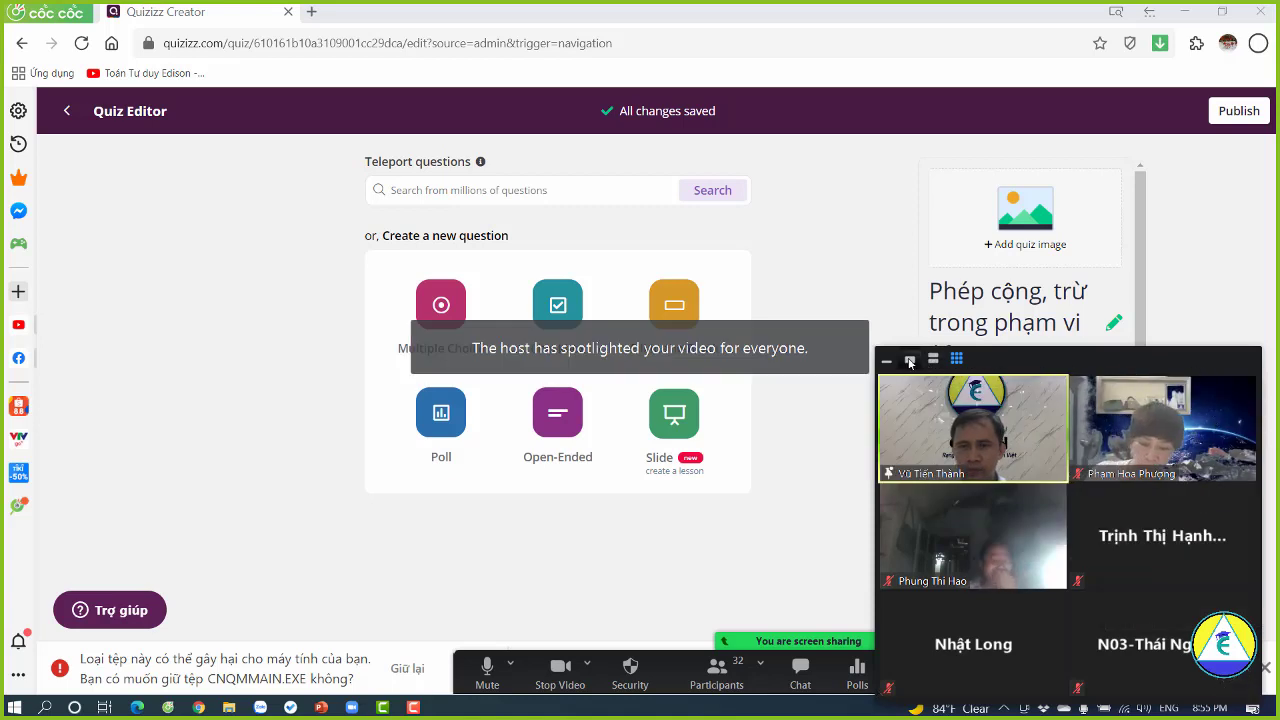
- Shrink the Zoom gallery to a thumbnail, move it off the quiz, and bring up PowerPoint
left_click(930, 362)
left_click_drag(1185, 366, 1215, 141)
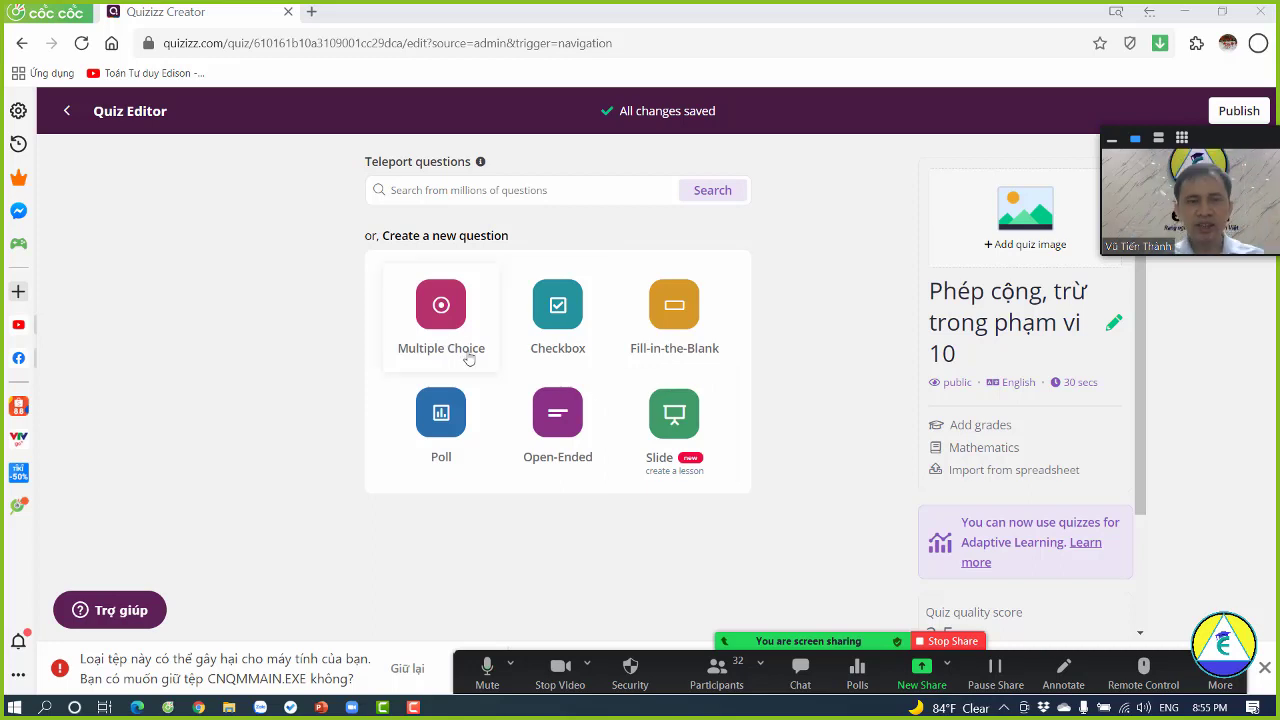
left_click(320, 708)
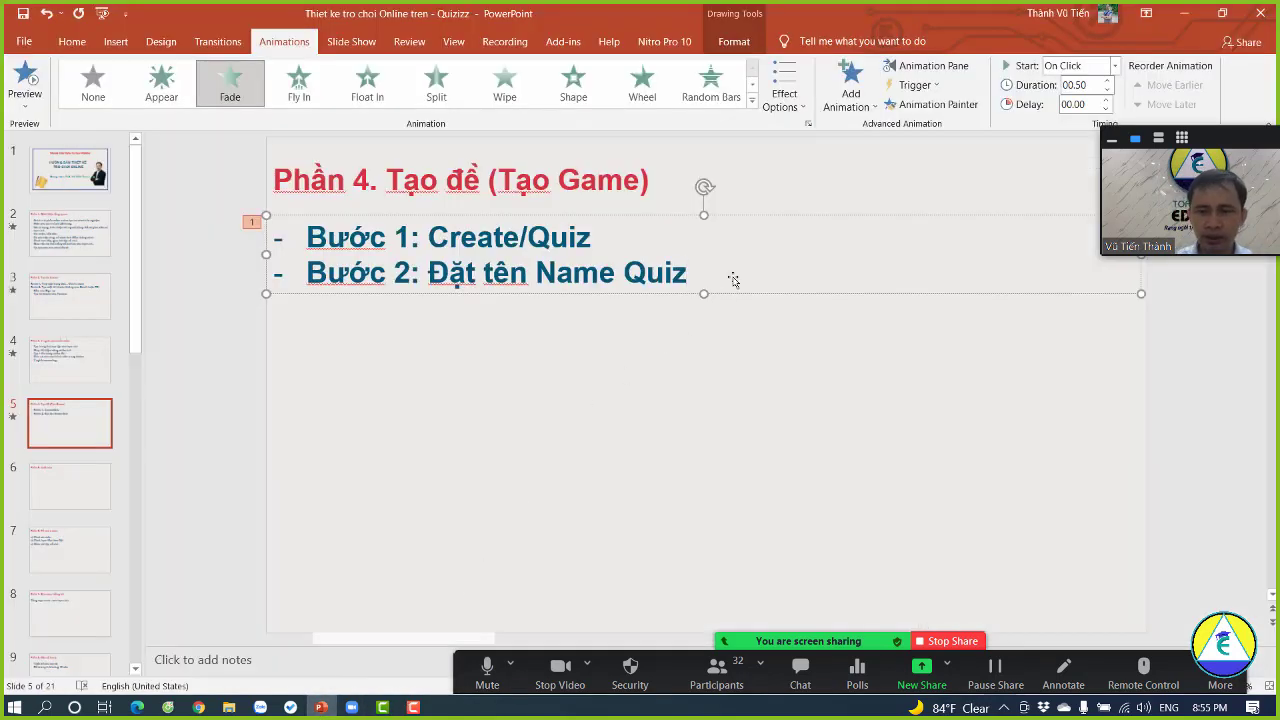
- Add the line 'Bước 3: Tạo câu hỏi' below Bước 2, admitting a waiting participant
key("Return")
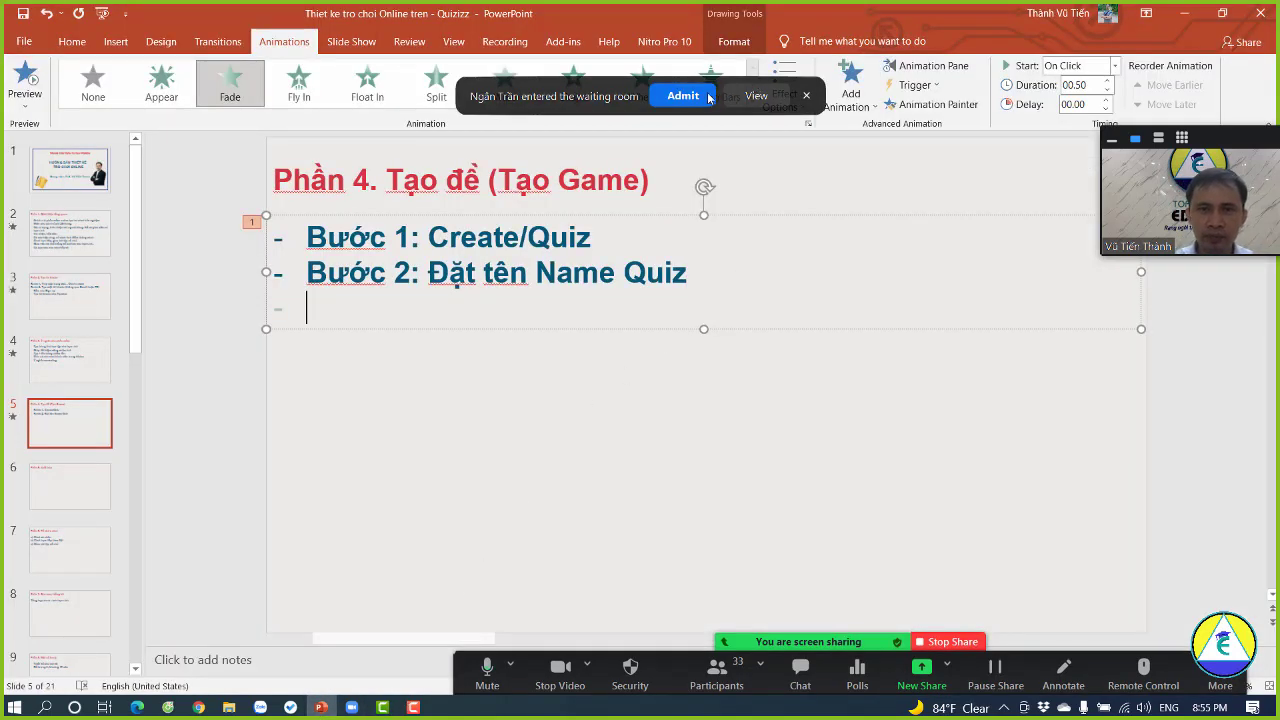
left_click(695, 96)
type("Bước")
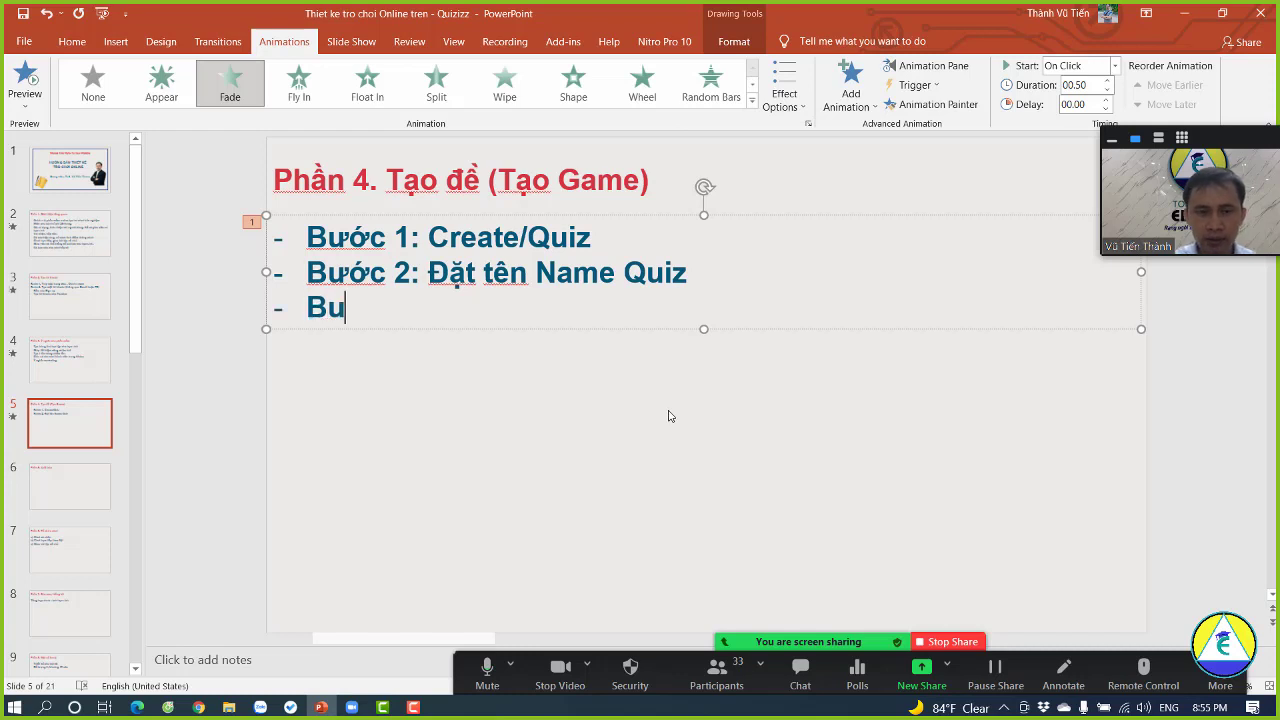
type(" 3")
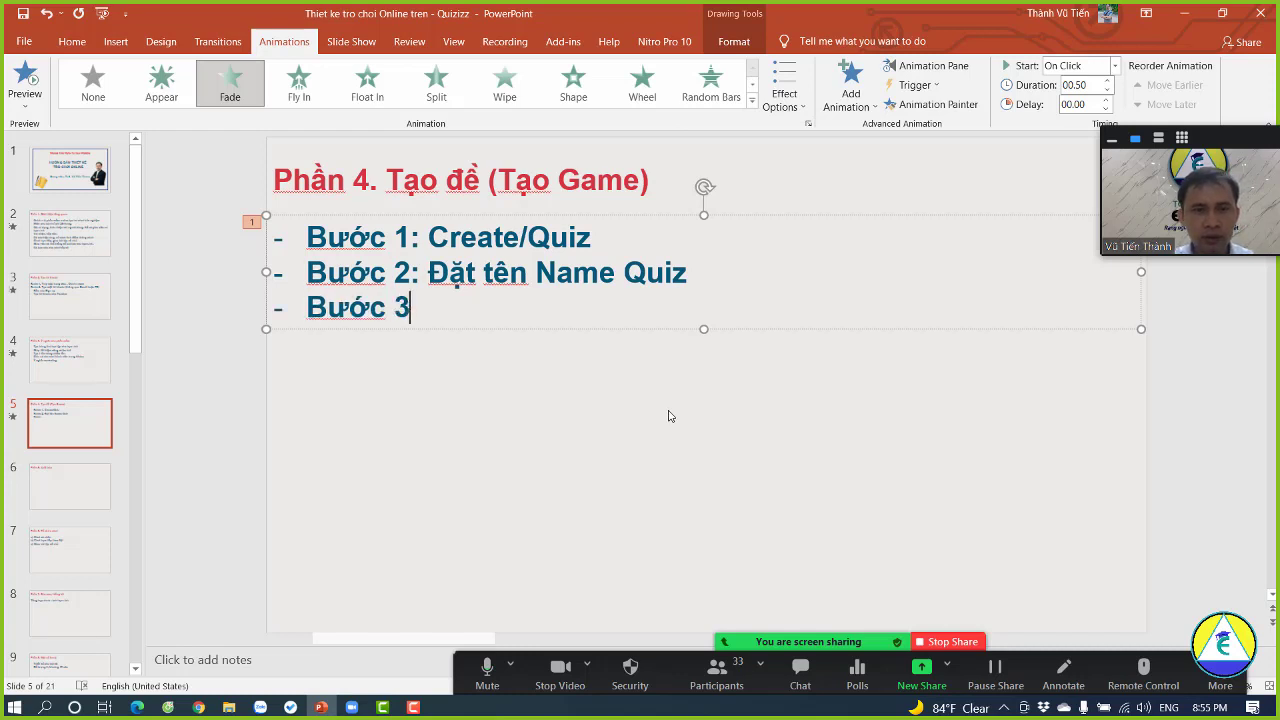
type(": Tạo c")
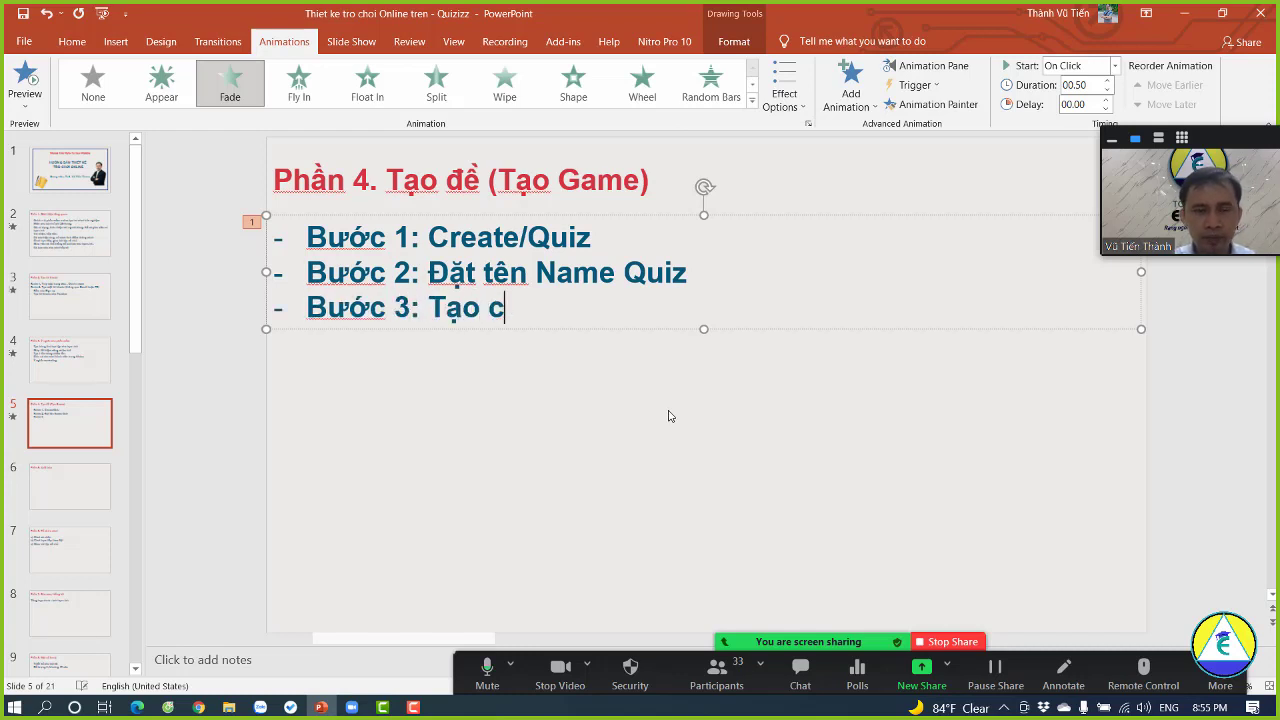
type("âu hỏi")
- Add the sub-item '+) Nhiều lựa chọn (a, b, c, d)' and begin another bullet line
key("Return")
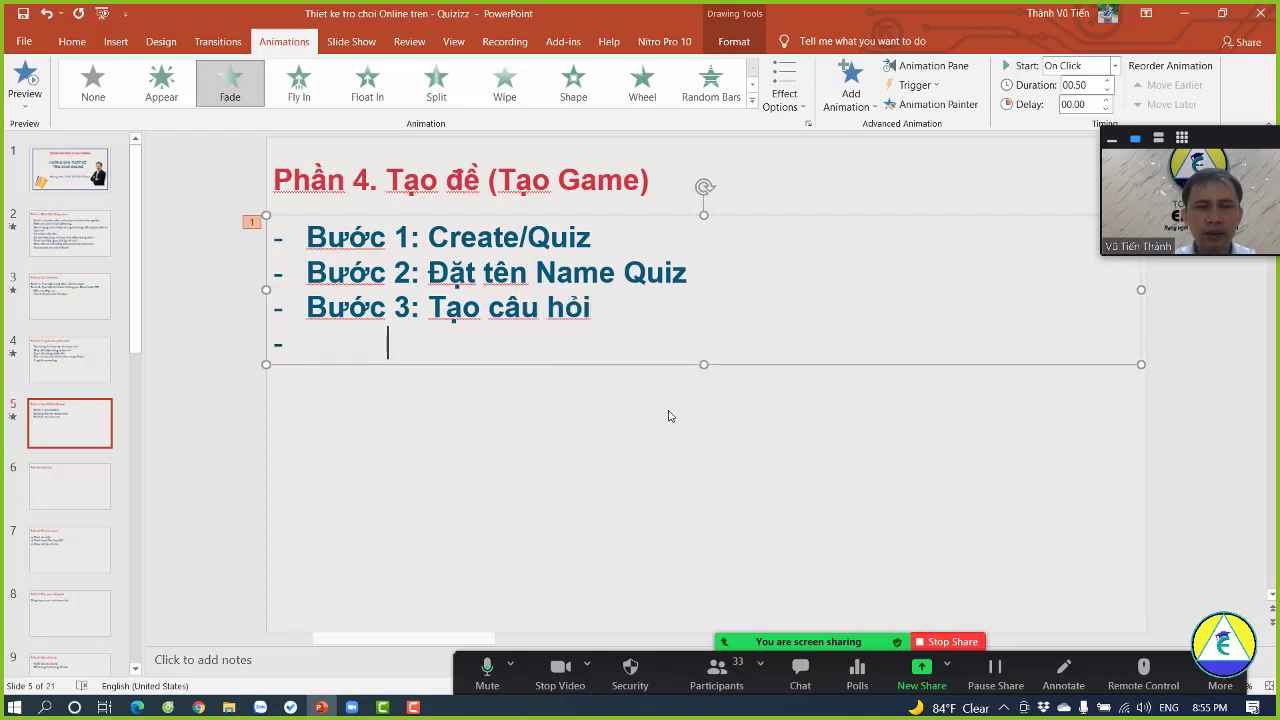
type("+) ")
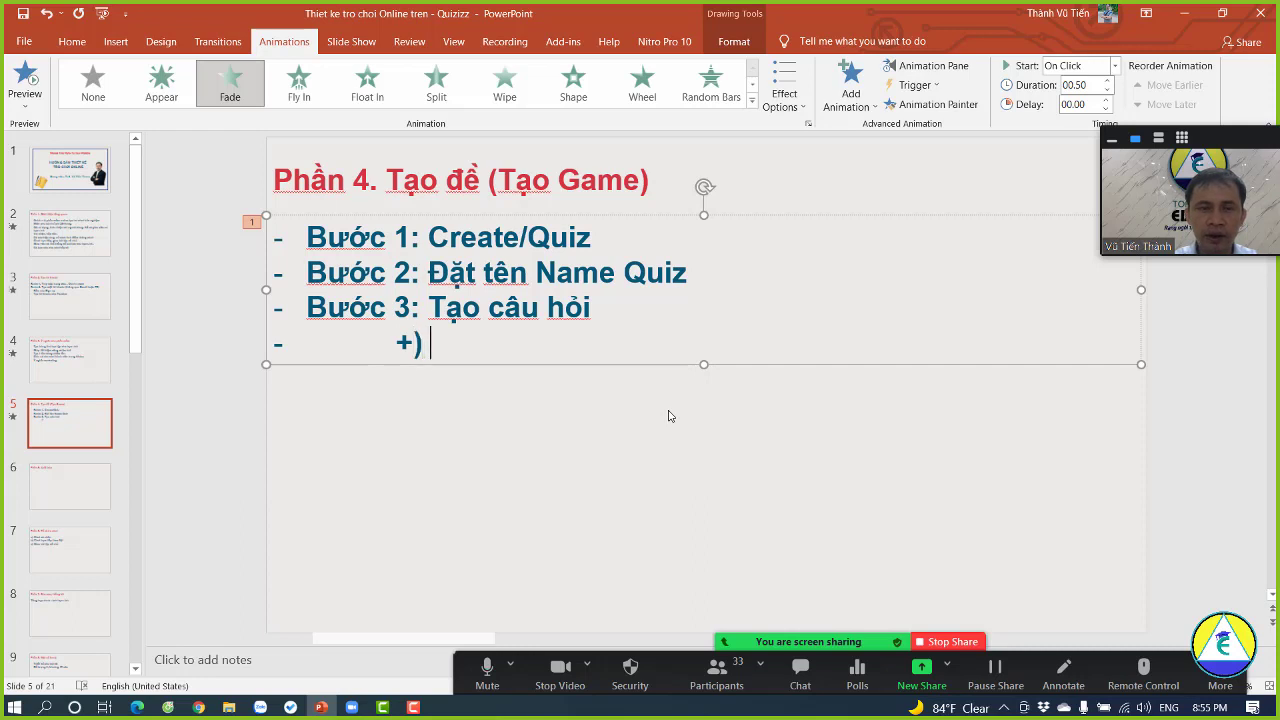
type("M")
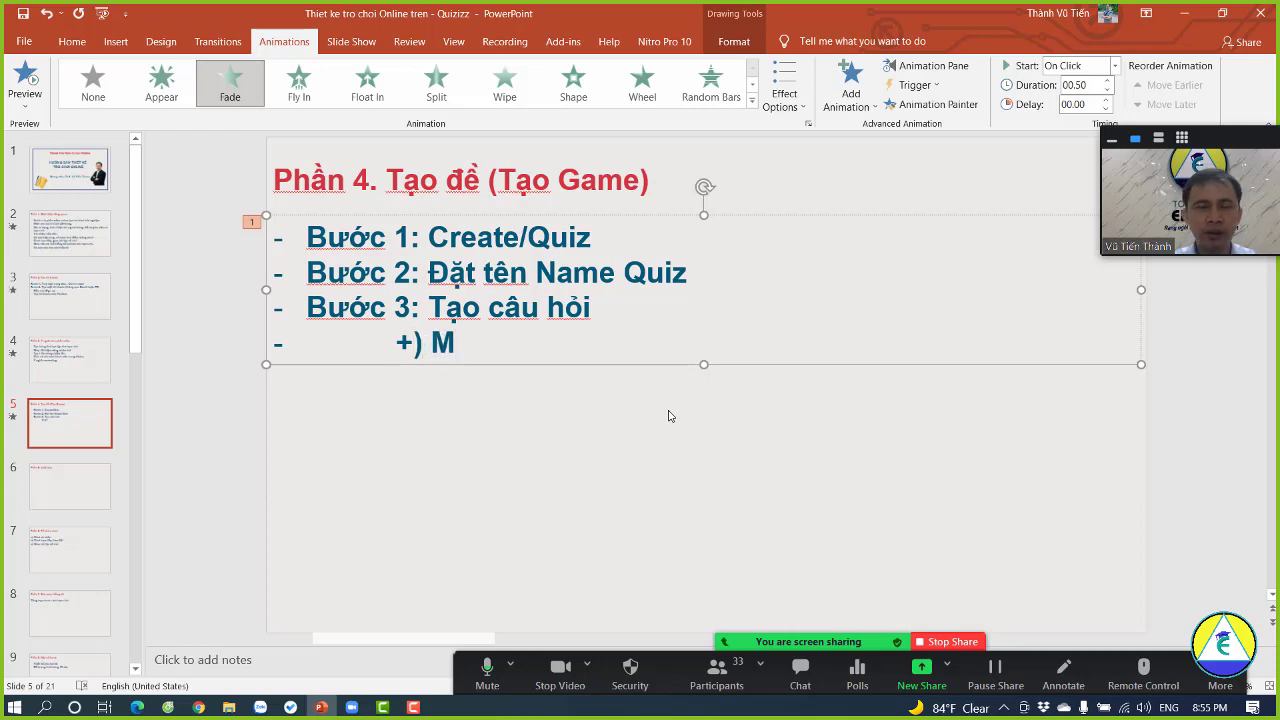
type("u")
key("BackSpace")
type("o")
key("BackSpace")
key("BackSpace")
type("Nhiêu lua")
key("BackSpace")
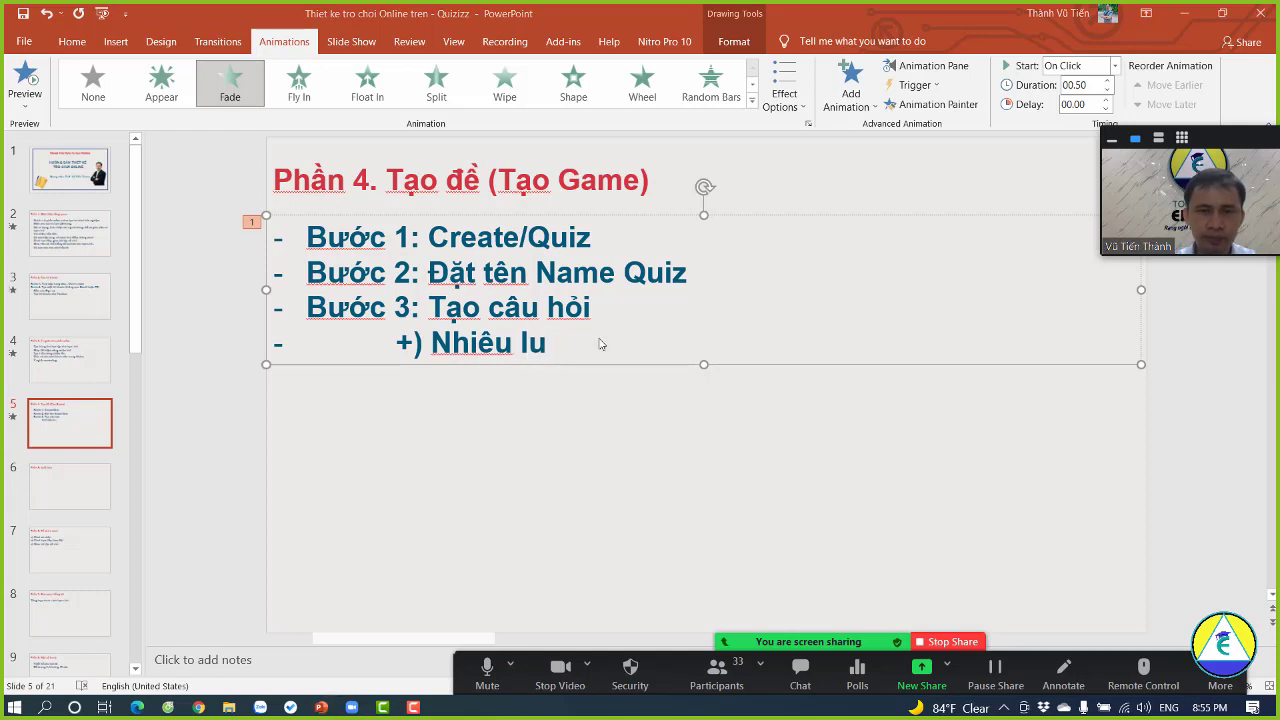
key("BackSpace")
key("BackSpace")
type("f")
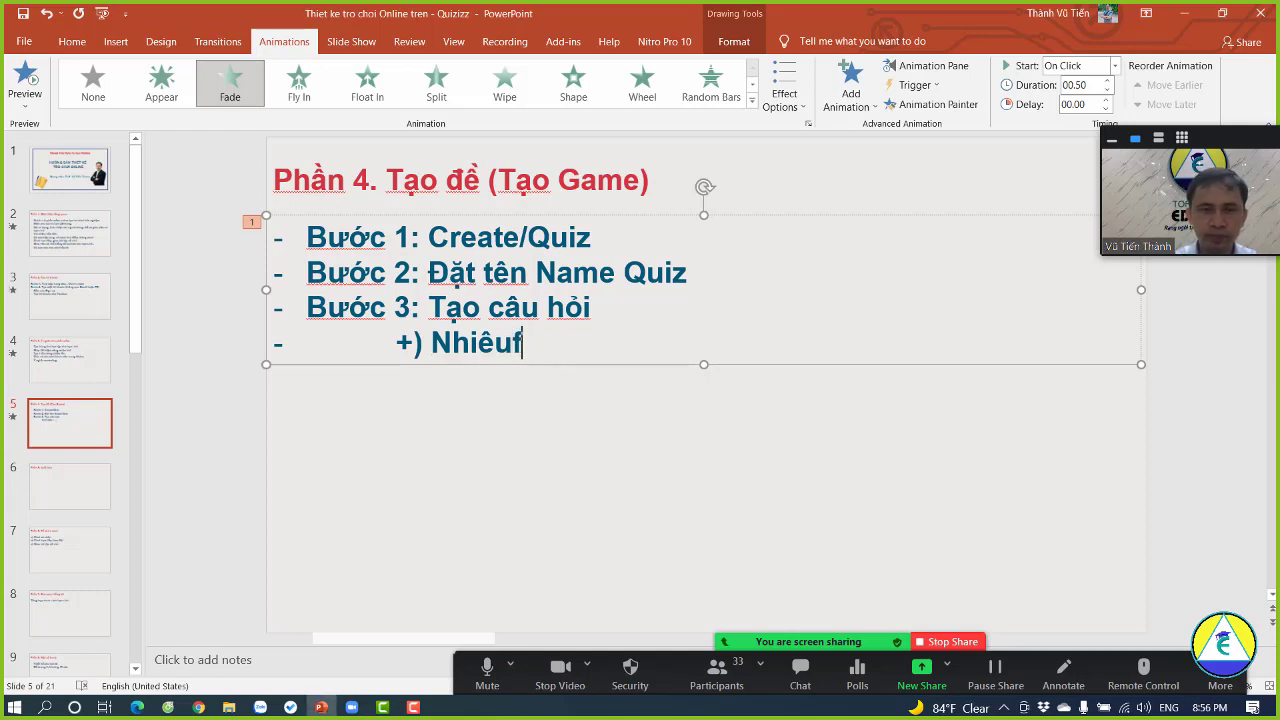
key("BackSpace")
key("BackSpace")
key("BackSpace")
type("iều lựa cho")
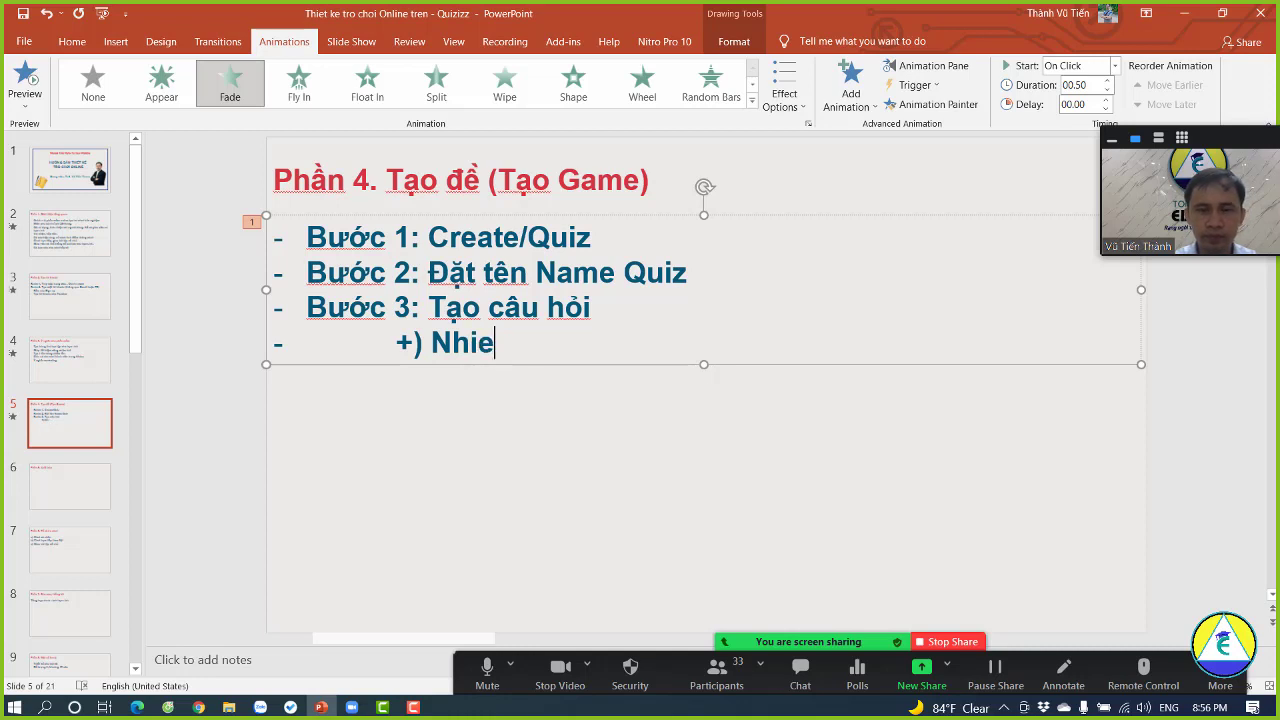
type("ọn.")
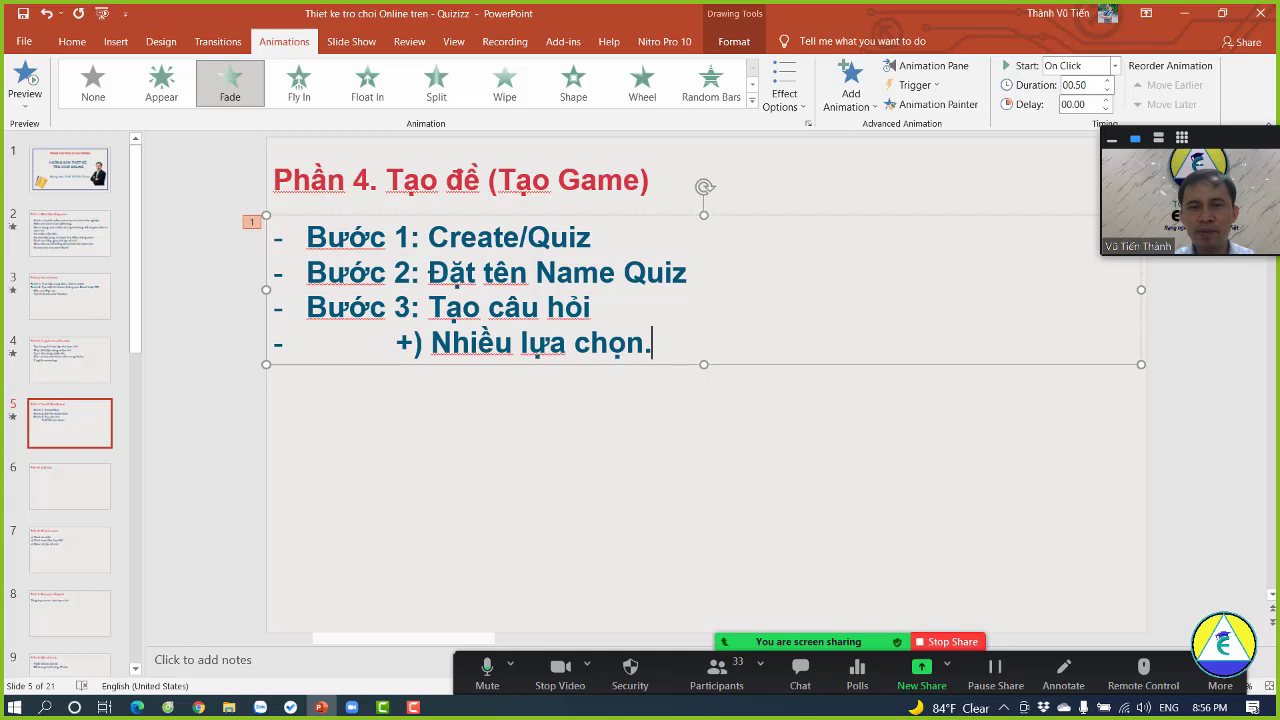
key("BackSpace")
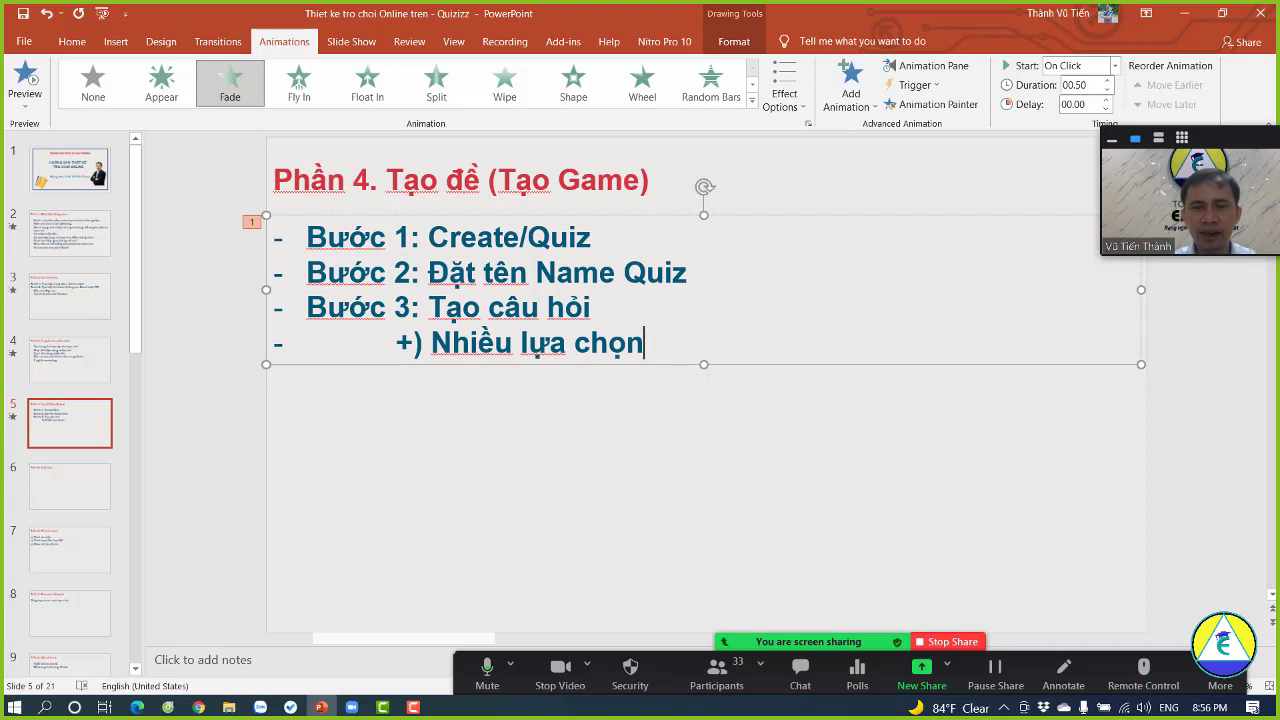
type("(a, b")
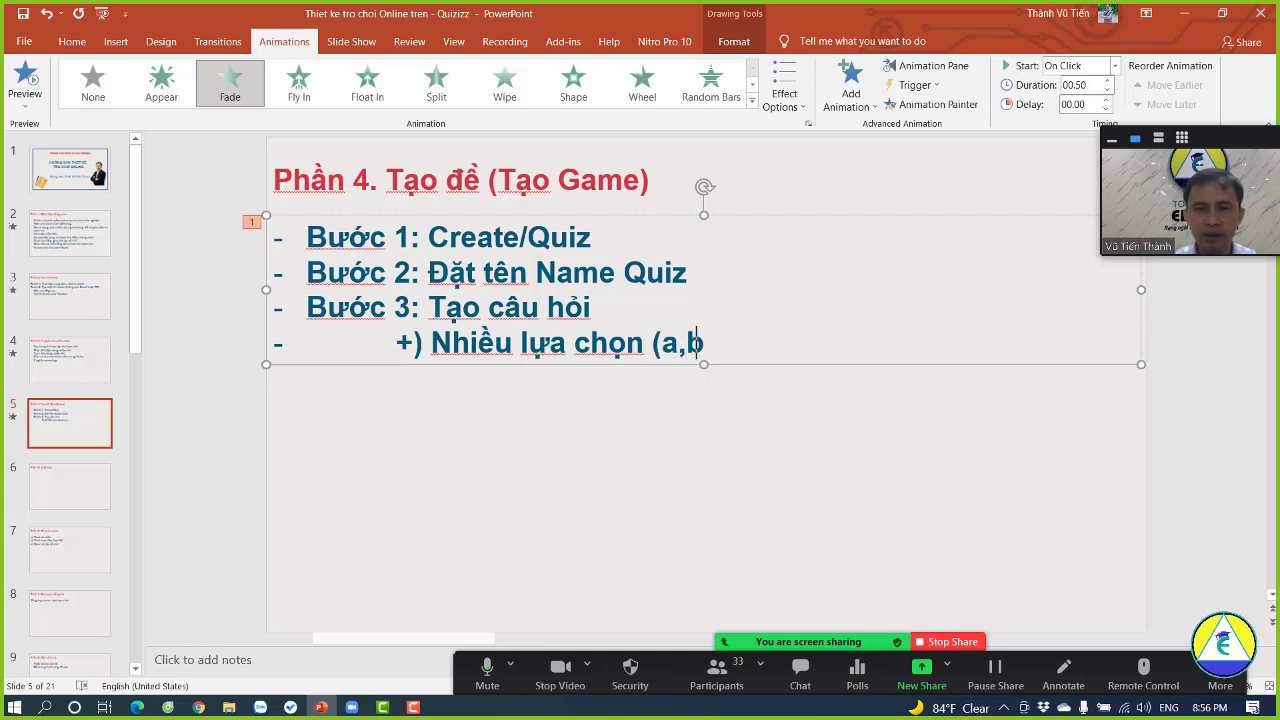
key("BackSpace")
type("b, c,")
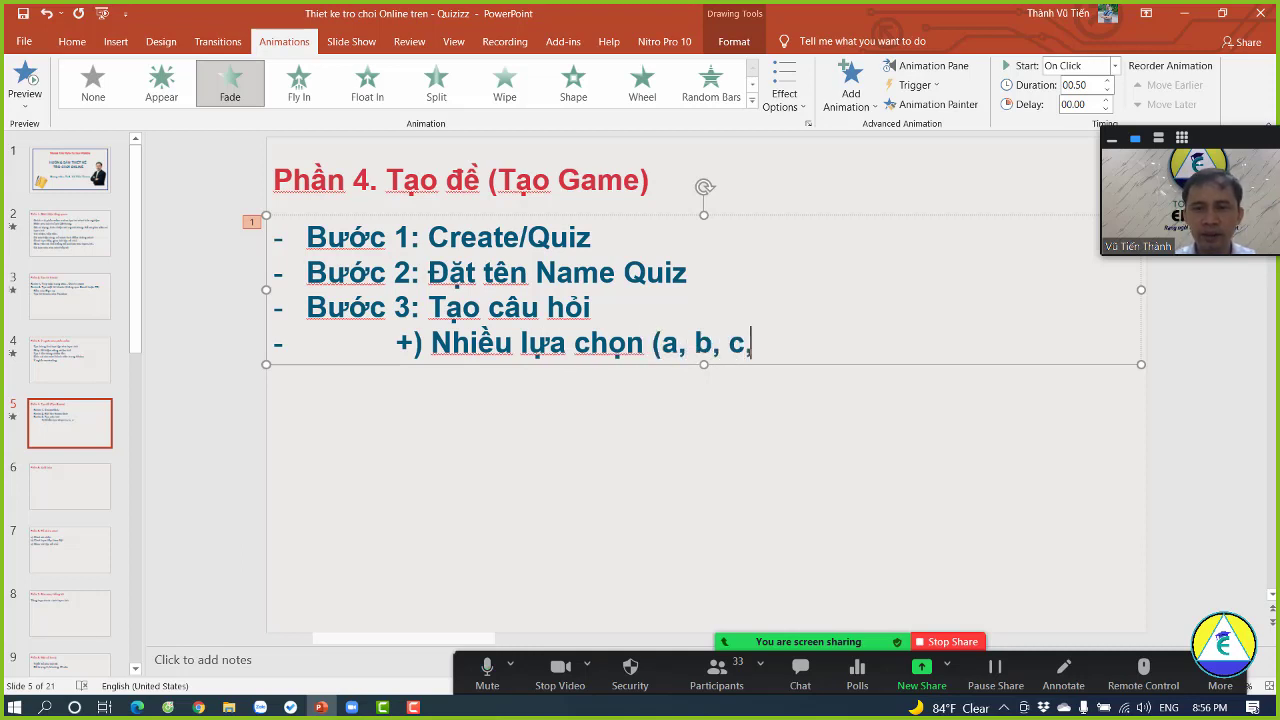
type(" d)")
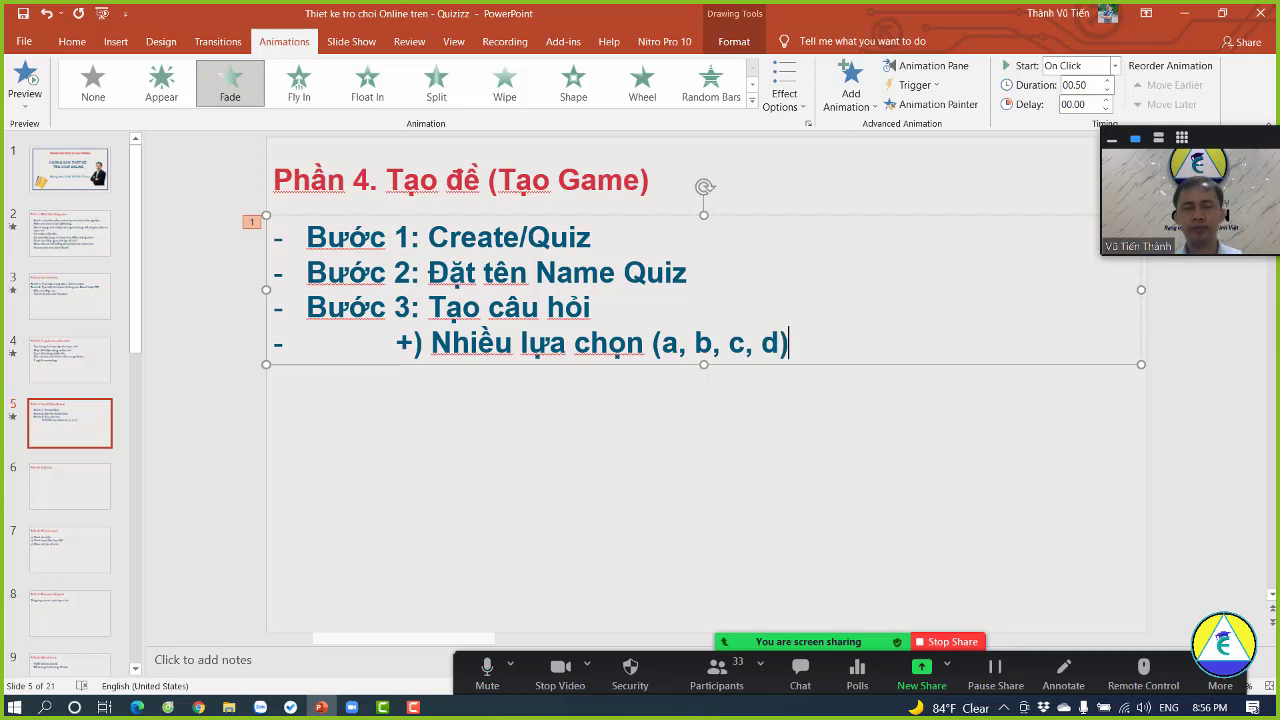
key("Return")
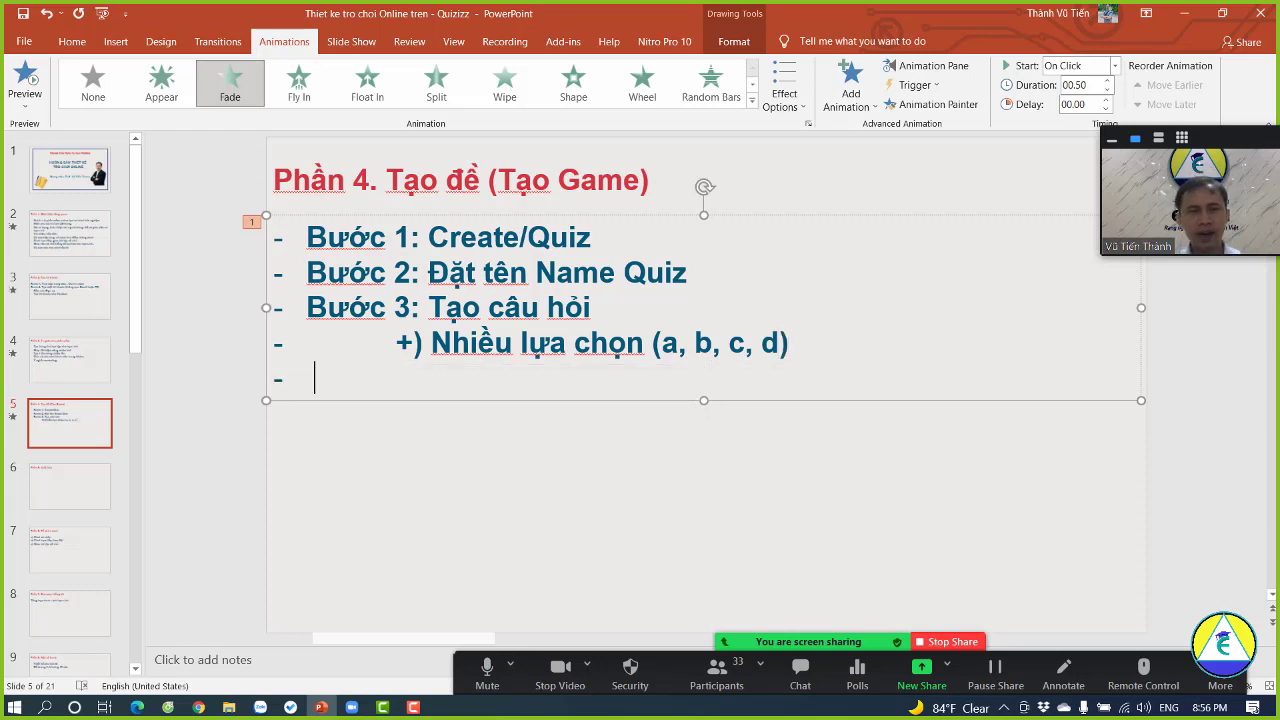
key("BackSpace")
key("BackSpace")
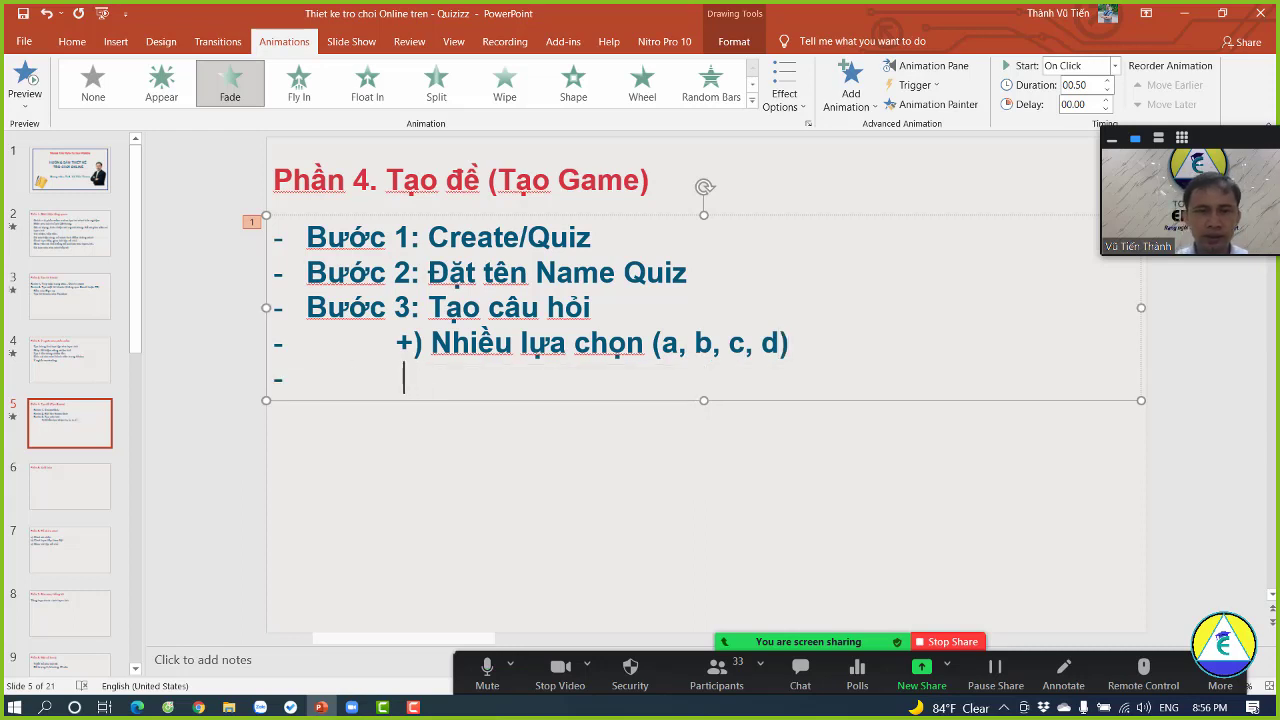
- Add the sub-item '+) Hộp kiểm check box (có nhiều phương án đúng)' and start a new bullet
type("+)")
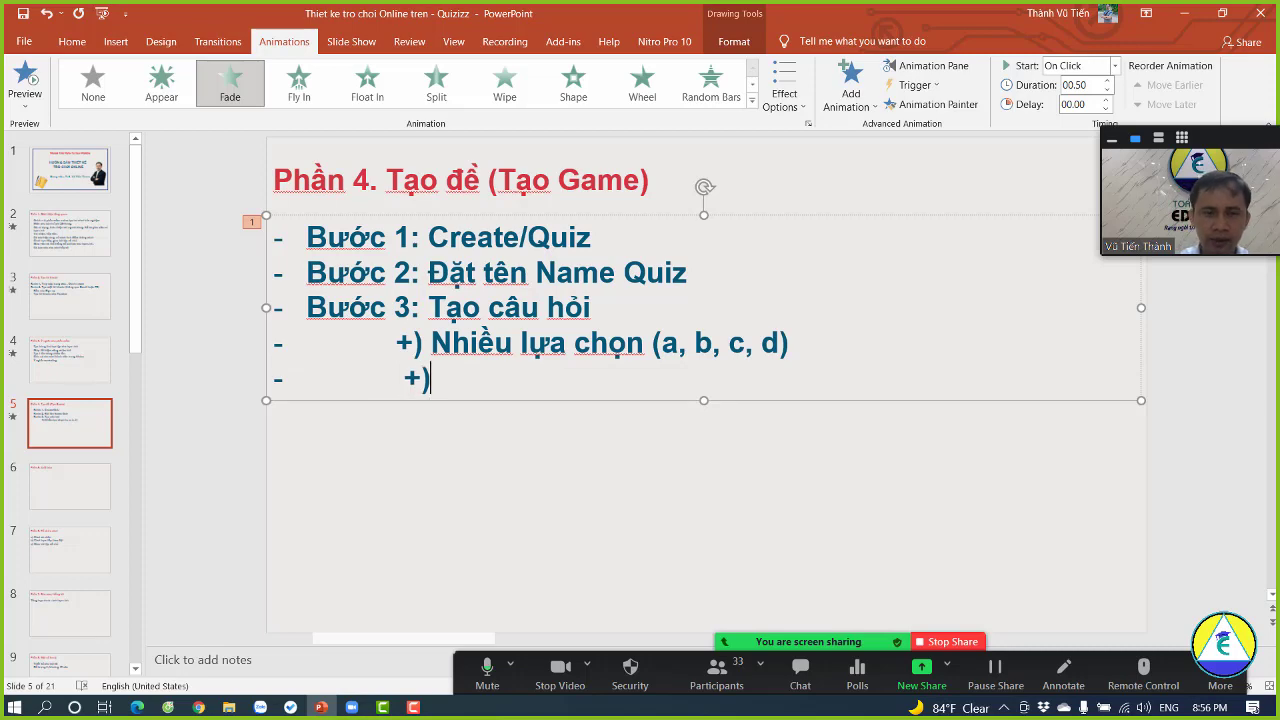
key("alt+Tab")
key("alt+Tab")
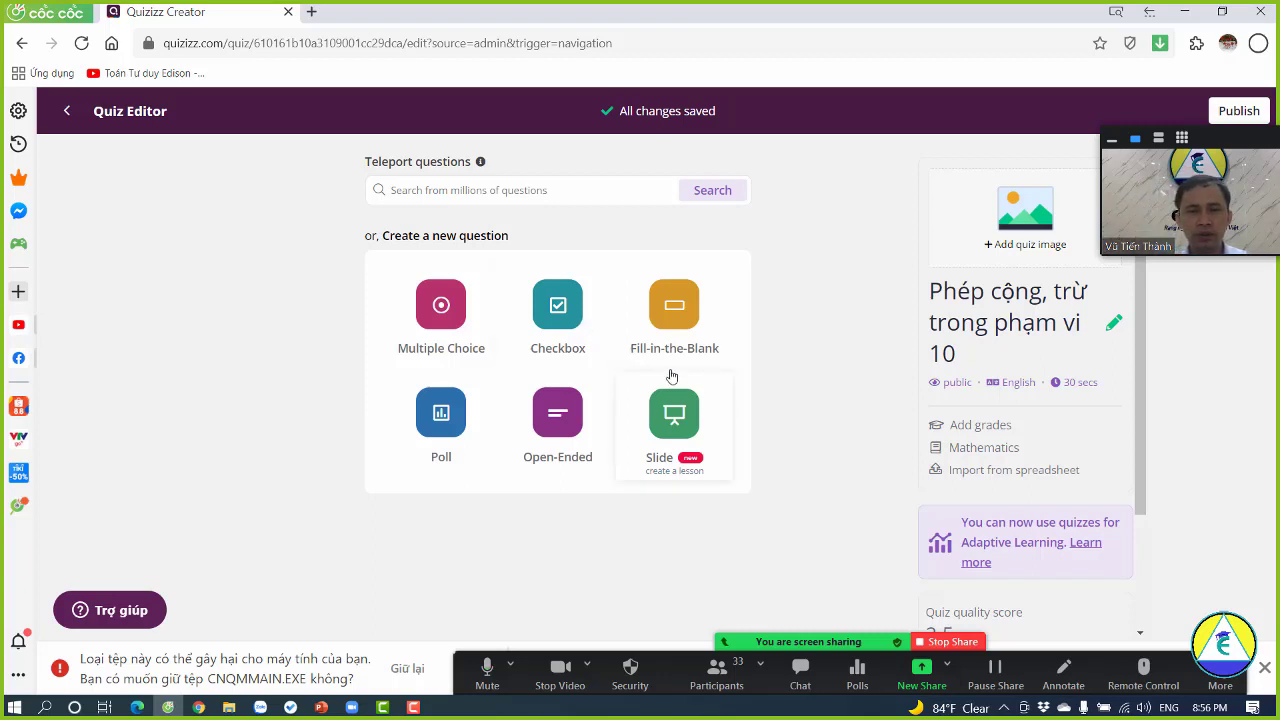
key("alt+Tab")
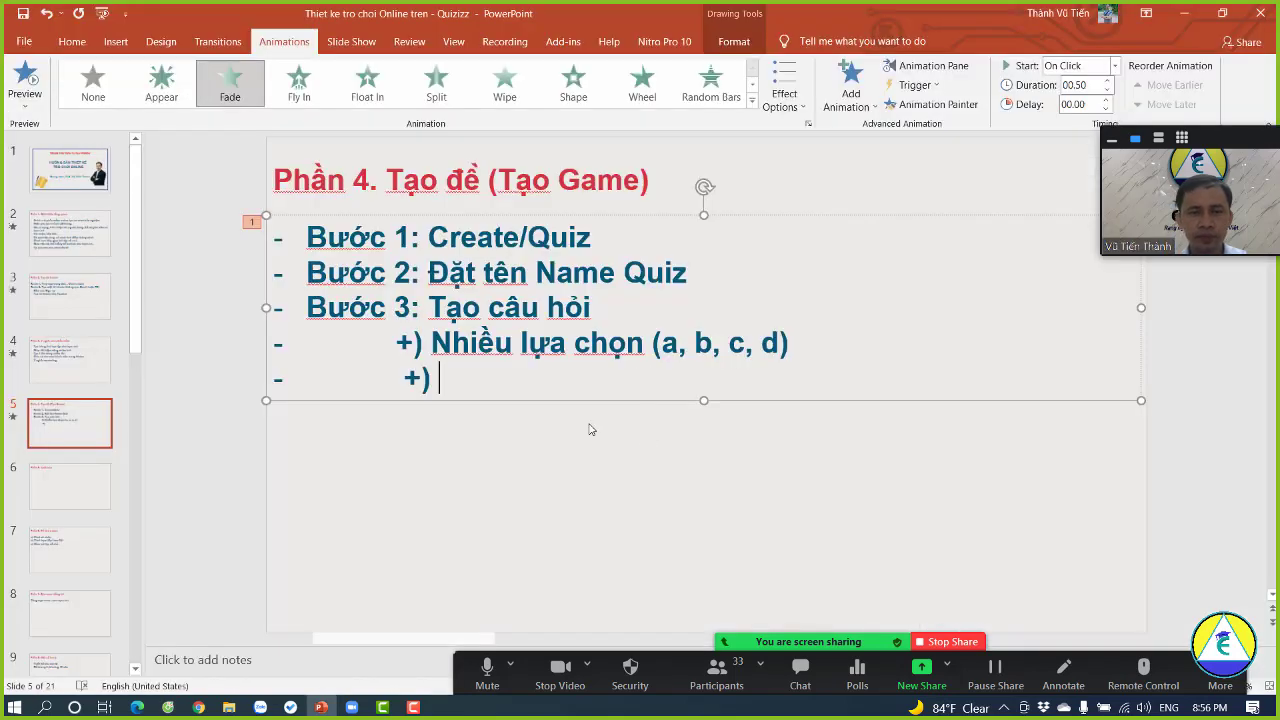
type("Hộp kiểm ")
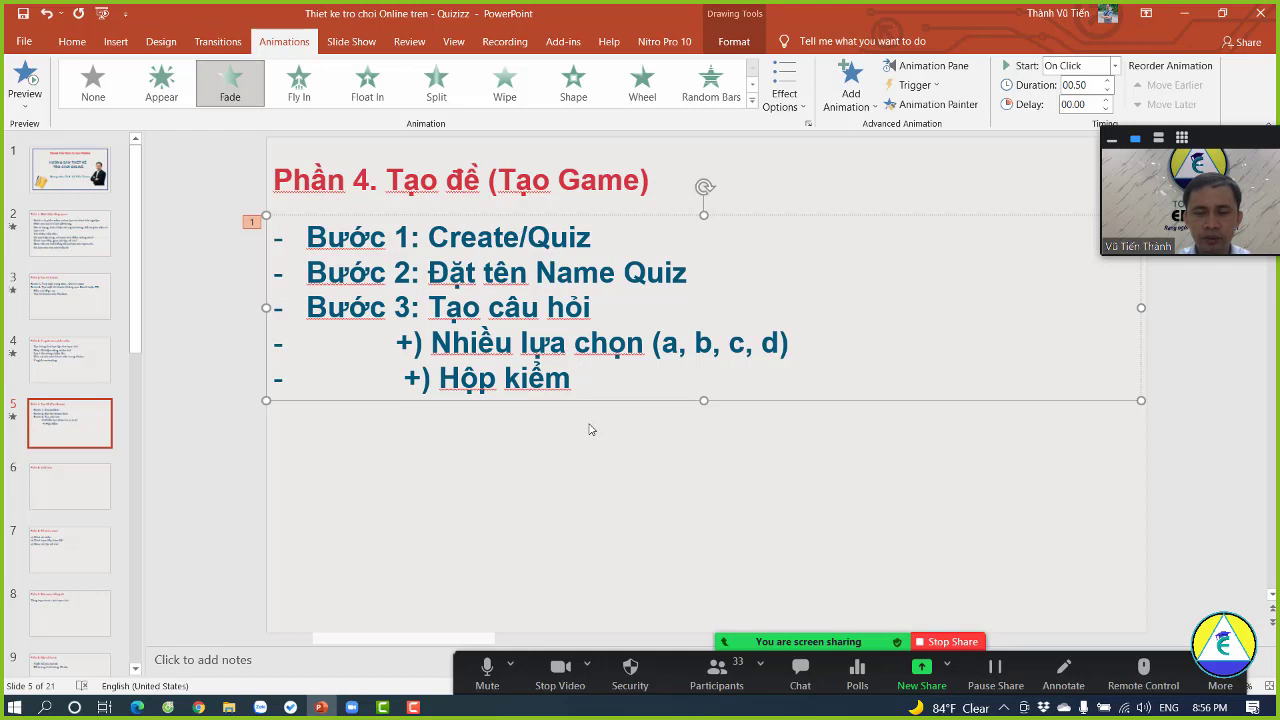
type("(có nhiêu")
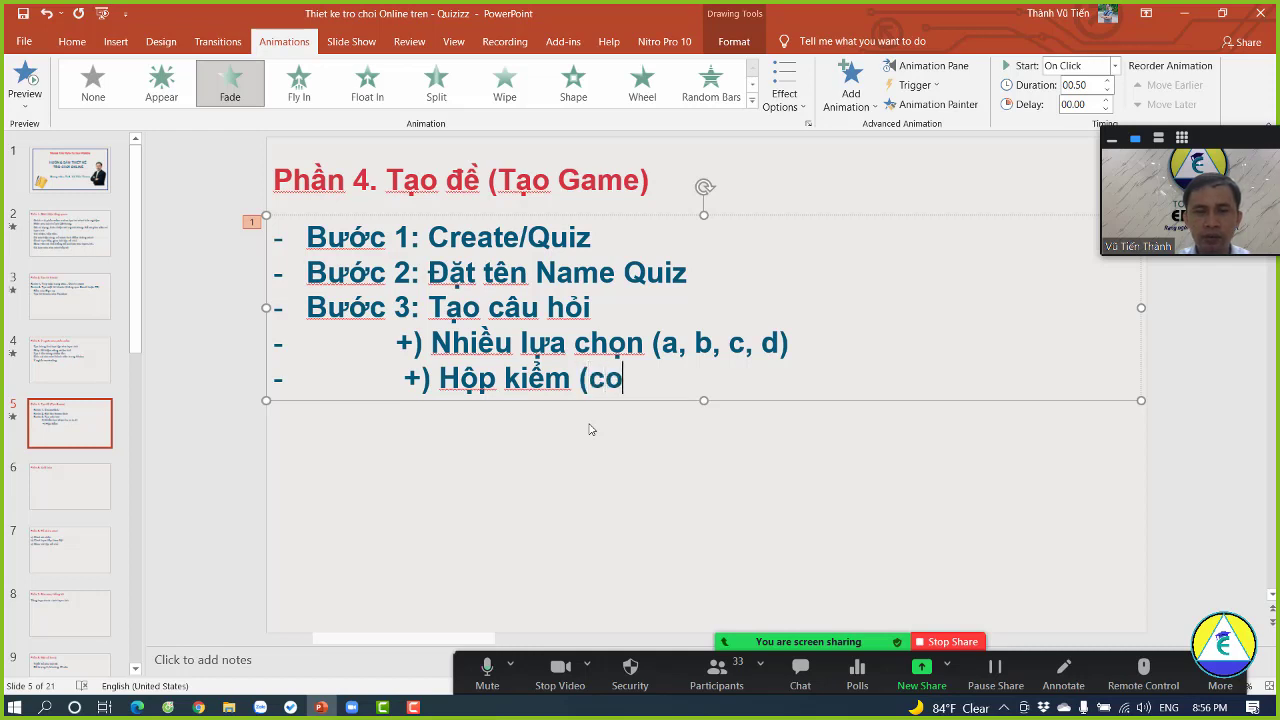
type("f ")
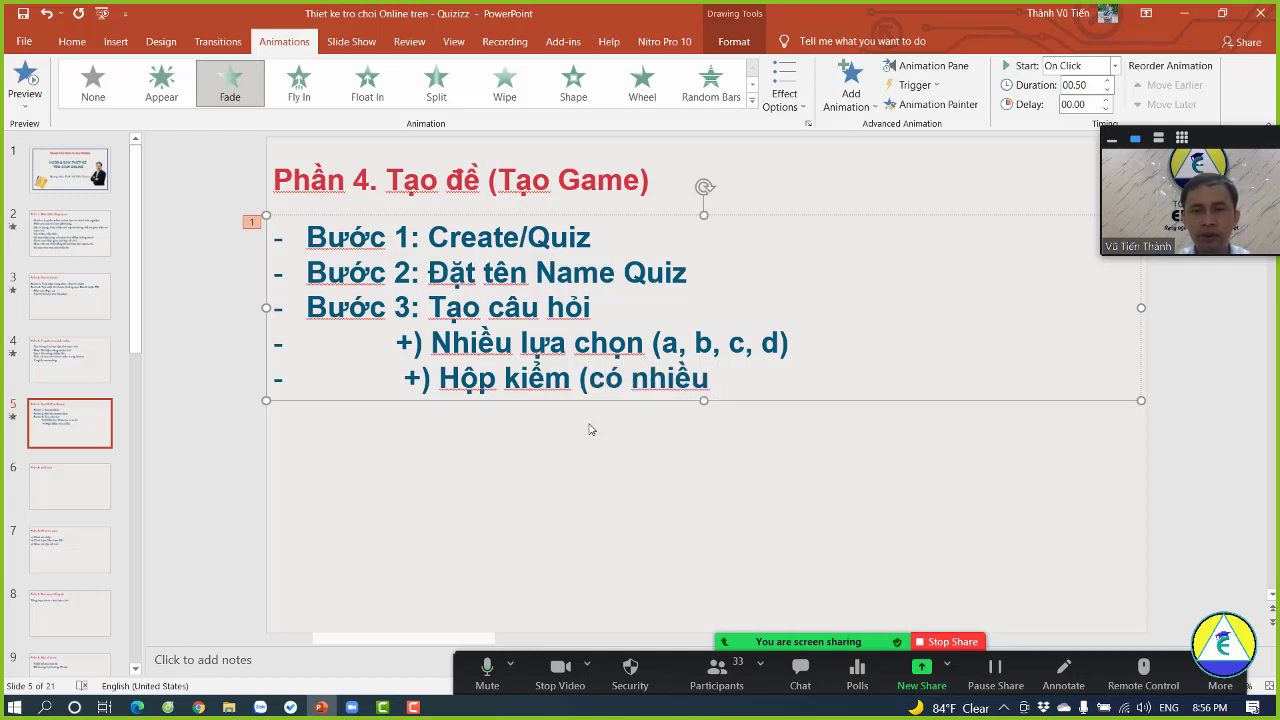
type("phương")
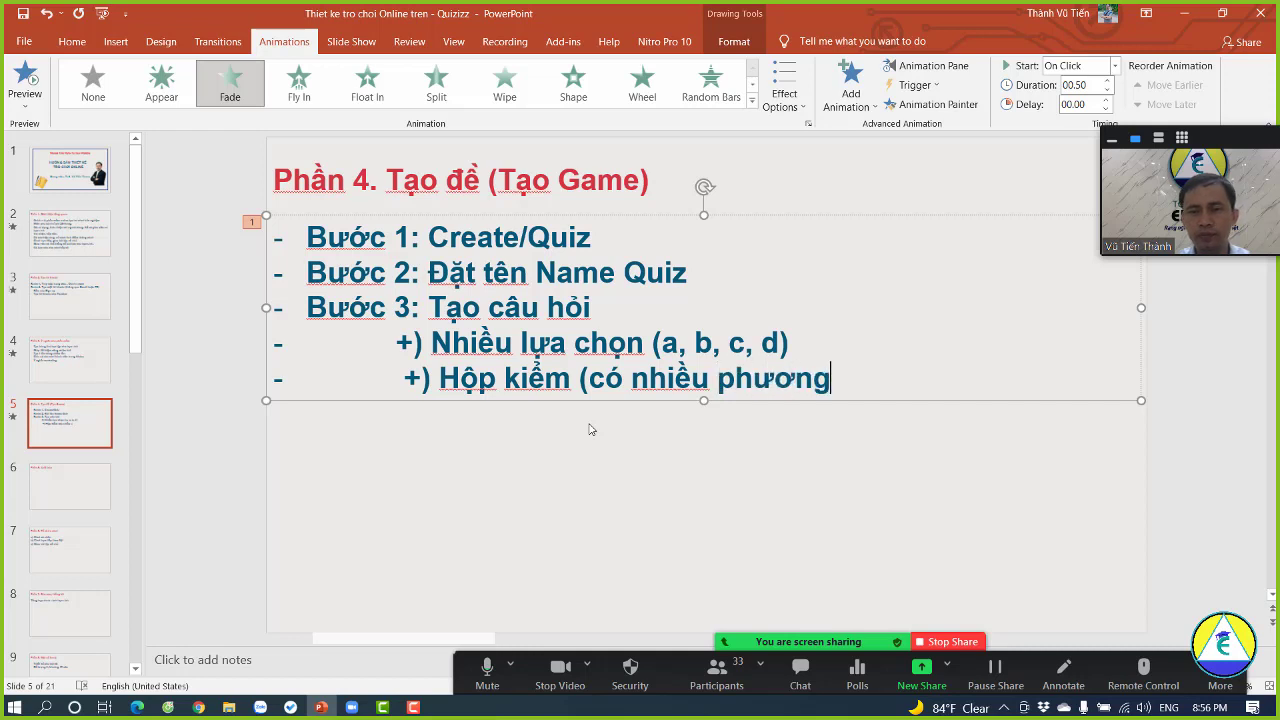
type(" án đúng)")
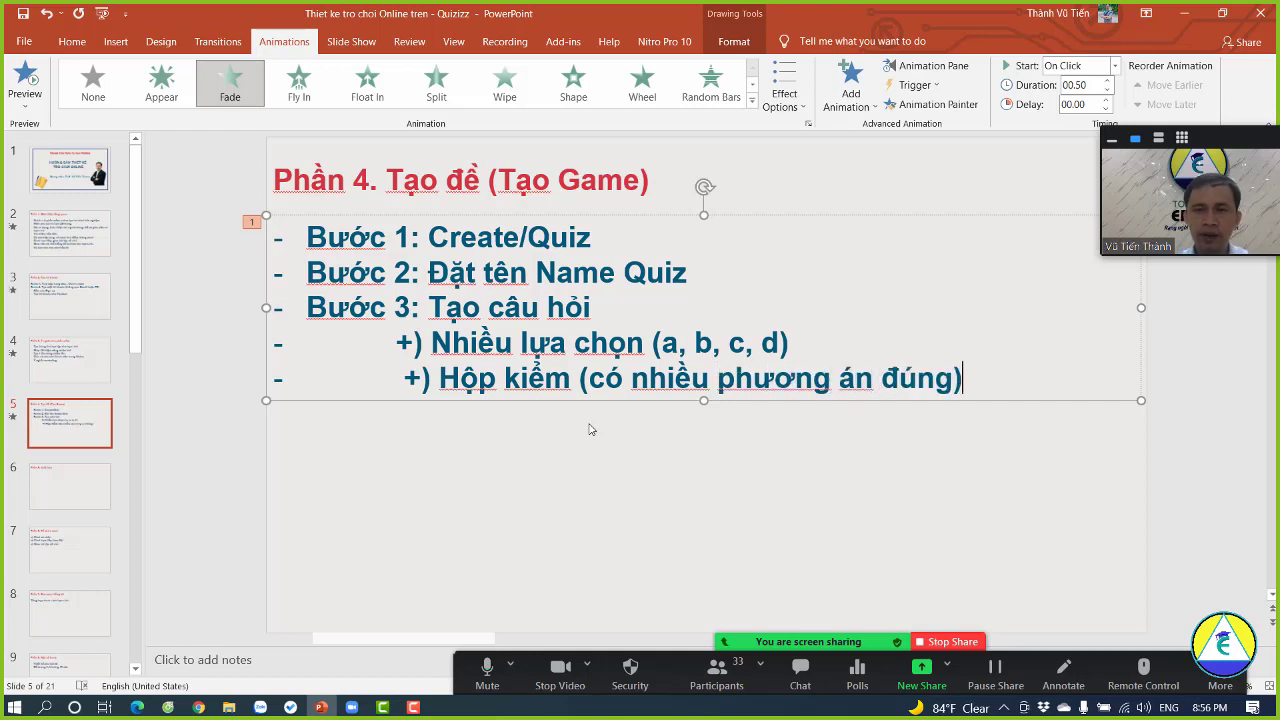
left_click(573, 378)
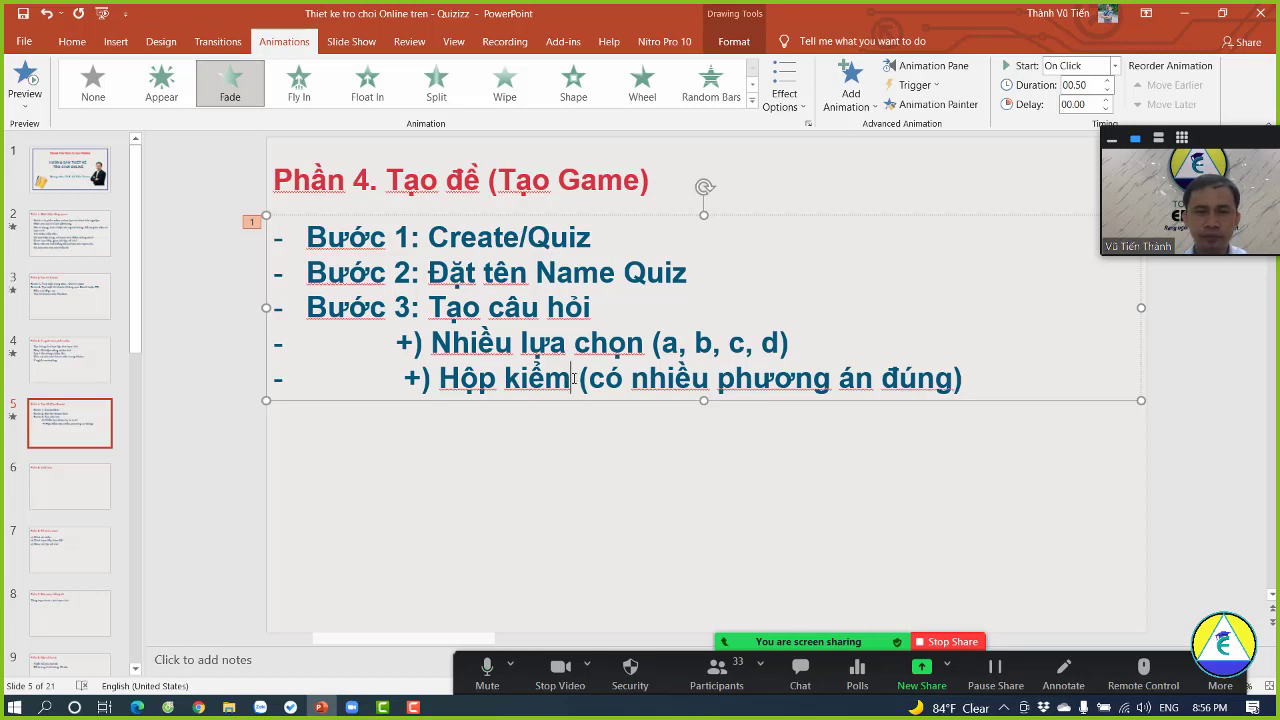
type("check bo")
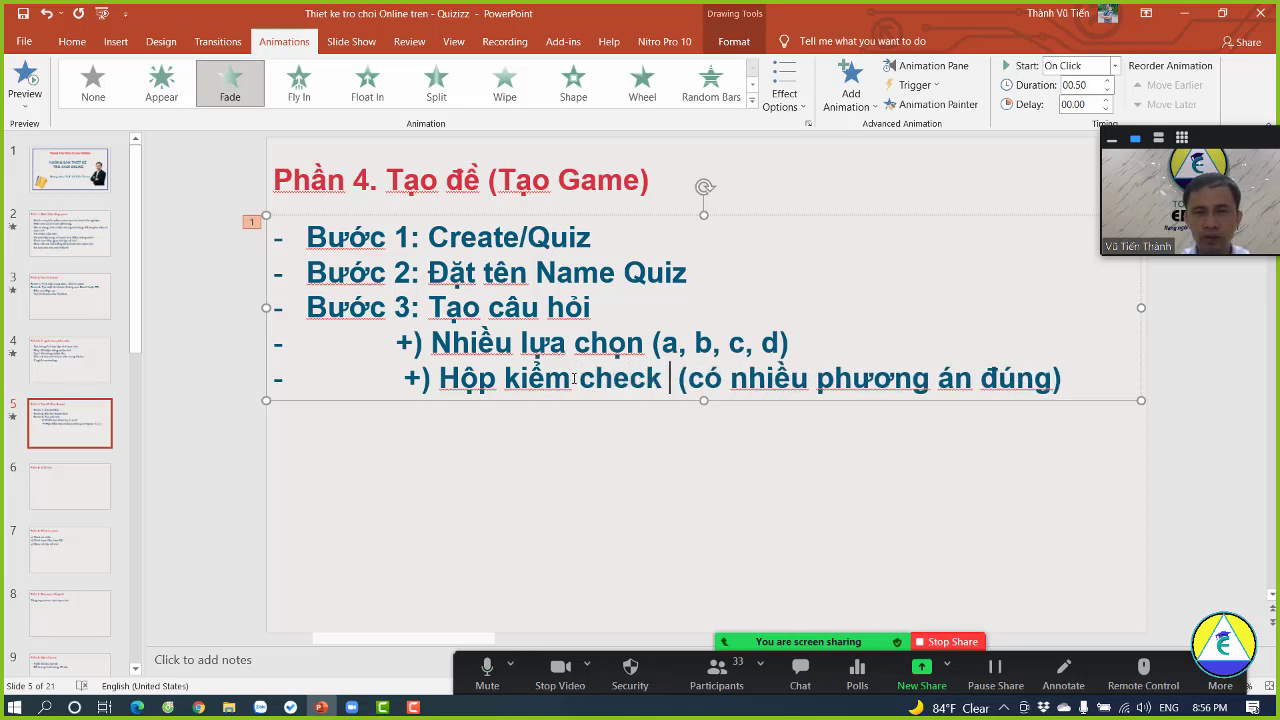
type("x")
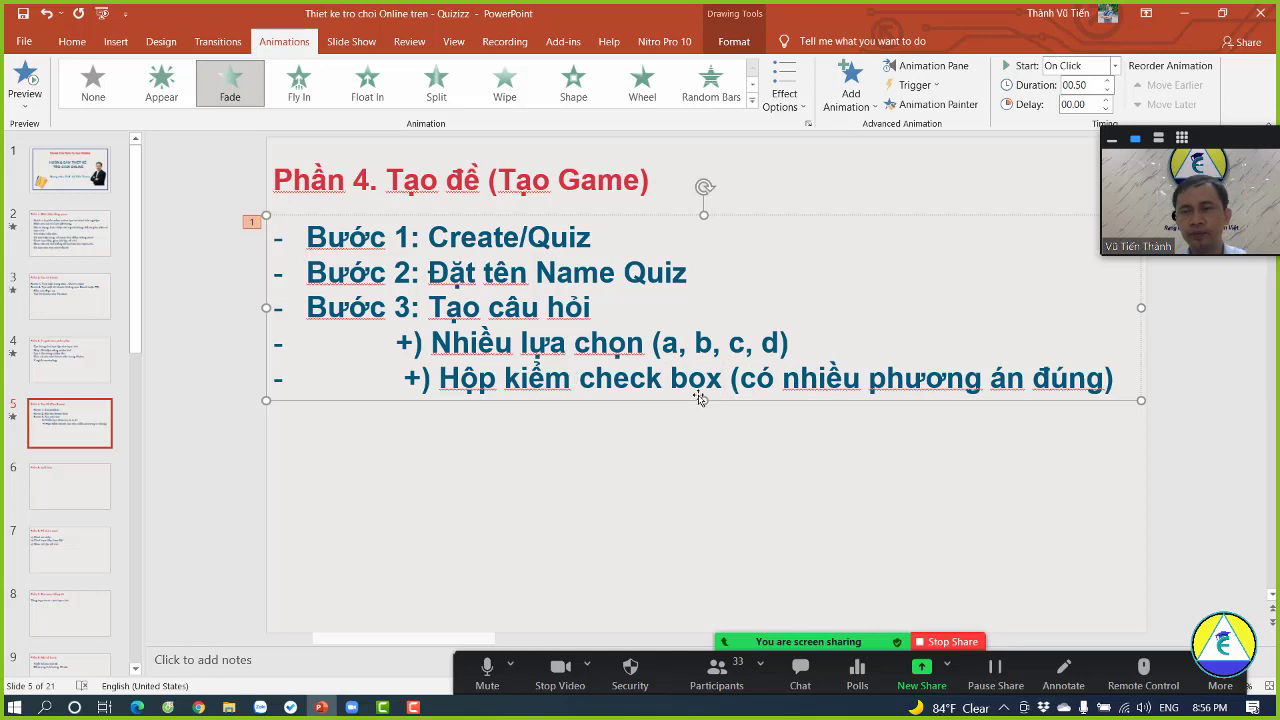
key("Delete")
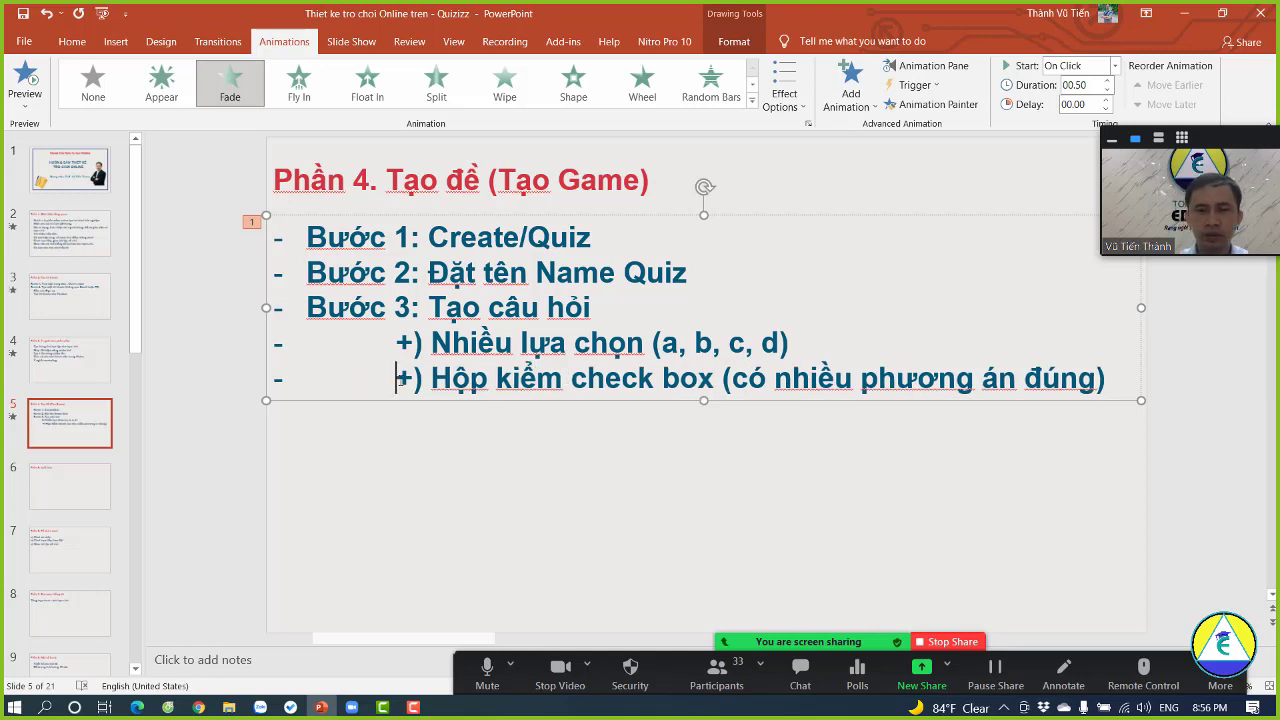
left_click(1116, 378)
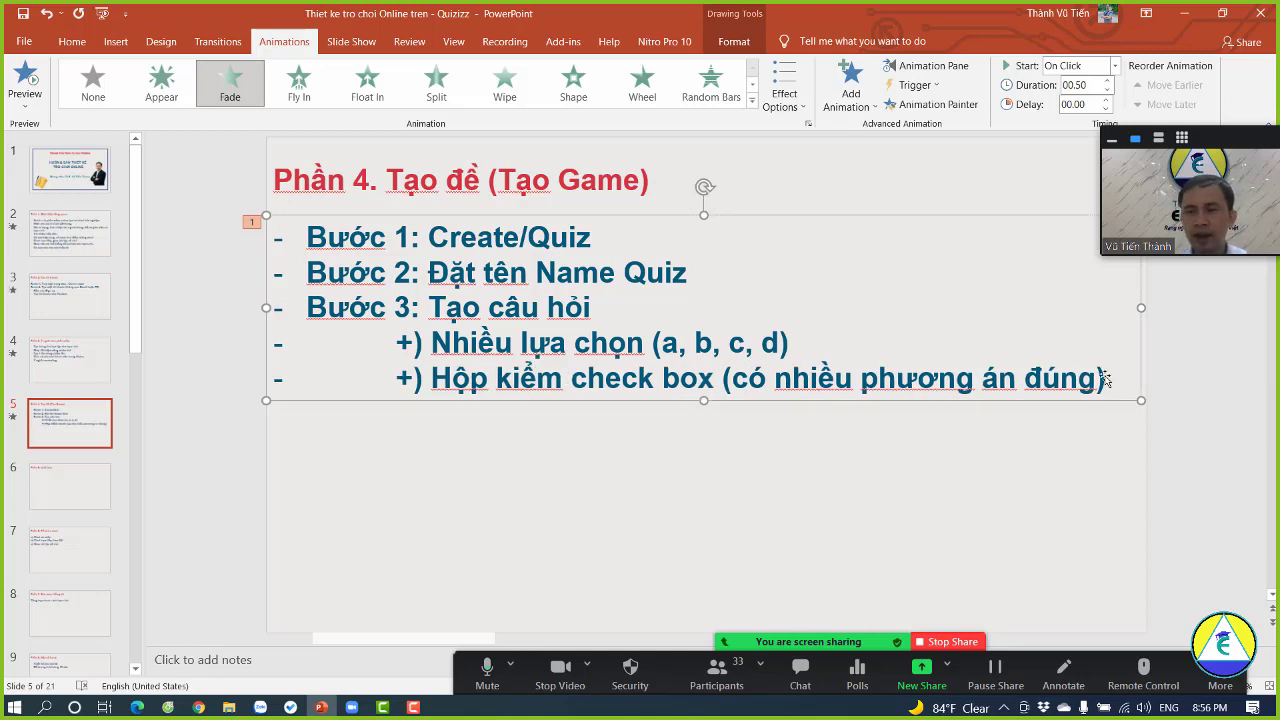
key("Return")
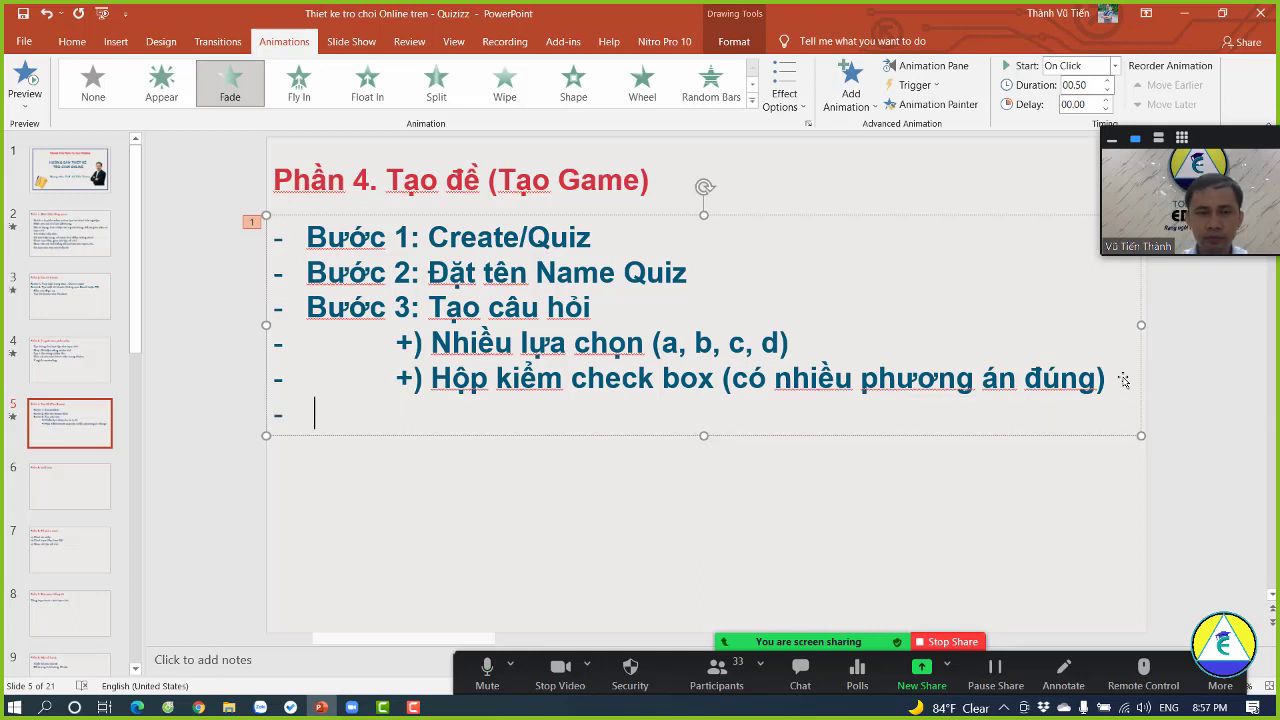
- Indent the new line and type '+) fill blank (điền vào chỗ trống)'
key("Tab")
key("Tab")
type("+)")
key("Left")
key("Left")
key("Left")
key("BackSpace")
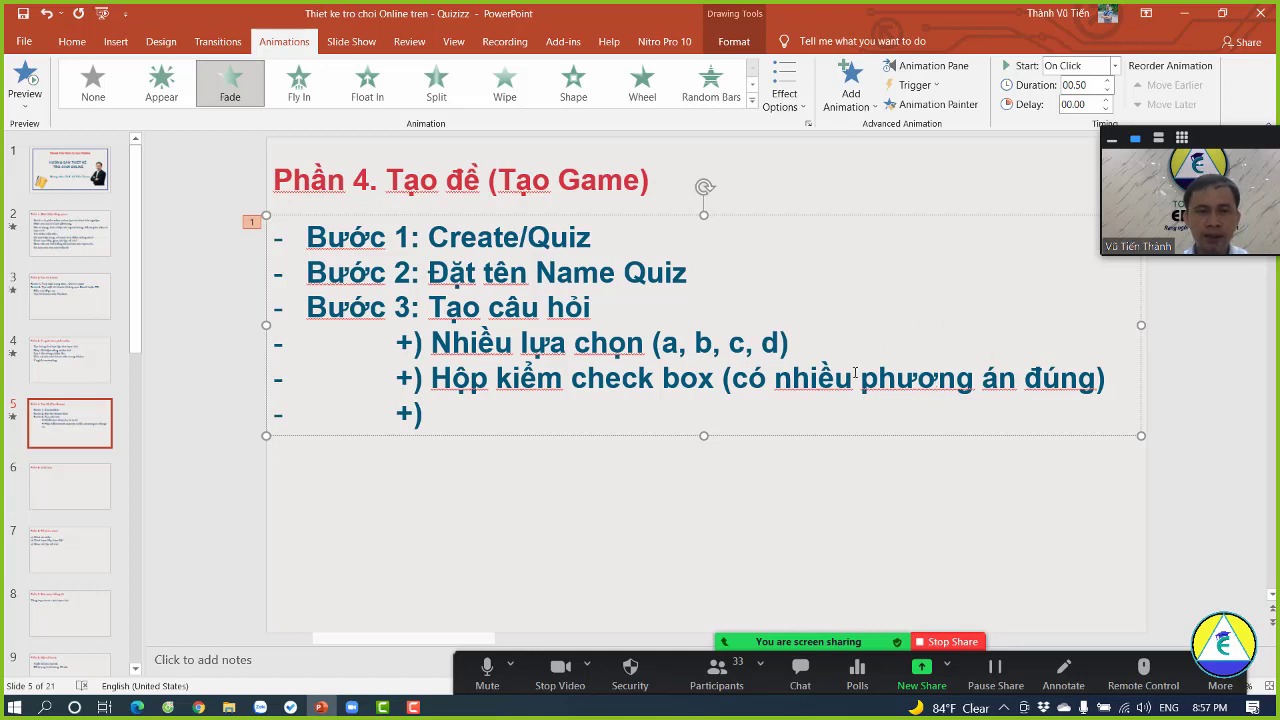
key("End")
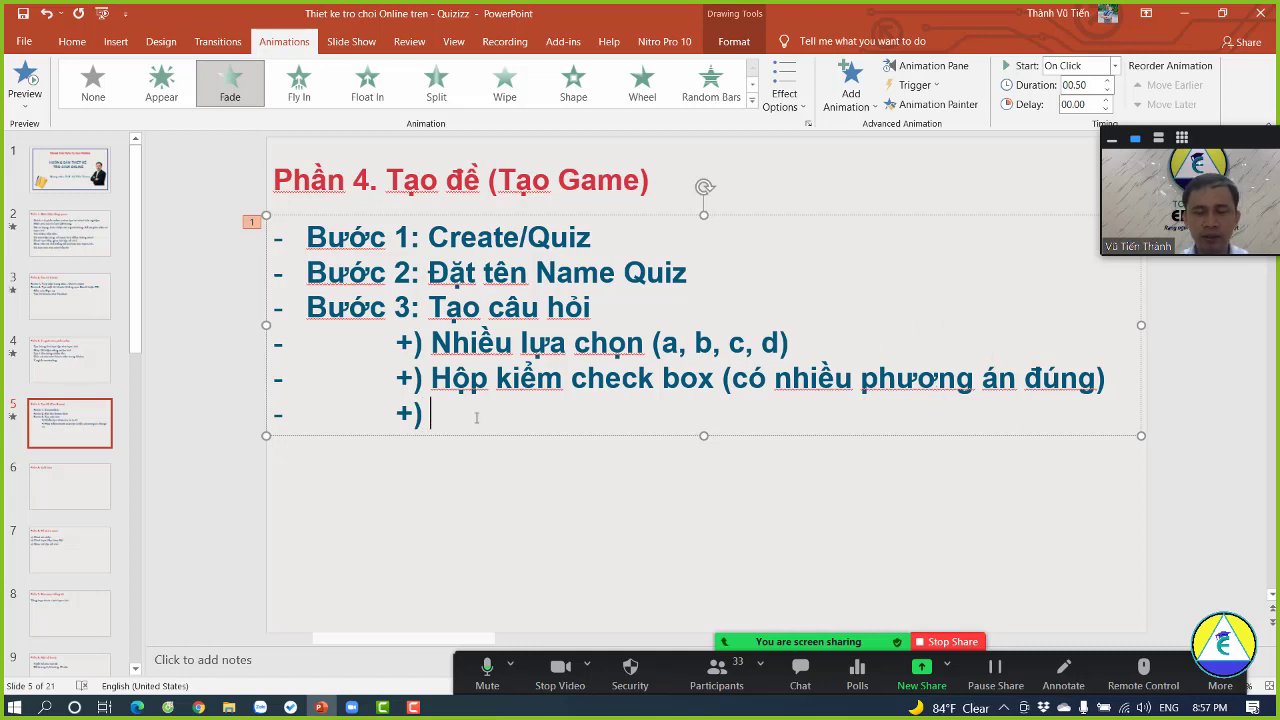
type("fill ")
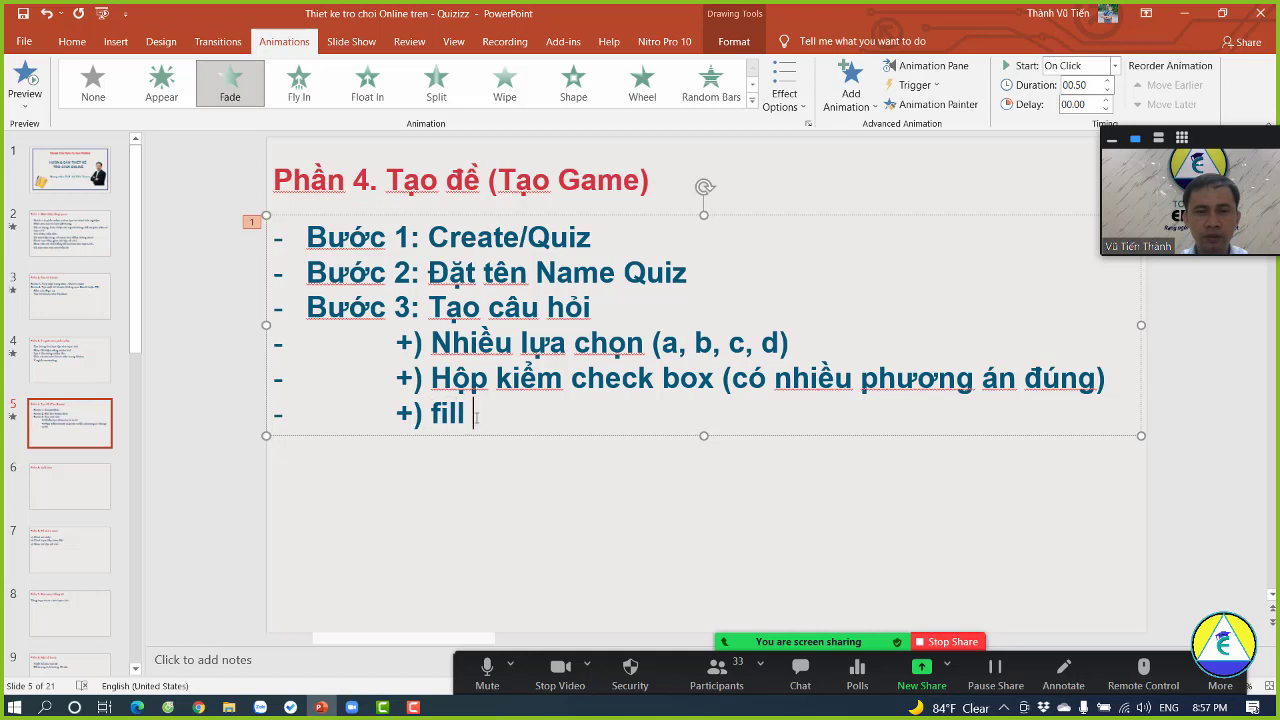
type("blank")
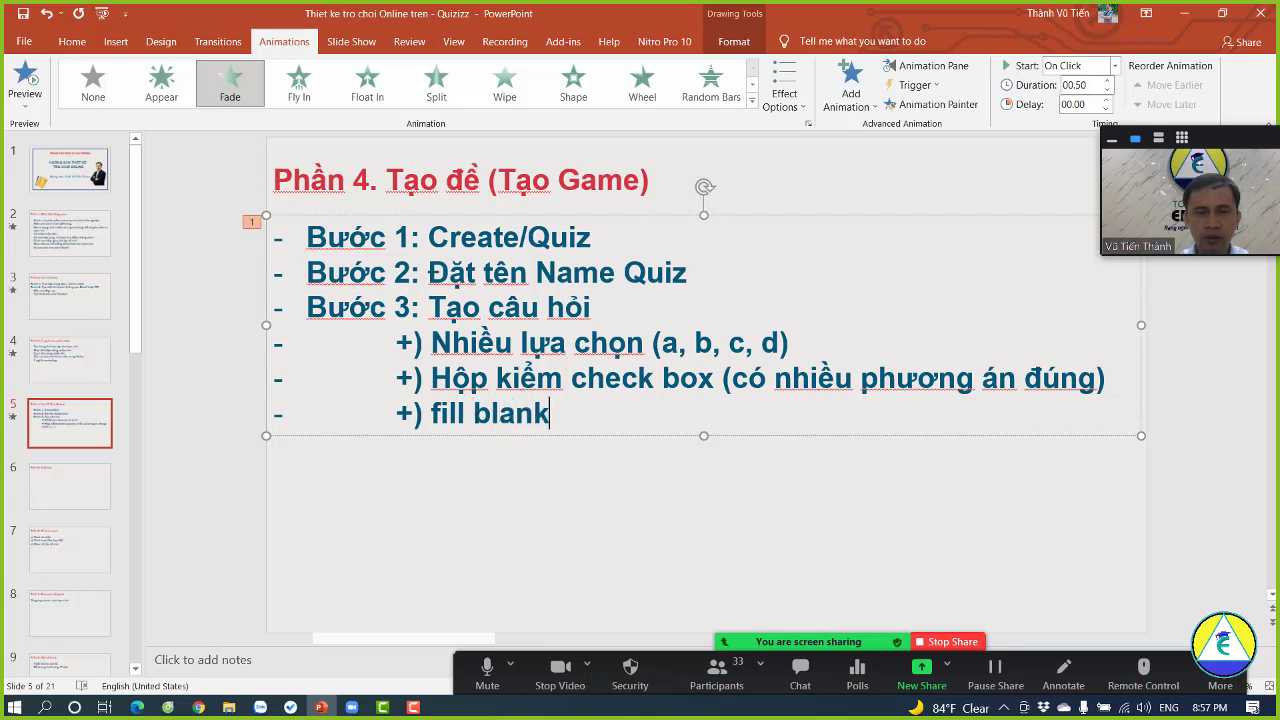
type(" (điền vào c")
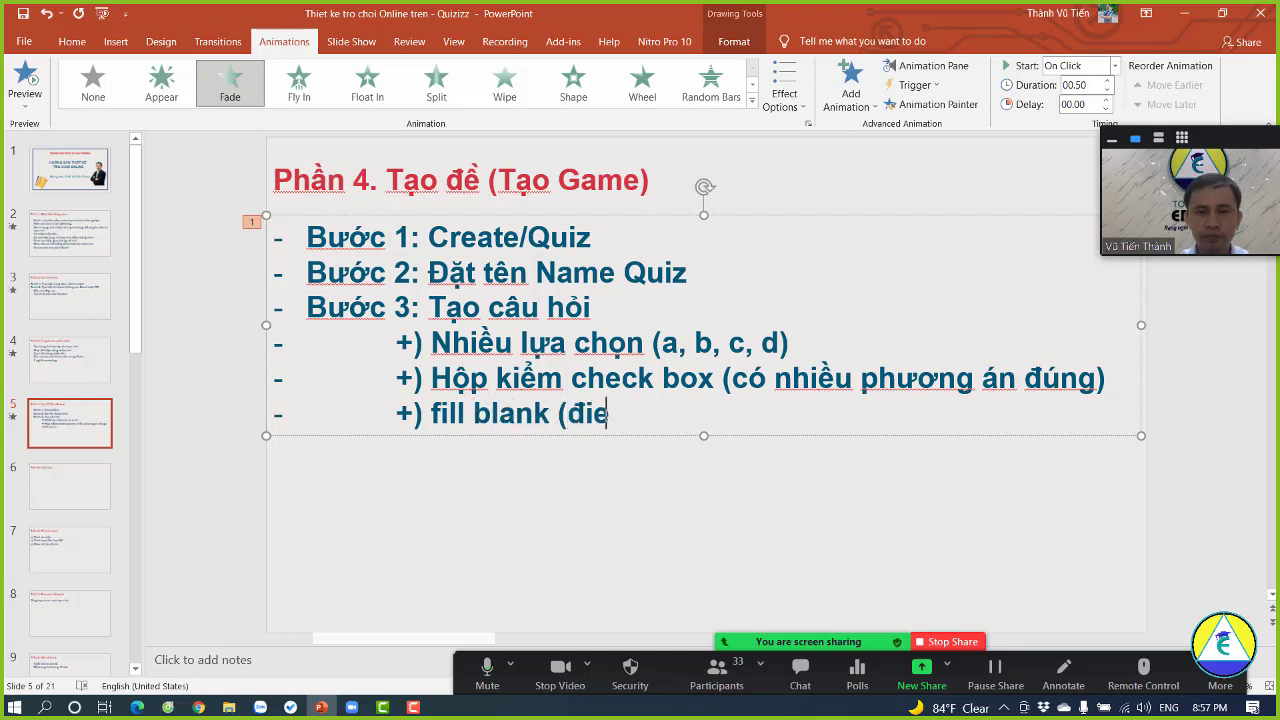
type("hỗ trống)")
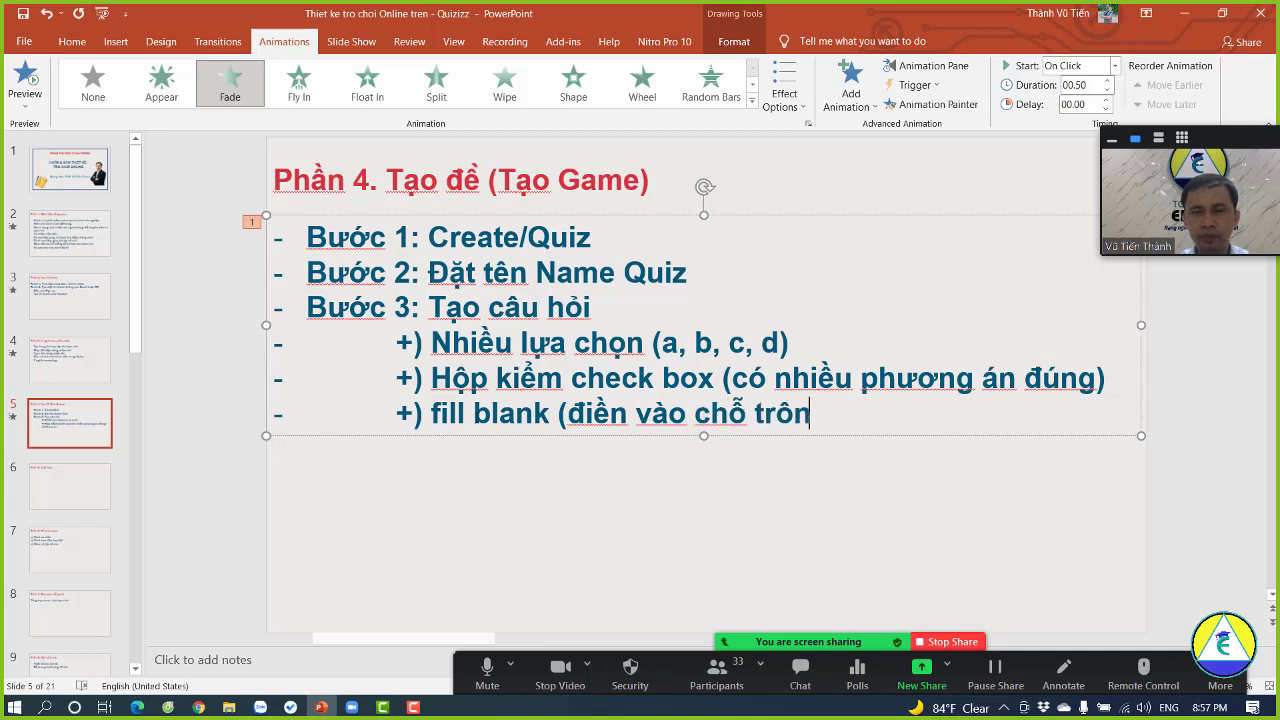
- Correct the term to 'fill-in-the-blank' after checking Quizizz's question type name
key("alt+Tab")
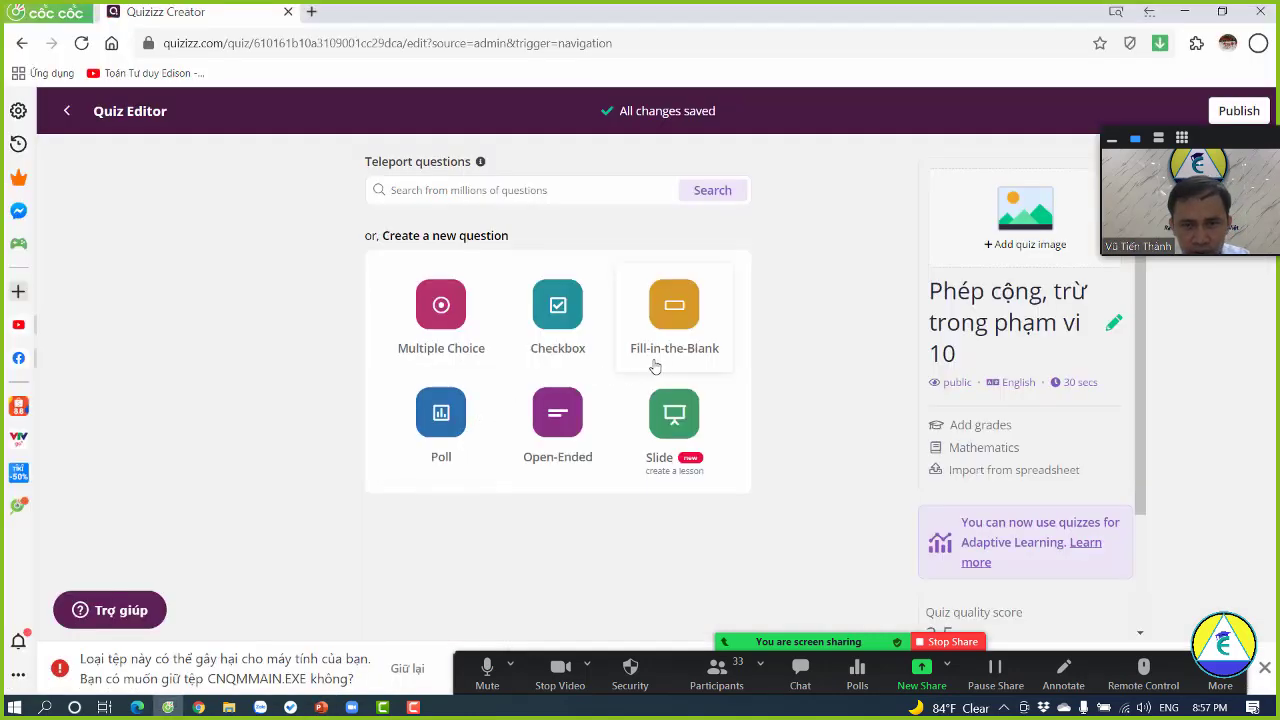
key("alt+Tab")
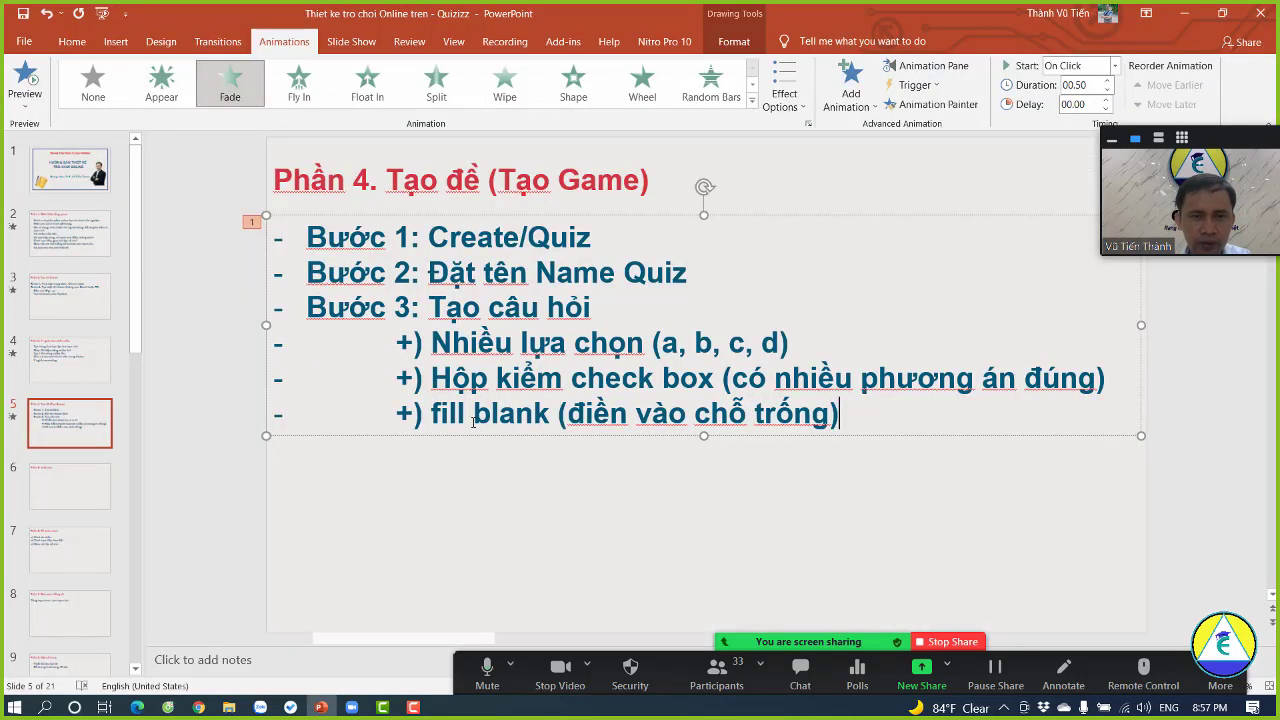
left_click(466, 416)
type("-in")
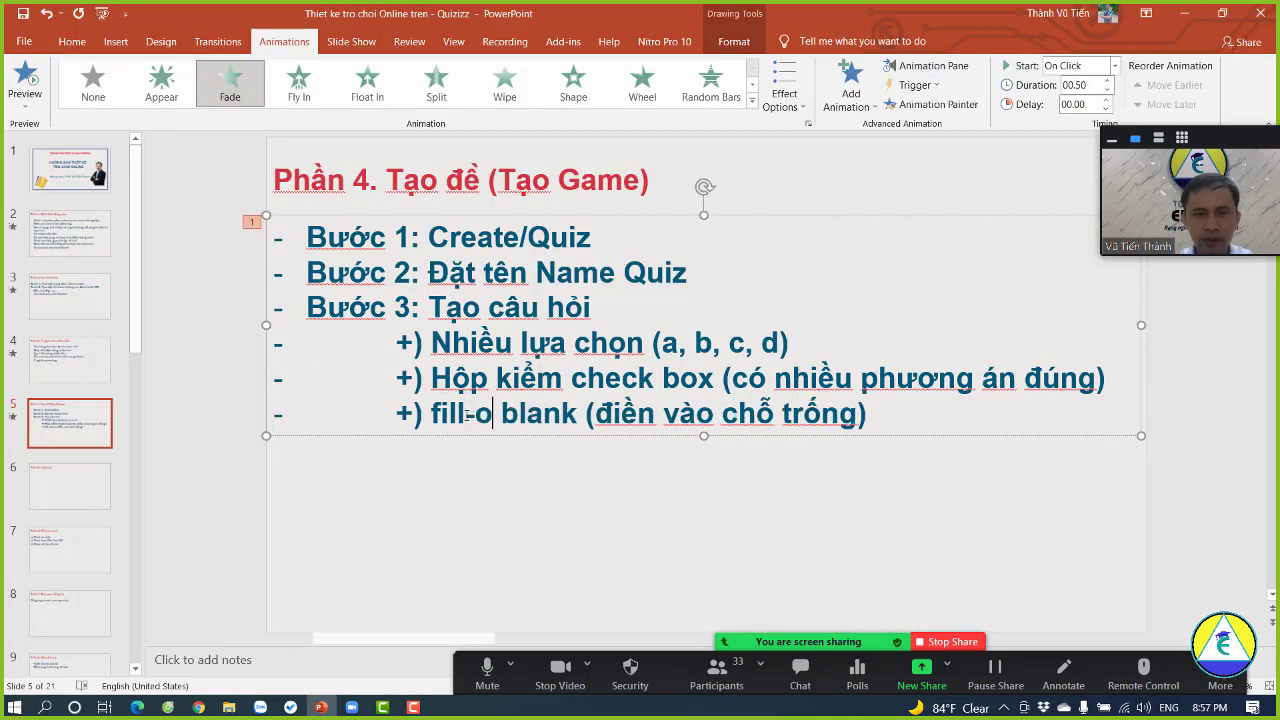
key("BackSpace")
key("BackSpace")
type("i")
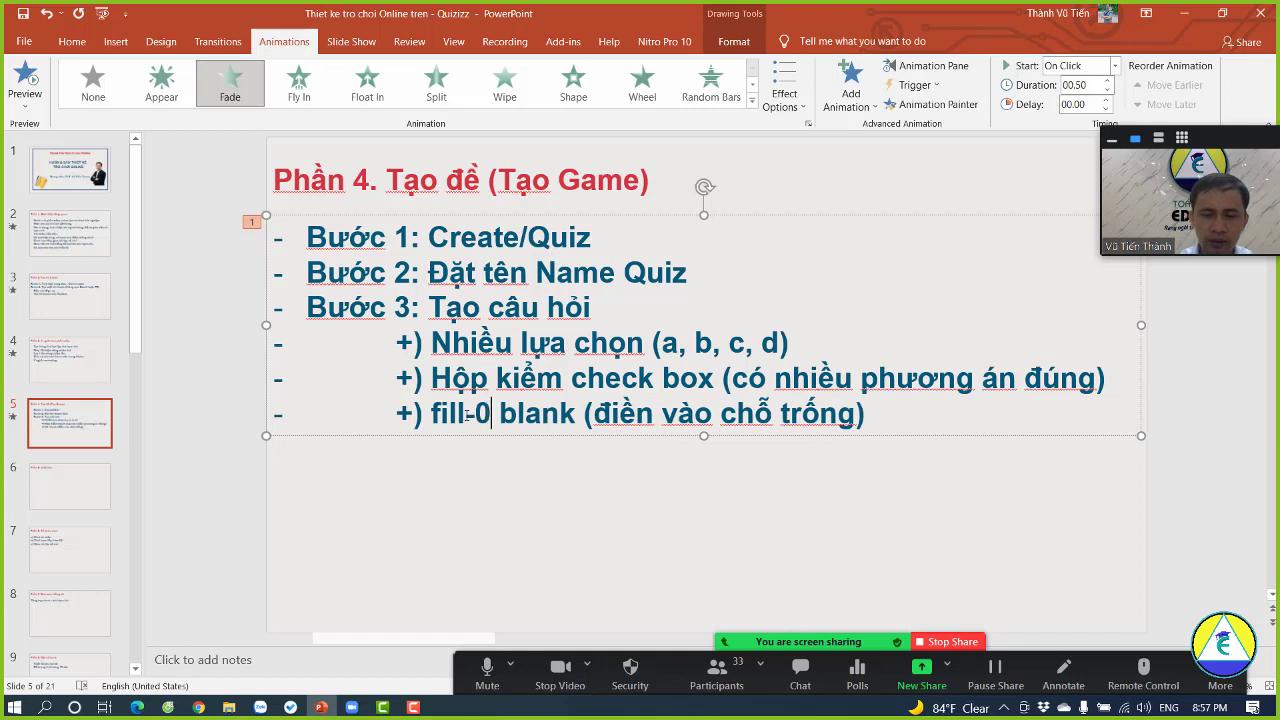
key("BackSpace")
type("in")
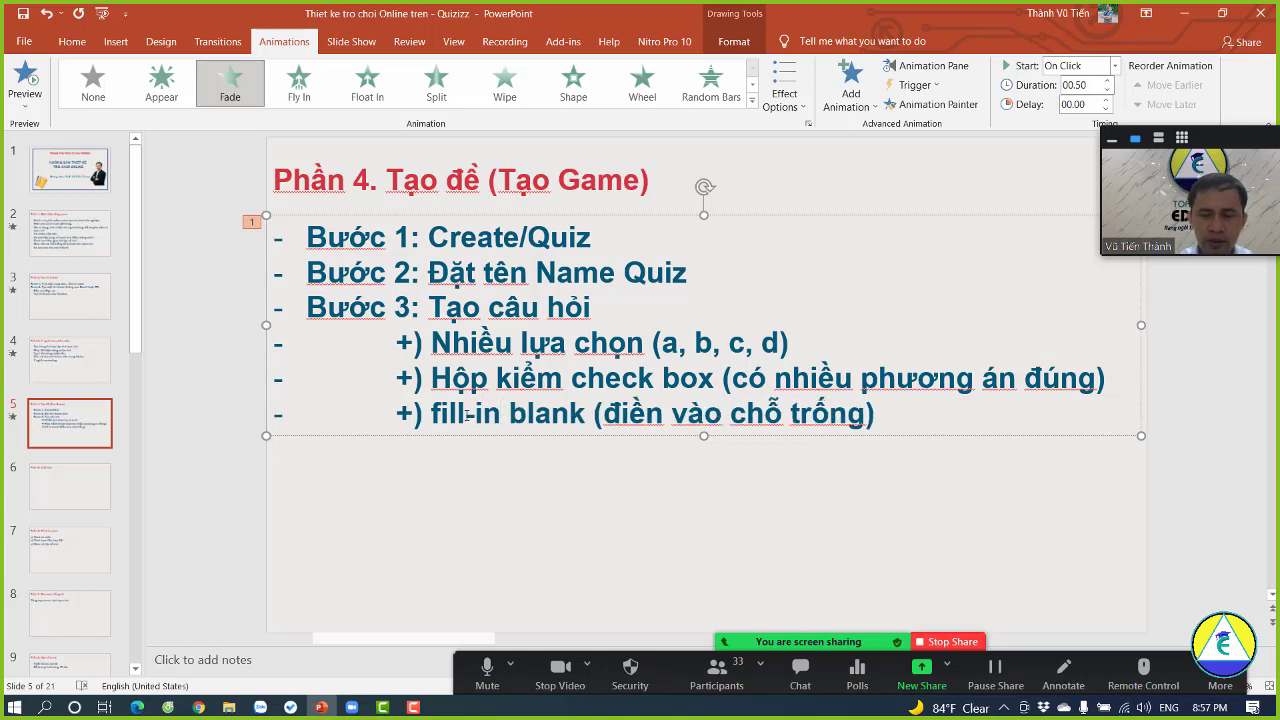
type("-the")
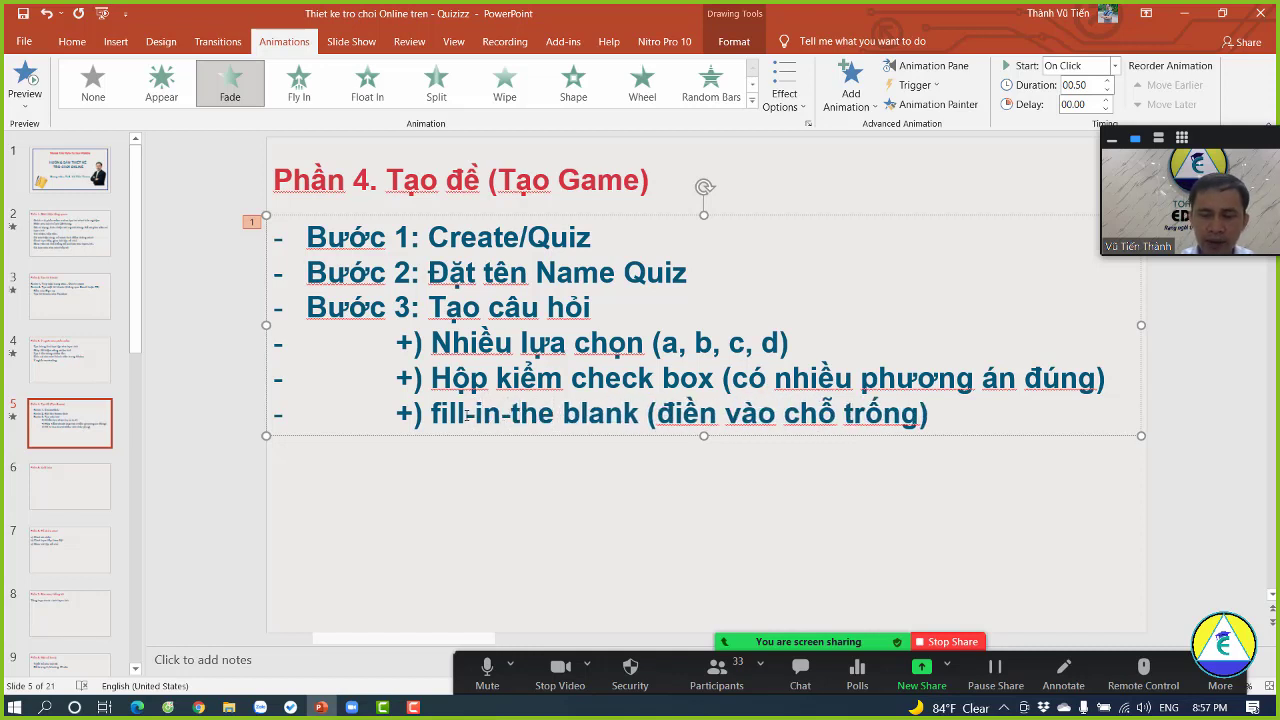
type("-")
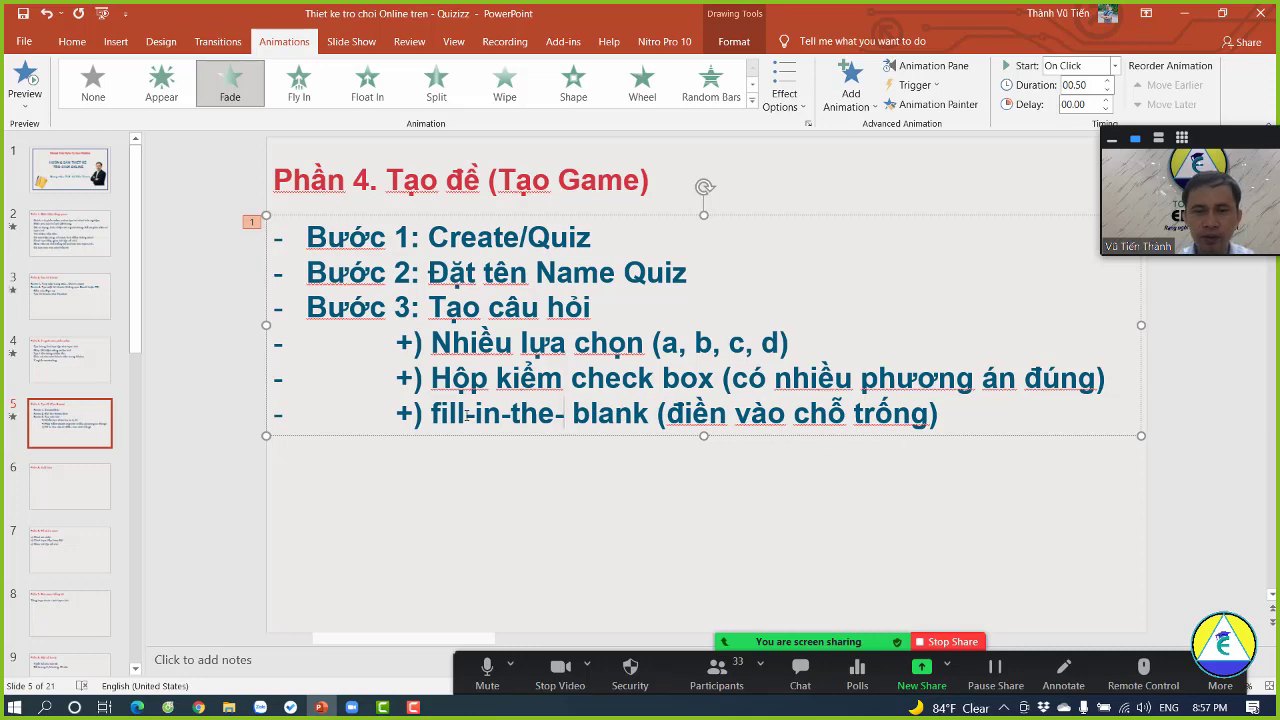
key("Delete")
- Recheck the Fill-in-the-Blank name in Quizizz and return to the quiz editor
key("alt+Tab")
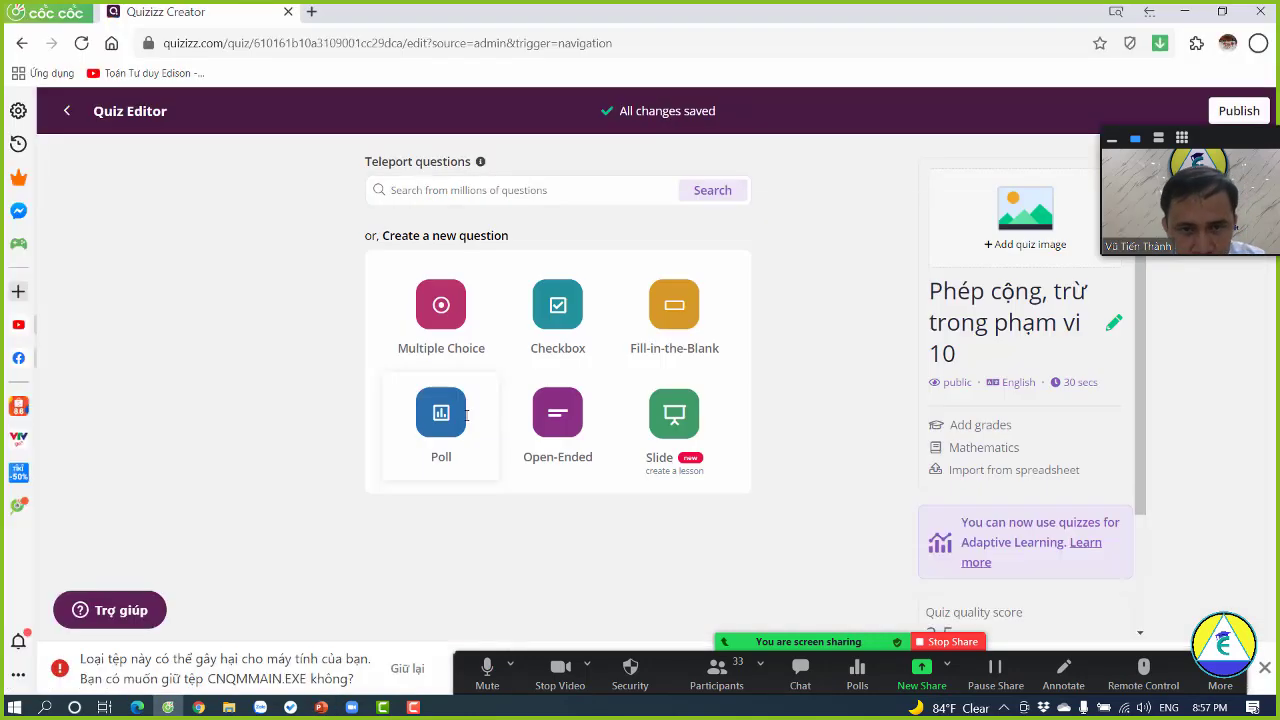
key("alt+Tab")
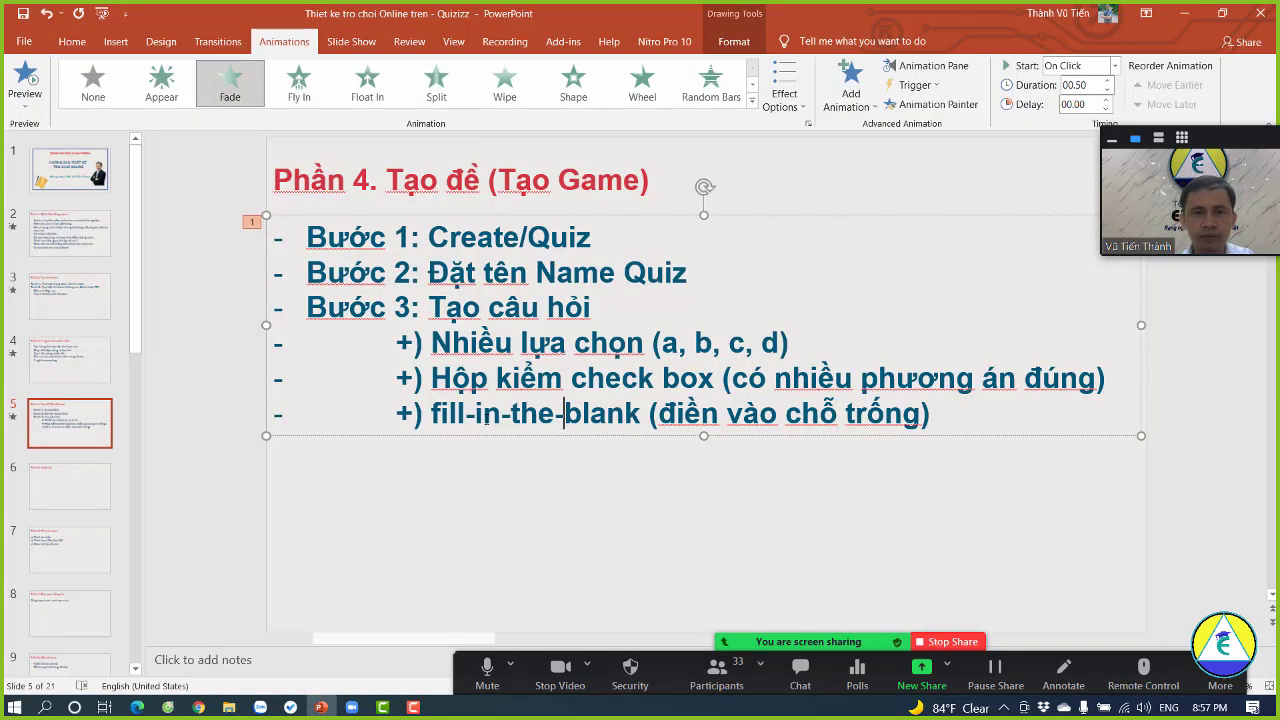
left_click(946, 426)
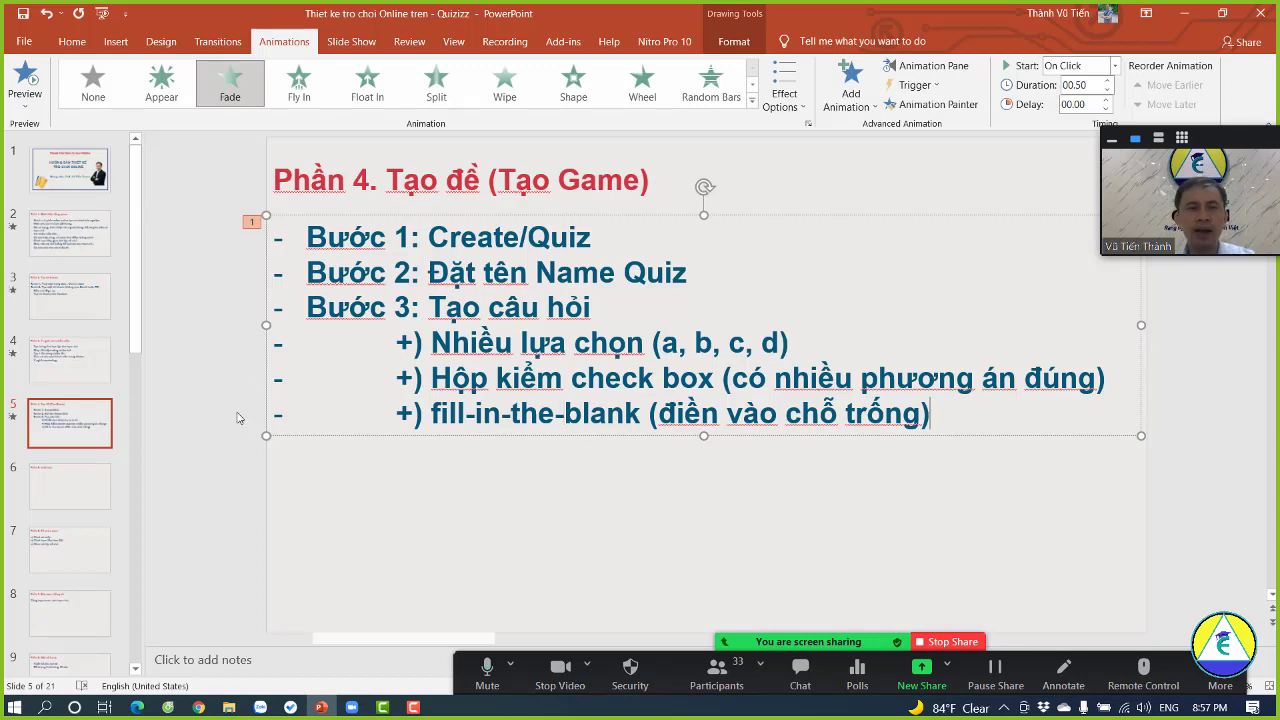
key("alt+Tab")
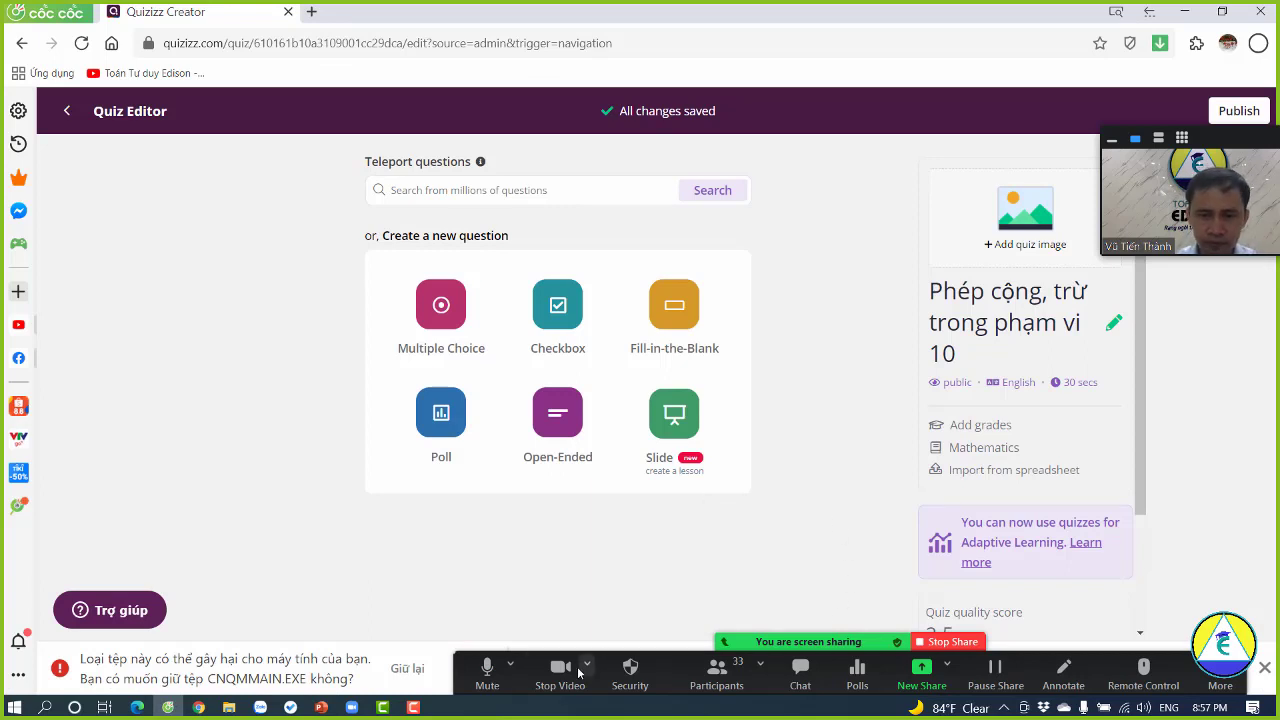
- Mute and unmute the Zoom microphone, then bring up the meeting chat
left_click(498, 684)
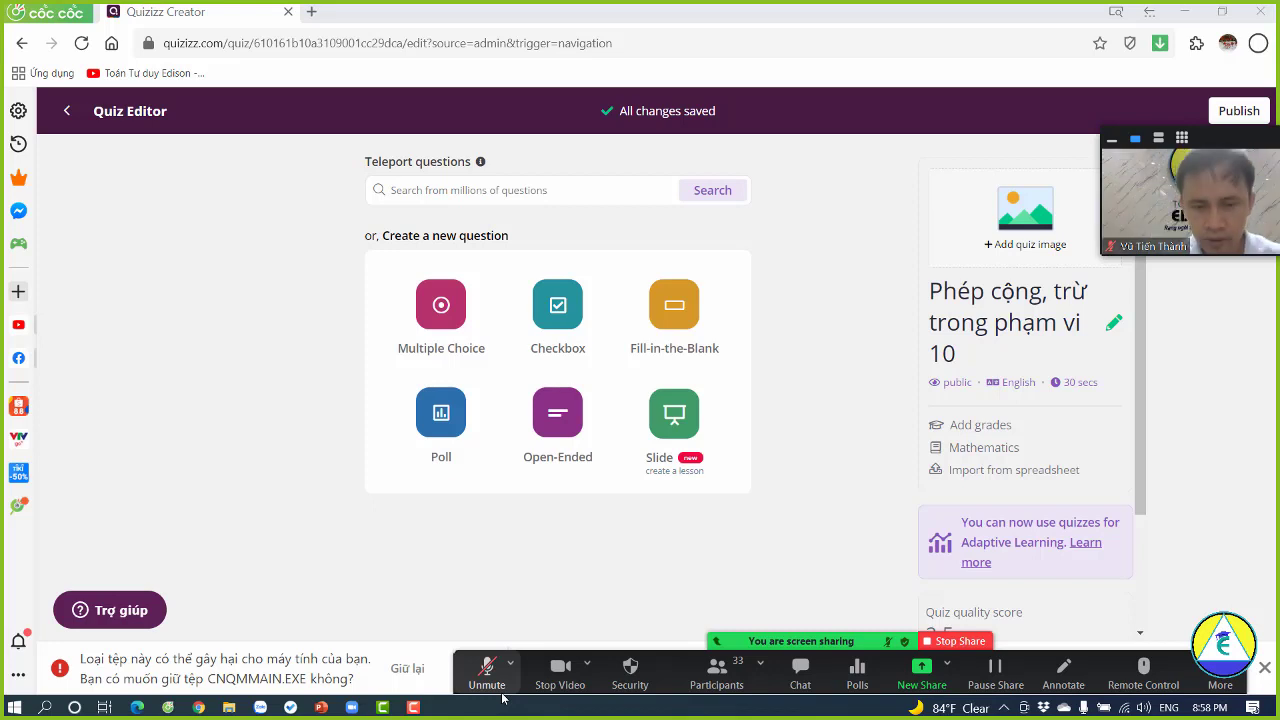
left_click(487, 675)
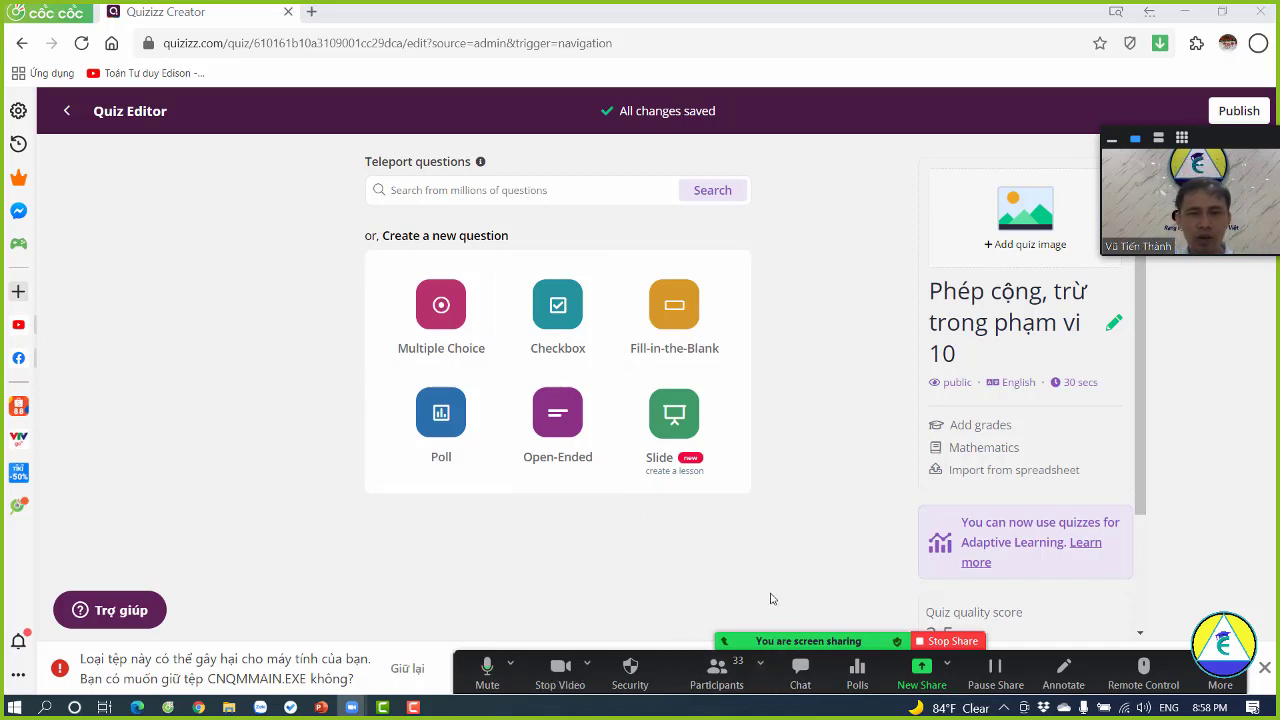
left_click(800, 670)
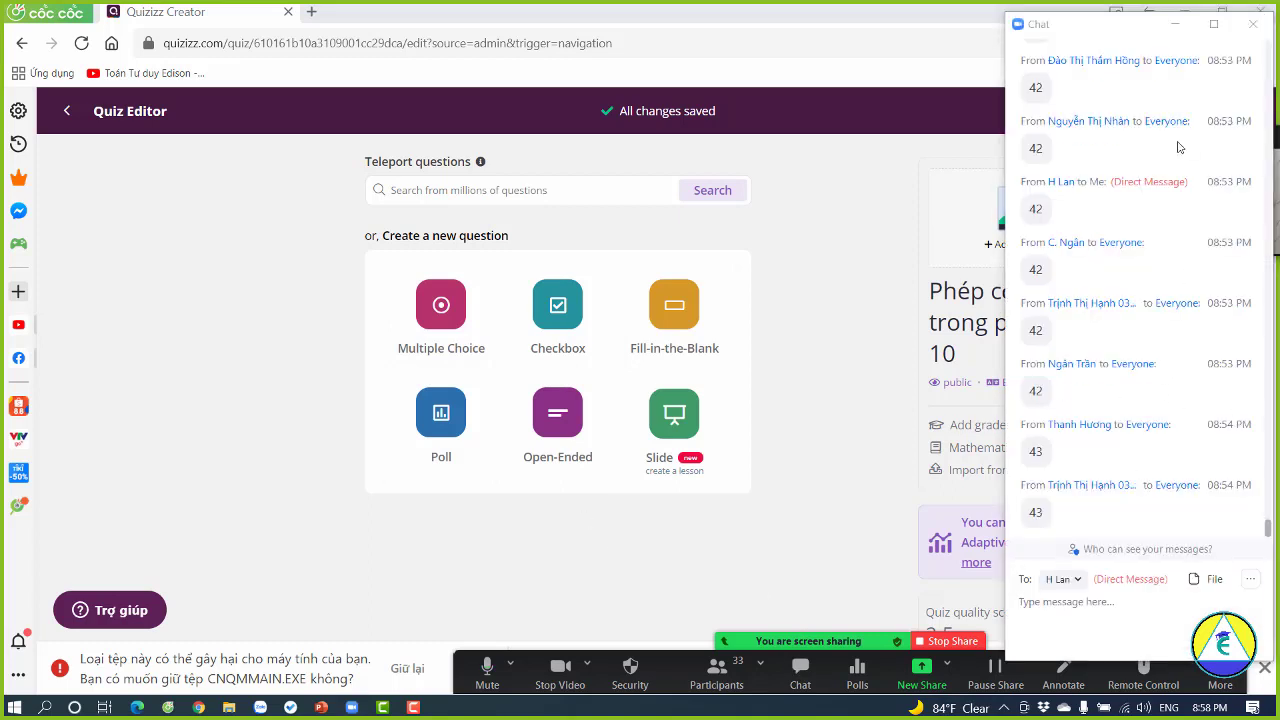
- Drag the Zoom chat window lower so it no longer covers the quiz page top
left_click(1115, 32)
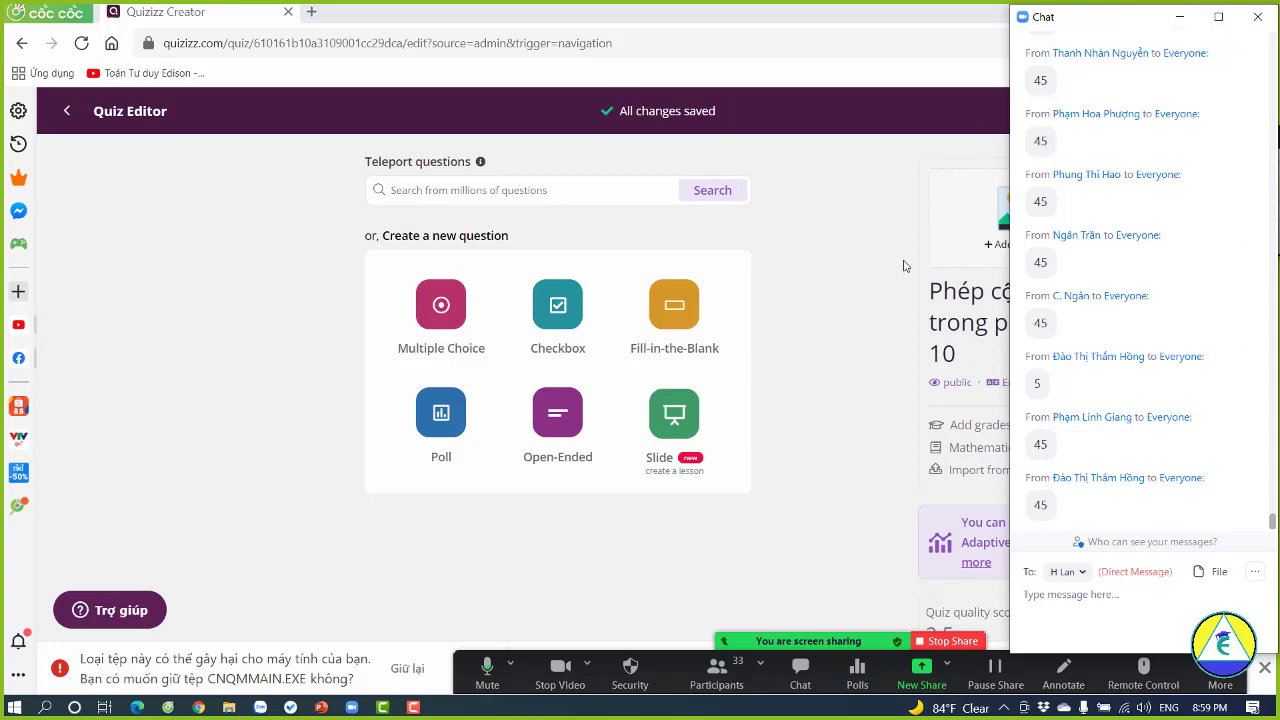
left_click_drag(1119, 27, 1133, 290)
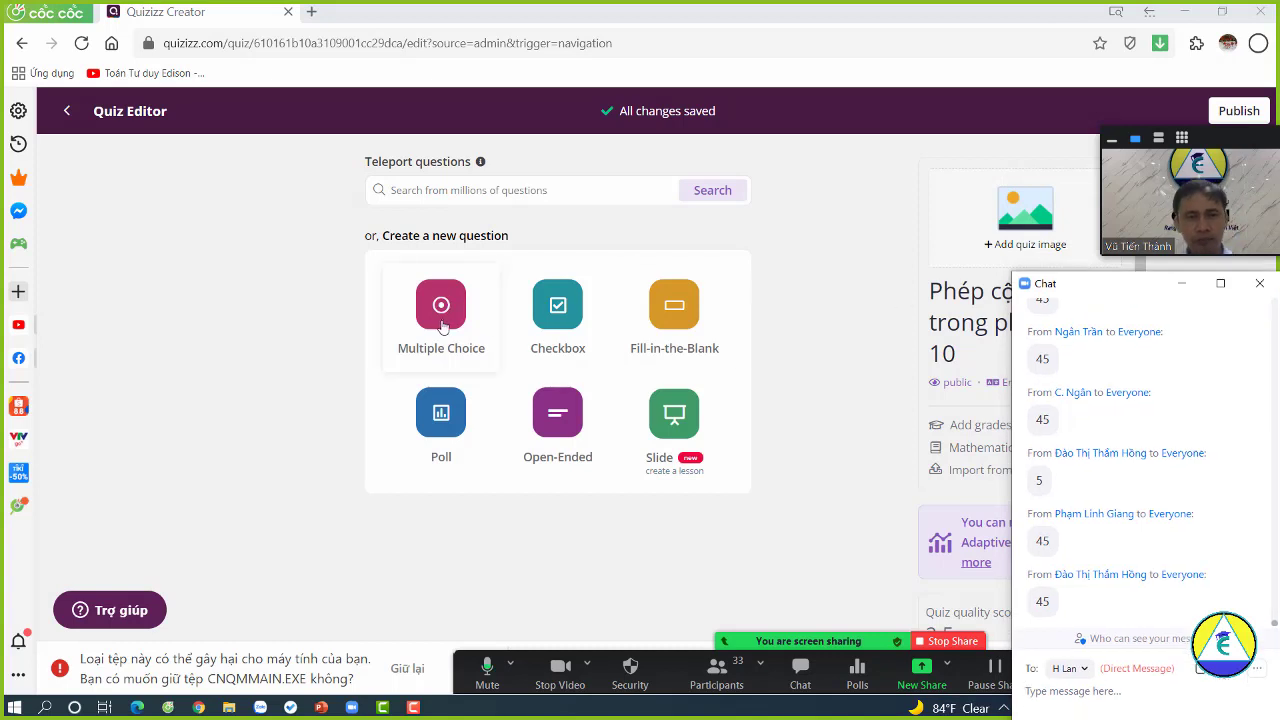
left_click(462, 314)
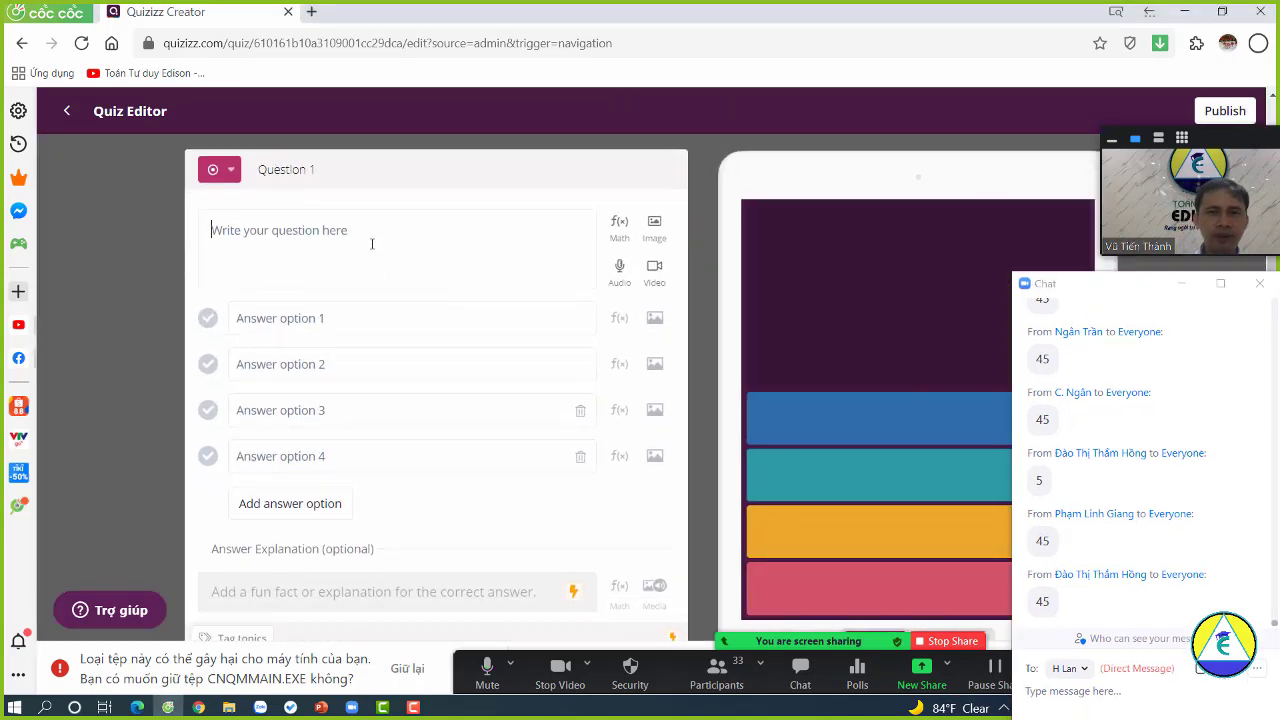
left_click(371, 244)
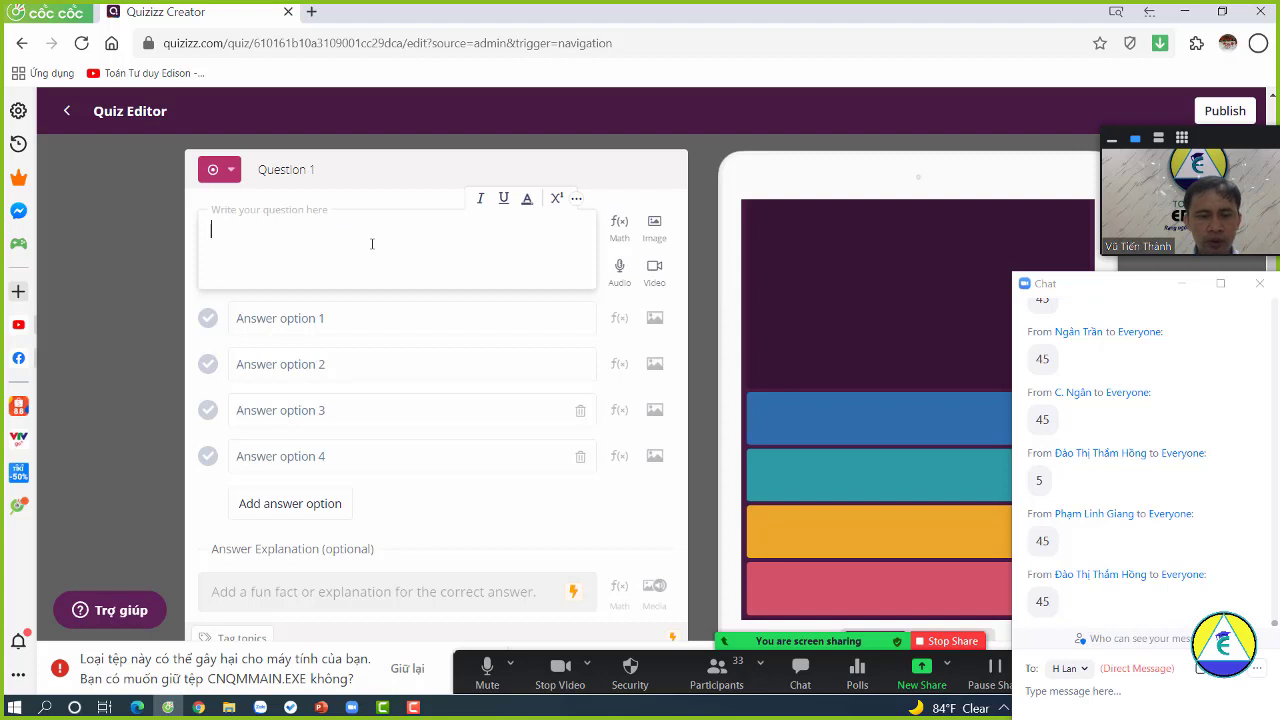
type("5 + 3 =")
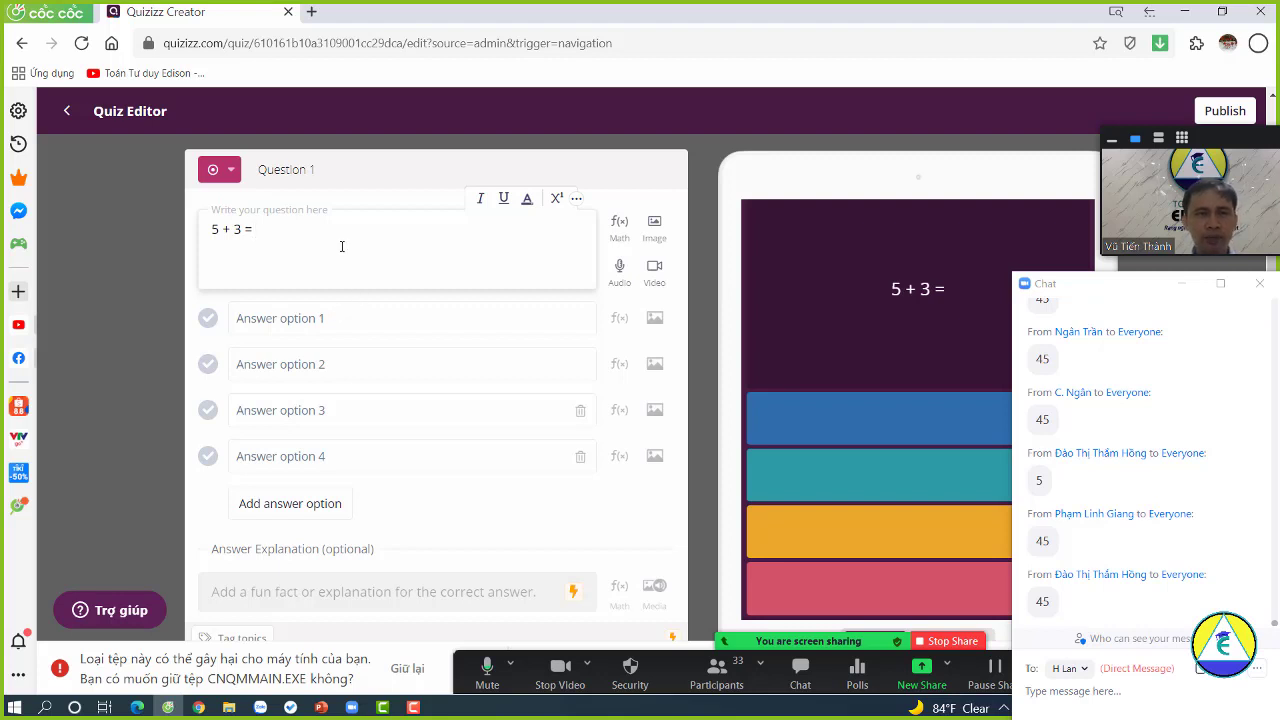
left_click(82, 118)
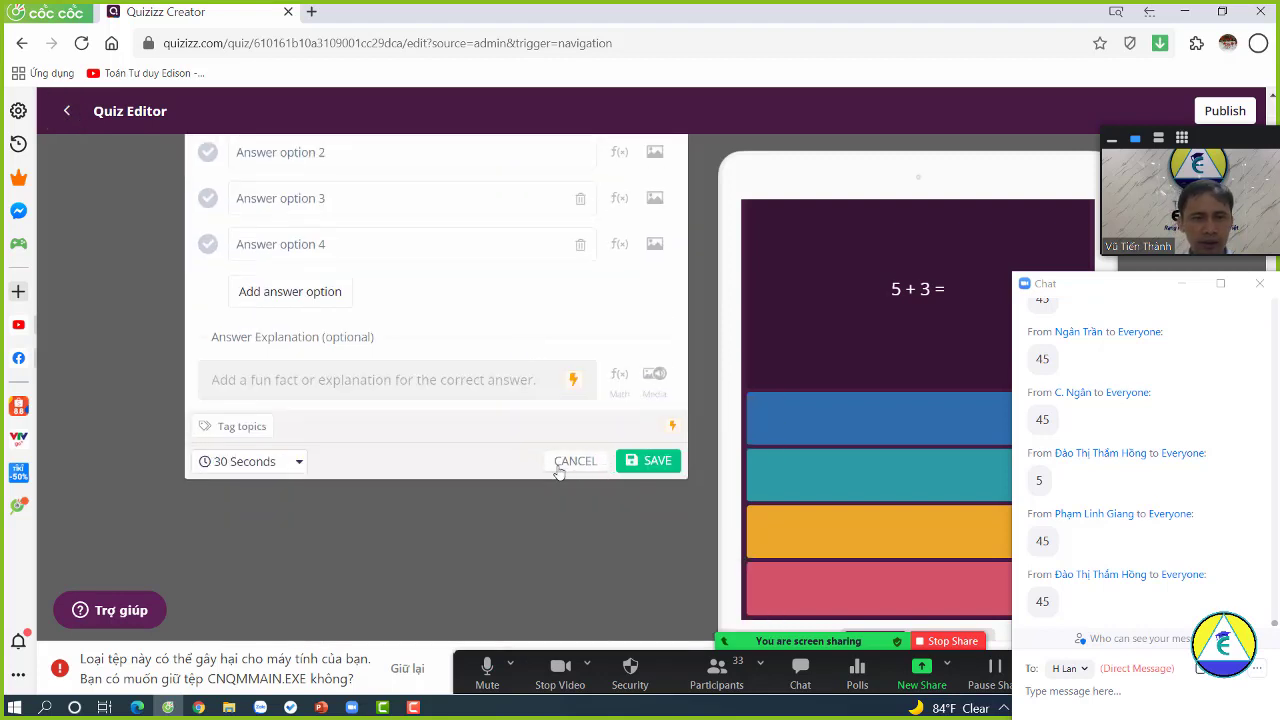
left_click(565, 462)
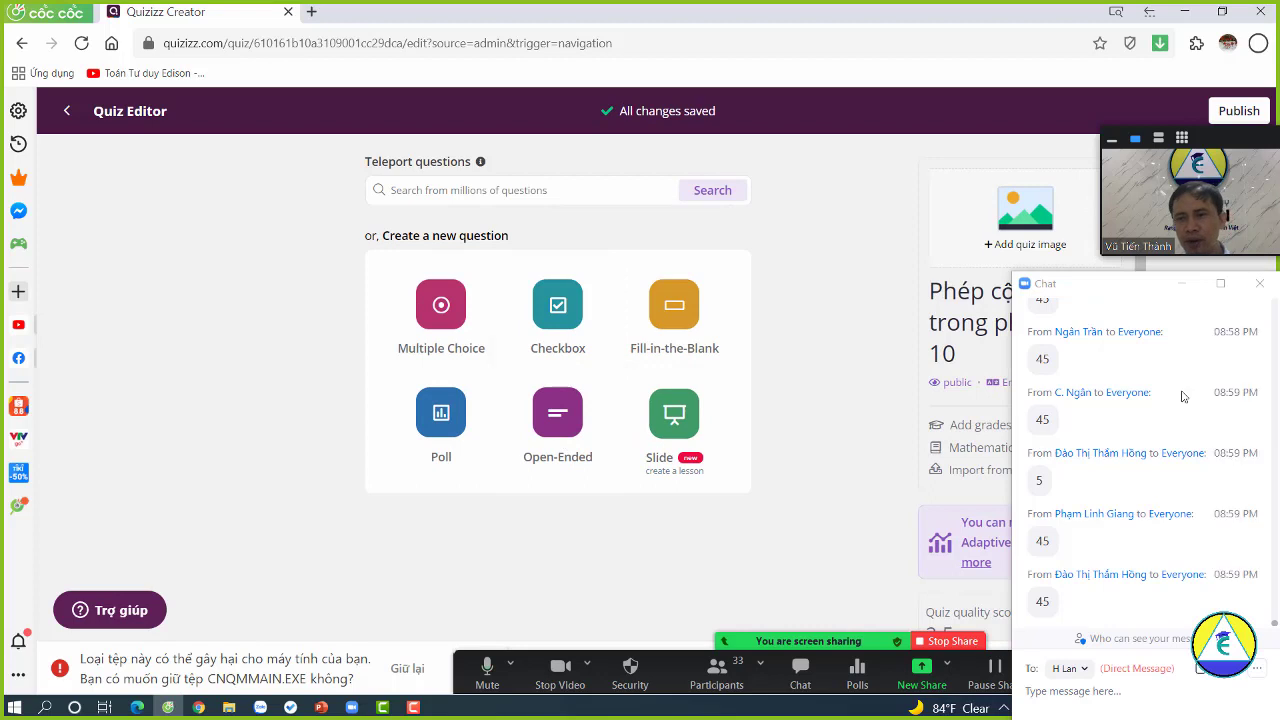
- Move the Zoom chat window higher and start a new Multiple Choice question
left_click_drag(1141, 284, 1128, 148)
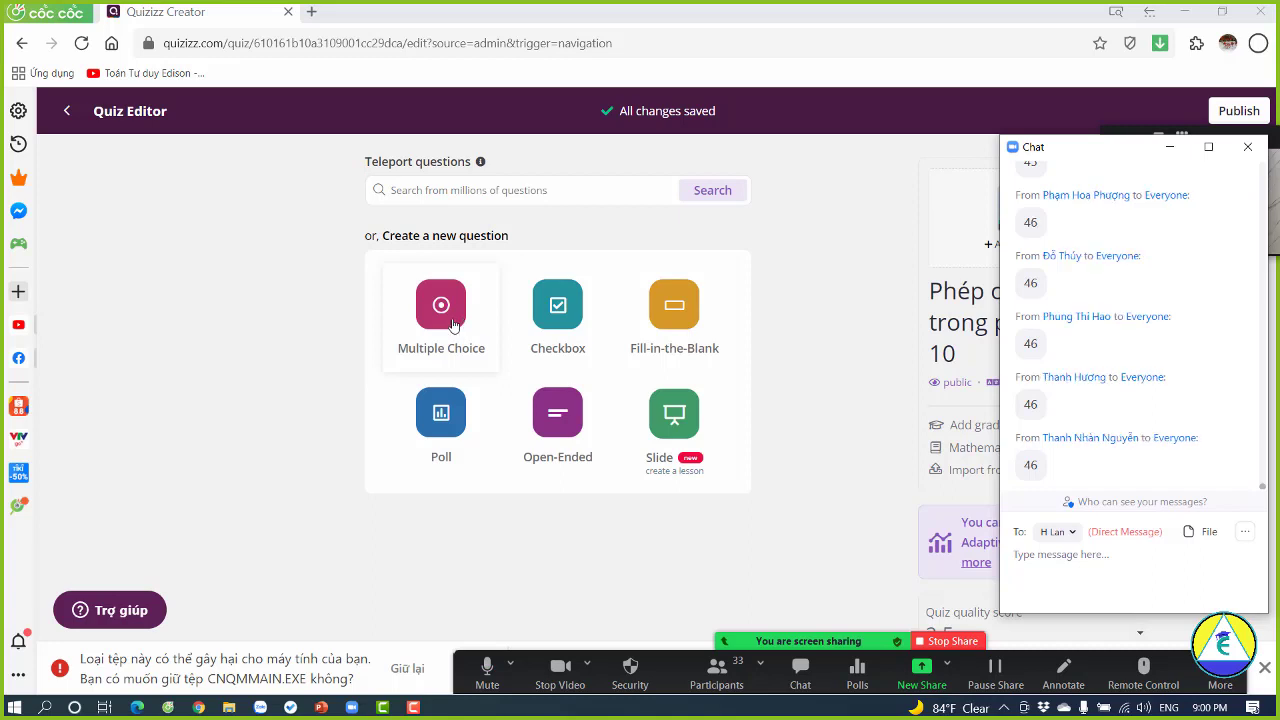
left_click(452, 325)
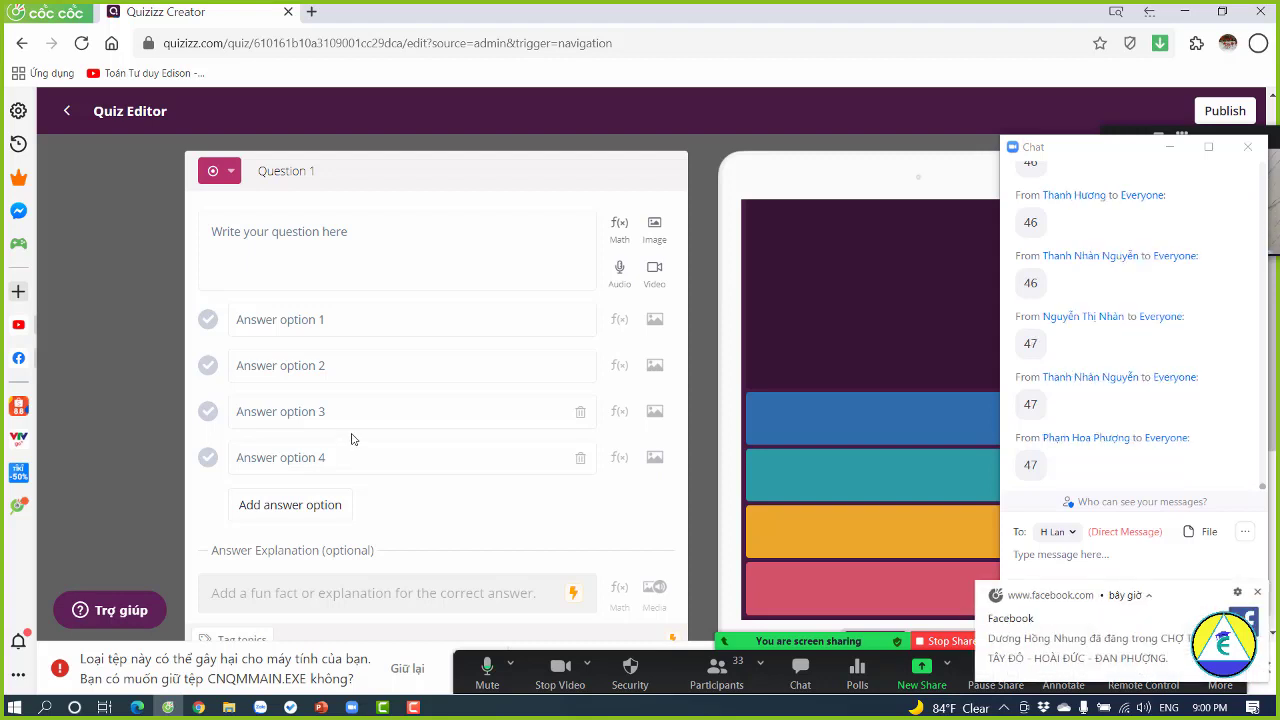
- Dismiss the Facebook notification and enter the question text '5 + 3 ='
left_click(1257, 592)
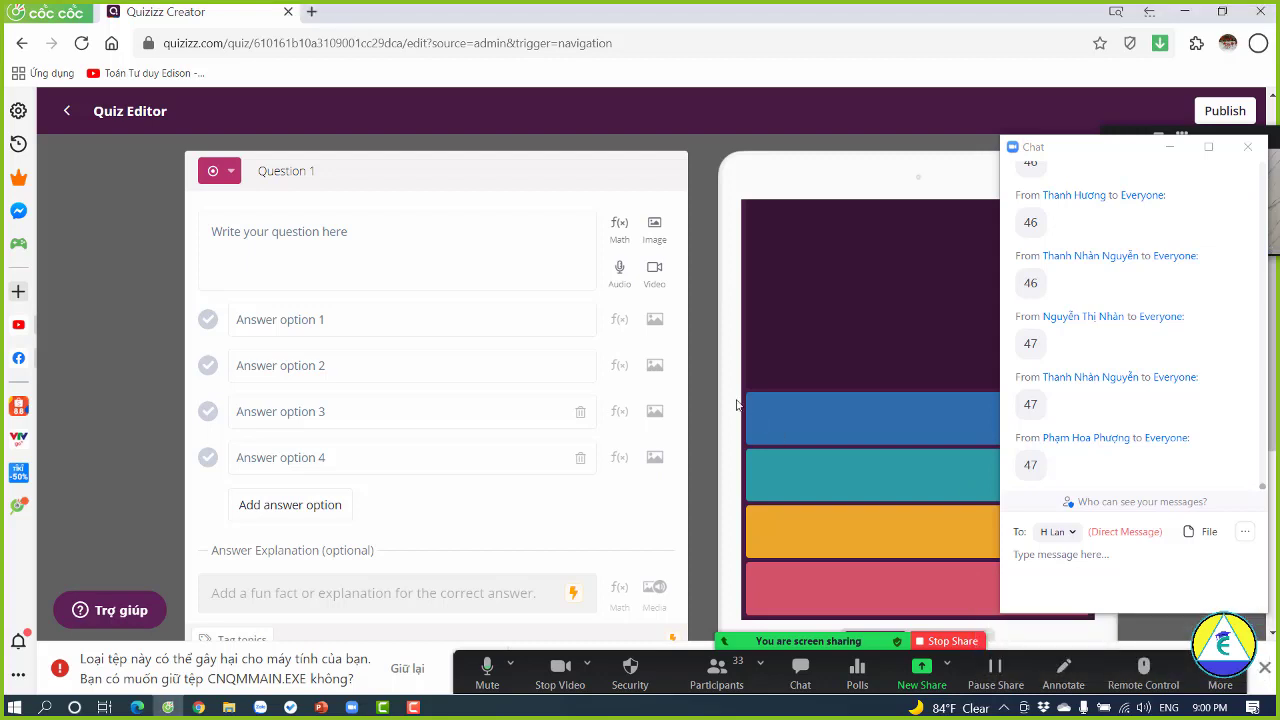
left_click(352, 240)
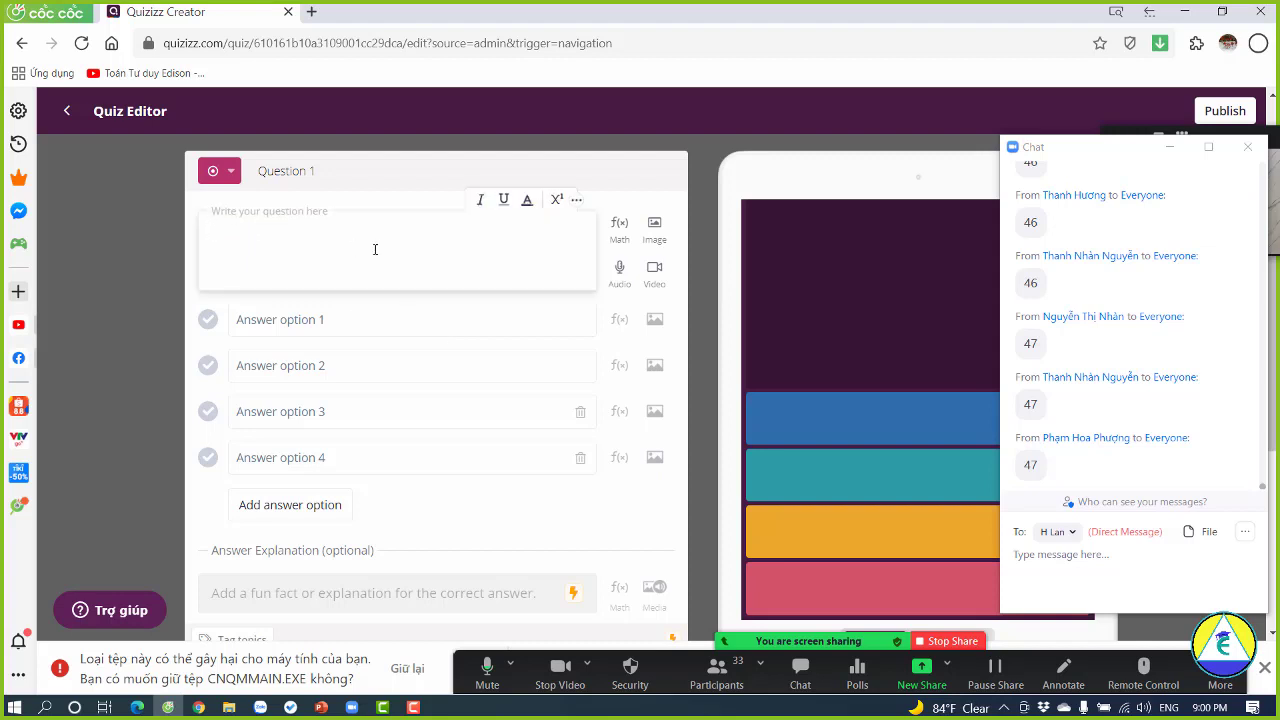
type("5 + 3 =")
- Fill the answers 5, 6, 7 and 8, marking 8 as correct
left_click(240, 319)
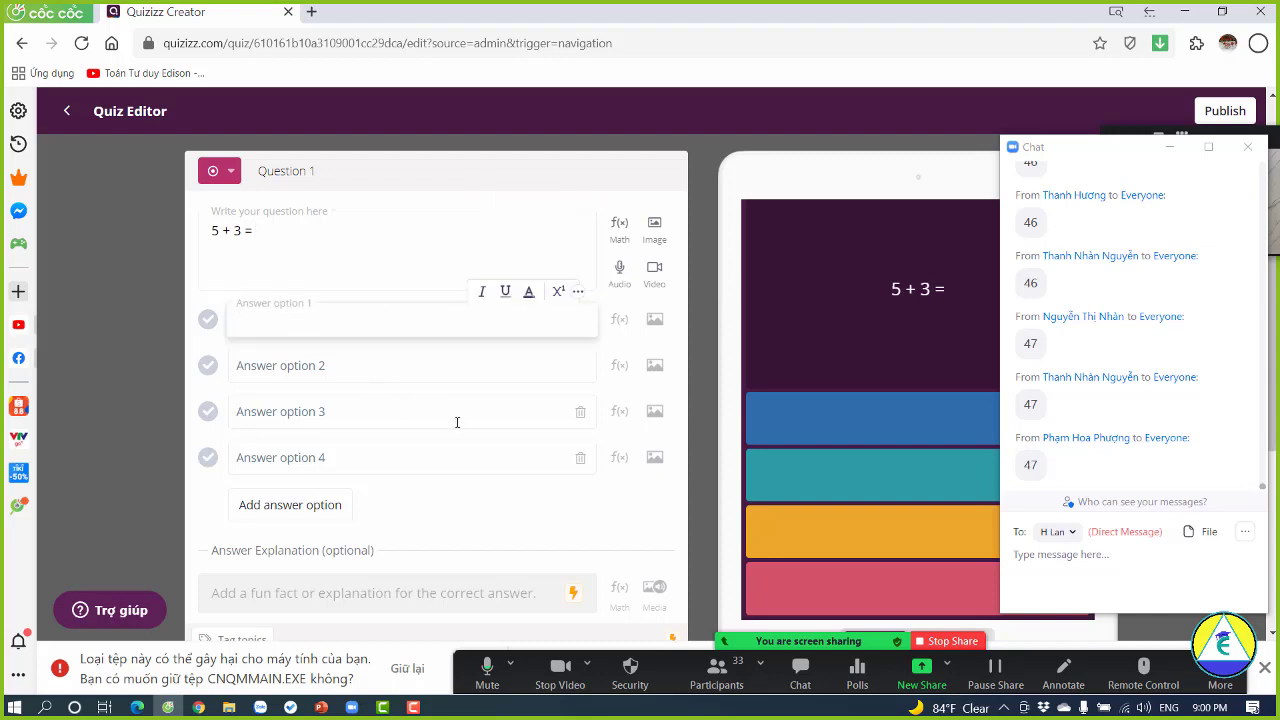
type("5")
left_click(304, 366)
type("6")
left_click(284, 415)
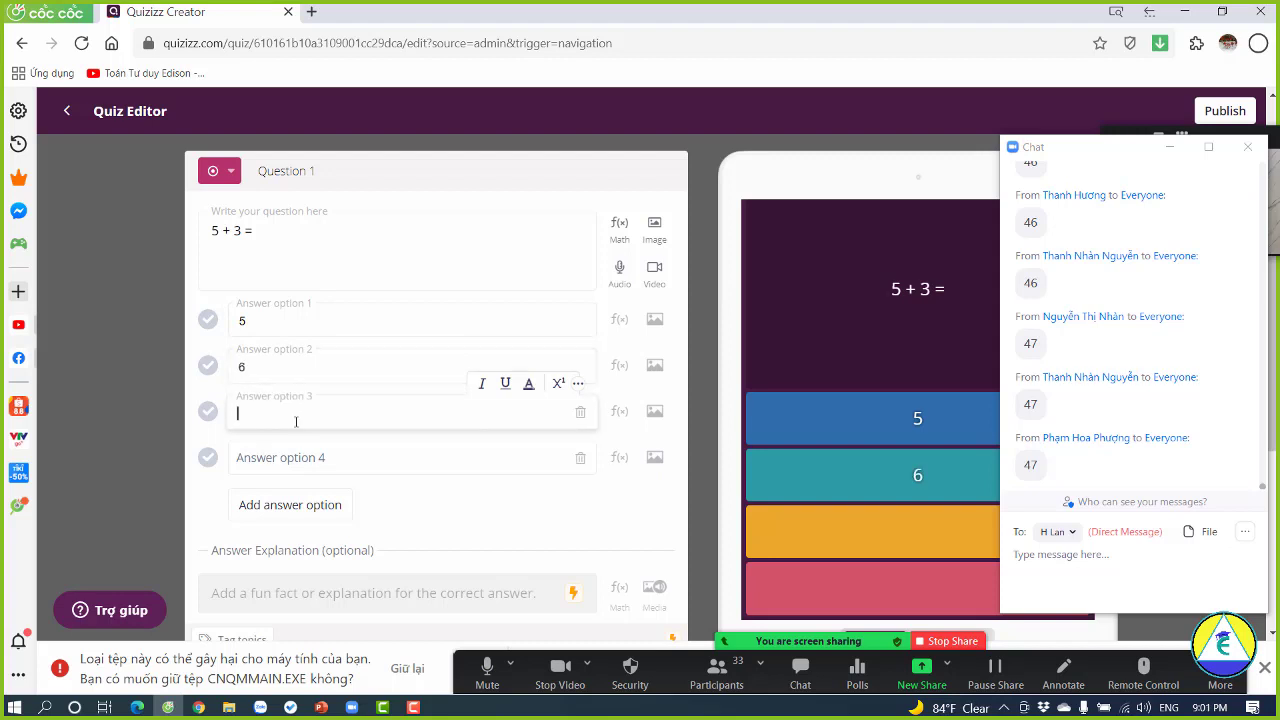
type("7")
left_click(288, 460)
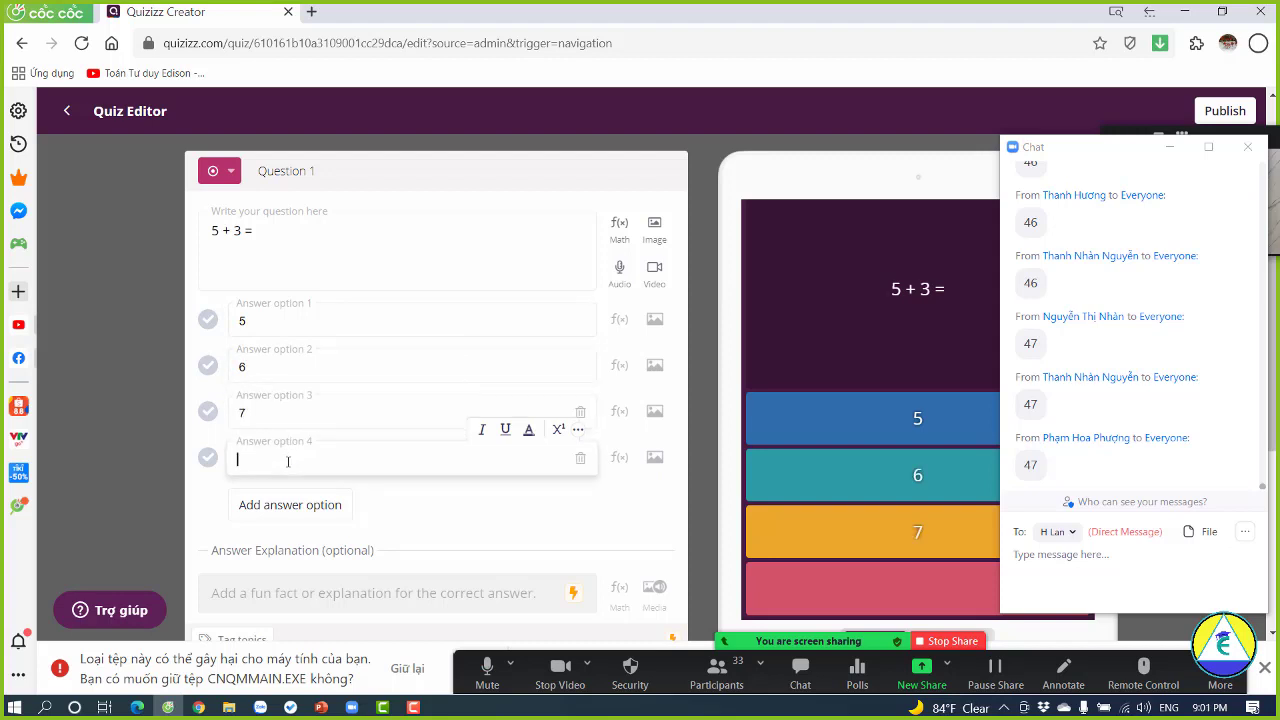
type("8")
left_click(208, 460)
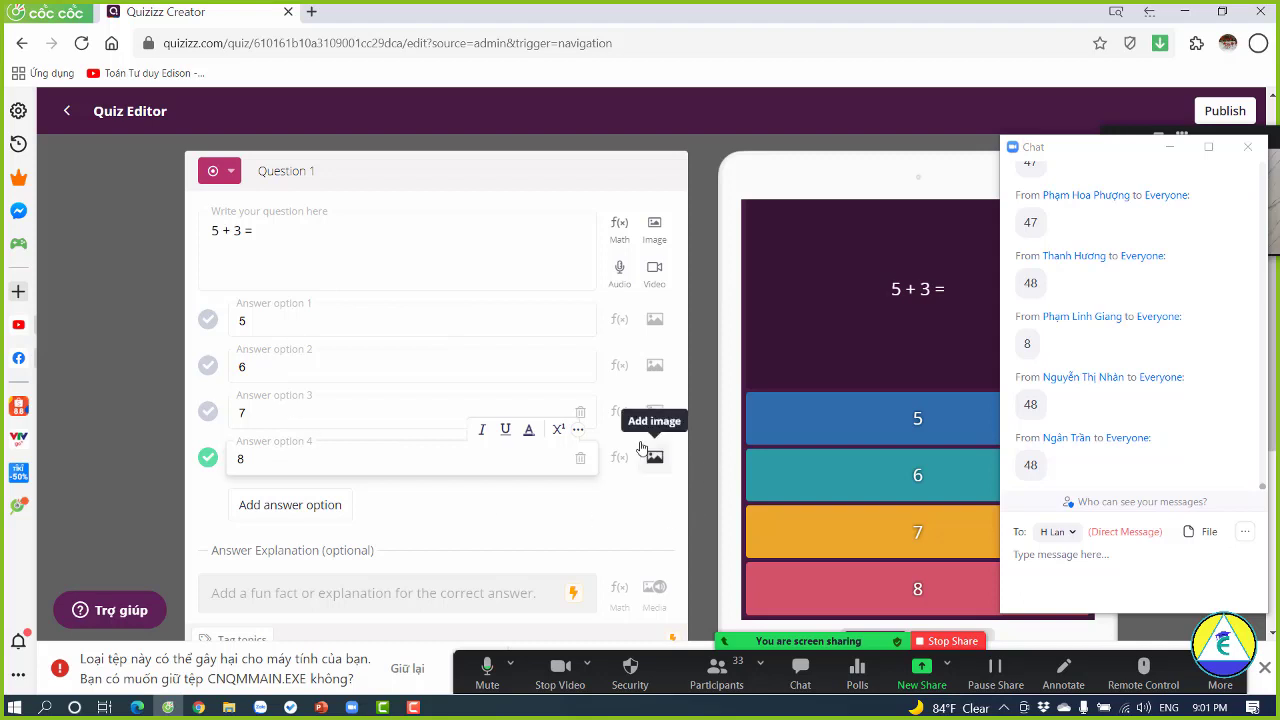
- Delete answer option 7 from Question 1 and confirm the removal
left_click(363, 357)
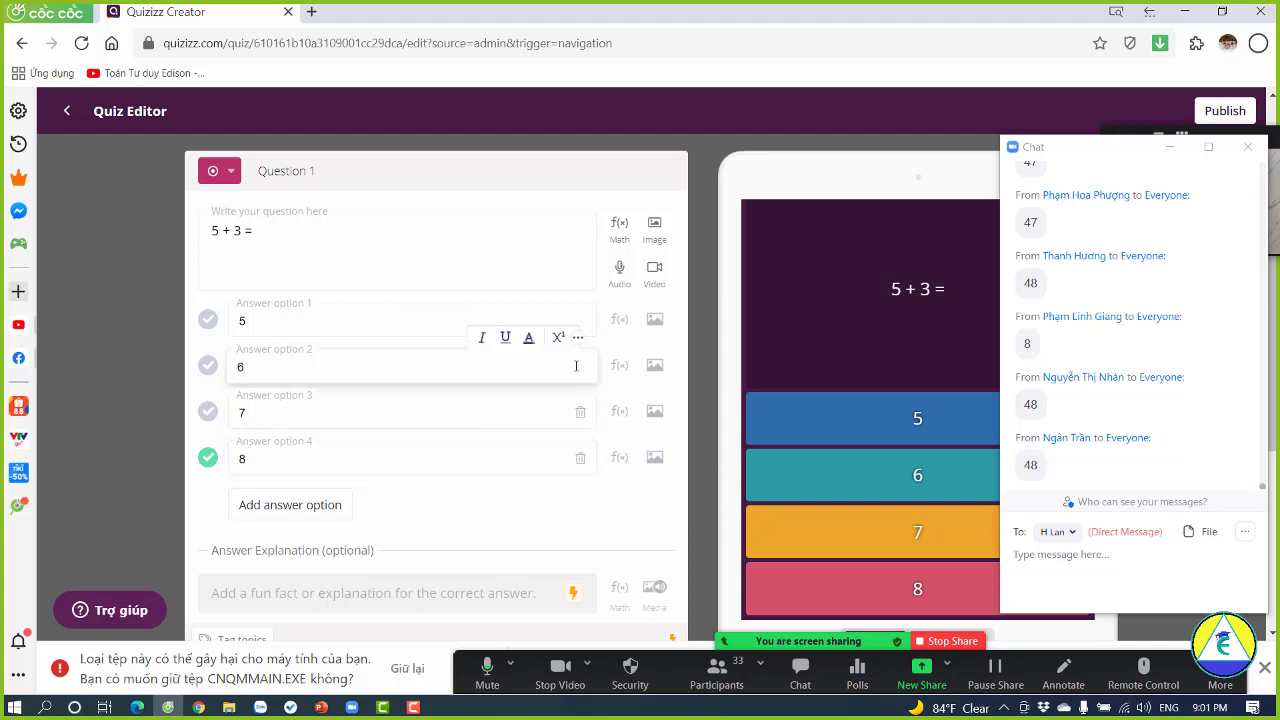
left_click(440, 408)
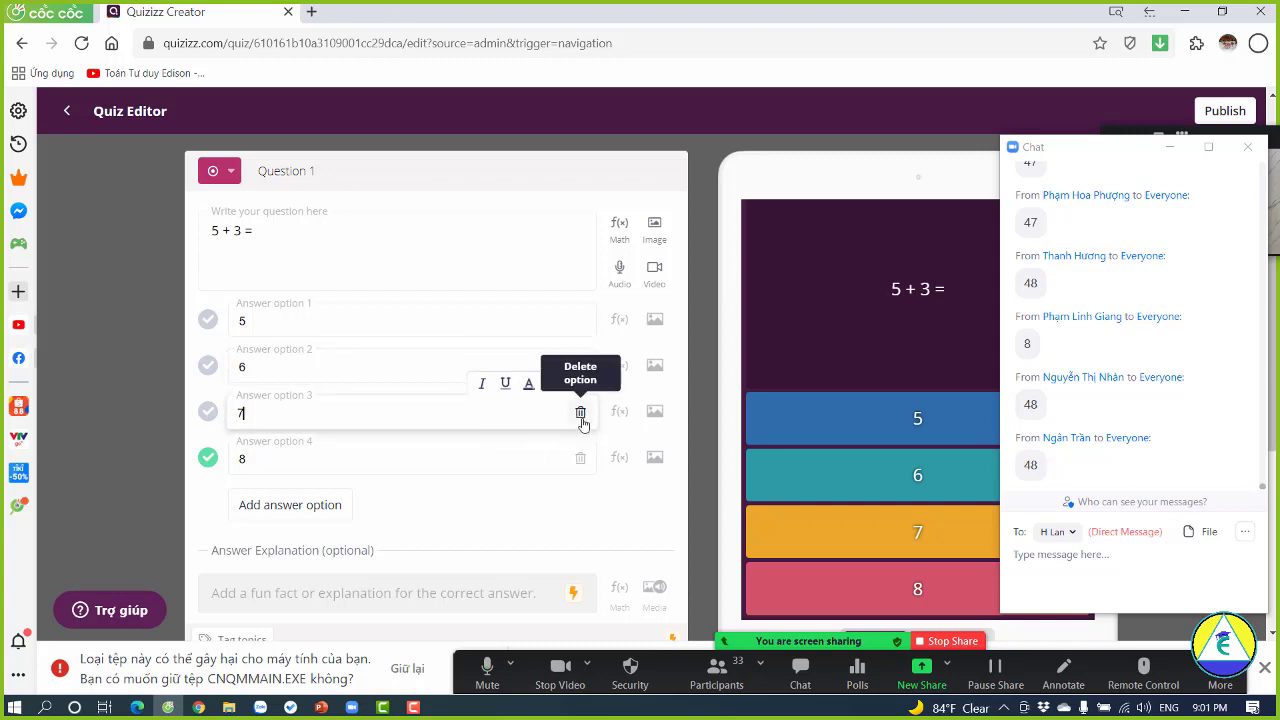
left_click(580, 413)
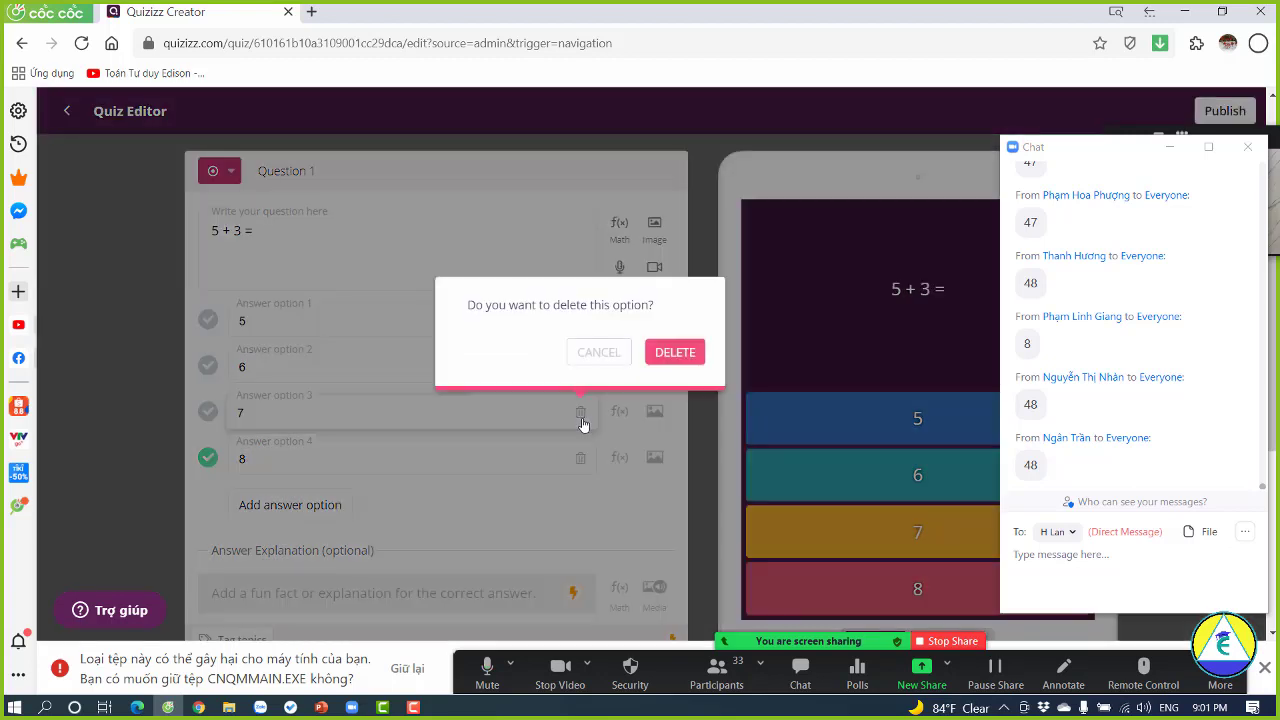
left_click(675, 353)
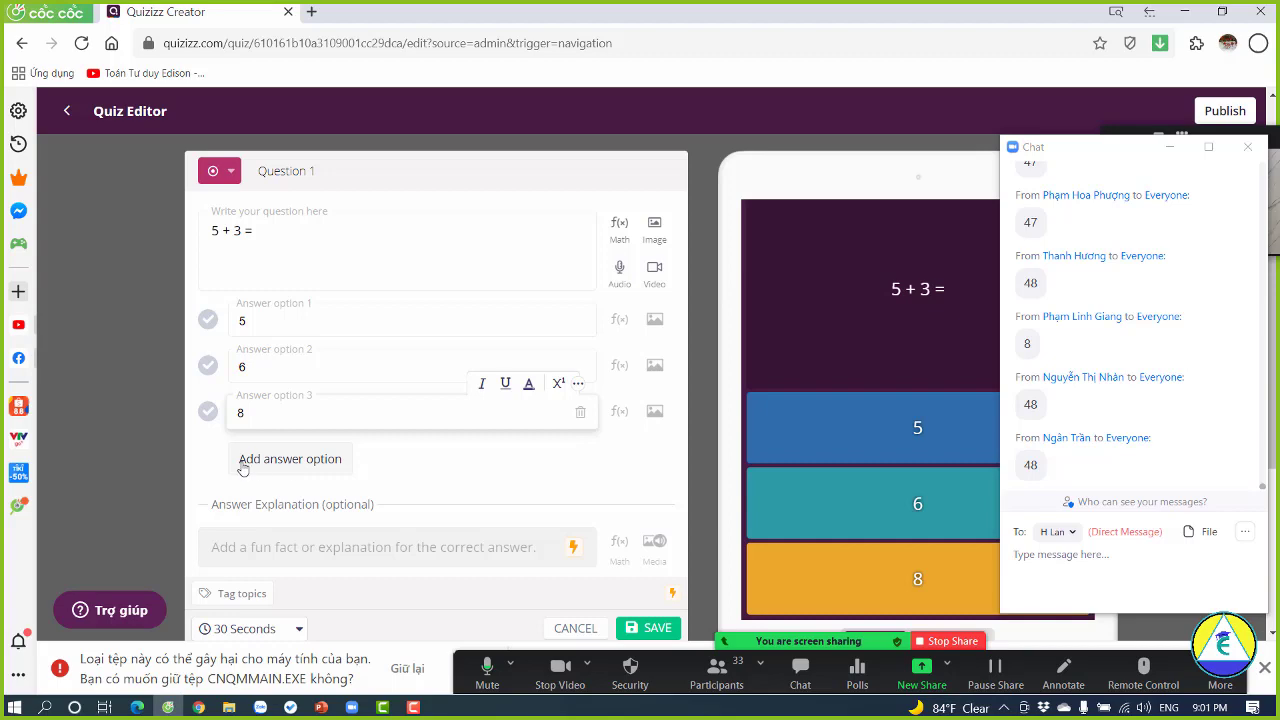
- Zoom in and show viewers where answers are added and removed
key("ctrl+1")
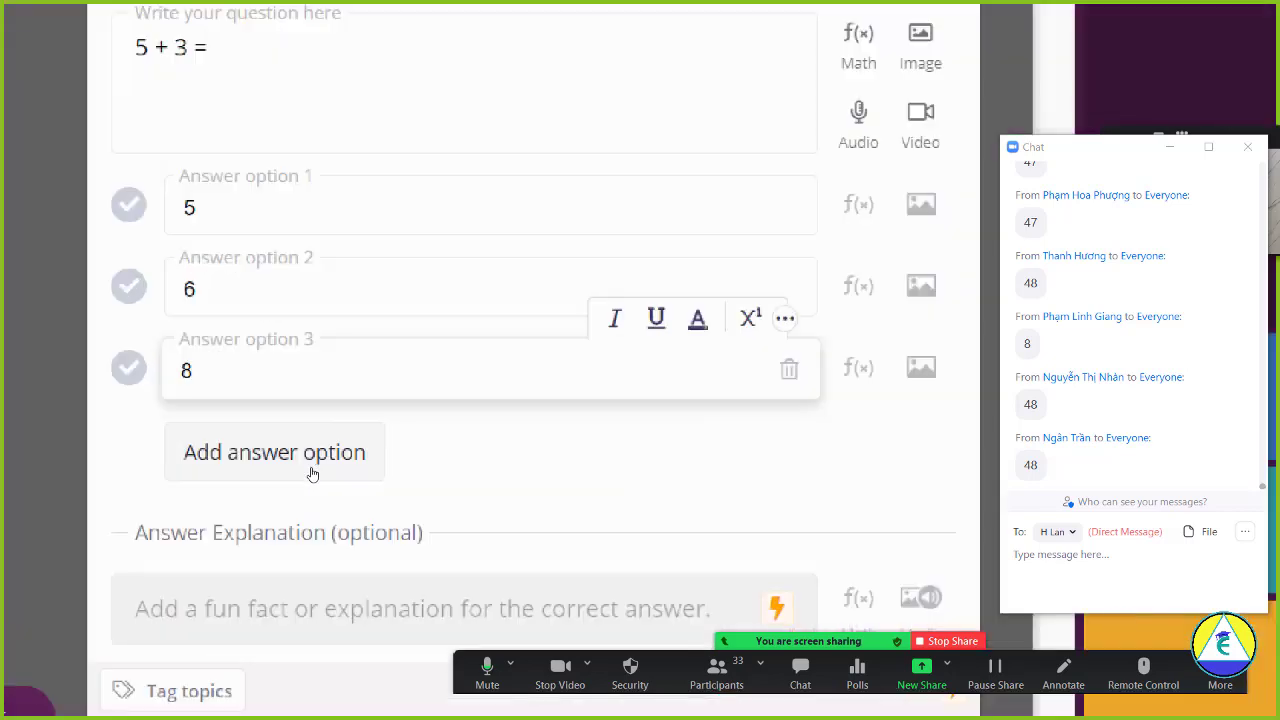
mouse_move(461, 452)
left_mouse_down()
mouse_move(466, 420)
mouse_move(206, 460)
mouse_move(516, 476)
mouse_move(488, 410)
left_mouse_up()
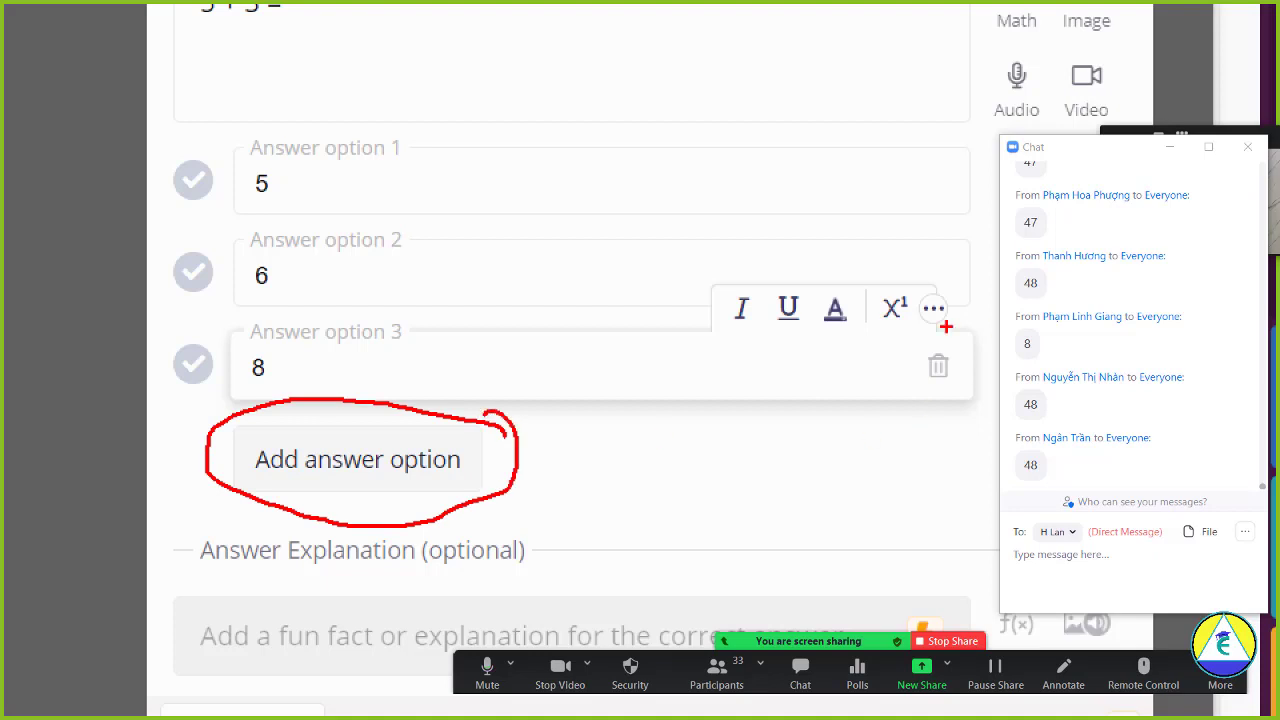
mouse_move(946, 326)
left_mouse_down()
mouse_move(910, 422)
mouse_move(966, 332)
left_mouse_up()
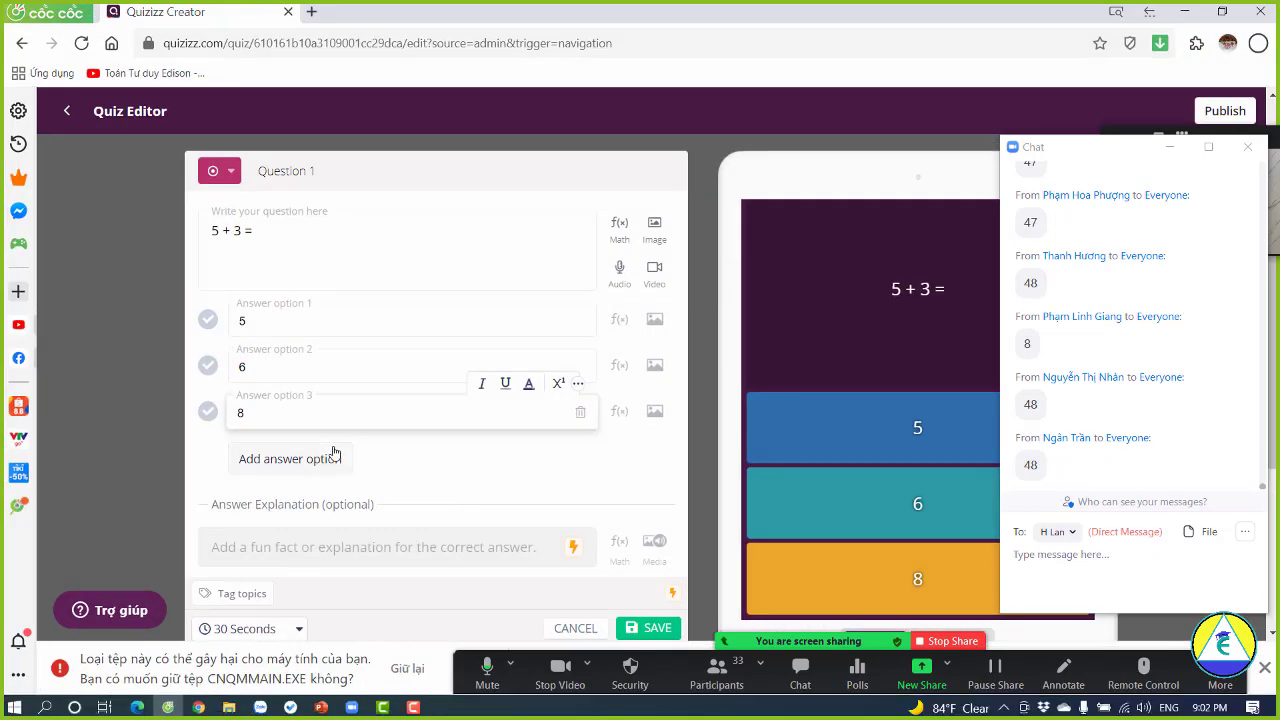
- Add a fourth answer, 9, and keep 8 marked as the correct answer
left_click(319, 462)
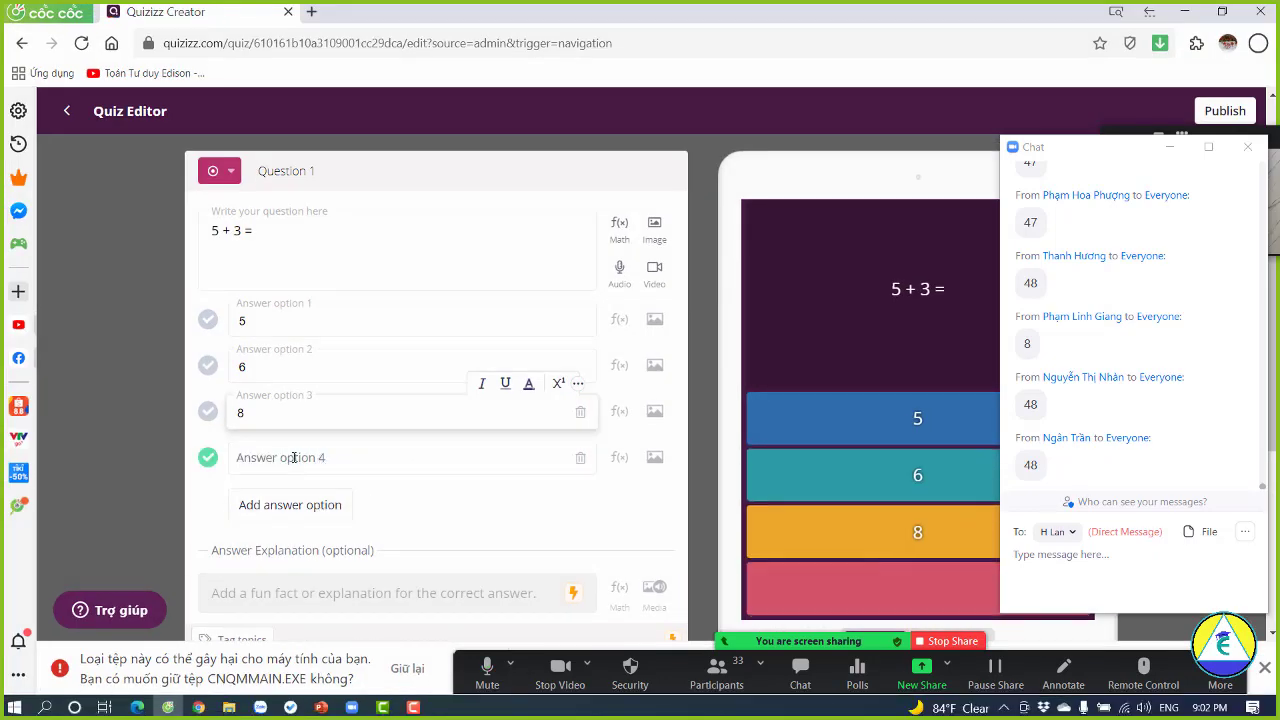
left_click(294, 457)
type("9")
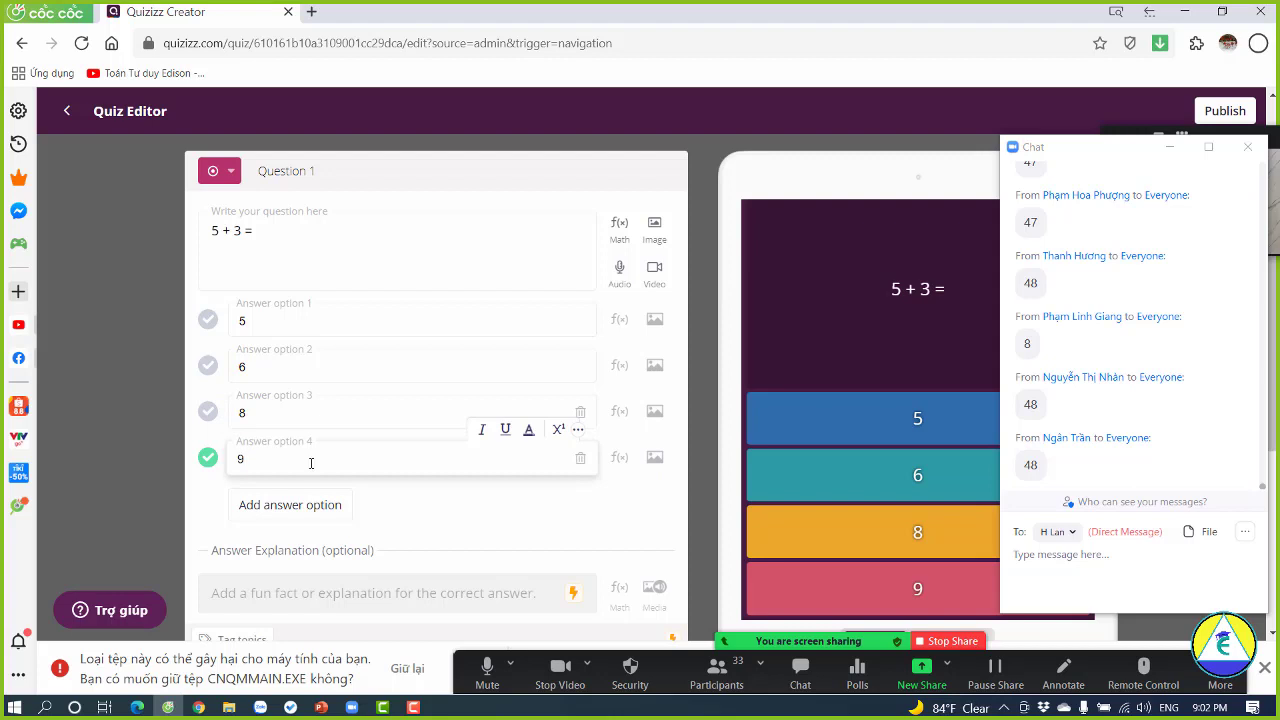
left_click(207, 411)
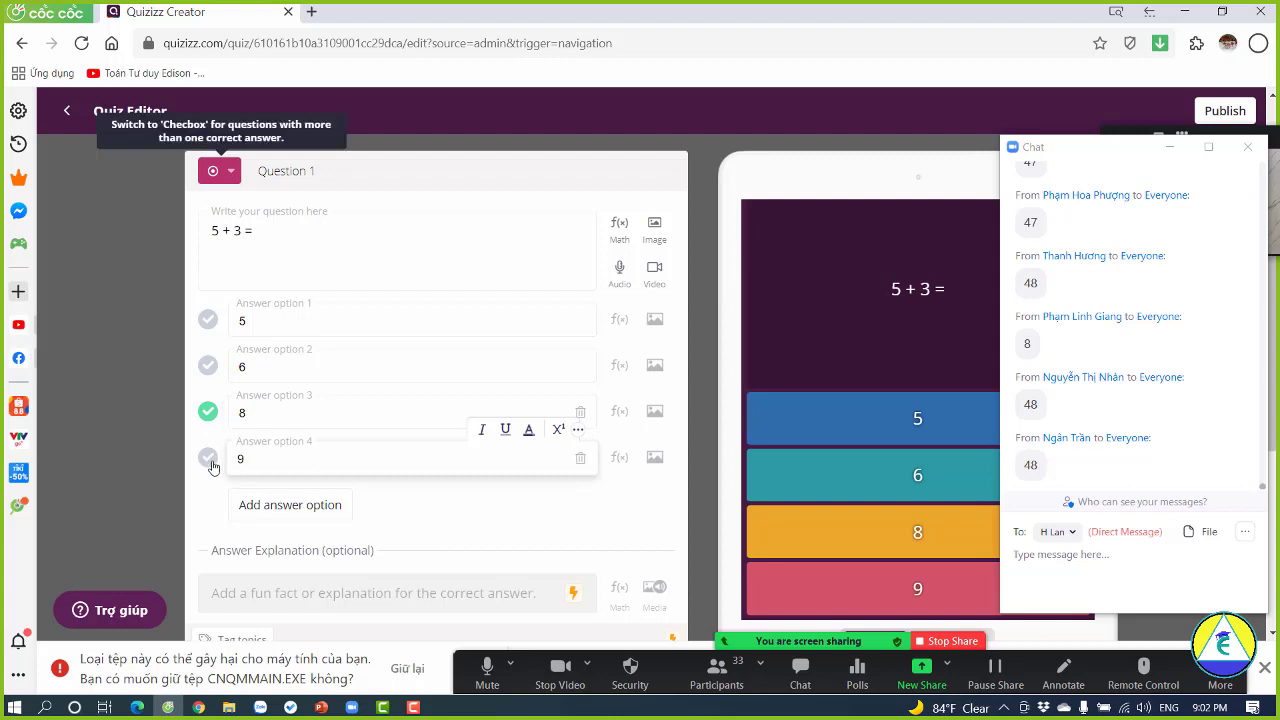
left_click(509, 522)
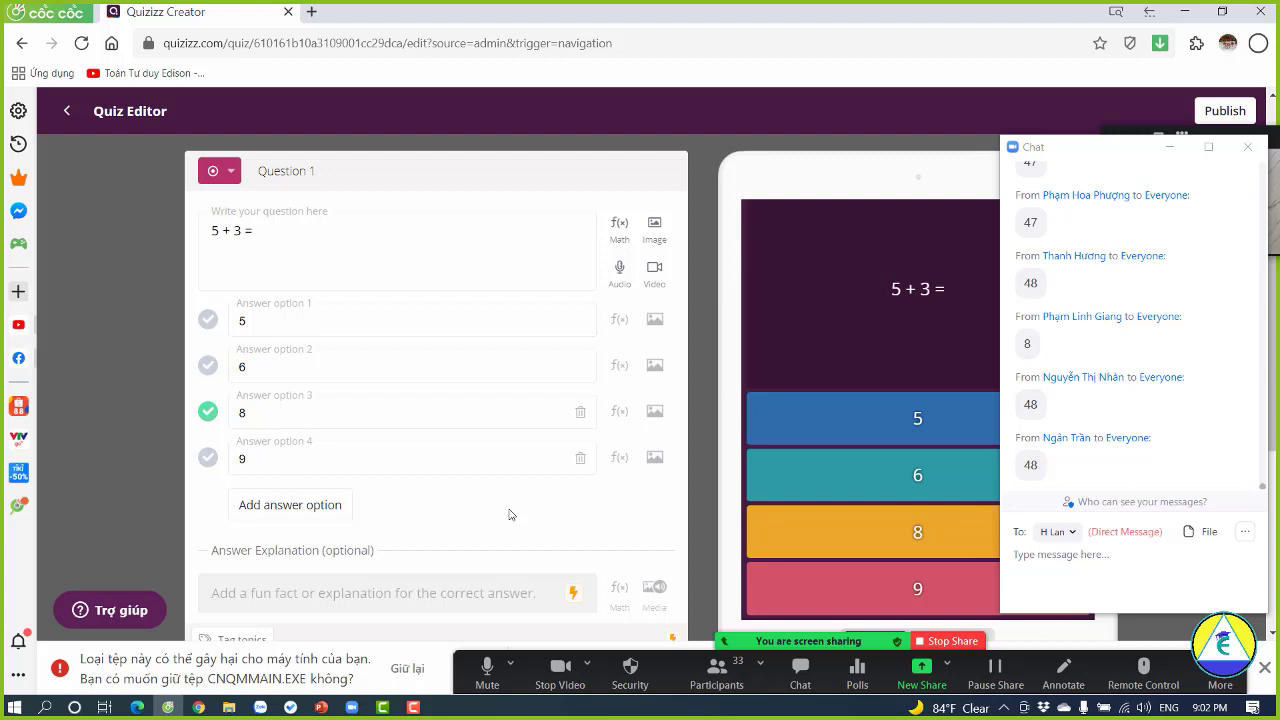
- Scroll down and magnify the view to point out Question 1's time limit
scroll(509, 514, "down", 2)
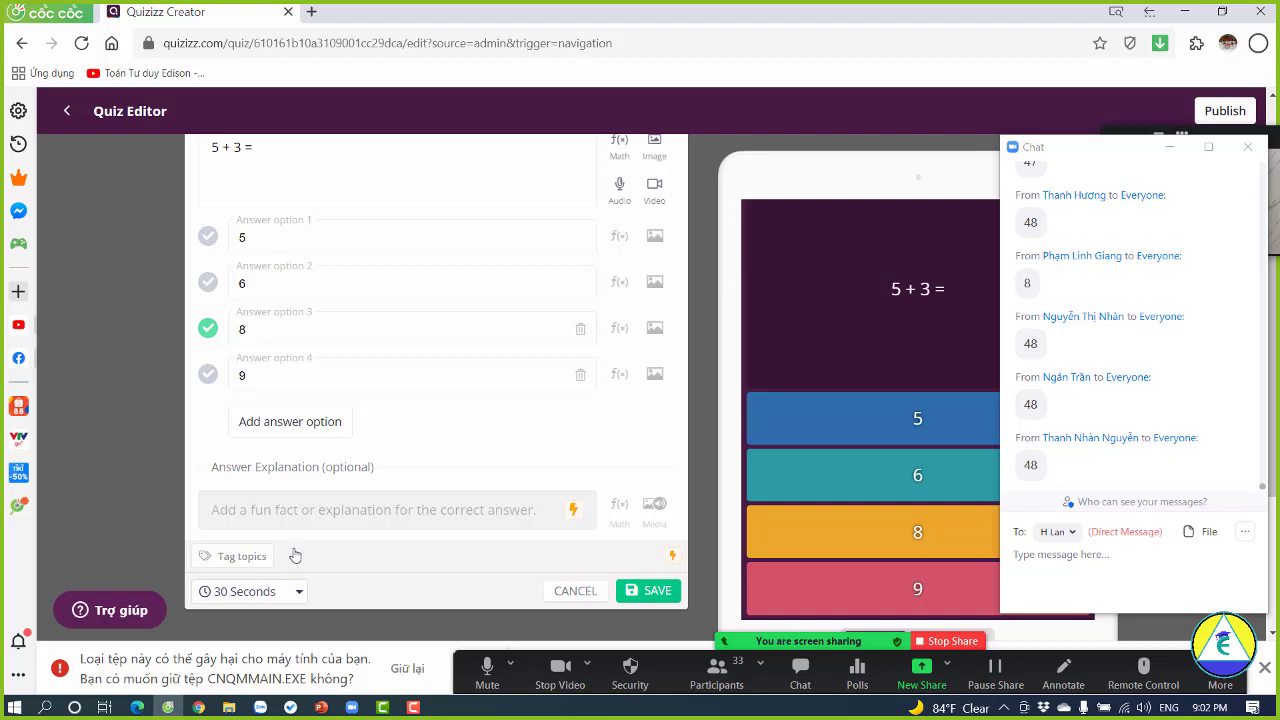
scroll(295, 555, "down", 2)
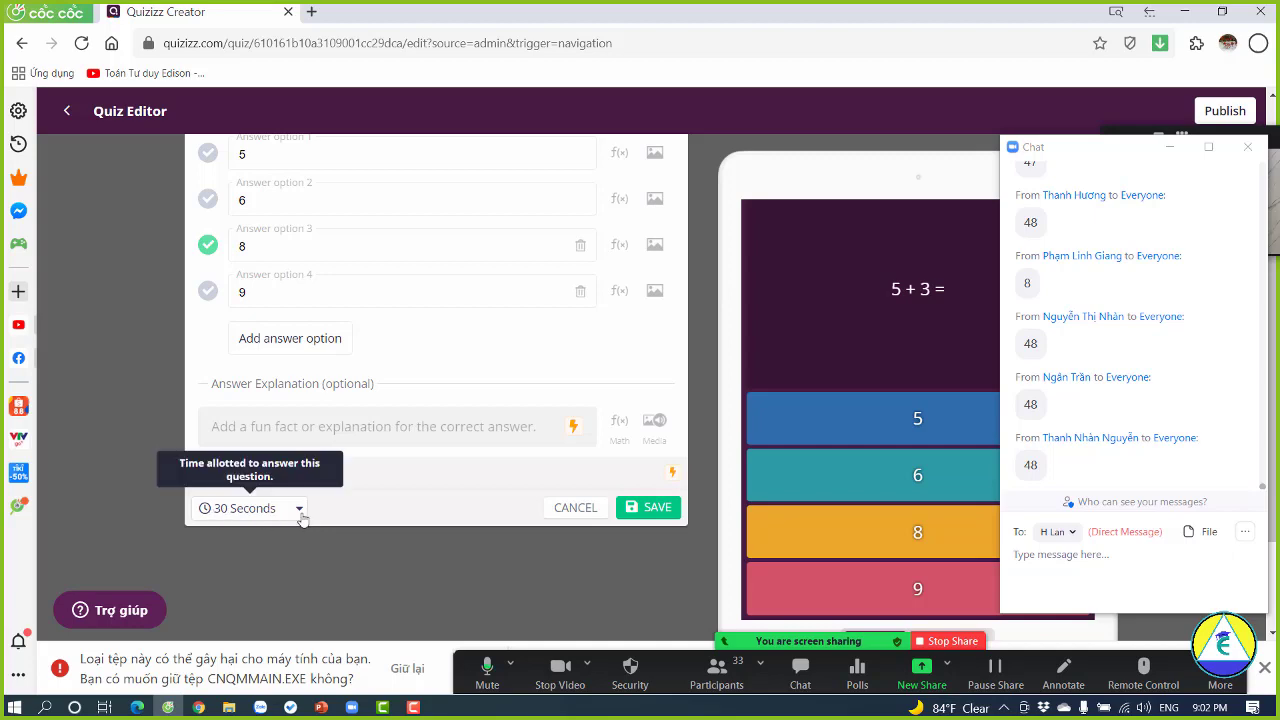
key("super+plus")
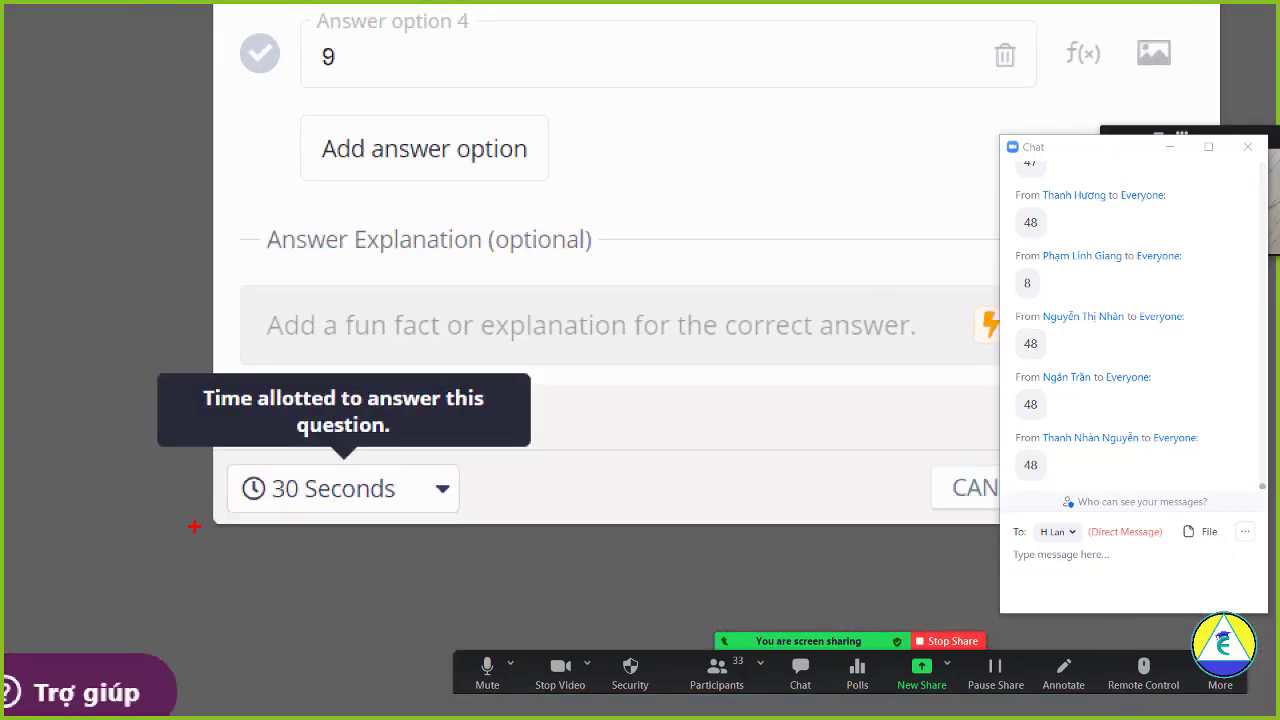
mouse_move(588, 486)
left_mouse_down()
mouse_move(232, 458)
mouse_move(188, 548)
mouse_move(428, 574)
mouse_move(598, 528)
mouse_move(565, 485)
left_mouse_up()
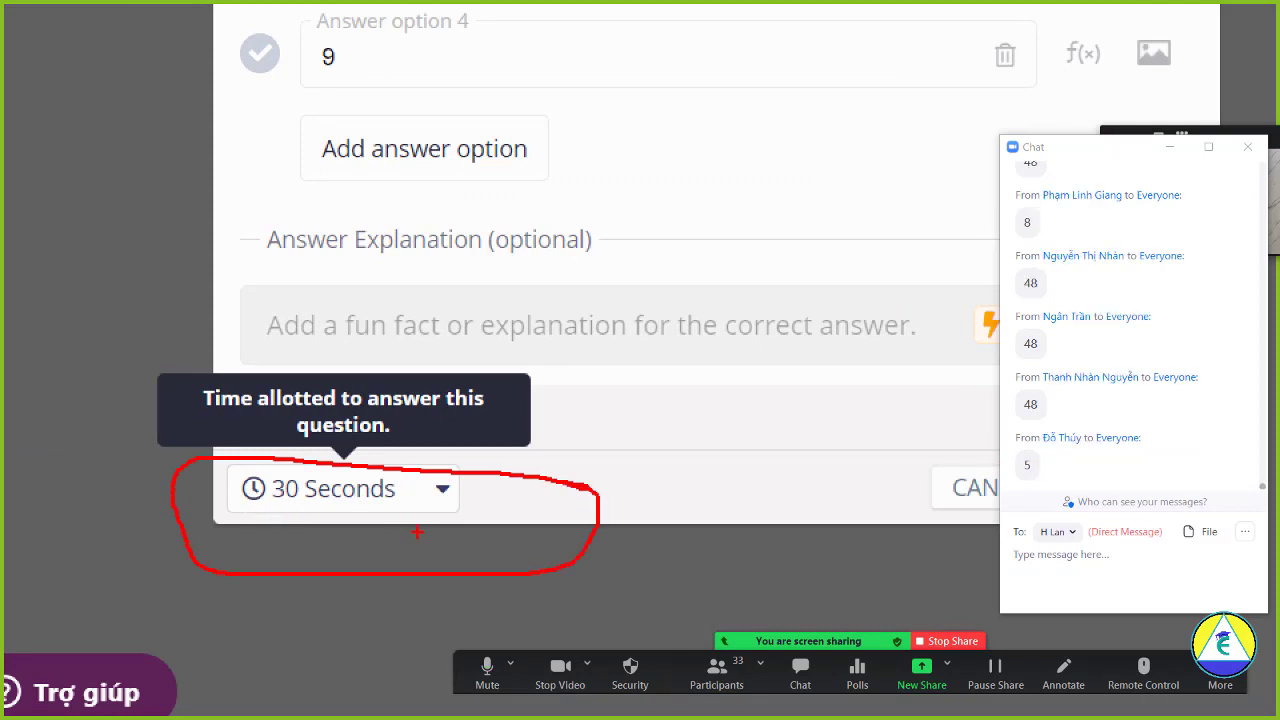
key("Escape")
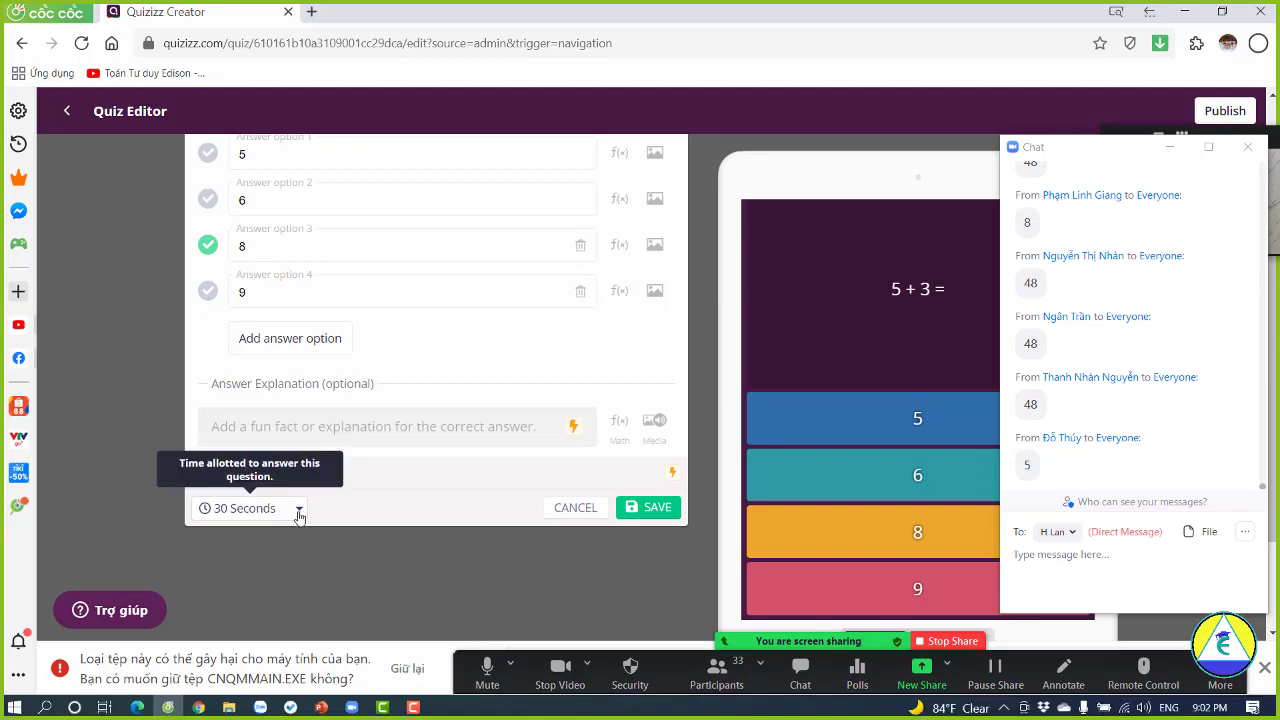
- Change Question 1's time limit from 30 Seconds to 20 Seconds
left_click(299, 512)
key("ctrl+1")
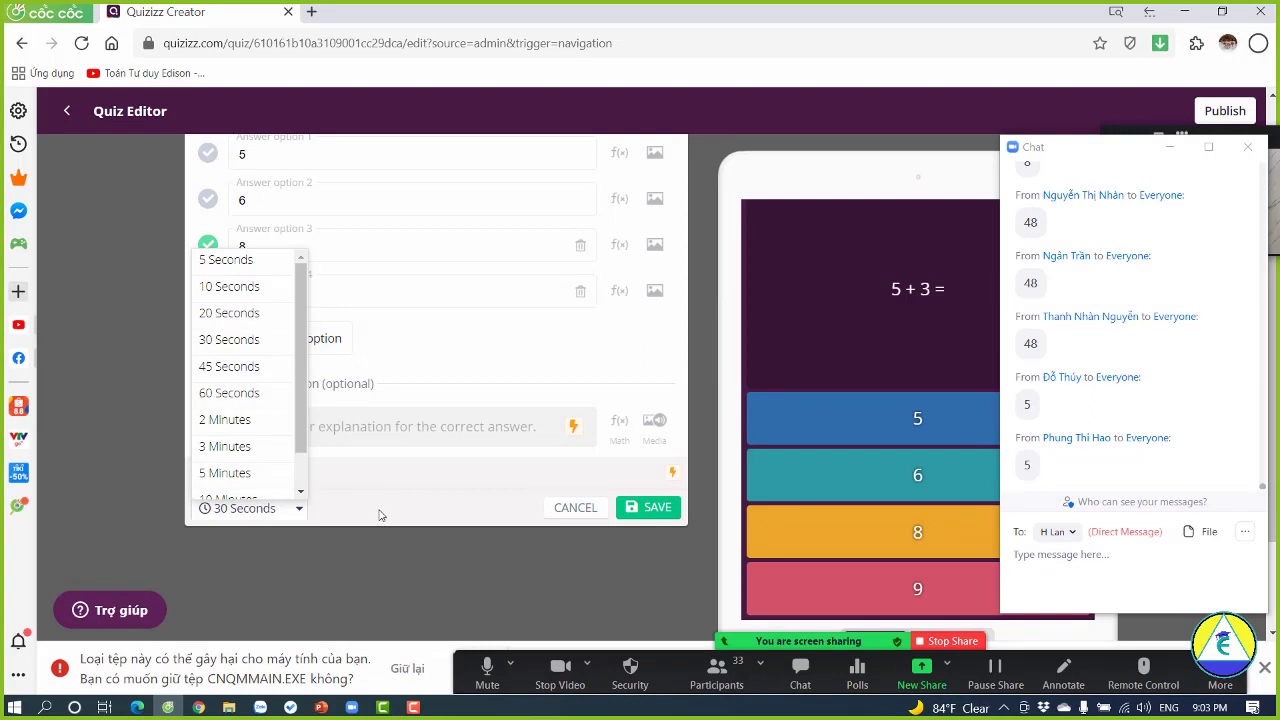
left_click(575, 567)
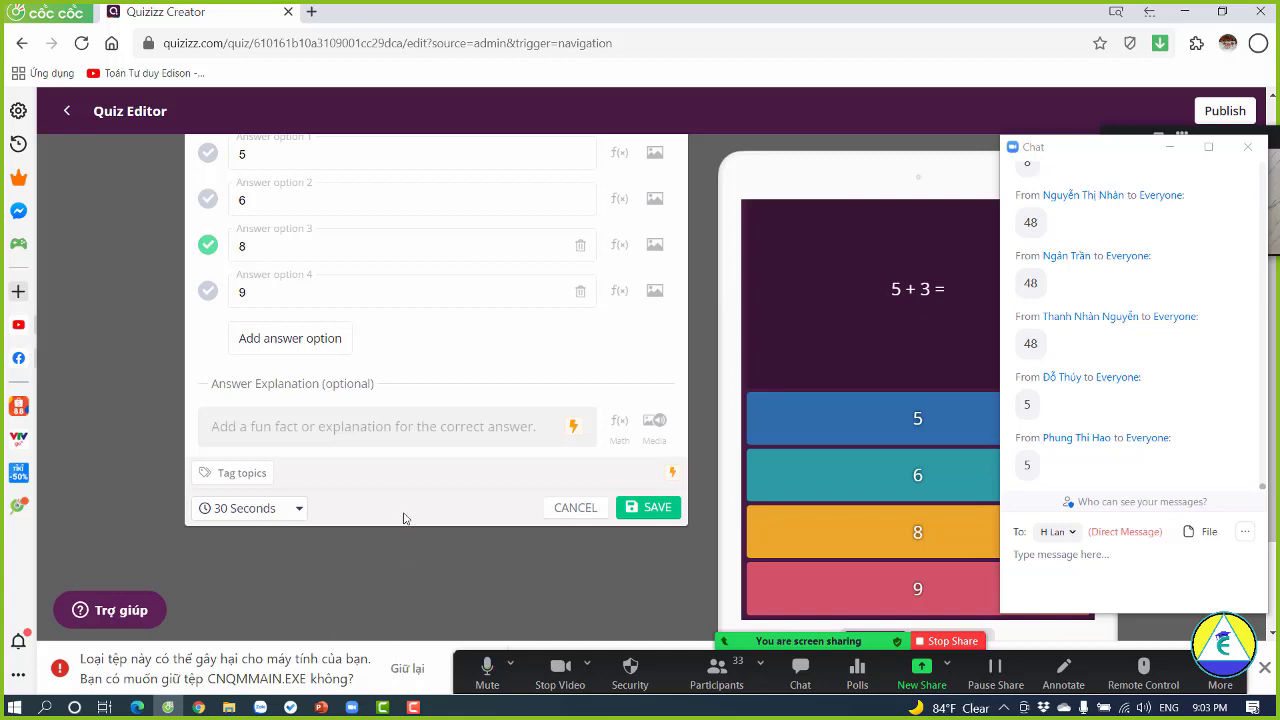
left_click(298, 508)
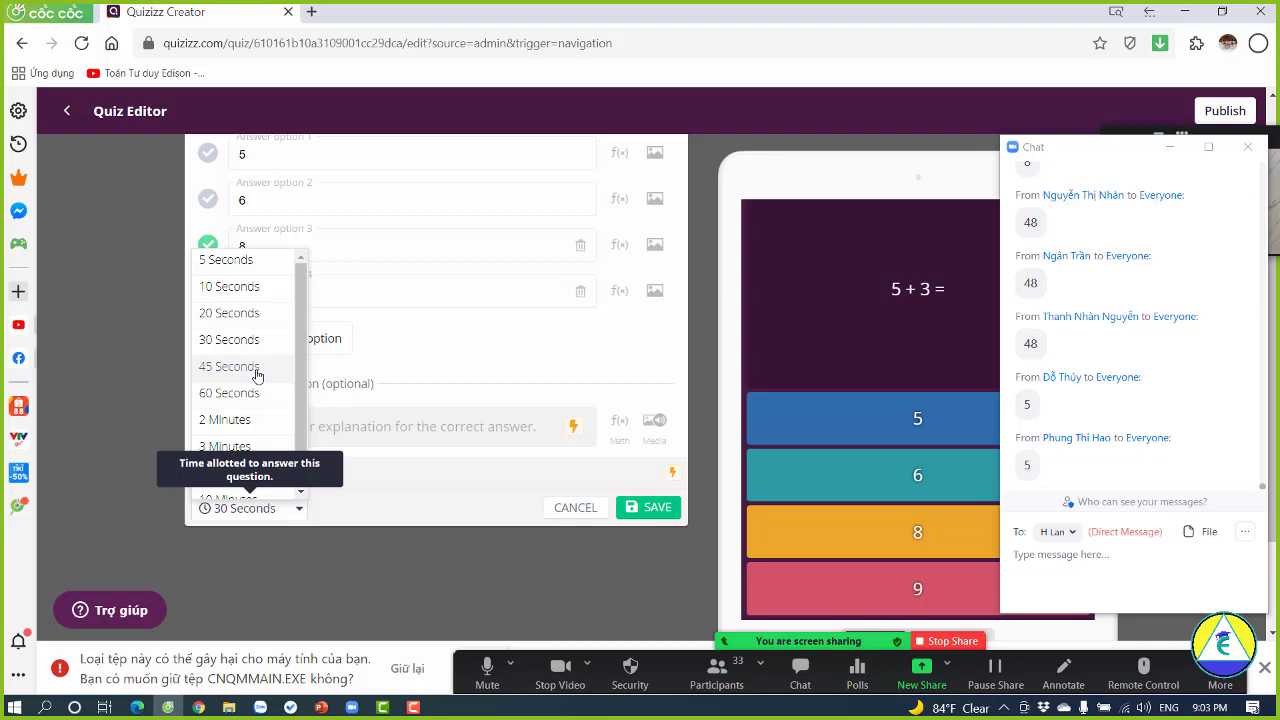
left_click(362, 517)
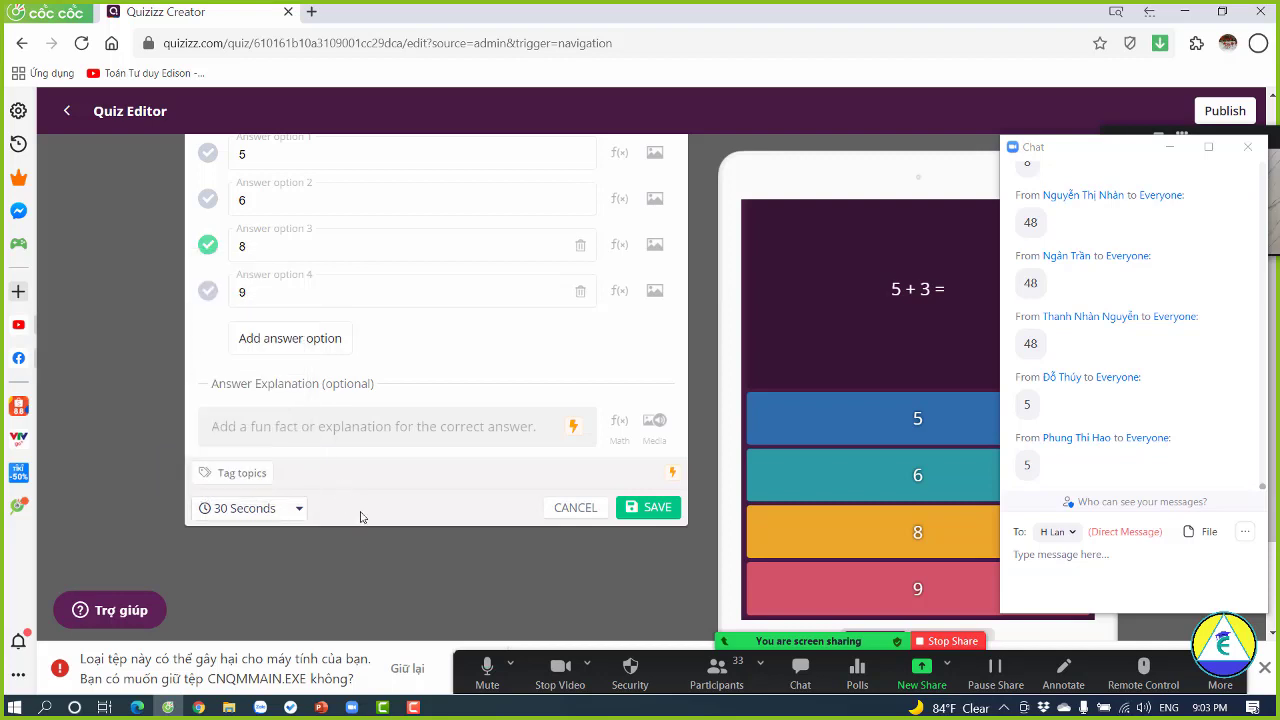
left_click(297, 509)
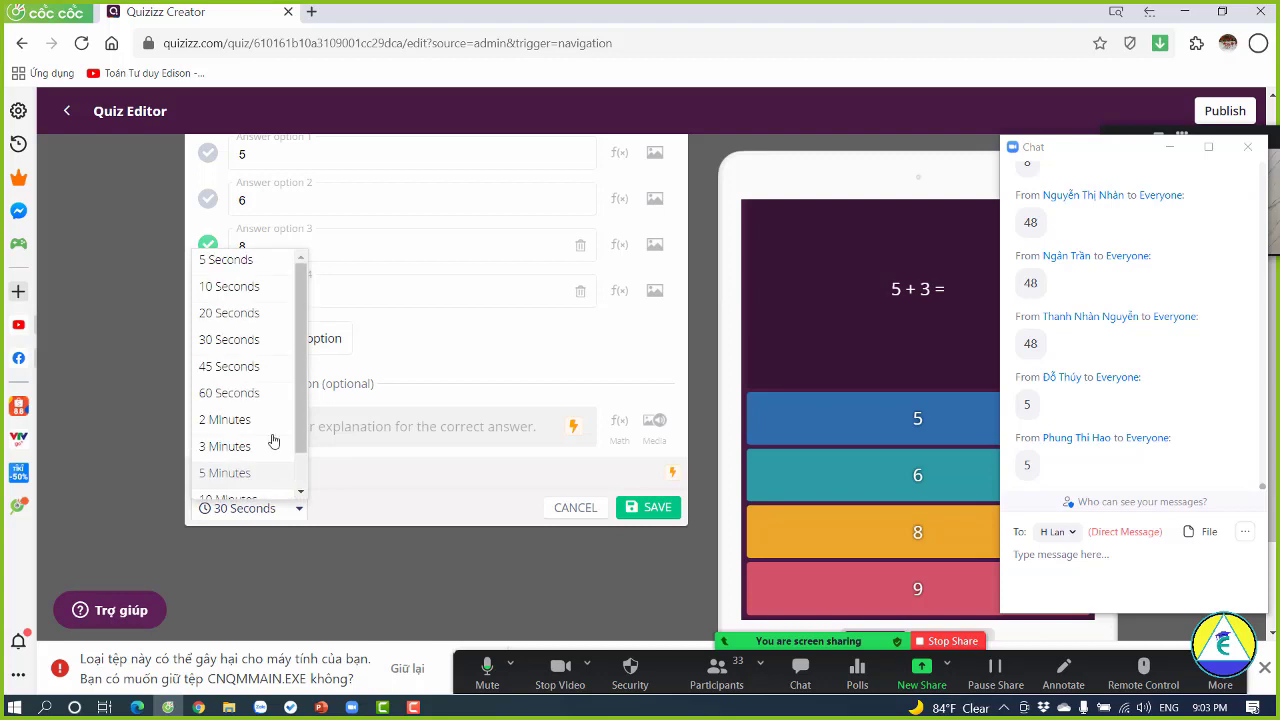
left_click(232, 313)
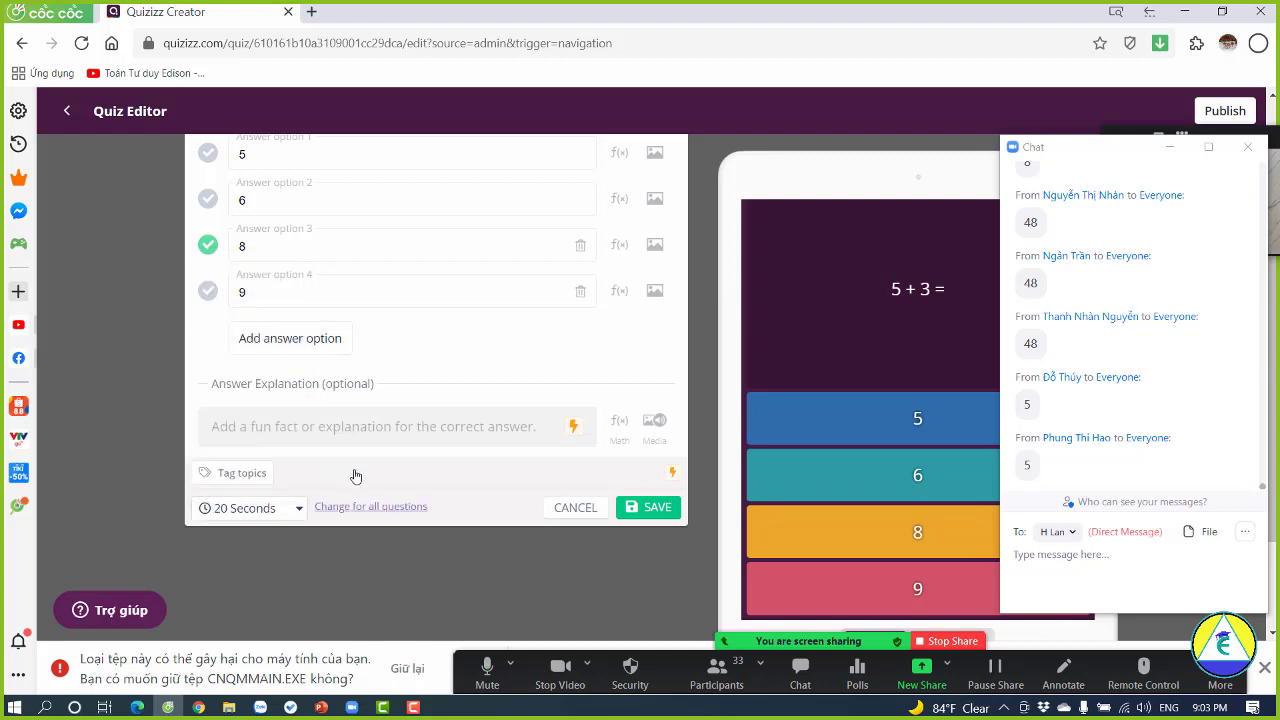
- Open and dismiss the image upload, then bring up the earlier game's results dashboard
scroll(355, 476, "up", 2)
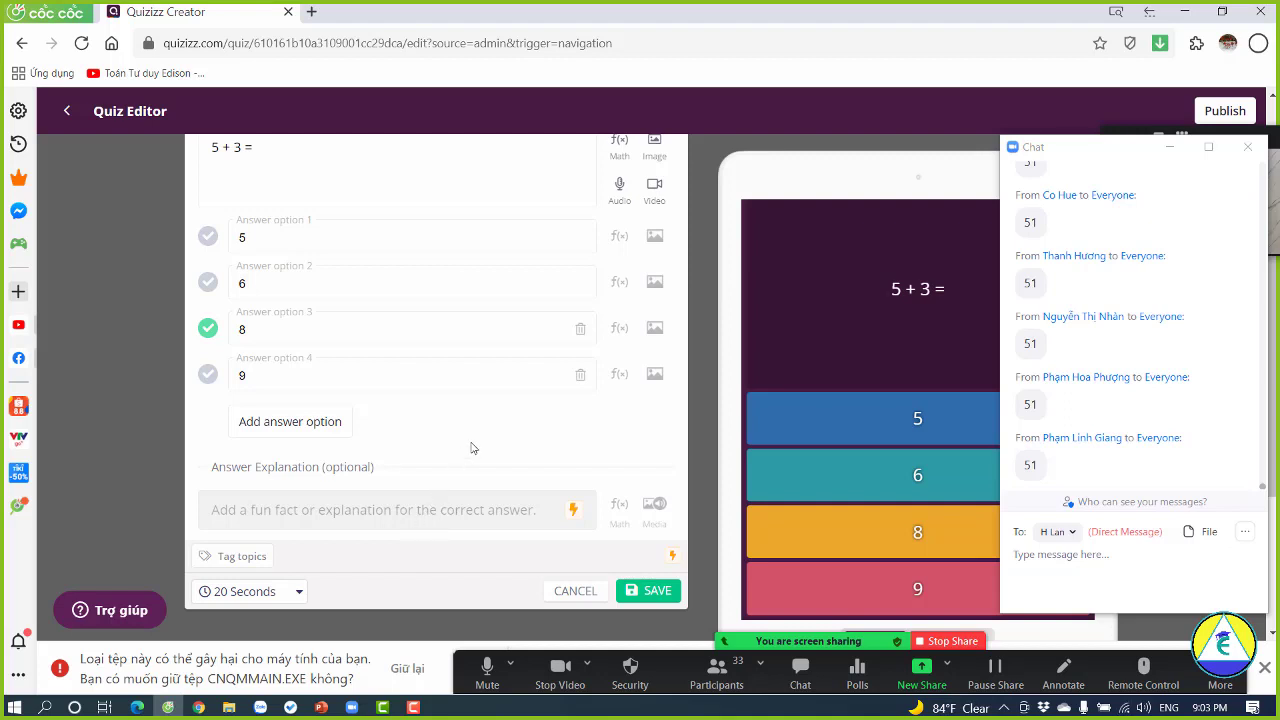
scroll(473, 448, "up", 3)
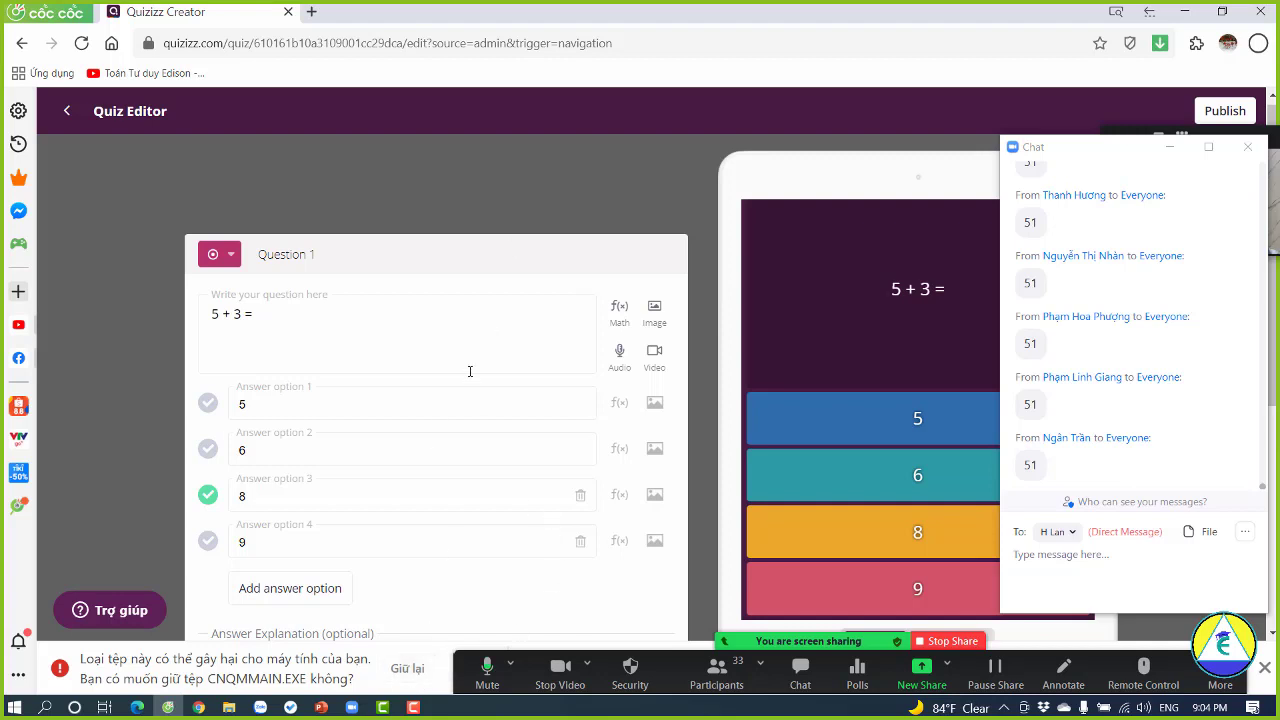
left_click(655, 312)
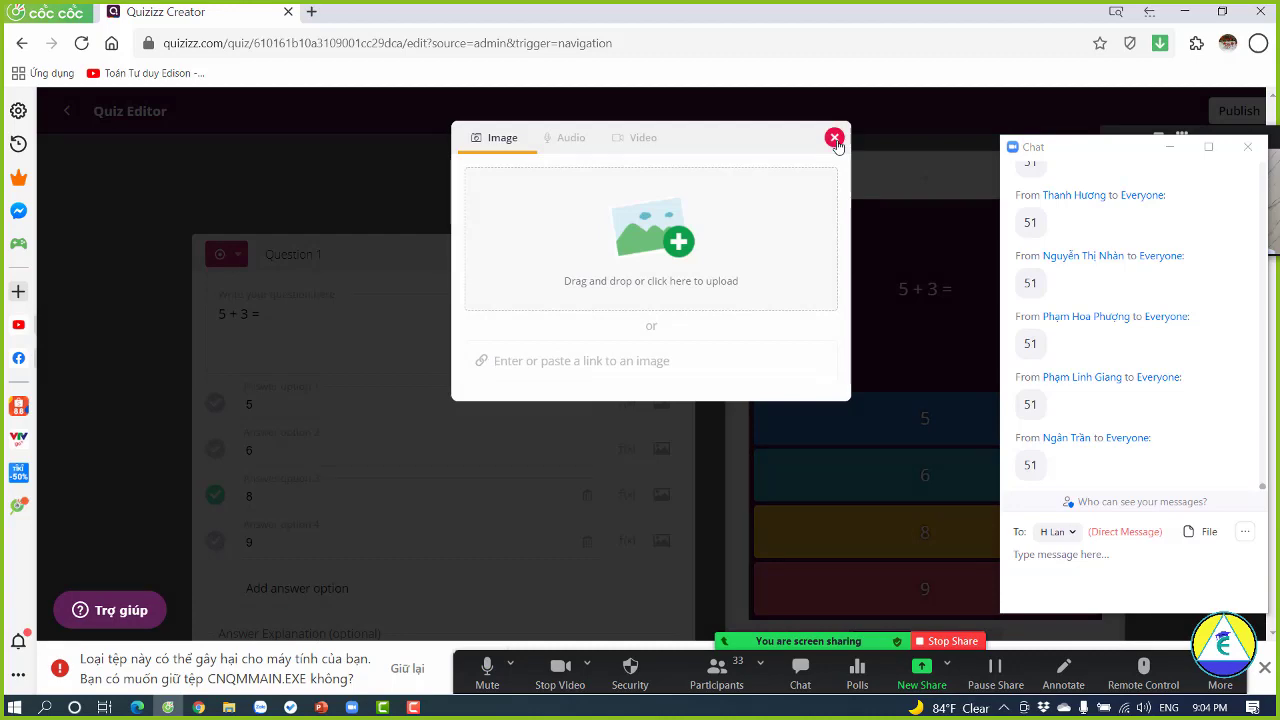
left_click(834, 137)
left_click(203, 708)
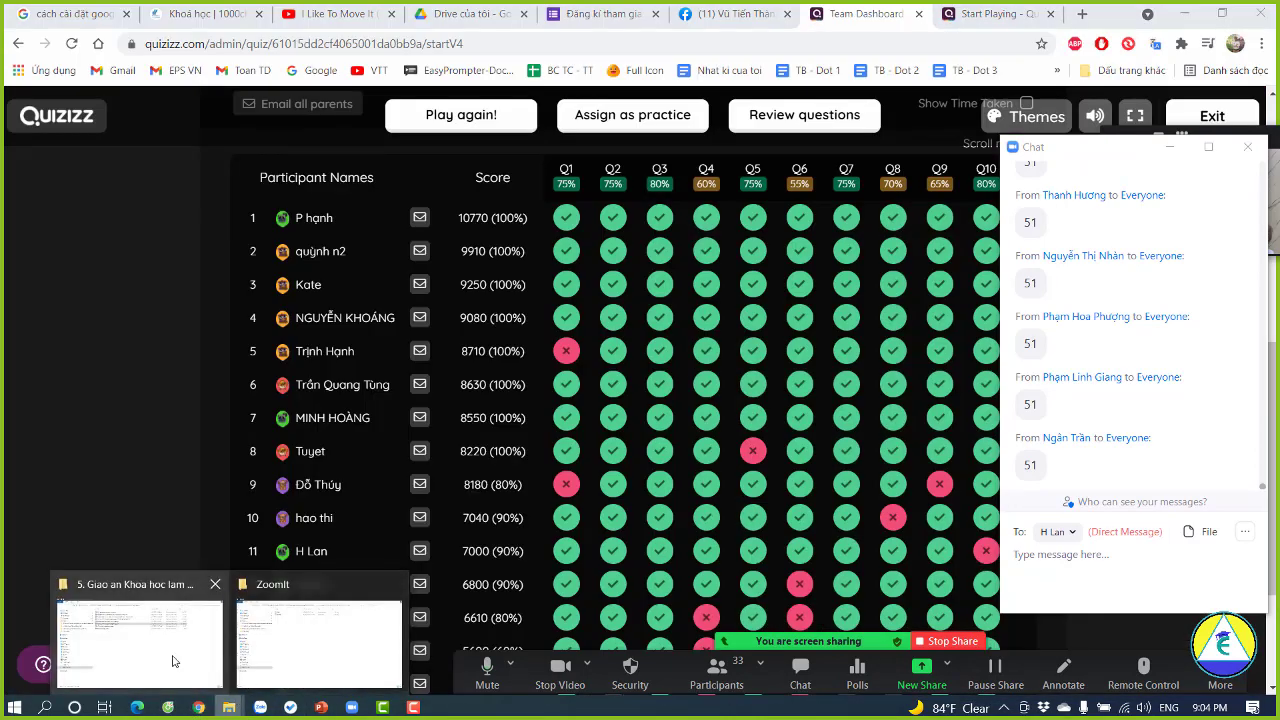
- Open the Downloads folder in File Explorer and browse its pictures
left_click(177, 656)
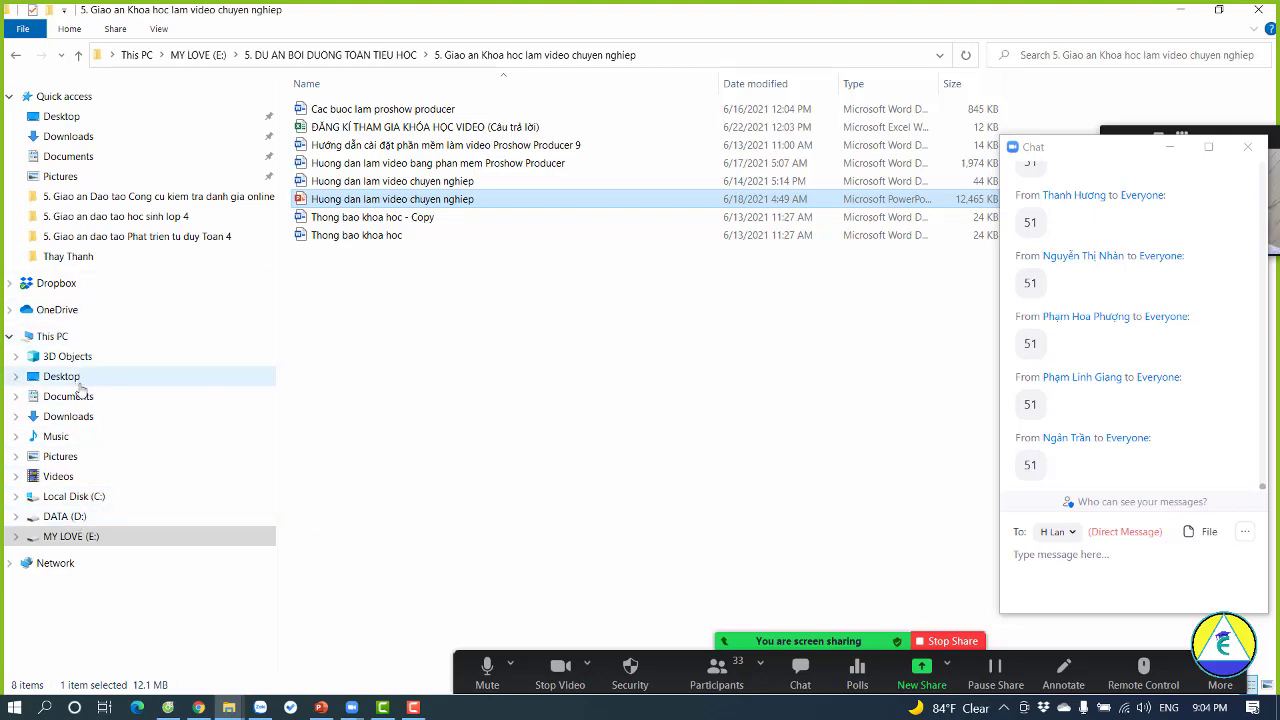
left_click(70, 136)
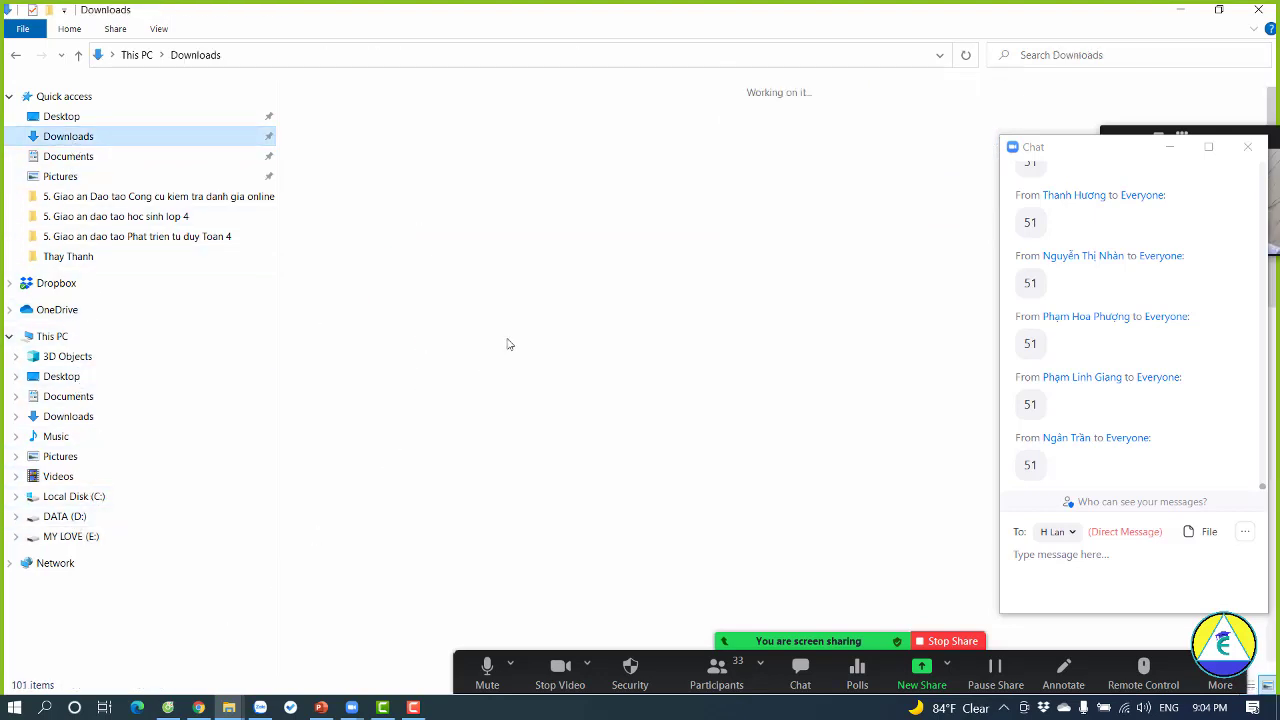
scroll(576, 356, "down", 10)
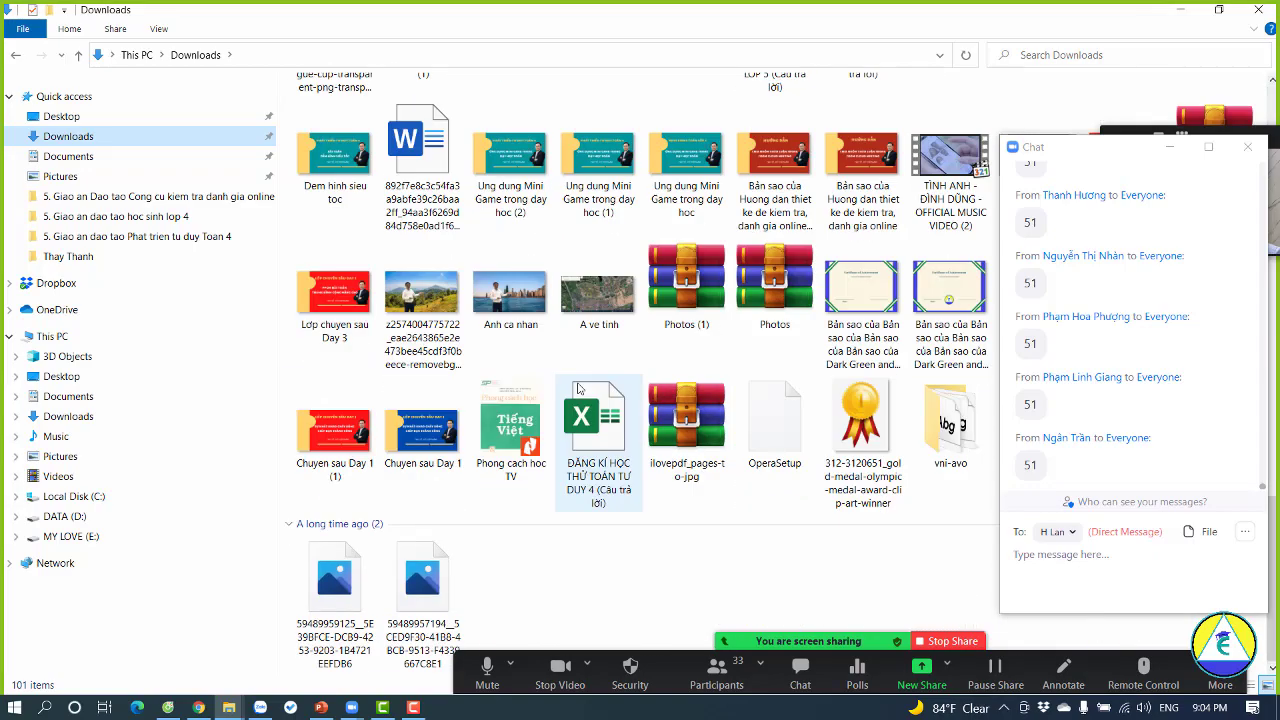
scroll(577, 388, "up", 3)
scroll(577, 388, "down", 3)
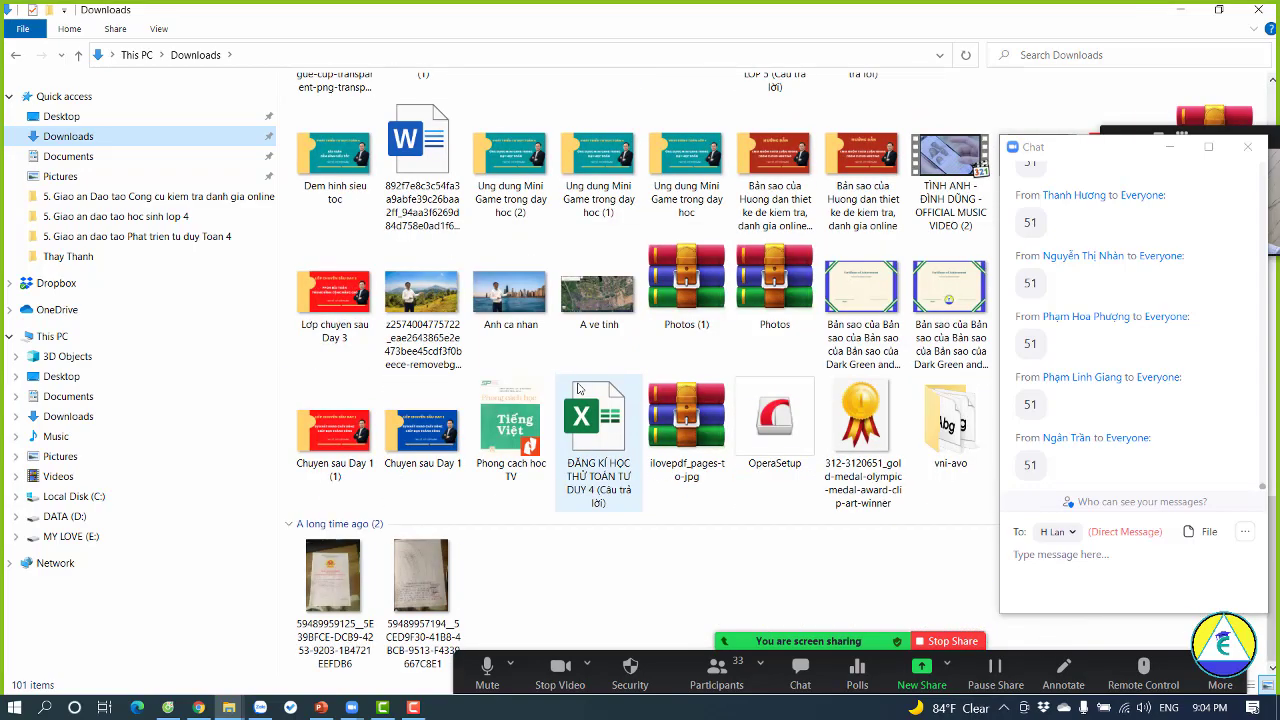
scroll(578, 384, "up", 10)
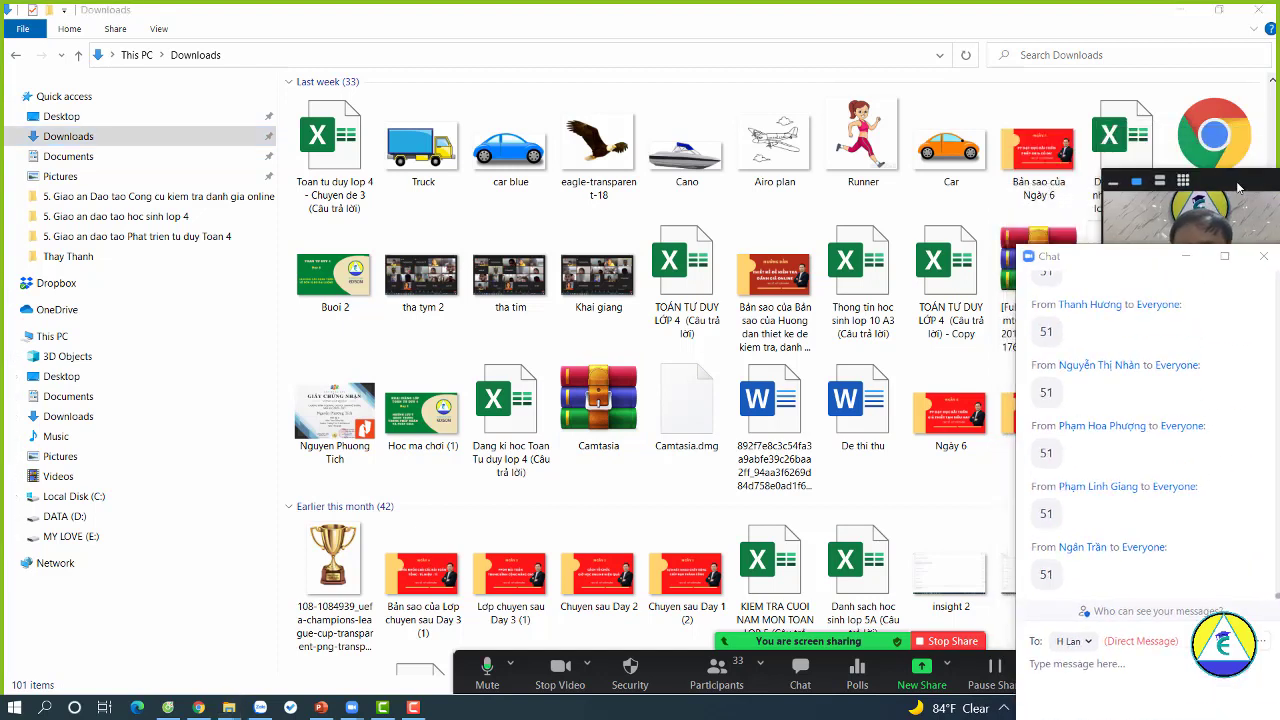
- Select the Car, car blue and Cano images and drag them into the Zalo chat
left_click(950, 150)
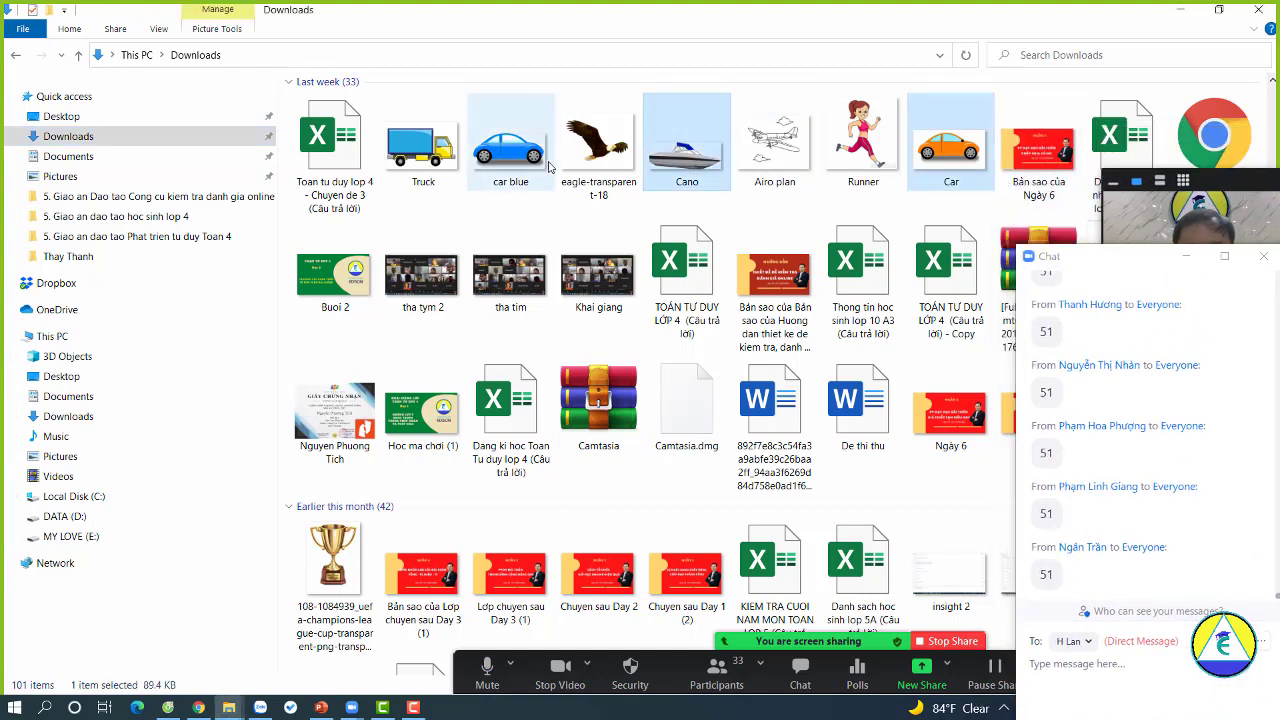
left_click(540, 162, "ctrl")
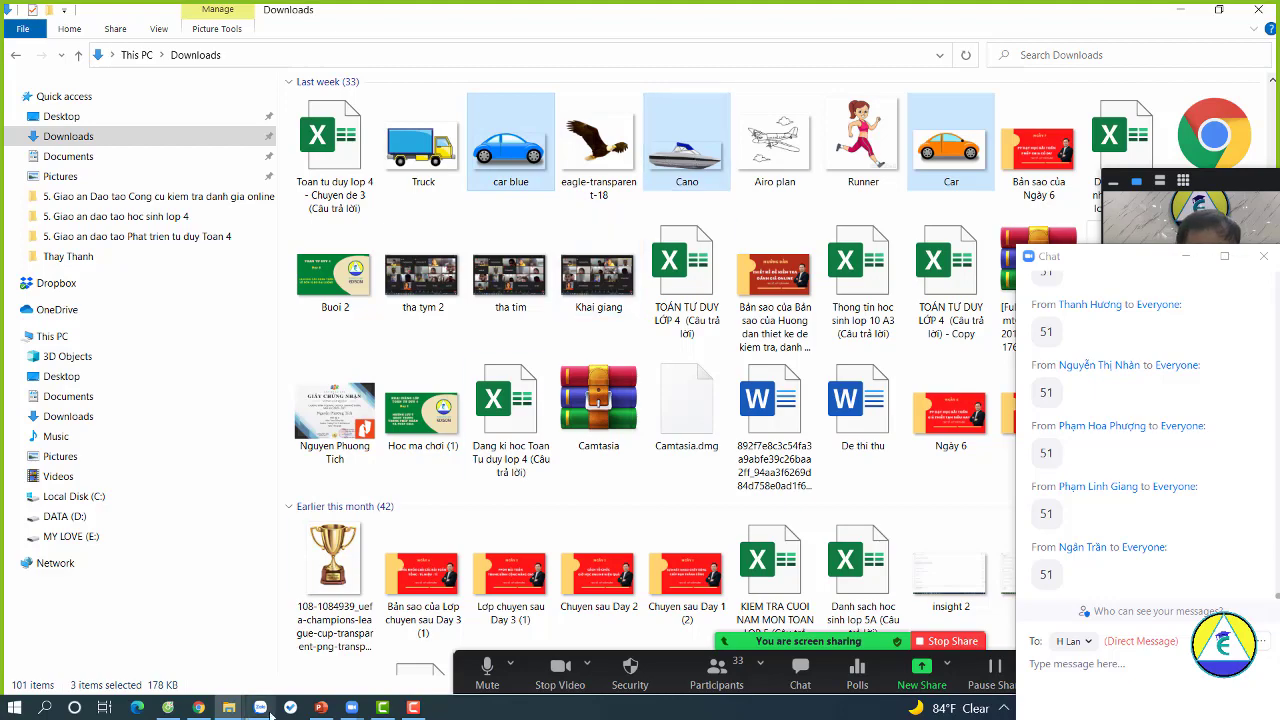
left_click(262, 708)
left_click(262, 708)
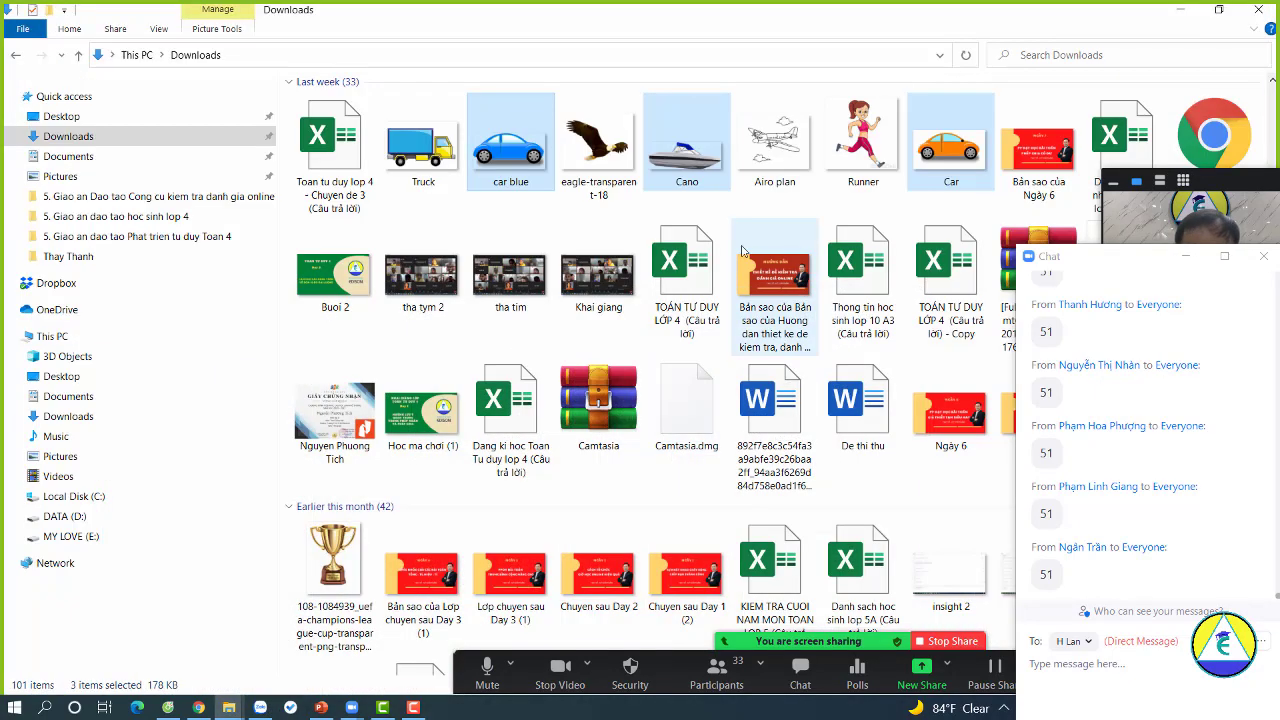
left_click_drag(686, 150, 472, 630)
- Send the boat and two car images to the Zalo group, then return to the Quizizz editor
key("Return")
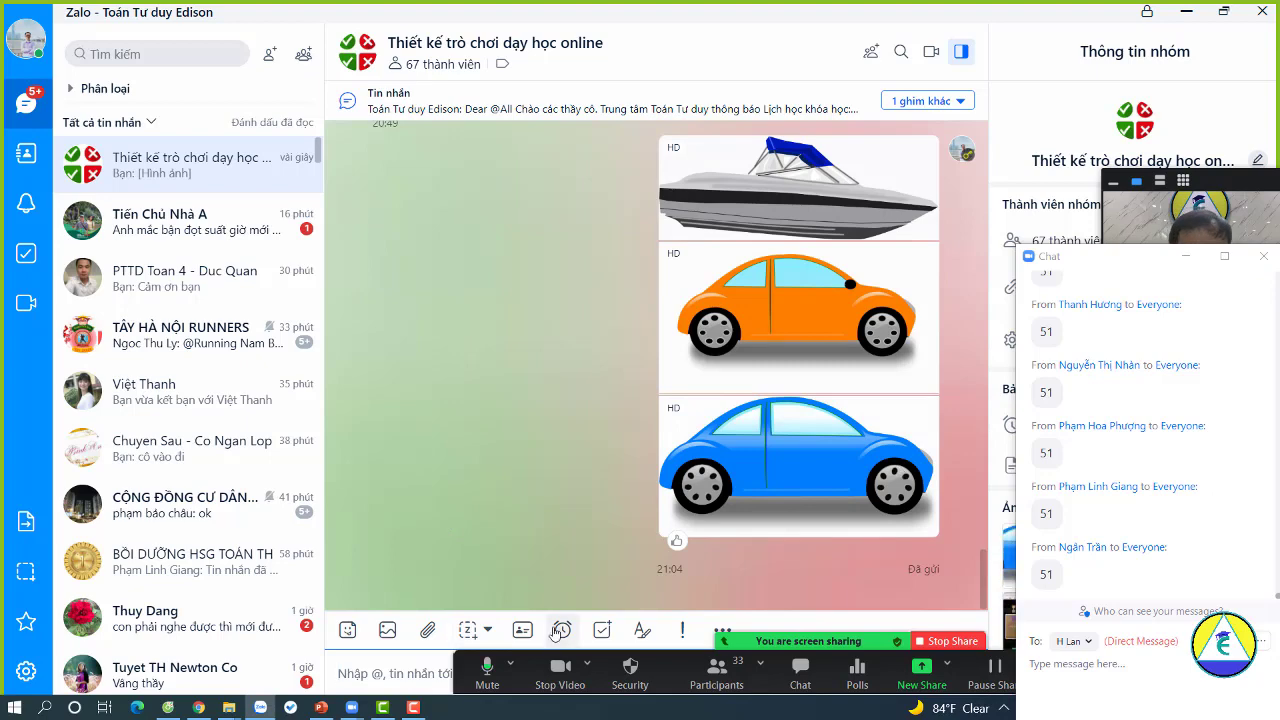
key("alt+Tab")
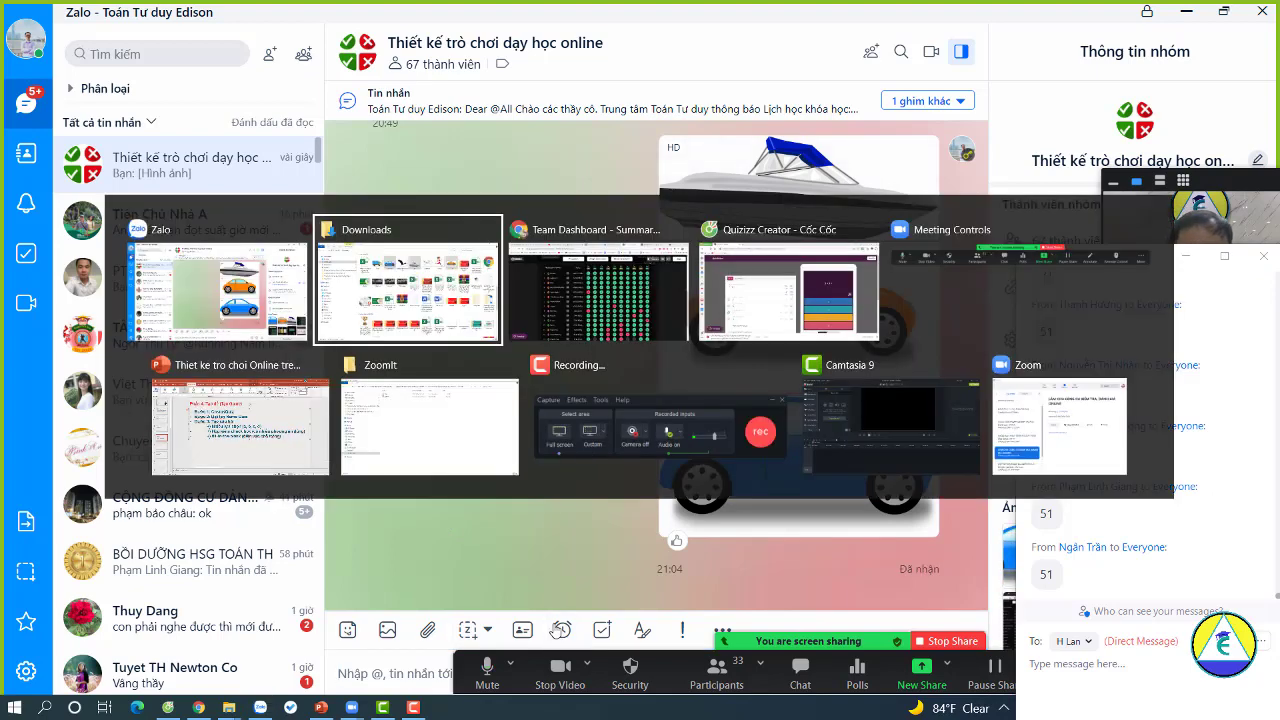
key("alt+Tab")
key("alt+Tab")
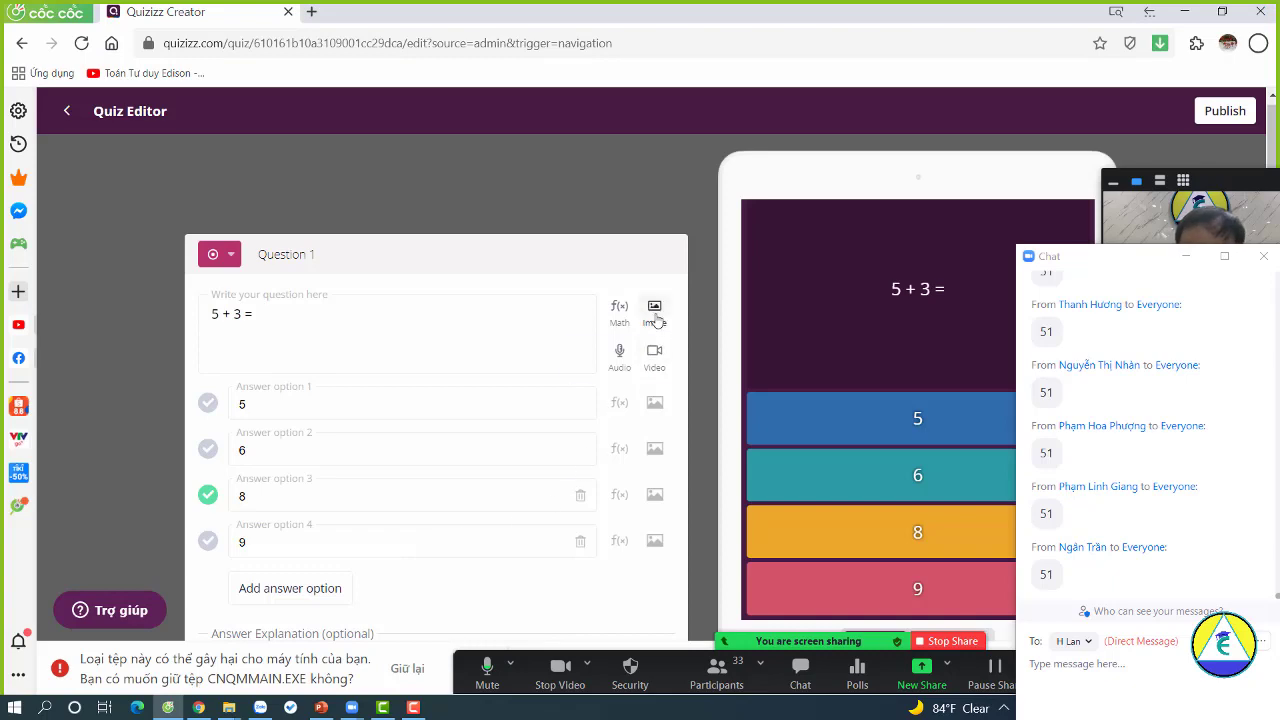
- Upload 'car blue' from Downloads as the picture for Question 1, '5 + 3 ='
left_click(654, 326)
left_click(652, 238)
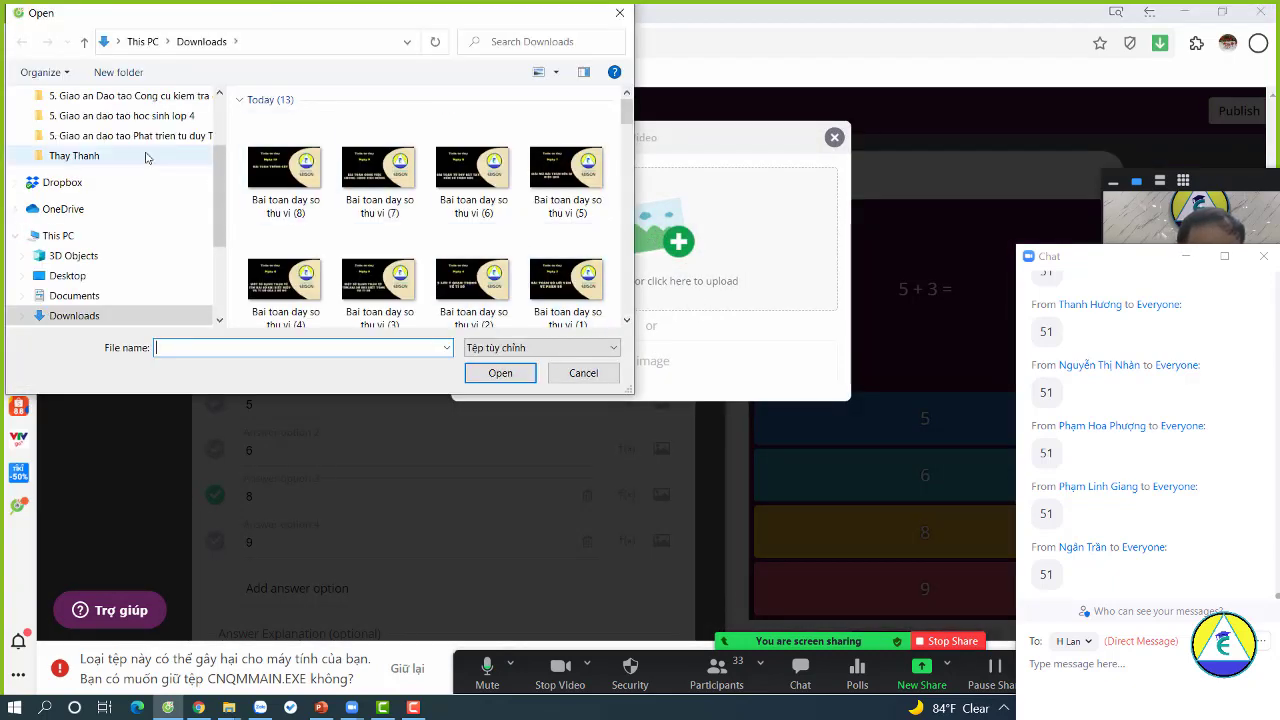
scroll(100, 200, "down", 3)
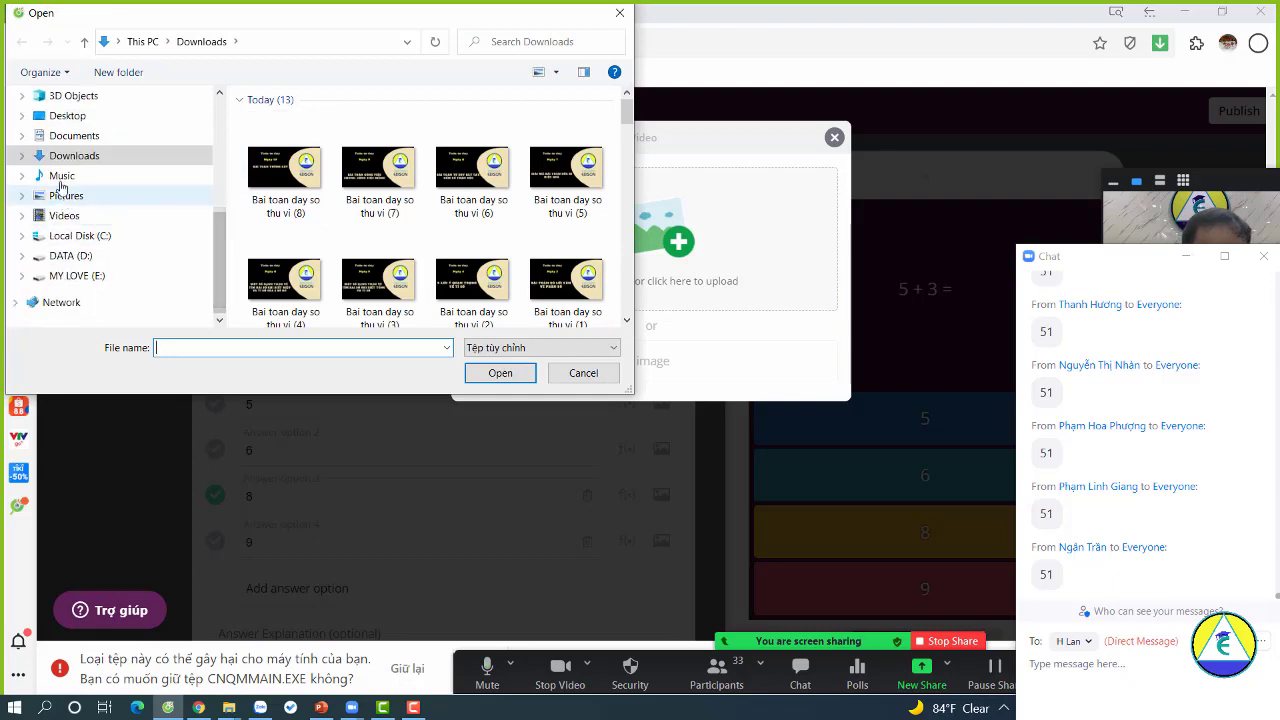
left_click(68, 116)
left_click(74, 157)
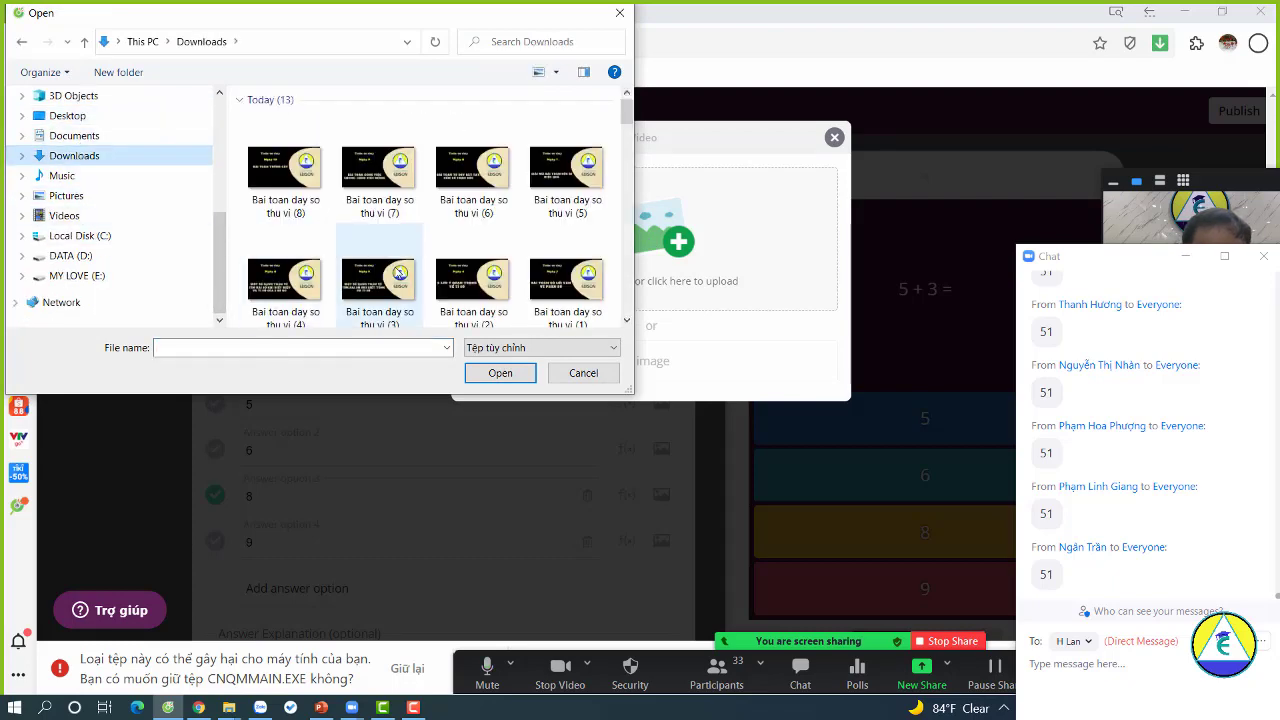
scroll(396, 272, "down", 5)
scroll(396, 272, "down", 5)
scroll(396, 272, "up", 1)
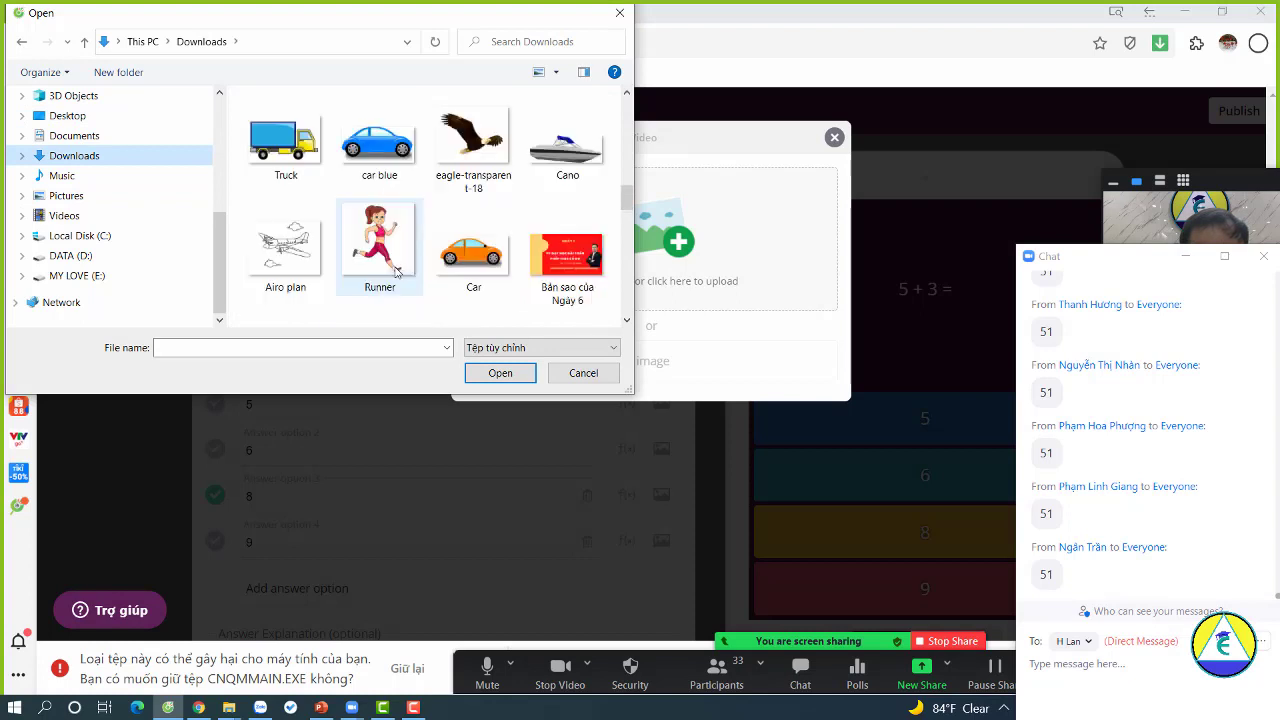
left_click(392, 140)
left_click(469, 374)
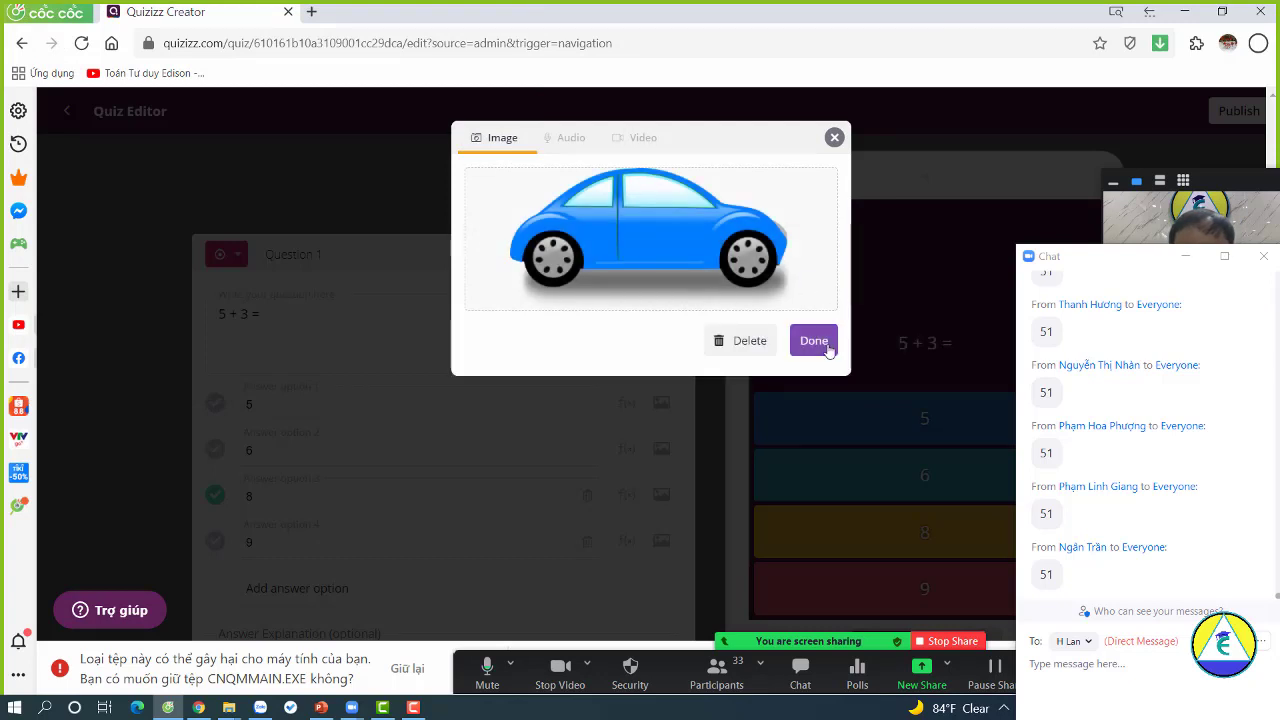
left_click(820, 342)
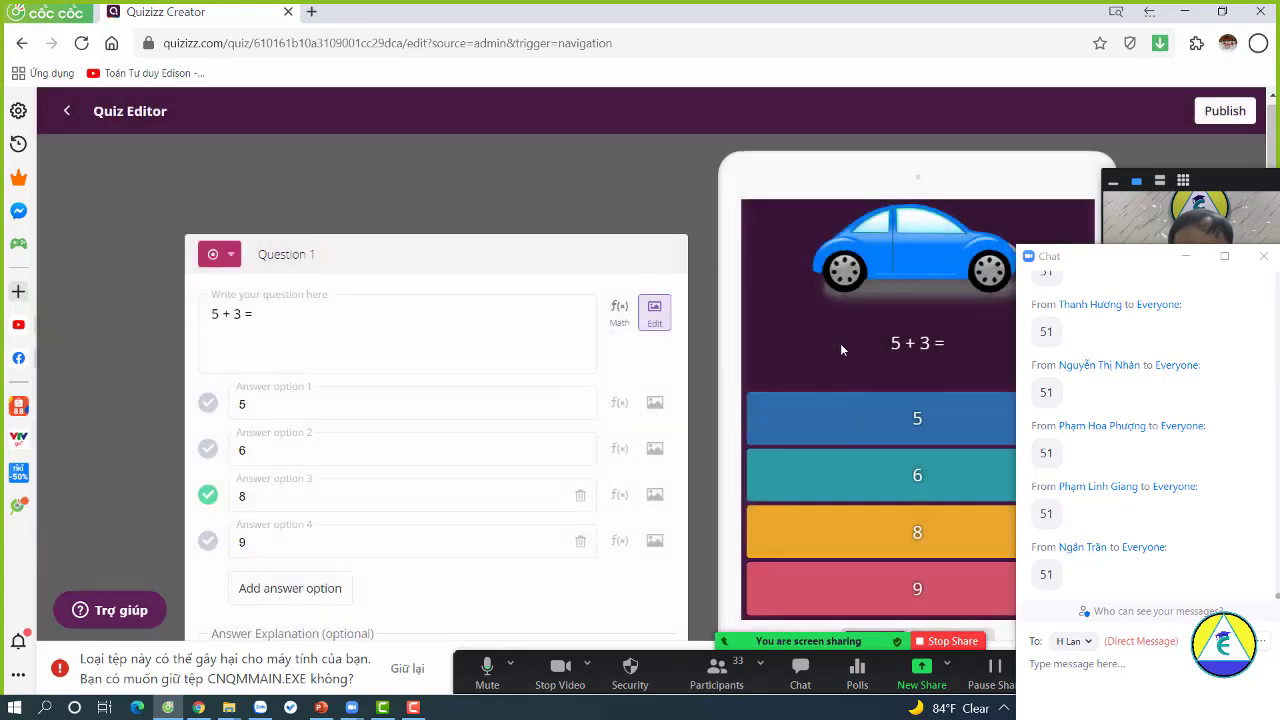
- Move the Zoom video aside and close the Zoom chat covering the Question 1 editor
left_click_drag(1100, 258, 137, 121)
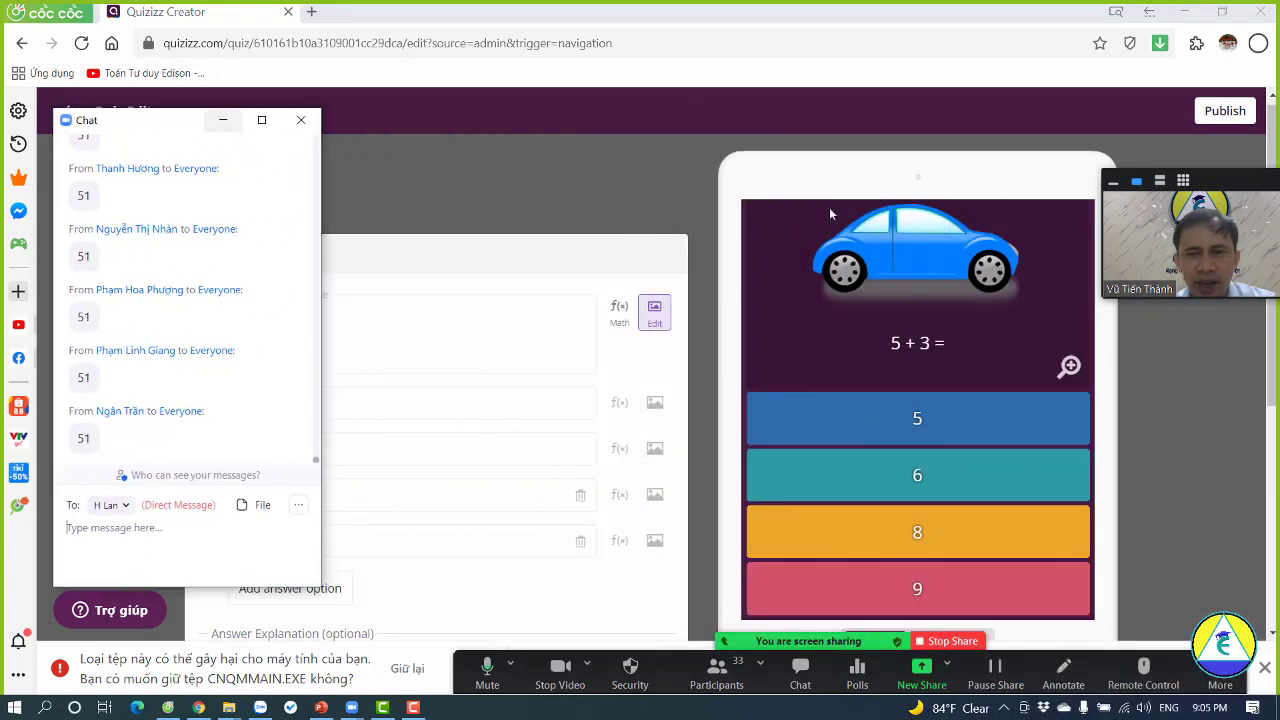
left_click_drag(1175, 200, 1238, 157)
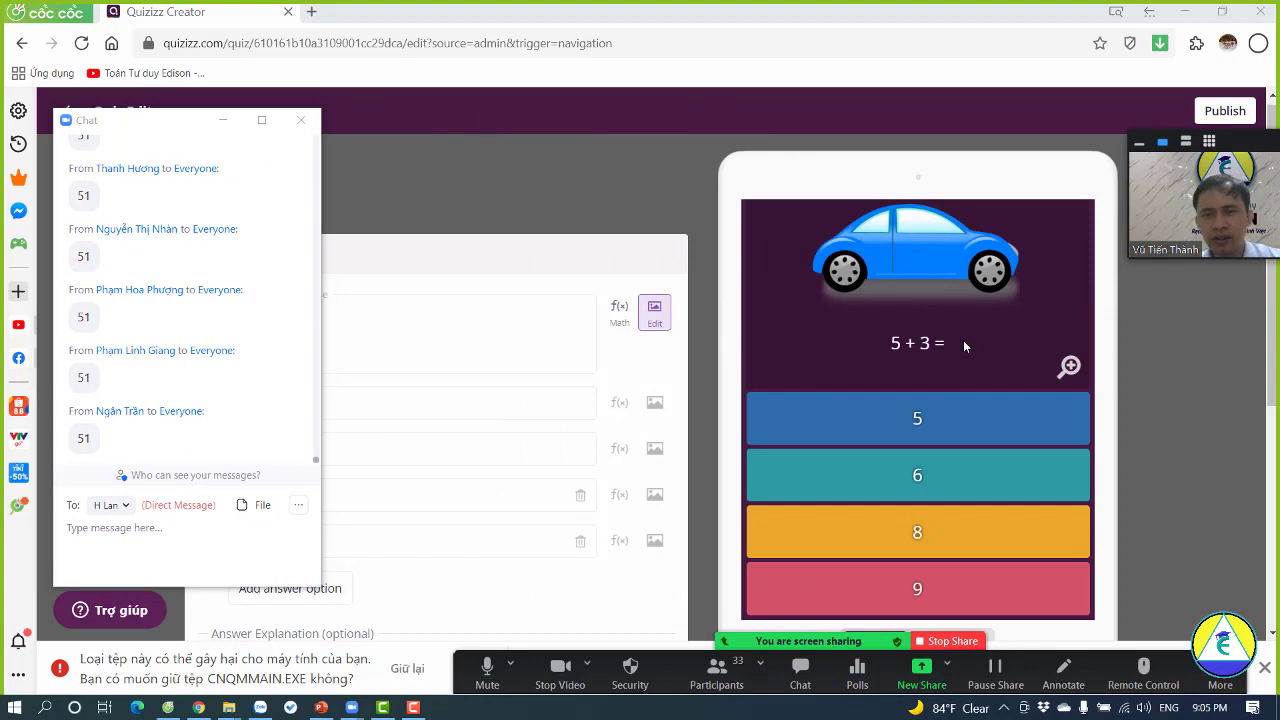
key("super+plus")
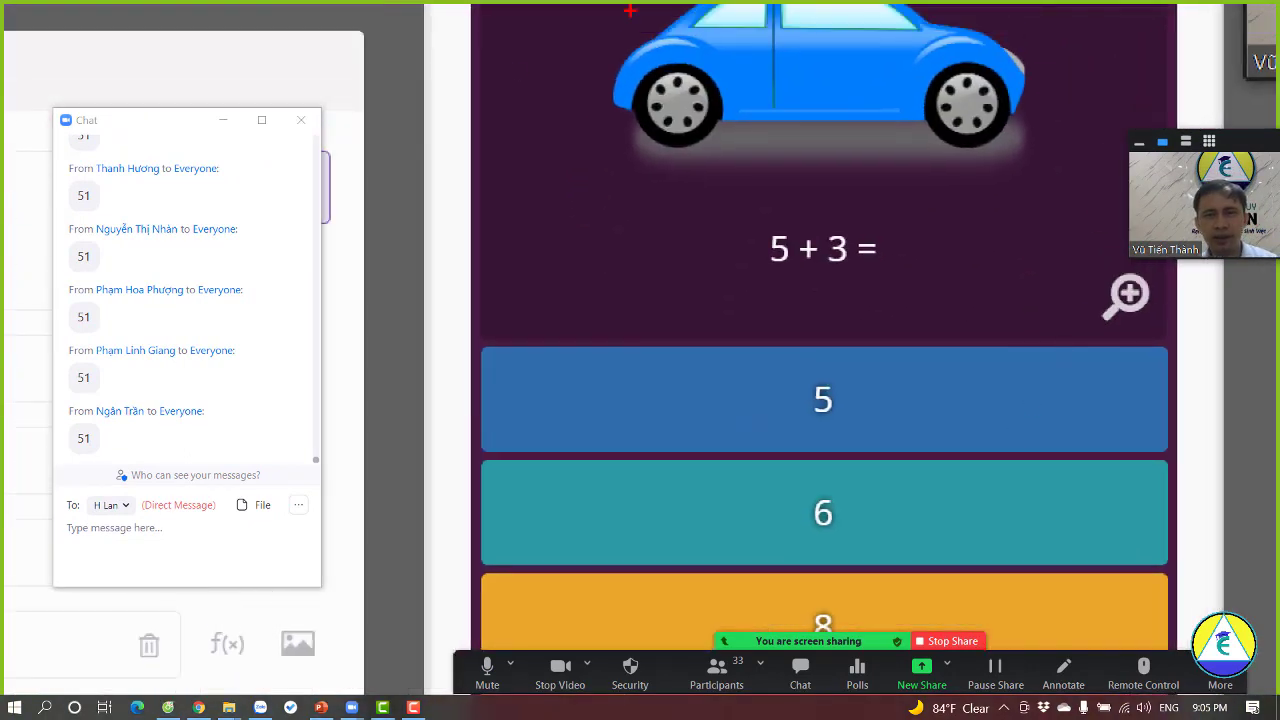
key("super+minus")
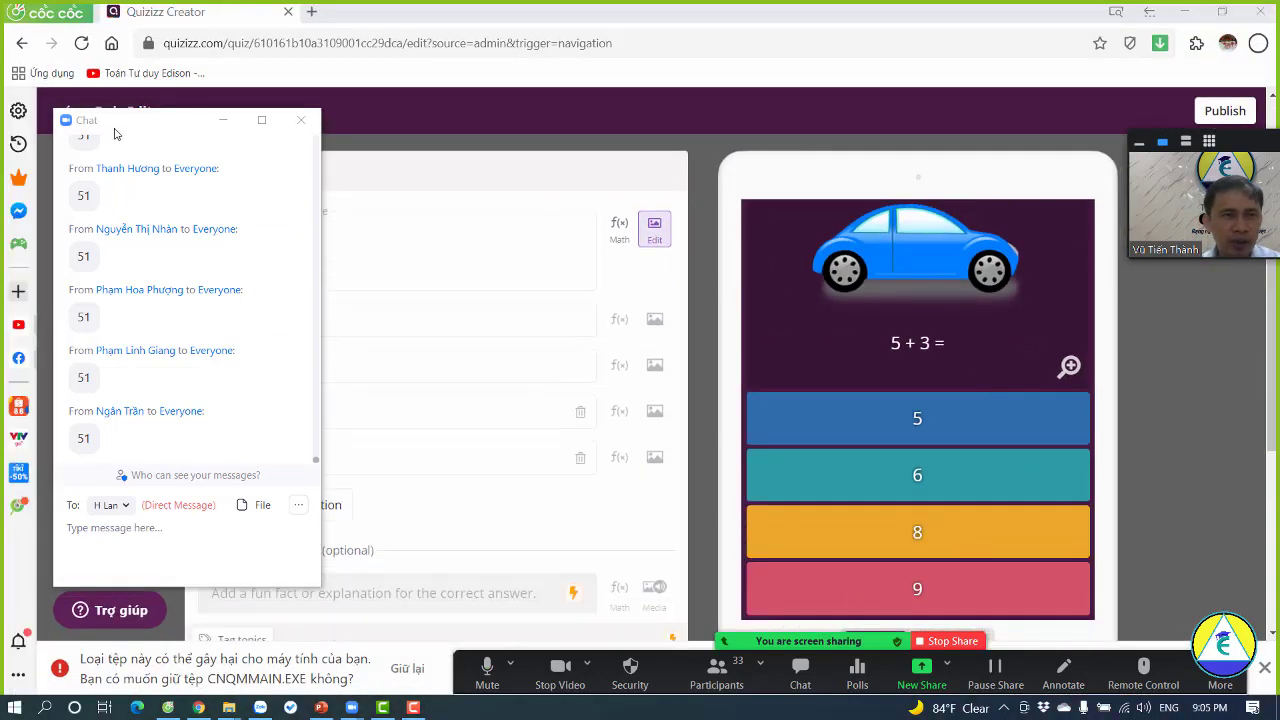
left_click_drag(114, 130, 246, 175)
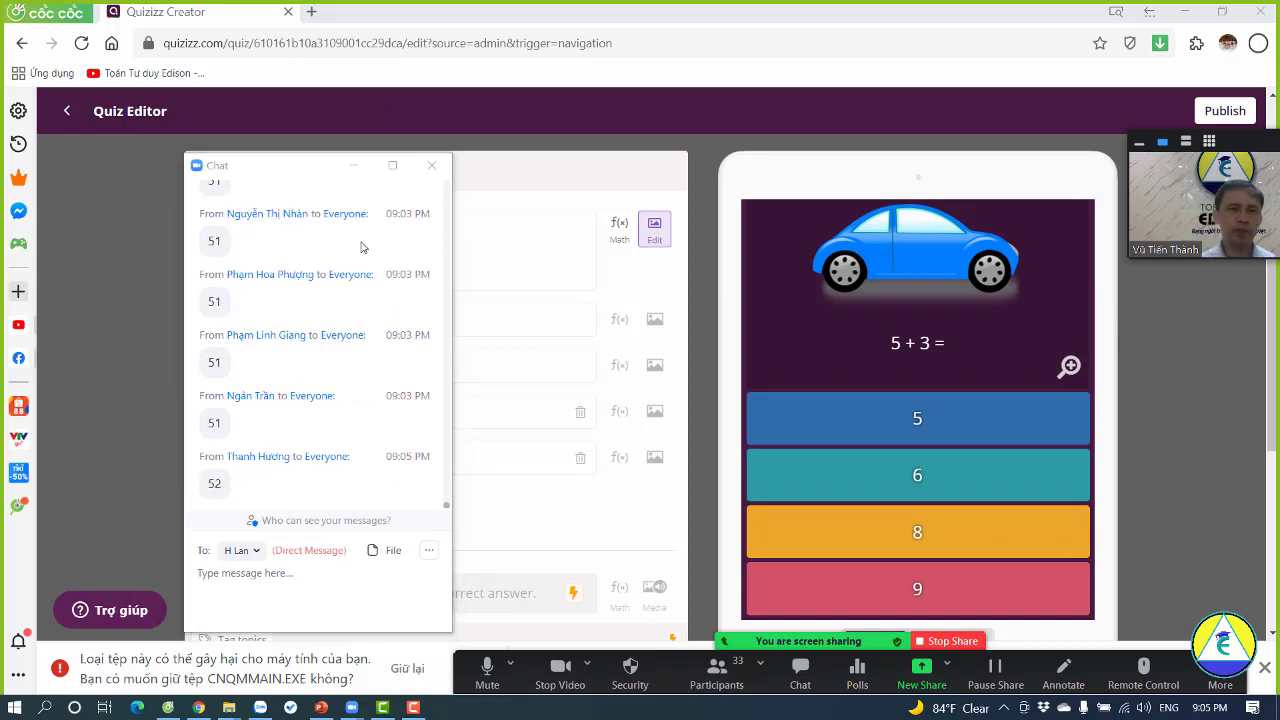
left_click(432, 166)
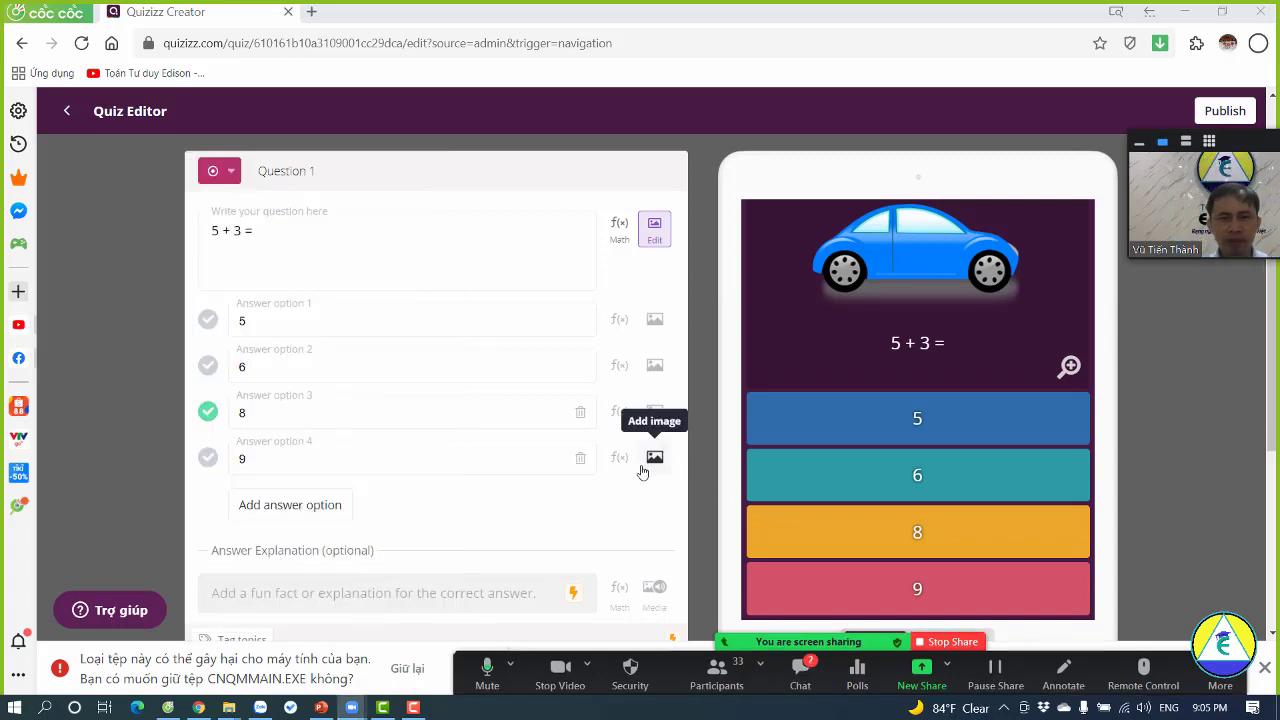
scroll(643, 471, "down", 1)
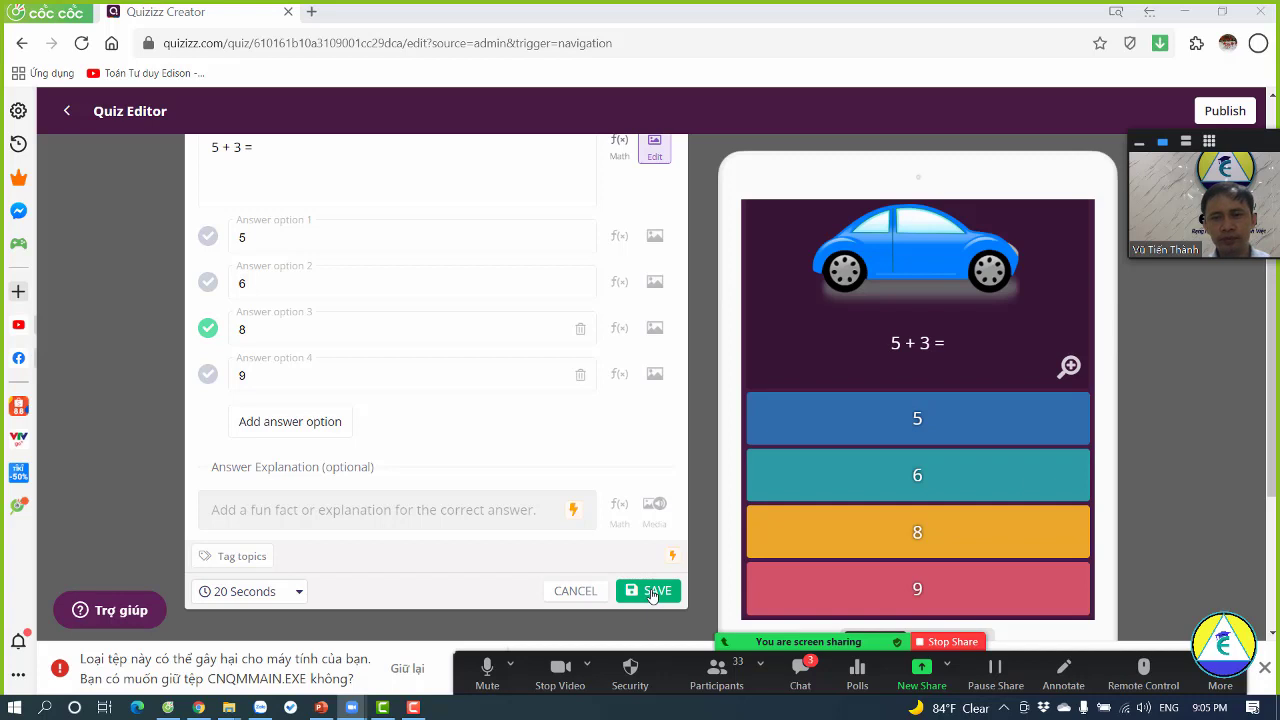
- Save Question 1 and reopen the meeting chat on the right side of the screen
left_click(652, 592)
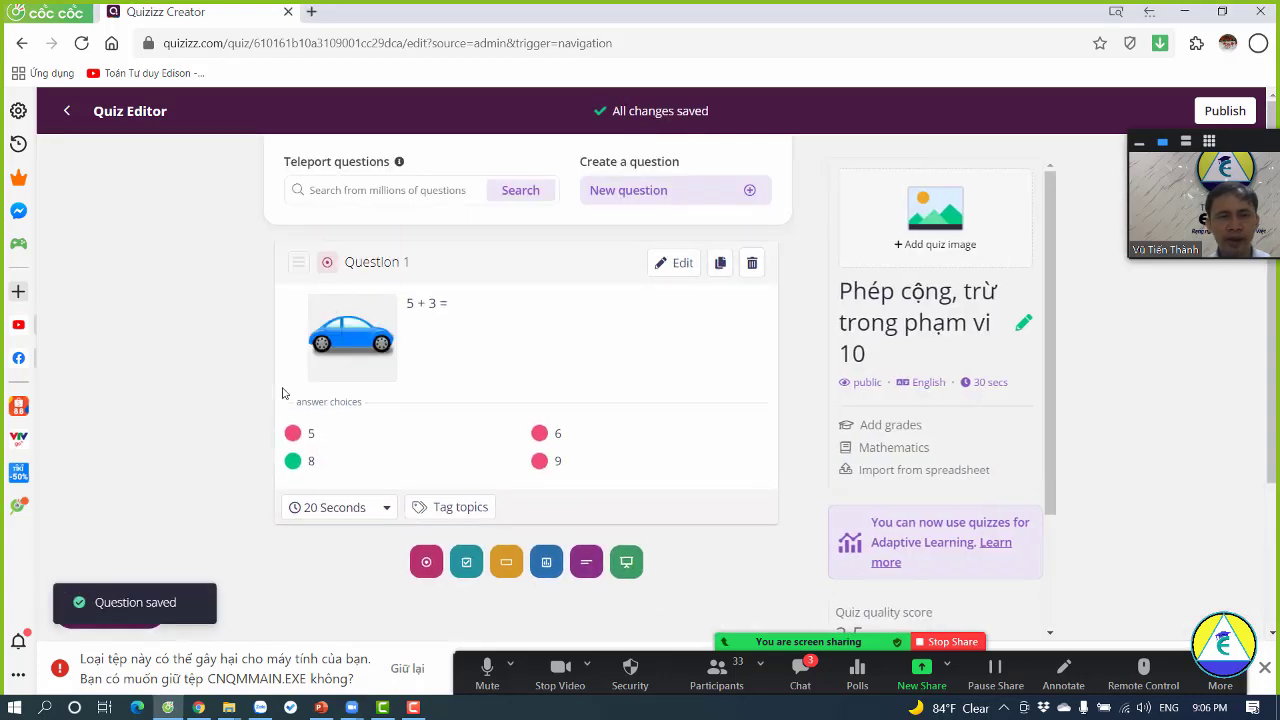
left_click(808, 680)
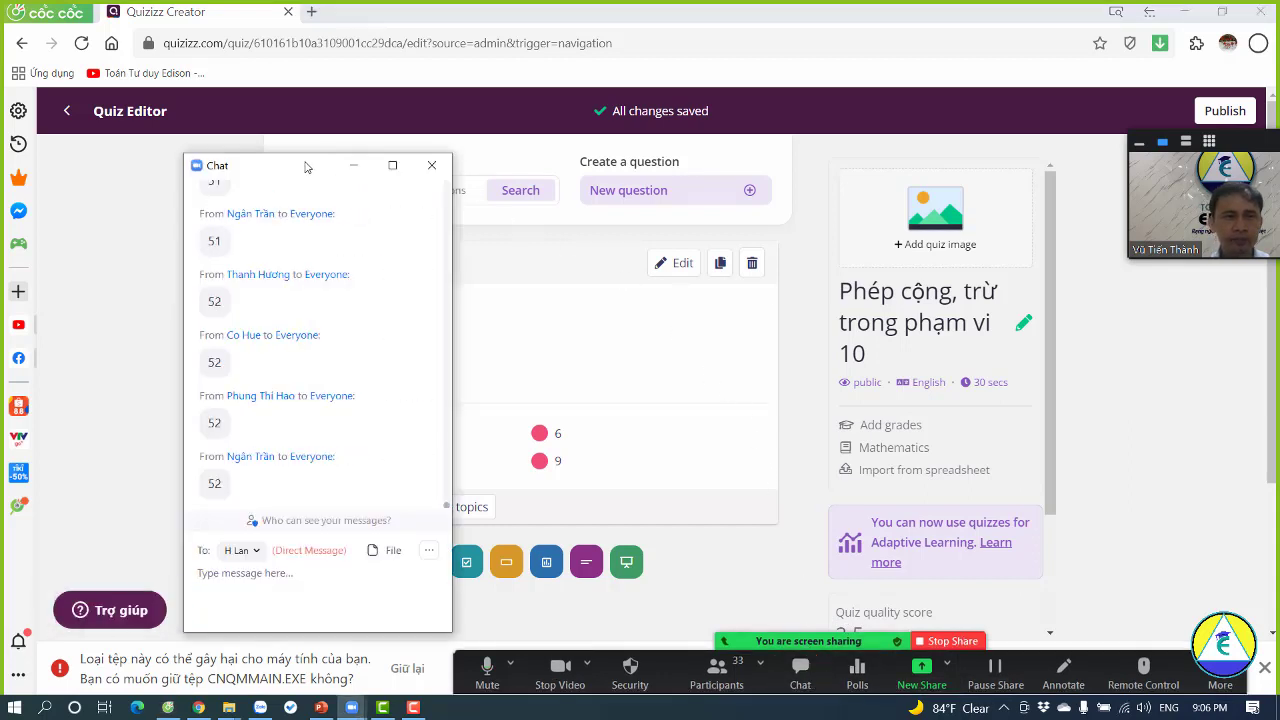
left_click_drag(305, 164, 1014, 137)
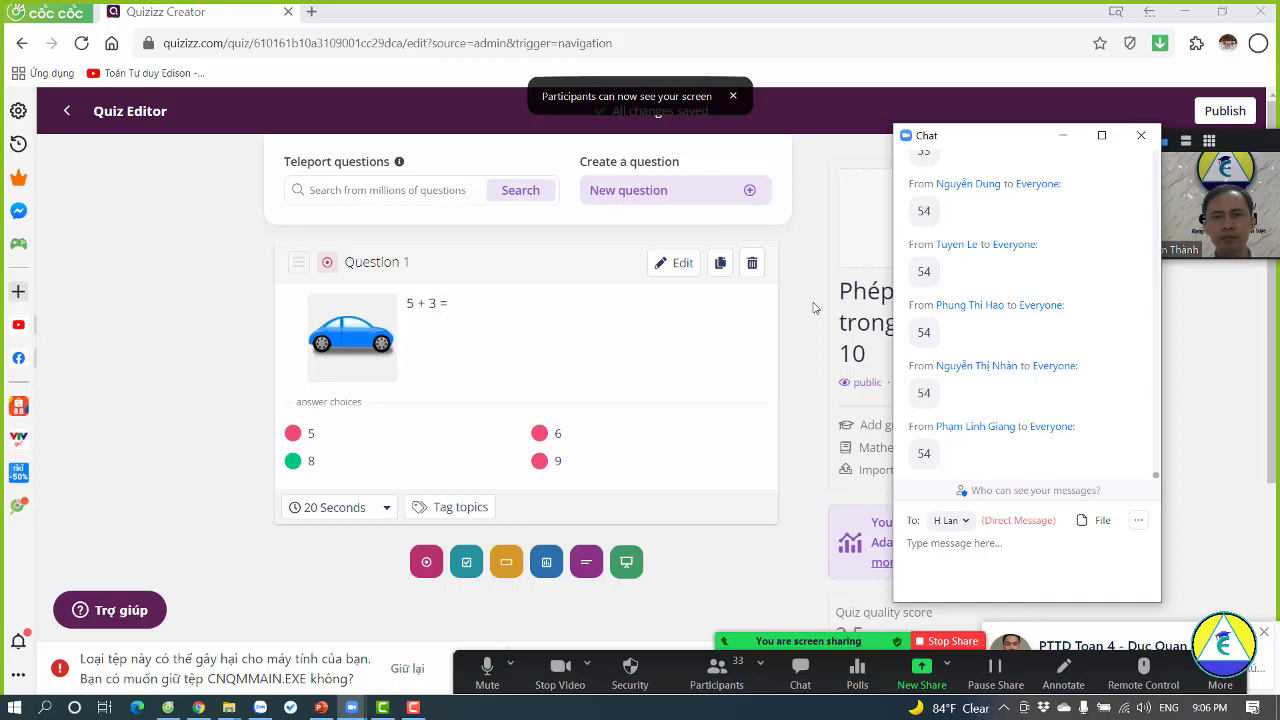
left_click(864, 577)
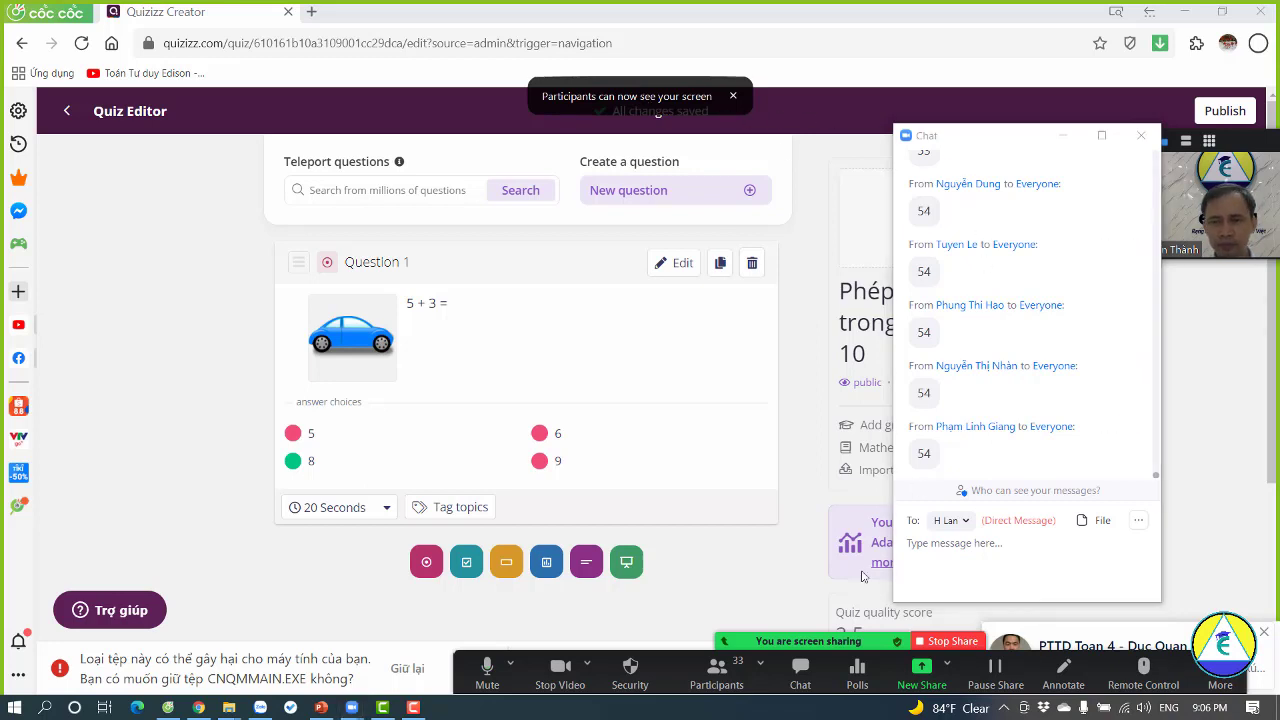
left_click(716, 670)
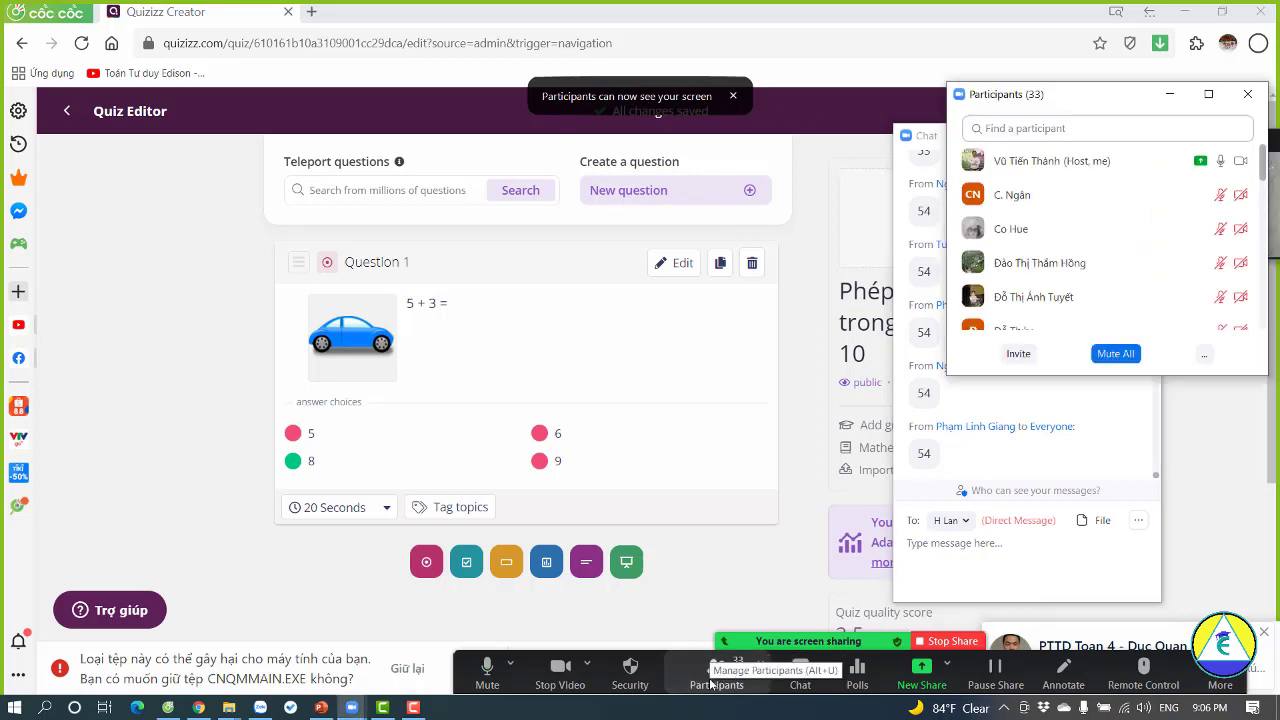
left_click(1248, 95)
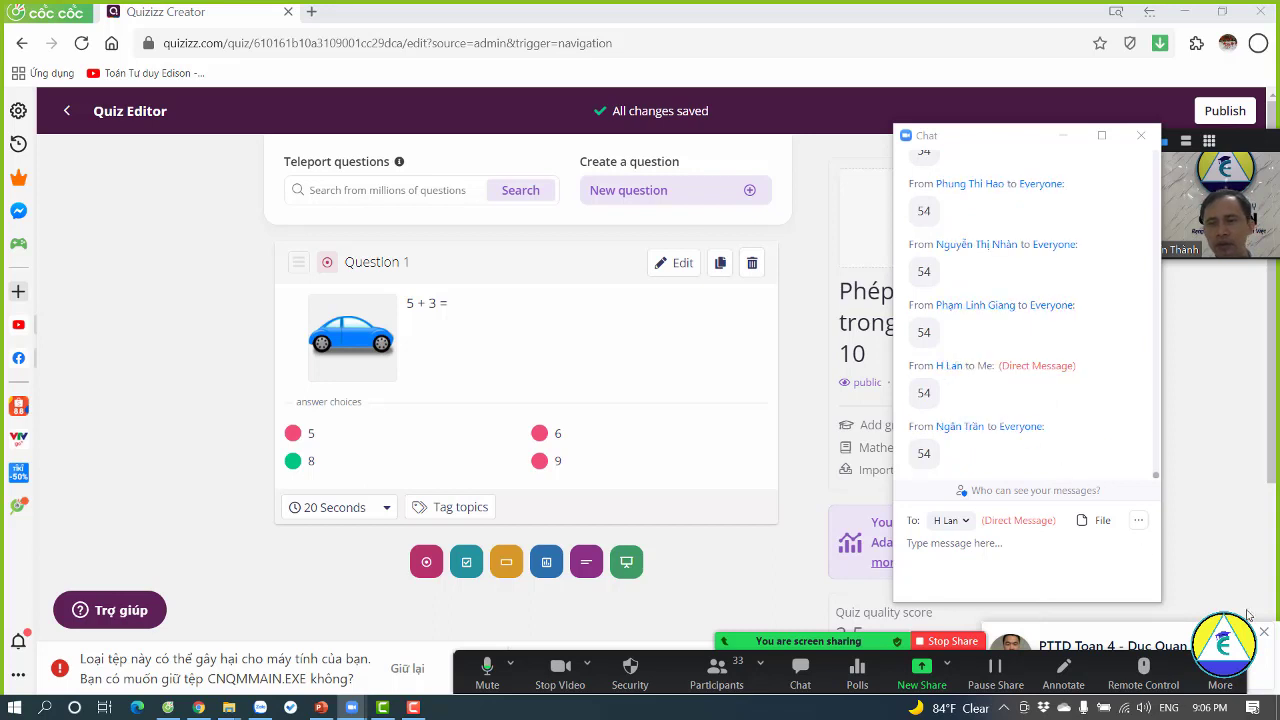
left_click_drag(1244, 695, 1272, 712)
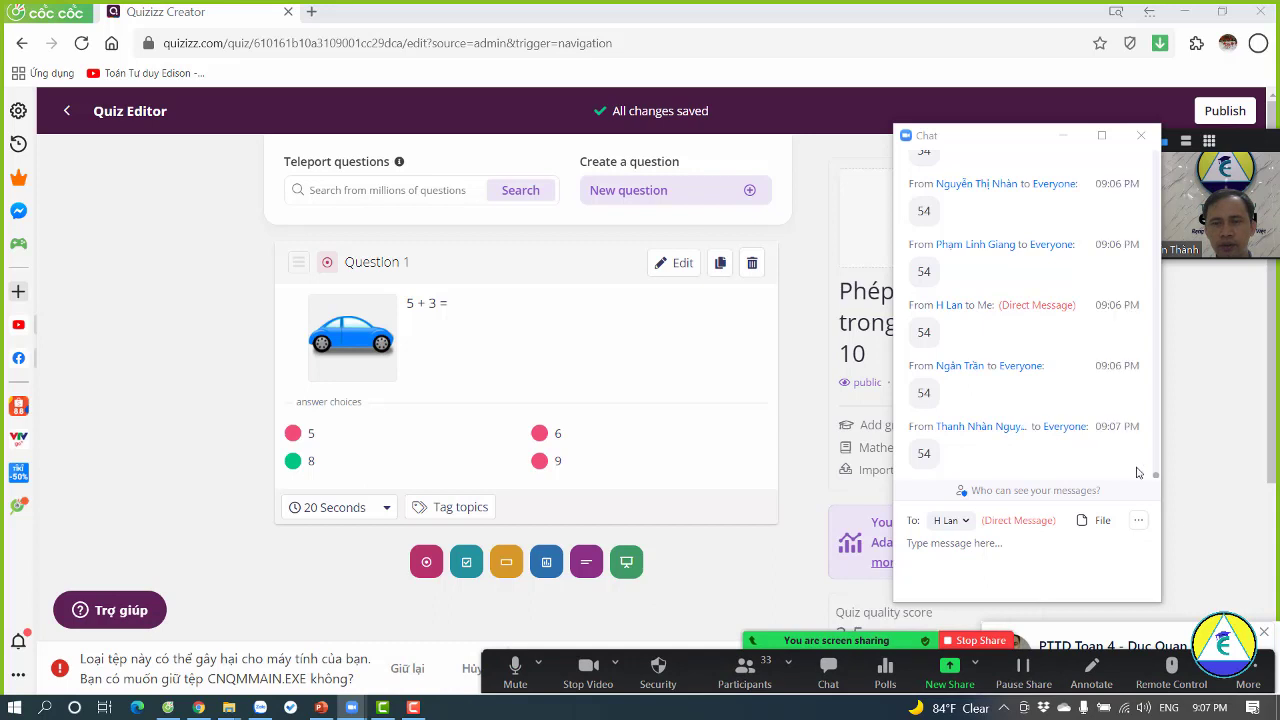
scroll(1082, 420, "up", 3)
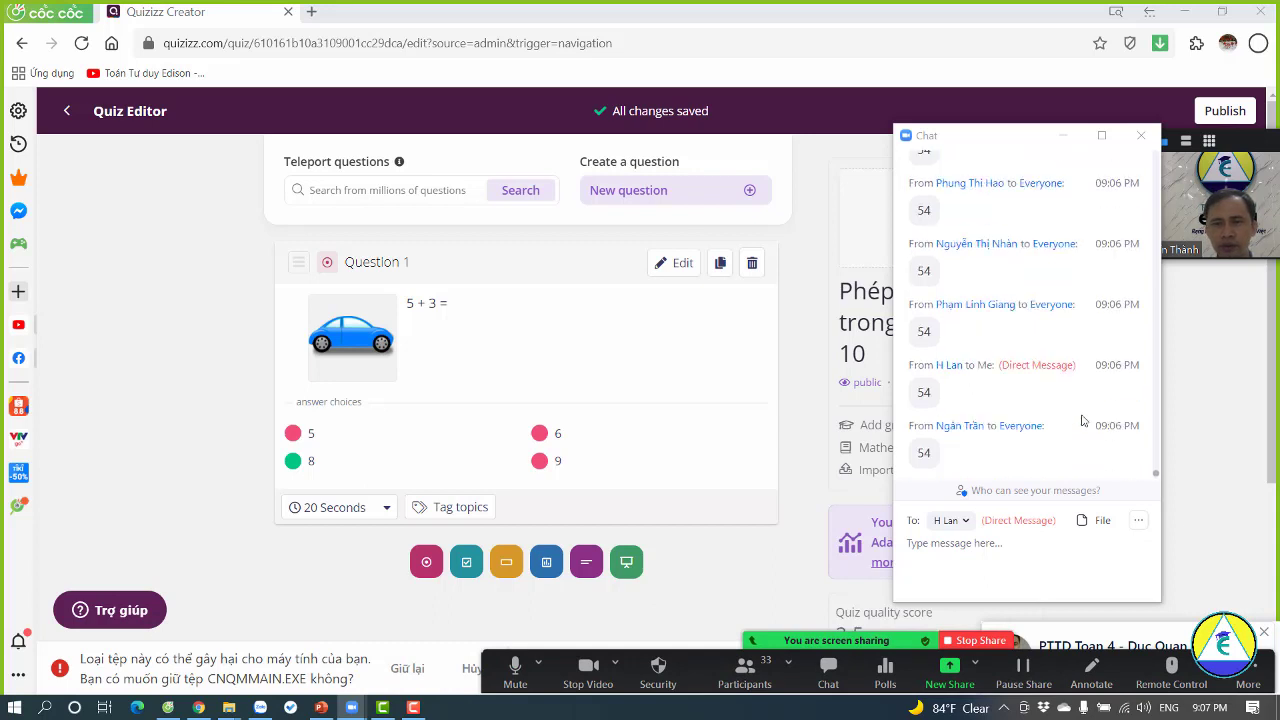
scroll(1082, 420, "down", 3)
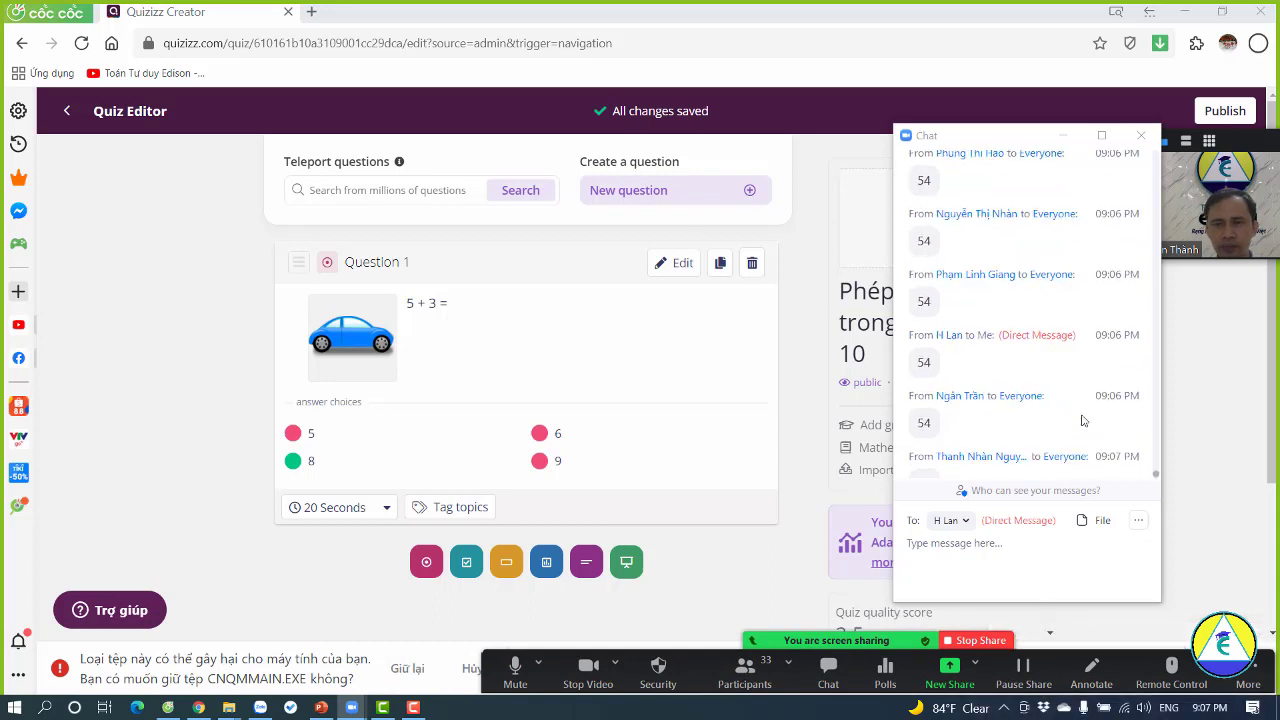
left_click(1140, 135)
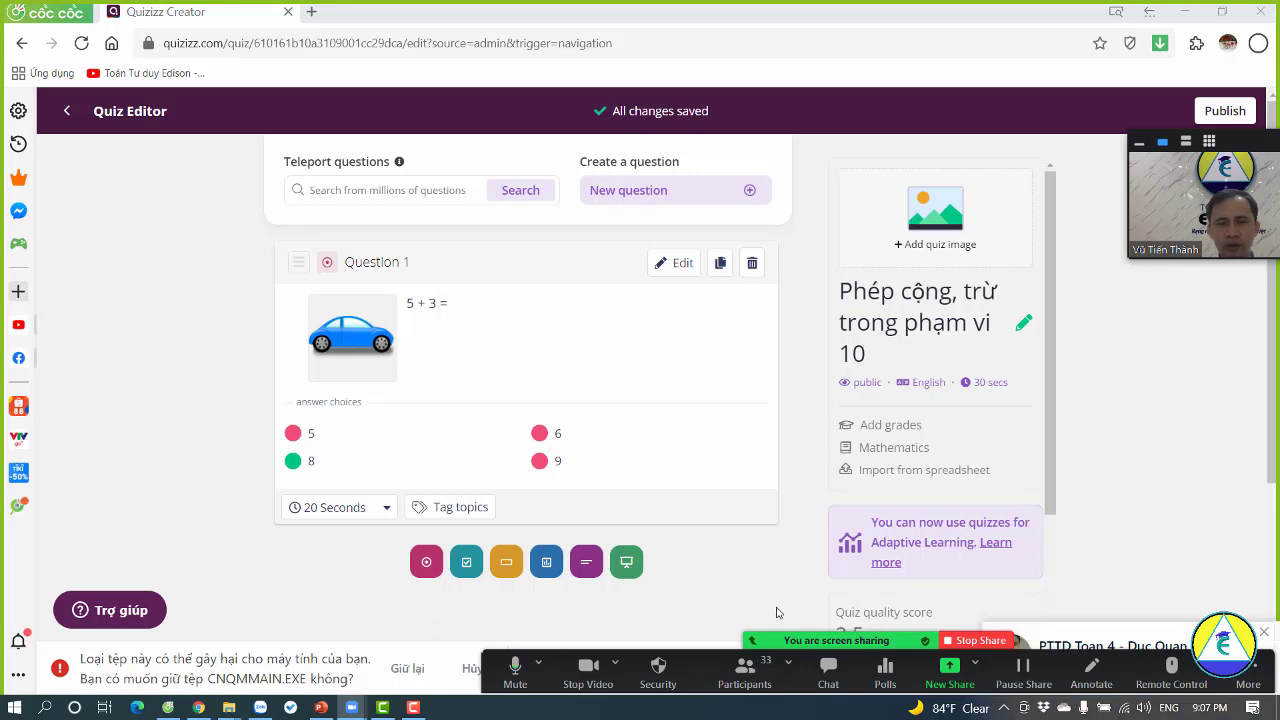
left_click(745, 672)
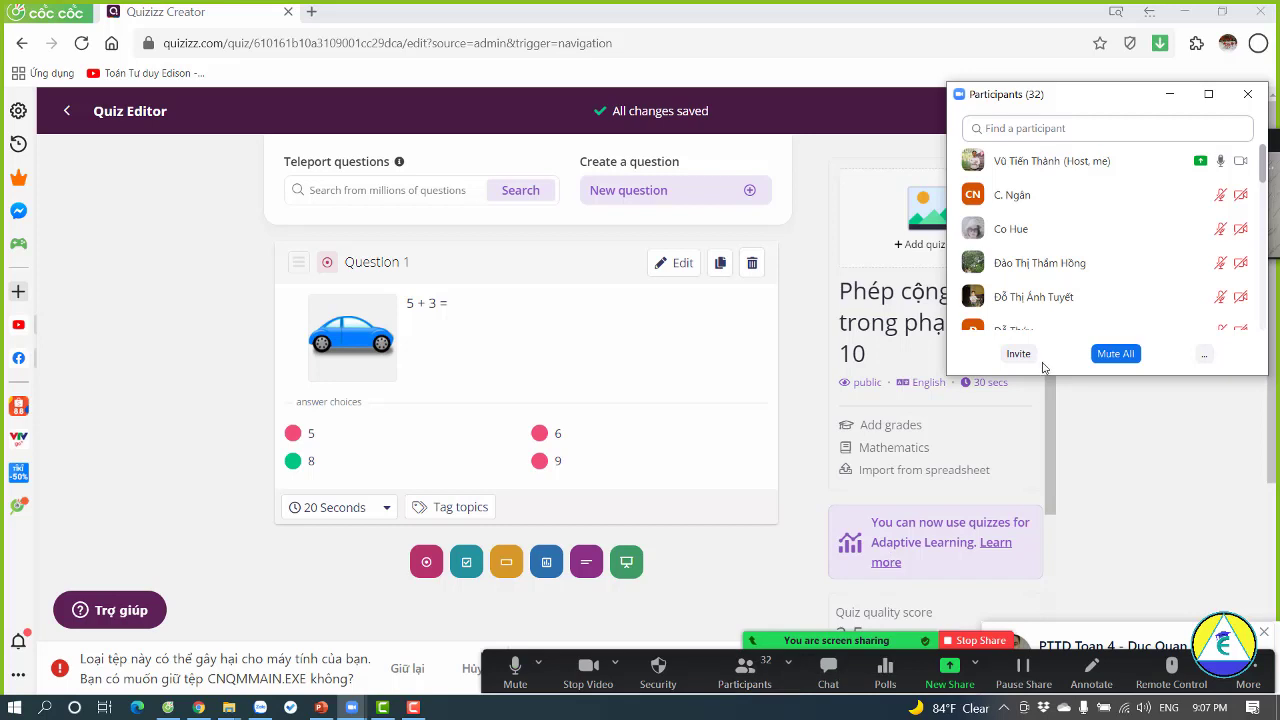
left_click(1248, 94)
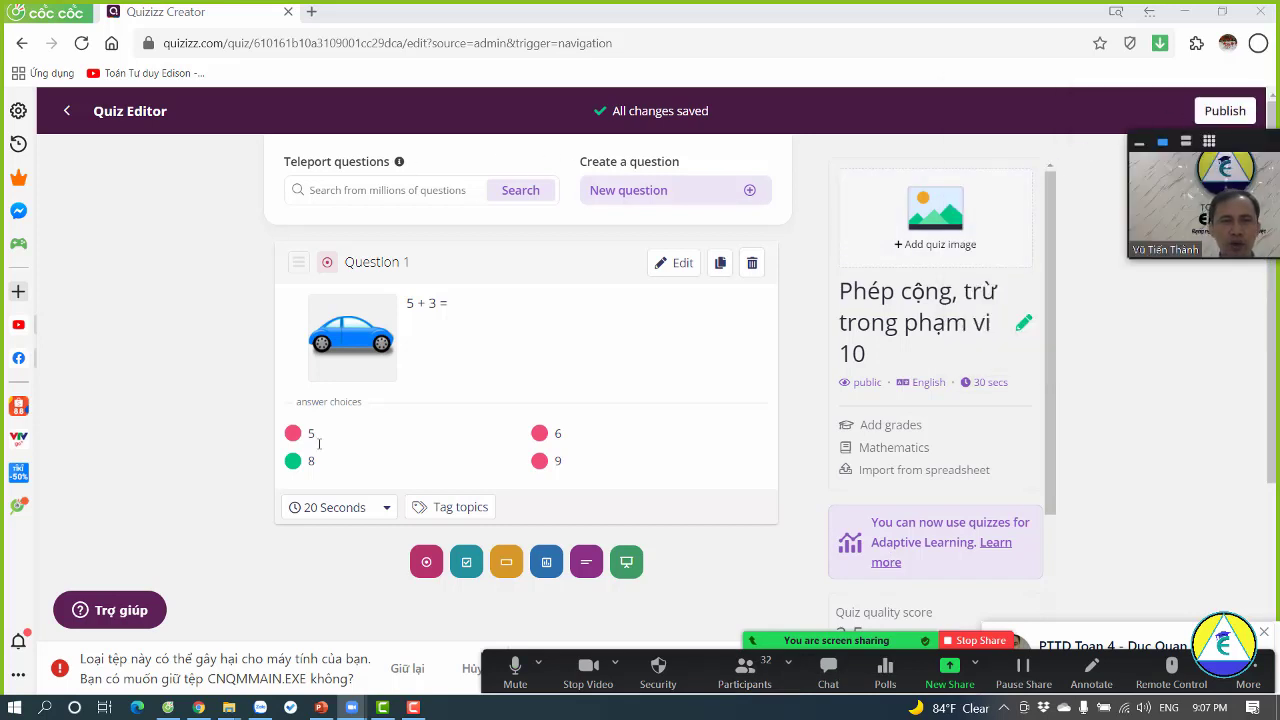
scroll(623, 409, "down", 2)
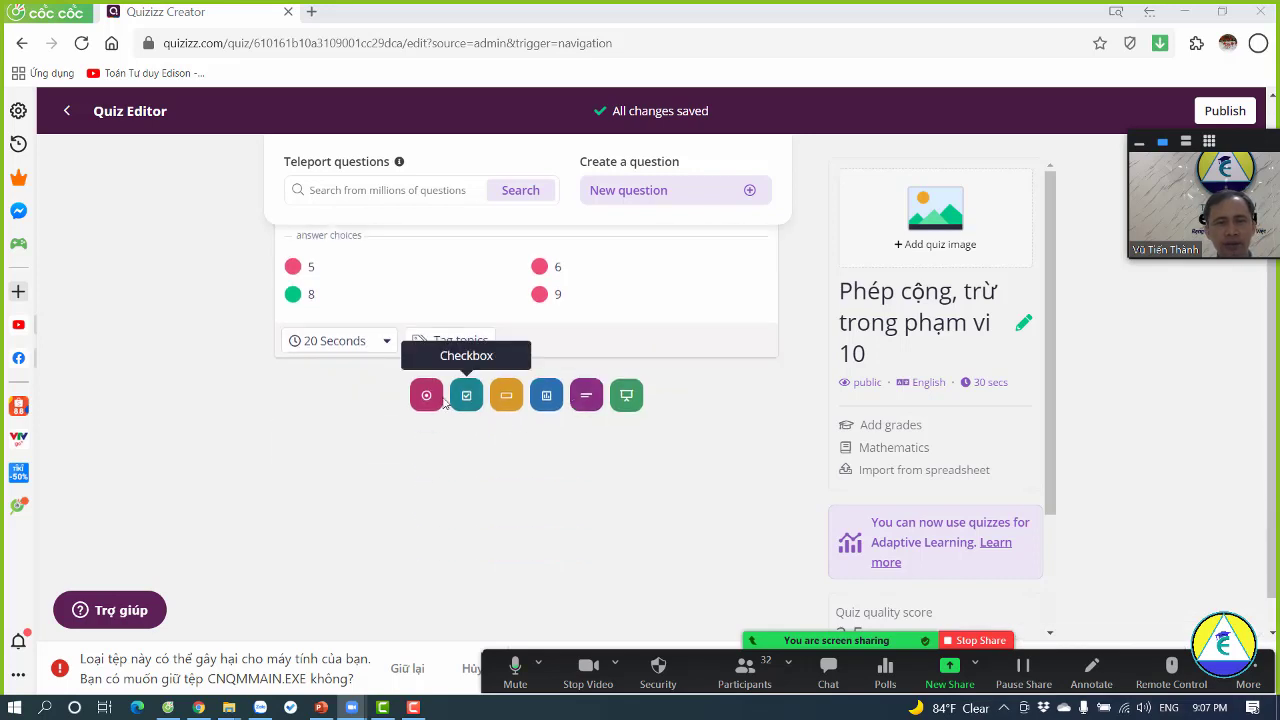
scroll(426, 396, "up", 2)
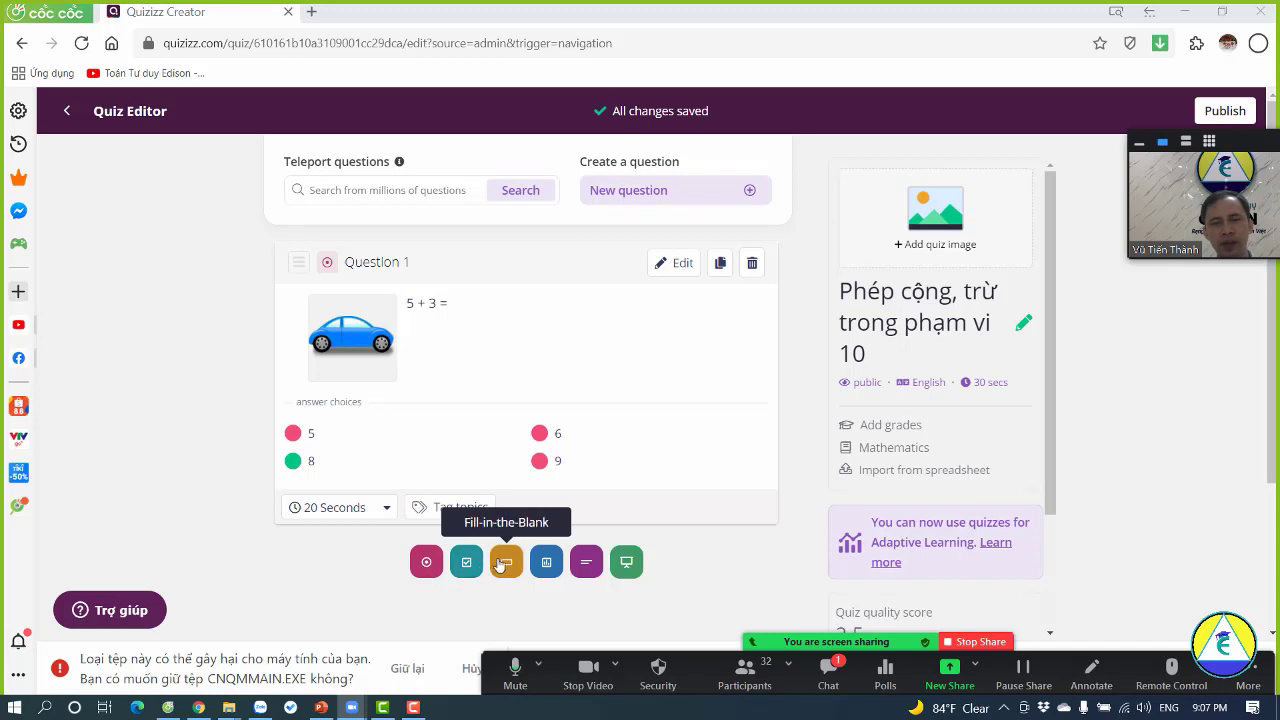
- Add multiple-choice Question 2 asking how many of 6 cars remain after 2 drive away
left_click(426, 561)
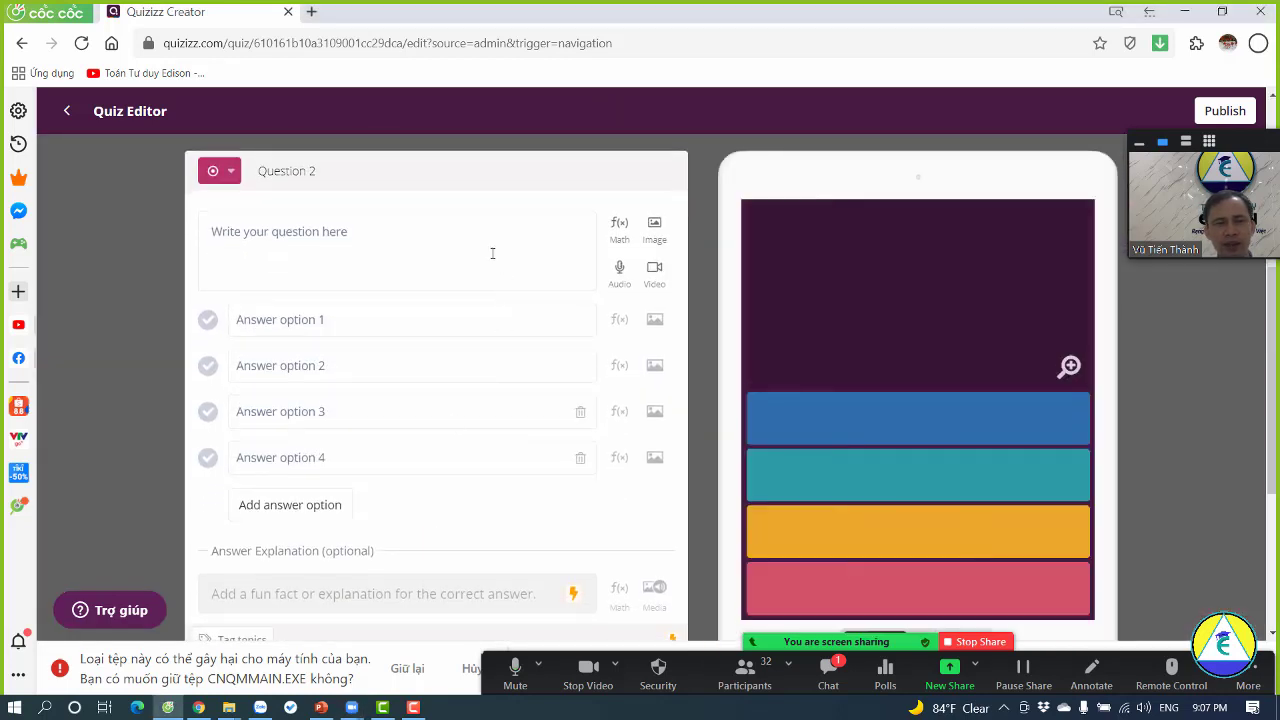
left_click(361, 240)
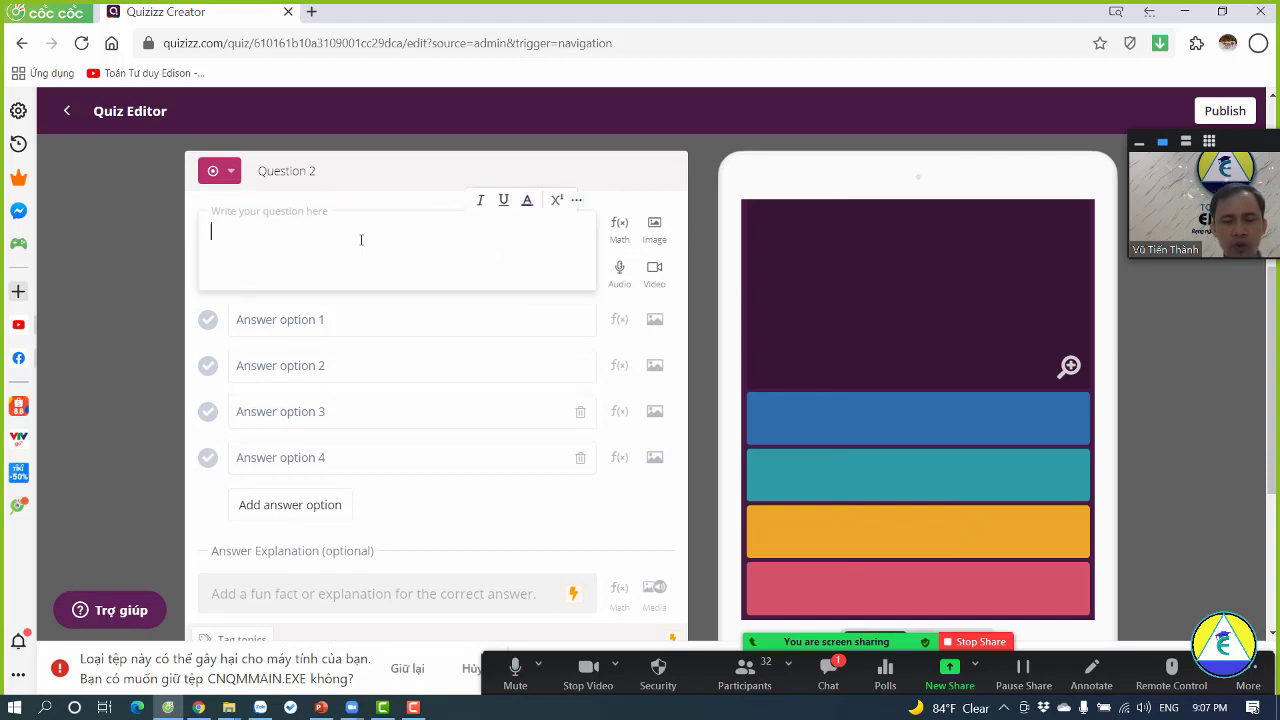
type("6 o")
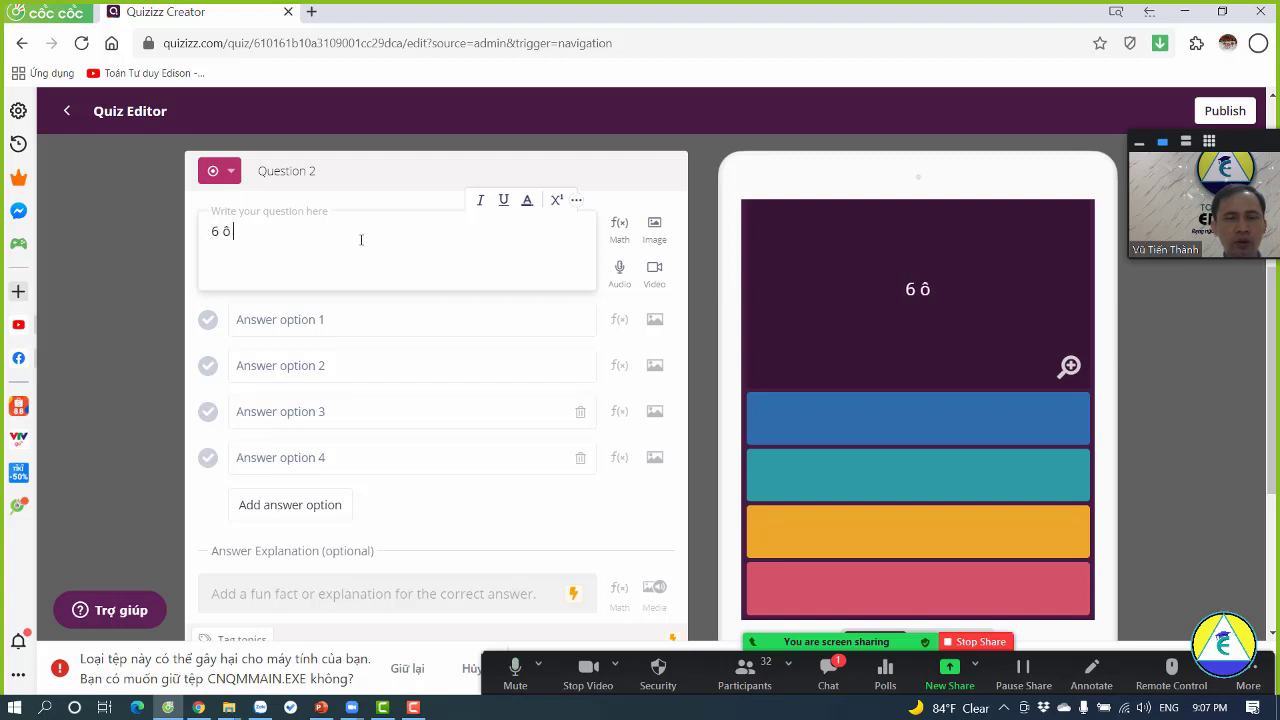
type(" tô")
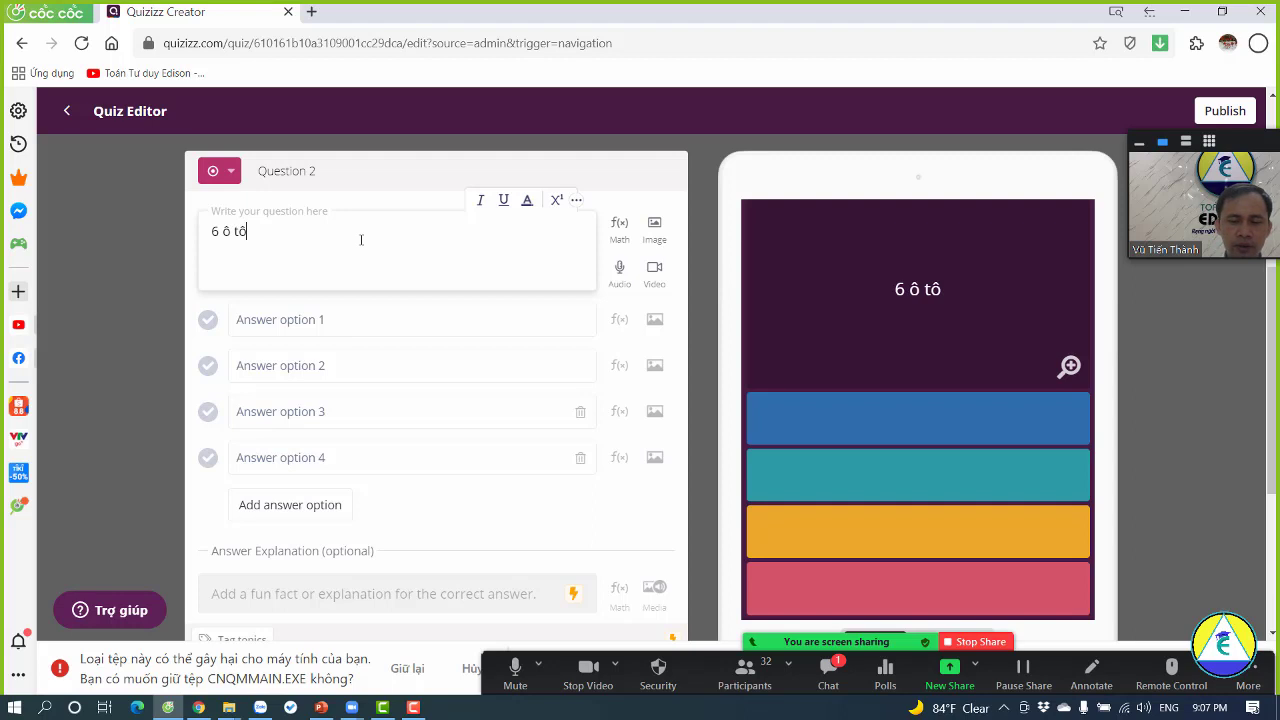
type(" trong b")
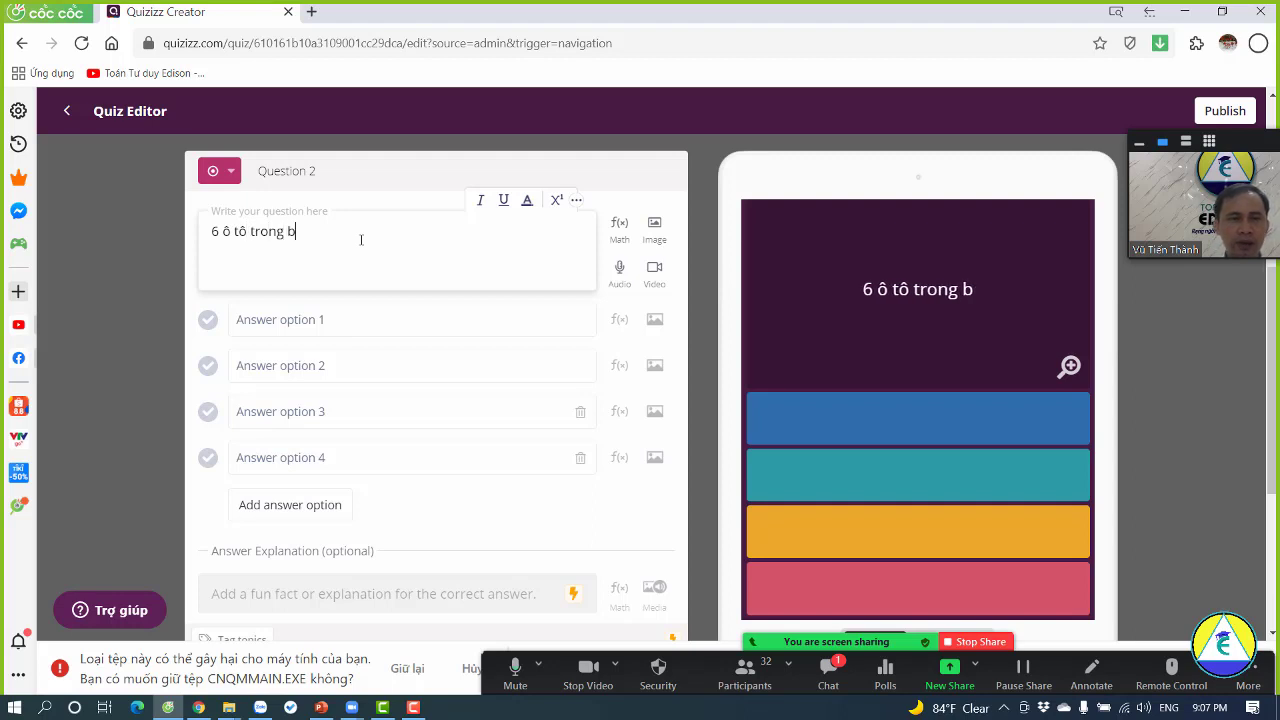
type("ai. ")
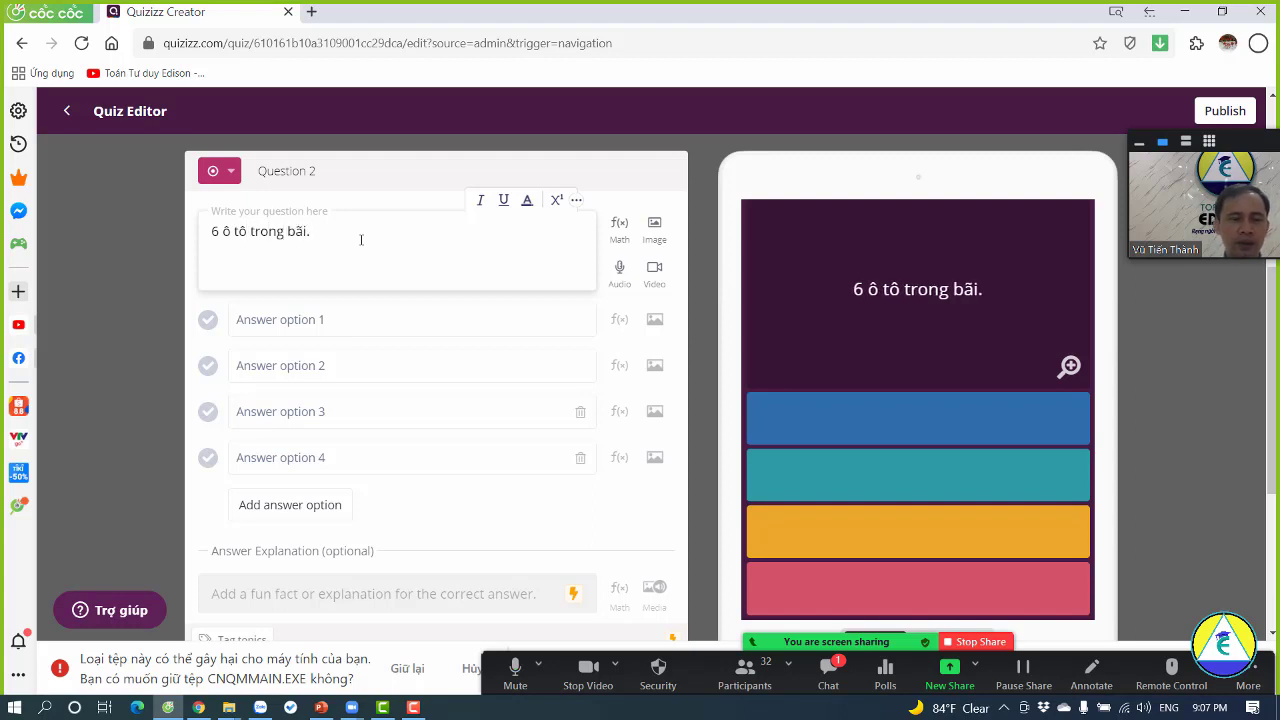
type("2 ô to")
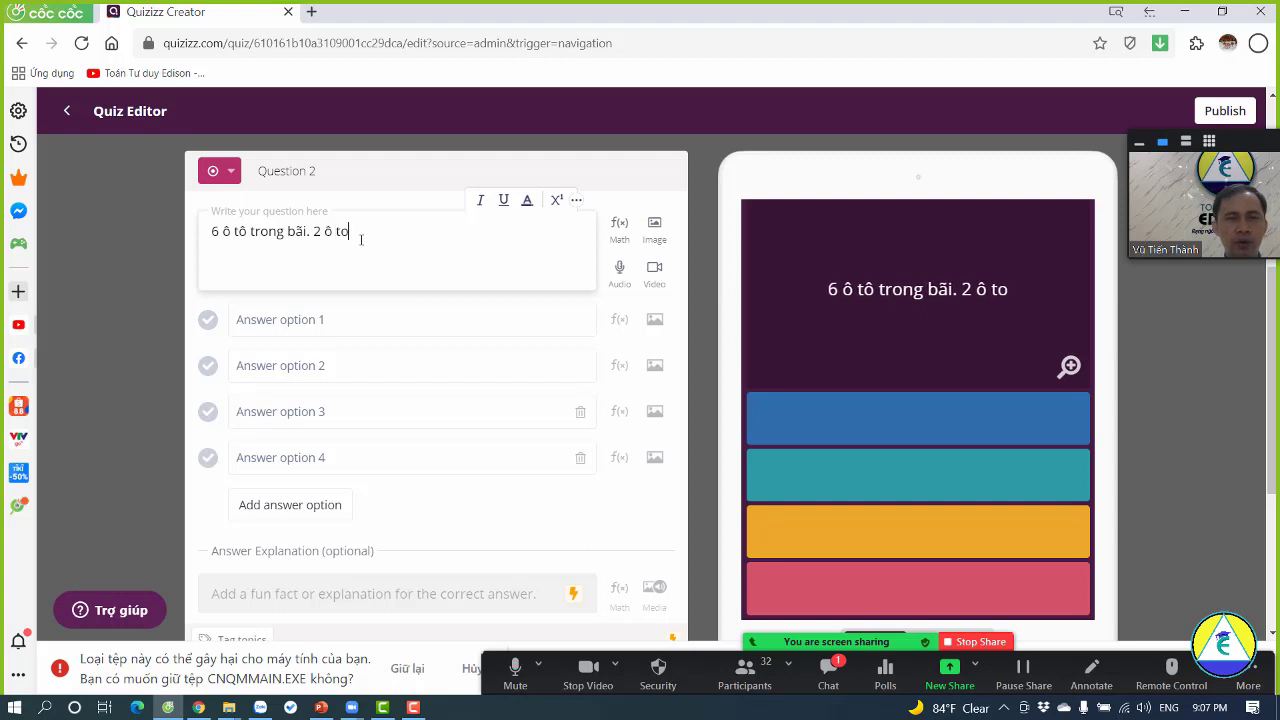
key("BackSpace")
type("ô di chu")
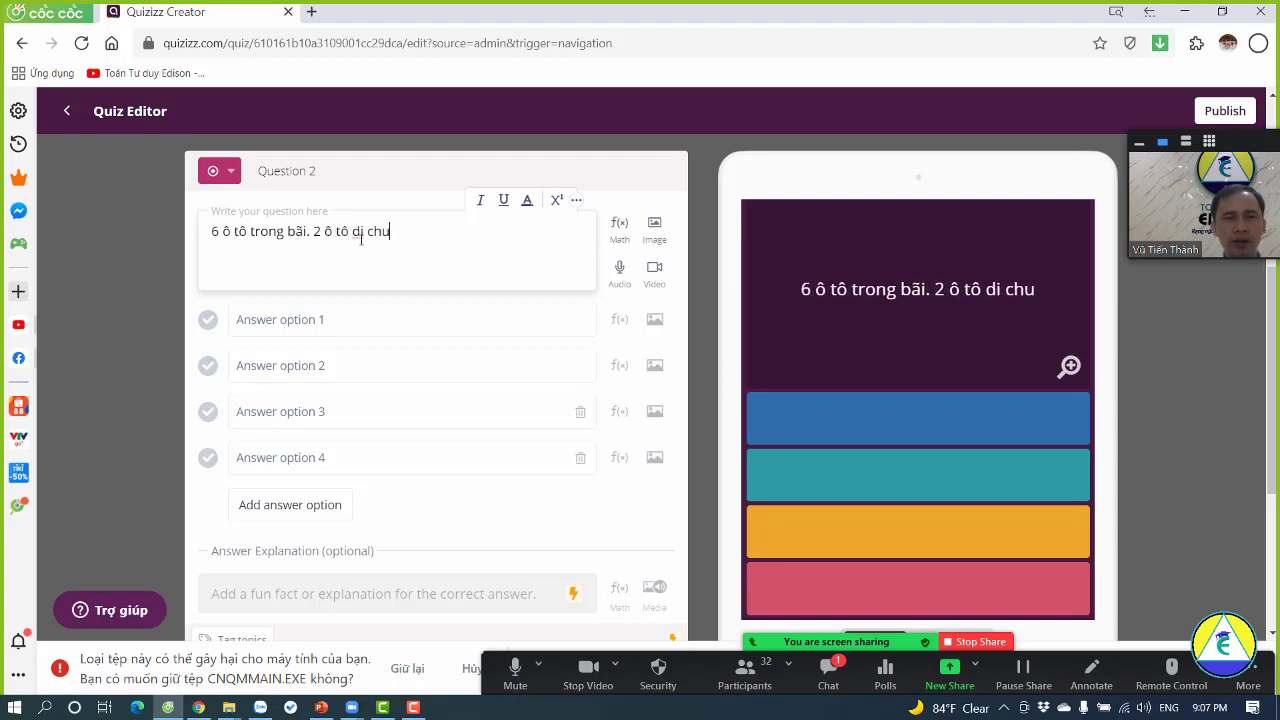
type("yên đi ")
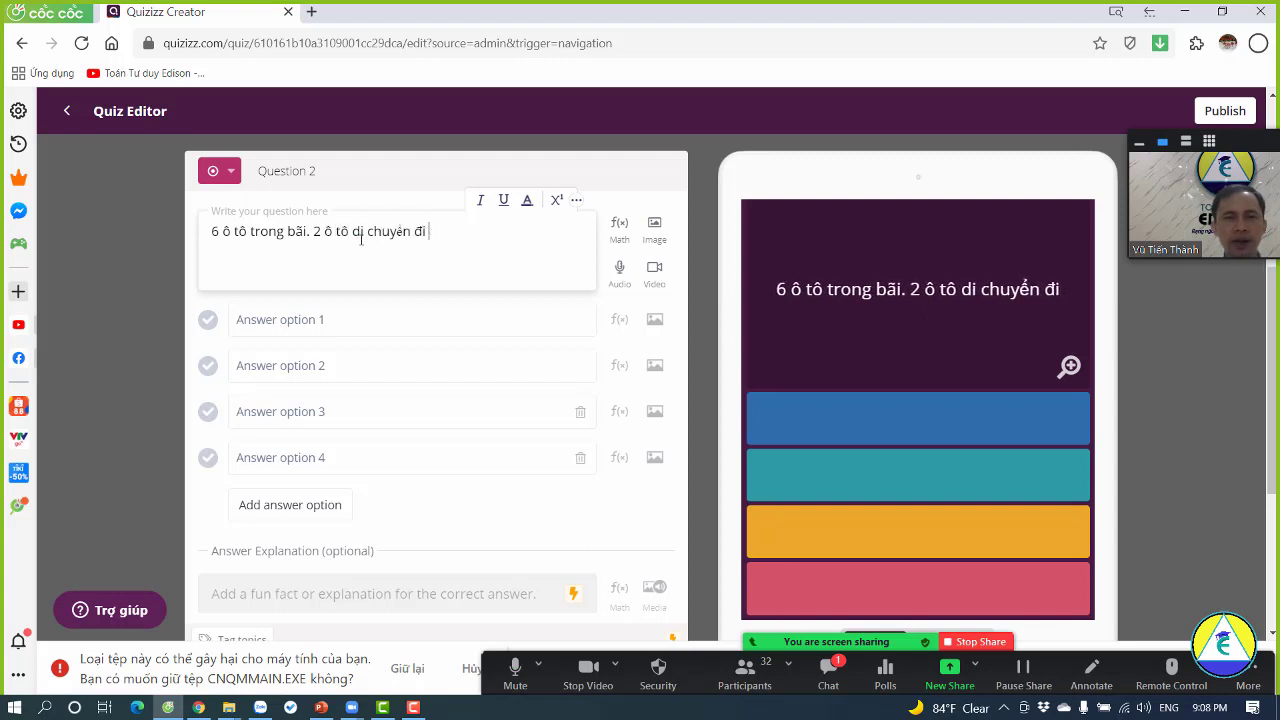
type("noiw khac")
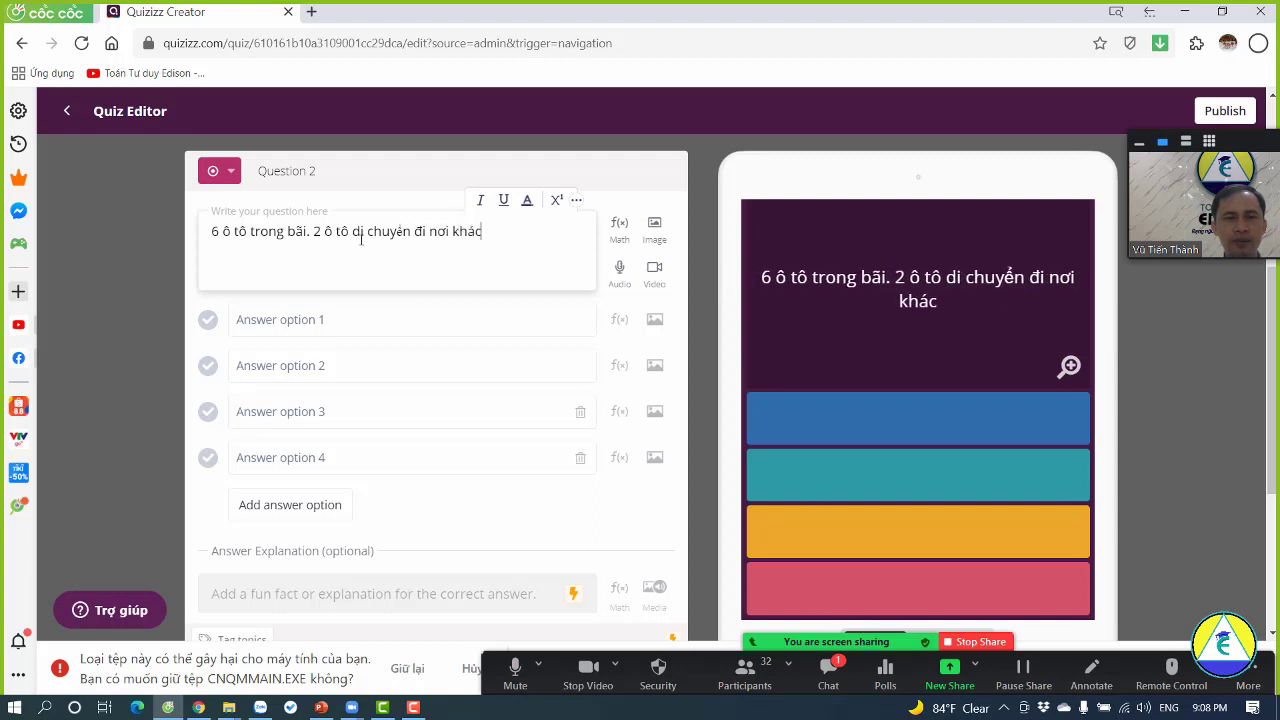
type(". Vaayj trong b")
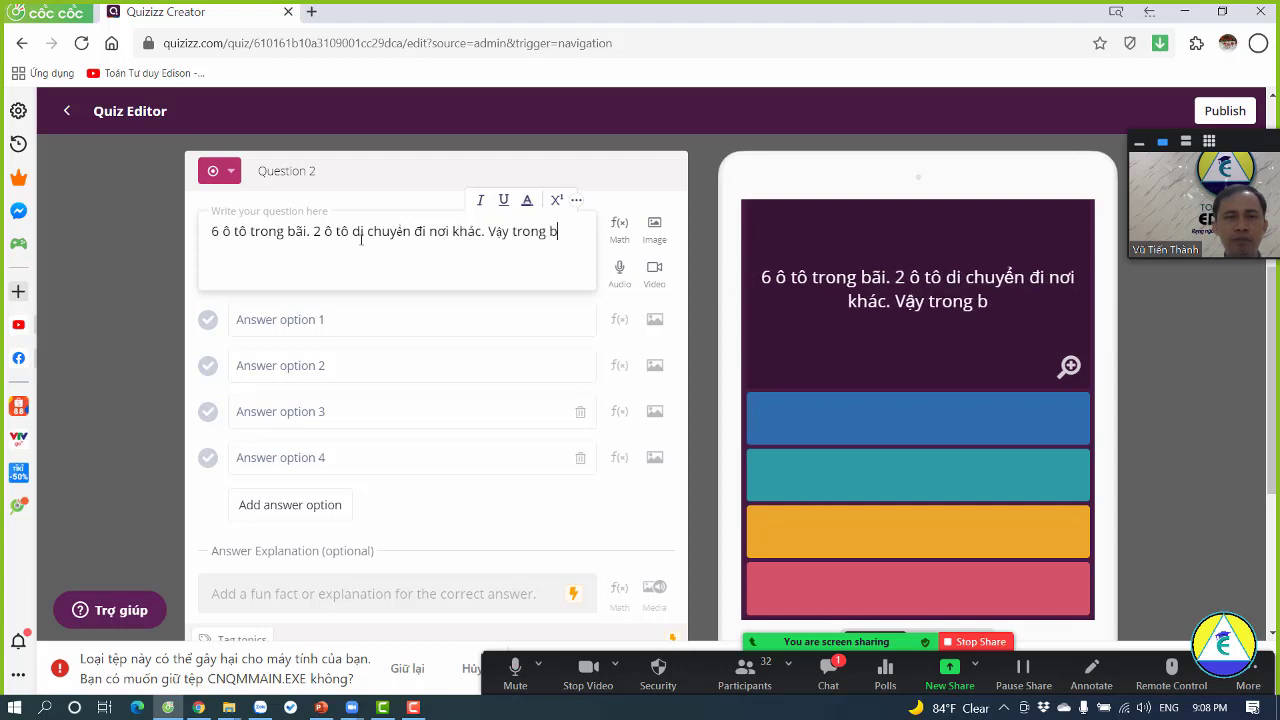
type("aix xe conf ")
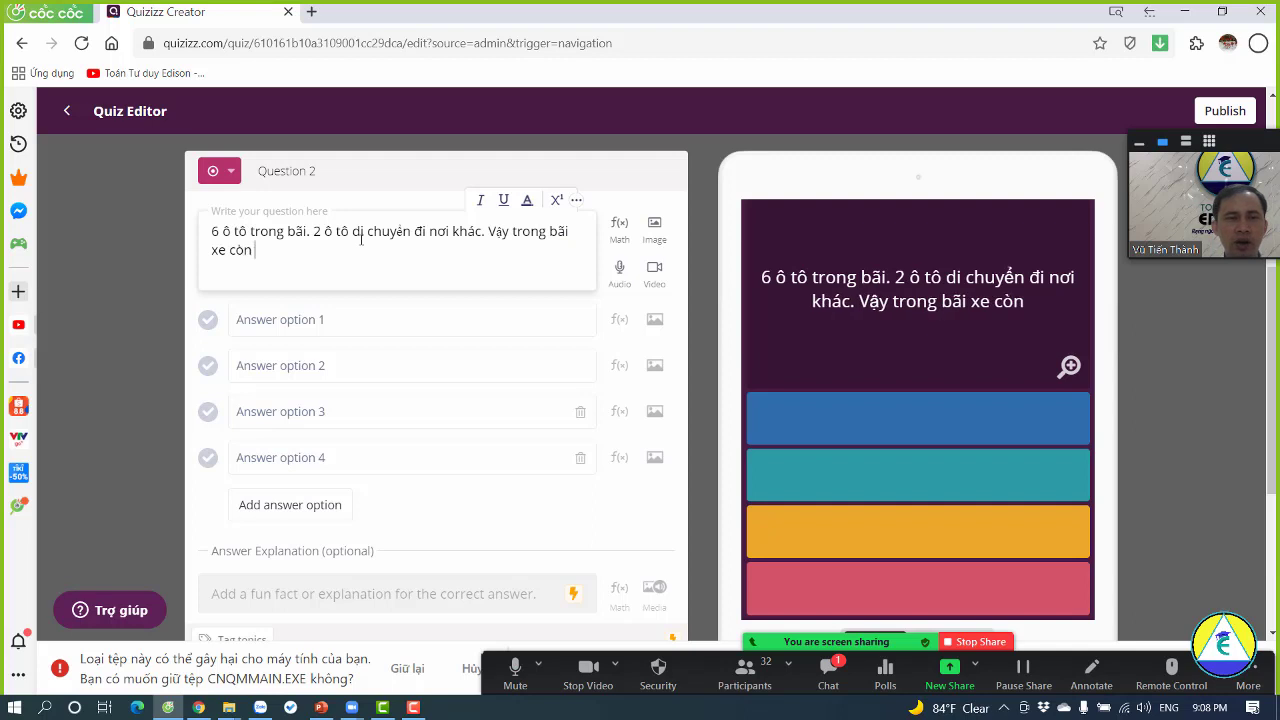
type("maays oo too")
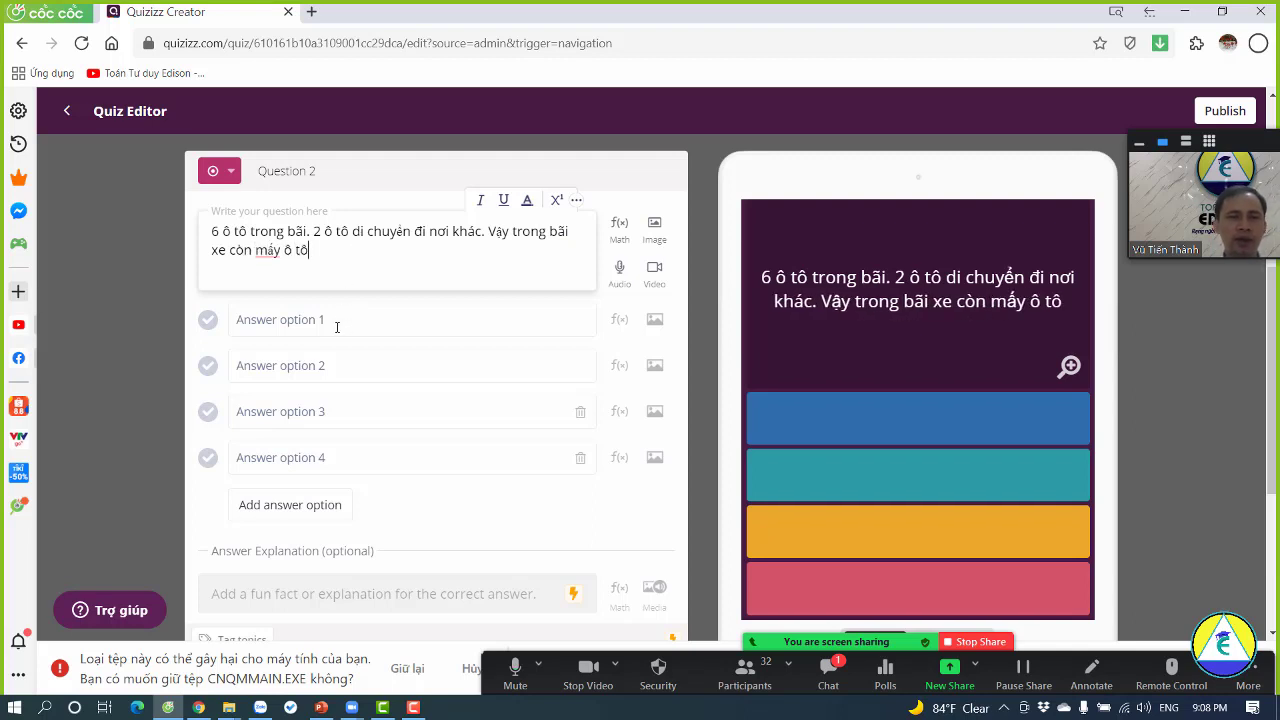
- Upload the orange Car image from Downloads as Question 2's picture
left_click(655, 228)
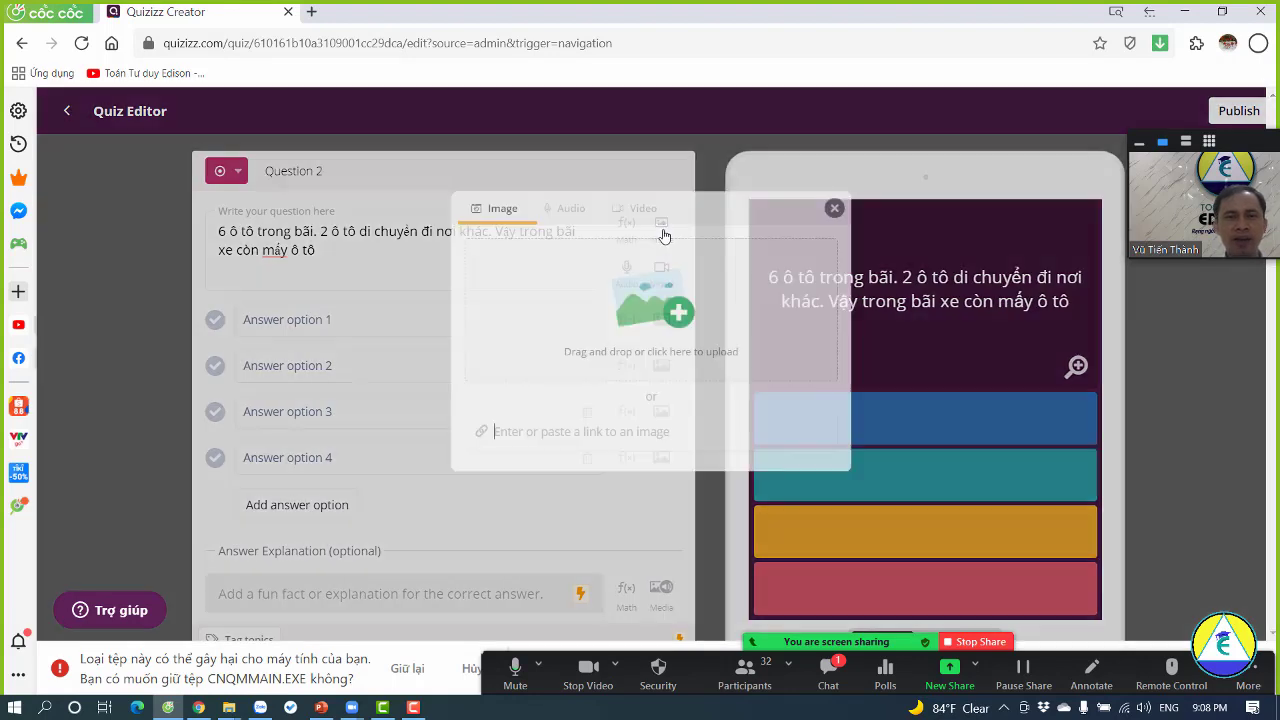
left_click(660, 304)
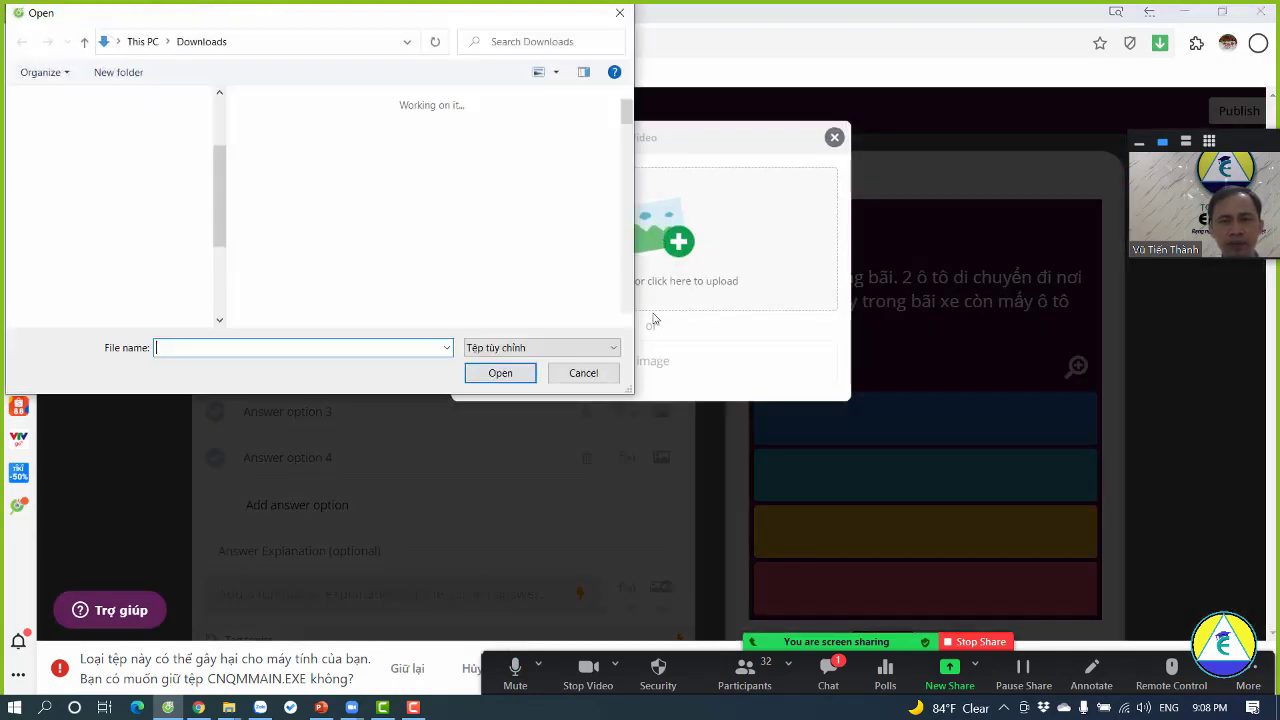
scroll(452, 275, "down", 15)
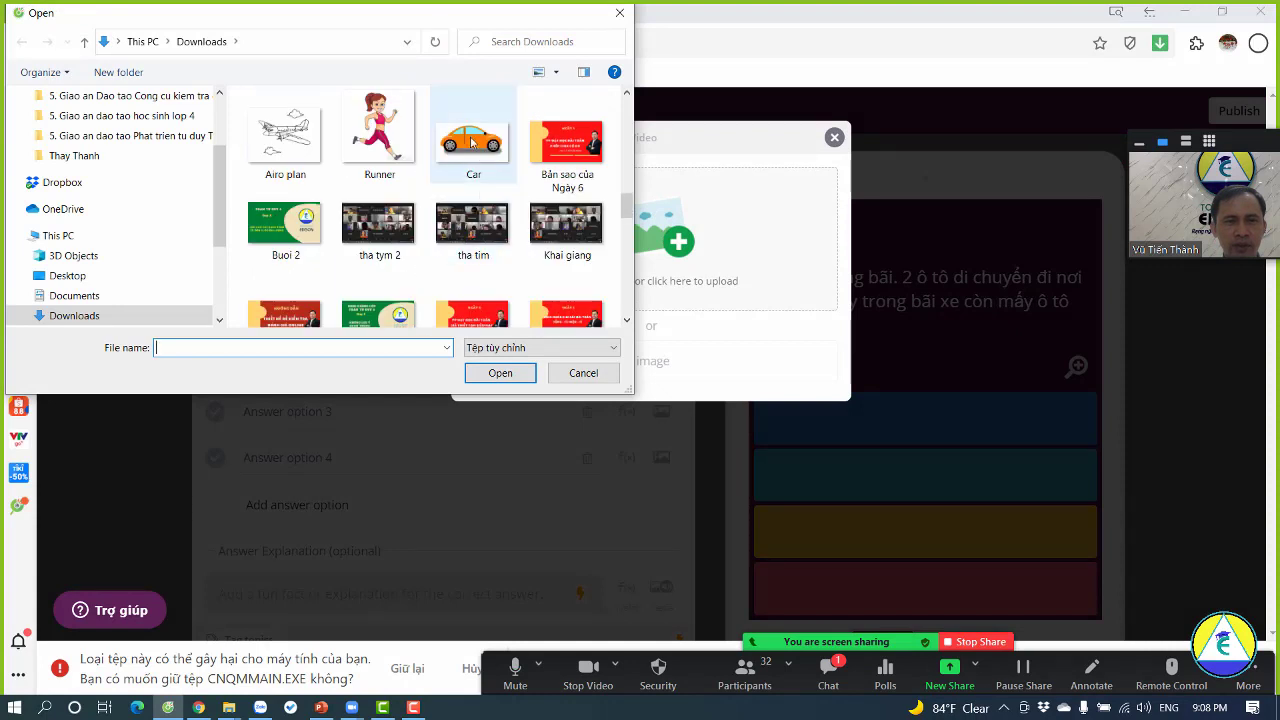
left_click(470, 145)
left_click(499, 373)
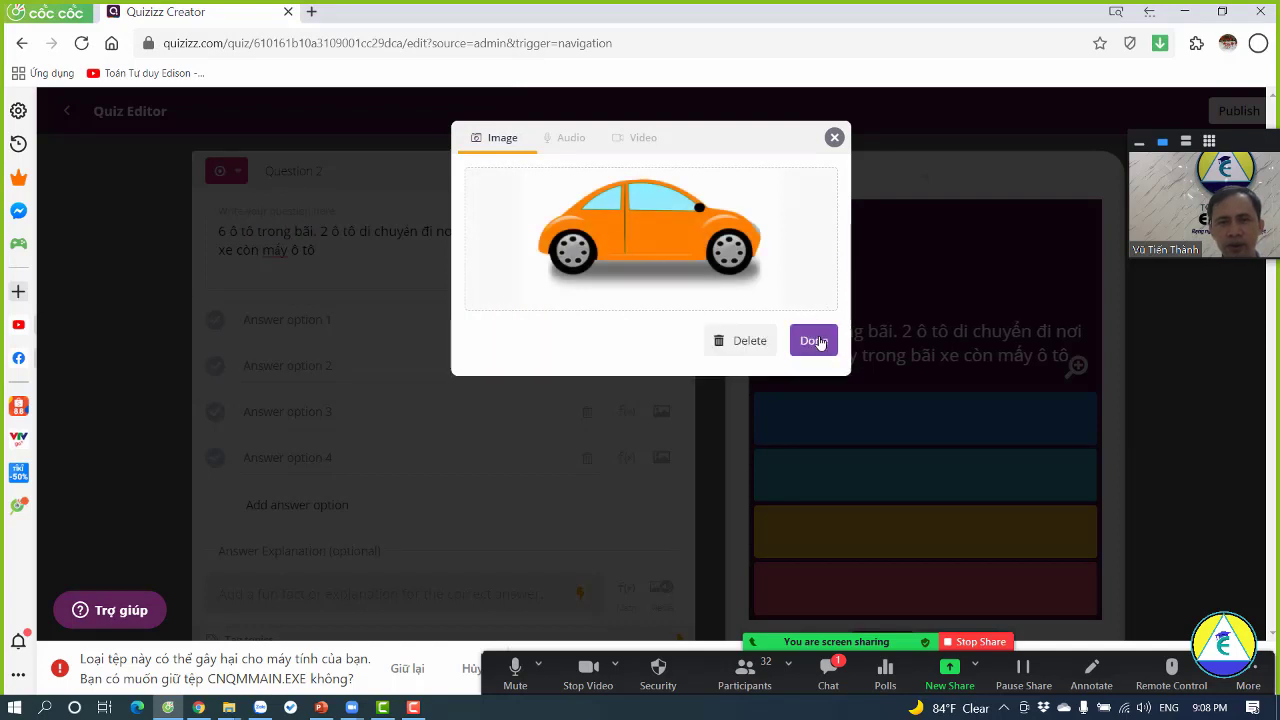
left_click(820, 341)
scroll(528, 408, "down", 1)
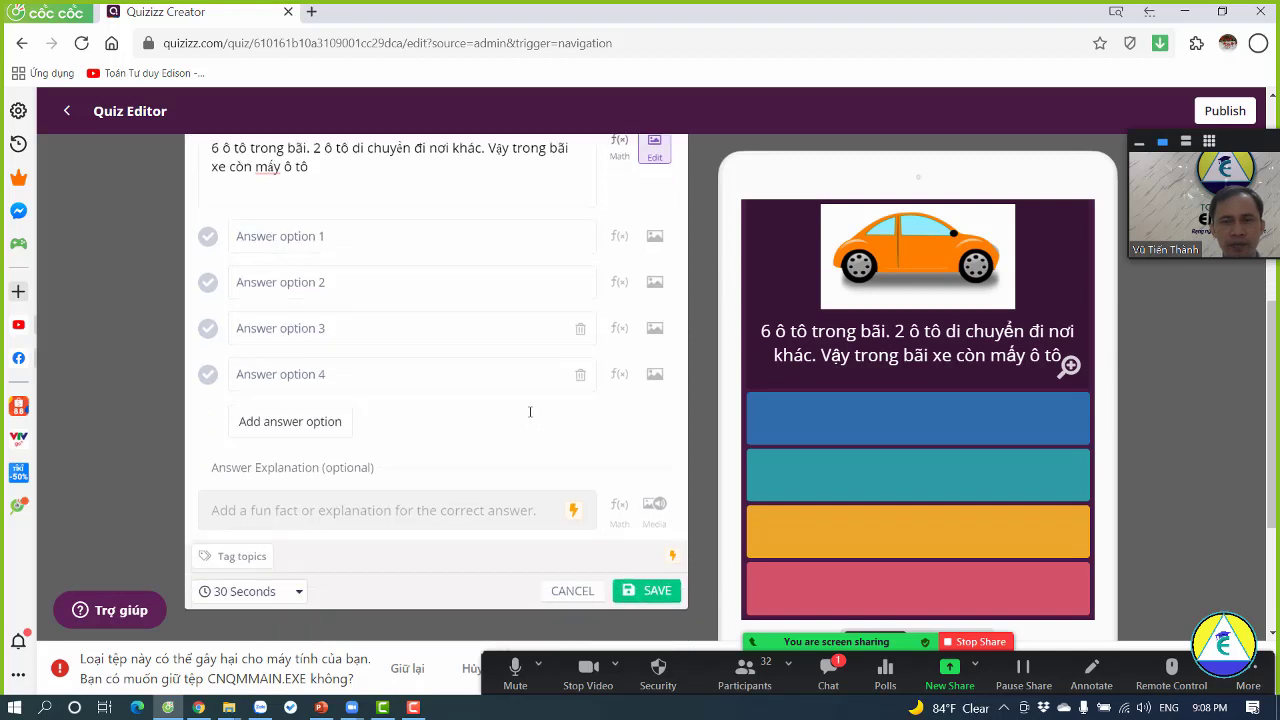
- Enter the answer numbers 6, 5, 4 and 3 for Question 2
scroll(525, 405, "up", 1)
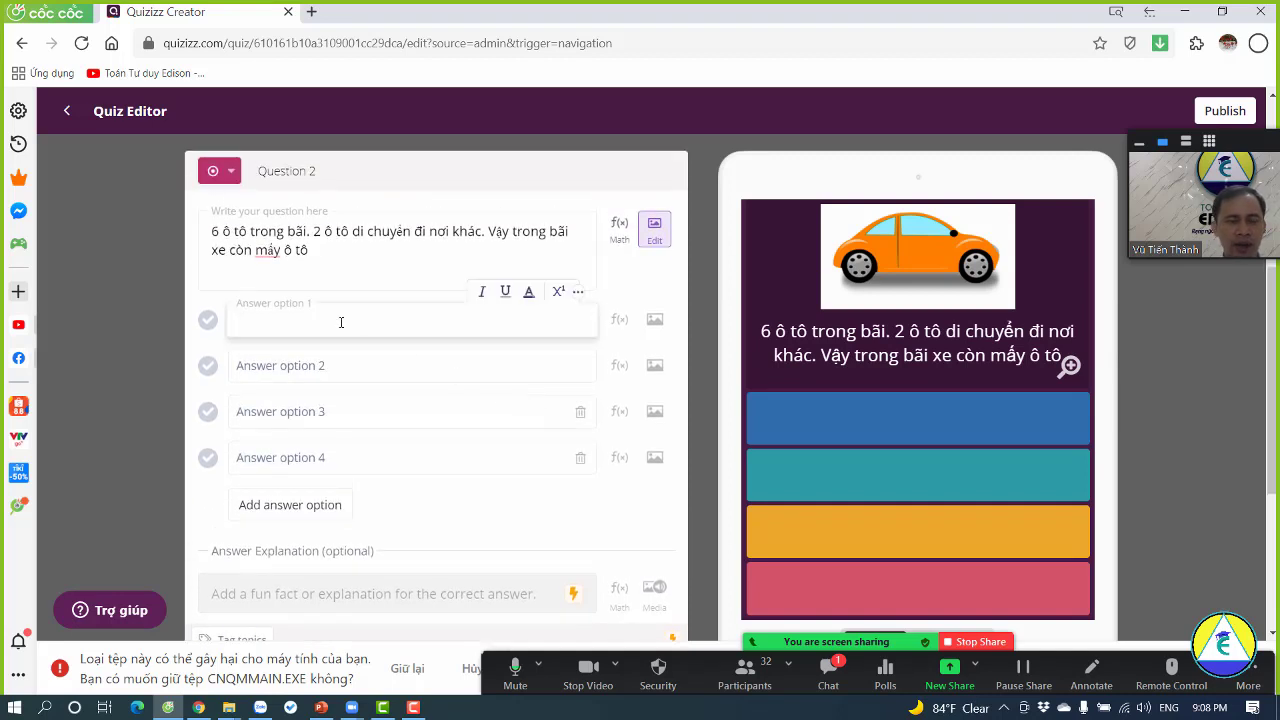
type("6")
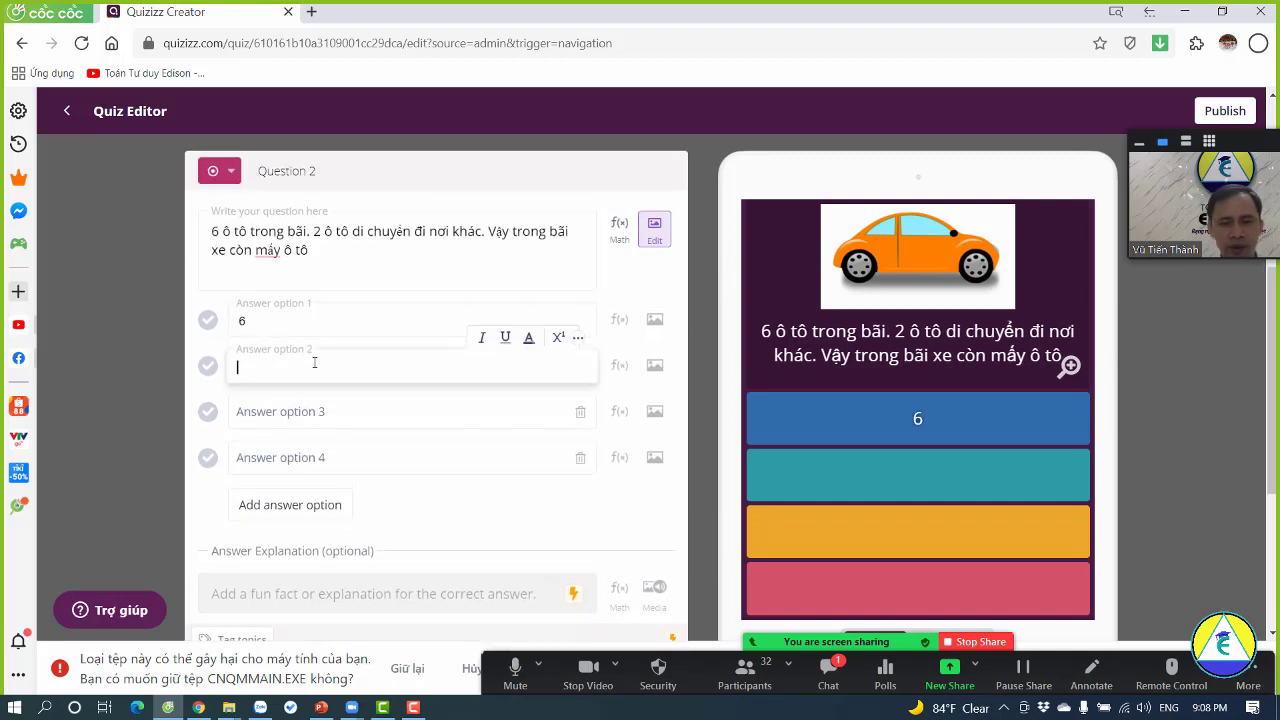
type("5")
left_click(308, 408)
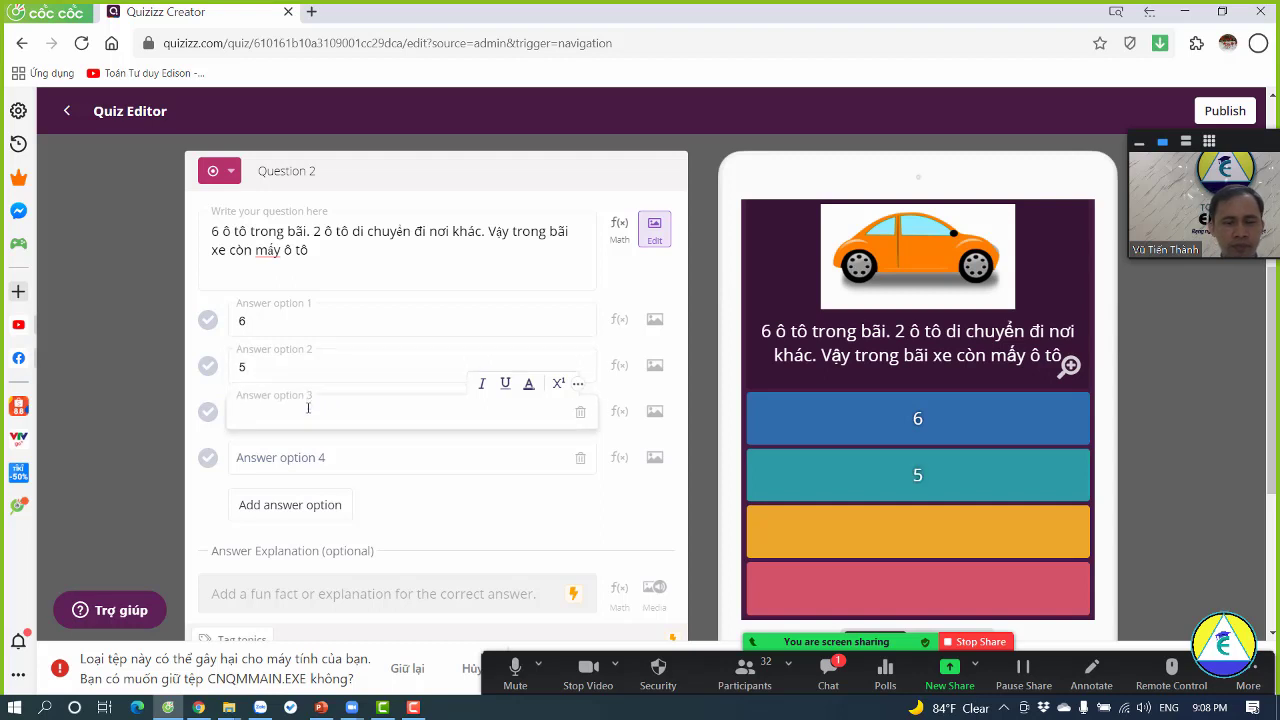
type("4")
type("3")
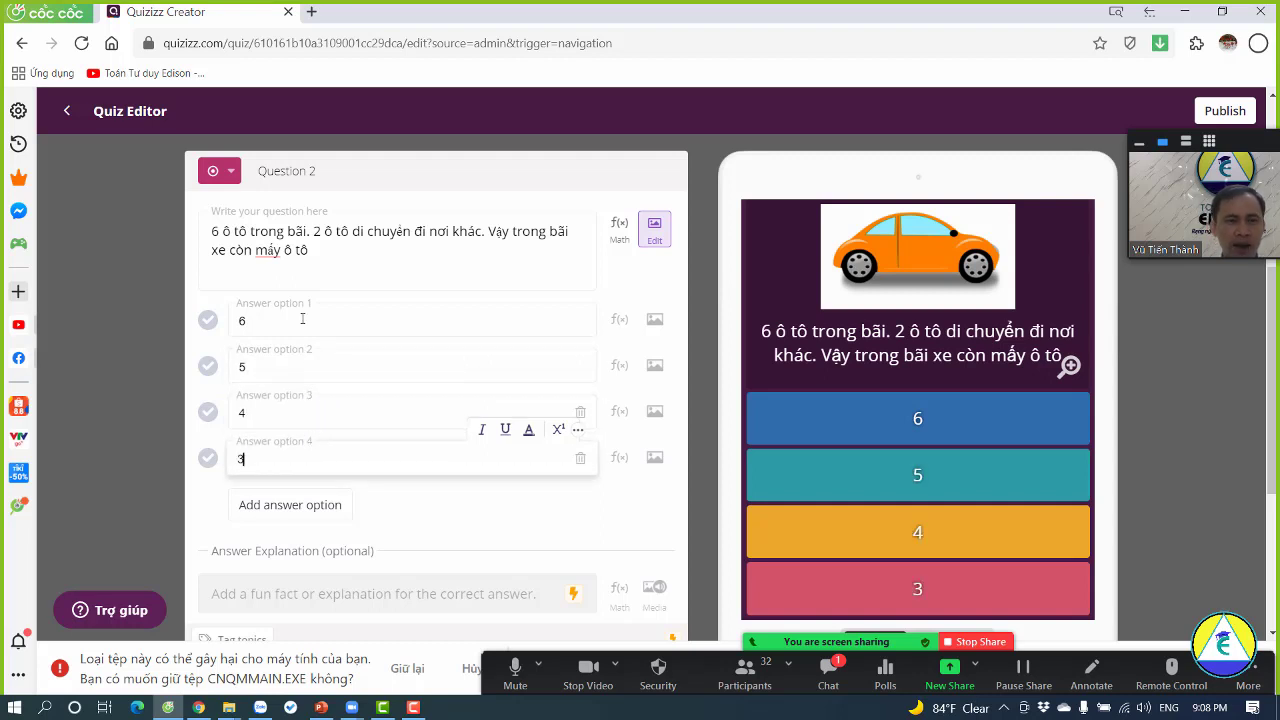
- Add the 'ô tô' unit to each answer and mark '4 ô tô' as correct
left_click(302, 318)
type("tô")
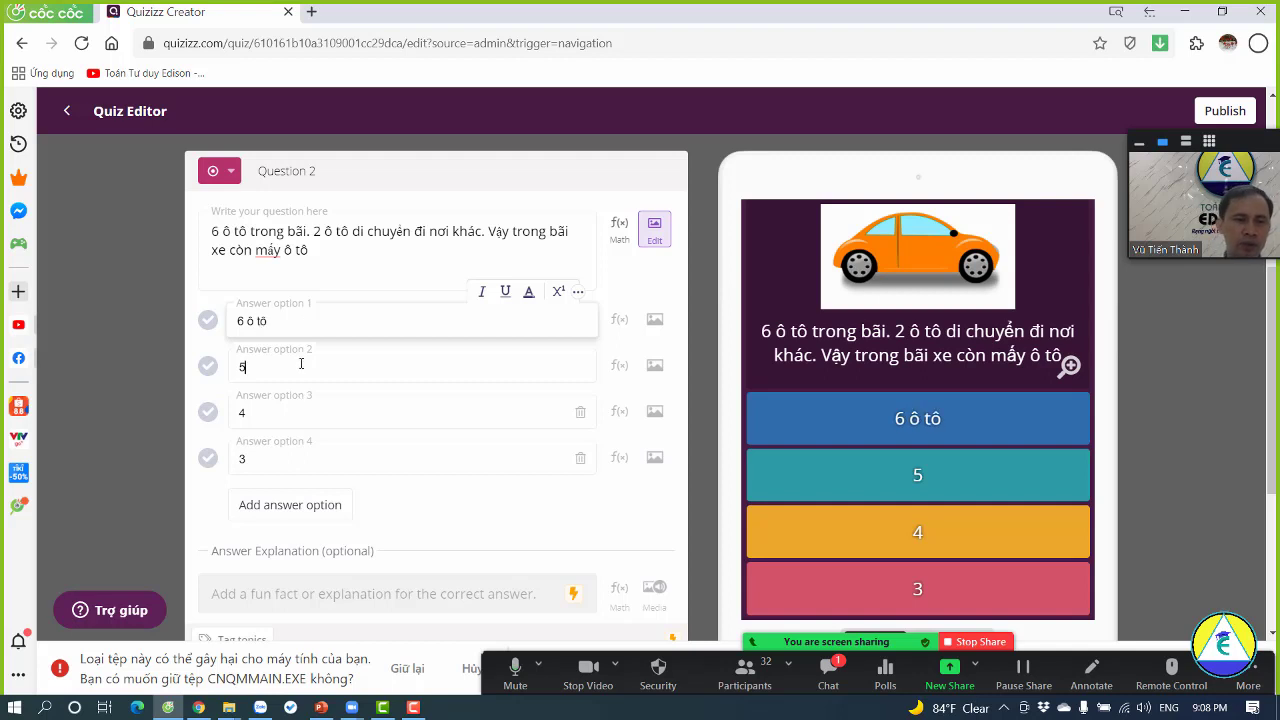
left_click(301, 365)
type("ô to")
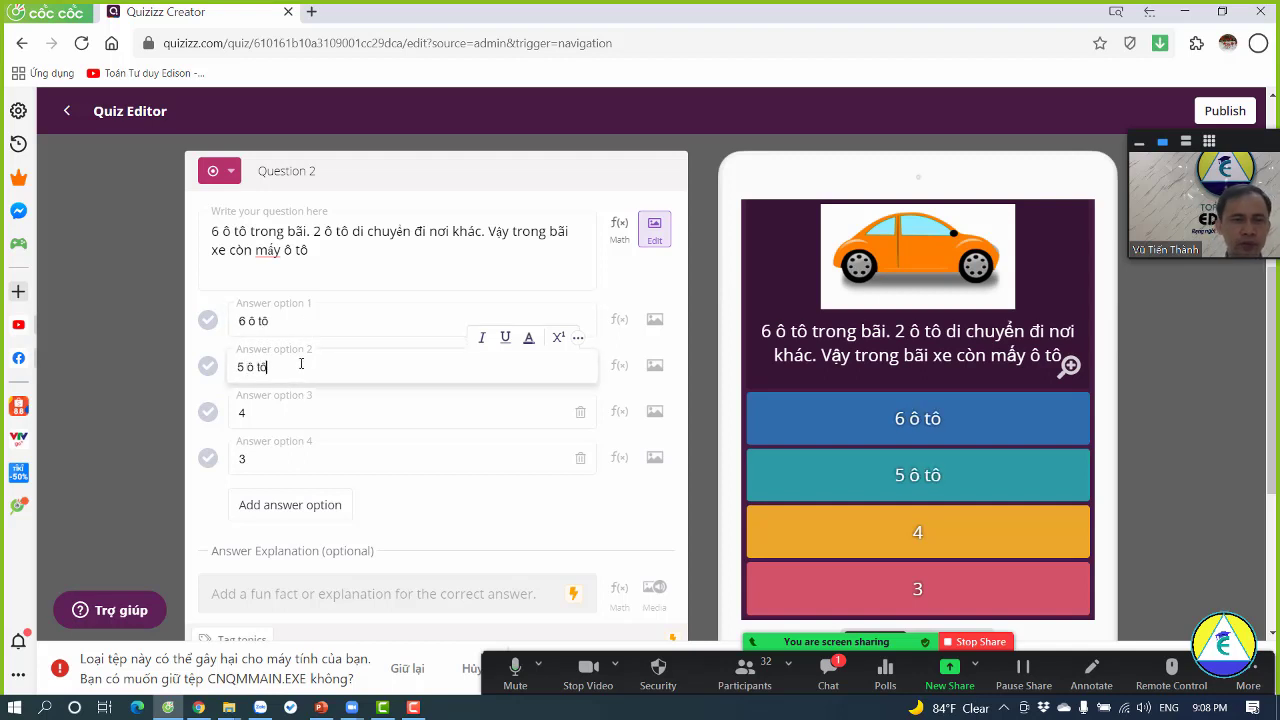
left_click(301, 413)
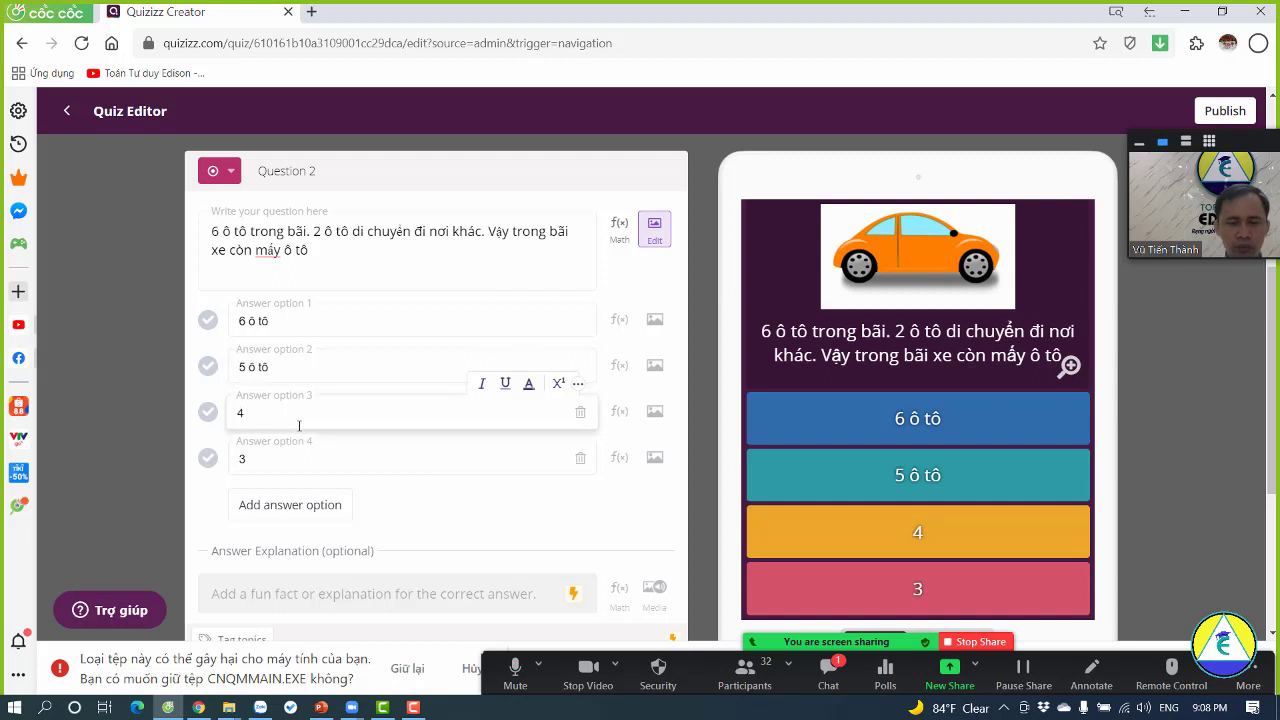
type("ô tô")
left_click(279, 472)
type("3")
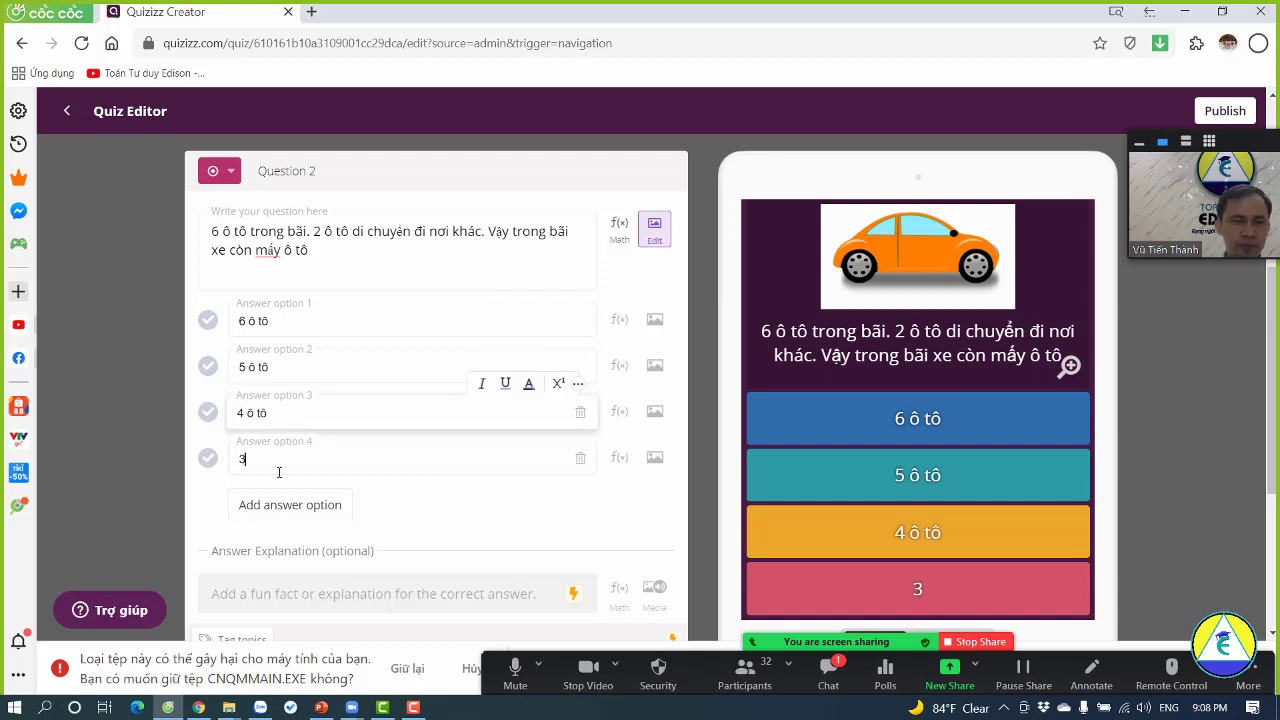
type(" ô to")
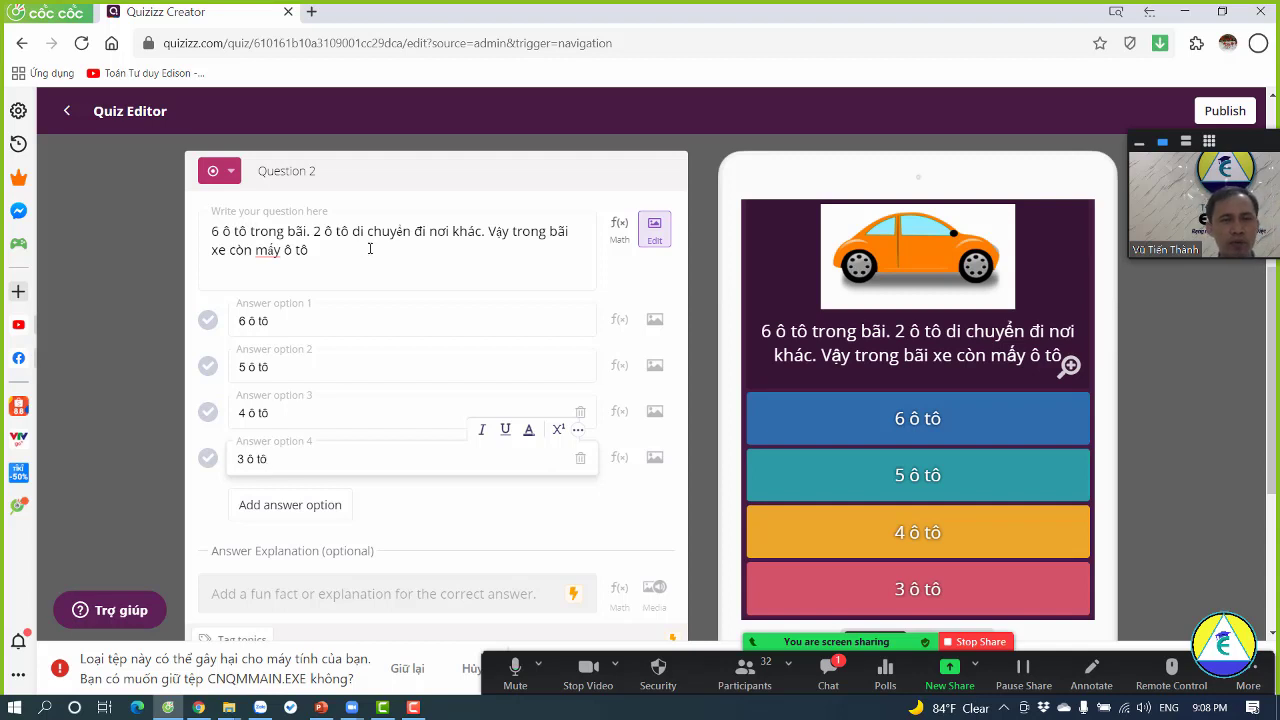
left_click(208, 412)
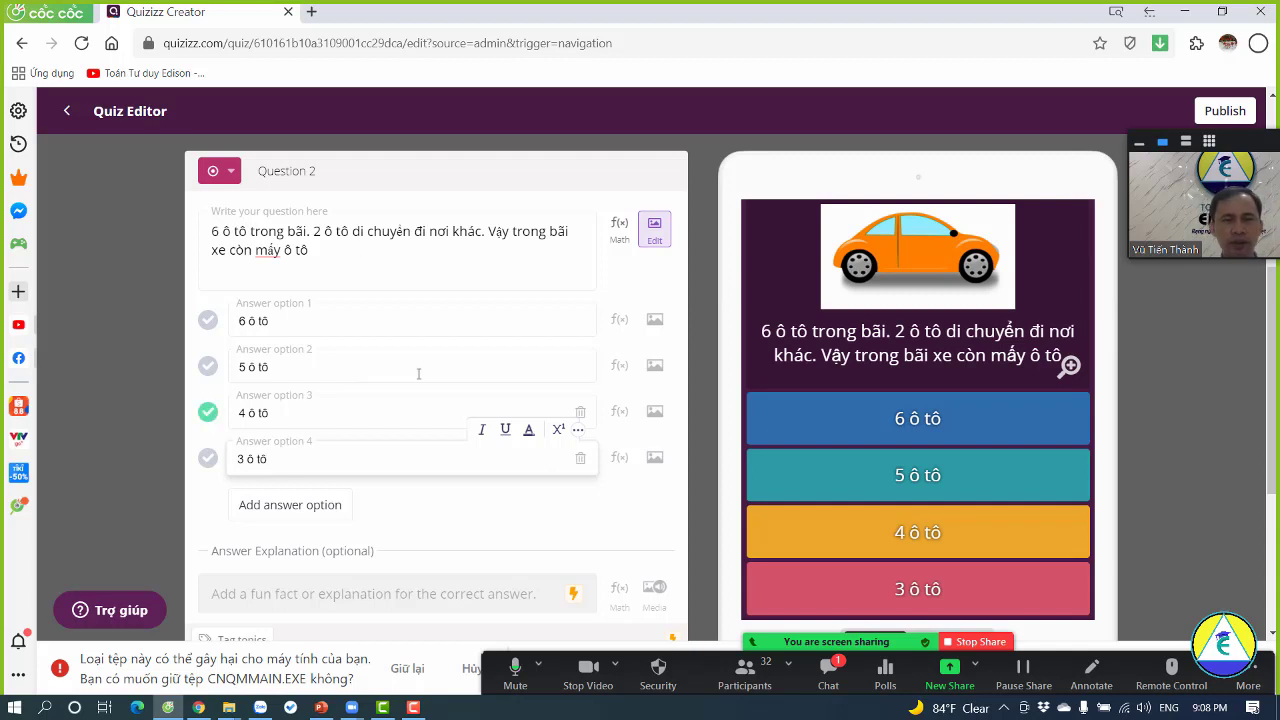
scroll(419, 374, "down", 2)
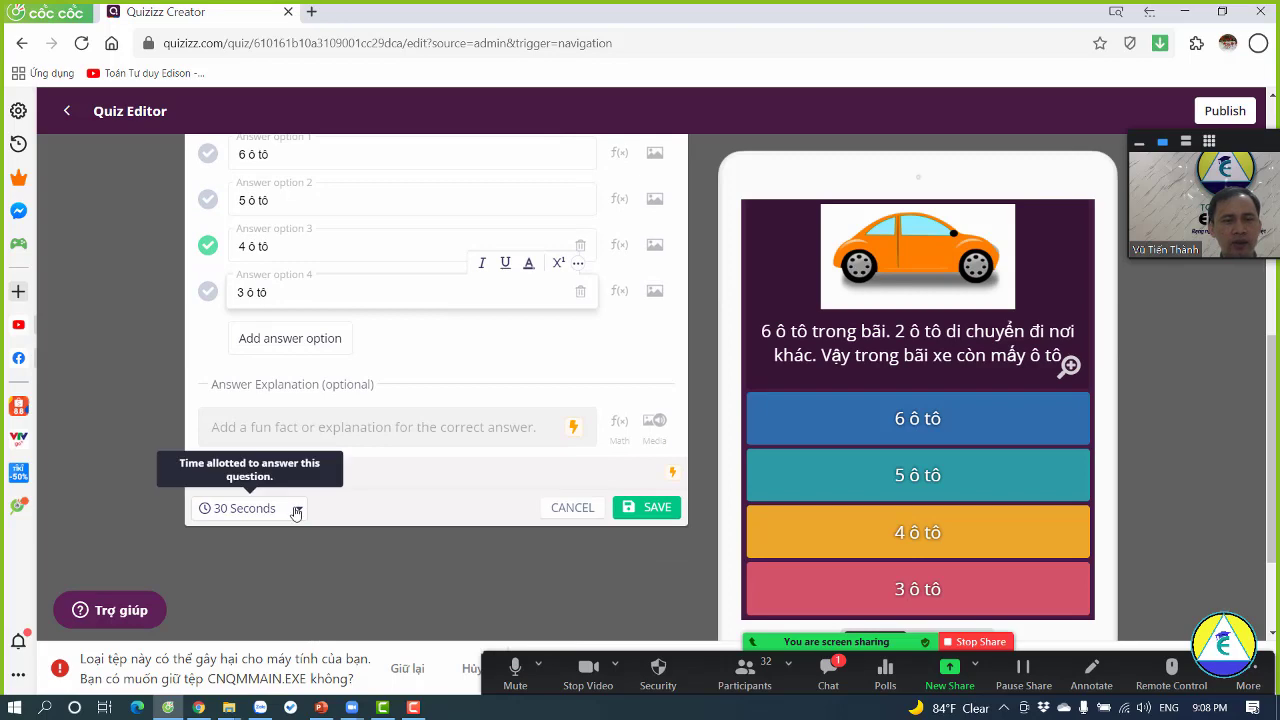
- Keep the 30-second limit and save Question 2, declining the Upgrade to Super offer
left_click(296, 512)
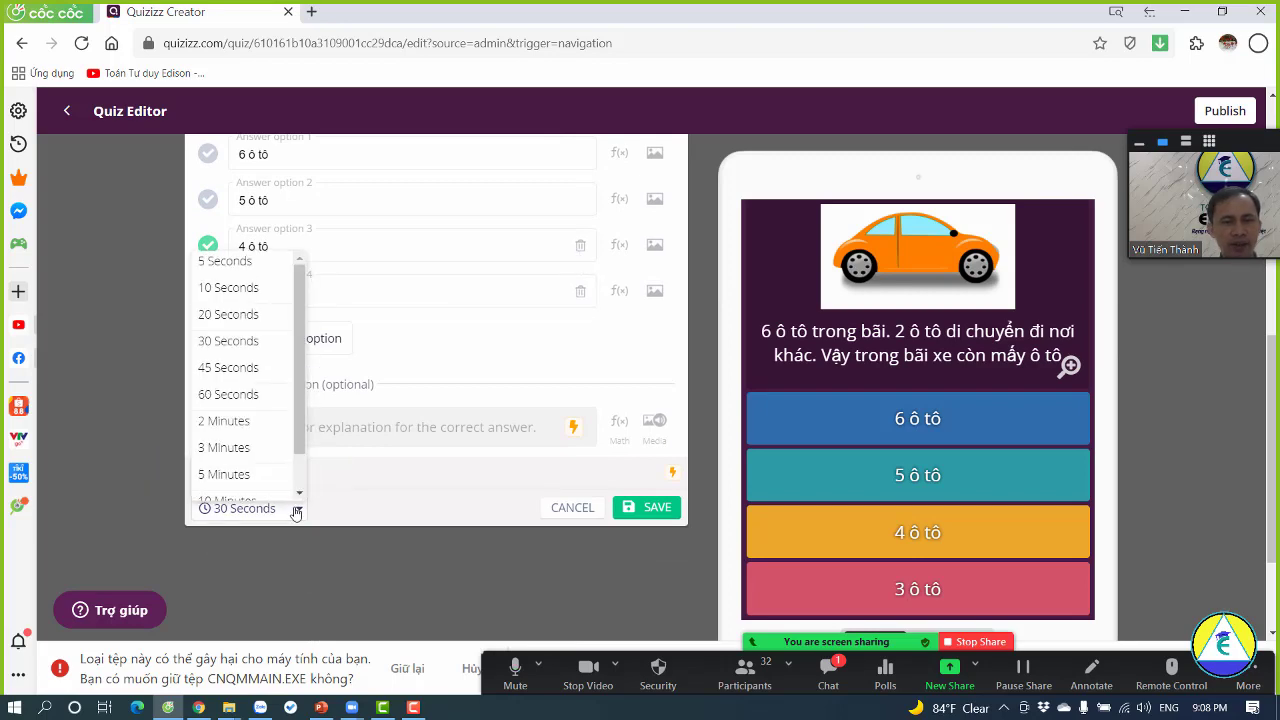
left_click(395, 490)
left_click(640, 507)
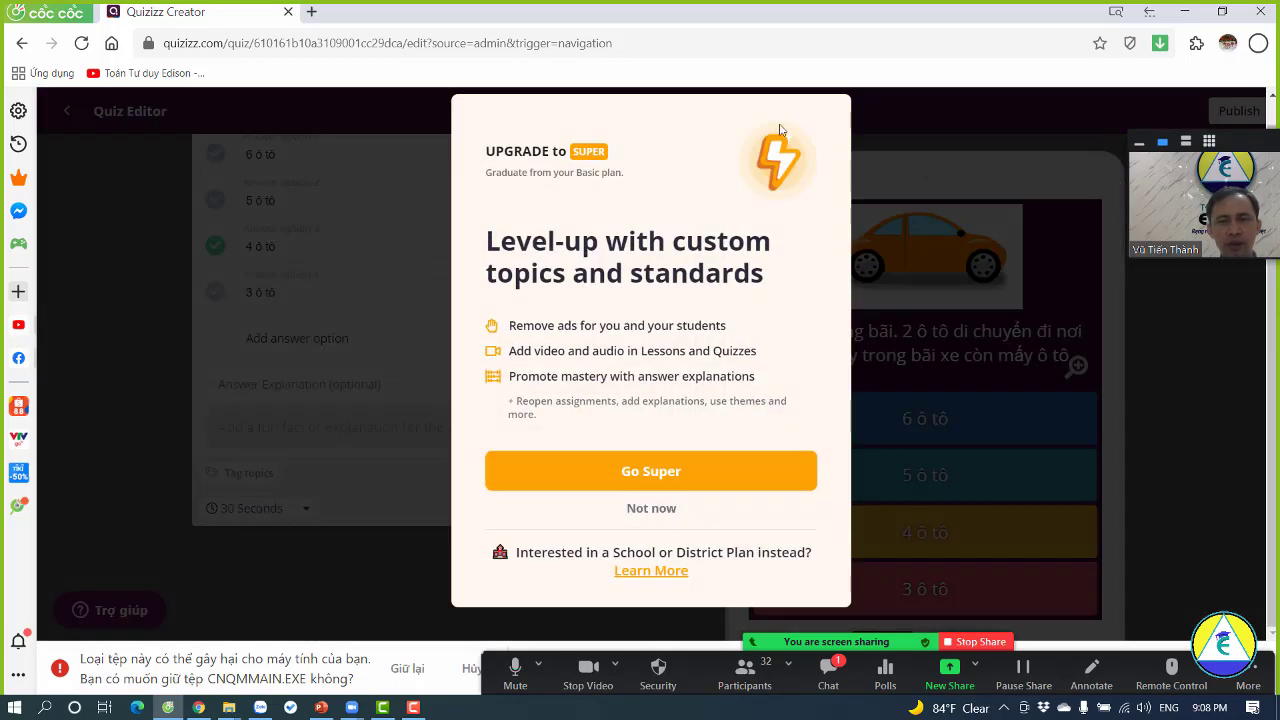
left_click(676, 510)
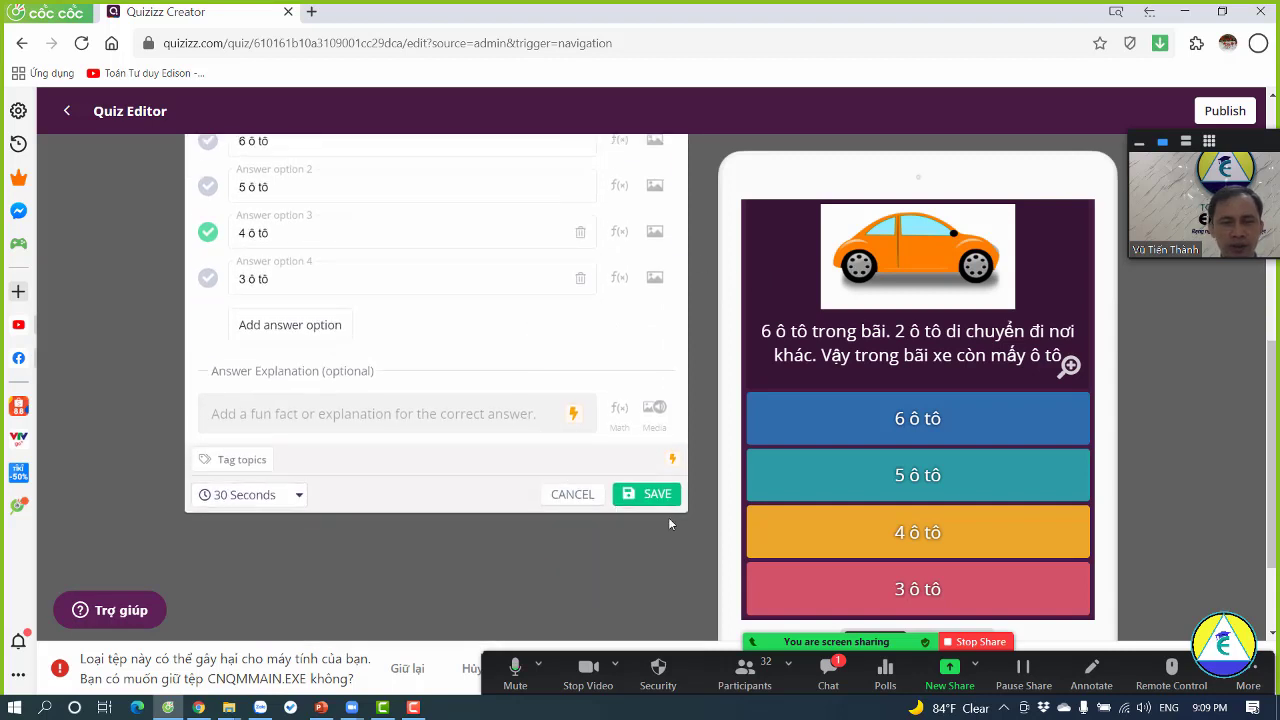
left_click(655, 497)
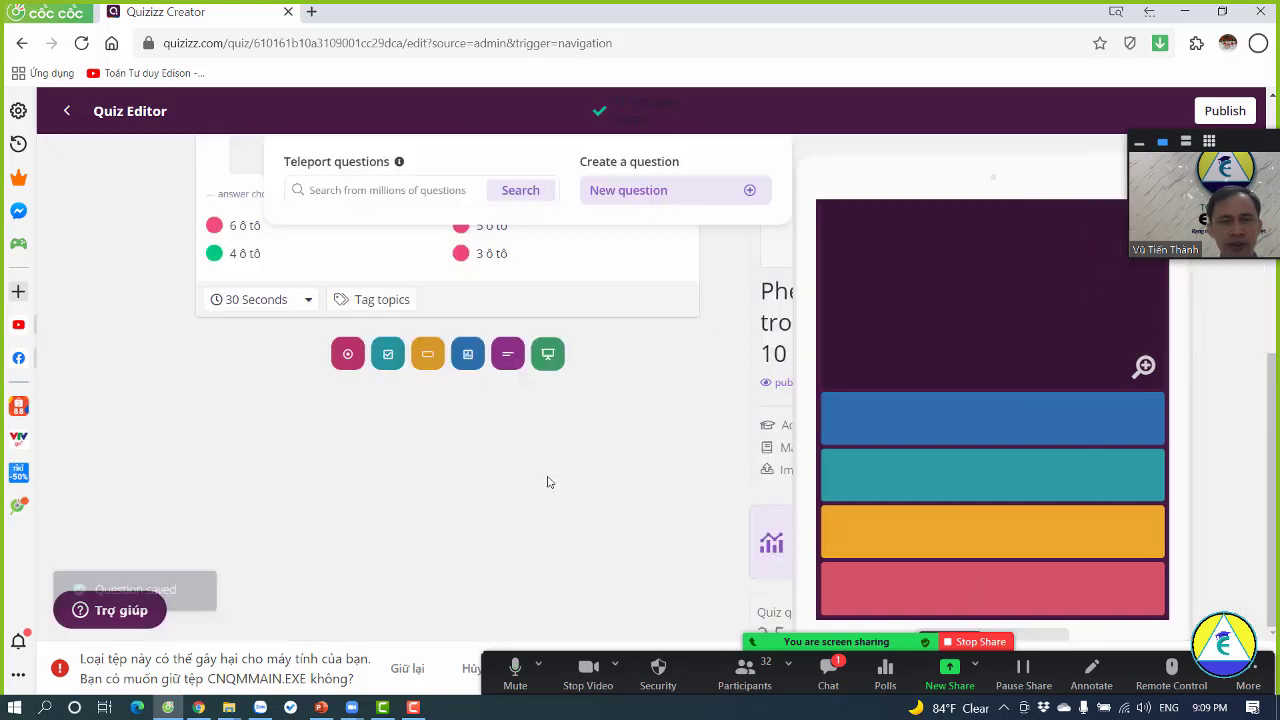
scroll(547, 482, "up", 4)
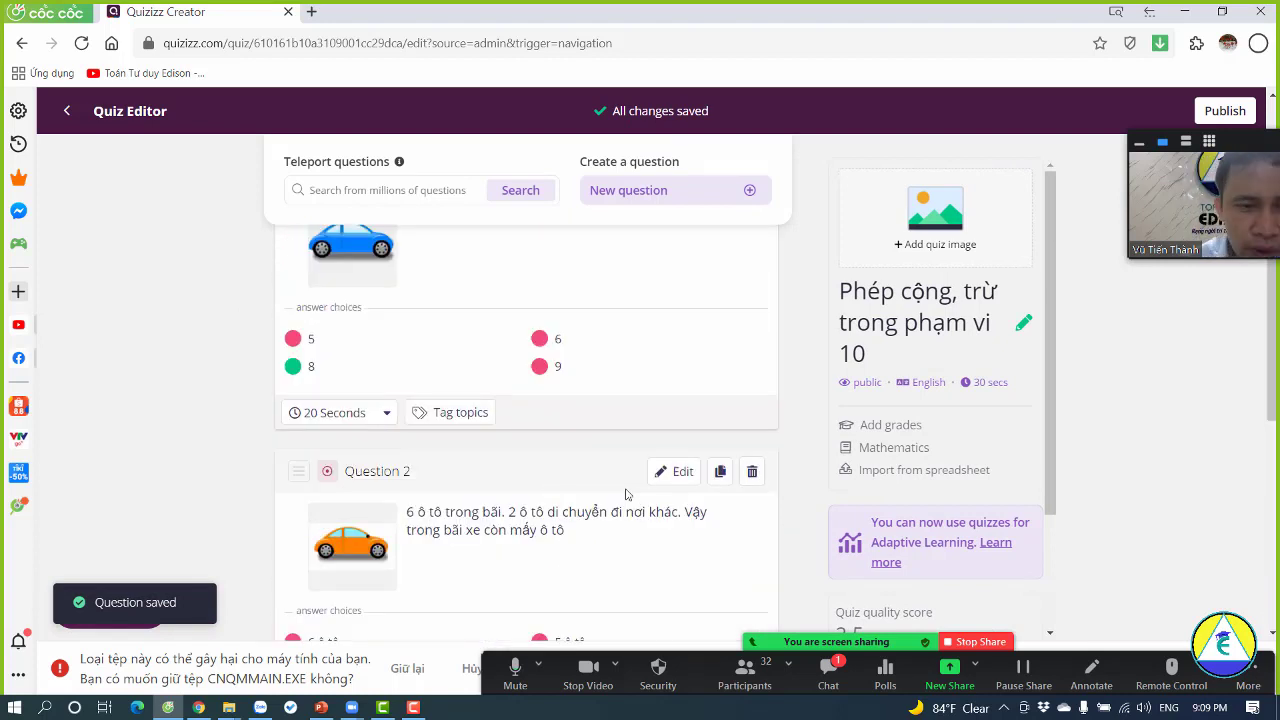
- Open Zoom's meeting chat, move it higher on screen, and jump to the newest reply, 56
left_click(836, 670)
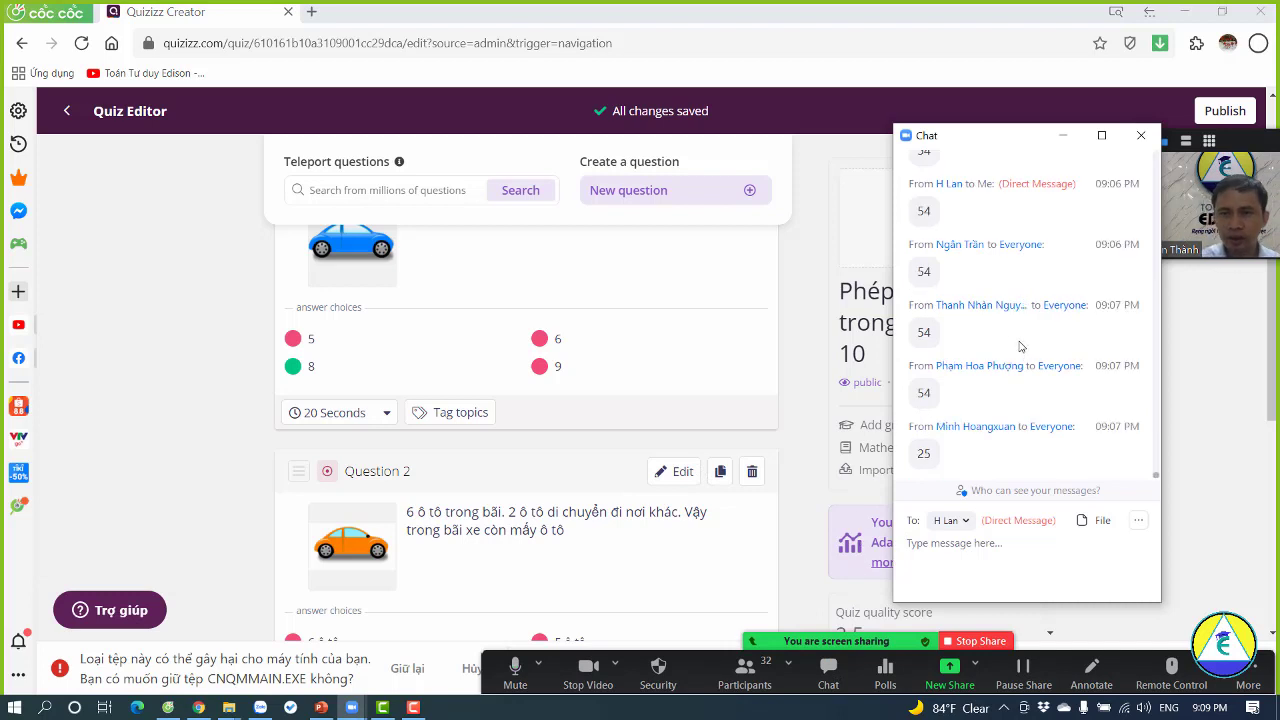
scroll(1017, 329, "up", 2)
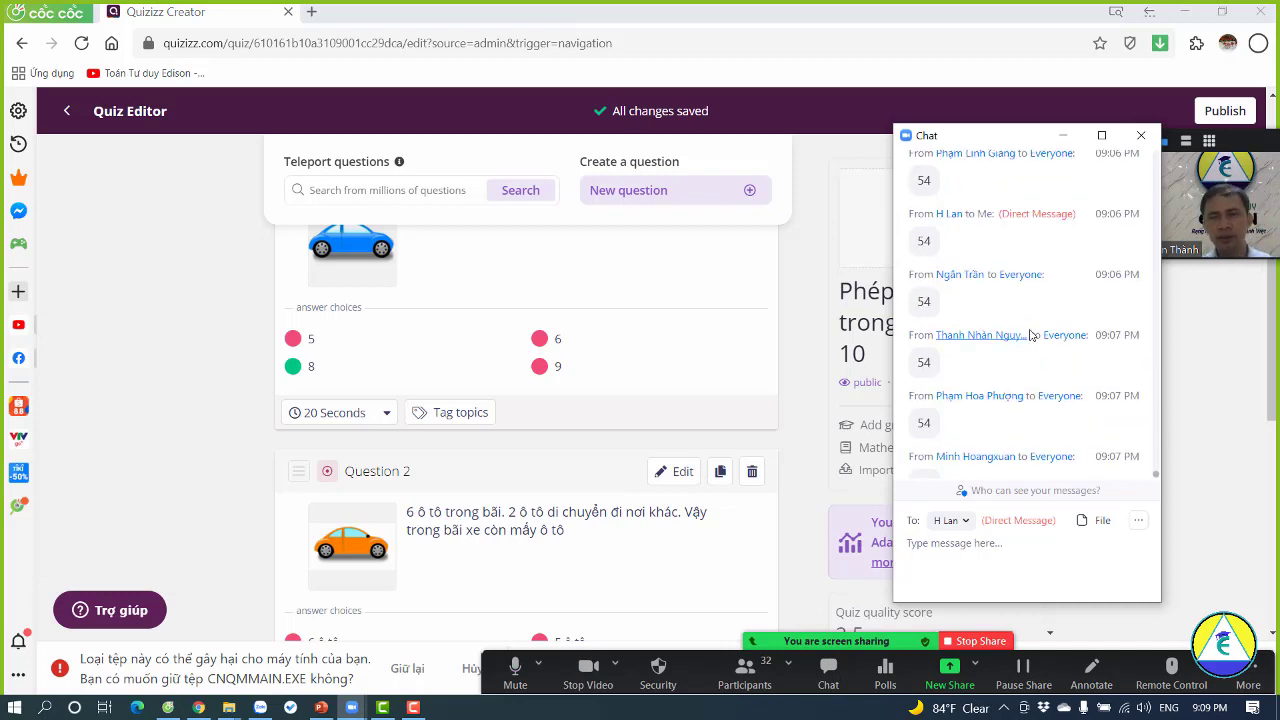
left_click_drag(1023, 139, 1049, 43)
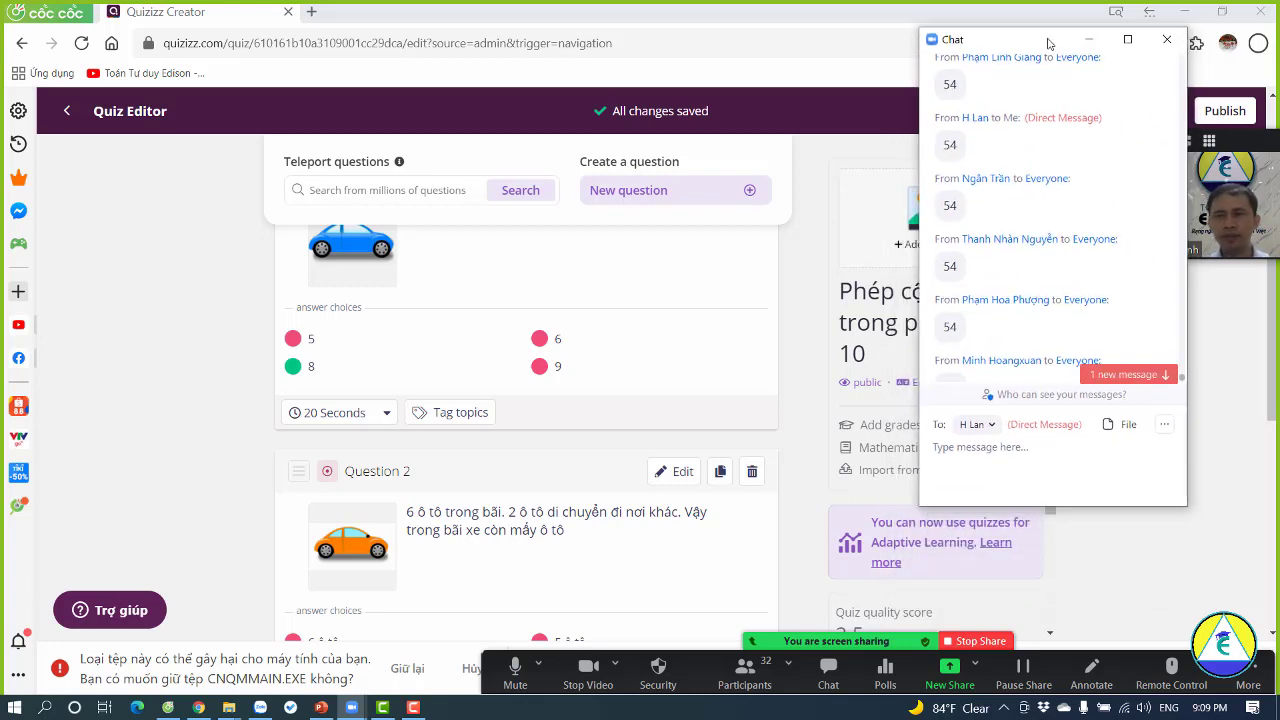
left_click(1128, 375)
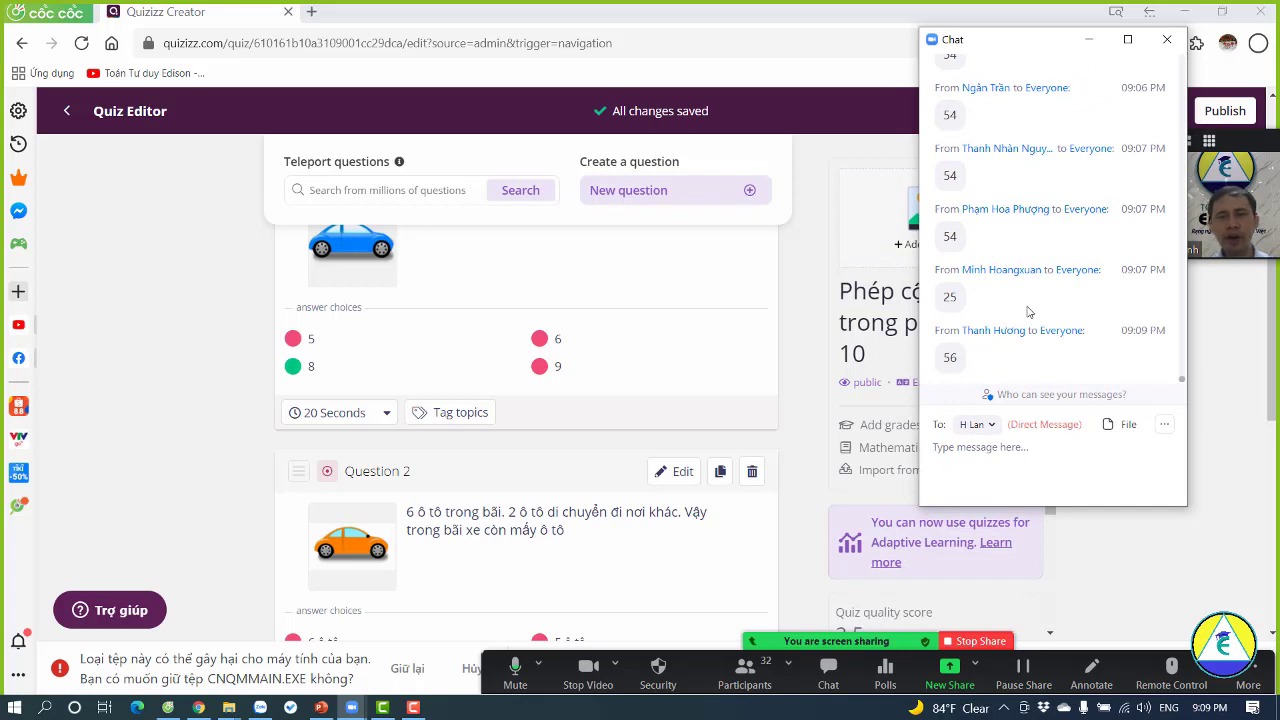
scroll(585, 440, "down", 1)
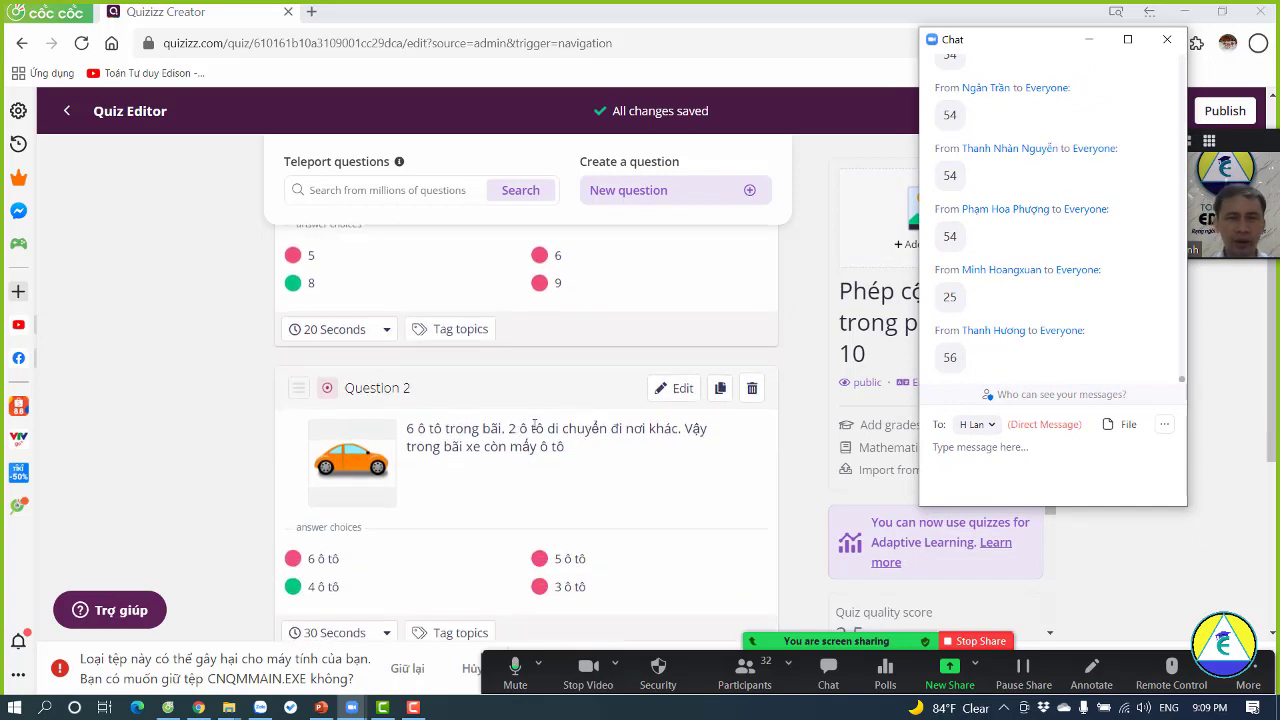
scroll(535, 428, "down", 2)
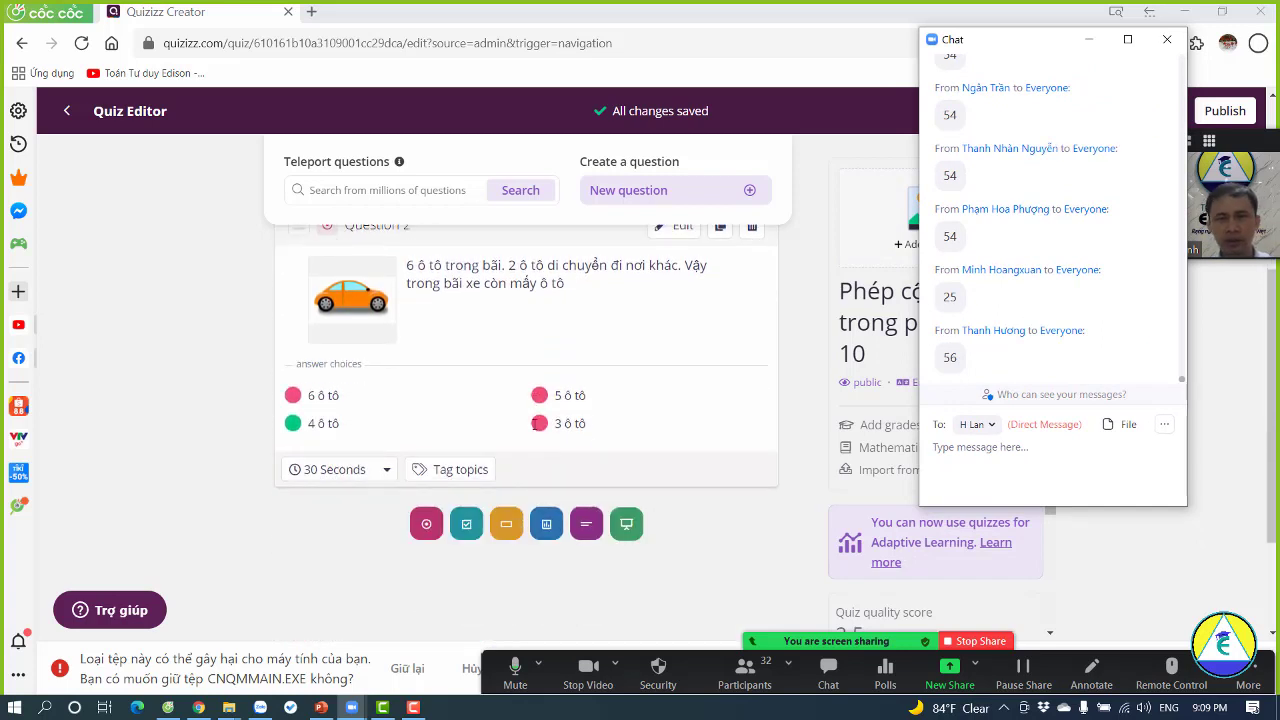
- Add multiple-choice Question 3 '9 - 4 =' with answers 5, 6, 7 and 9
left_click(426, 520)
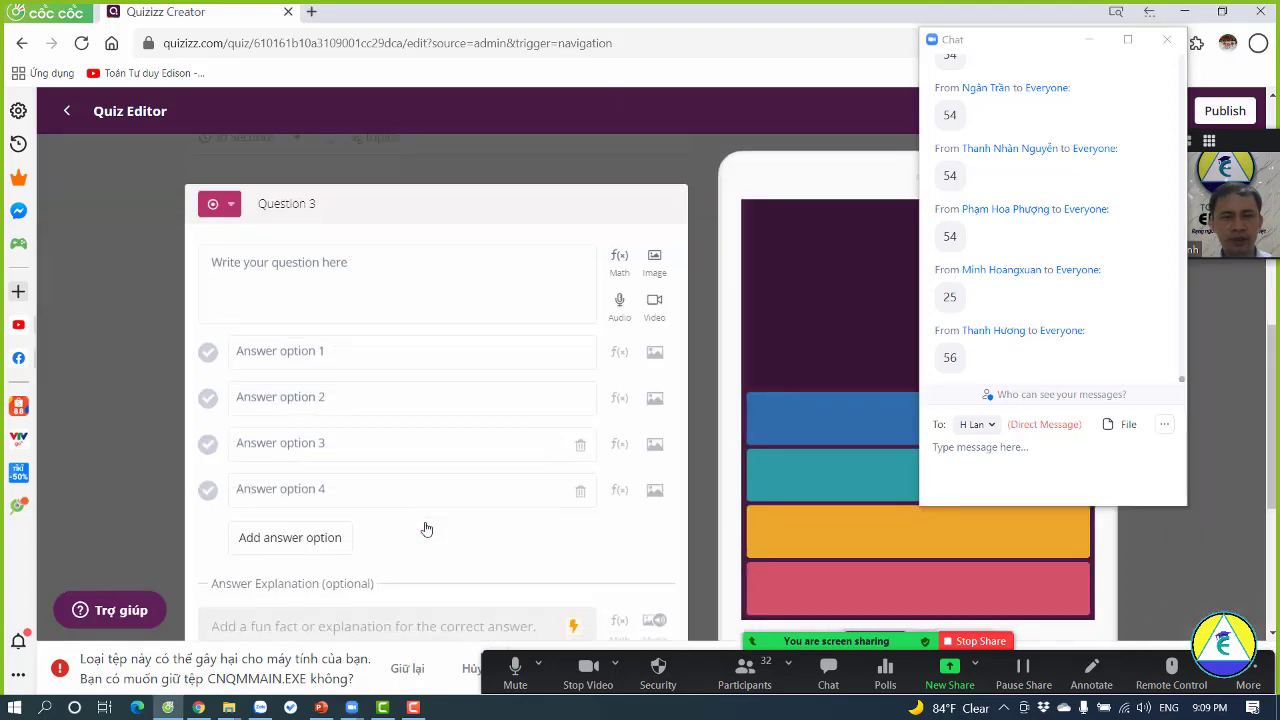
left_click(347, 245)
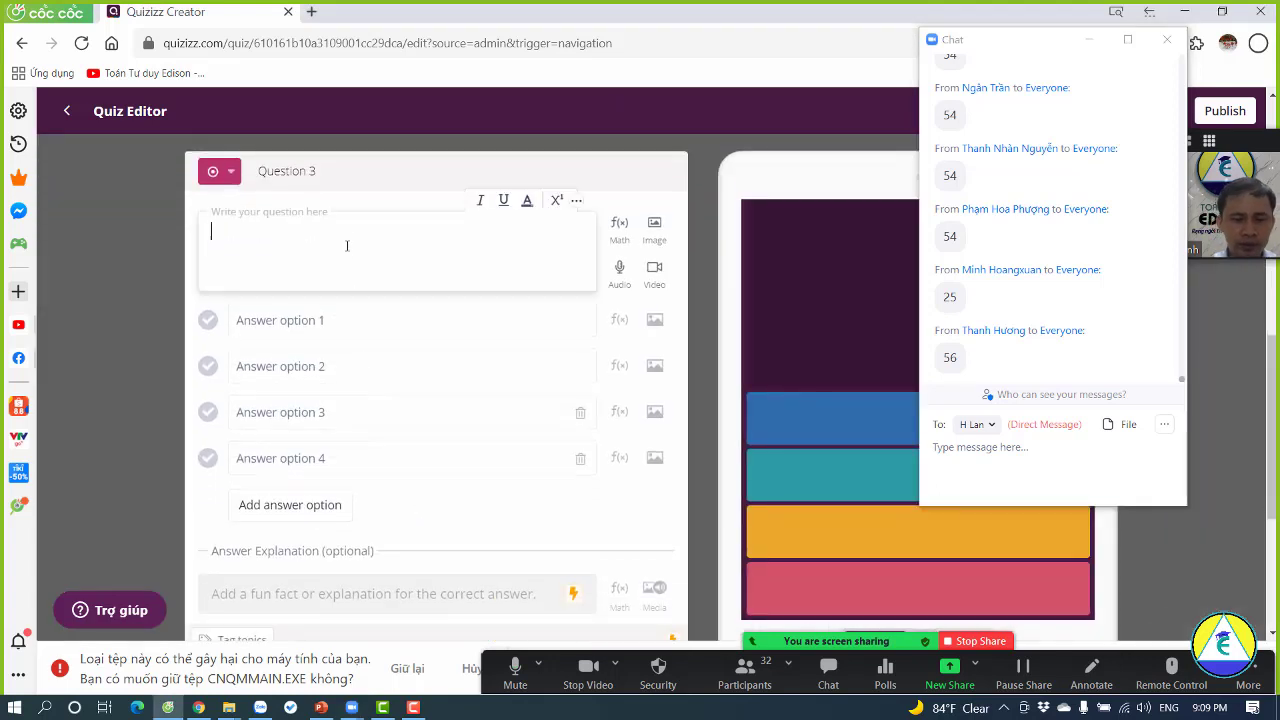
type("9 ")
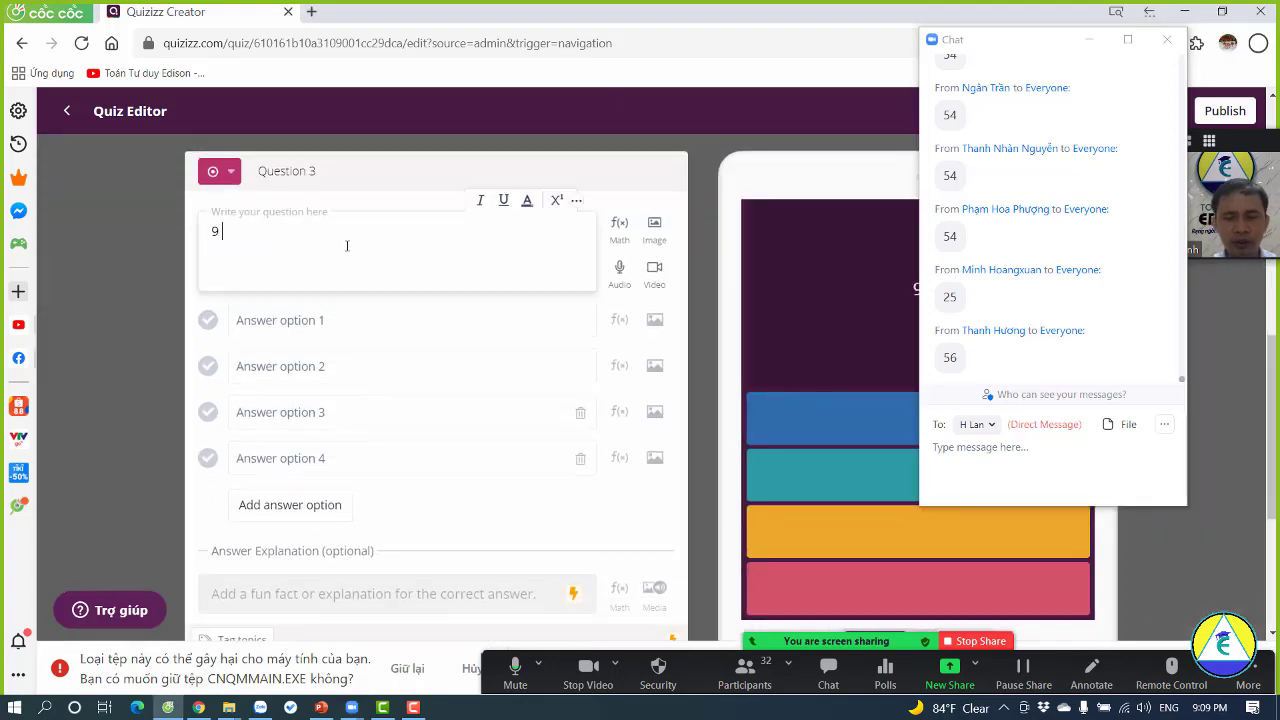
type("- 4 =")
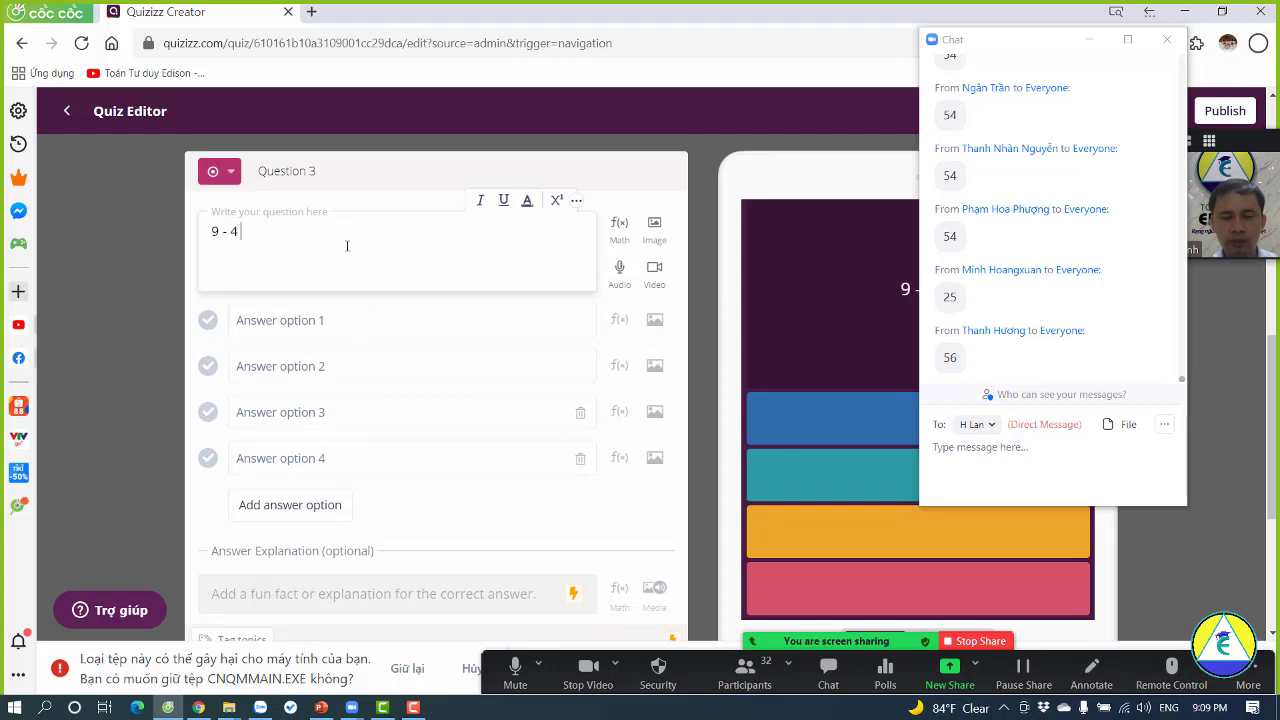
left_click(294, 322)
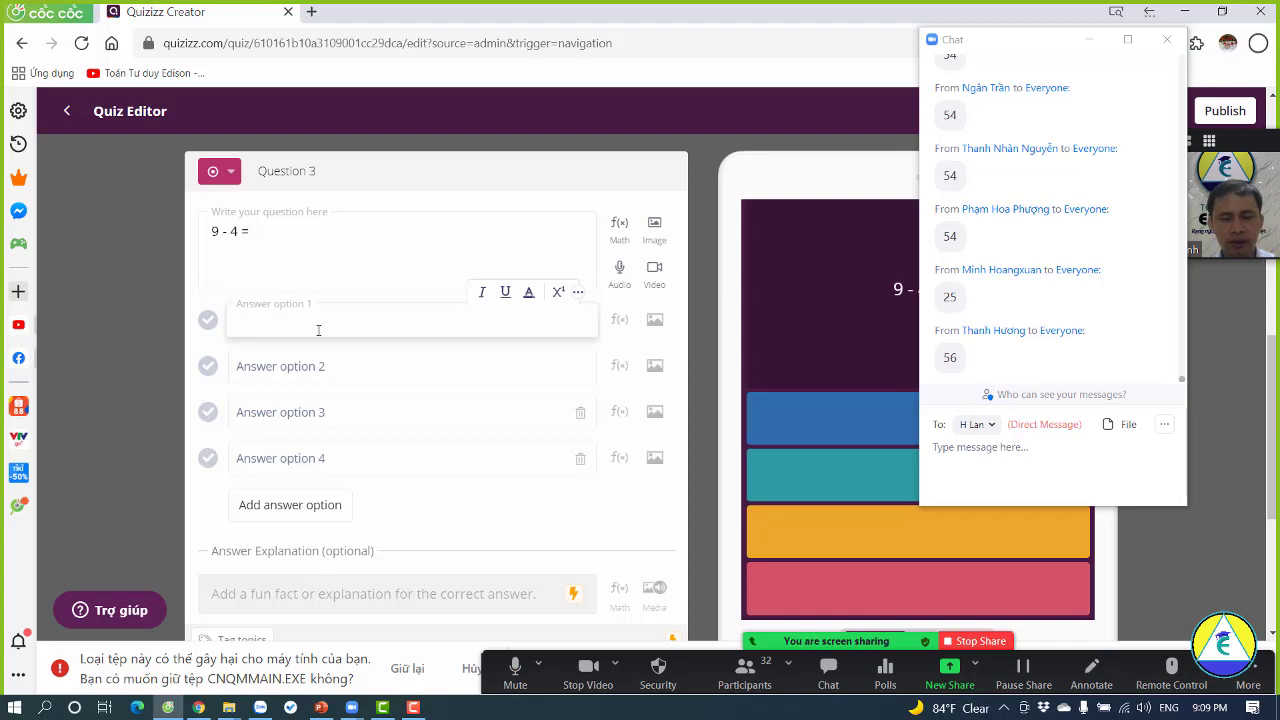
type("5")
left_click(265, 388)
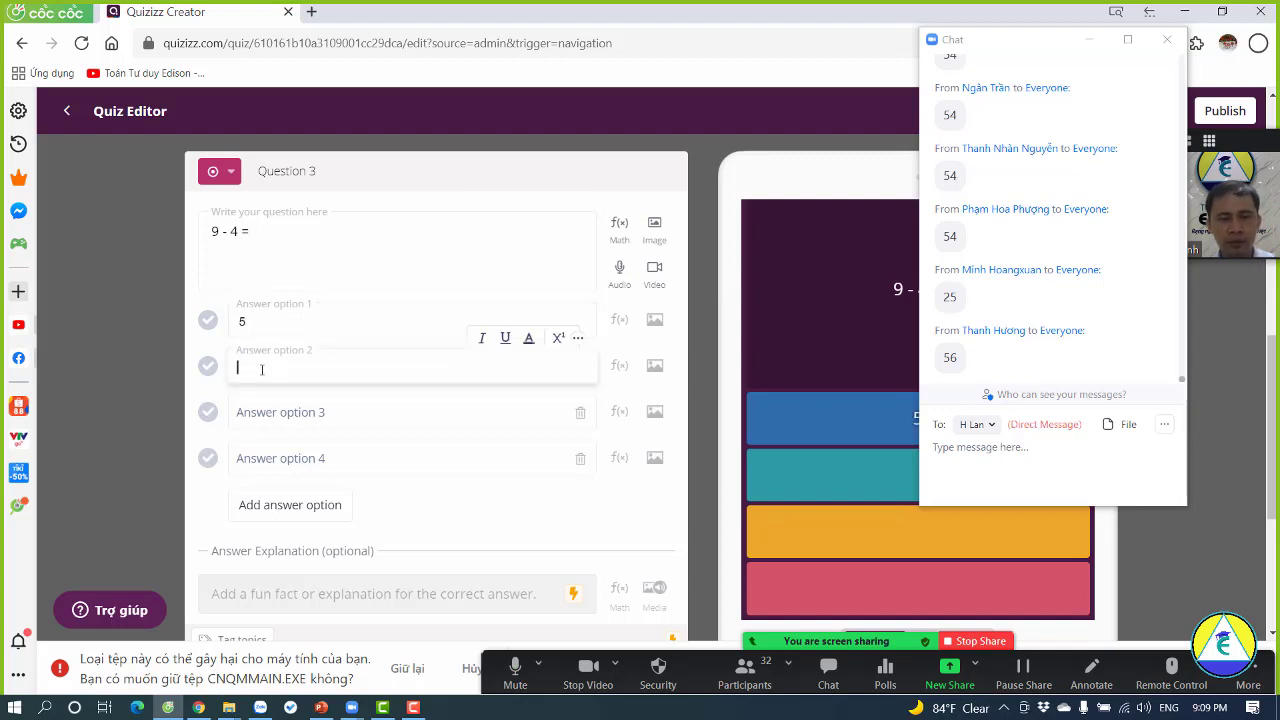
type("6")
left_click(266, 412)
type("7")
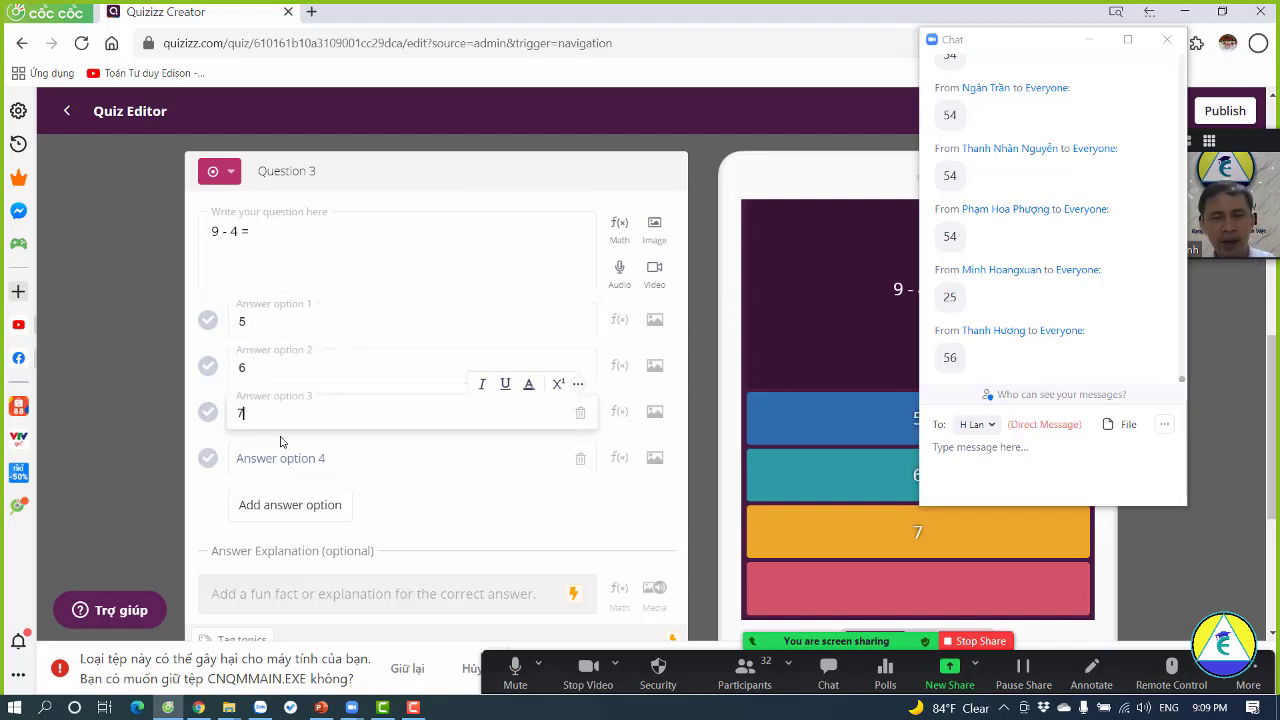
left_click(280, 459)
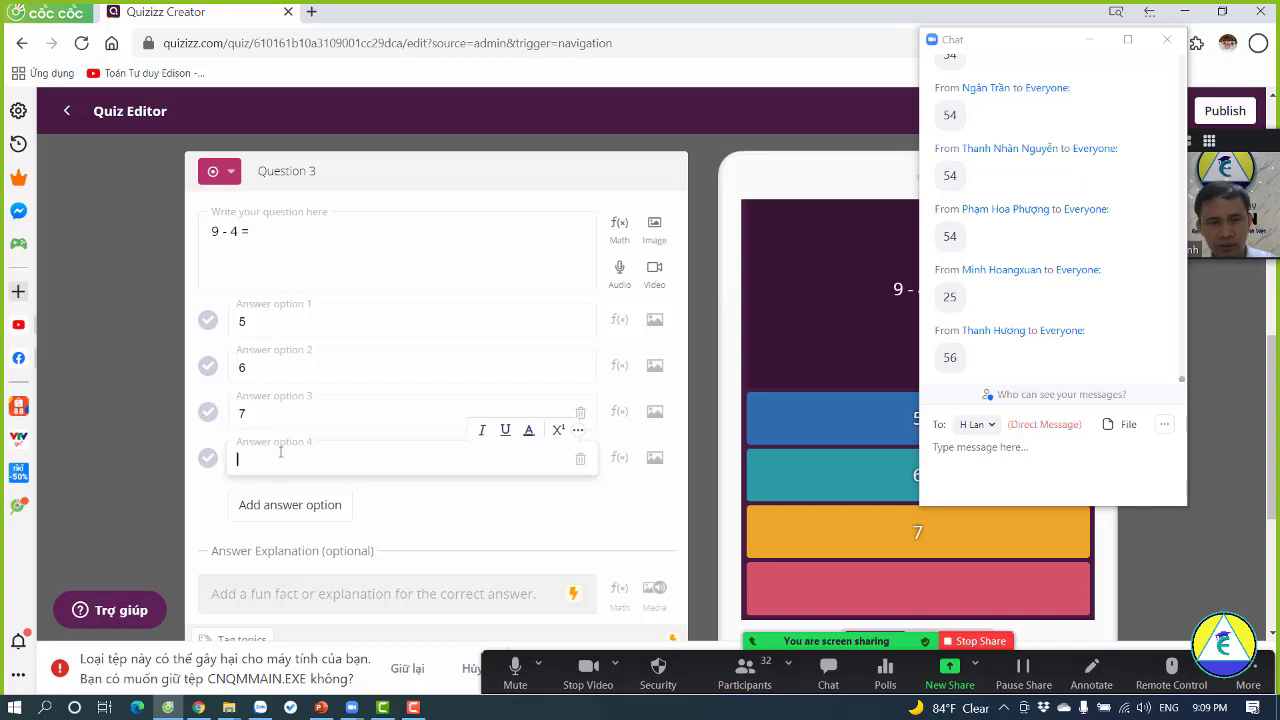
type("9")
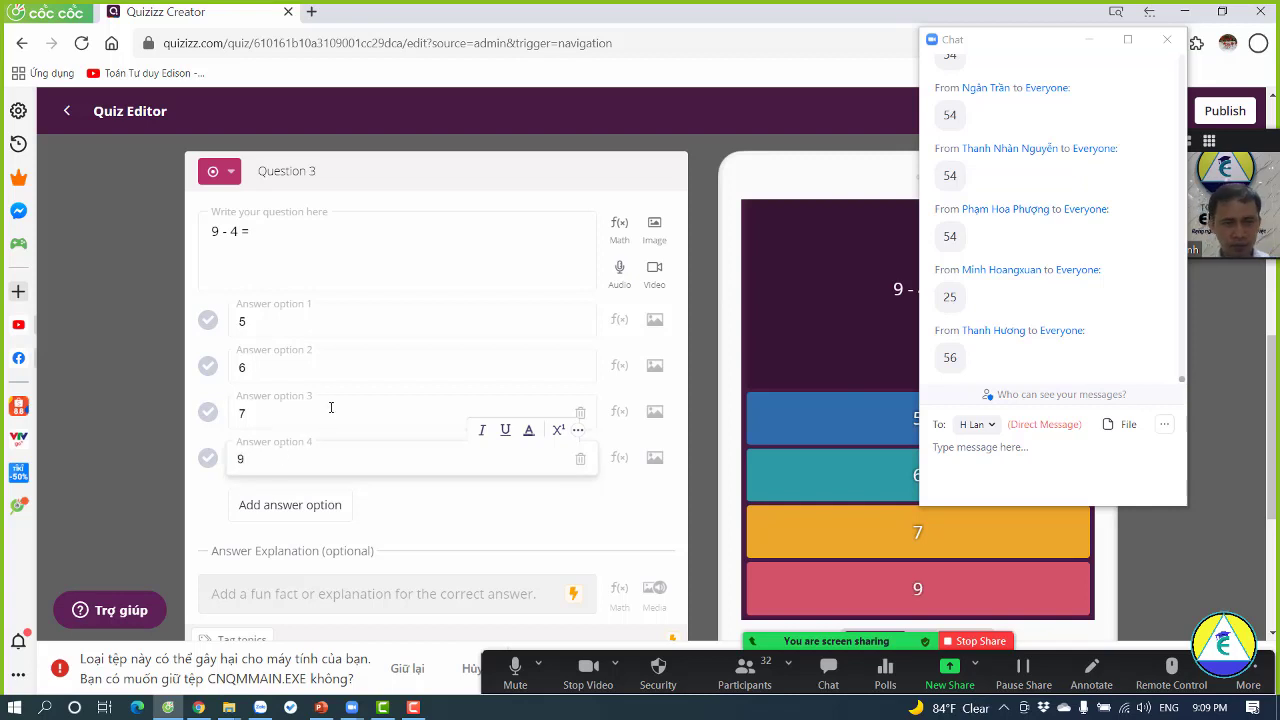
- Mark 5 as correct, set a 20-second time limit, and save Question 3
left_click(206, 324)
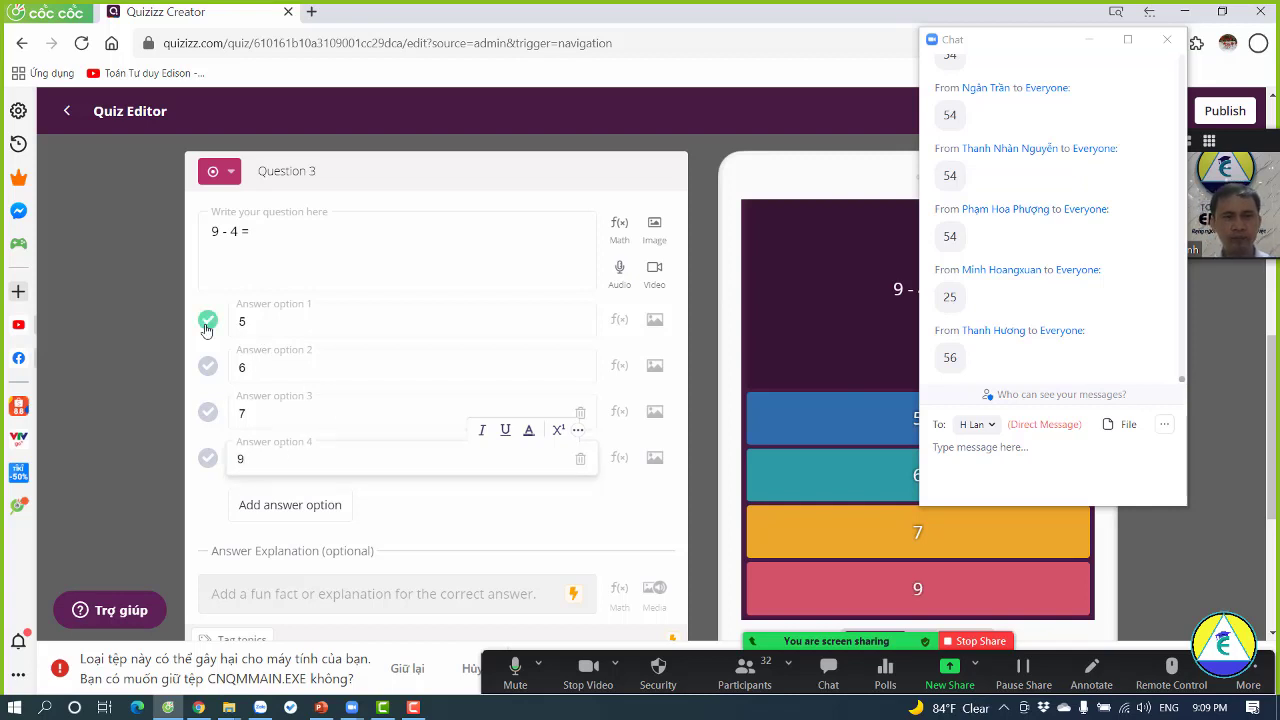
scroll(436, 470, "down", 2)
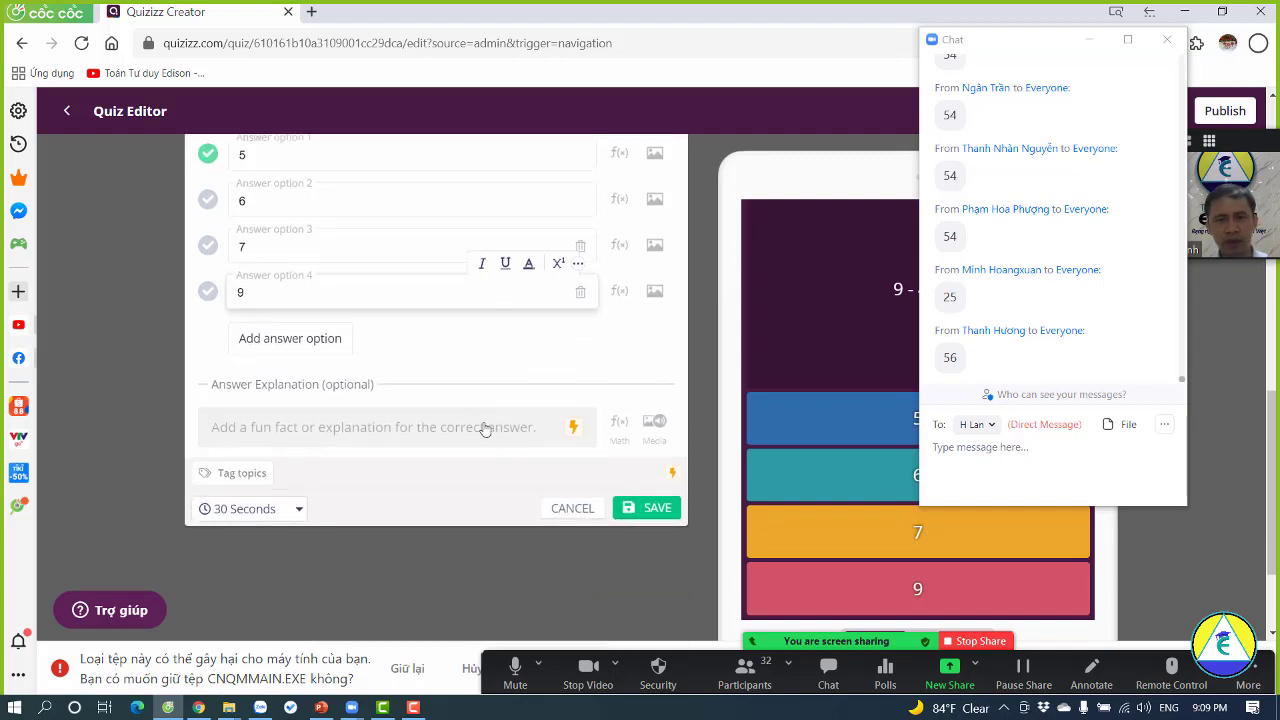
left_click(292, 510)
left_click(254, 318)
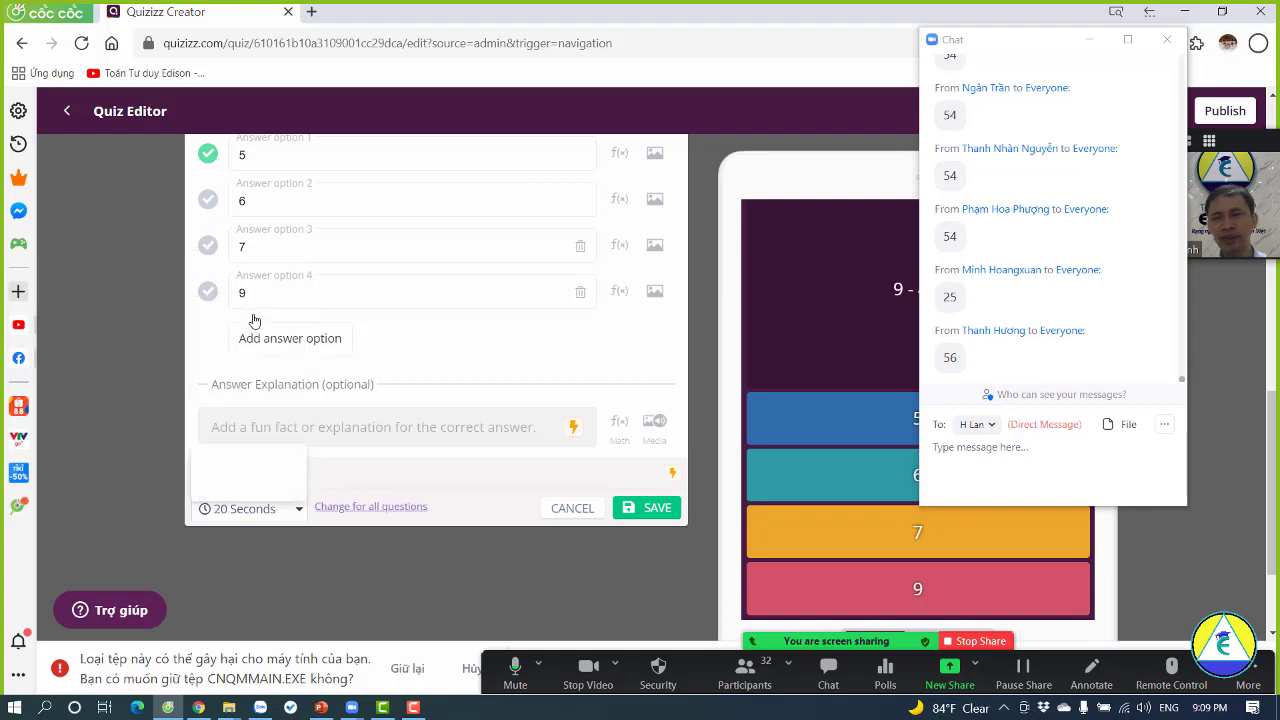
left_click(662, 510)
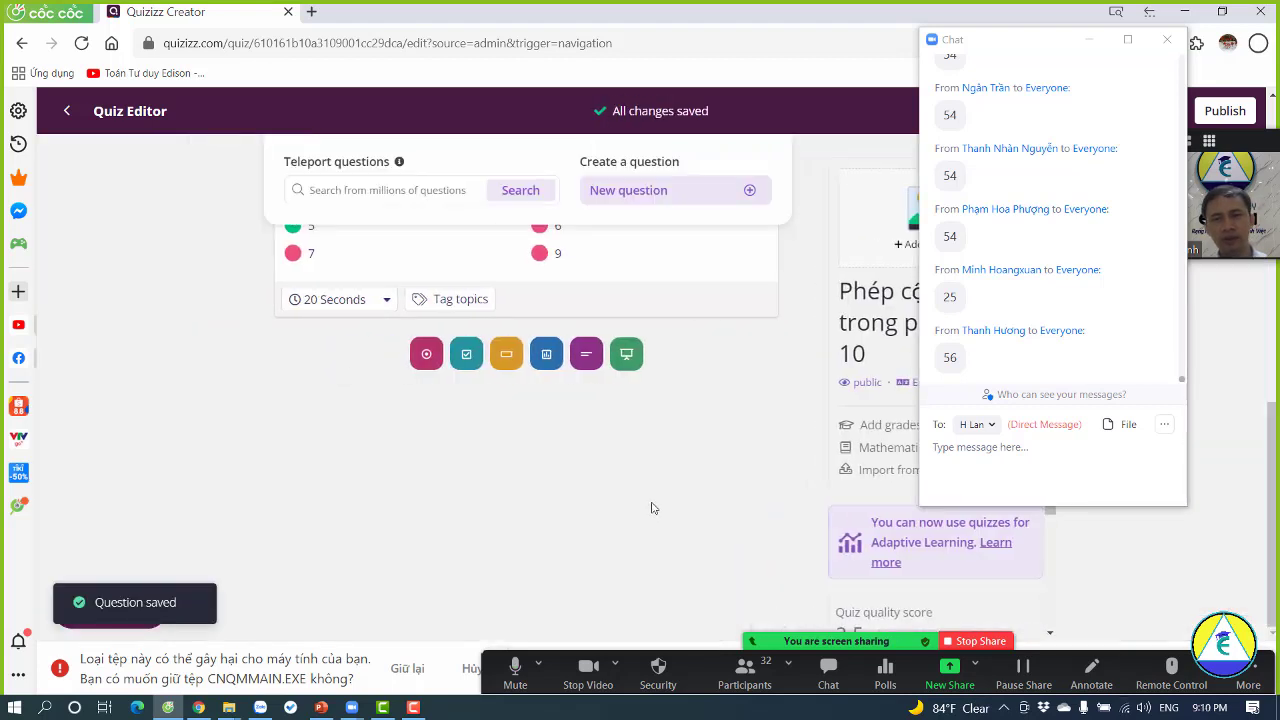
scroll(622, 490, "down", 3)
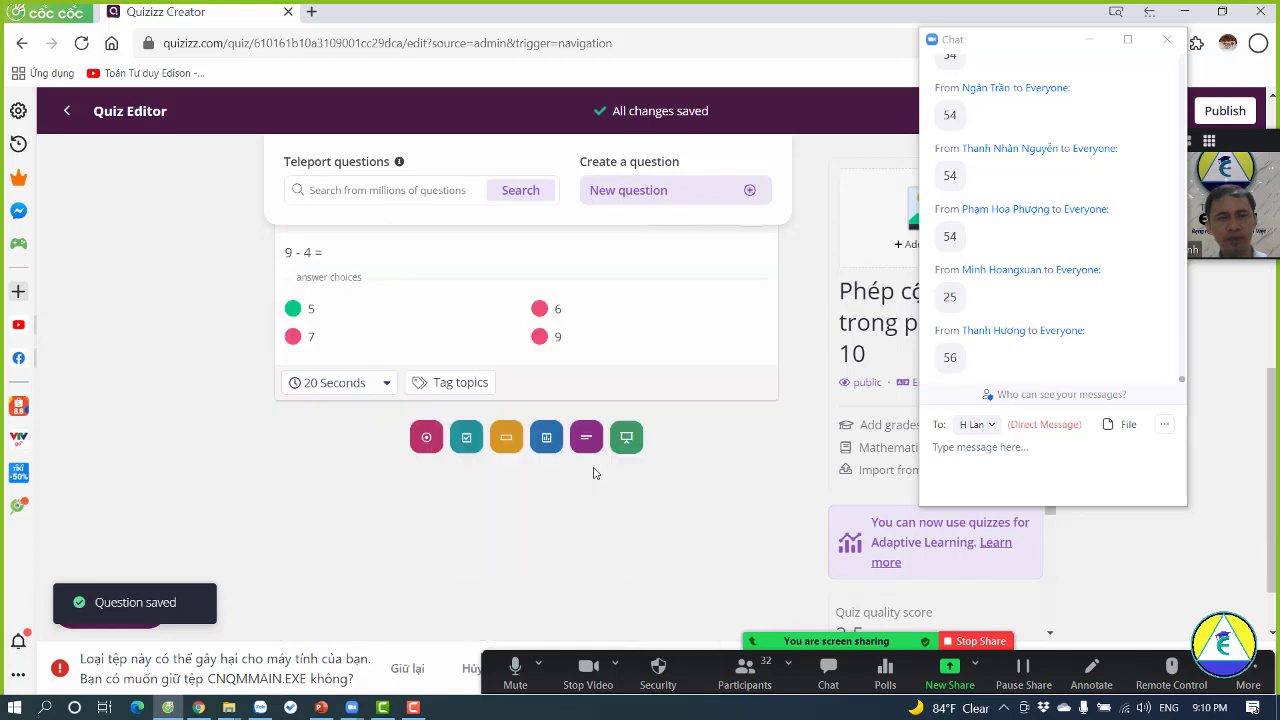
- Add multiple-choice Question 4 '2 + 7 =' with answers 7, 8, 9 and 10
left_click(424, 436)
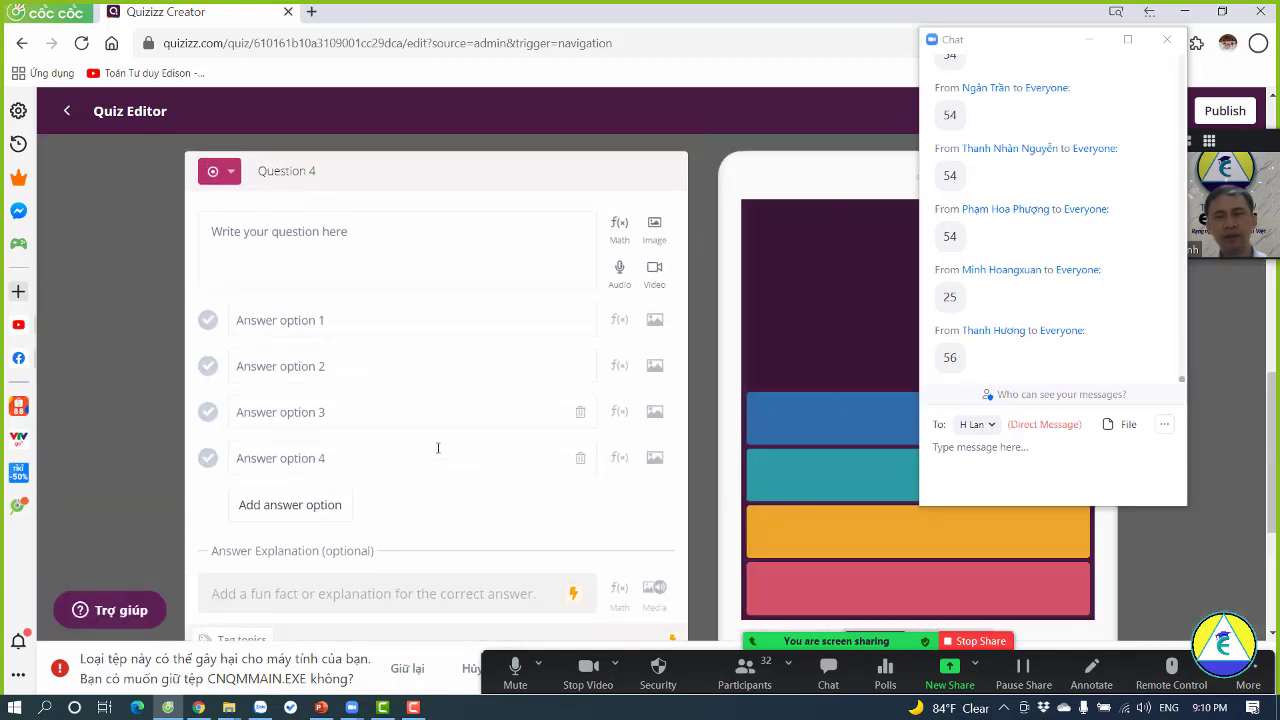
left_click(268, 234)
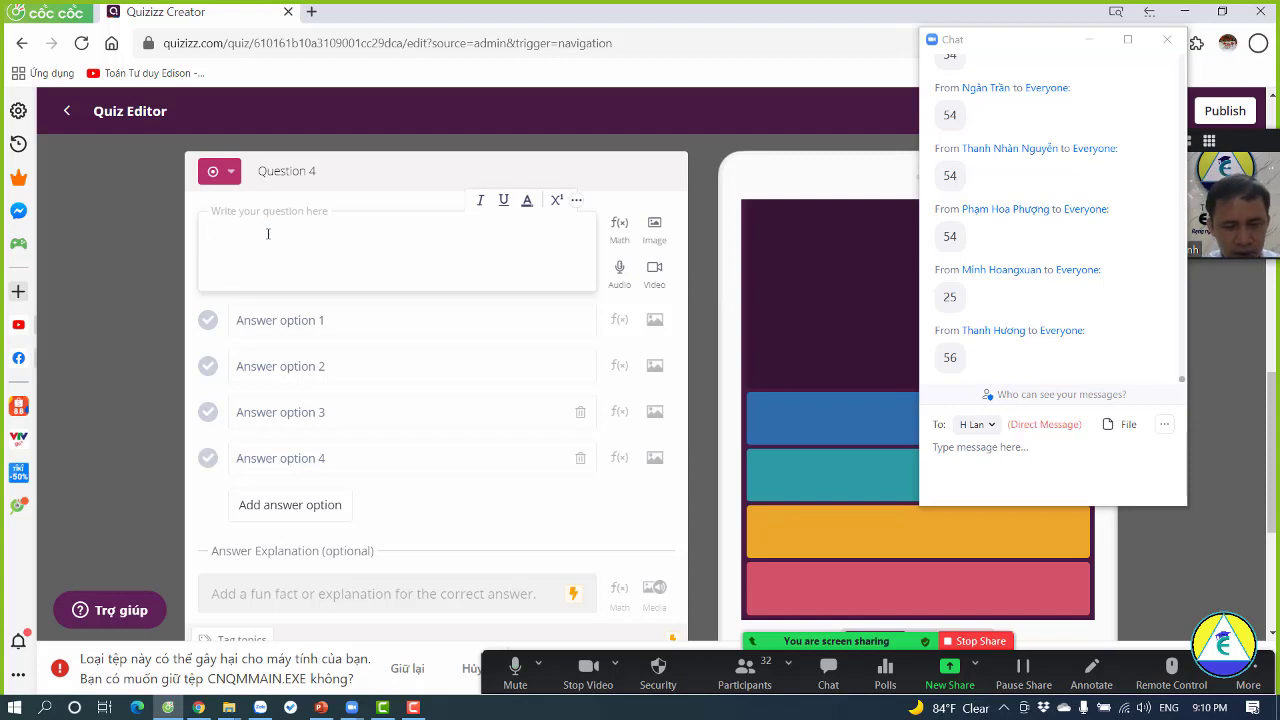
type("2 +")
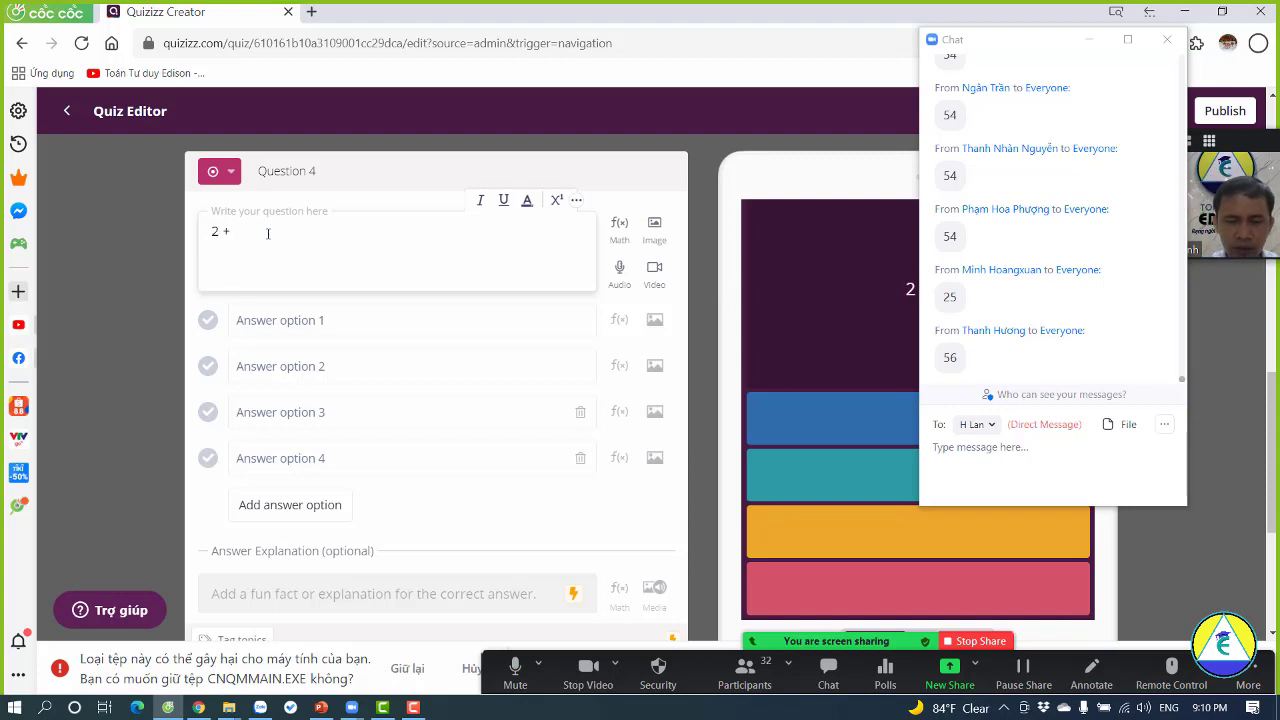
type(" 7 =")
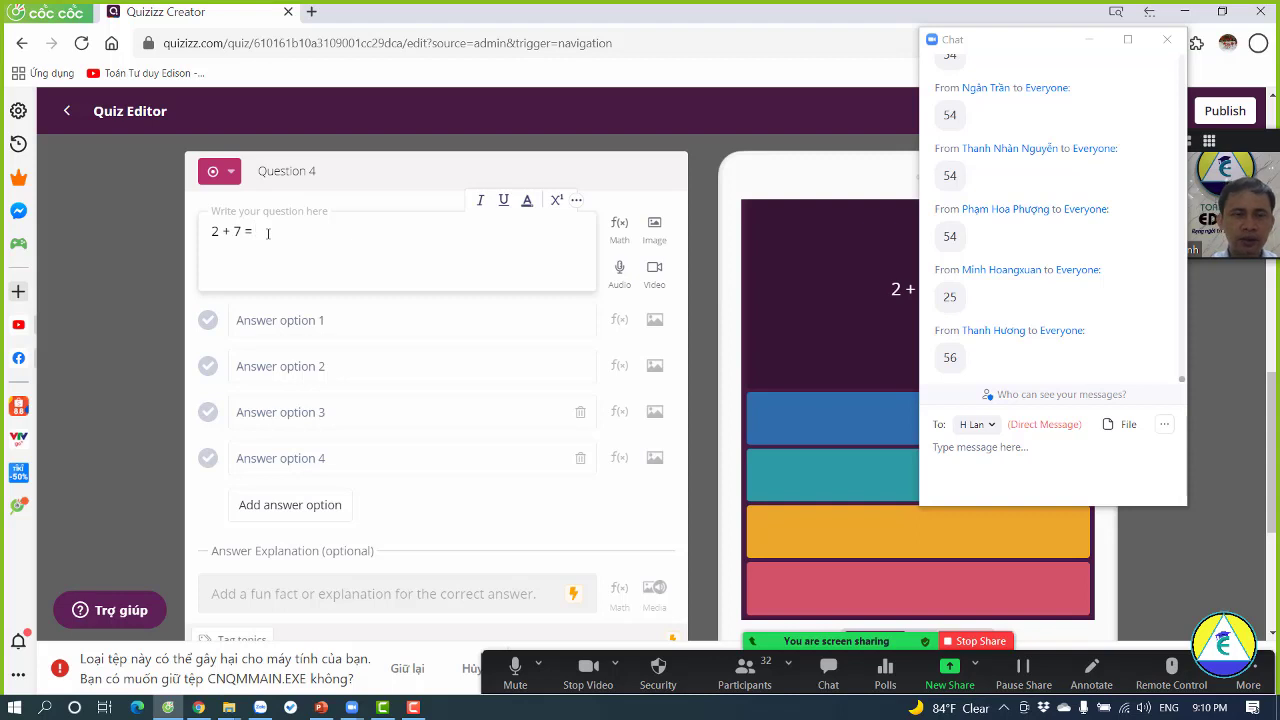
left_click(283, 316)
type("7")
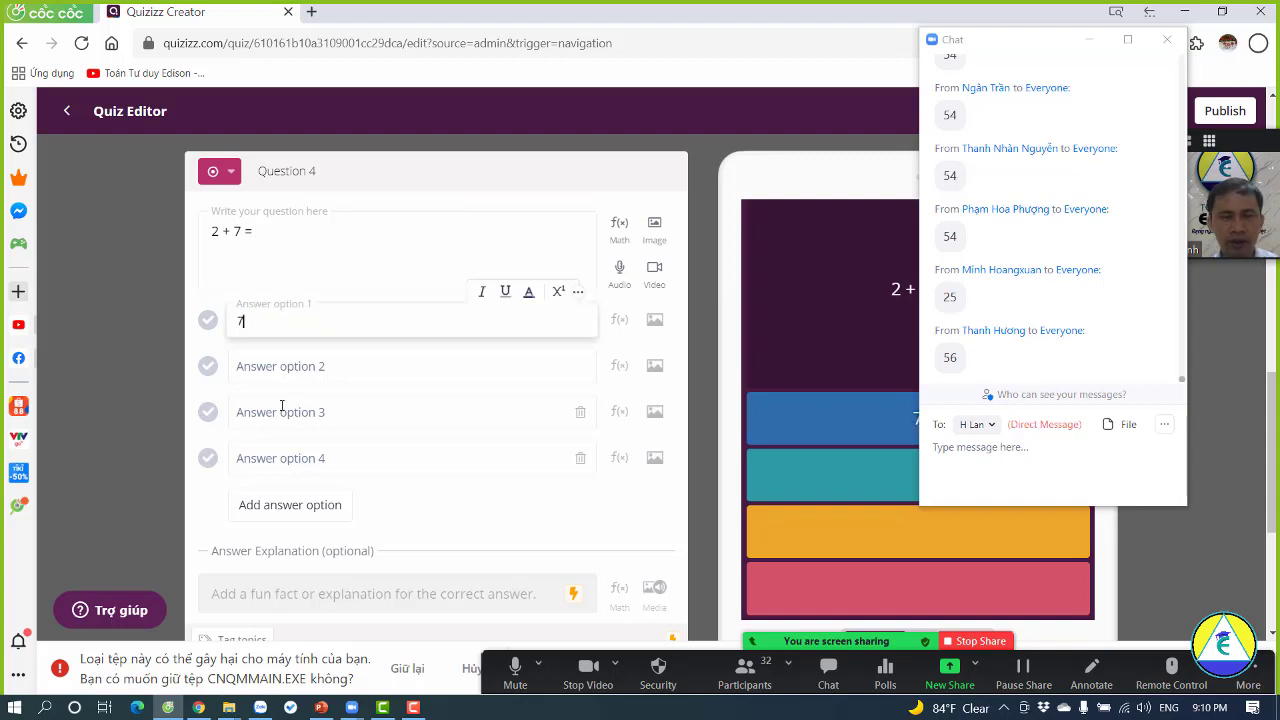
left_click(272, 376)
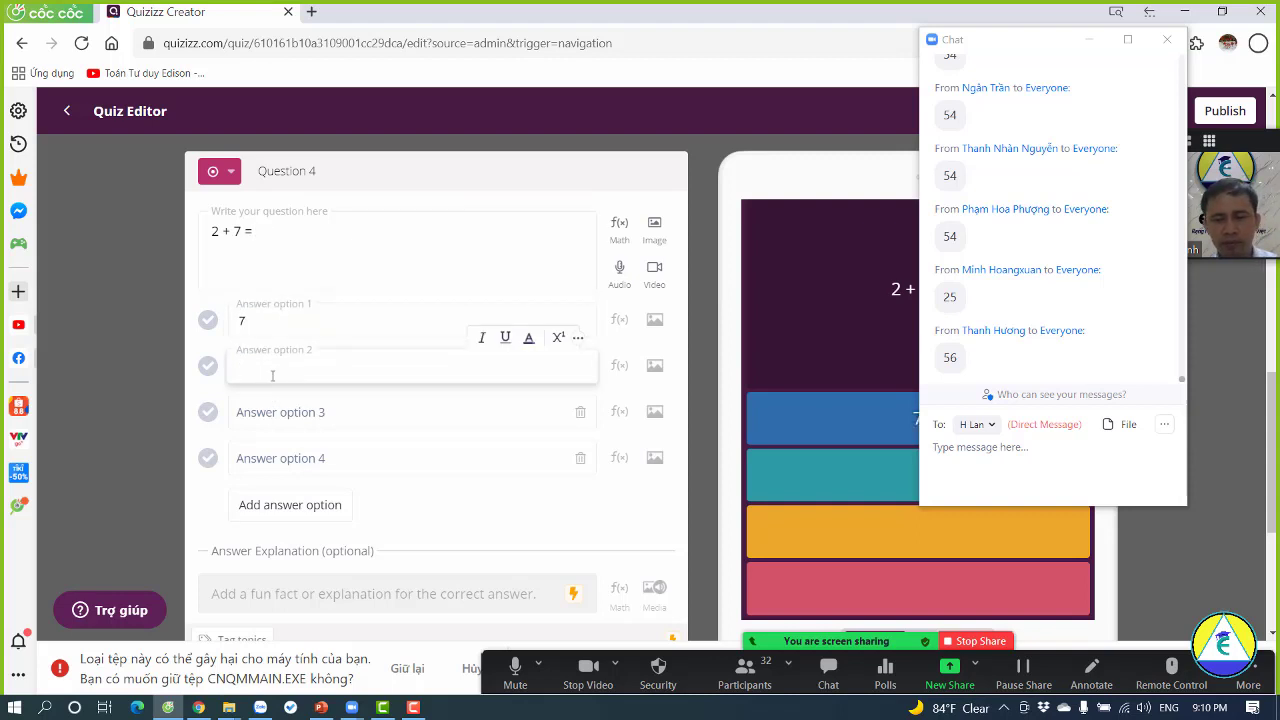
type("8")
left_click(275, 410)
type("9")
left_click(266, 466)
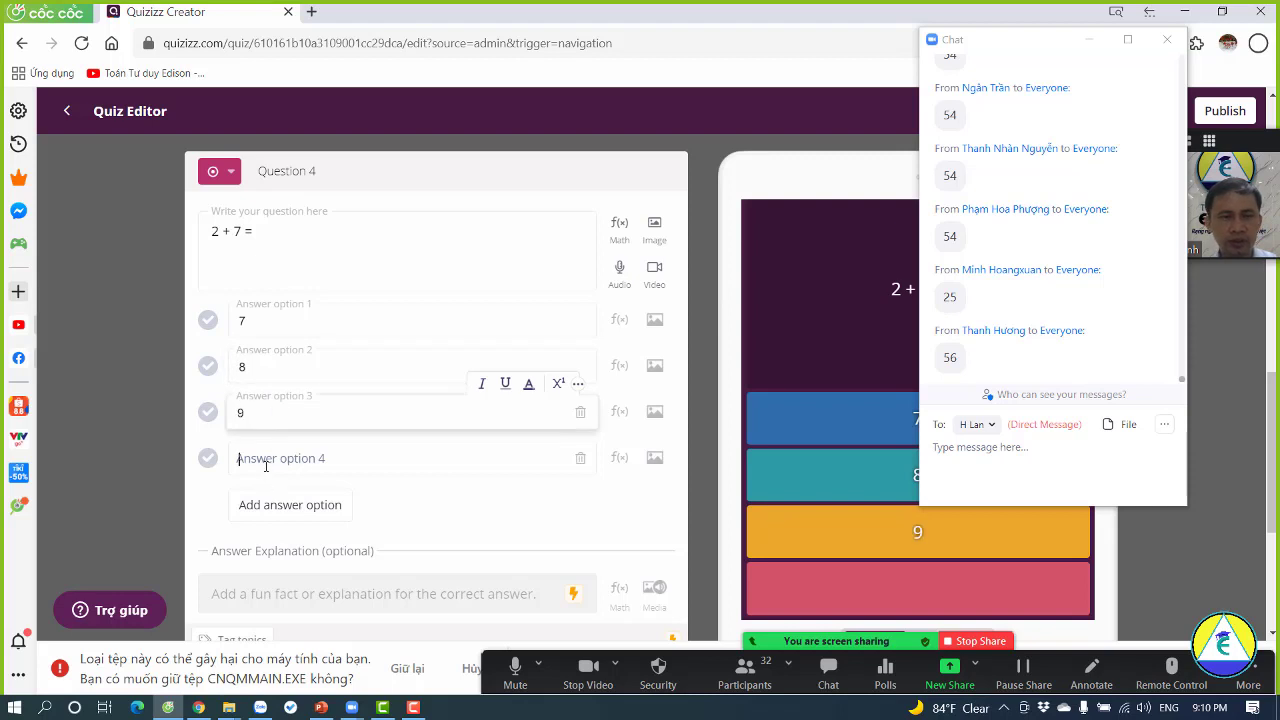
type("10")
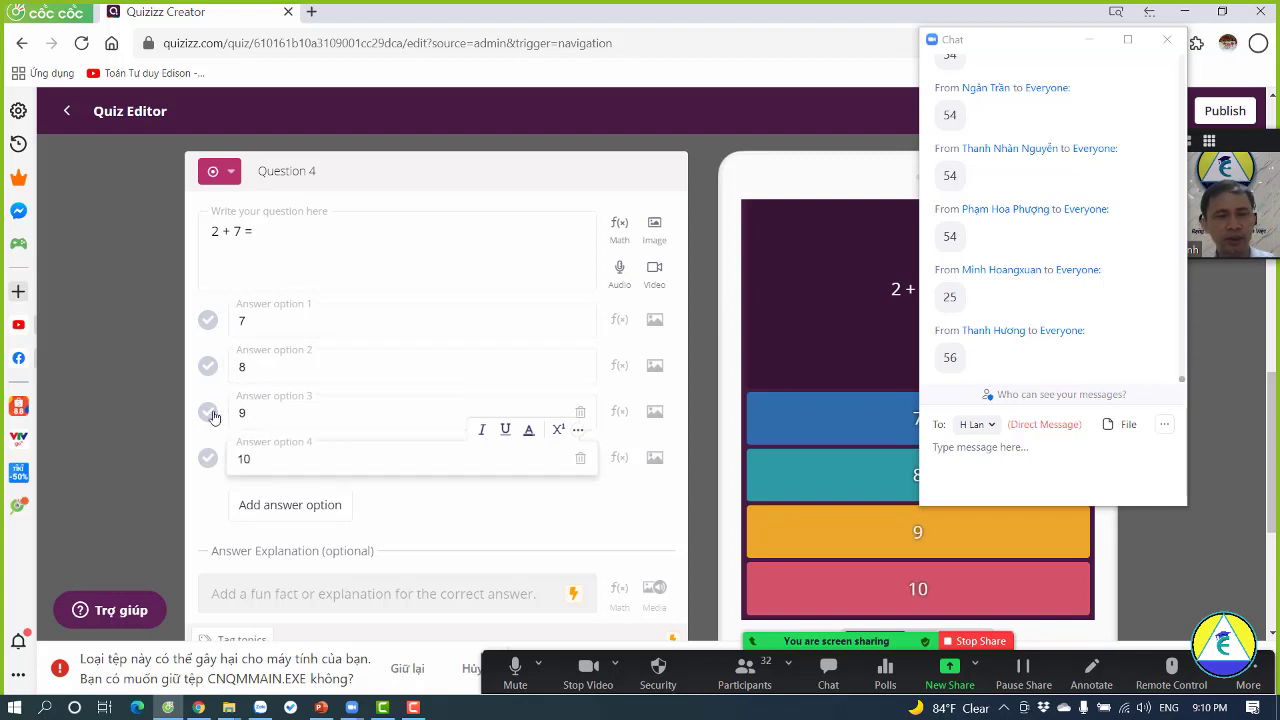
- Mark 9 as correct, set a 20-second time limit, and save Question 4
left_click(208, 413)
scroll(371, 377, "down", 2)
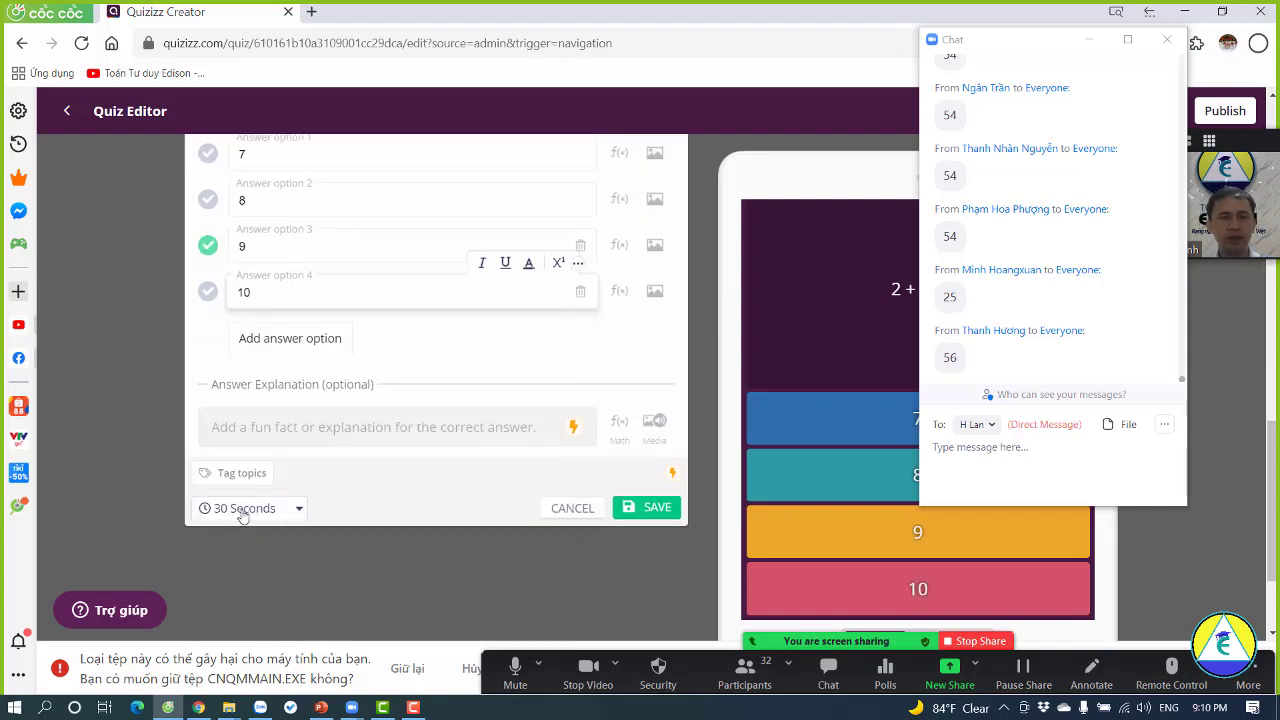
left_click(243, 510)
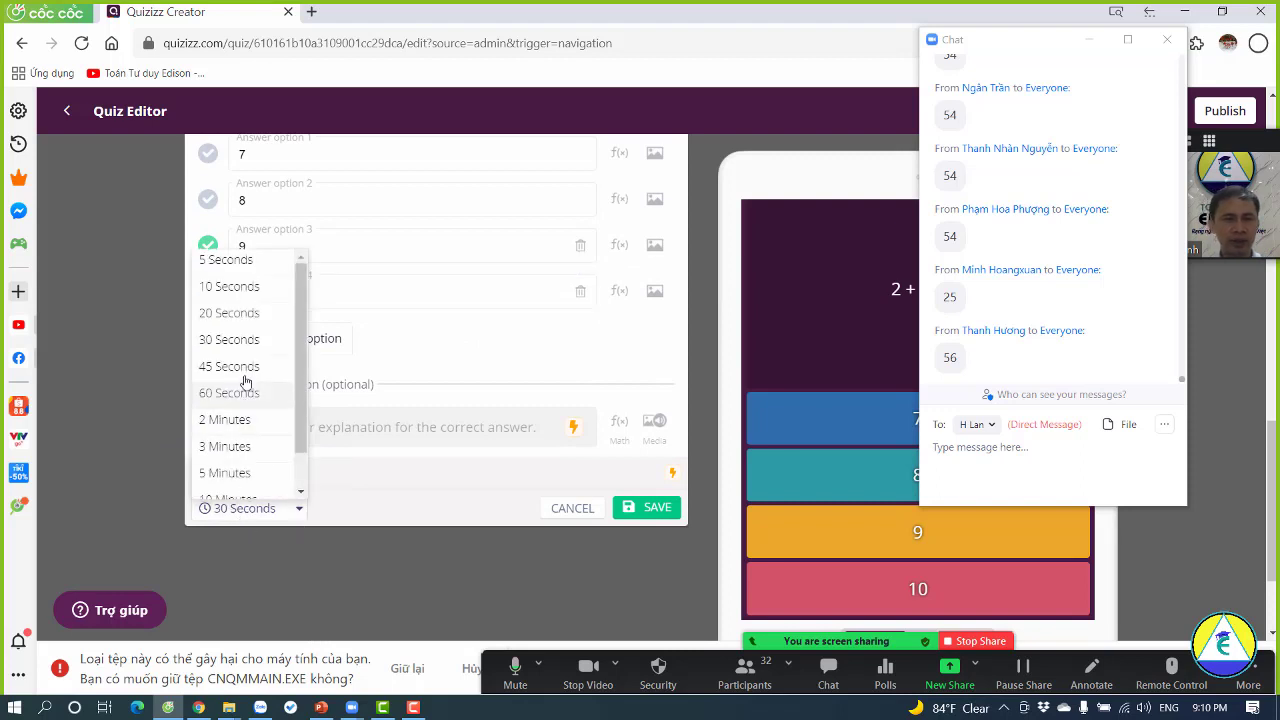
left_click(236, 315)
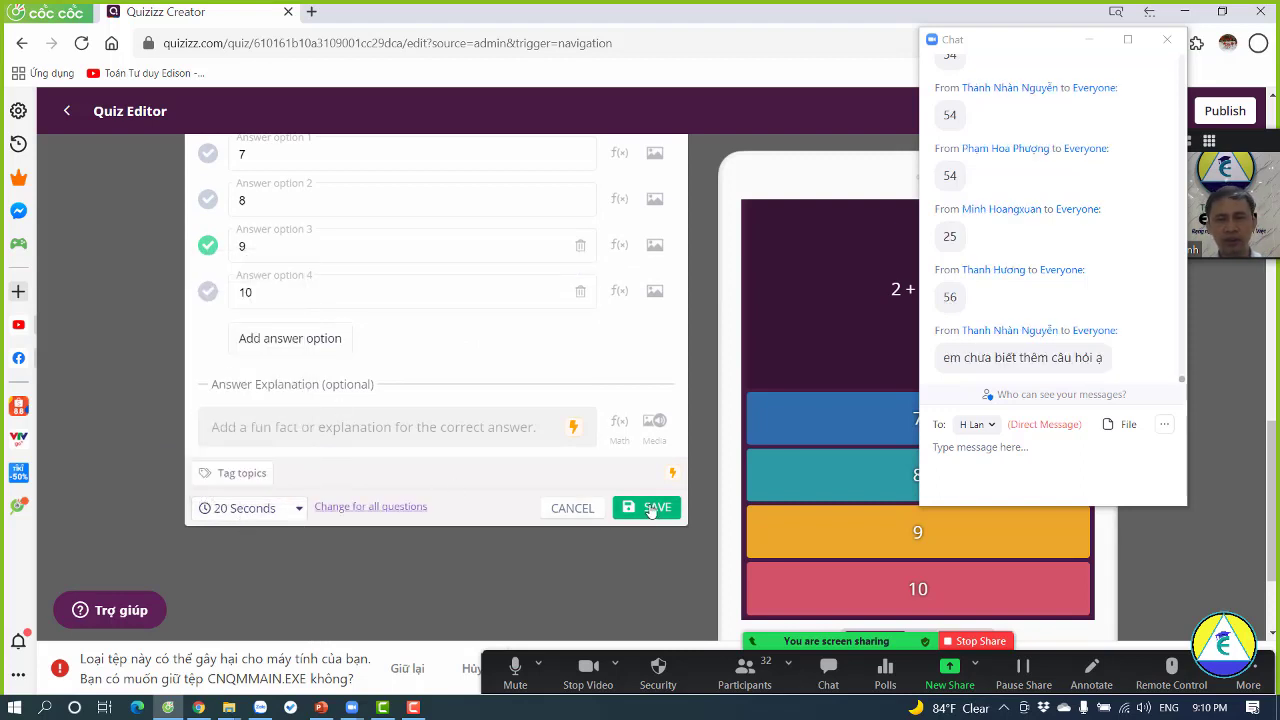
left_click(620, 508)
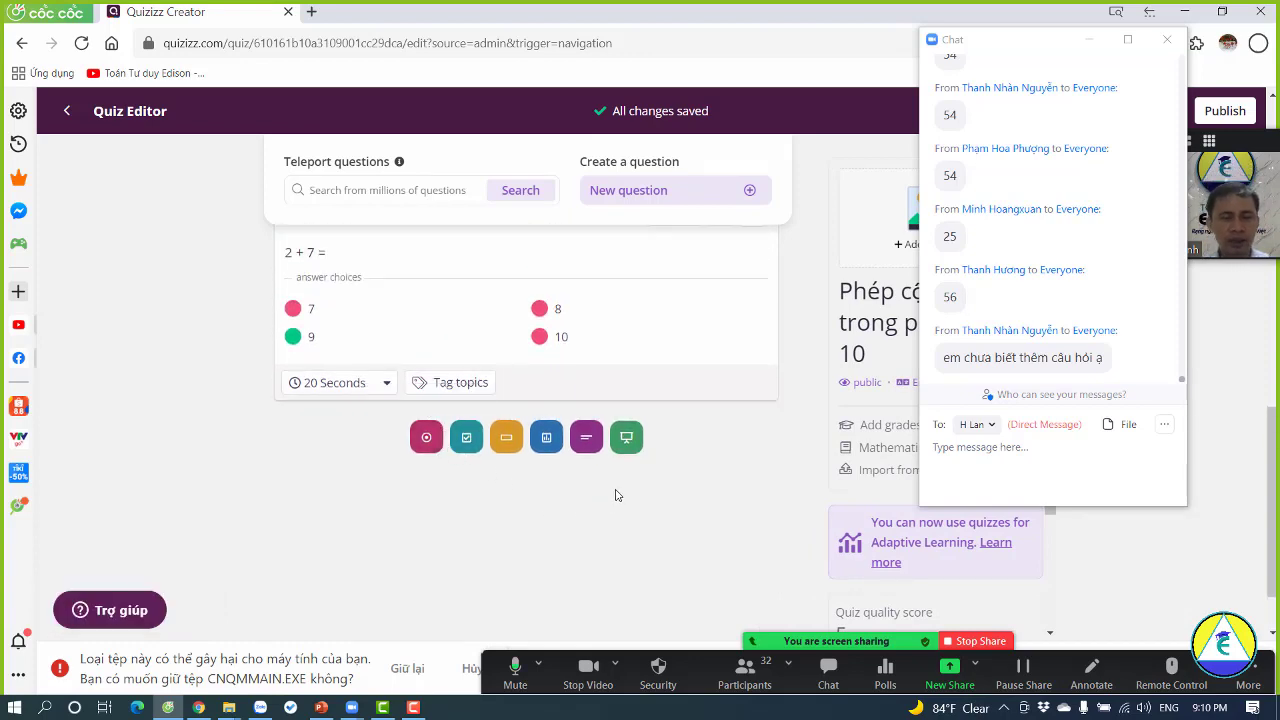
key("ctrl+1")
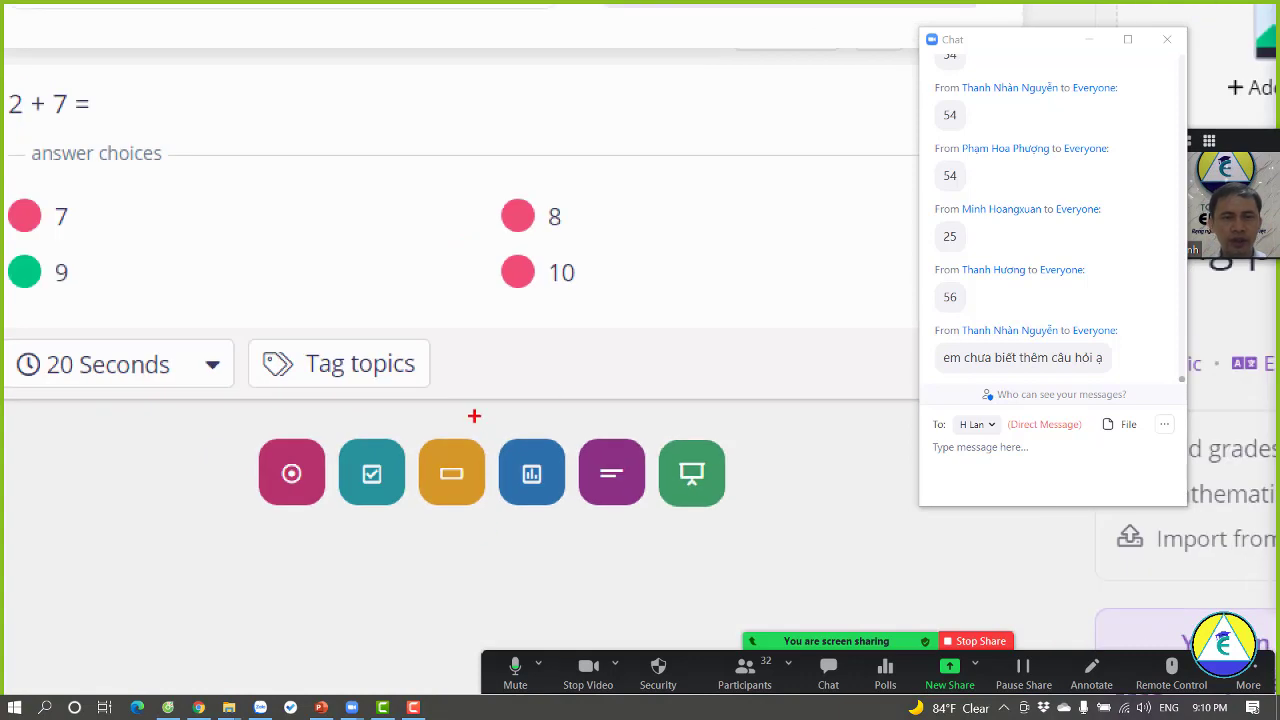
mouse_move(476, 414)
left_mouse_down()
mouse_move(250, 408)
mouse_move(314, 550)
mouse_move(815, 550)
mouse_move(536, 428)
mouse_move(326, 395)
left_mouse_up()
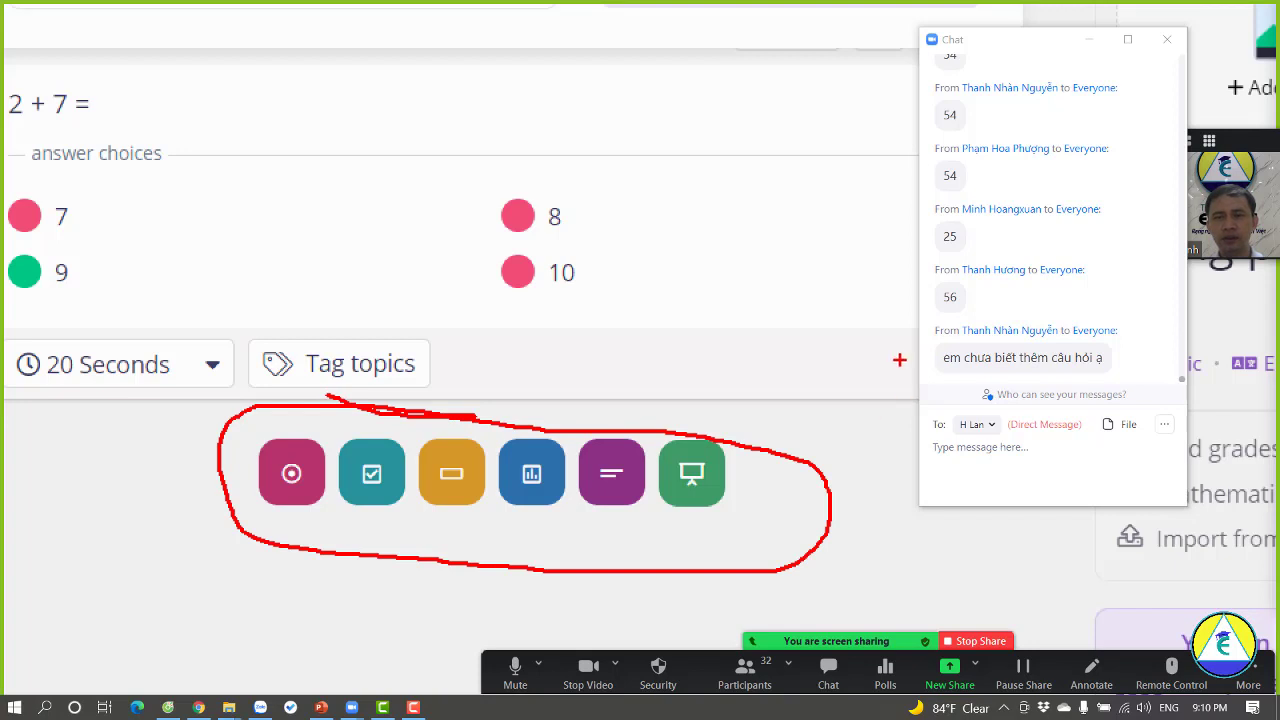
mouse_move(906, 368)
left_mouse_down()
mouse_move(752, 436)
mouse_move(752, 413)
mouse_move(804, 431)
left_mouse_up()
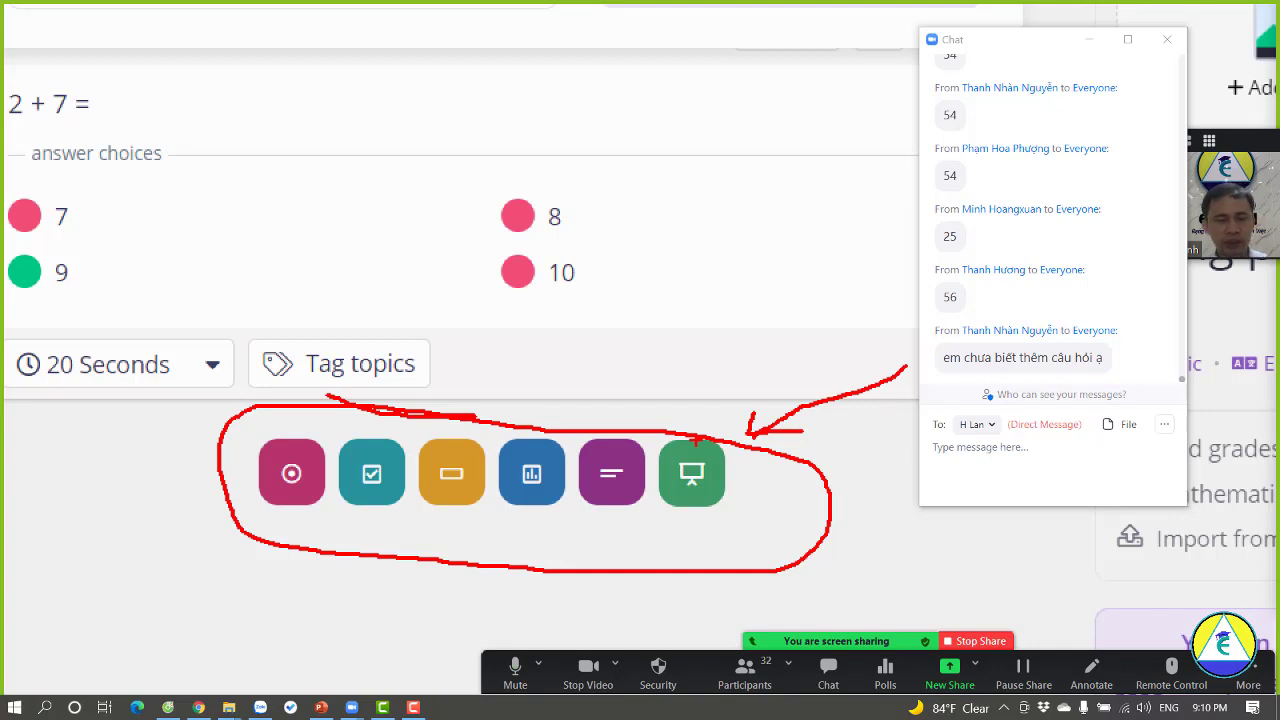
key("Escape")
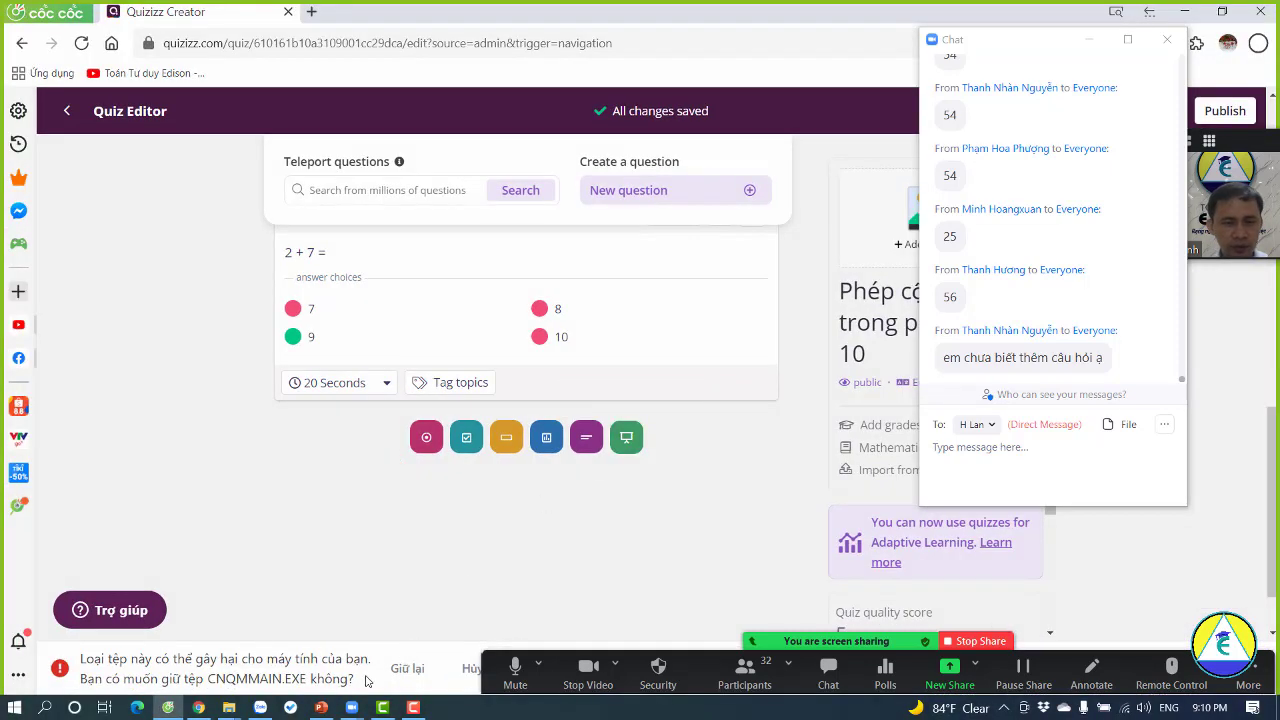
left_click(262, 708)
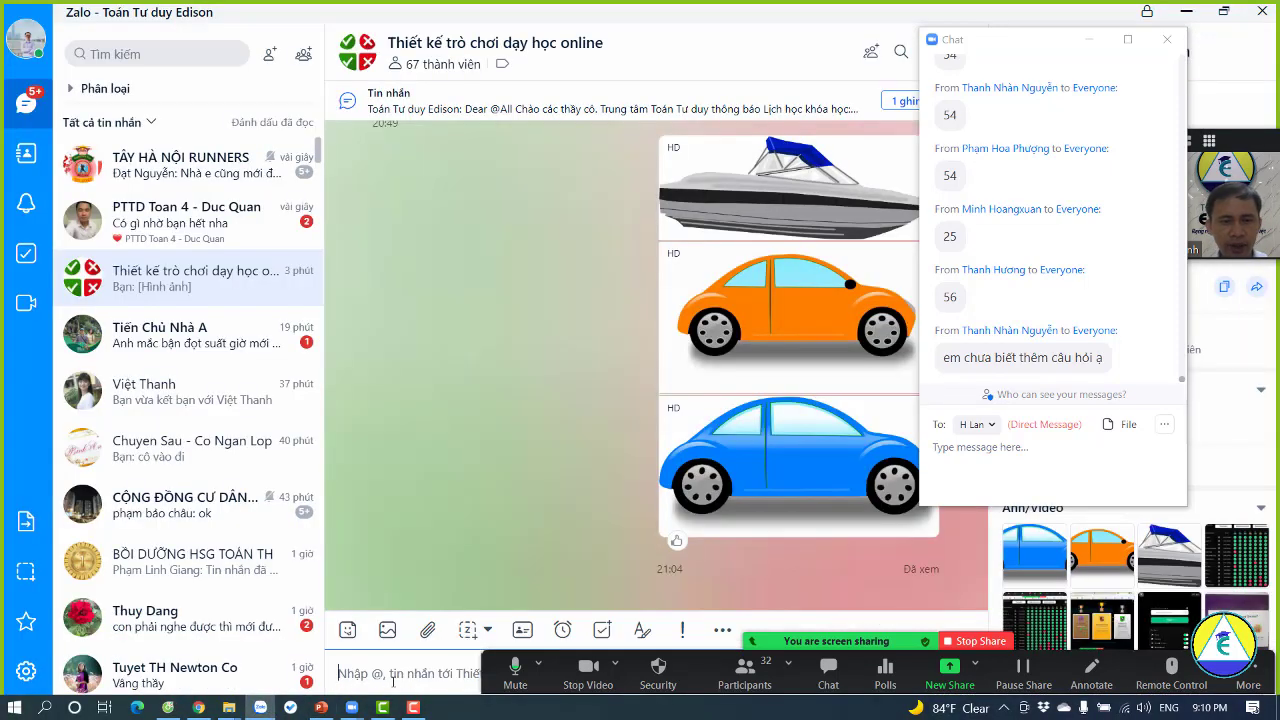
- Send the annotated question-type screenshot to the Zalo group, then minimize Zalo
key("ctrl+v")
key("Return")
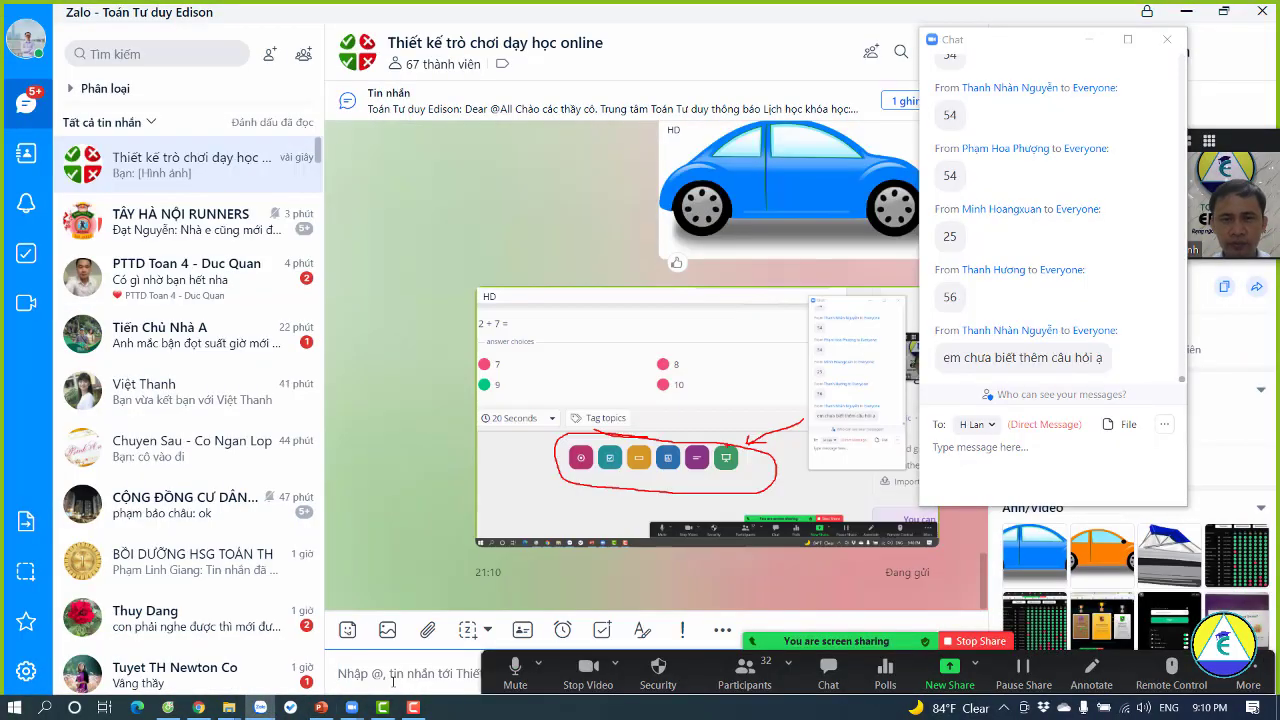
left_click(1186, 11)
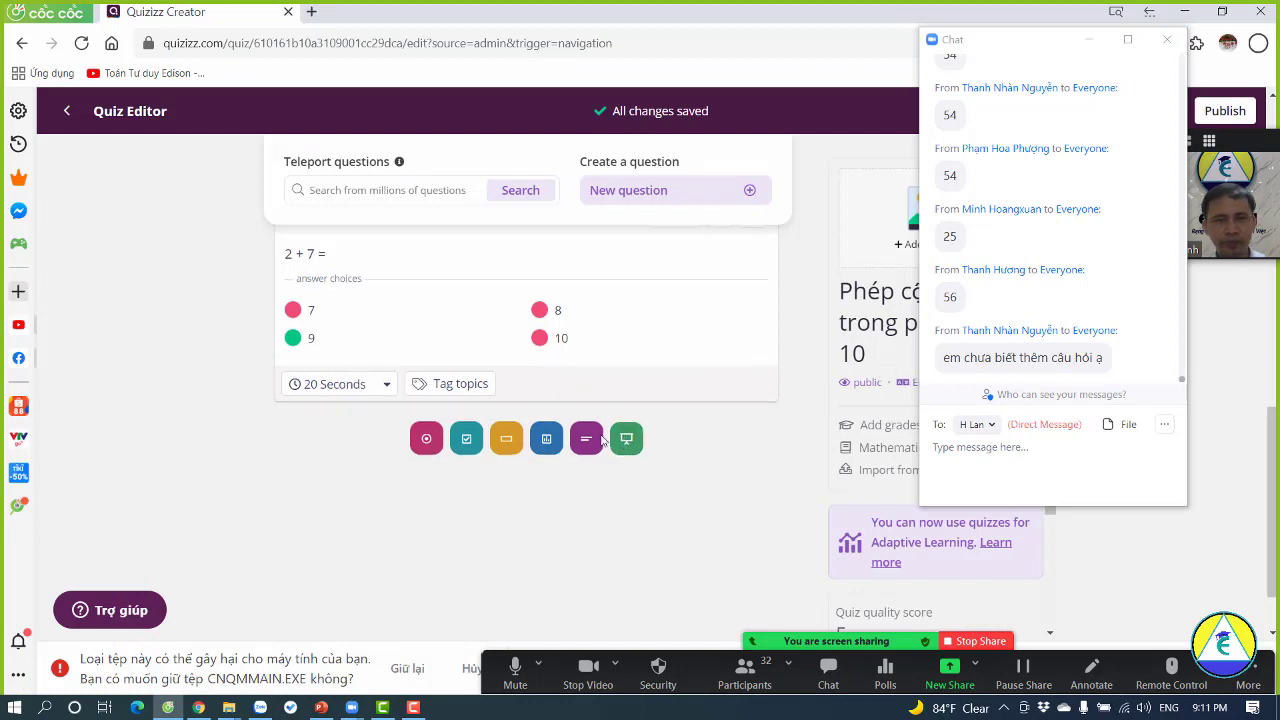
- Add a new multiple-choice question reading '4 + 3 ='
scroll(601, 440, "up", 1)
scroll(601, 440, "down", 1)
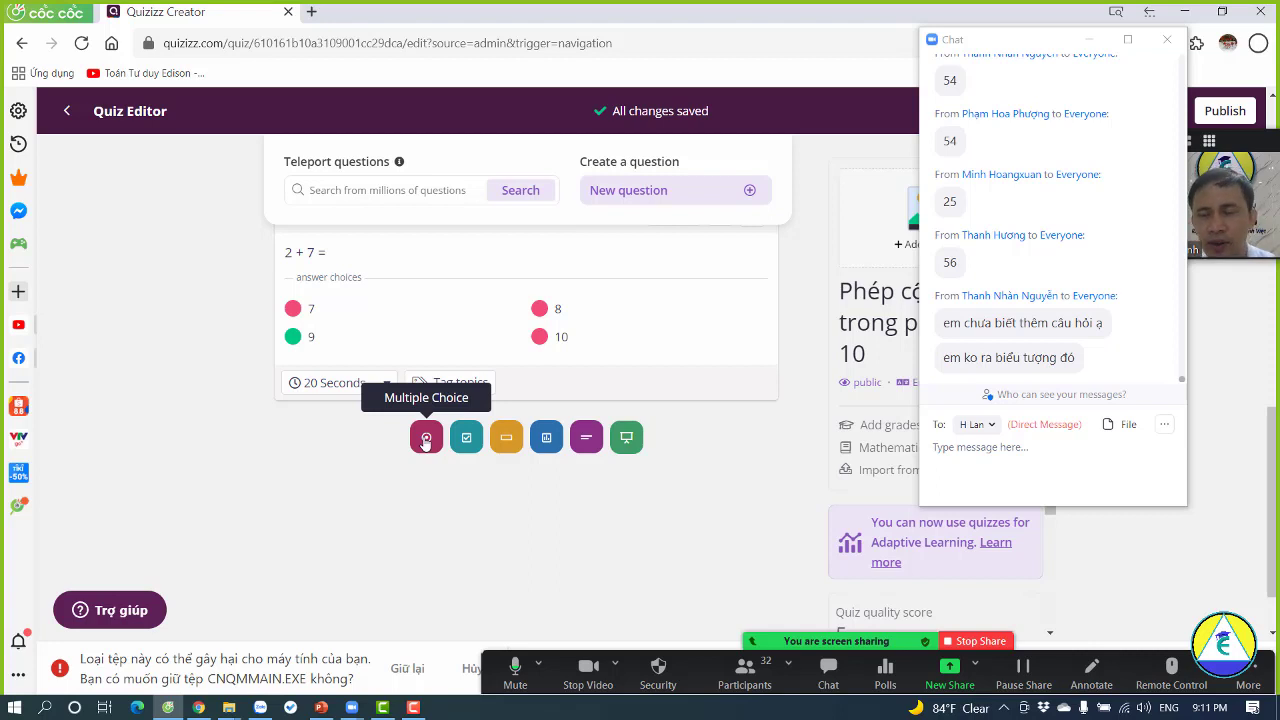
left_click(426, 438)
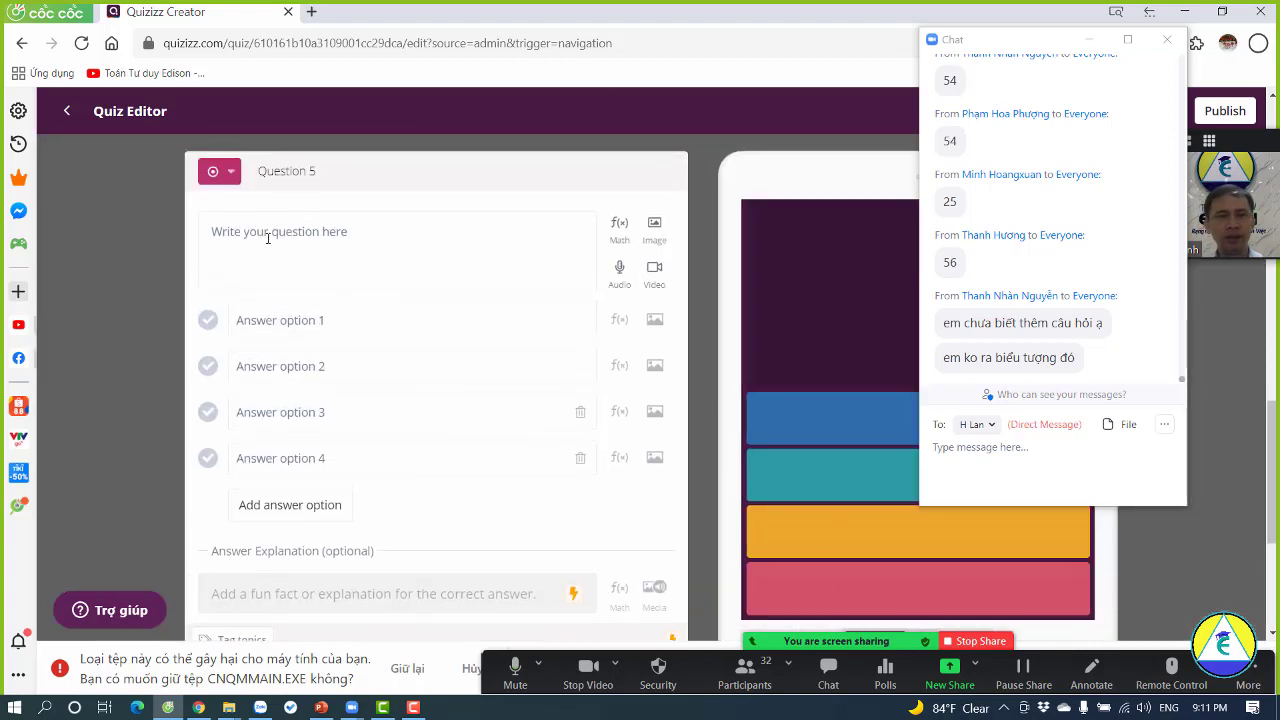
left_click(268, 238)
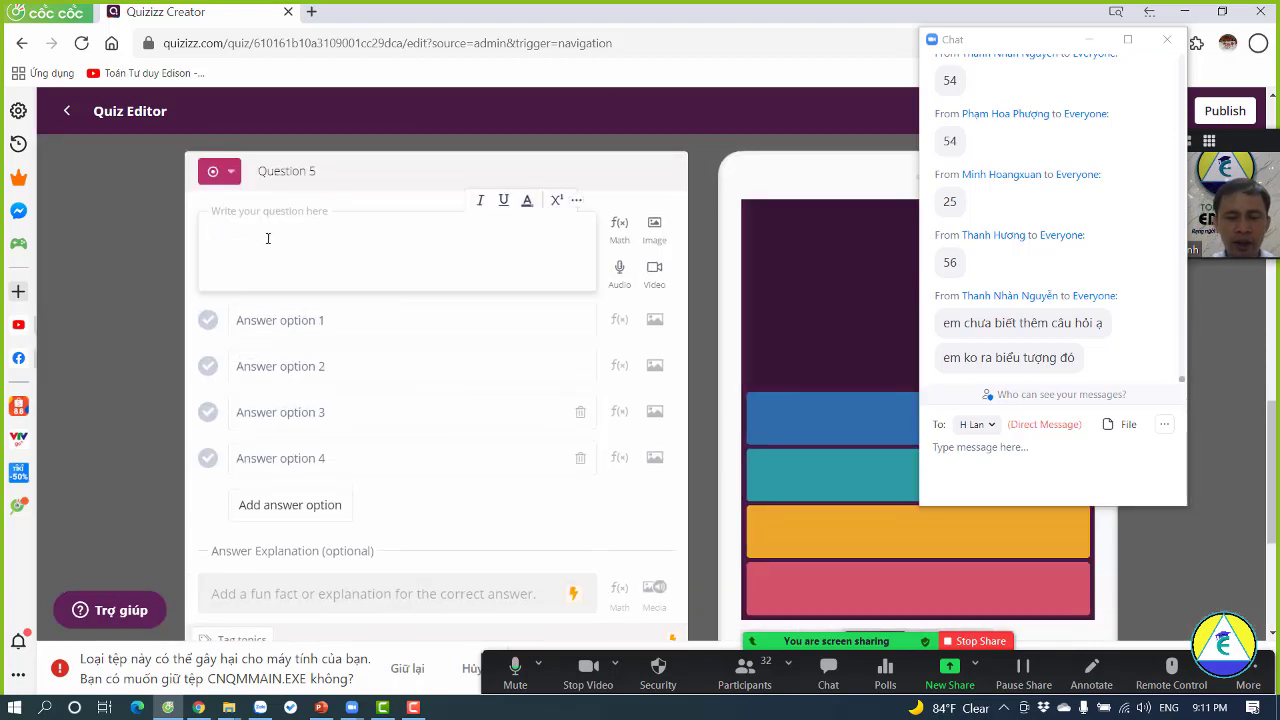
type("9 ")
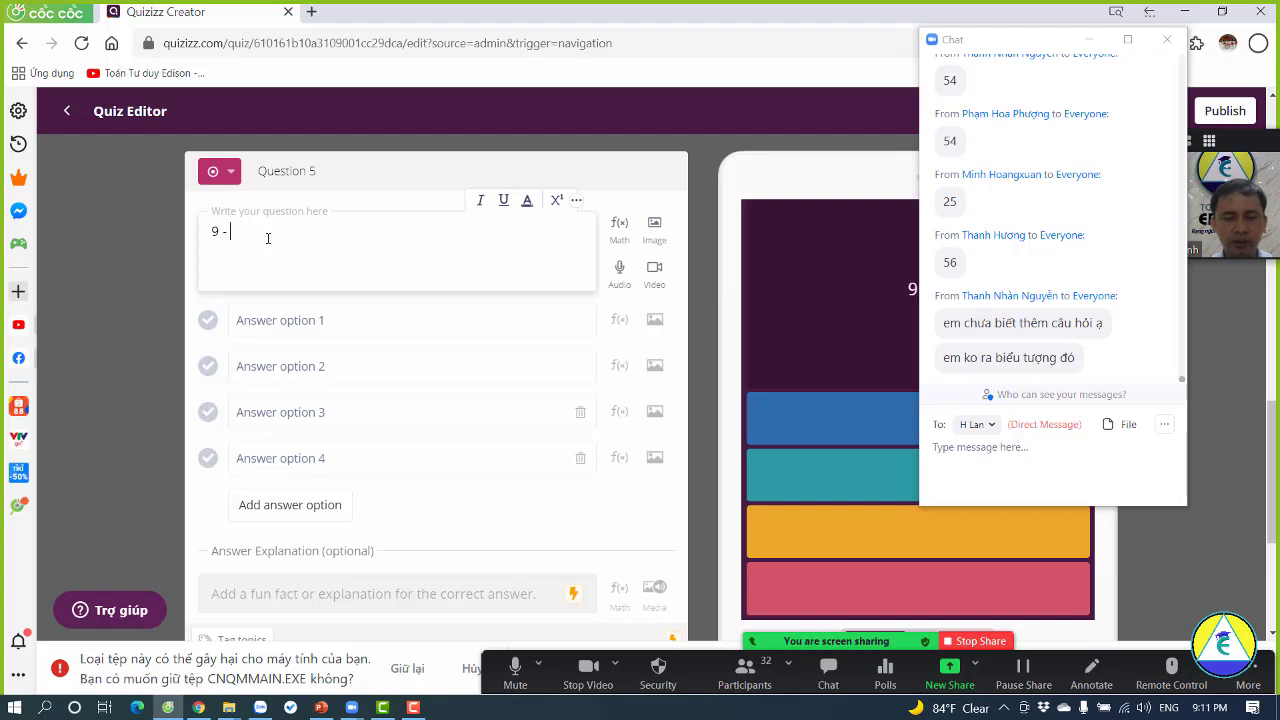
type("-")
key("BackSpace")
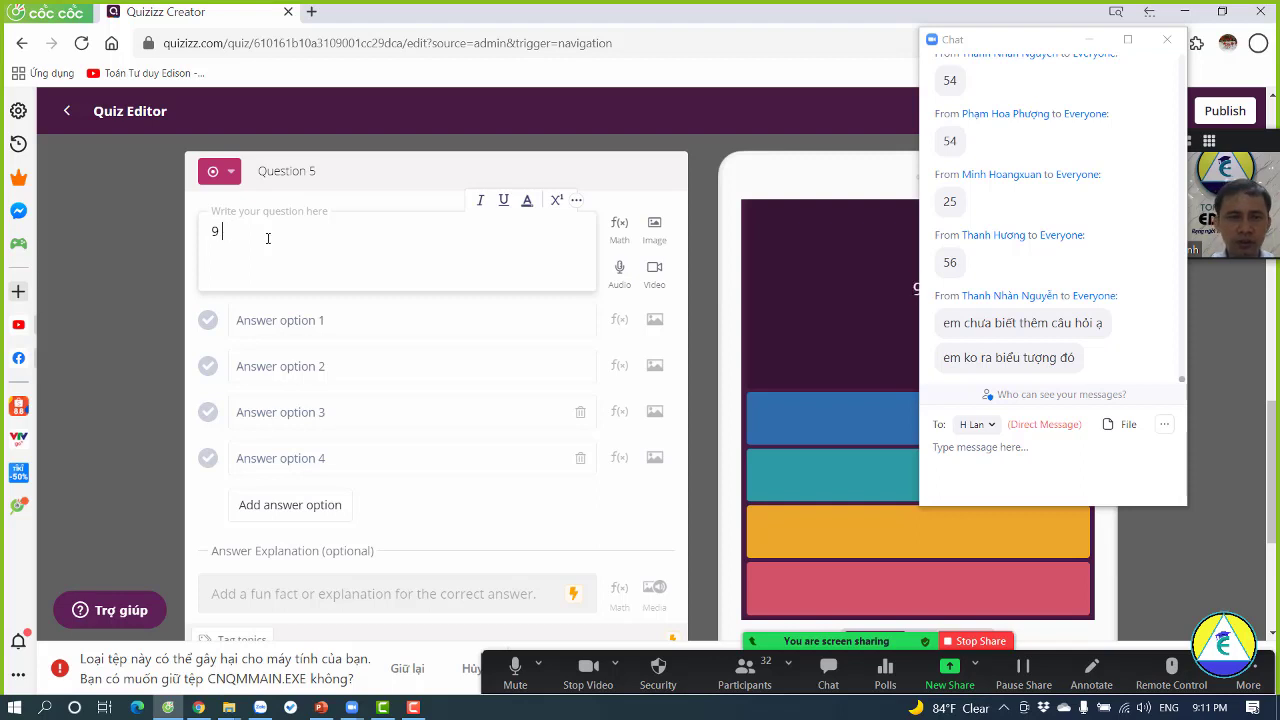
key("BackSpace")
key("BackSpace")
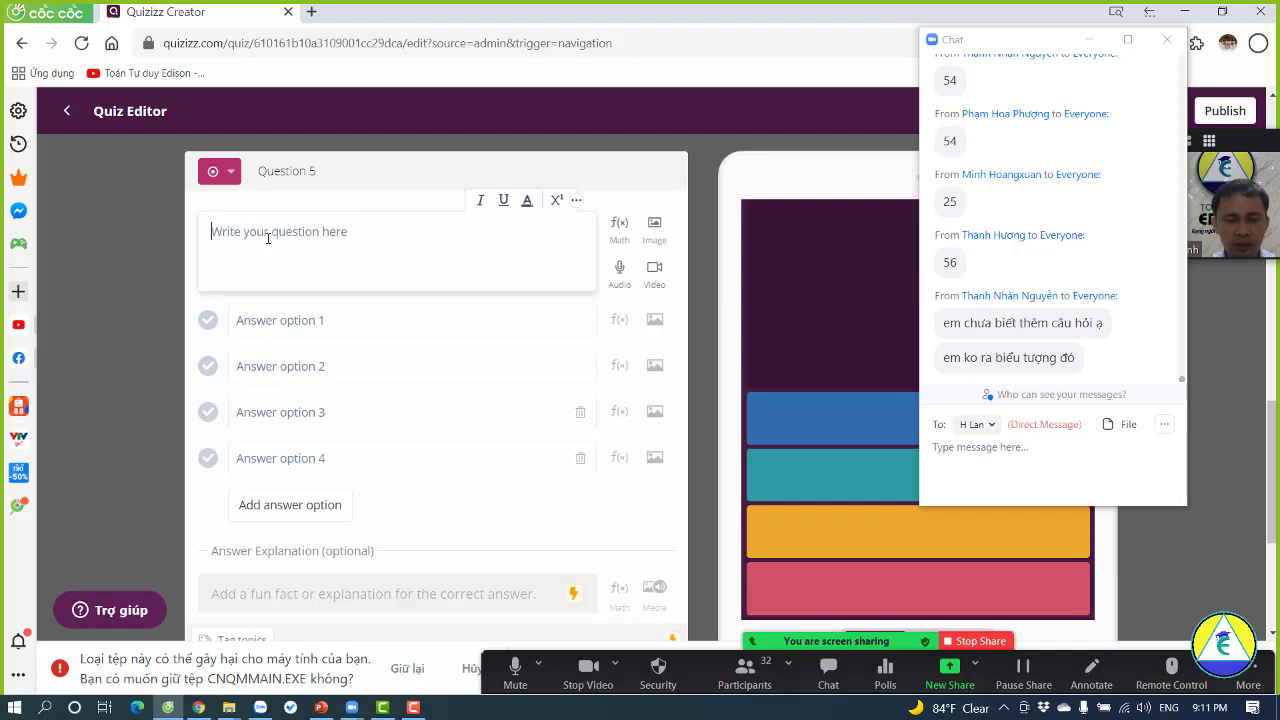
type("4 +")
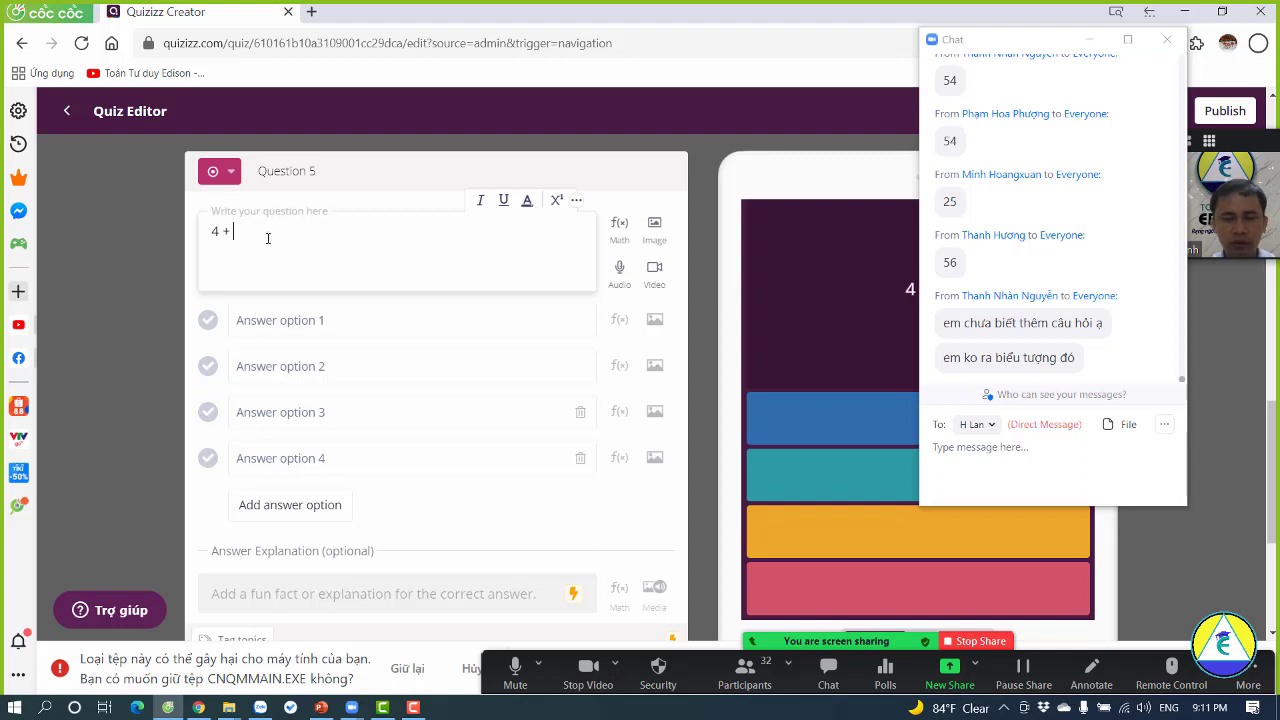
type(" 3 =")
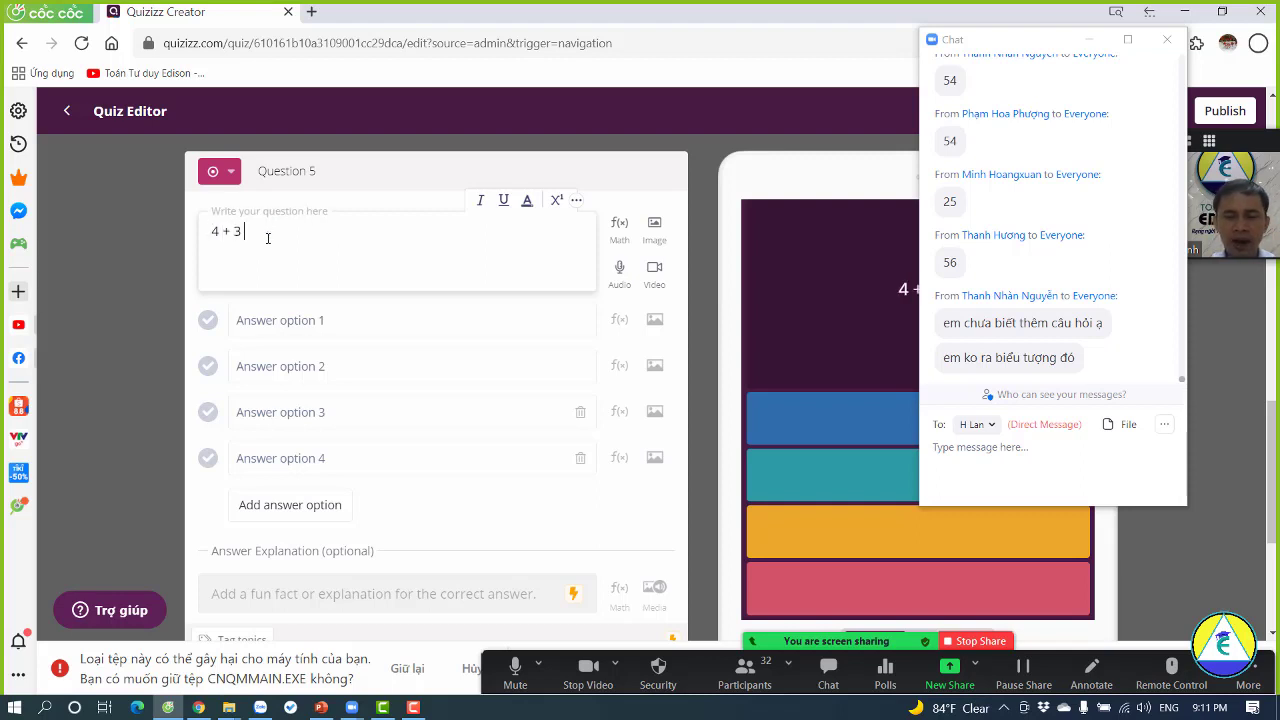
- Enter answer choices 5, 7, 9 and 3
left_click(285, 325)
type("5")
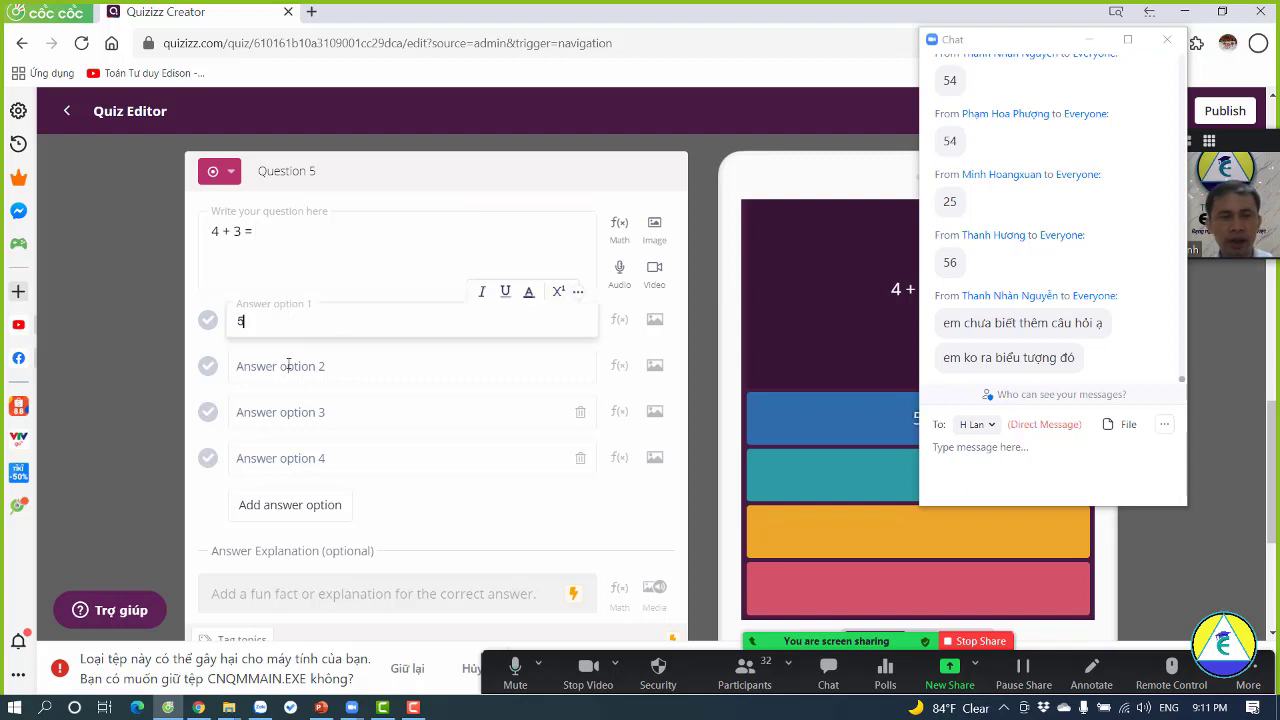
left_click(288, 364)
type("7")
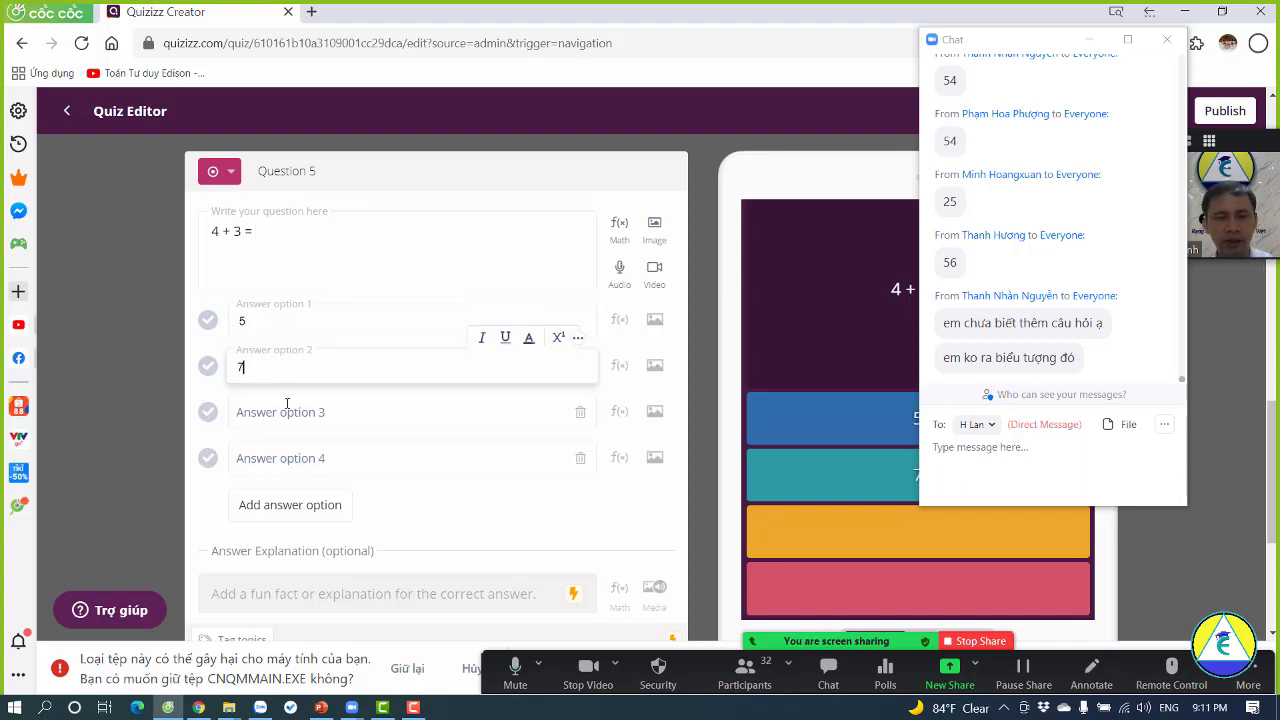
left_click(290, 400)
type("9")
left_click(297, 465)
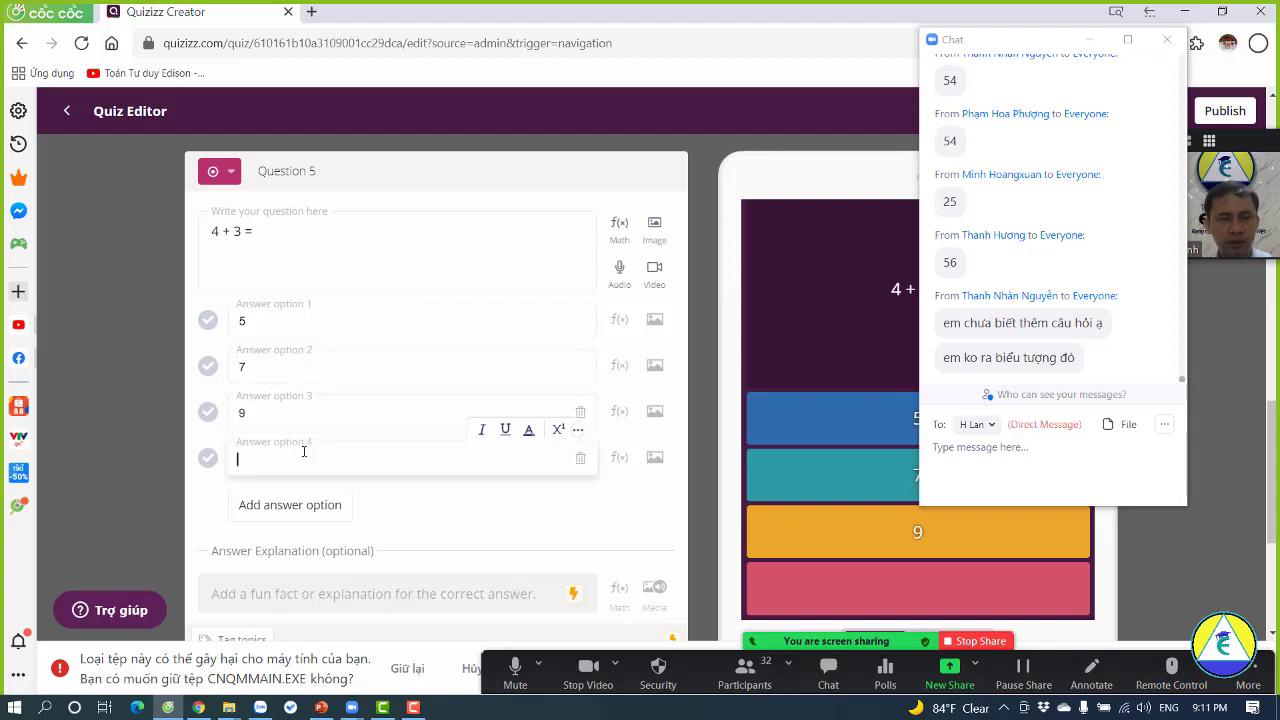
type("3")
- Mark 7 as the correct answer and save Question 5
left_click(208, 366)
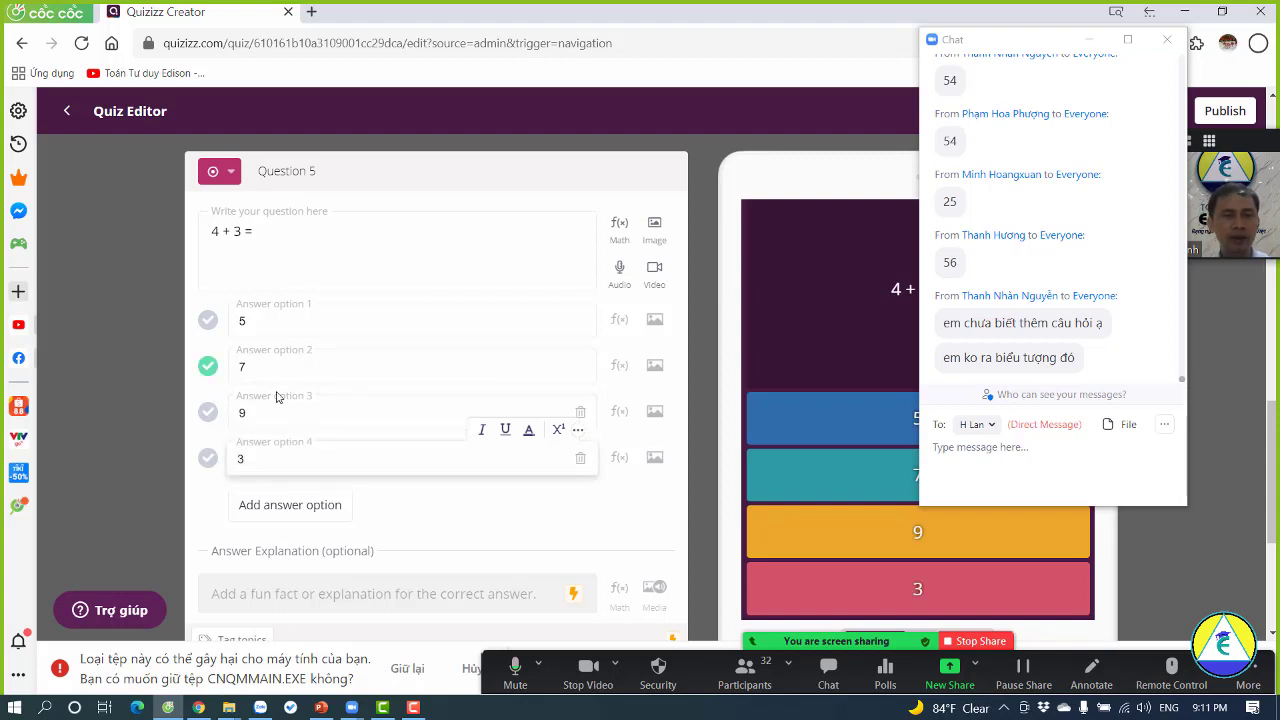
scroll(309, 423, "down", 3)
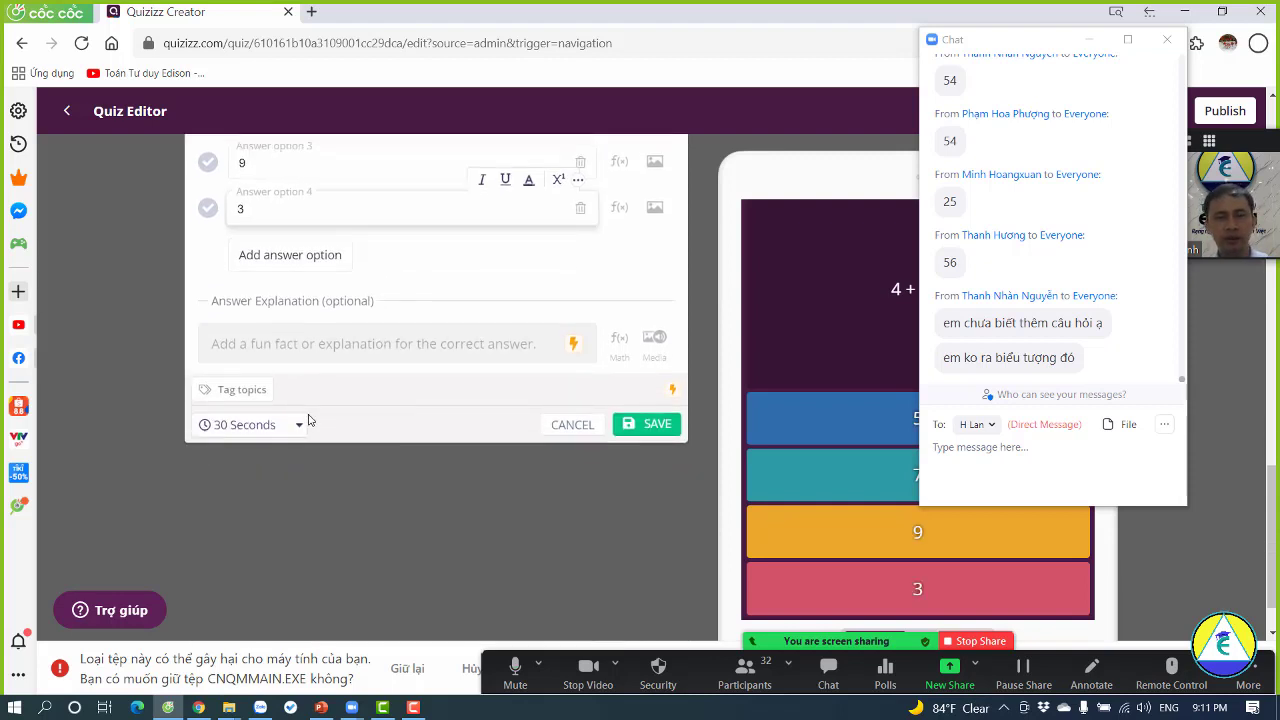
left_click(645, 424)
scroll(641, 413, "up", 10)
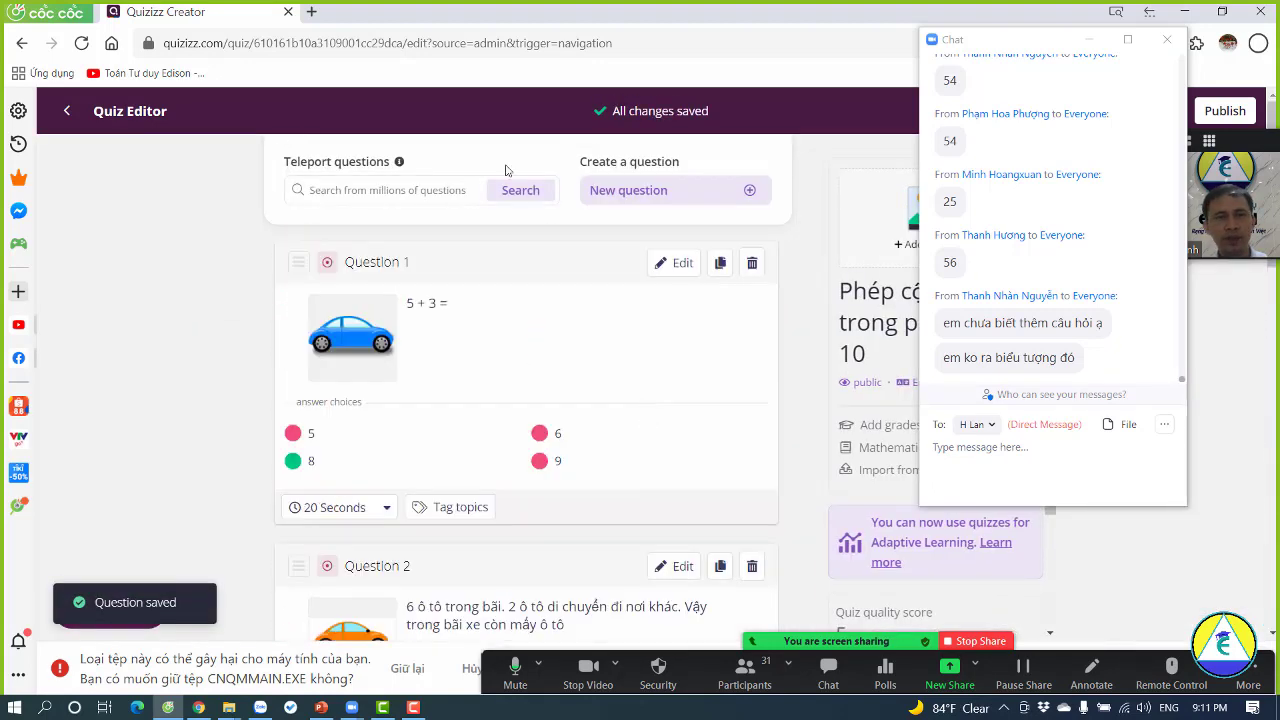
- Load quizizz.com in the browser, then switch back to the quiz editor tab
left_click(311, 12)
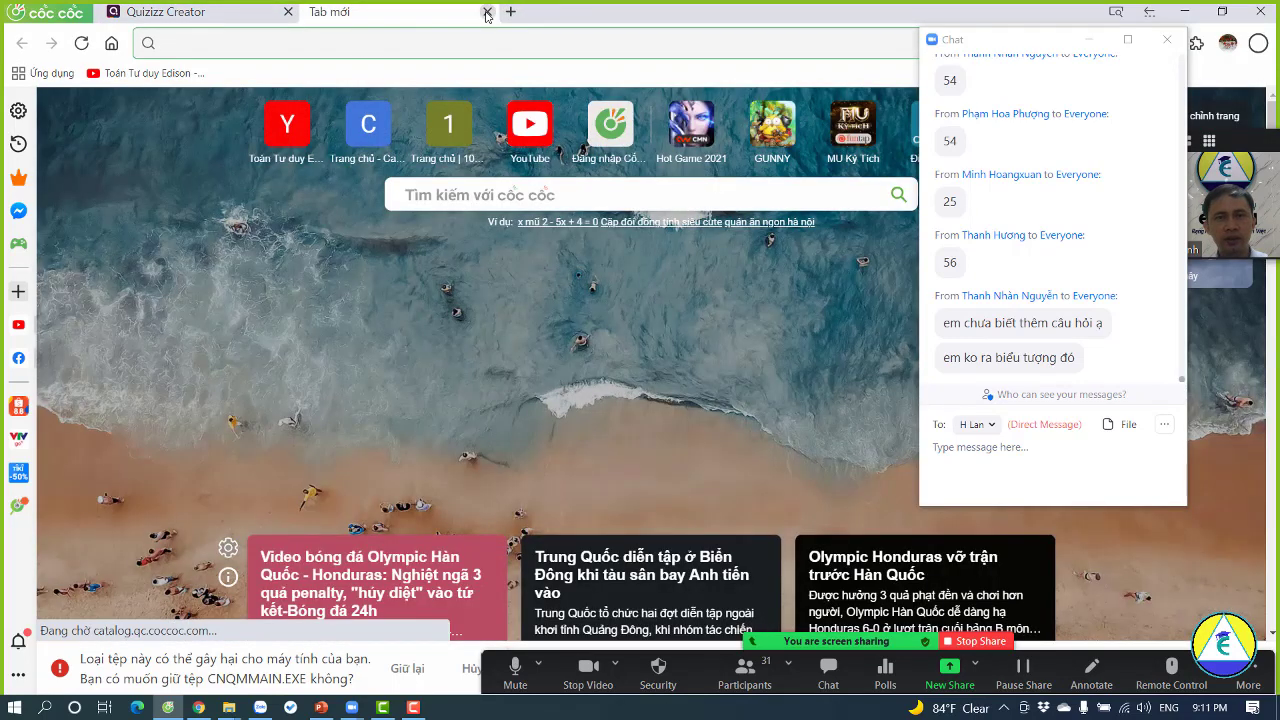
left_click(486, 12)
scroll(460, 477, "down", 15)
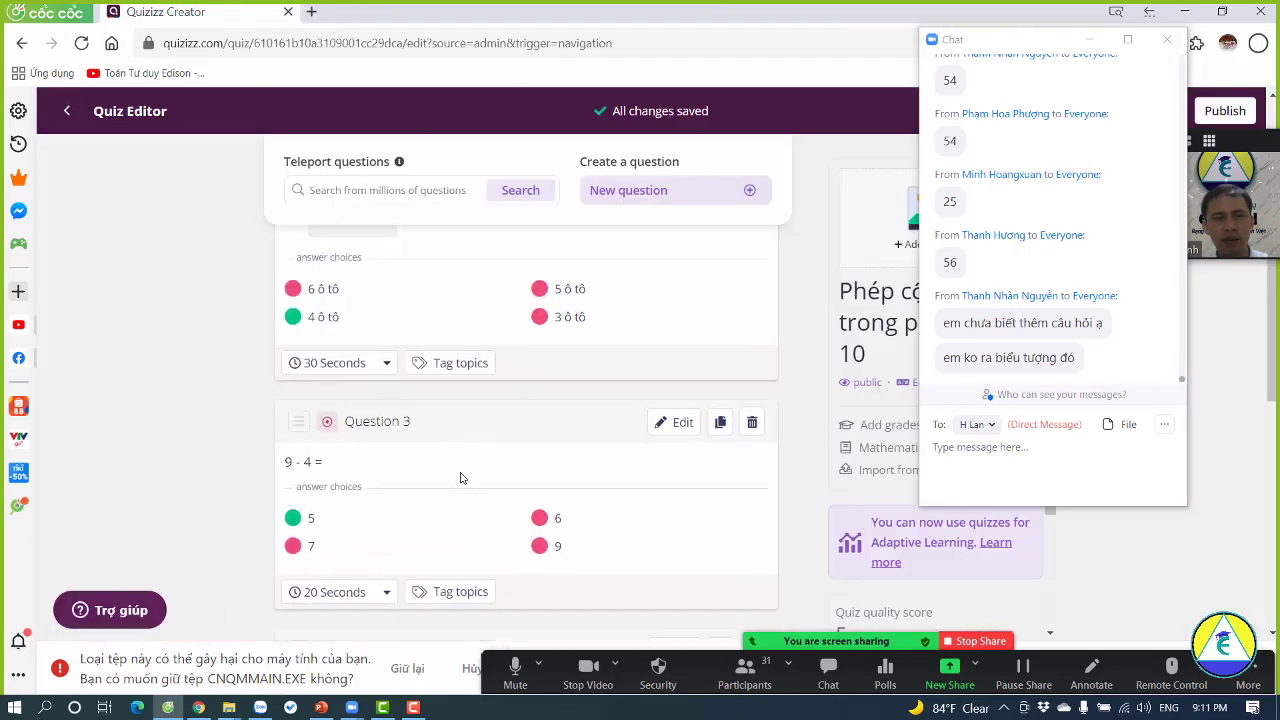
scroll(414, 258, "up", 15)
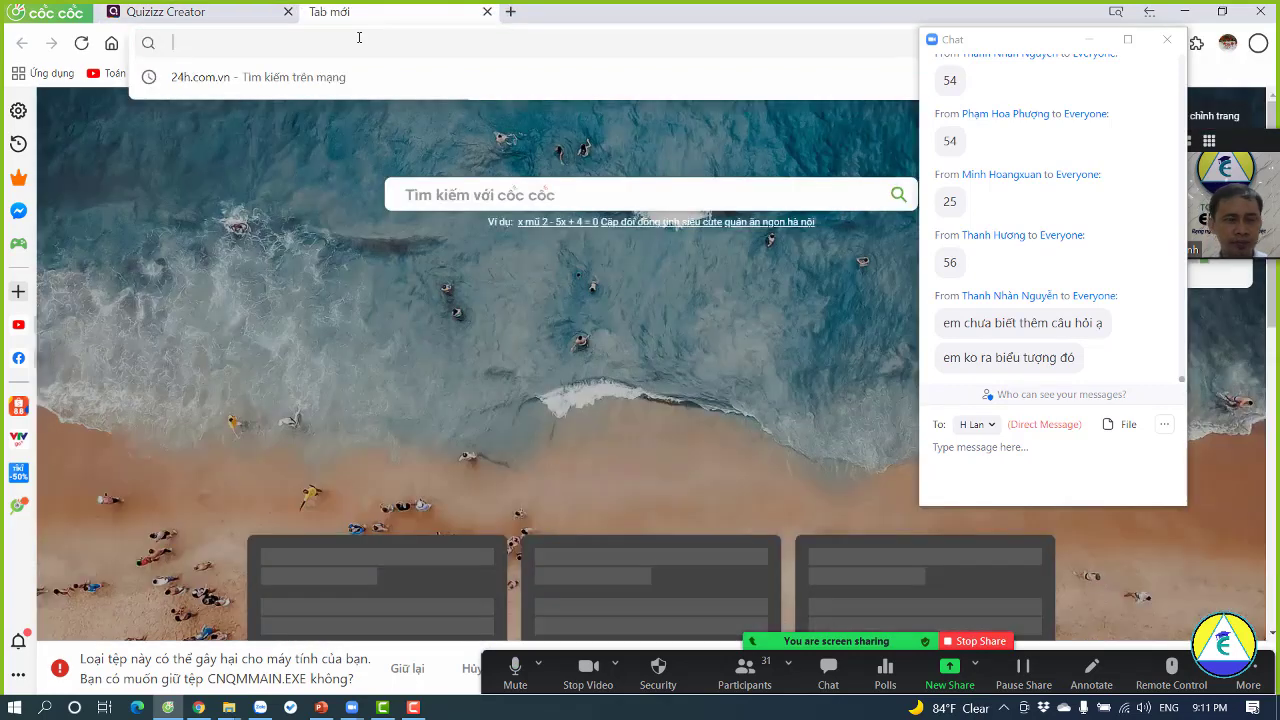
type("quizizz.com")
key("Return")
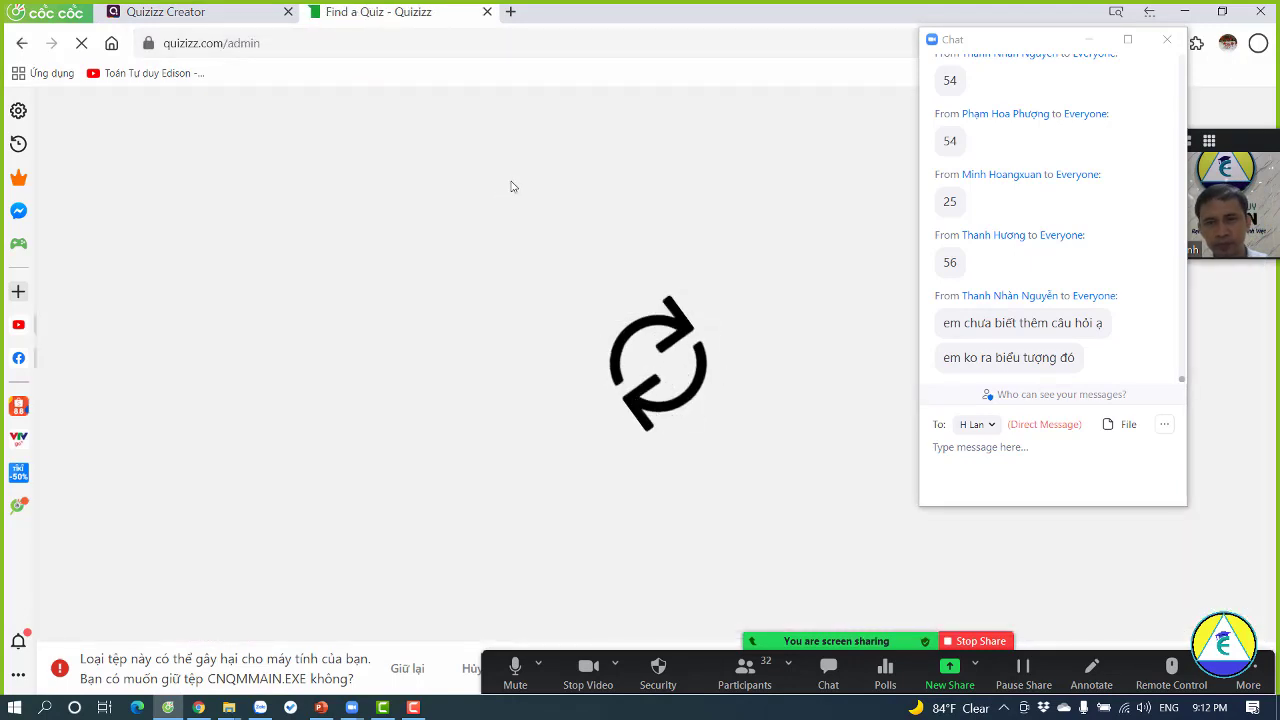
key("ctrl+shift+Tab")
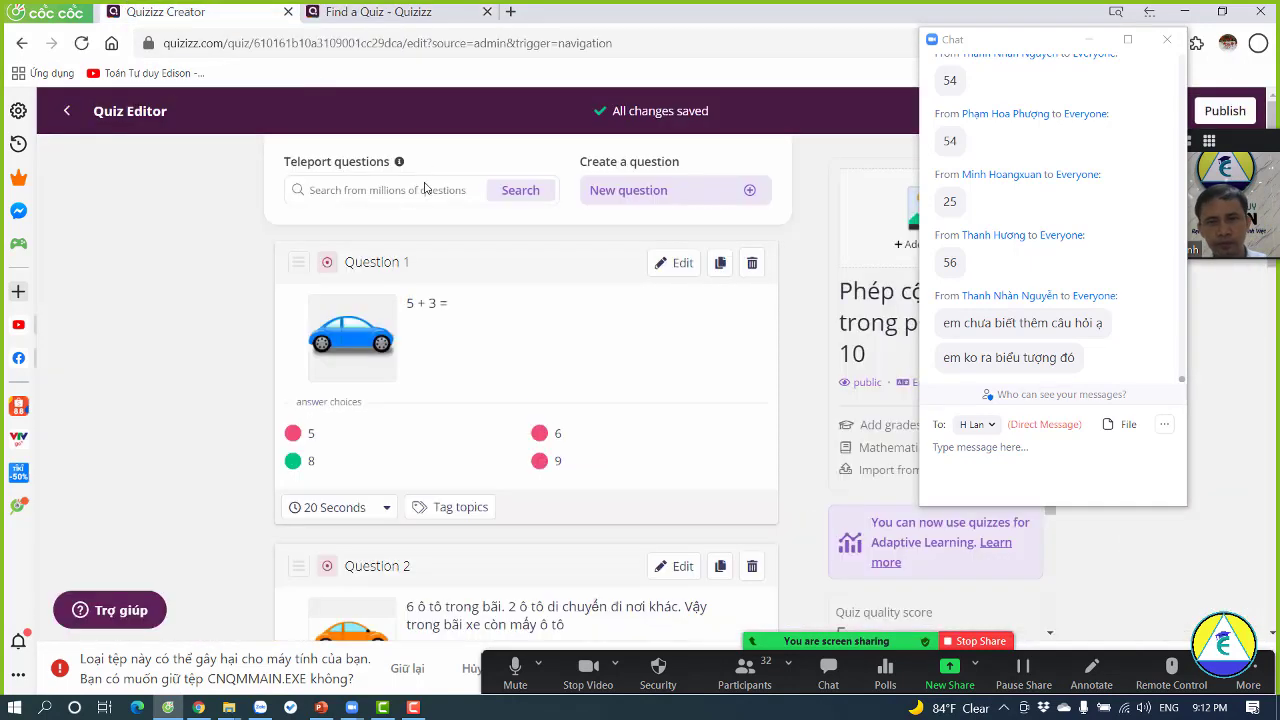
- Scroll through Questions 1–5 in the quiz editor to review them
scroll(457, 286, "down", 3)
scroll(457, 286, "up", 3)
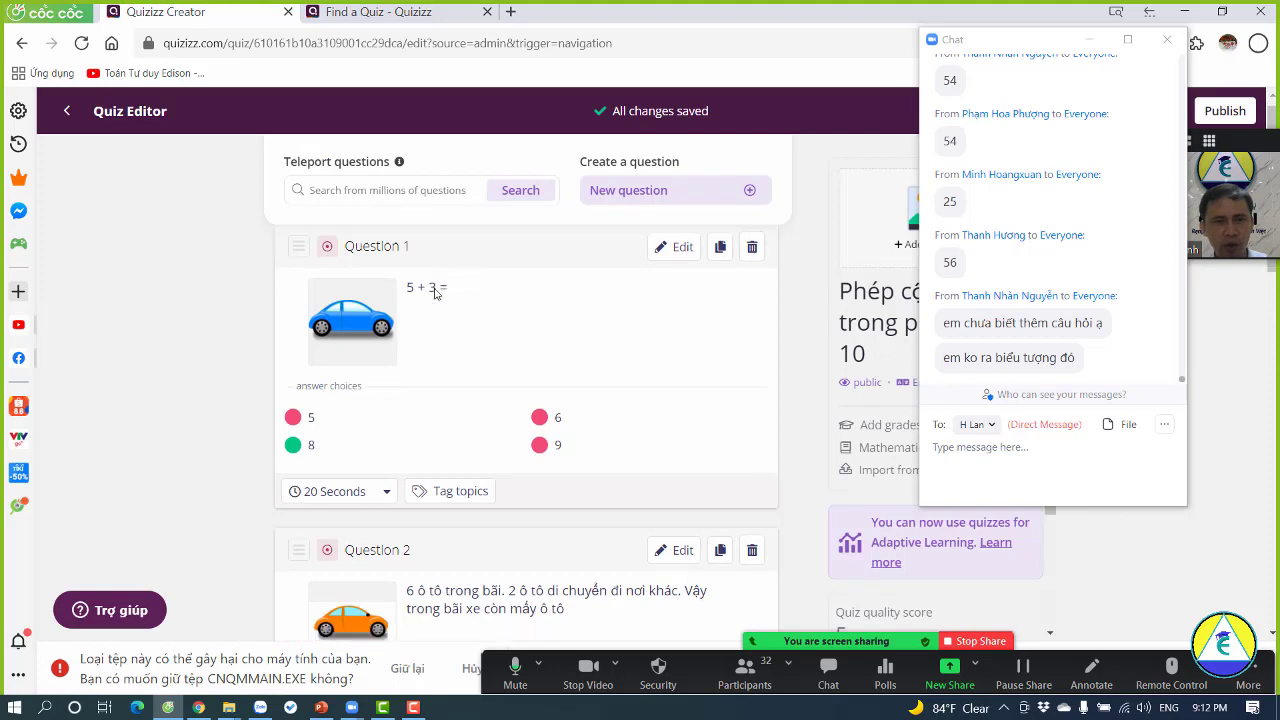
scroll(435, 293, "down", 4)
scroll(434, 291, "up", 2)
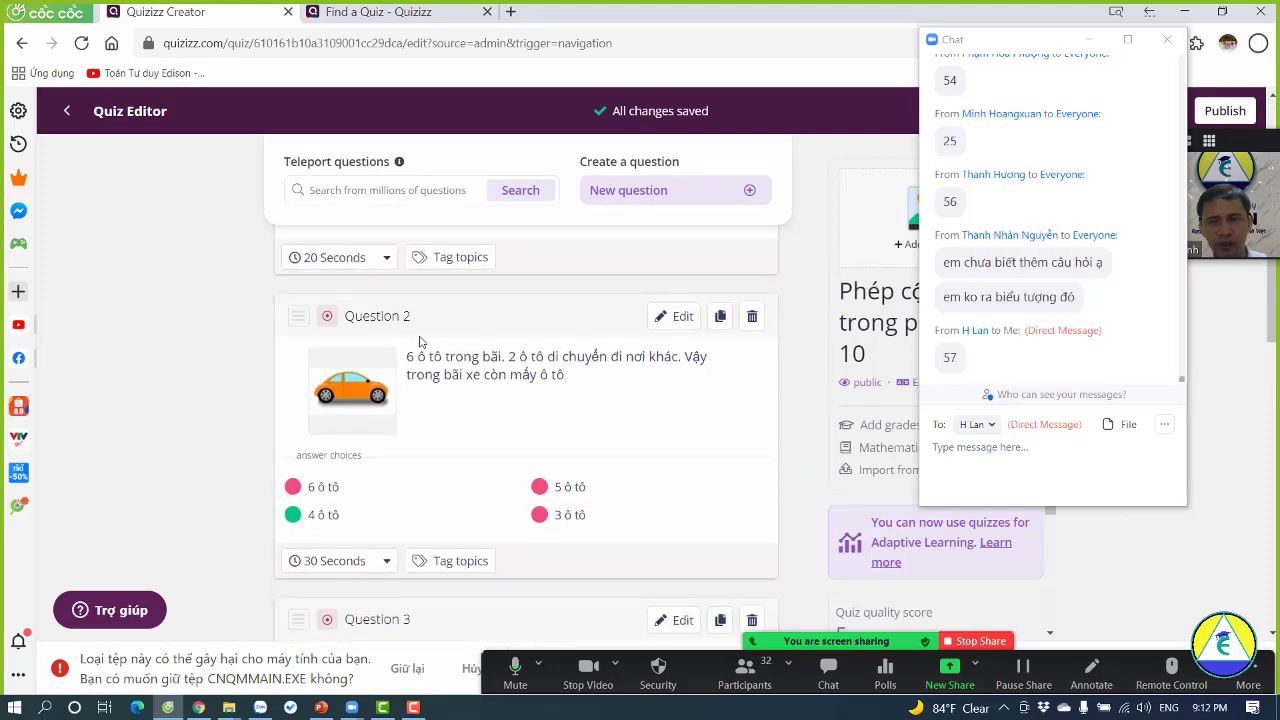
scroll(420, 342, "down", 3)
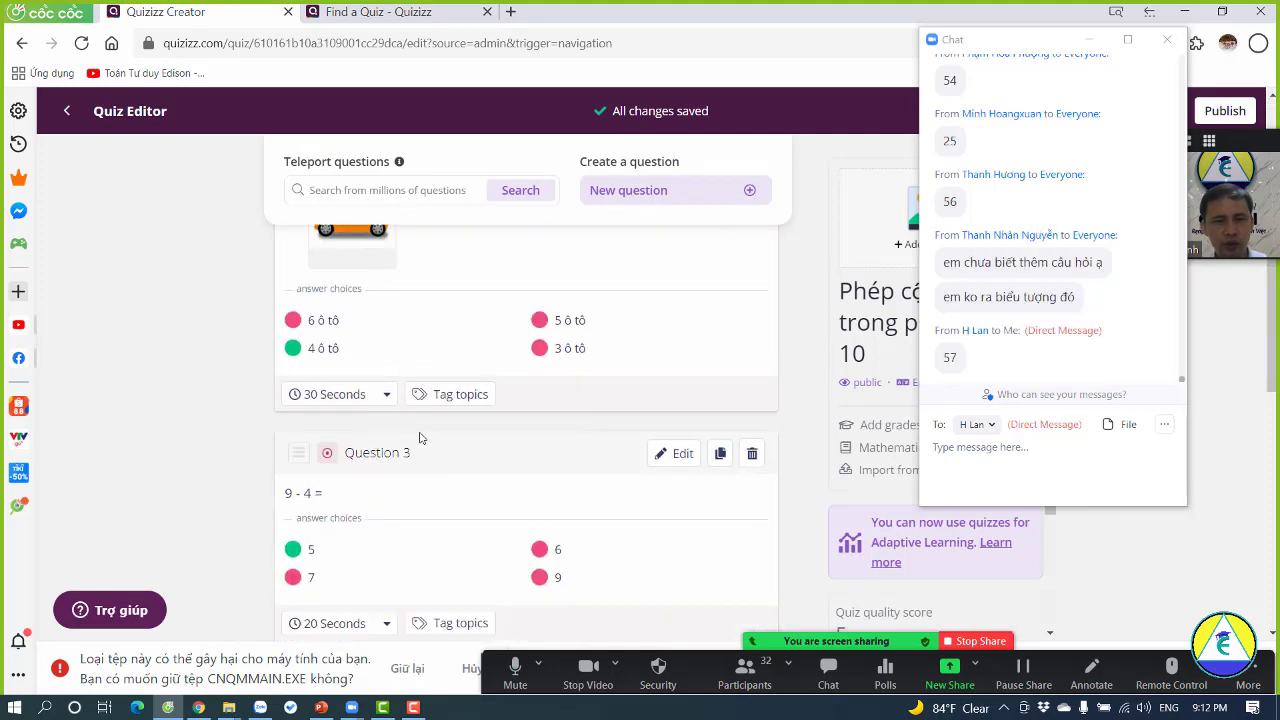
scroll(425, 450, "down", 6)
scroll(432, 417, "down", 3)
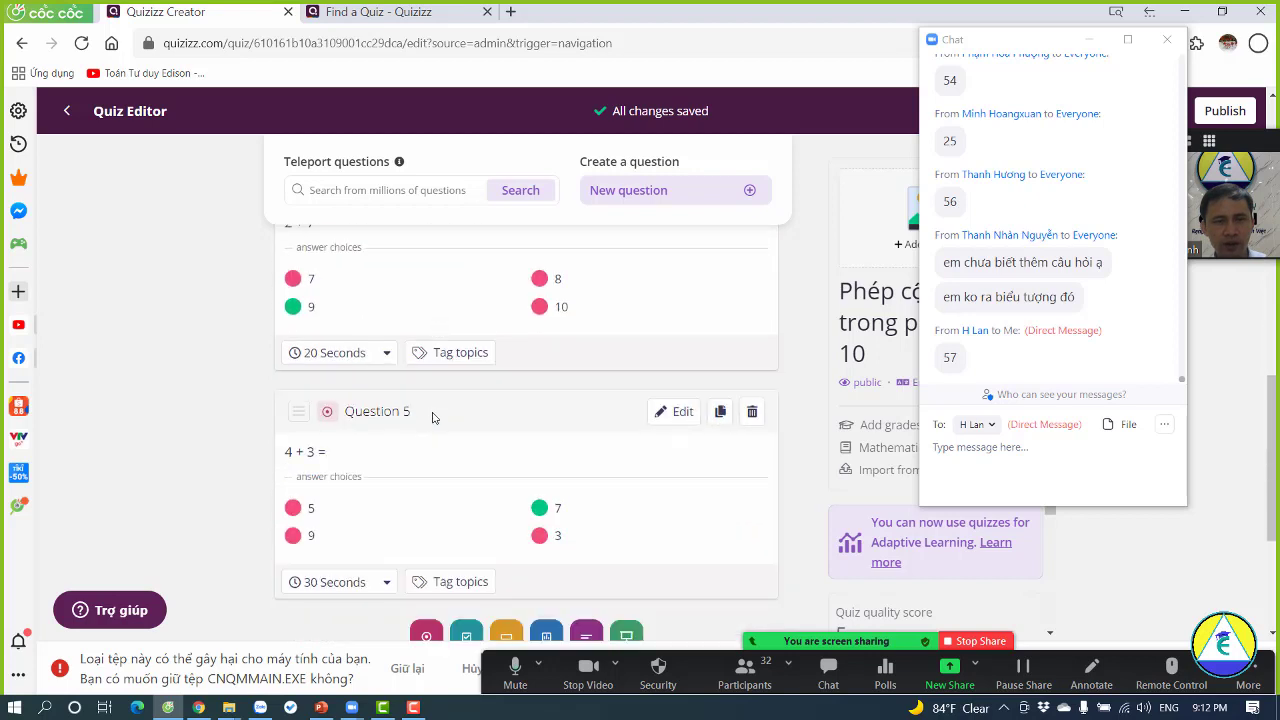
scroll(432, 420, "down", 5)
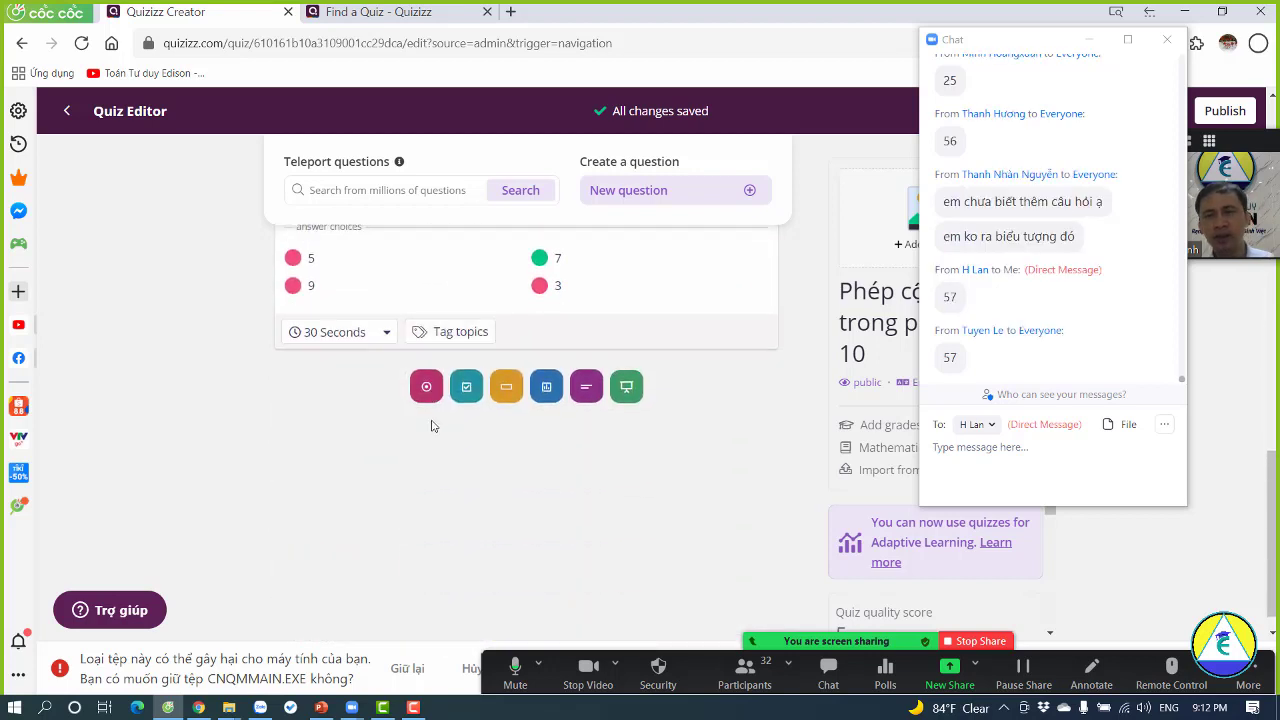
left_click(320, 708)
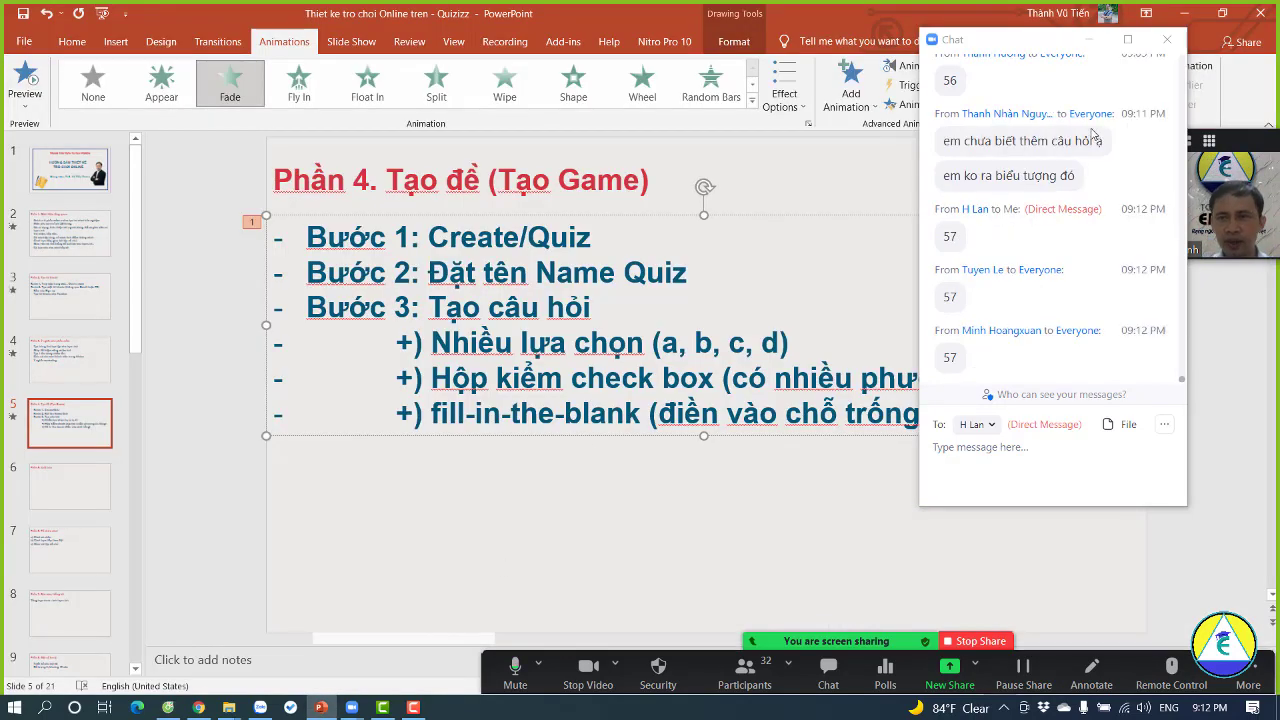
- Add a new bullet 'Tạo khoảng 10 câu hỏi.' at the end of slide 5
left_click_drag(1022, 53, 1129, 62)
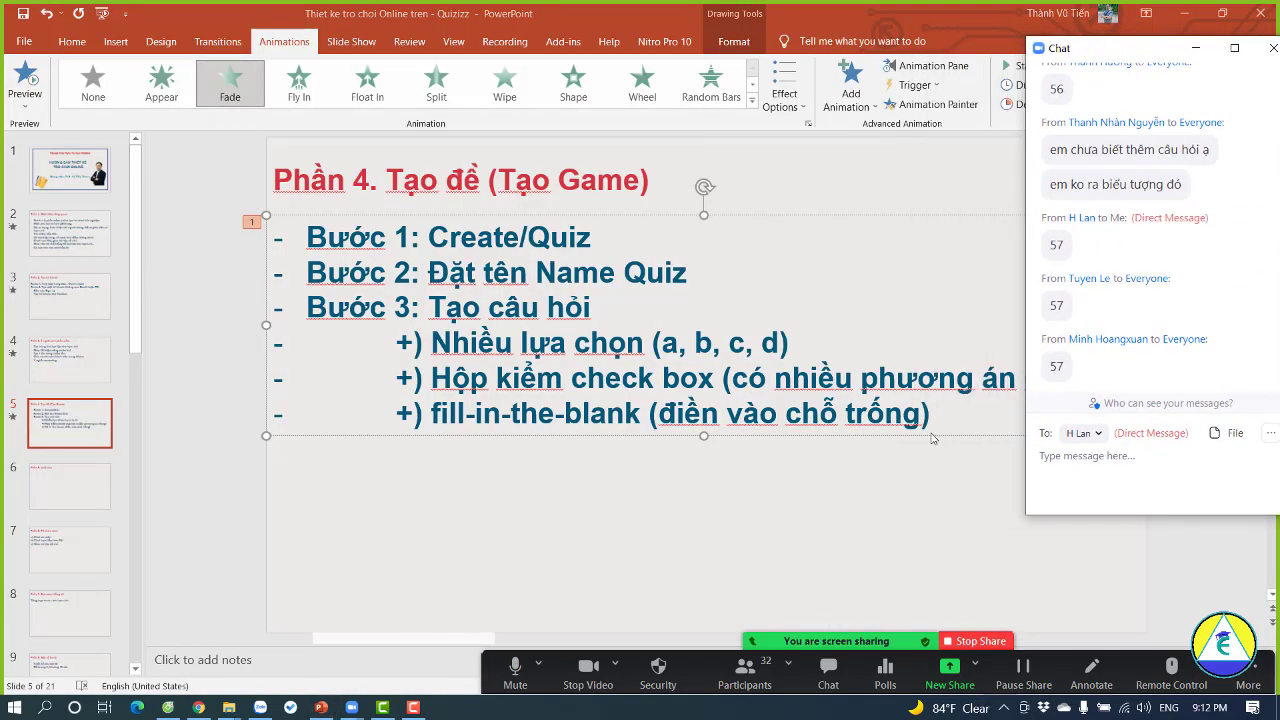
key("Return")
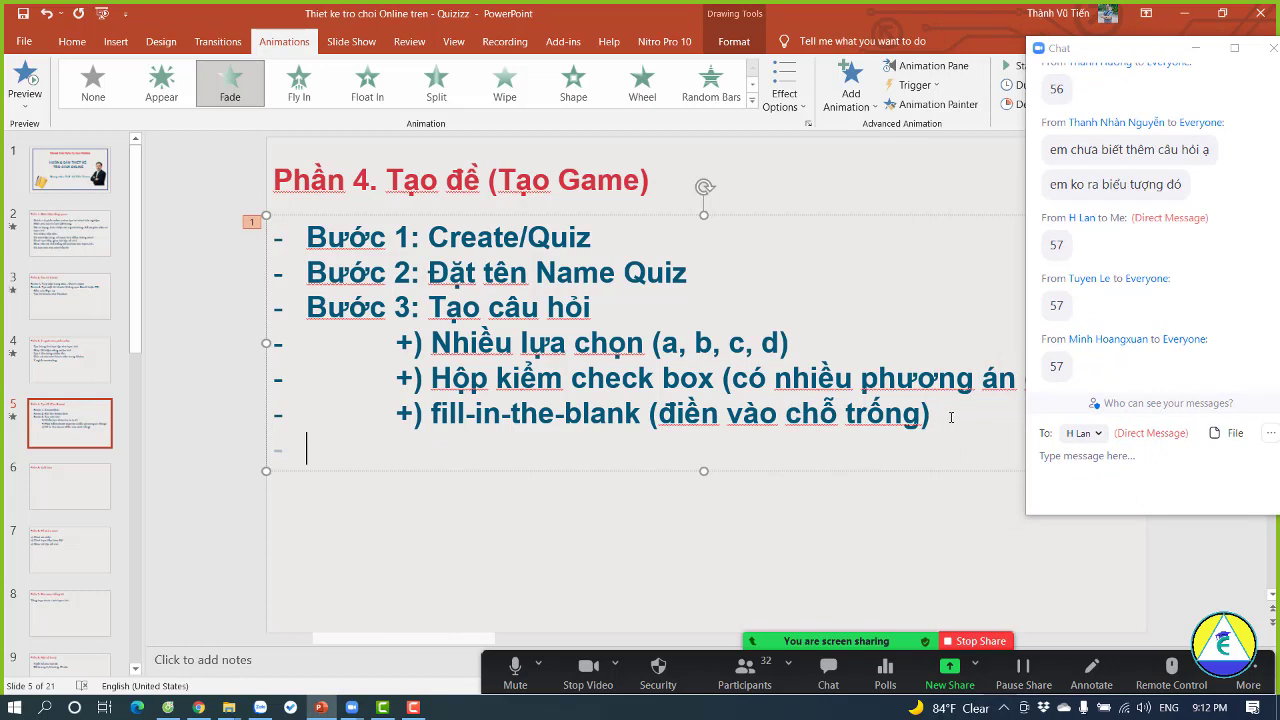
type("Tạo k")
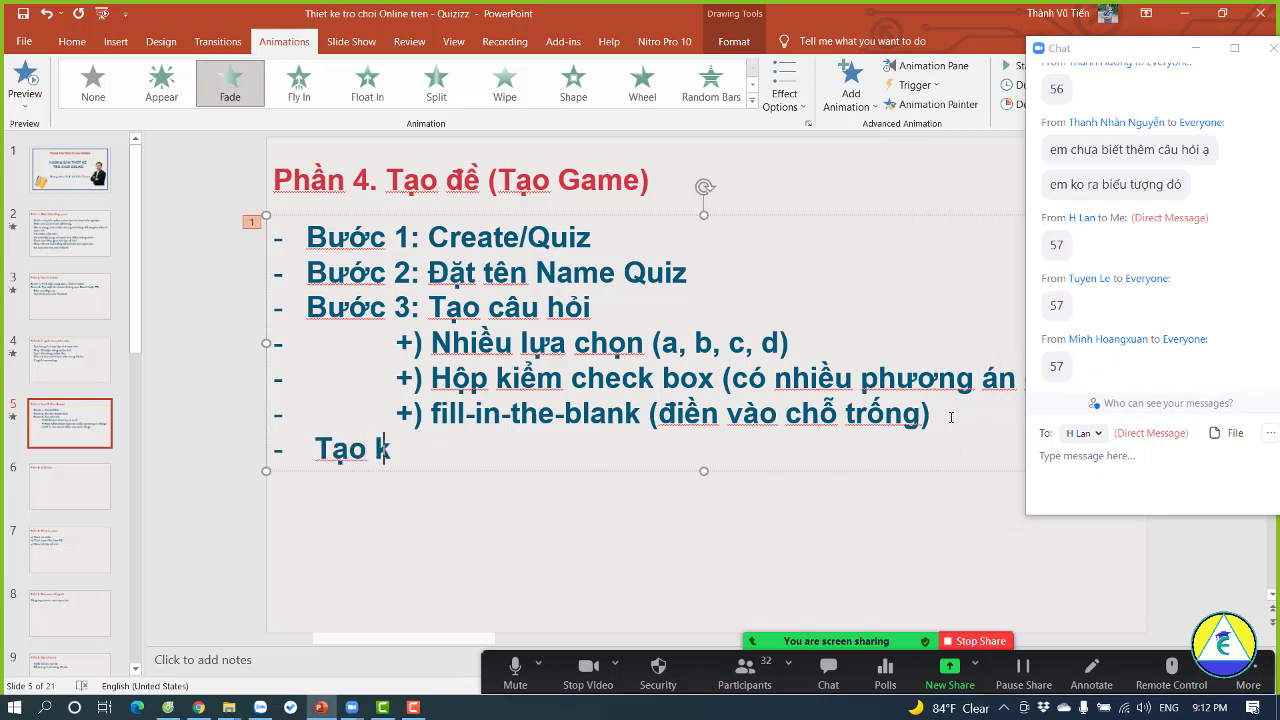
type("hoanảng 10 câu h")
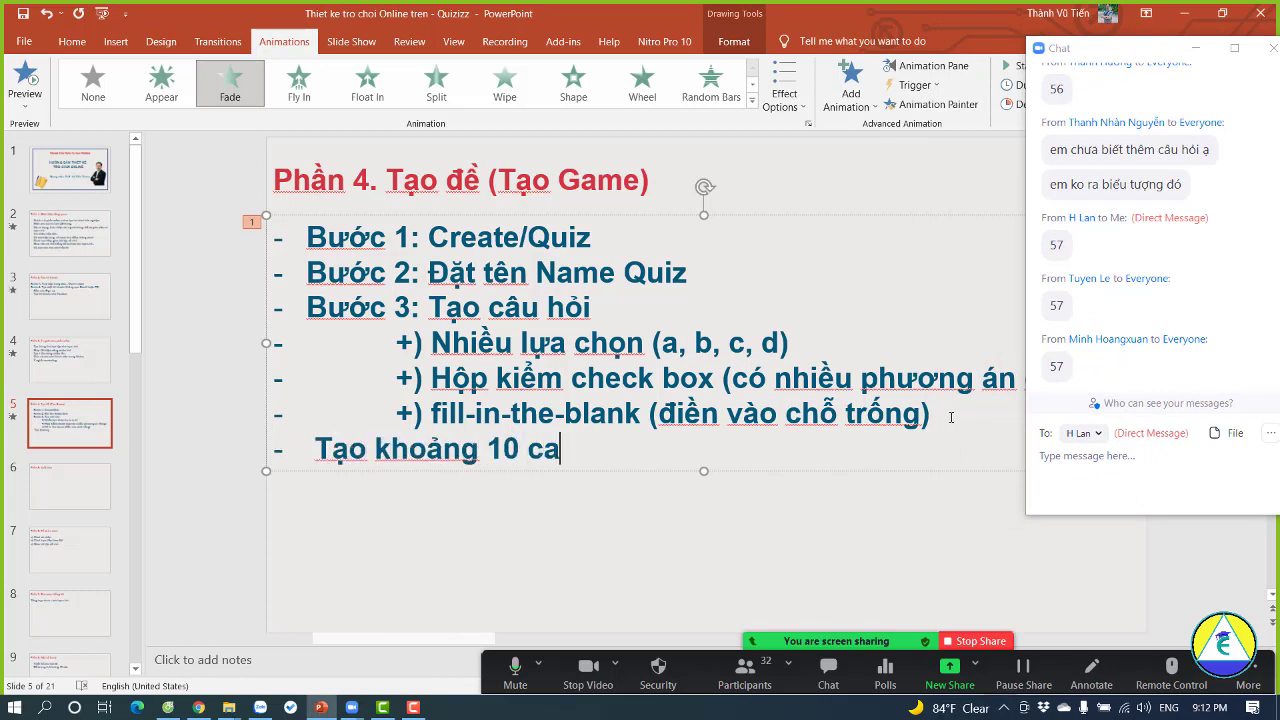
type("ỏi.")
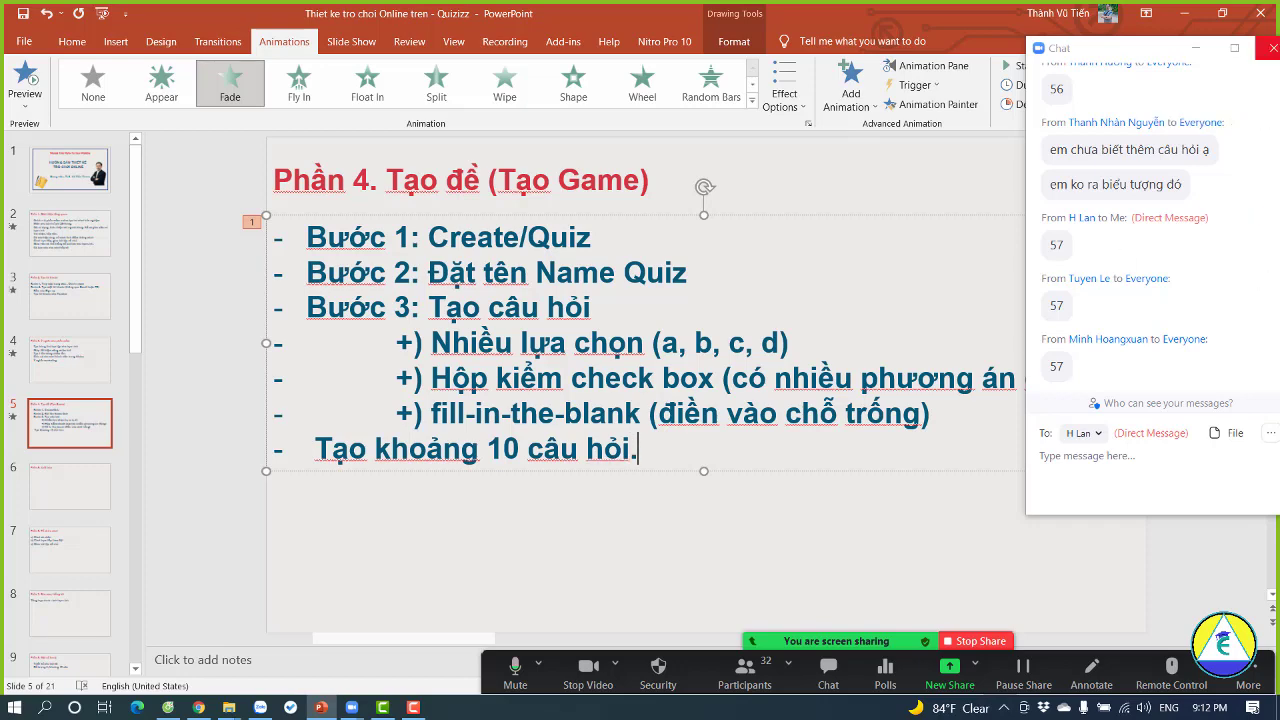
- Close the Zoom meeting chat and switch back to the browser
left_click(1272, 48)
key("alt+Tab")
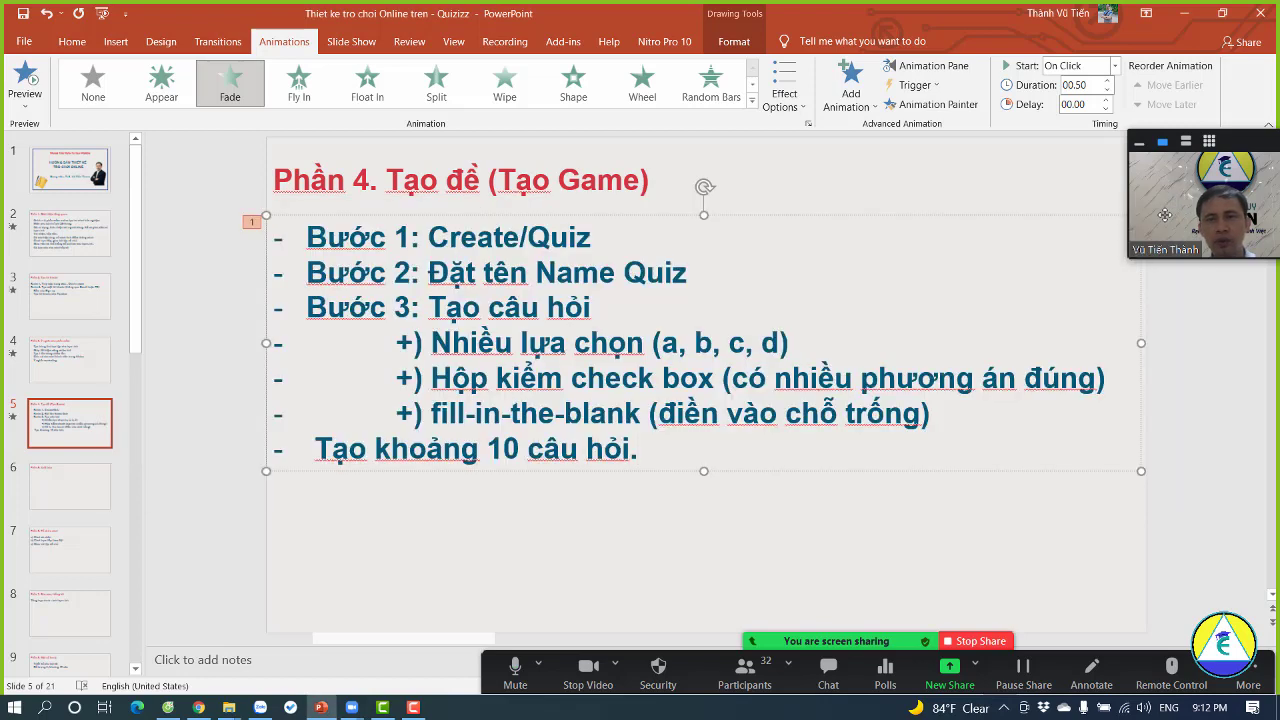
key("alt+Tab")
key("alt+Tab")
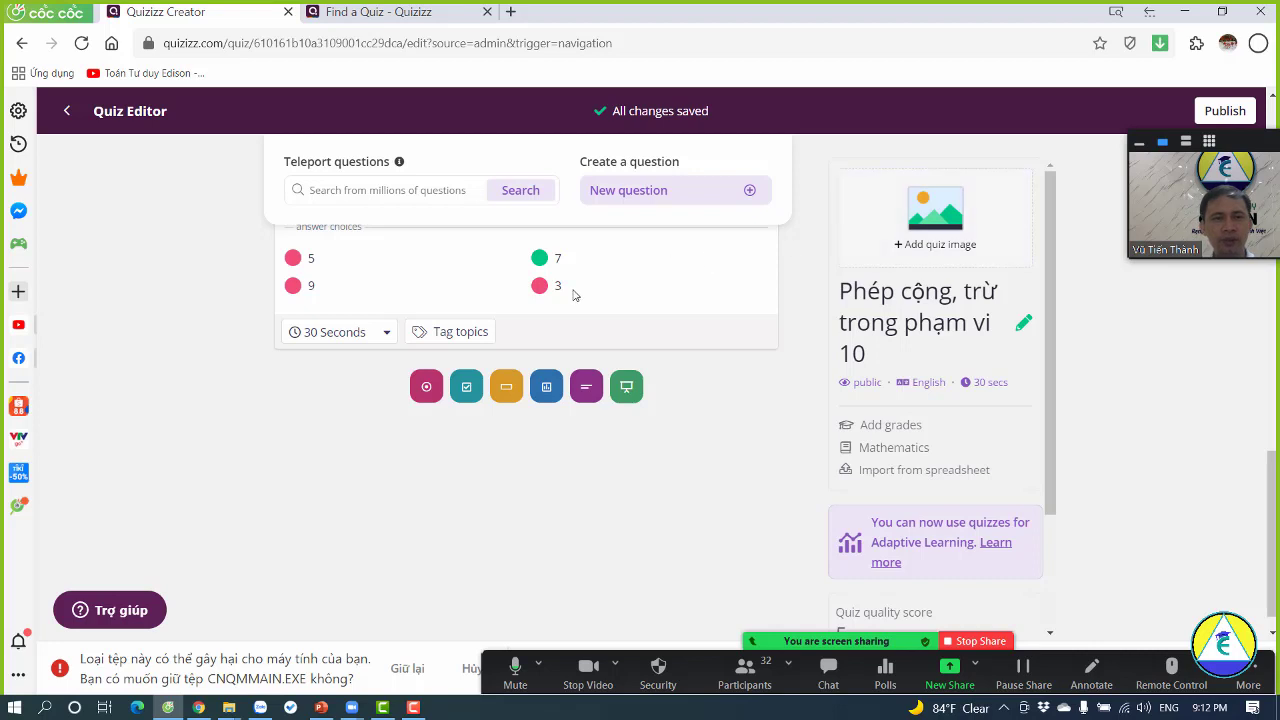
scroll(578, 296, "up", 2)
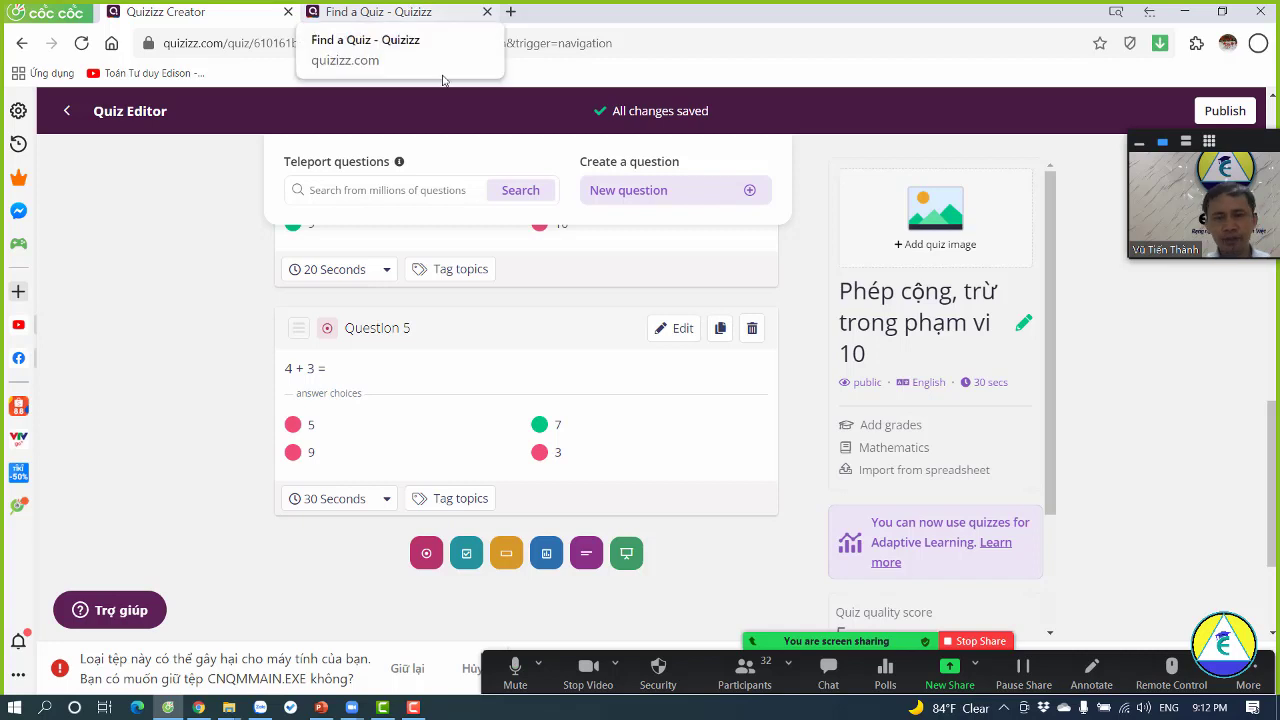
scroll(671, 466, "up", 4)
left_click_drag(1223, 192, 1162, 314)
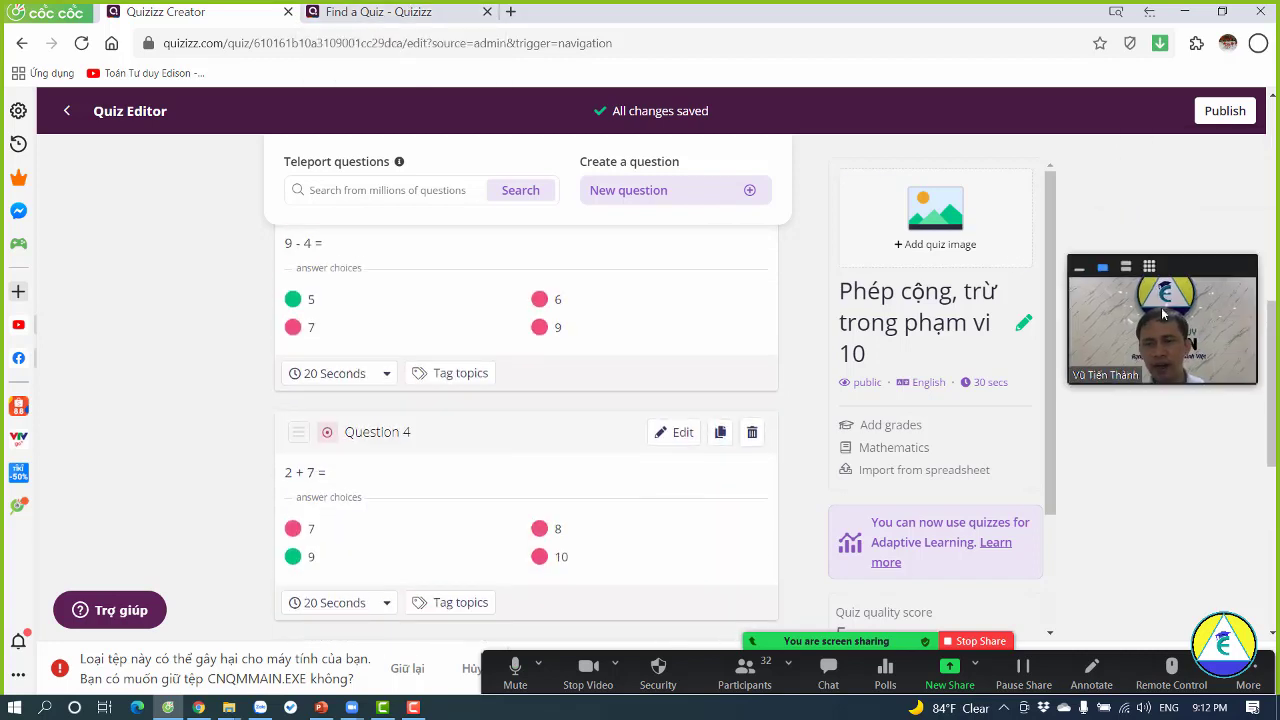
left_click(828, 672)
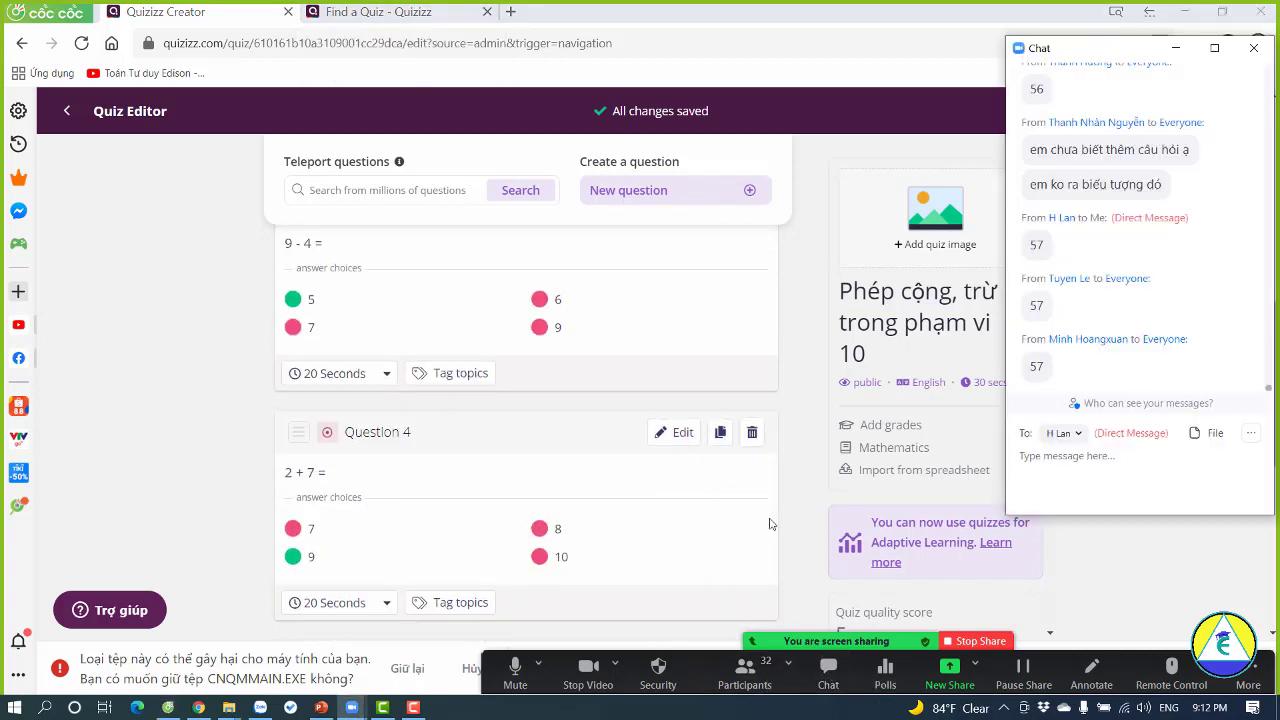
scroll(1108, 312, "up", 3)
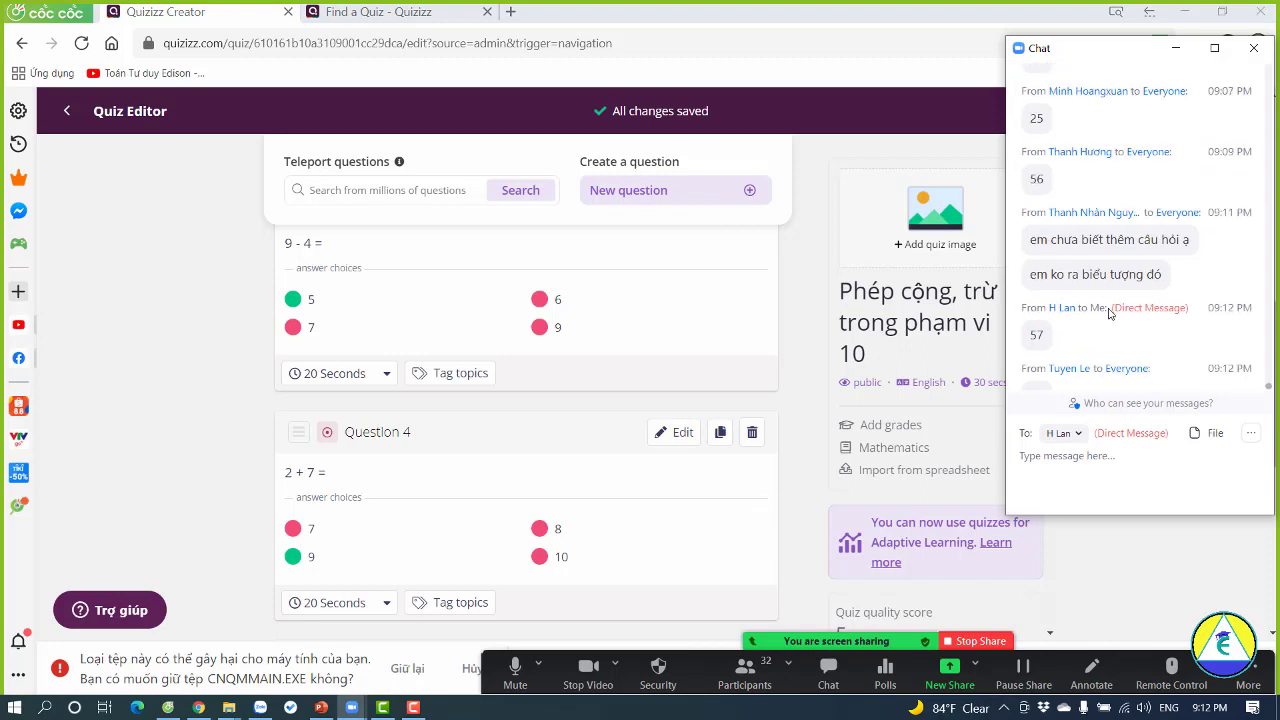
scroll(1108, 312, "down", 3)
left_click(1252, 47)
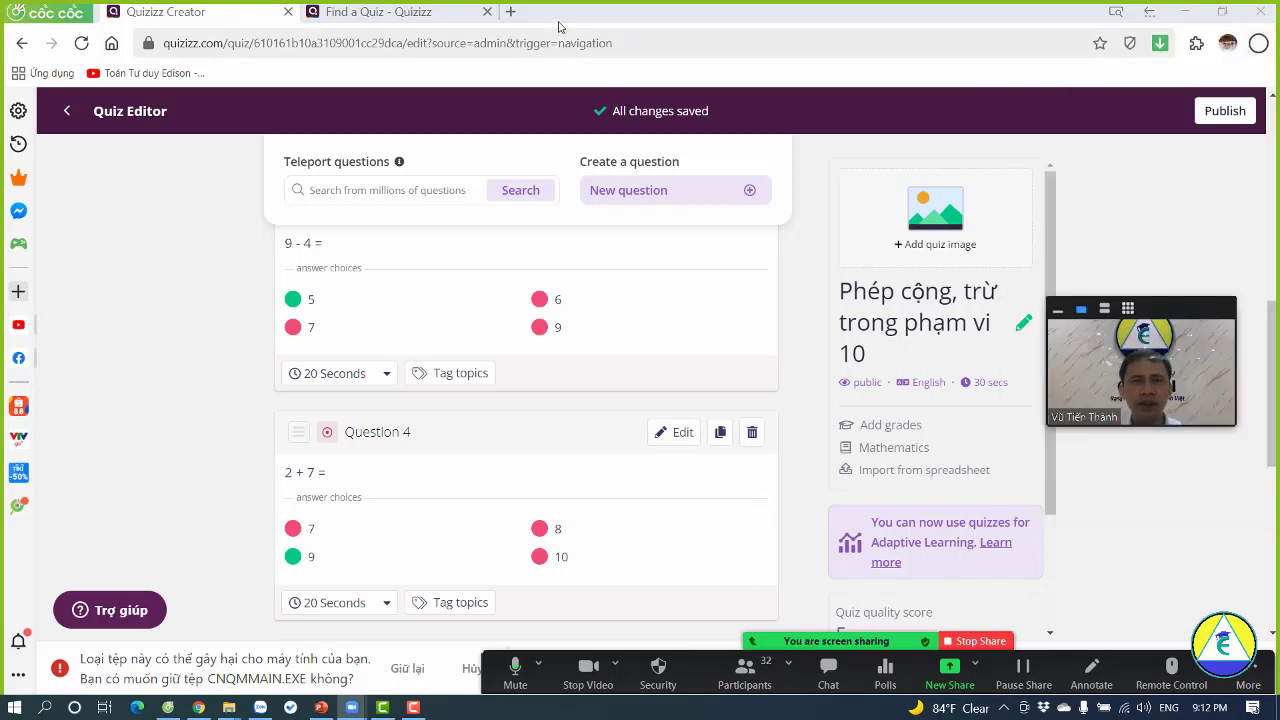
left_click(385, 11)
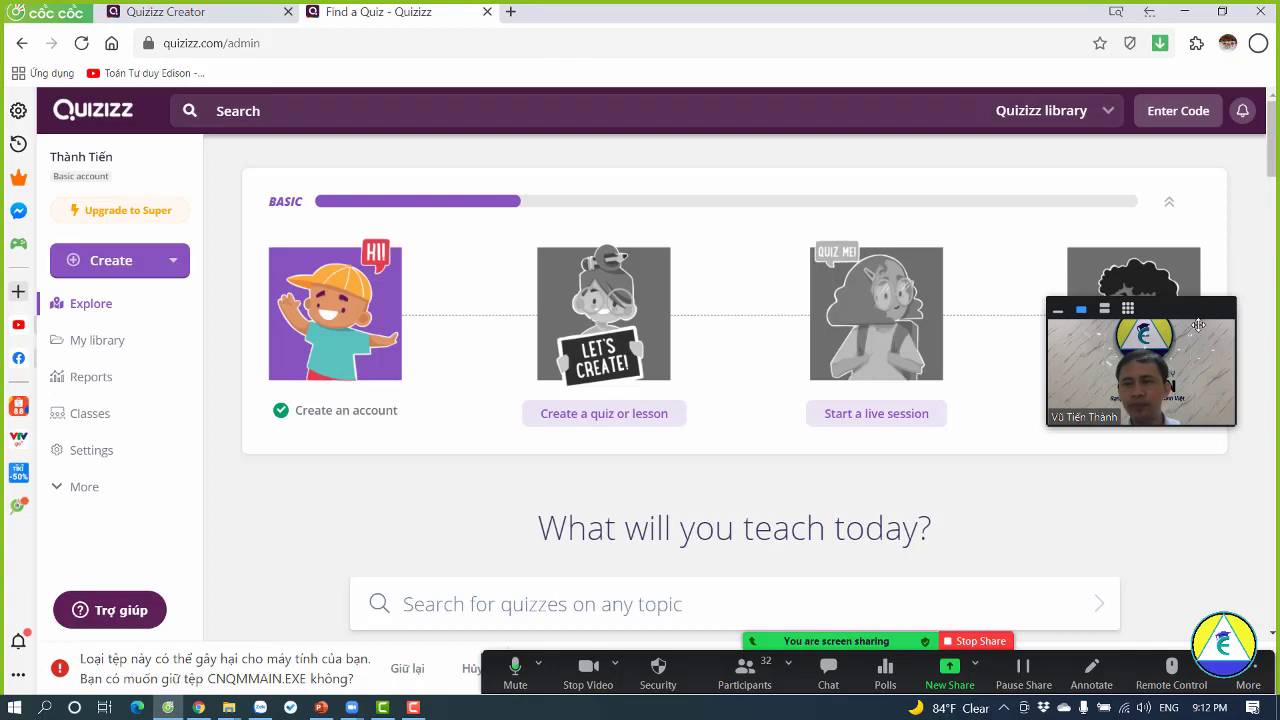
- Reload the Quizizz home page, open Zoom chat, then return to the quiz editor tab
left_click_drag(1203, 316, 1240, 203)
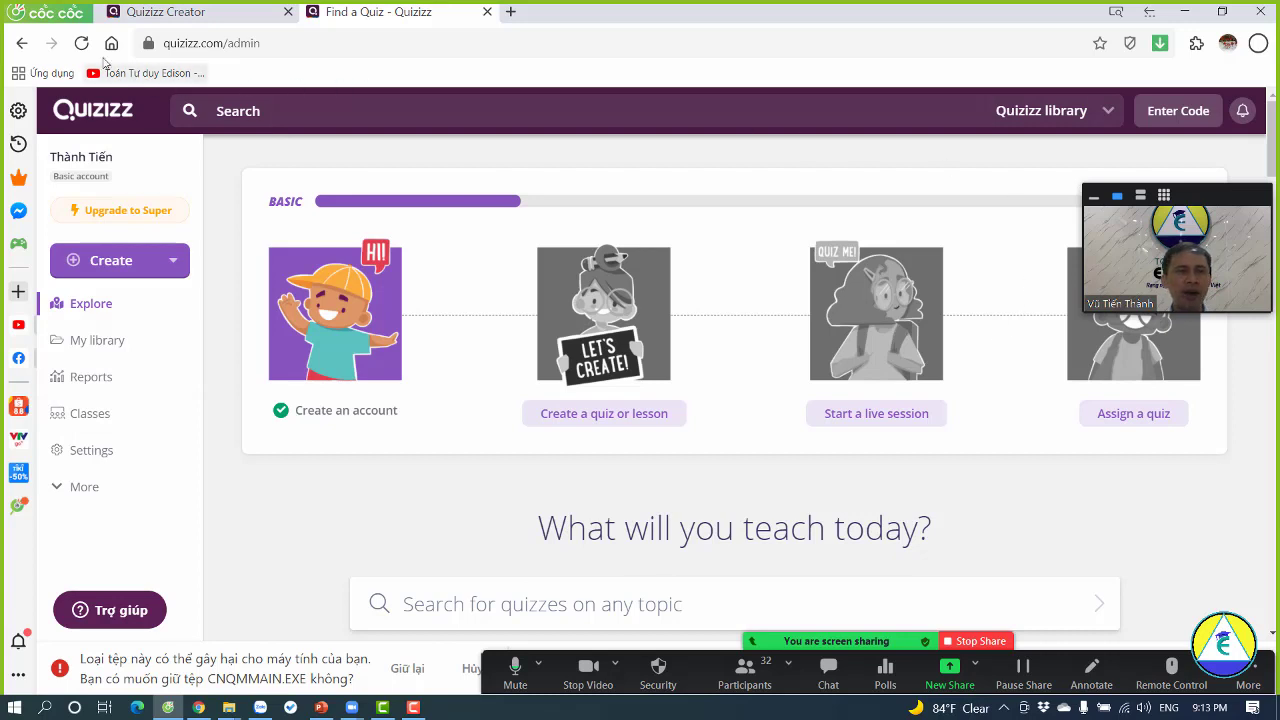
left_click(88, 114)
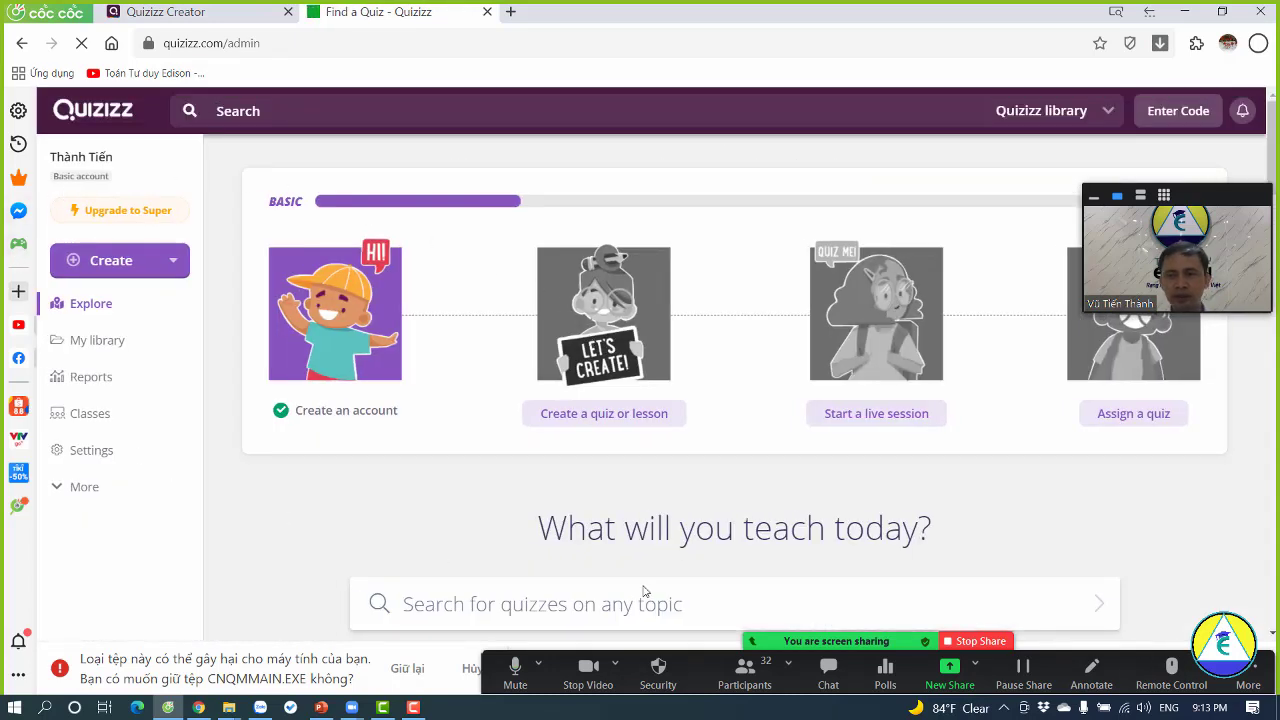
left_click(824, 678)
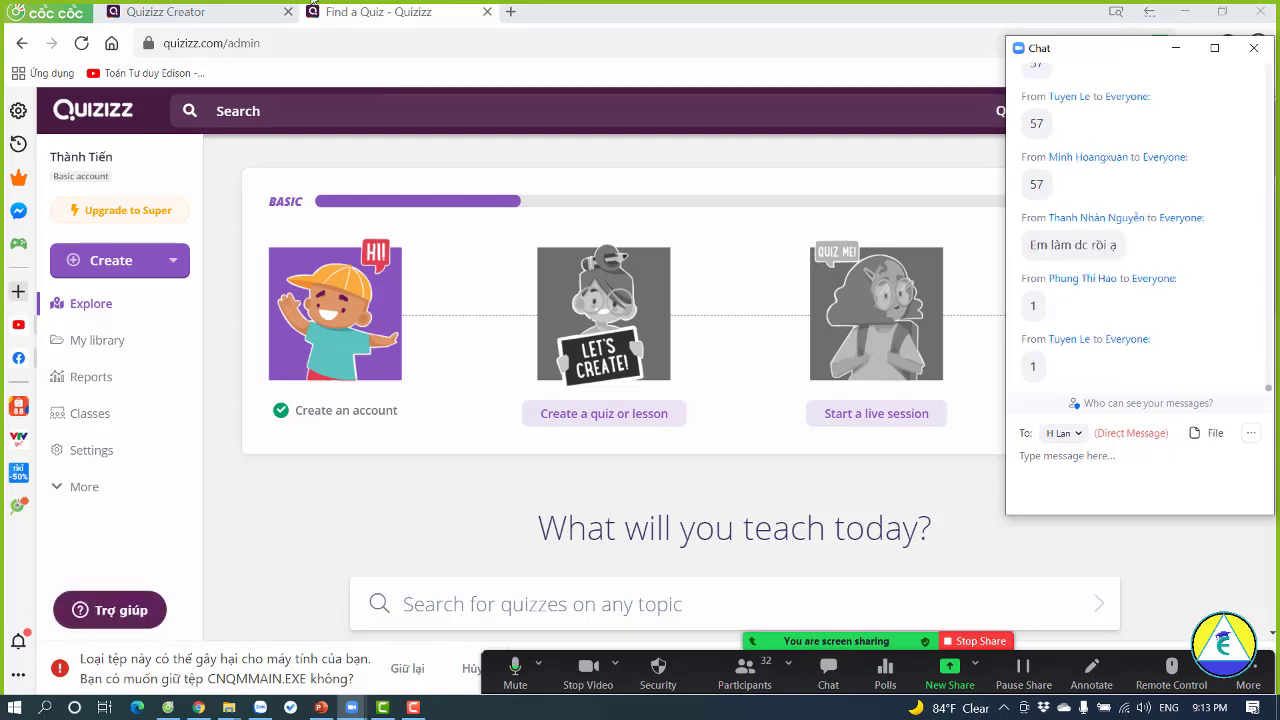
left_click(386, 10)
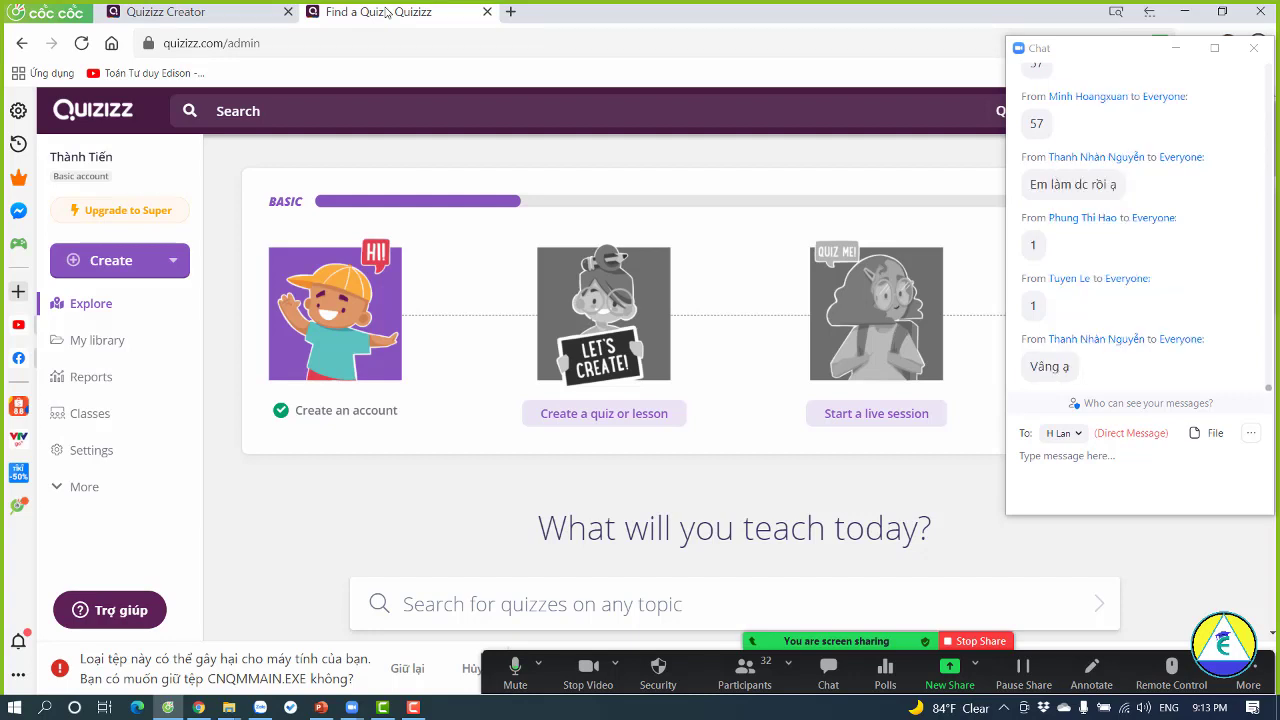
left_click(165, 12)
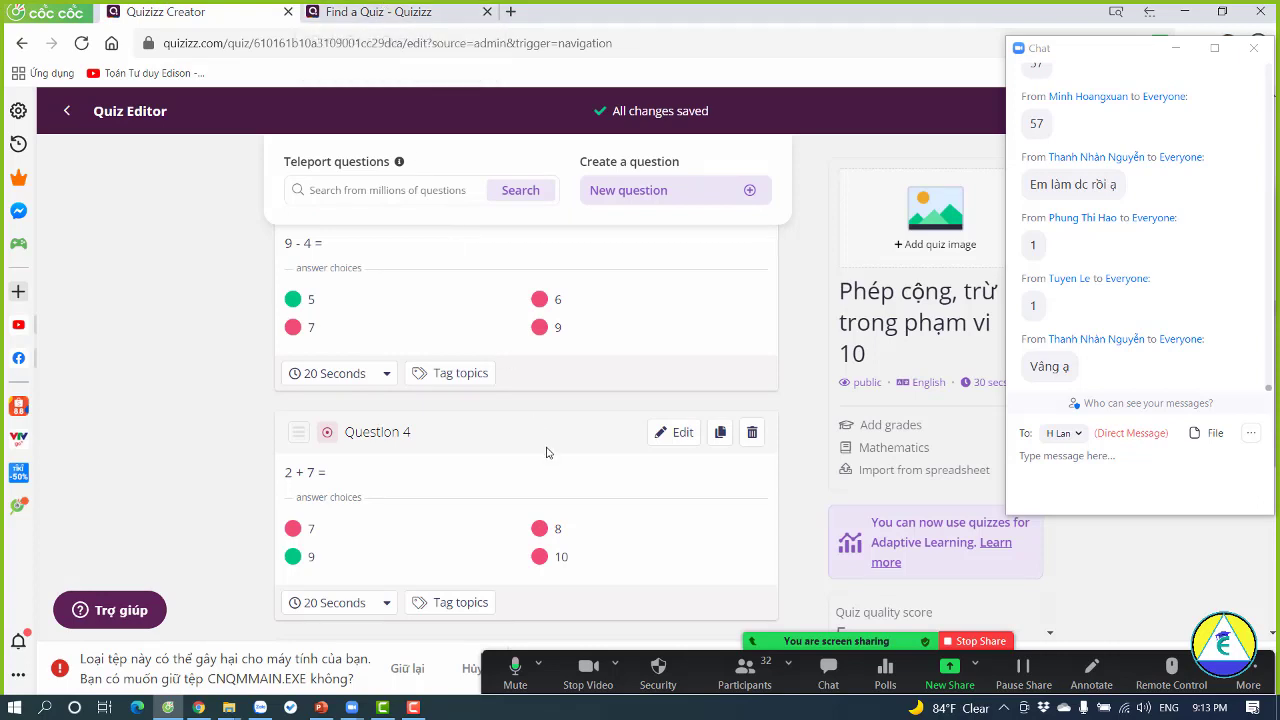
- Close the Find a Quiz tab and the Zoom chat, then return to PowerPoint
scroll(546, 450, "up", 2)
scroll(546, 452, "up", 2)
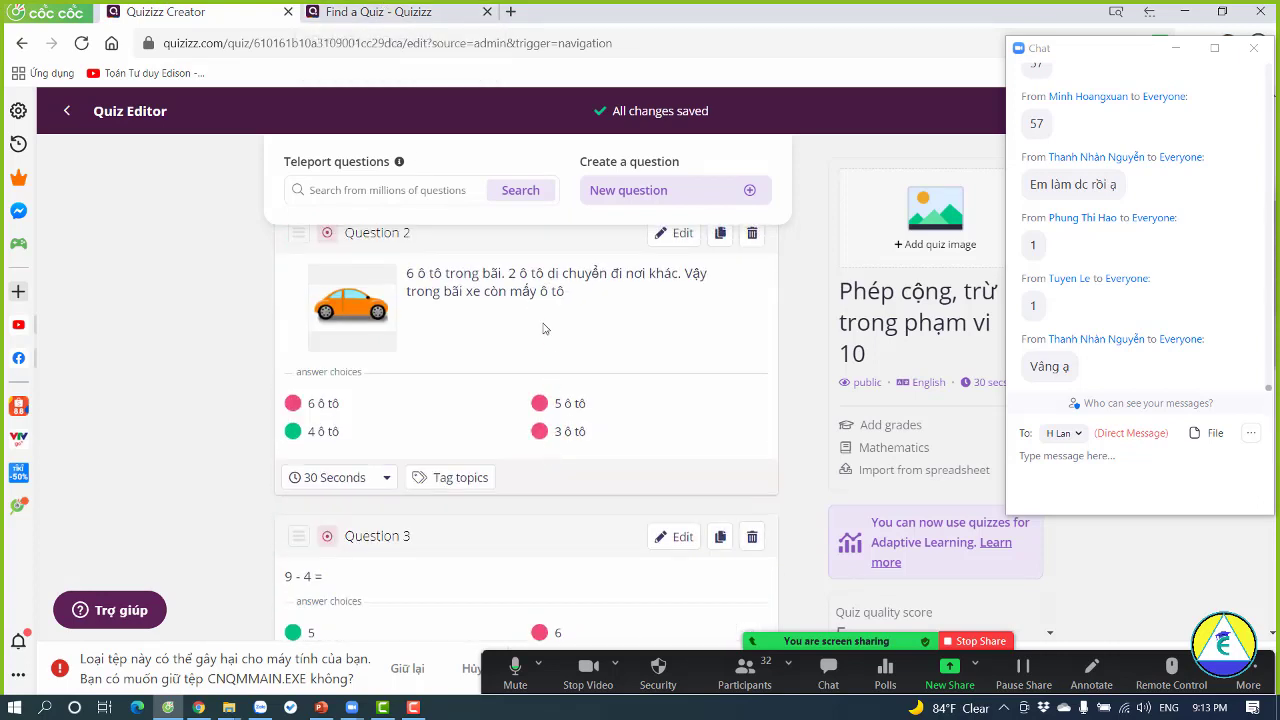
scroll(543, 328, "up", 4)
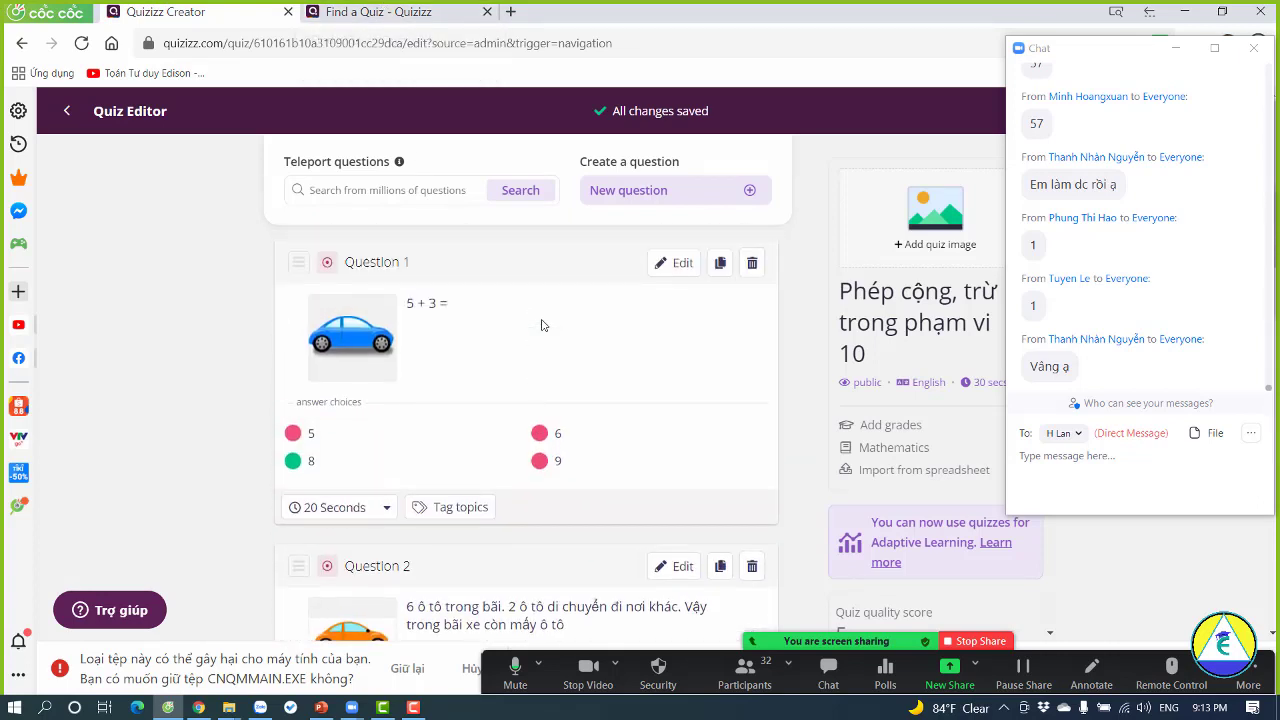
scroll(543, 325, "down", 3)
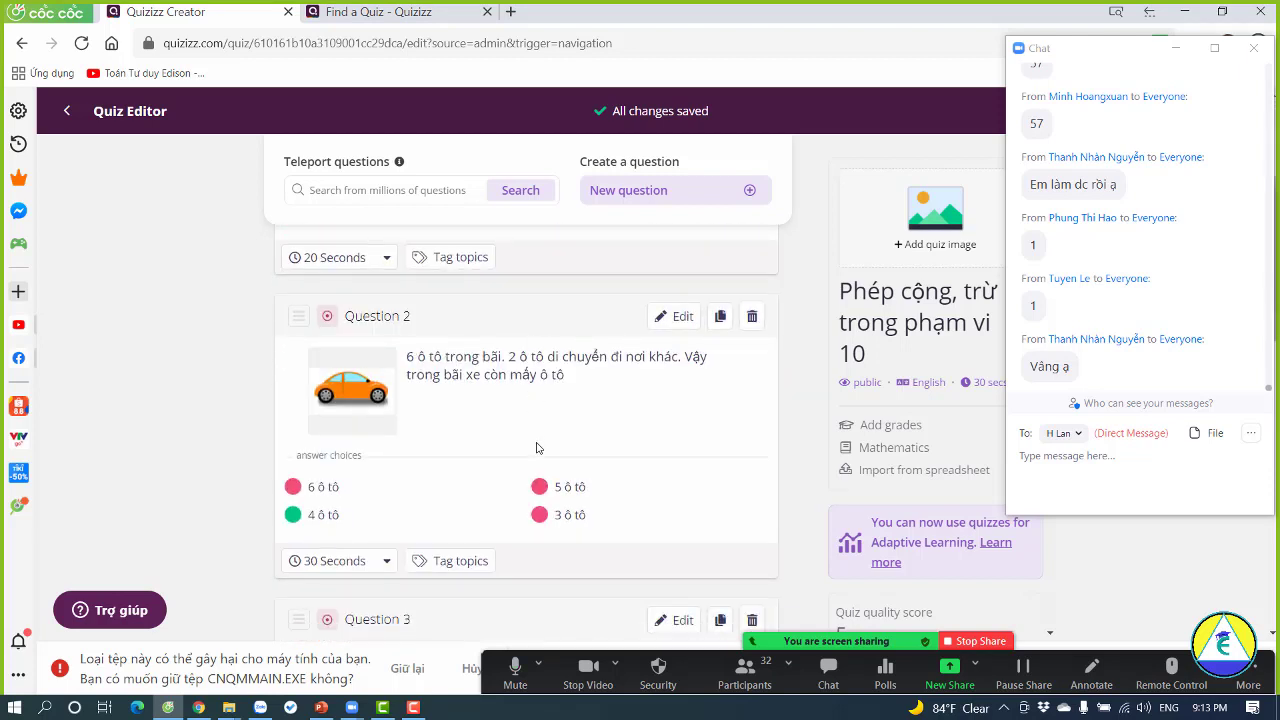
scroll(560, 350, "down", 1)
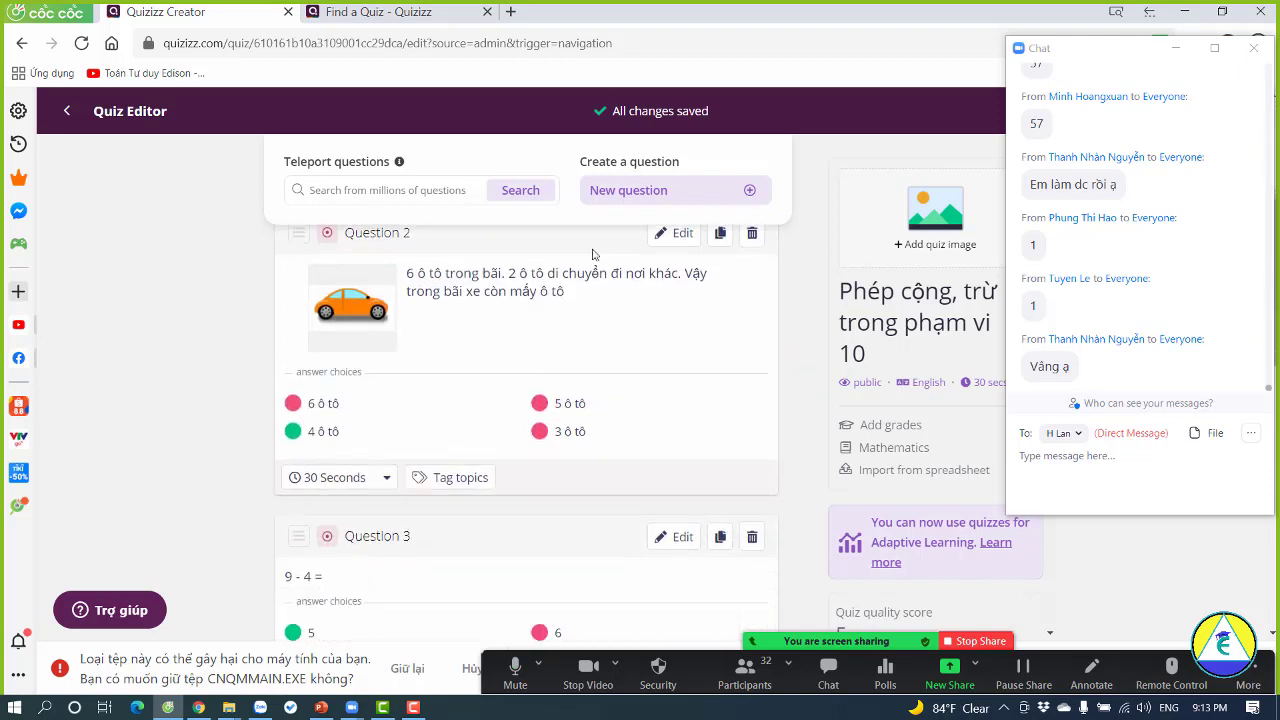
left_click(487, 12)
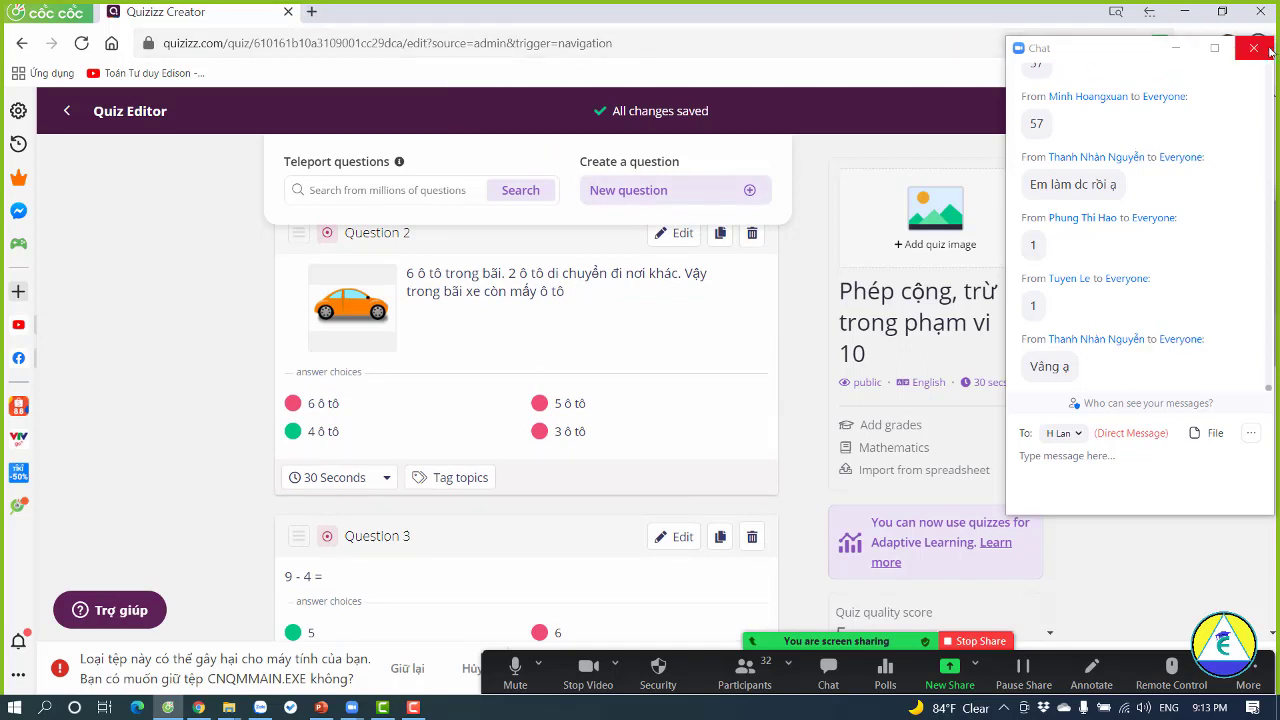
left_click(1262, 50)
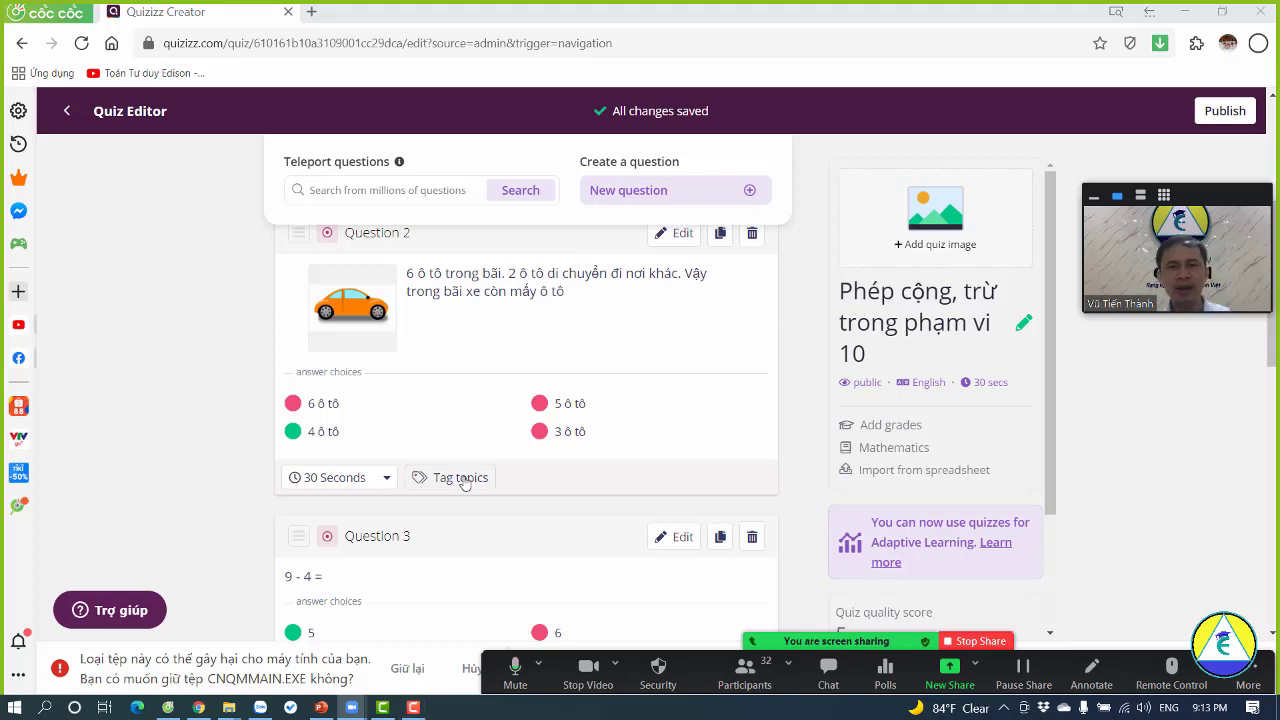
scroll(464, 481, "up", 3)
scroll(464, 481, "down", 10)
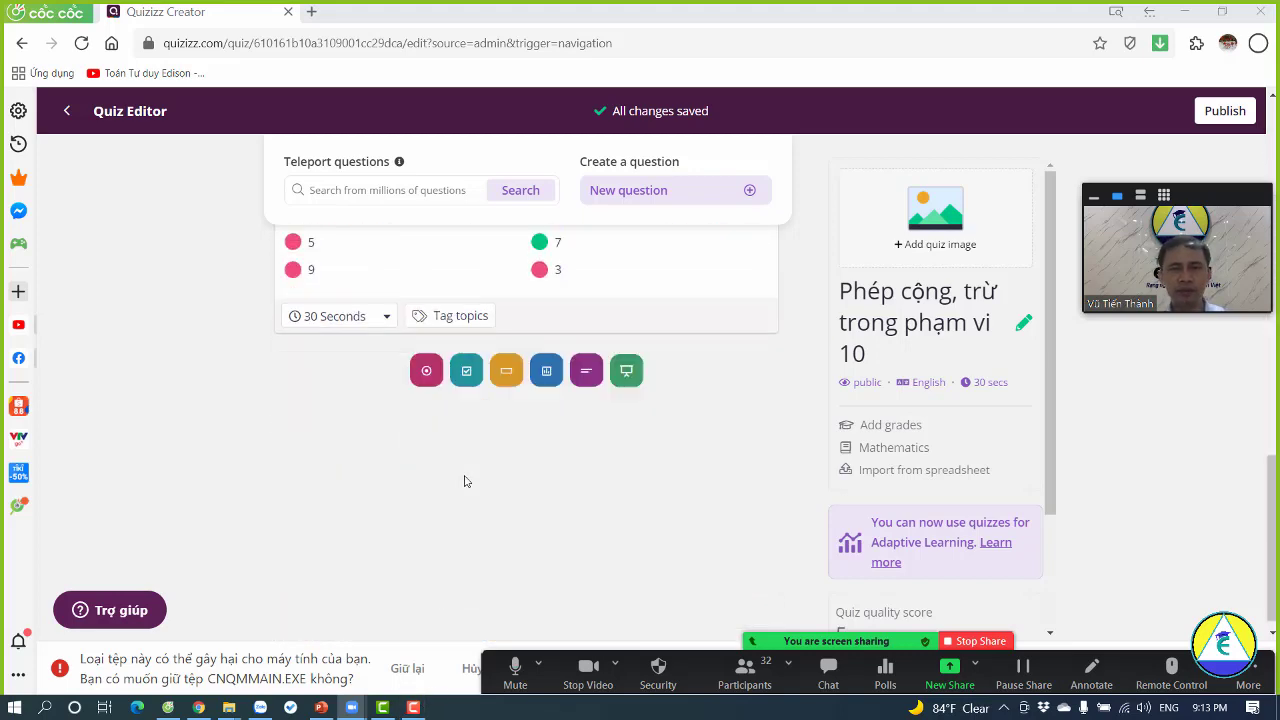
left_click(320, 707)
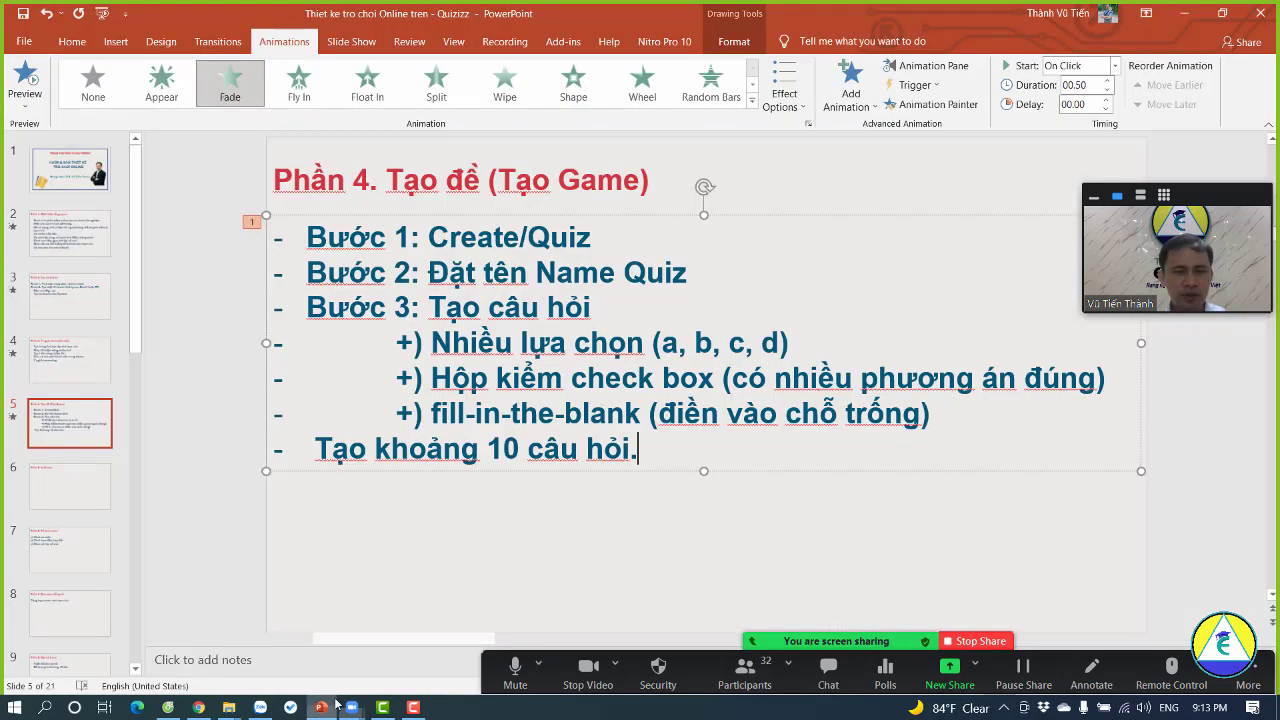
- Copy the step-list text box from slide 5 onto slide 6 'Phần 5. Xuất bản'
left_click(85, 478)
left_click(477, 190)
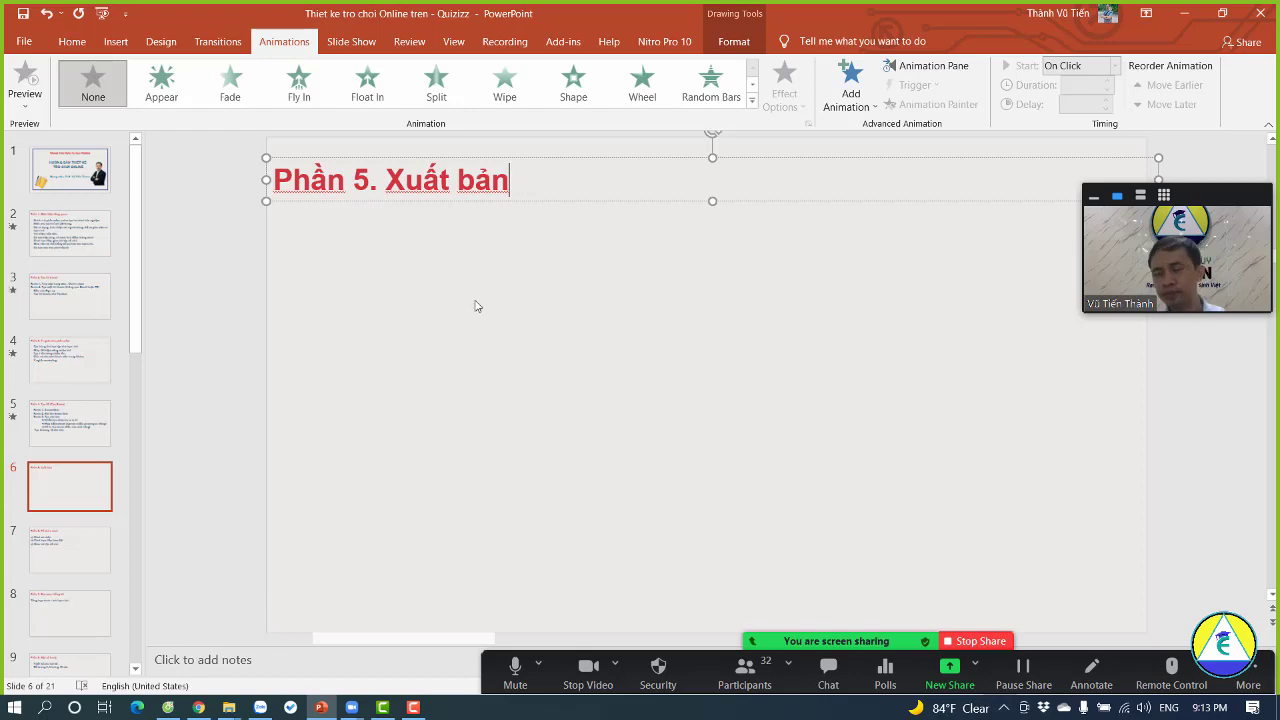
left_click(62, 430)
left_click(412, 378)
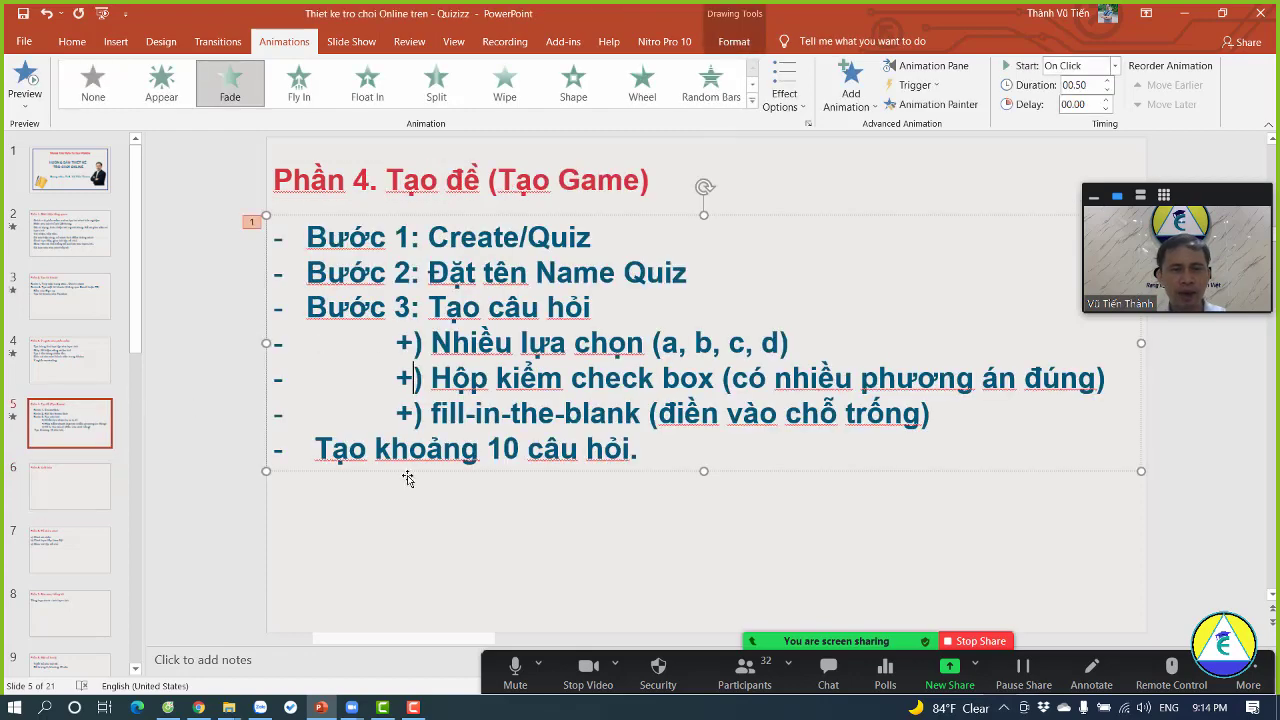
key("ctrl+c")
left_click(70, 487)
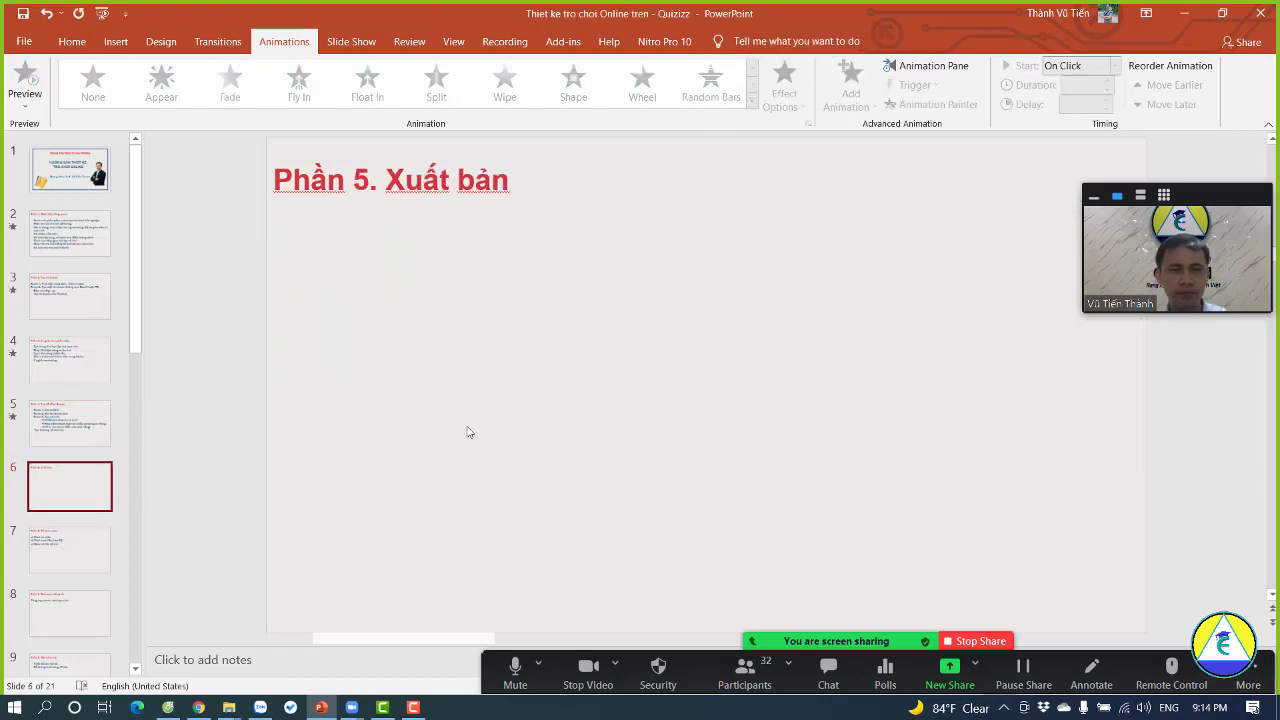
key("ctrl+v")
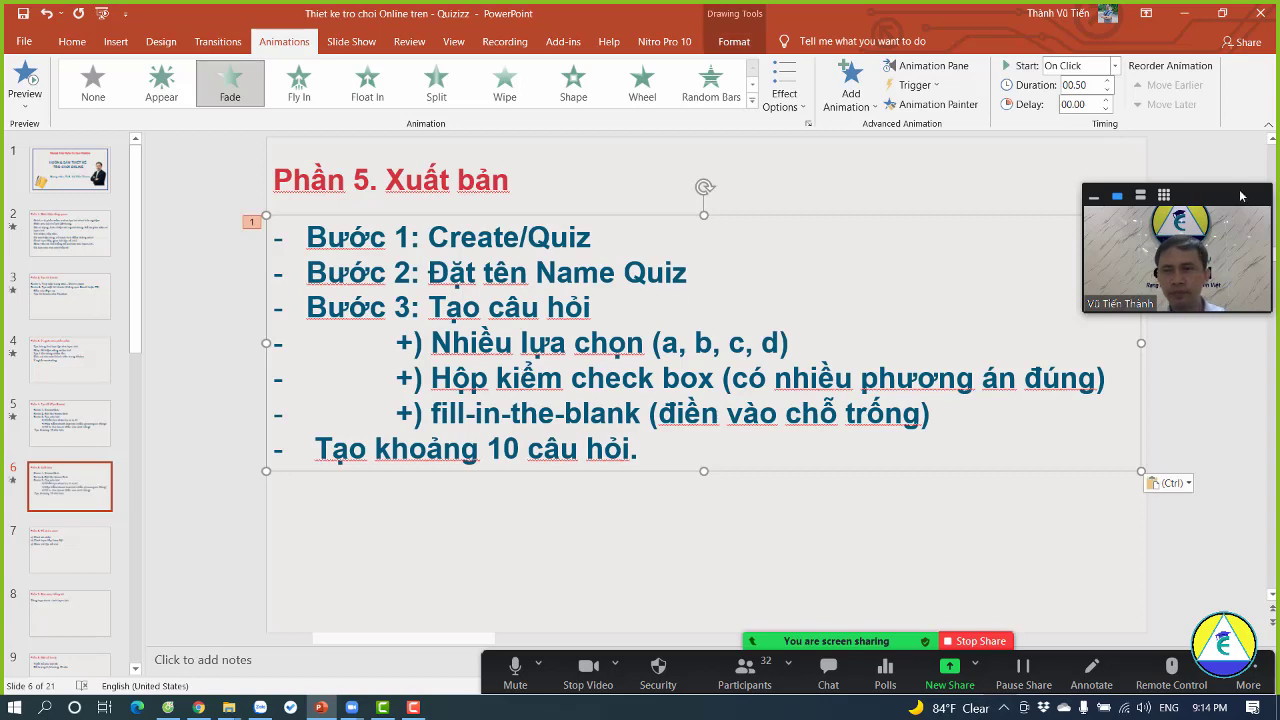
- Replace its text with 'Bước 1: Bấm vào chữ Pulish ở góc trên bên phải màn hình'
left_click_drag(1141, 345, 1147, 345)
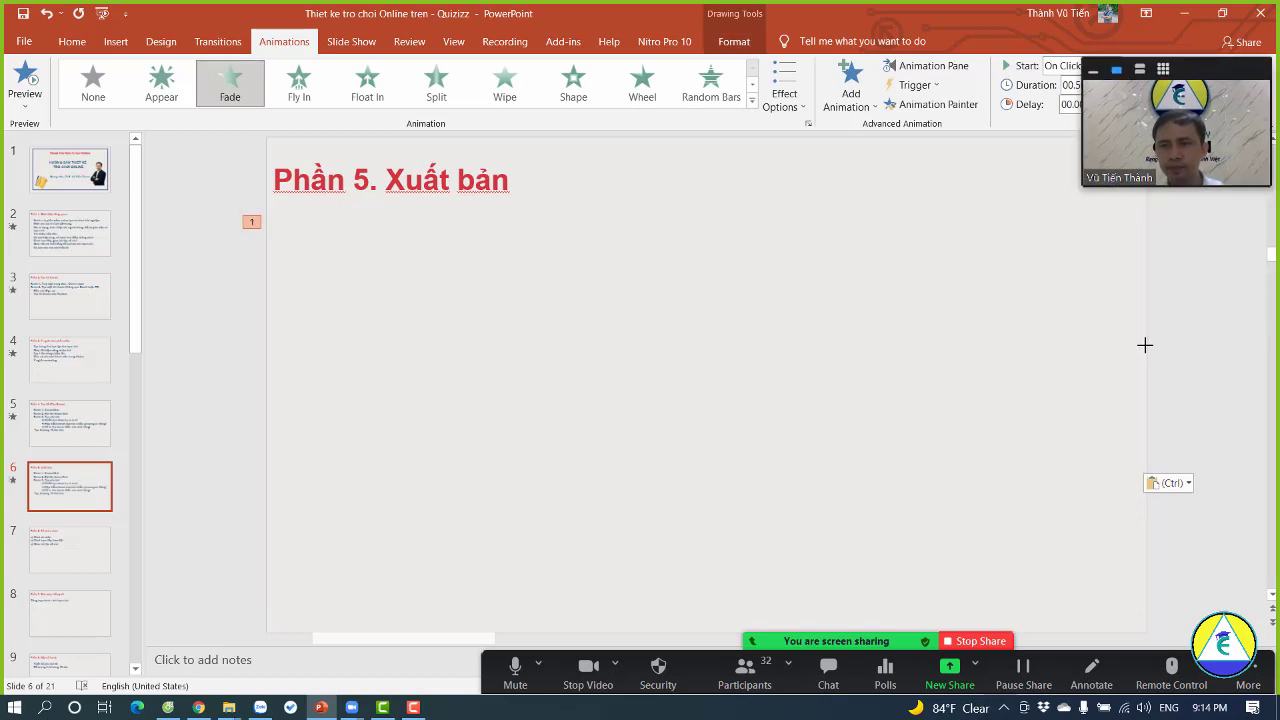
left_click(634, 320)
key("ctrl+a")
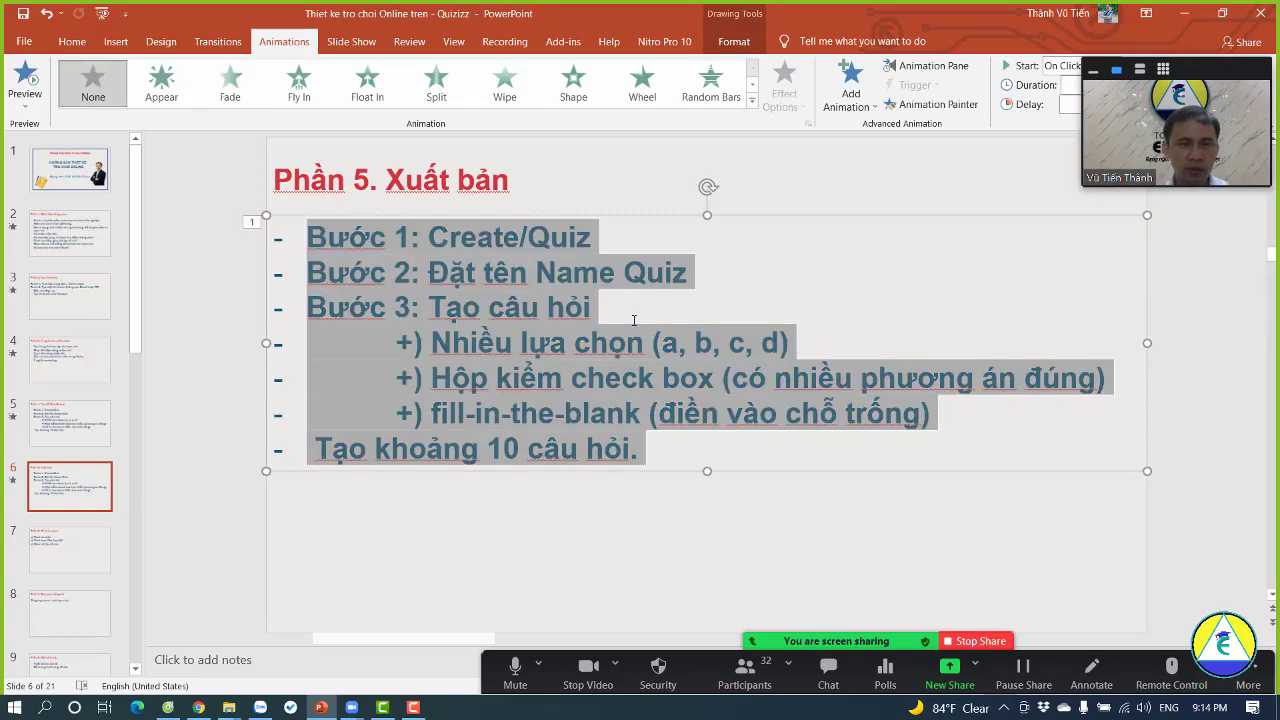
key("Delete")
key("BackSpace")
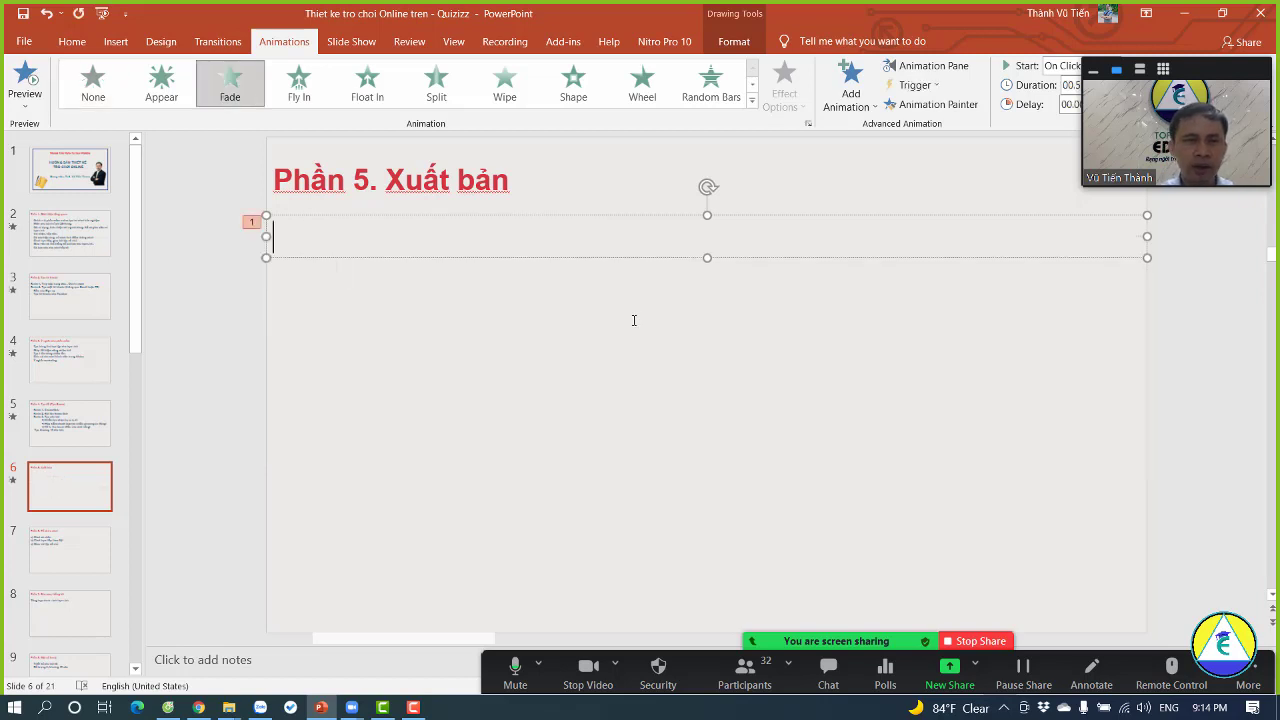
type("Bước")
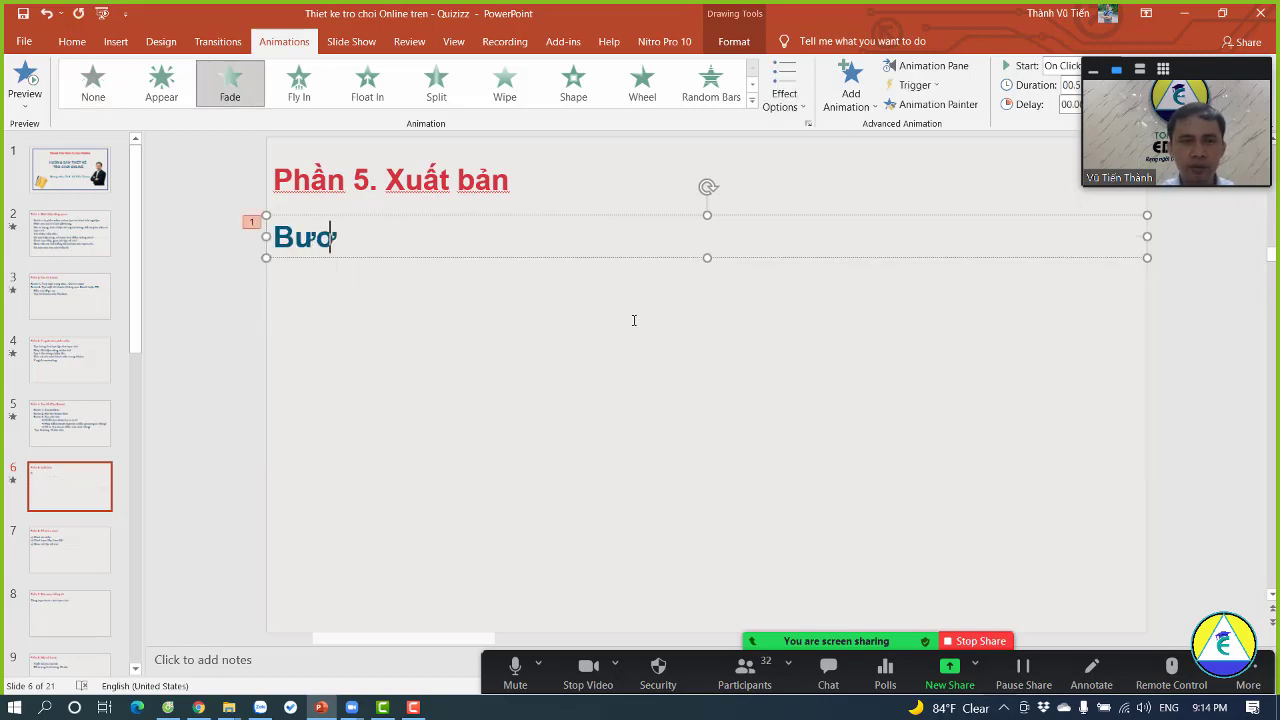
type(" 1: ")
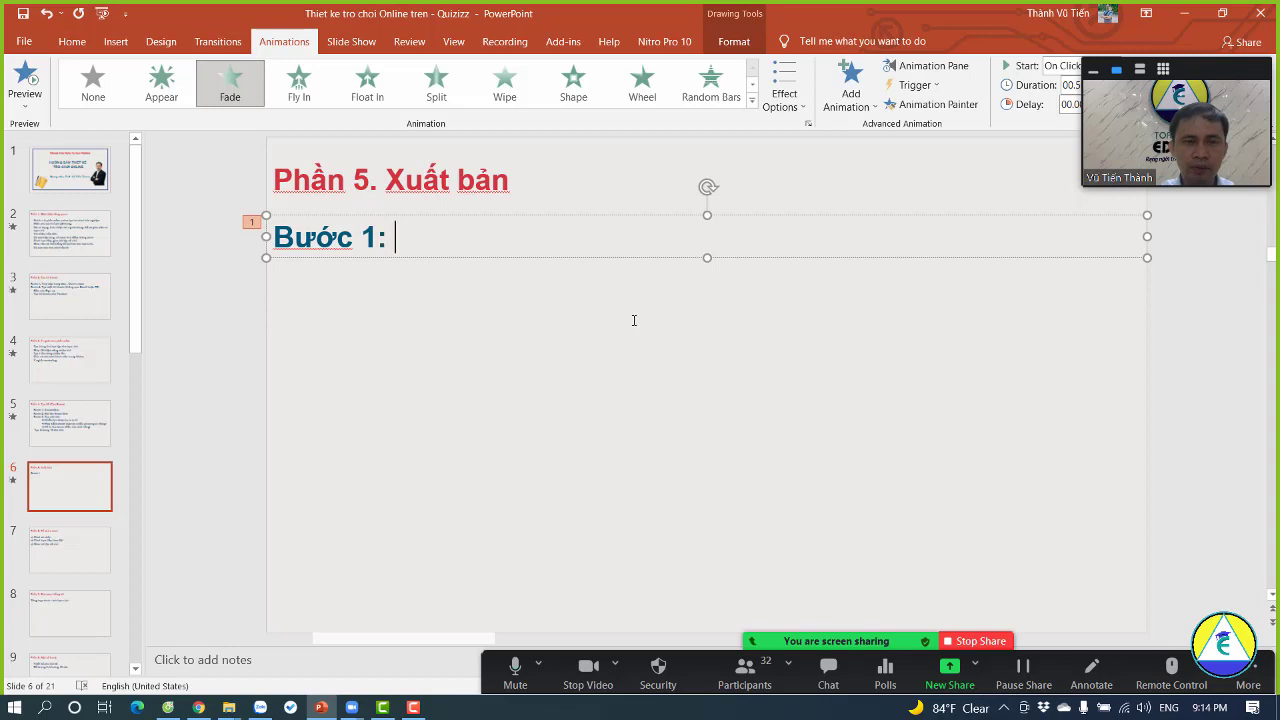
type("Bấm v")
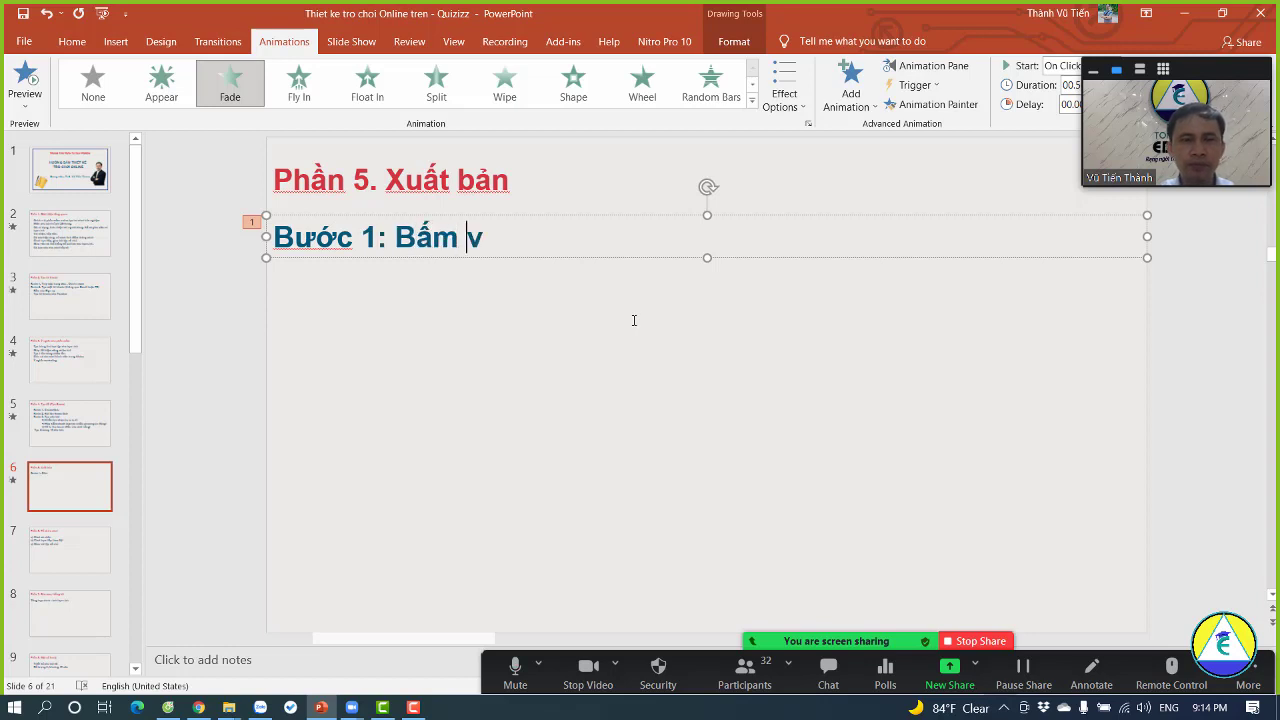
type("ào chữ P")
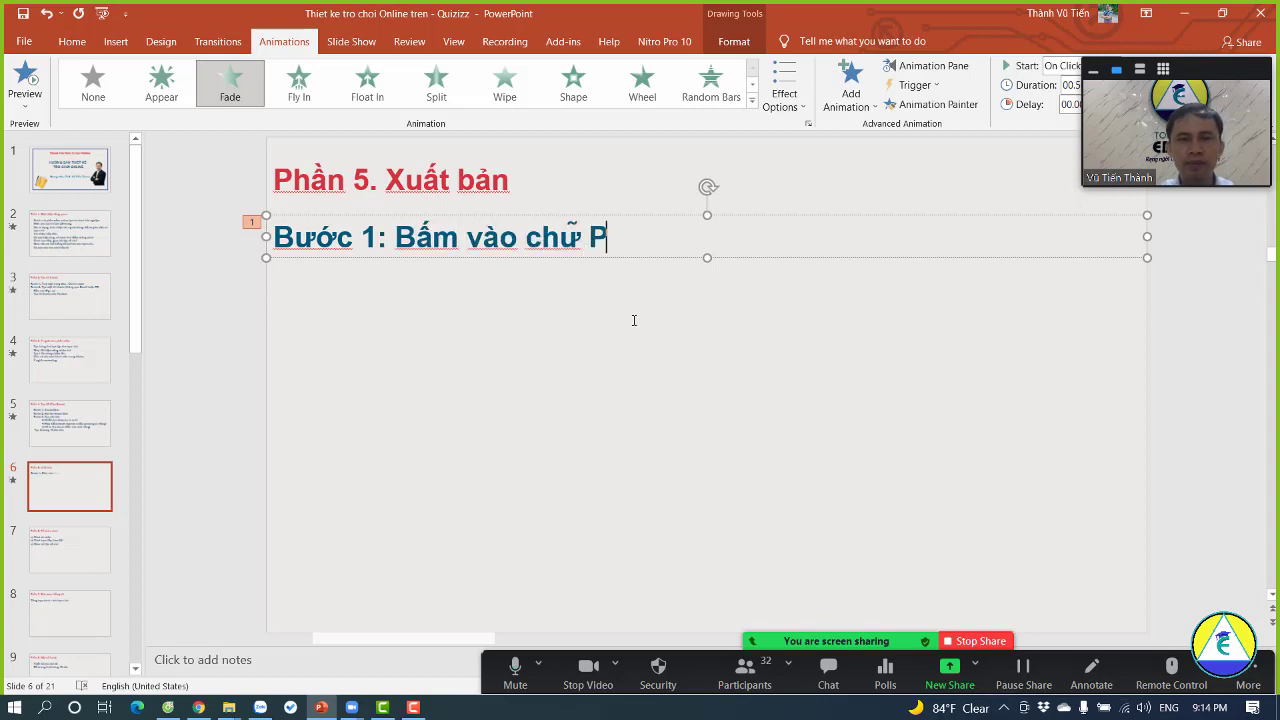
type("ulish")
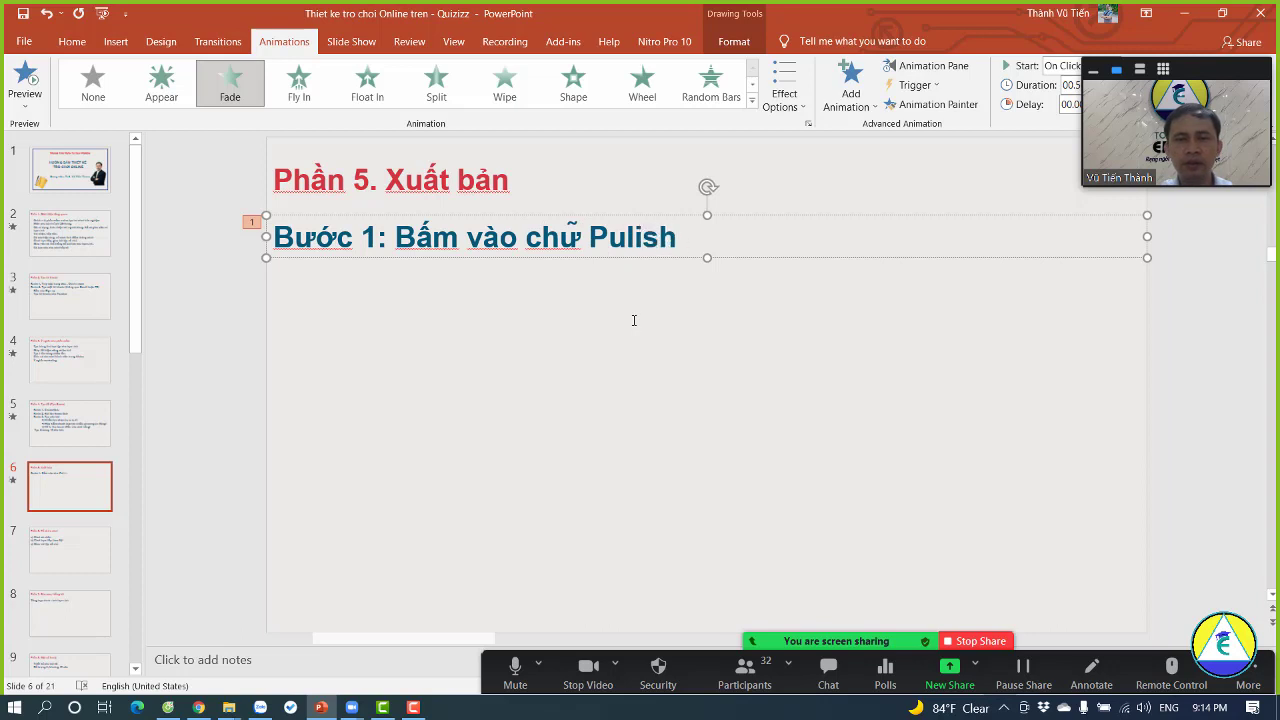
type(" ơ góc trên be")
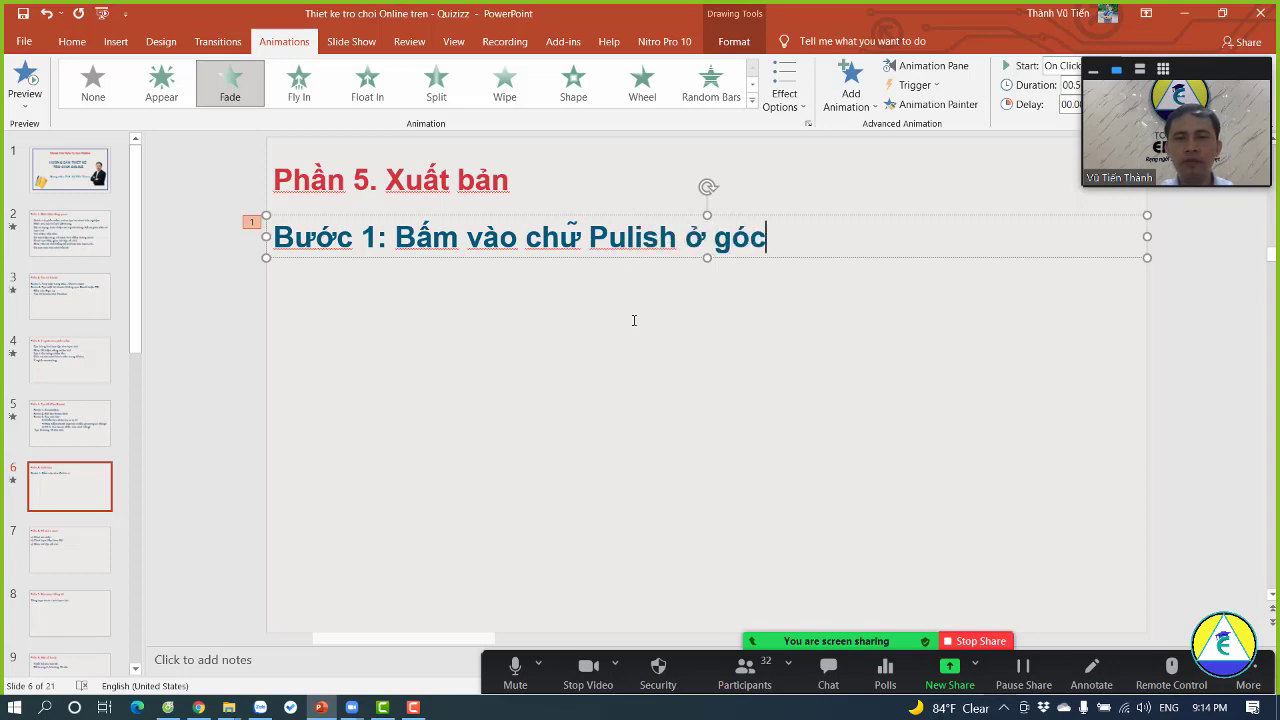
type("ên p")
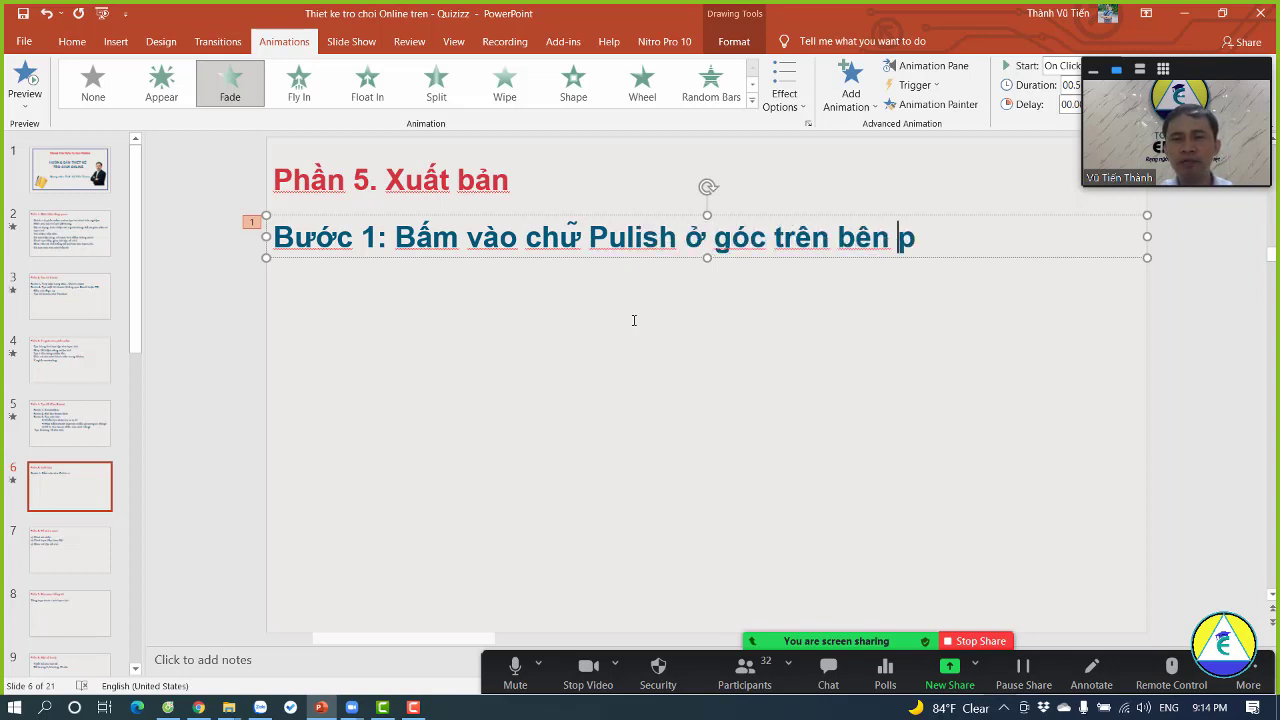
type("hải màn hình.")
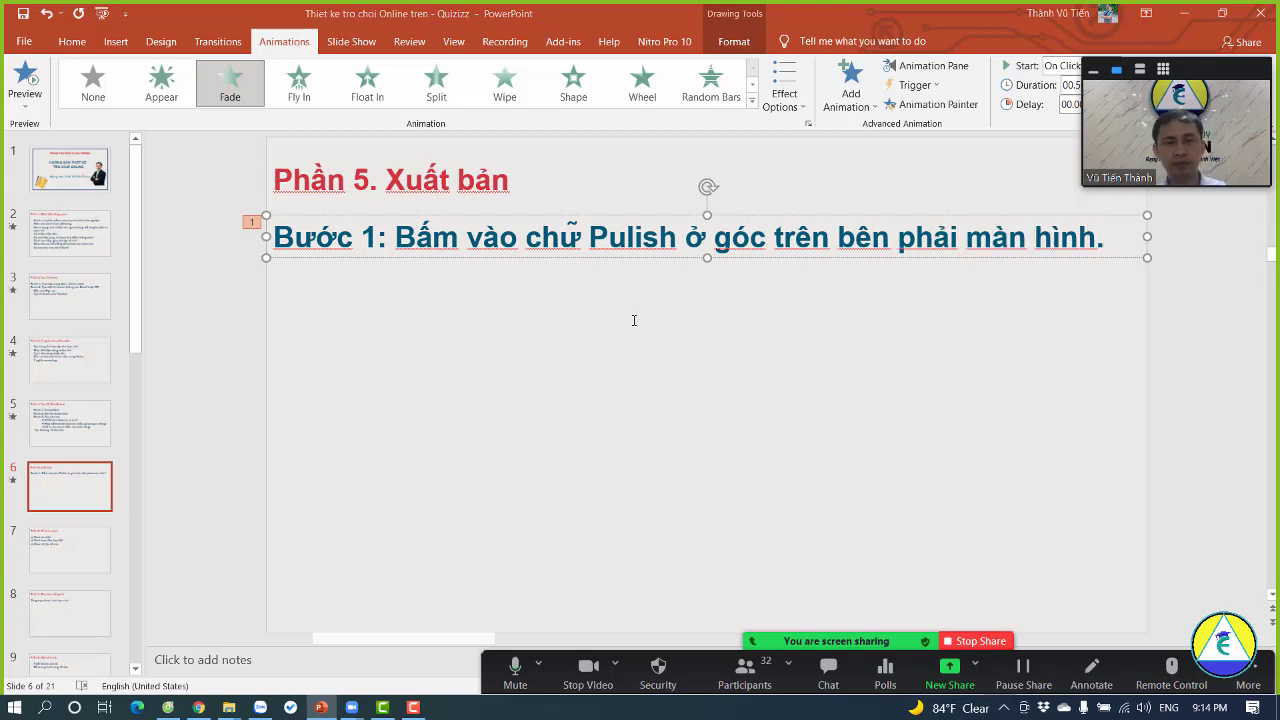
key("alt+Tab")
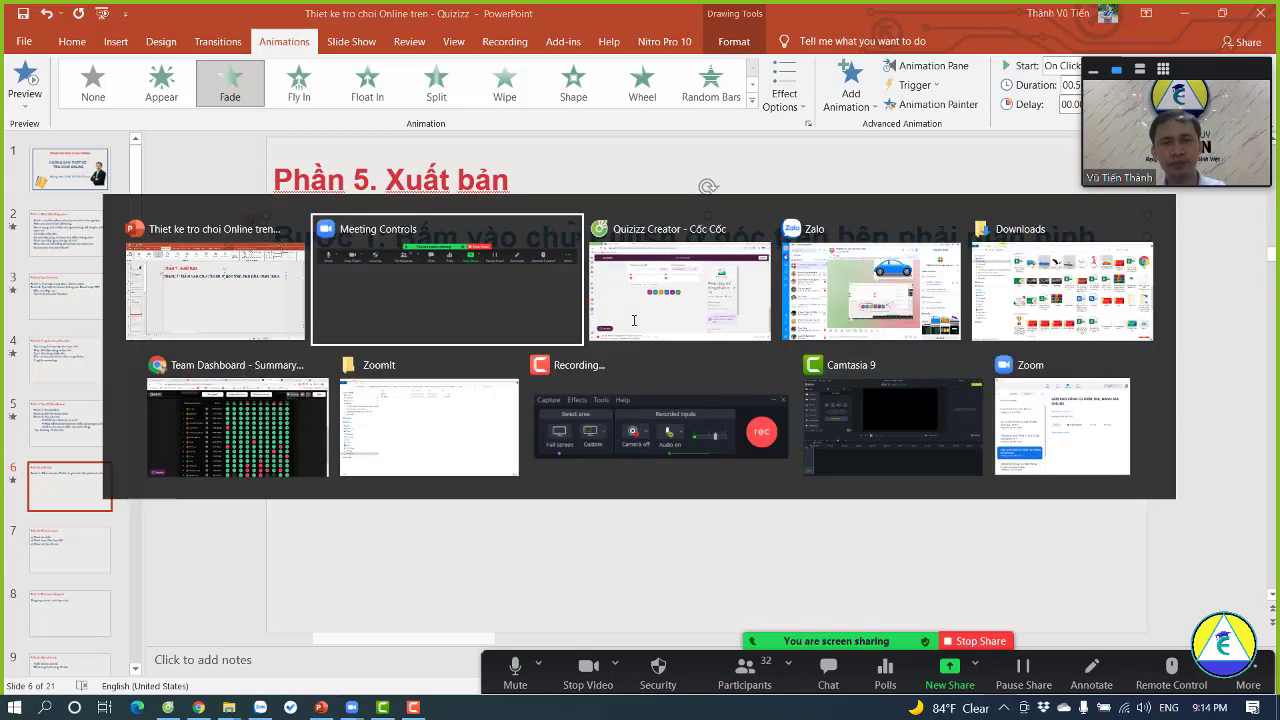
key("alt+Tab")
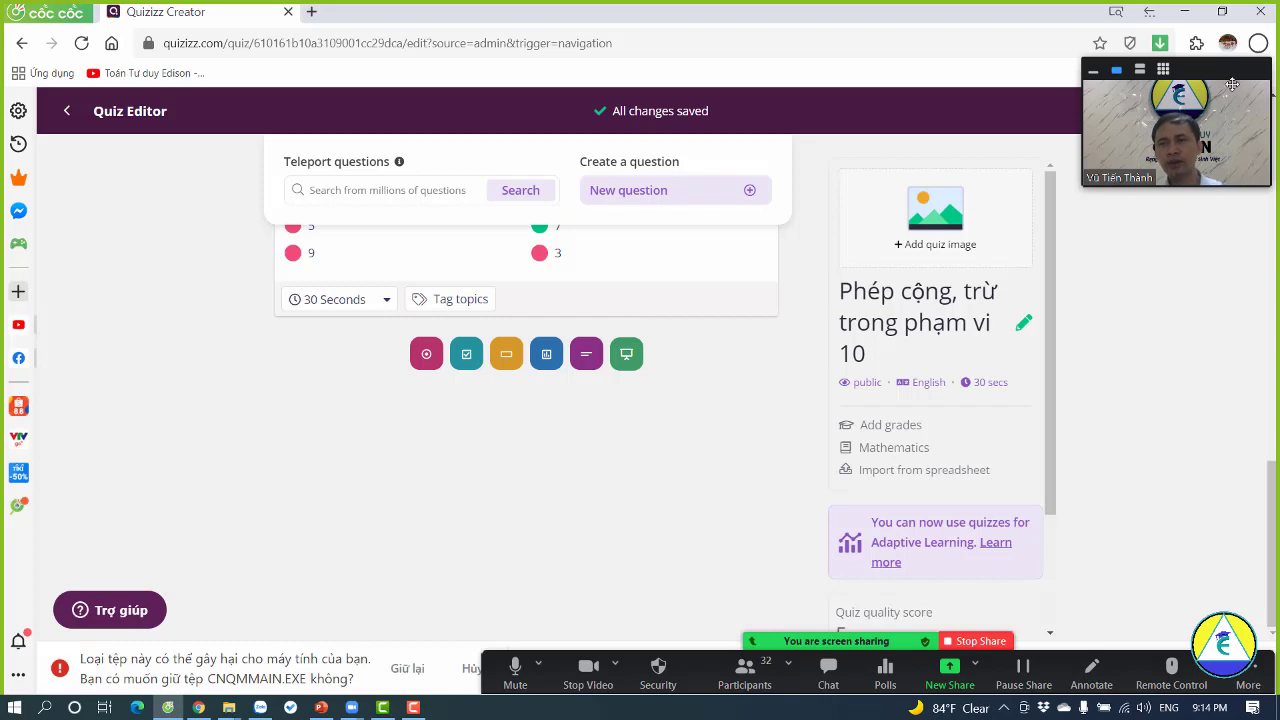
left_click_drag(1222, 77, 153, 36)
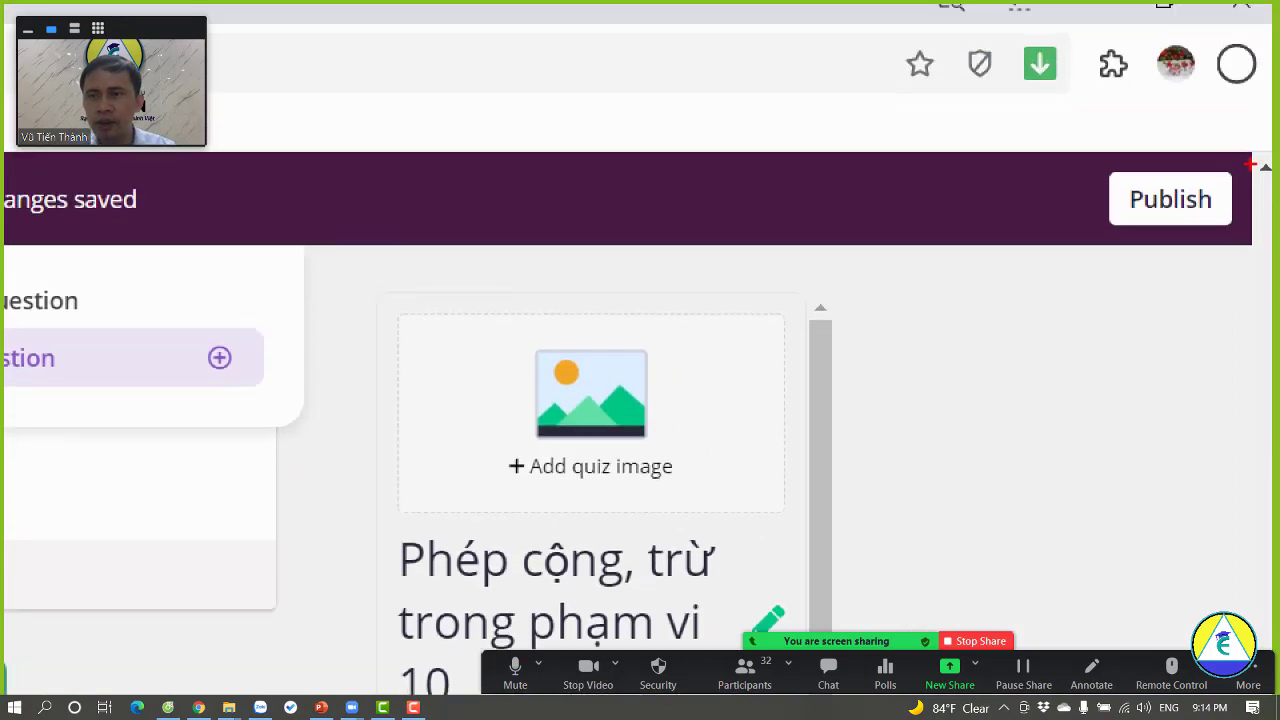
mouse_move(1234, 129)
left_mouse_down()
mouse_move(1037, 143)
mouse_move(1230, 287)
mouse_move(1226, 141)
left_mouse_up()
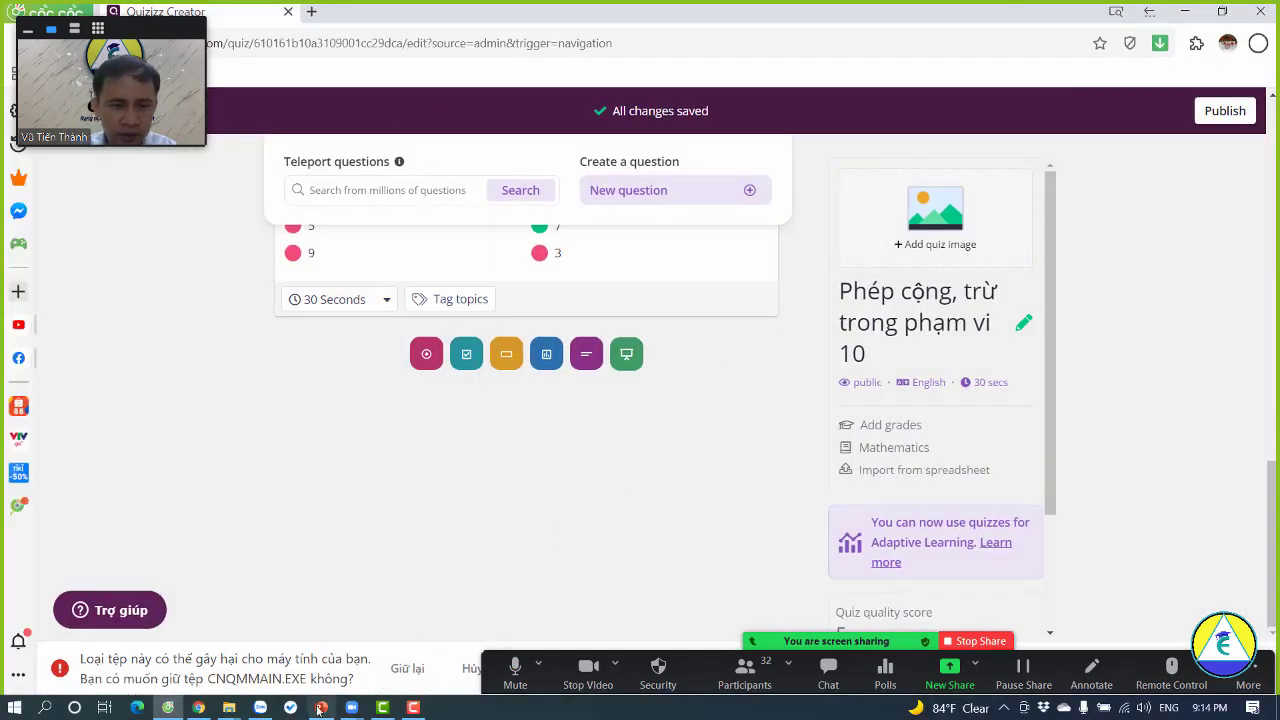
left_click(320, 708)
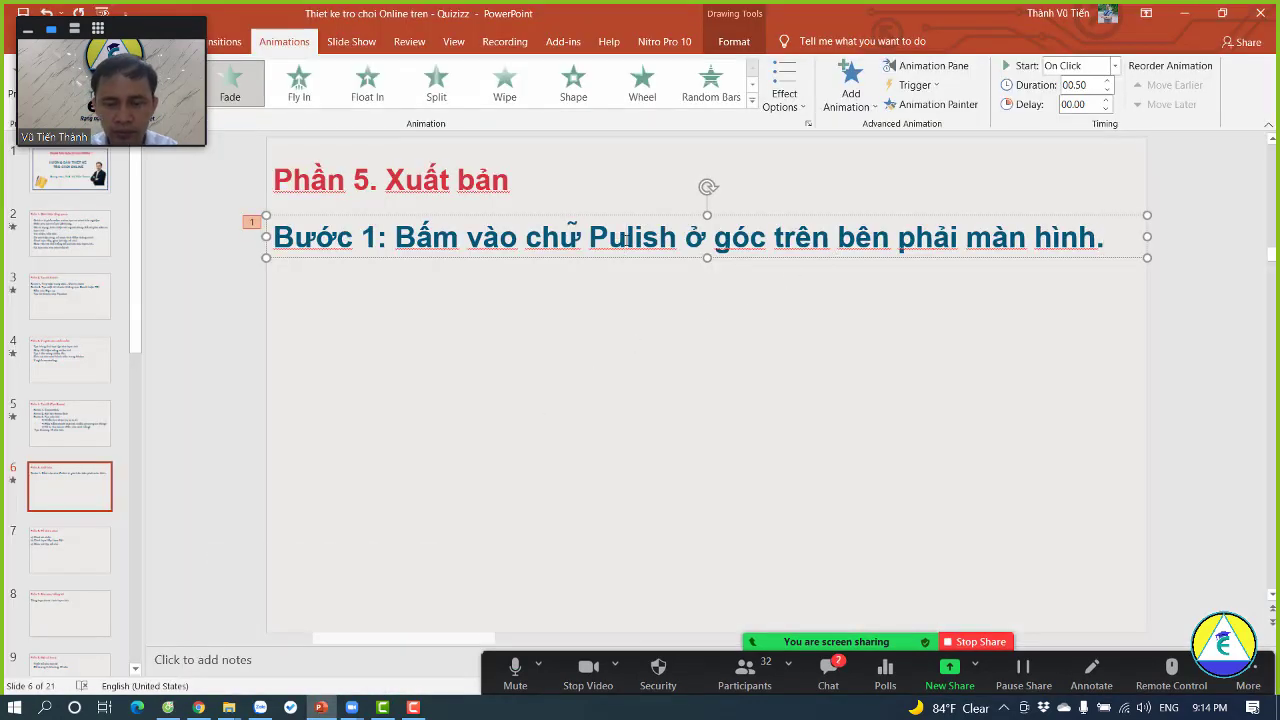
- Fix 'Pulish' to 'Publish' and delete 'chữ' so Bước 1 reads 'Bấm vào Publish ở góc trên bên phải màn hình.'
type("b")
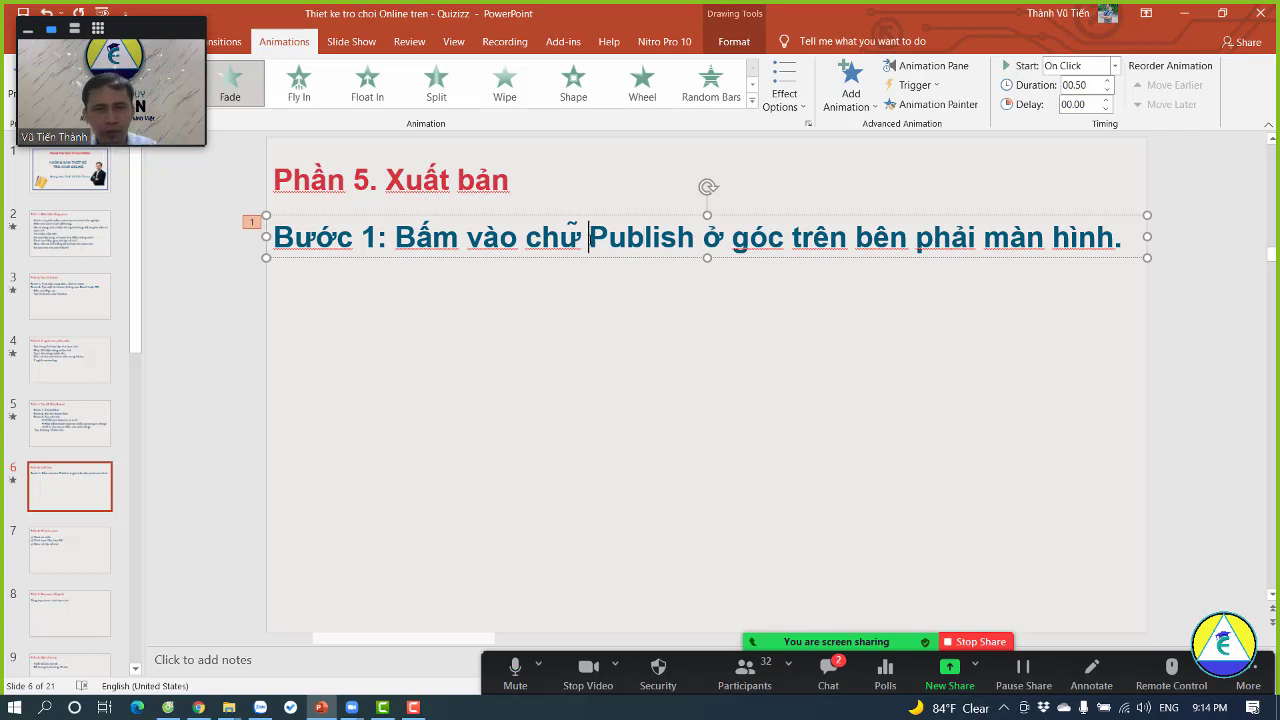
key("BackSpace")
key("BackSpace")
key("BackSpace")
key("BackSpace")
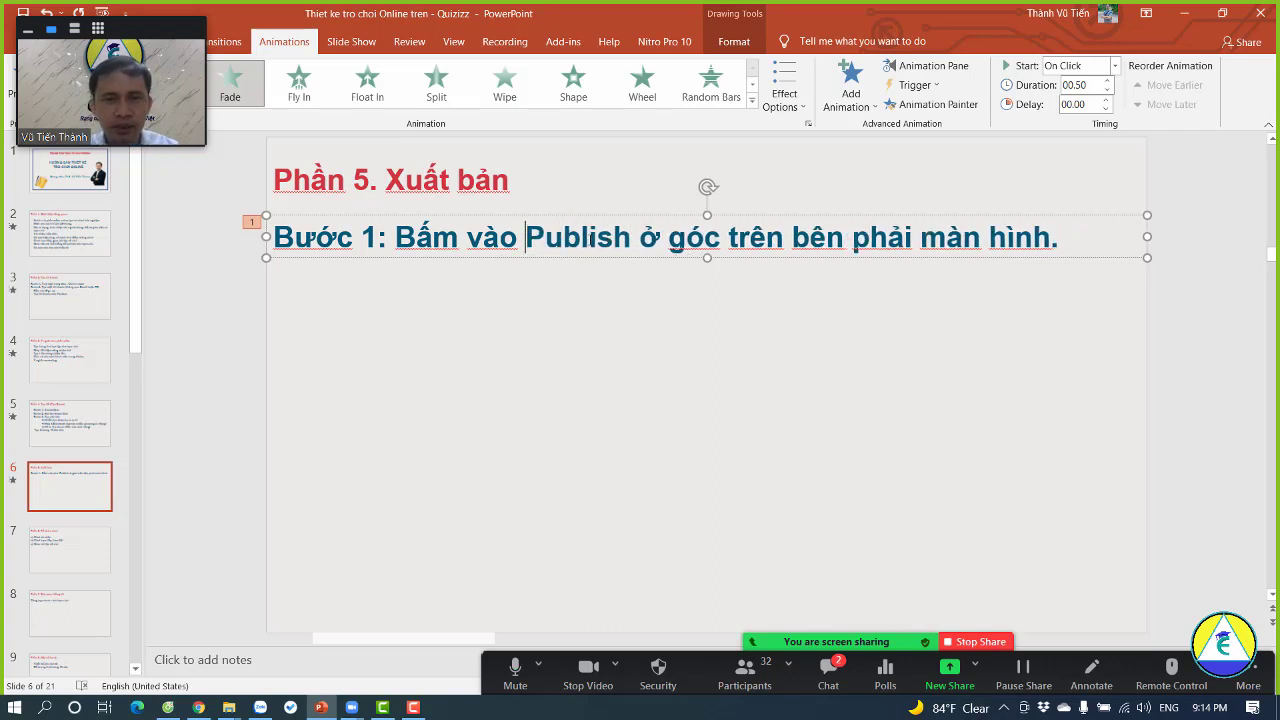
key("alt+Tab")
key("alt+Tab")
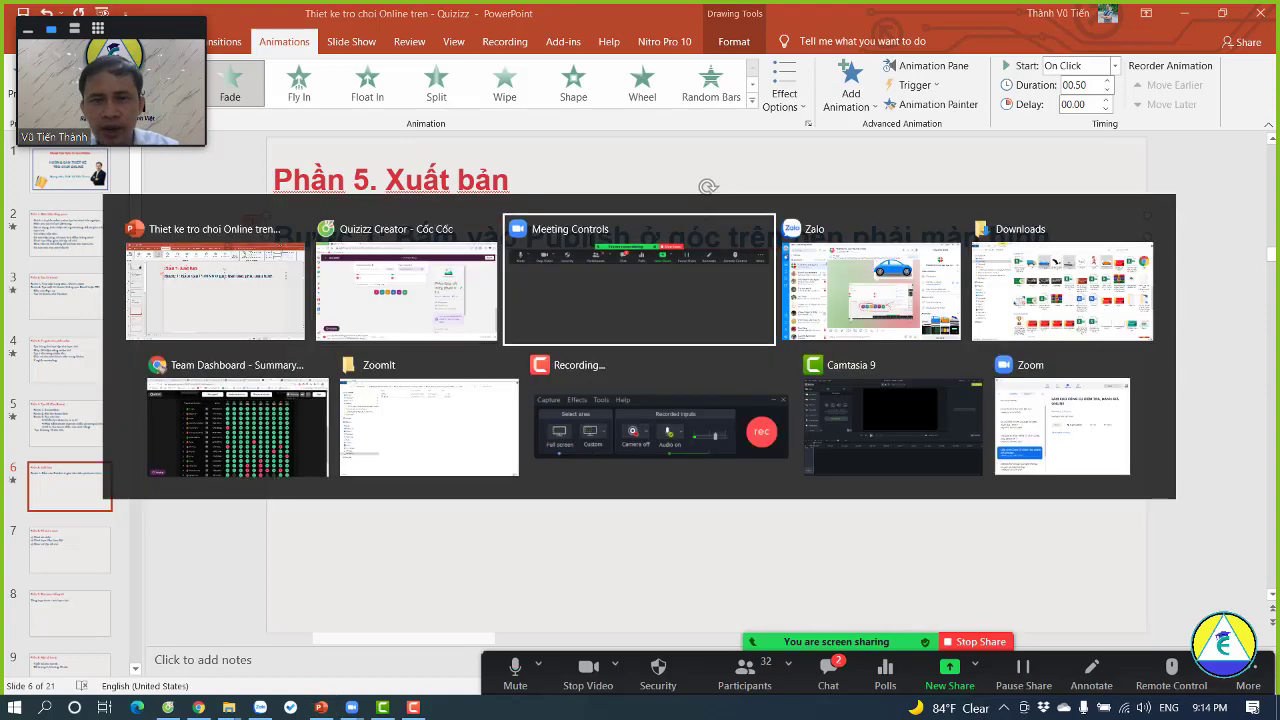
- Back in the Quizizz editor, open the meeting chat and drag it to the screen centre
key("alt+shift+Tab")
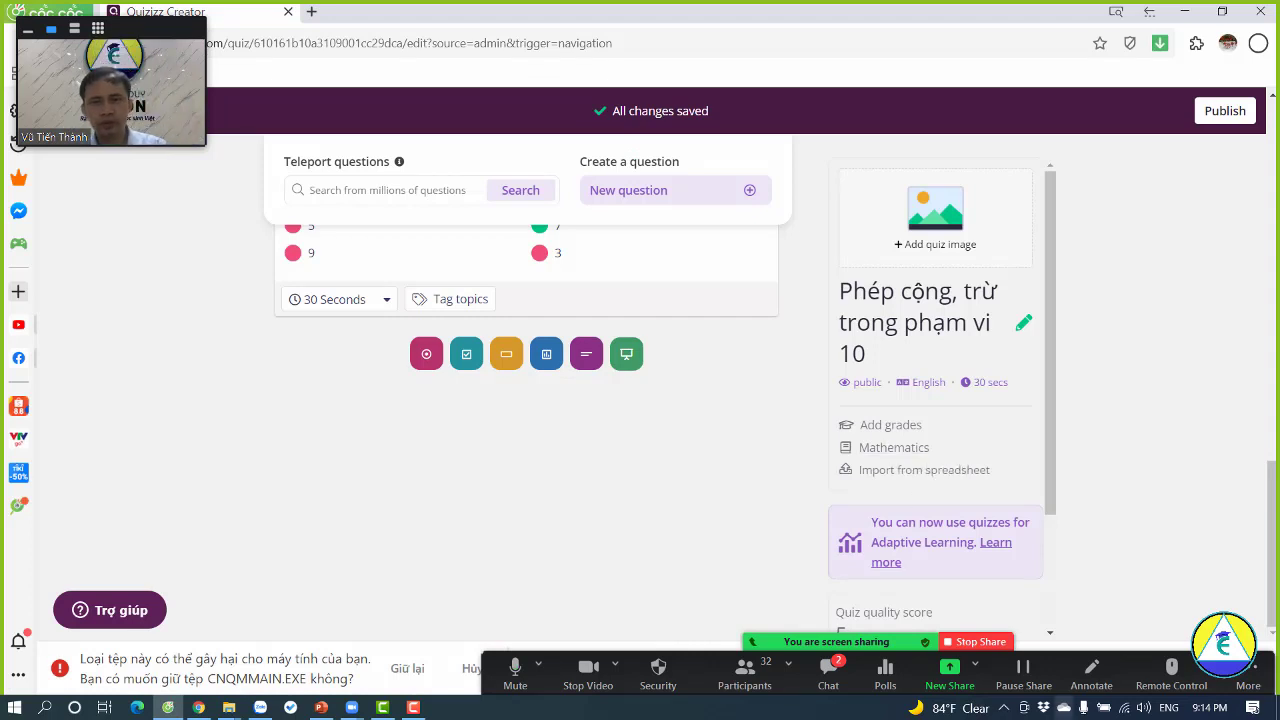
left_click(836, 676)
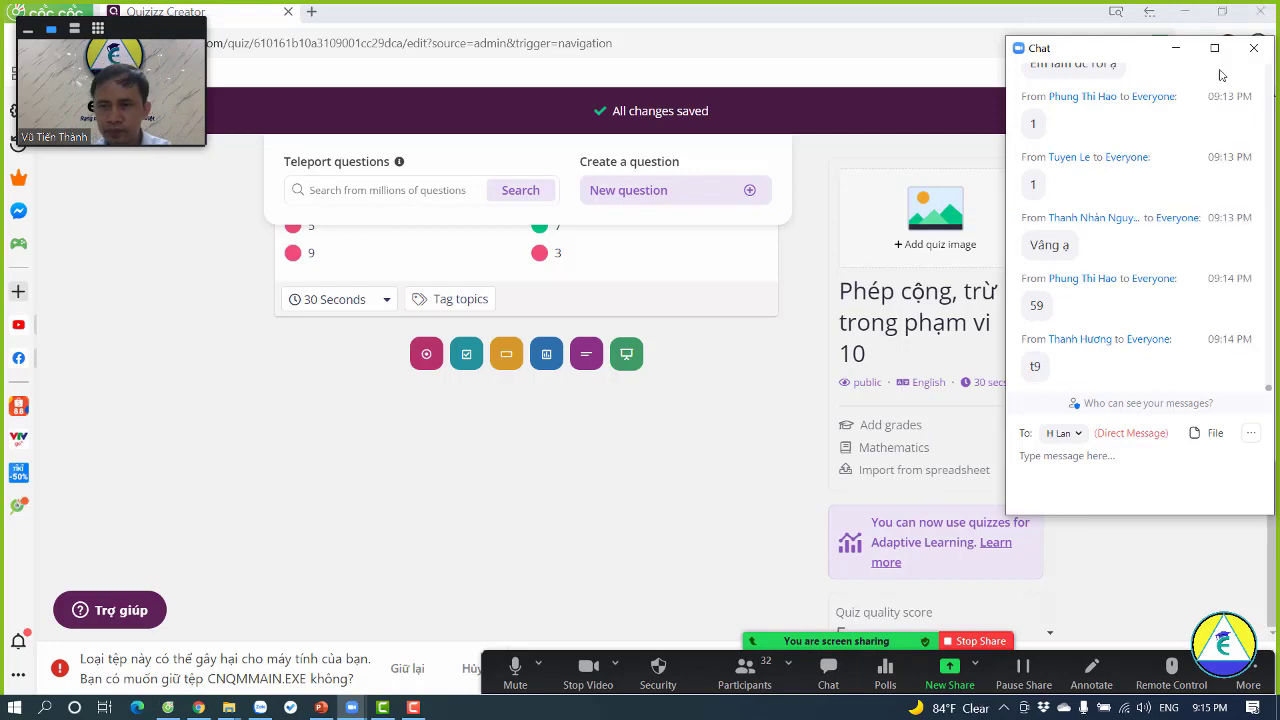
left_click_drag(1134, 64, 597, 88)
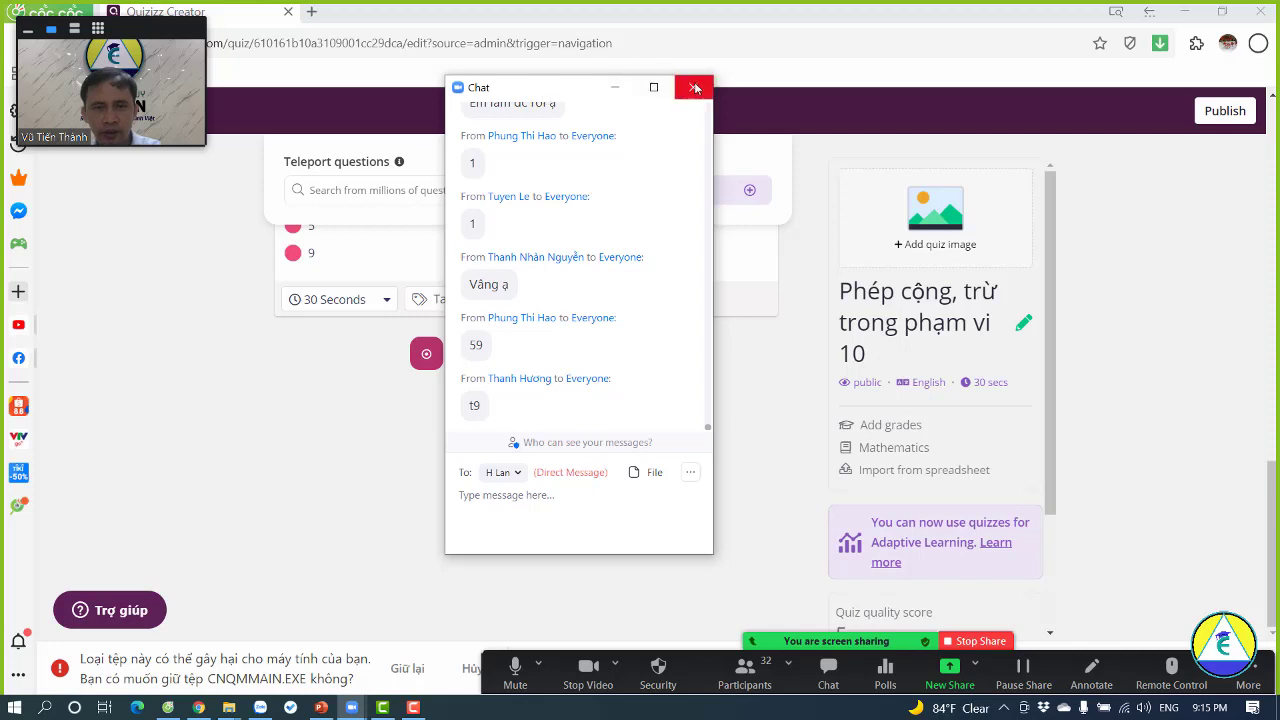
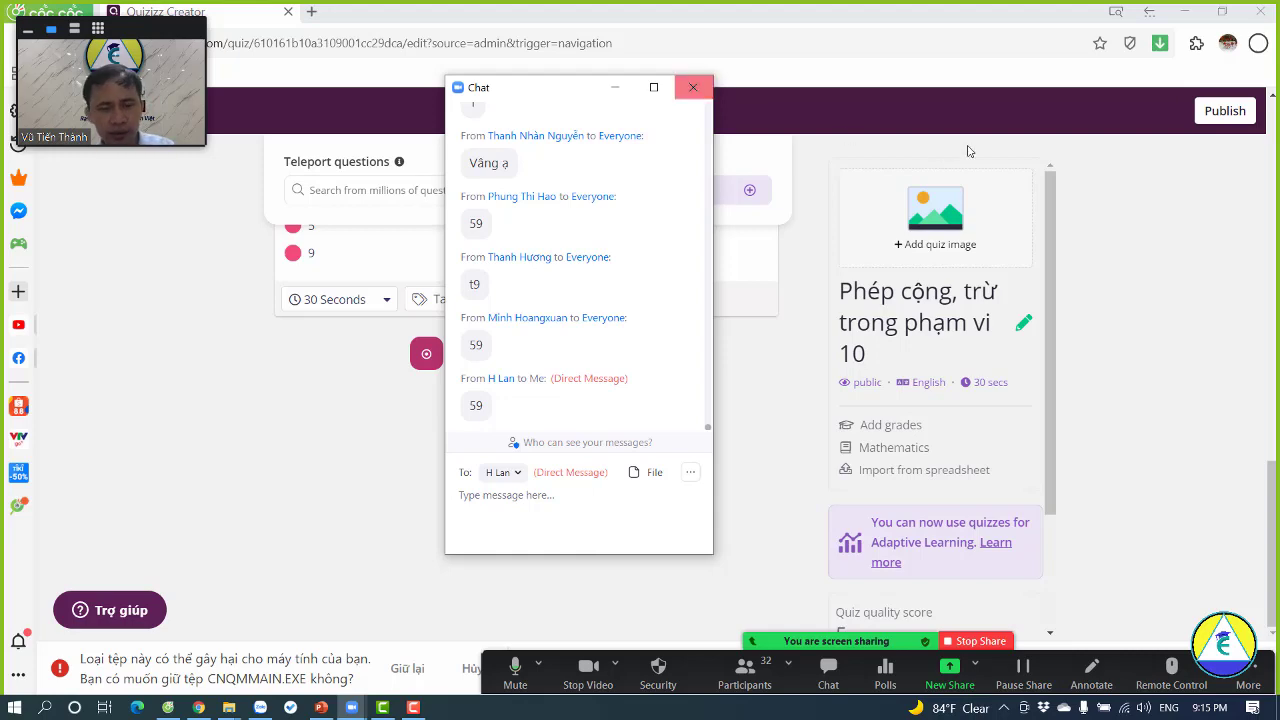
- Zoom in and circle the quiz's Publish button in red to point it out
key("super+plus")
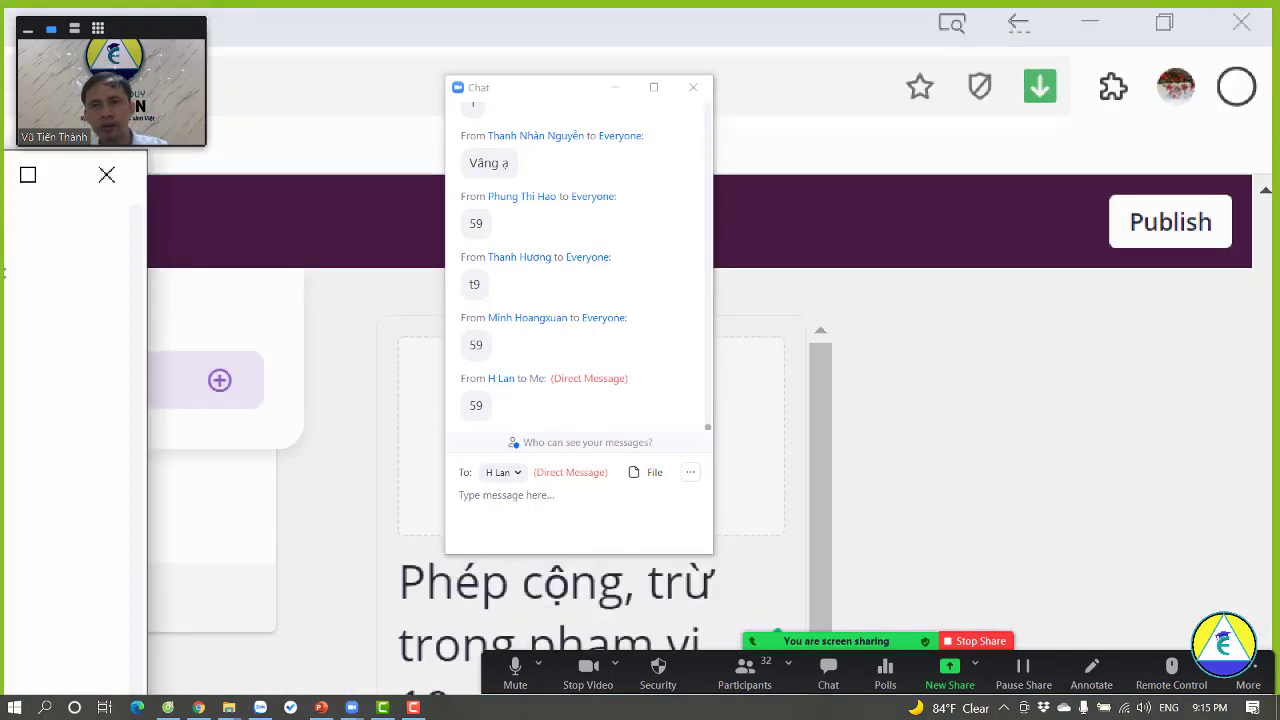
mouse_move(1205, 146)
left_mouse_down()
mouse_move(1140, 341)
mouse_move(1258, 210)
mouse_move(1208, 147)
left_mouse_up()
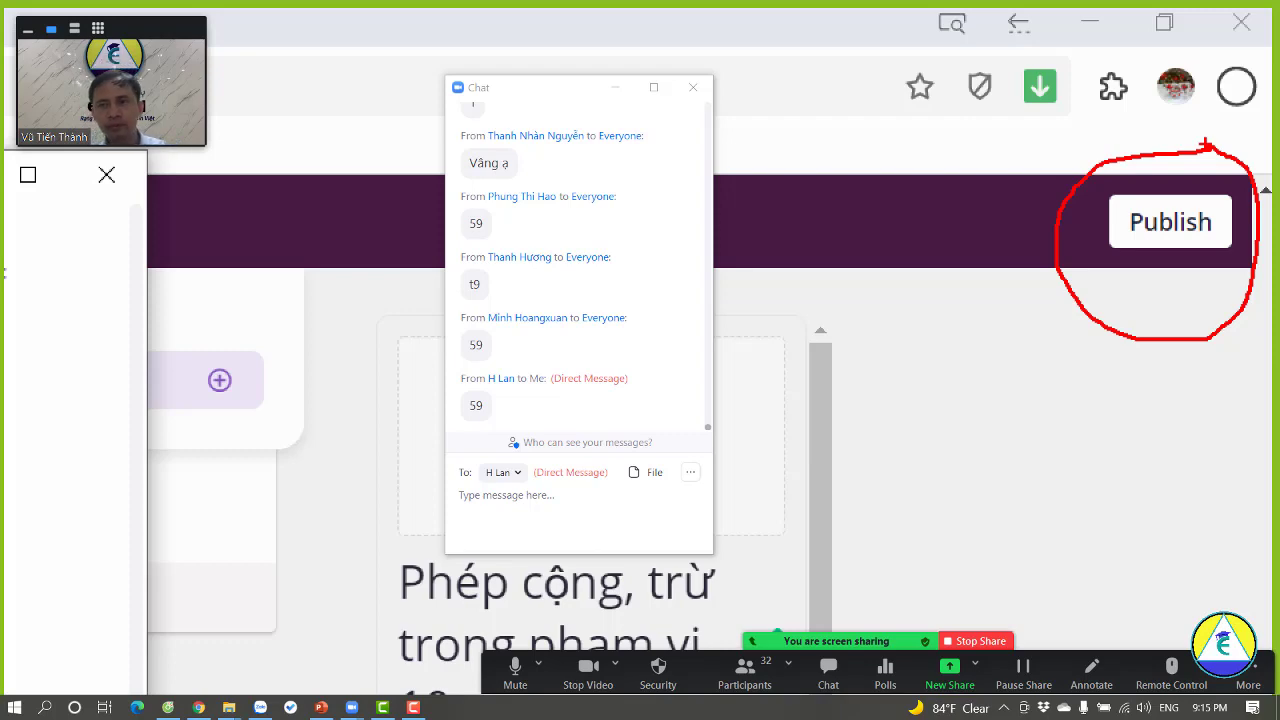
key("super+Escape")
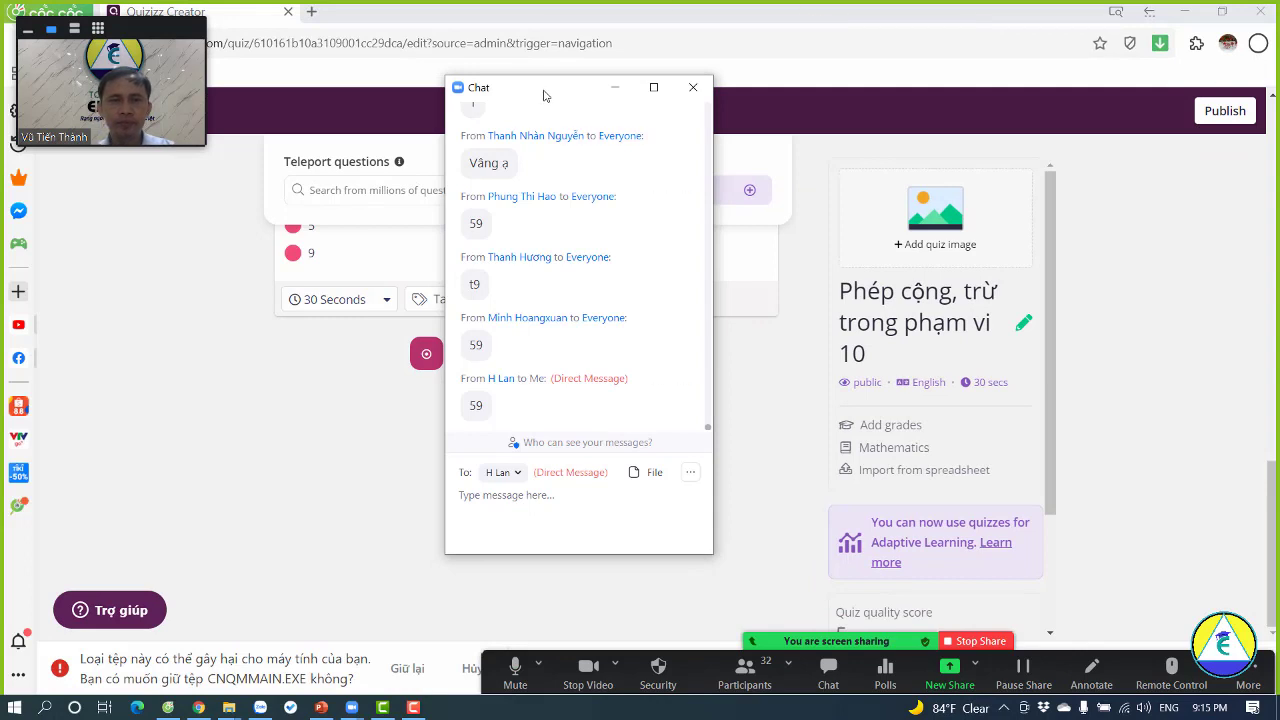
- Open the Quiz details publishing form, keeping the chat window out of the way
left_click_drag(543, 94, 757, 70)
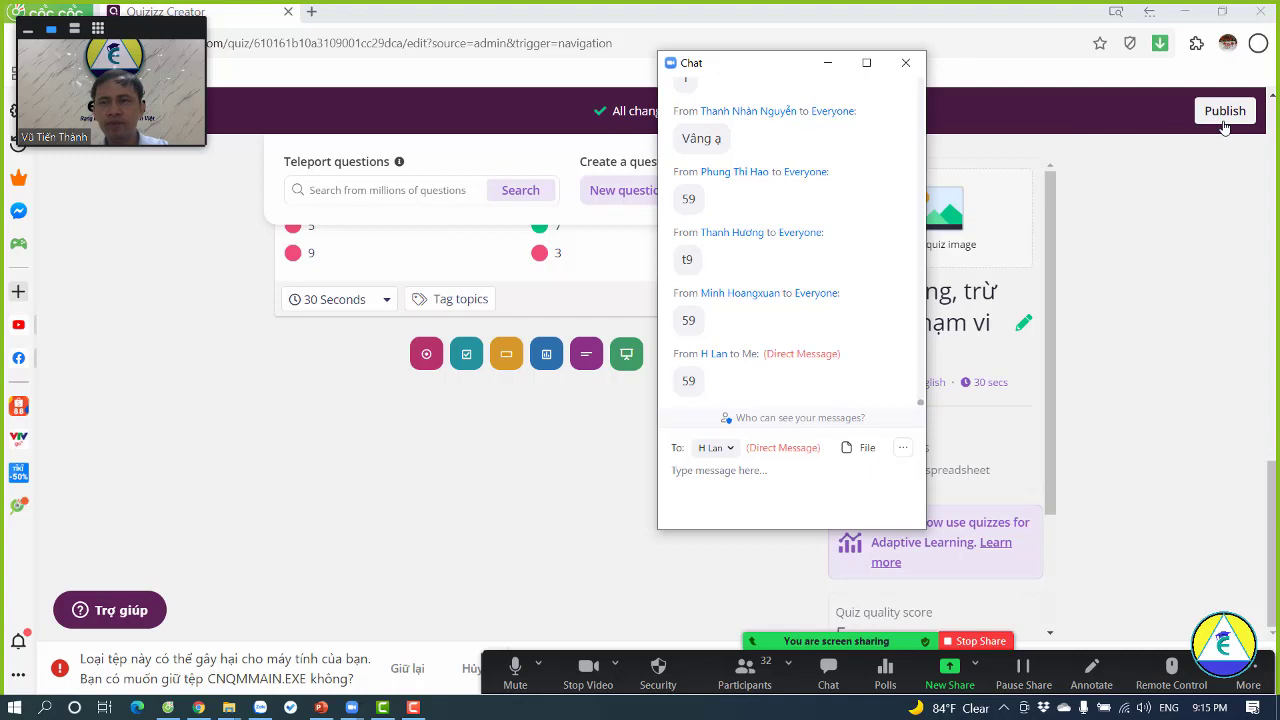
left_click(1223, 118)
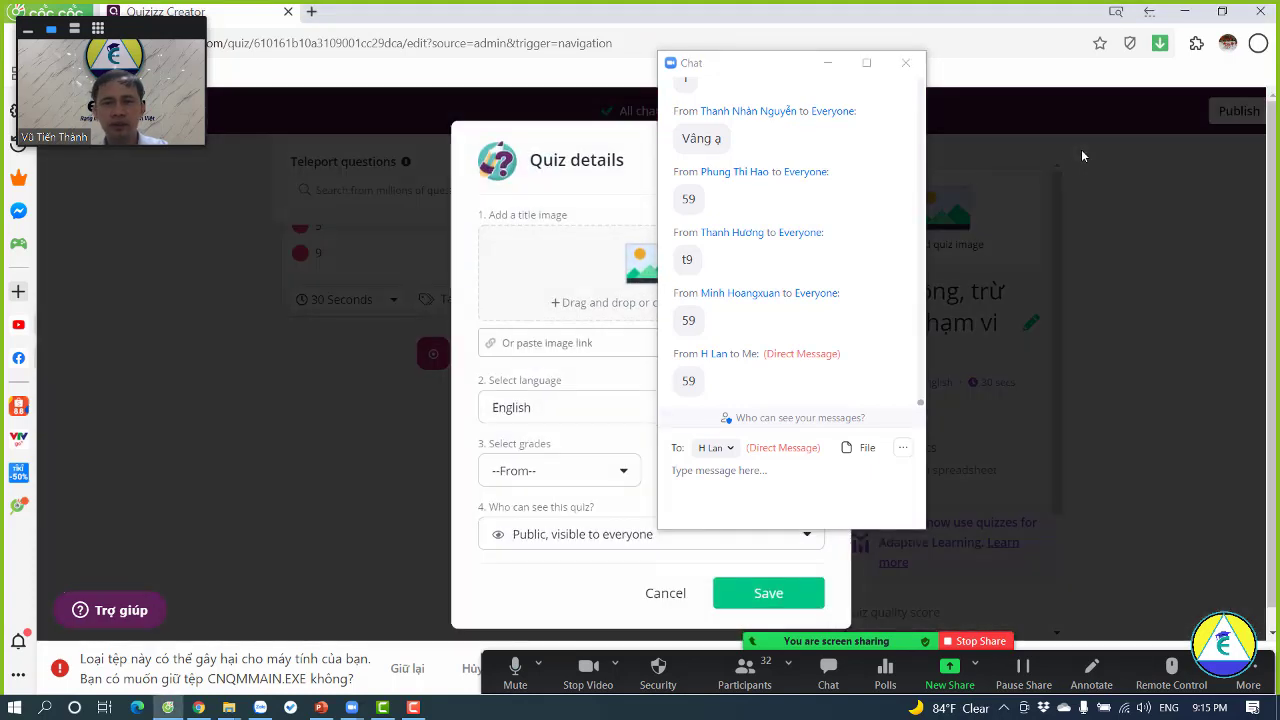
left_click_drag(766, 63, 1089, 40)
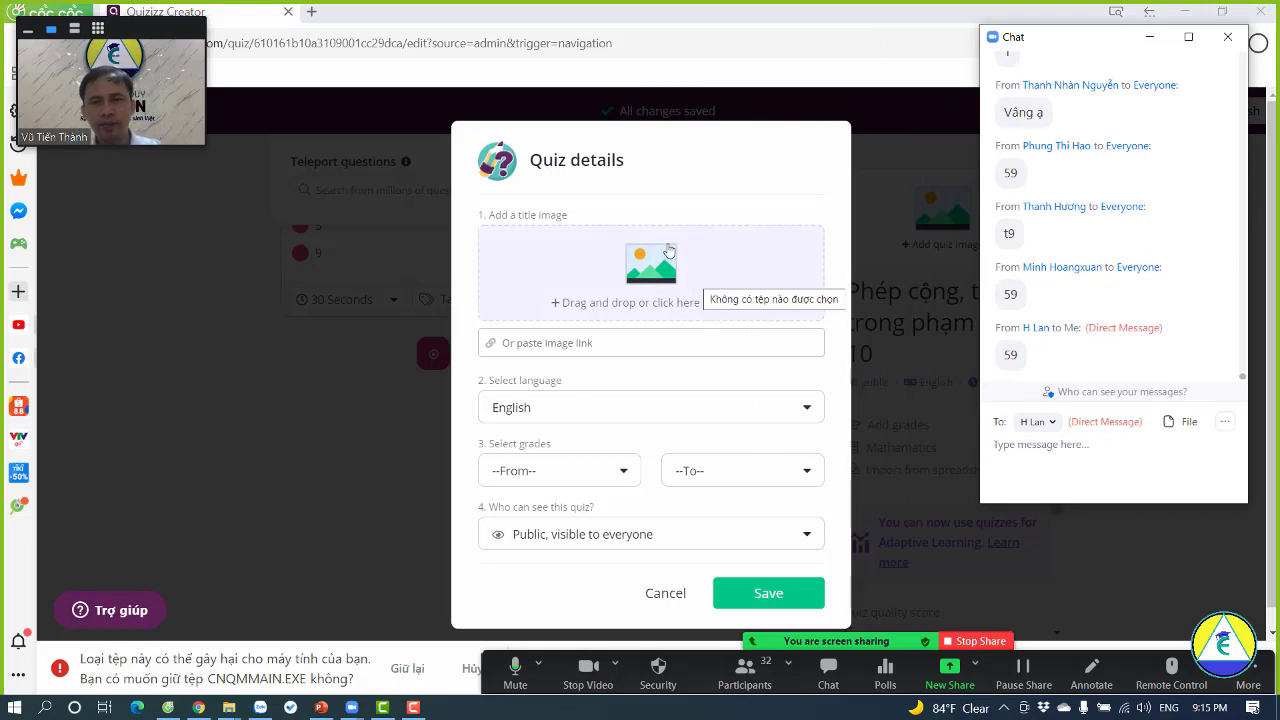
left_click(654, 274)
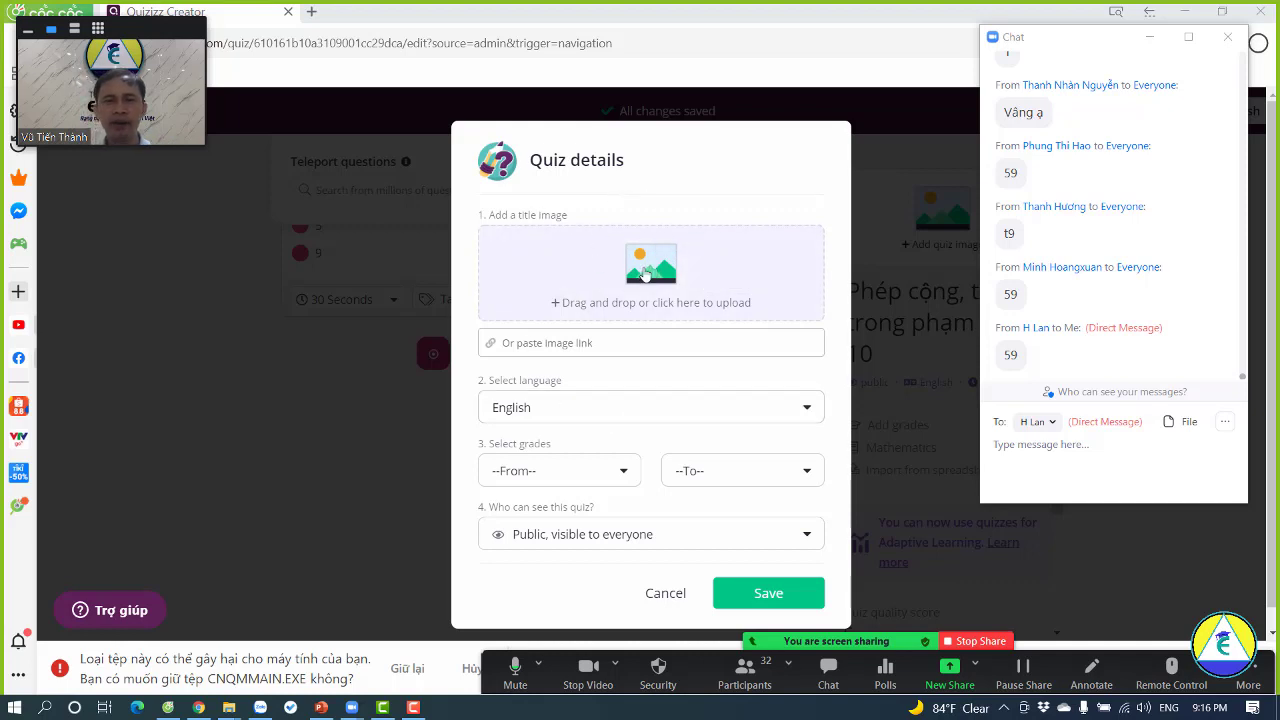
left_click(645, 274)
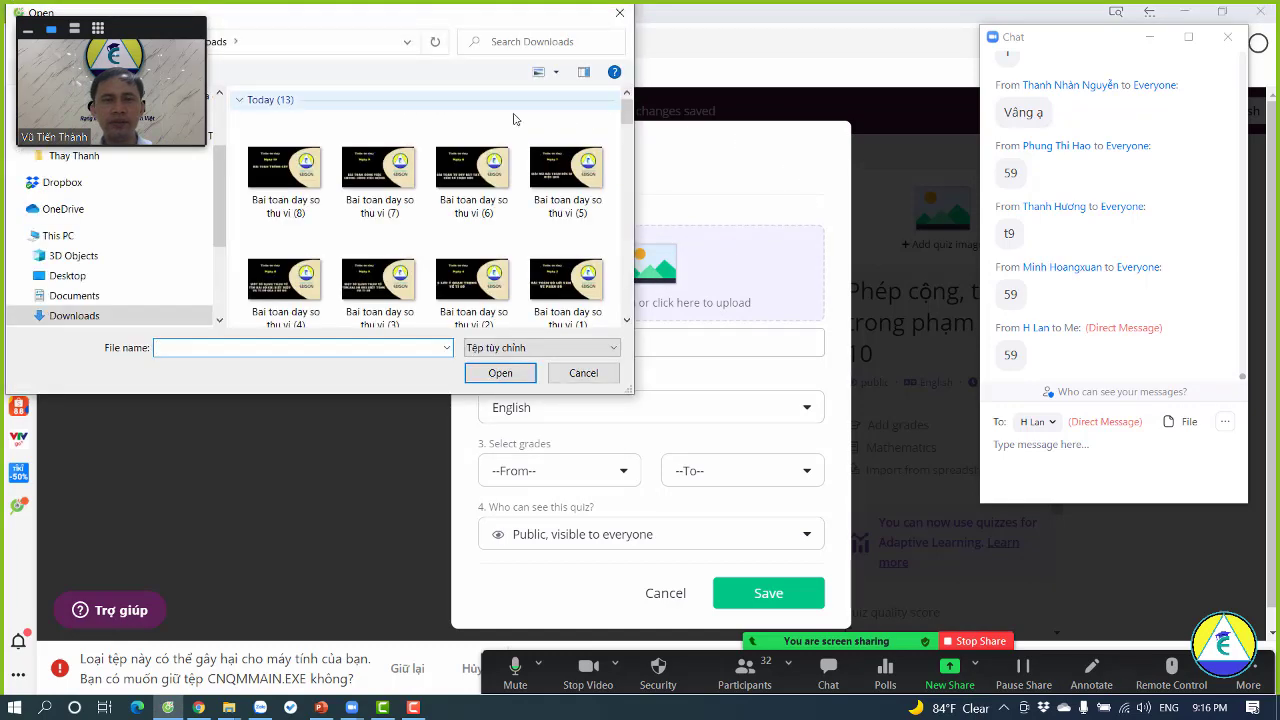
scroll(570, 230, "down", 6)
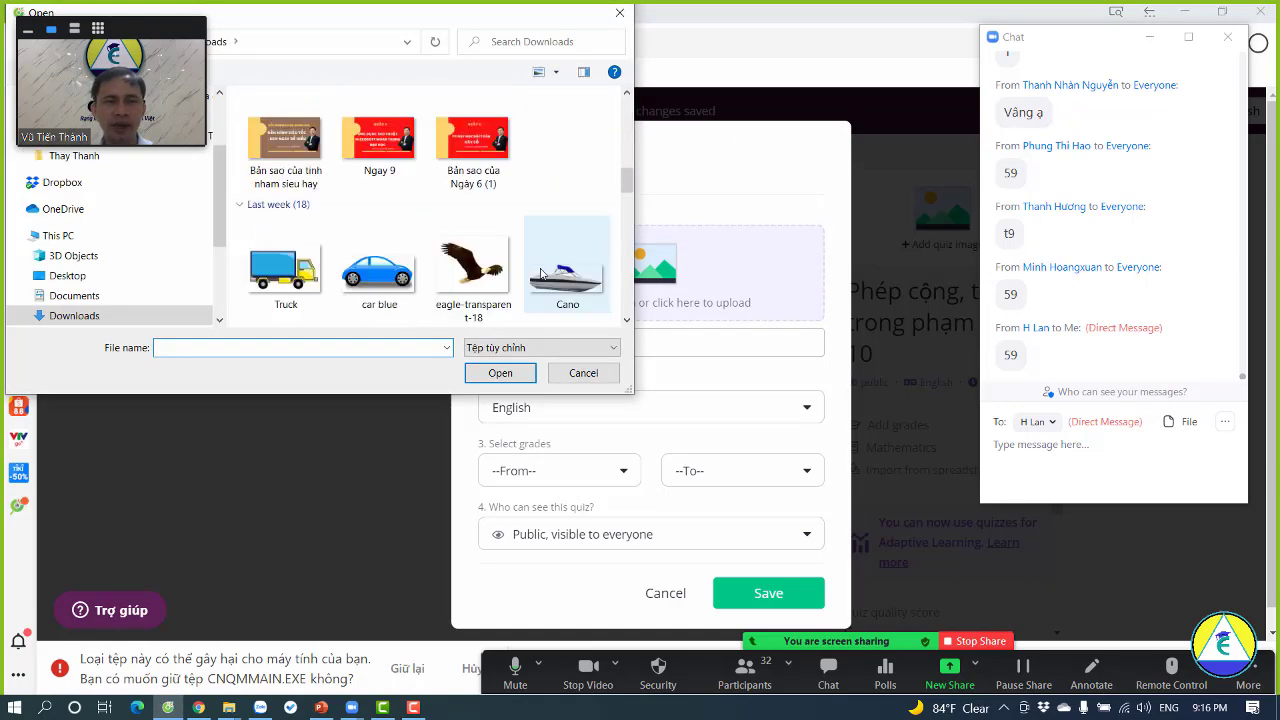
scroll(545, 283, "down", 1)
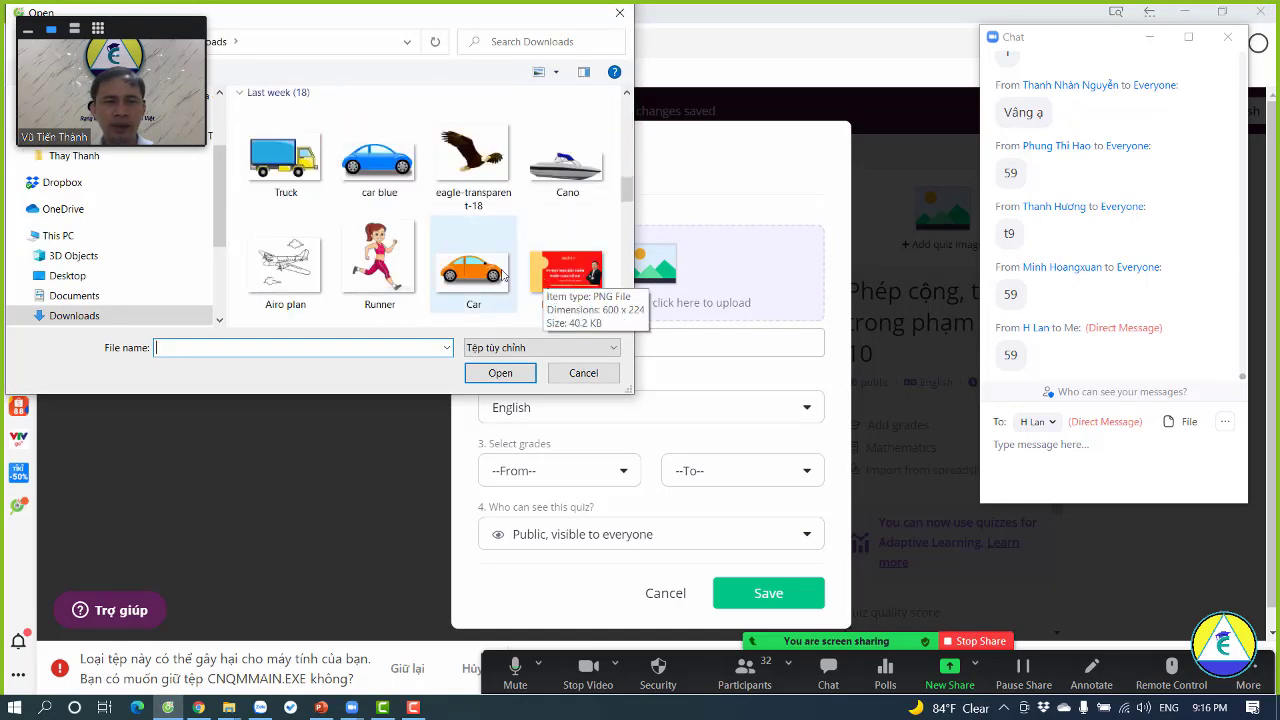
scroll(540, 289, "down", 1)
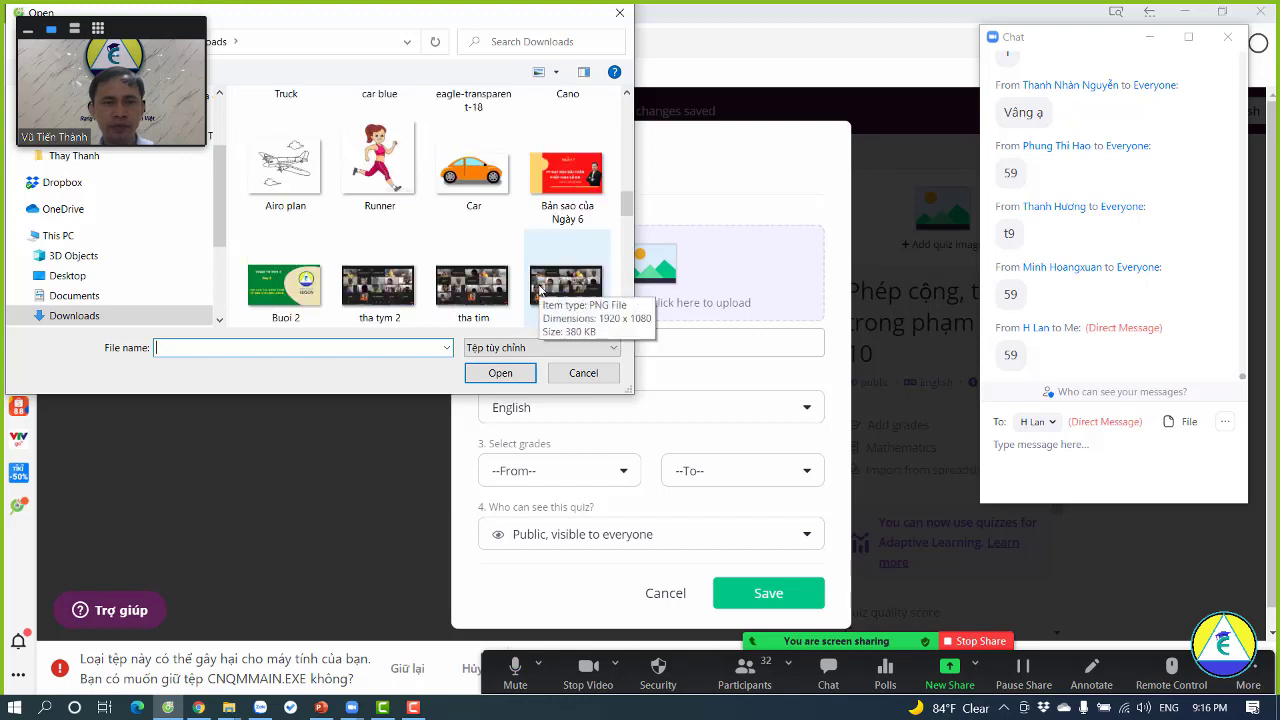
scroll(540, 289, "up", 1)
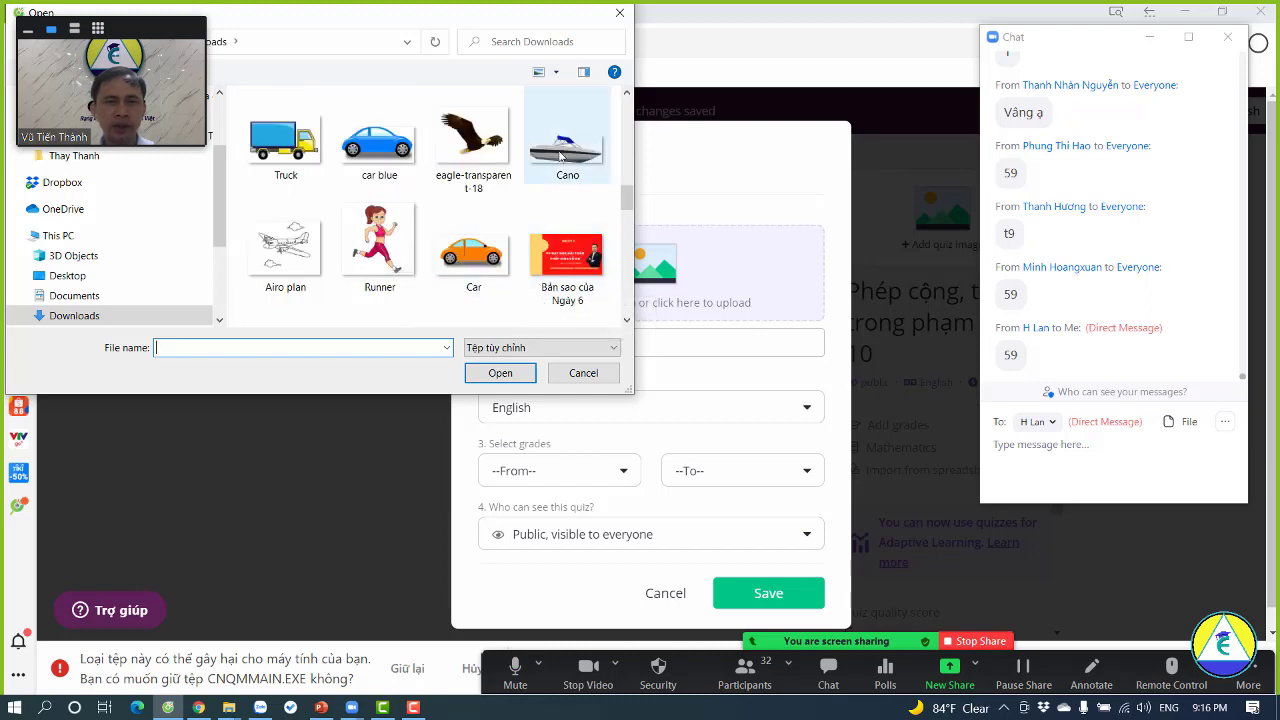
left_click(295, 250)
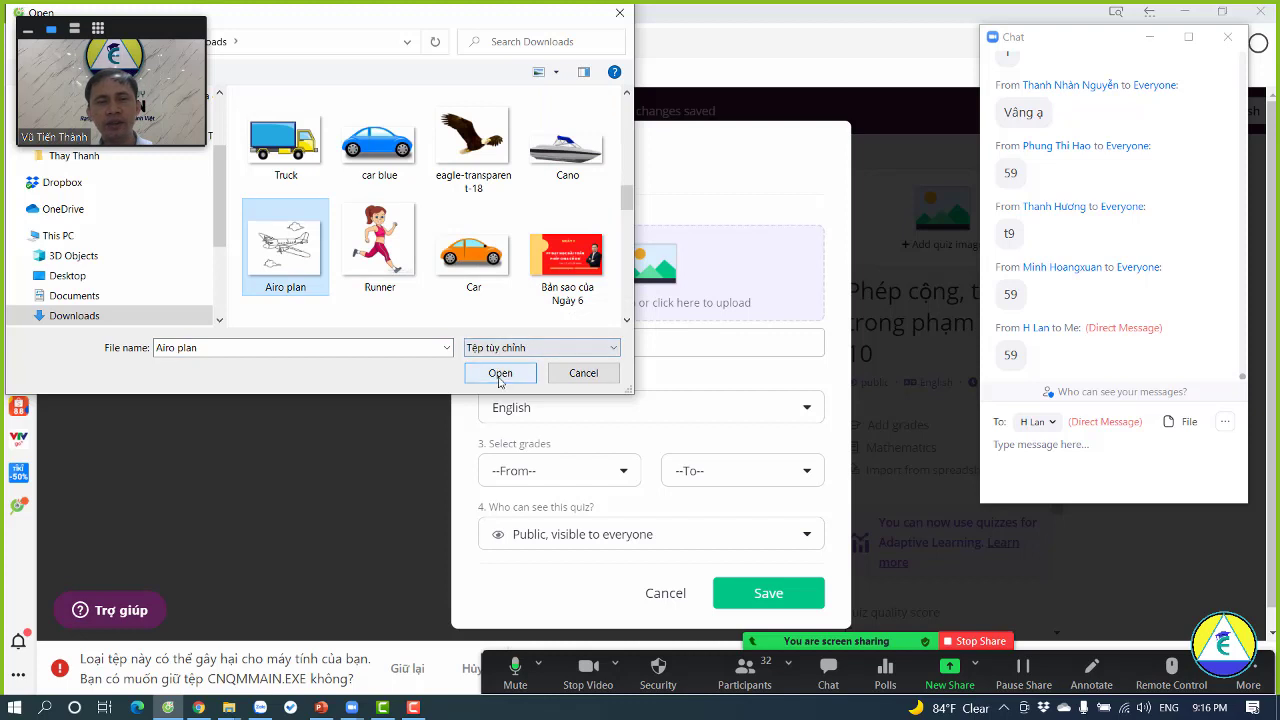
left_click(505, 376)
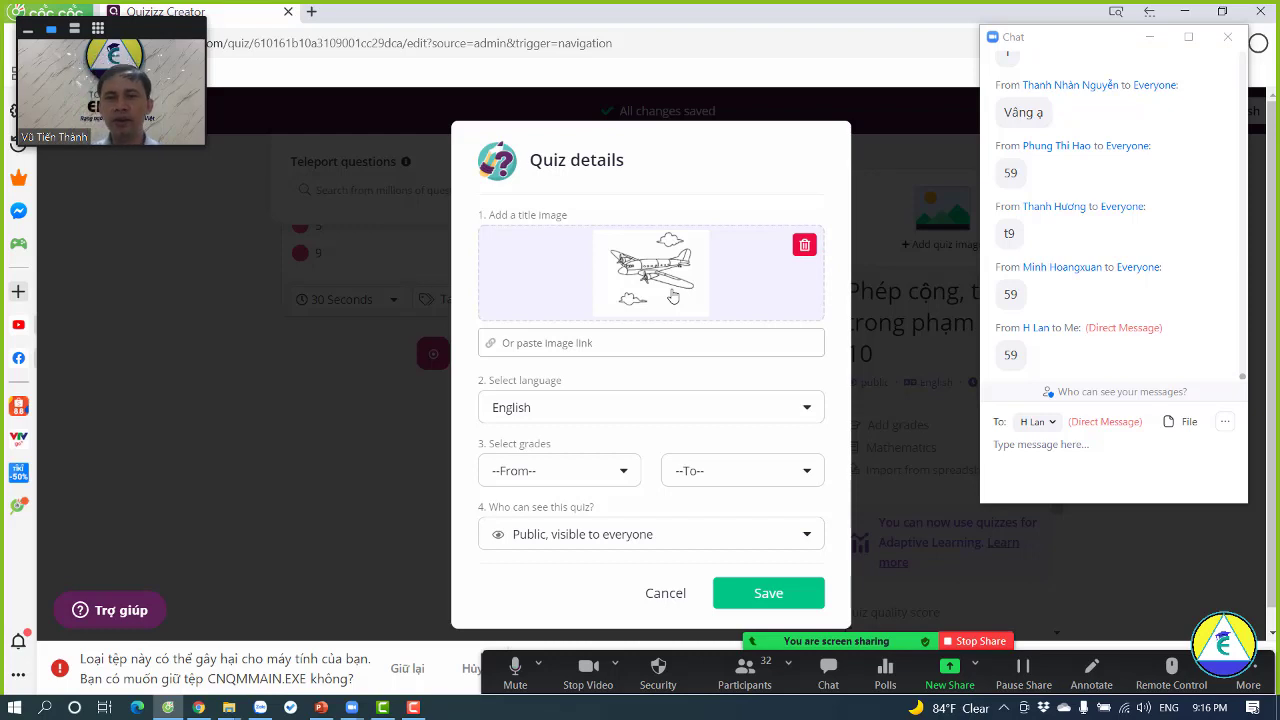
left_click(804, 245)
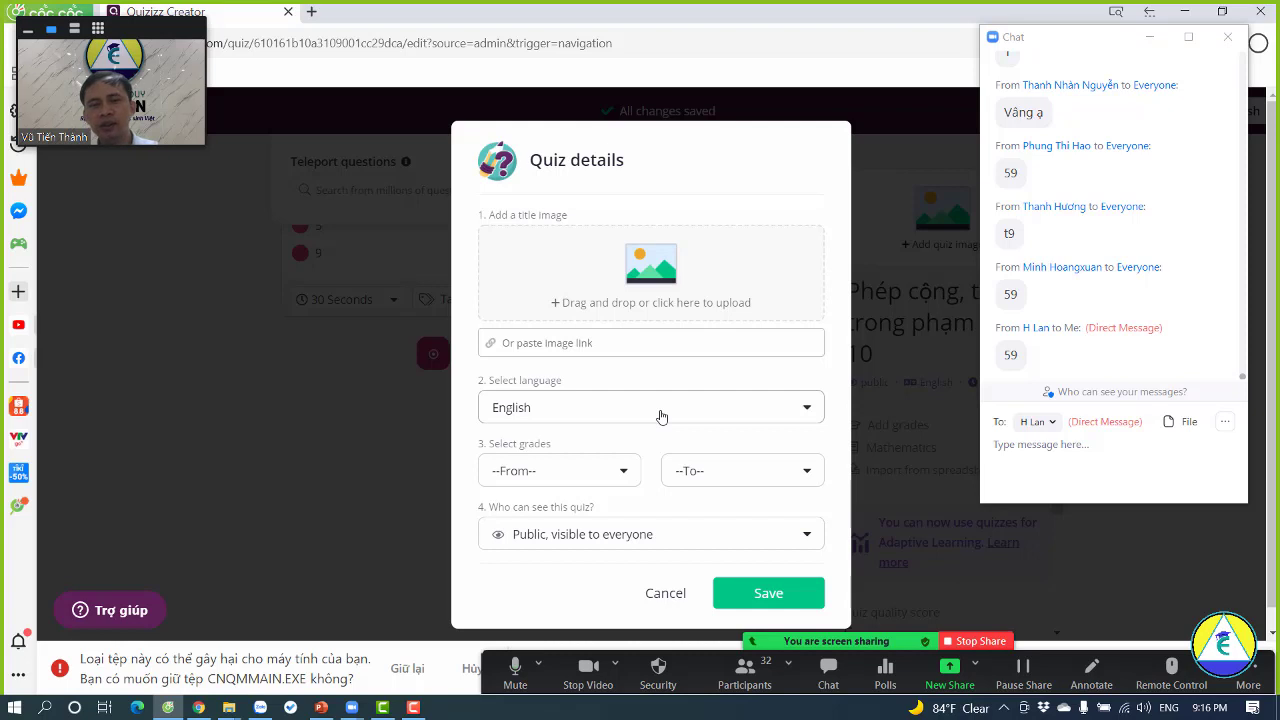
- Set the quiz language to Vietnamese in the Quiz details form
left_click(661, 416)
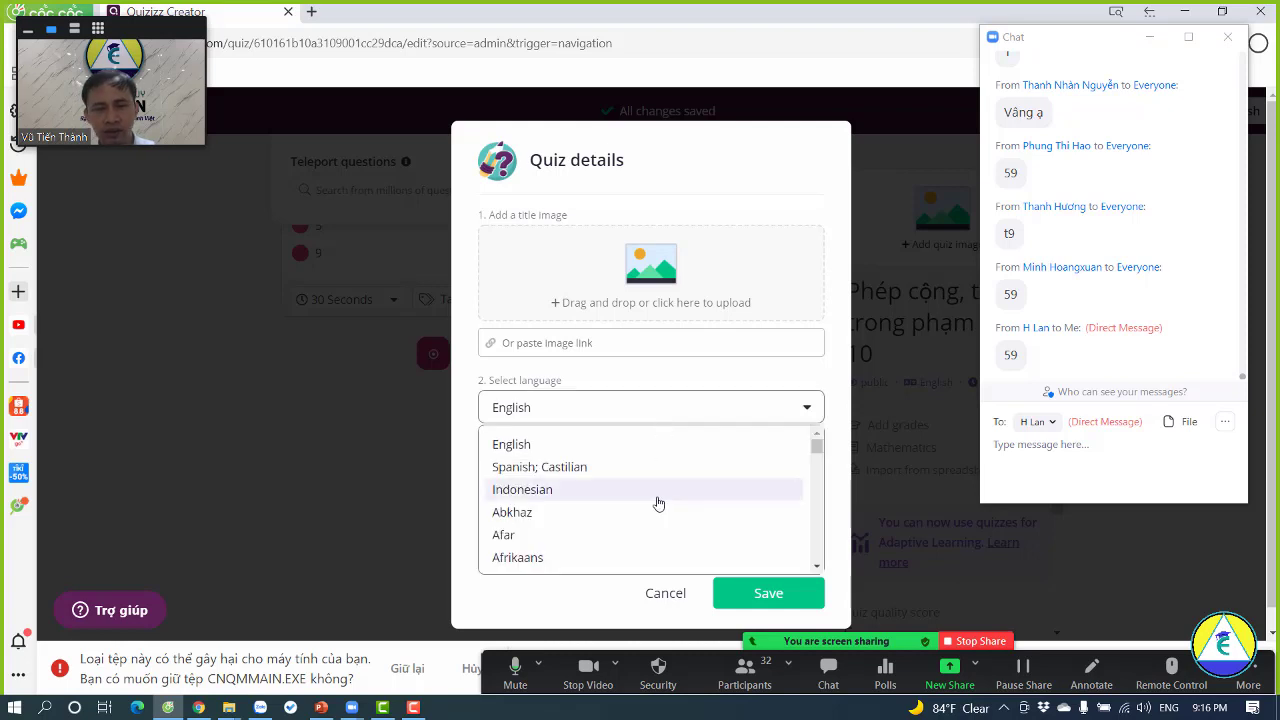
scroll(657, 503, "down", 15)
scroll(658, 503, "down", 12)
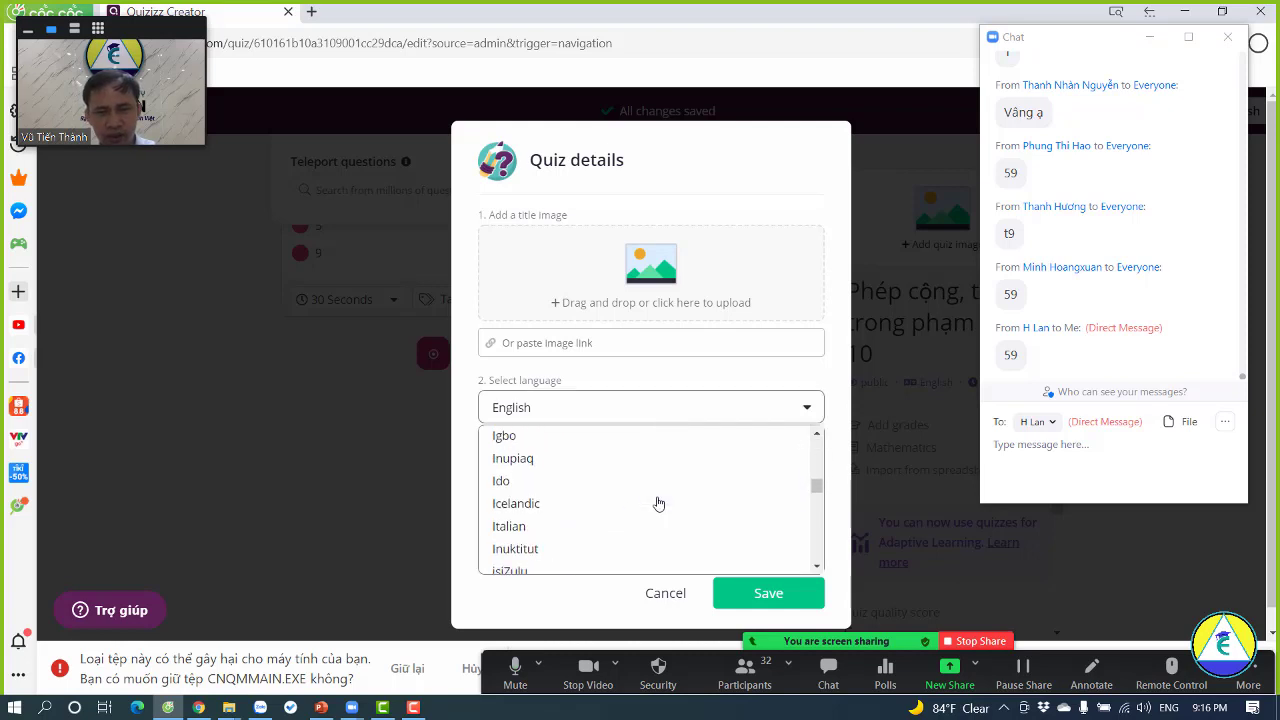
scroll(658, 503, "down", 8)
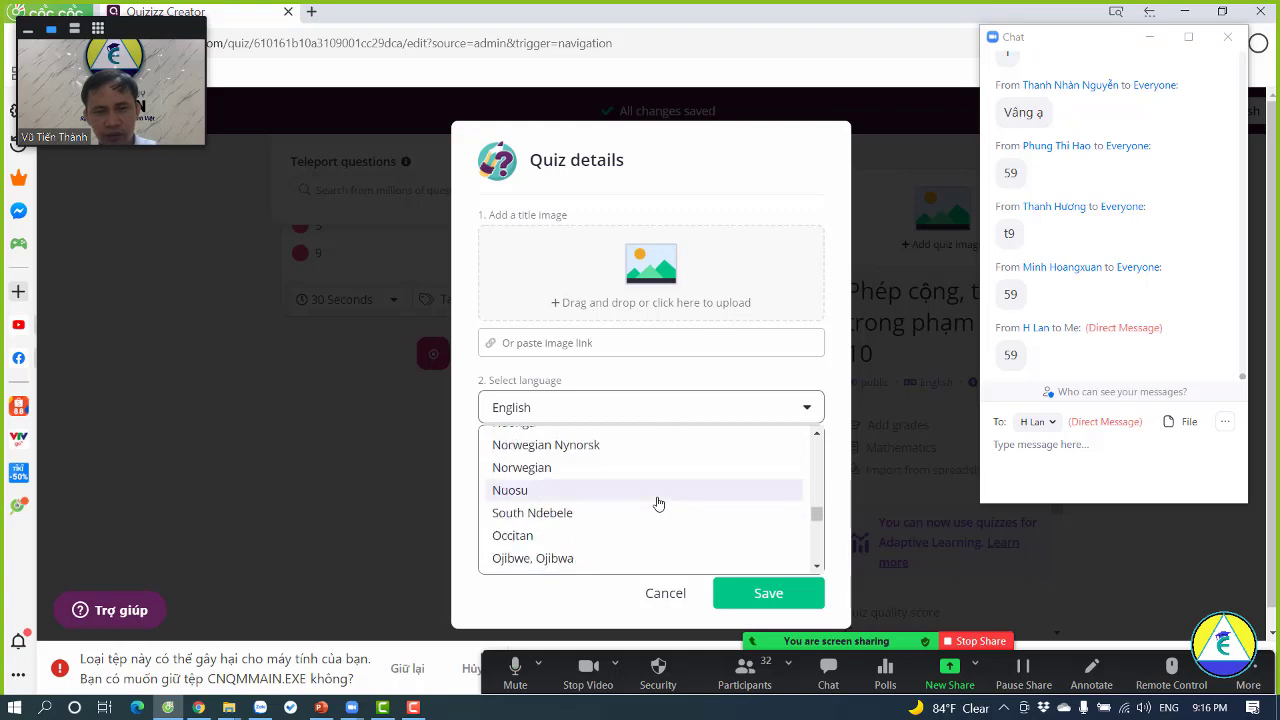
scroll(658, 503, "down", 10)
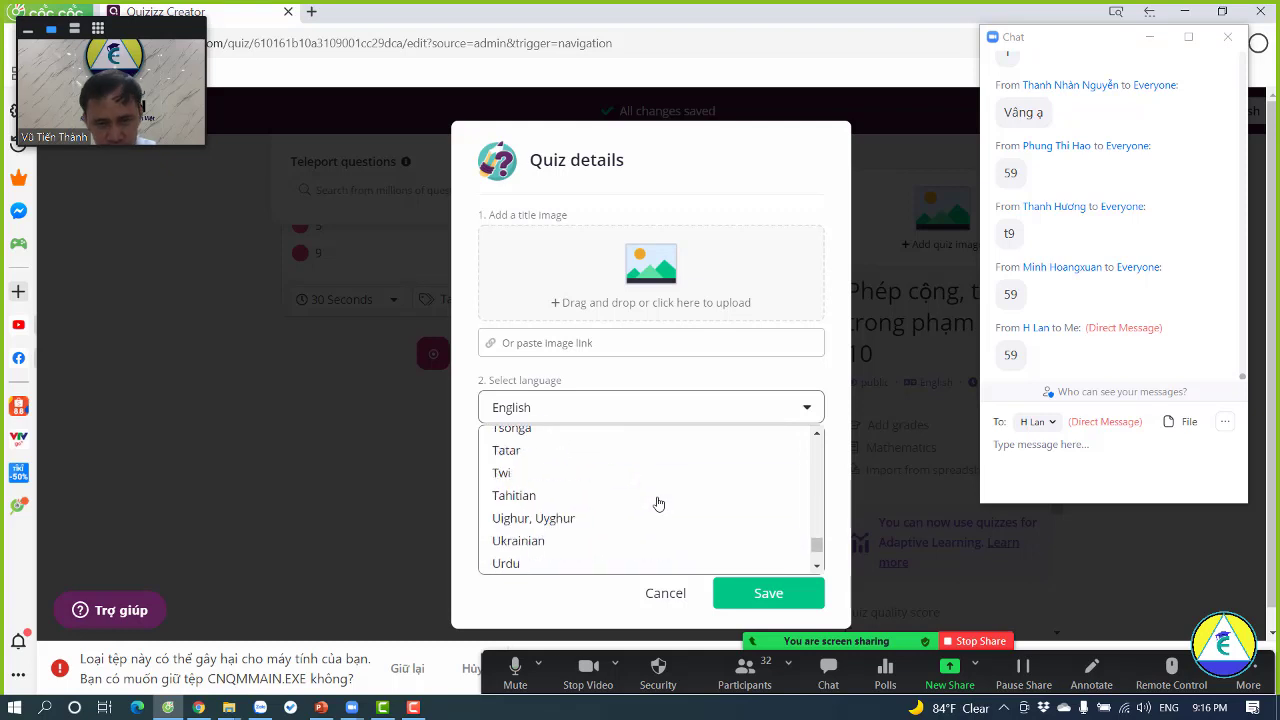
scroll(661, 502, "up", 3)
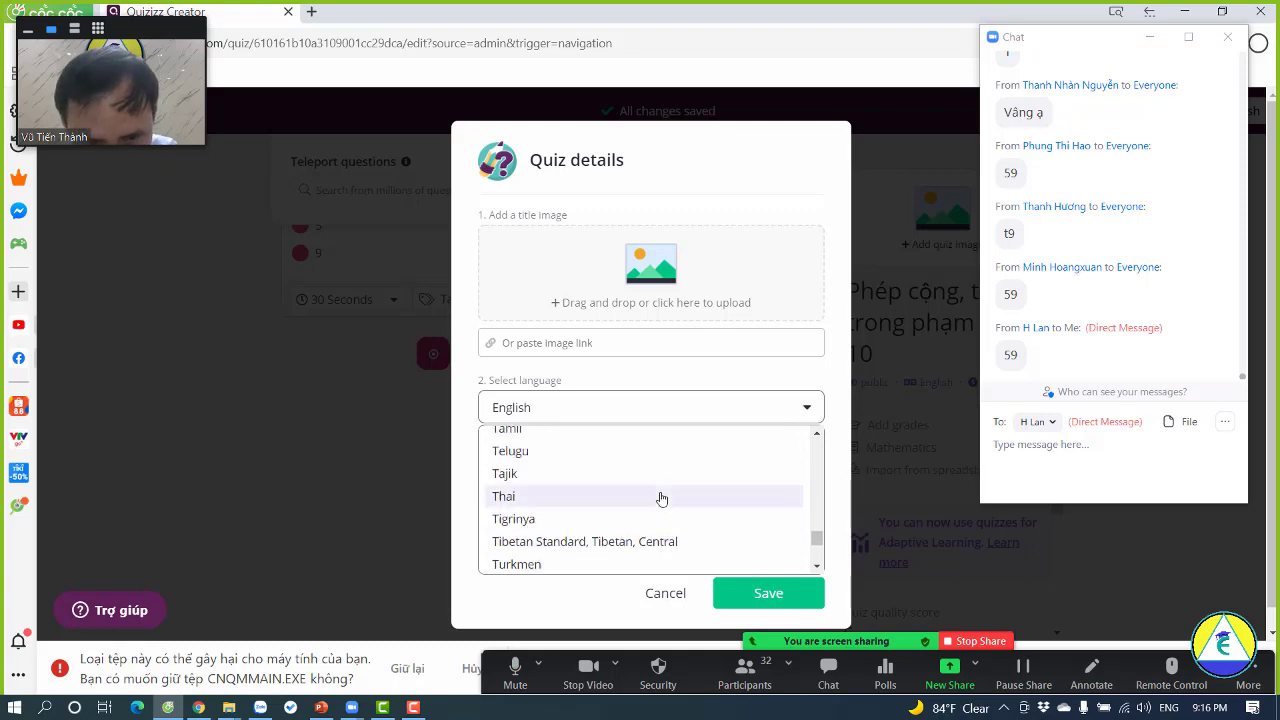
scroll(661, 500, "down", 8)
scroll(661, 498, "up", 7)
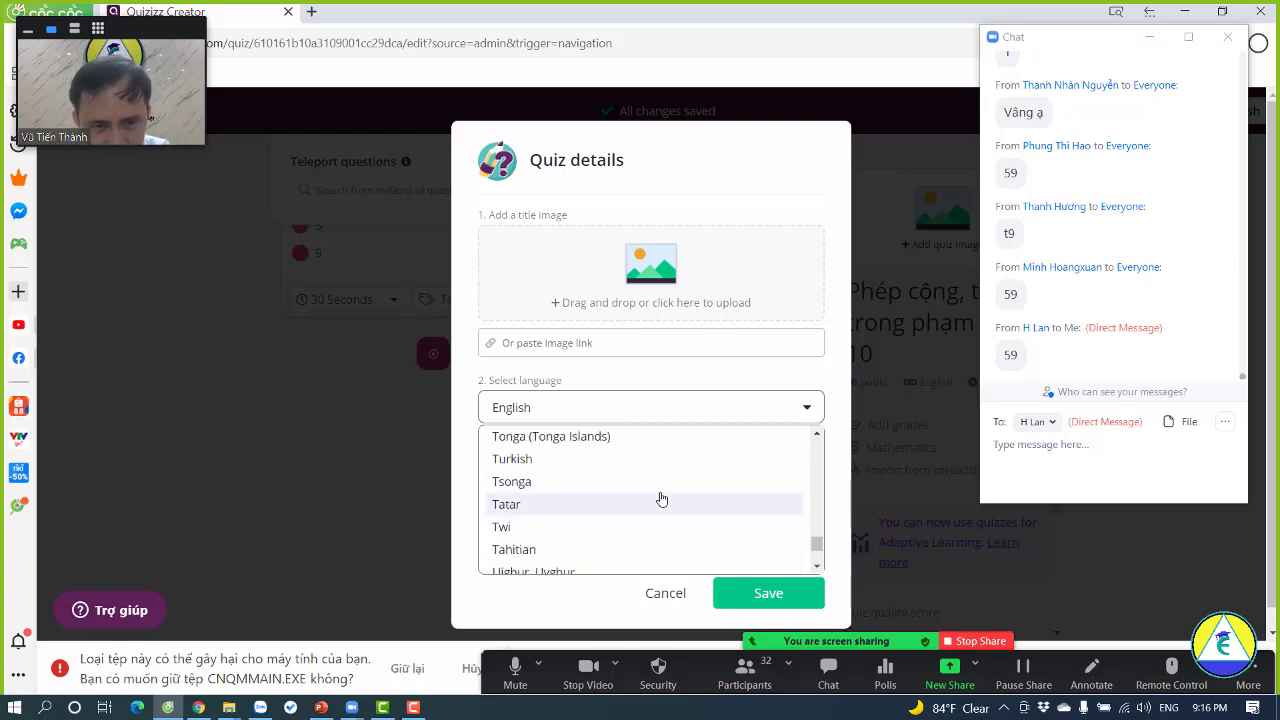
scroll(661, 498, "up", 6)
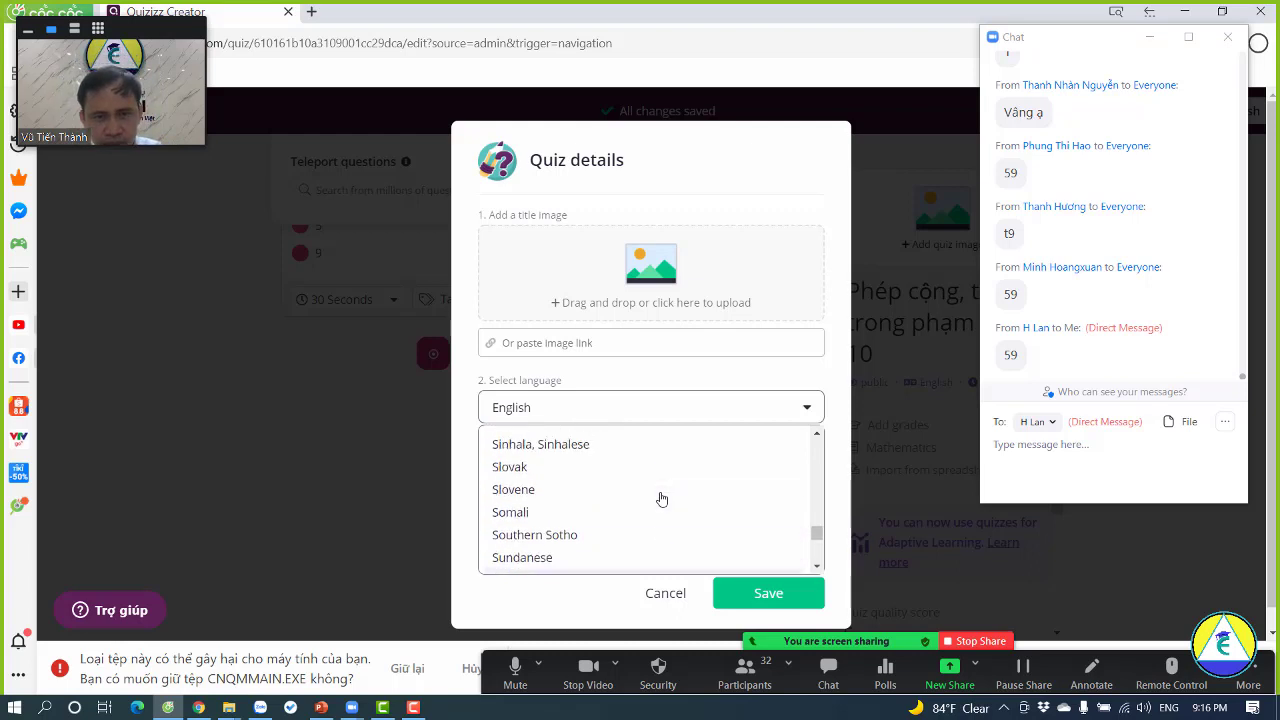
scroll(661, 498, "up", 3)
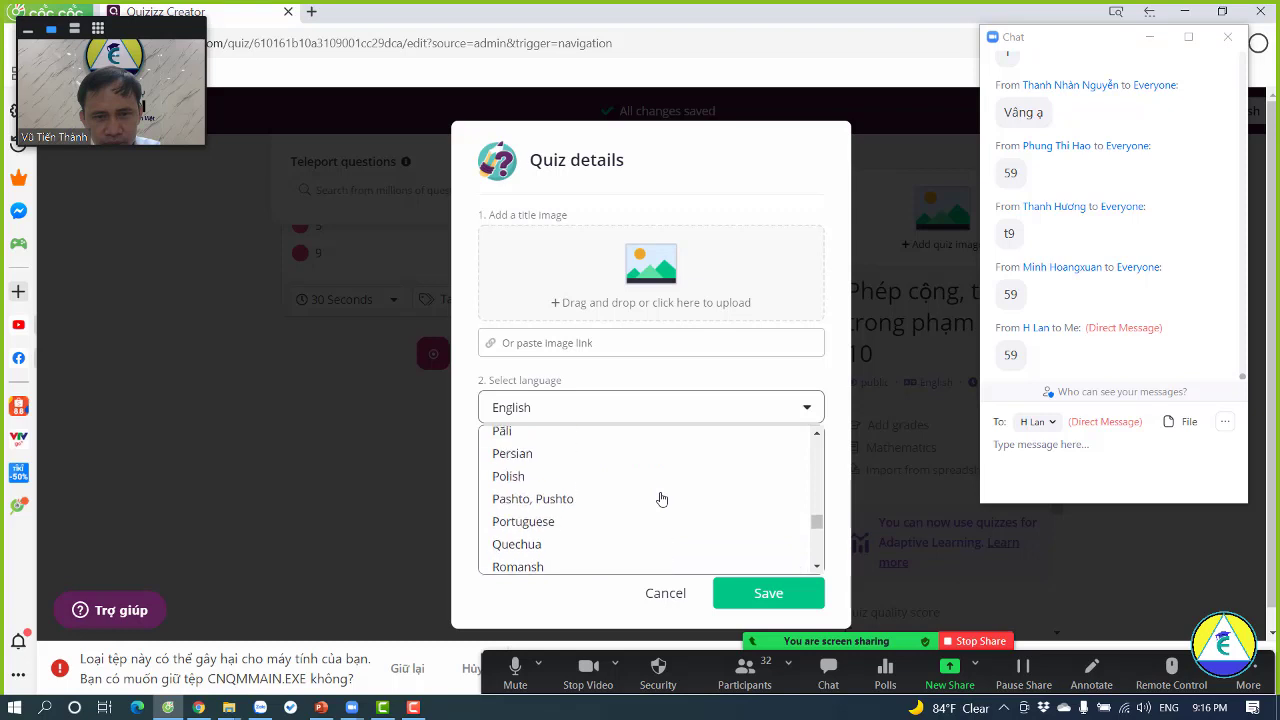
scroll(661, 498, "down", 4)
scroll(661, 498, "down", 5)
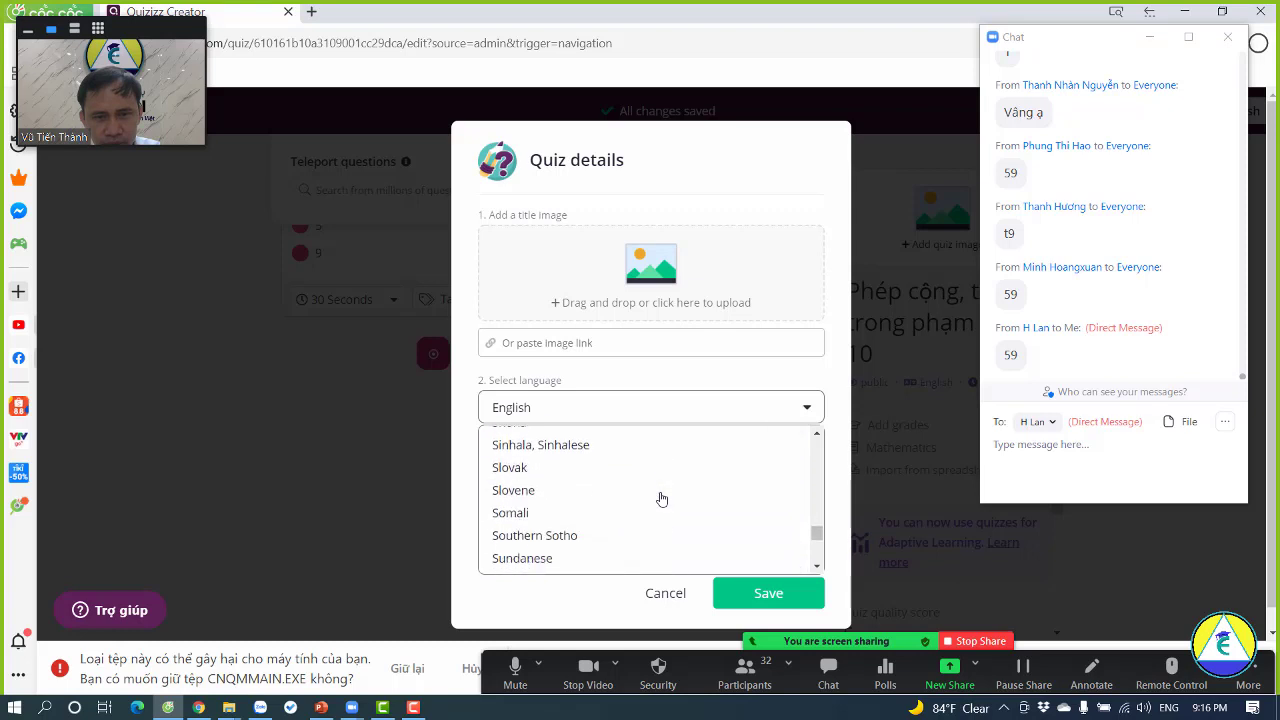
scroll(661, 498, "up", 3)
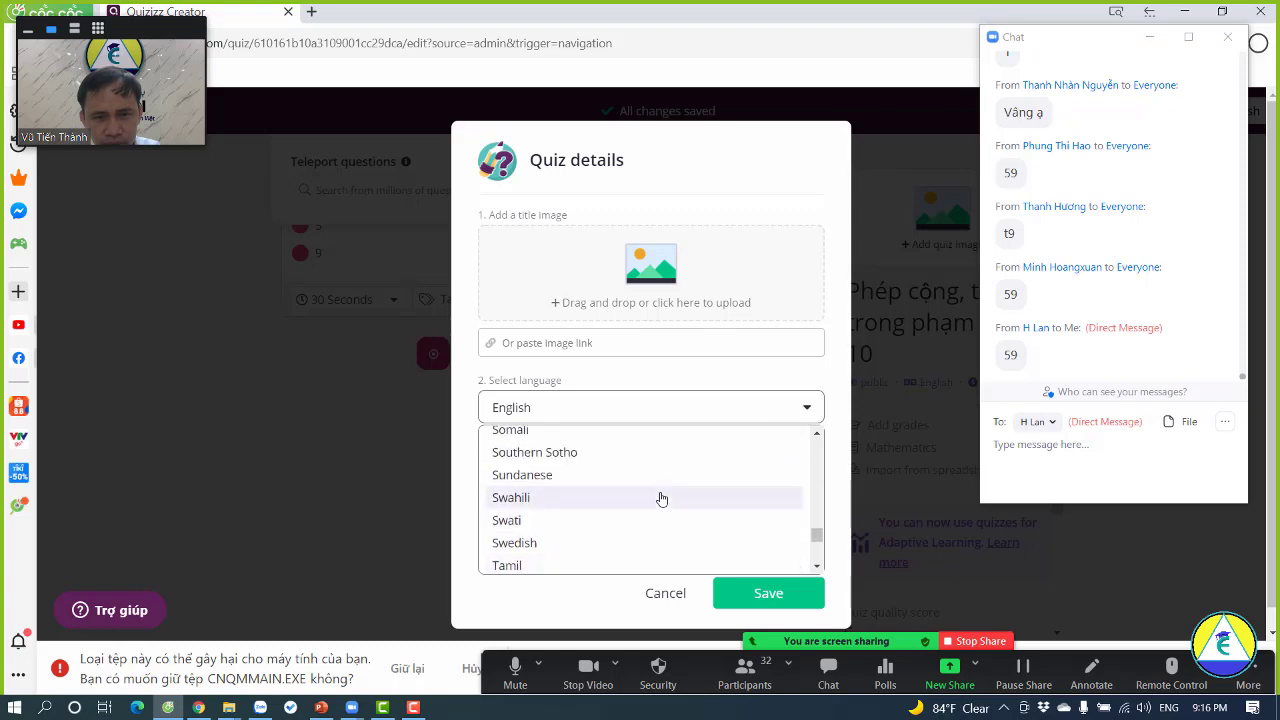
scroll(661, 498, "down", 3)
scroll(661, 498, "down", 3)
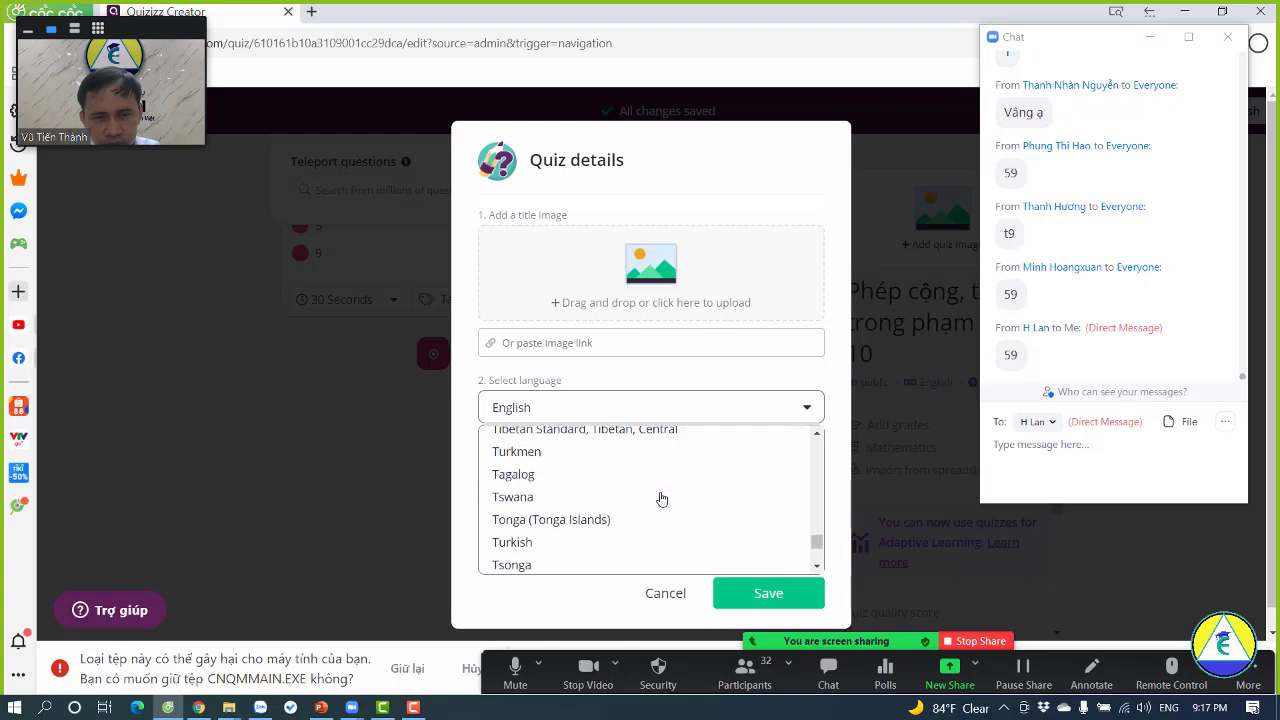
scroll(661, 498, "down", 1)
scroll(661, 498, "down", 2)
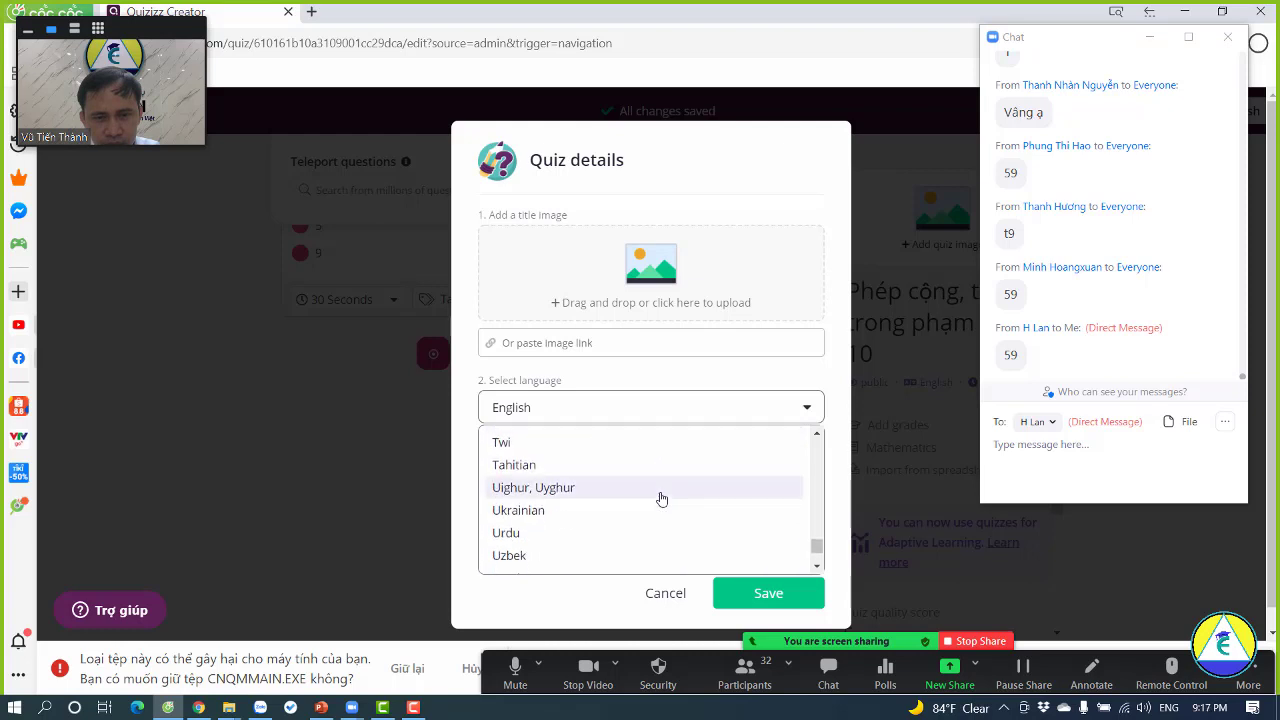
scroll(657, 500, "down", 2)
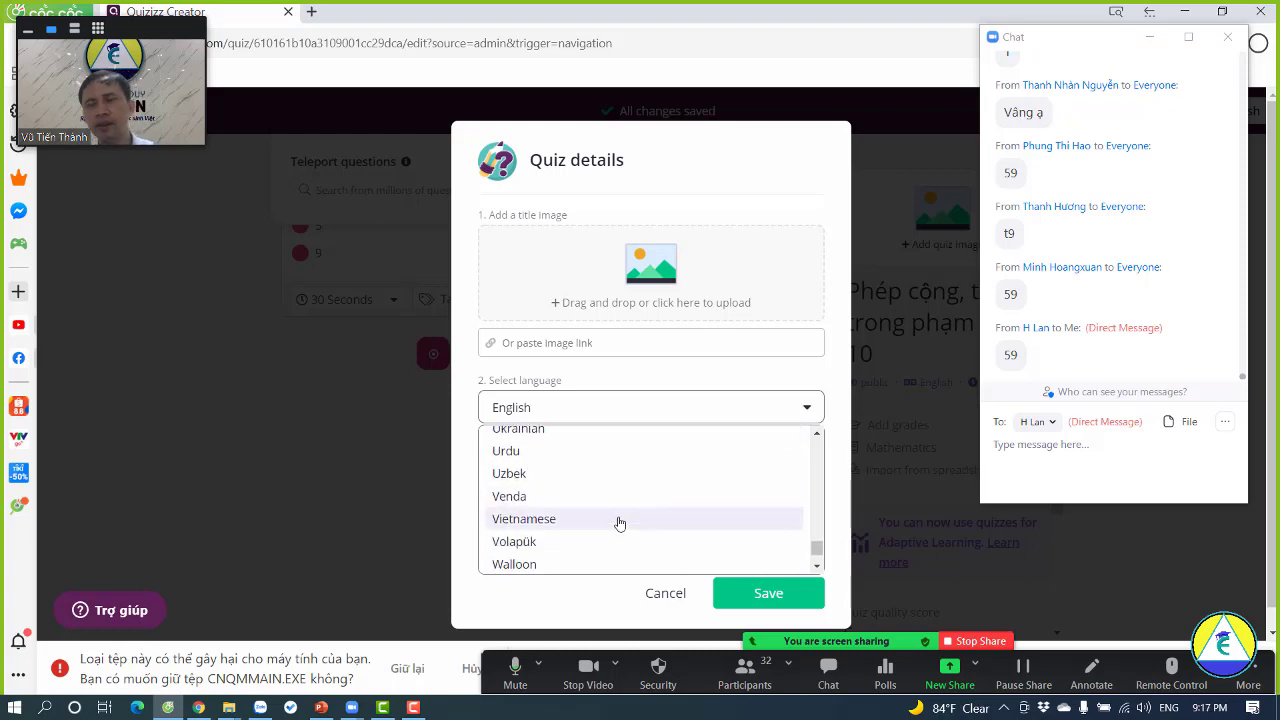
left_click(619, 523)
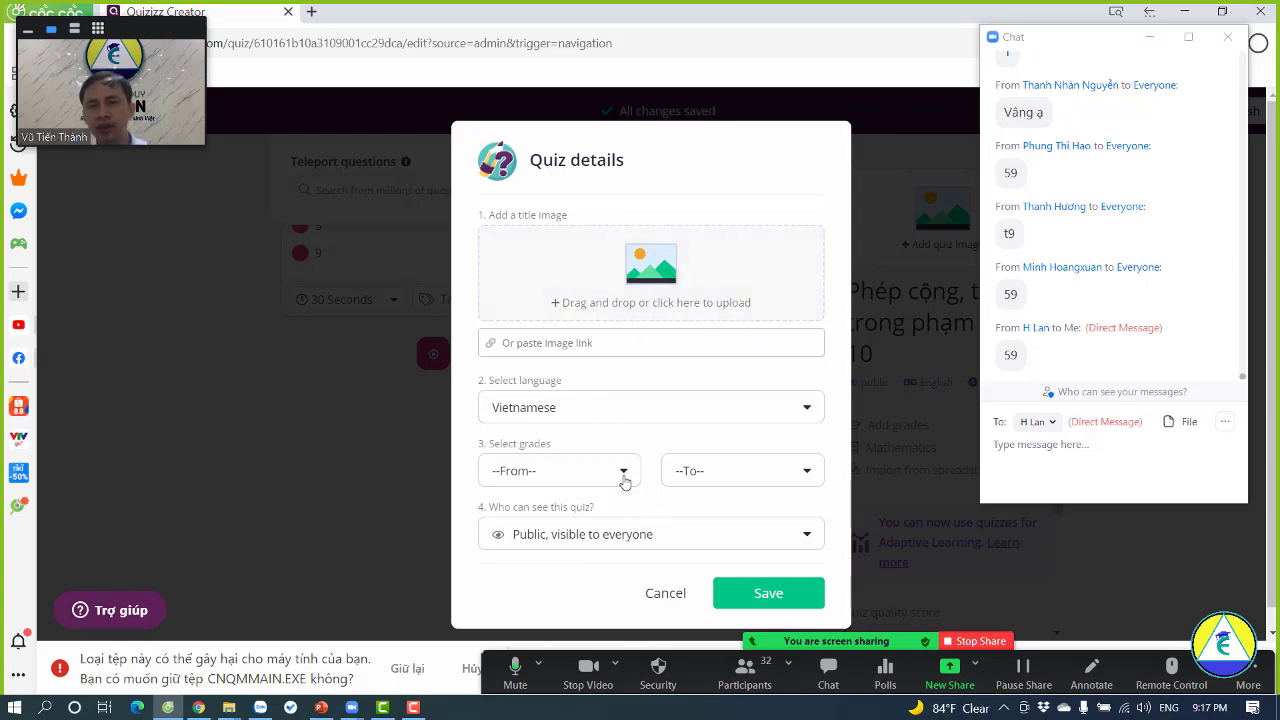
- Set the quiz grade range from KG to 1st
left_click(623, 475)
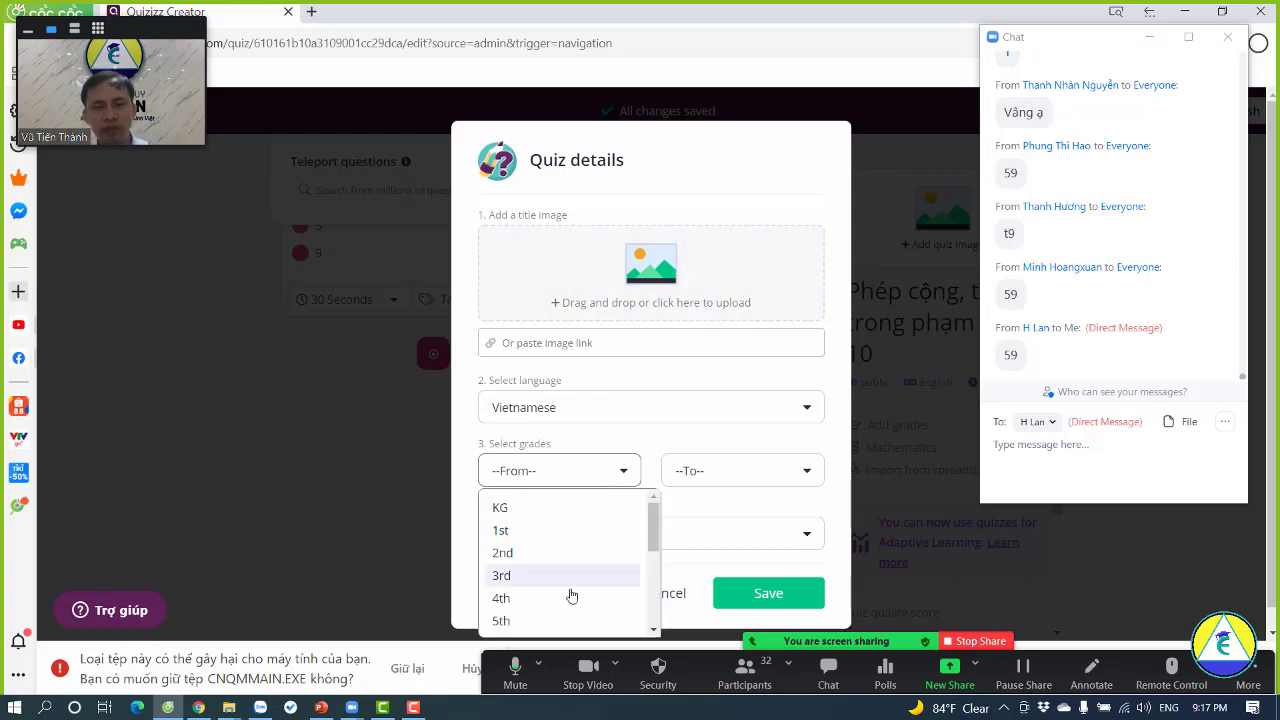
left_click(564, 509)
left_click(800, 477)
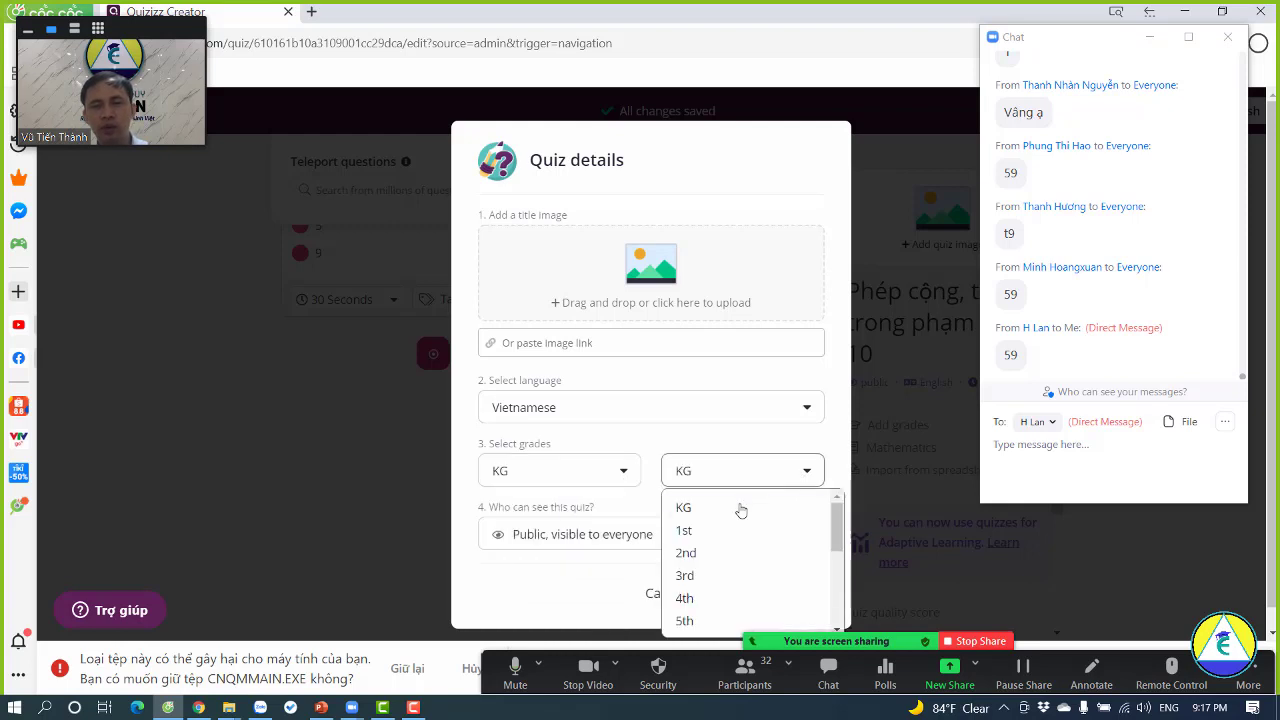
left_click(717, 532)
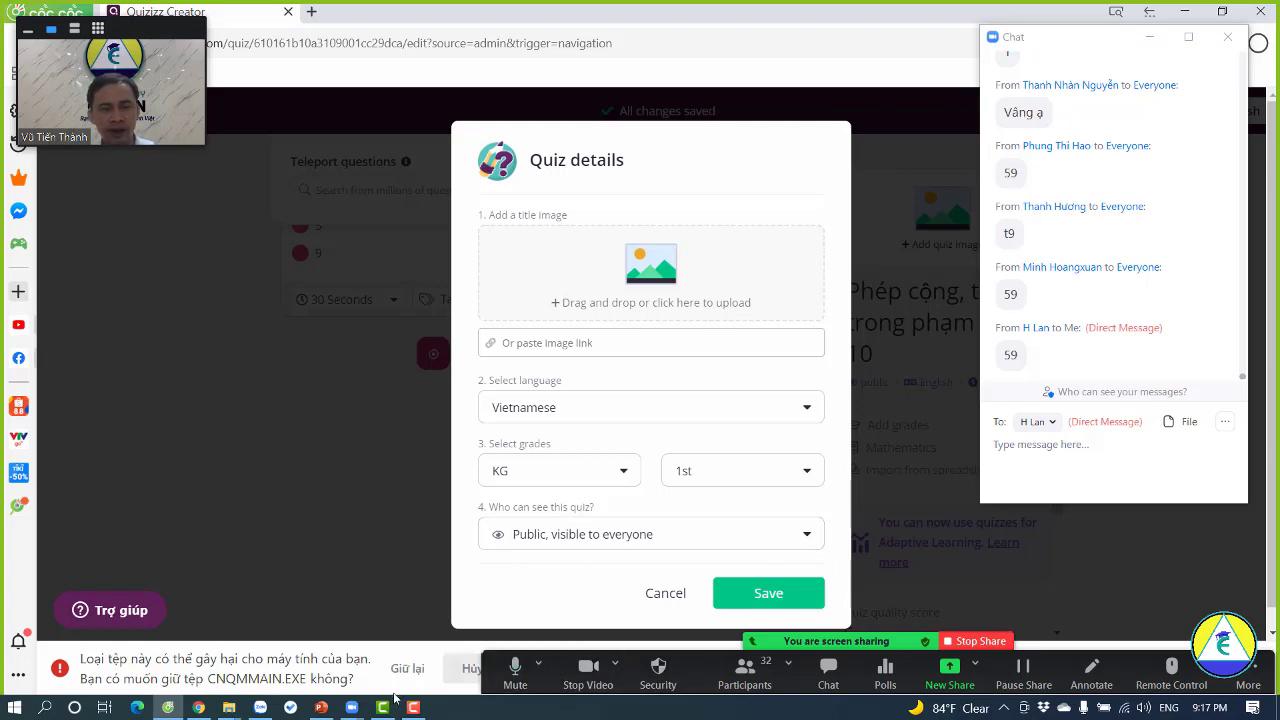
left_click(45, 708)
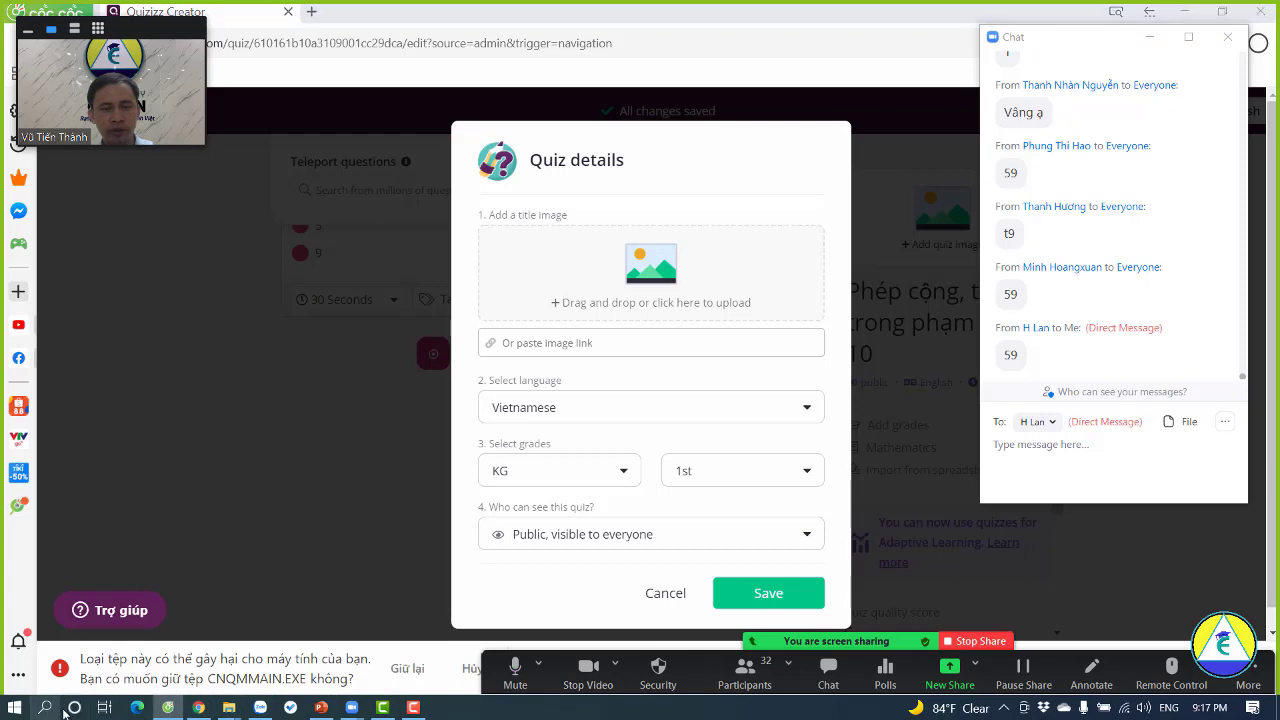
- Snip the Quiz details dialog with Snipping Tool and circle its Save button in blue
type("snipping tool")
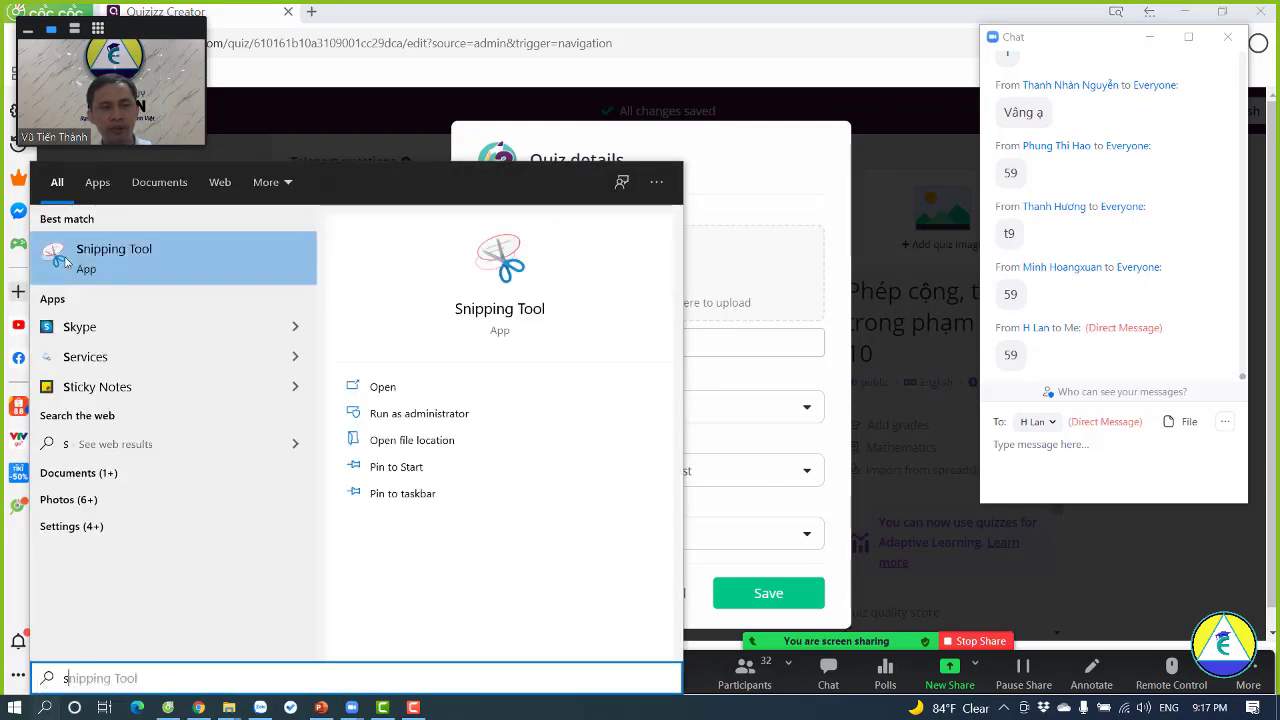
key("Return")
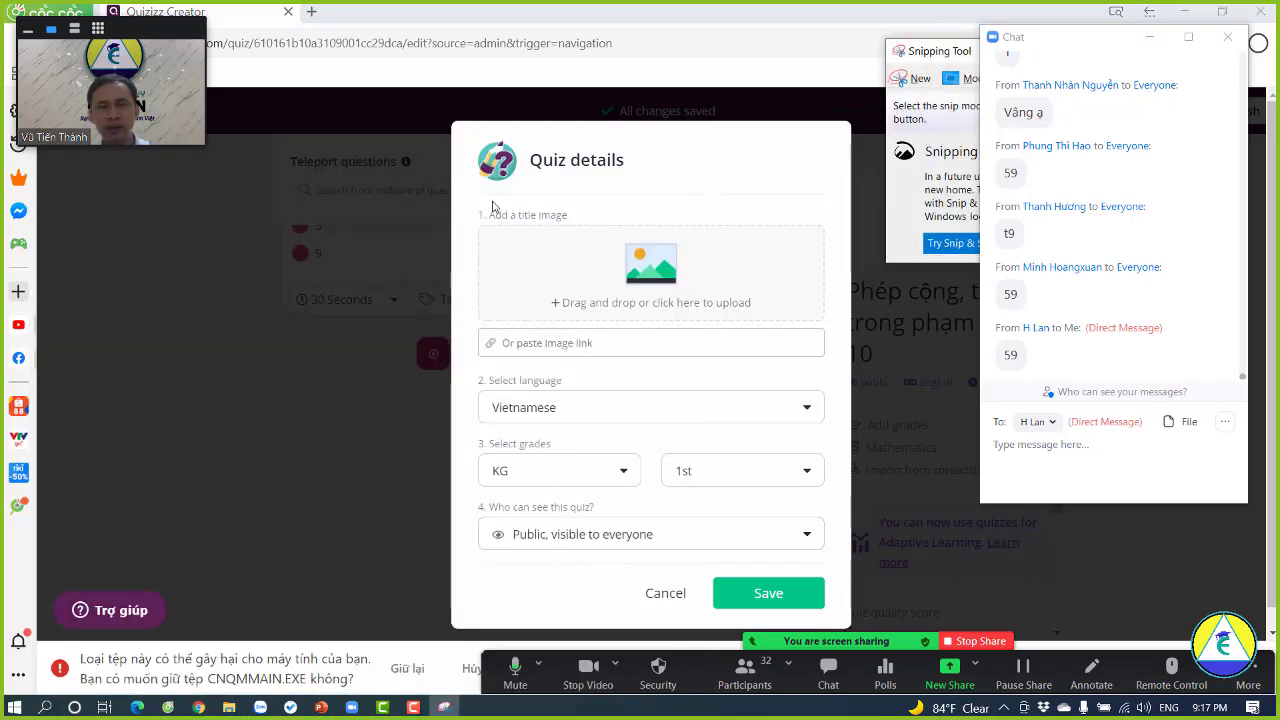
left_click(921, 83)
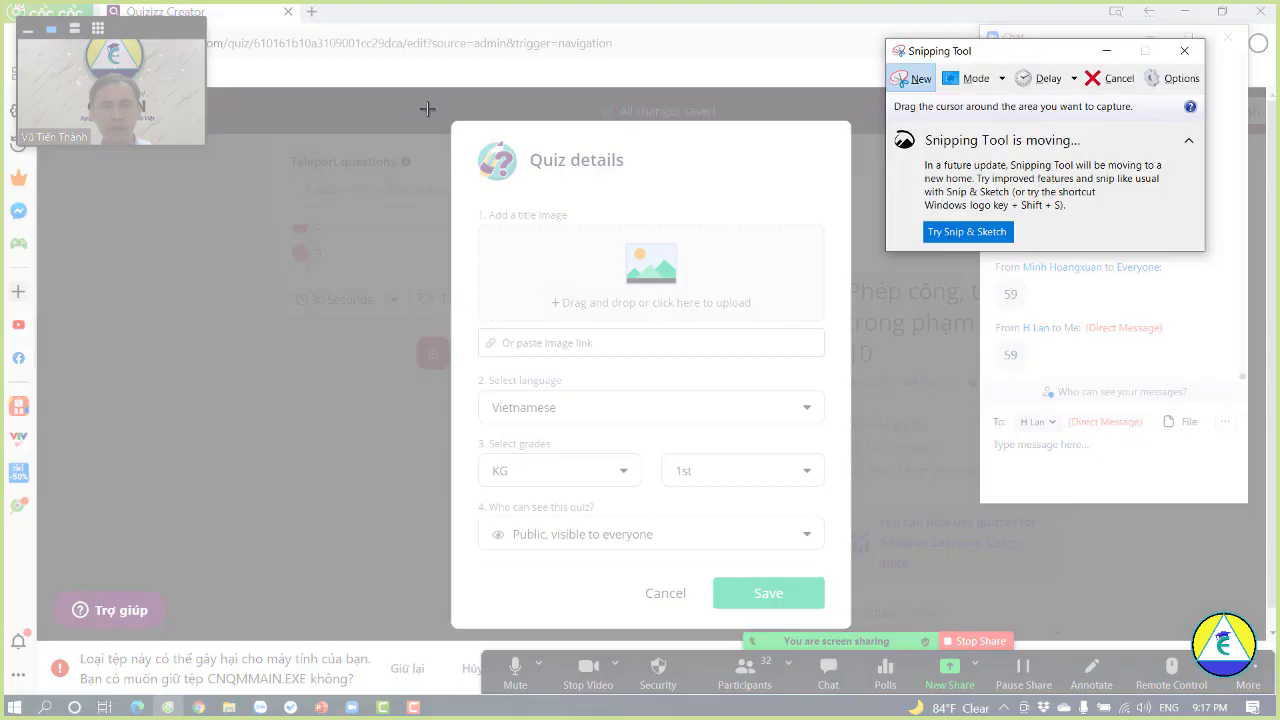
left_click_drag(429, 105, 897, 660)
mouse_move(820, 553)
left_mouse_down()
mouse_move(755, 532)
mouse_move(720, 580)
mouse_move(772, 597)
mouse_move(822, 566)
mouse_move(816, 548)
left_mouse_up()
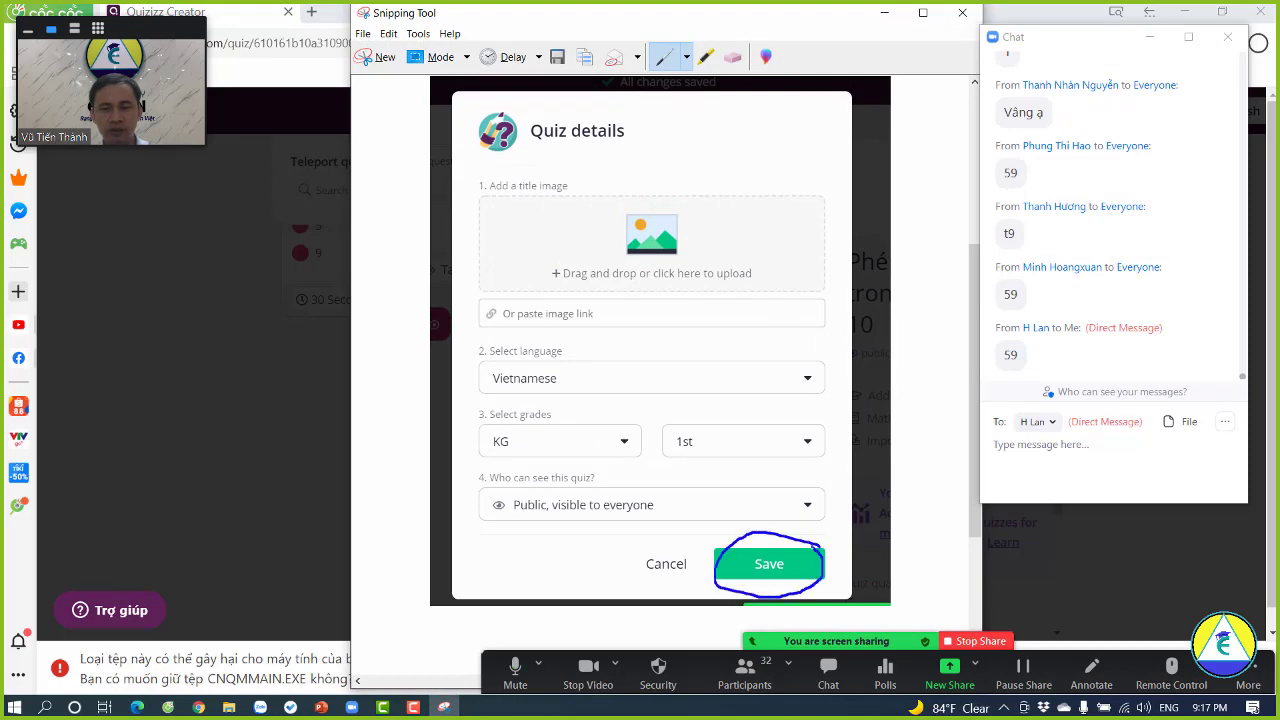
left_click(259, 707)
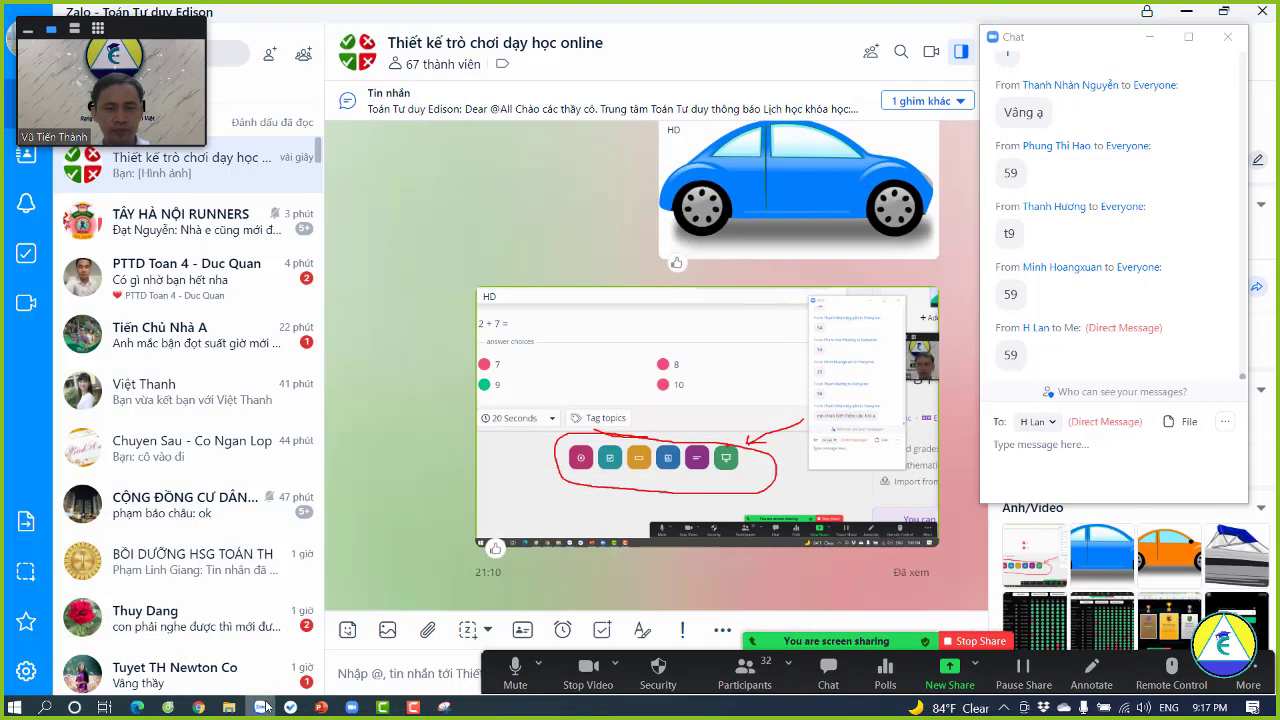
- Post the annotated capture to the Zalo group captioned 'Xuất bản video'
left_click(372, 683)
key("ctrl+v")
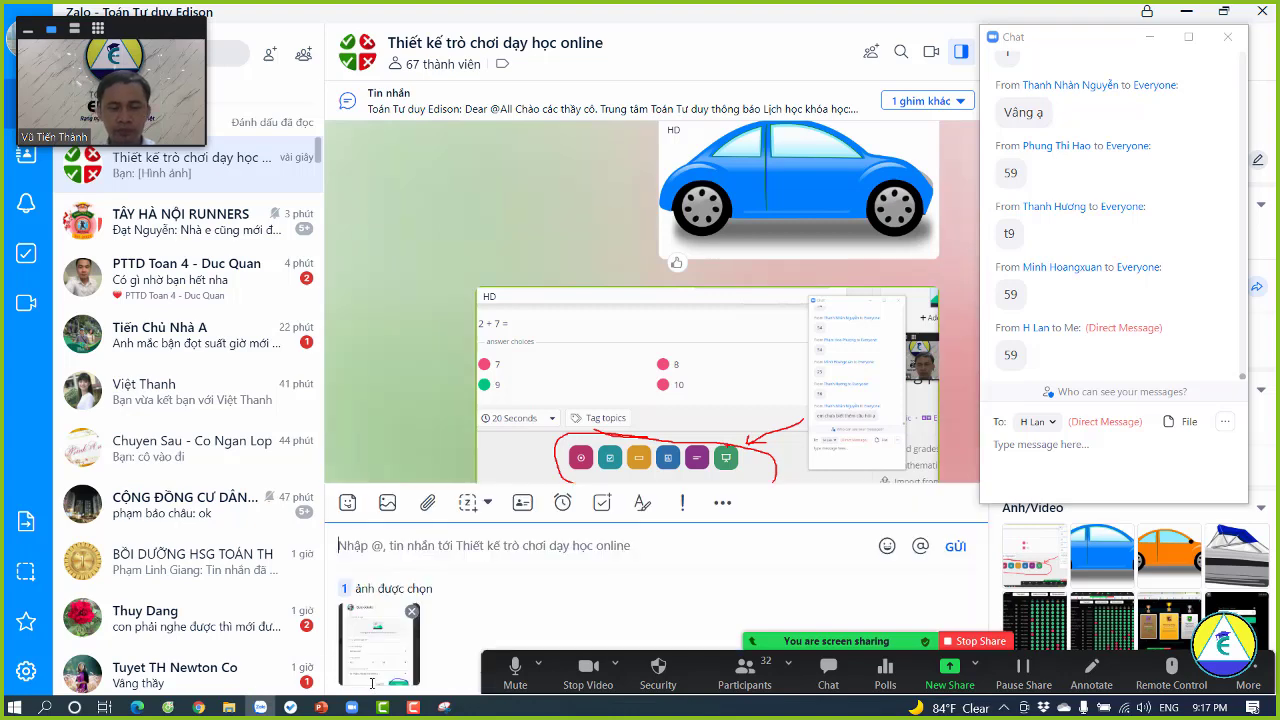
type("Xuất ba")
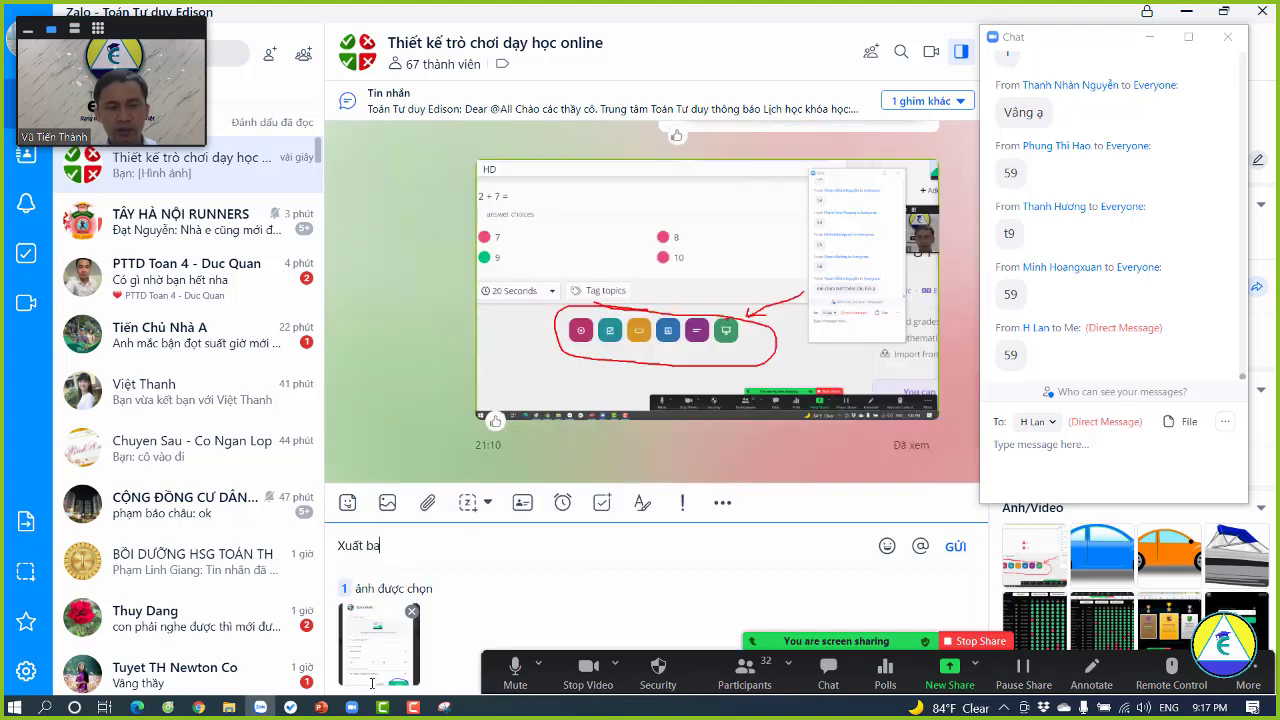
type("ns video")
key("Return")
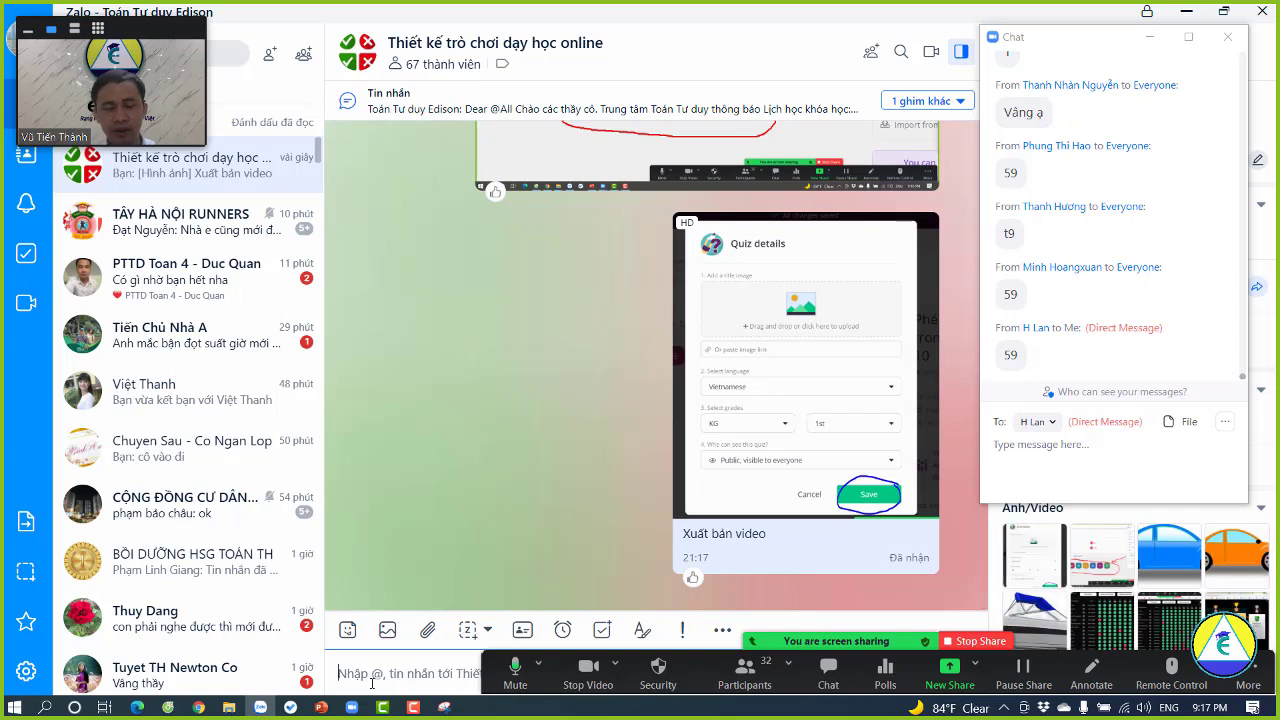
- Send the message 'Xuất bản Game' and return to the Quizizz window
type("Xuất ban")
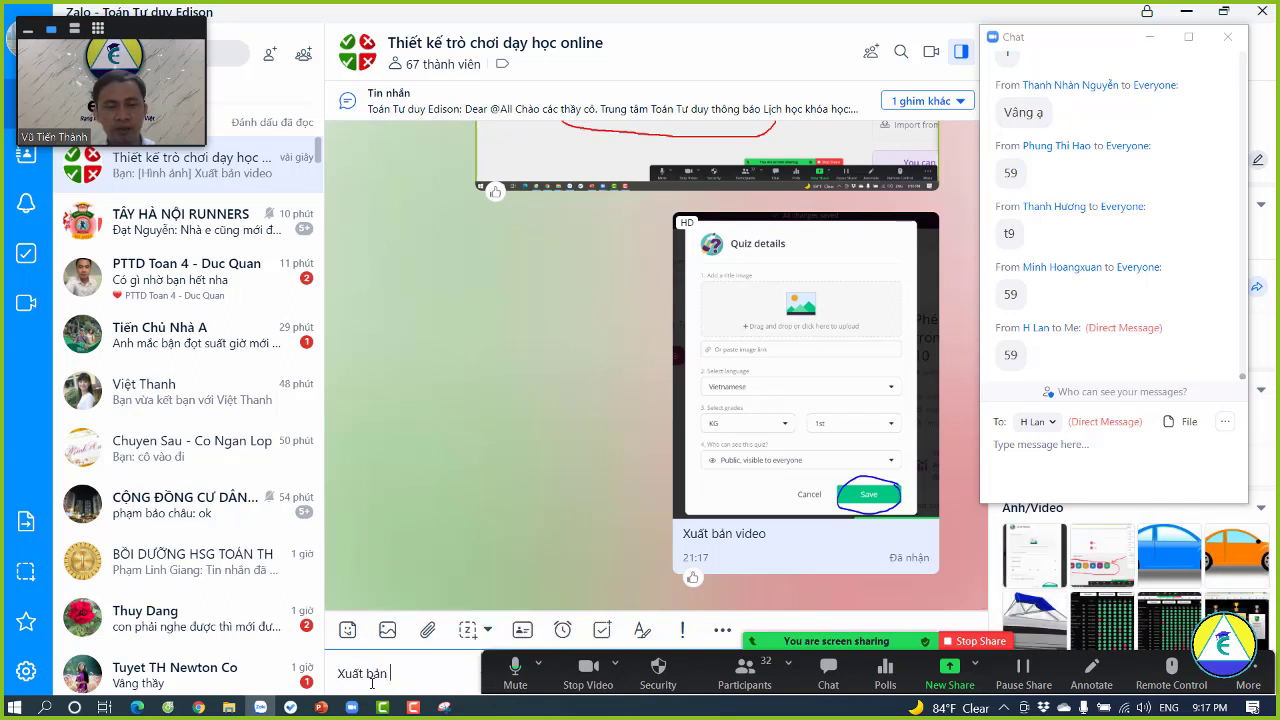
type(" Game")
key("Return")
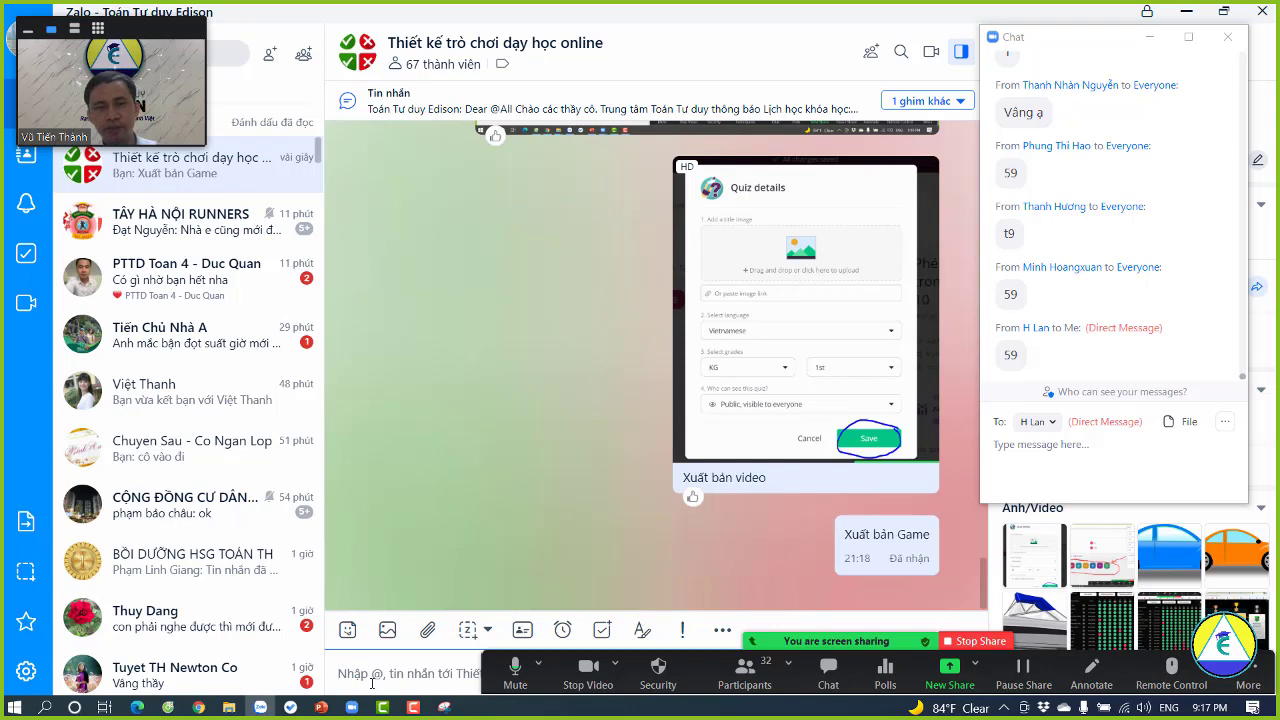
key("alt+Tab")
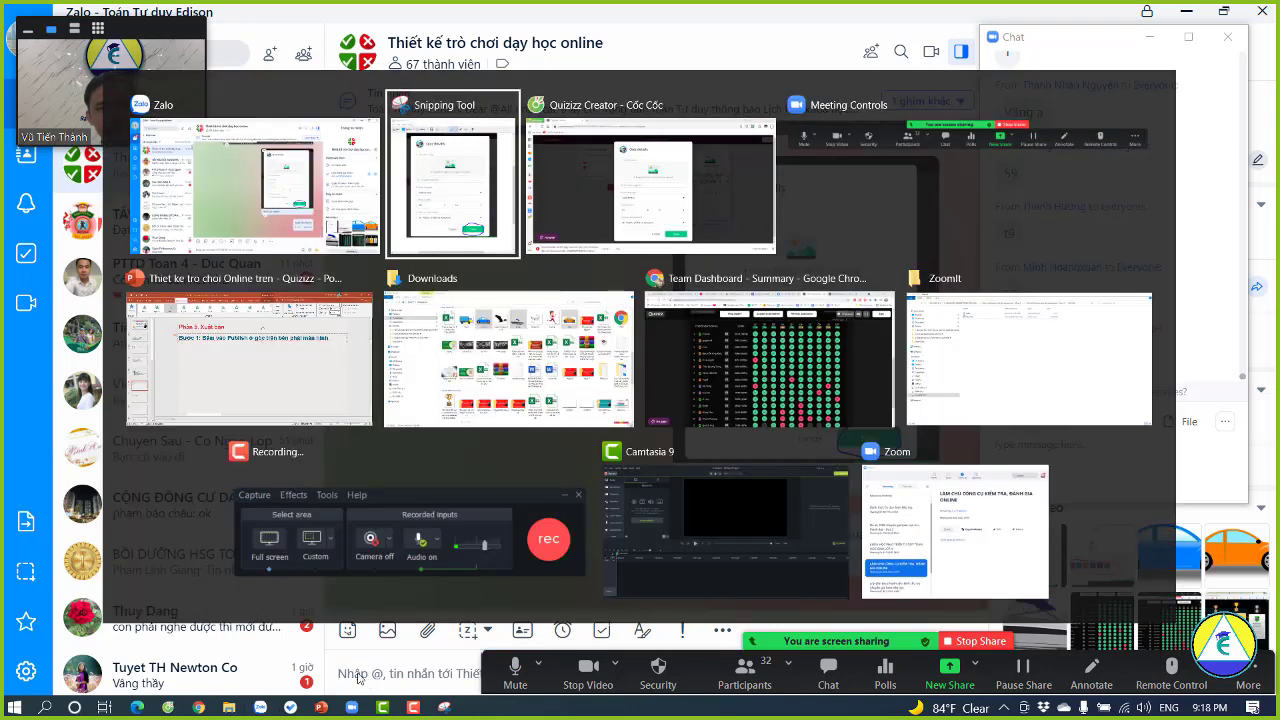
key("alt+Tab")
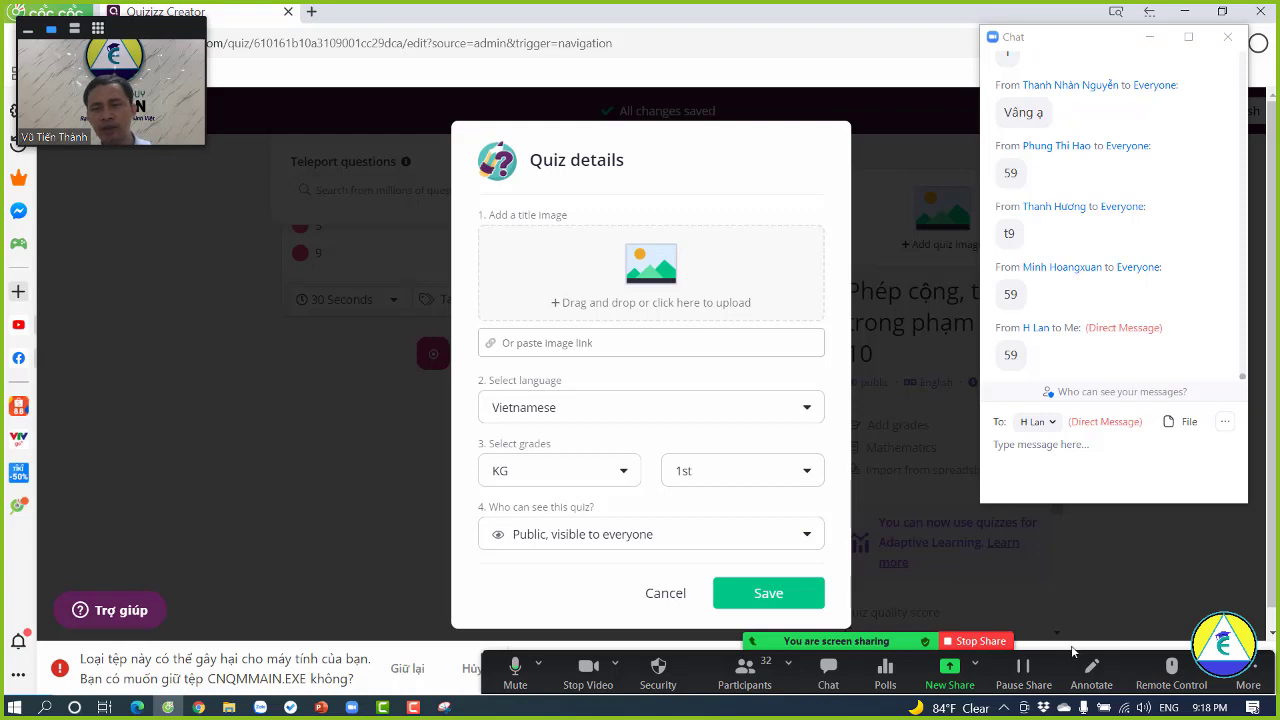
- Dismiss the Quiz details dialog after a failed save and close the meeting chat
left_click_drag(1248, 663, 810, 8)
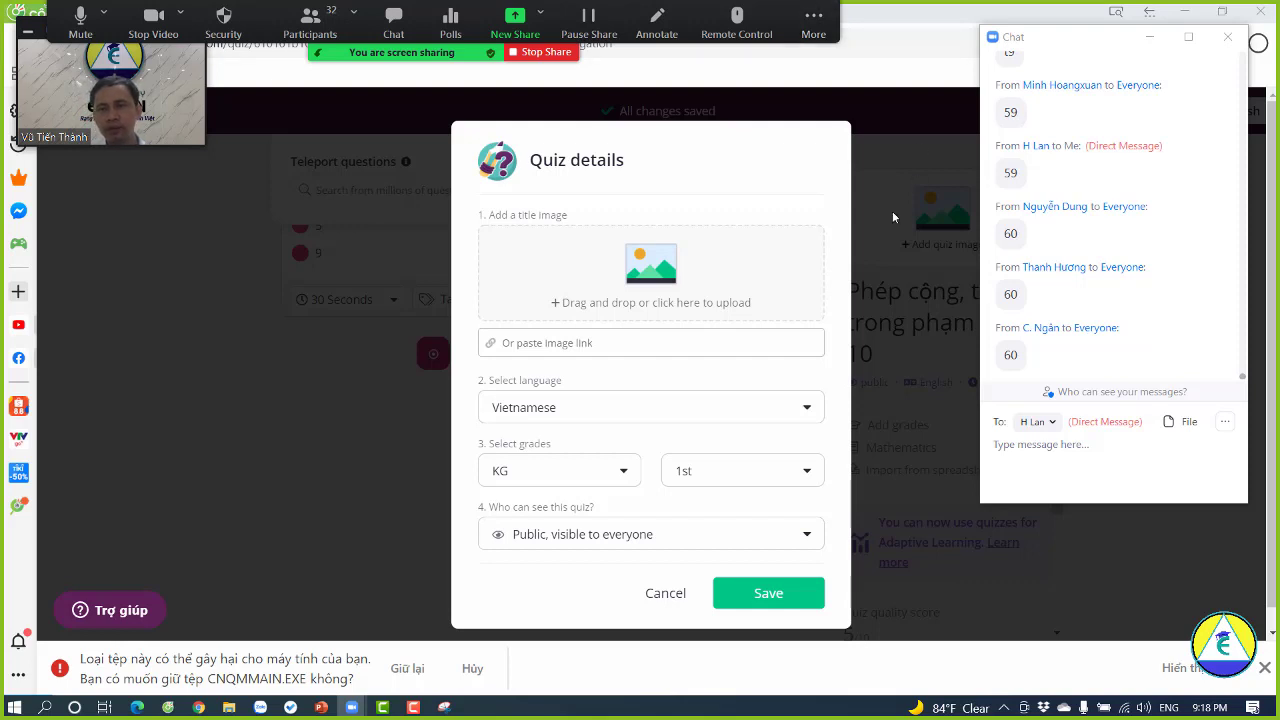
left_click(754, 597)
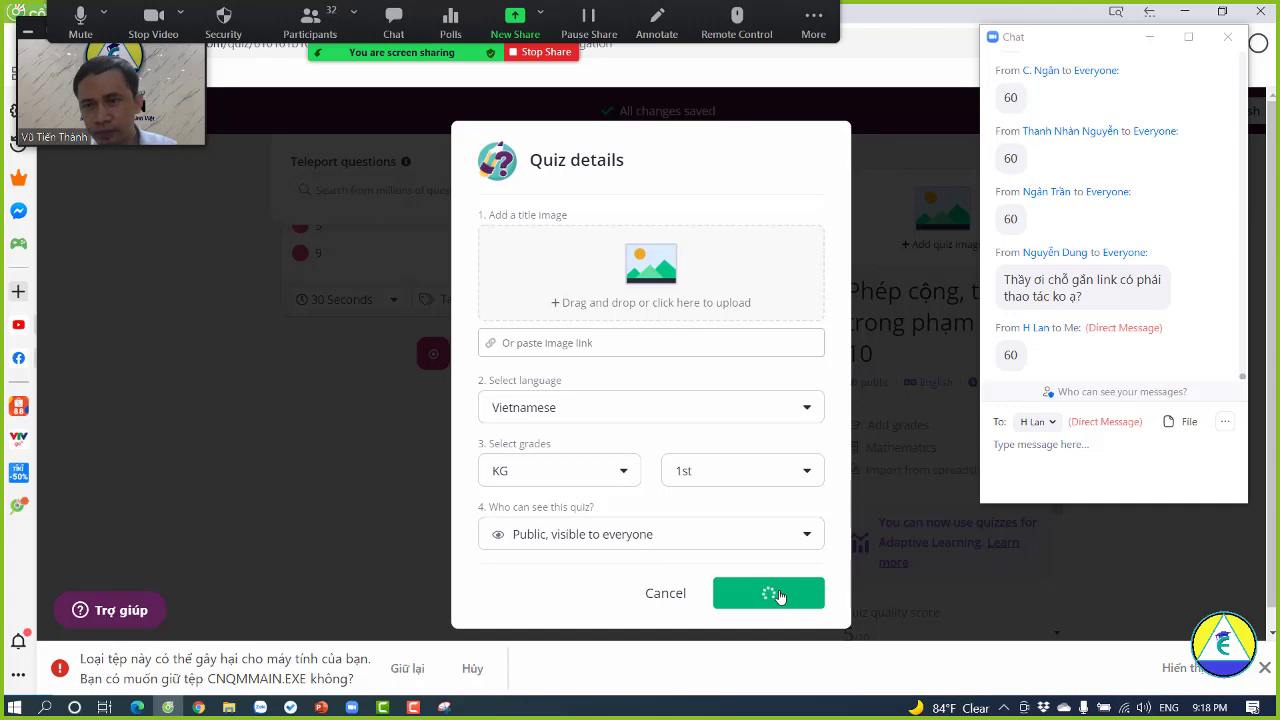
left_click(655, 597)
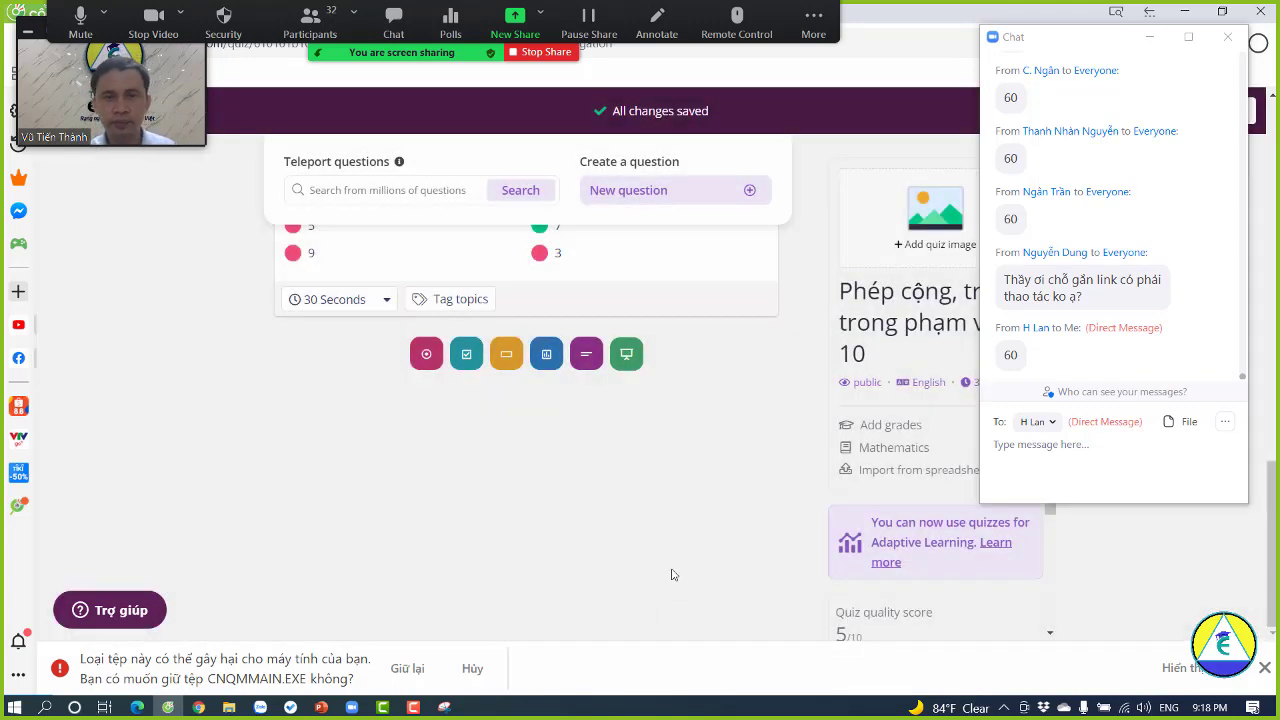
left_click(1228, 36)
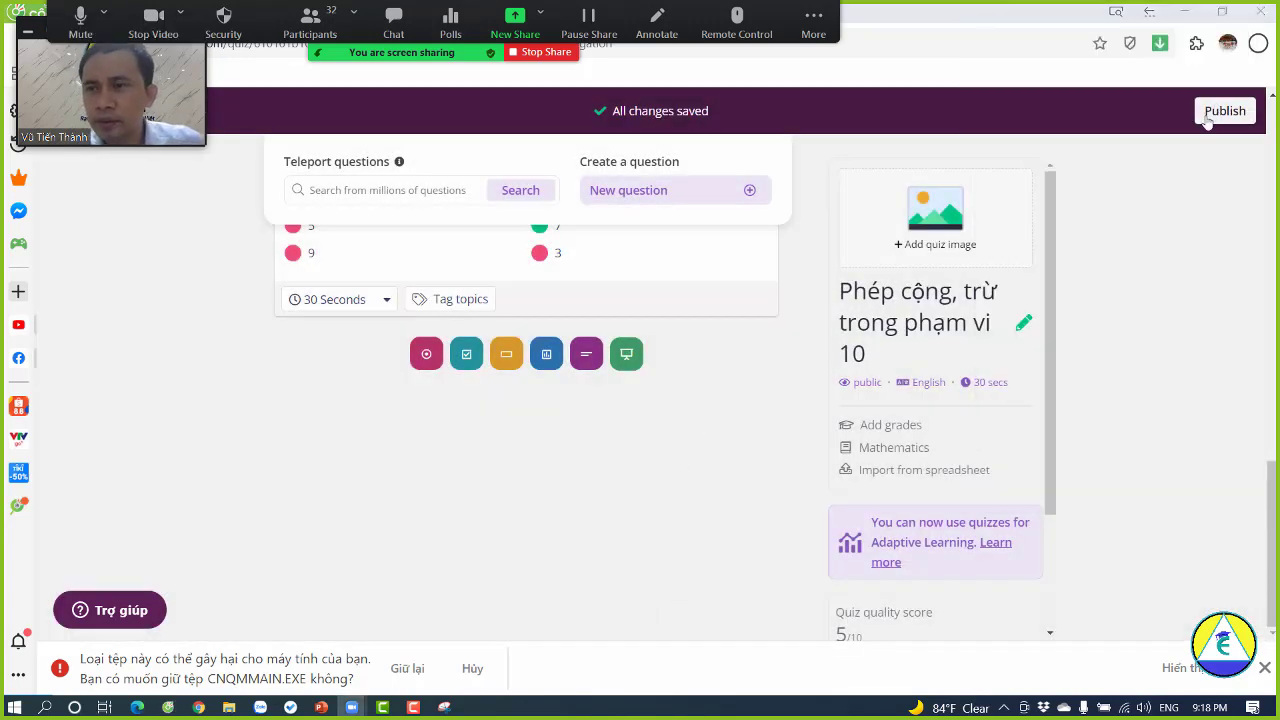
- Reopen the Quiz details form and set the language to Vietnamese
left_click(1210, 115)
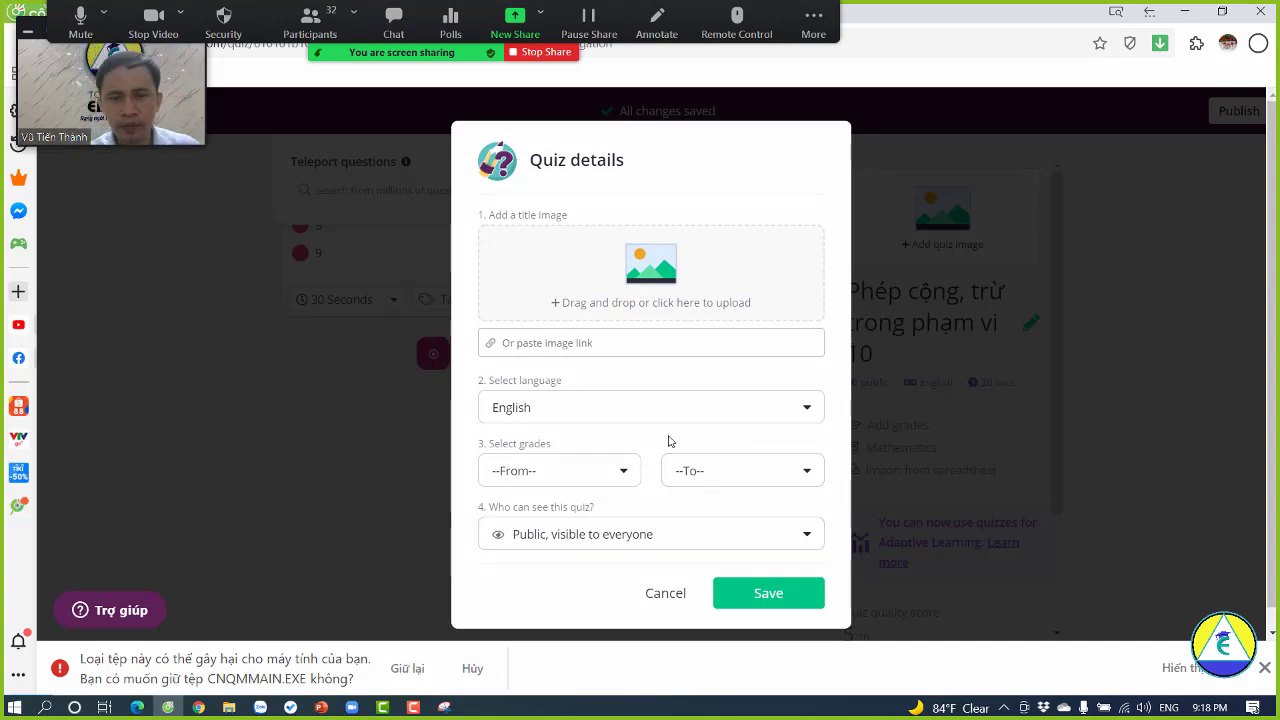
left_click(651, 414)
scroll(640, 514, "down", 10)
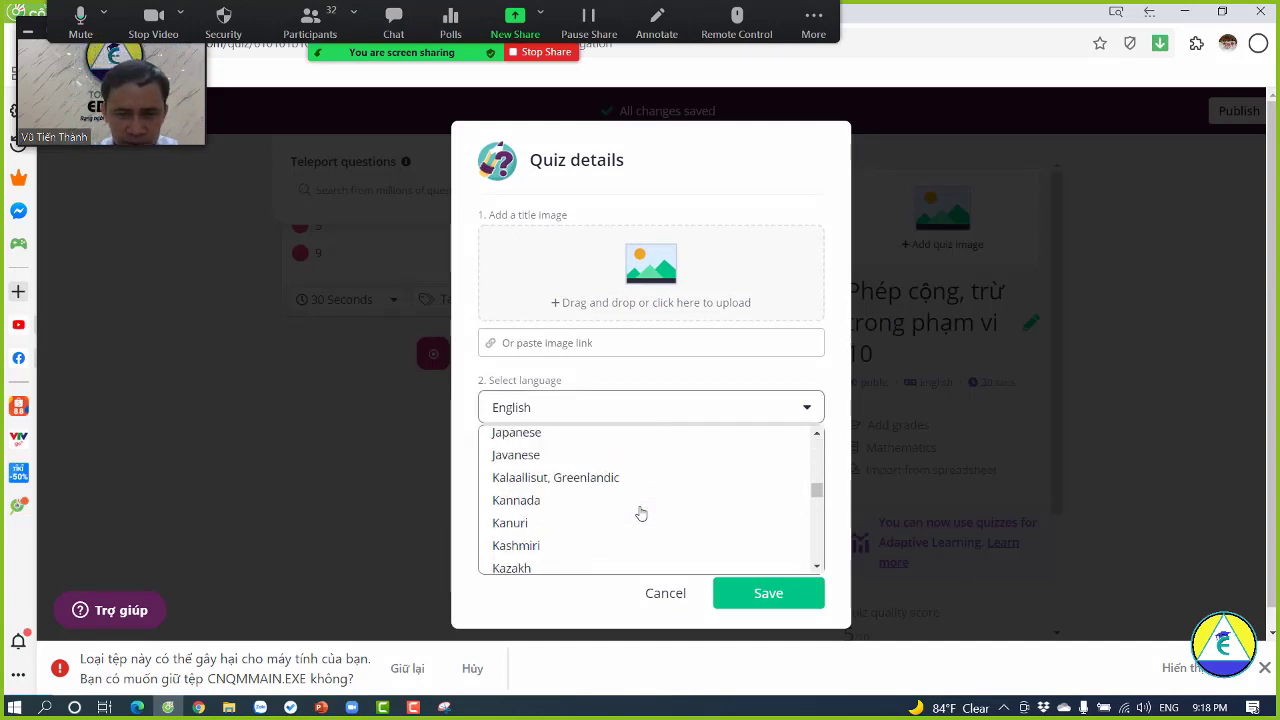
scroll(641, 514, "down", 20)
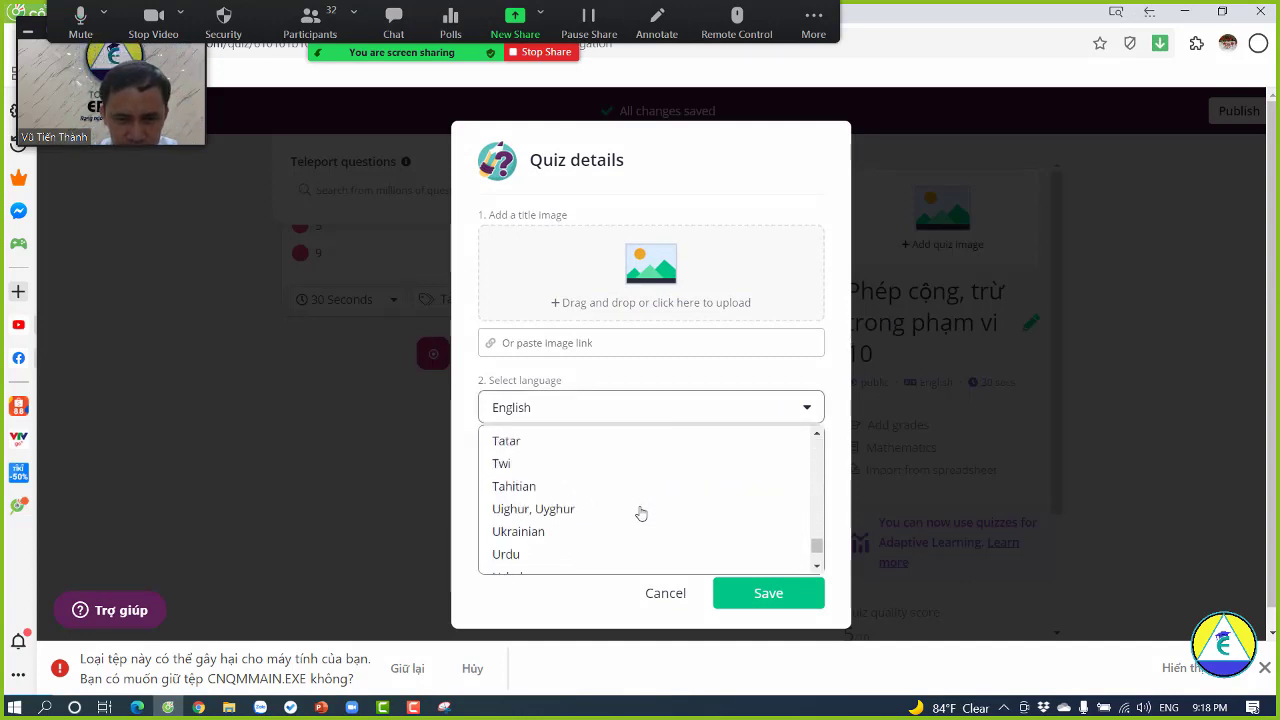
scroll(641, 513, "down", 3)
scroll(636, 520, "up", 3)
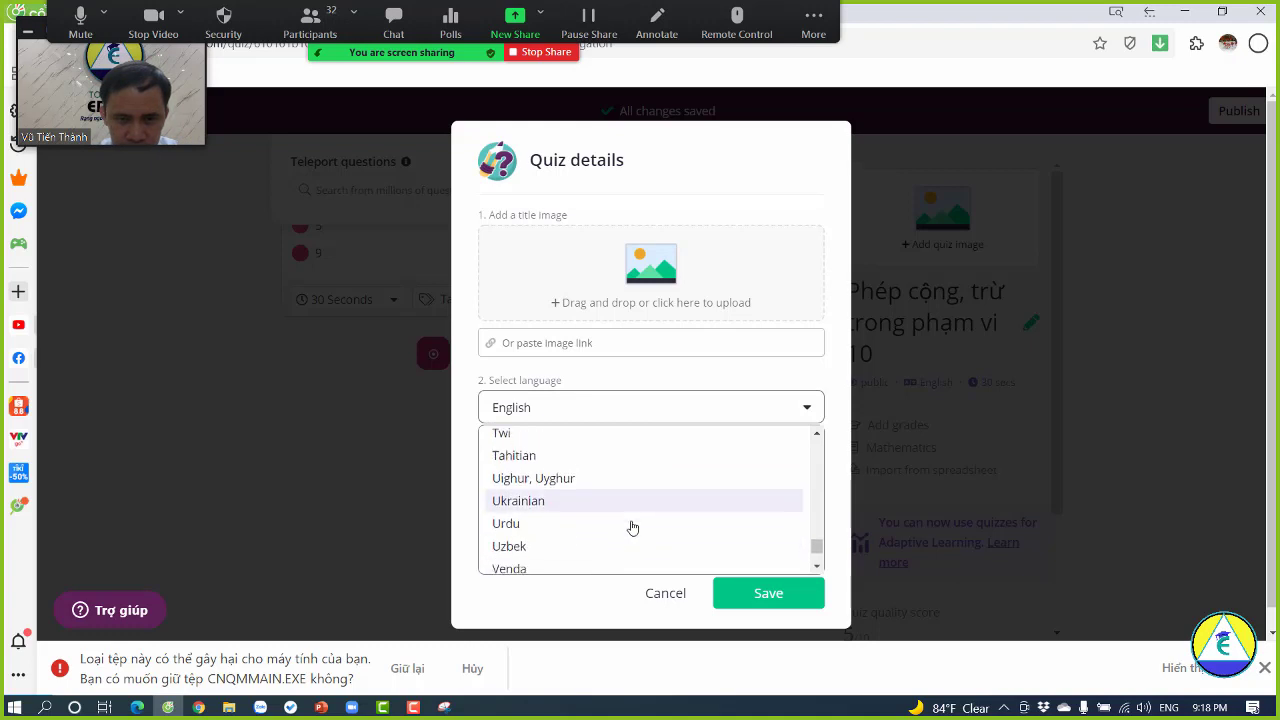
scroll(632, 527, "down", 1)
left_click(590, 522)
- Set the grade range to 1st grade and save the quiz
left_click(622, 478)
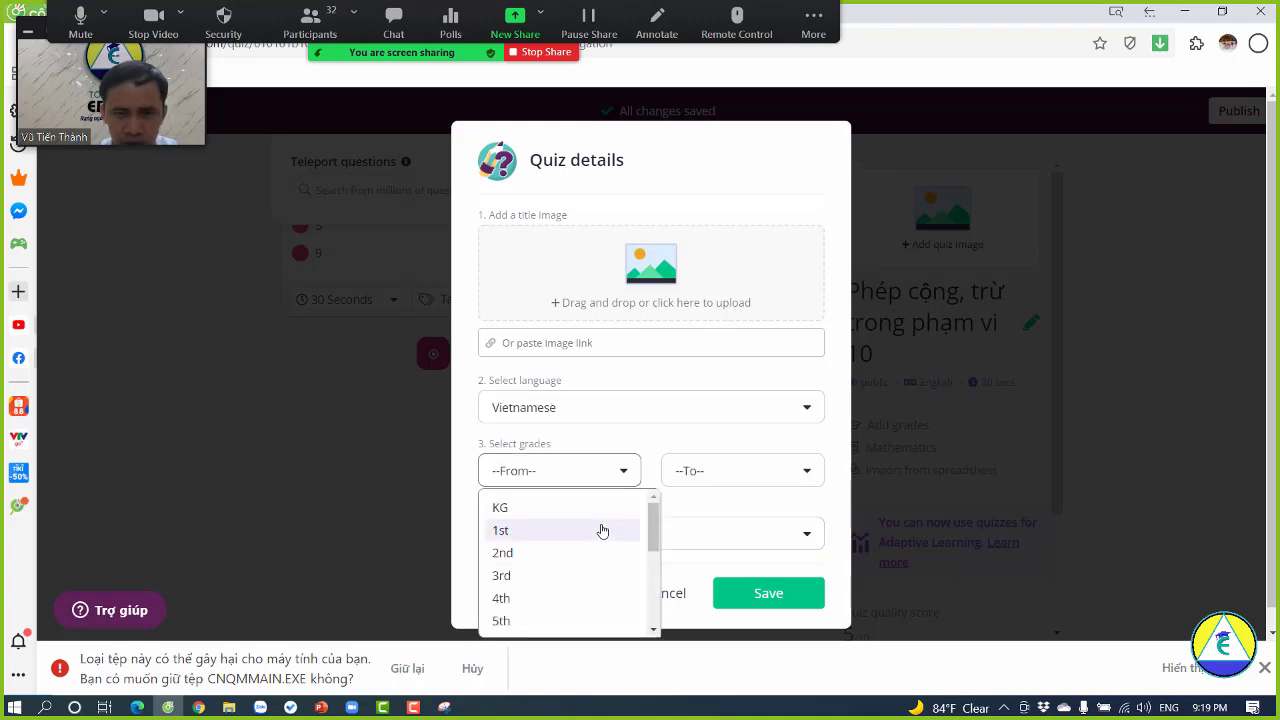
left_click(586, 535)
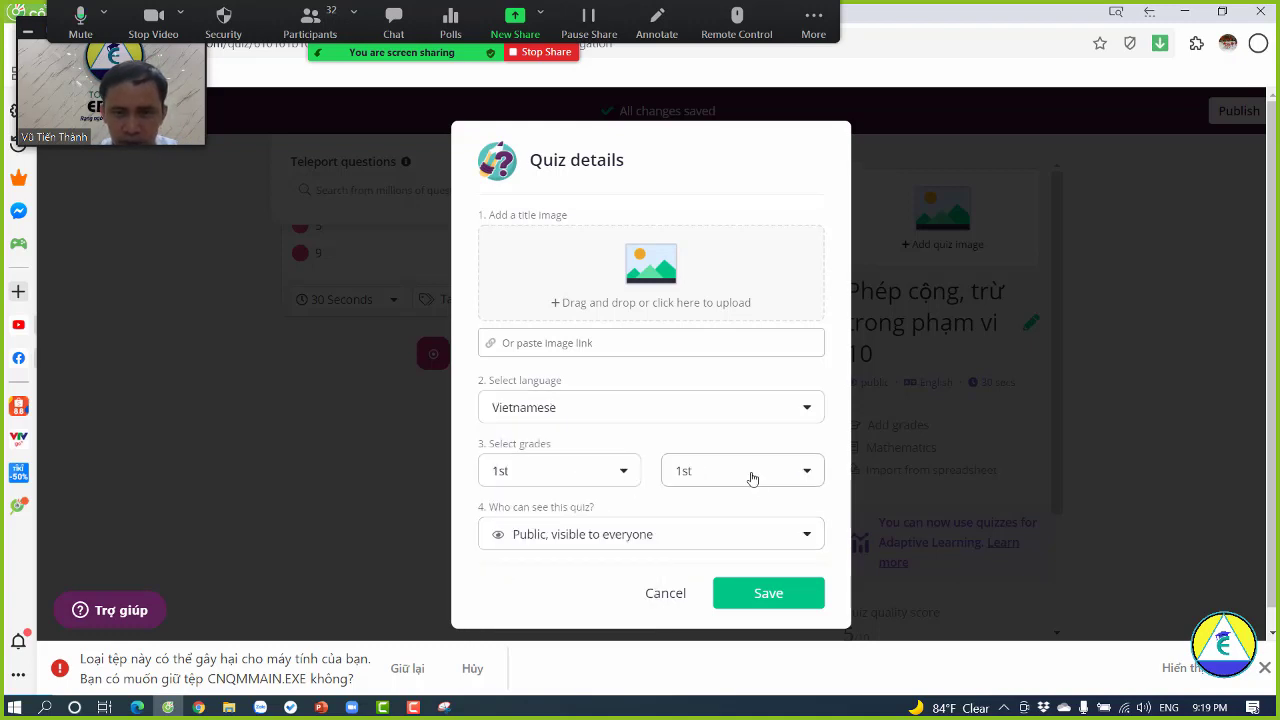
left_click(760, 594)
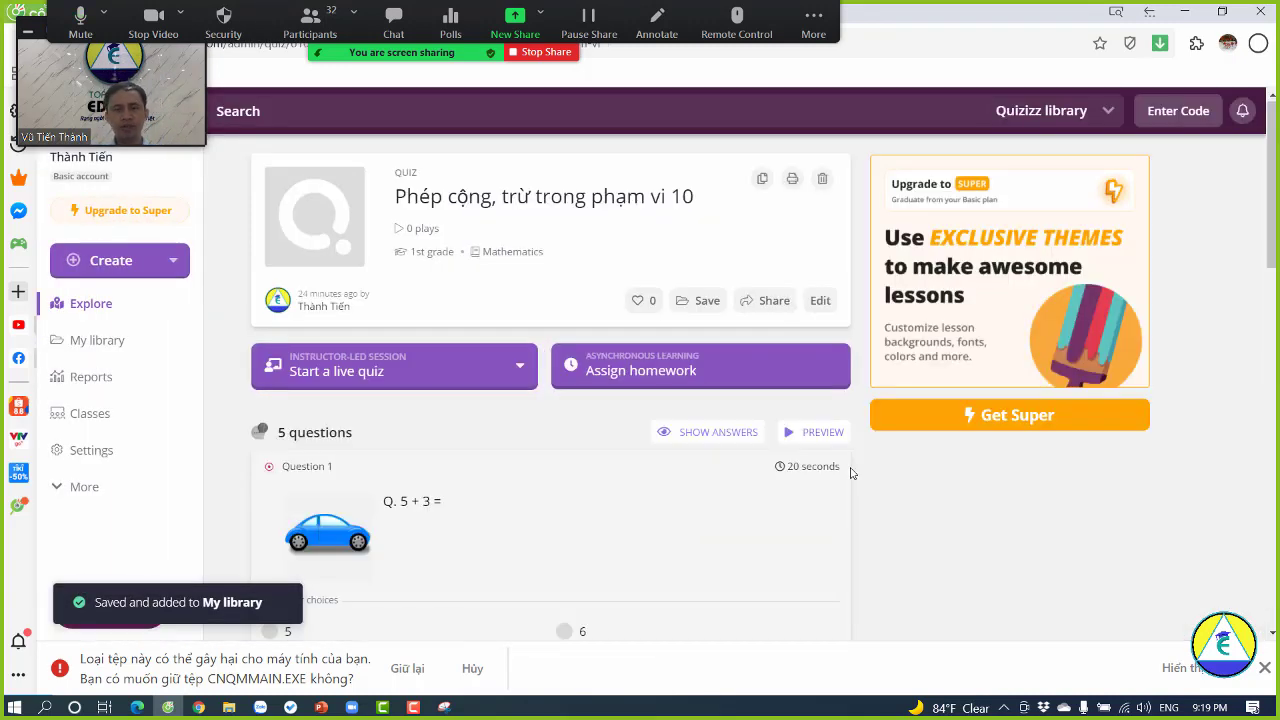
scroll(564, 460, "down", 5)
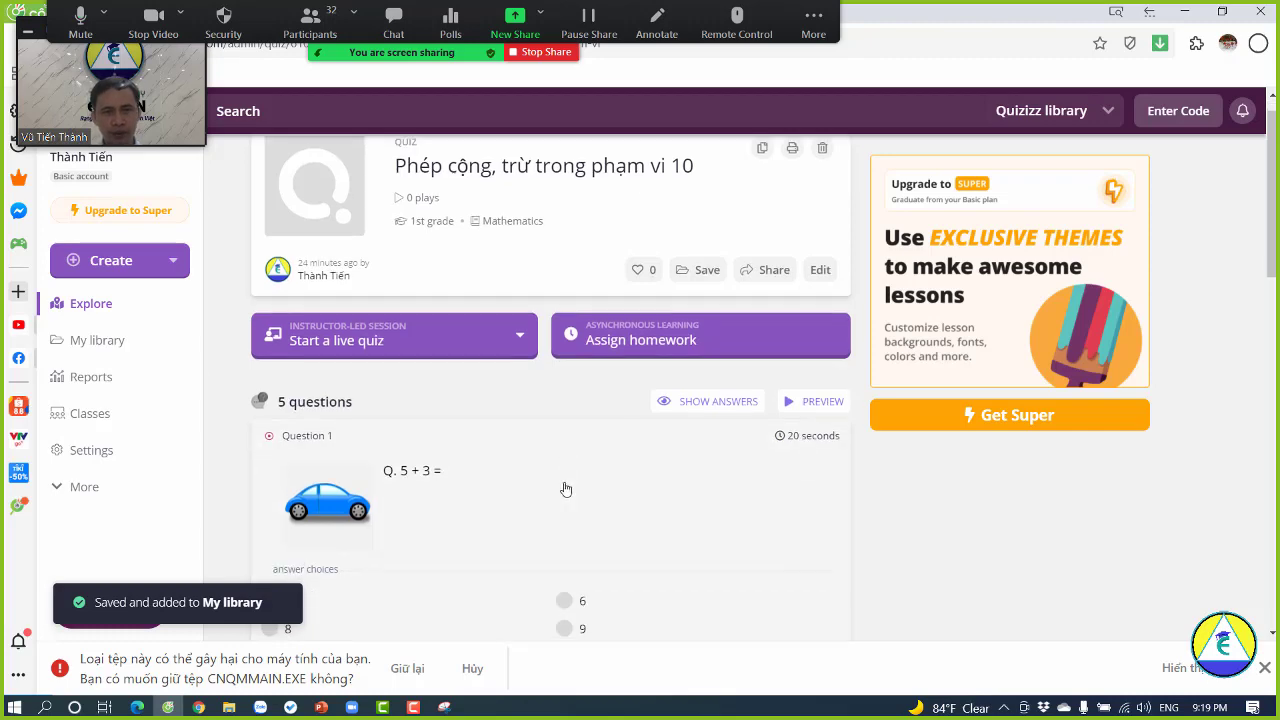
scroll(565, 488, "down", 8)
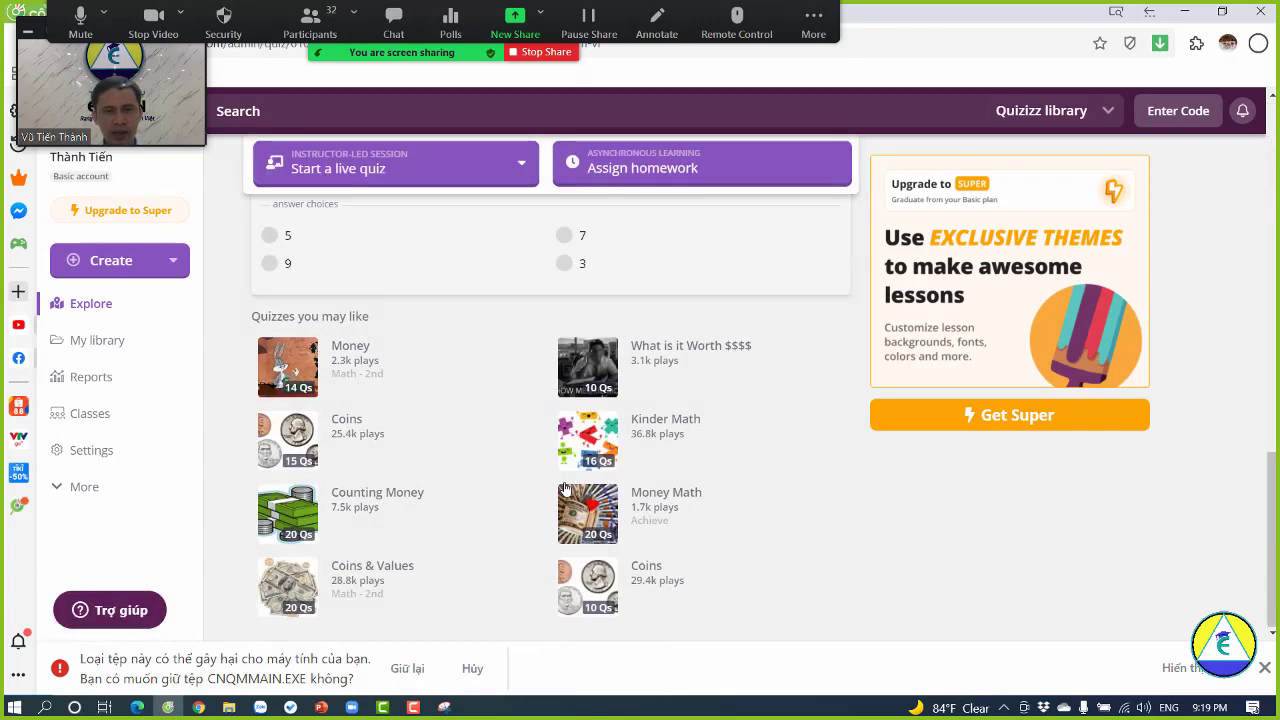
scroll(565, 488, "up", 7)
scroll(565, 488, "up", 8)
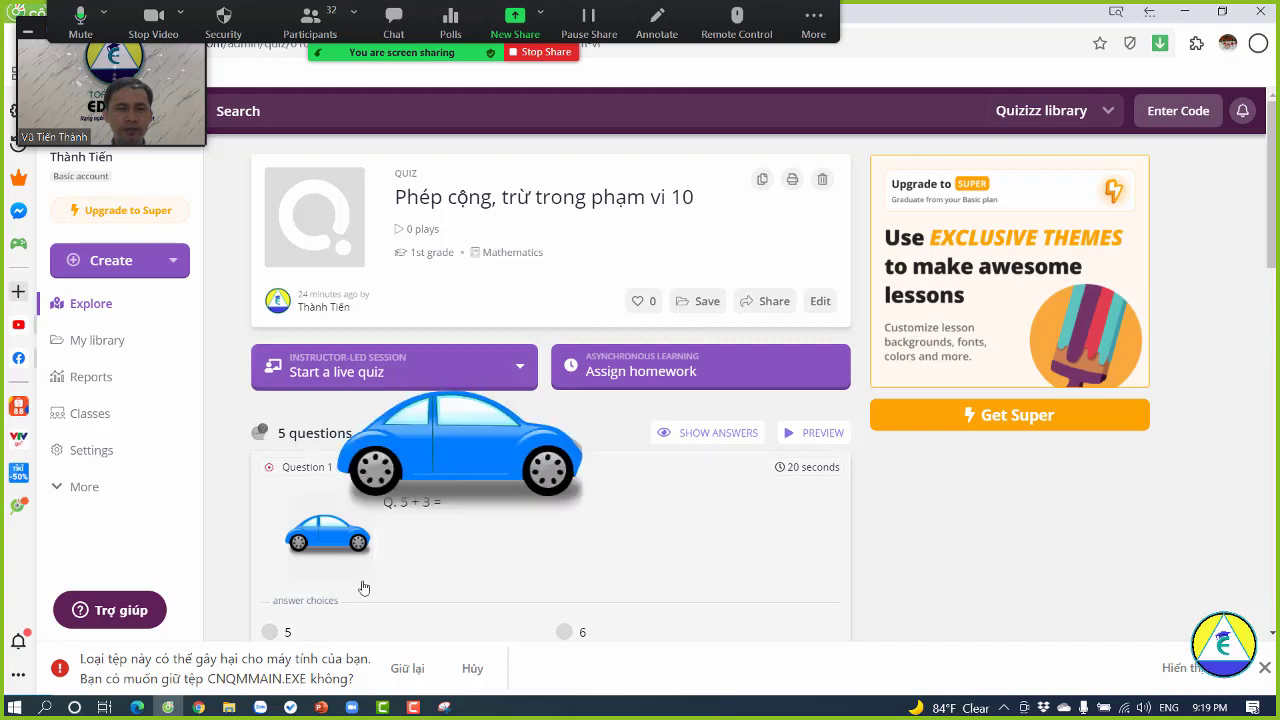
mouse_move(340, 538)
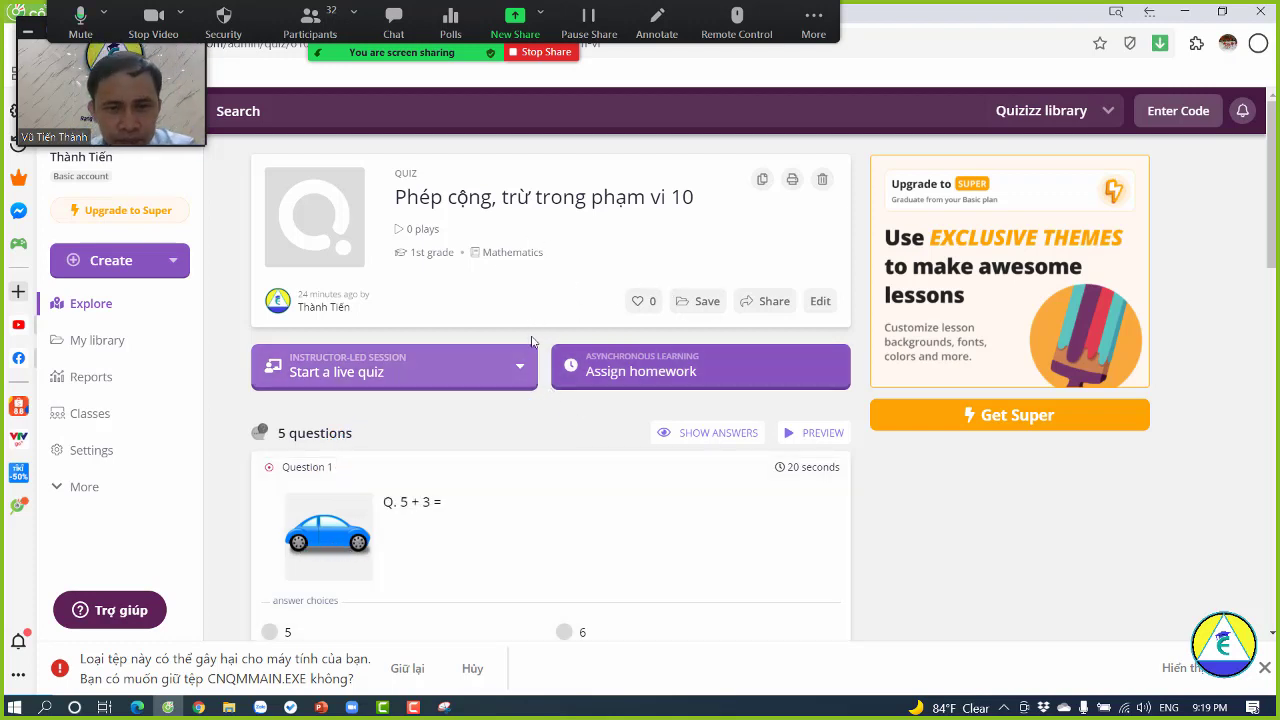
scroll(566, 426, "down", 10)
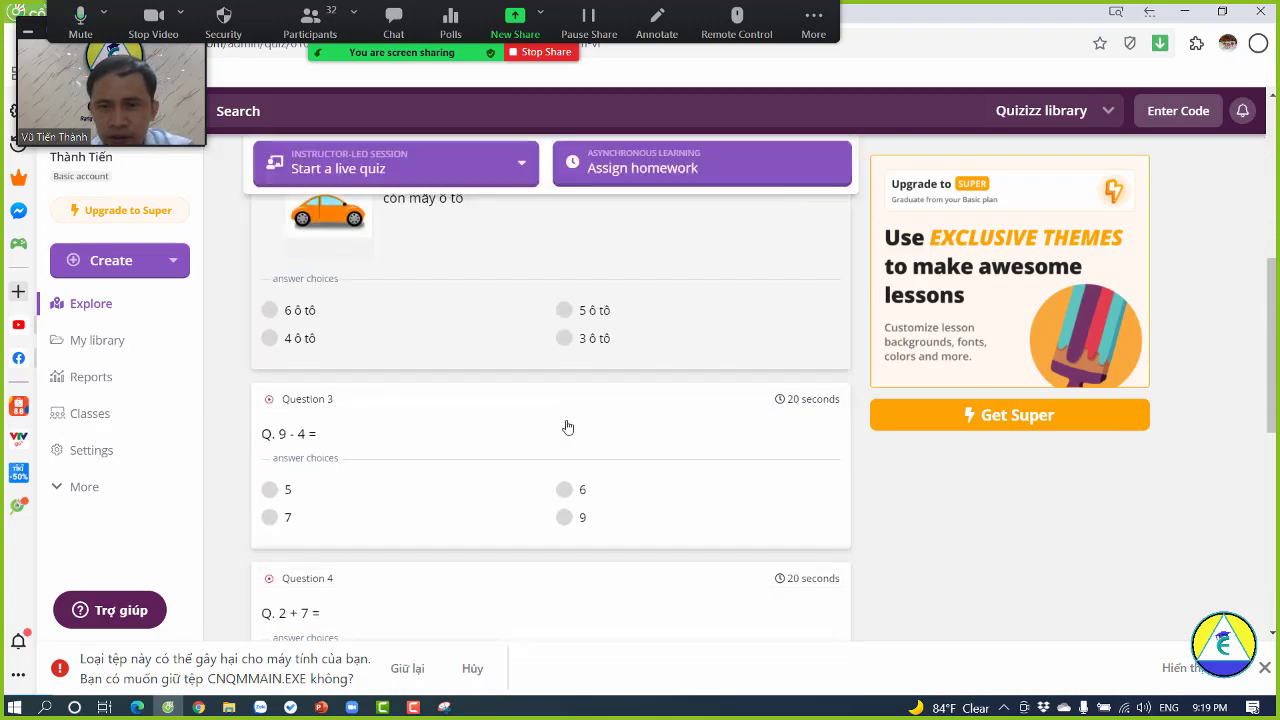
scroll(566, 426, "down", 1)
scroll(566, 426, "up", 11)
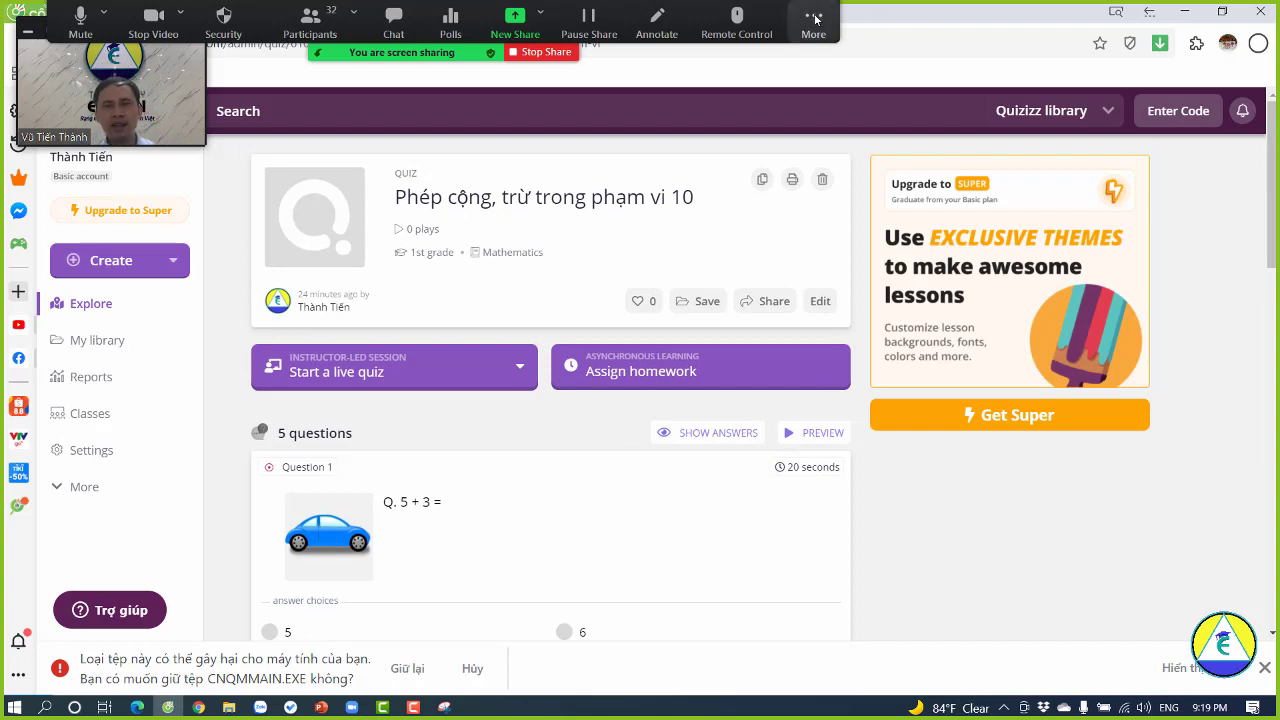
left_click_drag(814, 22, 1011, 54)
left_click_drag(626, 68, 846, 103)
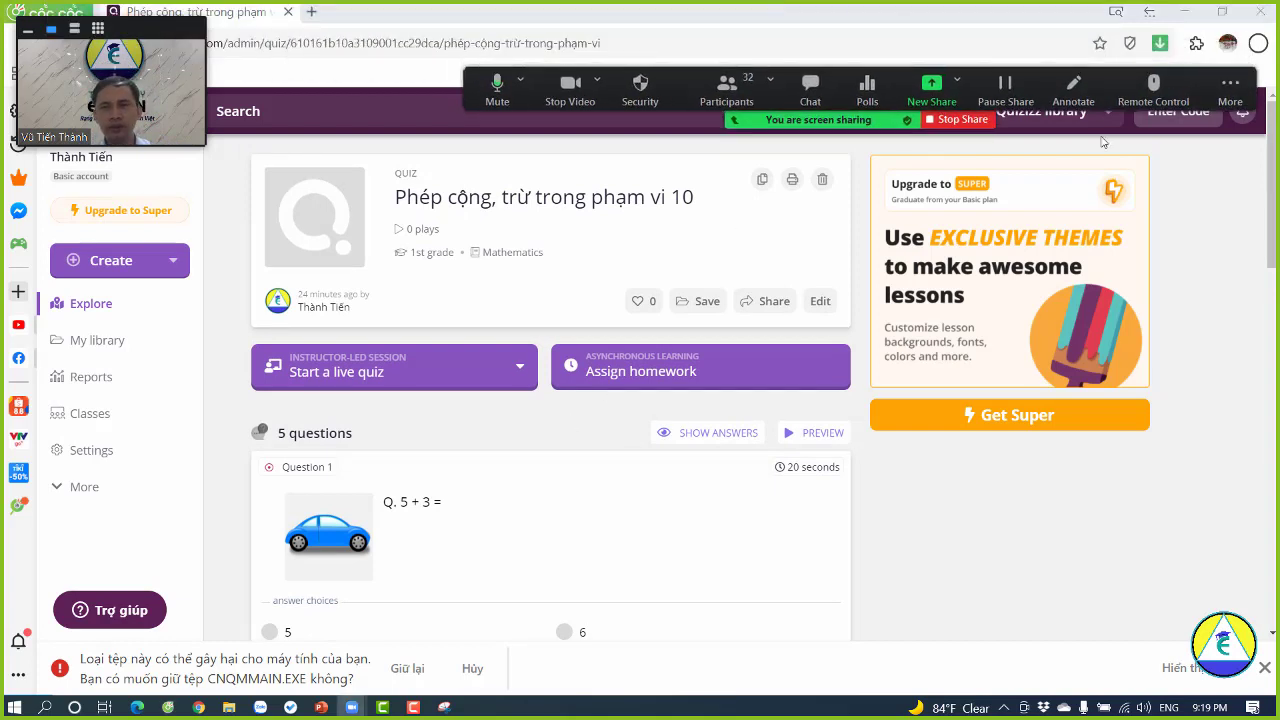
left_click(808, 88)
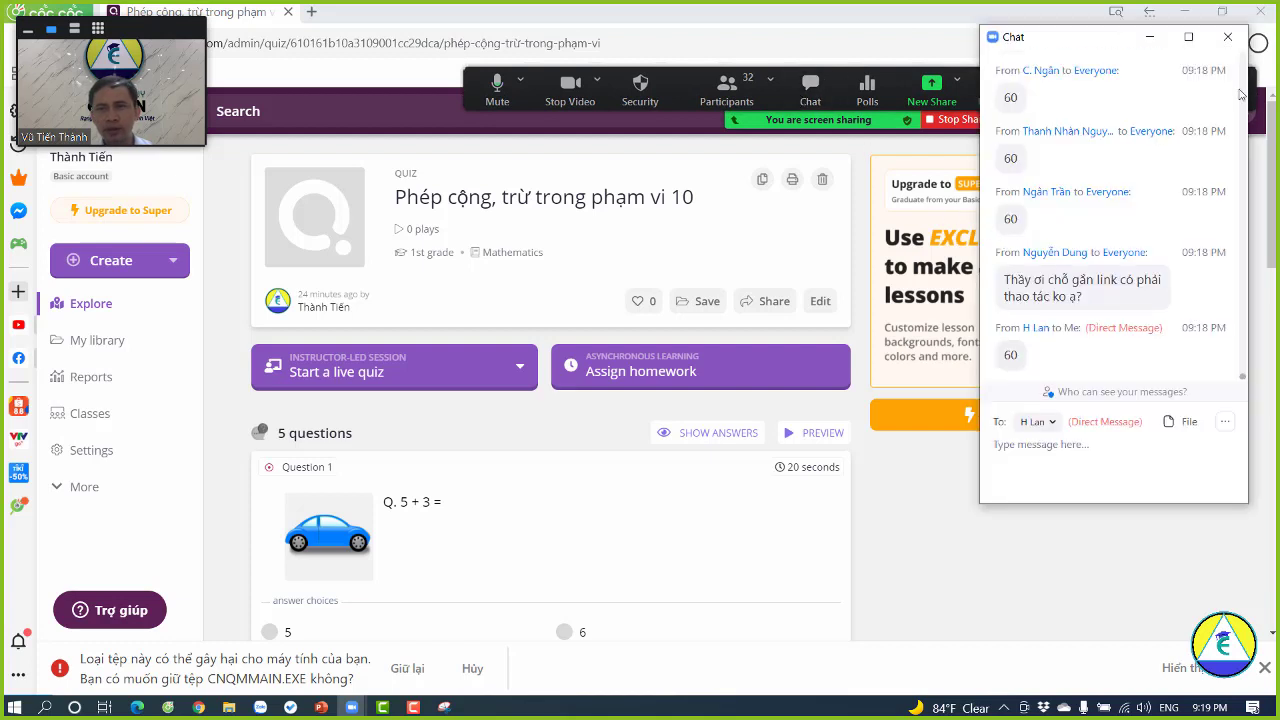
left_click(1228, 38)
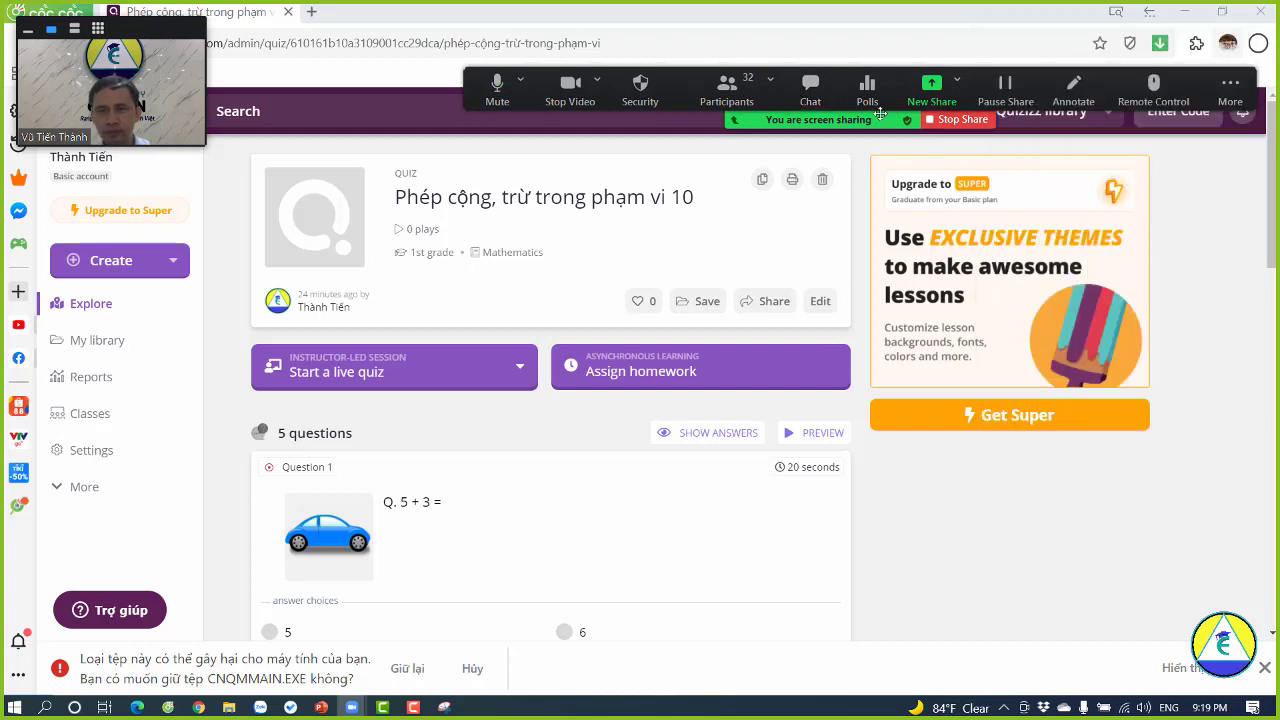
left_click(816, 93)
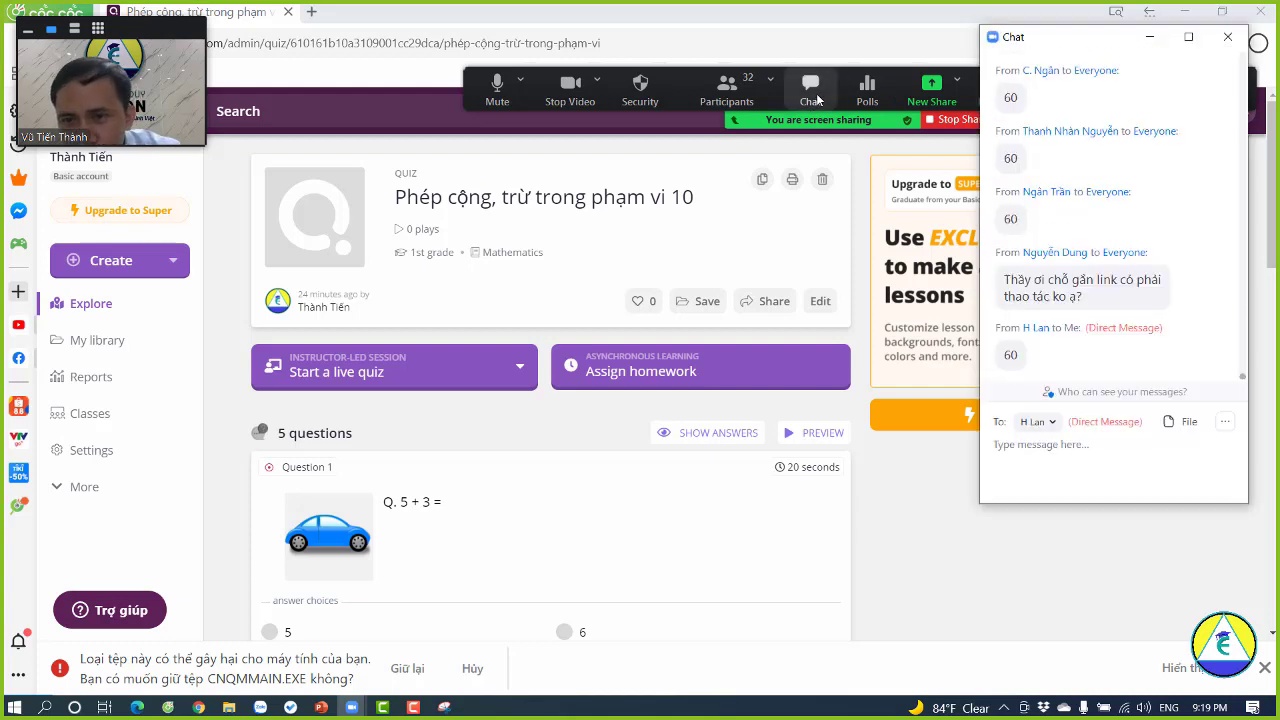
left_click(1228, 37)
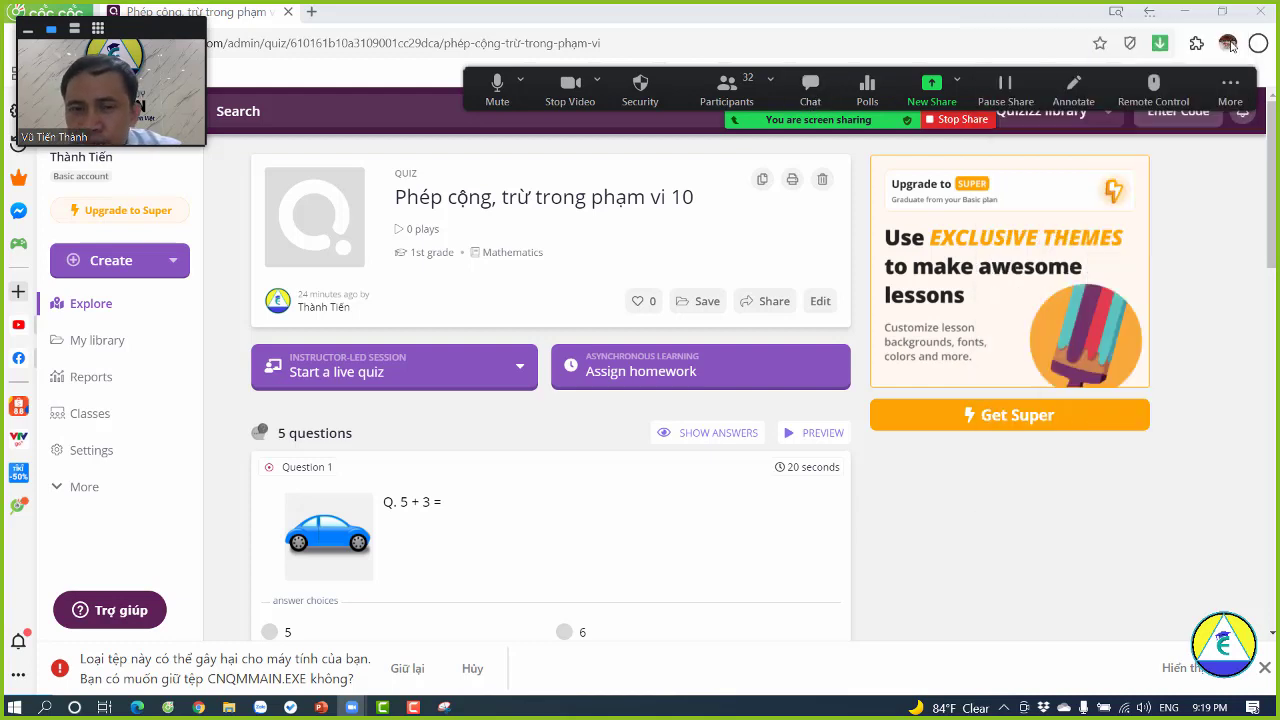
left_click(812, 90)
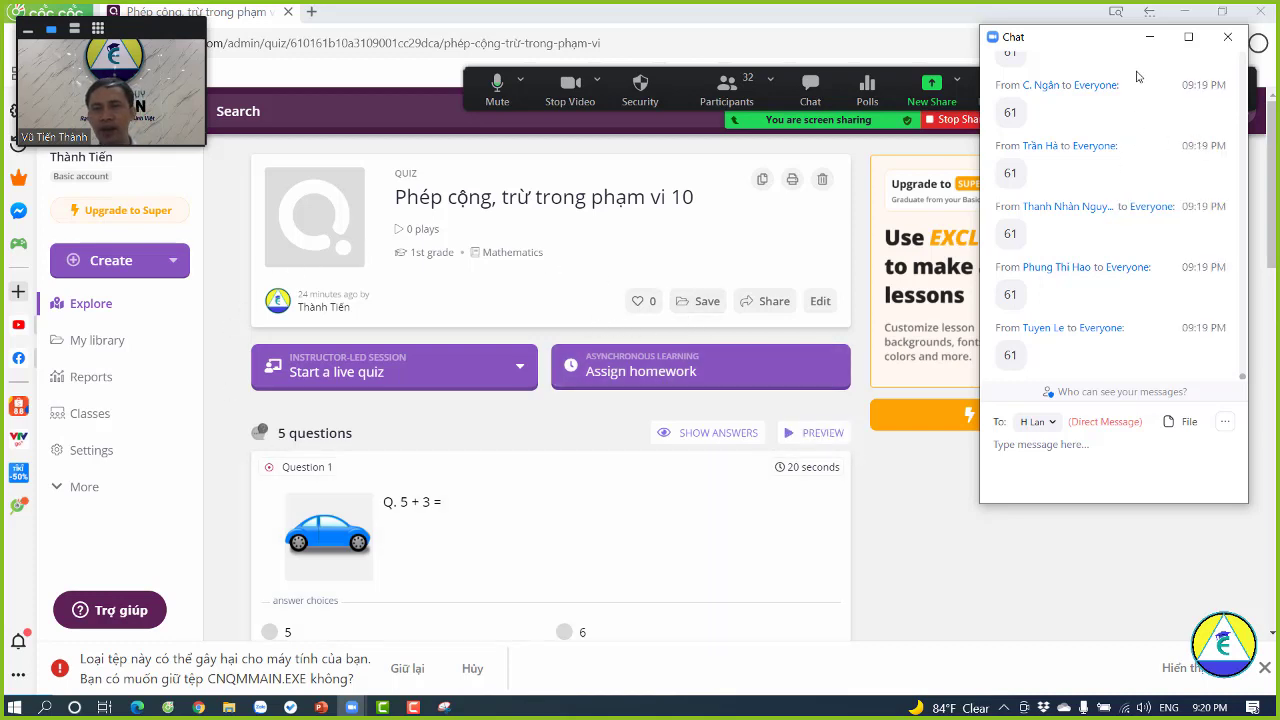
- Move the meeting chat window lower and scroll to its newest messages
left_click_drag(1079, 55, 1080, 176)
scroll(1106, 311, "up", 2)
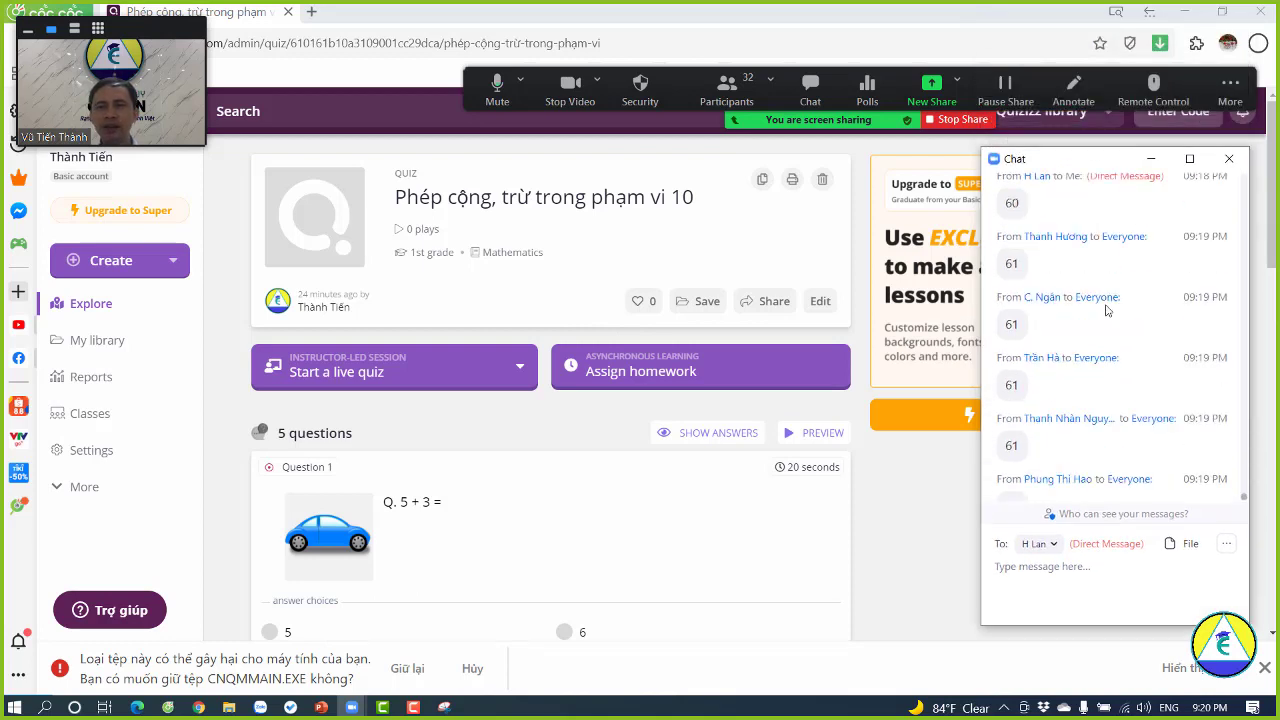
scroll(1106, 311, "down", 2)
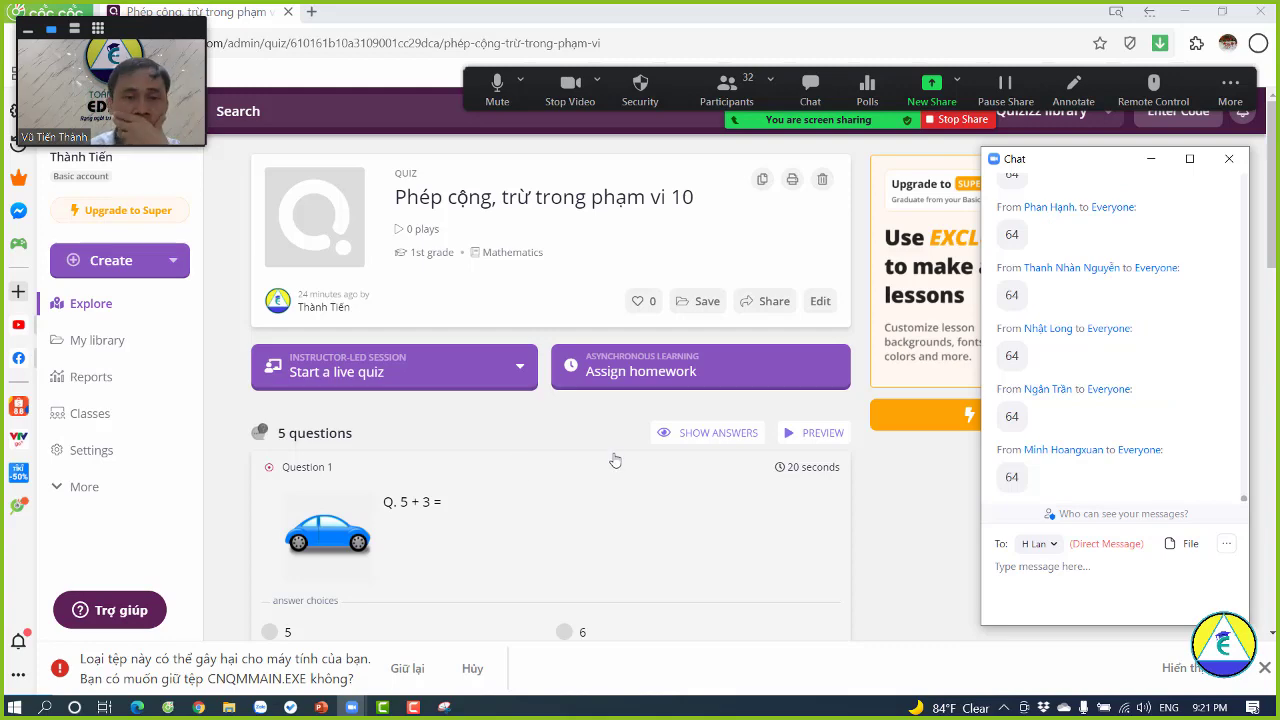
- Take a new Snipping Tool capture of the whole quiz card
left_click(444, 707)
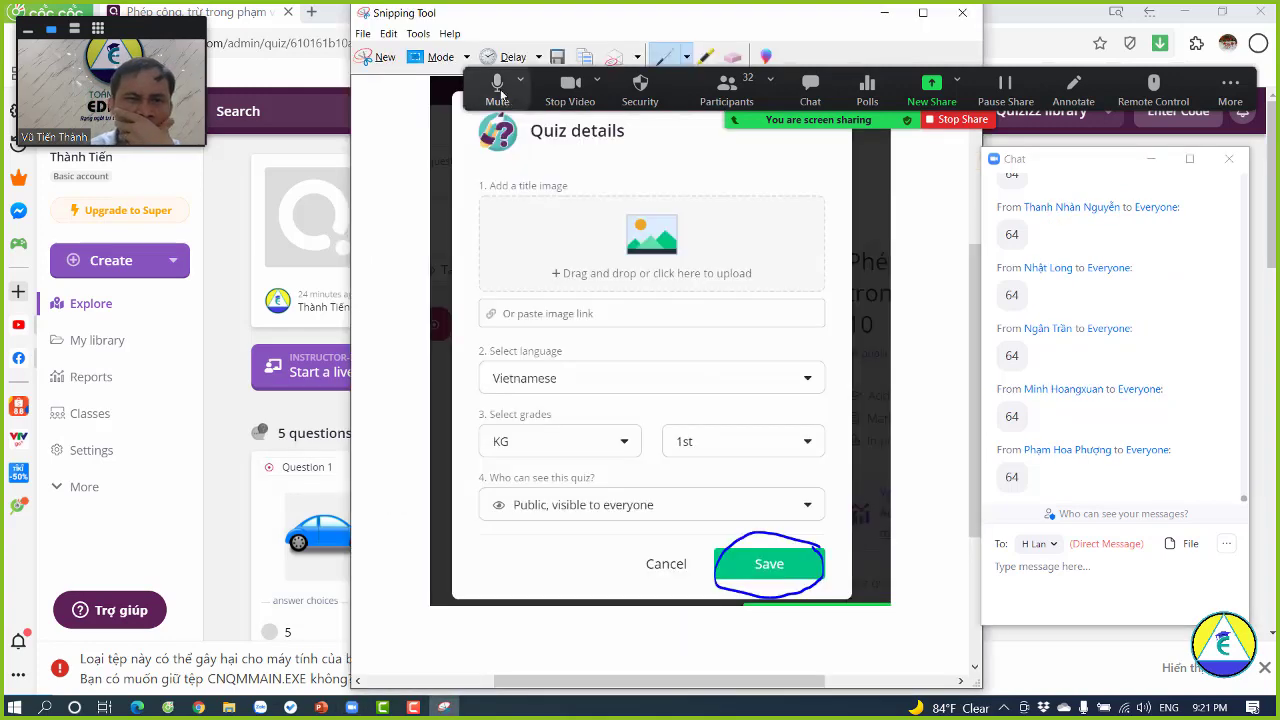
left_click(388, 57)
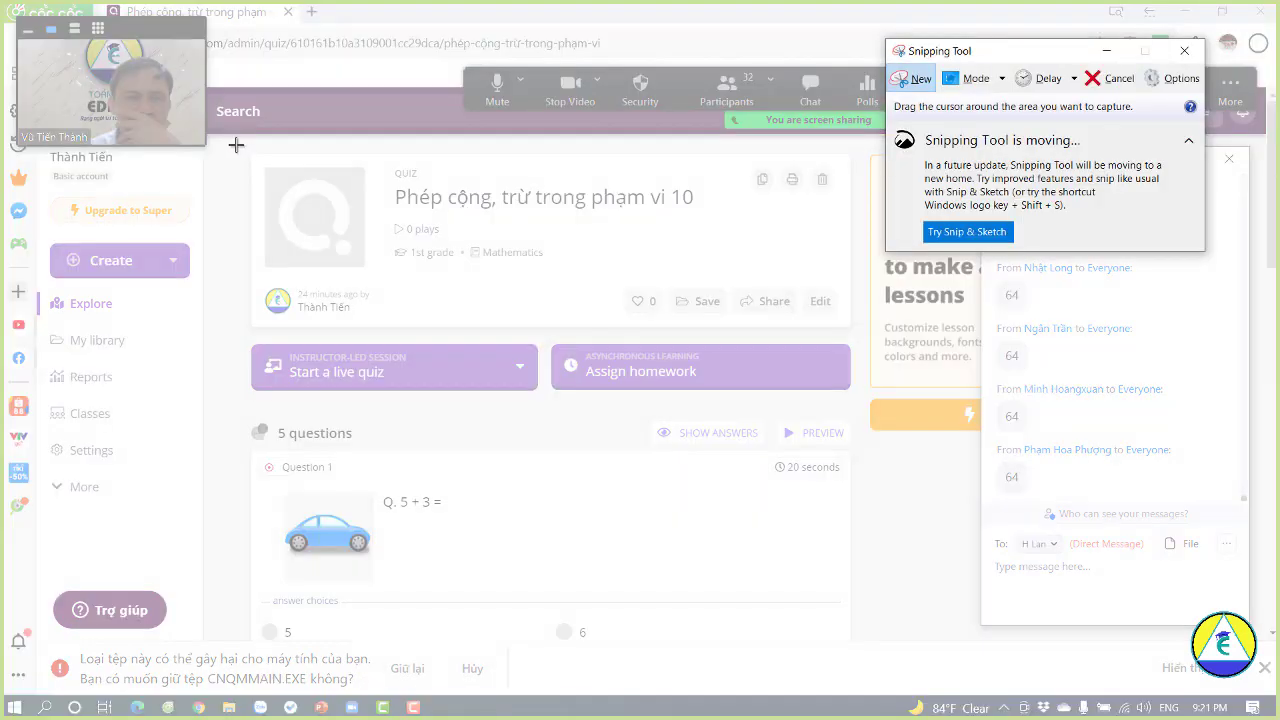
left_click_drag(234, 143, 381, 269)
left_click_drag(455, 305, 866, 471)
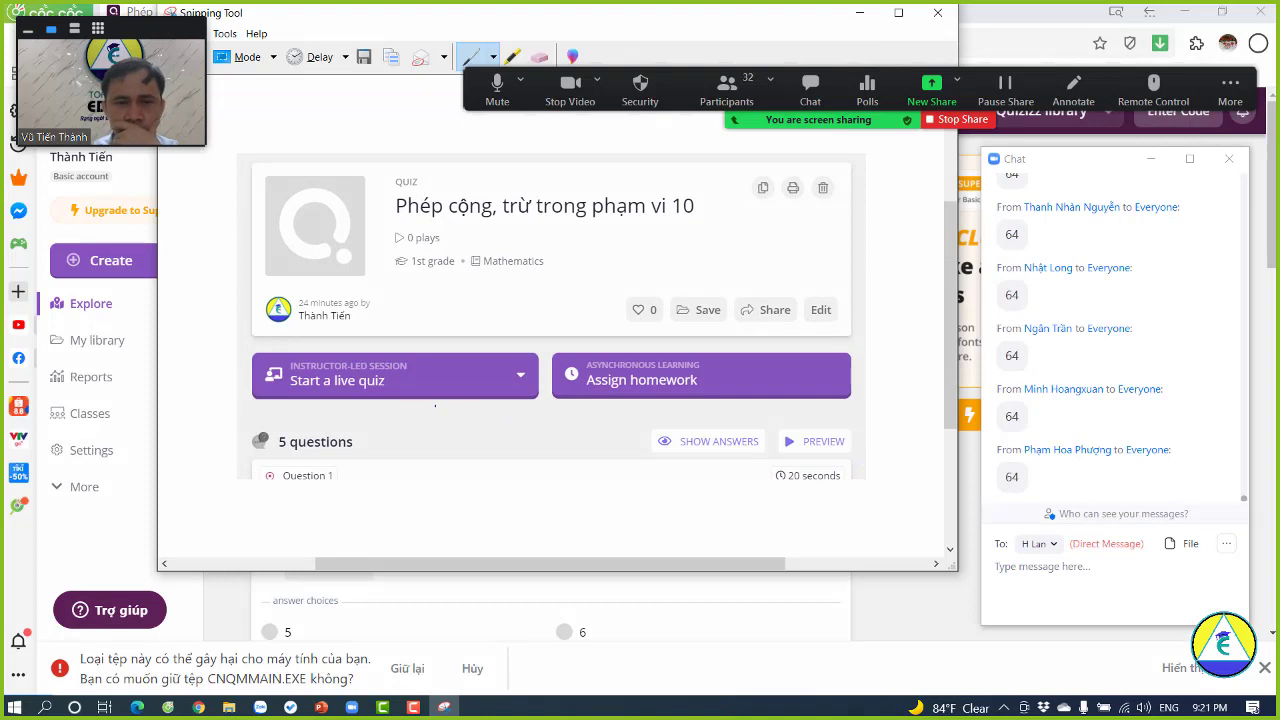
- Circle Start a live quiz, Assign homework and Preview in blue, adding number marks
mouse_move(447, 357)
left_mouse_down()
mouse_move(274, 356)
mouse_move(298, 406)
mouse_move(436, 410)
mouse_move(494, 382)
mouse_move(405, 342)
left_mouse_up()
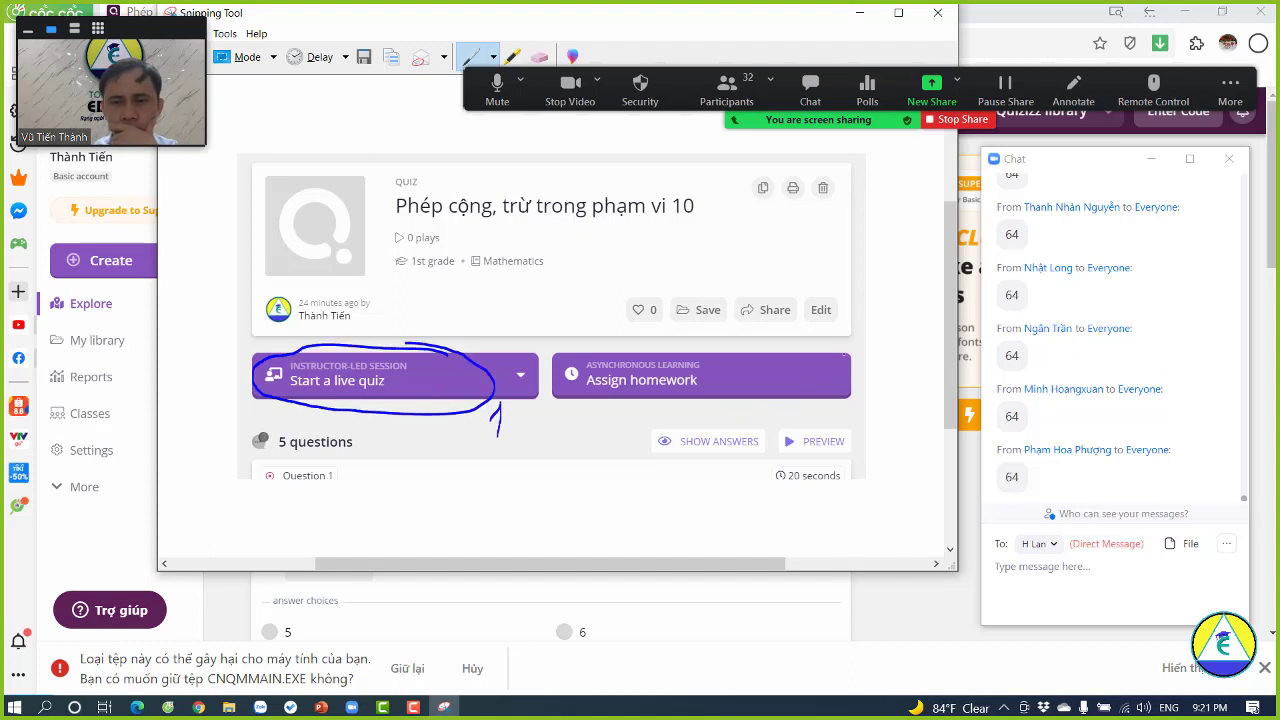
mouse_move(838, 347)
left_mouse_down()
mouse_move(598, 334)
mouse_move(545, 386)
mouse_move(792, 413)
mouse_move(834, 380)
mouse_move(837, 345)
left_mouse_up()
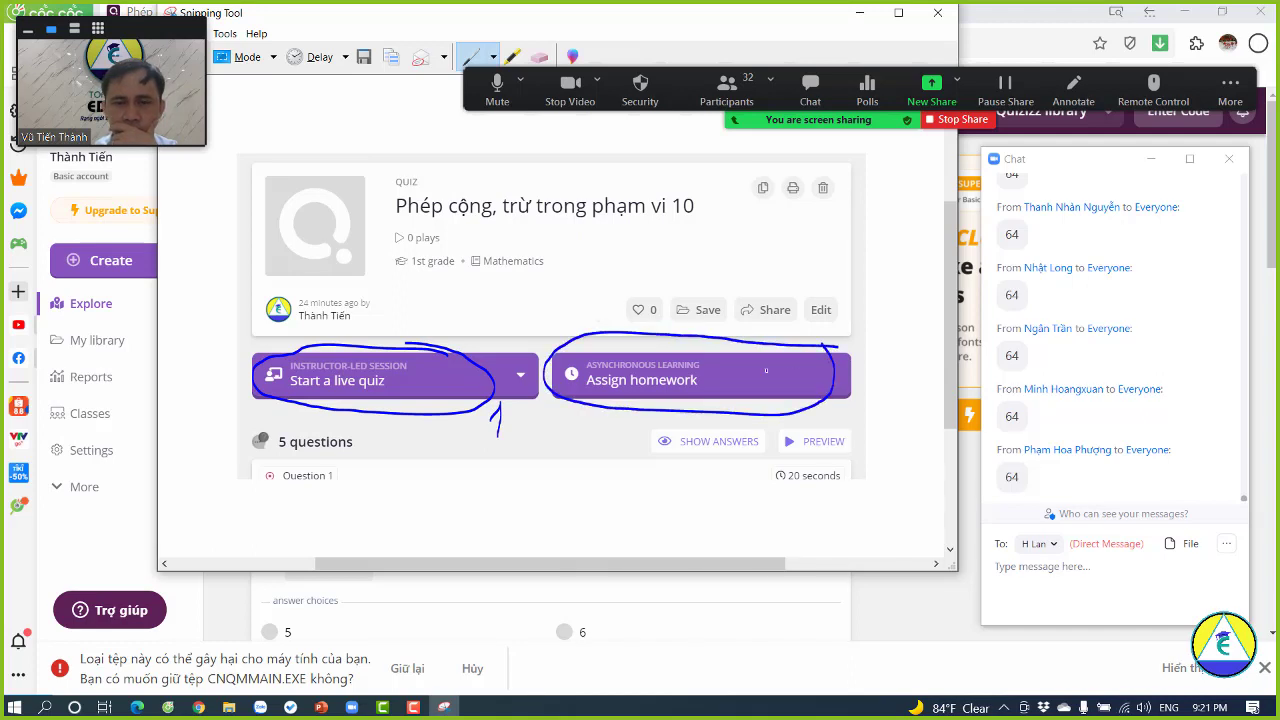
mouse_move(591, 413)
left_mouse_down()
mouse_move(603, 418)
mouse_move(572, 432)
mouse_move(606, 434)
left_mouse_up()
mouse_move(836, 427)
left_mouse_down()
mouse_move(788, 421)
mouse_move(778, 456)
mouse_move(868, 462)
mouse_move(804, 426)
left_mouse_up()
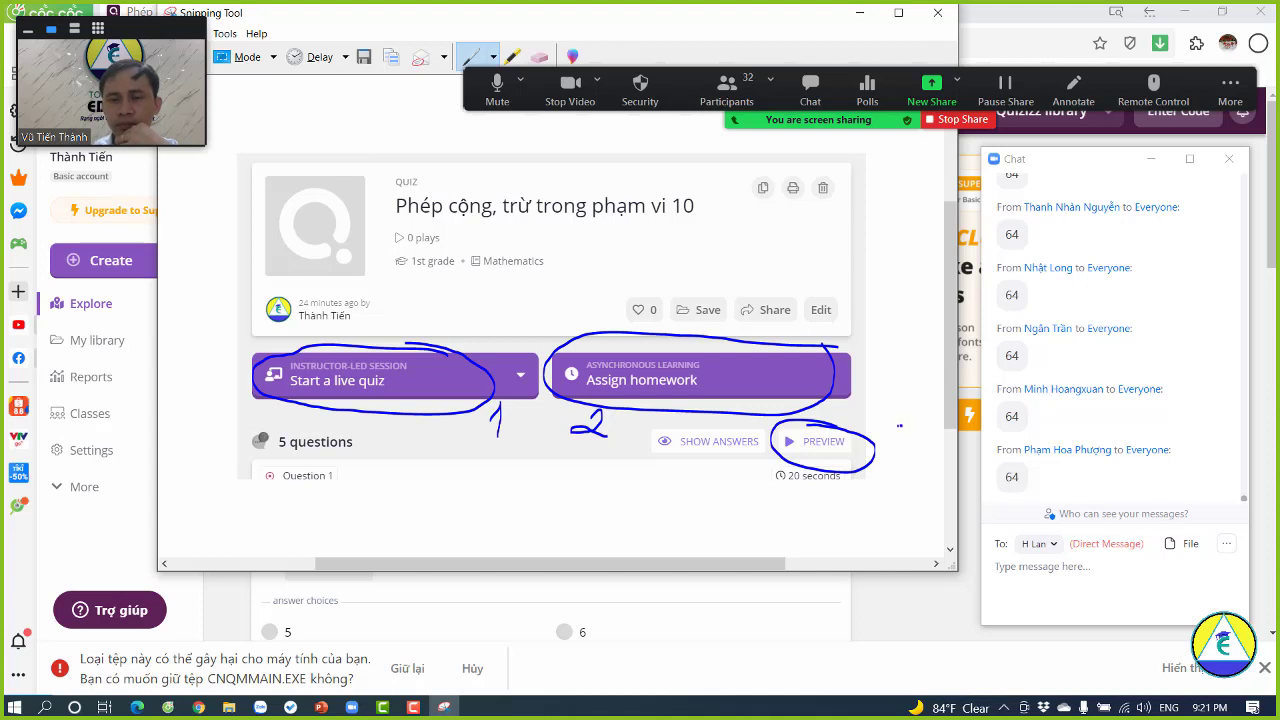
mouse_move(899, 425)
left_mouse_down()
mouse_move(896, 446)
mouse_move(919, 447)
left_mouse_up()
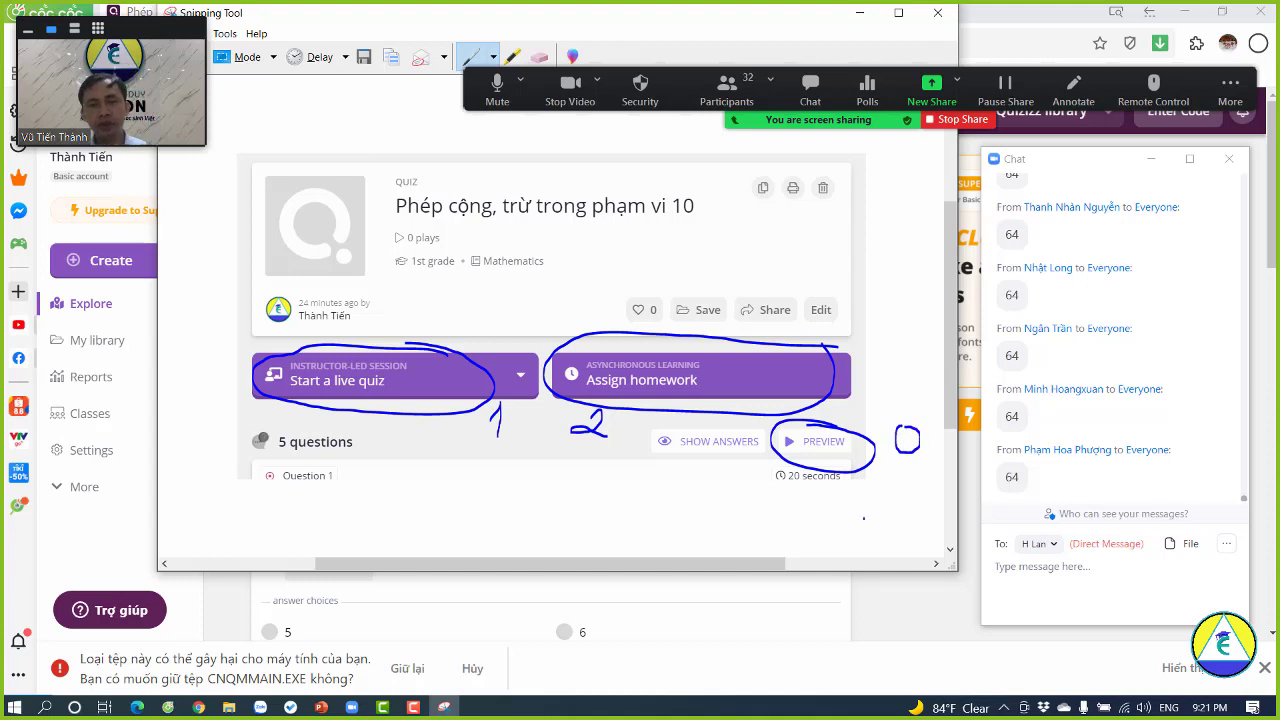
left_click(898, 13)
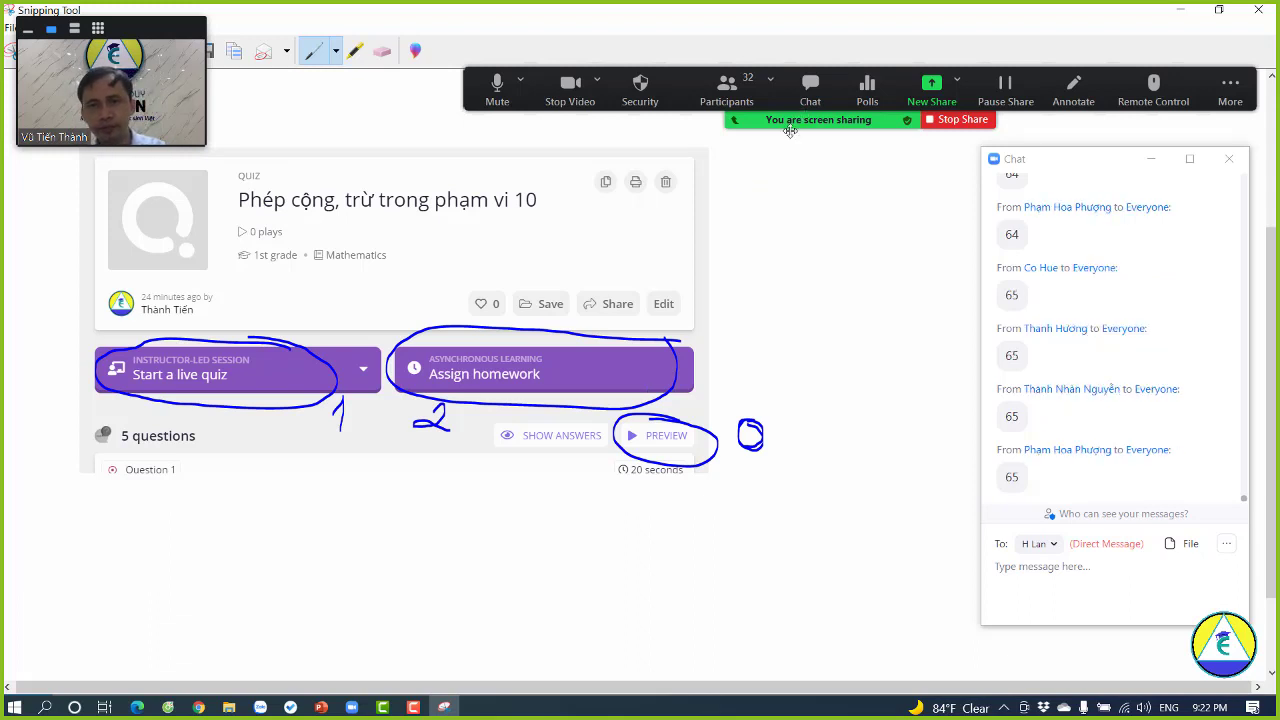
- On slide 6, add 'Bước 2: Đặt tên, ảnh/chọn lớp' below the Bước 1 line
key("alt+Tab")
key("alt+Tab")
key("alt+Tab")
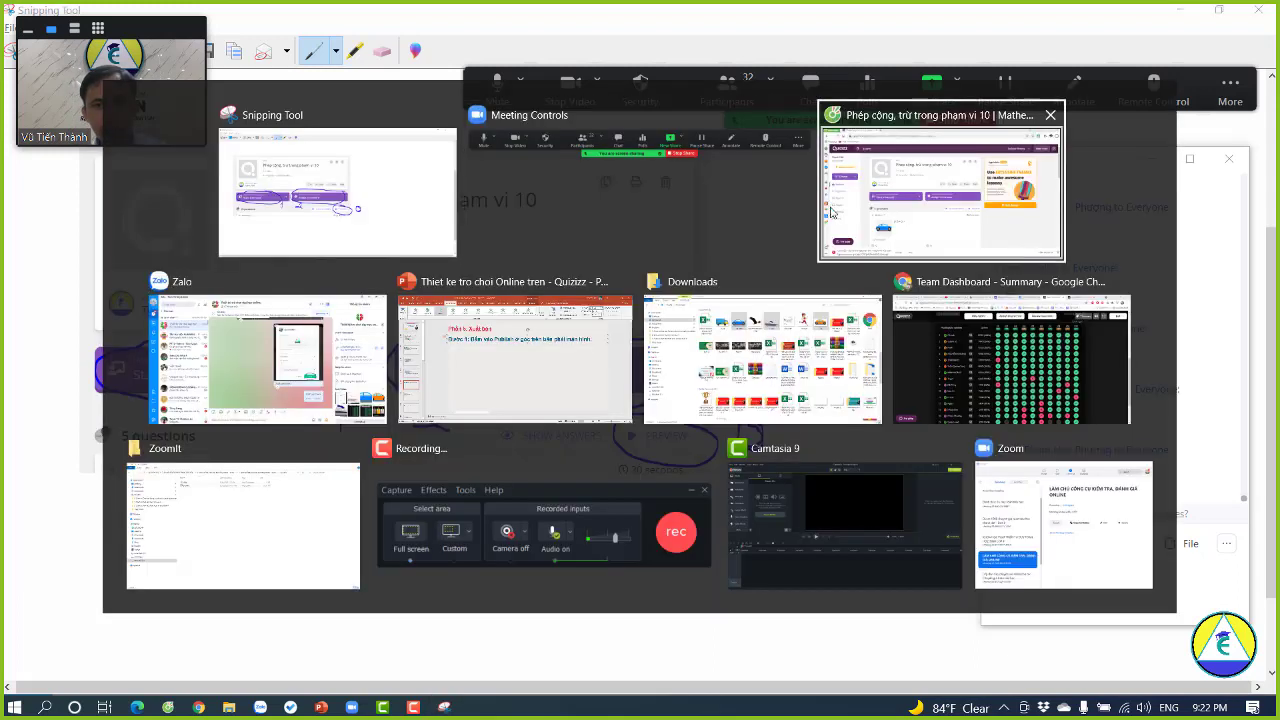
key("alt+Tab")
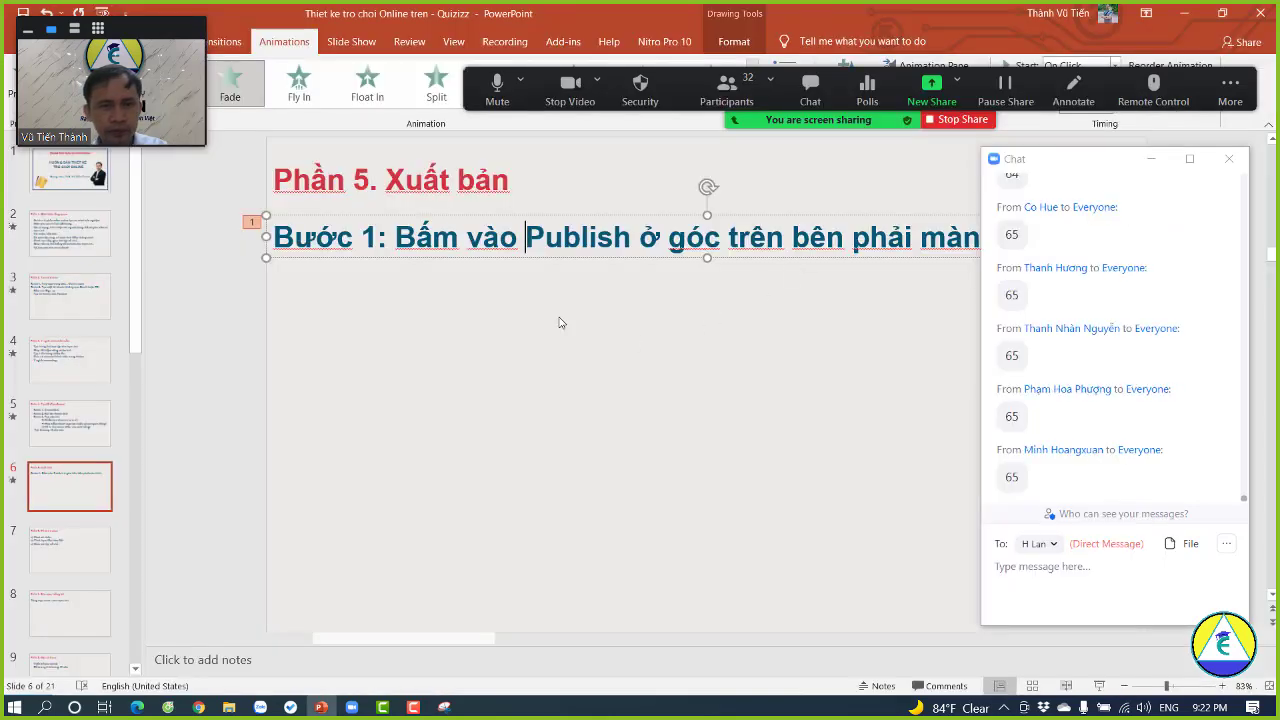
left_click_drag(1065, 161, 1170, 165)
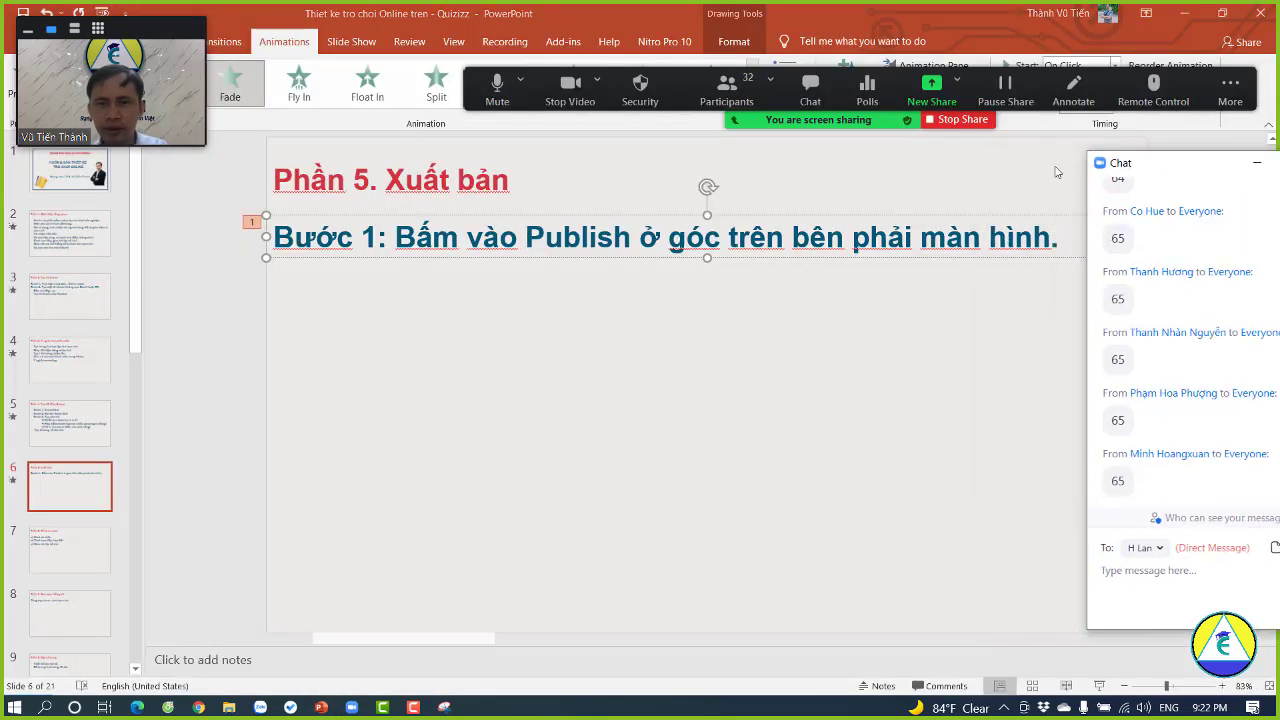
left_click(1057, 240)
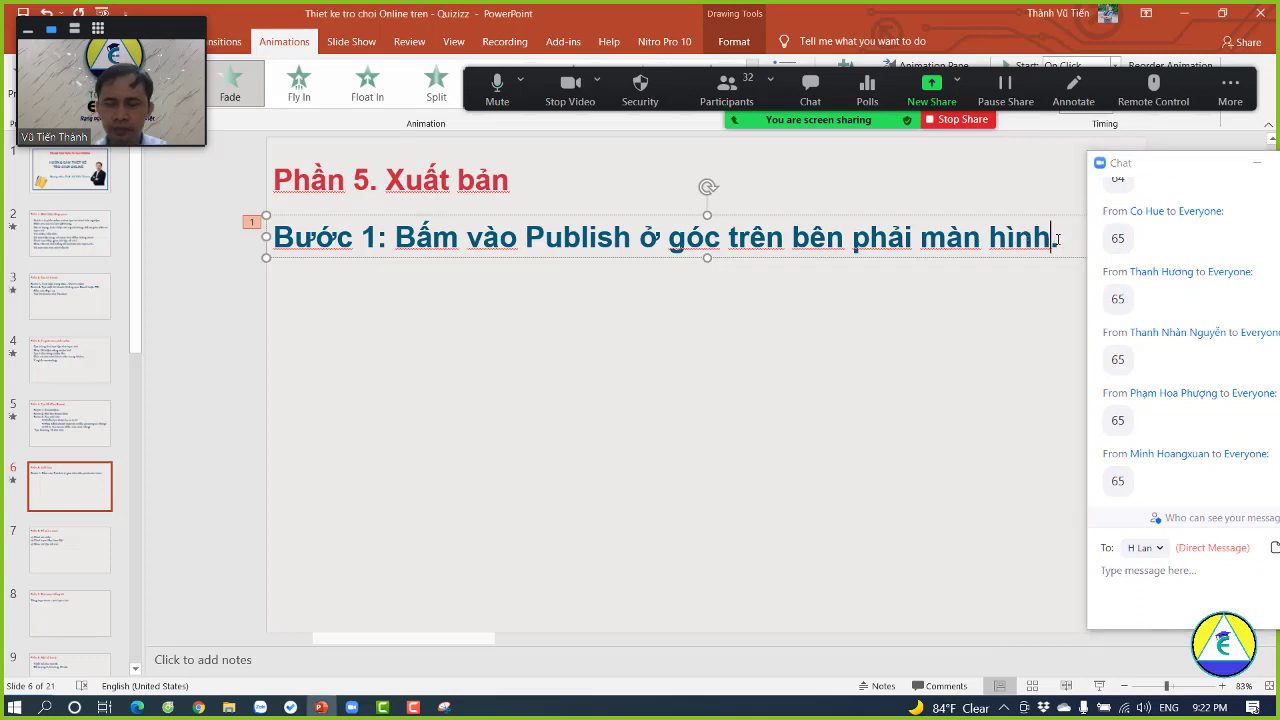
type(".")
key("Return")
type("B")
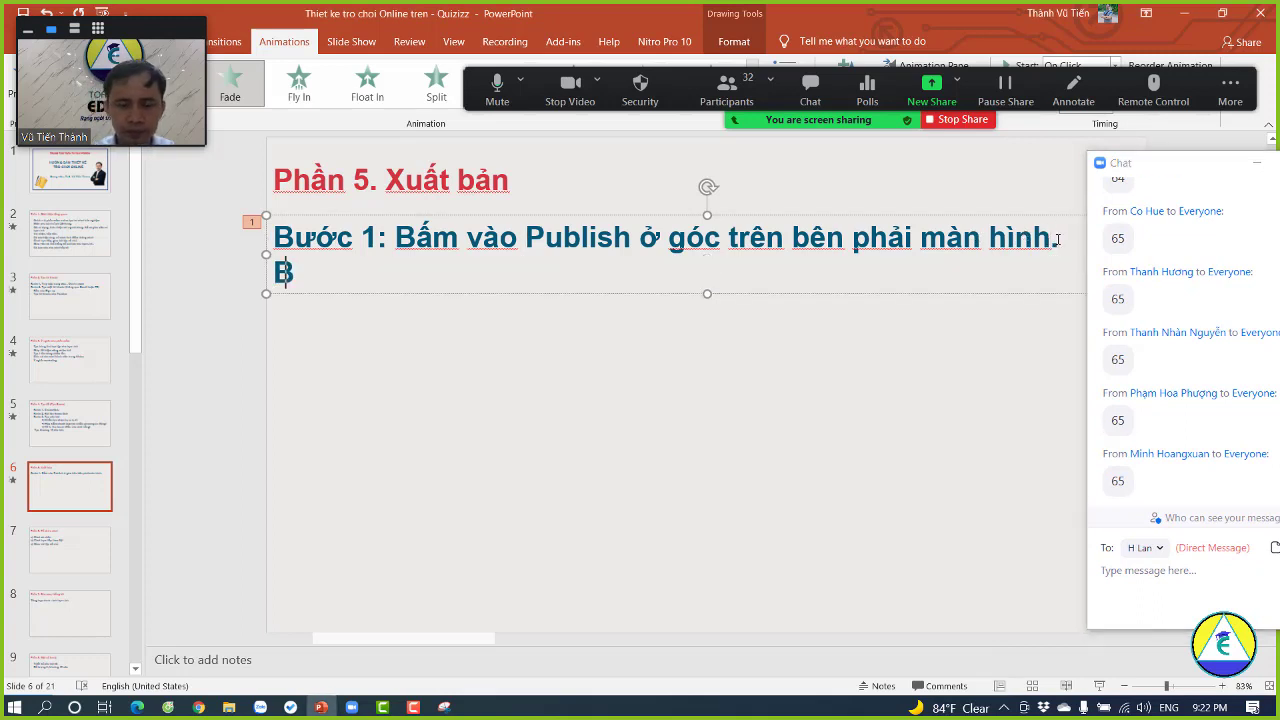
type("ước 2")
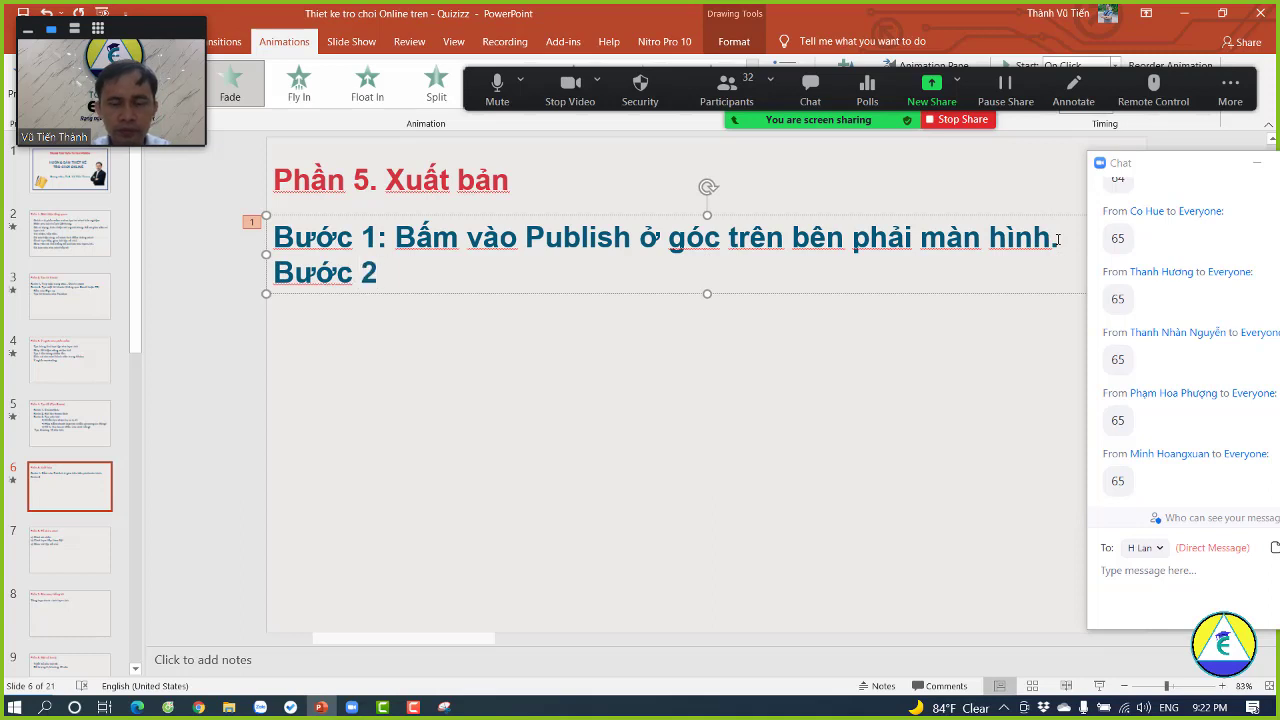
type(": Đặt tên,")
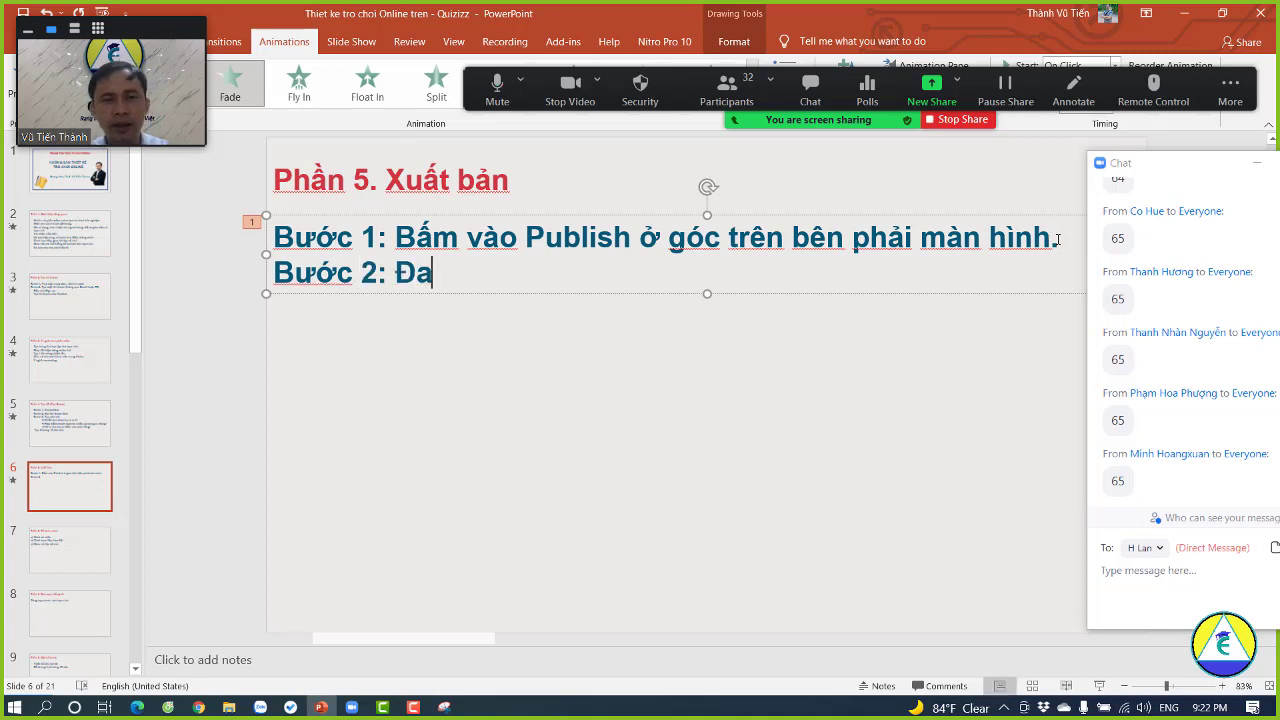
type(" adda")
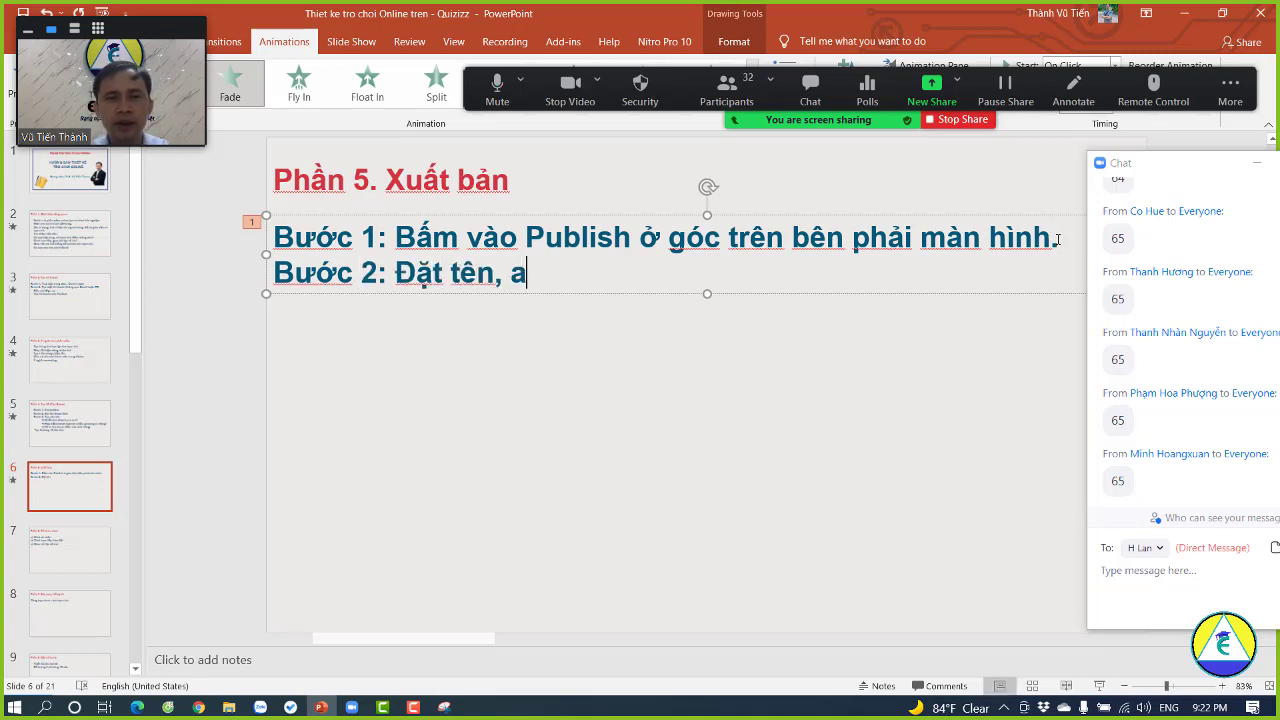
key("BackSpace")
type("ảnh")
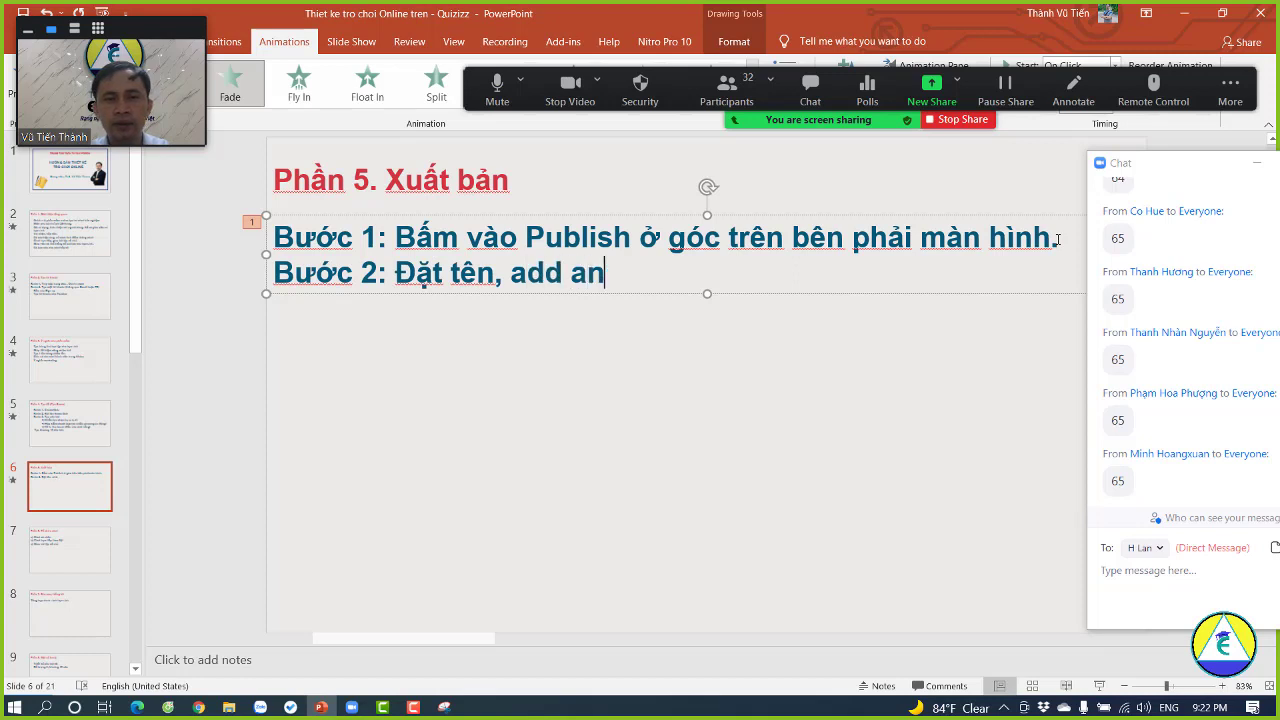
type("/")
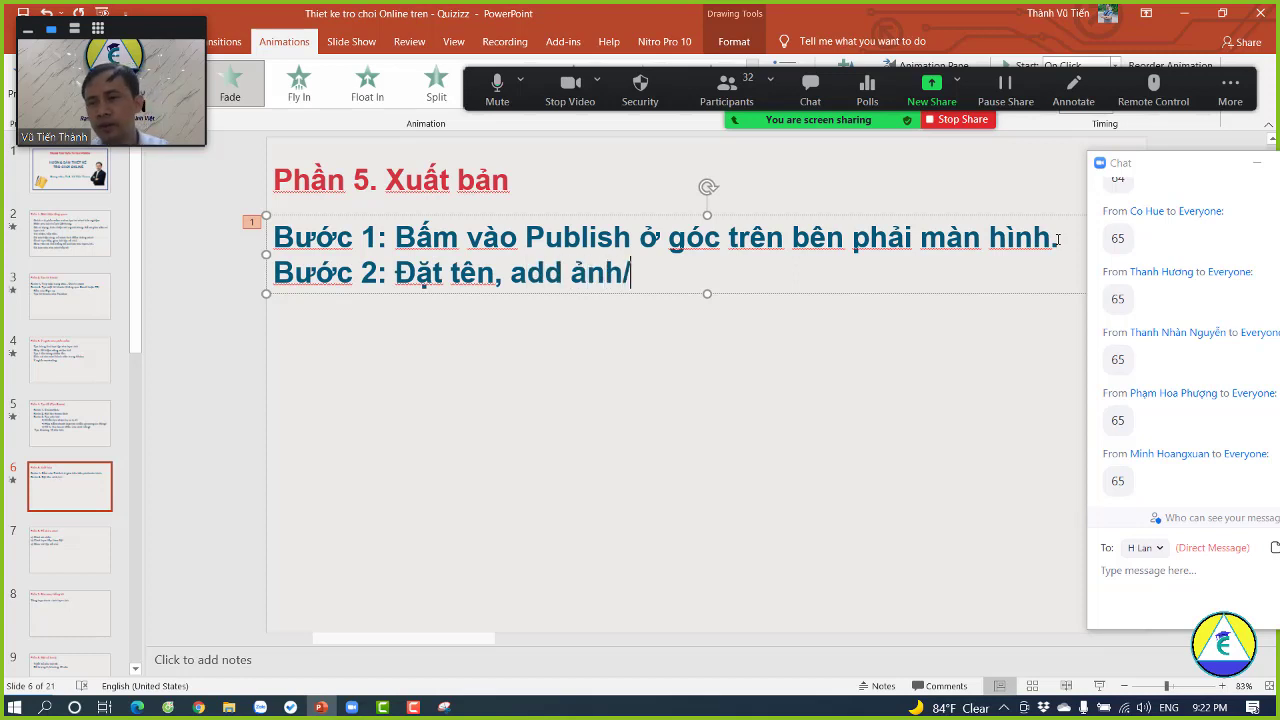
type("chọn lo")
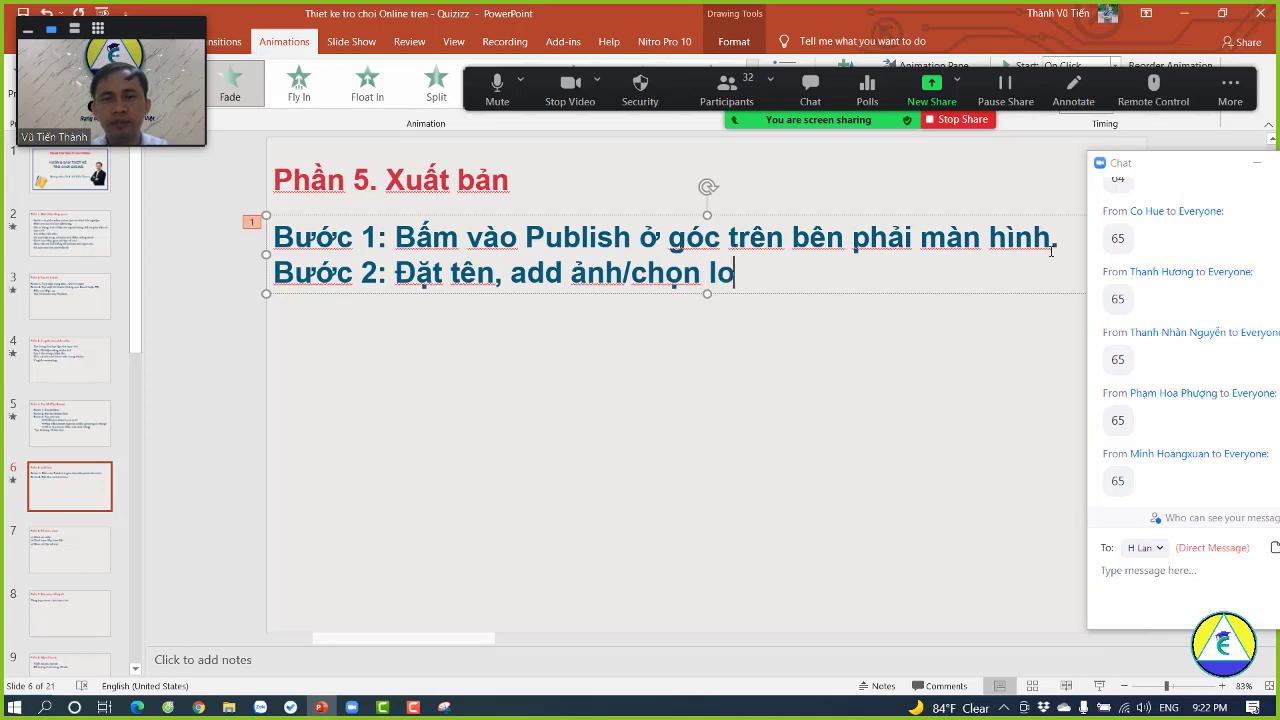
key("BackSpace")
type("ớp")
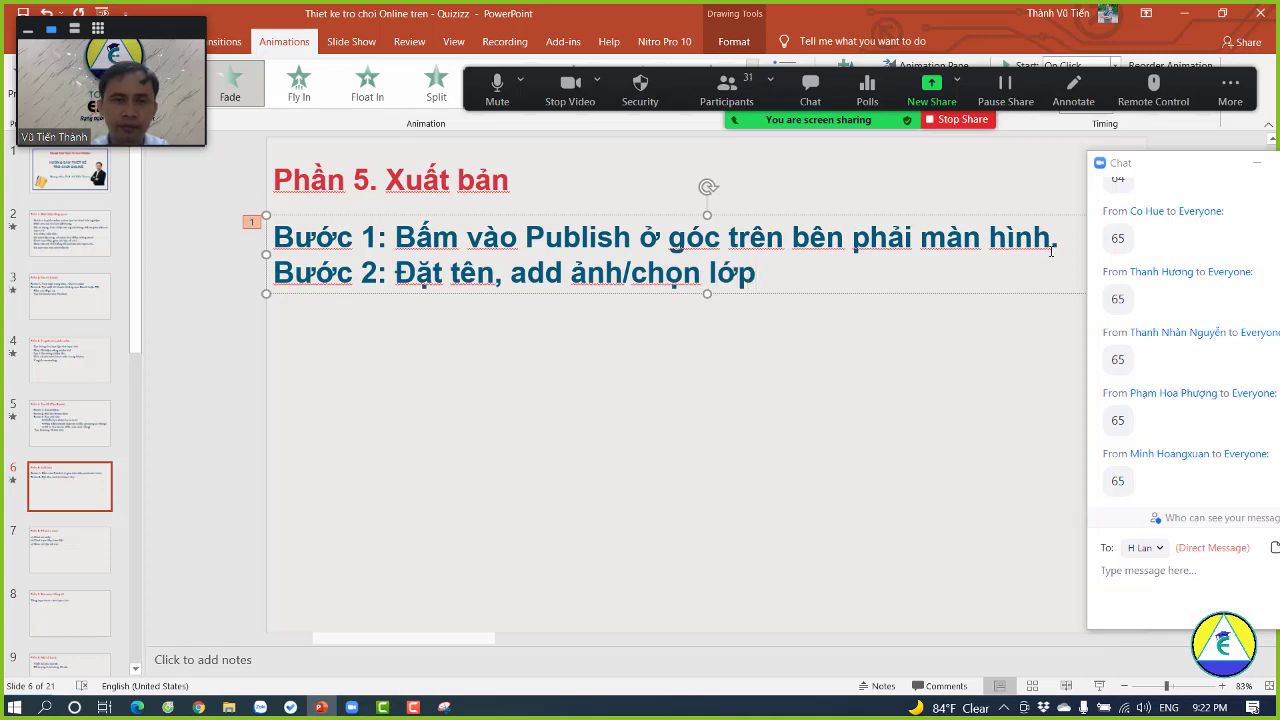
- Add a third line, 'Bước 3: Bấm lưu/Save'
key("Return")
type("Buước ")
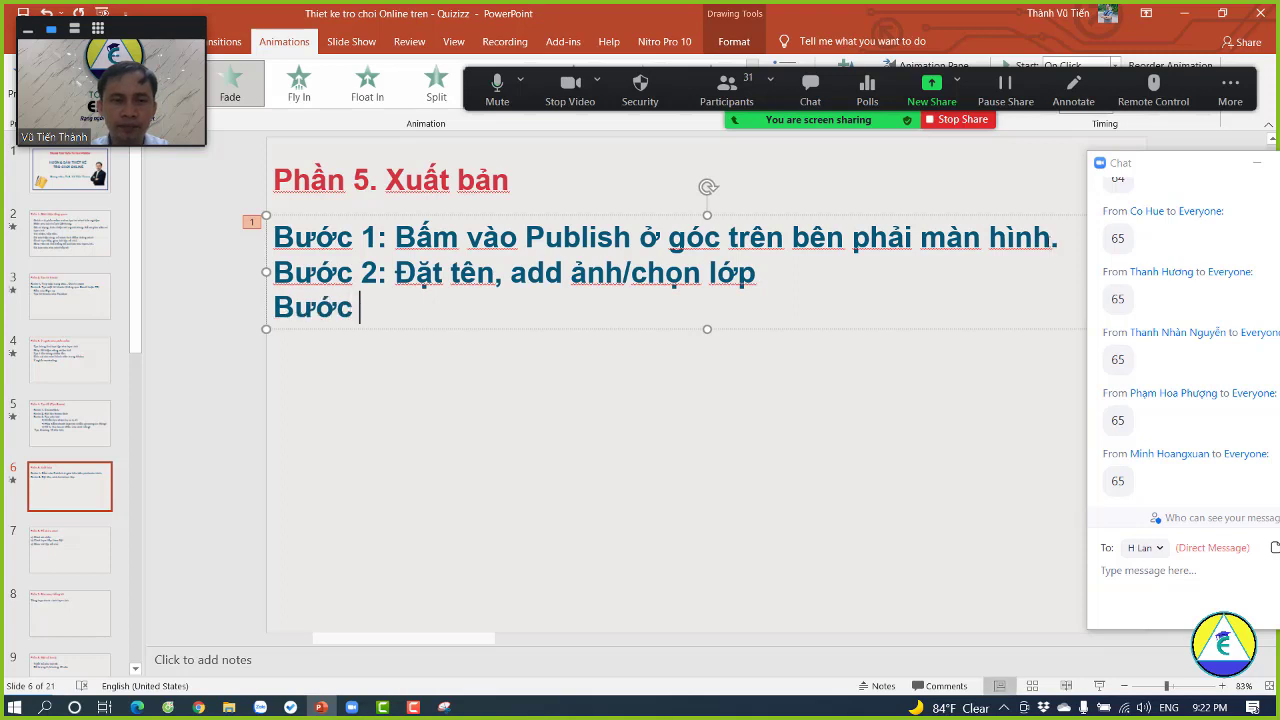
type("3: ")
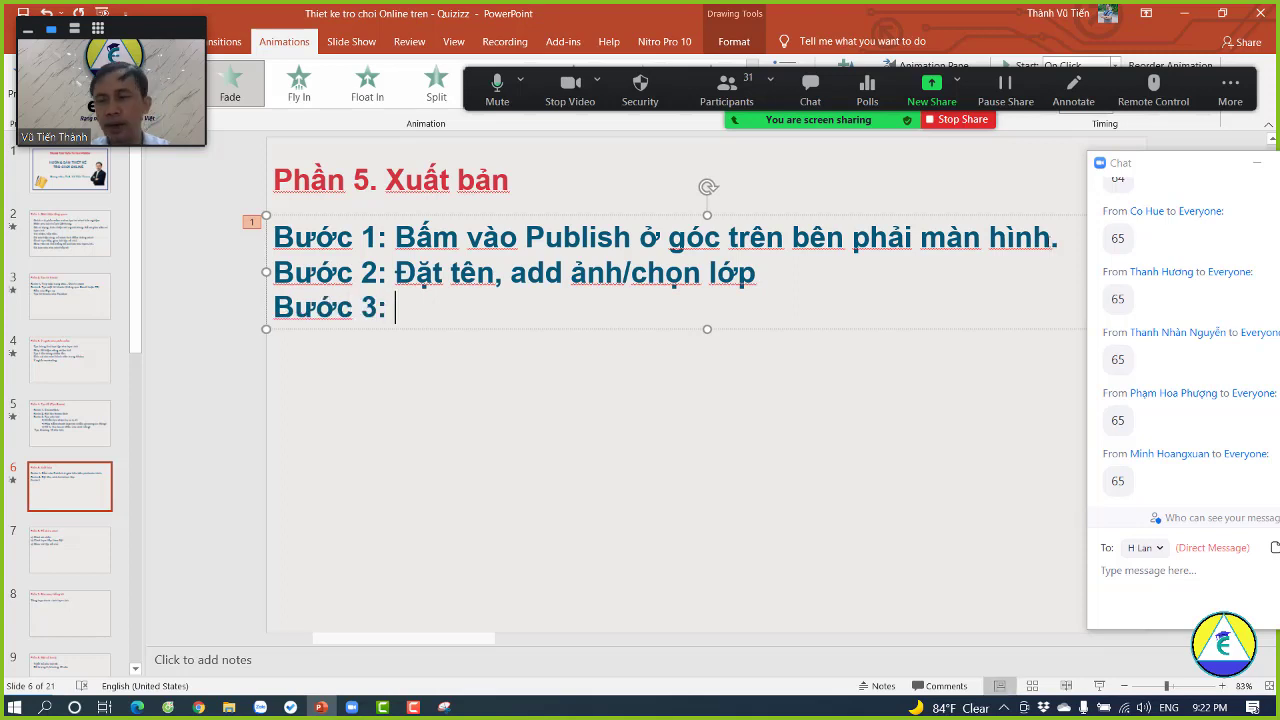
type("Bấm l")
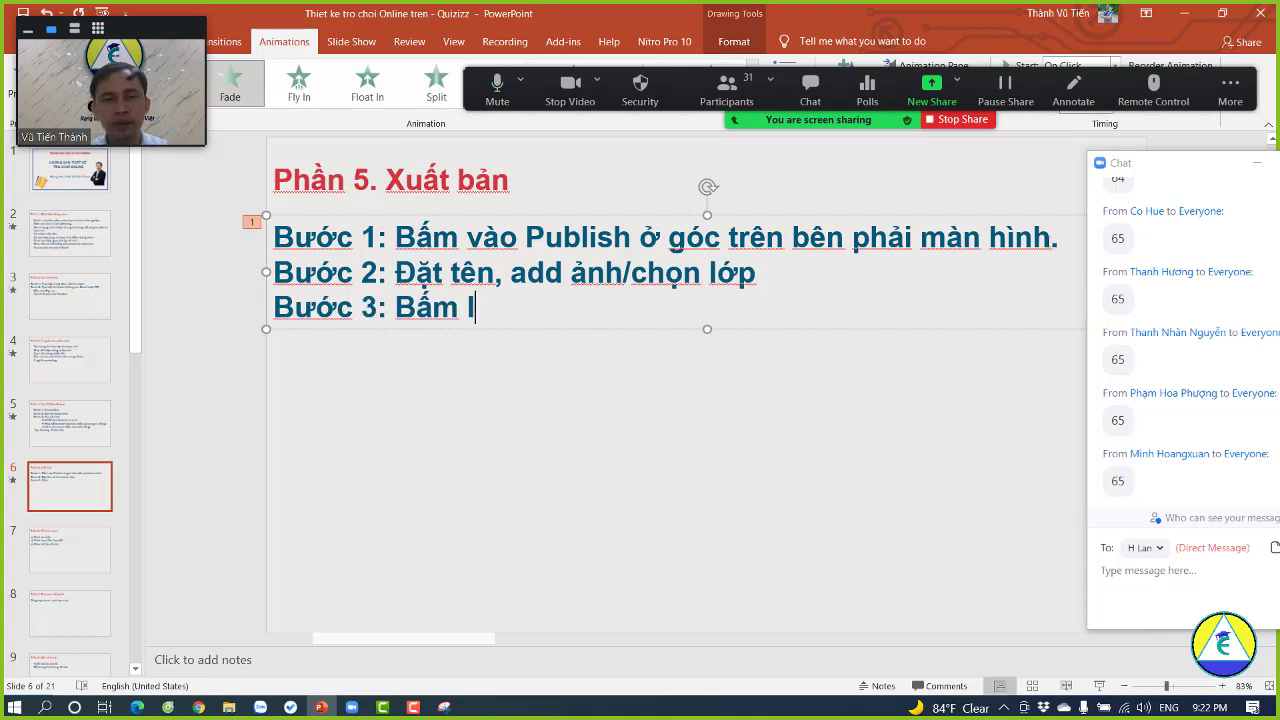
type("ưu")
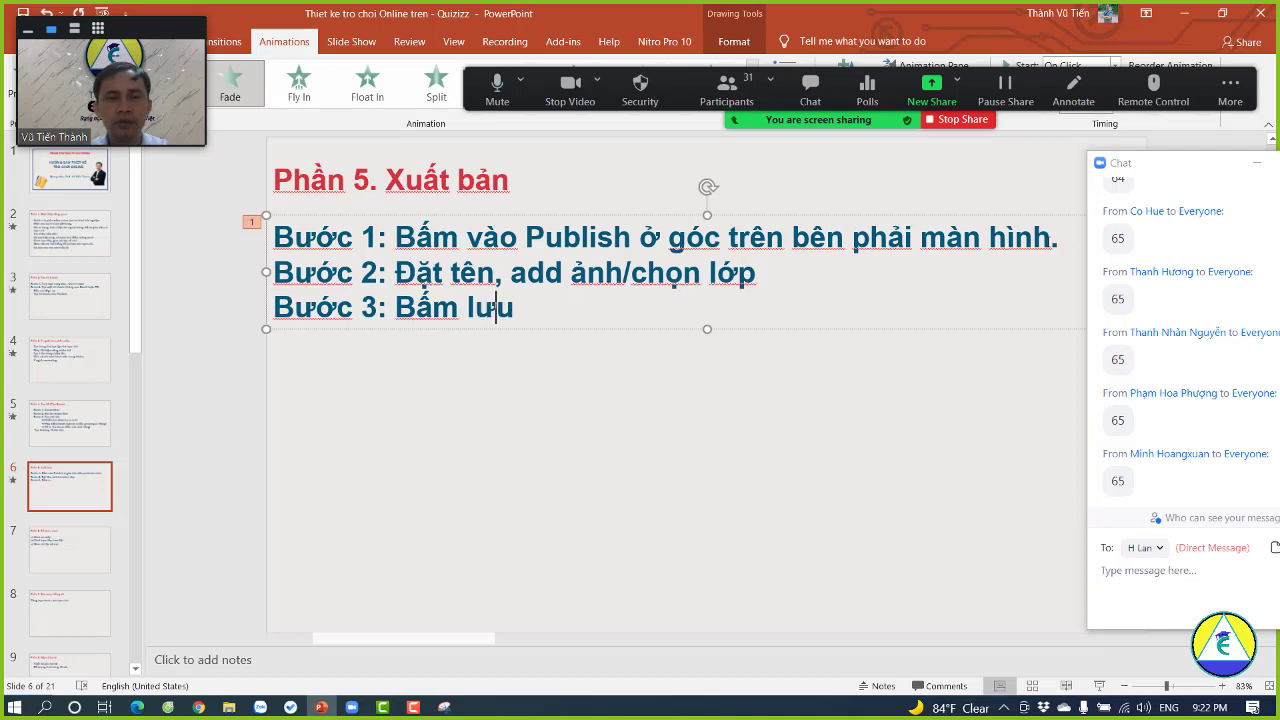
type("/Sam")
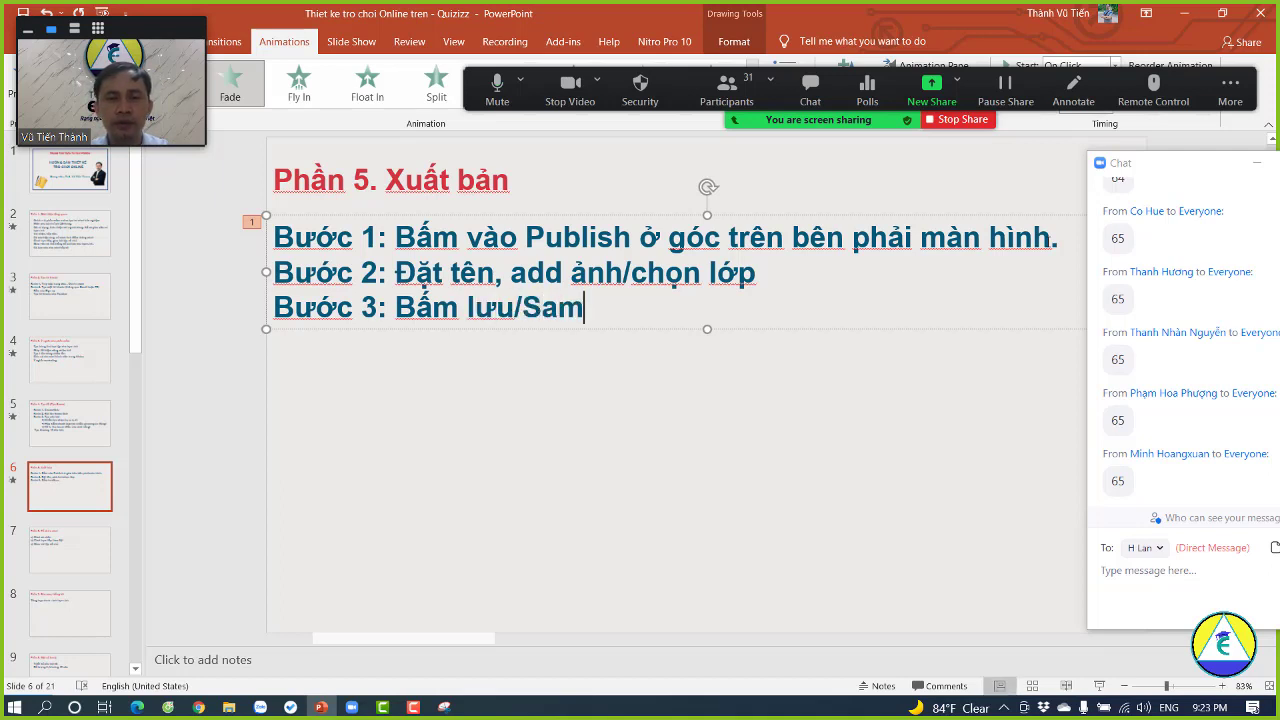
key("BackSpace")
type("ve")
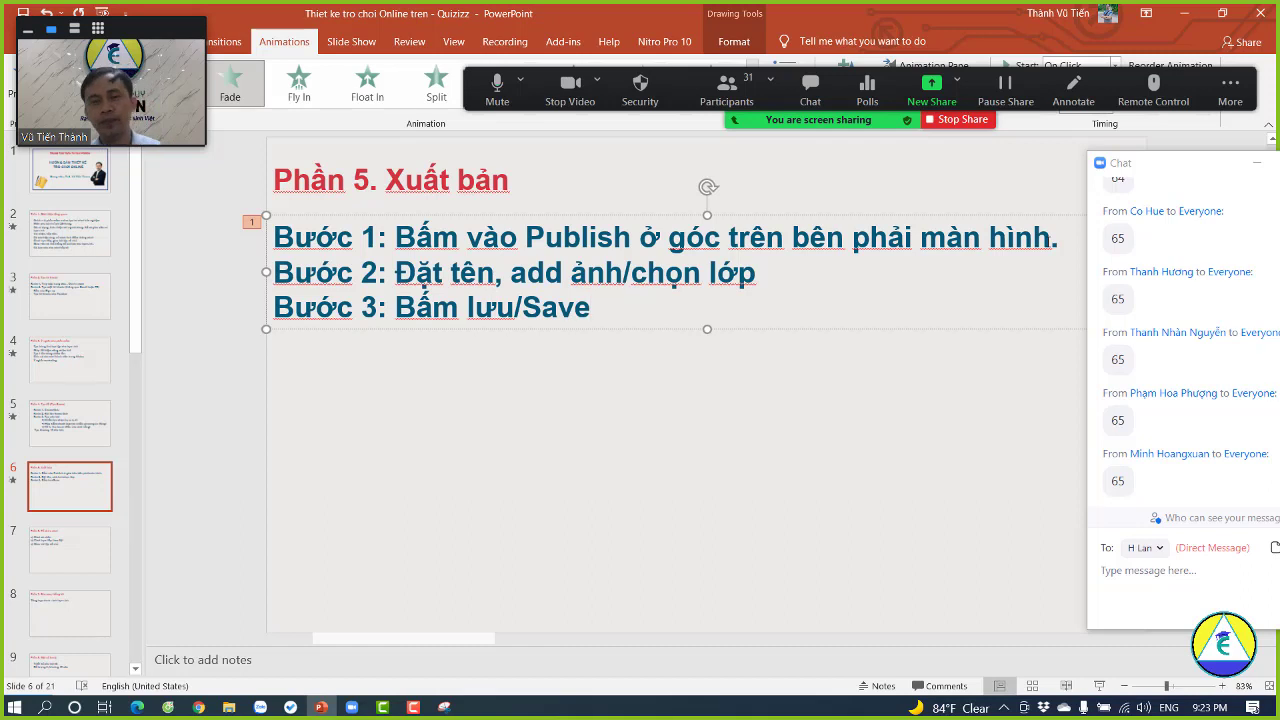
- Paste the annotated Quizizz screenshot onto slide 7 below the list
left_click(71, 550)
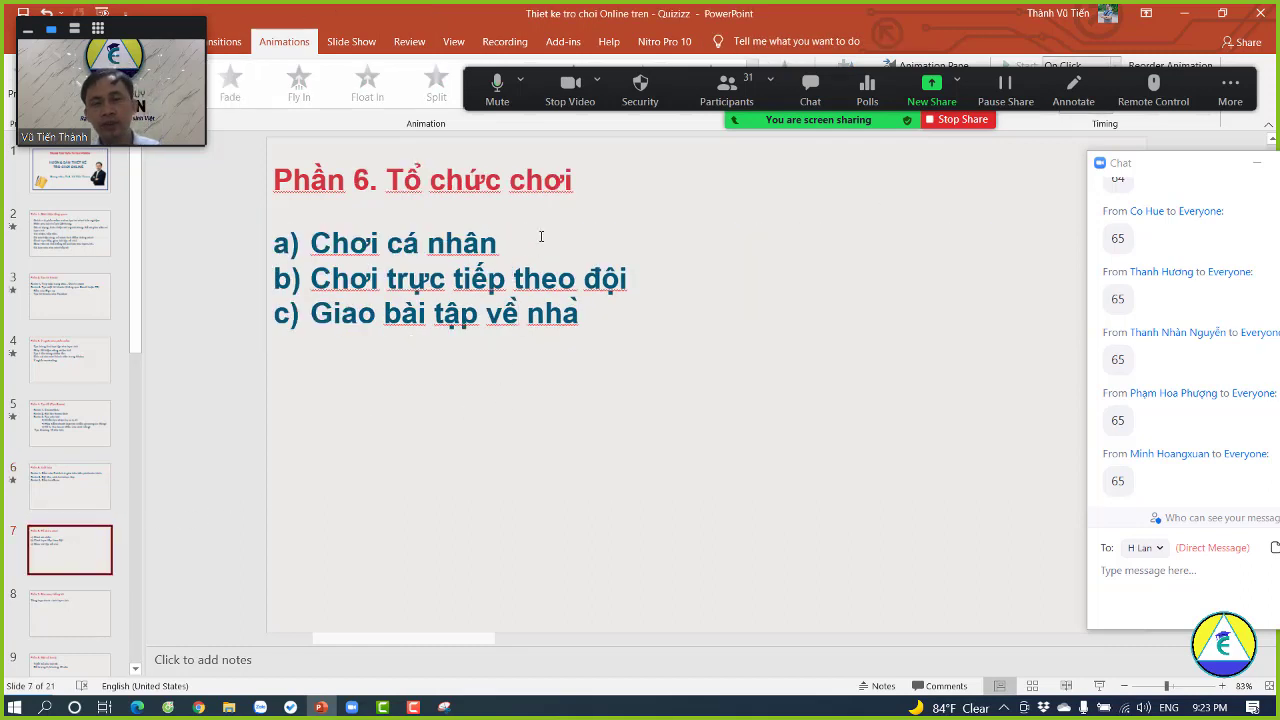
mouse_move(1162, 168)
left_mouse_down()
mouse_move(961, 173)
mouse_move(1004, 140)
mouse_move(1139, 168)
left_mouse_up()
left_click(806, 291)
key("ctrl+v")
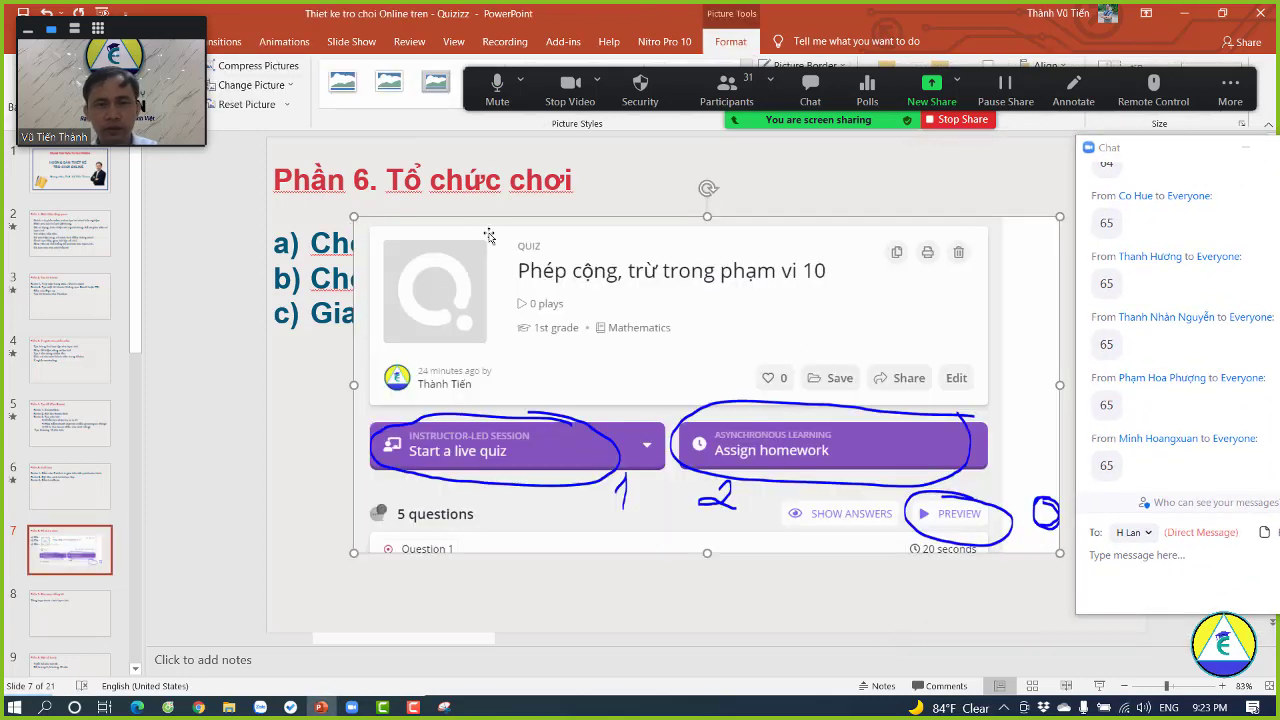
left_click_drag(578, 238, 554, 318)
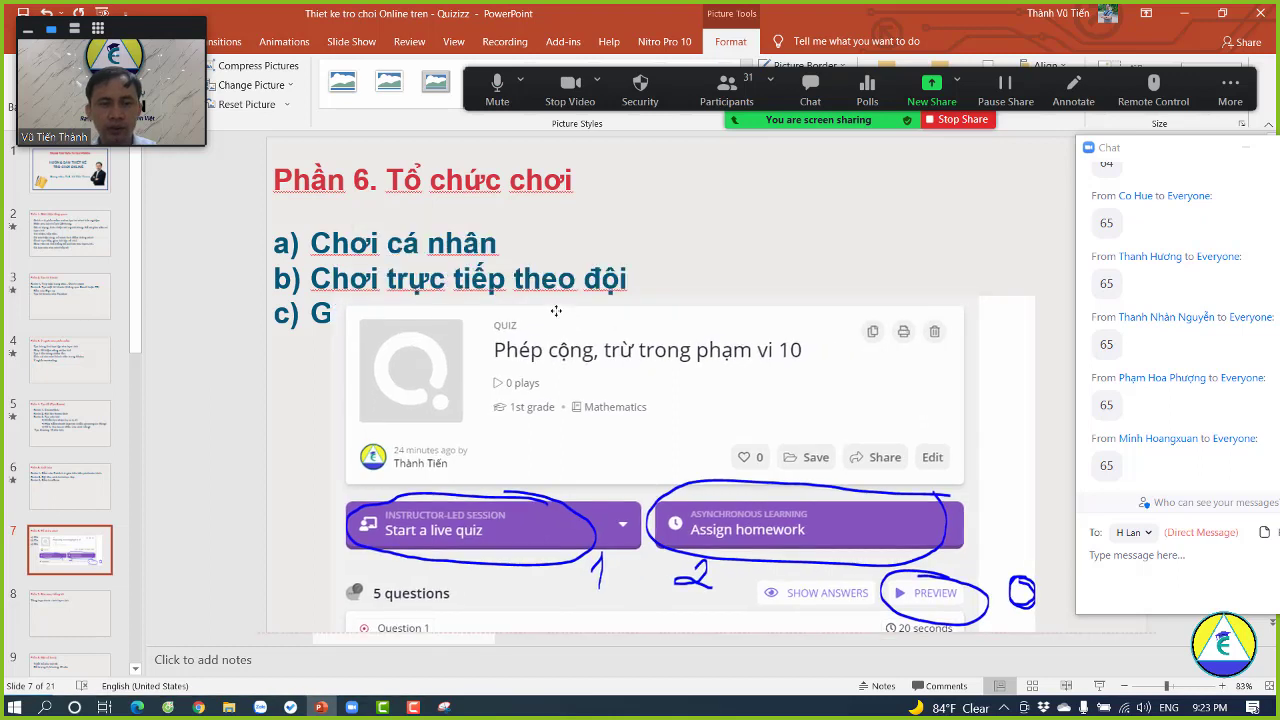
- Move the heading and list text up slightly and align the screenshot beneath them
left_click(502, 258)
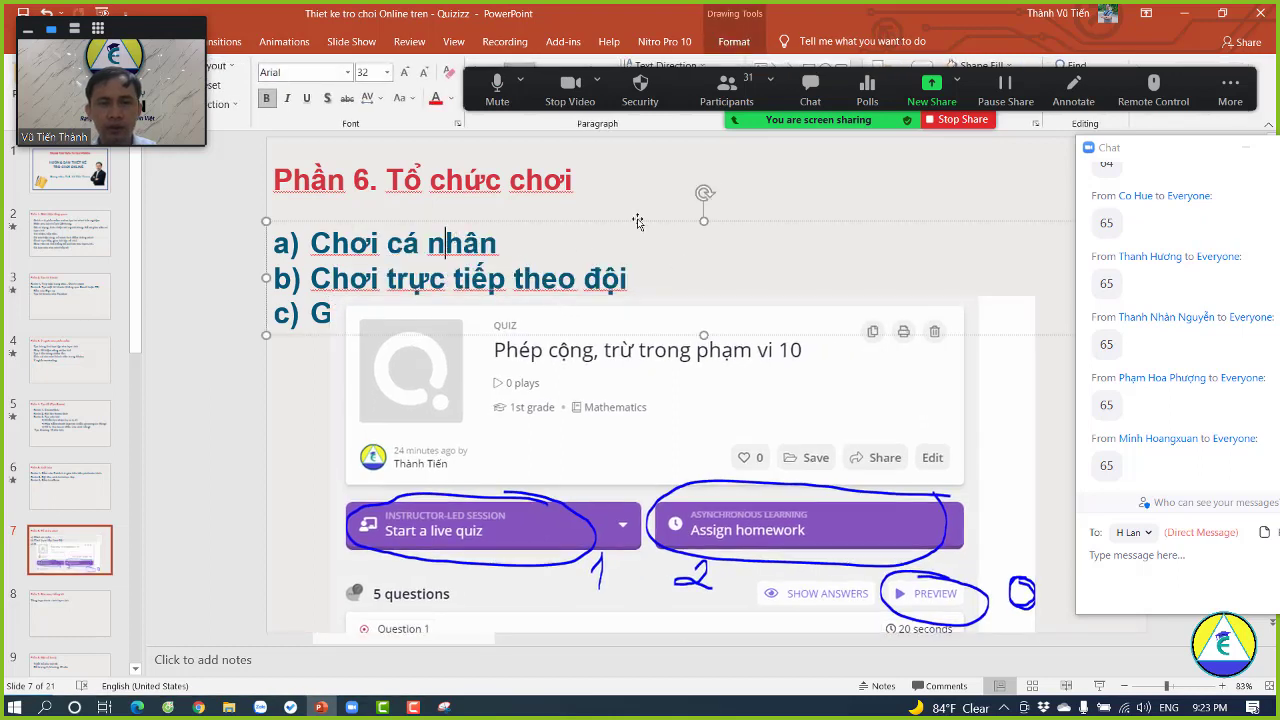
left_click(636, 178)
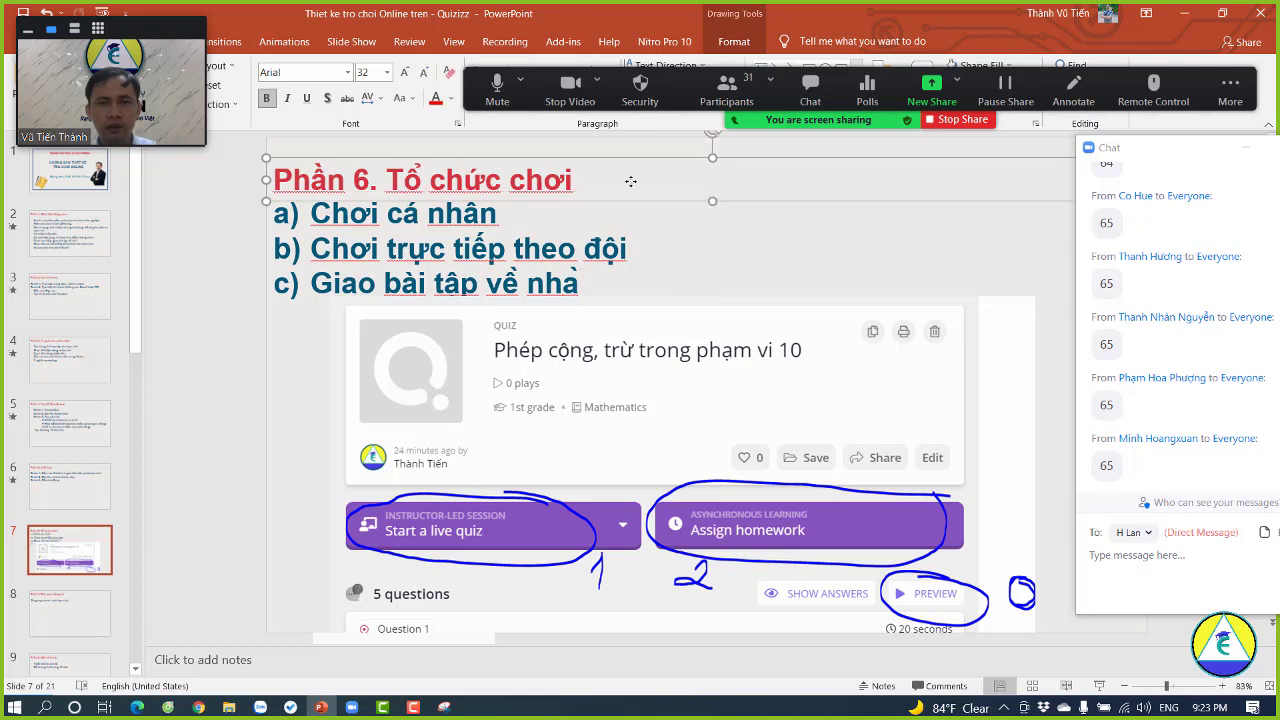
left_click_drag(634, 163, 633, 144)
left_click(609, 215)
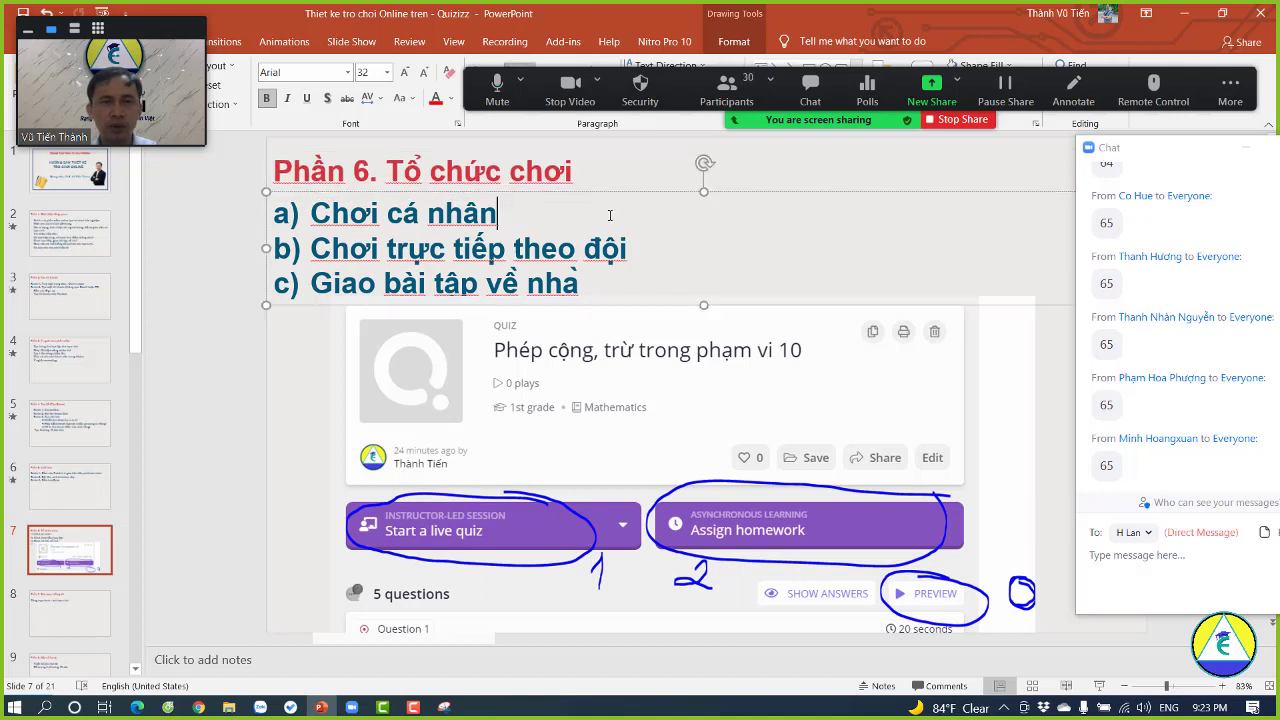
left_click_drag(632, 198, 632, 189)
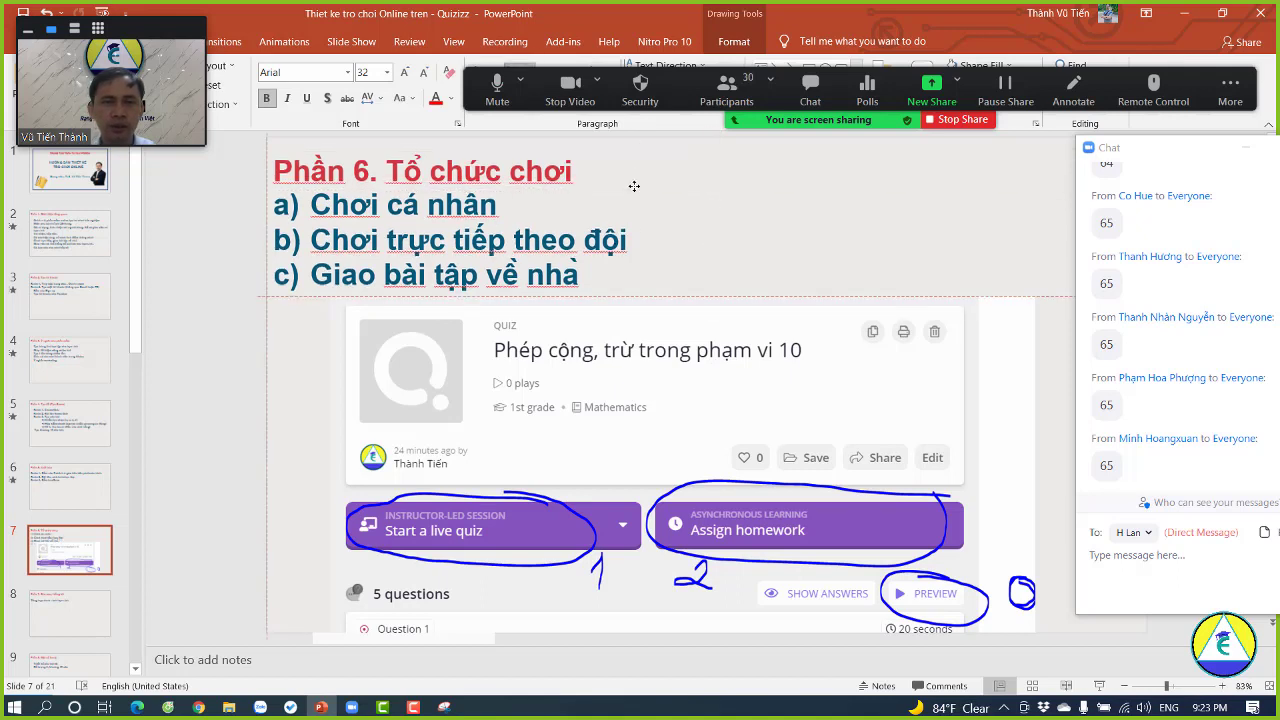
left_click(640, 328)
mouse_move(670, 318)
left_mouse_down()
mouse_move(677, 303)
mouse_move(682, 314)
left_mouse_up()
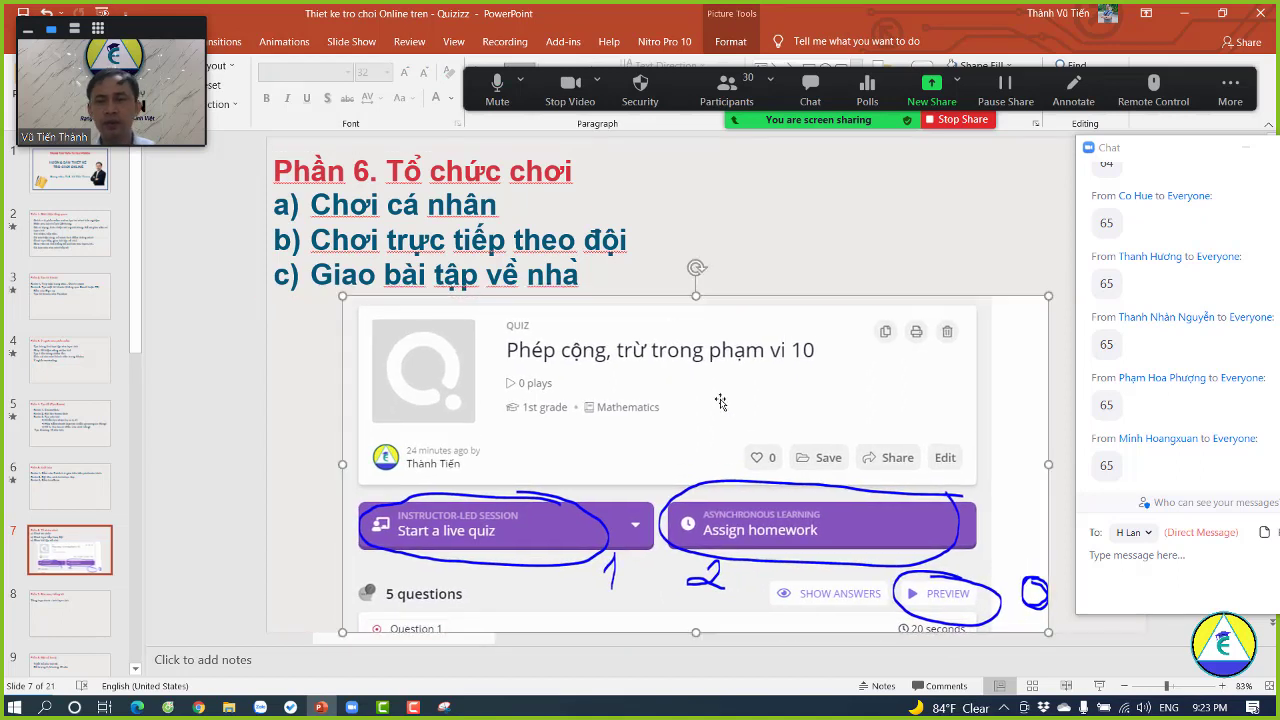
scroll(721, 402, "down", 1)
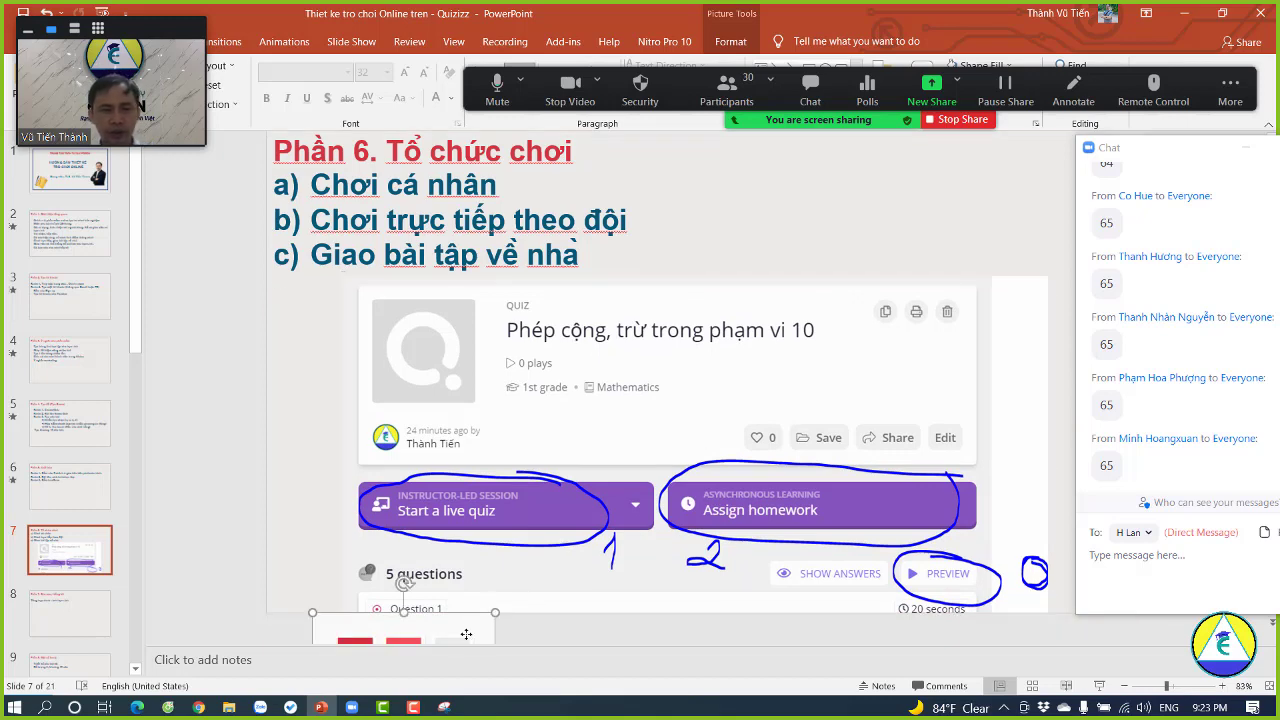
scroll(535, 600, "up", 1)
scroll(636, 367, "down", 1)
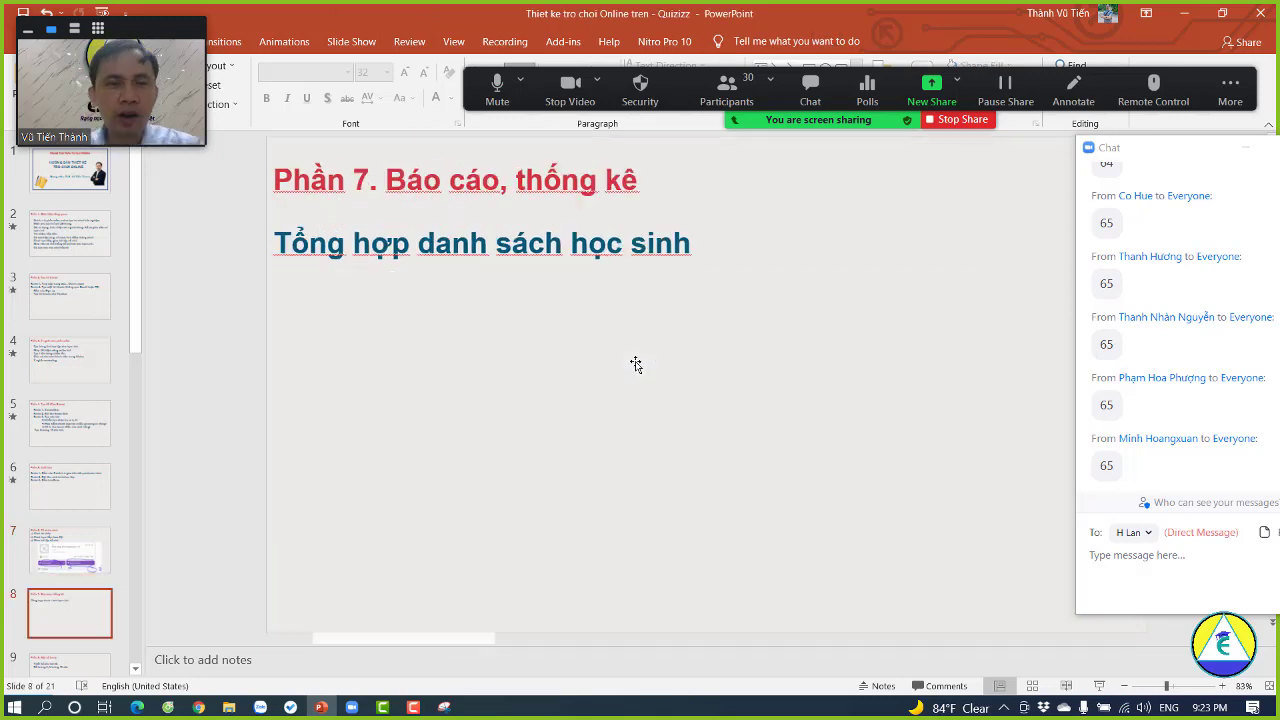
scroll(634, 363, "up", 1)
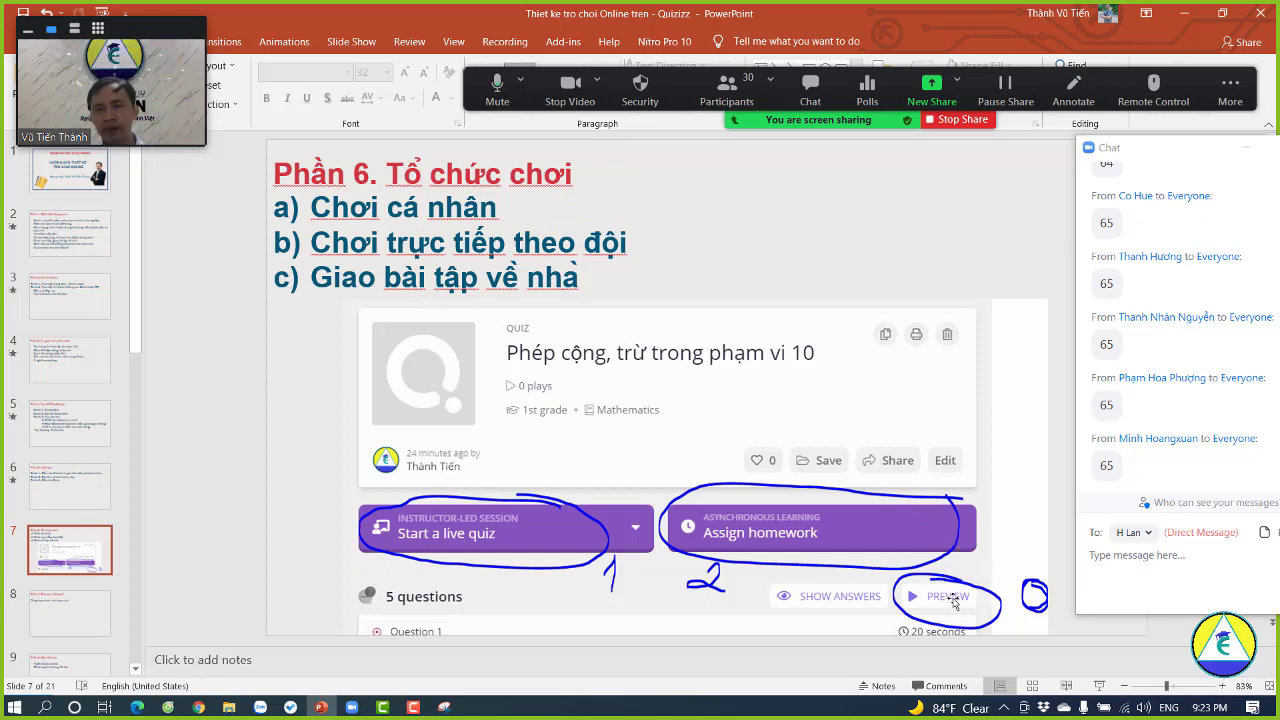
- Append ': Preview - Người chơi với máy.' after 'Chơi cá nhân' in item a)
left_click(538, 224)
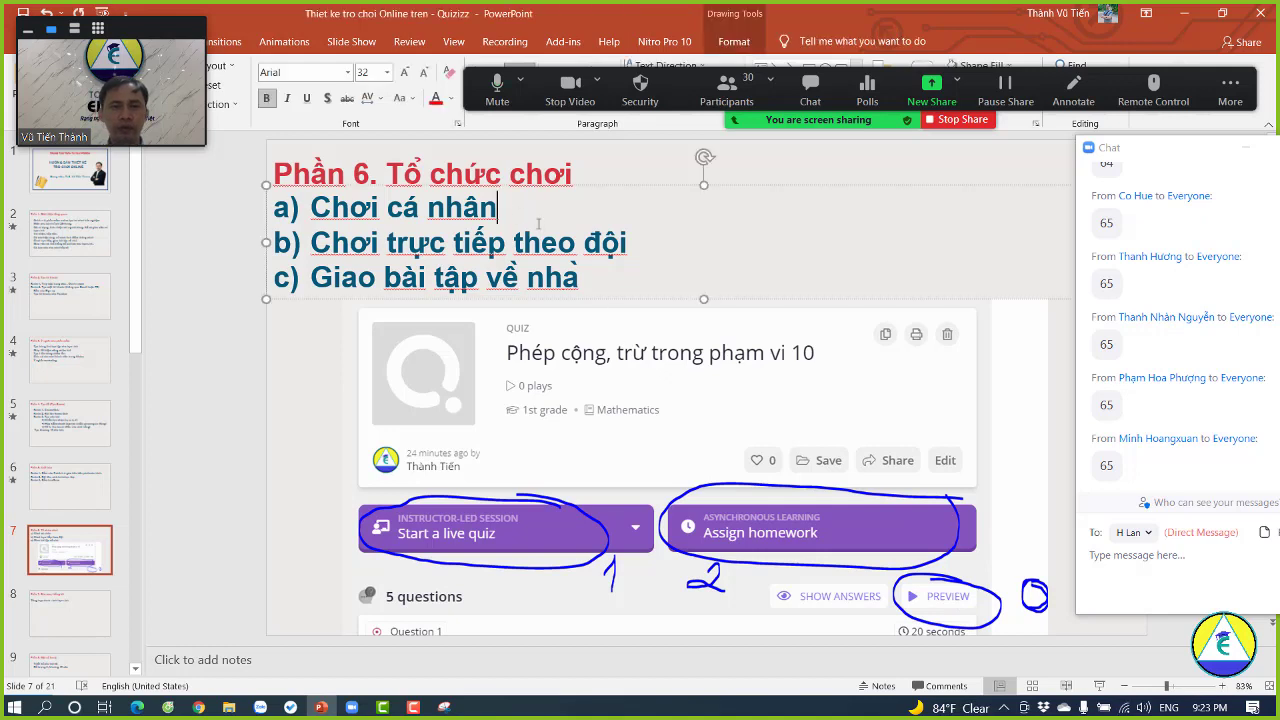
type("P")
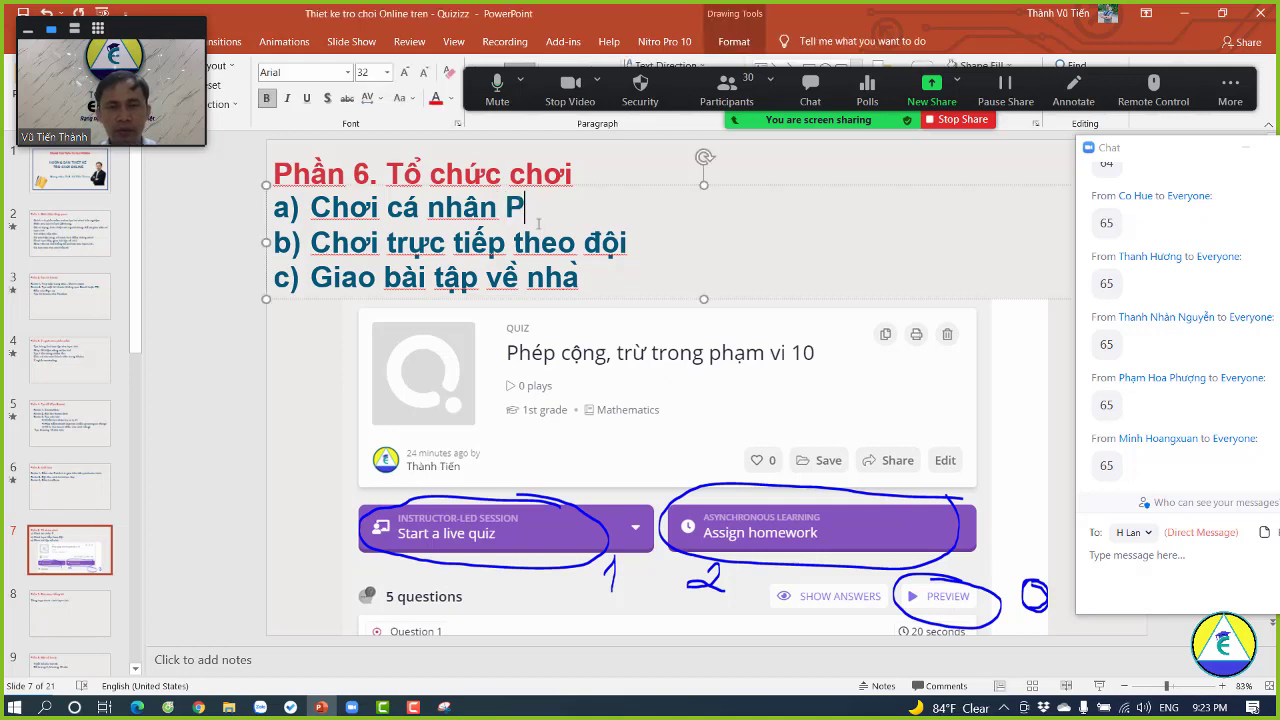
key("BackSpace")
key("BackSpace")
type(": ")
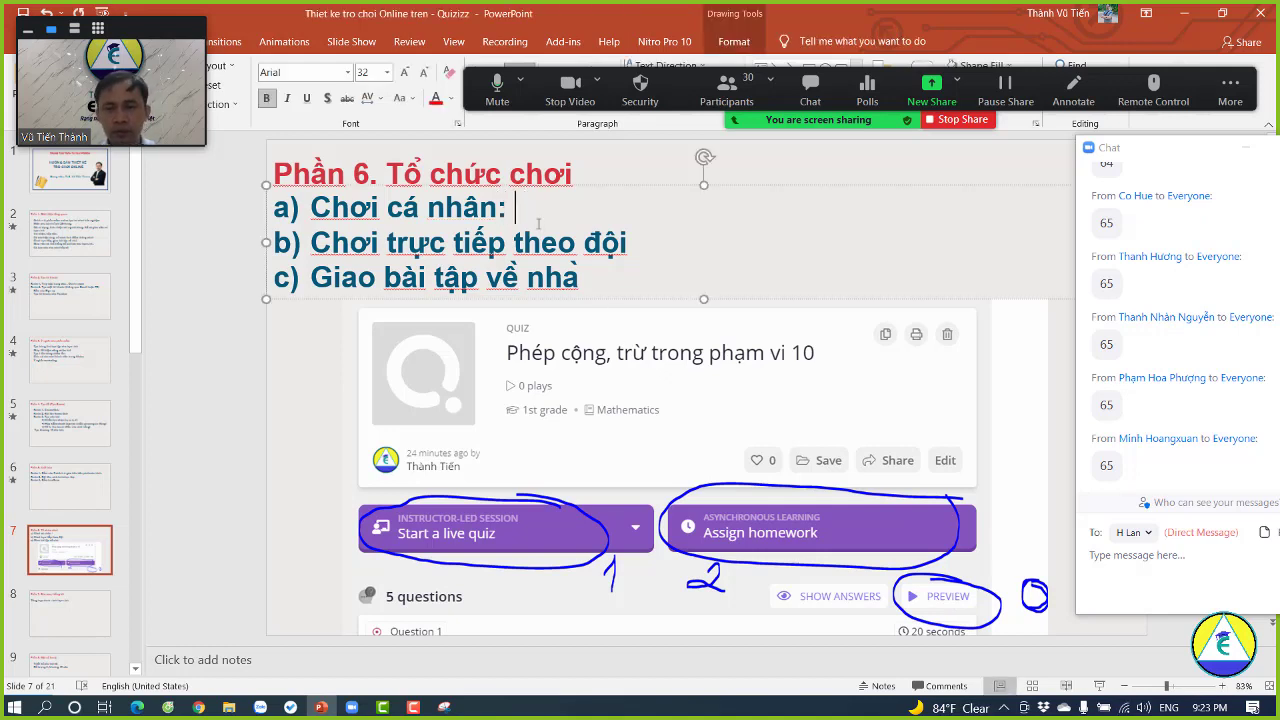
type("Previ")
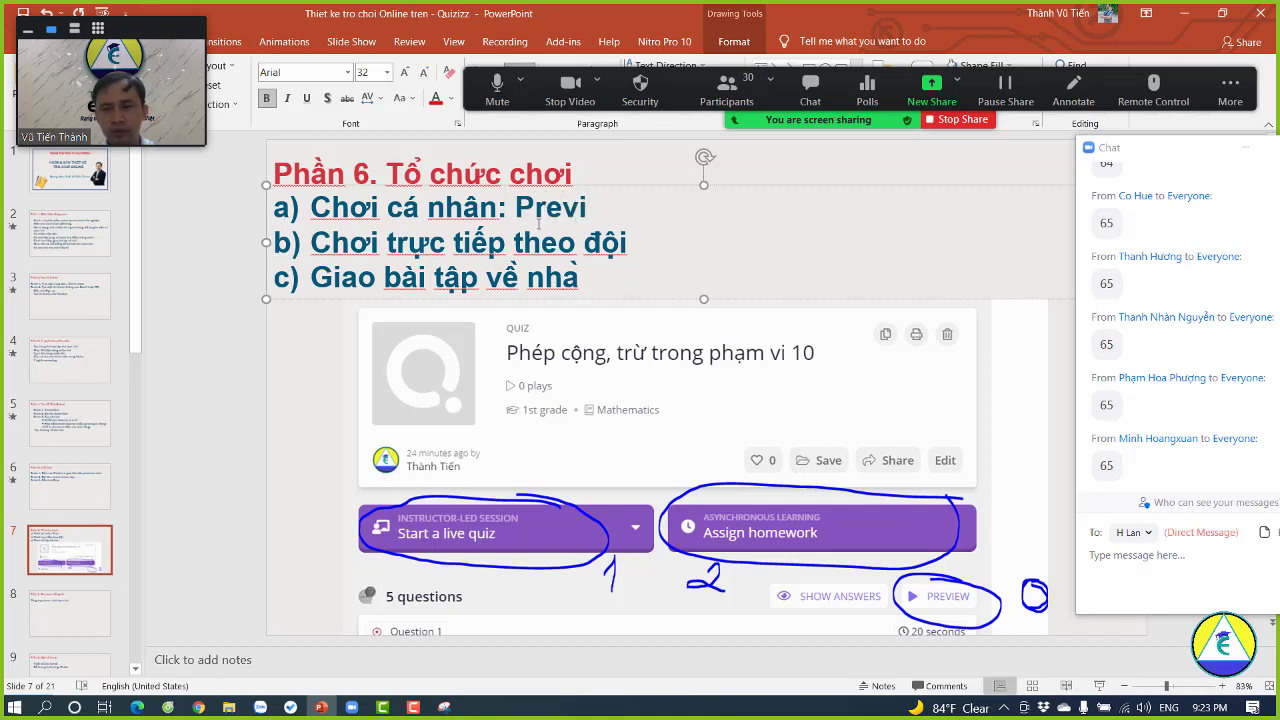
type("ew")
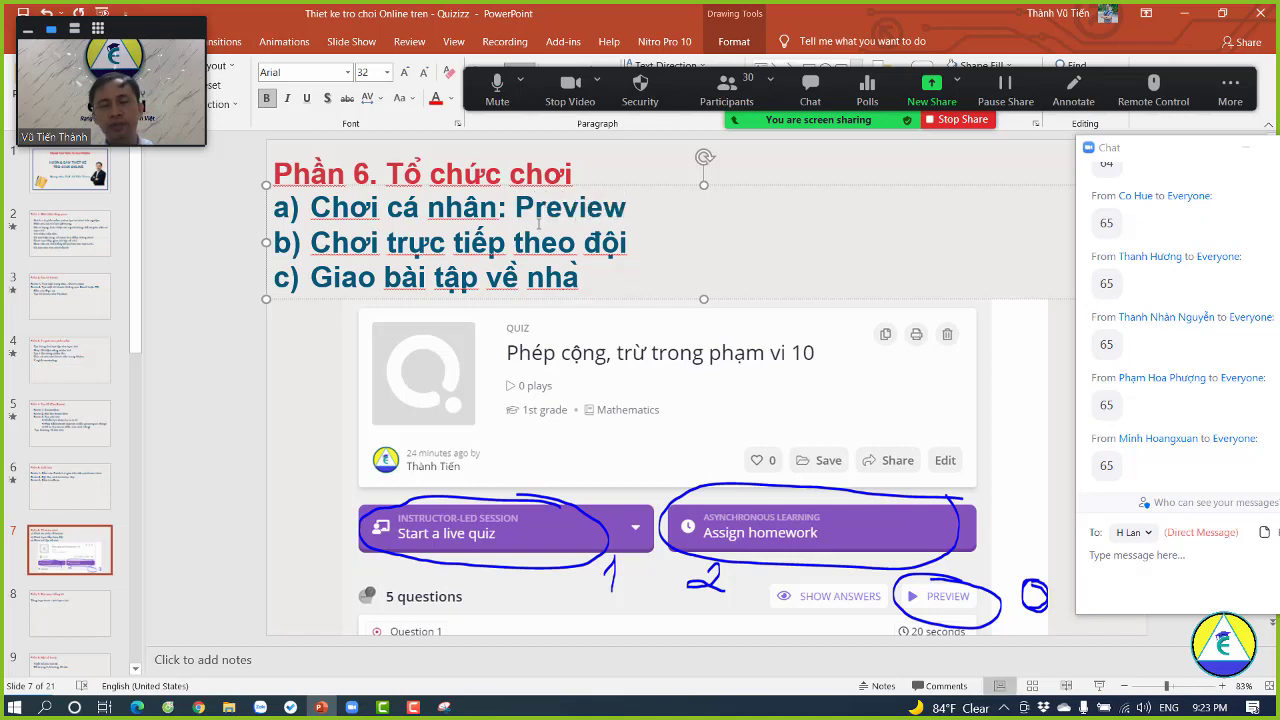
type(" - ")
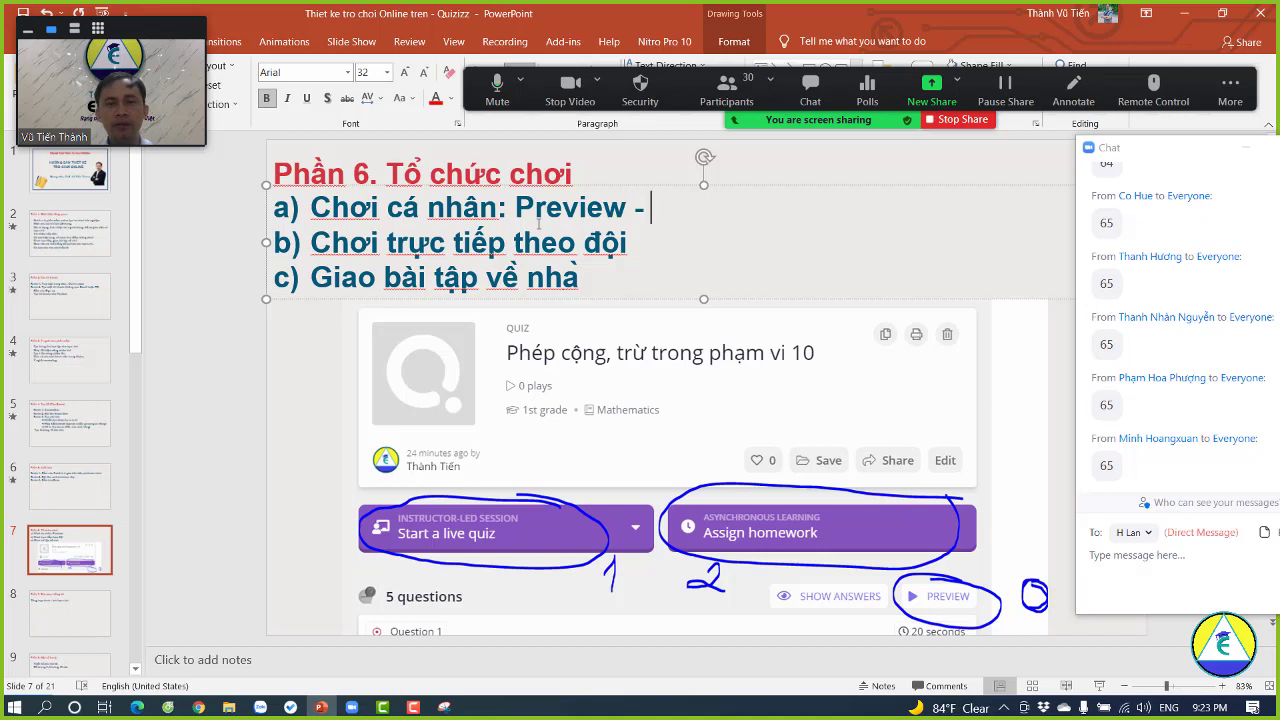
type("Người")
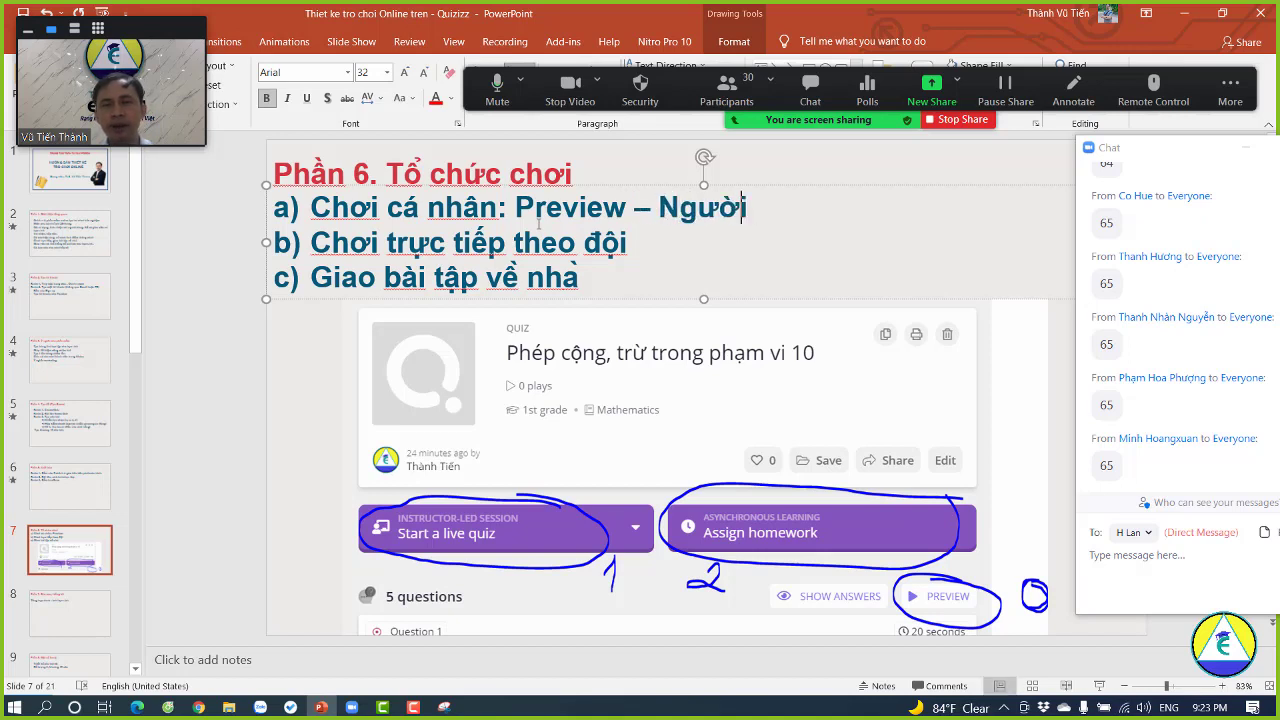
type(" chơi với máy.")
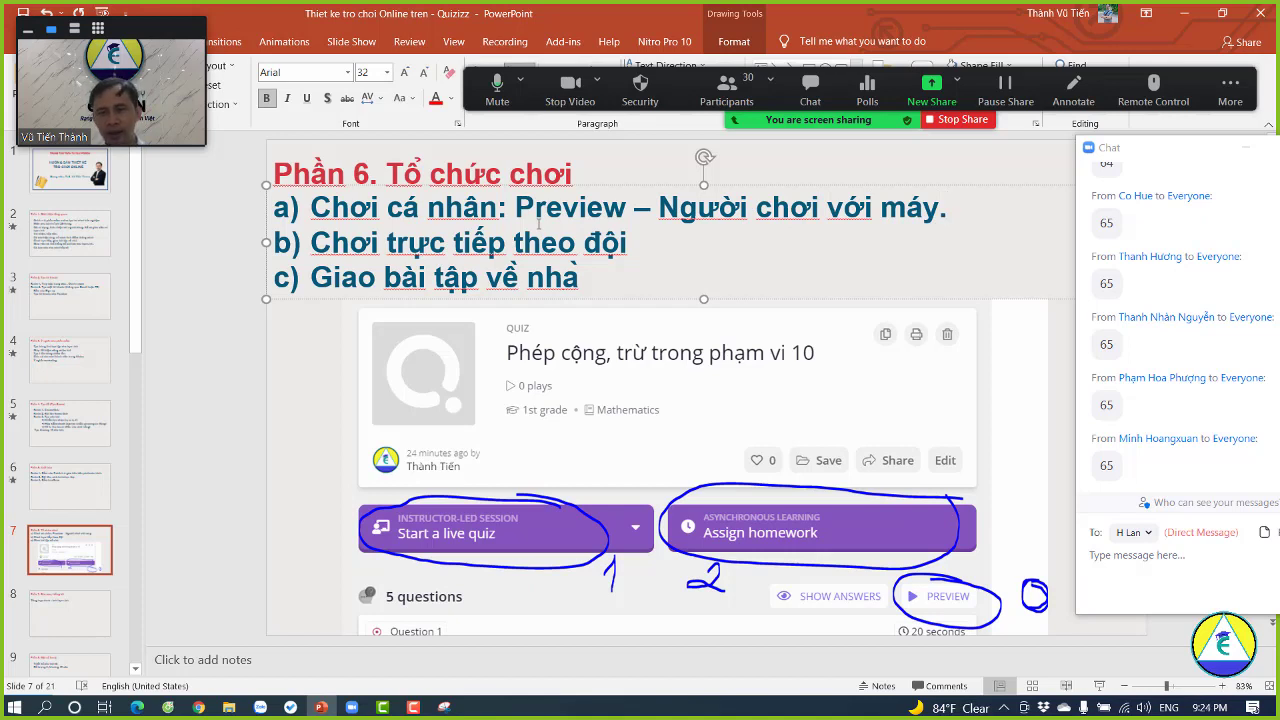
scroll(928, 603, "down", 1)
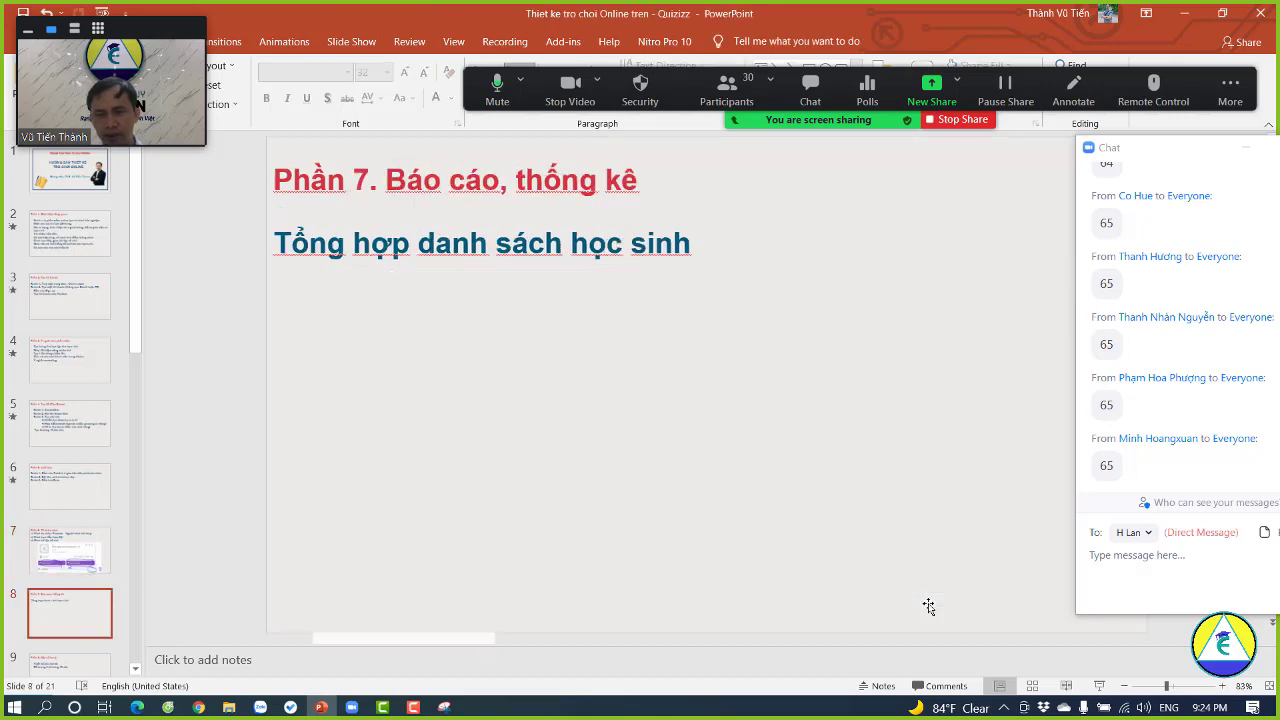
scroll(930, 605, "up", 1)
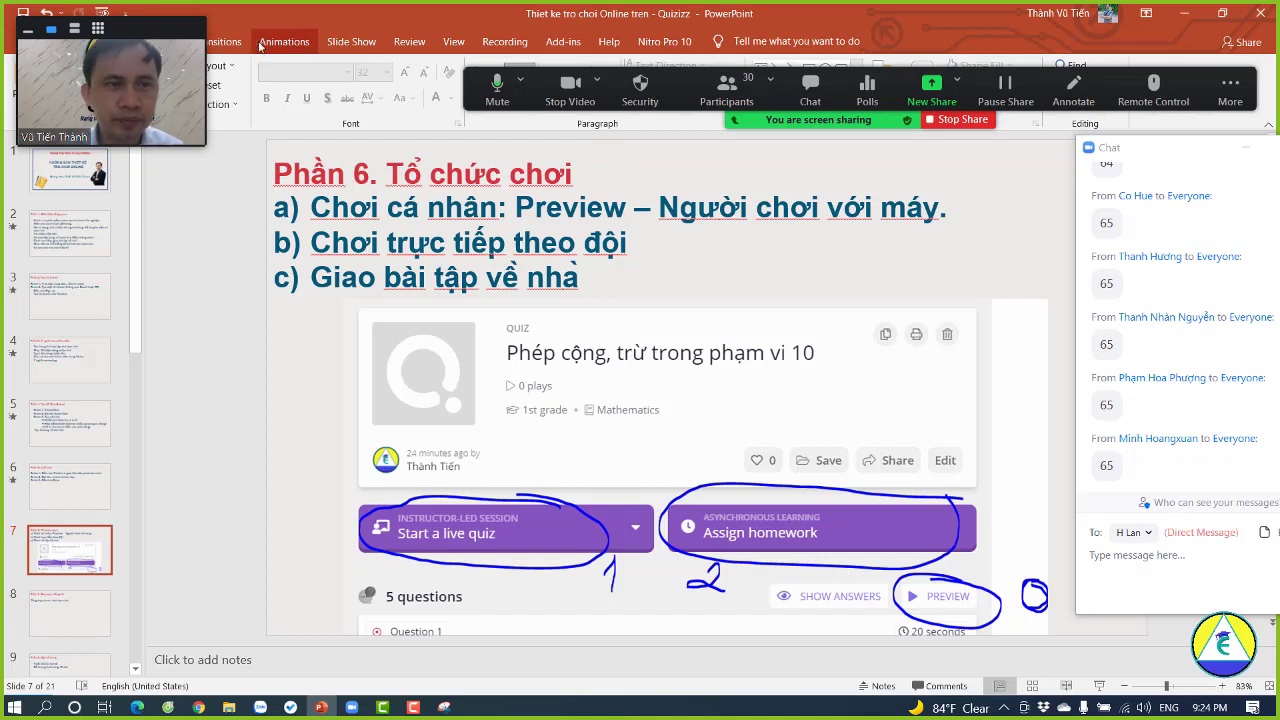
left_click_drag(137, 30, 121, 22)
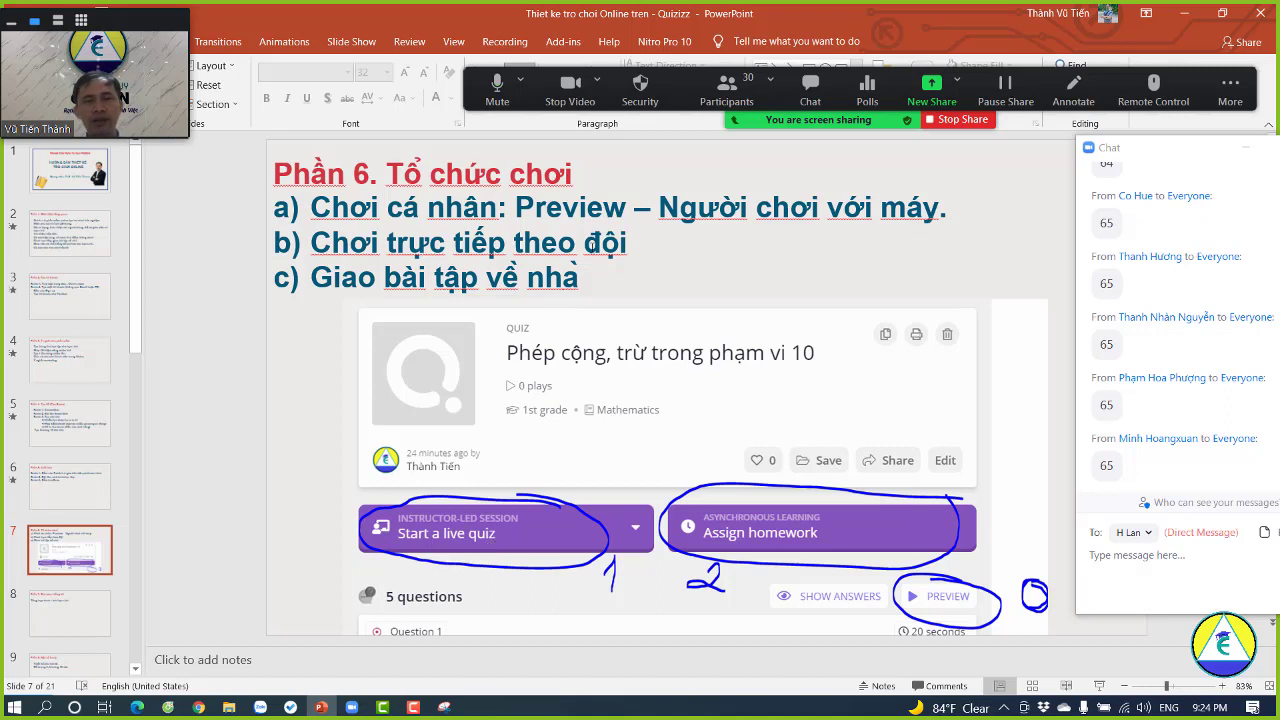
- Begin line c) 'Người chơi với người' below line b) and clear the chat off the slide
left_click(627, 242)
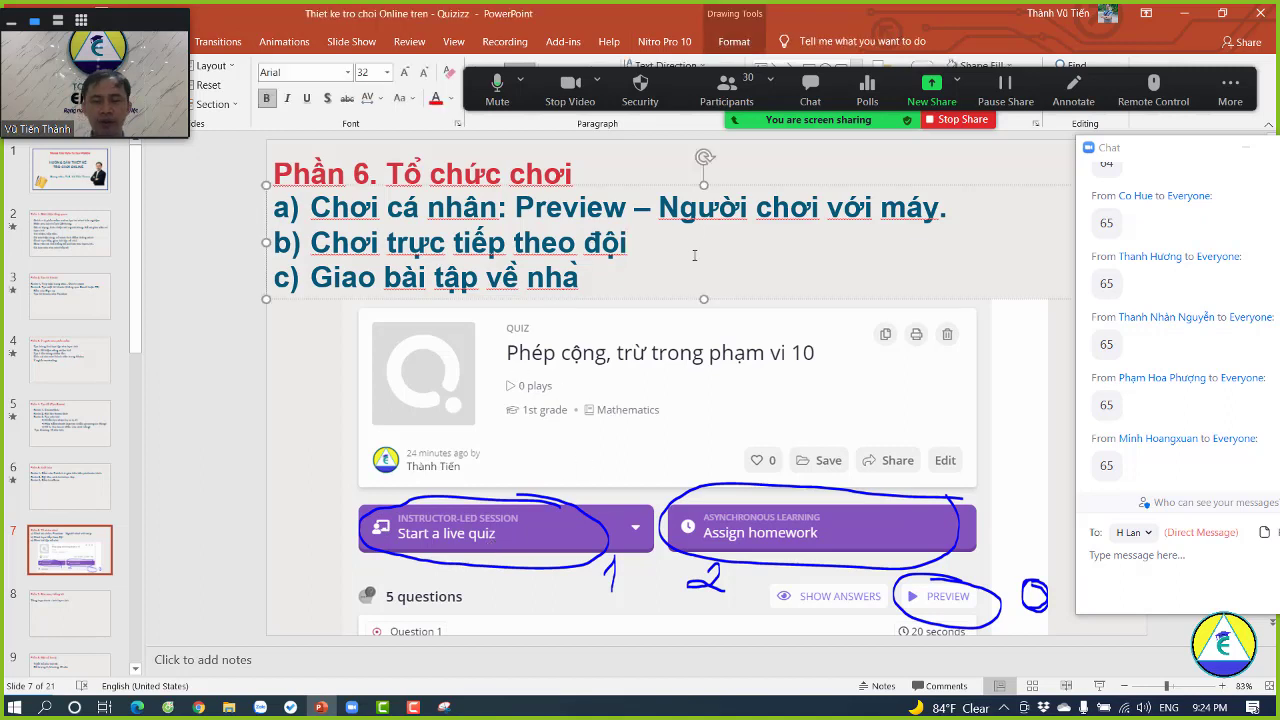
type("- Người ")
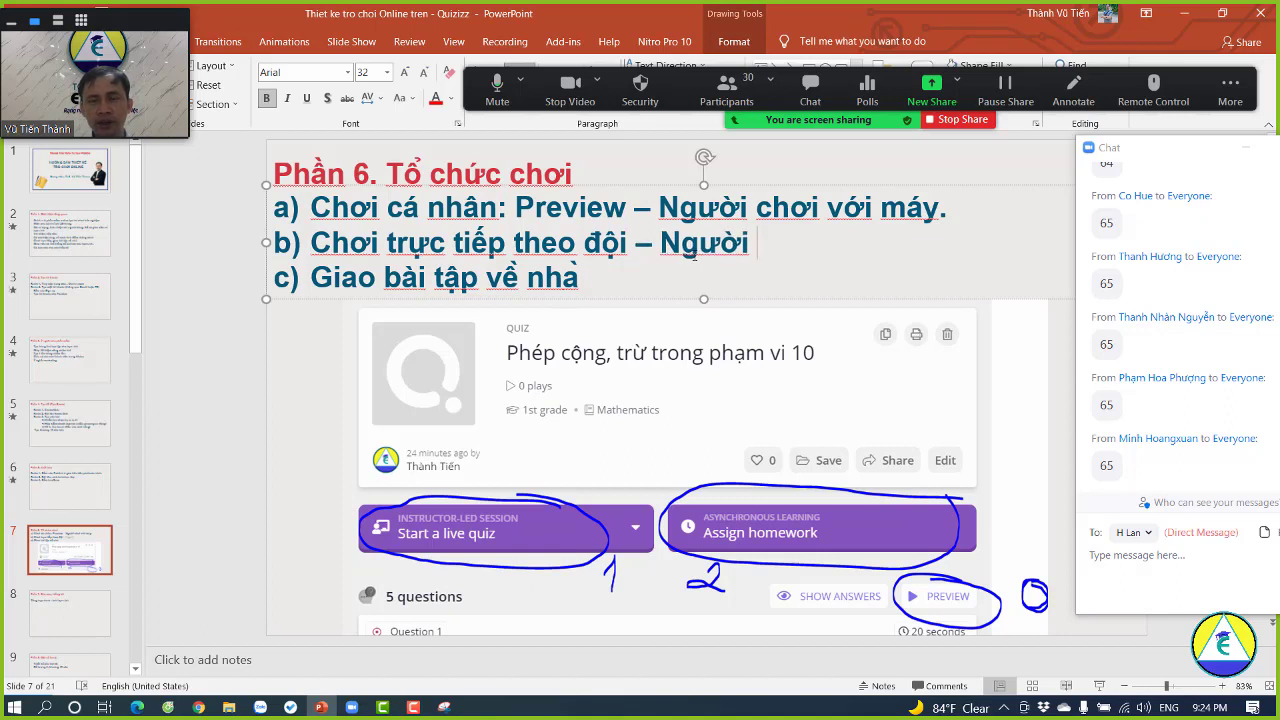
type("chơi với ngu")
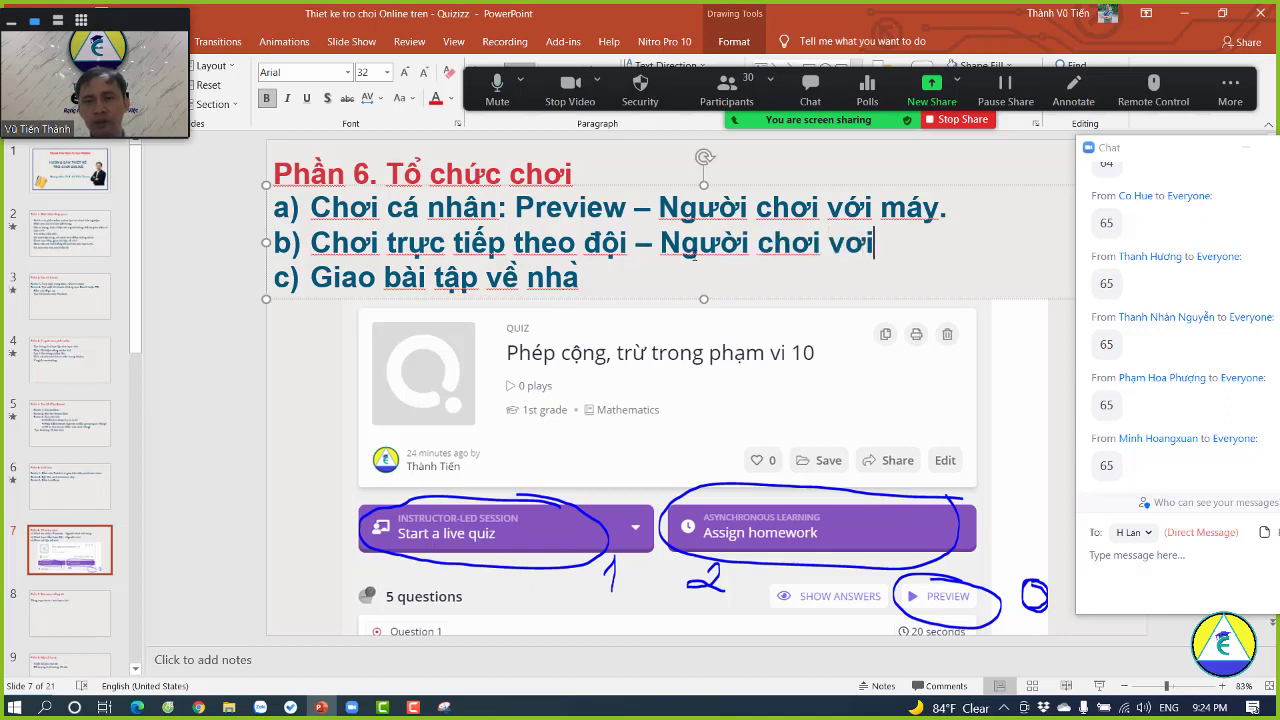
type("ời")
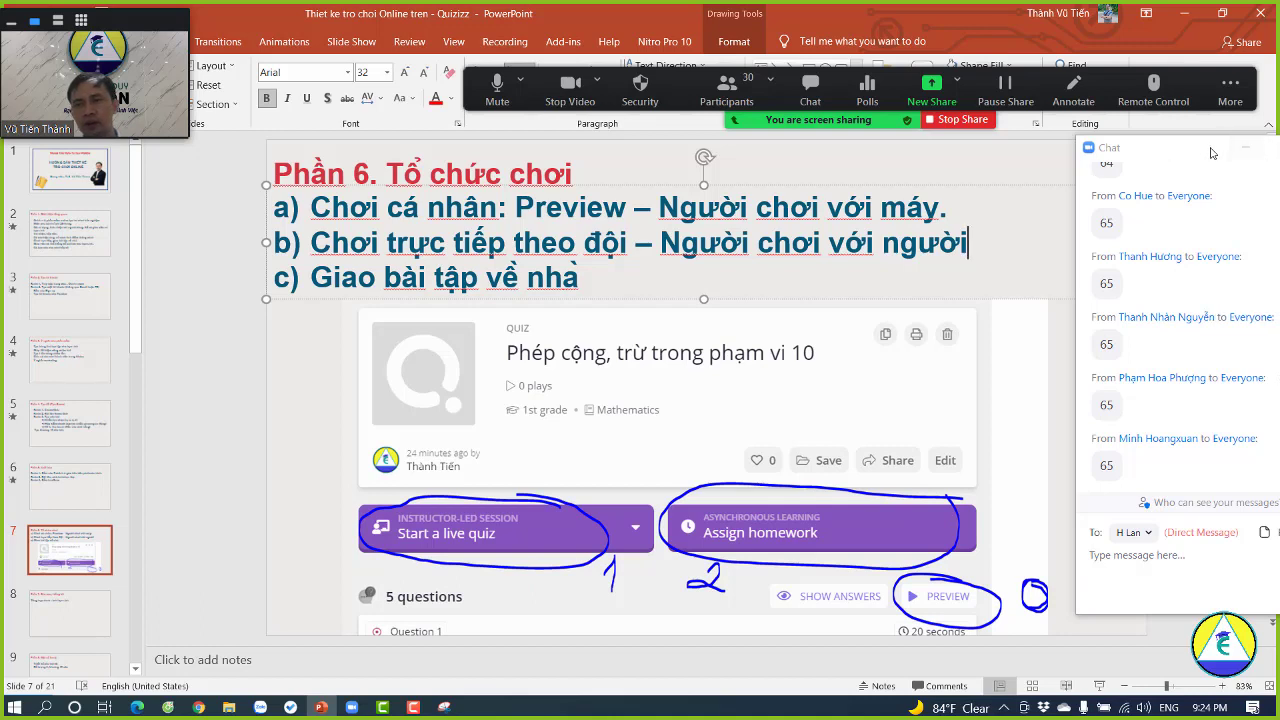
left_click_drag(1218, 151, 1104, 165)
left_click(1210, 161)
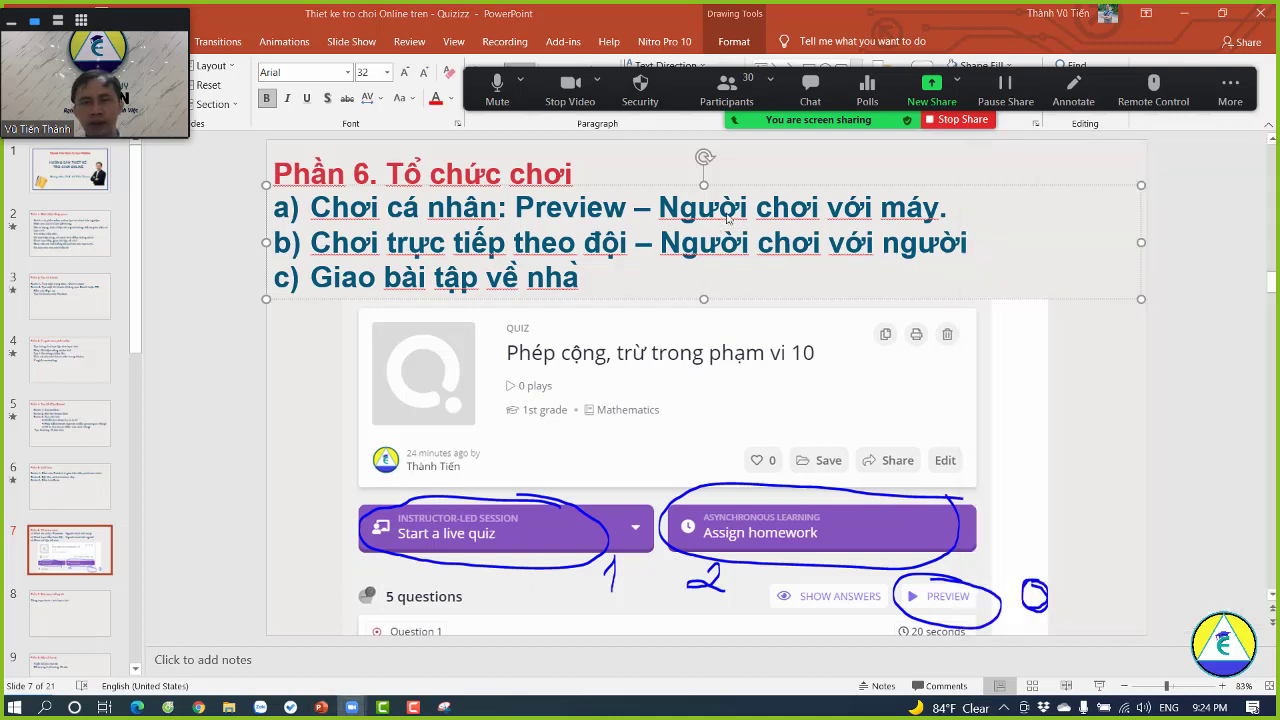
- Replace 'chơi' with 'thi đấu' in lines a) and b)
double_click(810, 207)
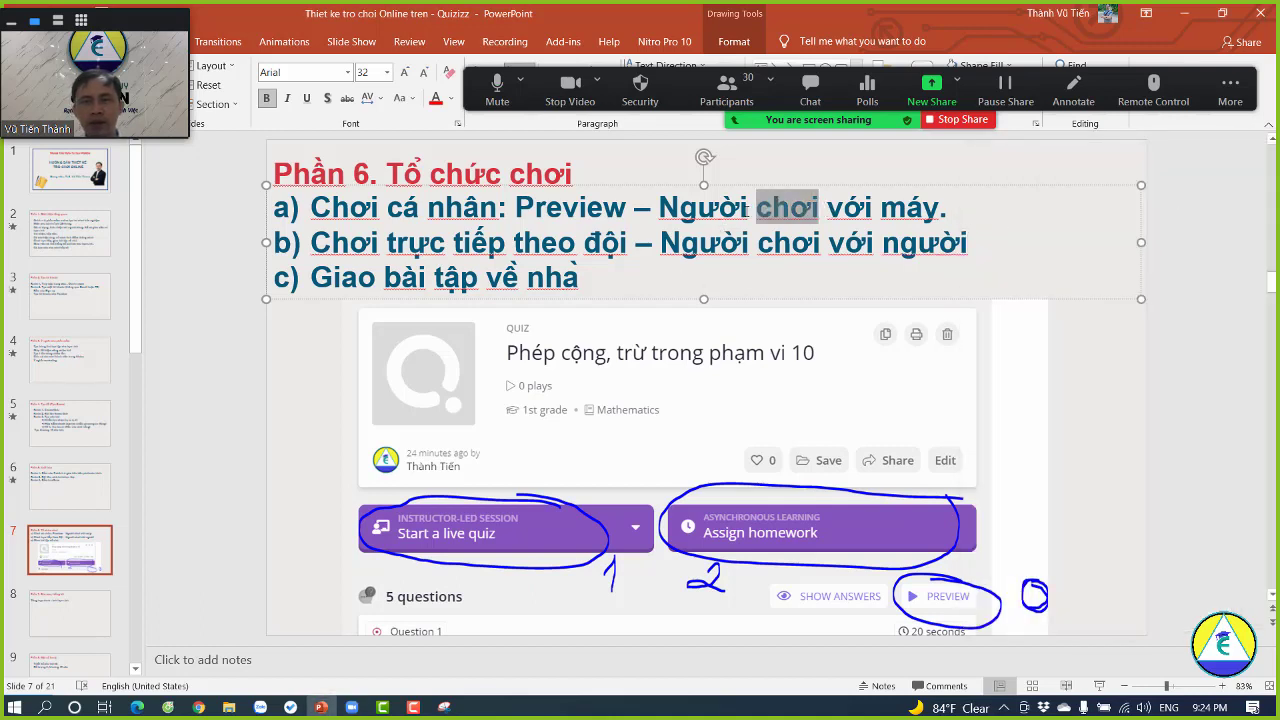
type("thi đâu")
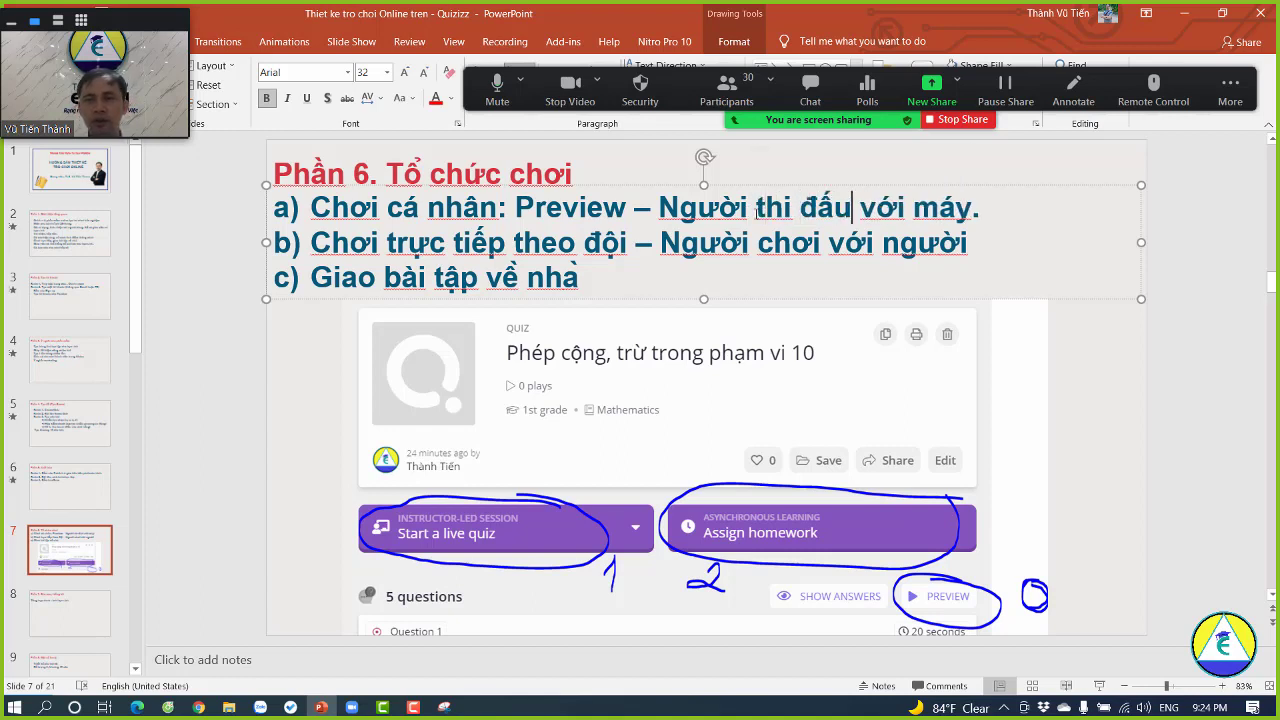
left_click_drag(822, 248, 760, 253)
type("thi d")
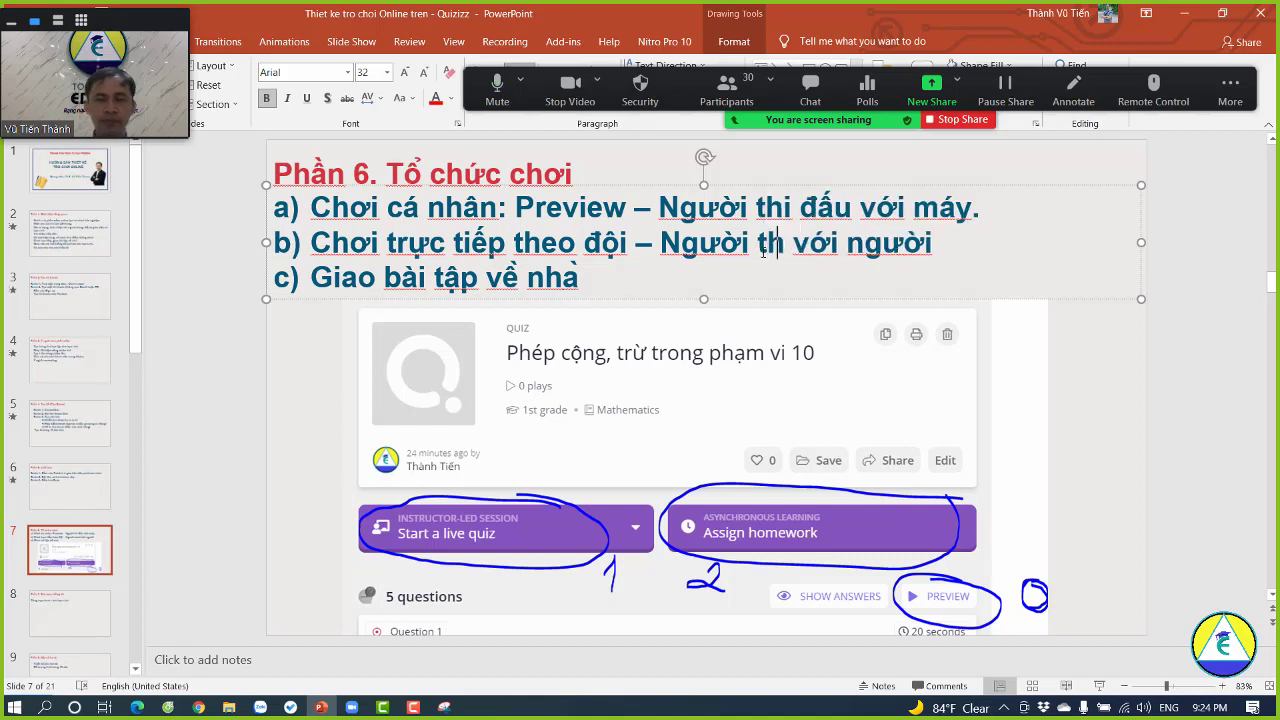
type("ấu")
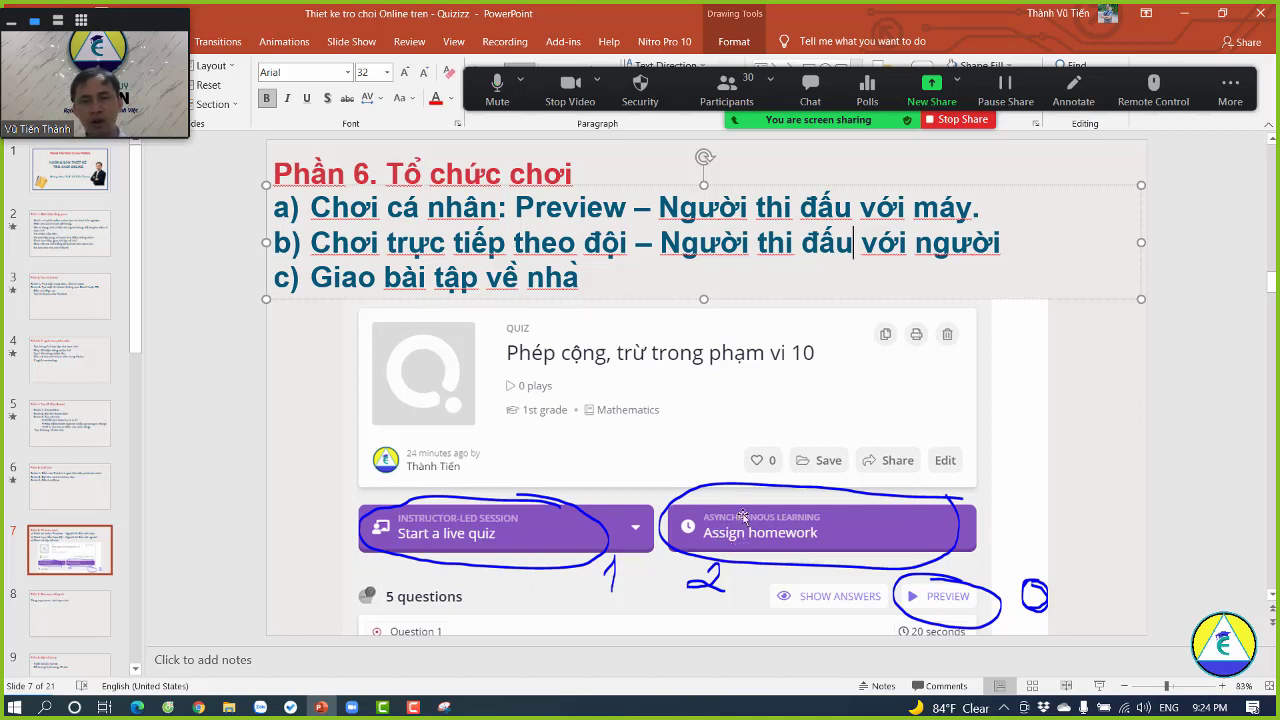
- Retype line c) as 'Người chơi với người (không trực tiếp)', correcting the typo
type("- ")
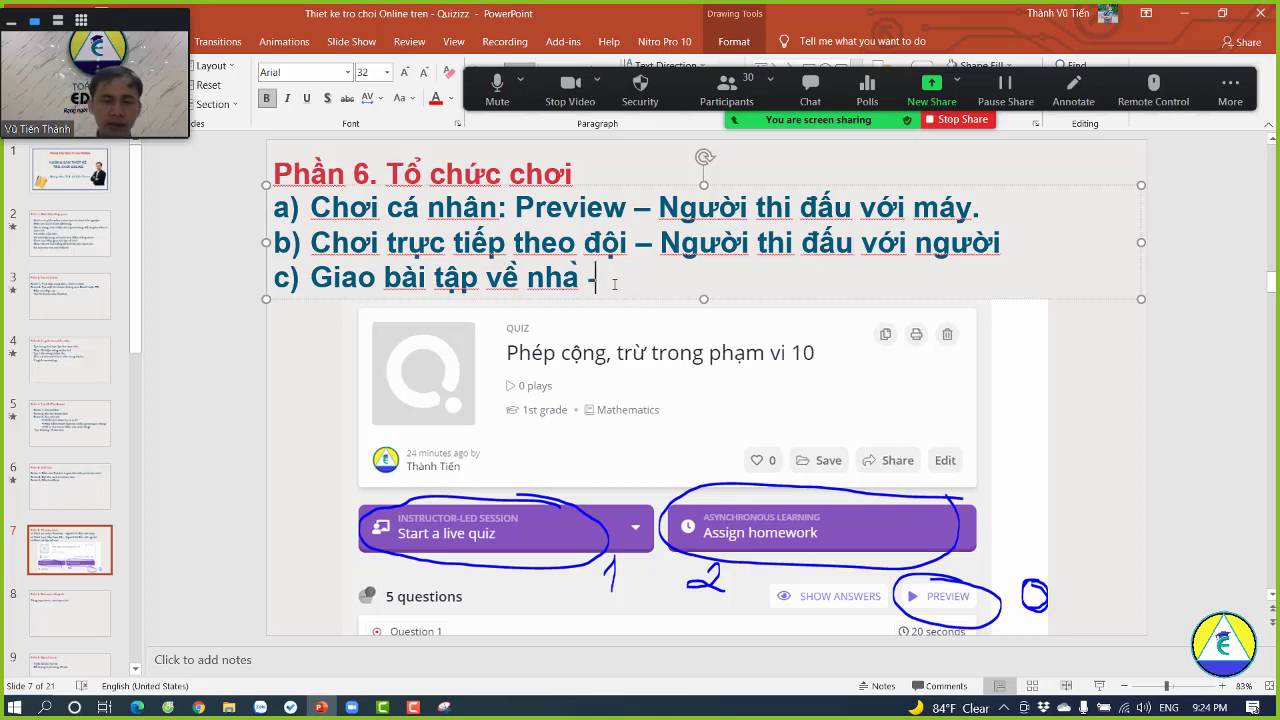
type("Người chơi vơ")
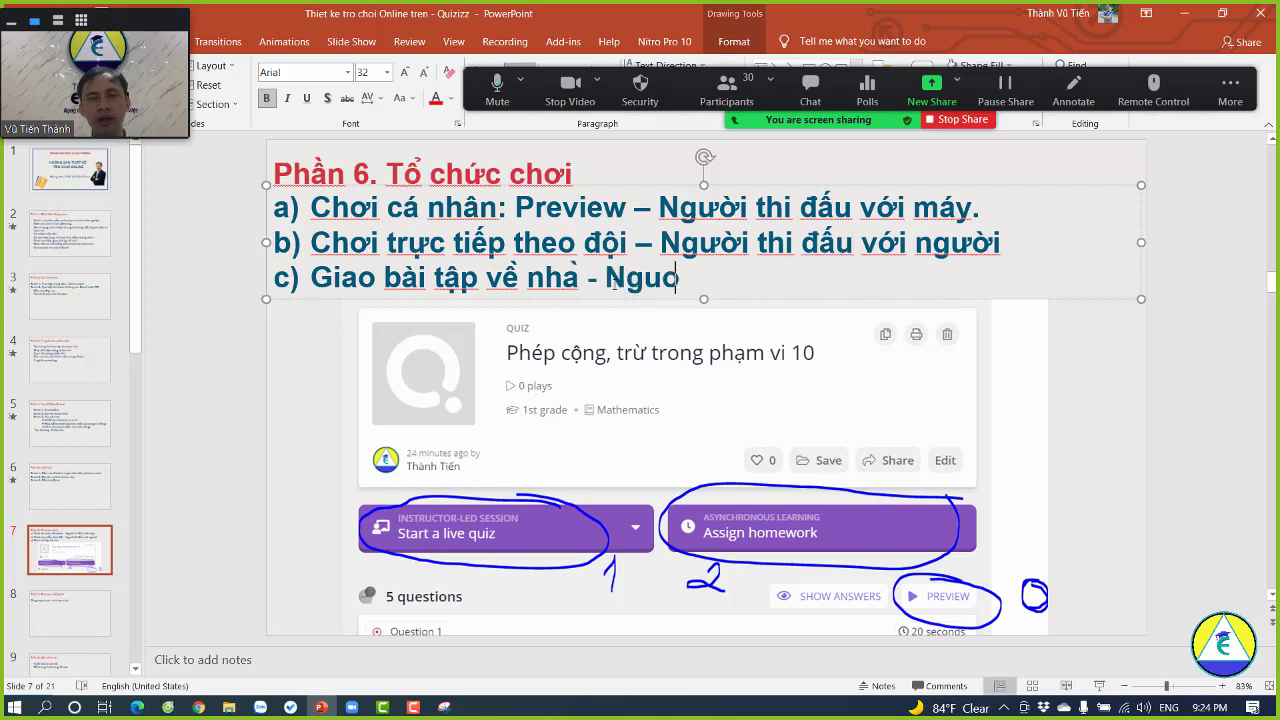
type("i ng")
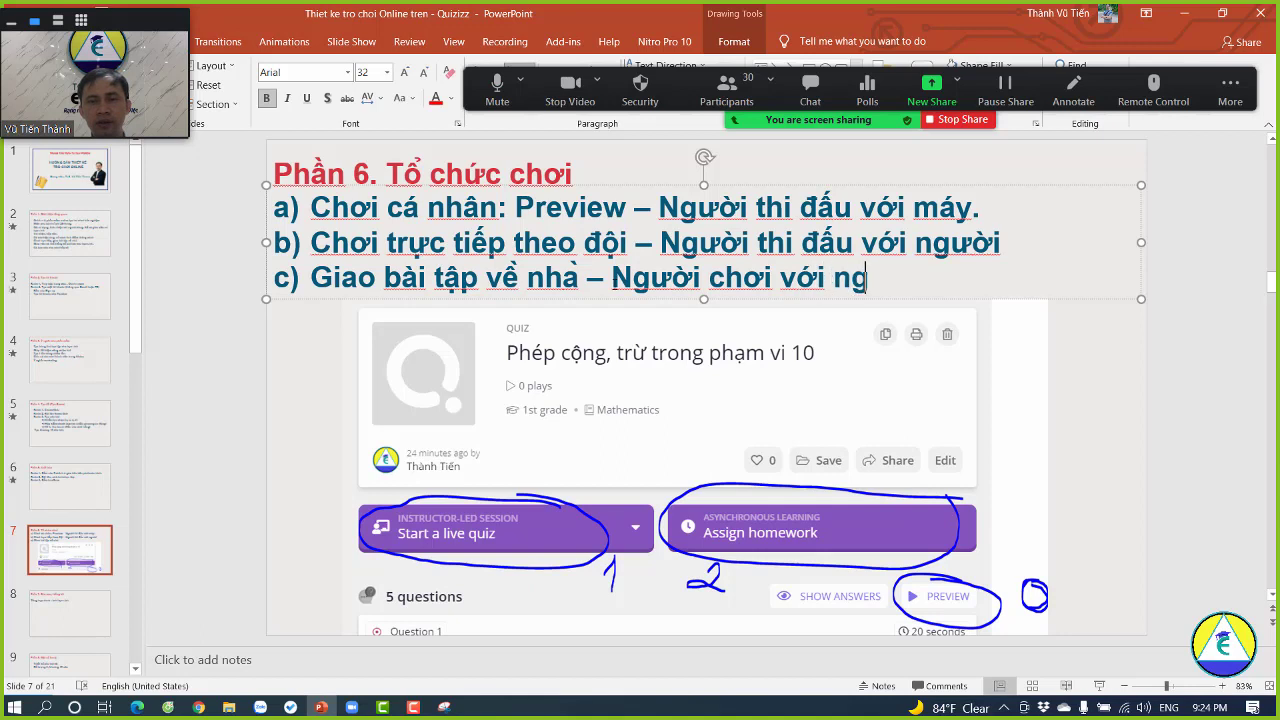
type("ười (khogn")
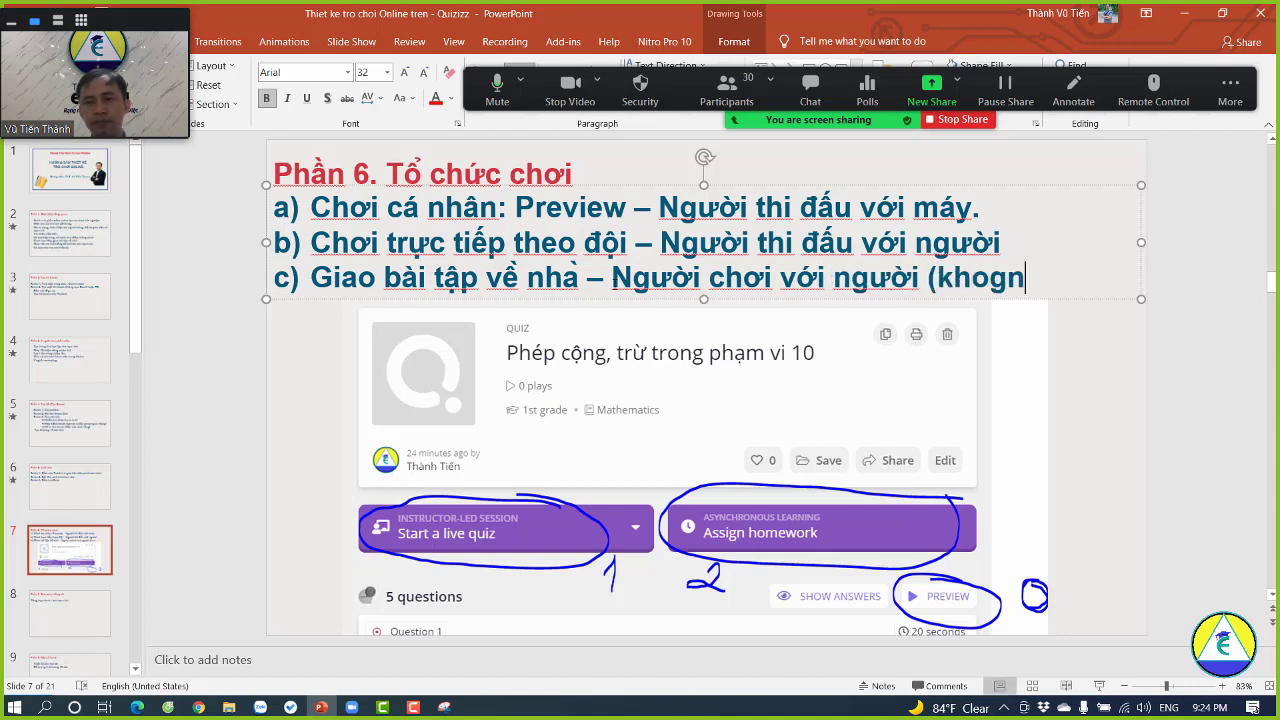
key("BackSpace")
key("BackSpace")
type("ng")
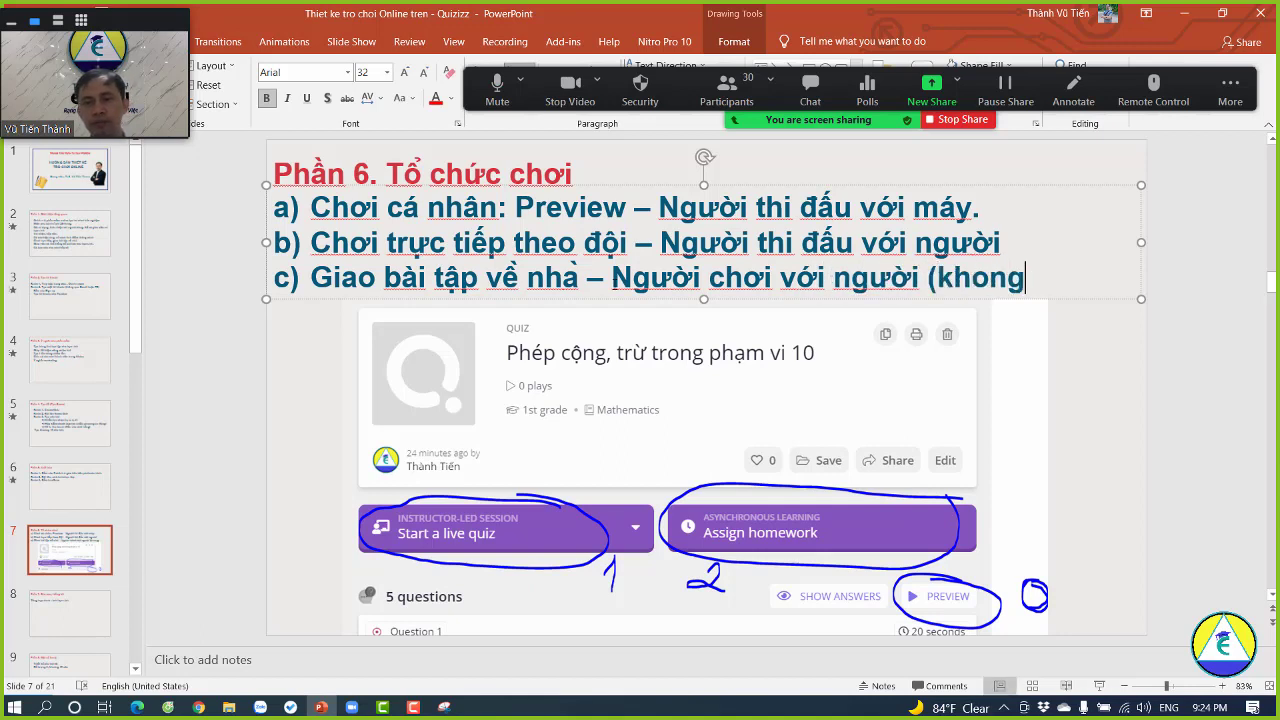
type("o truw")
type("cj ti")
type("ees")
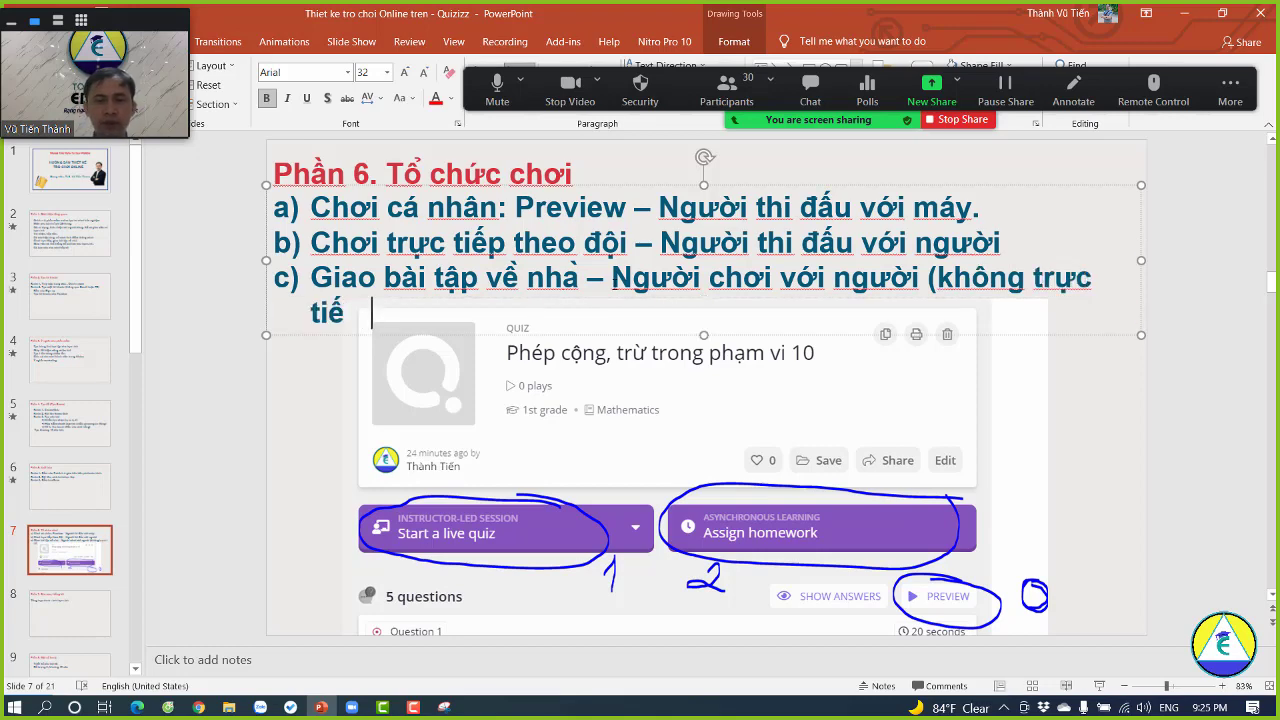
- Remove the bold from all of items a)–c) in the text box
key("ctrl+a")
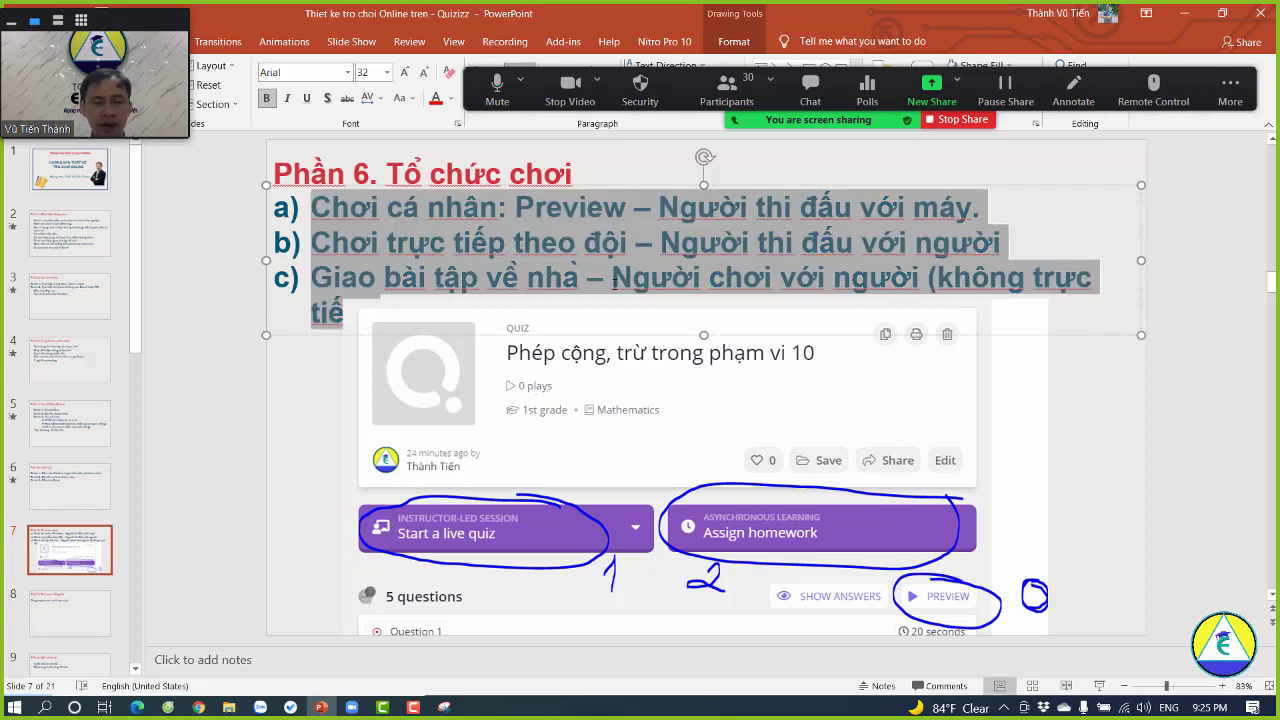
key("ctrl+b")
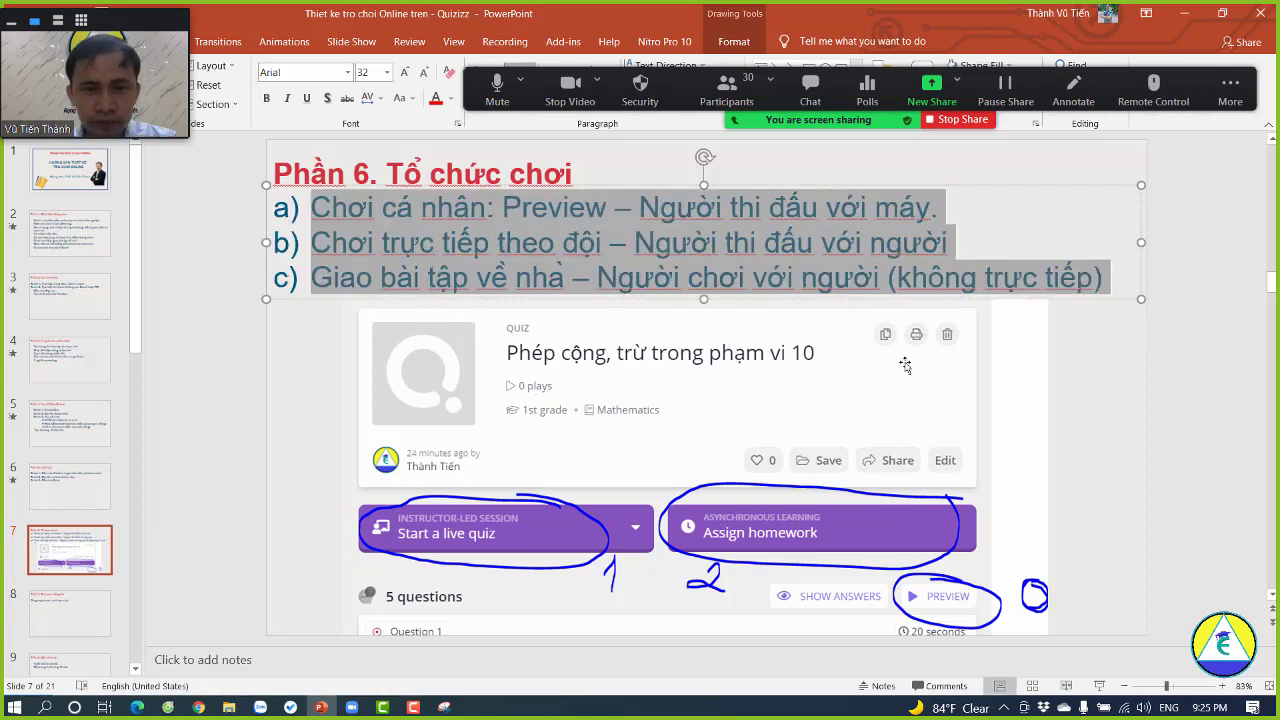
left_click(1068, 335)
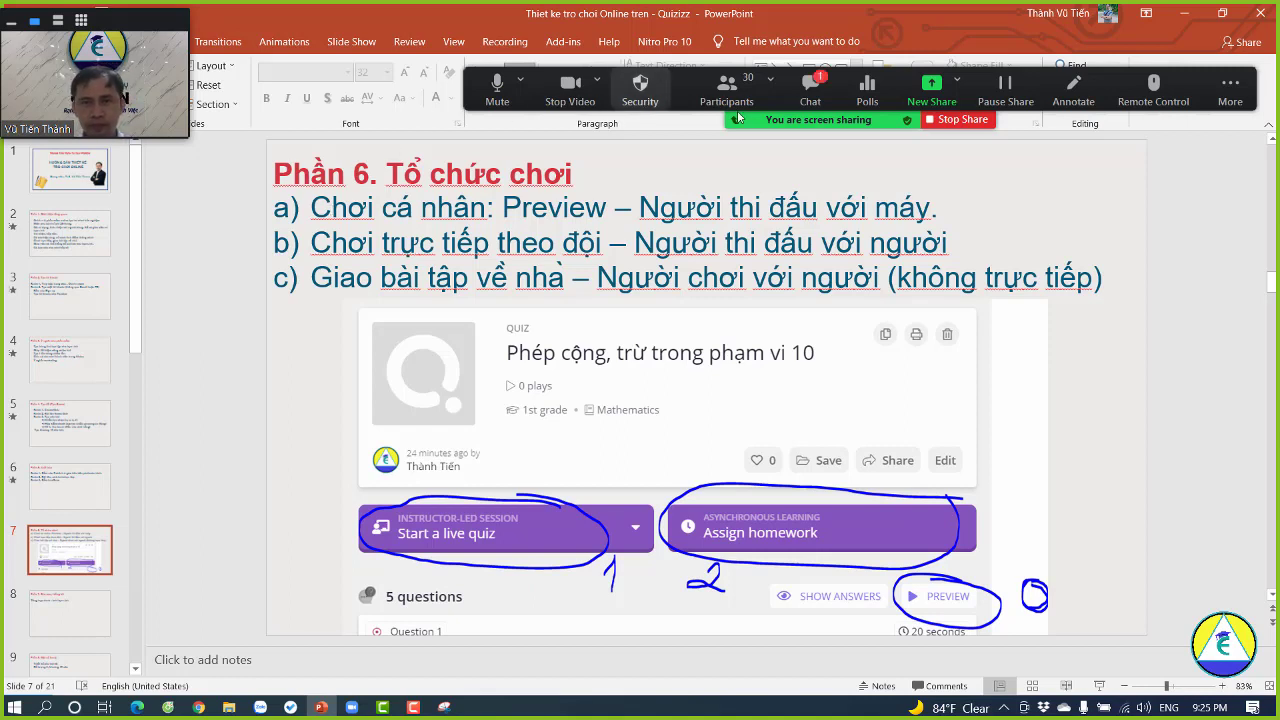
- Glance at the meeting chat, close it, then call up the Alt+Tab window switcher
left_click(775, 122)
left_click(827, 85)
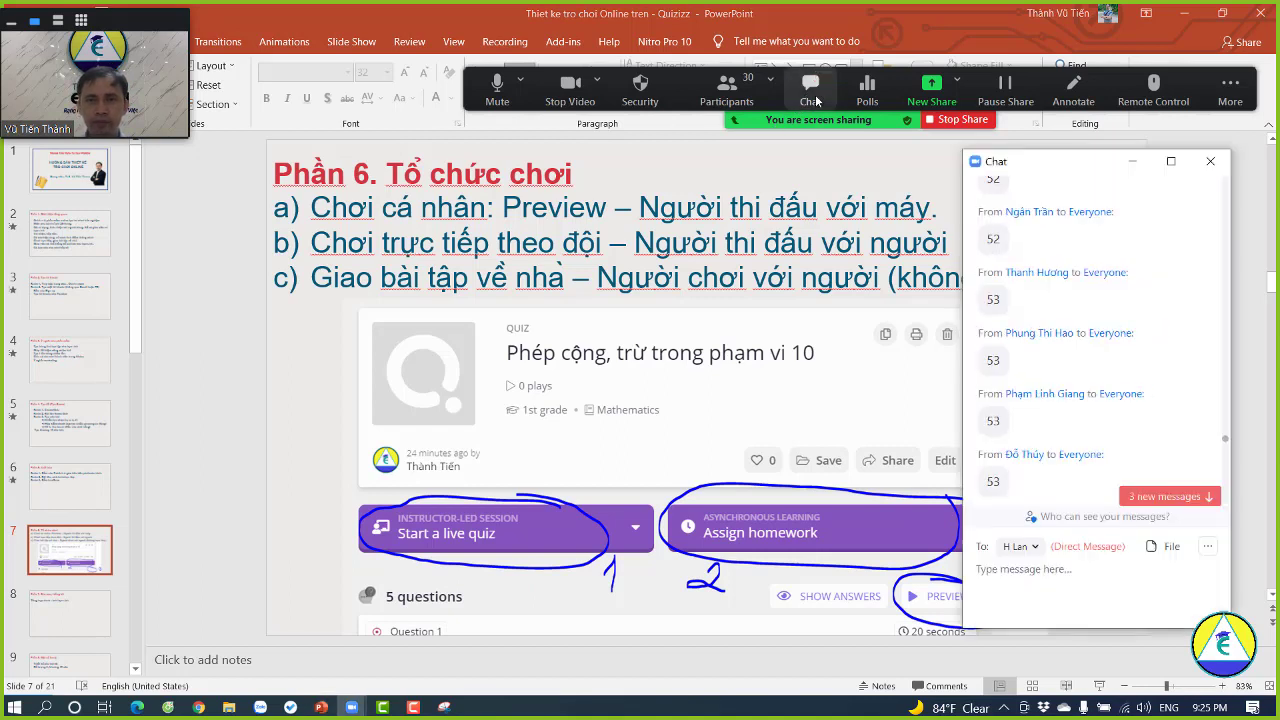
left_click(1210, 161)
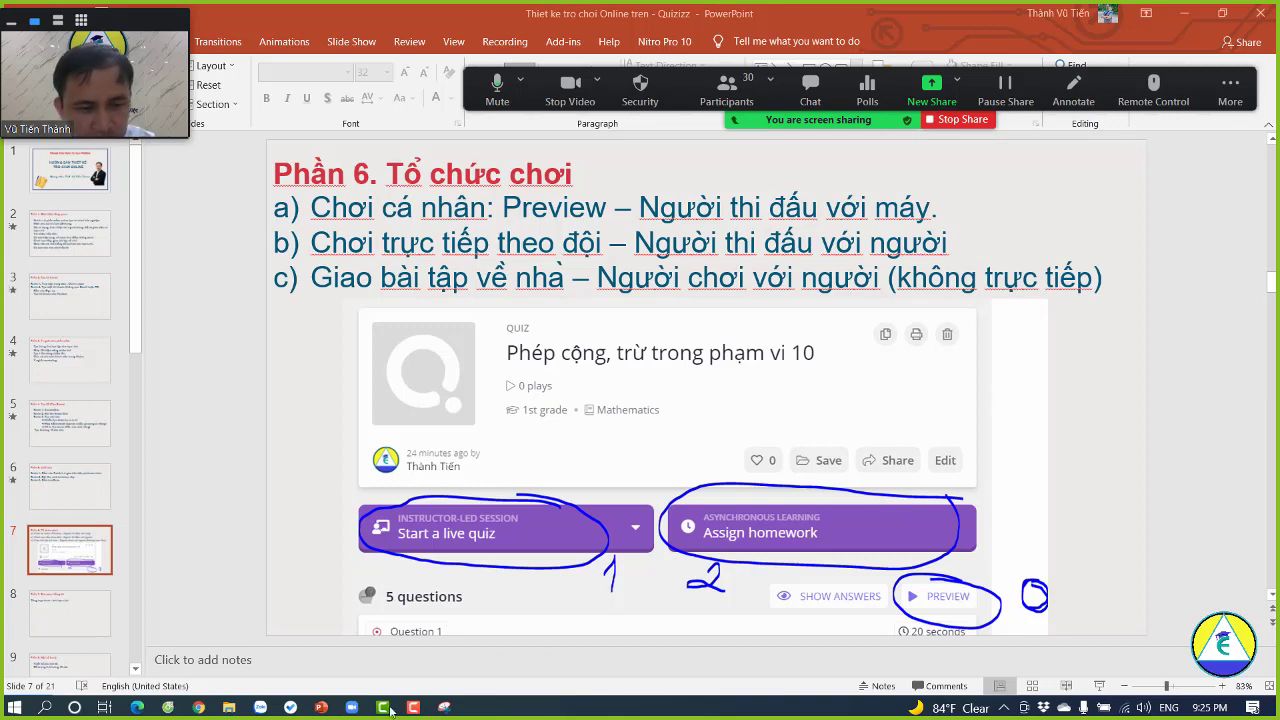
key("alt+Tab")
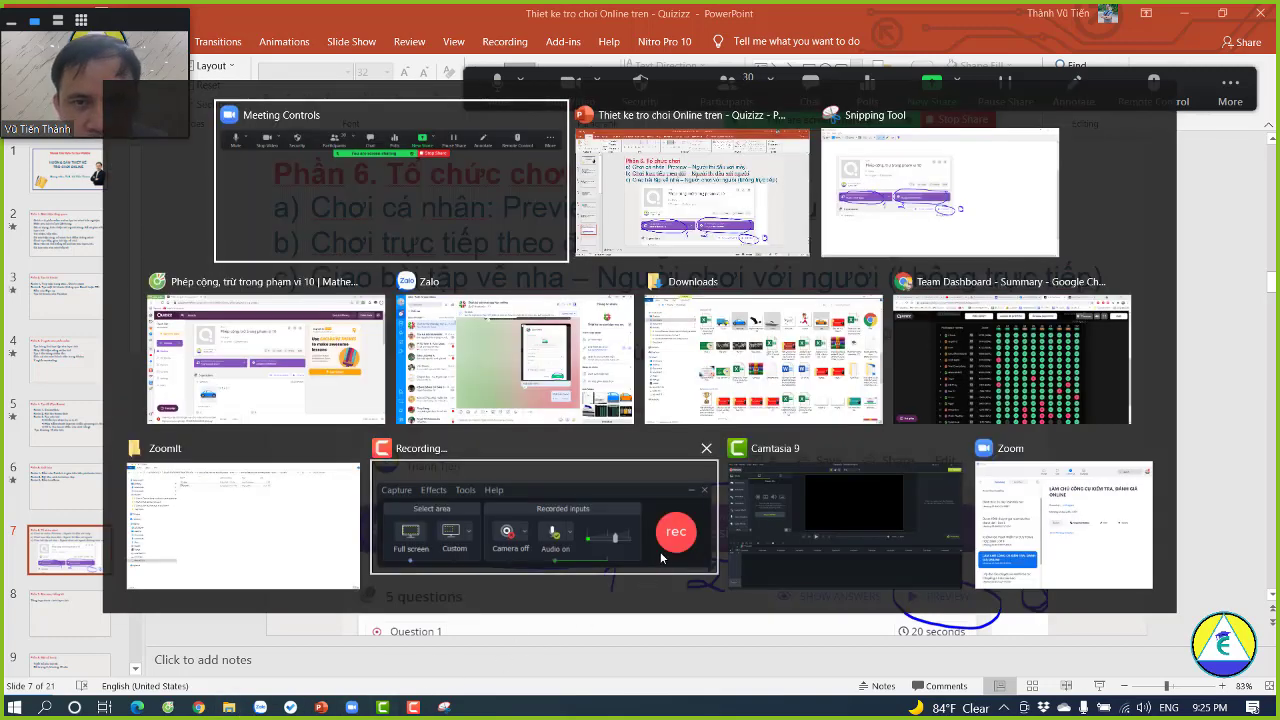
- Switch to the browser, dismiss the meeting chat and move the meeting toolbar aside
key("alt+Tab")
key("alt+Tab")
key("alt+Tab")
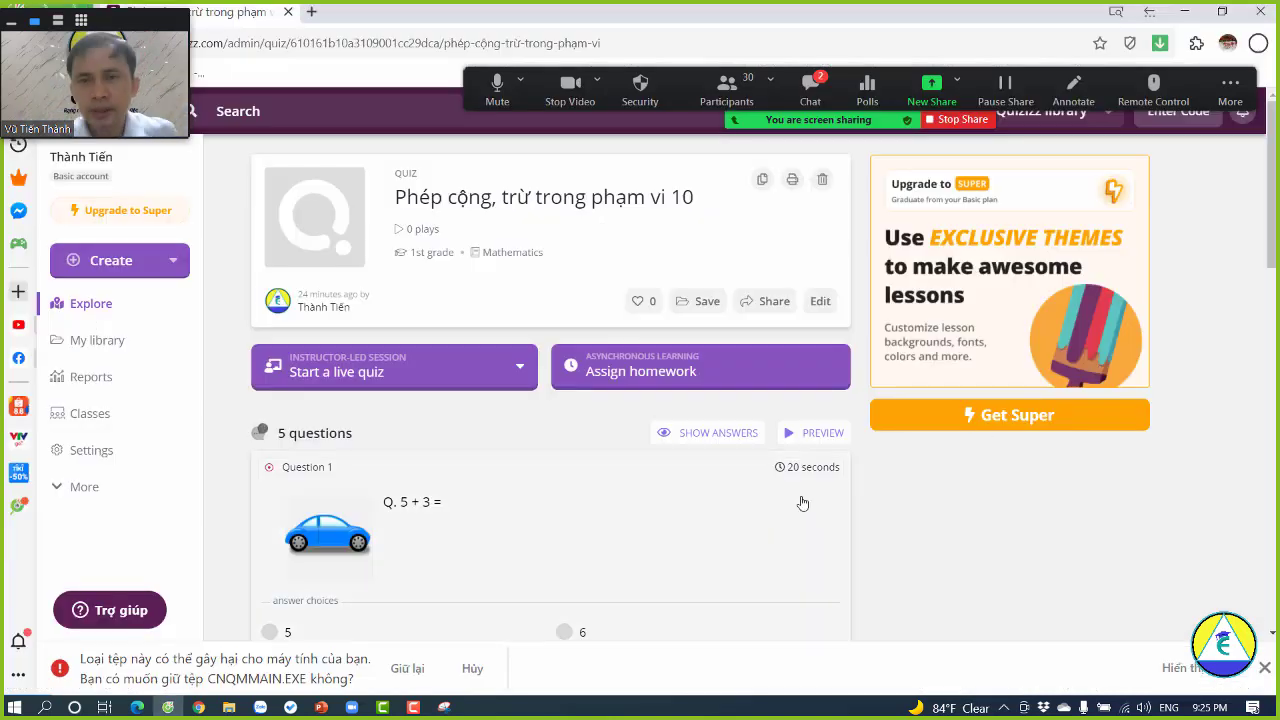
left_click(818, 88)
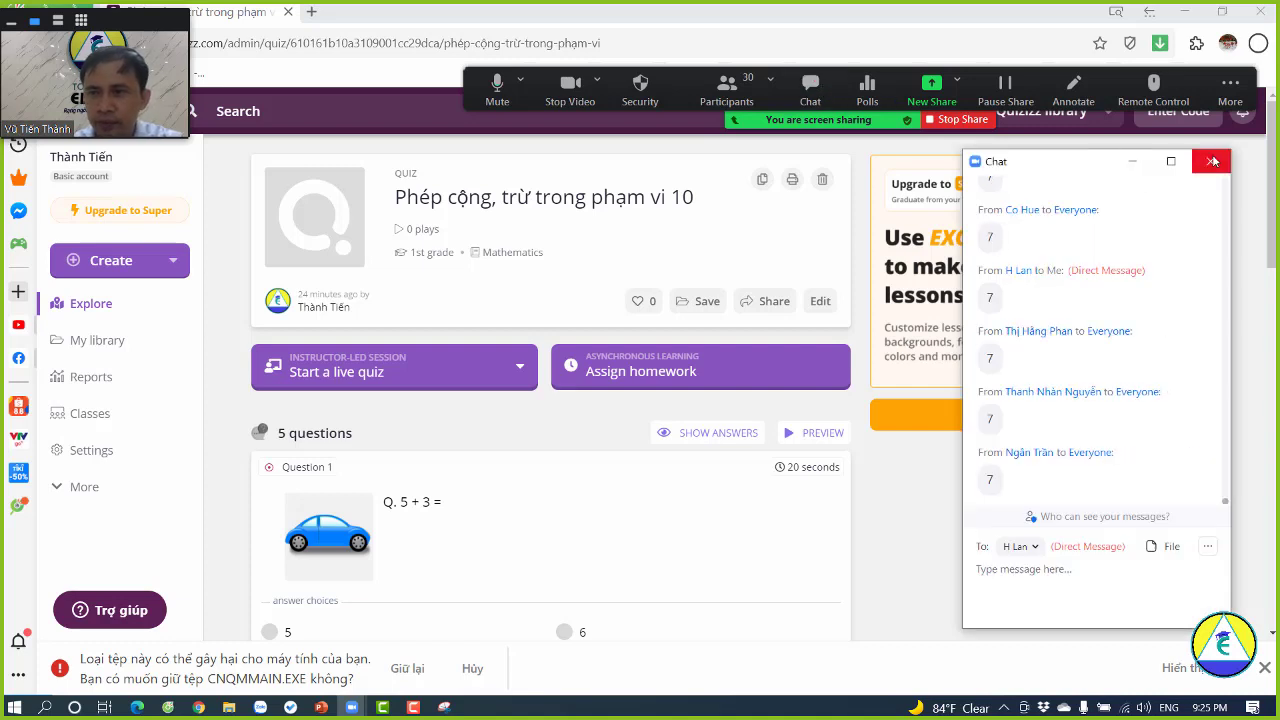
left_click(1213, 161)
left_click_drag(1238, 90, 1088, 58)
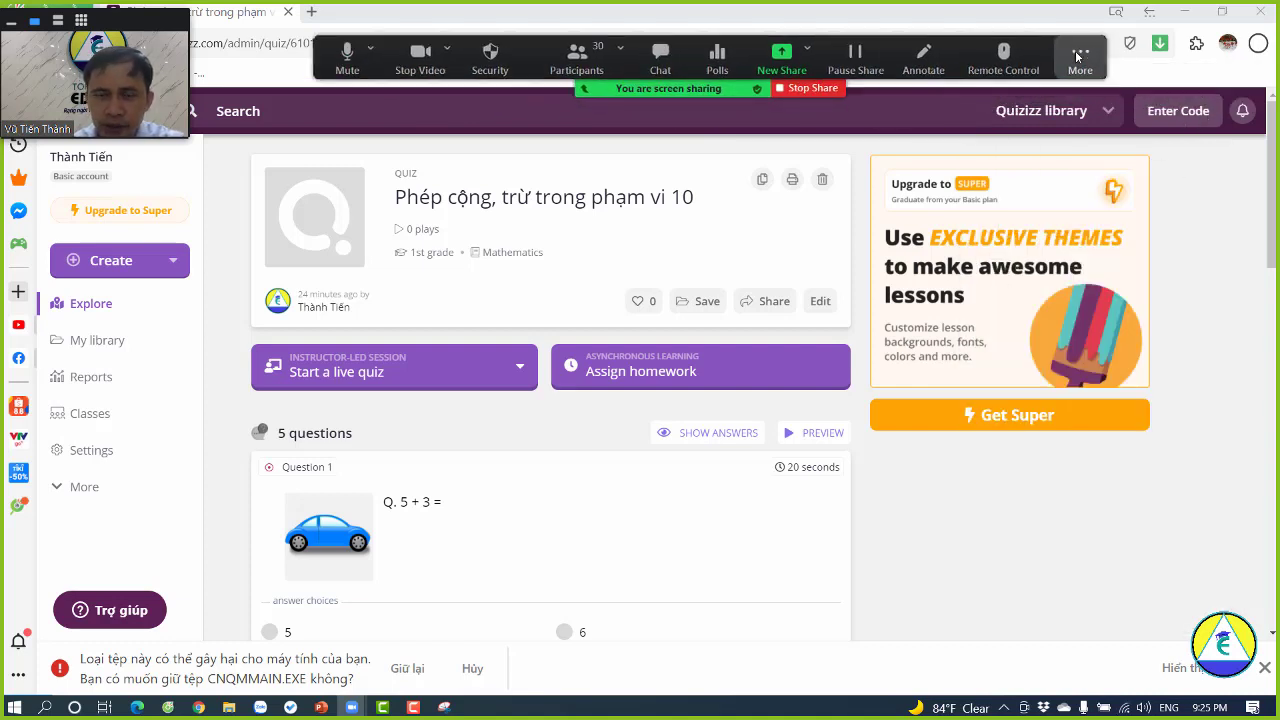
- Open the quiz's PREVIEW and move the meeting toolbar and video thumbnail clear of it
left_click(812, 436)
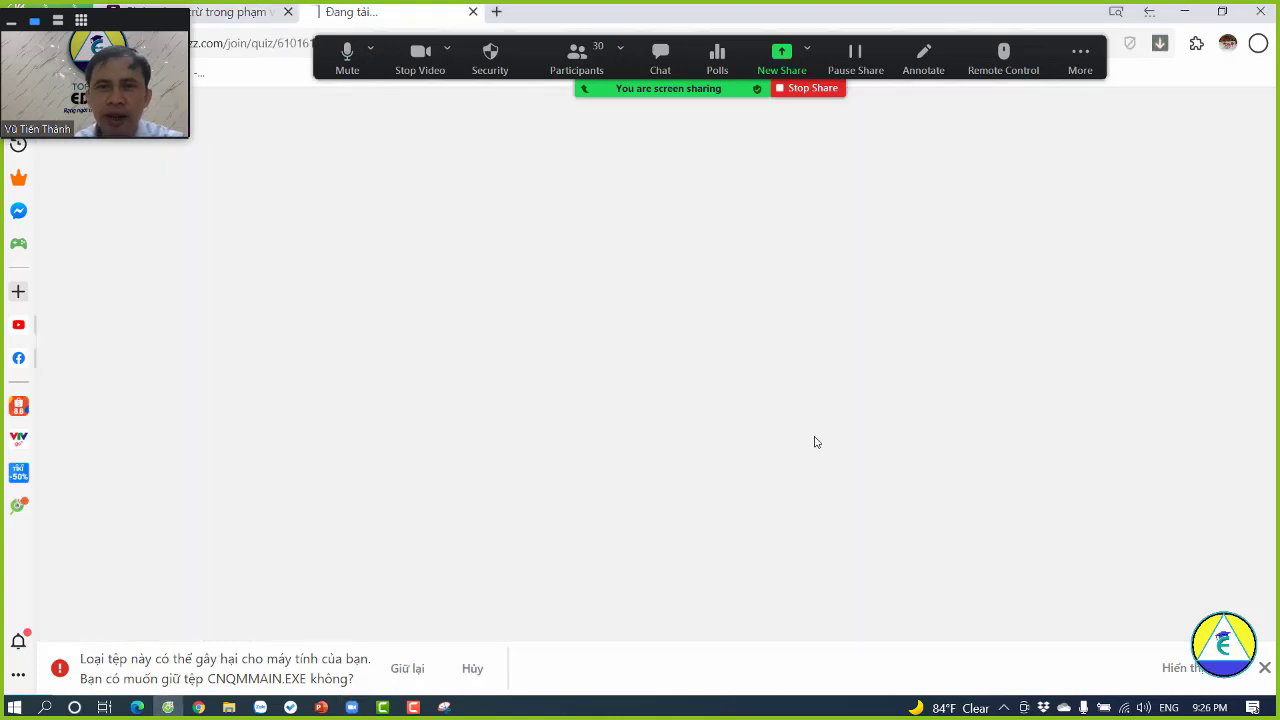
left_click_drag(1080, 54, 1064, 390)
left_click_drag(1062, 481, 1068, 590)
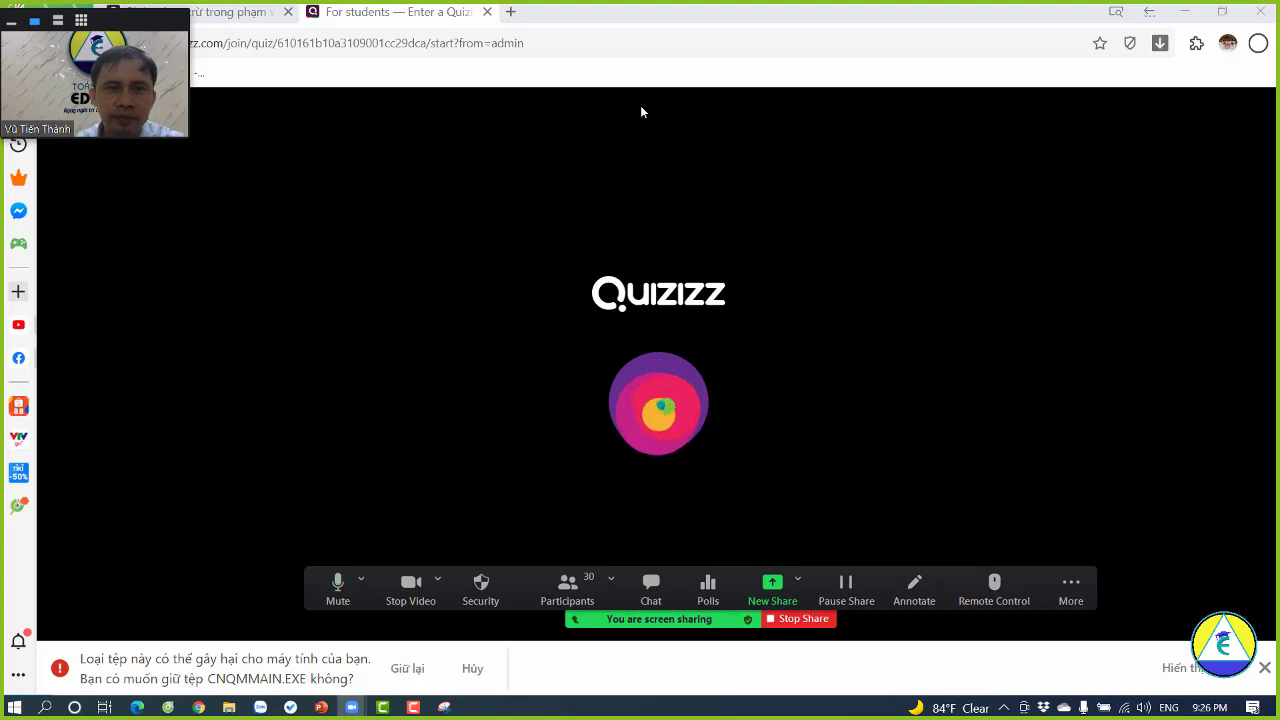
left_click_drag(155, 30, 232, 381)
- Copy the quiz page's web address from the address bar
left_click(536, 47)
key("ctrl+c")
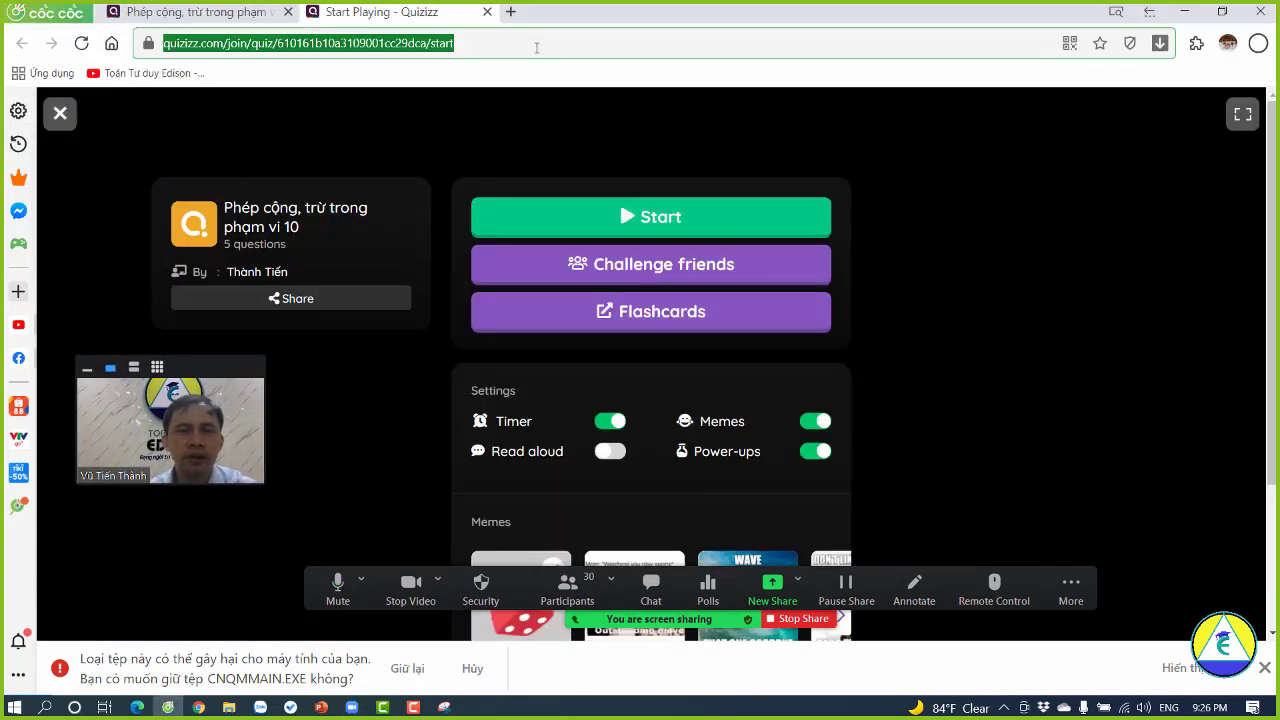
right_click(372, 42)
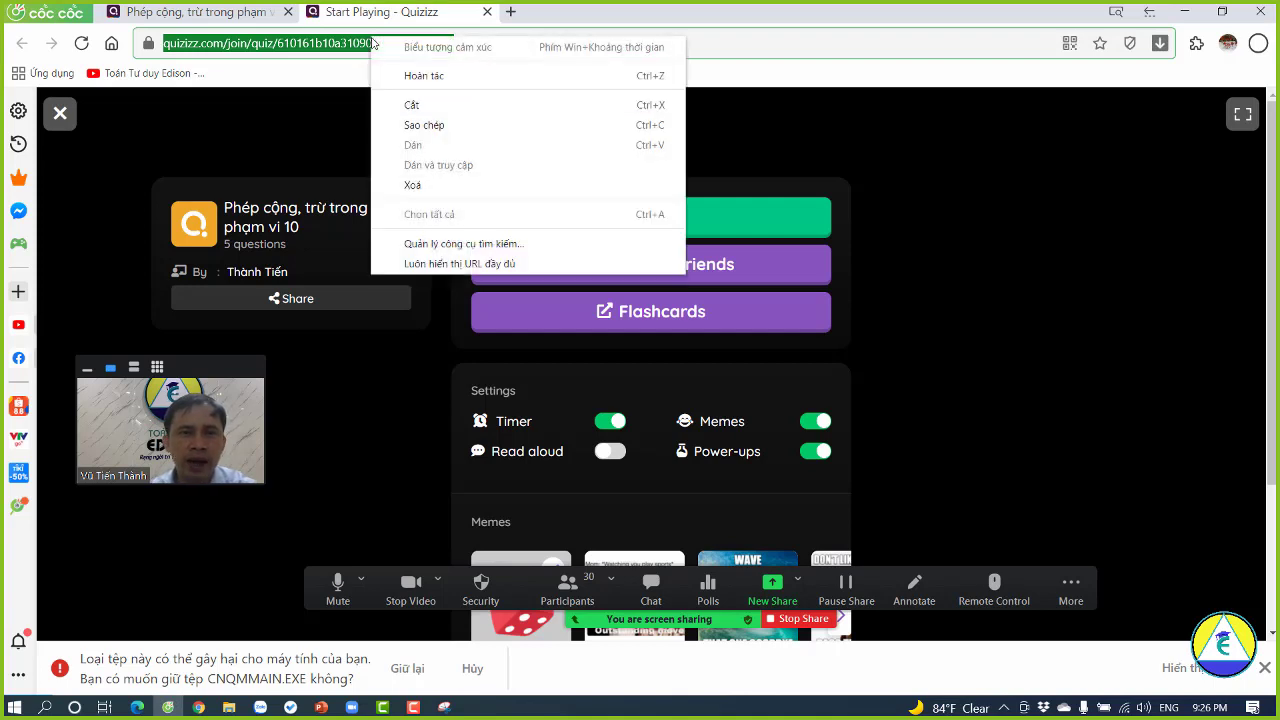
left_click(430, 123)
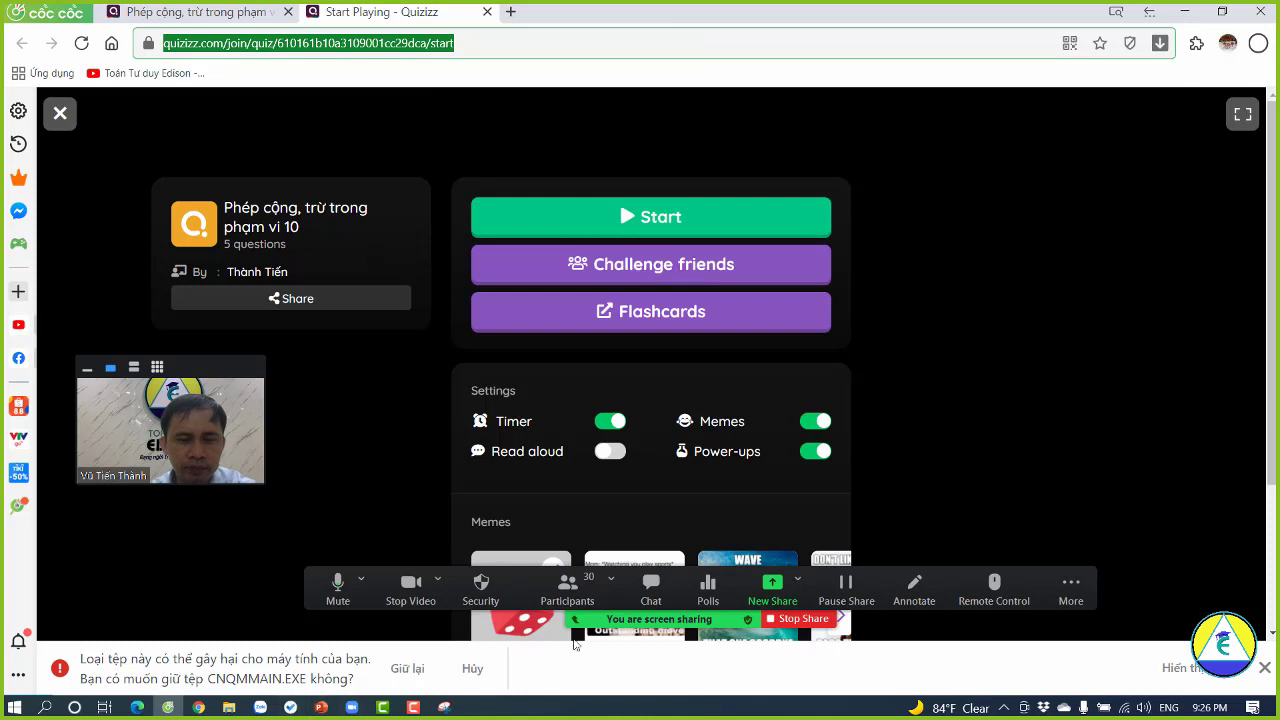
- Send the quiz link to Everyone in the meeting chat, then start the game
left_click(651, 588)
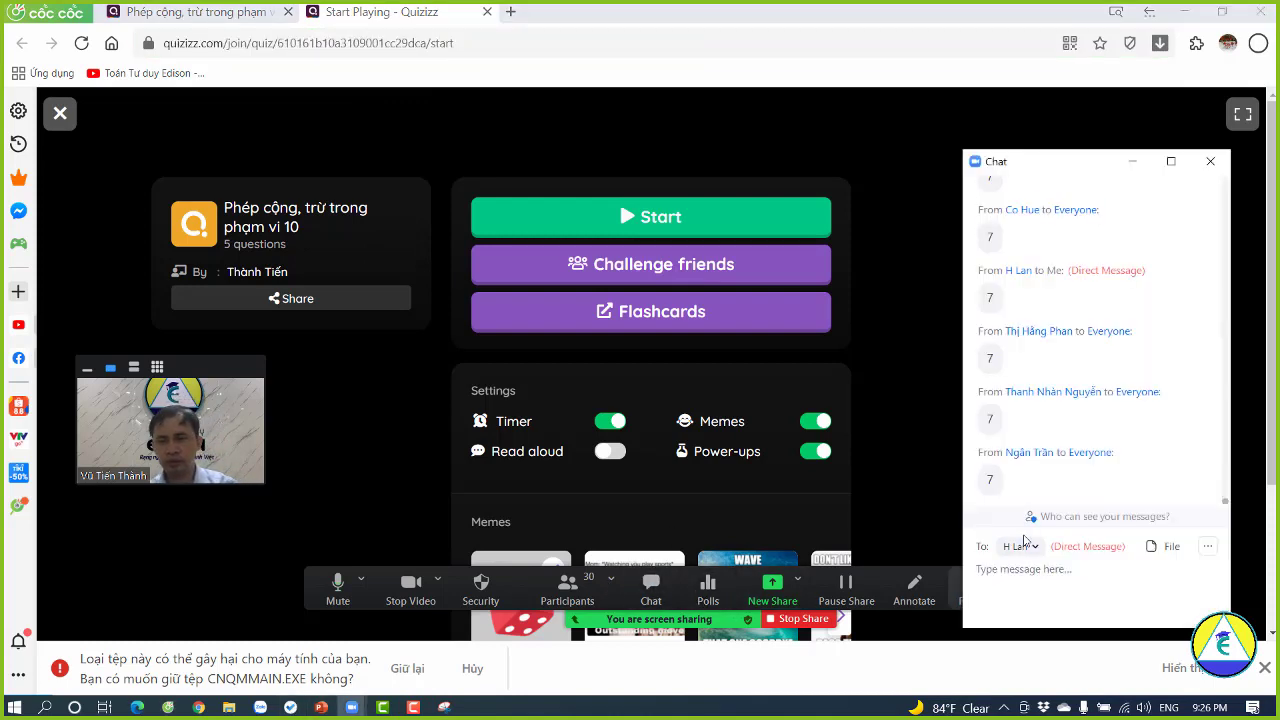
left_click(1020, 546)
left_click(1057, 334)
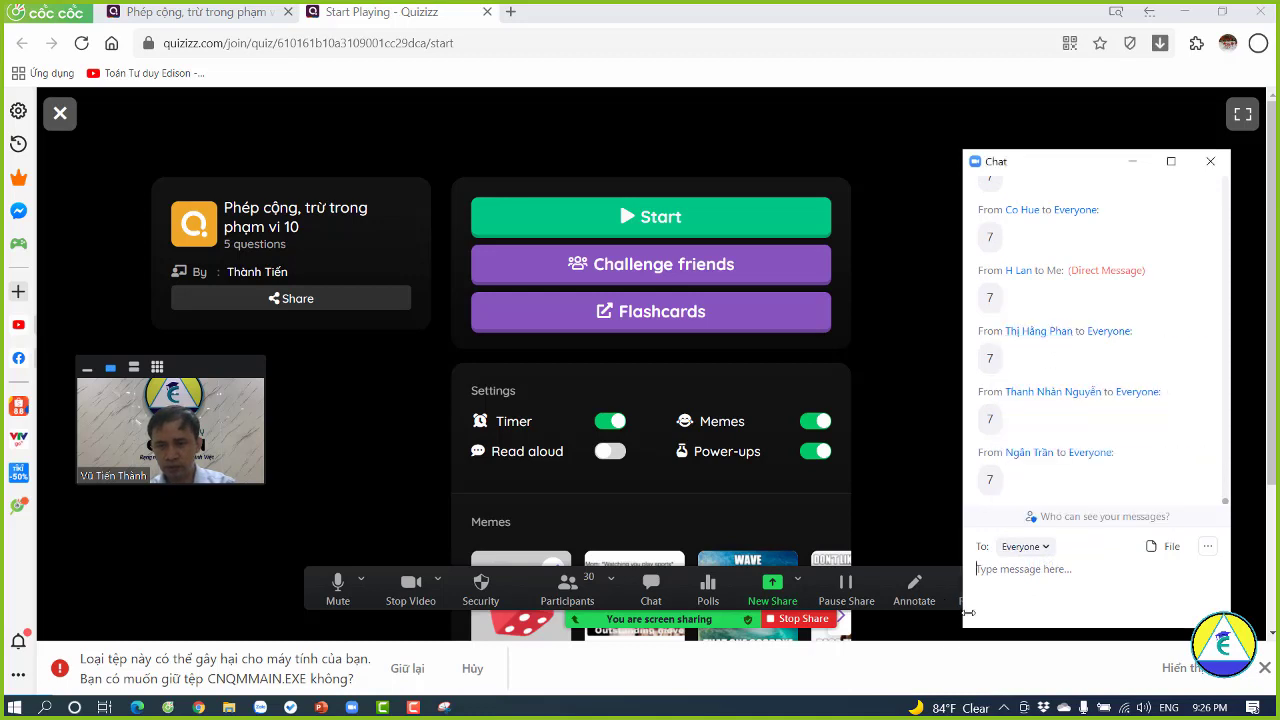
key("ctrl+v")
key("Return")
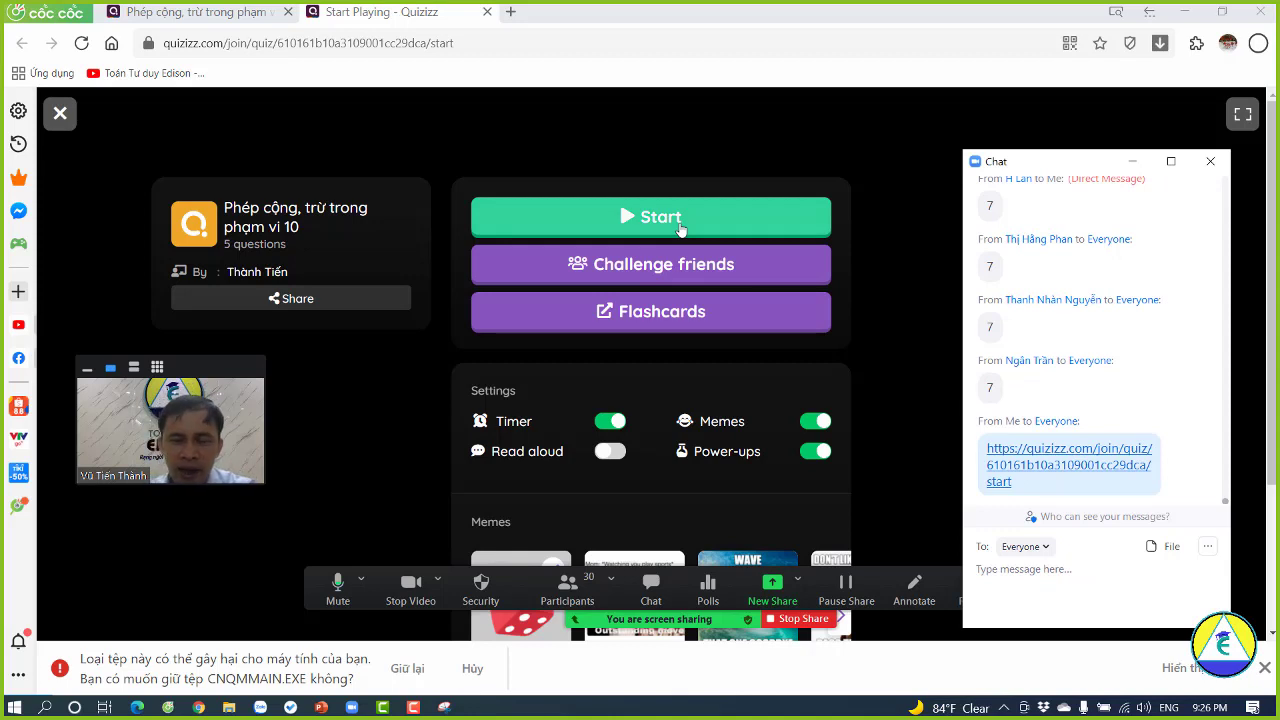
left_click(1264, 668)
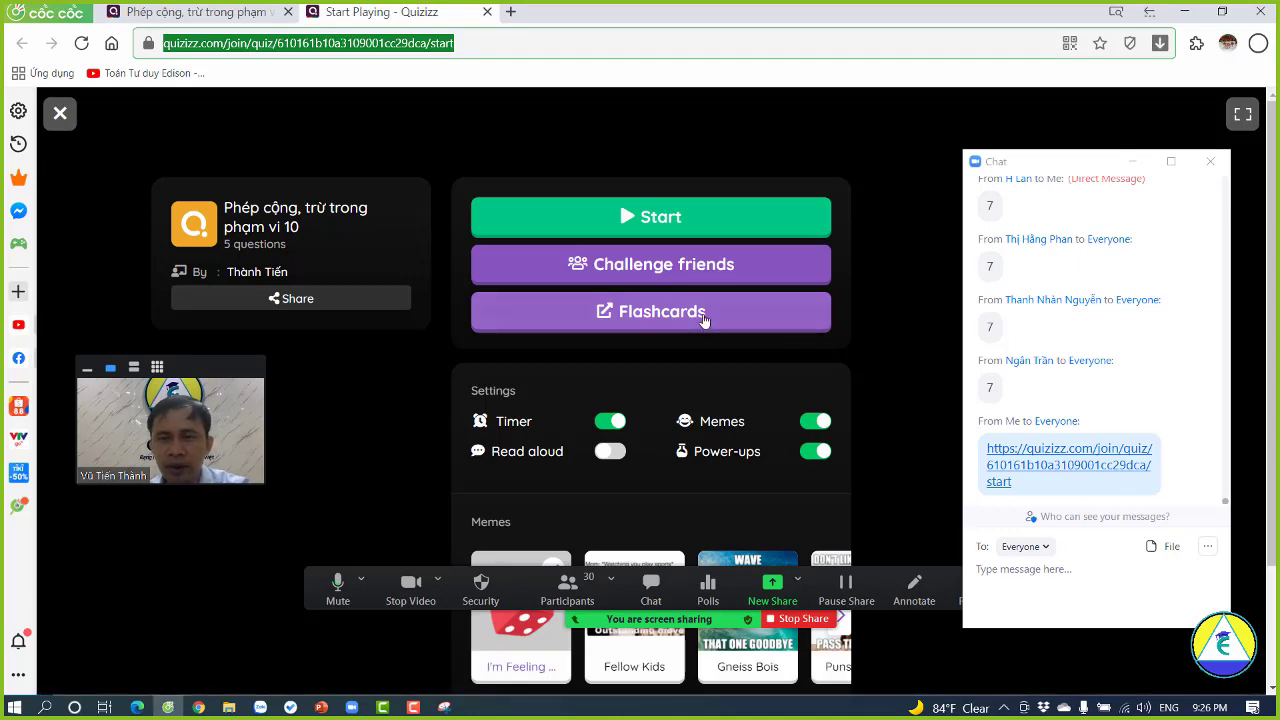
left_click(686, 228)
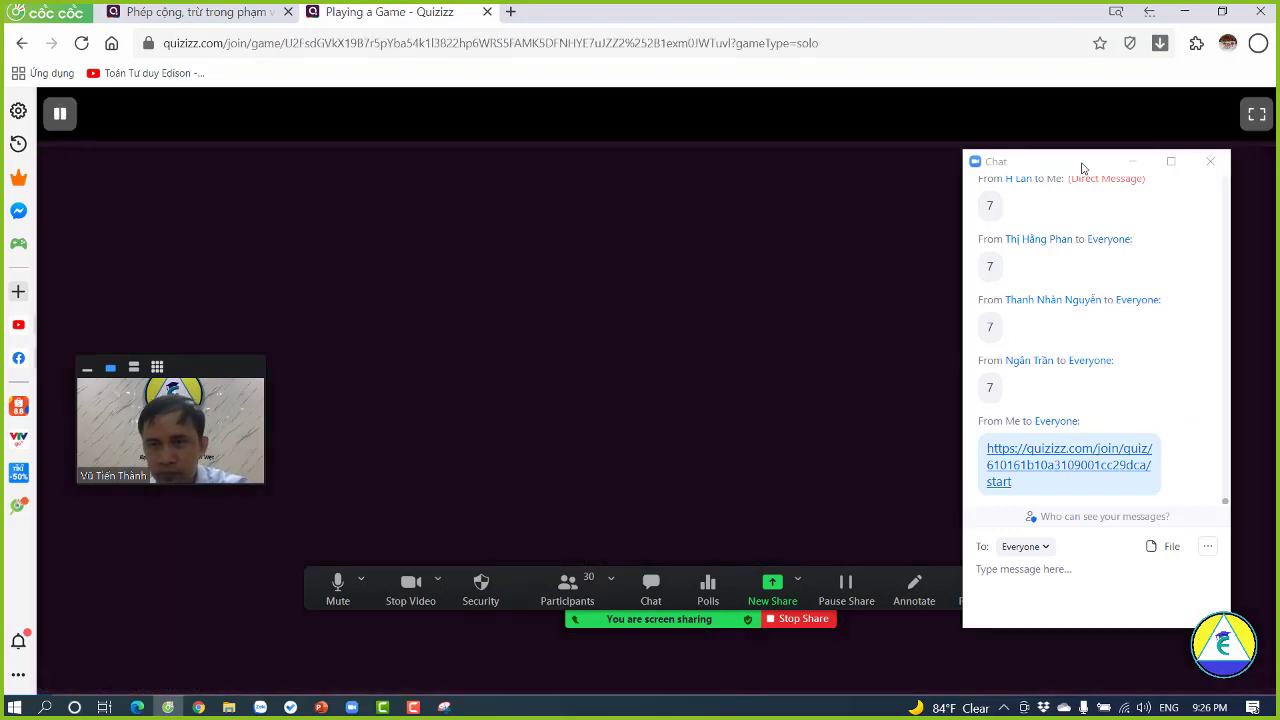
- Answer the five questions with 8, 5, 9, 7 and '4 ô tô', admitting a waiting participant
left_click_drag(1080, 161, 1092, 124)
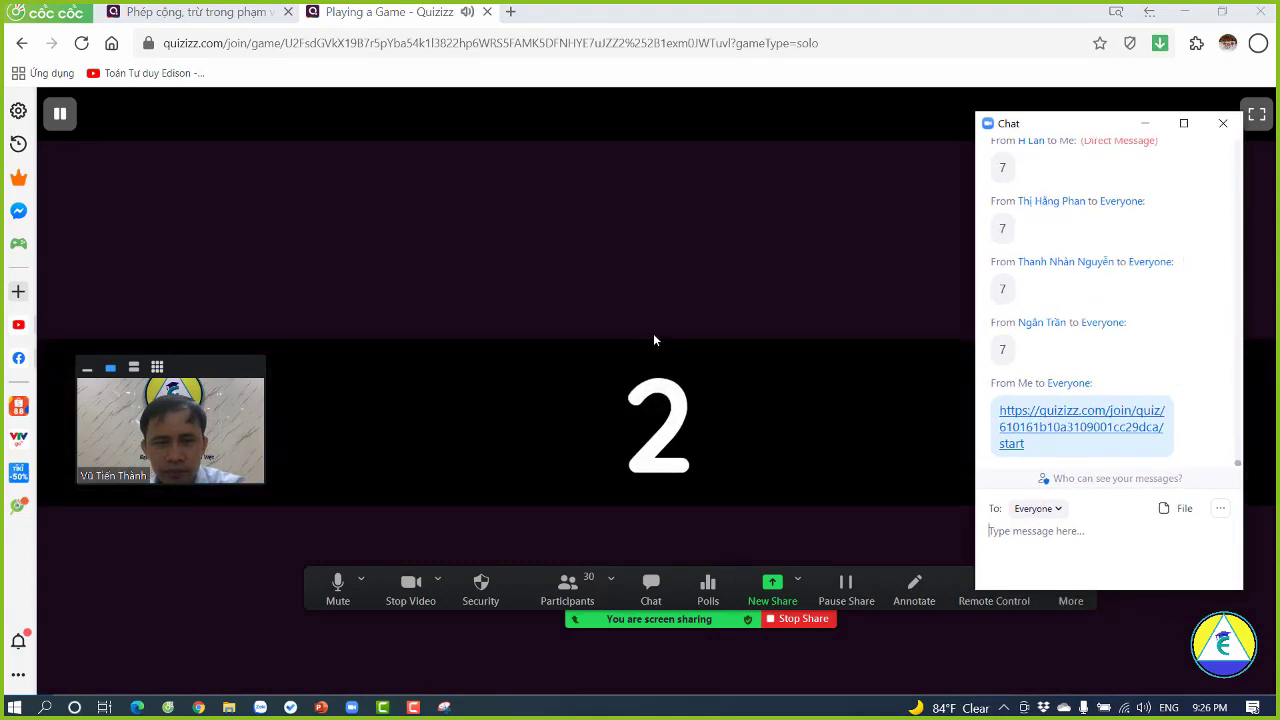
left_click(656, 336)
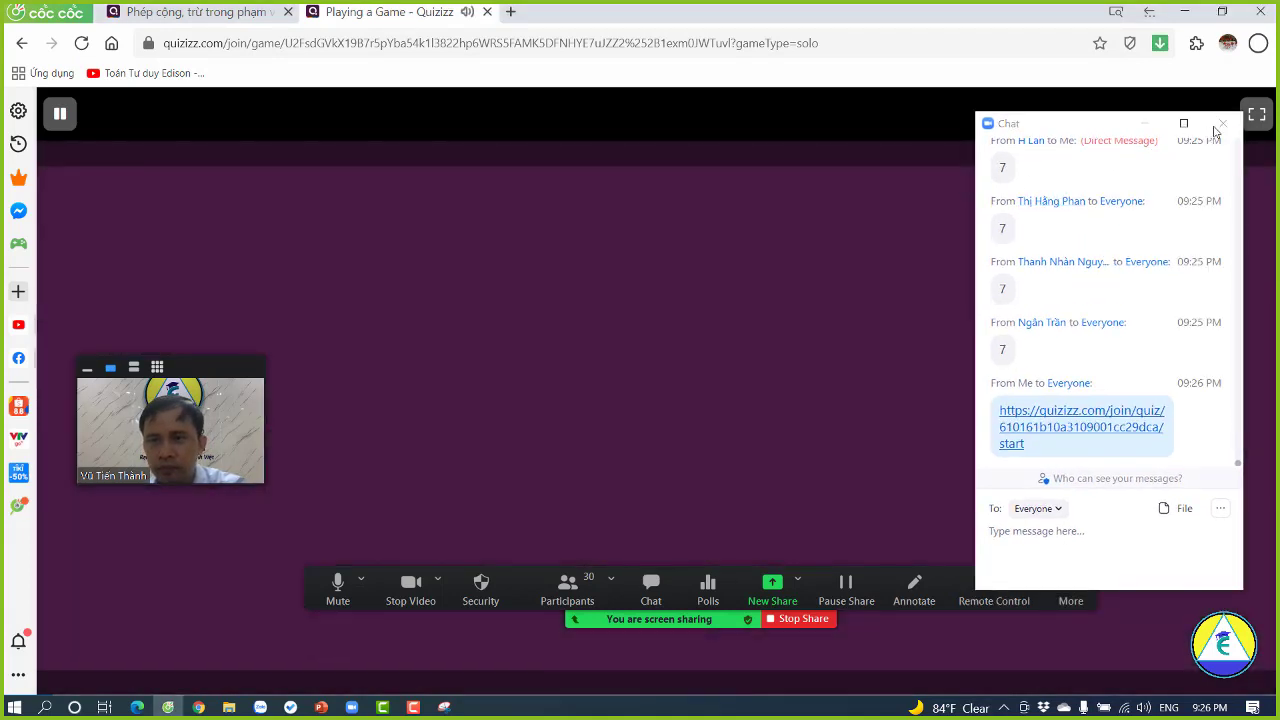
left_click(1222, 123)
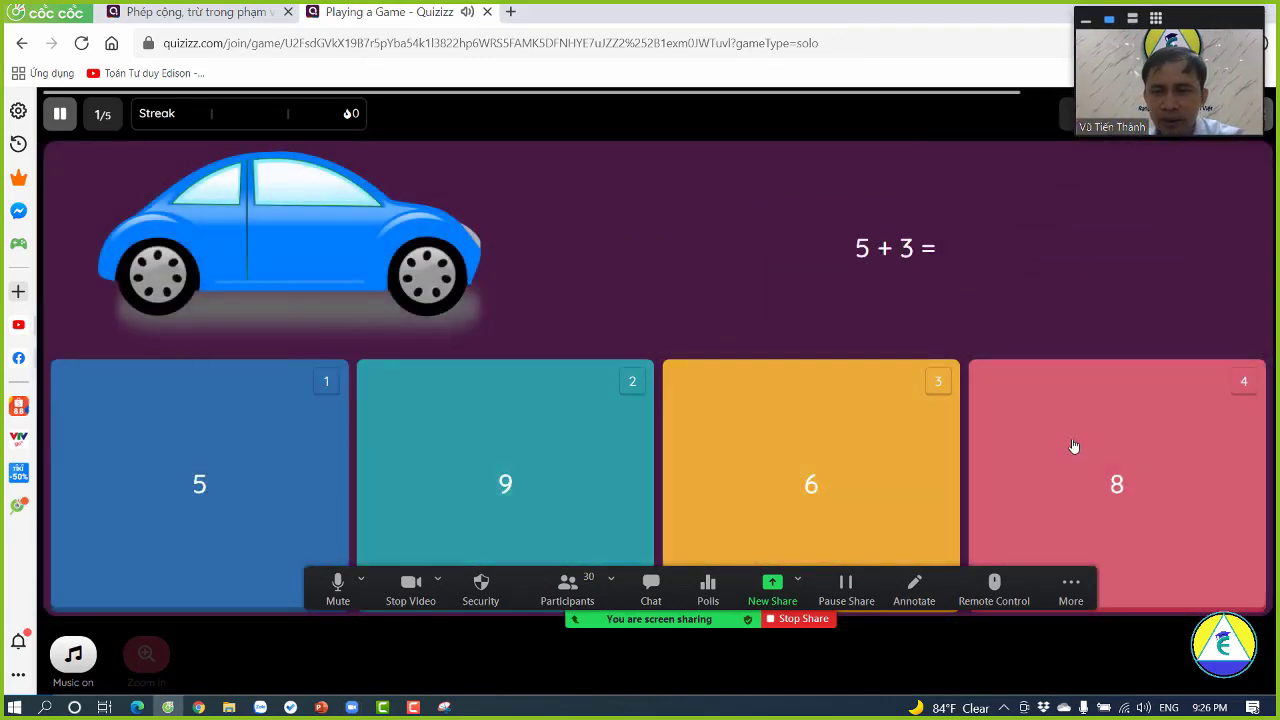
left_click(1056, 437)
mouse_move(1050, 581)
left_mouse_down()
mouse_move(1044, 267)
mouse_move(1028, 420)
left_mouse_up()
left_click_drag(975, 703, 975, 700)
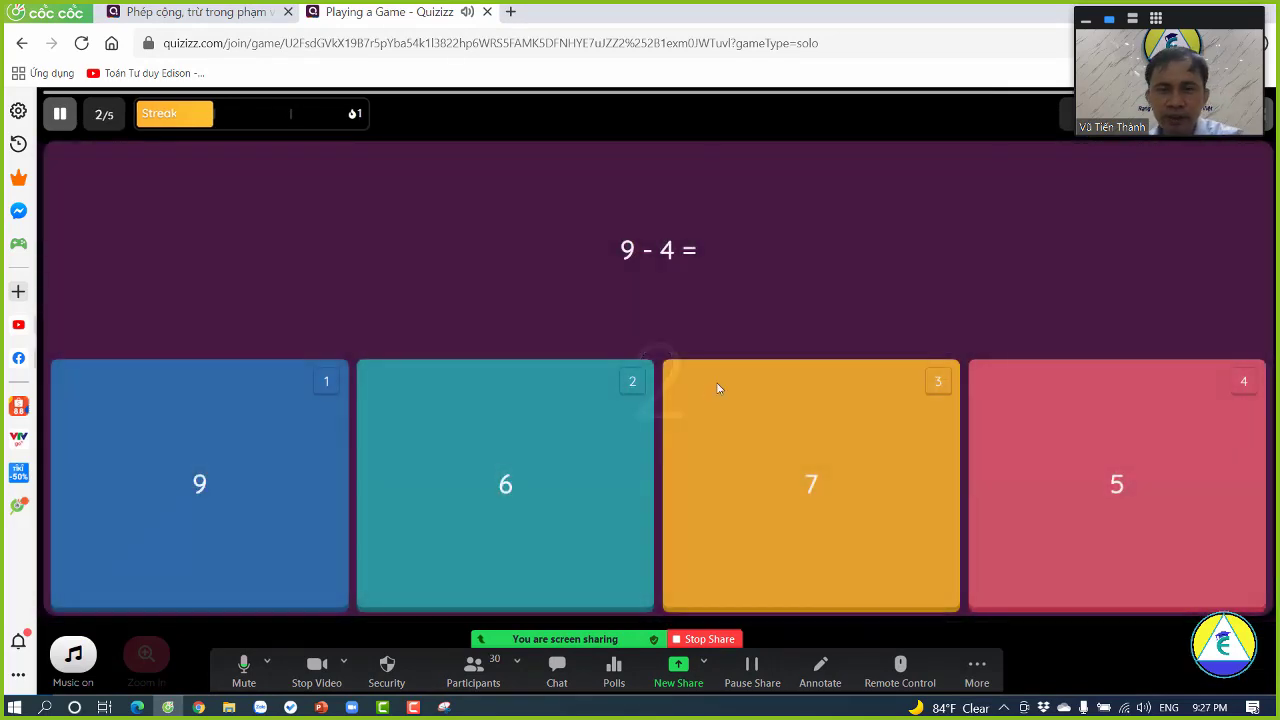
left_click(1024, 445)
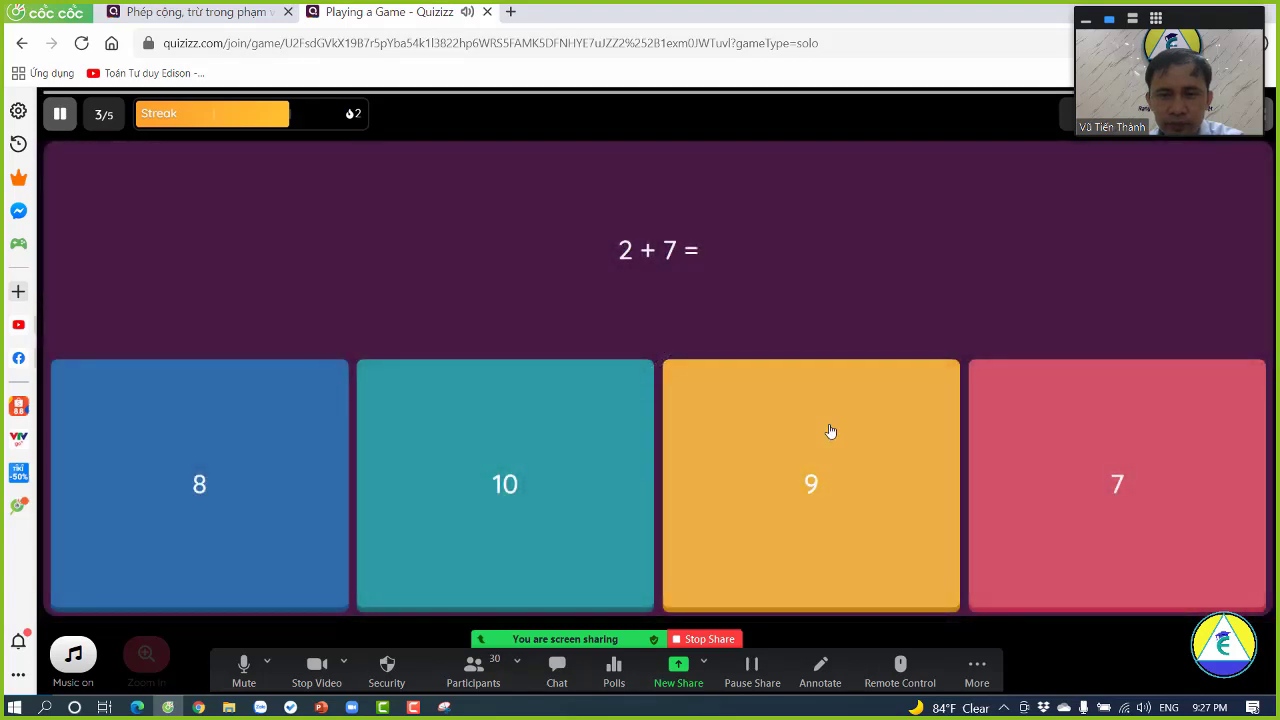
left_click(794, 486)
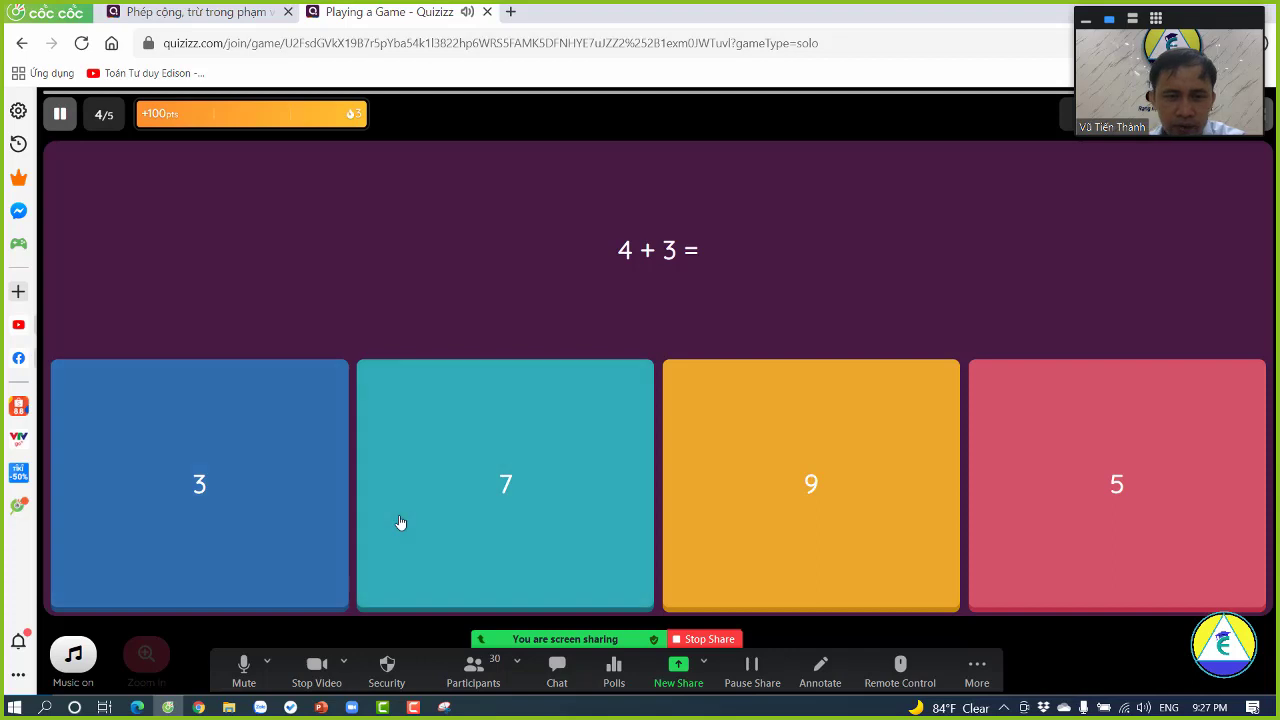
left_click(400, 522)
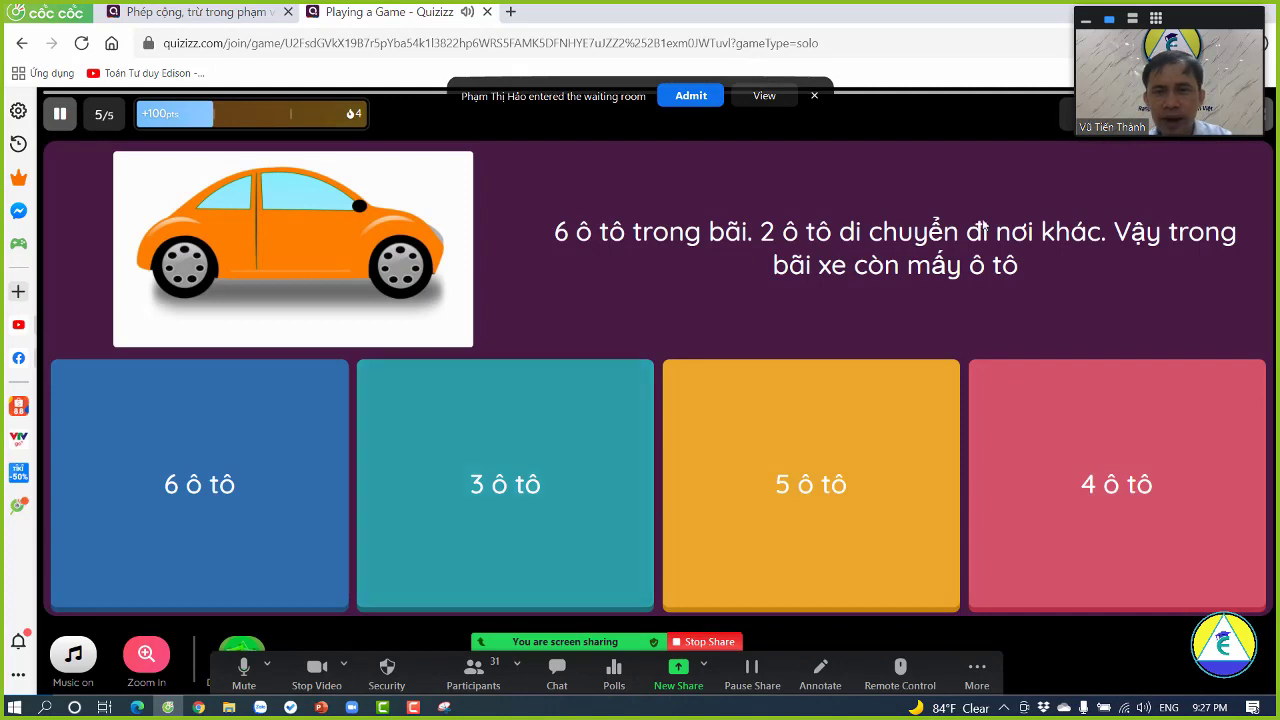
left_click(678, 96)
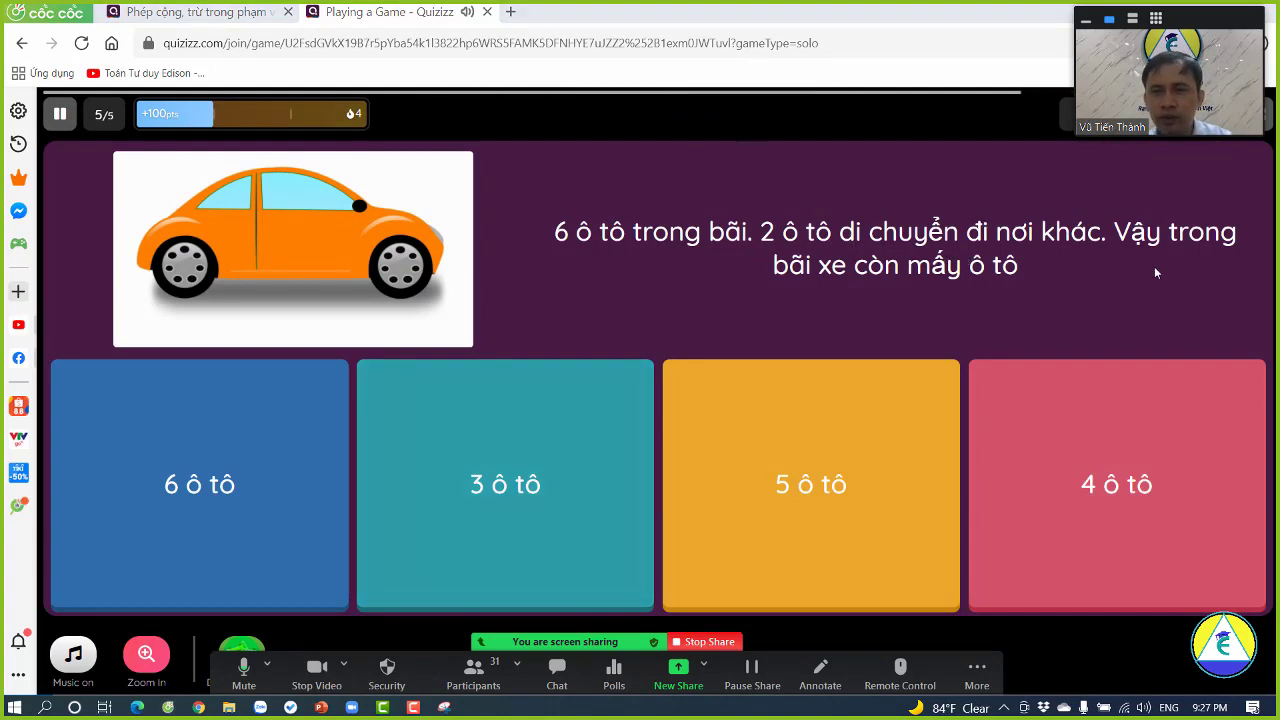
left_click(1036, 495)
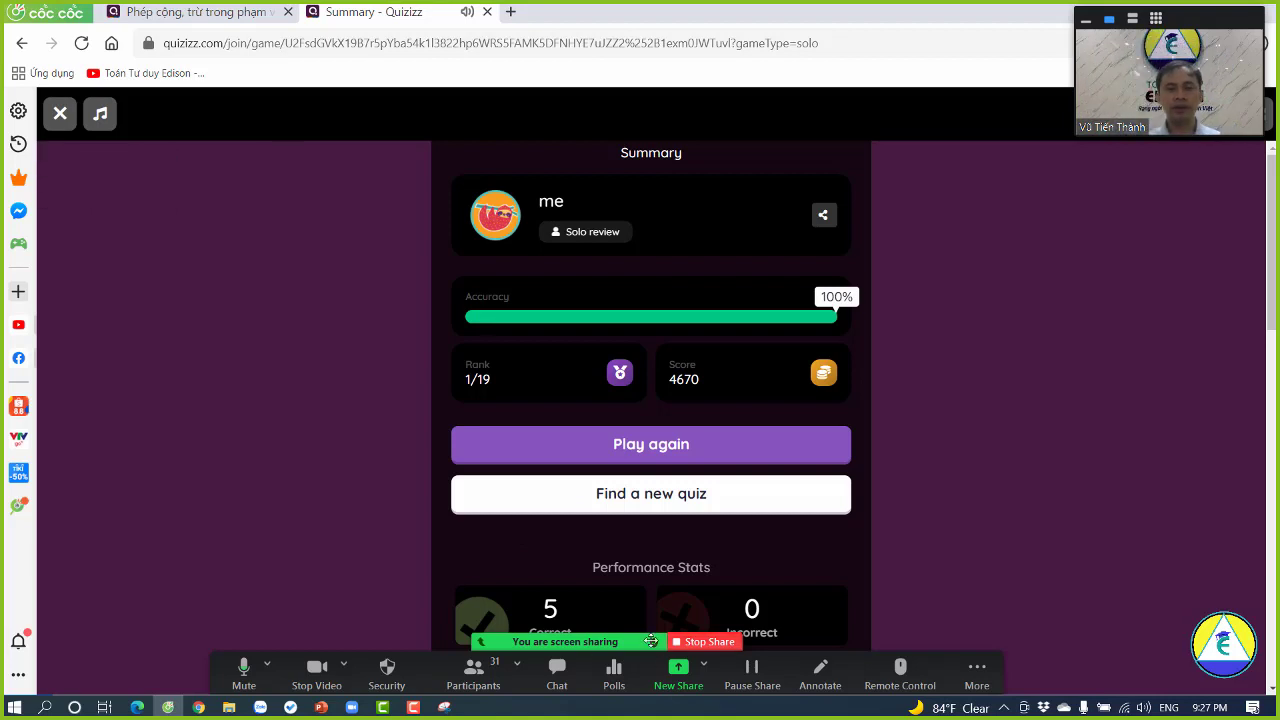
- Check the quiz detail tab and meeting chat, then return to the PowerPoint presentation
left_click(240, 12)
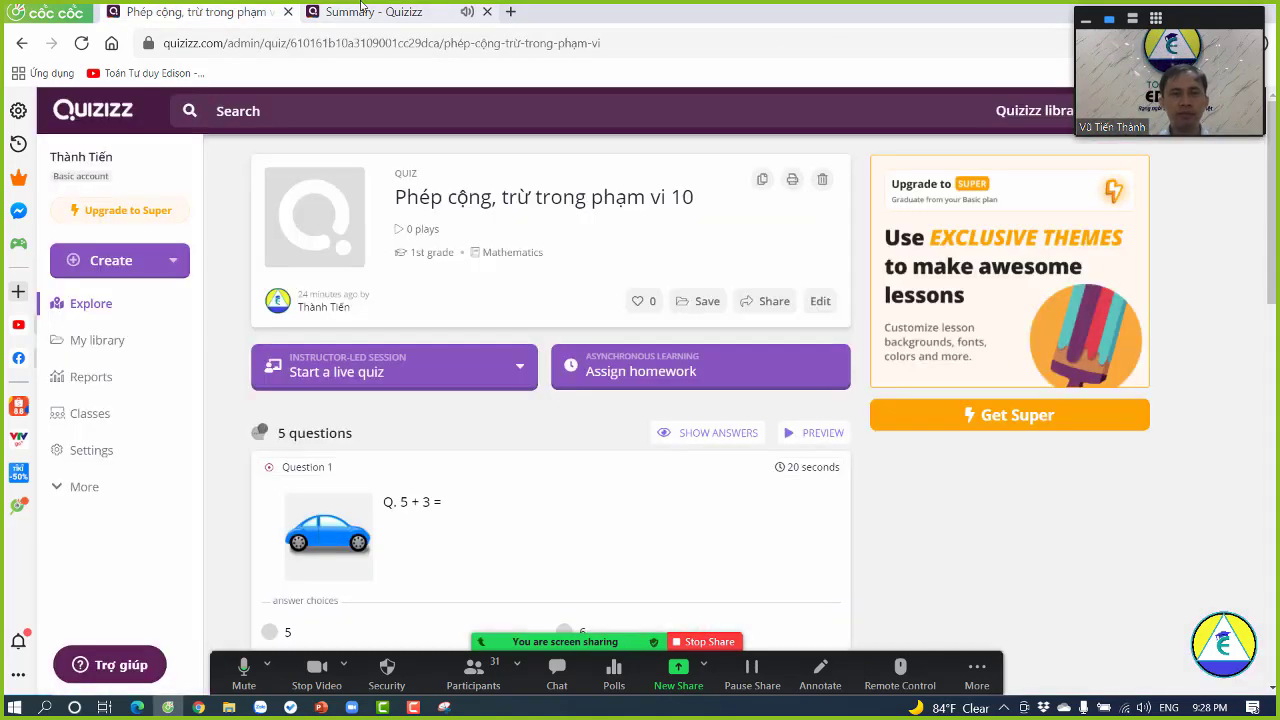
left_click(362, 8)
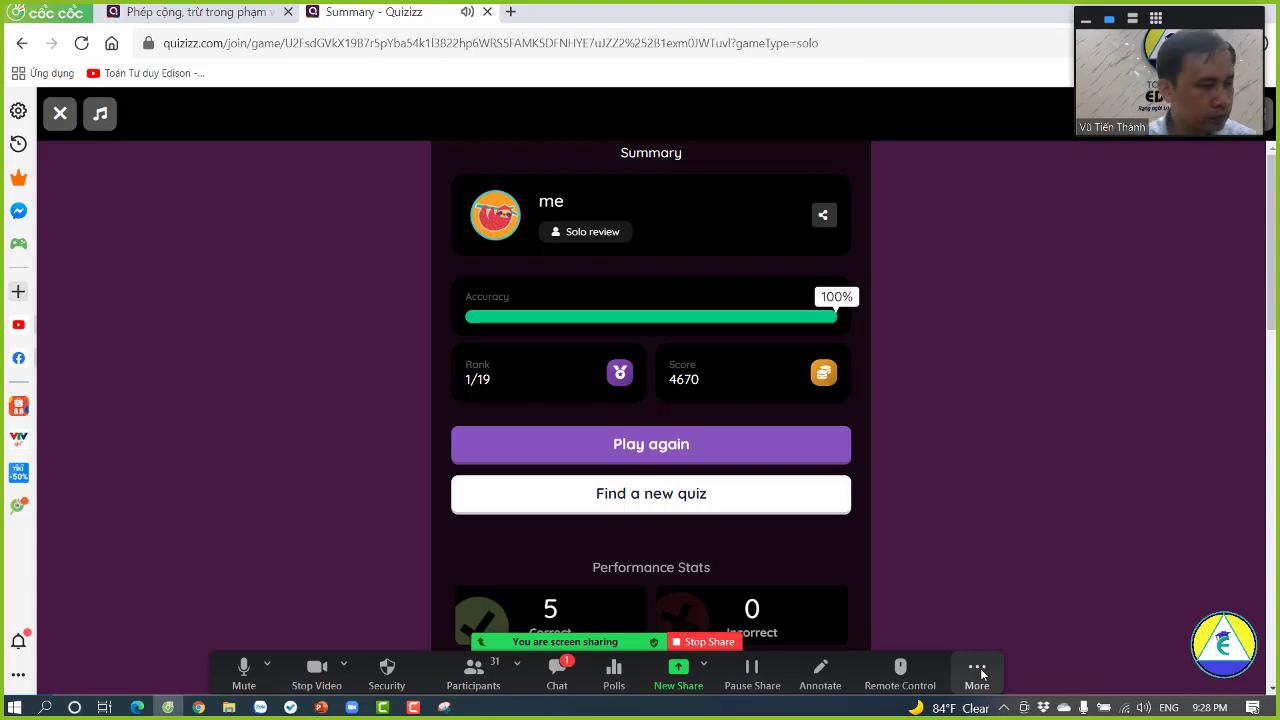
left_click(560, 674)
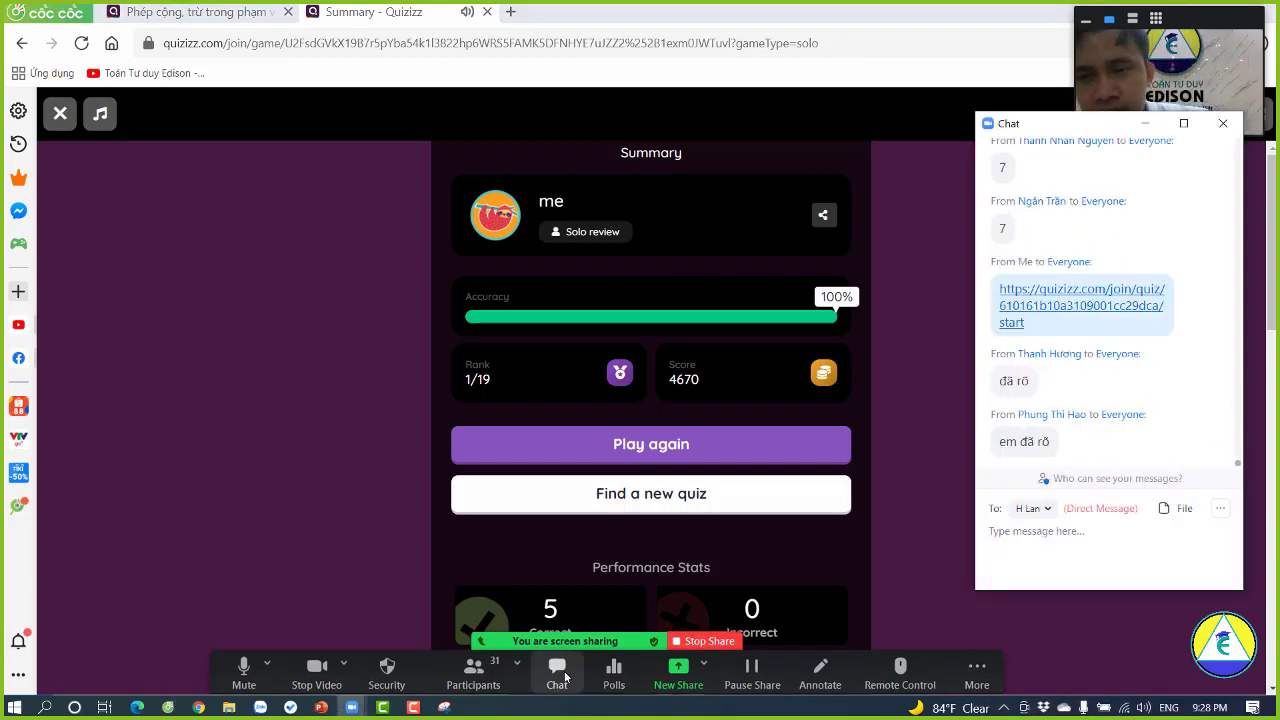
left_click(1222, 123)
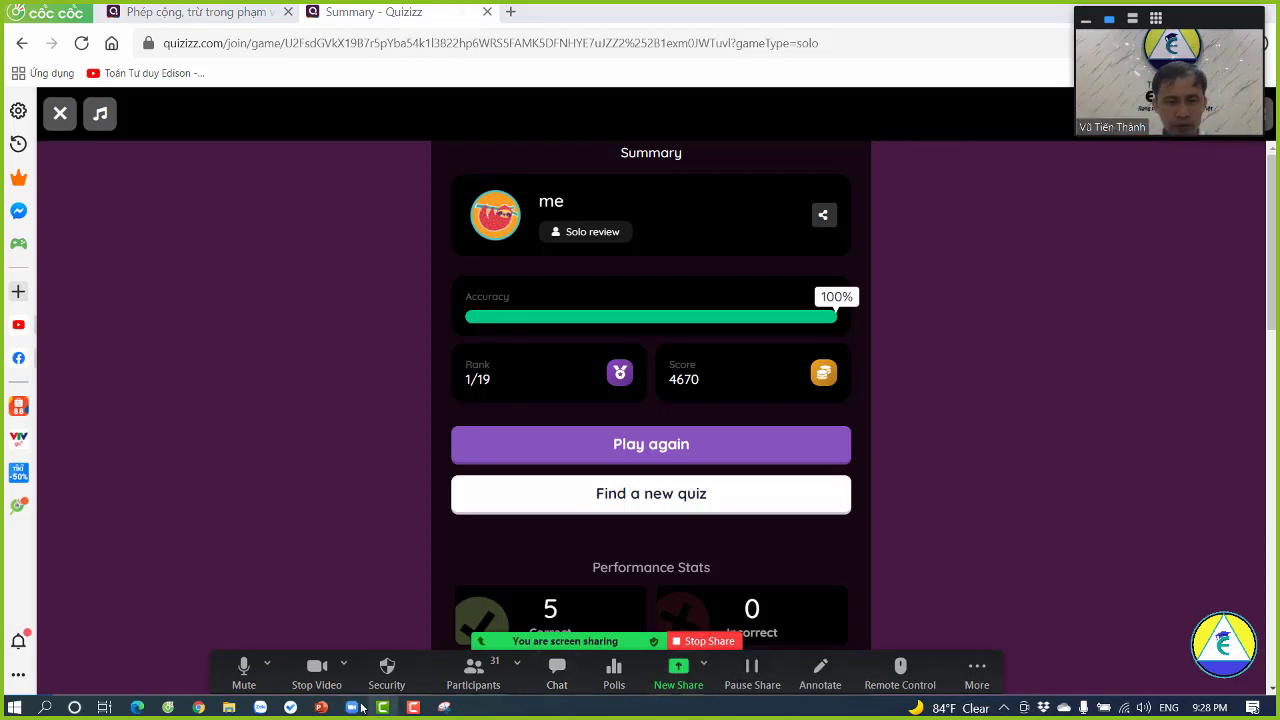
left_click(321, 707)
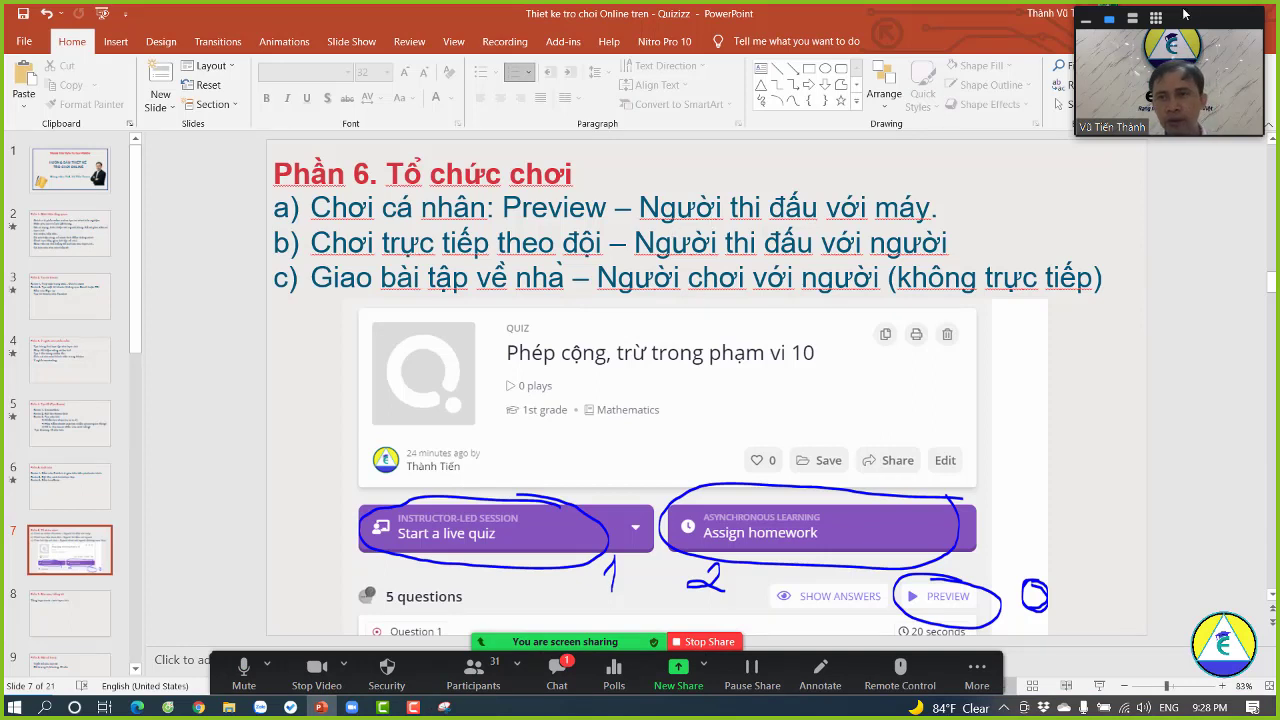
- Move the meeting video aside, look at slide 8, then go back to slide 7
left_click_drag(1184, 13, 1187, 48)
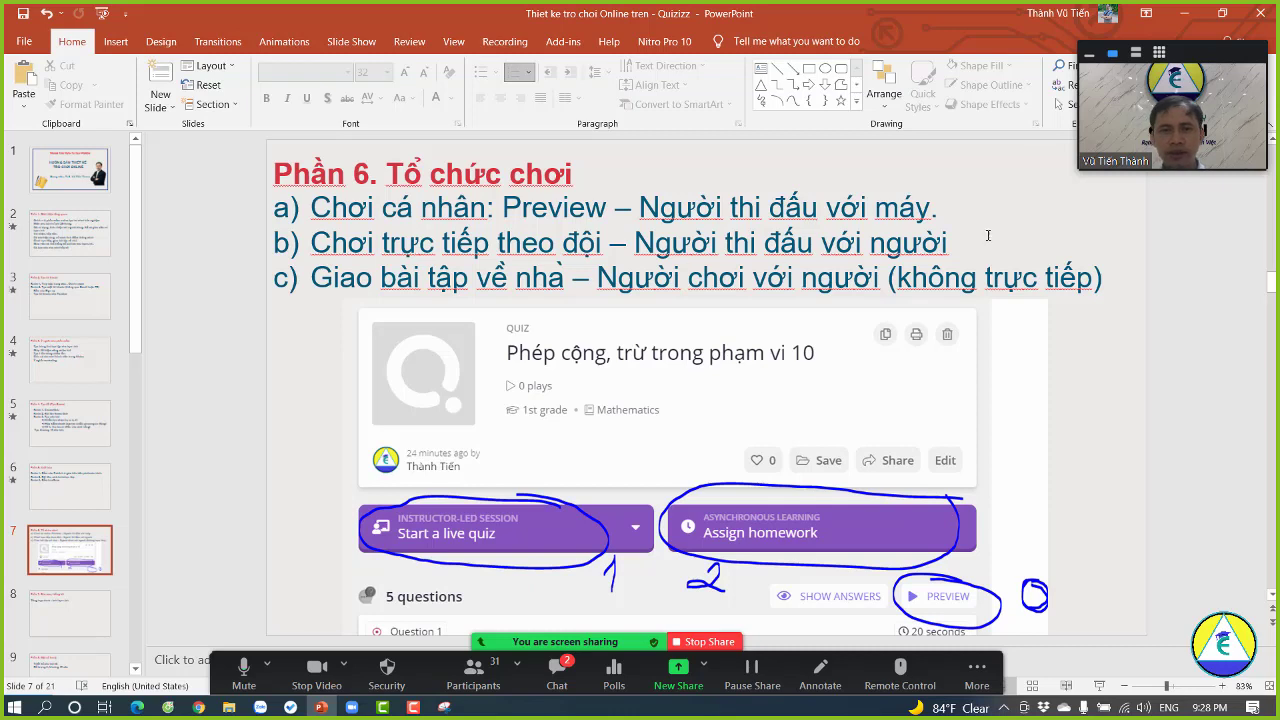
left_click(68, 612)
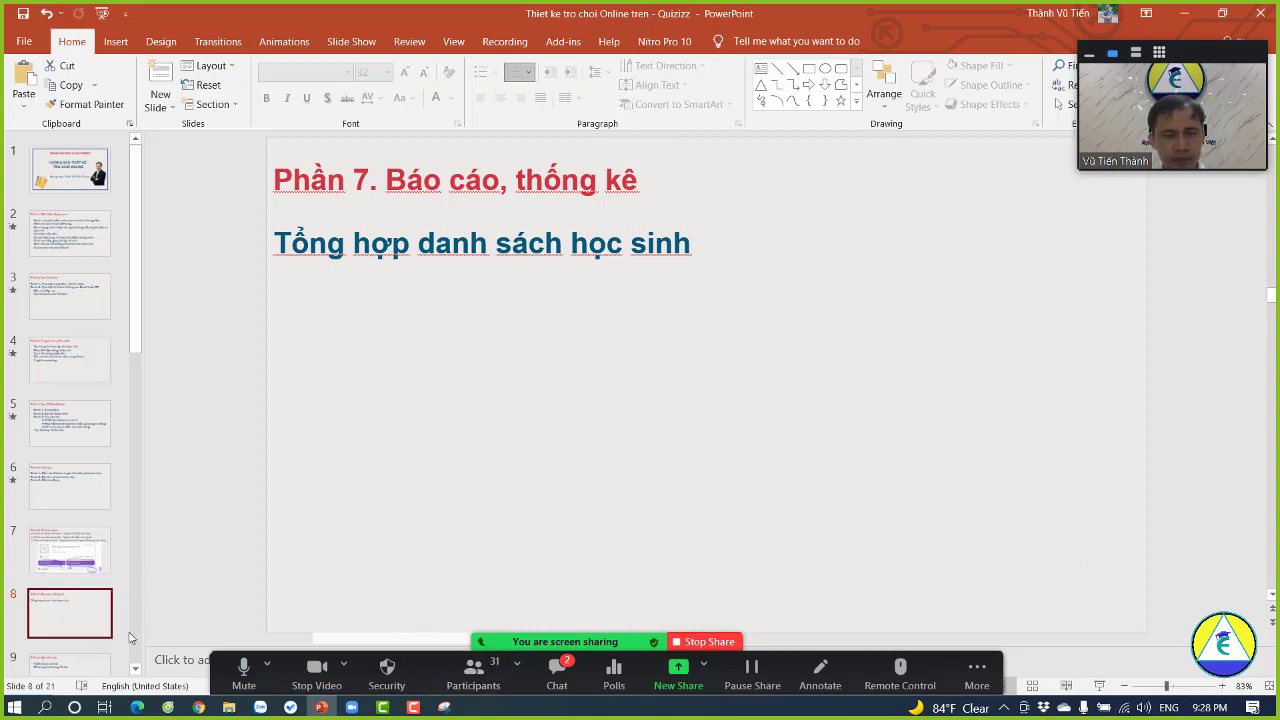
left_click(72, 553)
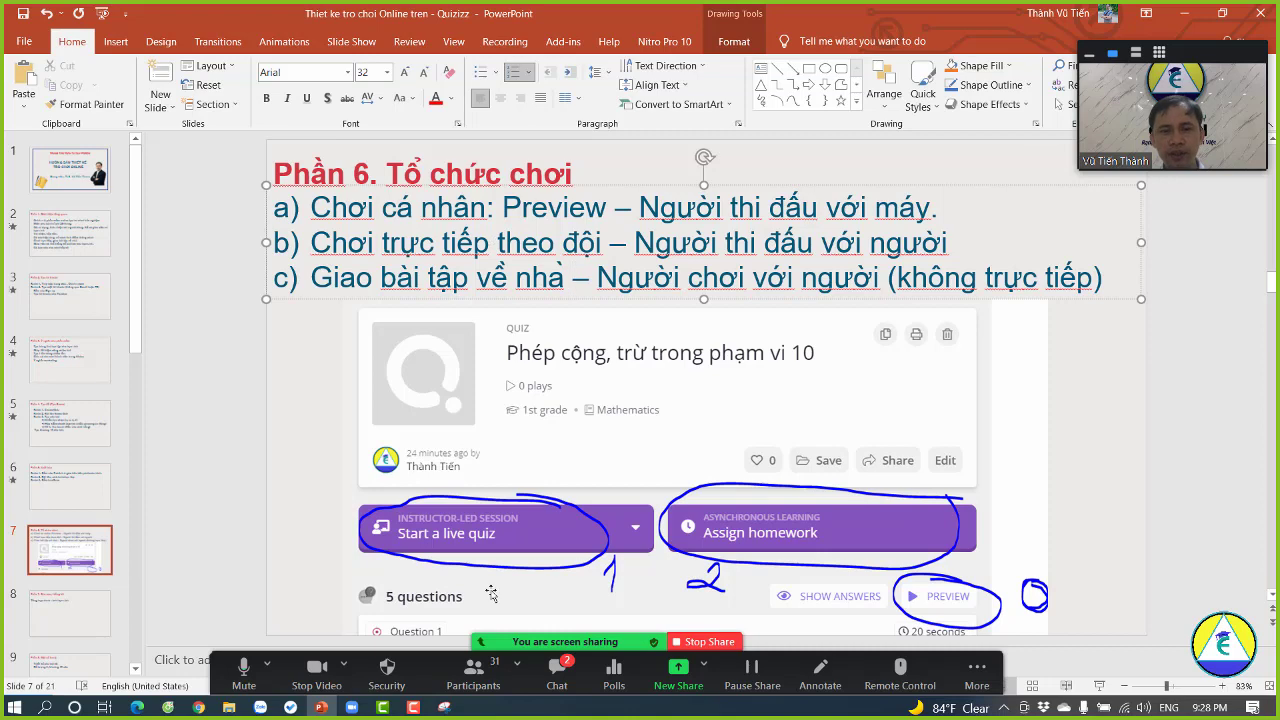
- Check the meeting chat, then switch browsers to bring back the Quizizz summary
left_click(560, 673)
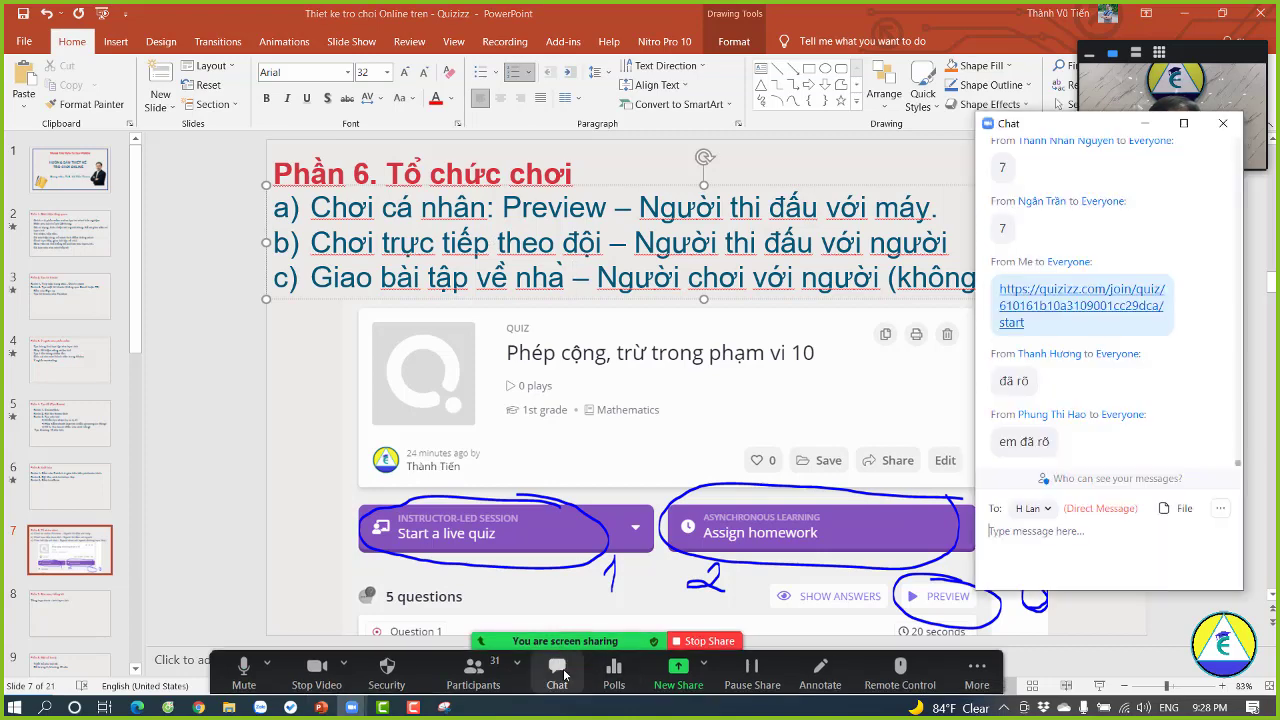
left_click(1223, 124)
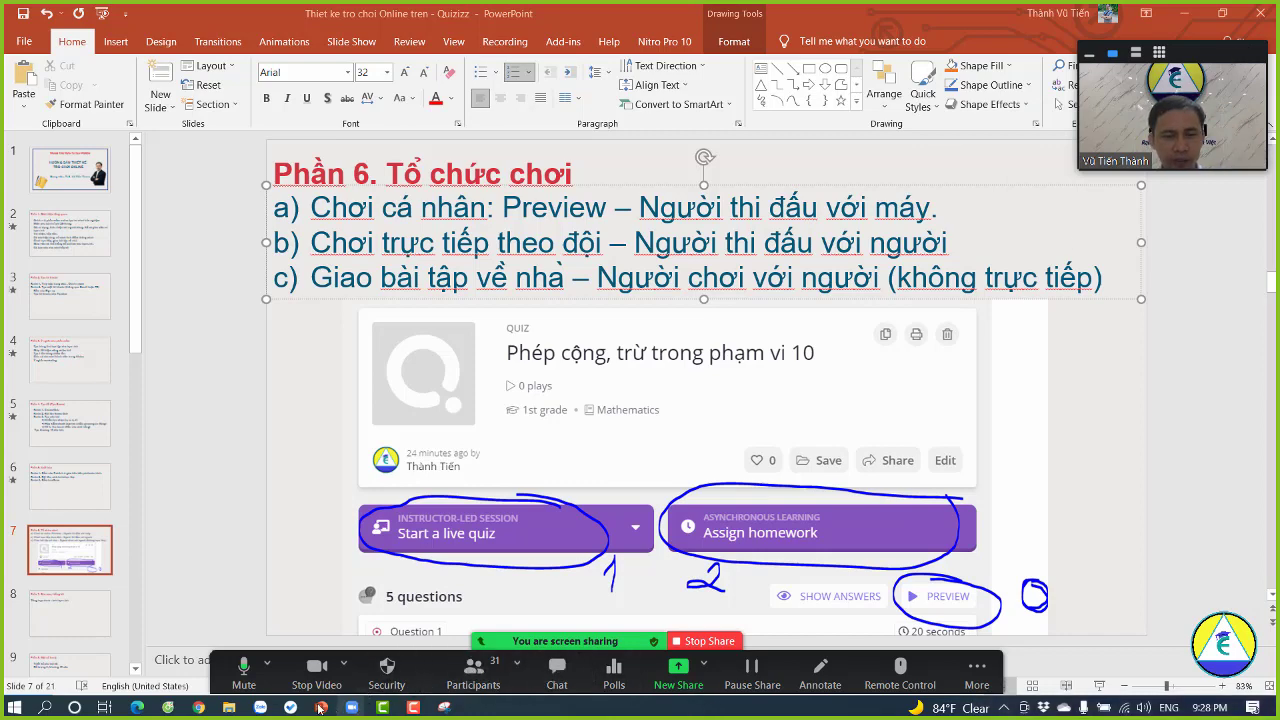
left_click(203, 707)
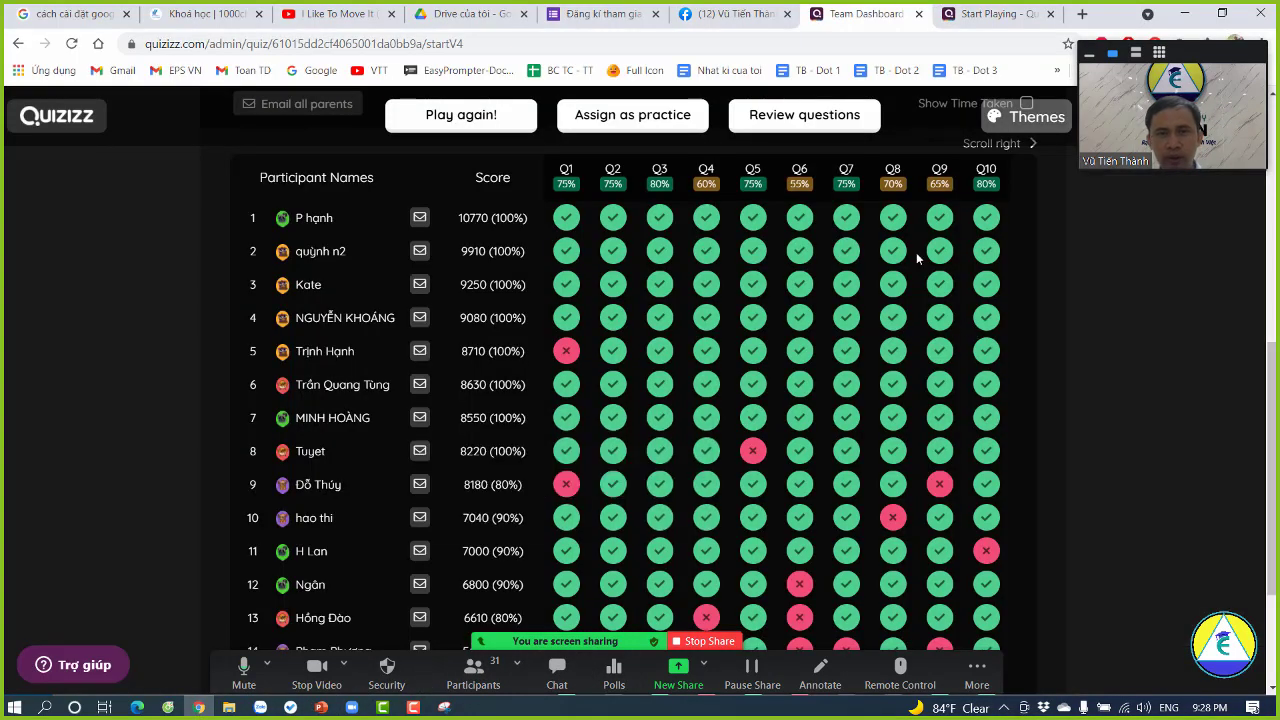
left_click(1186, 14)
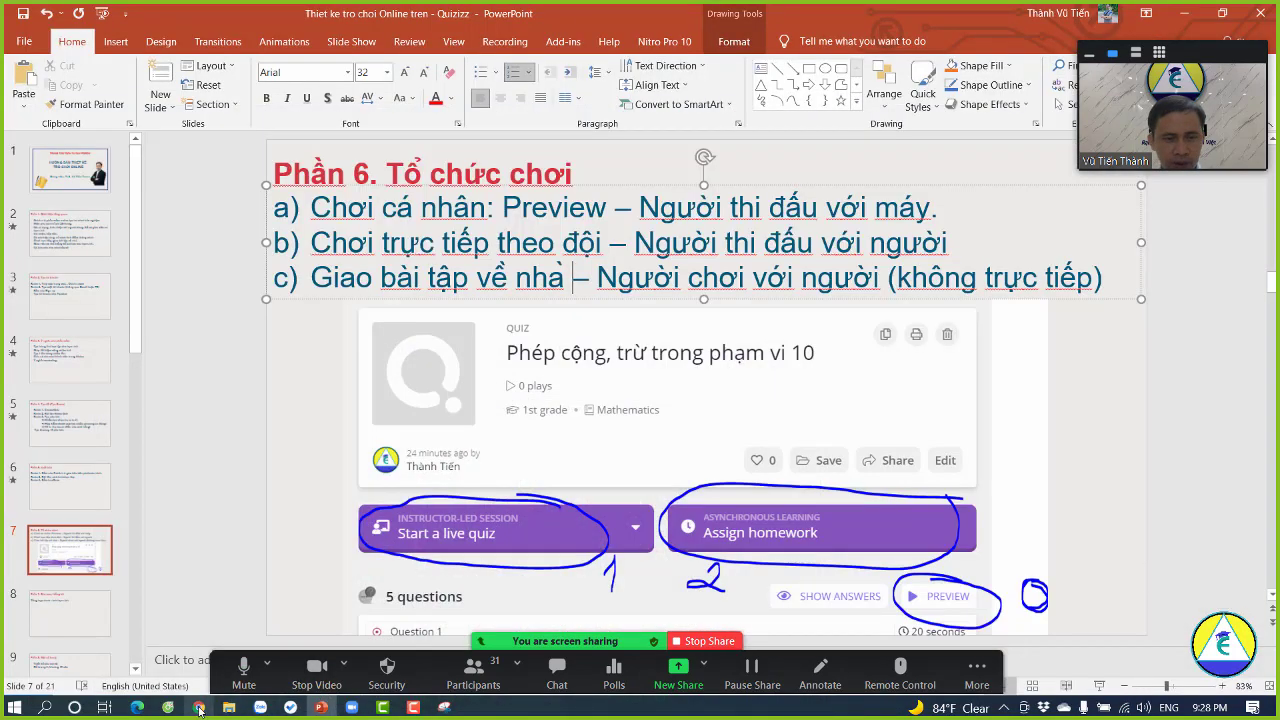
left_click(167, 707)
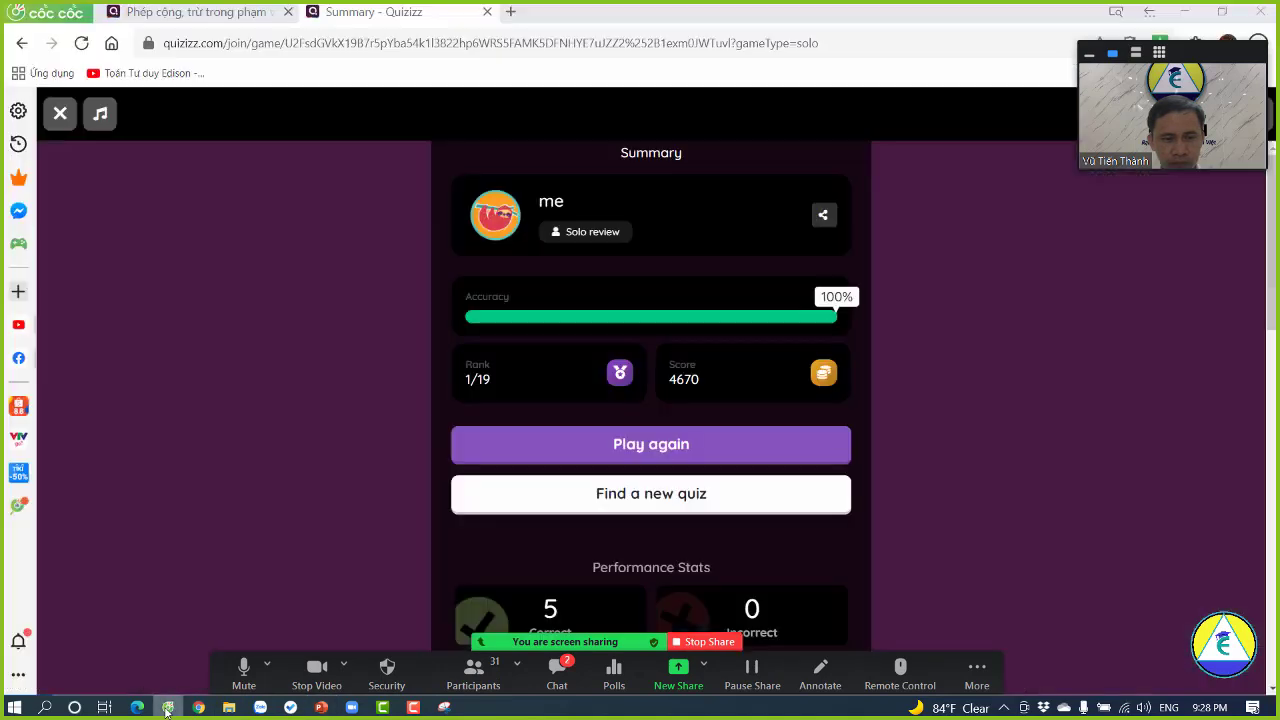
- Close the 'Summary - Quizizz' tab, move the Zoom video and controls, and open Chat
left_click(487, 12)
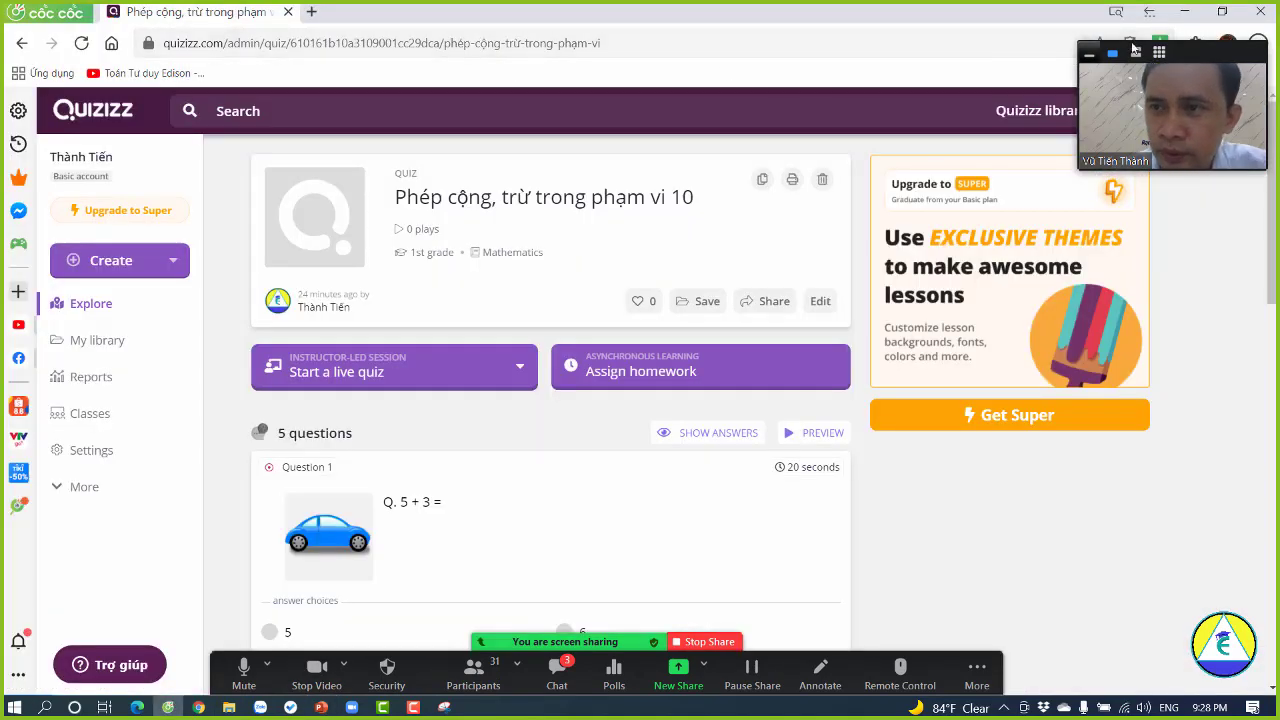
left_click_drag(1206, 53, 1204, 144)
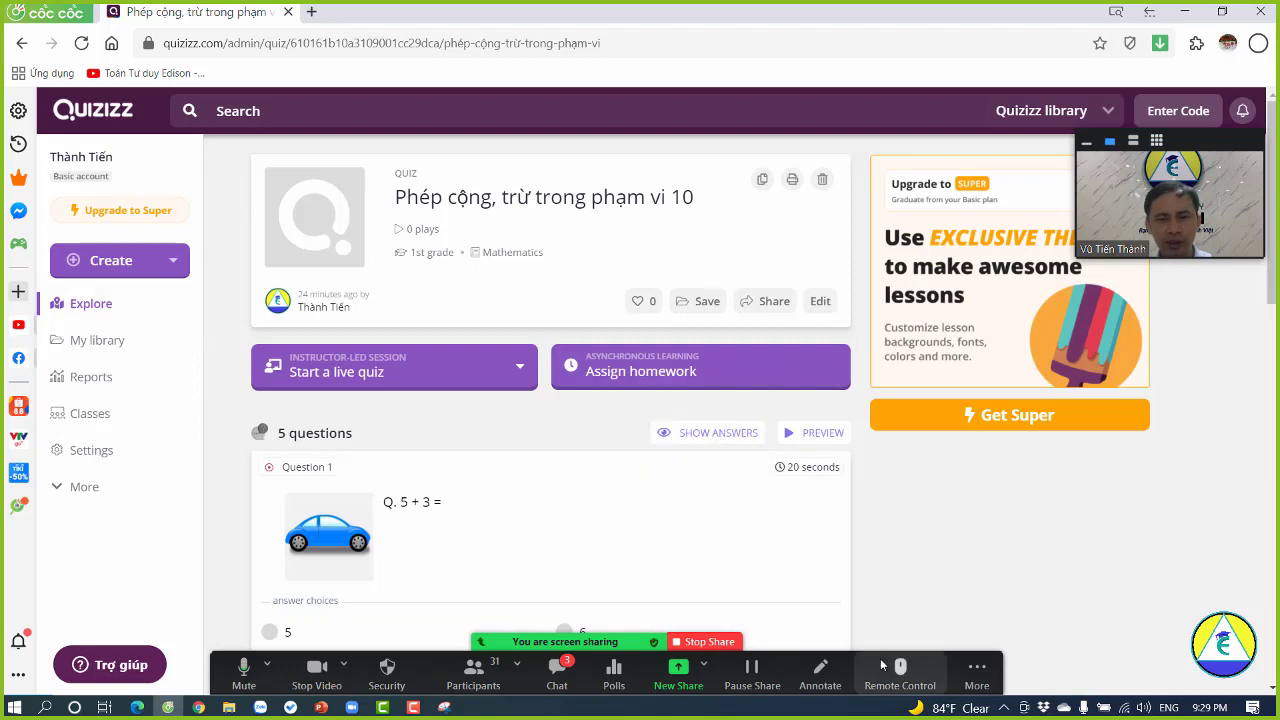
left_click_drag(974, 683, 1029, 578)
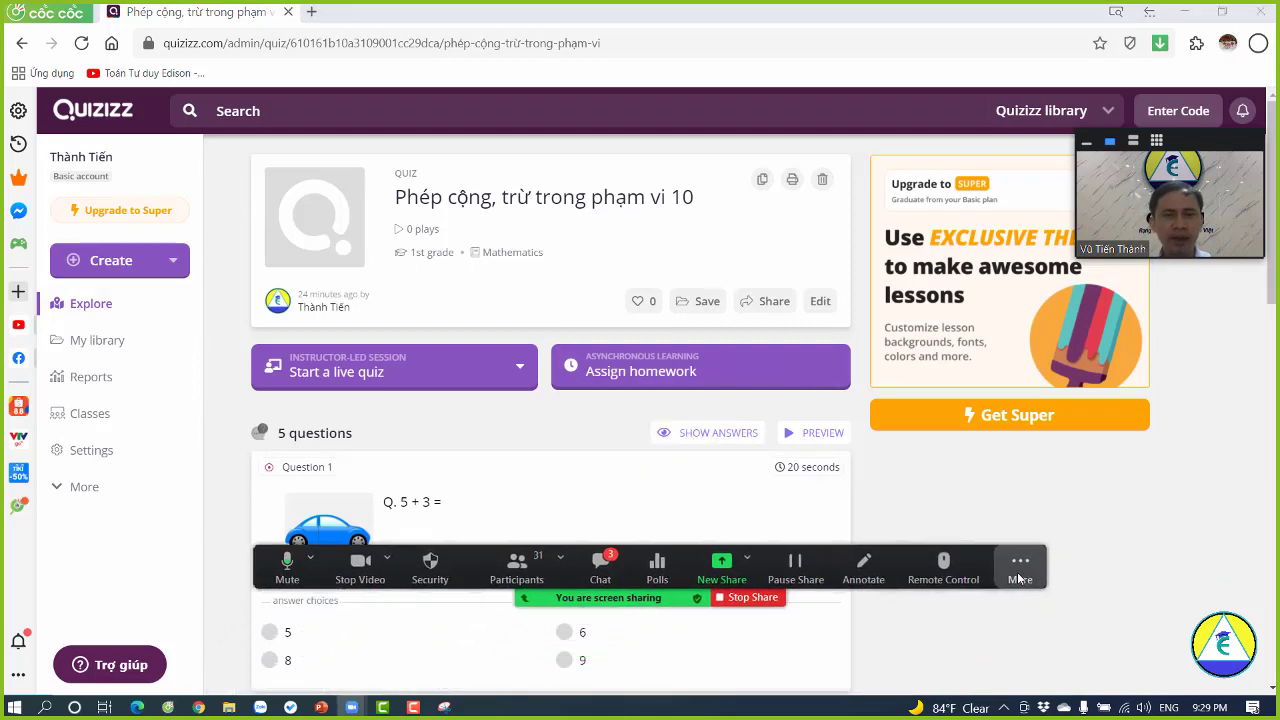
left_click(601, 568)
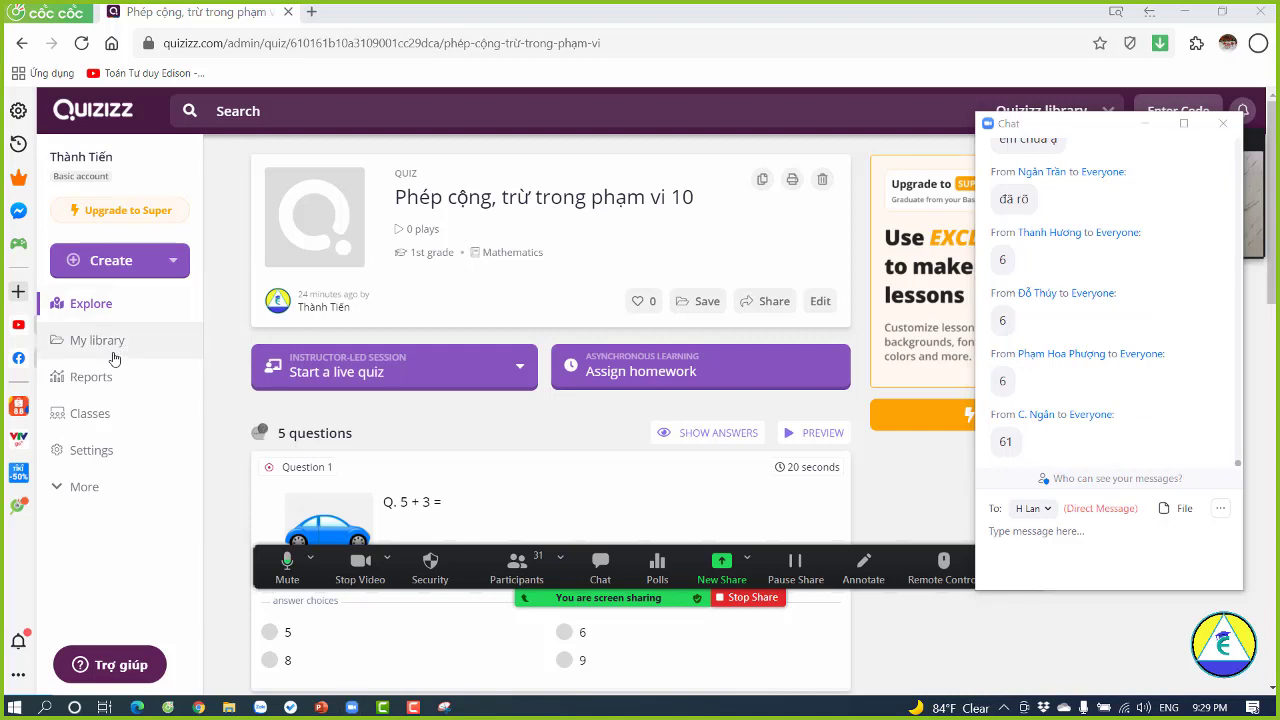
- Open 'Phép cộng, trừ trong phạm vi 10' from My library and close the meeting chat
left_click(113, 356)
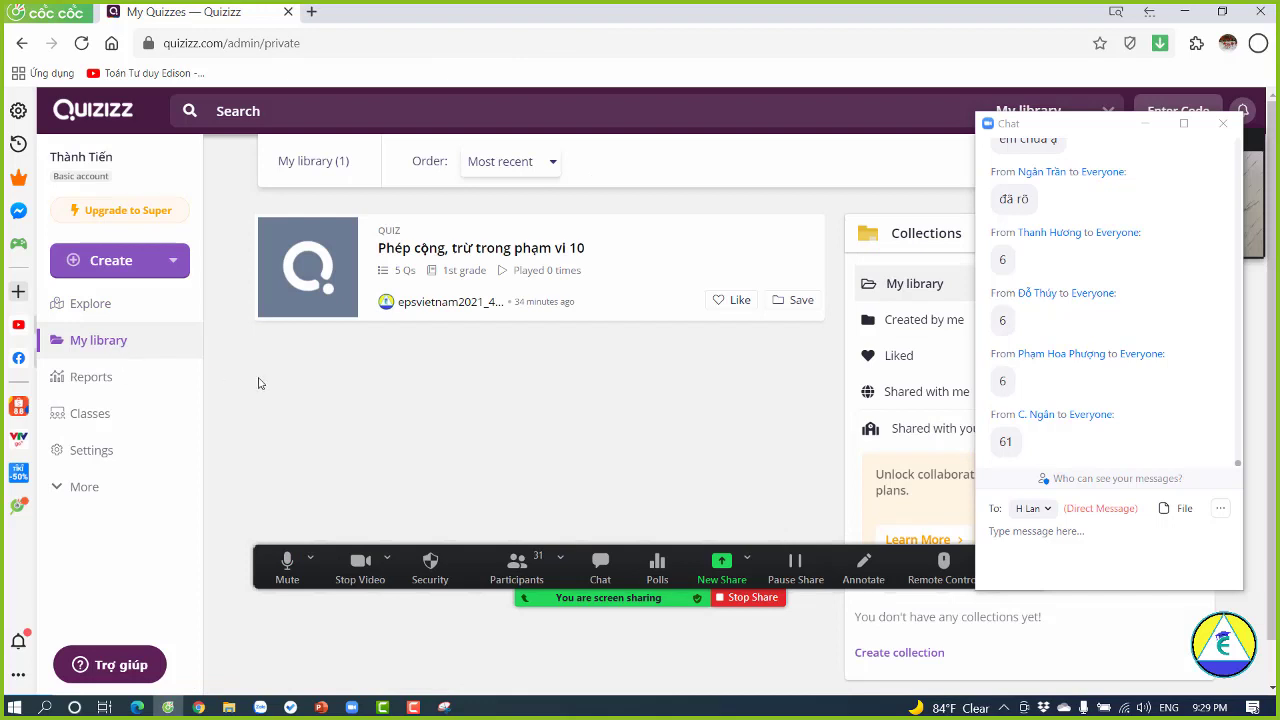
scroll(308, 362, "down", 1)
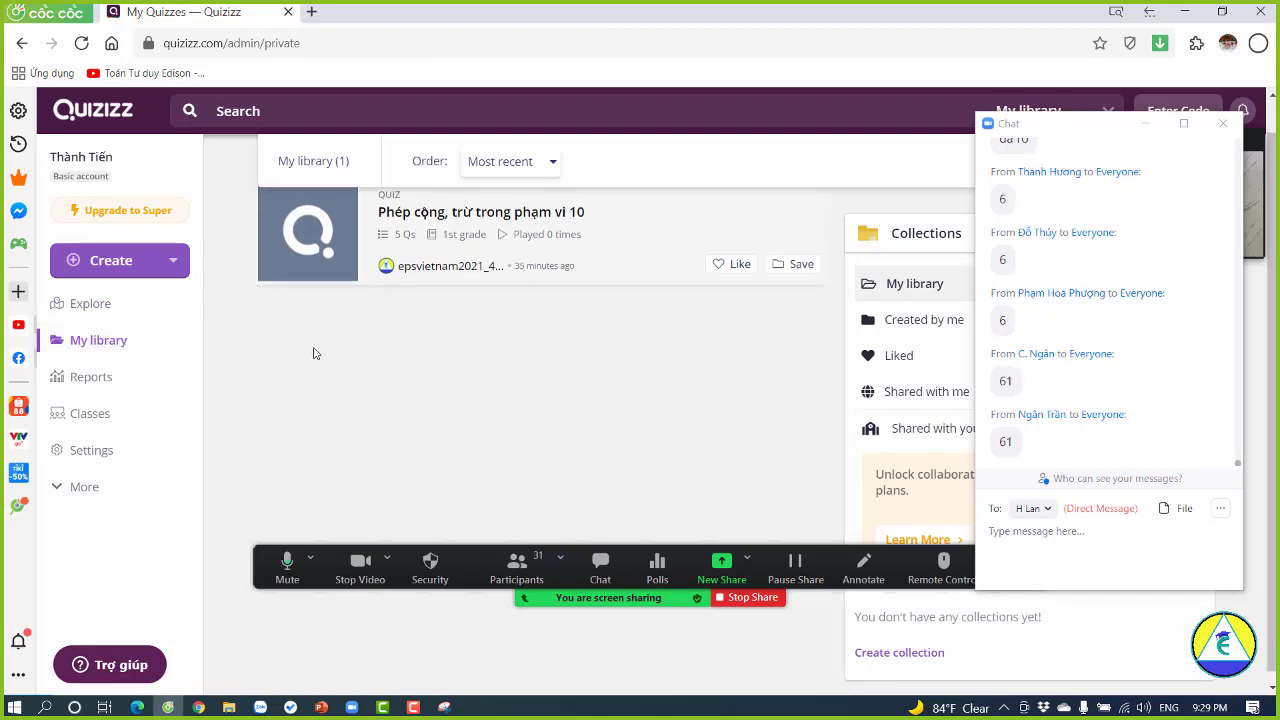
scroll(394, 449, "up", 1)
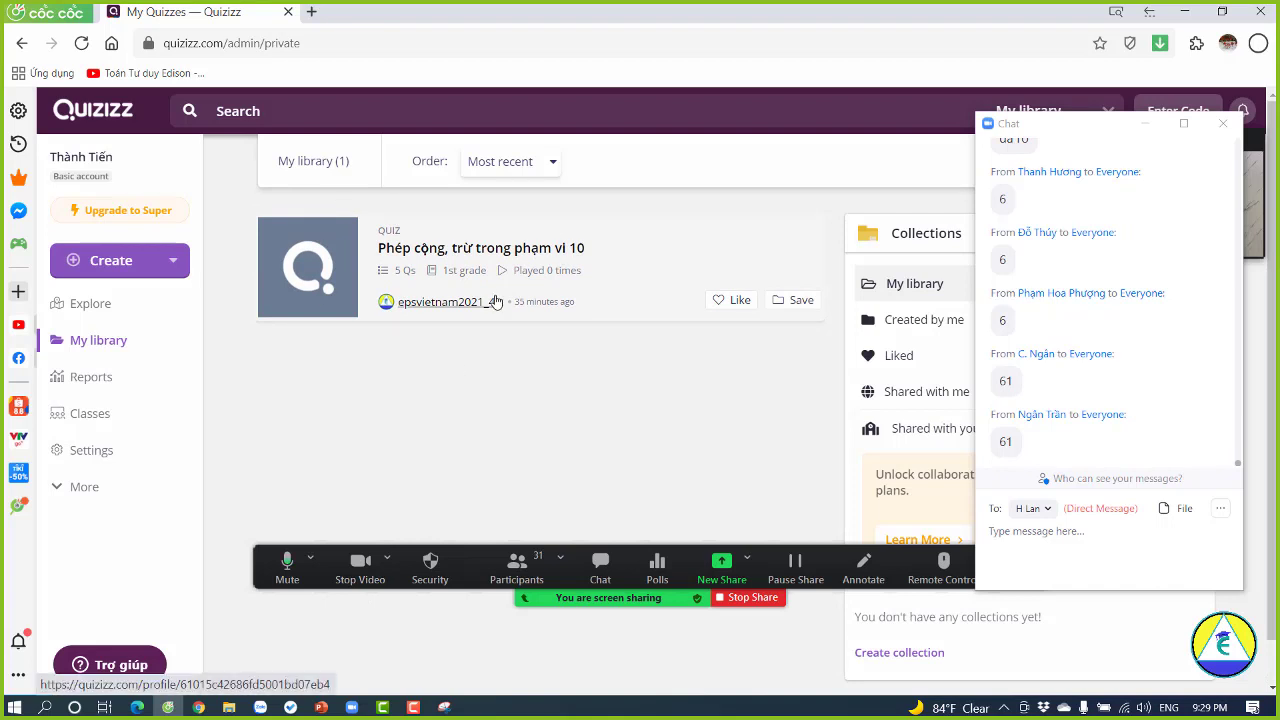
left_click(419, 250)
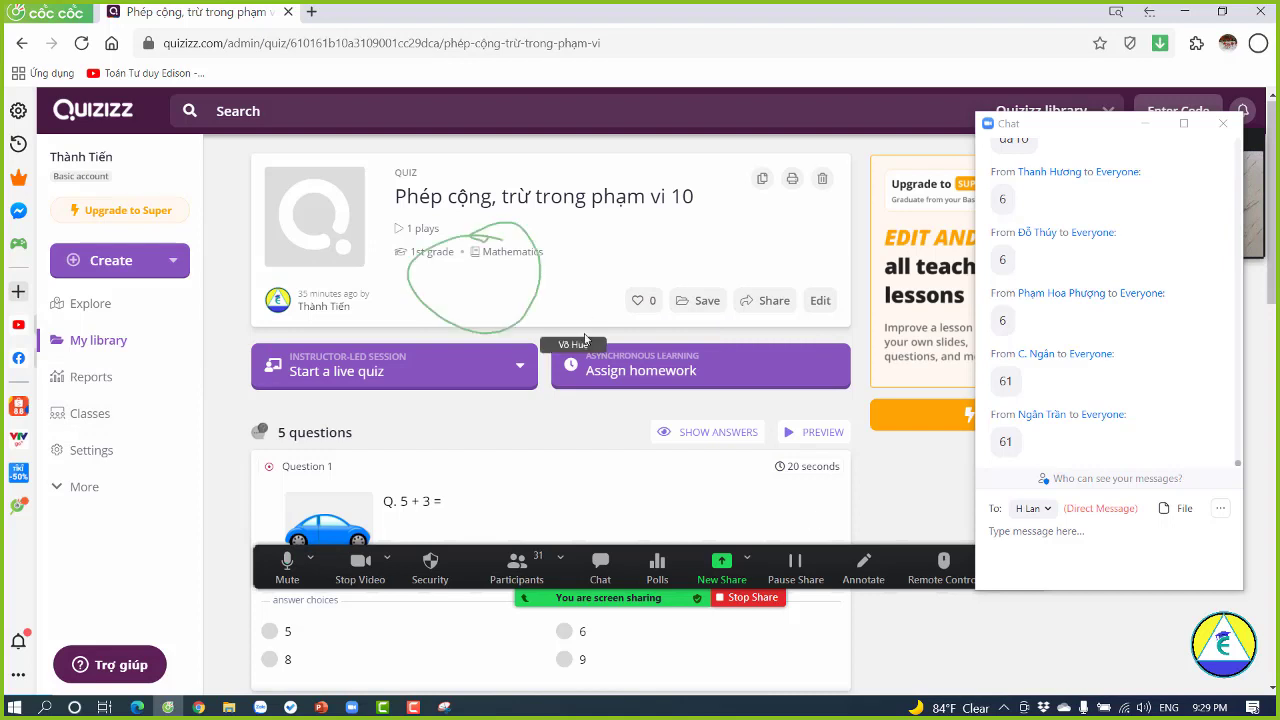
left_click(1222, 123)
- Clear all annotation drawings, close the annotation toolbar and show the desktop
left_click(1029, 574)
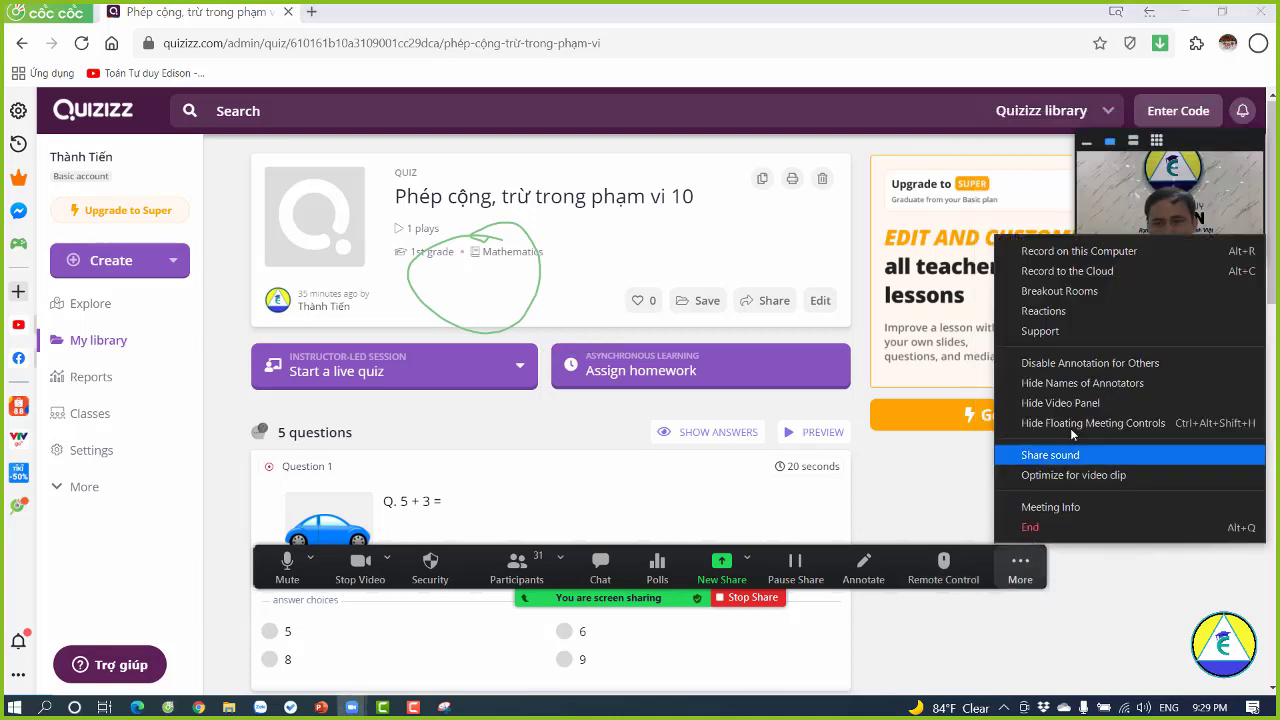
left_click(1075, 362)
left_click(863, 567)
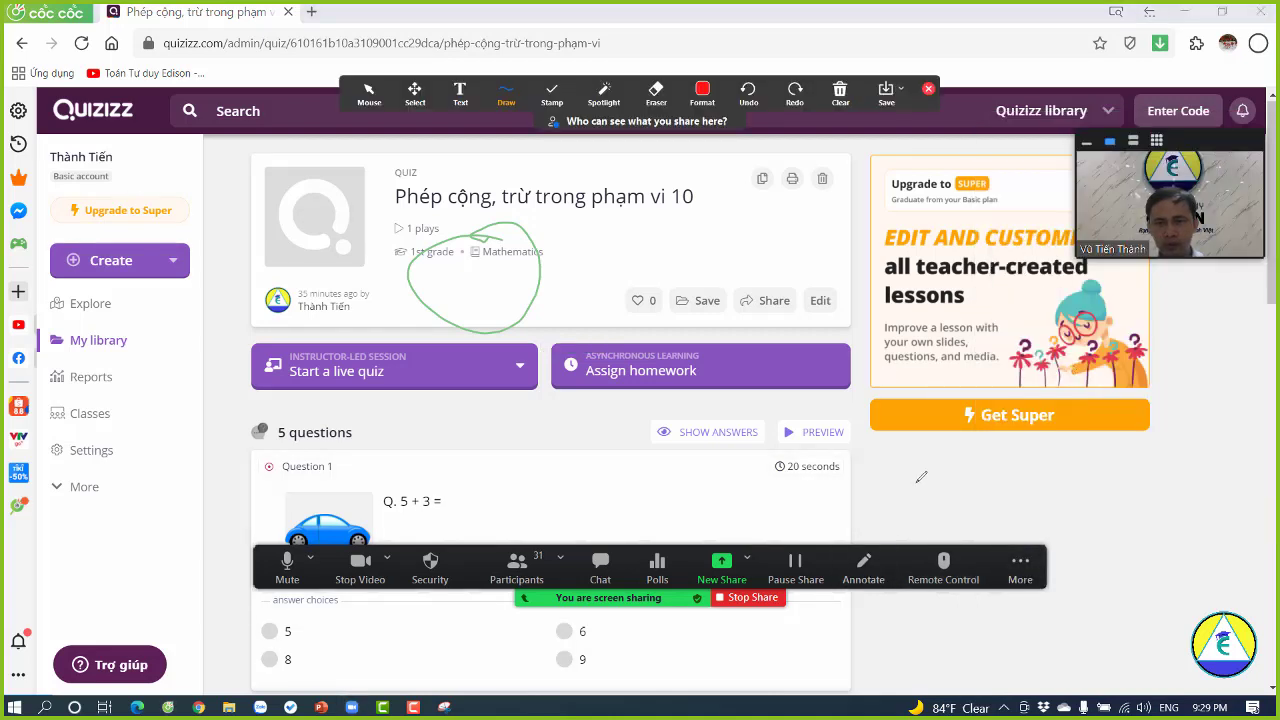
left_click(840, 93)
left_click(853, 130)
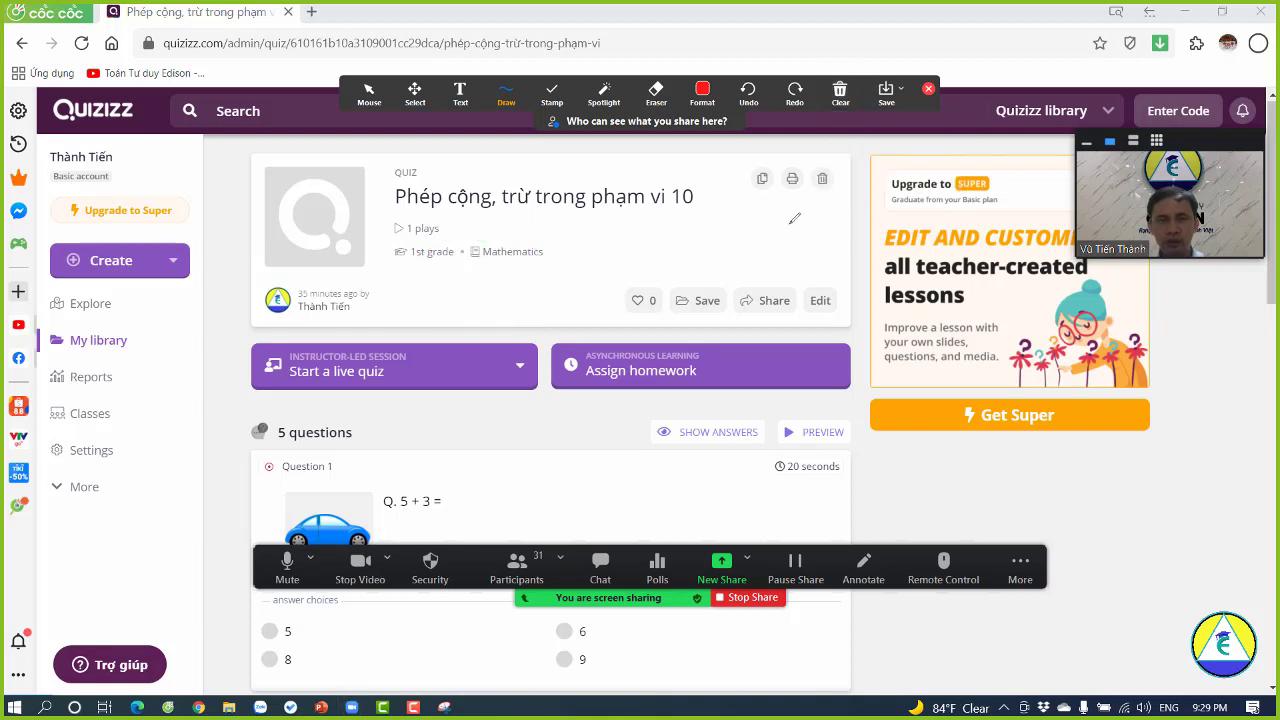
left_click(928, 90)
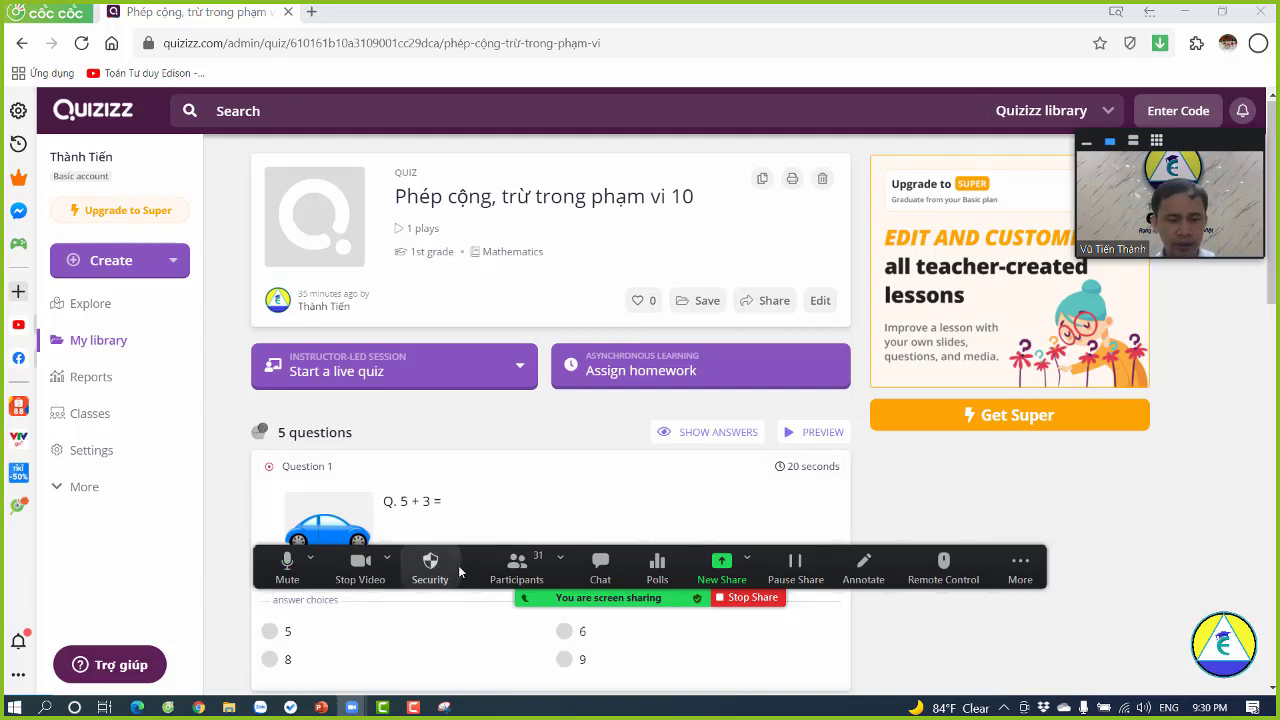
key("super+d")
- Launch Word, create a blank document and type the heading
double_click(300, 283)
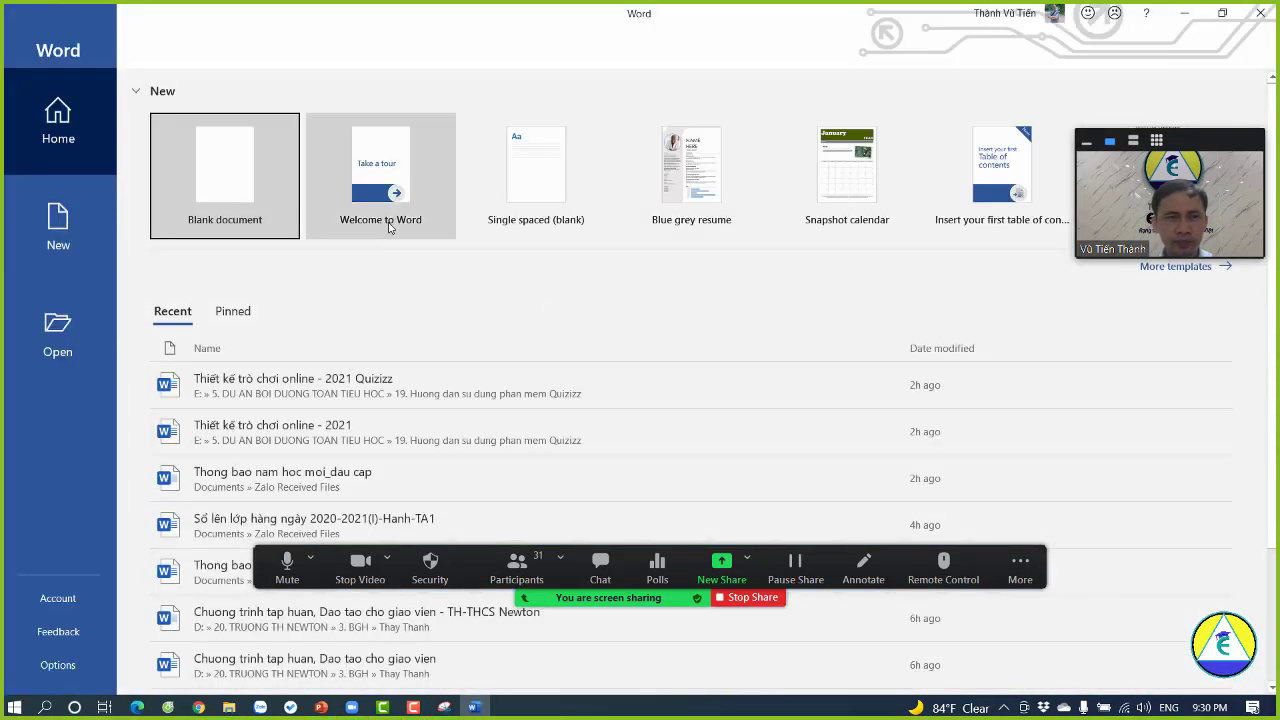
left_click(229, 168)
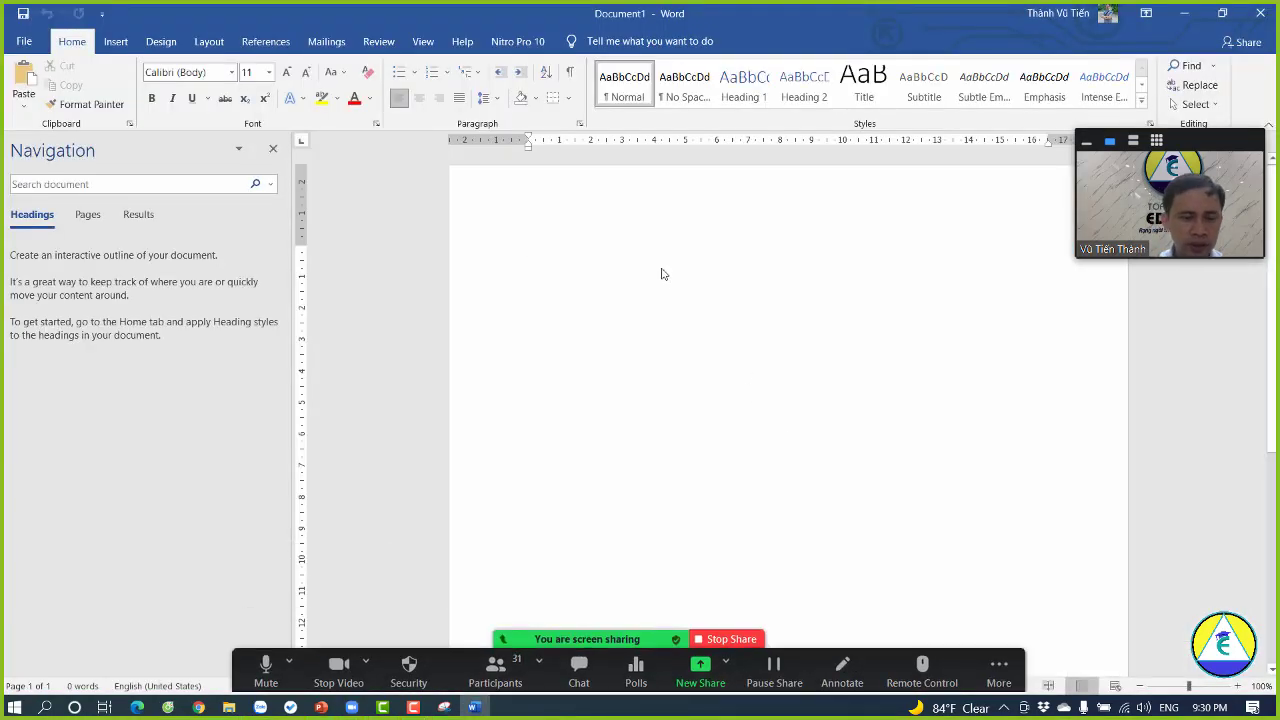
type("H")
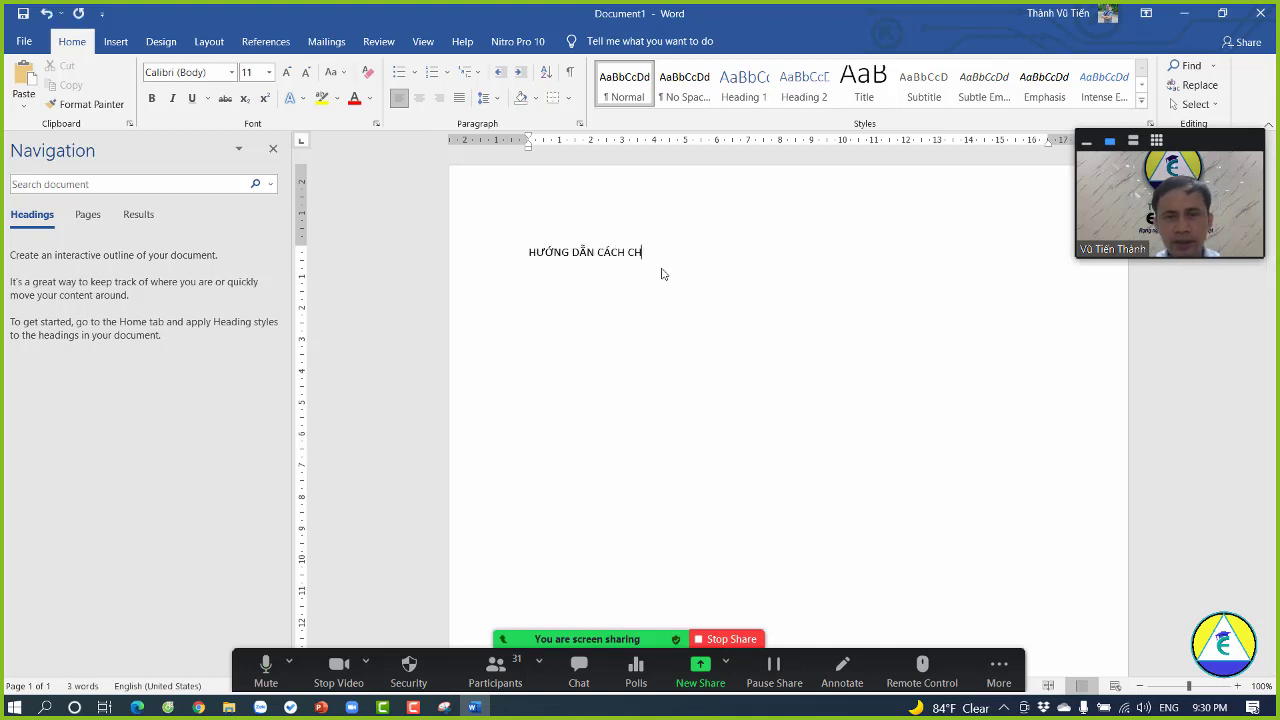
type("up TRU")
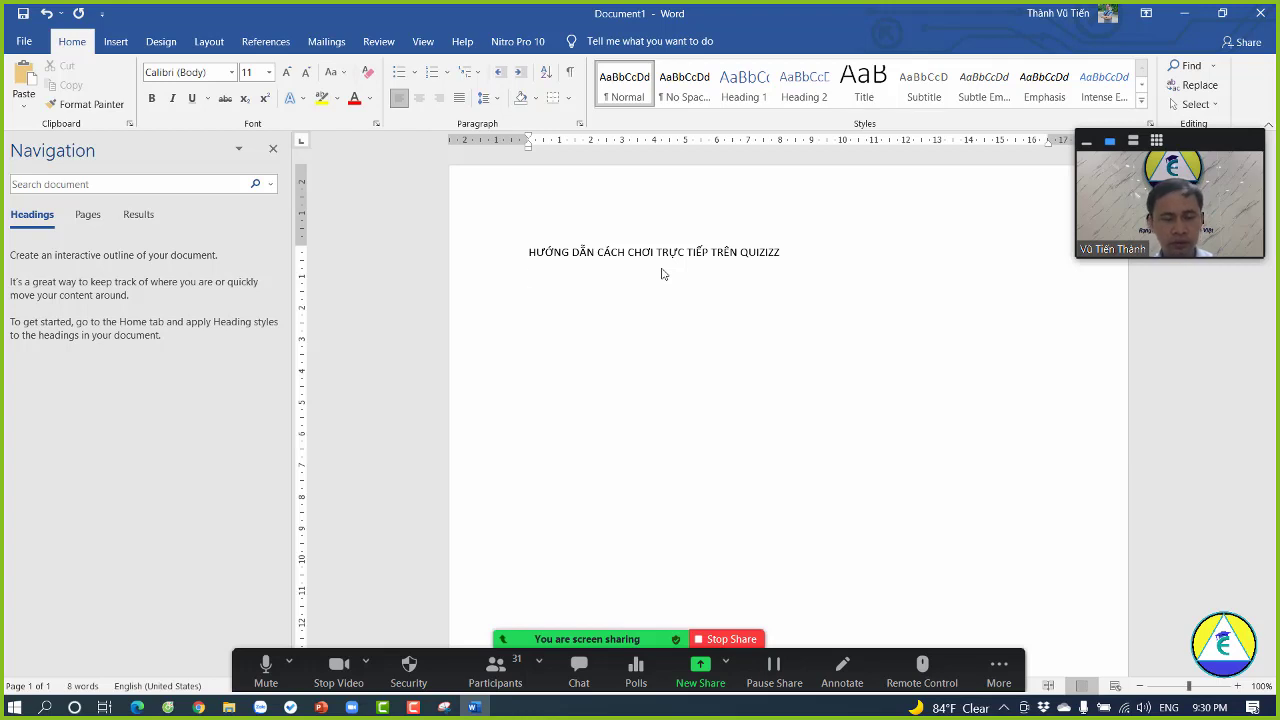
- Set the heading to Times New Roman 14 pt and close the Navigation pane
key("ctrl+a")
left_click(200, 72)
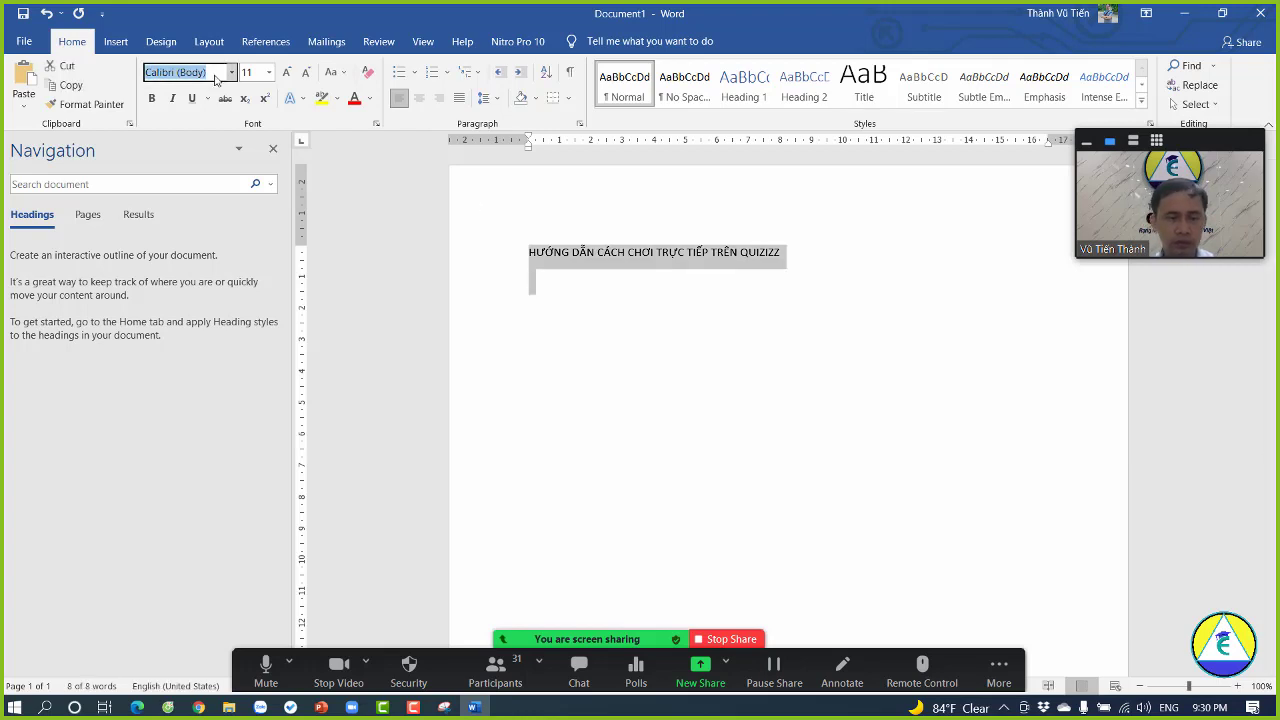
type("Times New Roman")
key("Return")
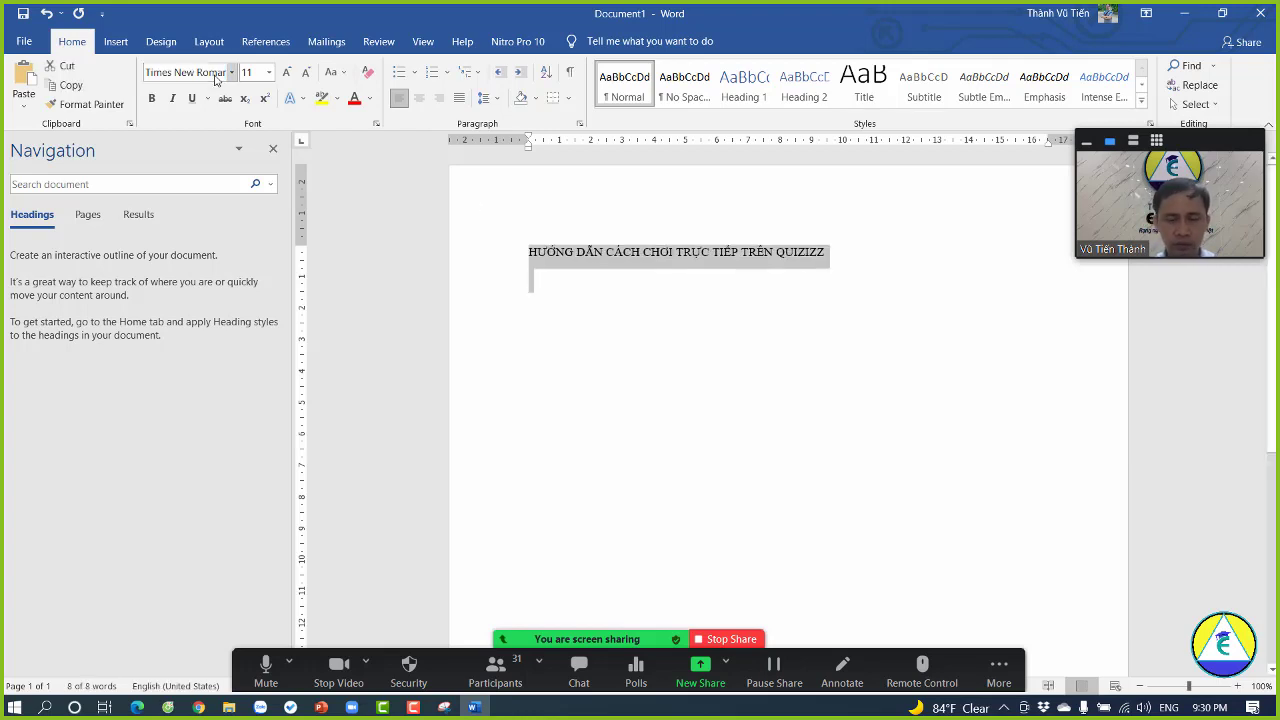
key("ctrl+shift+period")
key("ctrl+shift+period")
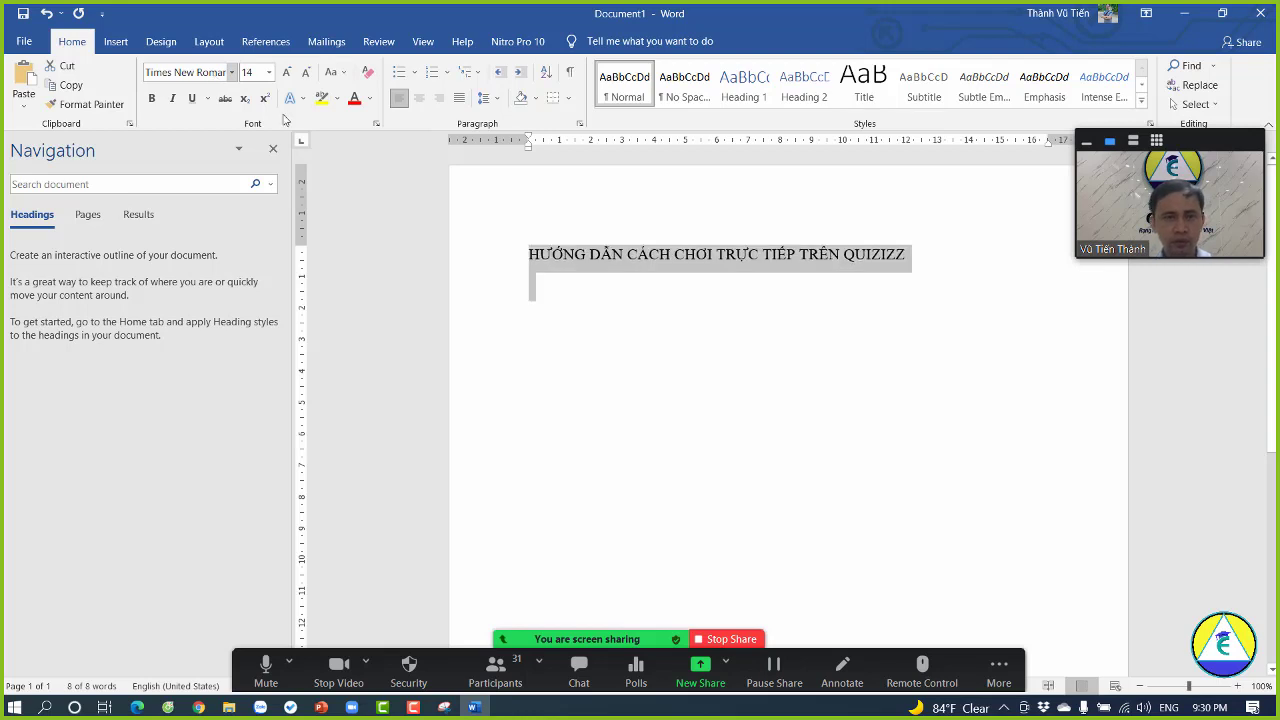
left_click(273, 148)
scroll(462, 332, "up", 3, "ctrl")
scroll(458, 338, "up", 2, "ctrl")
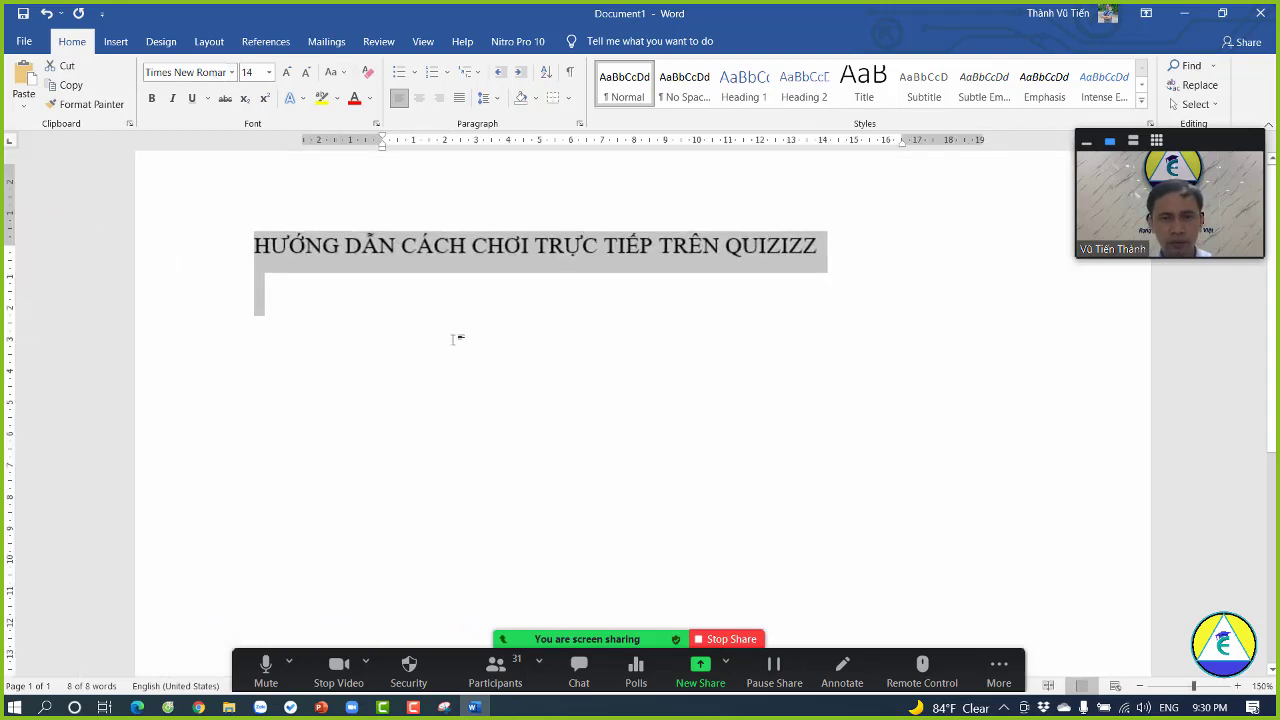
key("Right")
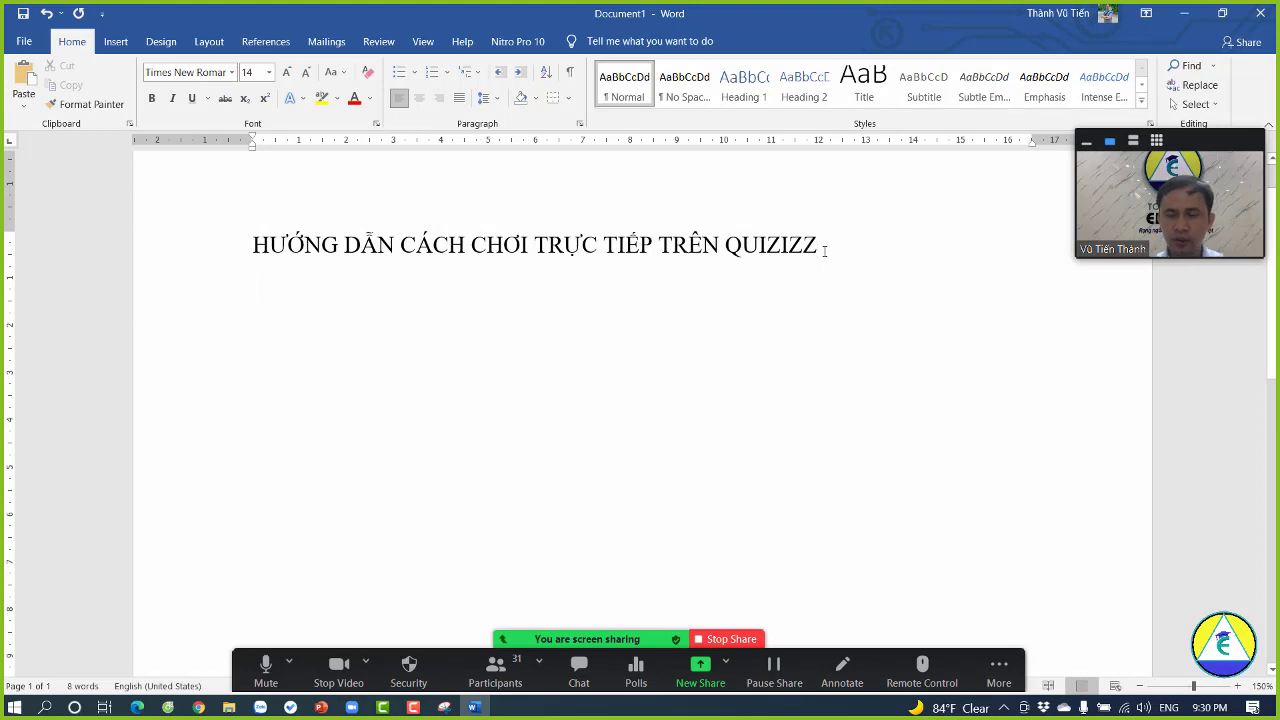
- After glancing at Quizizz, type 'Bước 1: Chọn Star a live Quiz' in Word, correcting the typos
key("alt+Tab")
key("alt+Tab")
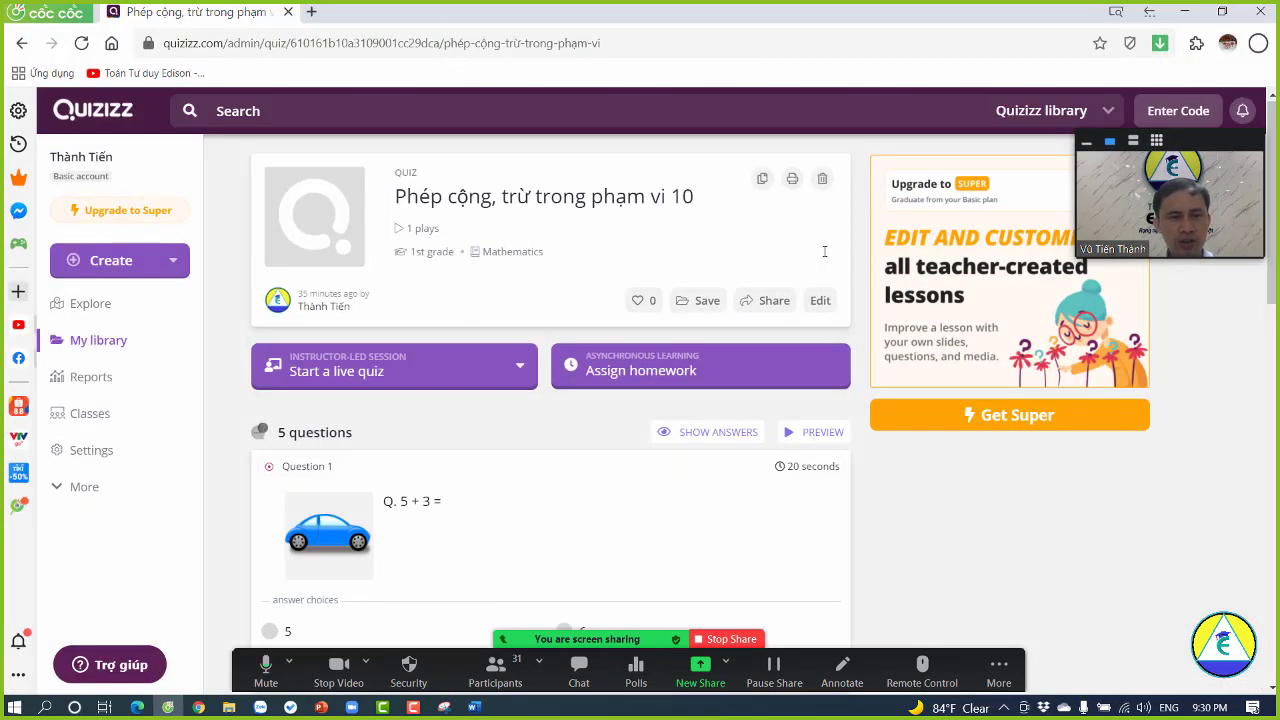
key("alt+Tab")
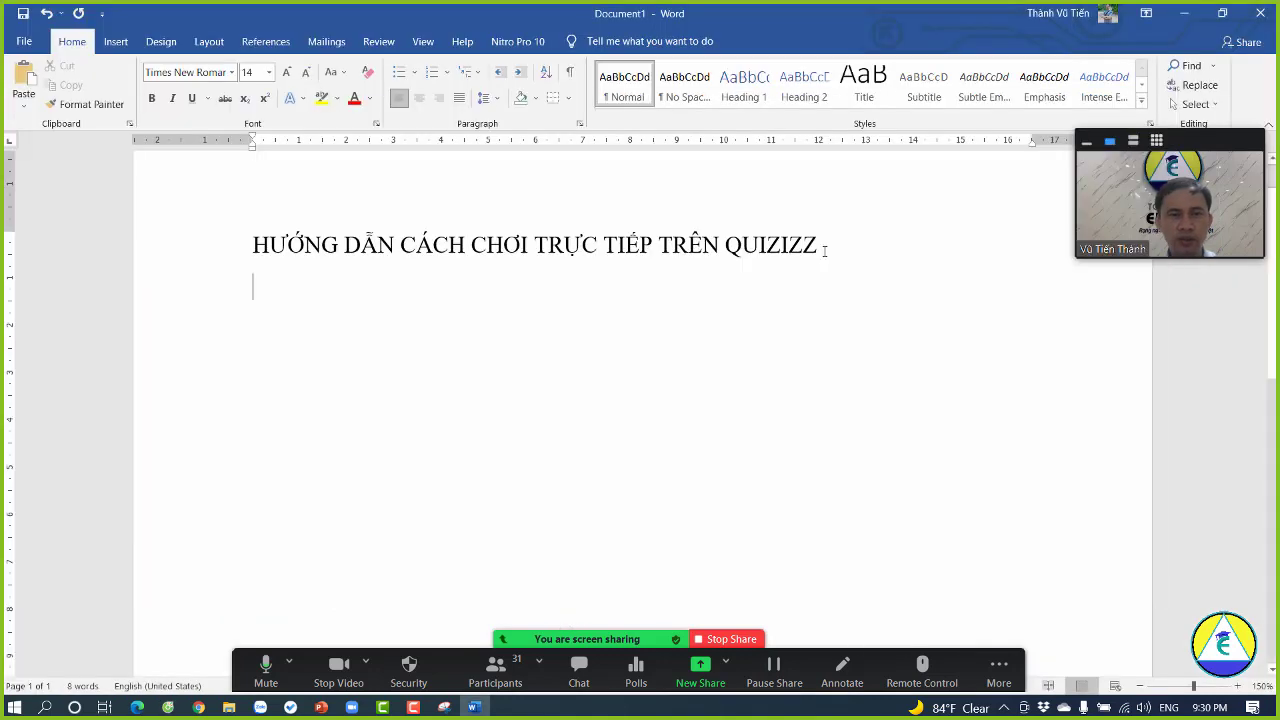
type("Bư")
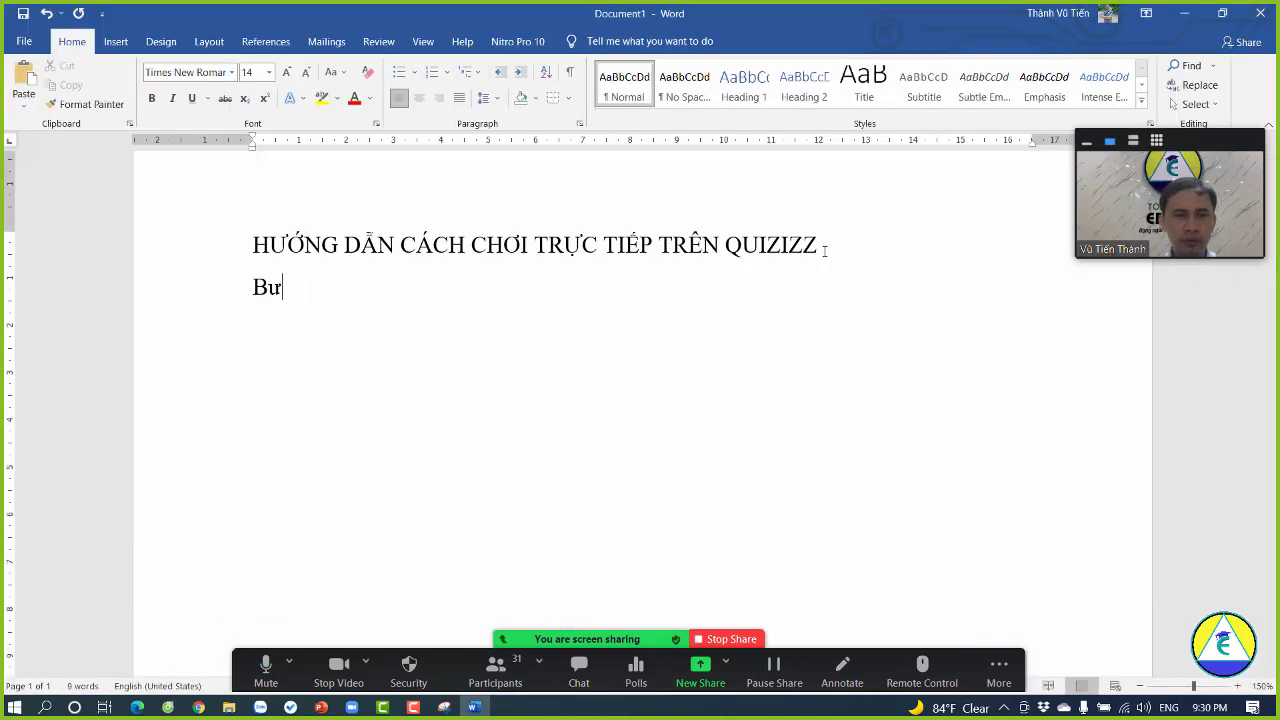
type("ocw")
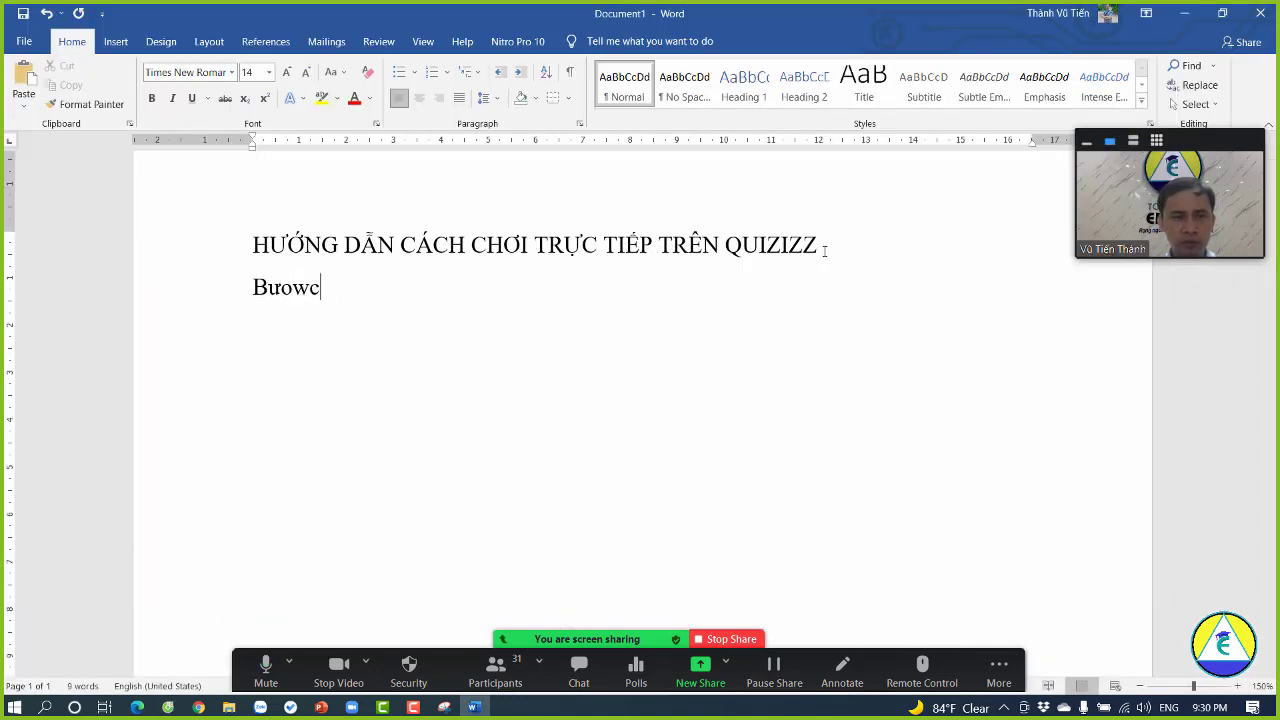
key("BackSpace")
key("BackSpace")
type("c 1: ")
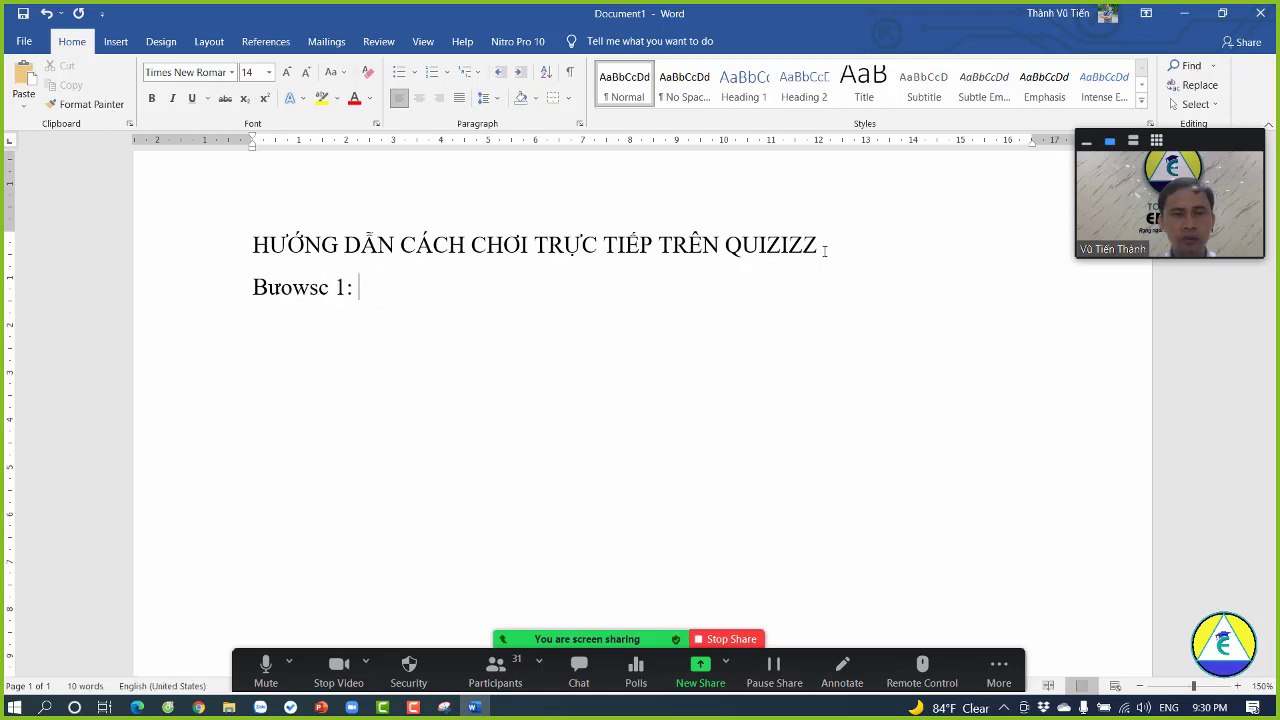
type("Chọn Star ")
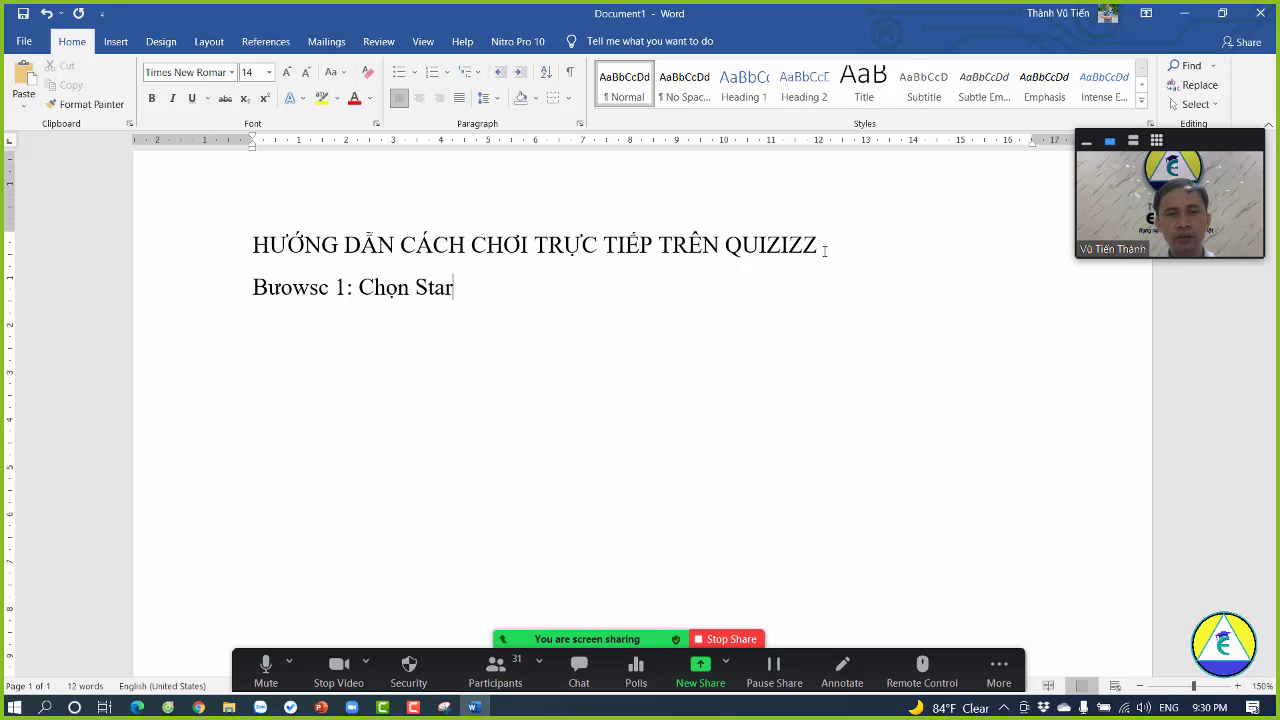
type("a l")
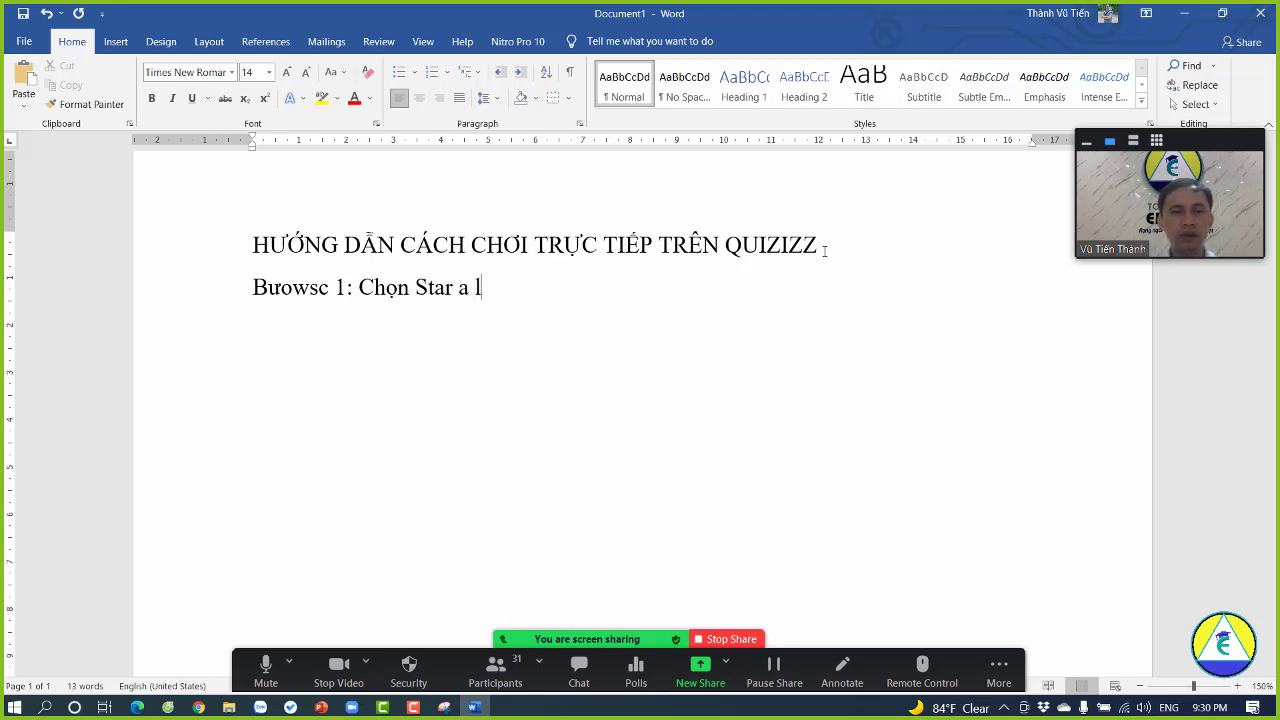
type("ive Qi")
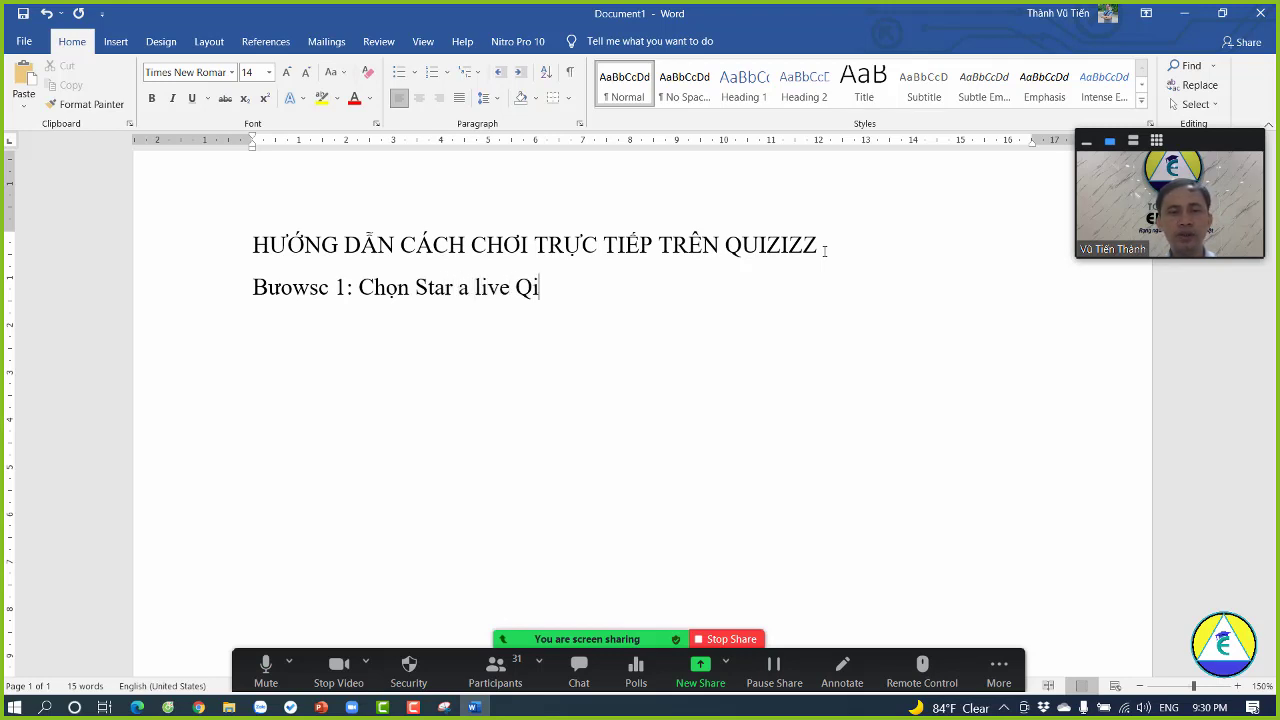
type("z")
key("BackSpace")
key("BackSpace")
type("uiz")
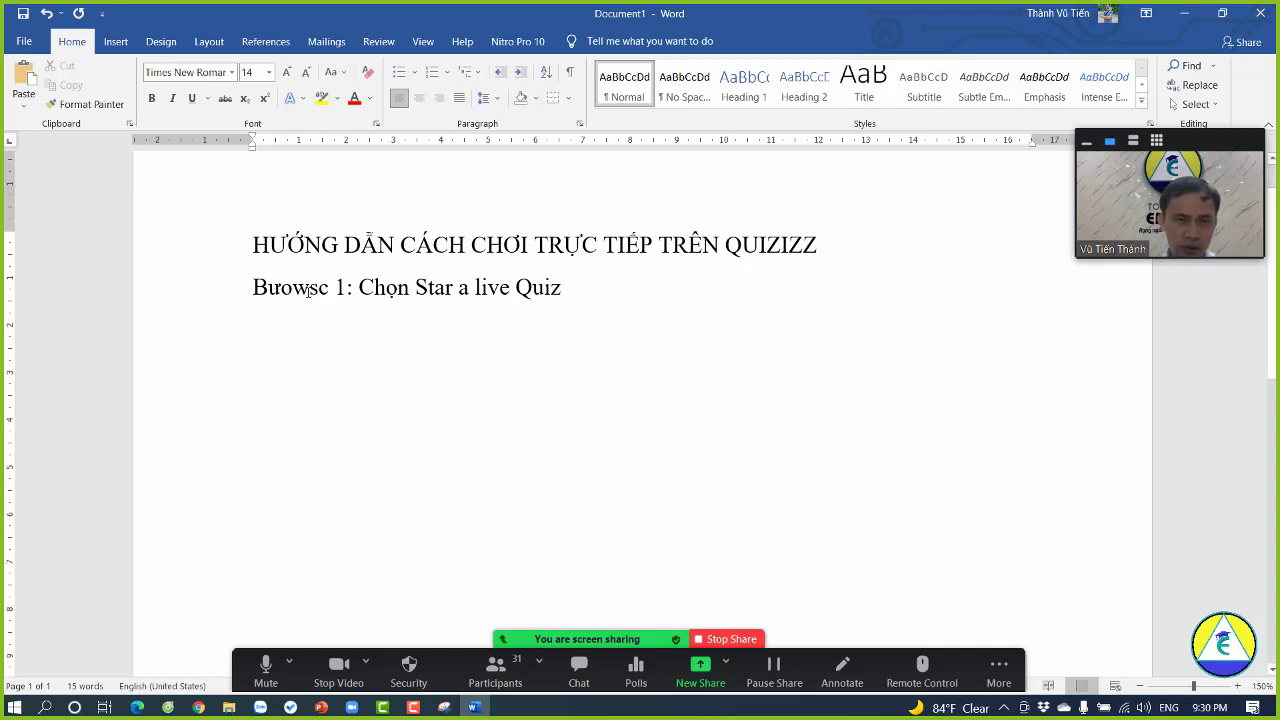
left_click_drag(308, 291, 284, 292)
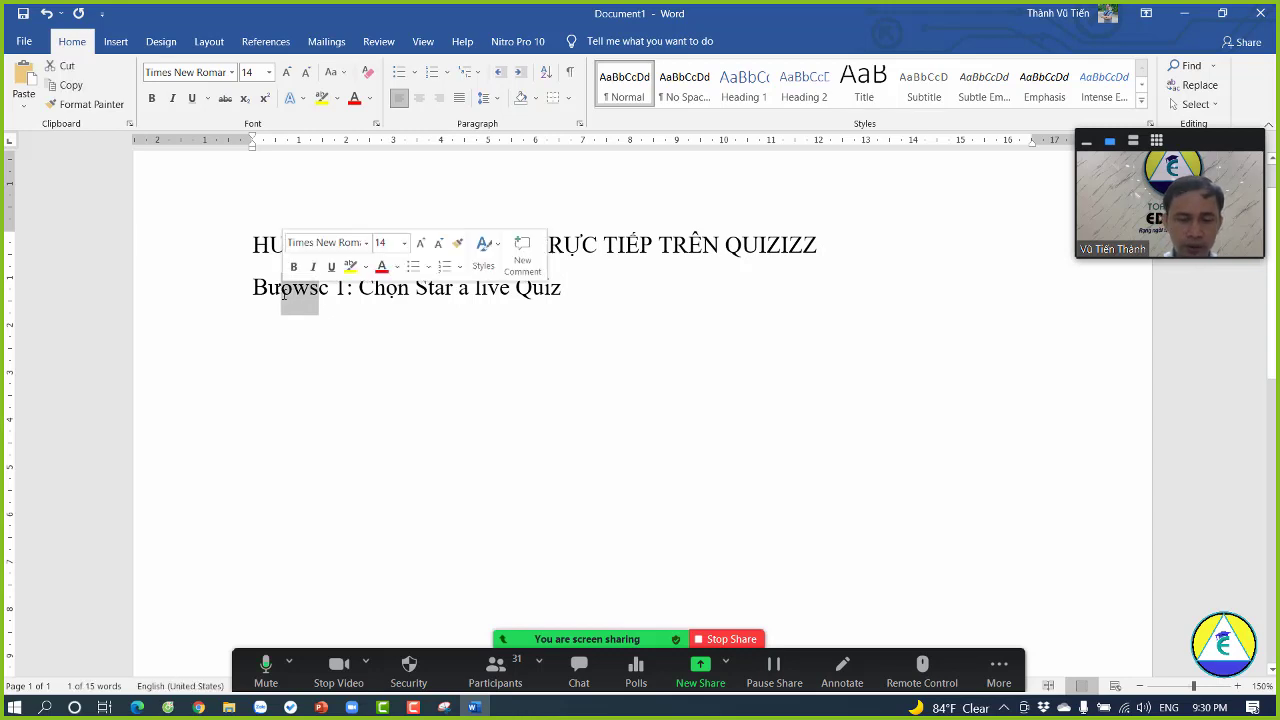
key("BackSpace")
key("Delete")
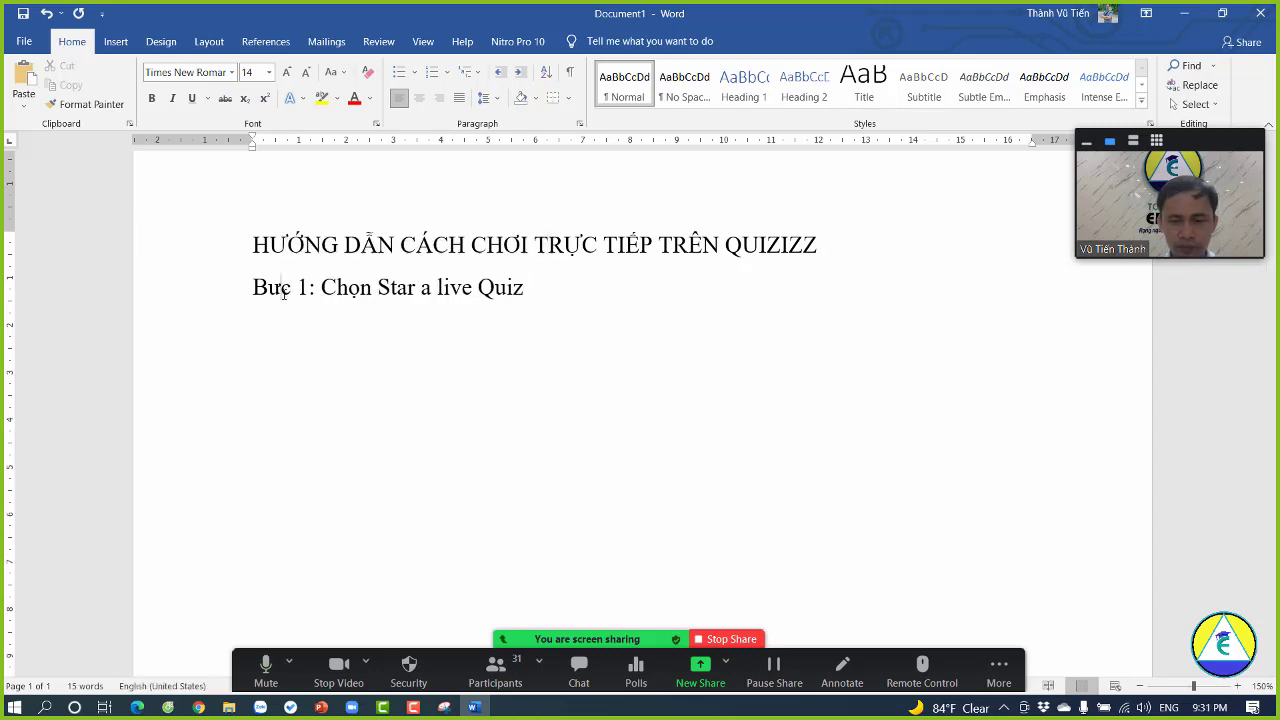
type("ợ")
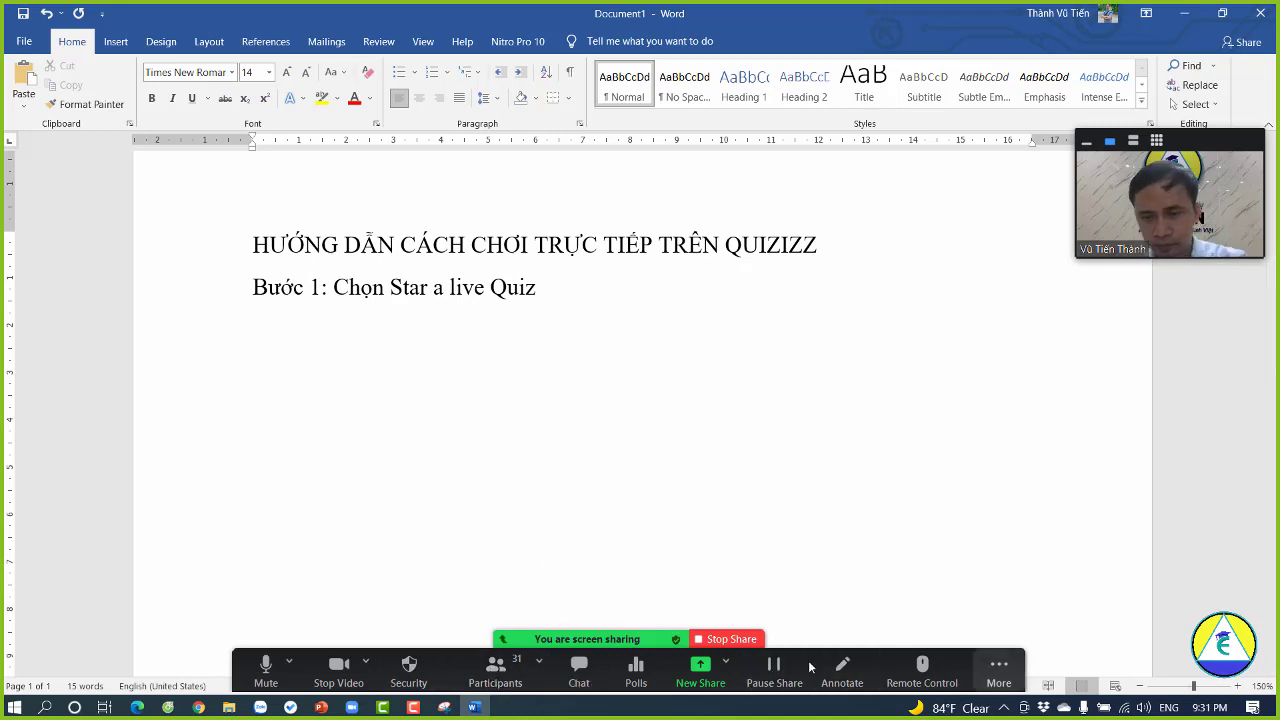
- Check and close the meeting chat, then bring the Quizizz quiz page forward
left_click(580, 683)
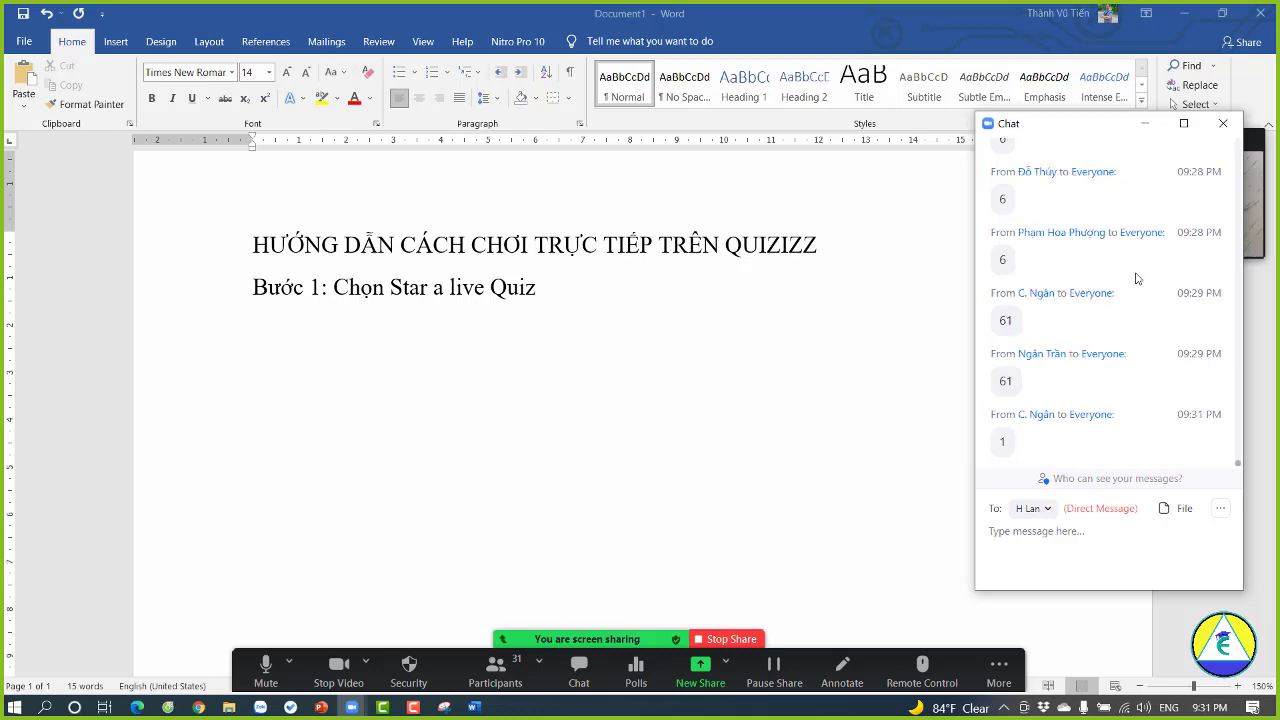
left_click(1222, 123)
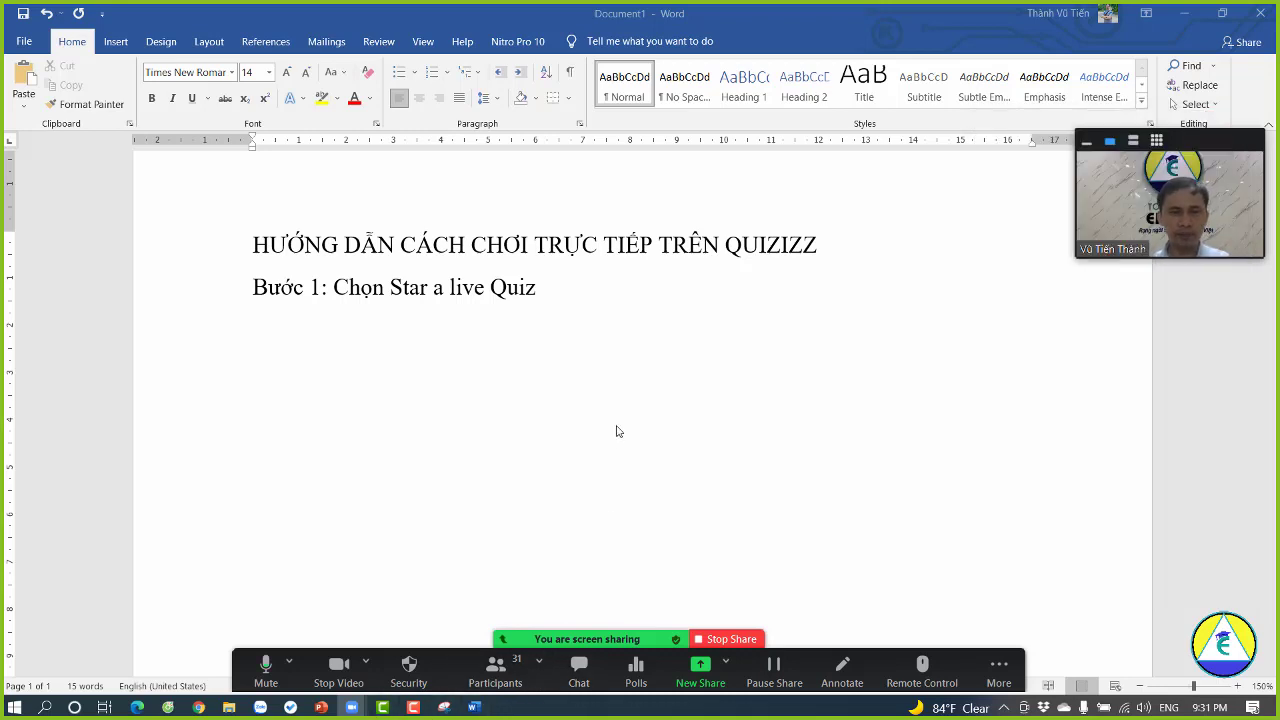
key("alt+Tab")
key("alt+Tab")
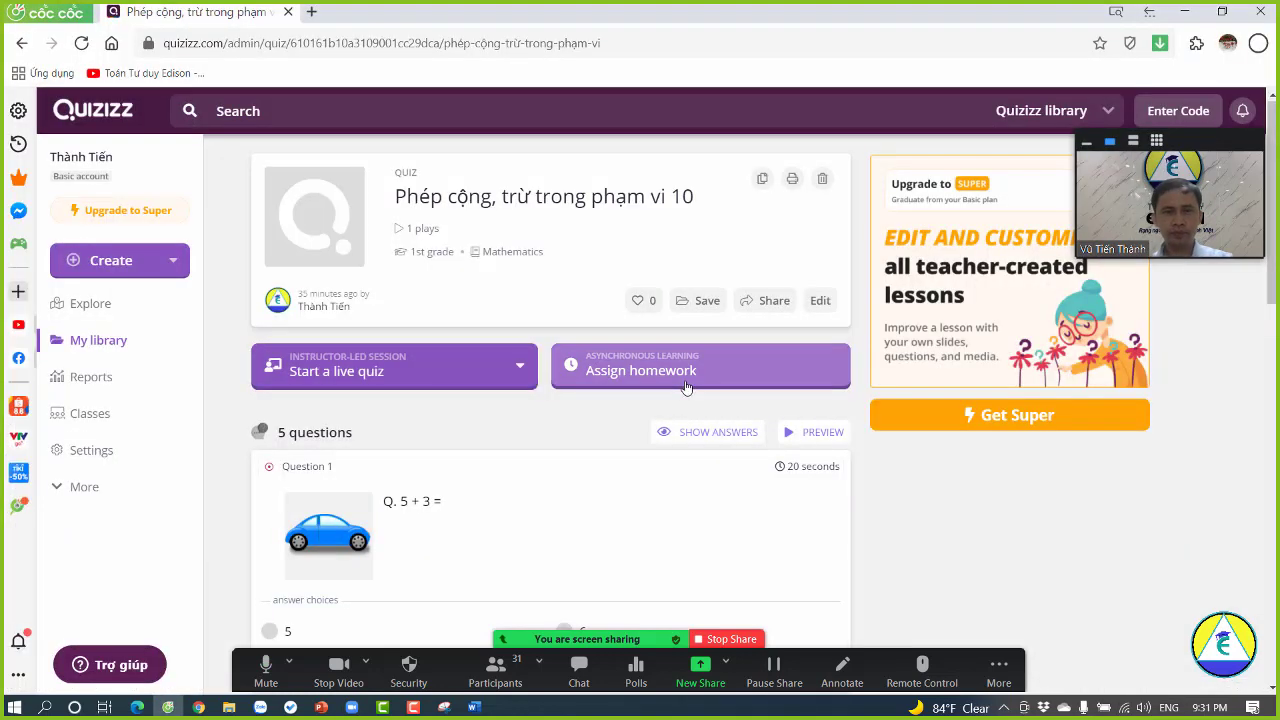
- Start the quiz live in Classic mode from the Start a live quiz options, then return to Word
left_click(418, 381)
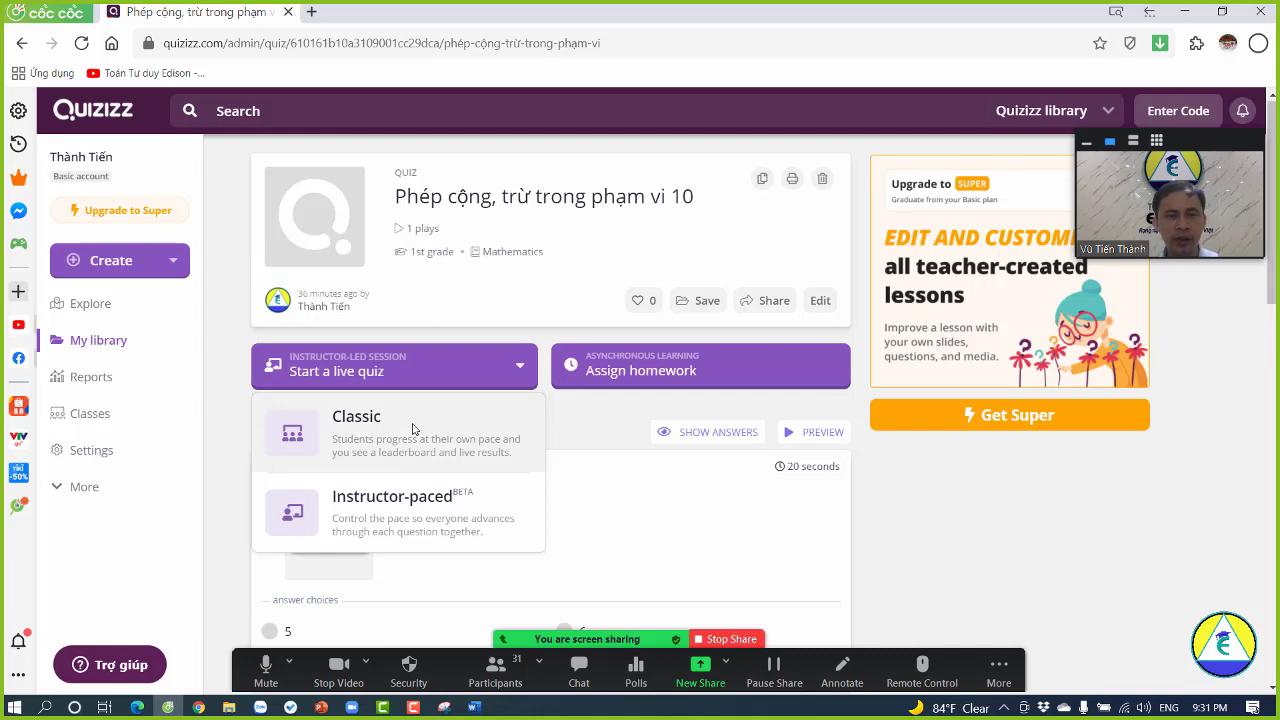
left_click(413, 429)
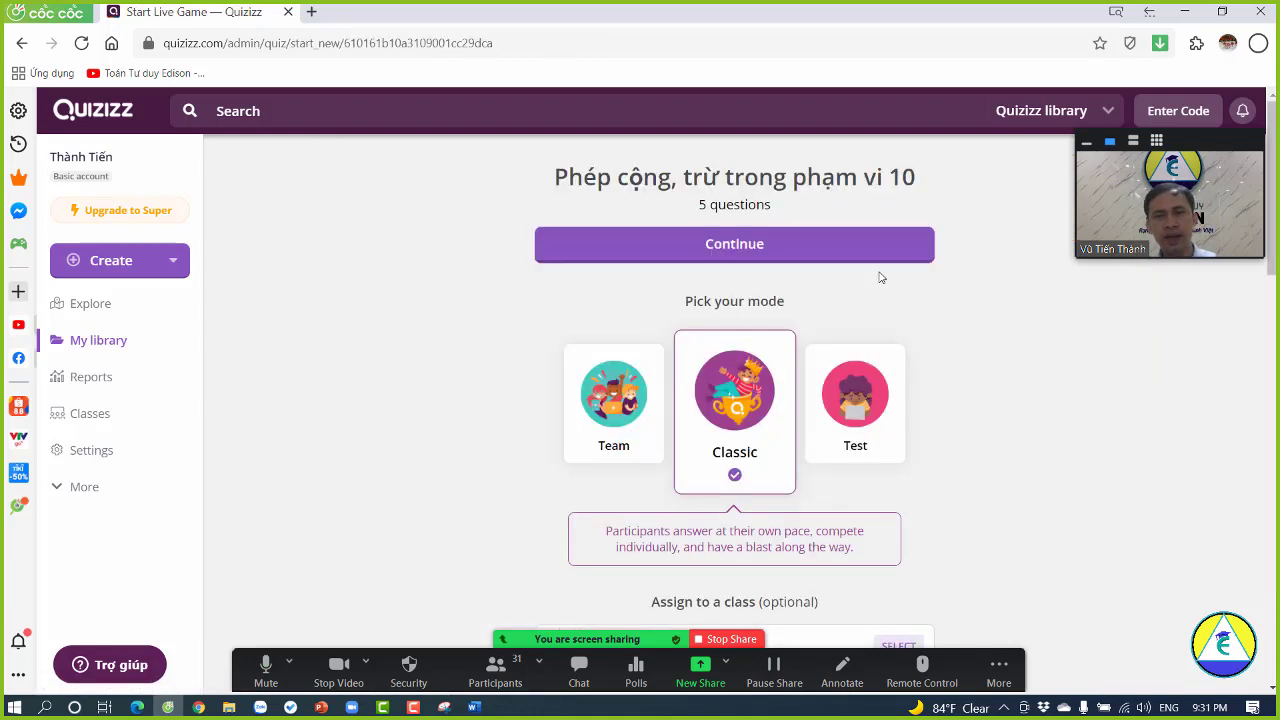
key("alt+Tab")
key("alt+Tab")
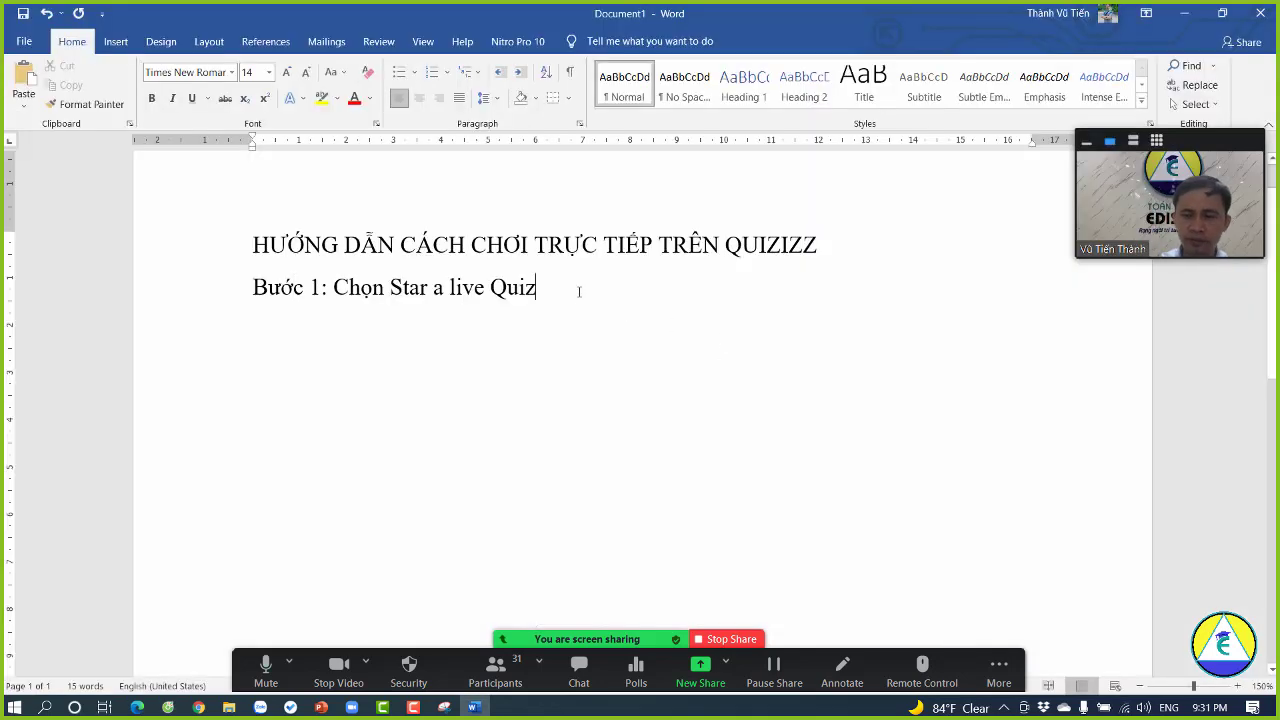
- Add the line 'Bước 2: Chọn Classic' below step 1, fixing the spelling of Classic
key("Return")
type("Bươc 2")
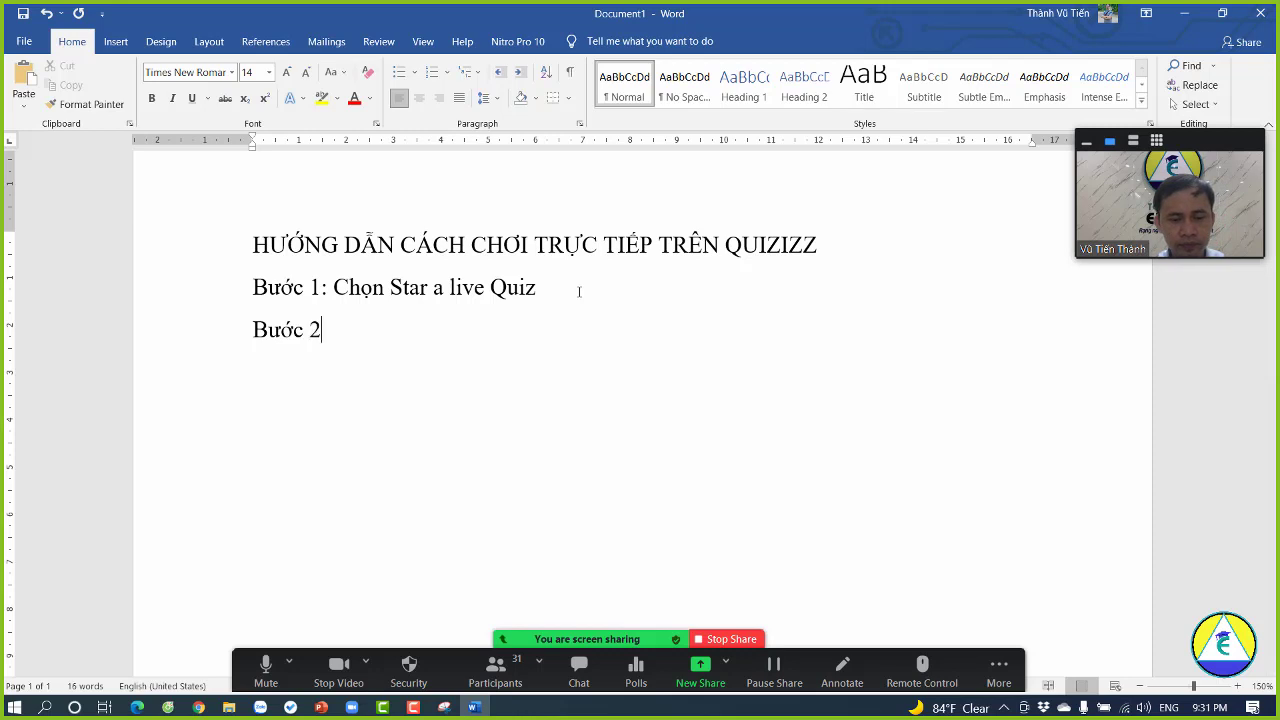
type(": Chọn ")
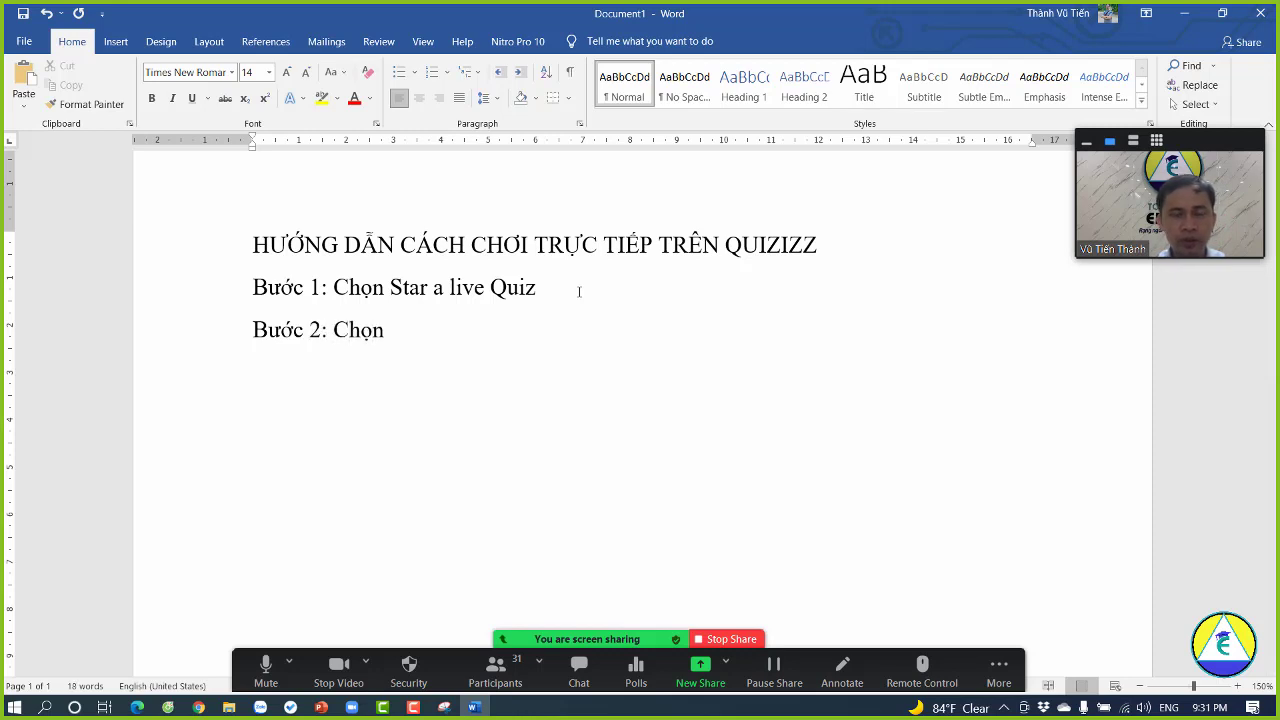
type("Class")
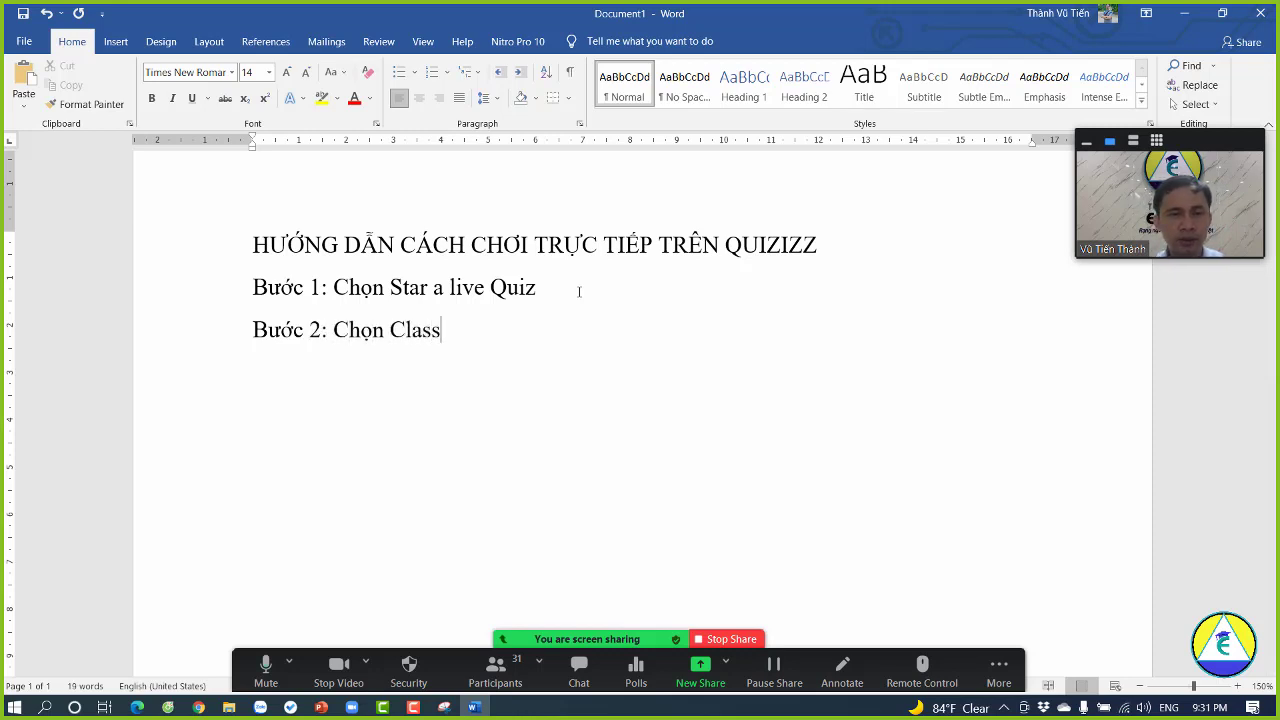
key("BackSpace")
type("i")
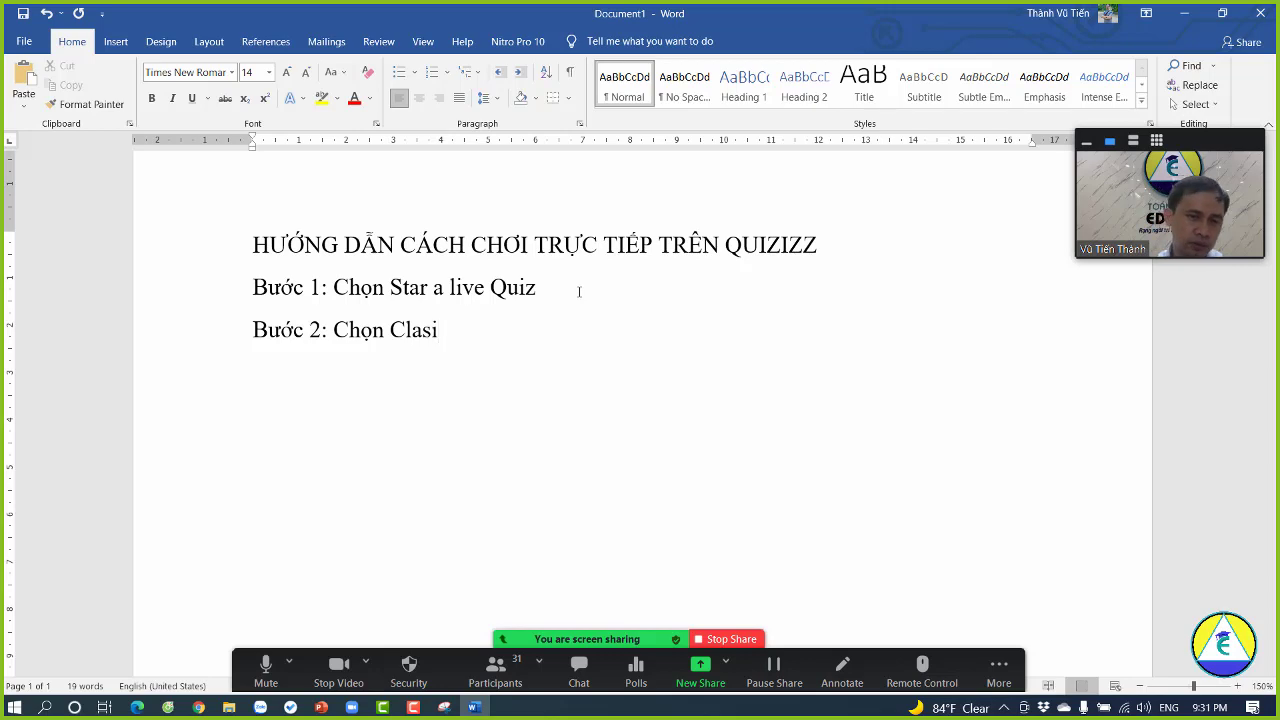
key("BackSpace")
type("sic")
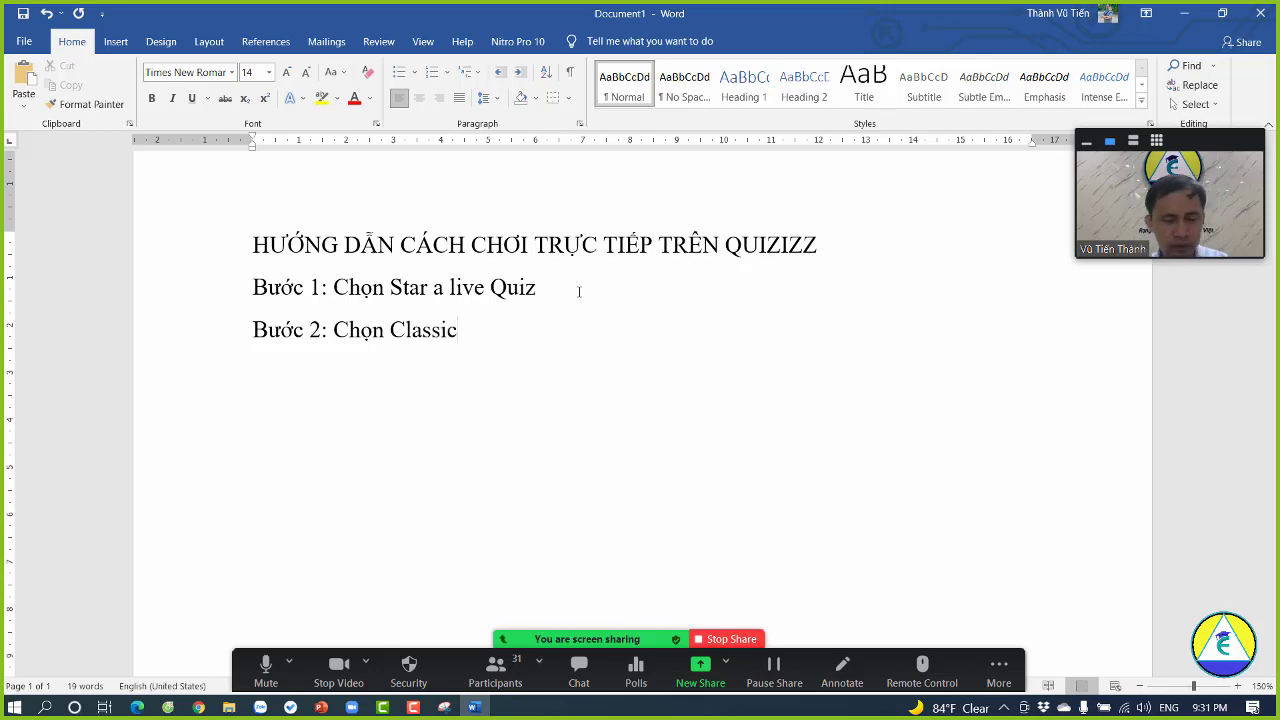
key("alt+Tab")
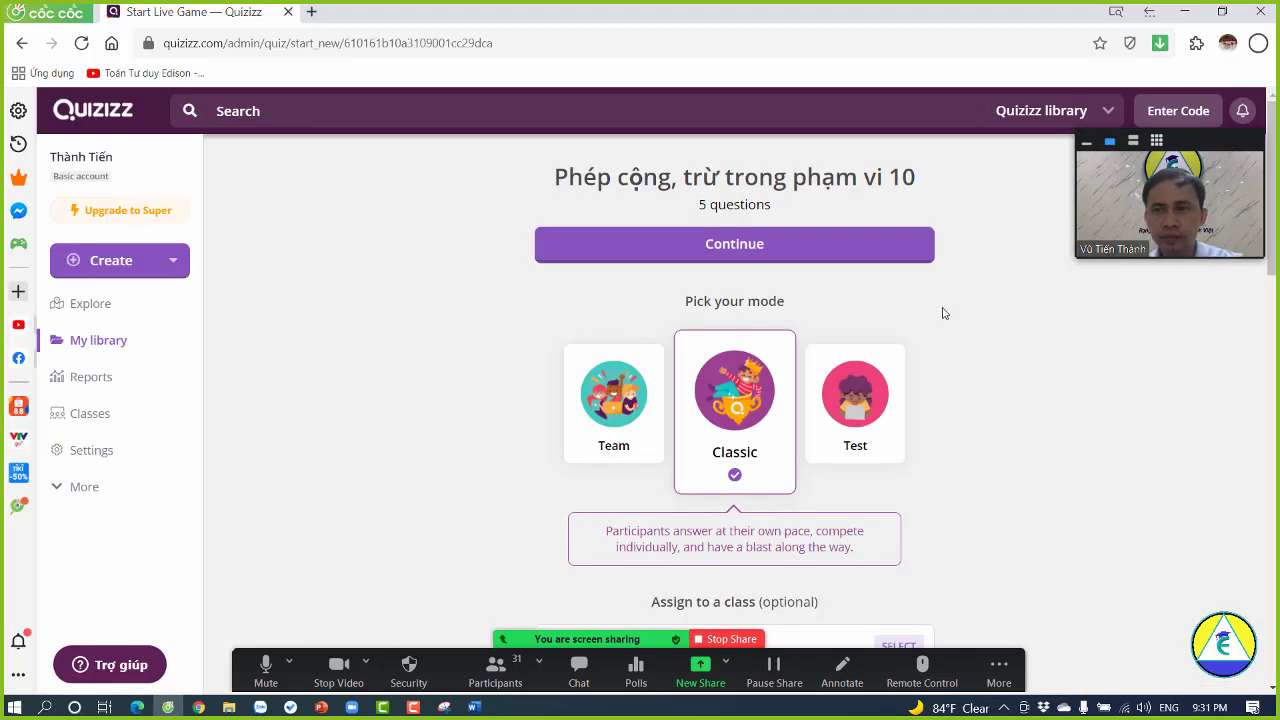
- Switch the Start Live Game page from Classic to Team mode
scroll(942, 313, "down", 3)
scroll(942, 313, "up", 3)
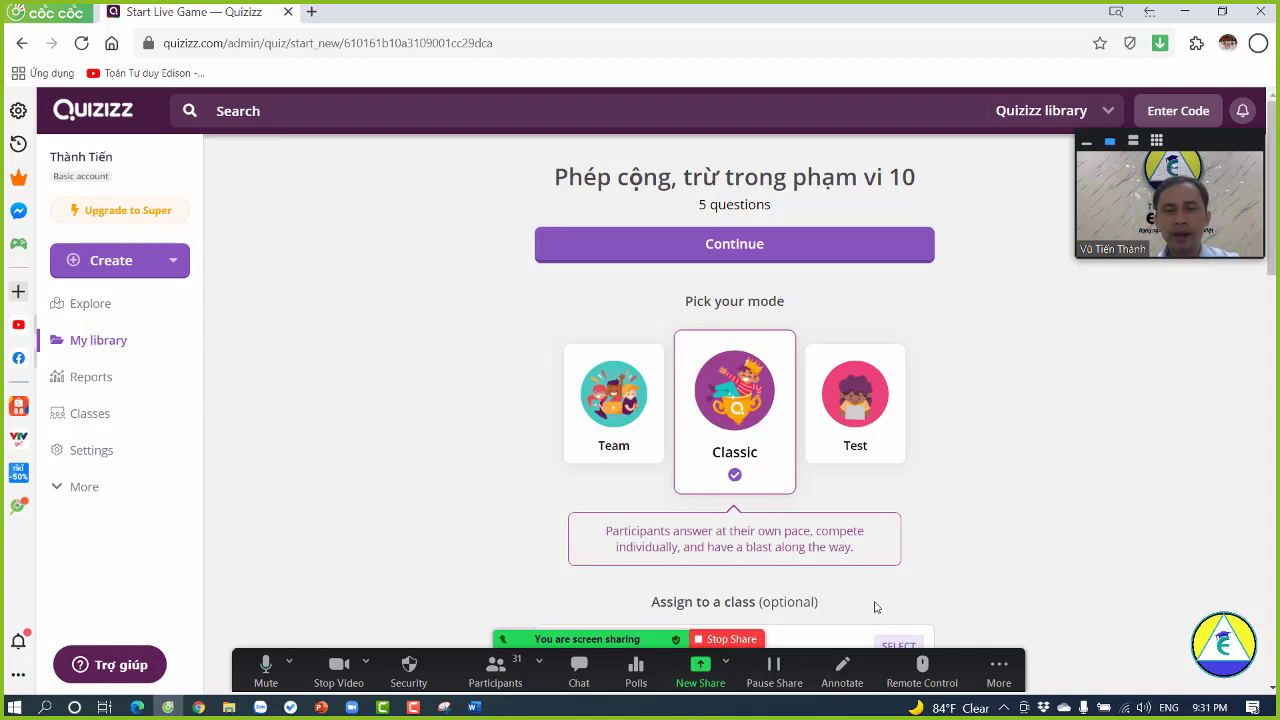
left_click(623, 396)
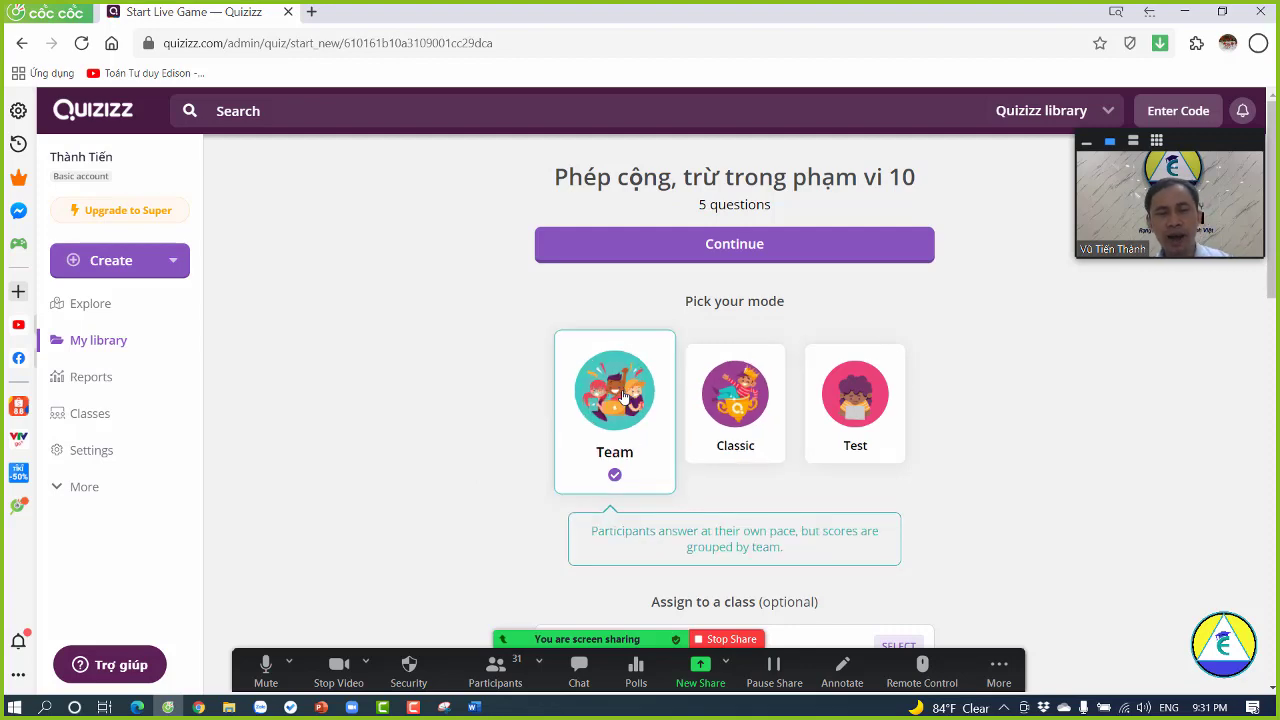
key("alt+Tab")
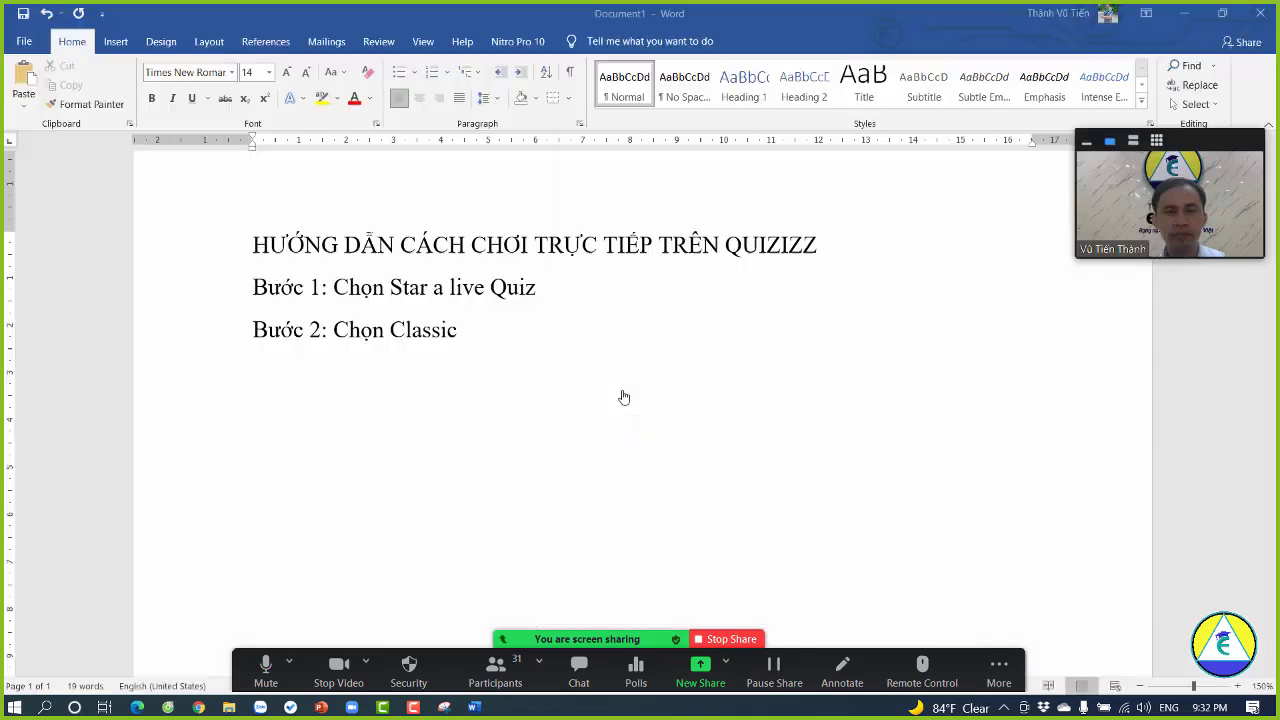
- Add the line 'Bước 3: Chọn Team' below the Classic step using Telex input
key("Return")
type("Buocw")
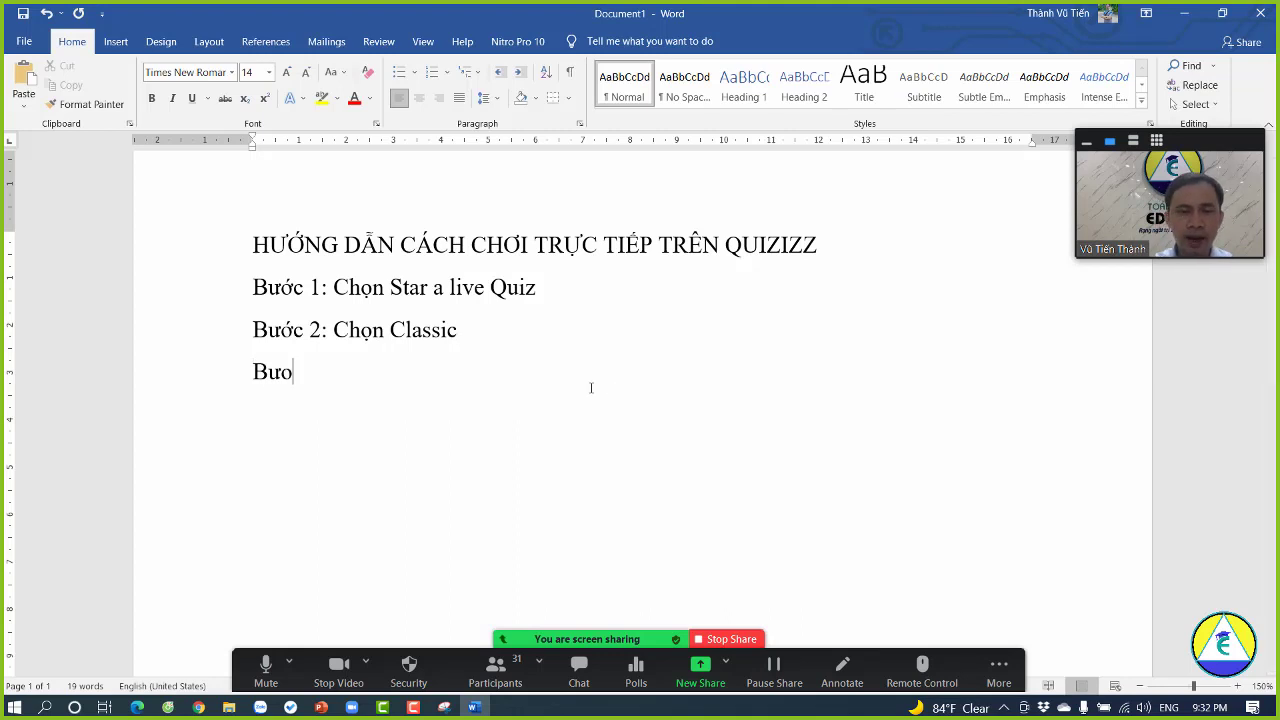
key("BackSpace")
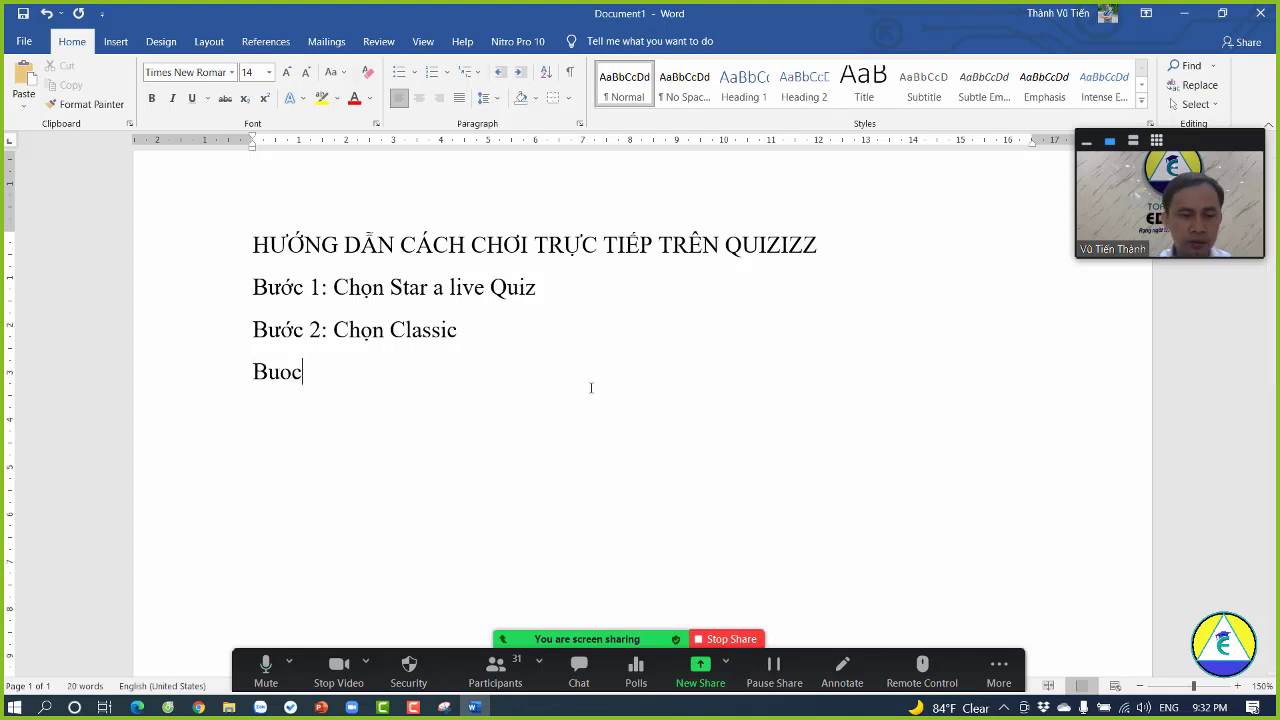
type("ws ")
type("3")
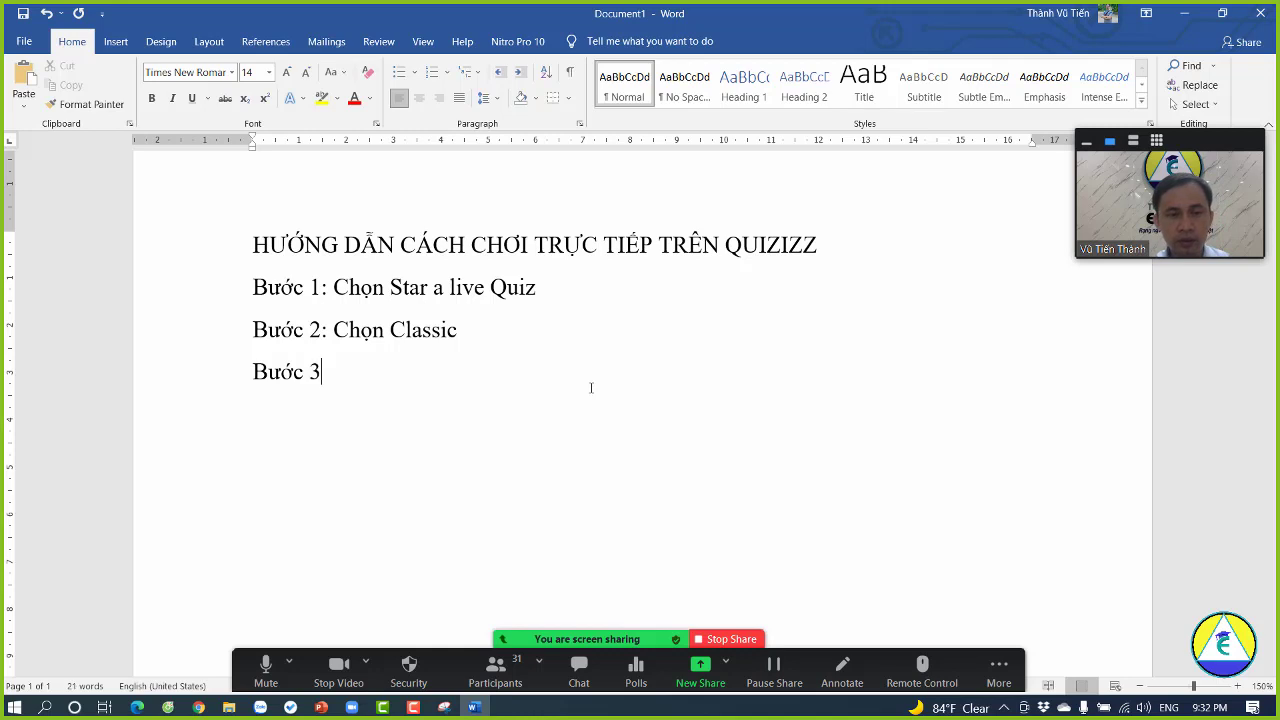
type(": Chon")
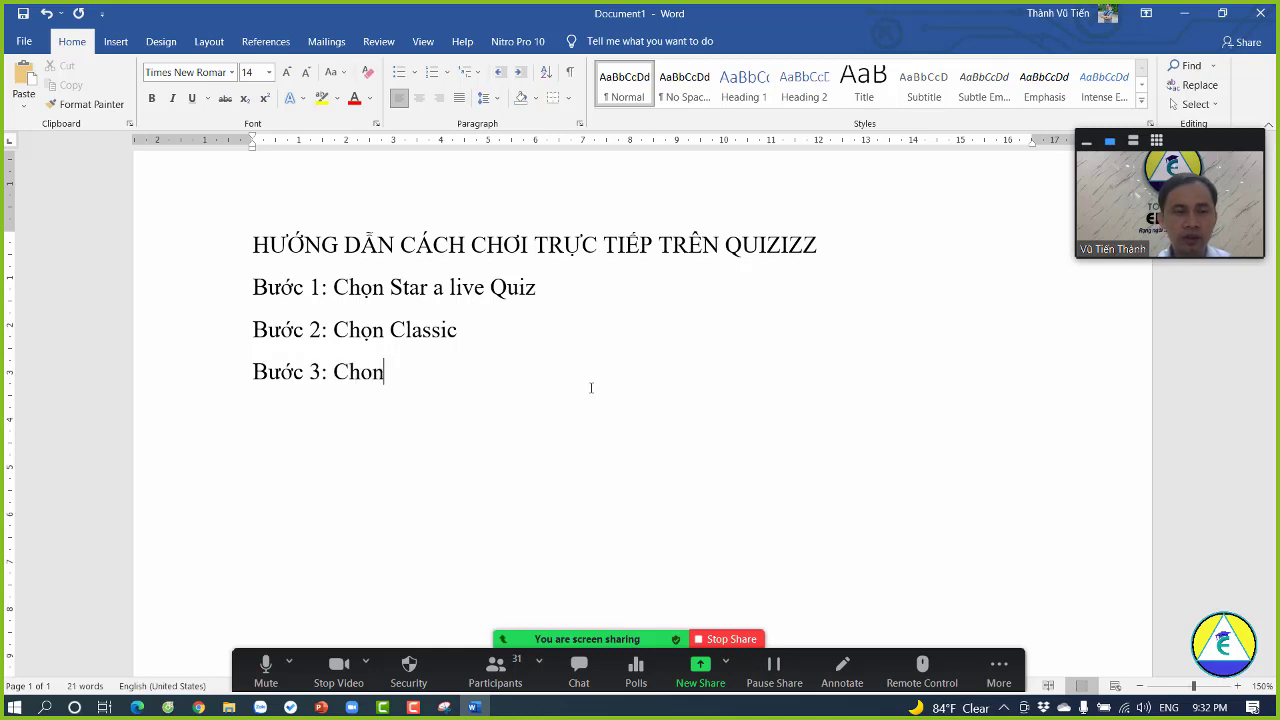
type("j Team")
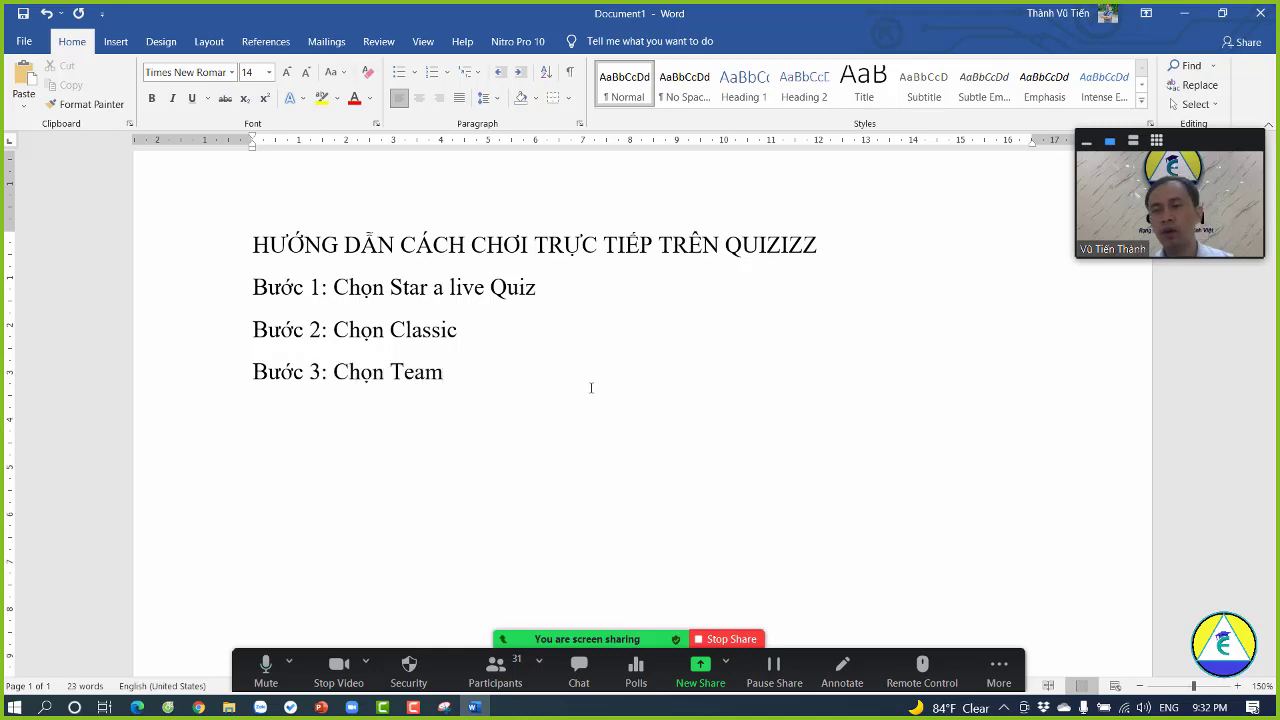
key("super+Tab")
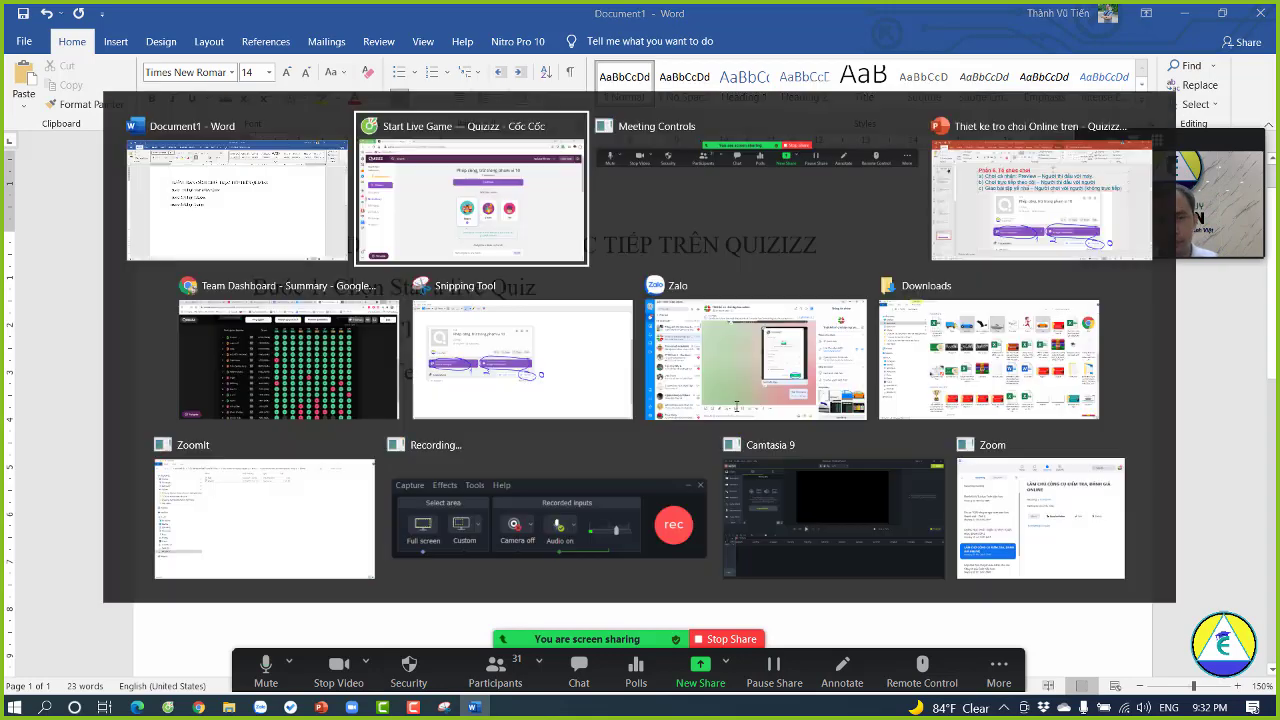
- Reopen 'Phép cộng, trừ trong phạm vi 10' from My library, start it live in Classic, and pick Team
left_click(466, 190)
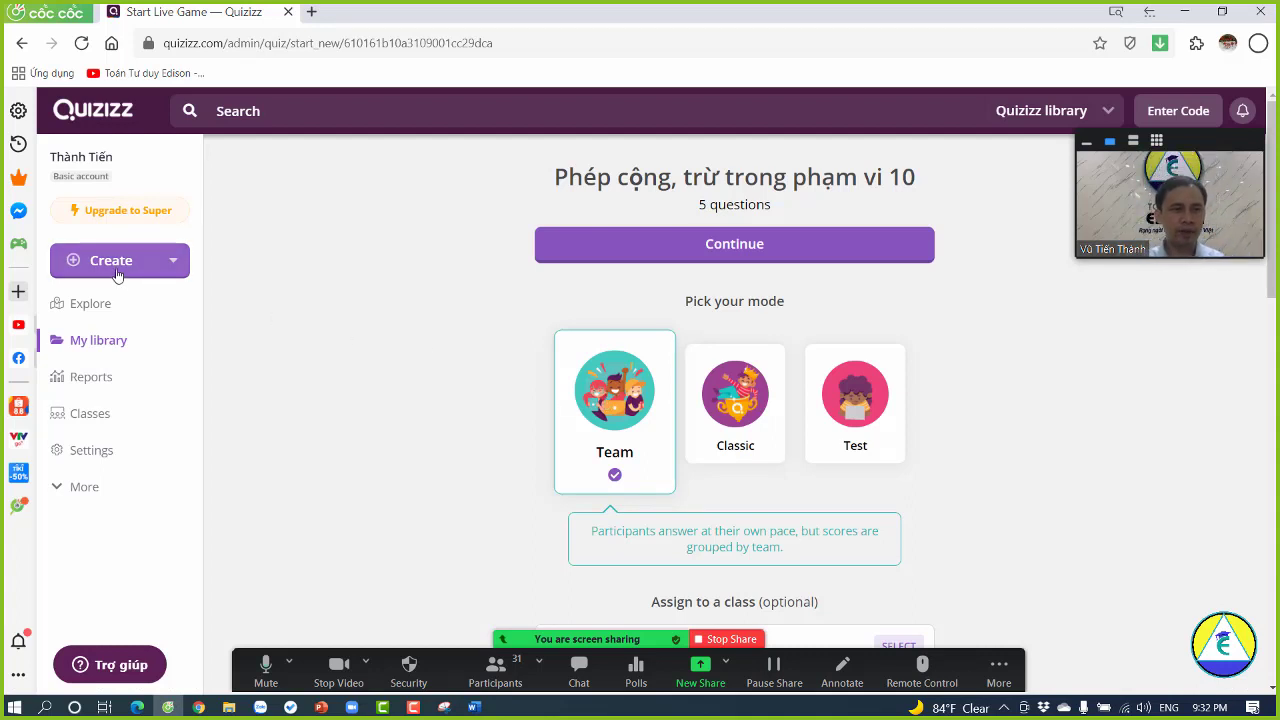
left_click(100, 341)
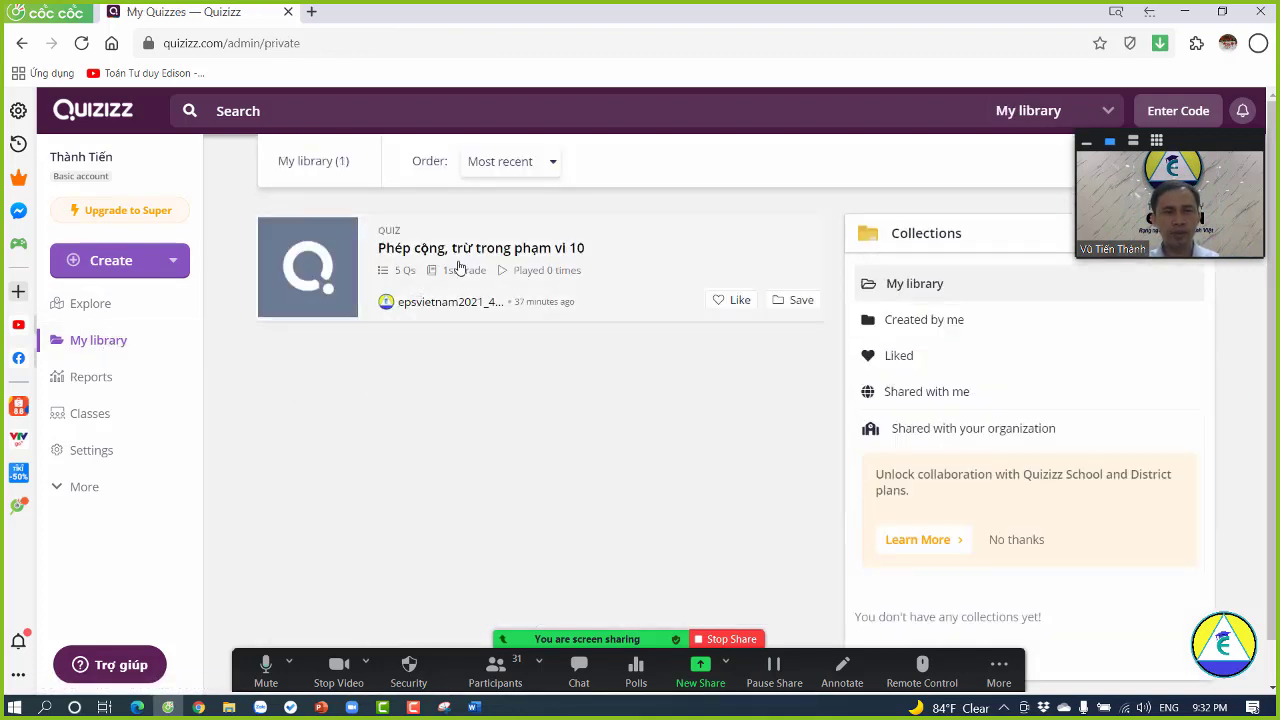
left_click(491, 247)
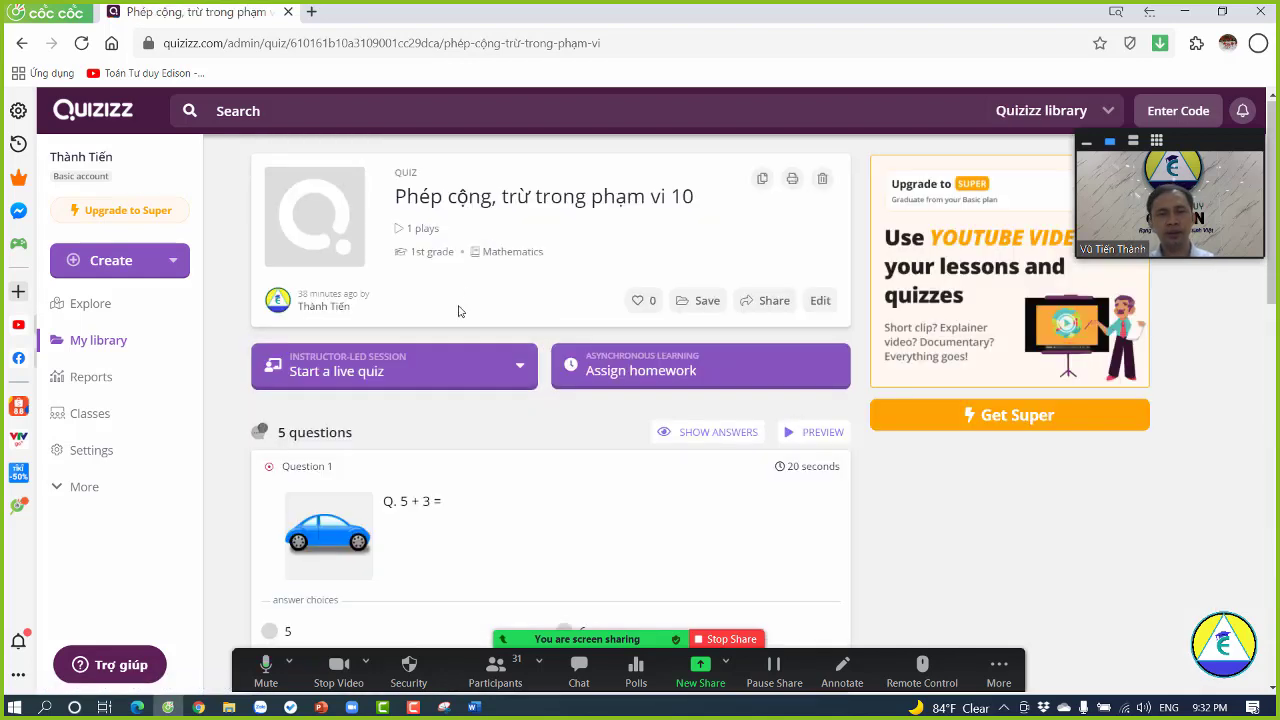
left_click(328, 373)
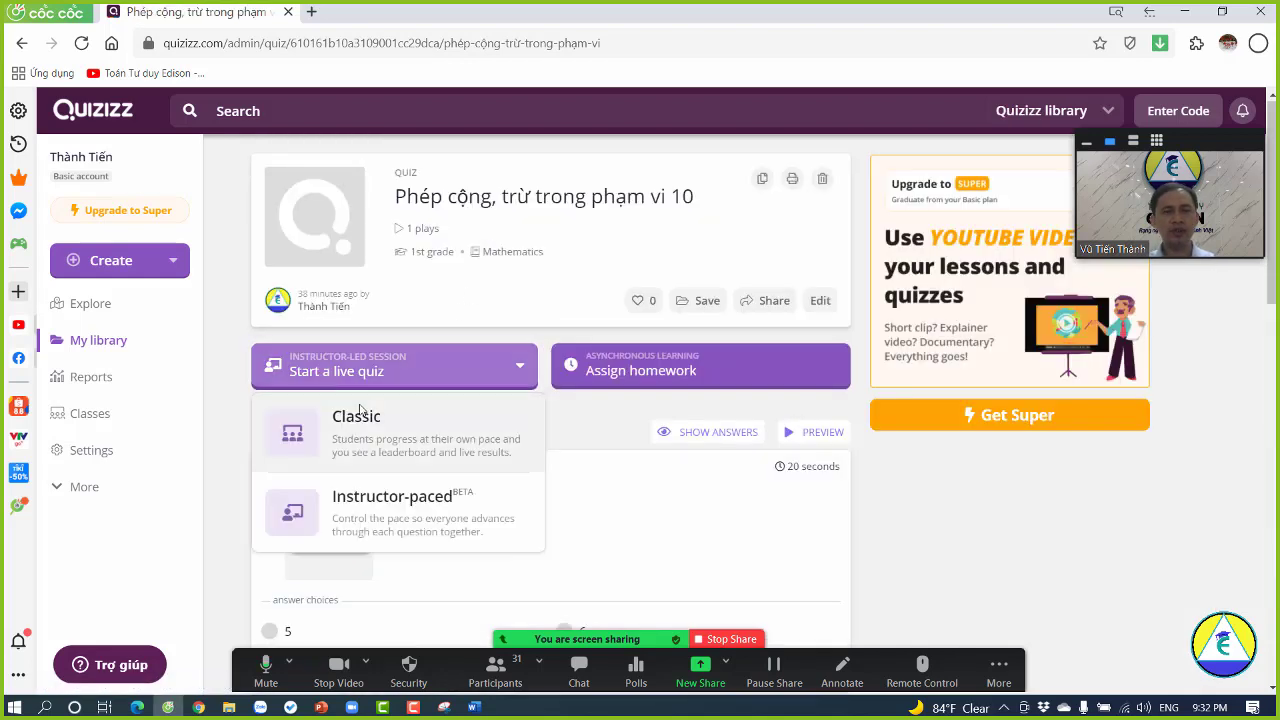
left_click(391, 434)
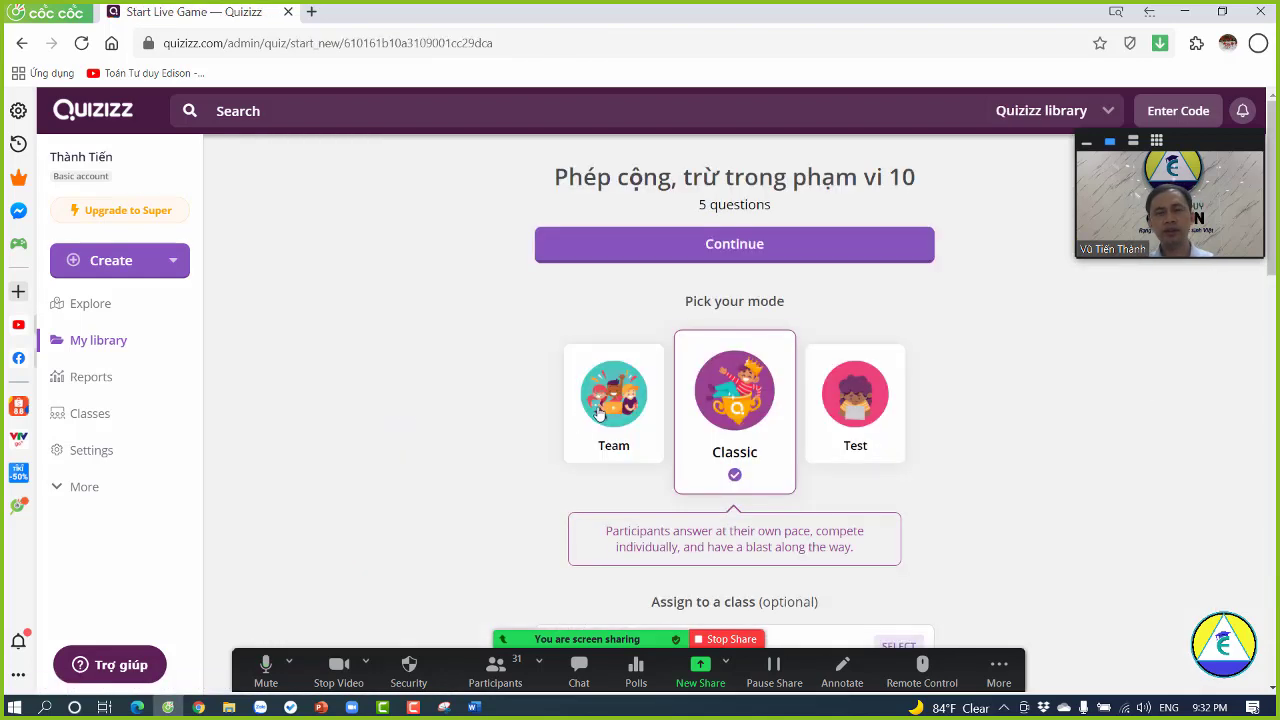
left_click(606, 406)
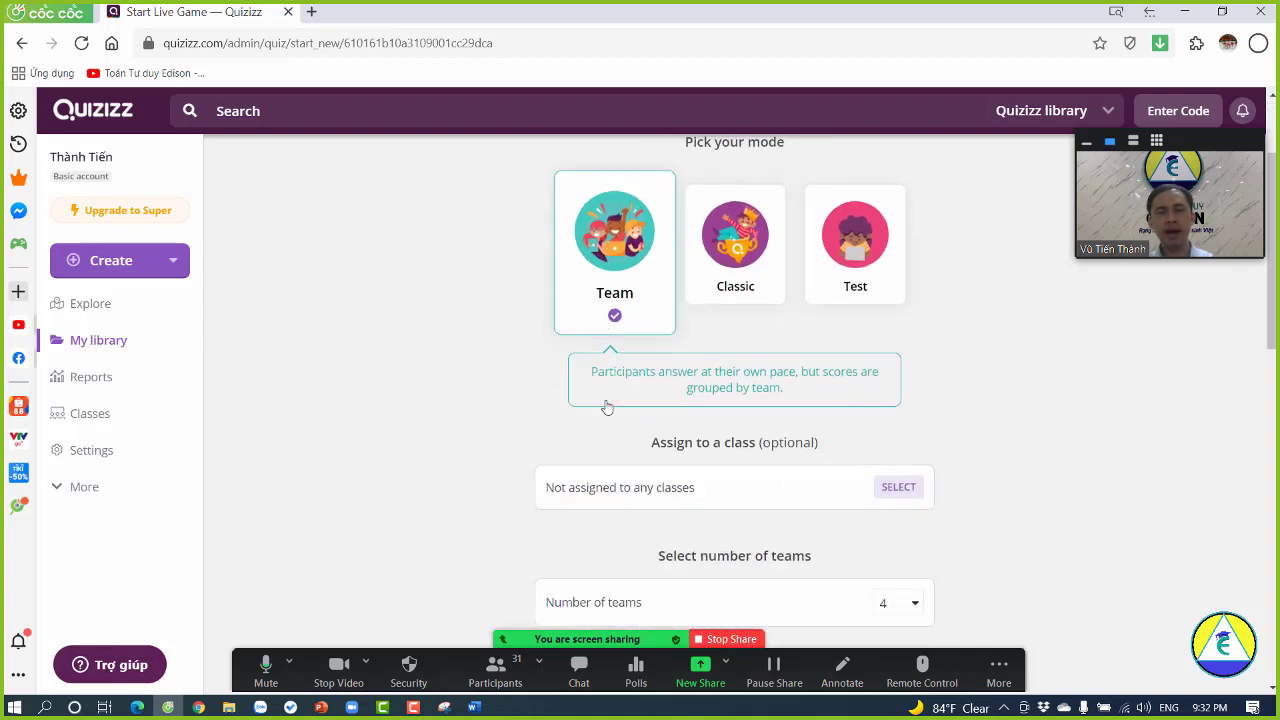
scroll(606, 406, "up", 2)
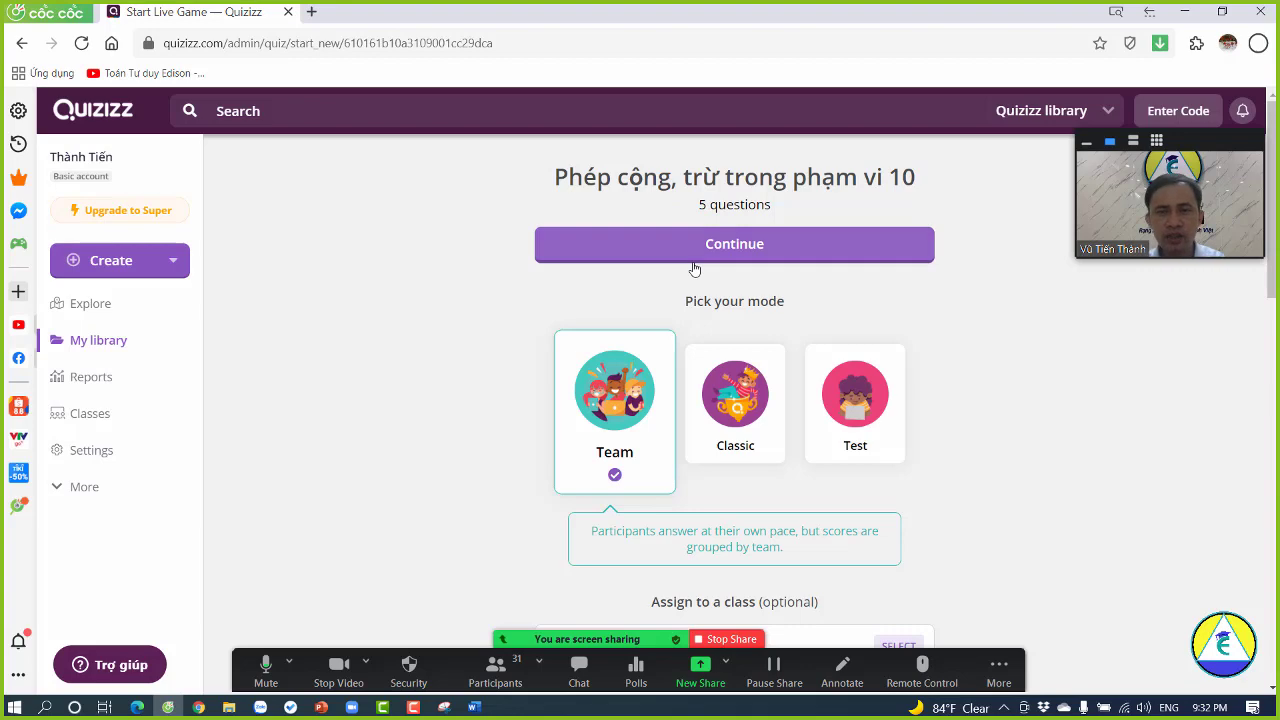
left_click(444, 707)
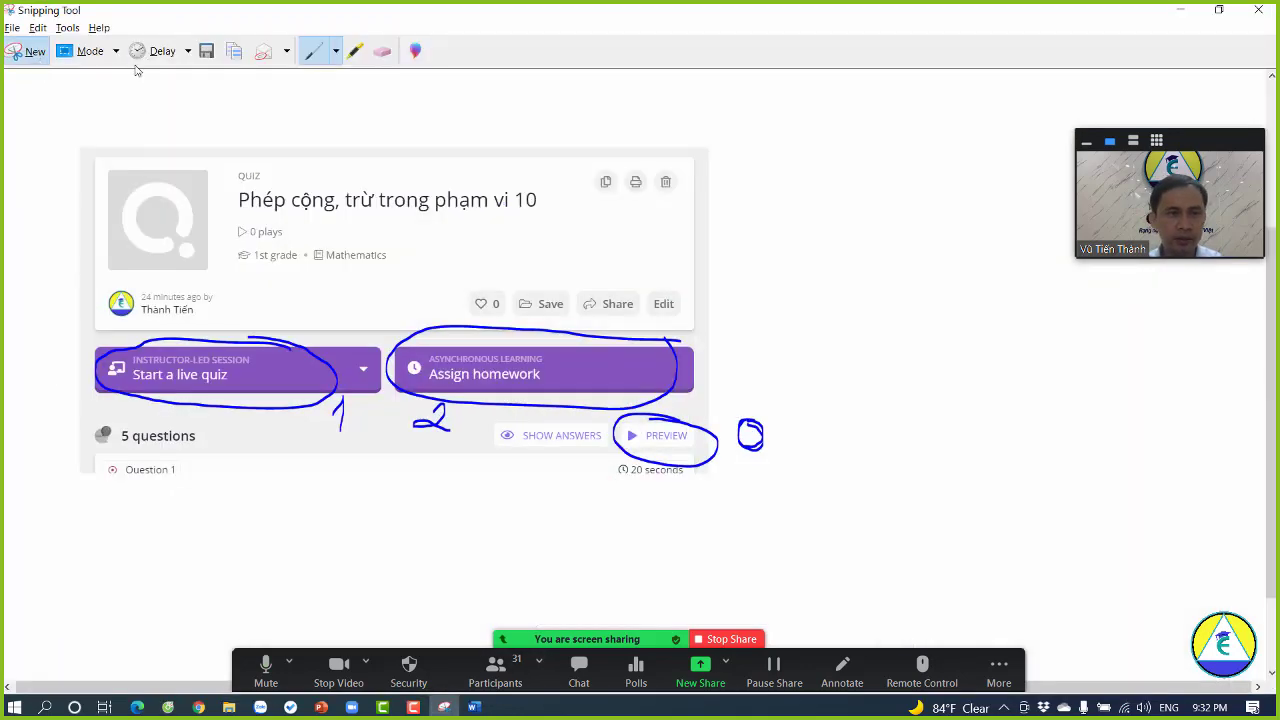
- Snip the quiz title and mode cards, circling Team and Continue and numbering them 1 and 2
left_click(28, 50)
left_click_drag(477, 140, 1008, 608)
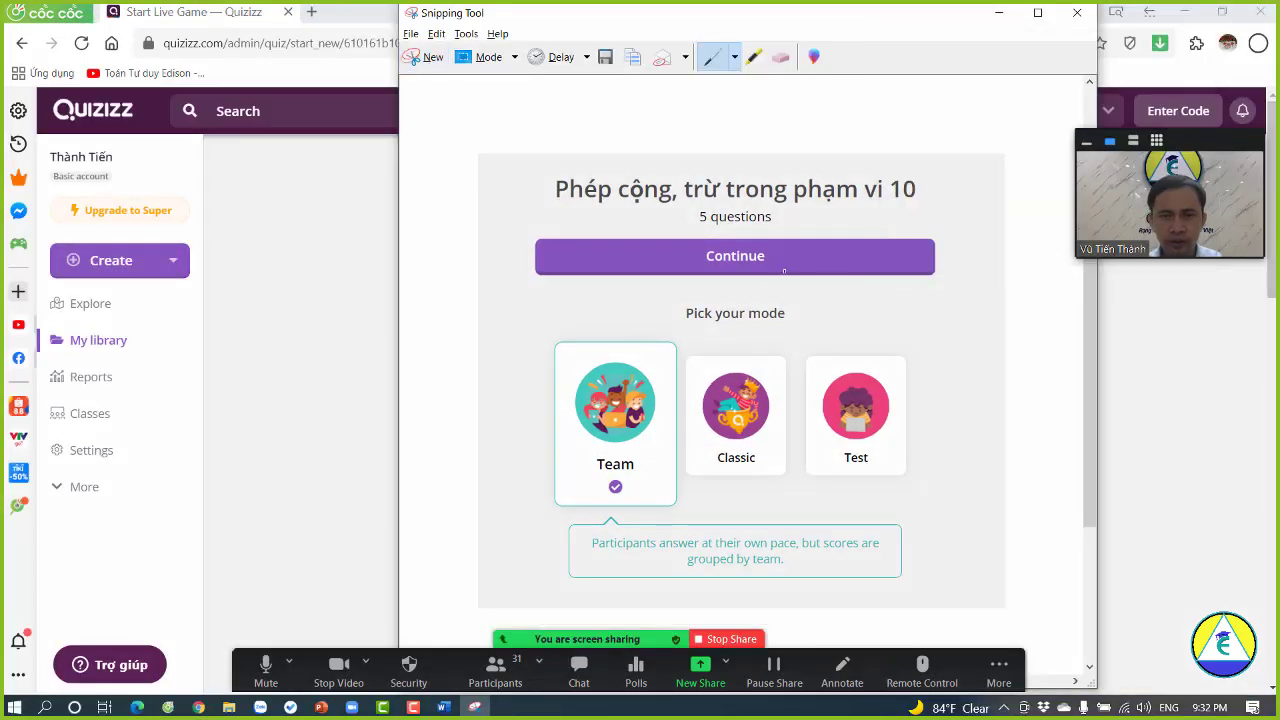
mouse_move(550, 342)
left_mouse_down()
mouse_move(596, 490)
mouse_move(667, 398)
mouse_move(570, 334)
mouse_move(586, 328)
left_mouse_up()
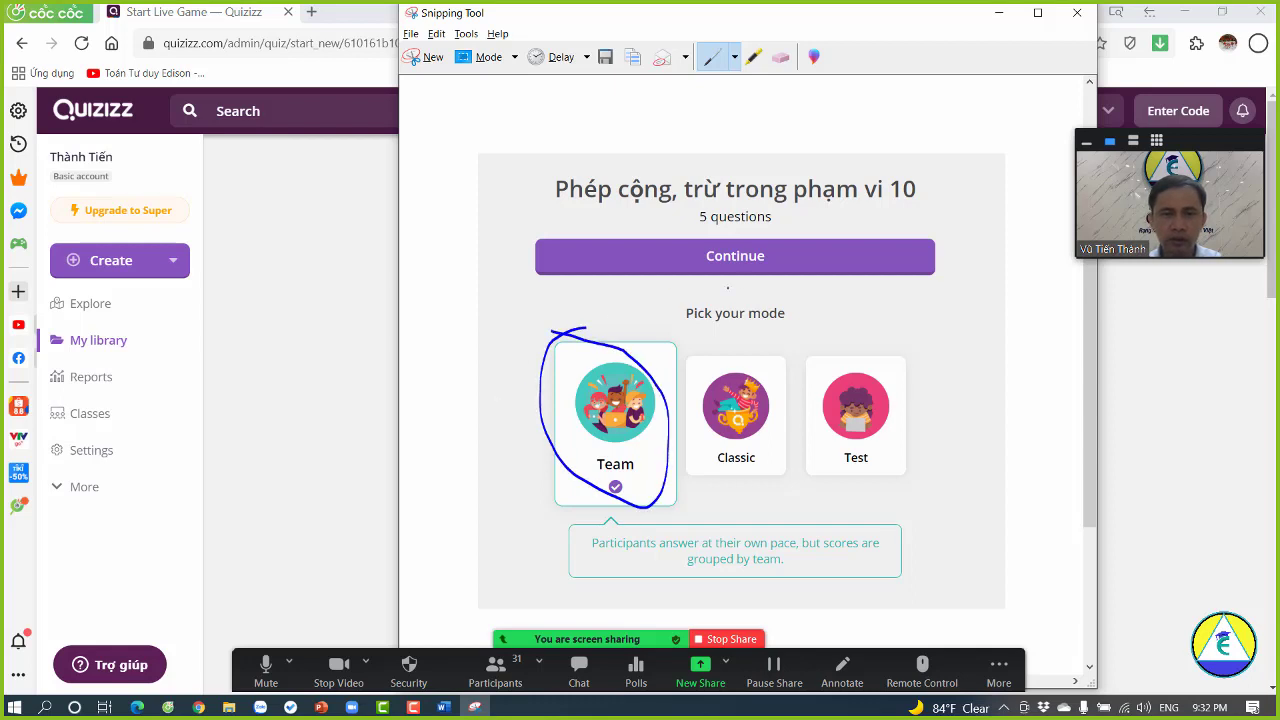
mouse_move(586, 215)
left_mouse_down()
mouse_move(518, 242)
mouse_move(698, 306)
mouse_move(944, 274)
mouse_move(818, 227)
mouse_move(536, 212)
left_mouse_up()
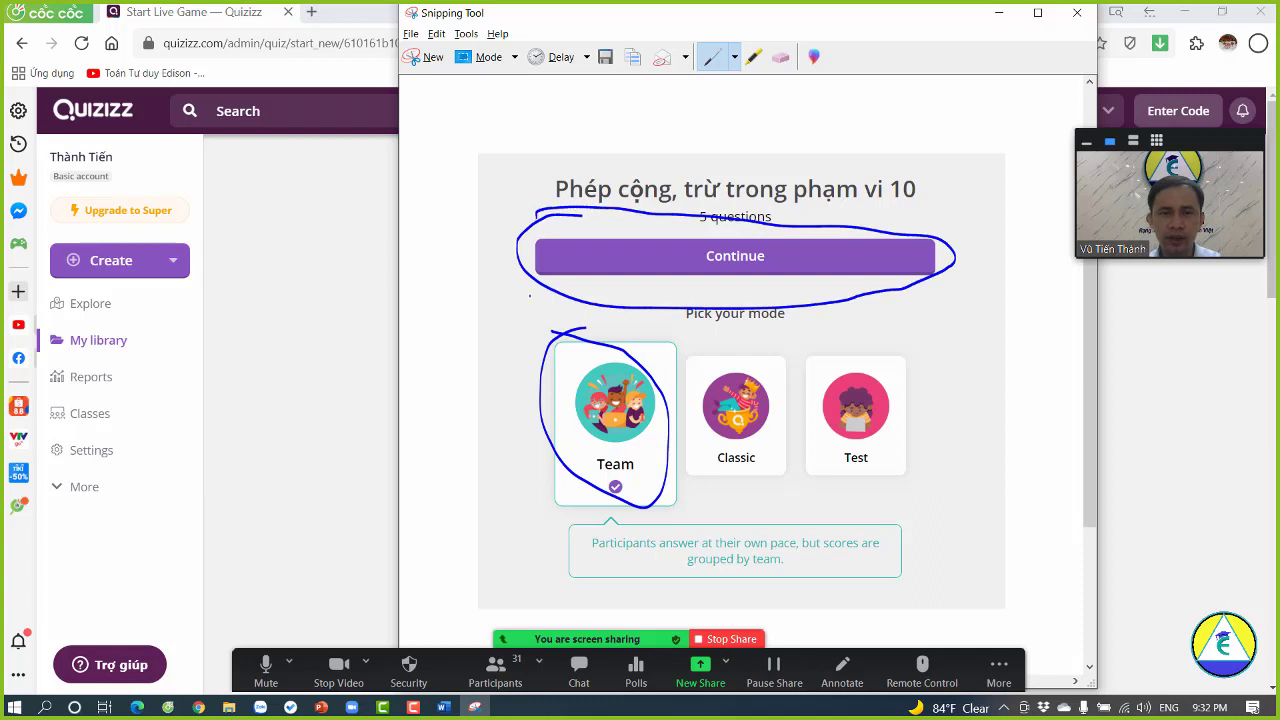
left_click_drag(505, 381, 505, 444)
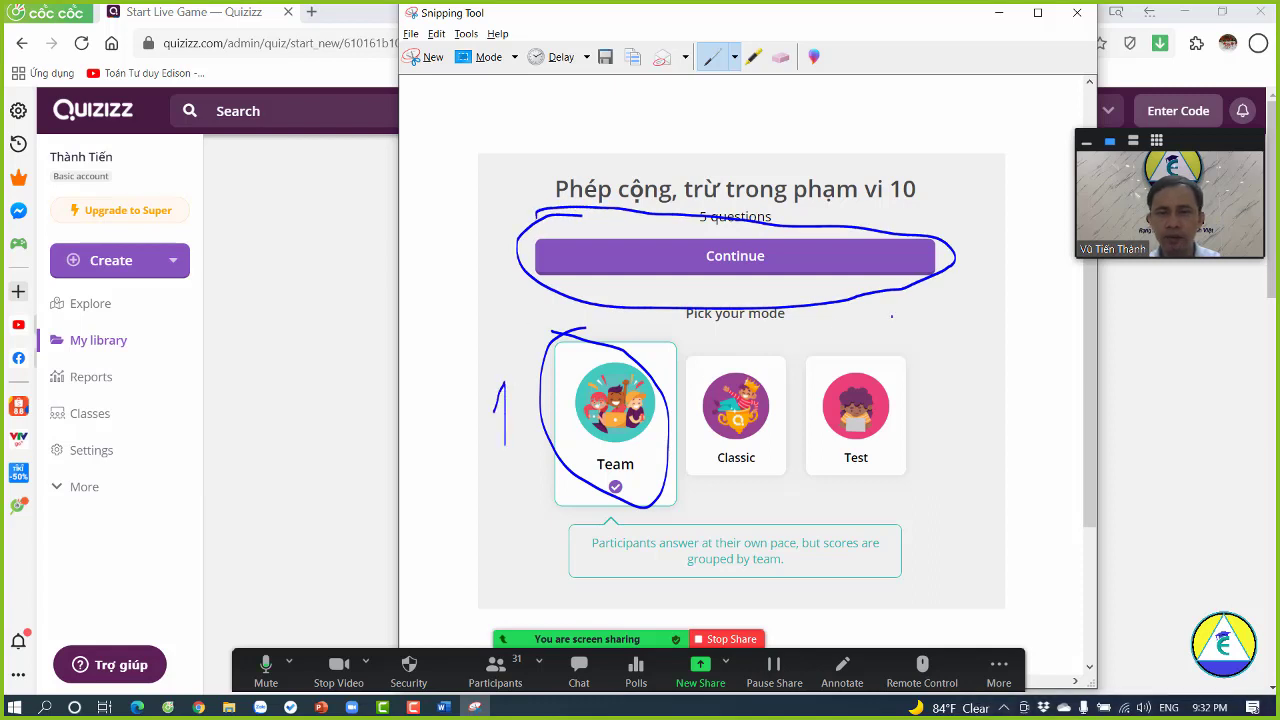
mouse_move(889, 300)
left_mouse_down()
mouse_move(866, 348)
mouse_move(910, 343)
left_mouse_up()
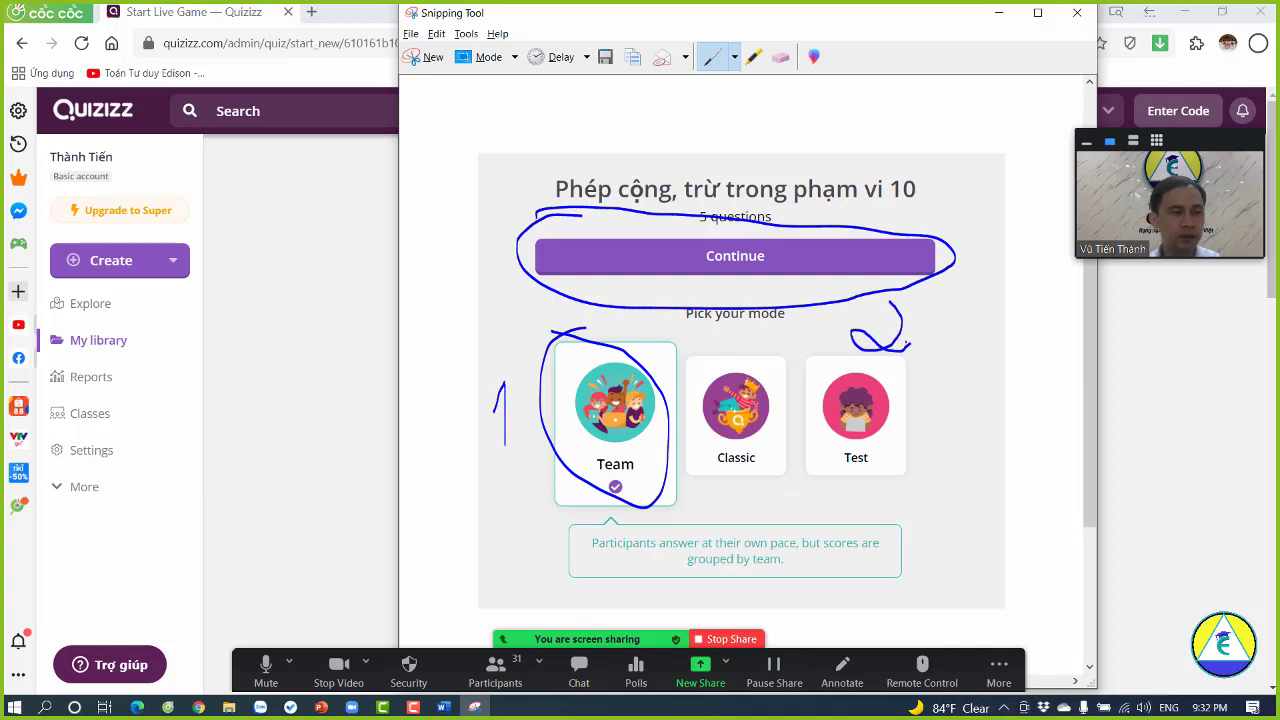
key("alt+Tab")
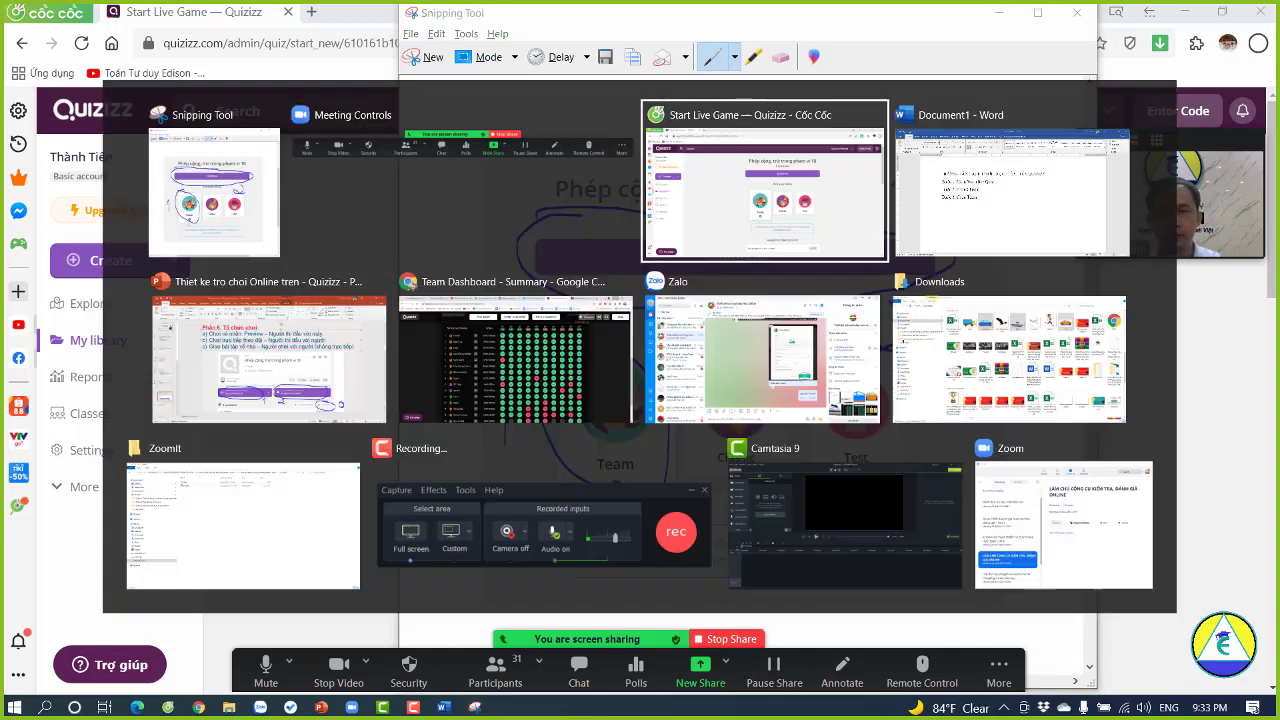
- Paste the annotated mode-picker capture on a new line below 'Bước 3: Chọn Team'
key("alt+Tab")
key("Return")
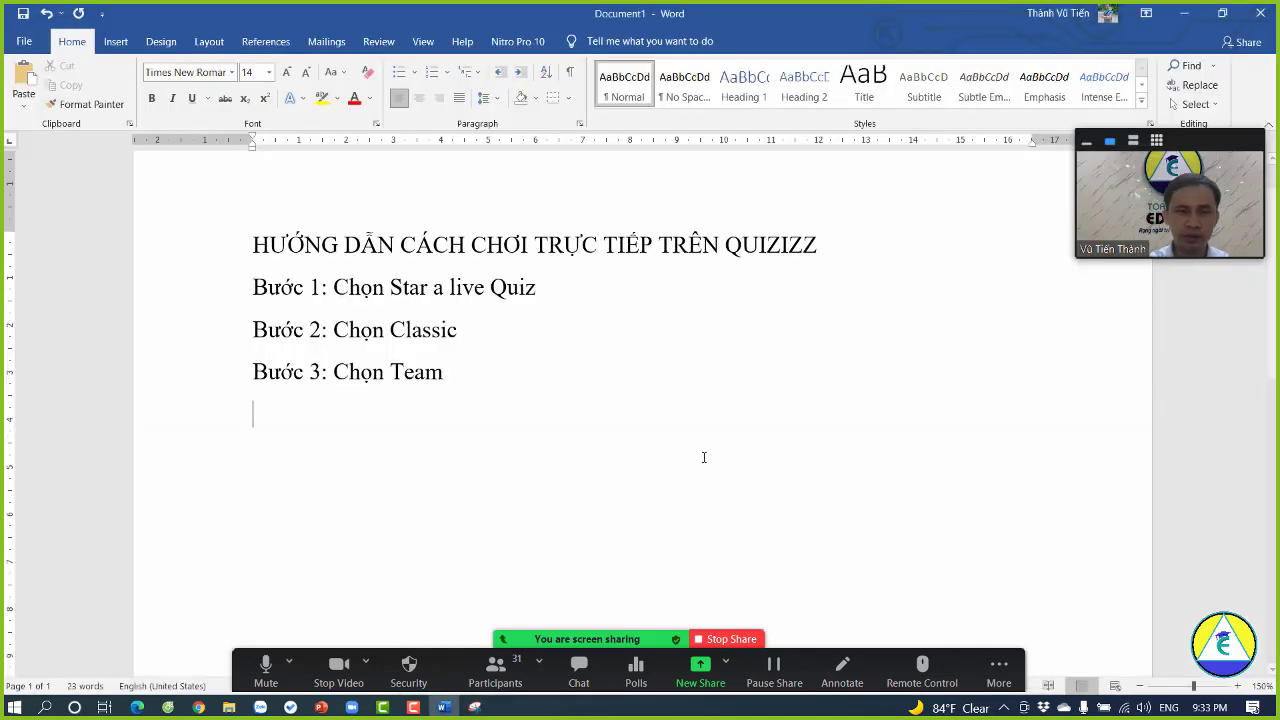
key("ctrl+v")
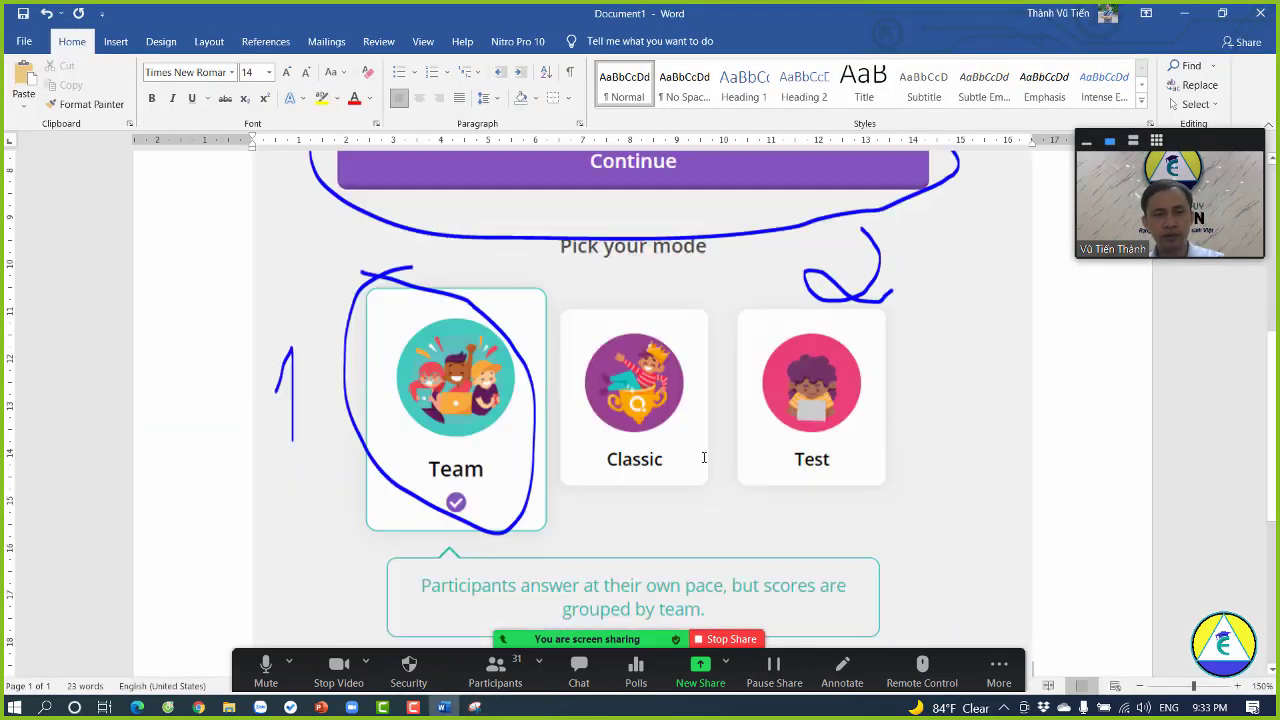
- Shrink the screenshot to about half the page width and centre it
left_click(703, 459)
scroll(705, 451, "down", 3)
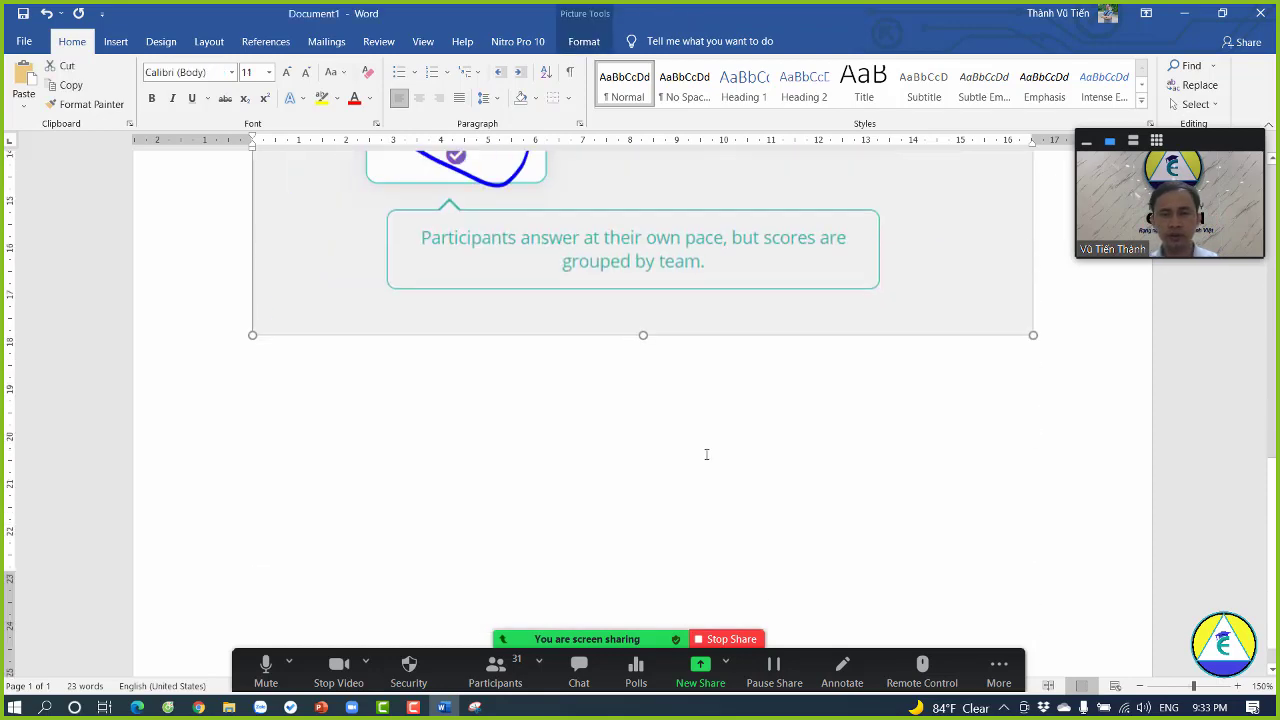
left_click_drag(252, 333, 505, 190)
scroll(480, 251, "up", 7)
scroll(468, 342, "down", 3)
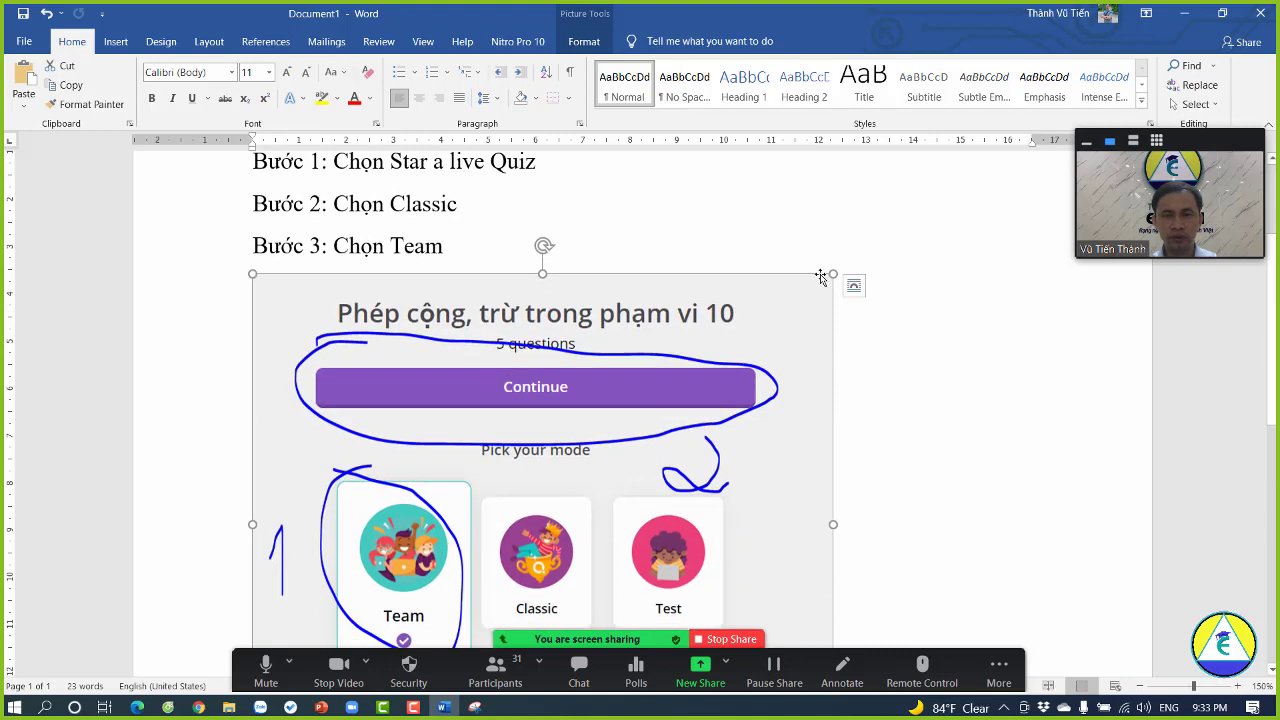
left_click_drag(678, 379, 609, 443)
key("ctrl+e")
scroll(723, 406, "down", 3)
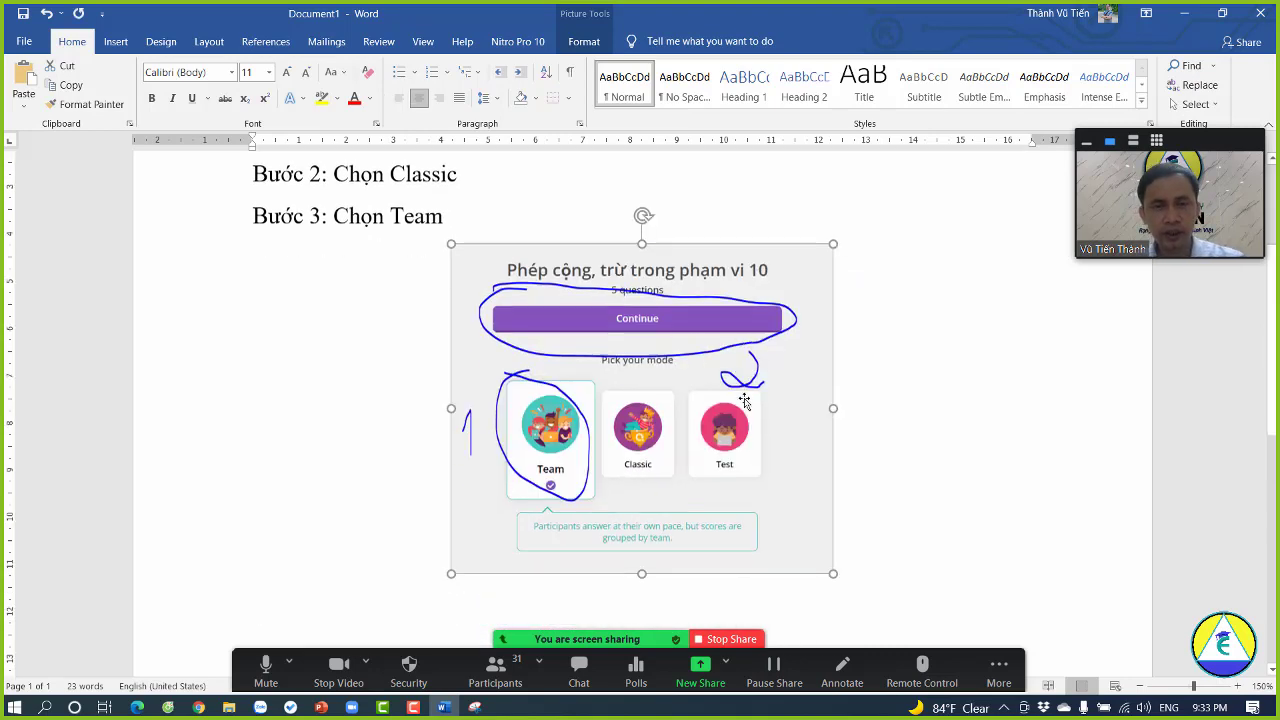
scroll(723, 406, "up", 2)
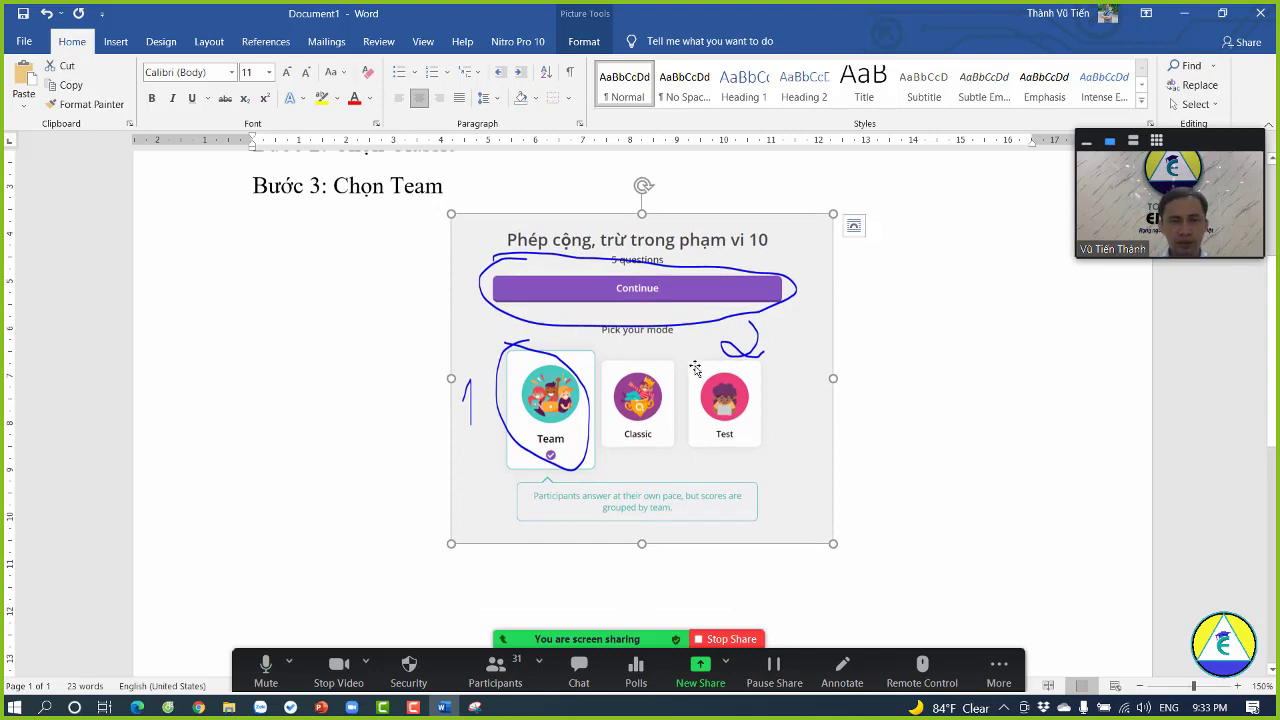
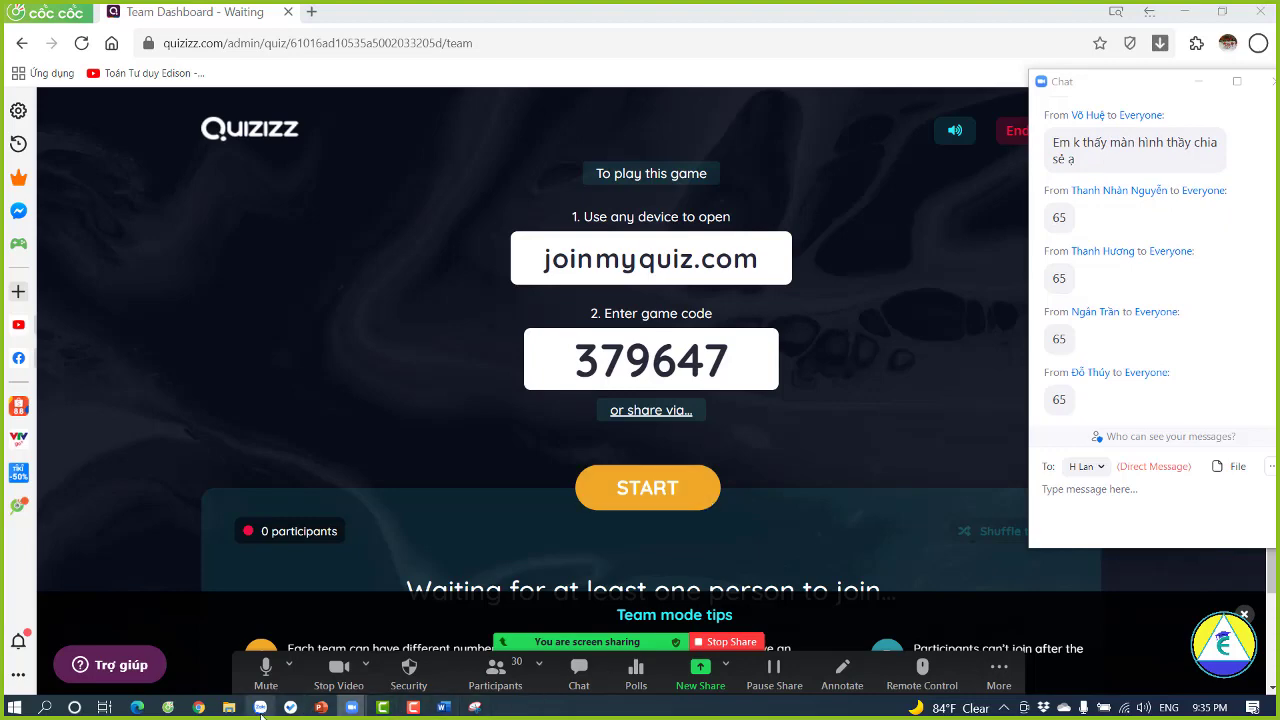
- Paste the copied content into the Zalo group chat message box
left_click(260, 707)
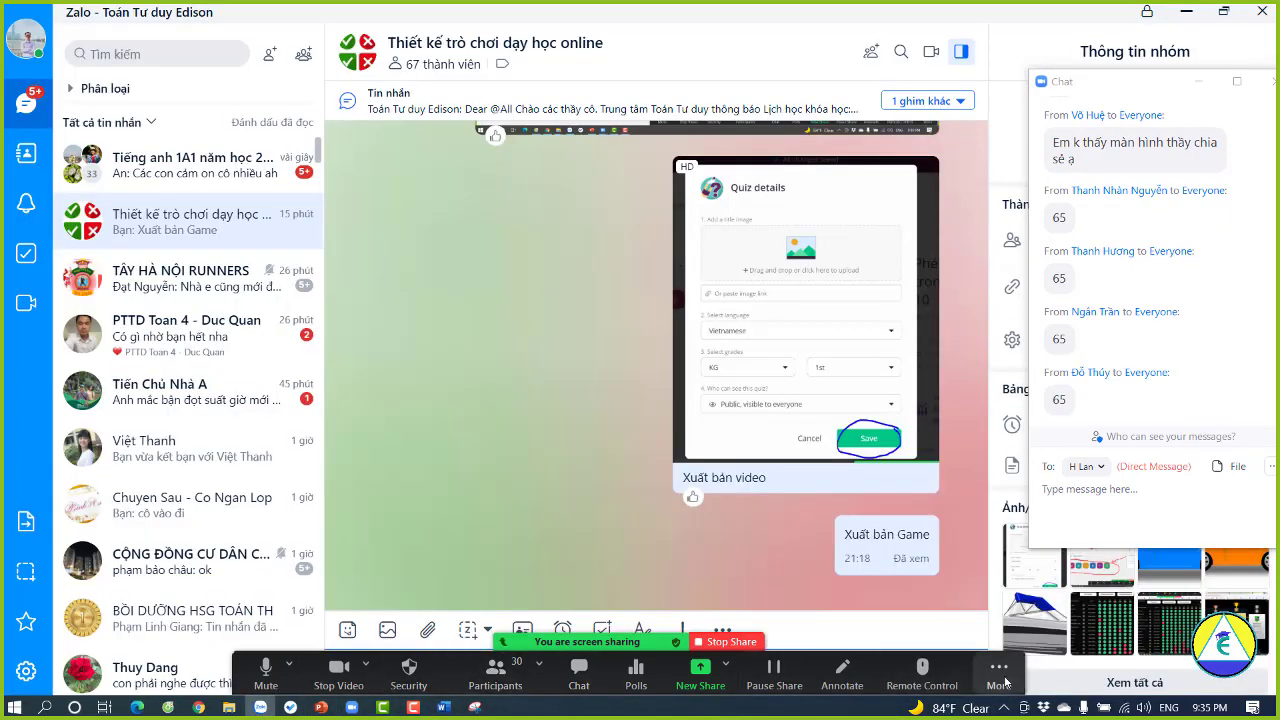
left_click_drag(993, 686, 893, 503)
left_click(498, 674)
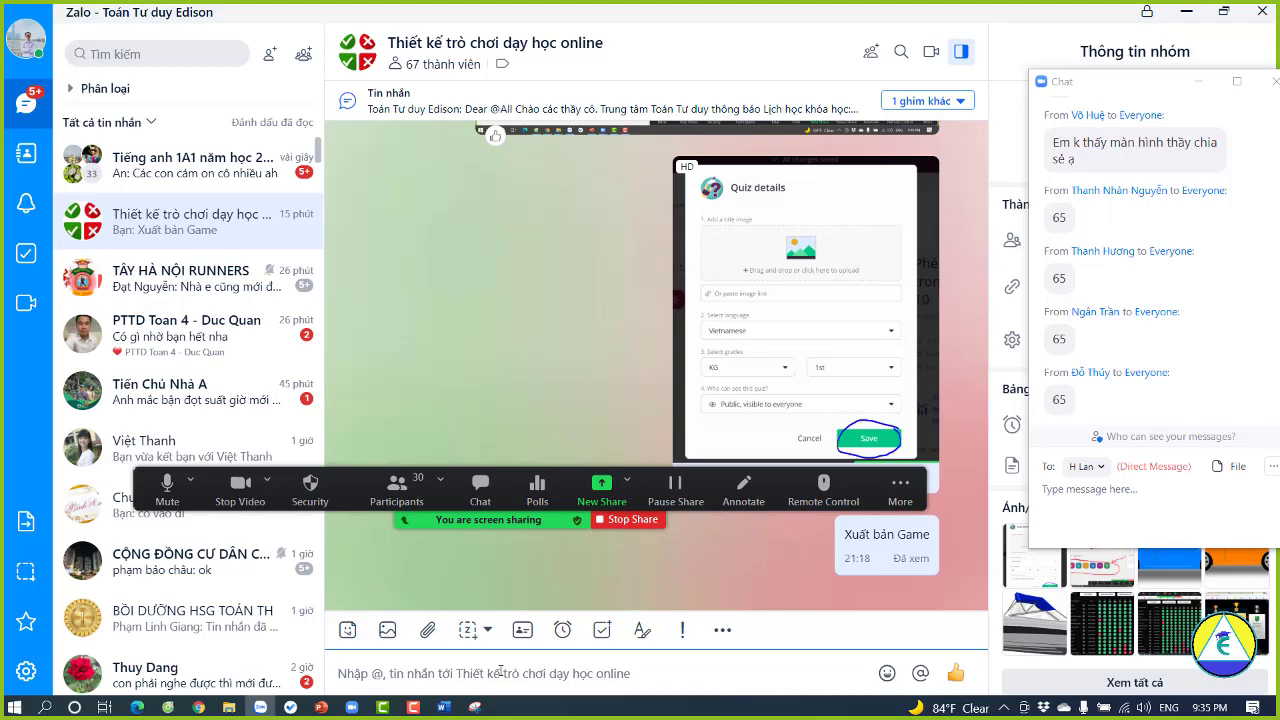
key("ctrl+v")
- Show PowerPoint slide 8 on reports and statistics, then bring up the Word guide
key("alt+Tab")
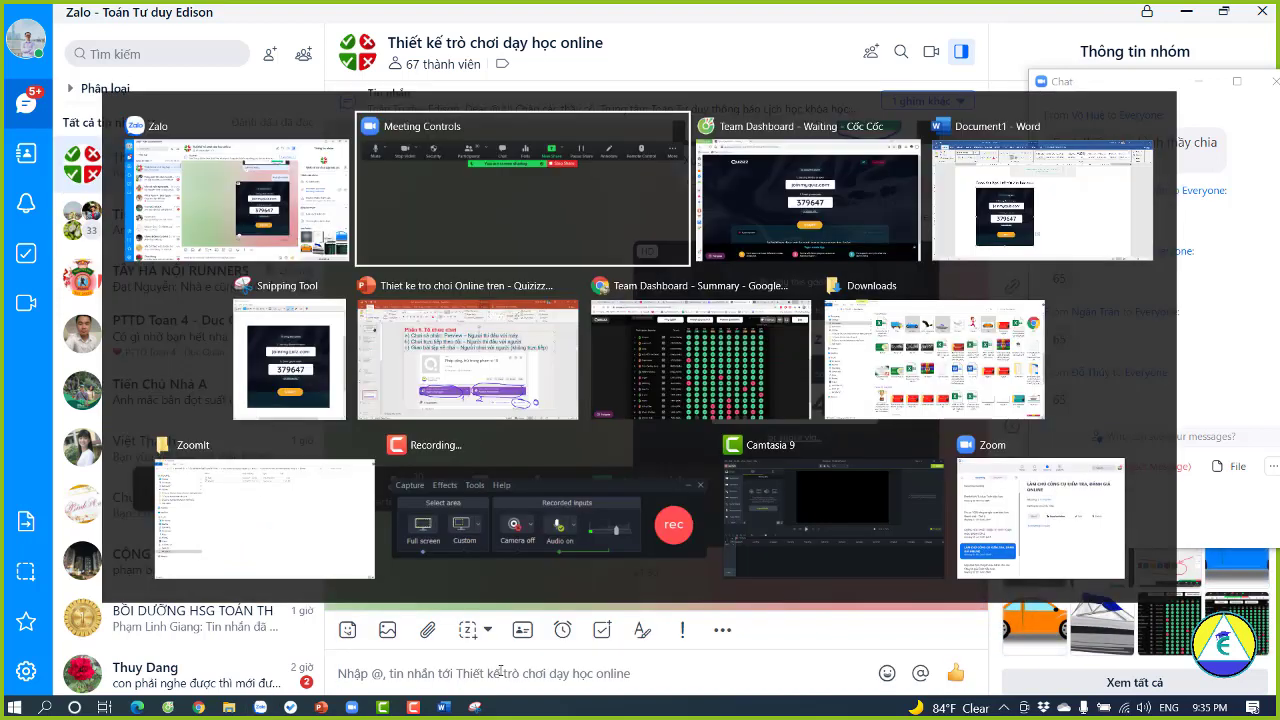
key("alt+Tab")
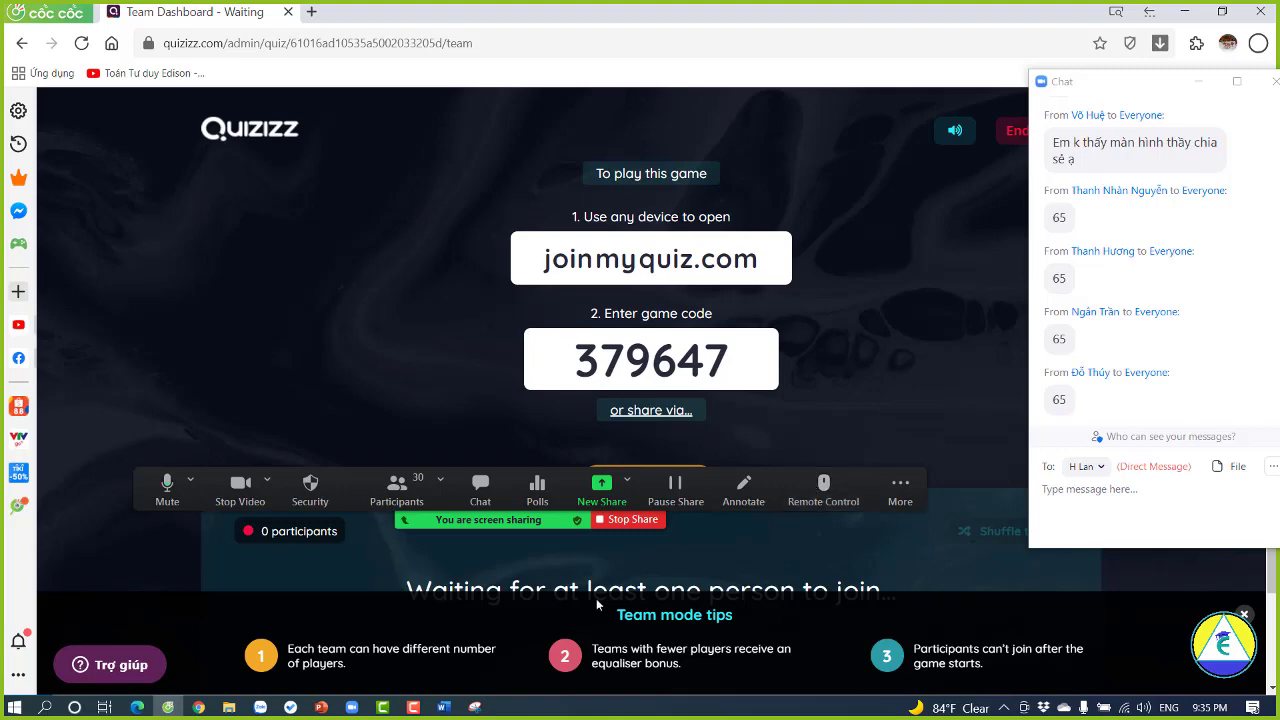
left_click(321, 707)
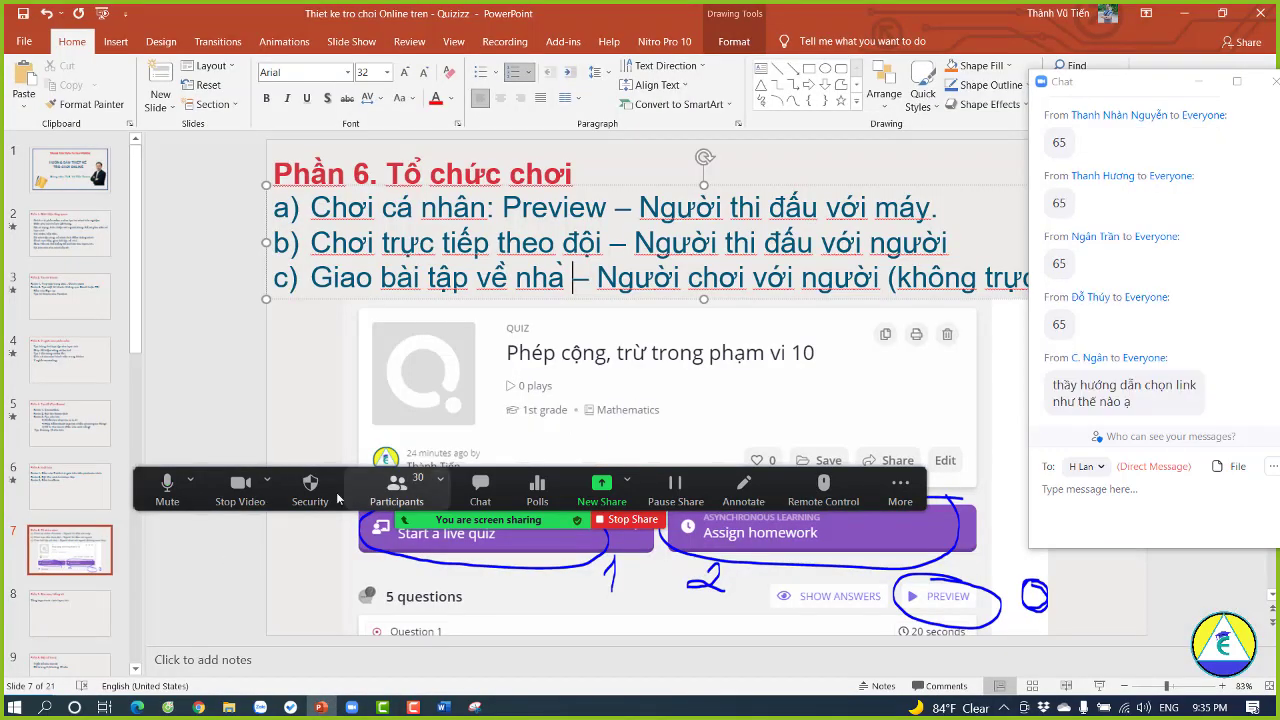
left_click(88, 611)
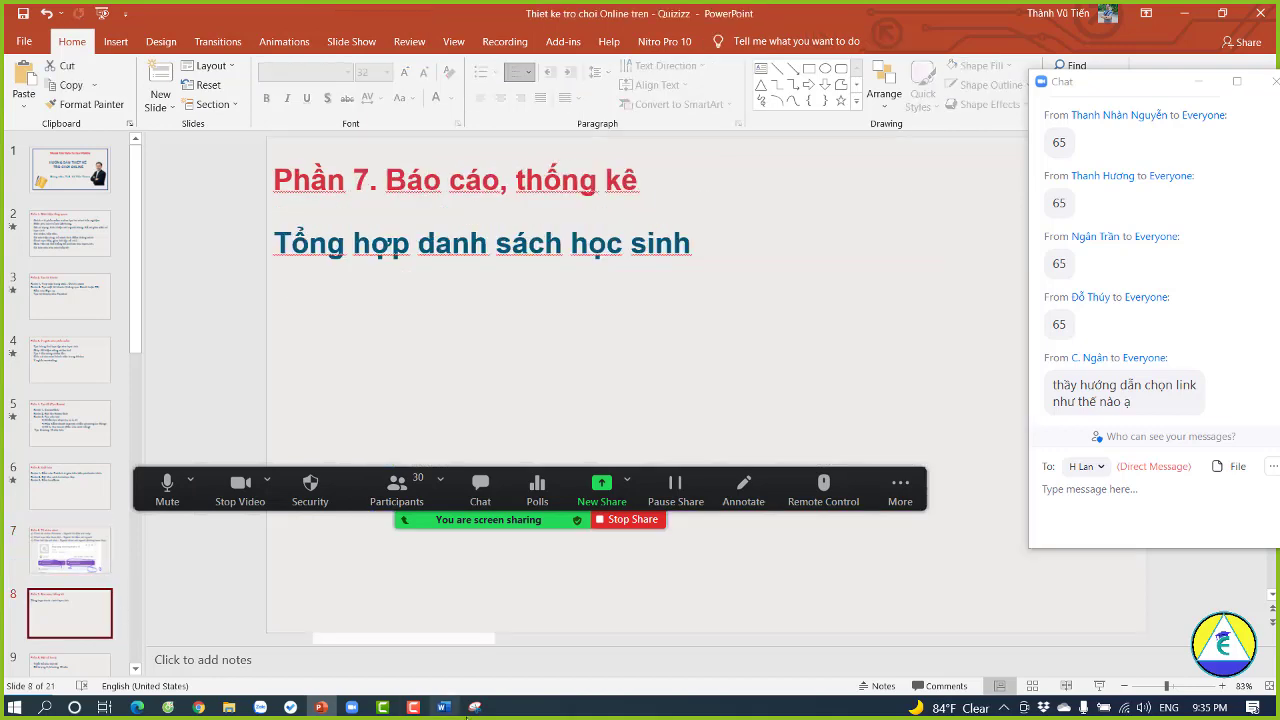
left_click(443, 707)
left_click(443, 707)
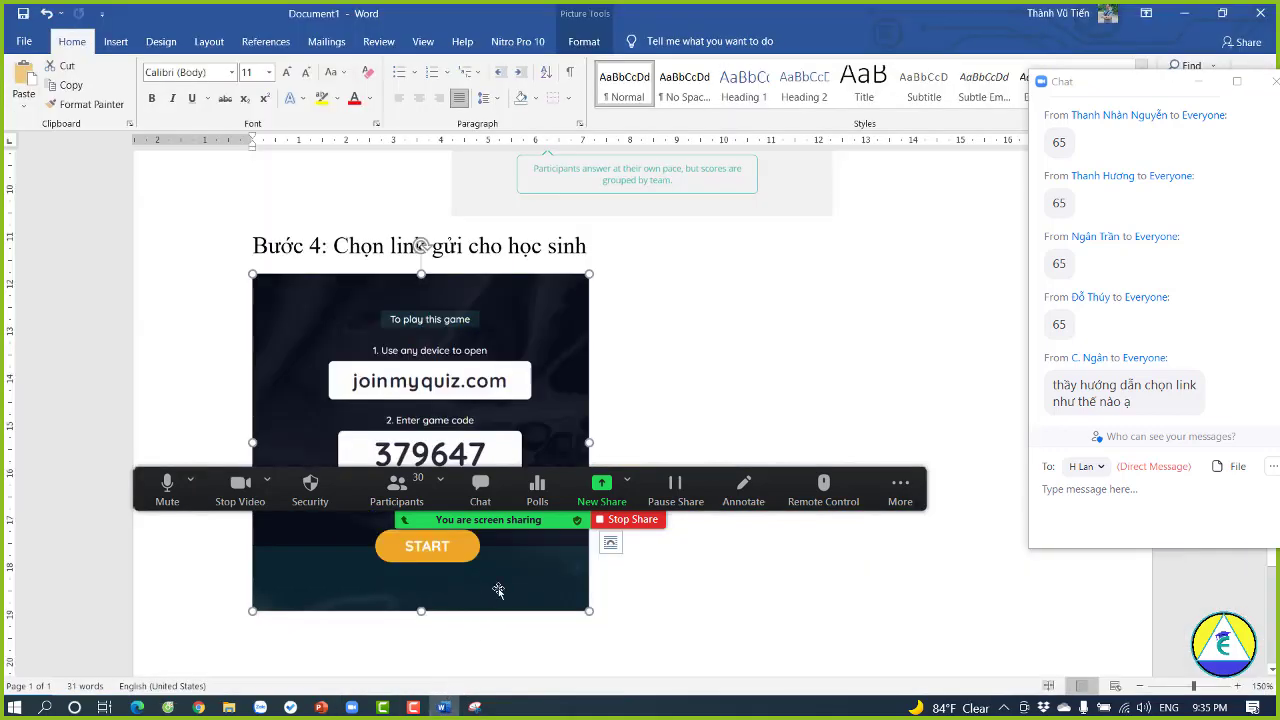
- Type 'Bấm chuột vào dòng Use any device to open.' on a new line above the Step 4 screenshot
left_click(390, 488)
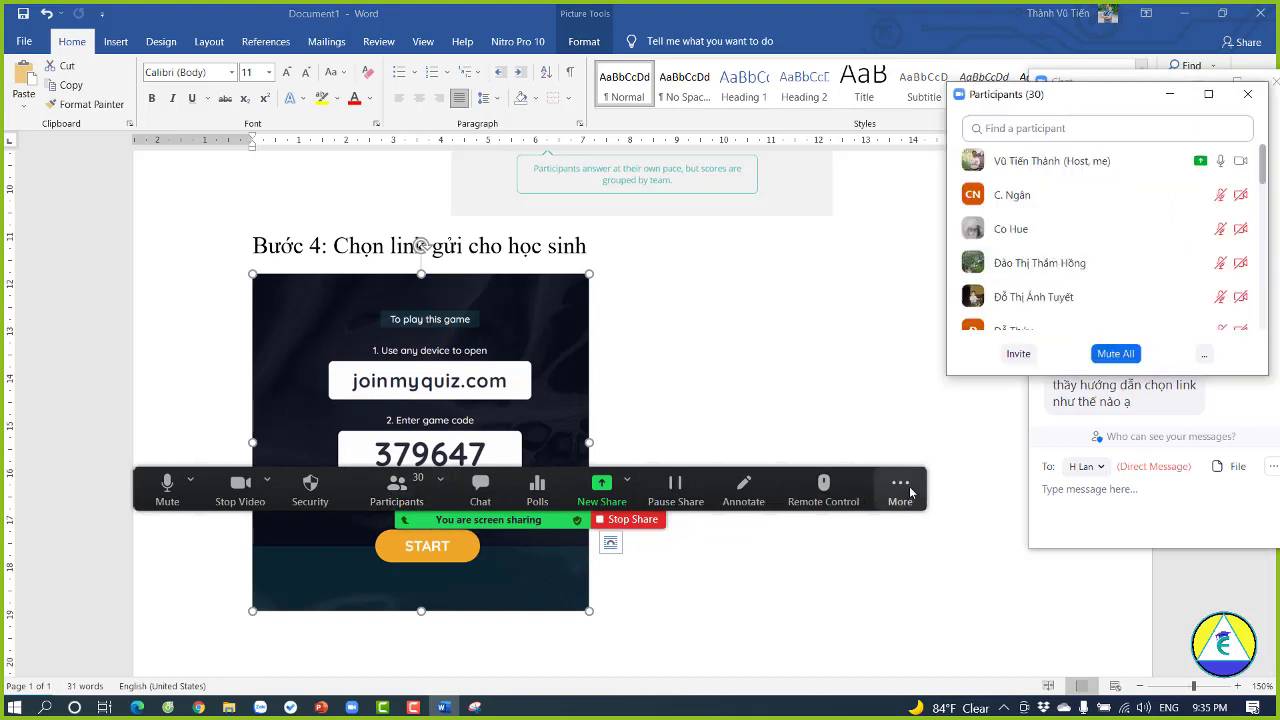
left_click_drag(899, 489, 893, 50)
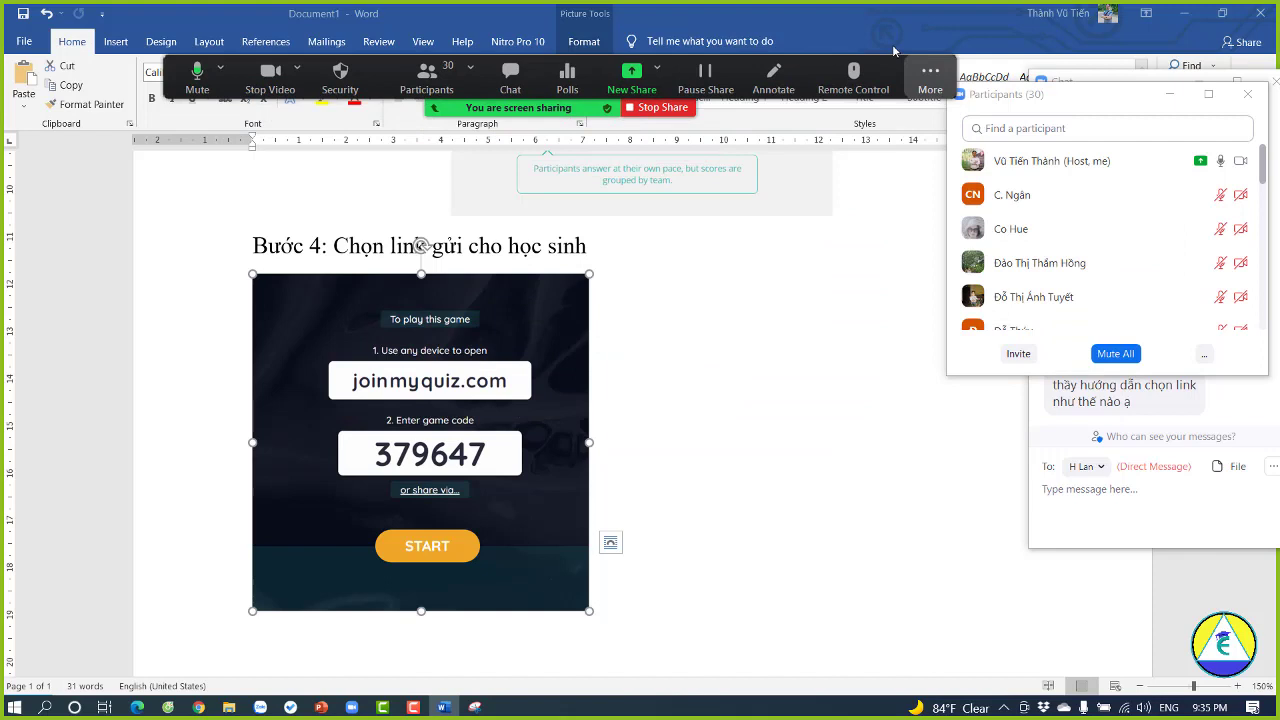
double_click(643, 597)
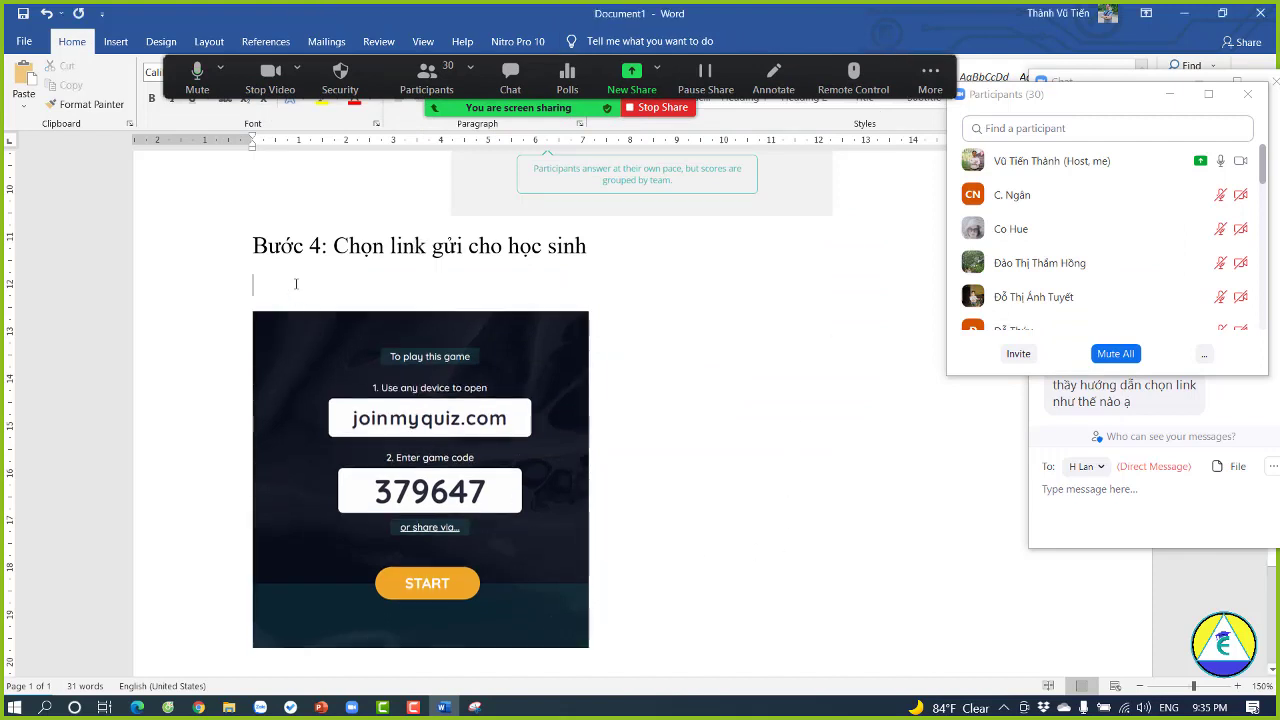
type("Bấm dhu")
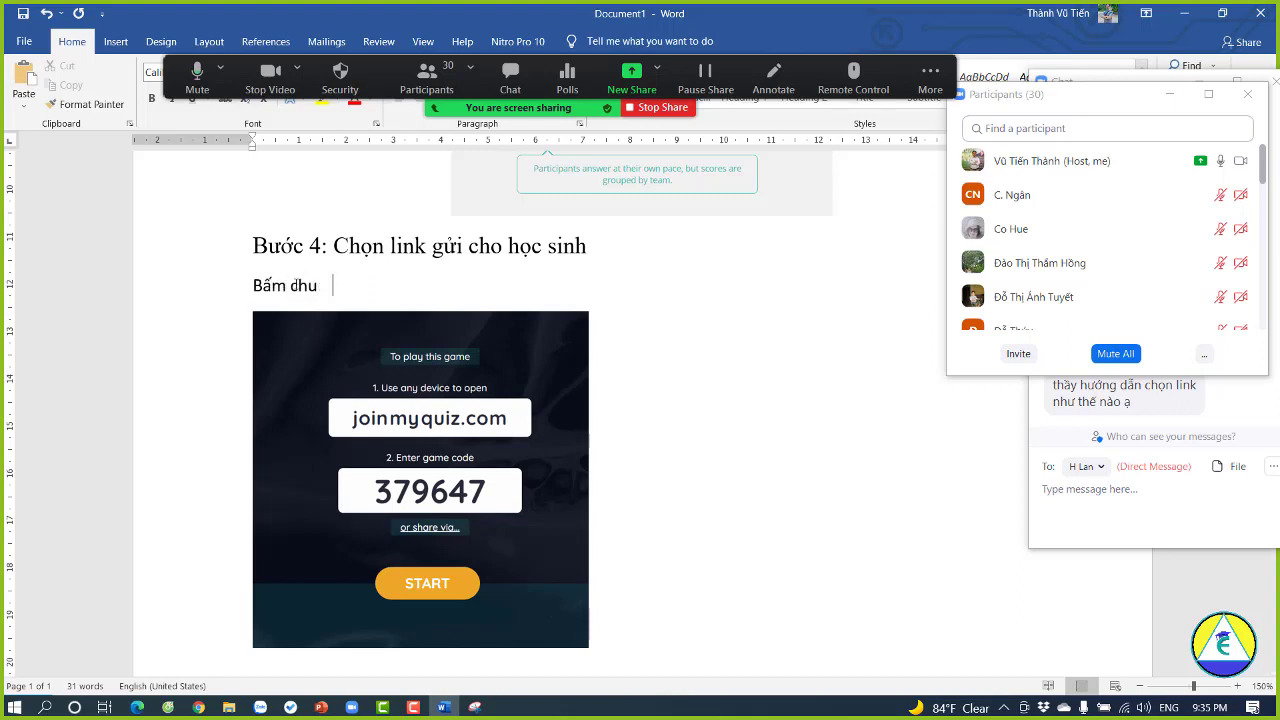
type("ột vào ")
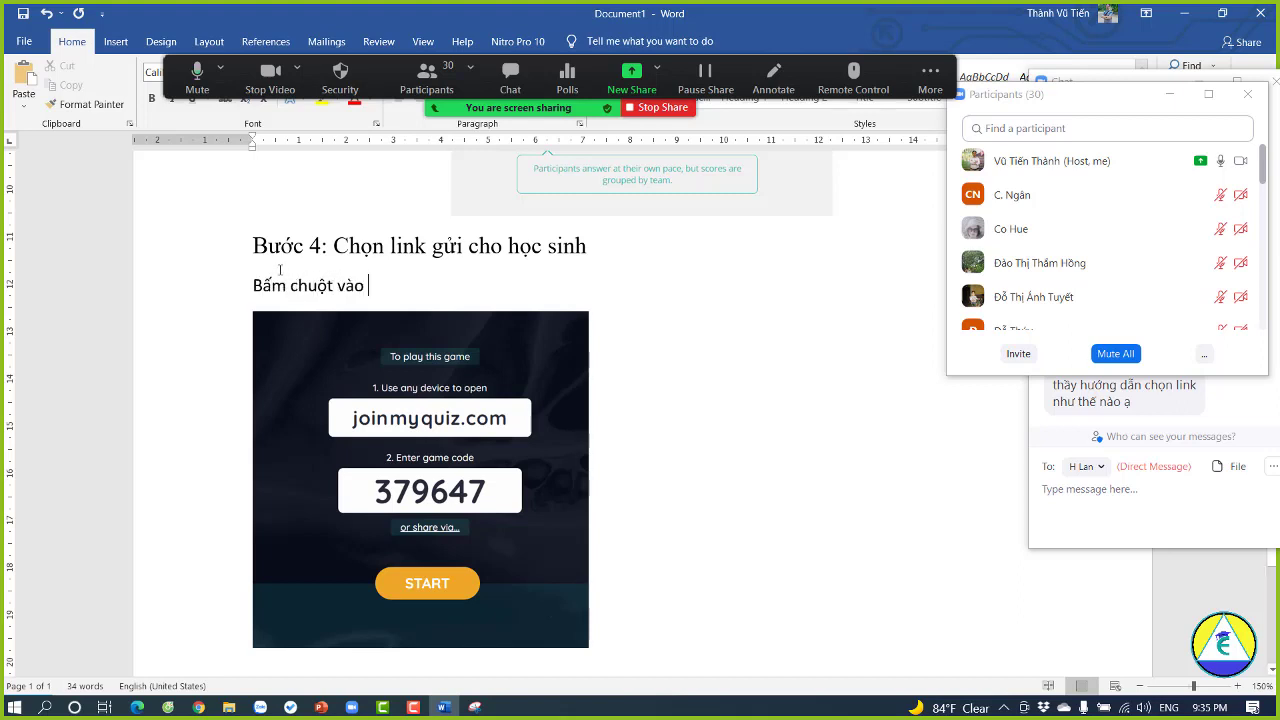
type("dong")
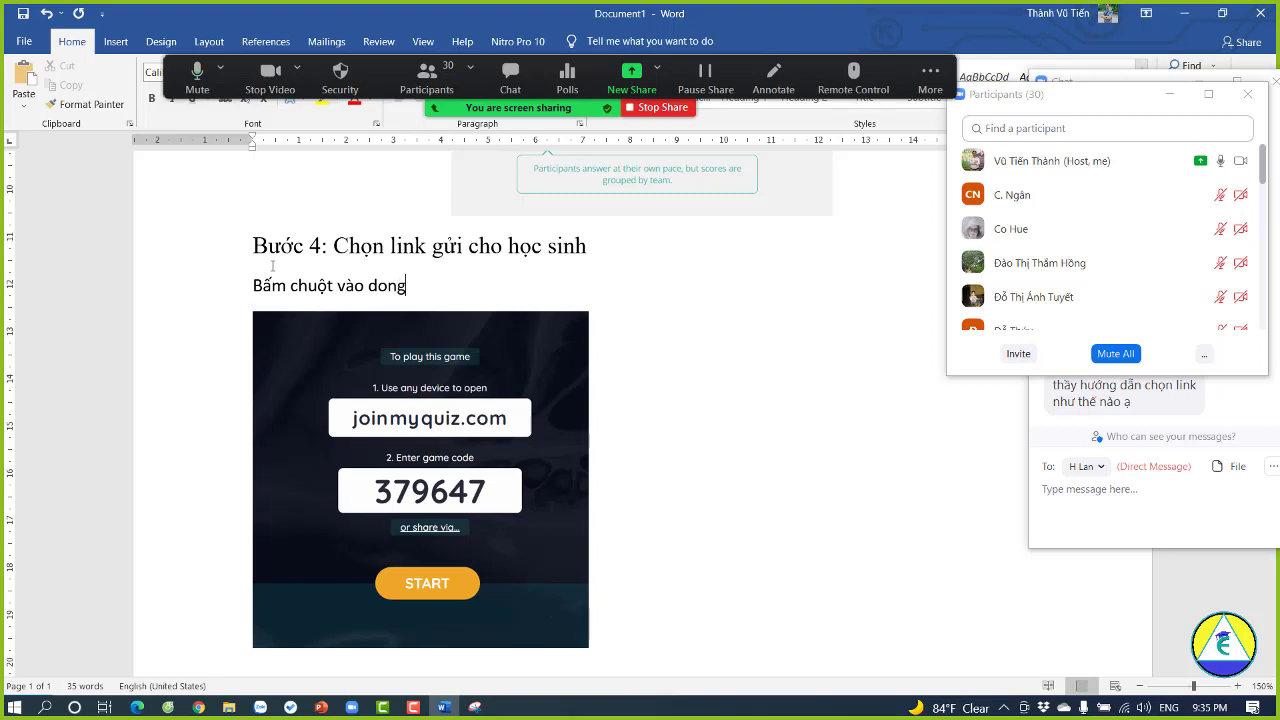
type(" U")
type("se")
type("e")
type(" any ")
type("devide")
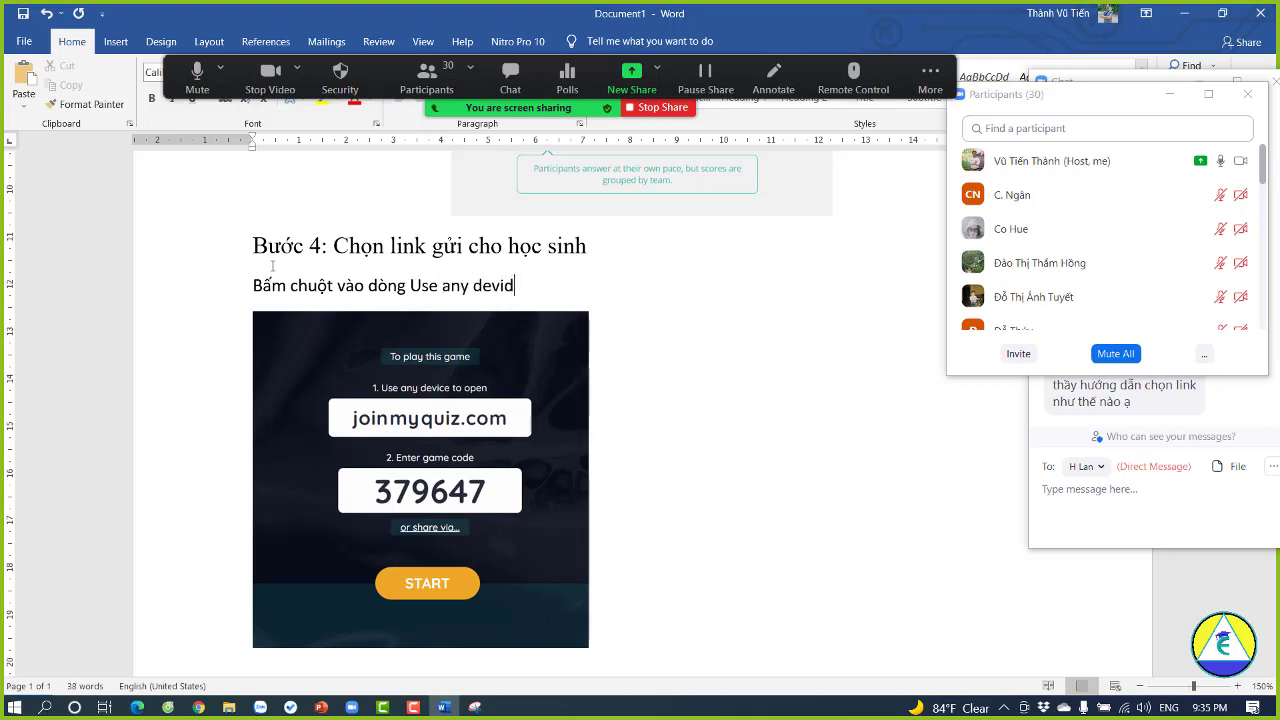
key("BackSpace")
type("ce")
type(" to po")
type(".")
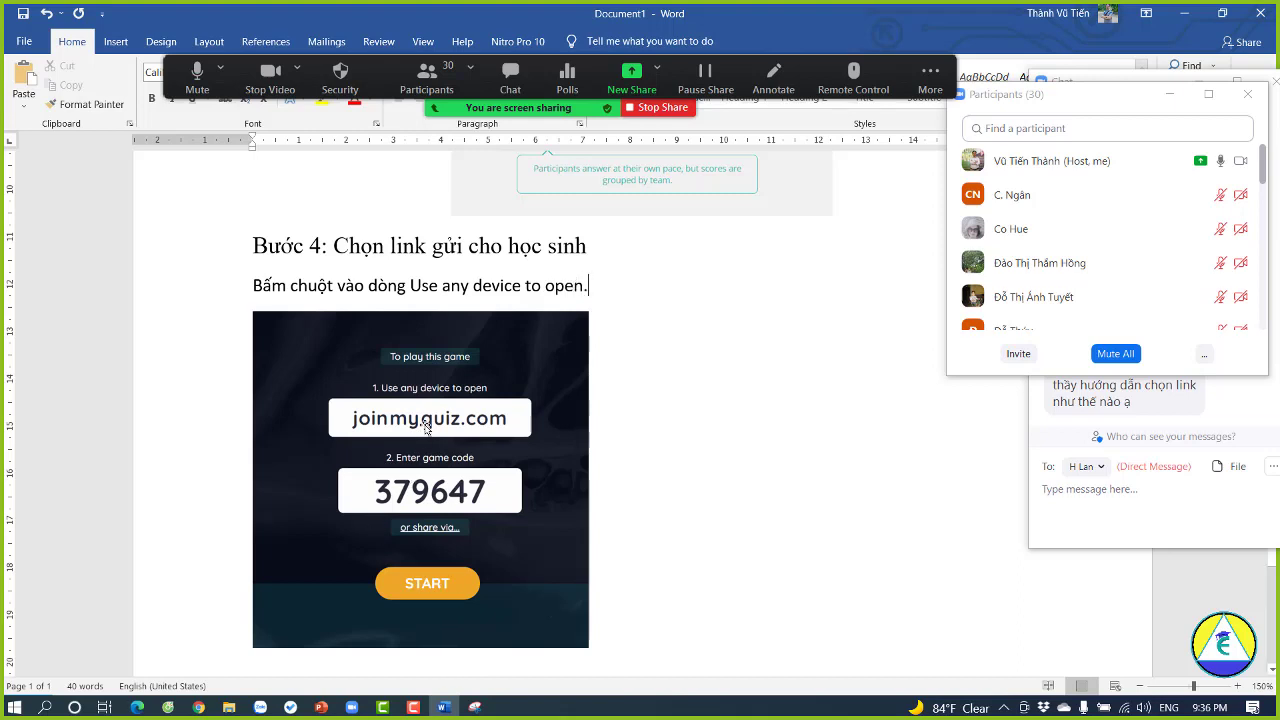
key("alt+Tab")
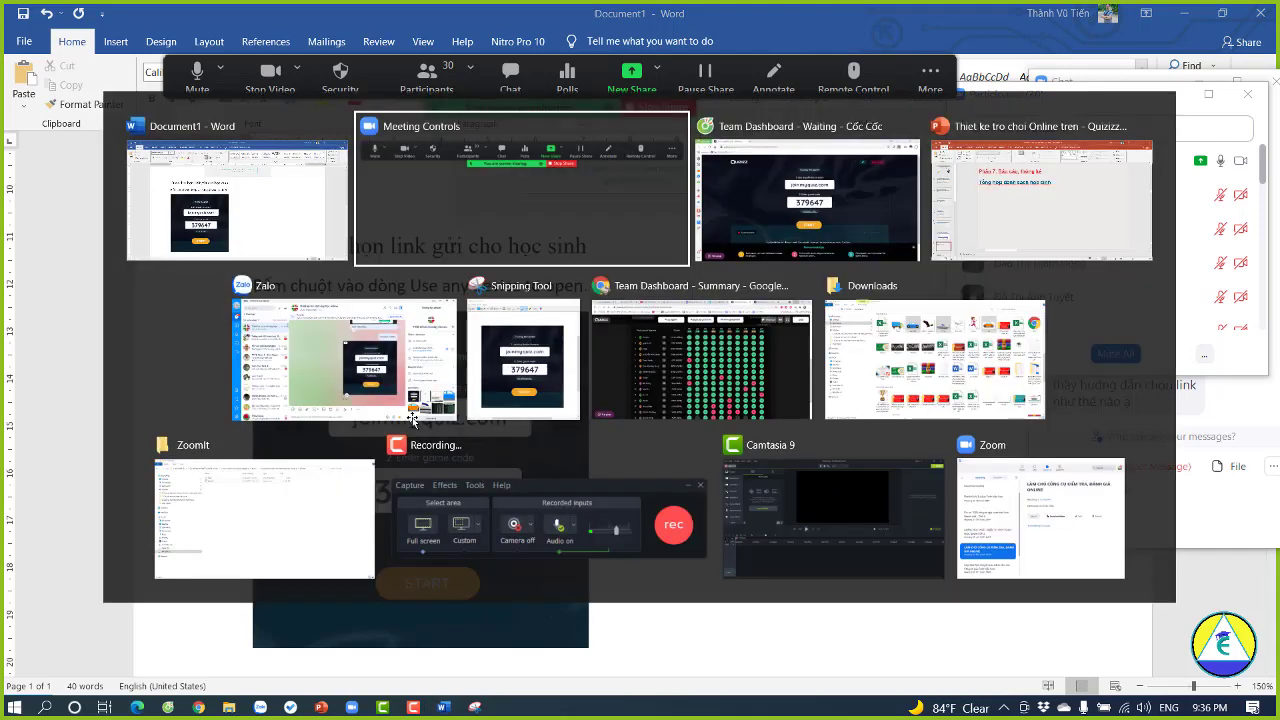
key("Tab")
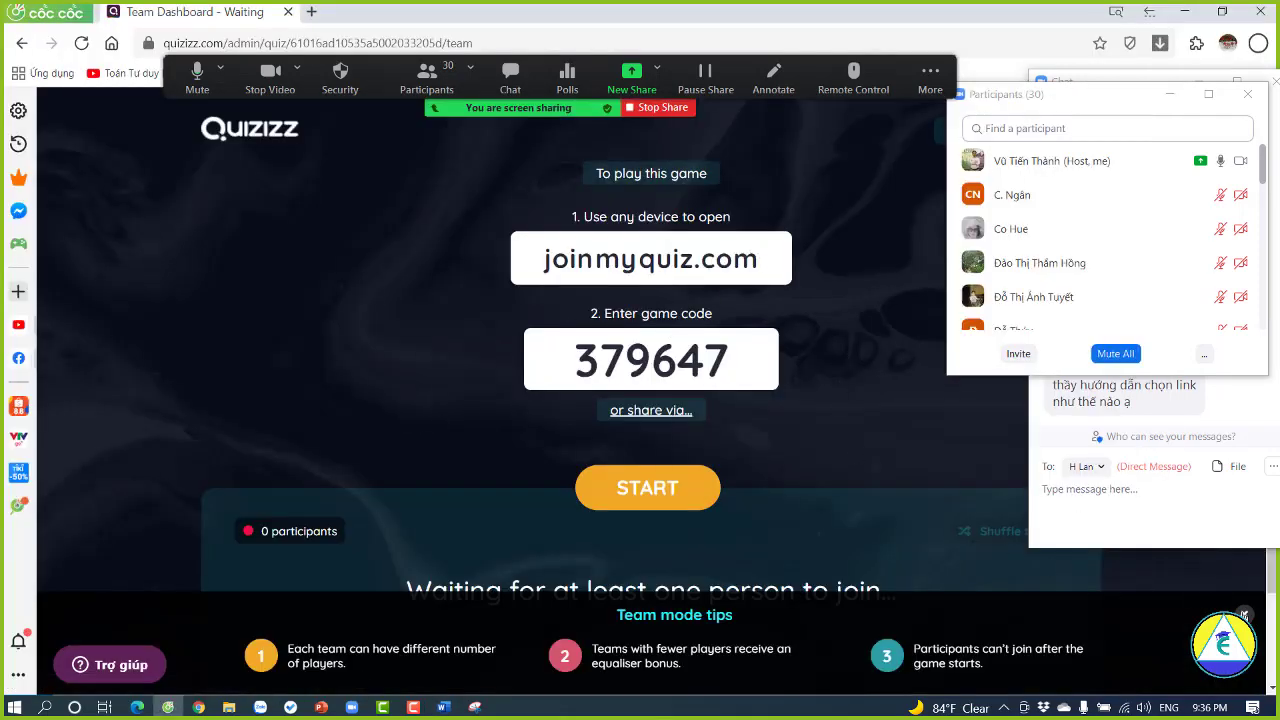
- Dismiss the Team mode tips banner and open the joinmyquiz.com student join page
left_click(1244, 614)
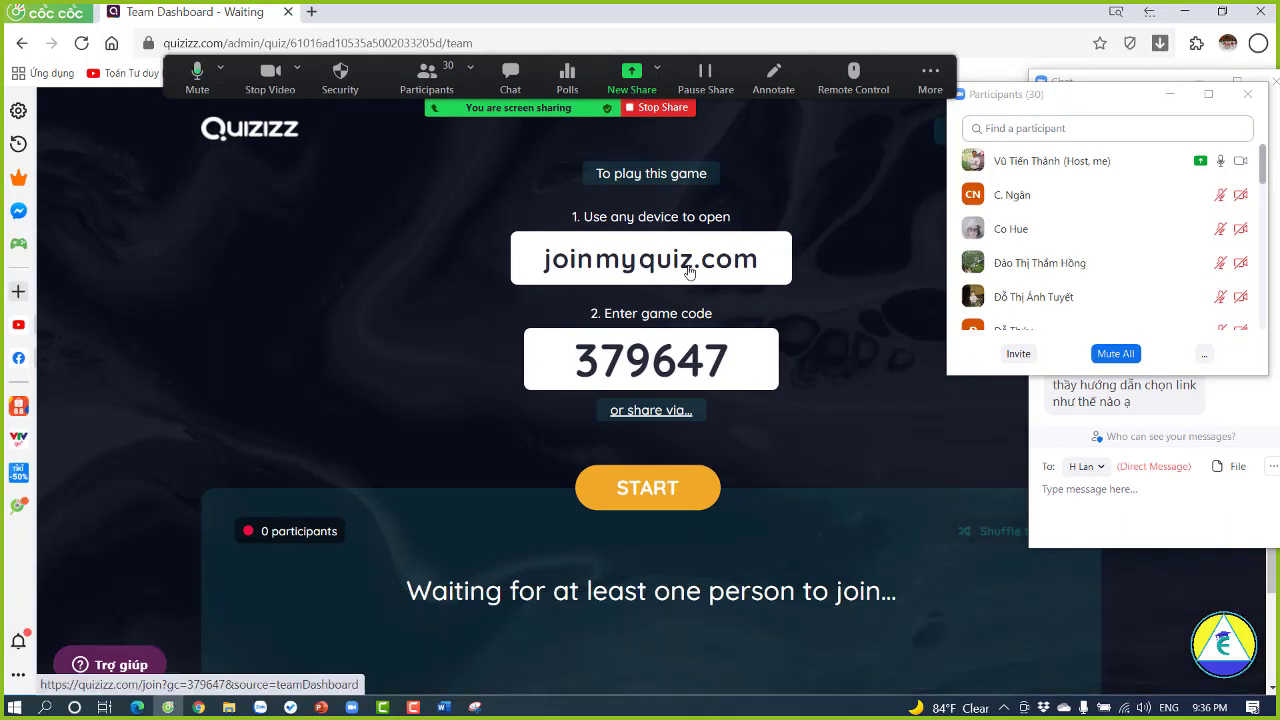
left_click_drag(929, 71, 806, 621)
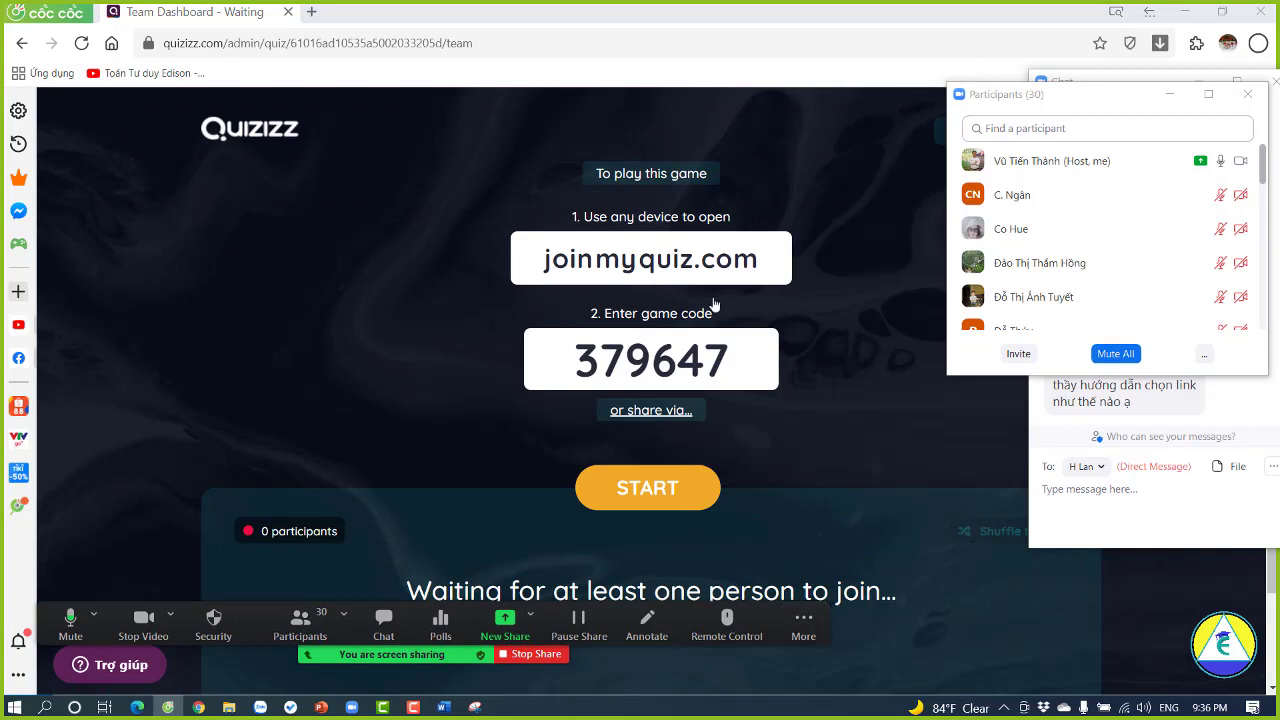
left_click(668, 276)
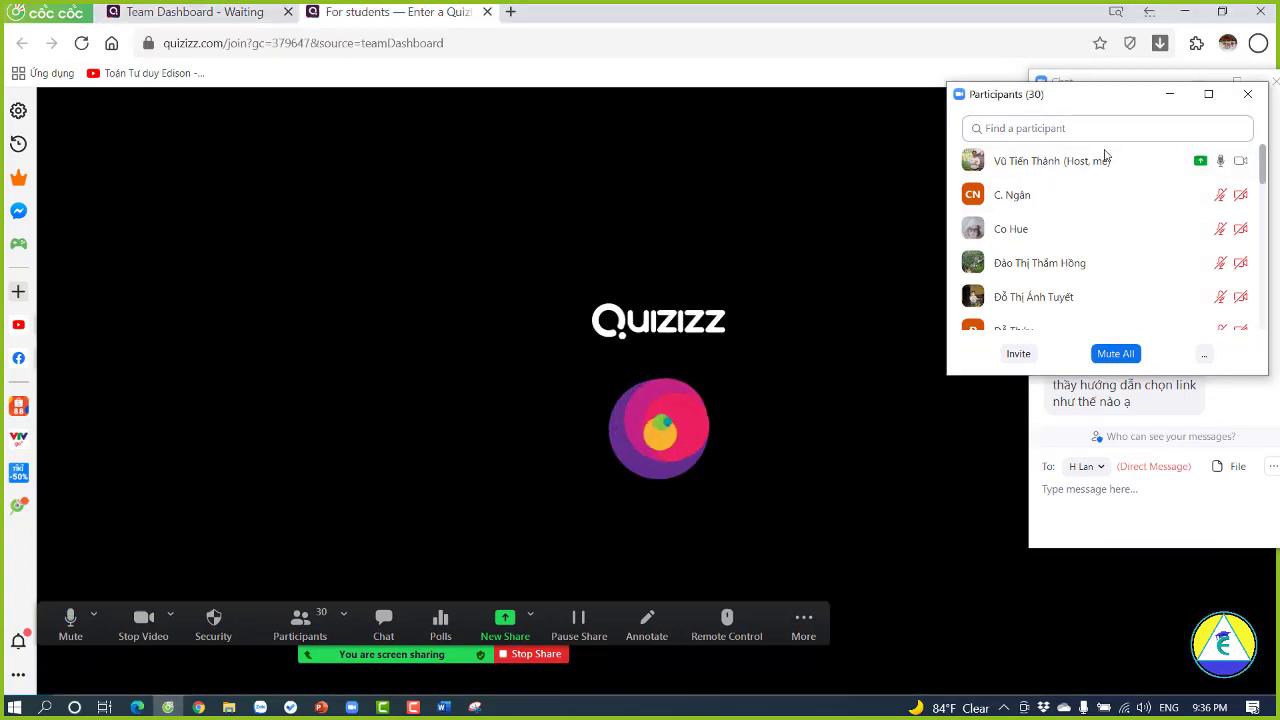
left_click_drag(1103, 110, 1129, 397)
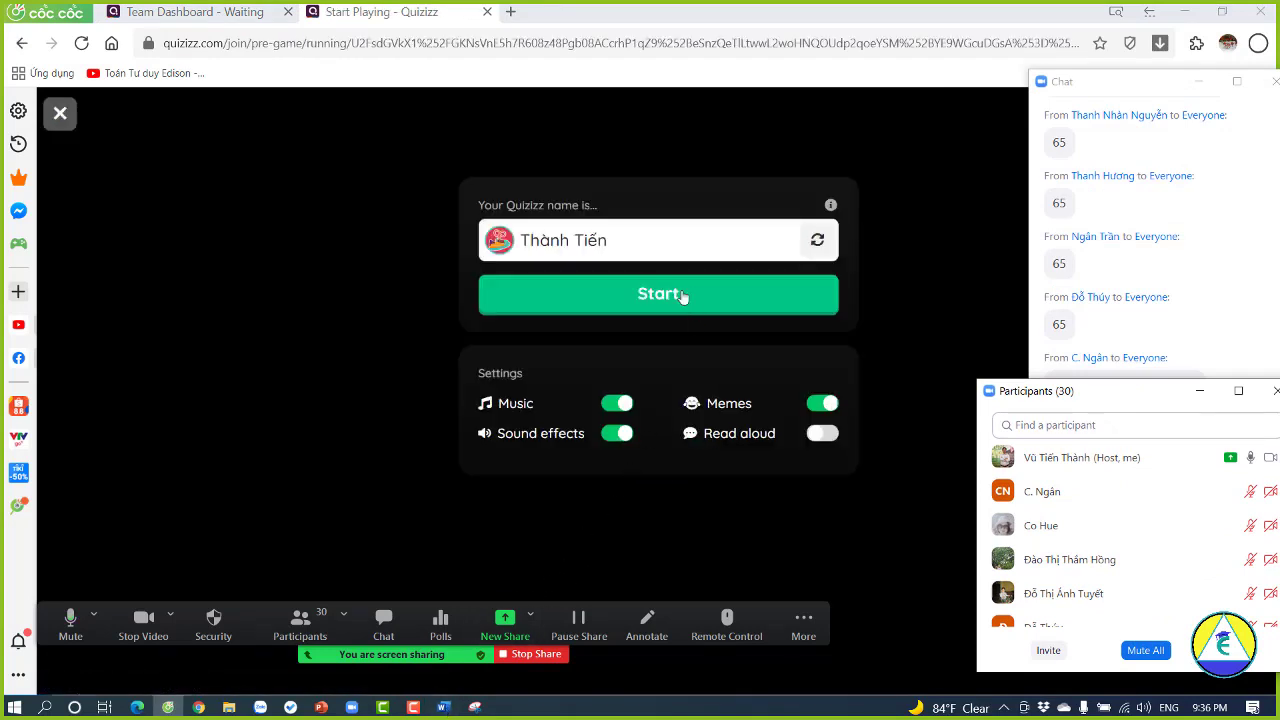
- Replace the suggested player name with another student's name
left_click_drag(623, 240, 460, 252)
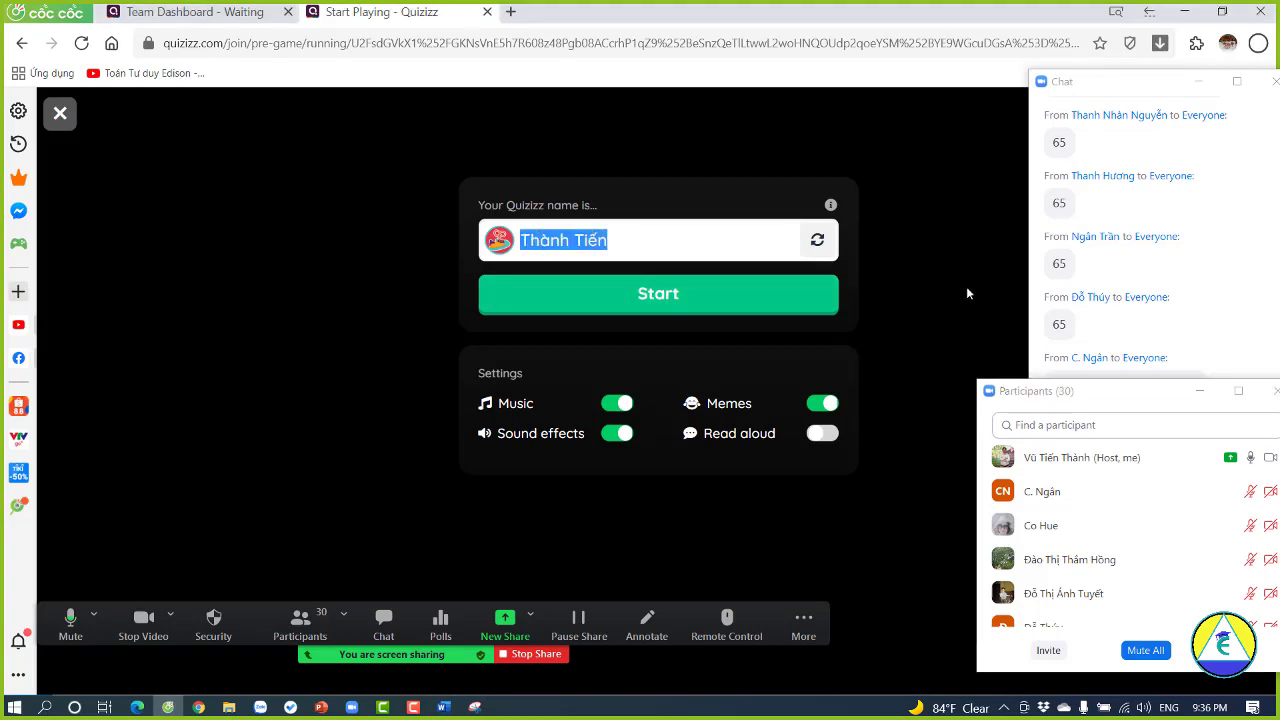
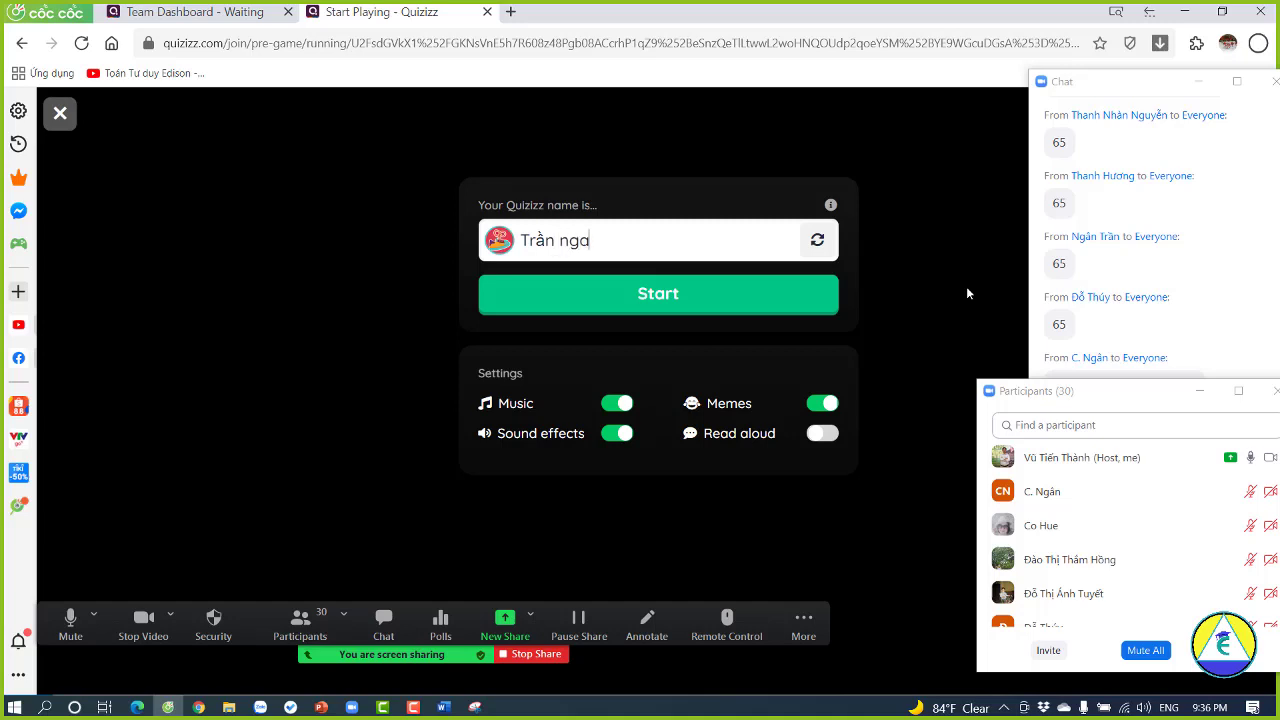
key("alt+Tab")
key("alt+Tab")
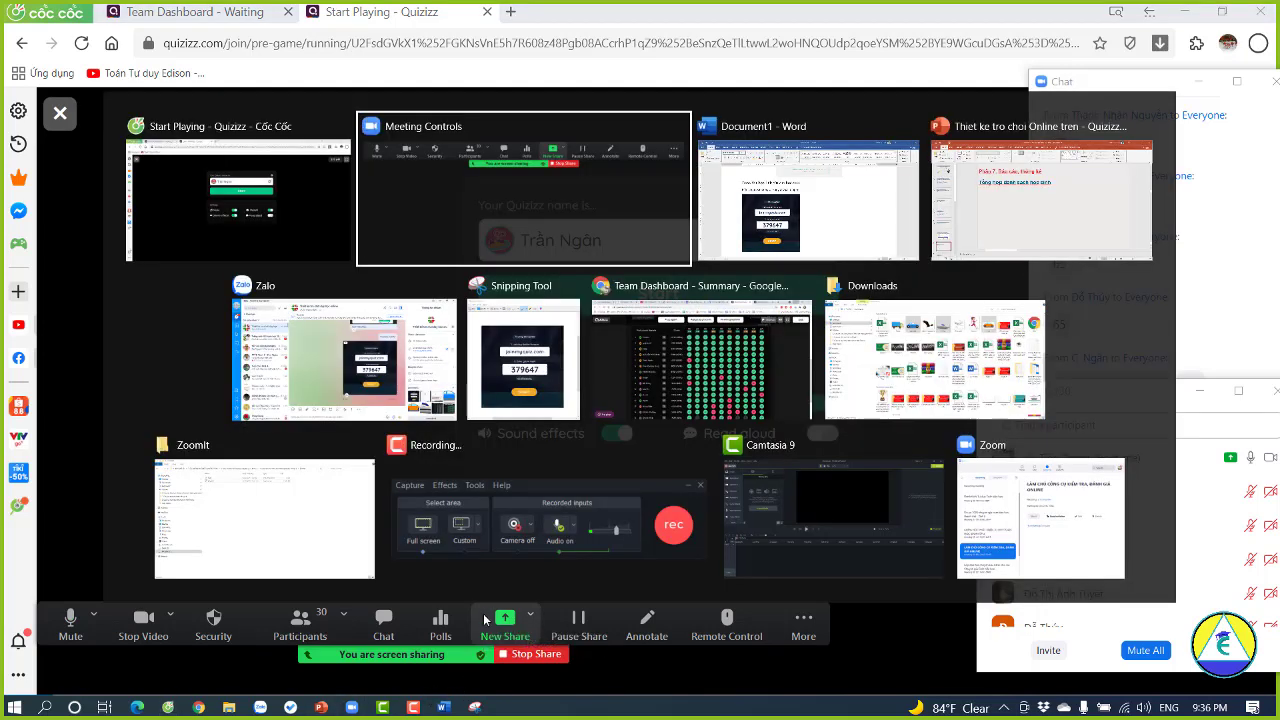
- Type 'Gửi link cho giáo viên: Ctrl + V: Dán' on the line below the game screenshot
scroll(650, 486, "down", 3)
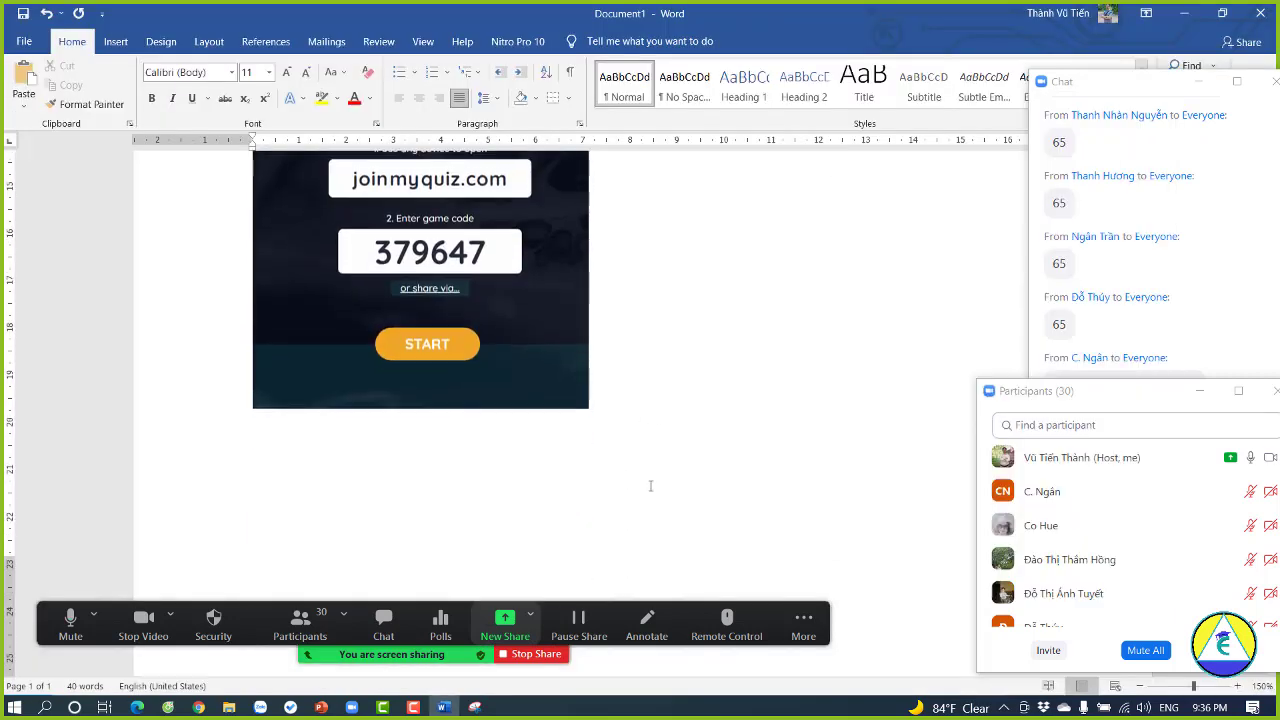
left_click(633, 386)
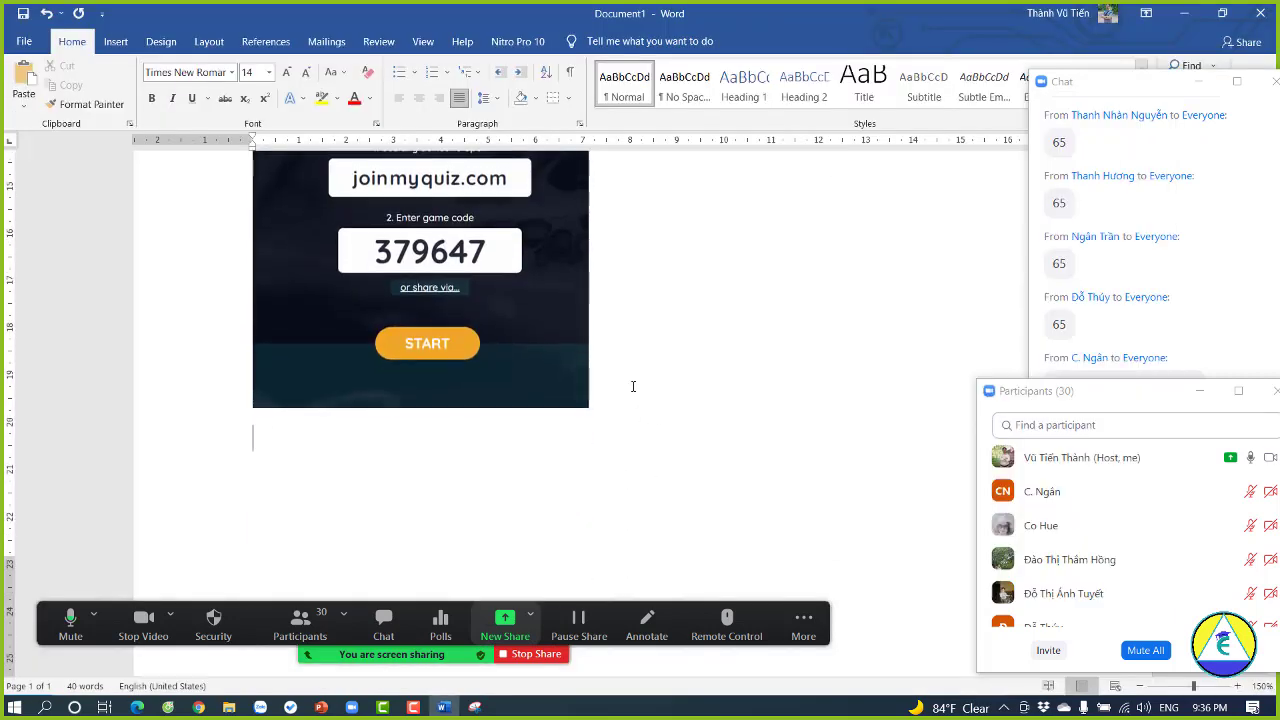
scroll(633, 386, "up", 3)
scroll(633, 386, "down", 3)
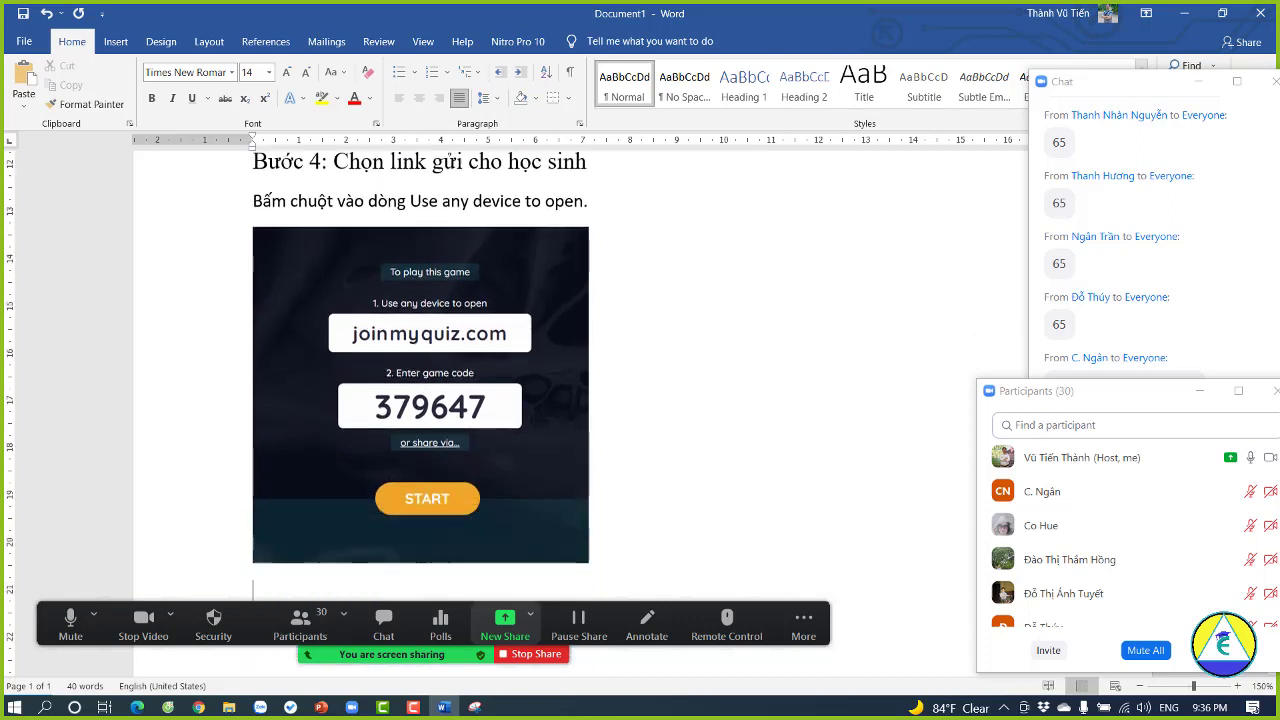
type("Gửi lík")
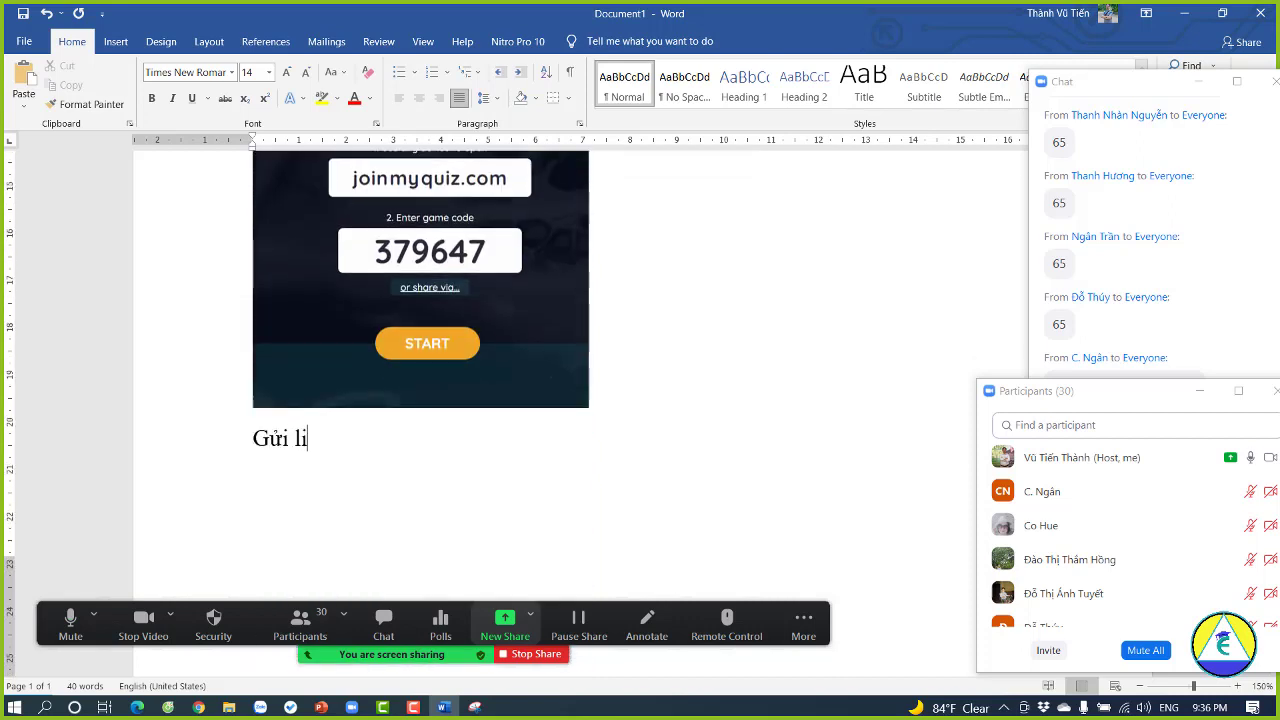
type("s")
key("BackSpace")
key("BackSpace")
type("nk cho giáo viên:")
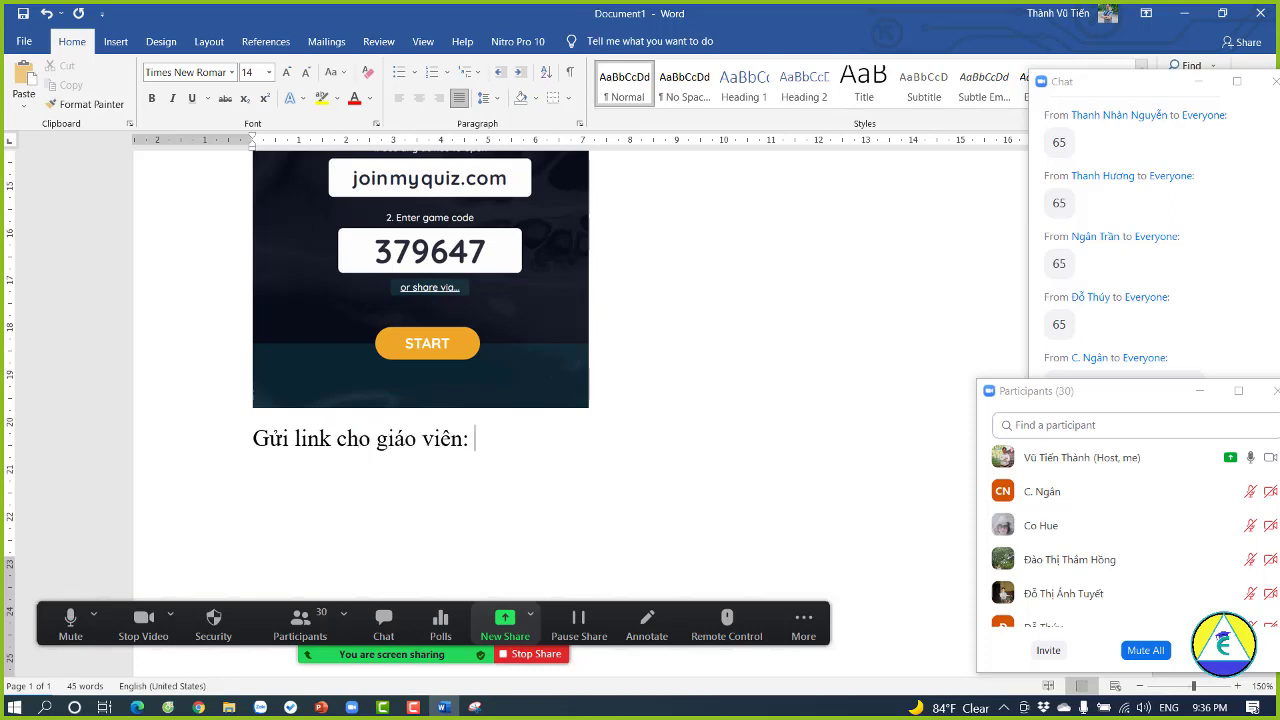
type(" Ctrl + V: Dan")
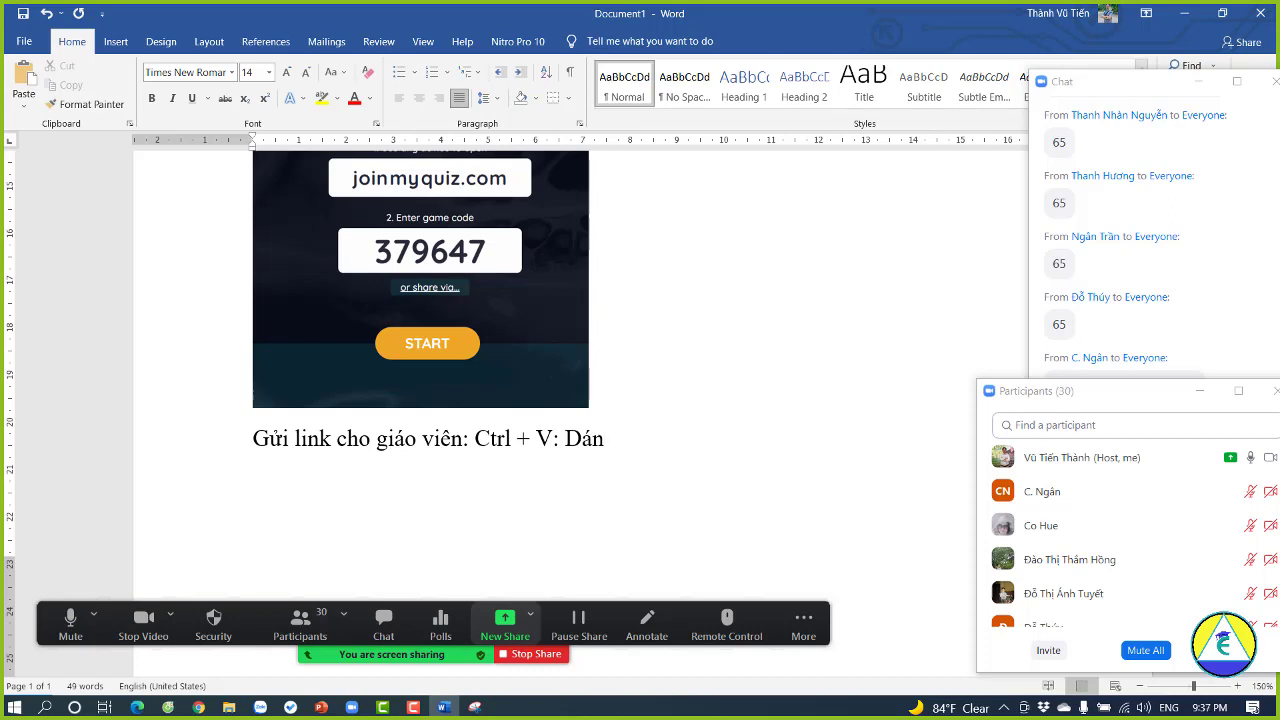
scroll(603, 386, "up", 3)
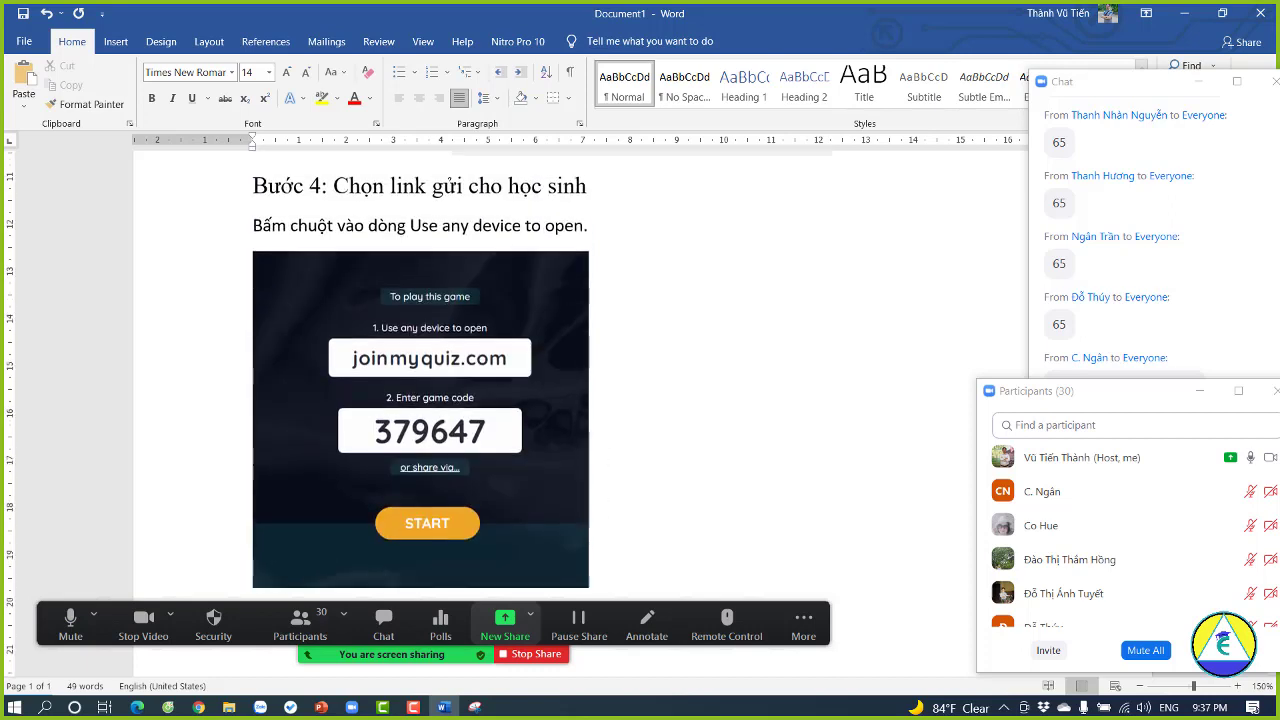
scroll(629, 472, "down", 2)
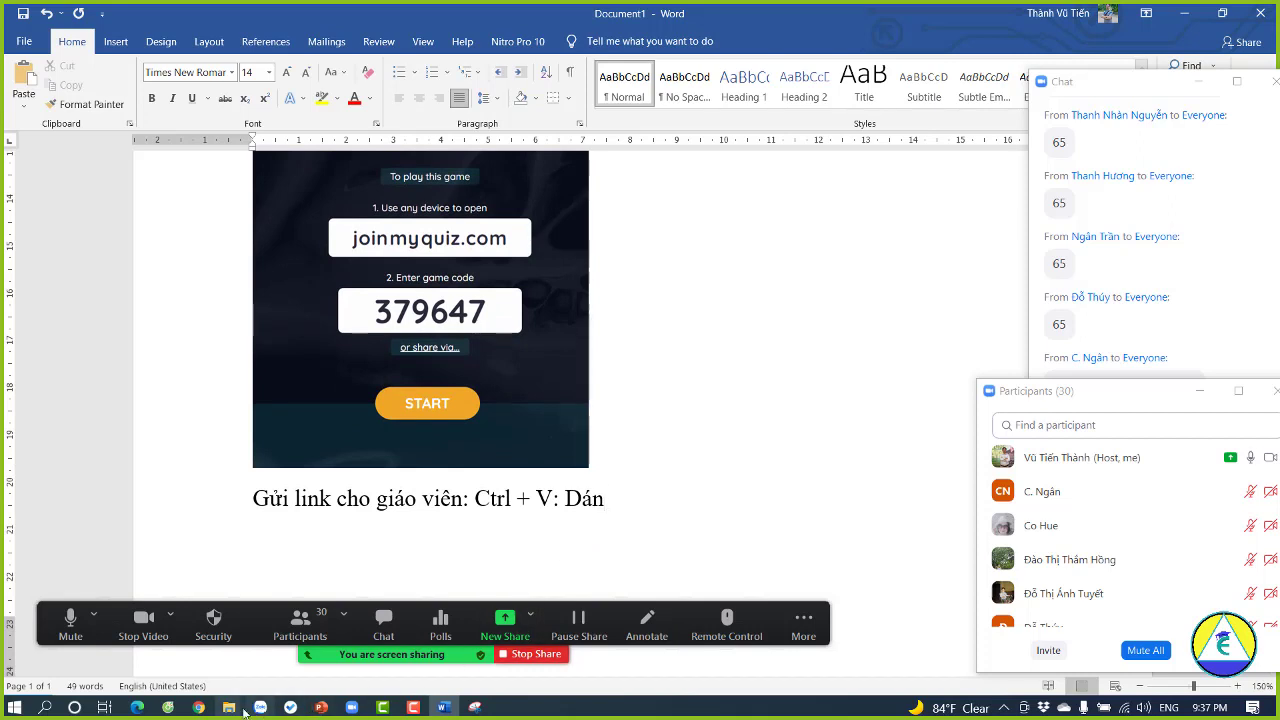
- Open the joinmyquiz.com join page for game 379647 from the Team Dashboard tab
left_click(167, 708)
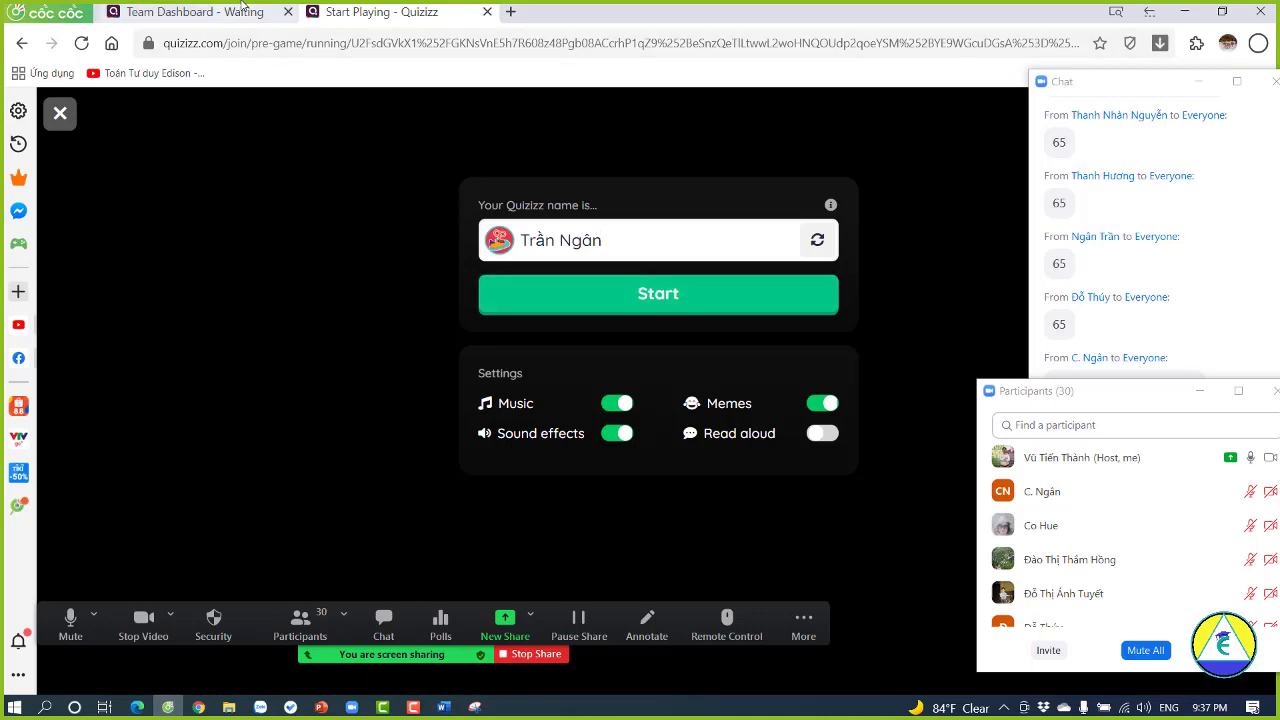
left_click(195, 12)
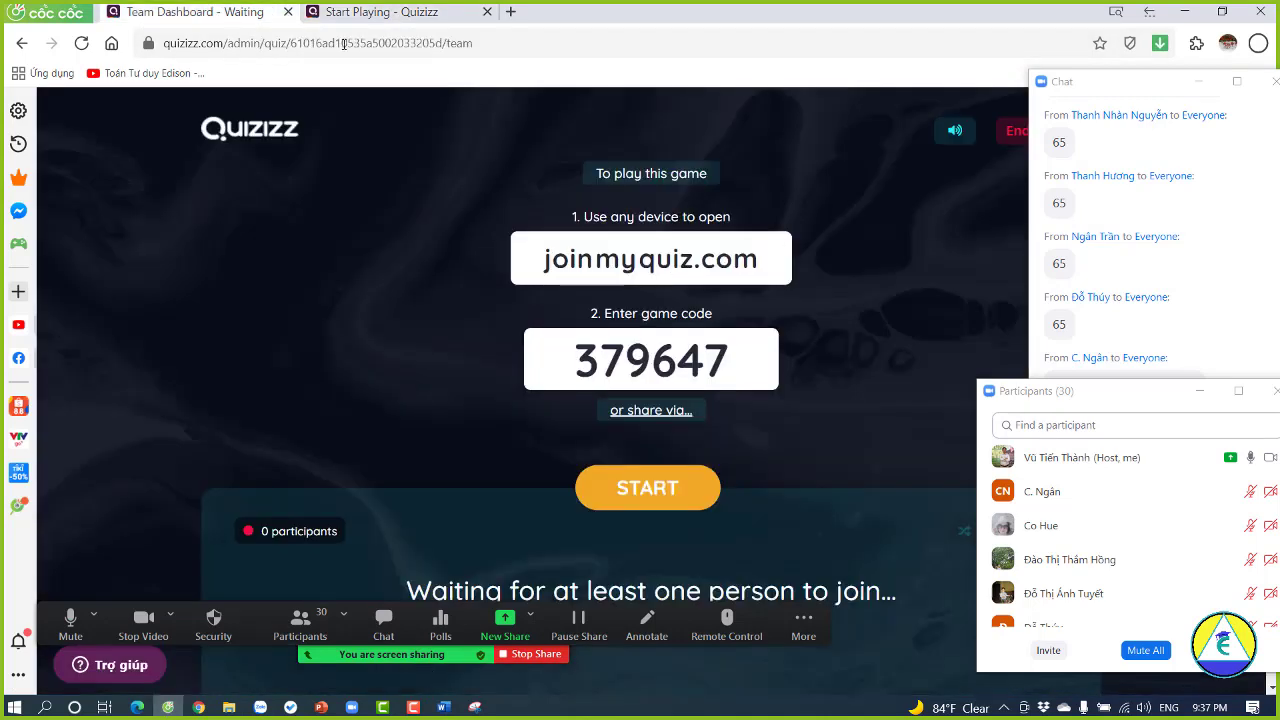
left_click(668, 261)
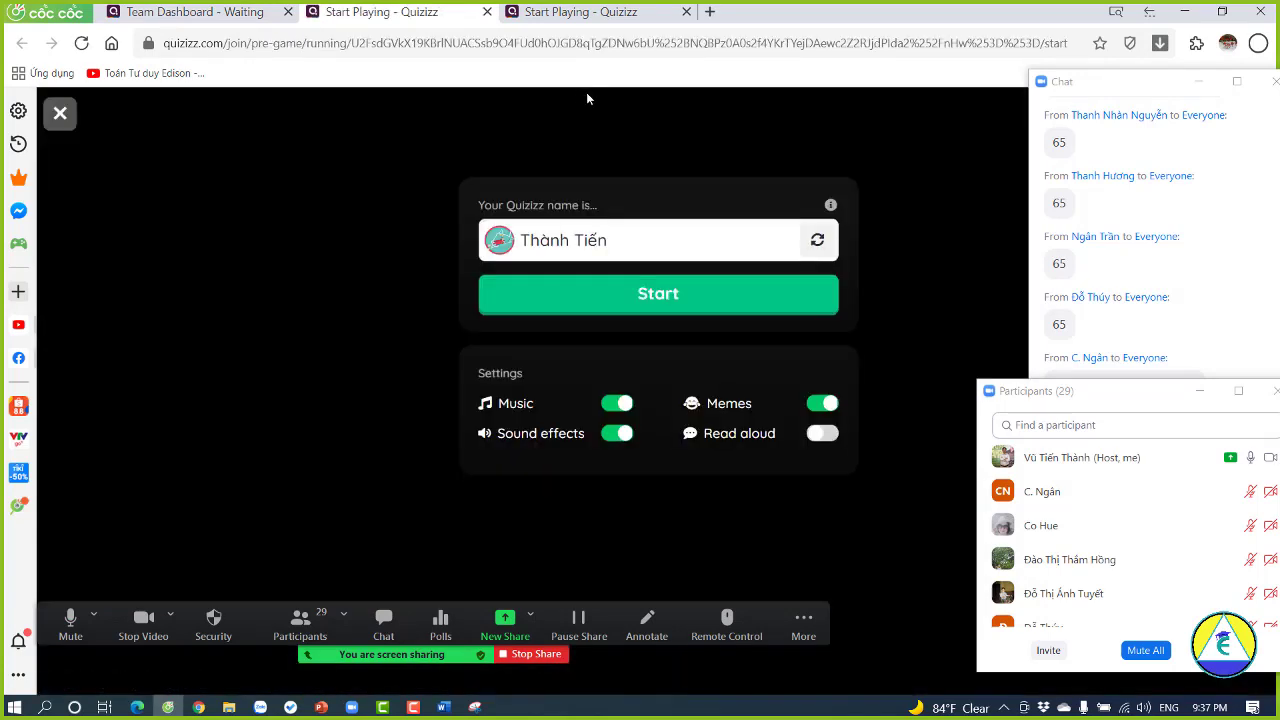
- Copy the join page's full web address from the address bar
left_click(528, 37)
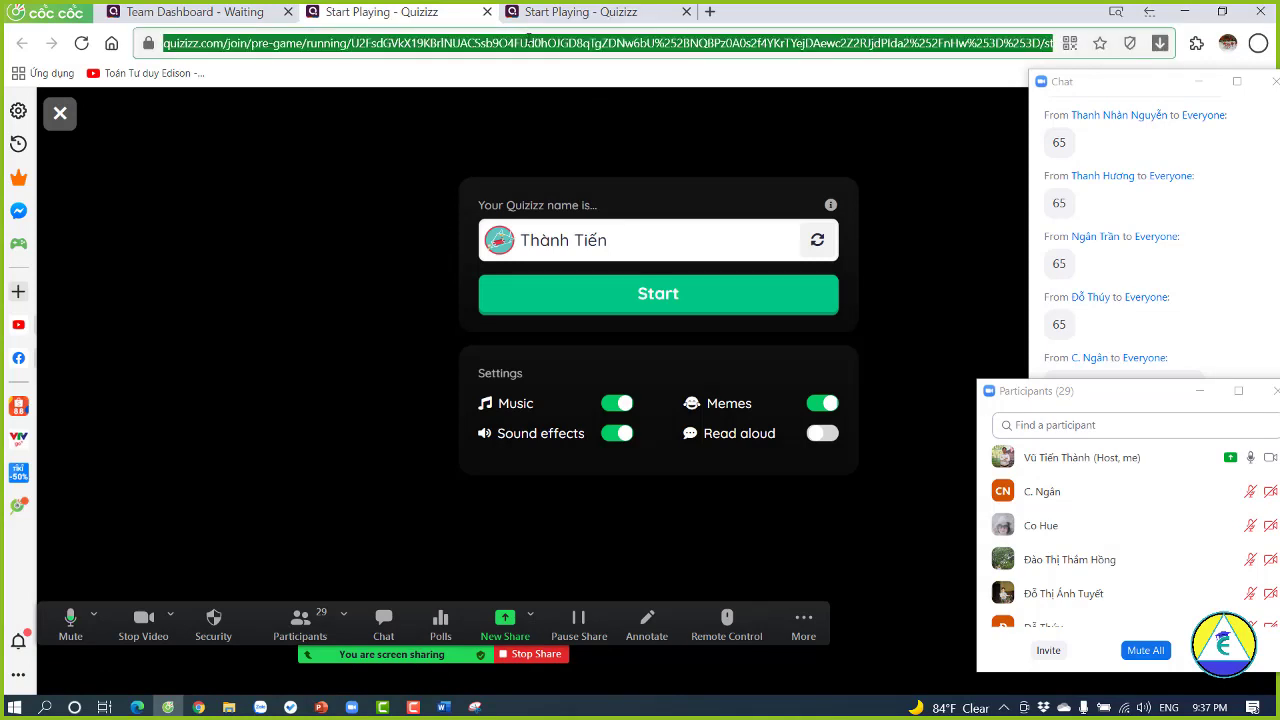
right_click(528, 44)
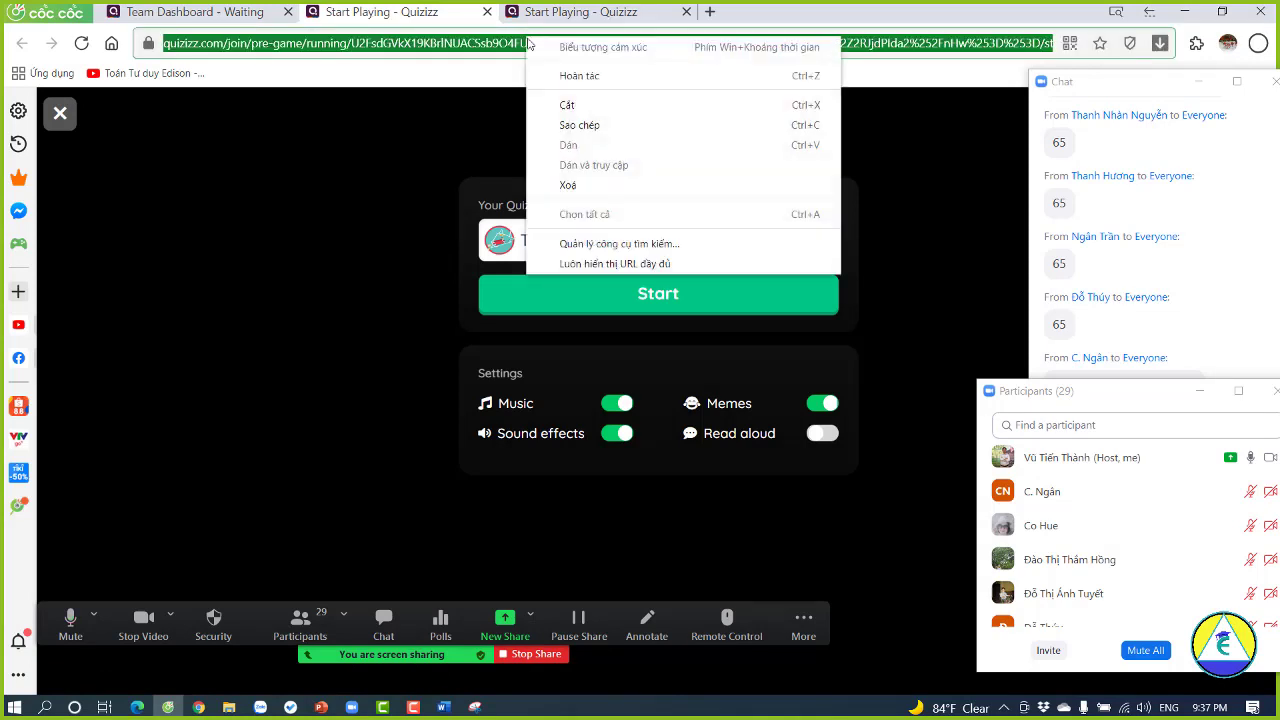
left_click(473, 47)
right_click(471, 44)
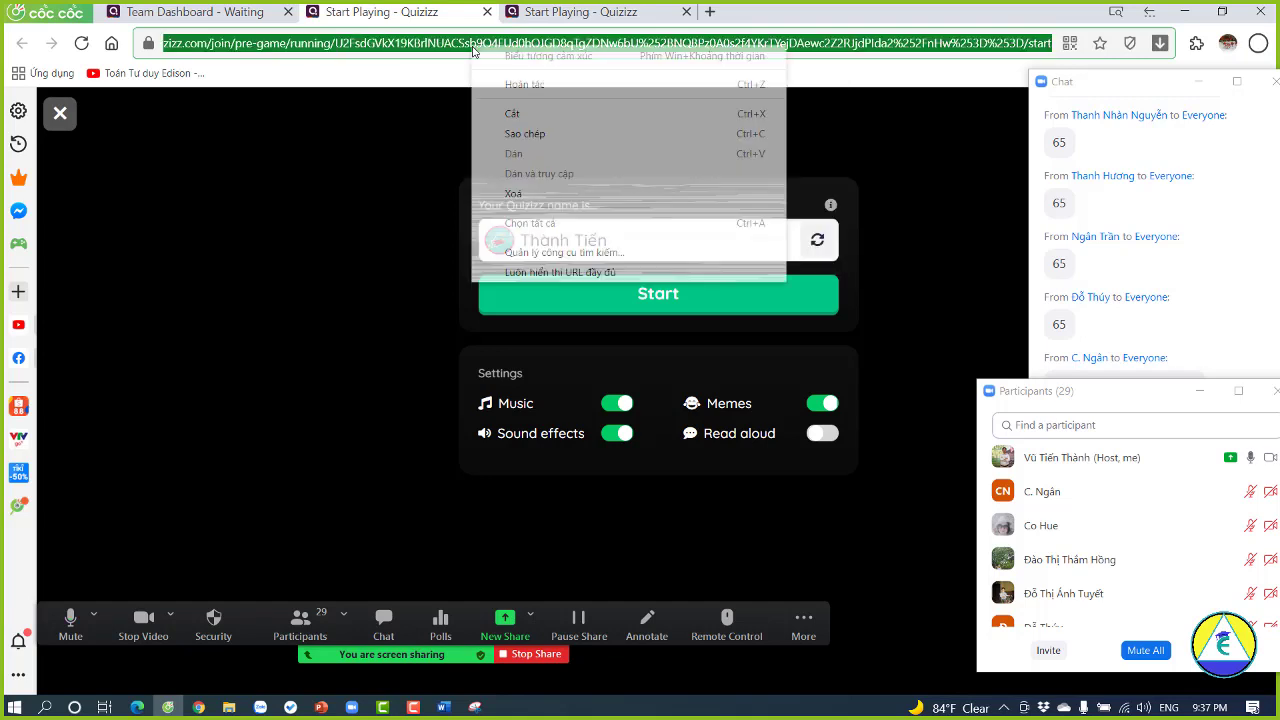
left_click(592, 140)
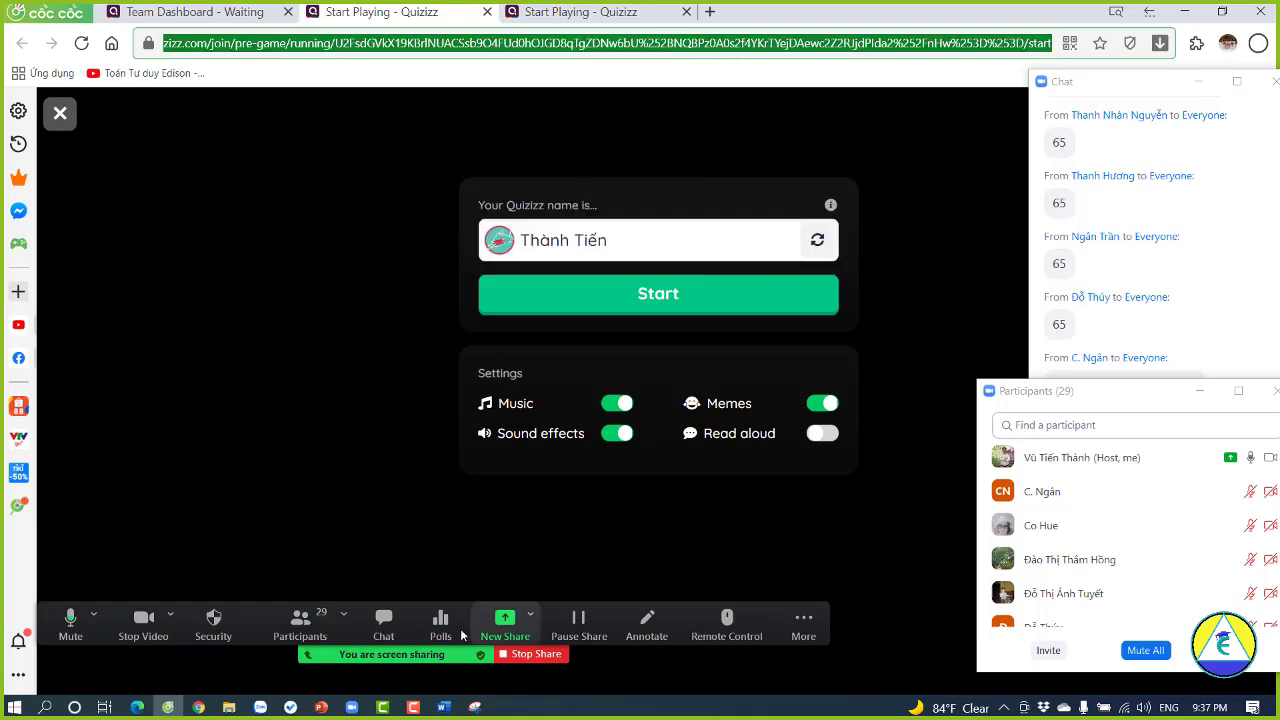
- Create an empty line above the paste-the-link instruction in the Word guide
left_click(262, 708)
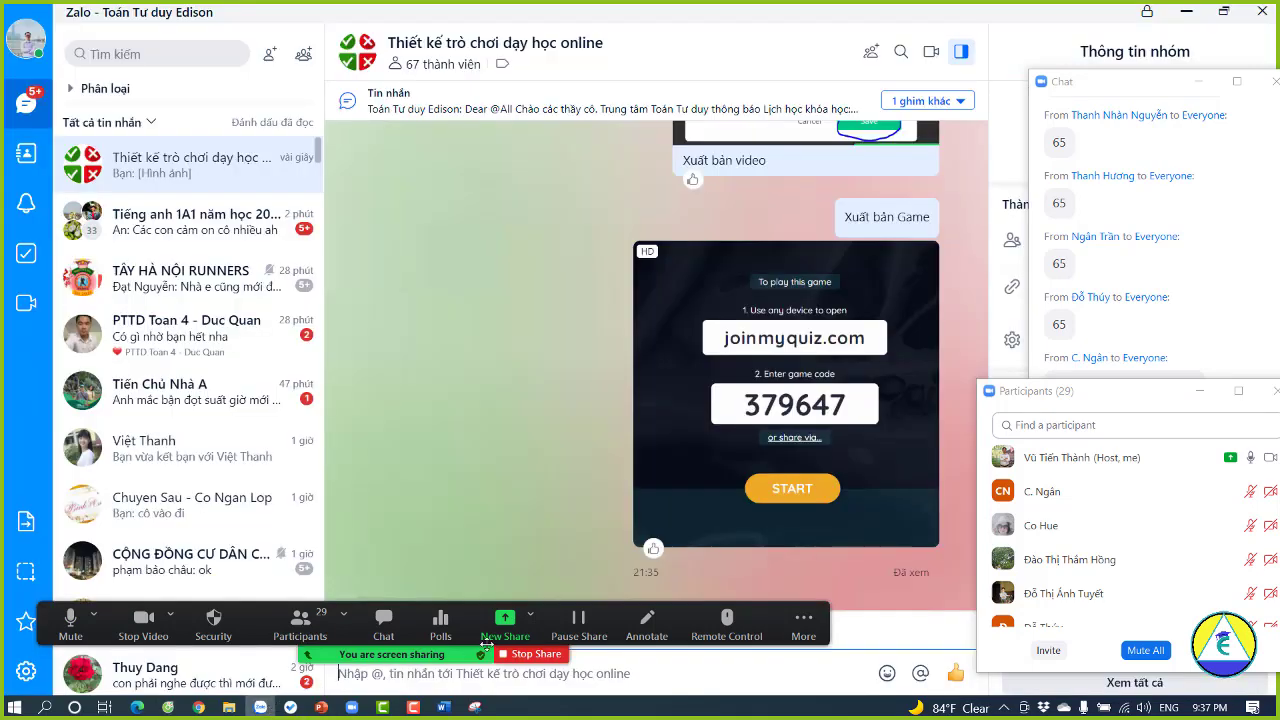
left_click_drag(790, 617, 894, 242)
left_click(443, 708)
scroll(445, 572, "up", 5)
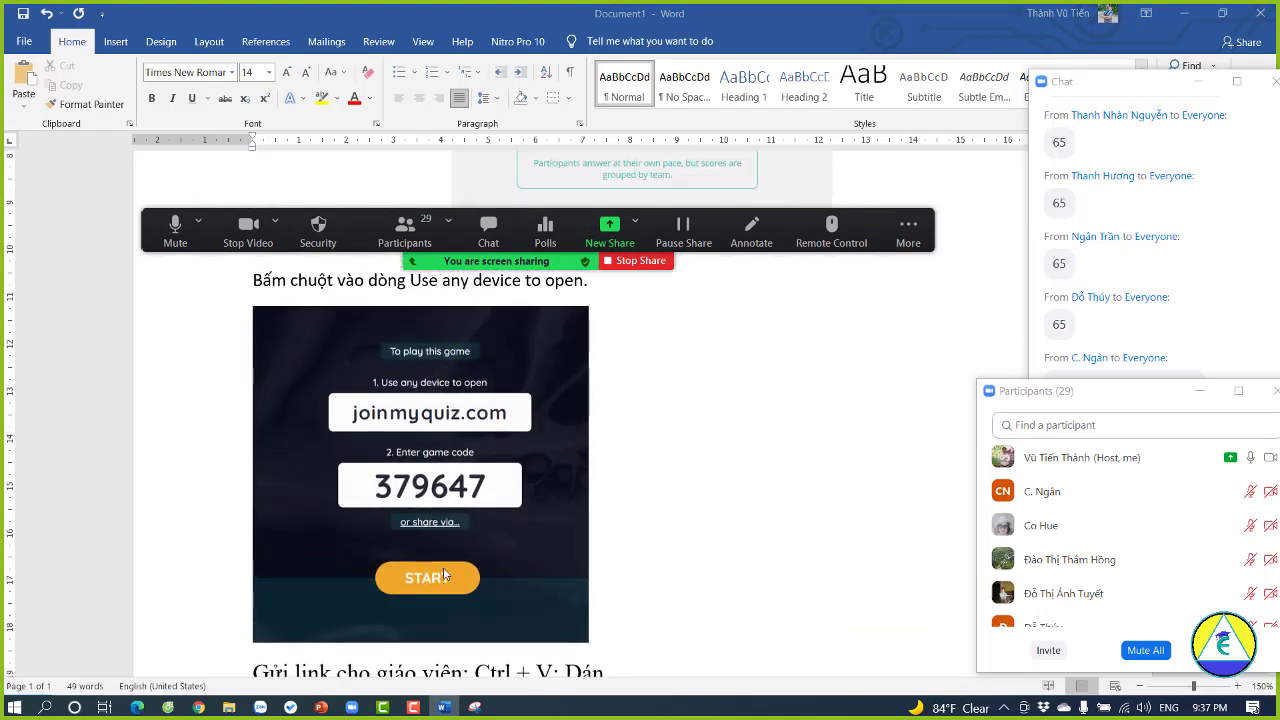
scroll(462, 572, "down", 5)
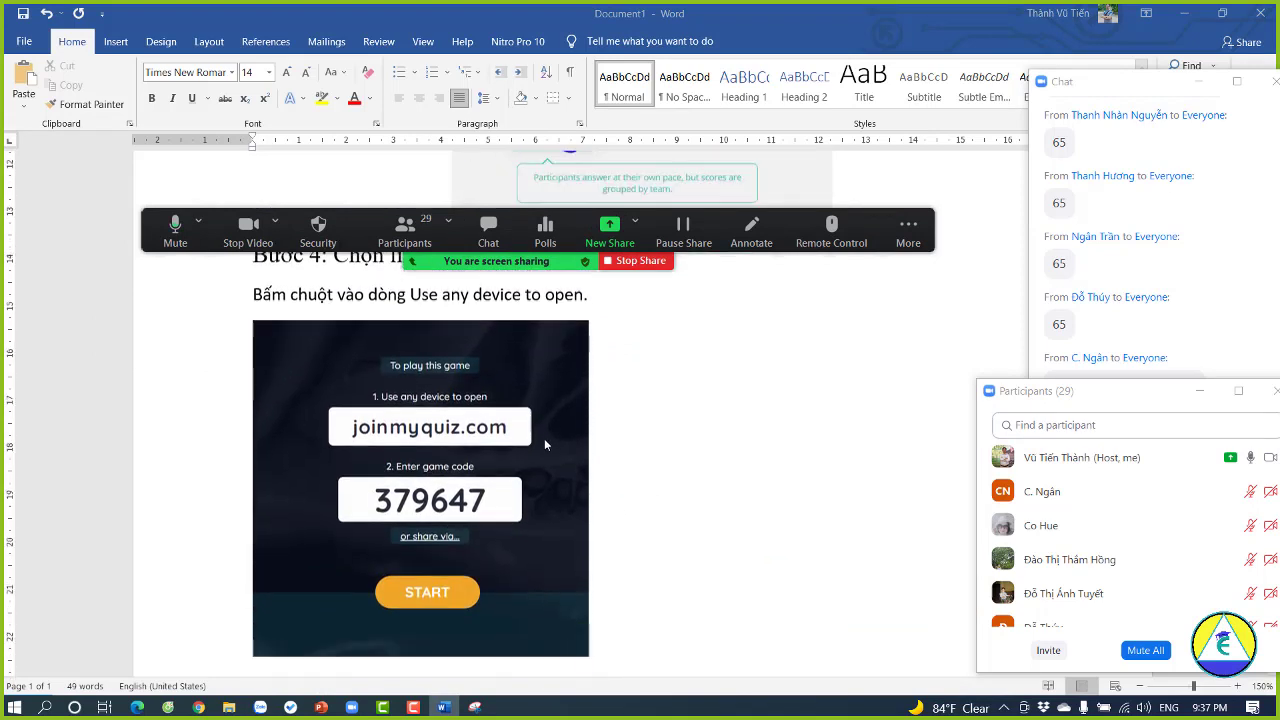
left_click(253, 500)
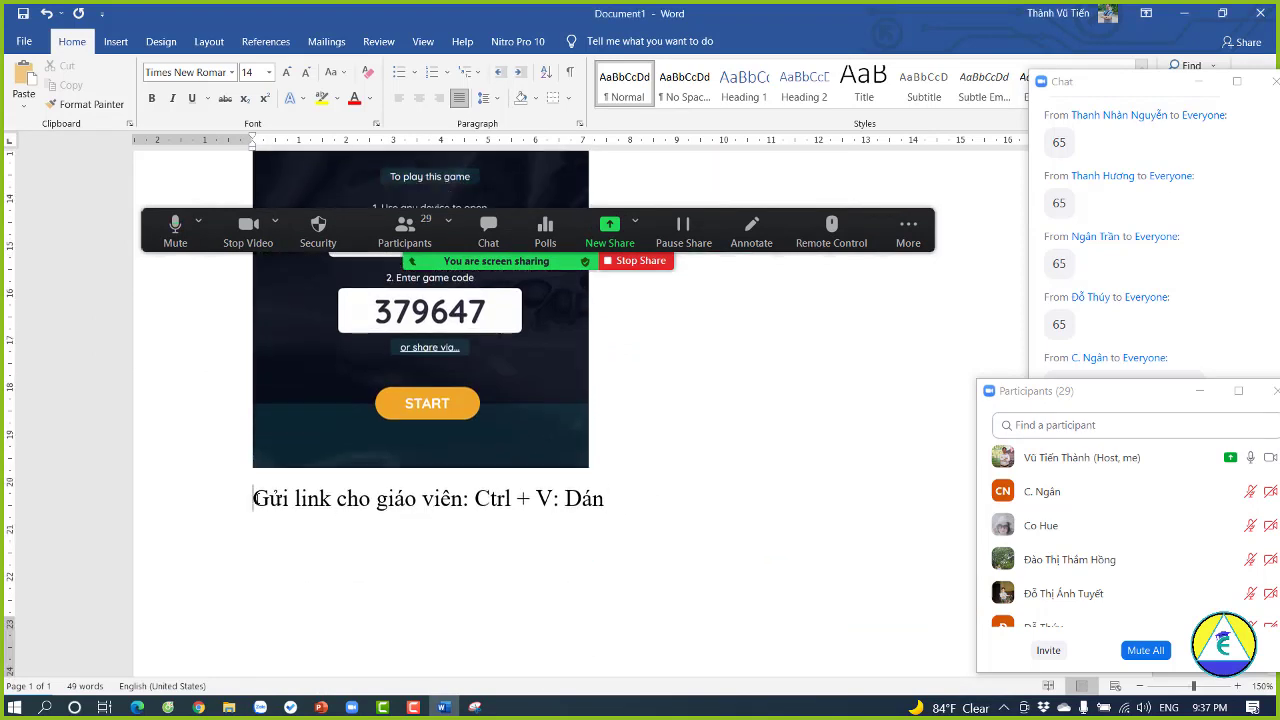
key("Return")
key("Up")
- Type 'Bôi đen toàn bộ dòng địa chỉ: Bấm copy link.' on the new line
type("C")
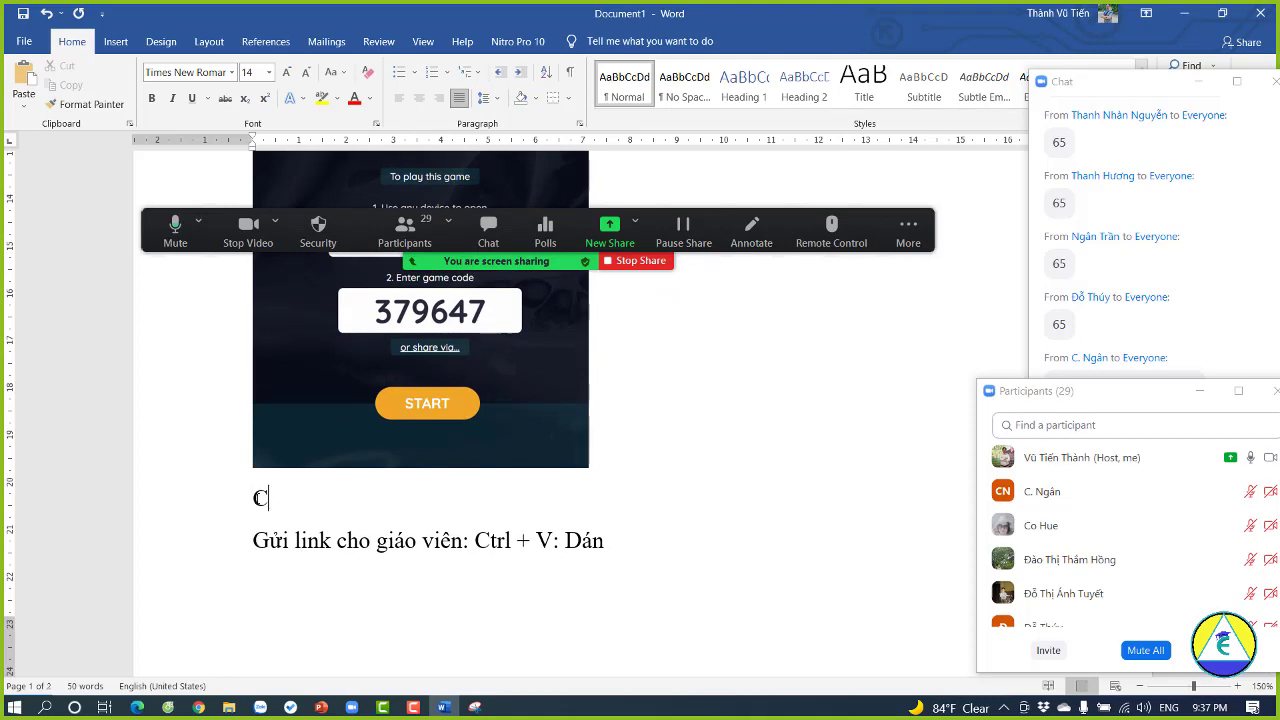
type("p")
key("BackSpace")
key("BackSpace")
type("Bôi d")
type("en toàn ")
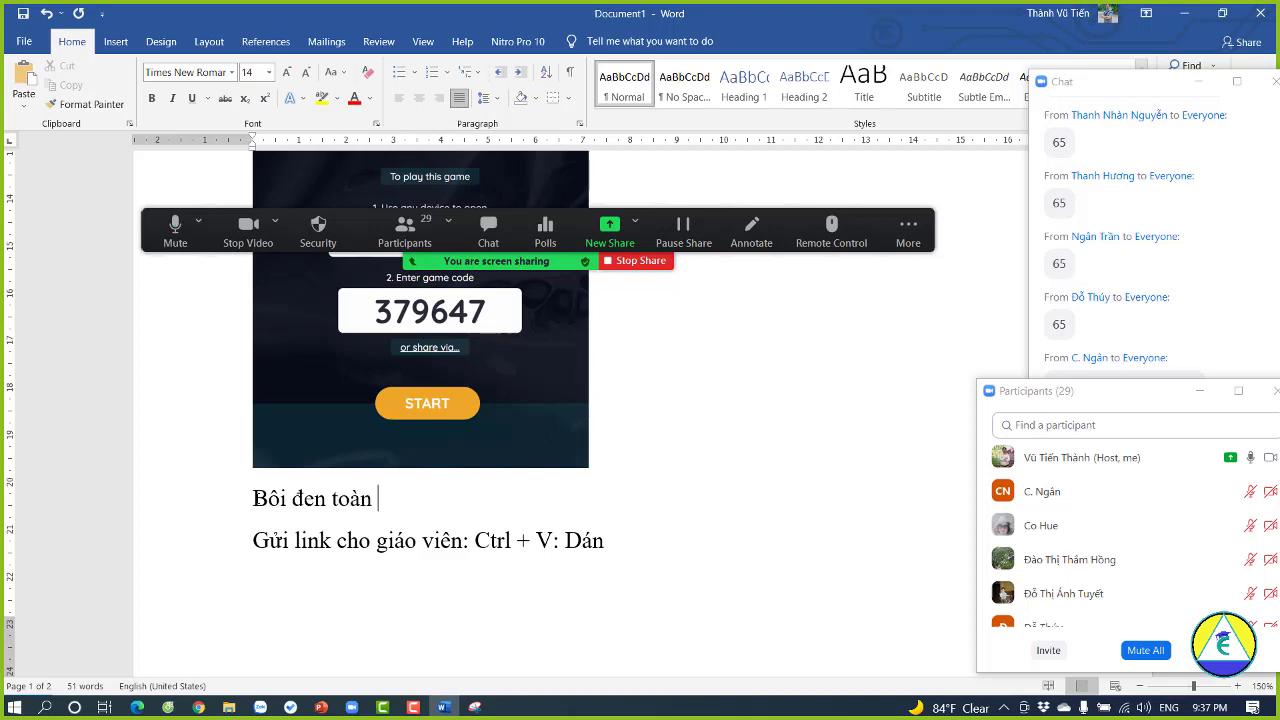
type("bộ dong")
type(" địa chi")
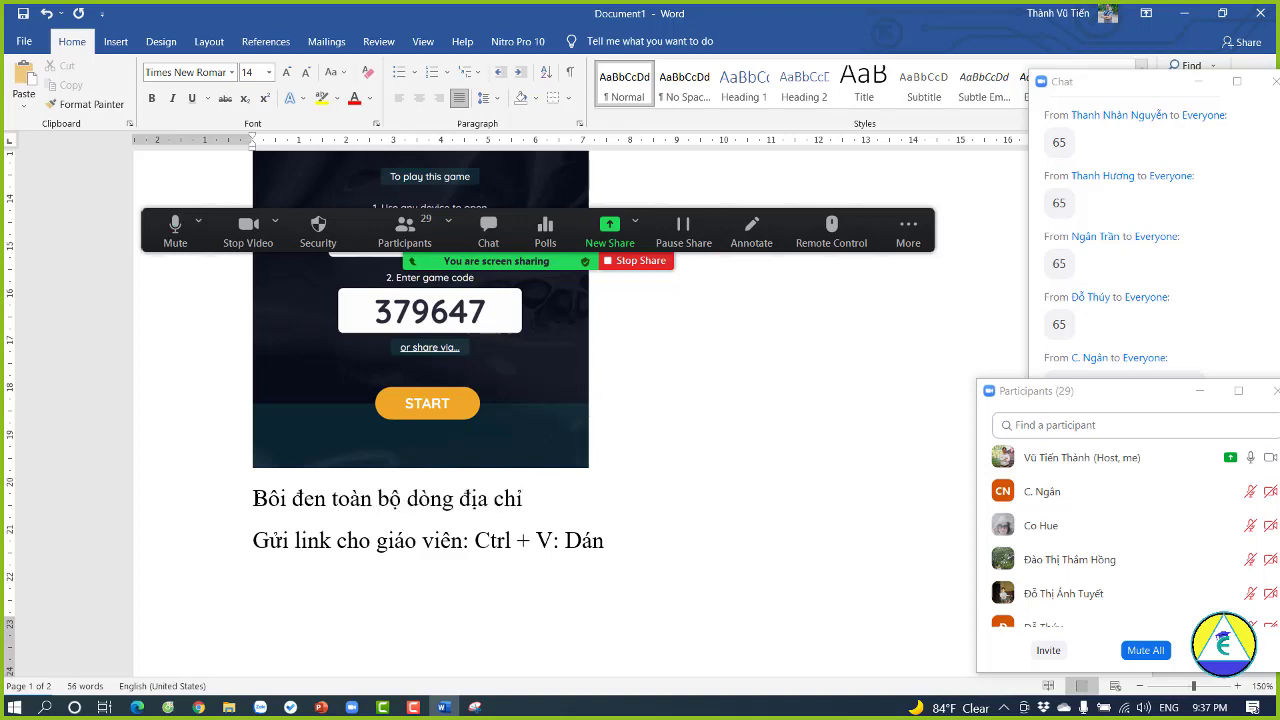
type(": Bấm ")
type("coy")
type("py")
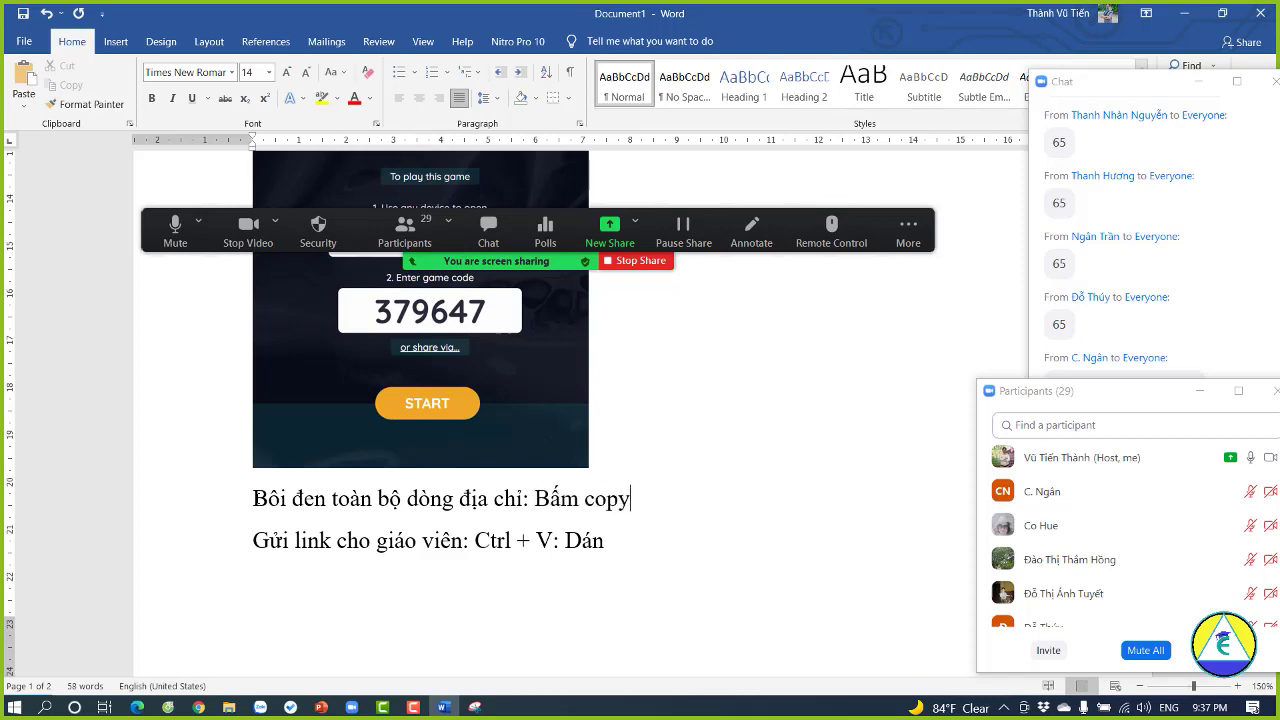
type(" ko")
key("BackSpace")
type("i")
key("BackSpace")
key("BackSpace")
type("link")
key("alt+Tab")
key("Tab")
key("Tab")
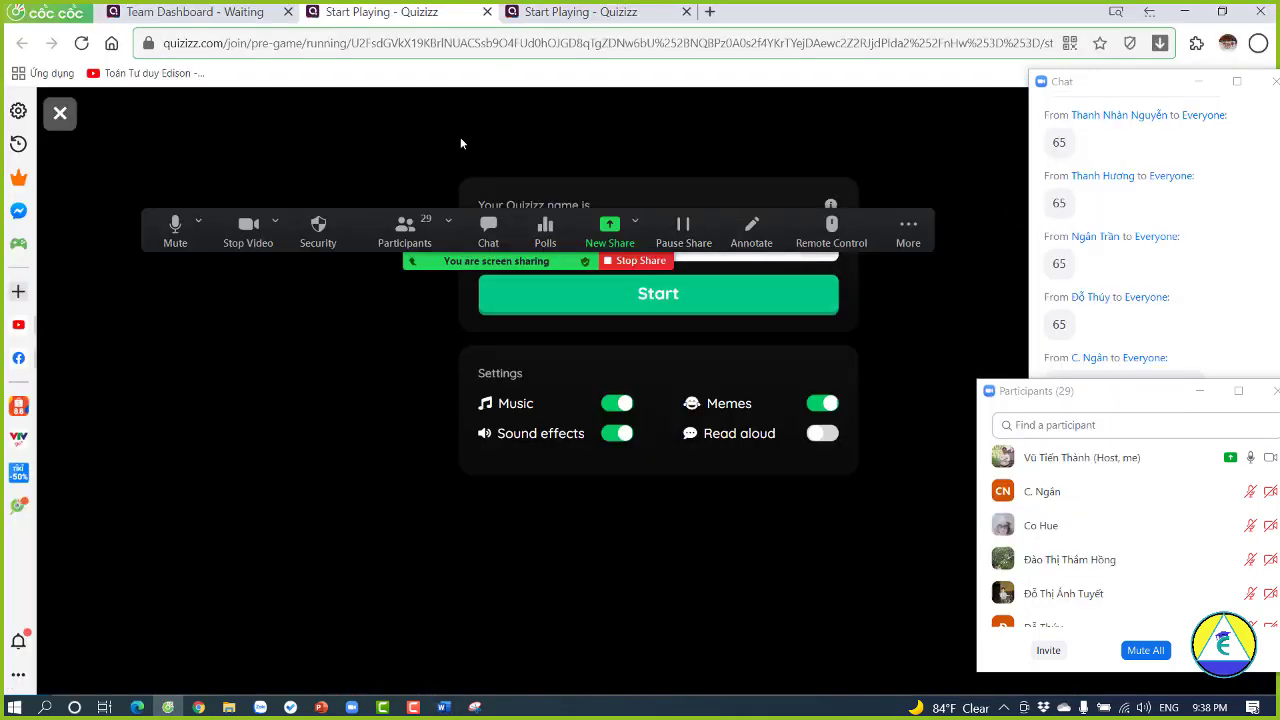
- Join game 379647 as the other test student from their join page
left_click_drag(908, 229, 866, 616)
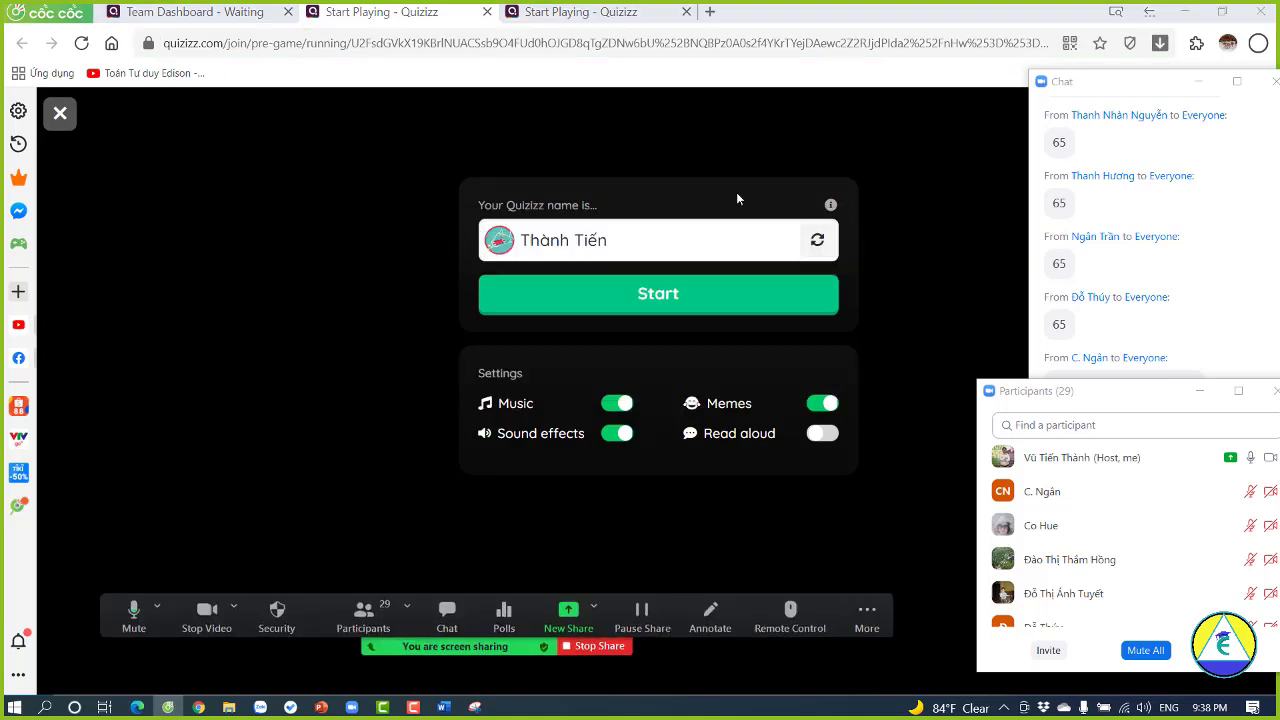
left_click(589, 15)
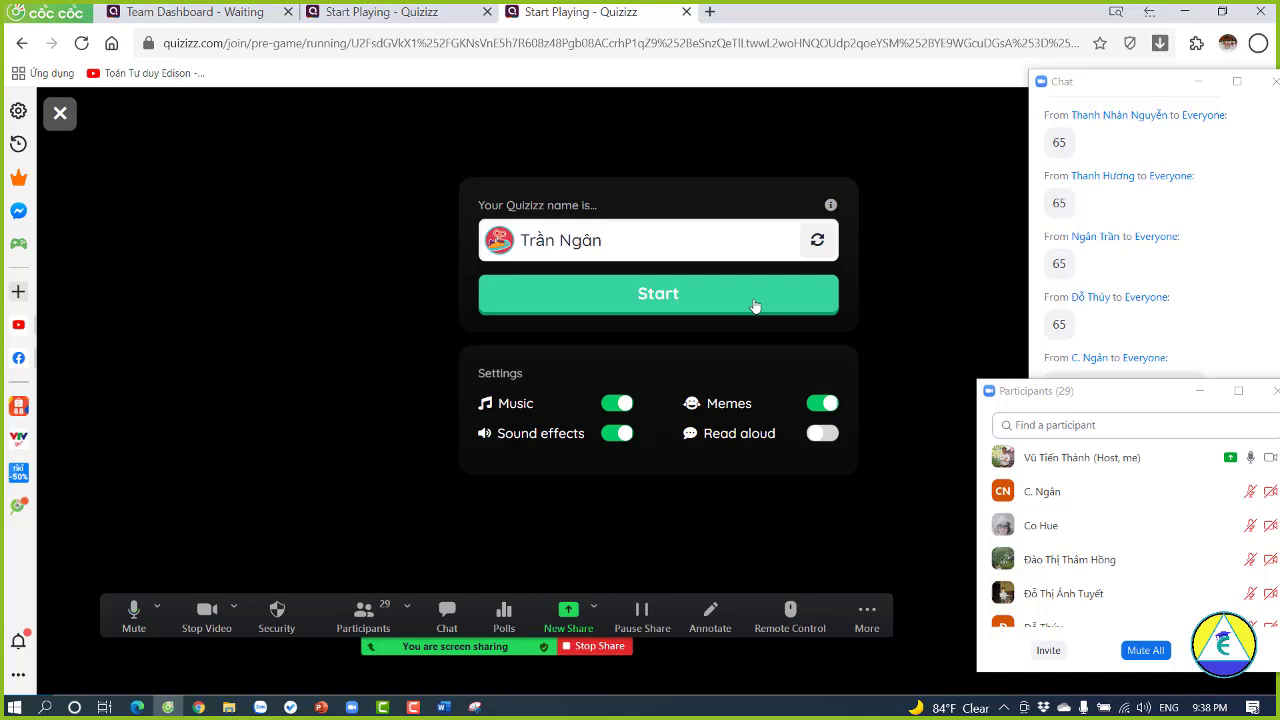
left_click(679, 297)
left_click(679, 313)
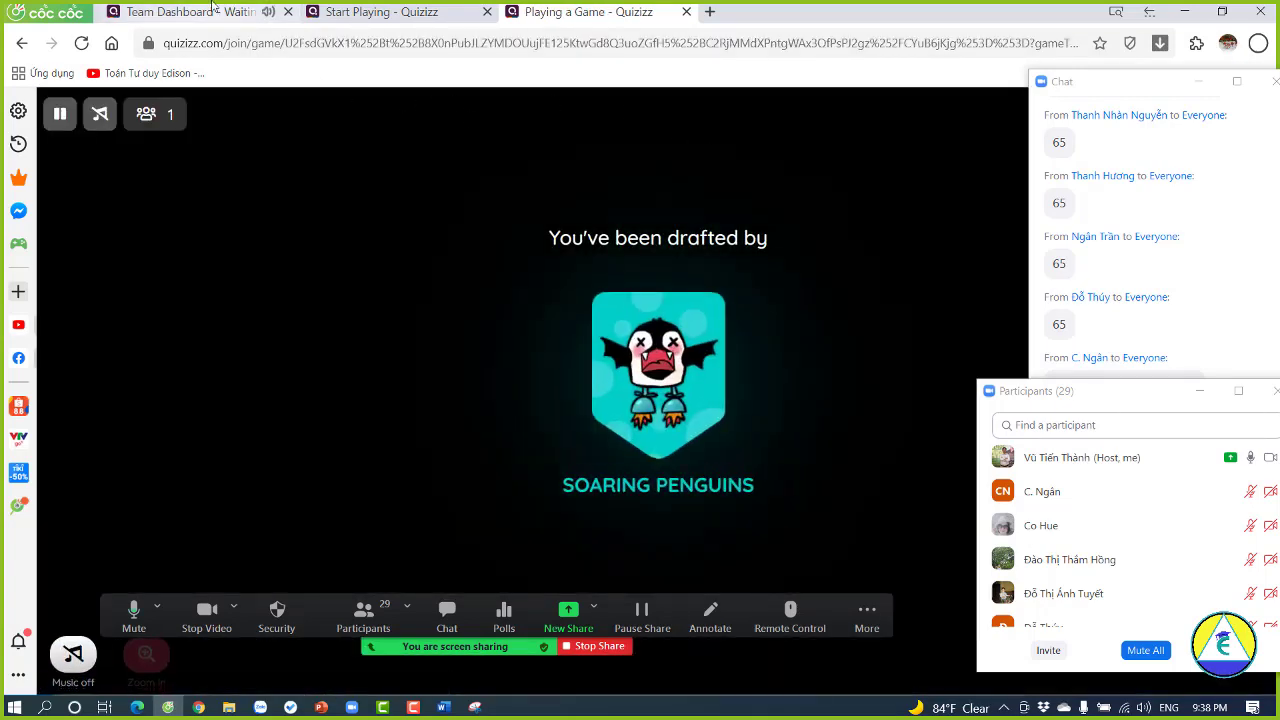
- Check the team lobby shows the newly joined player on Soaring Penguins
left_click(190, 11)
mouse_move(492, 451)
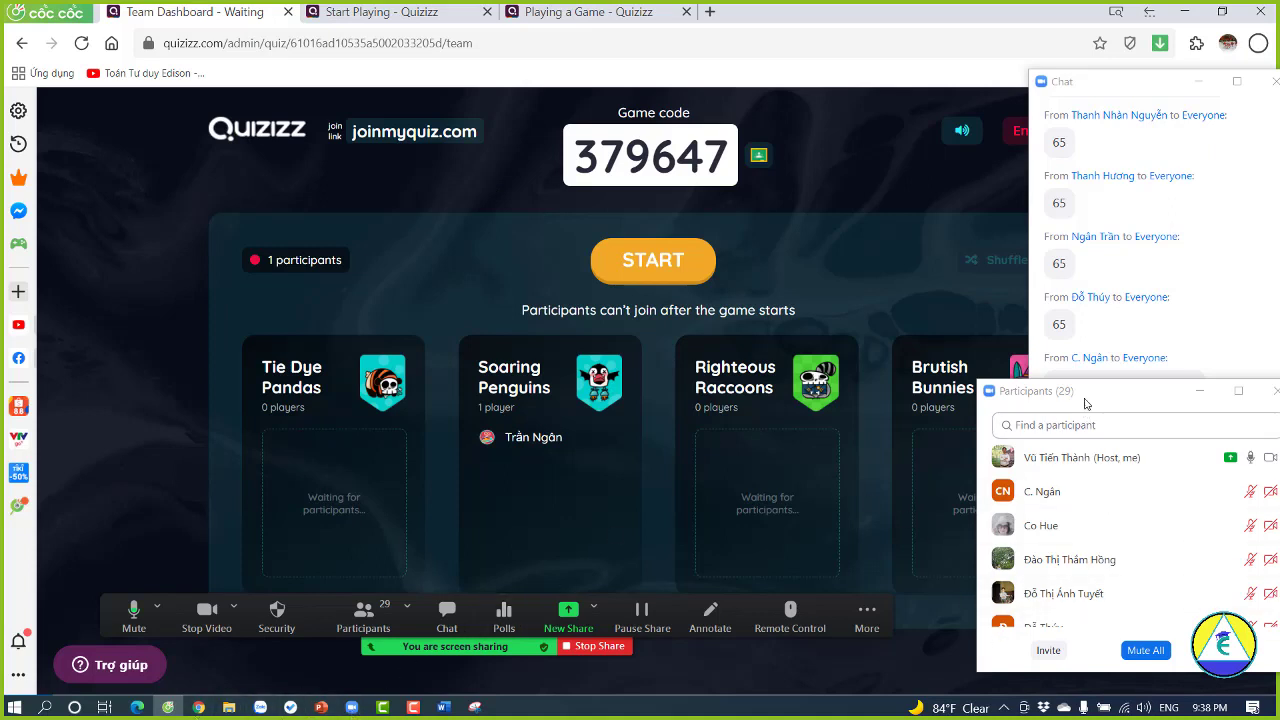
left_click_drag(1087, 391, 1089, 184)
scroll(1092, 326, "down", 10)
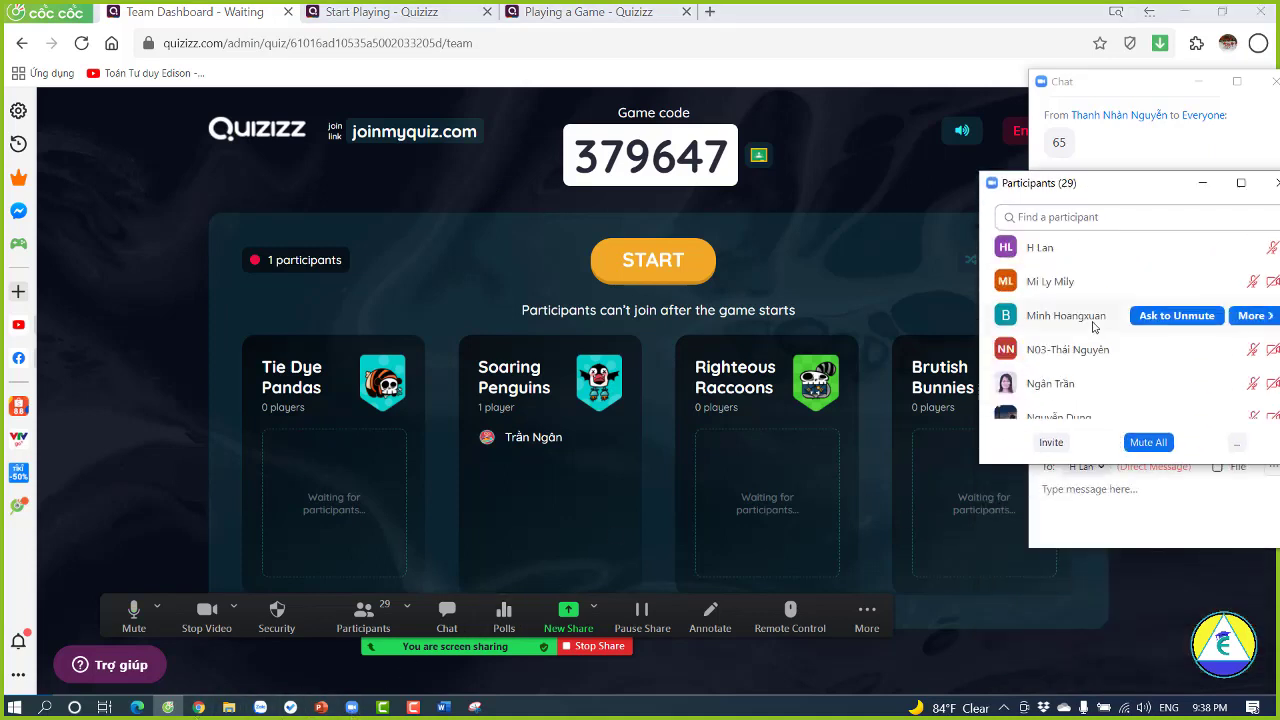
scroll(1100, 290, "up", 3)
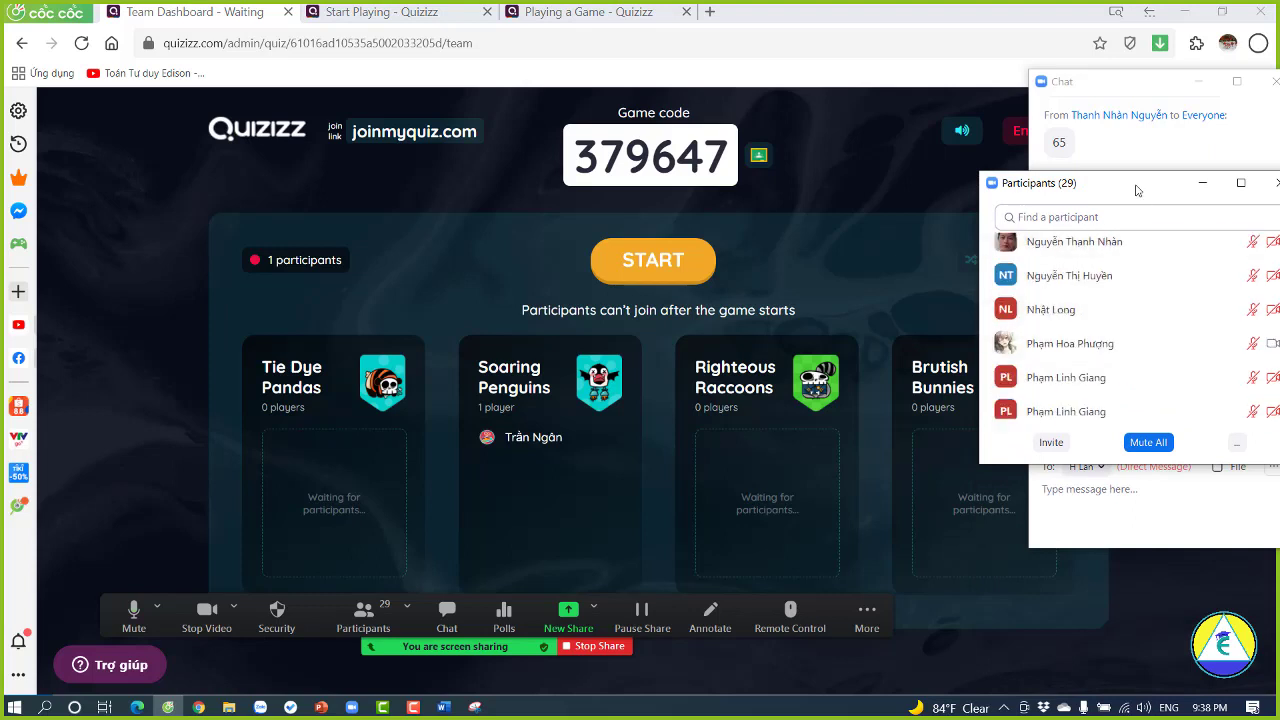
left_click_drag(1132, 182, 936, 206)
left_click(1092, 212)
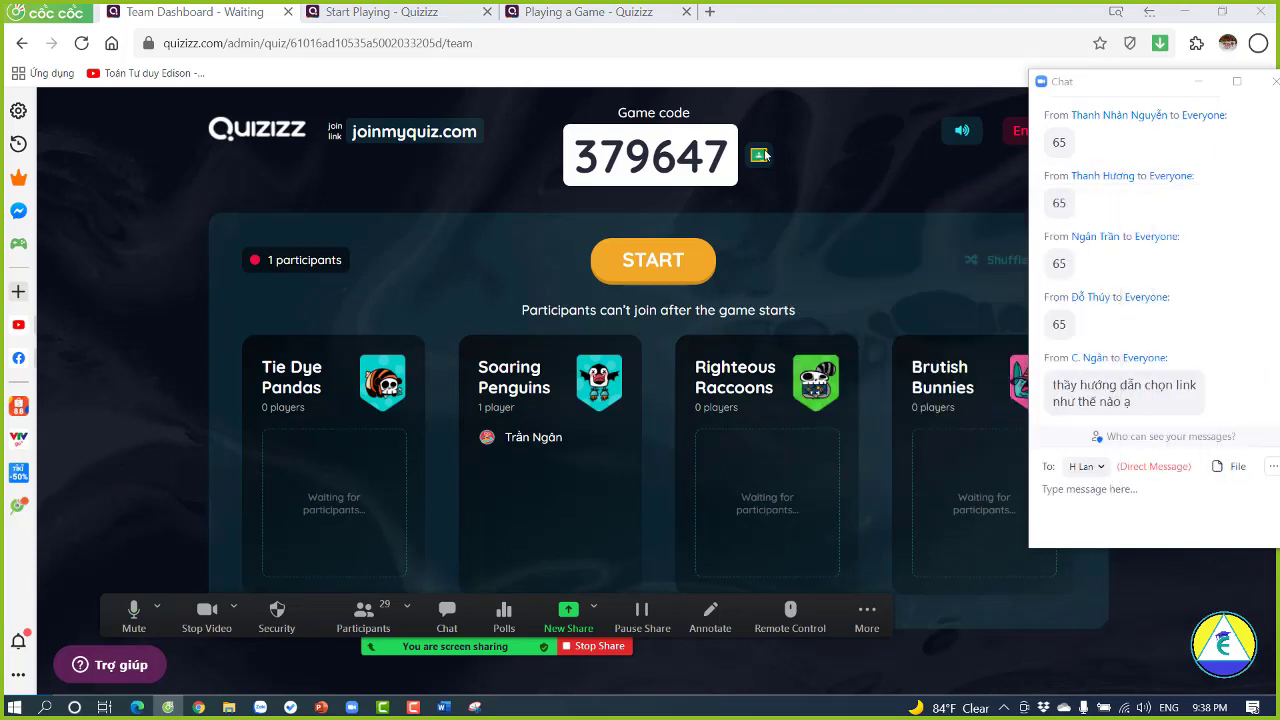
- Close the extra student join and game tabs, leaving the team dashboard
left_click(371, 14)
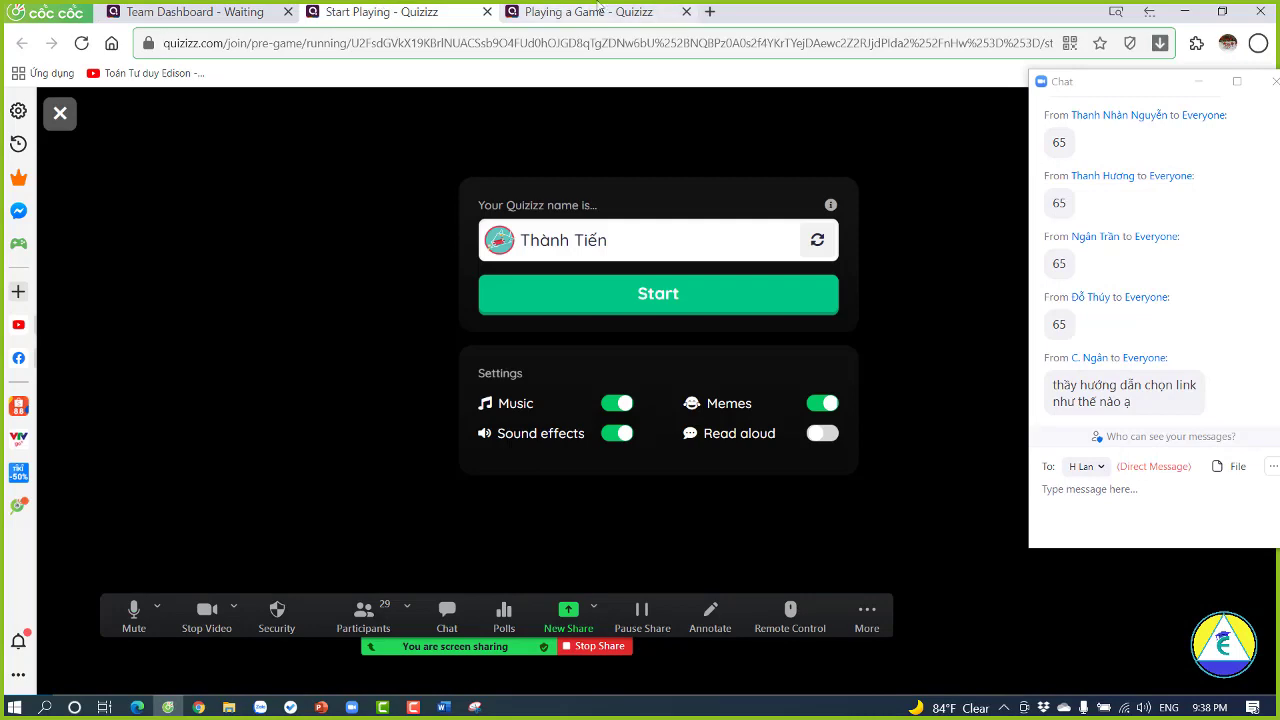
left_click(693, 18)
left_click(687, 13)
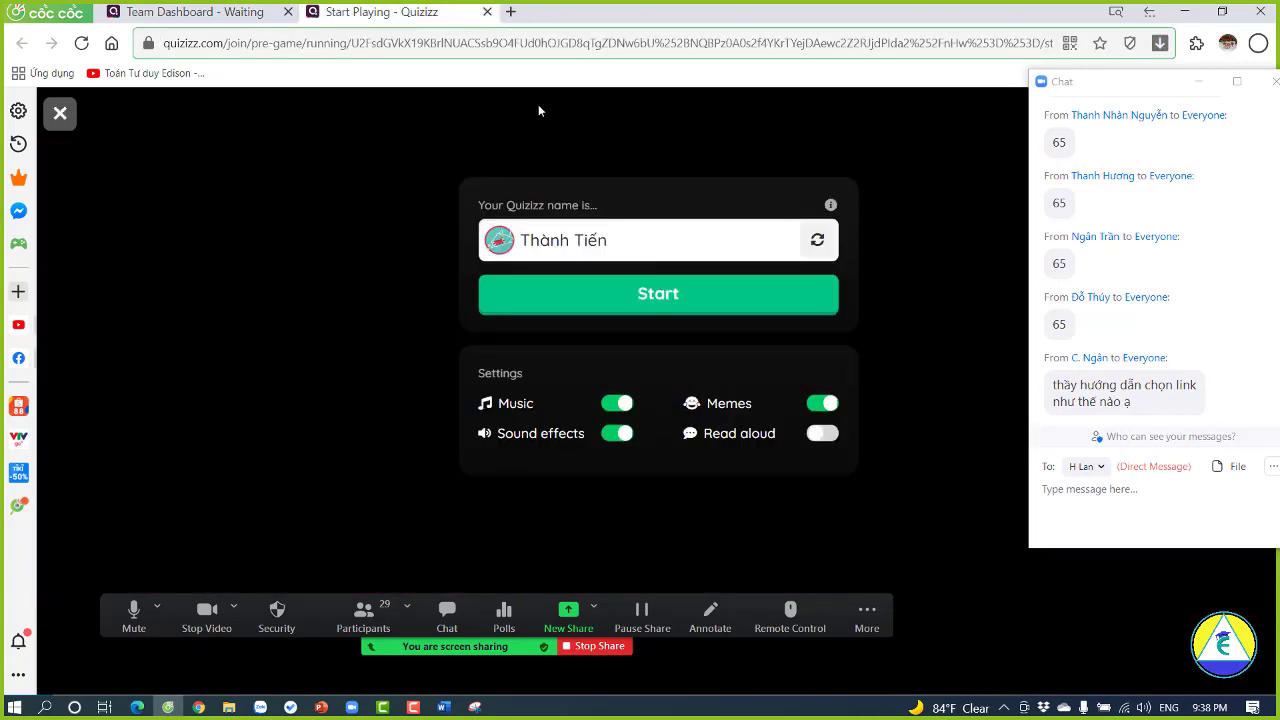
left_click(487, 12)
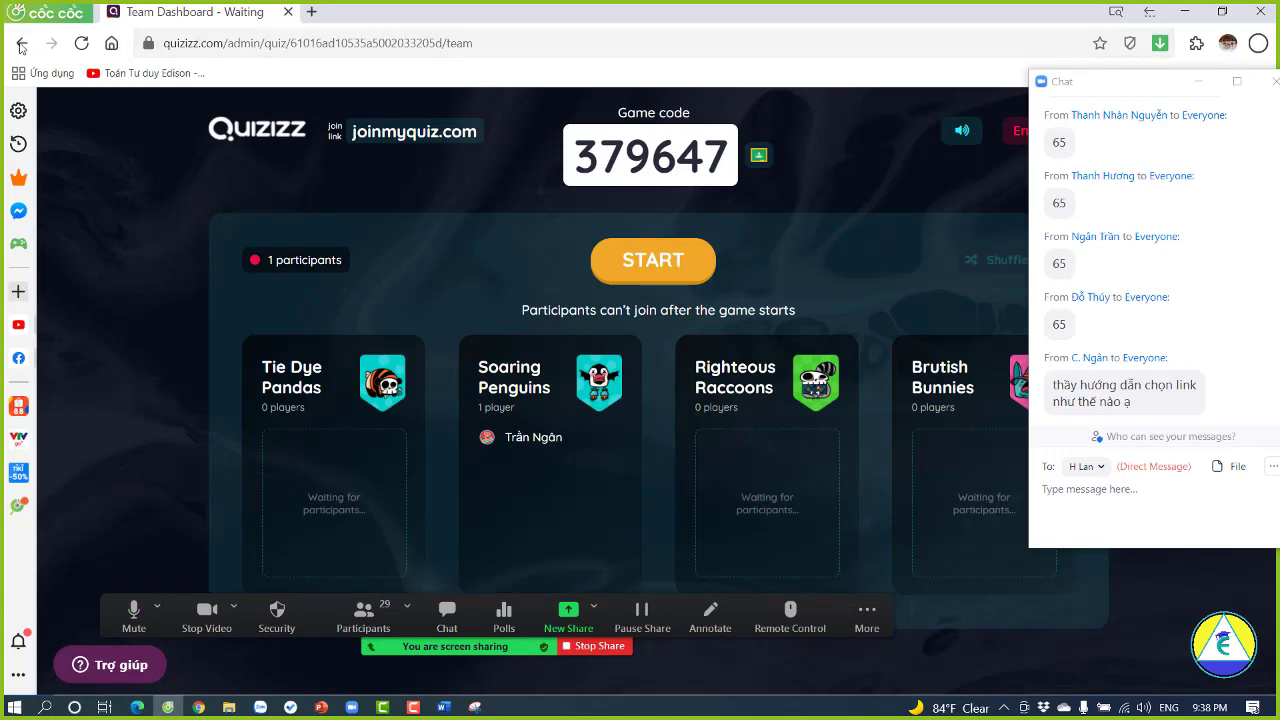
- Start a new game in Team mode from the game mode choice
left_click(20, 45)
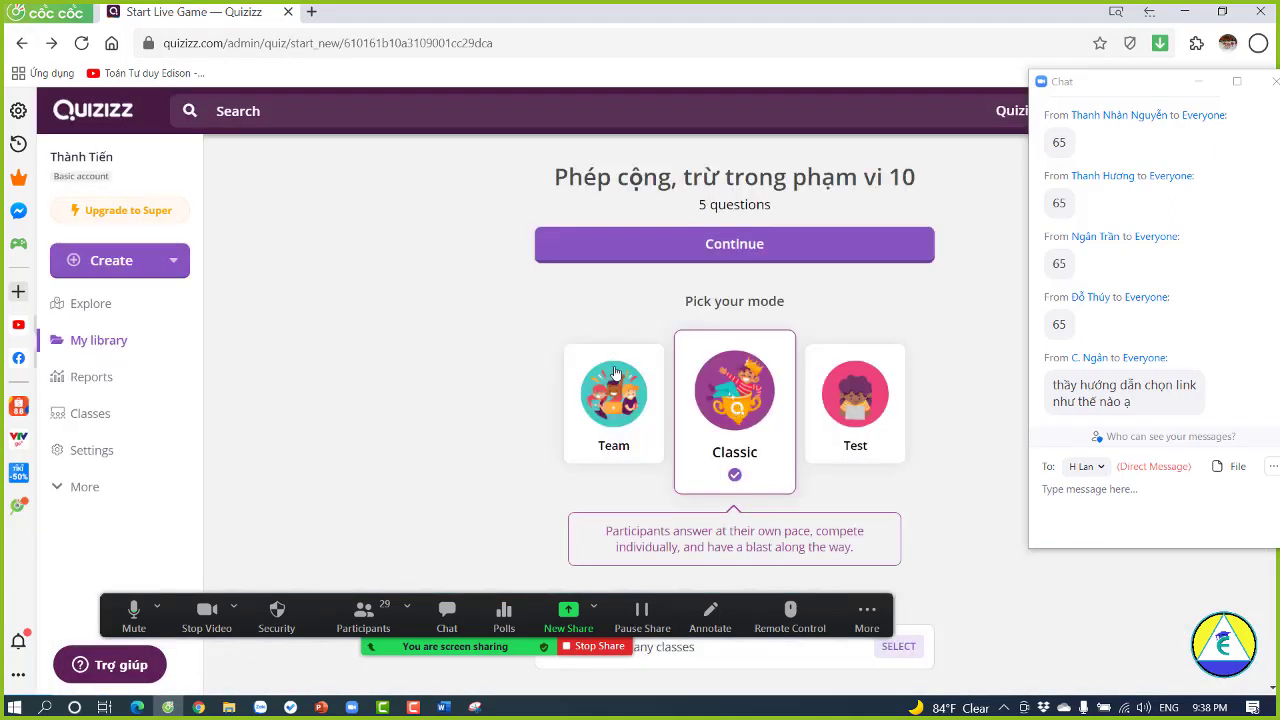
left_click(614, 410)
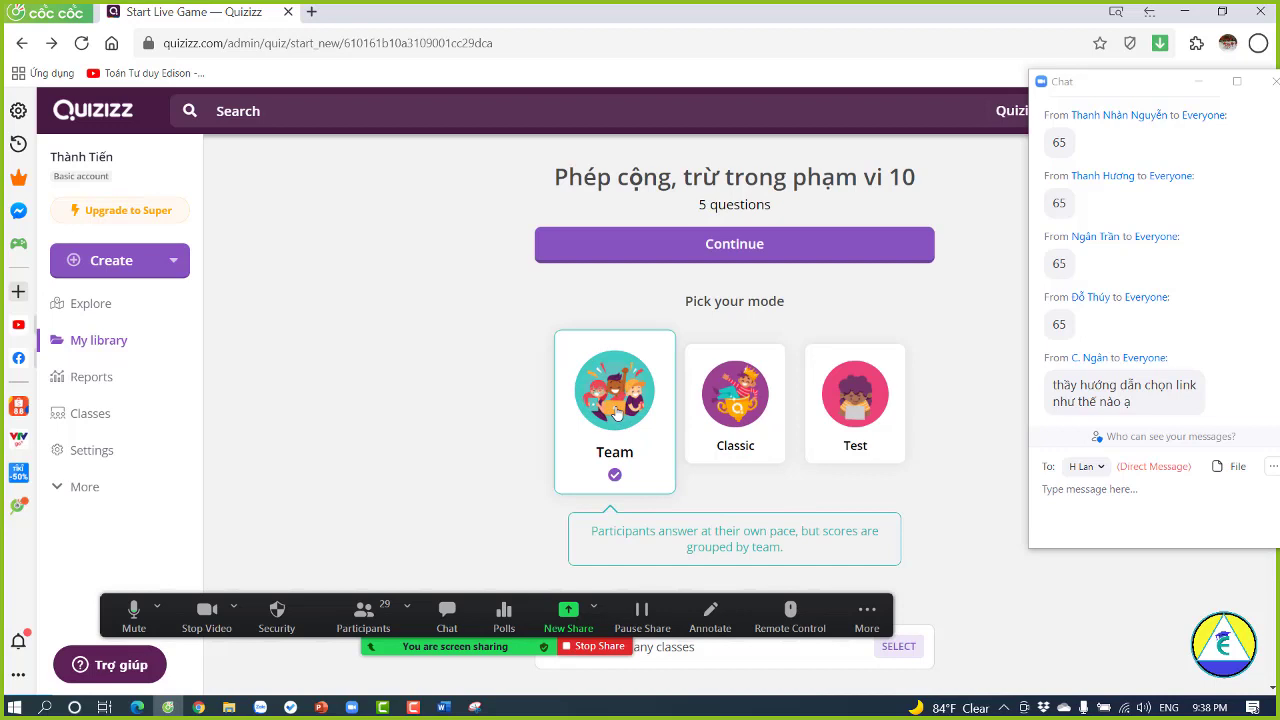
left_click(717, 250)
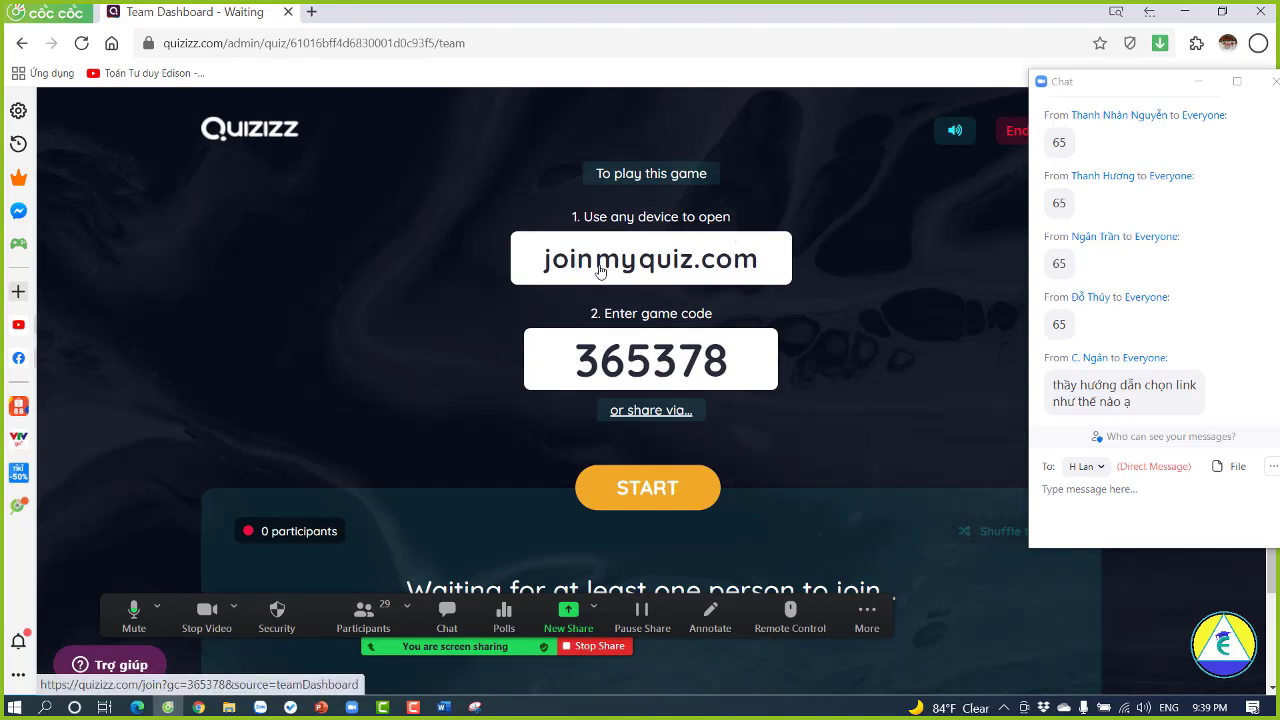
- Open the student join page for game 365378 and select its full address
left_click(598, 268)
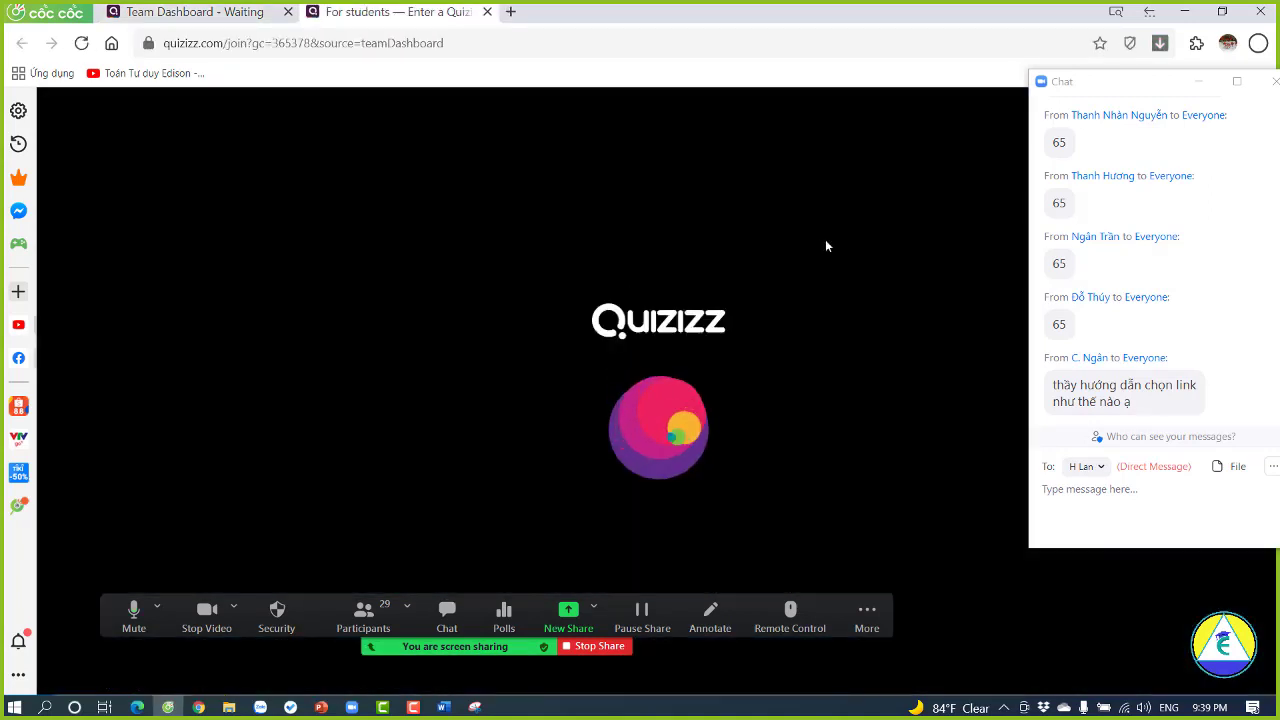
left_click(1113, 139)
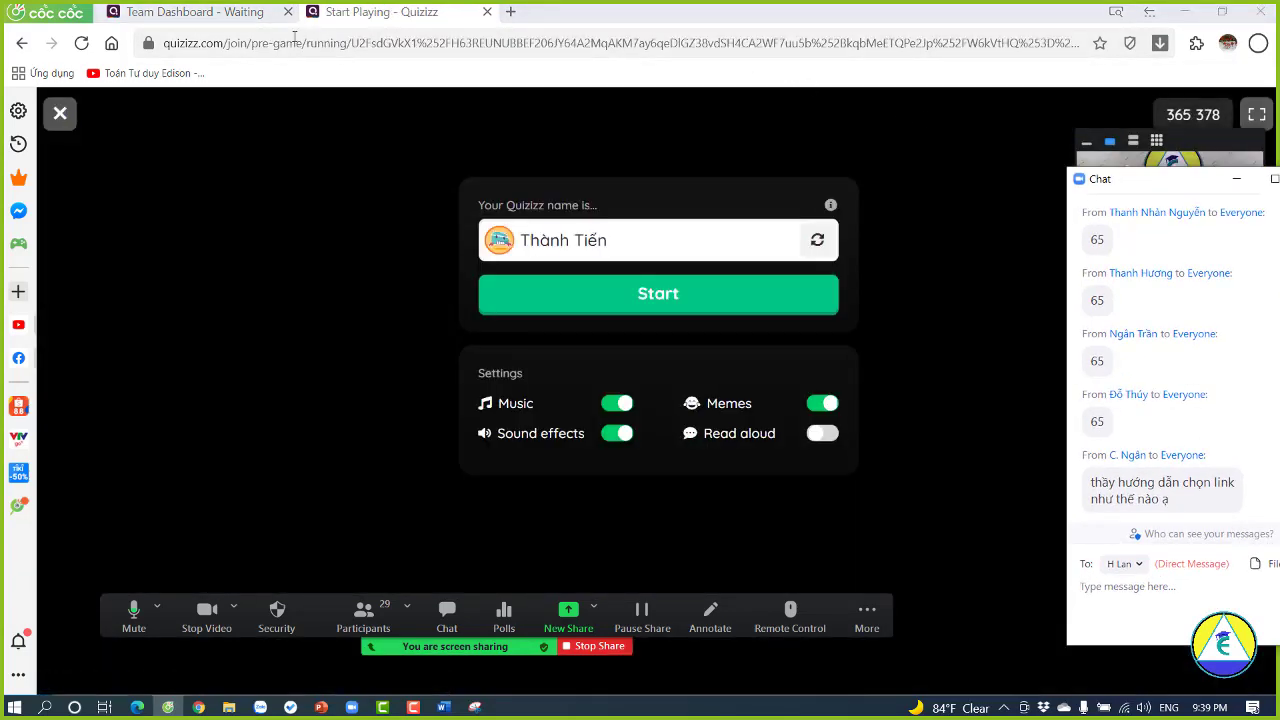
left_click(694, 44)
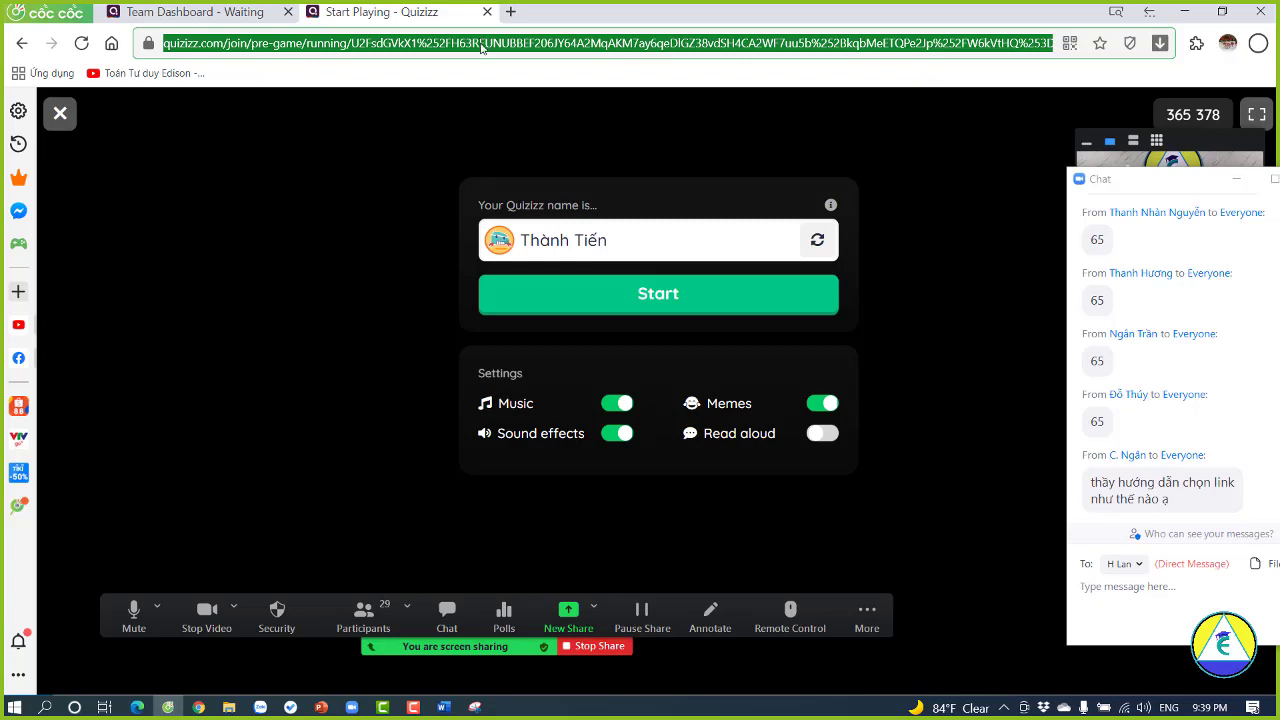
- Copy the game 365378 pre-game page address with Sao chép from the address bar
right_click(481, 48)
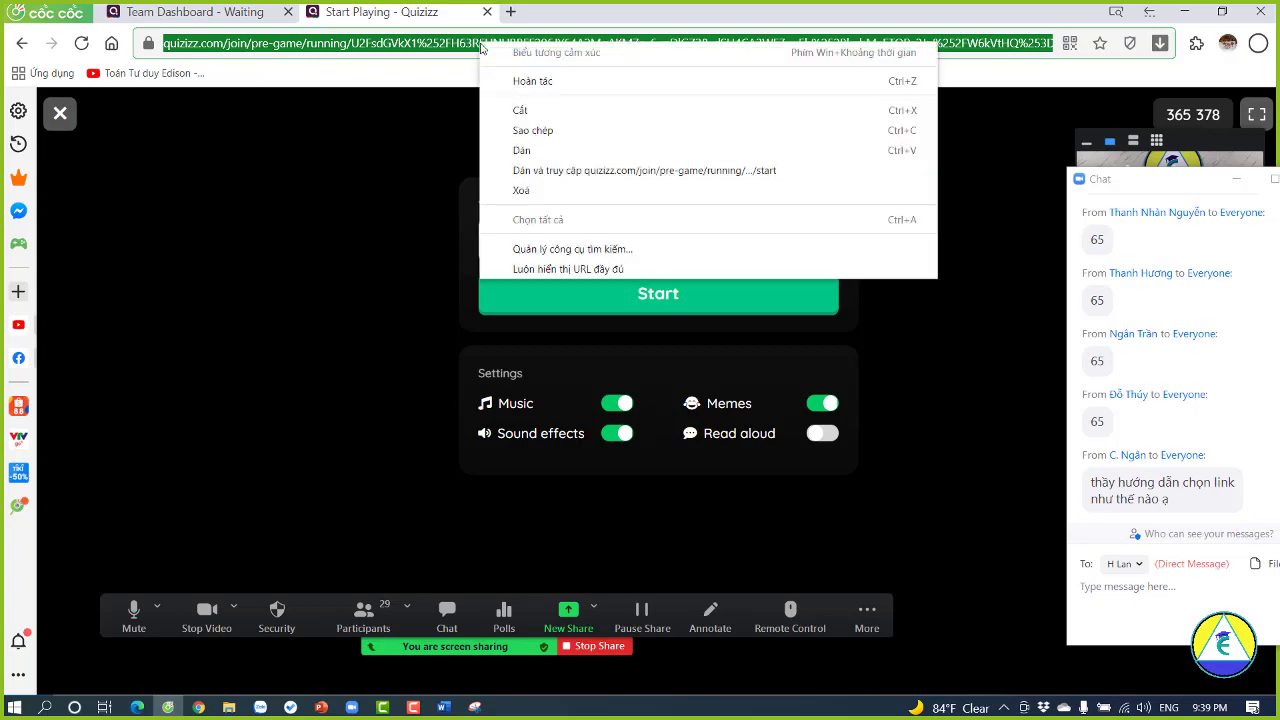
left_click(532, 130)
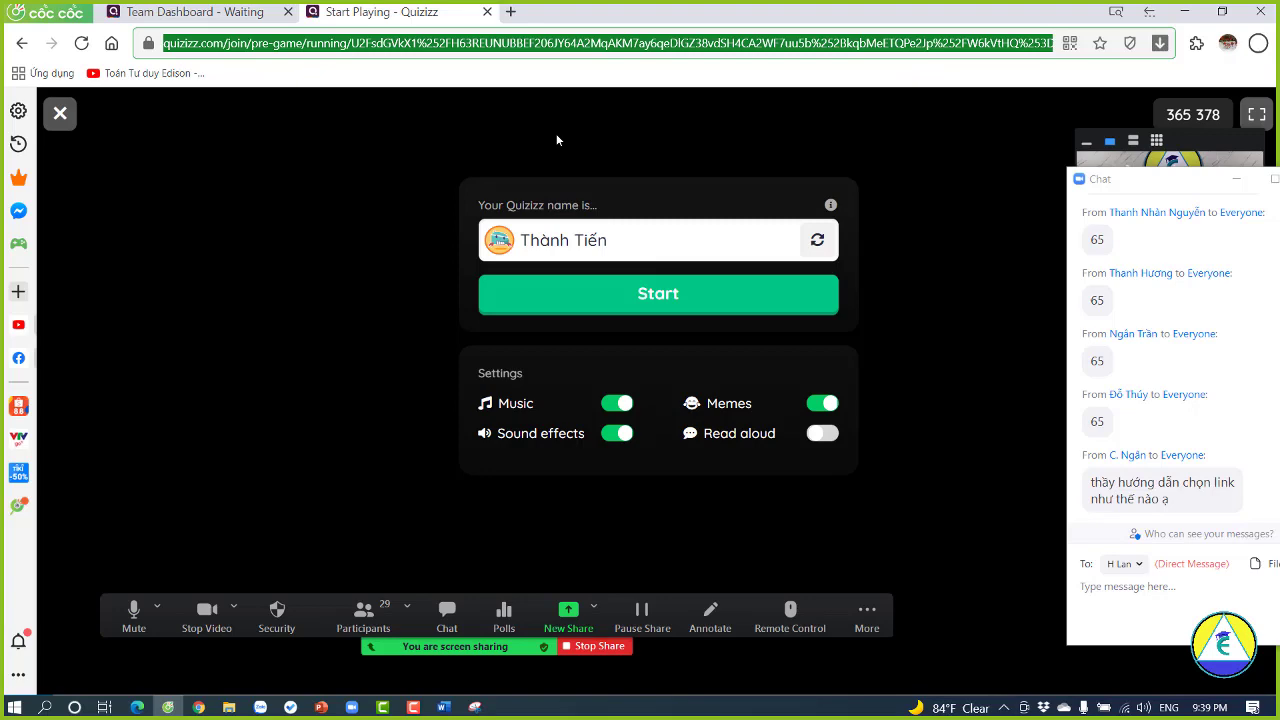
left_click(261, 707)
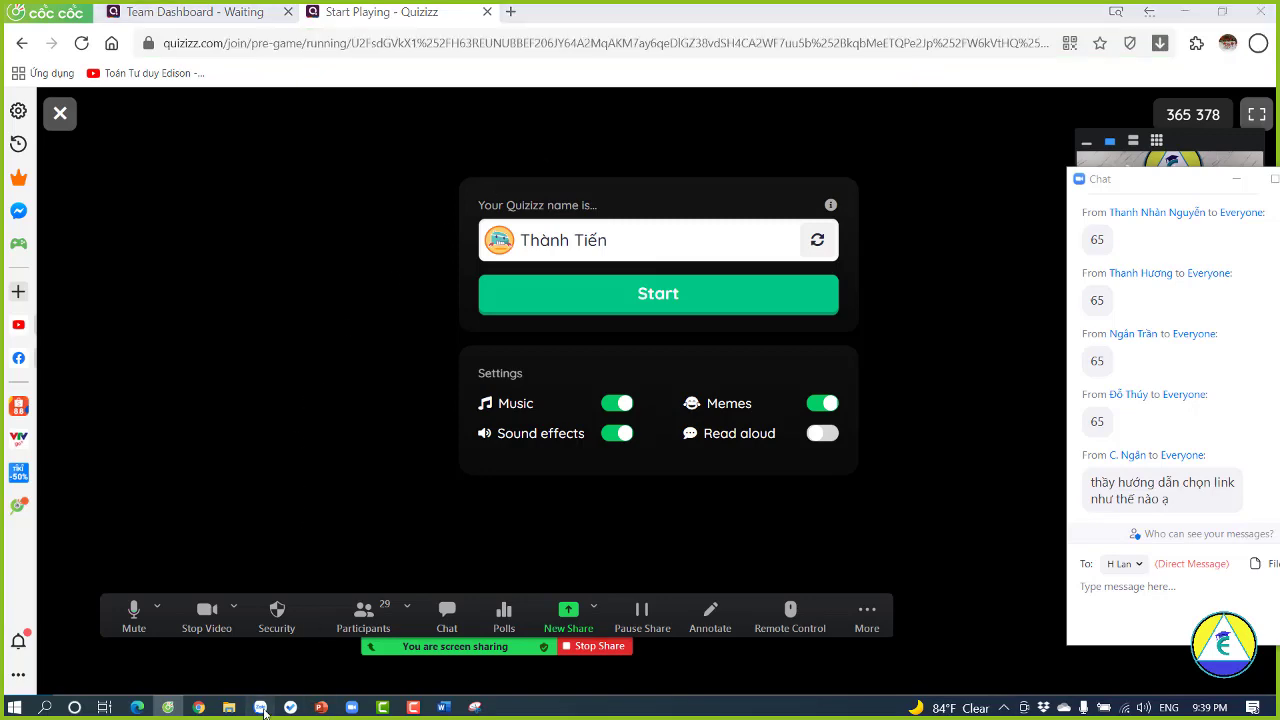
left_click(290, 709)
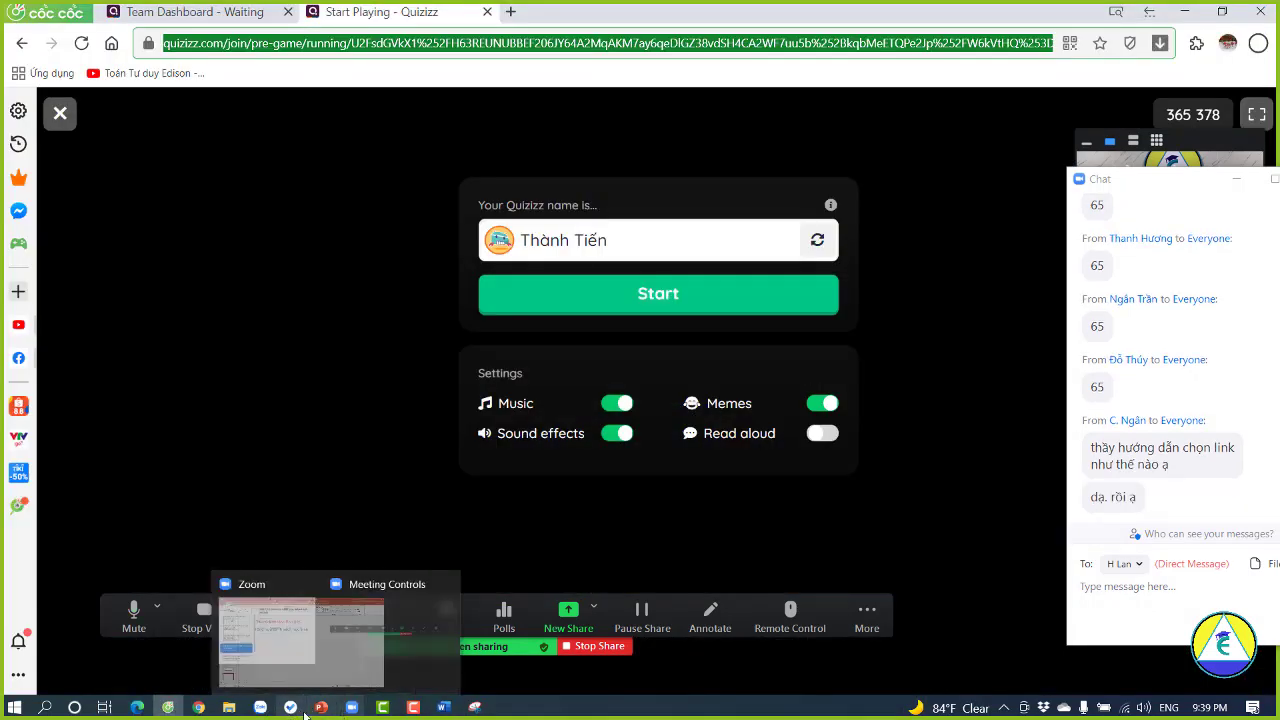
mouse_move(268, 710)
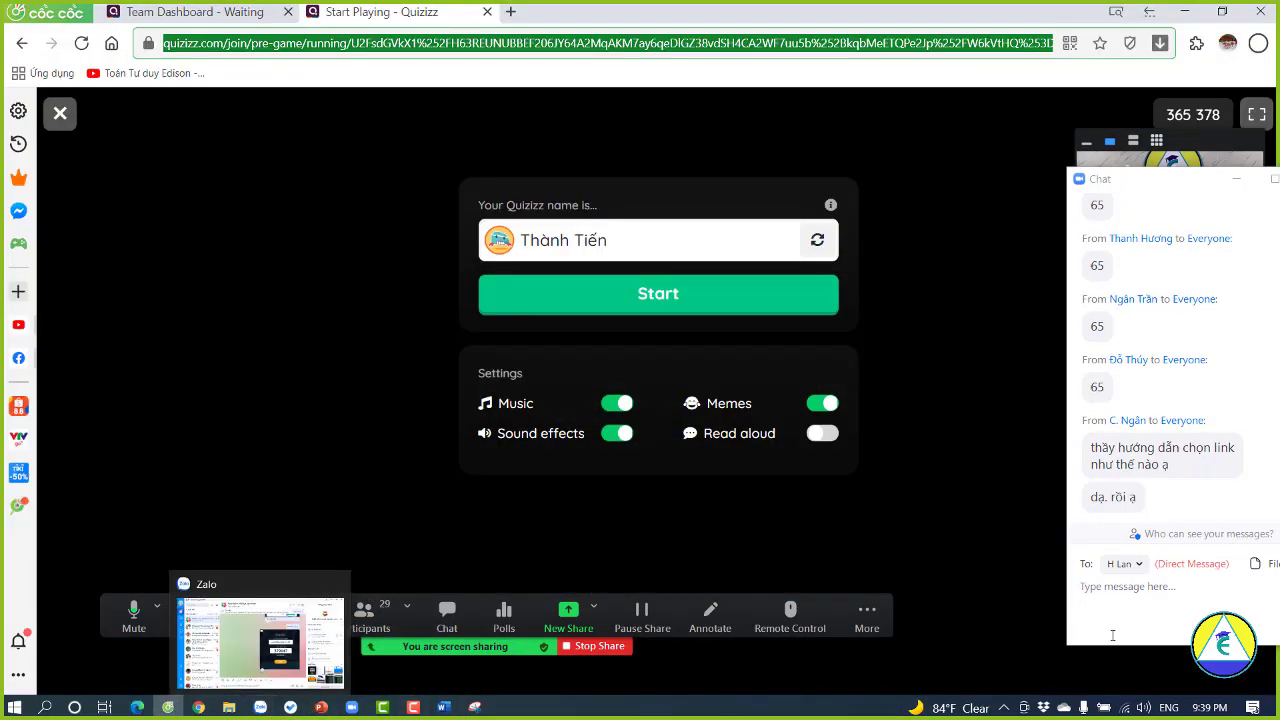
- Paste the game 365378 link into the Zoom chat addressed to Everyone and send it
left_click_drag(1203, 187, 980, 168)
left_click(1052, 168)
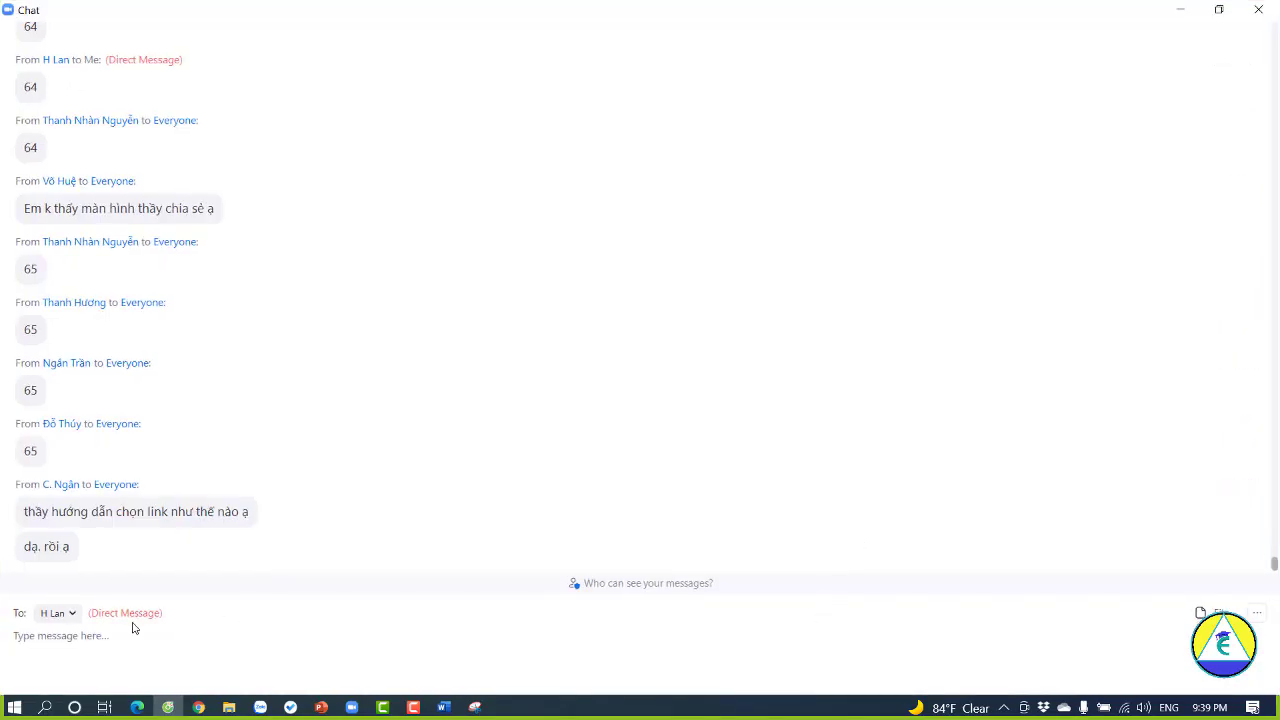
left_click(57, 614)
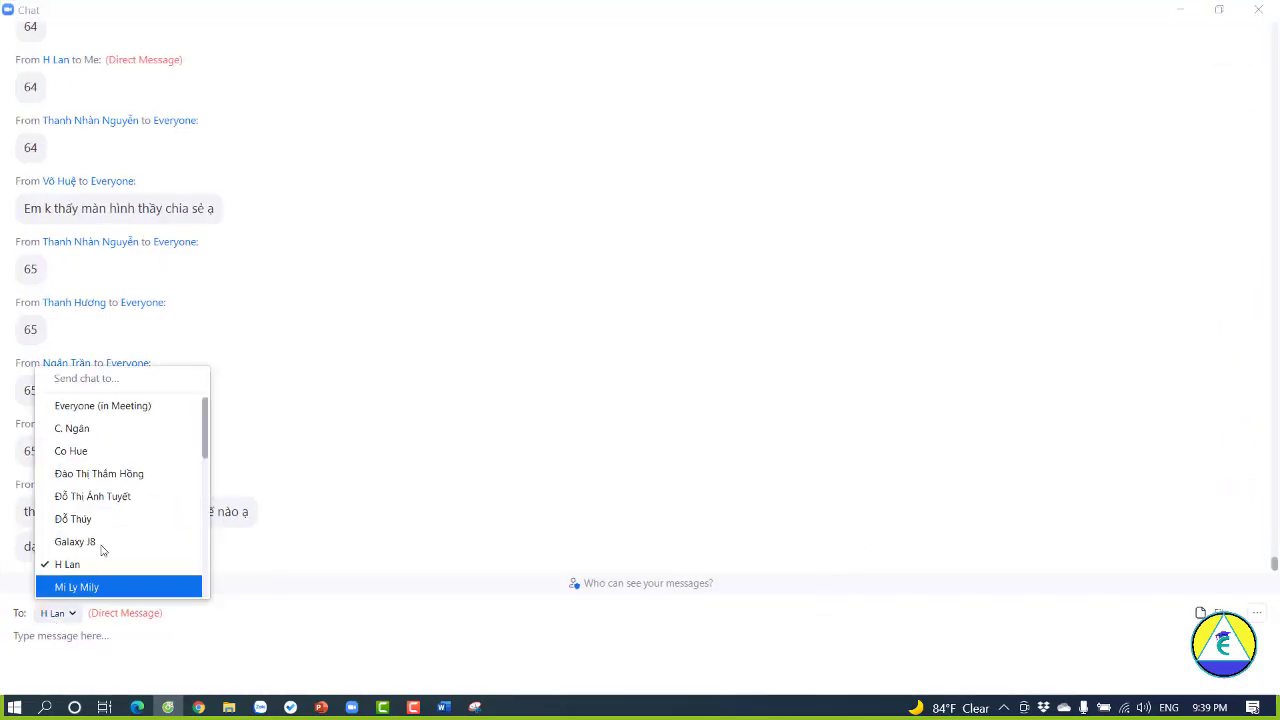
left_click(128, 410)
key("ctrl+v")
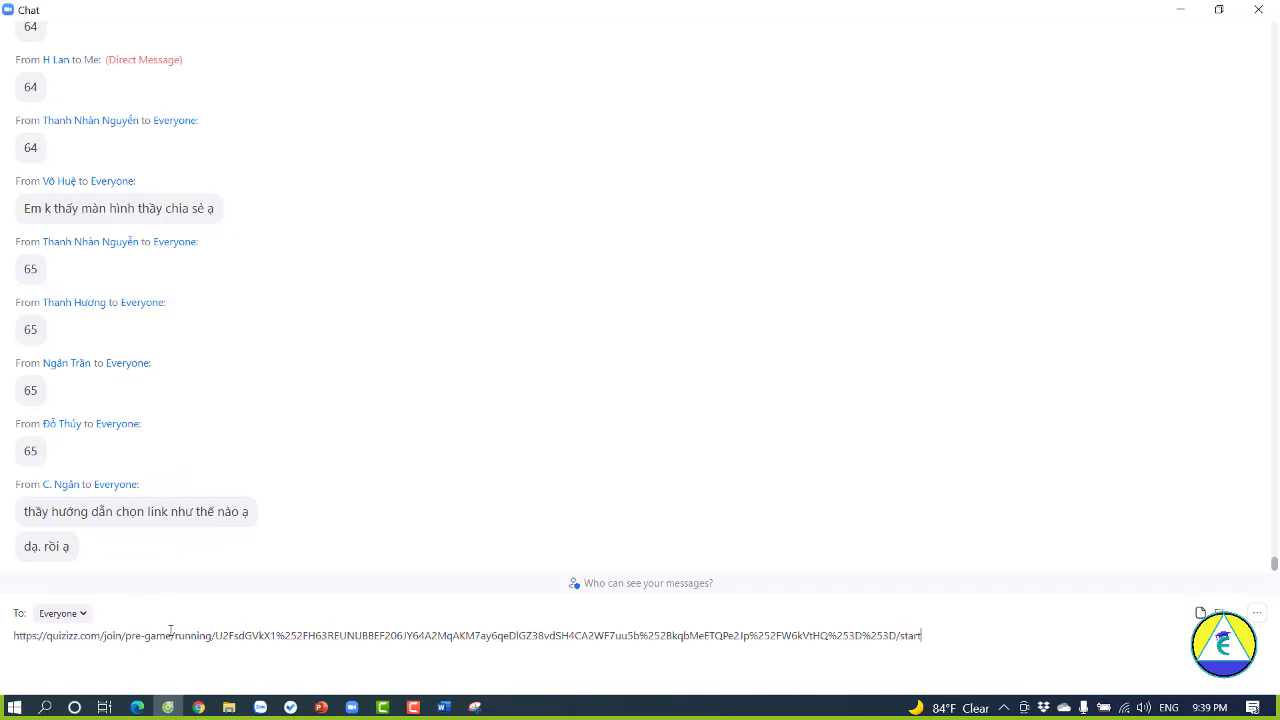
key("Return")
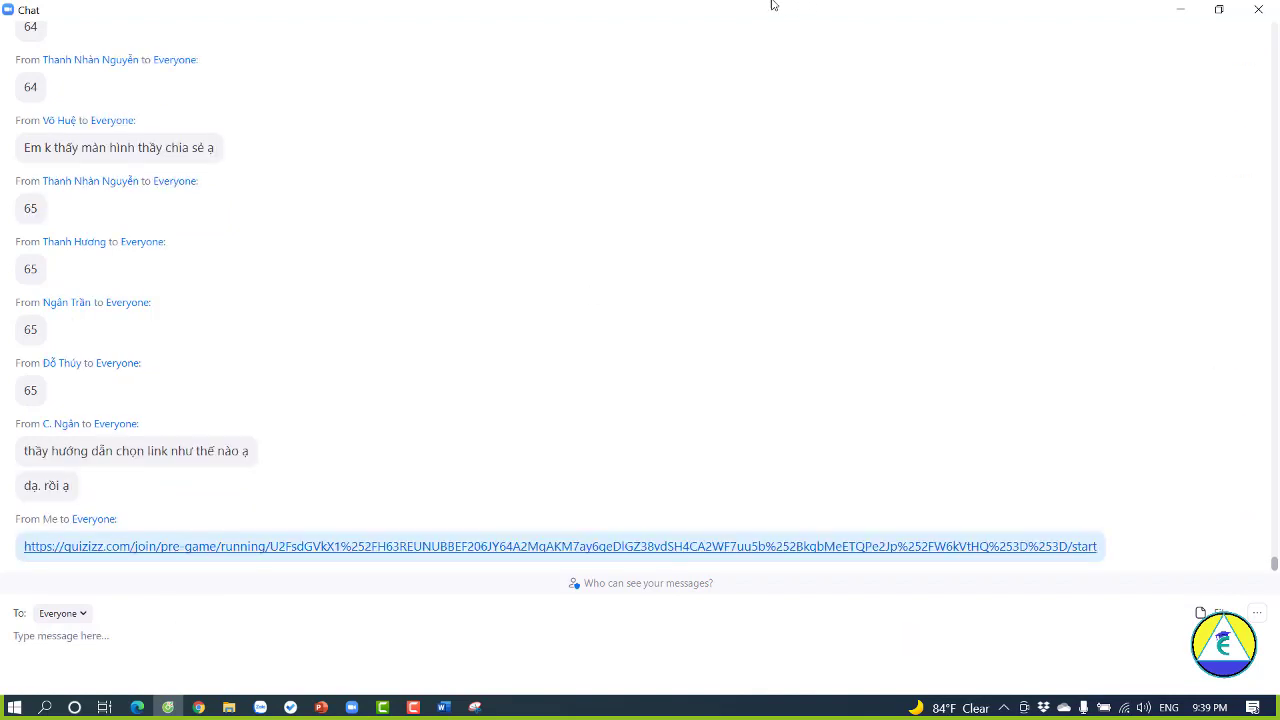
left_click(1180, 9)
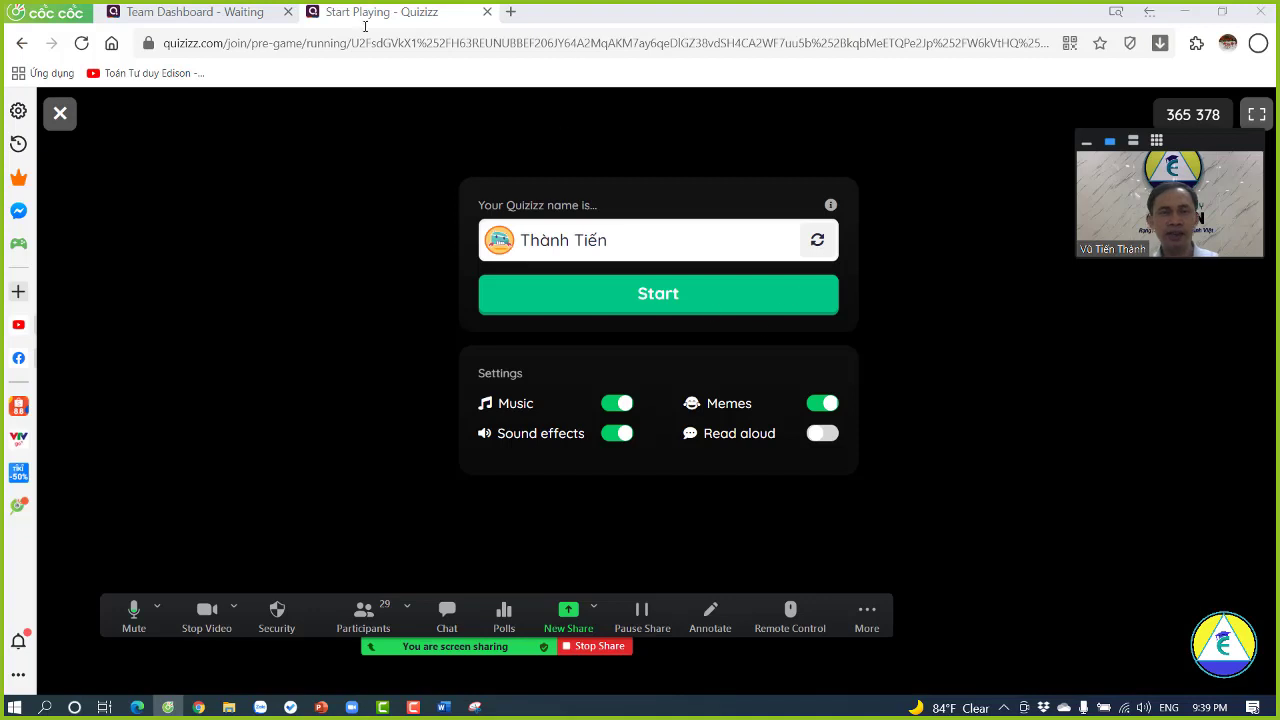
- Join game 365378 from the player tab, then view the host lobby showing one Grumpy Monkeys player
left_click(231, 6)
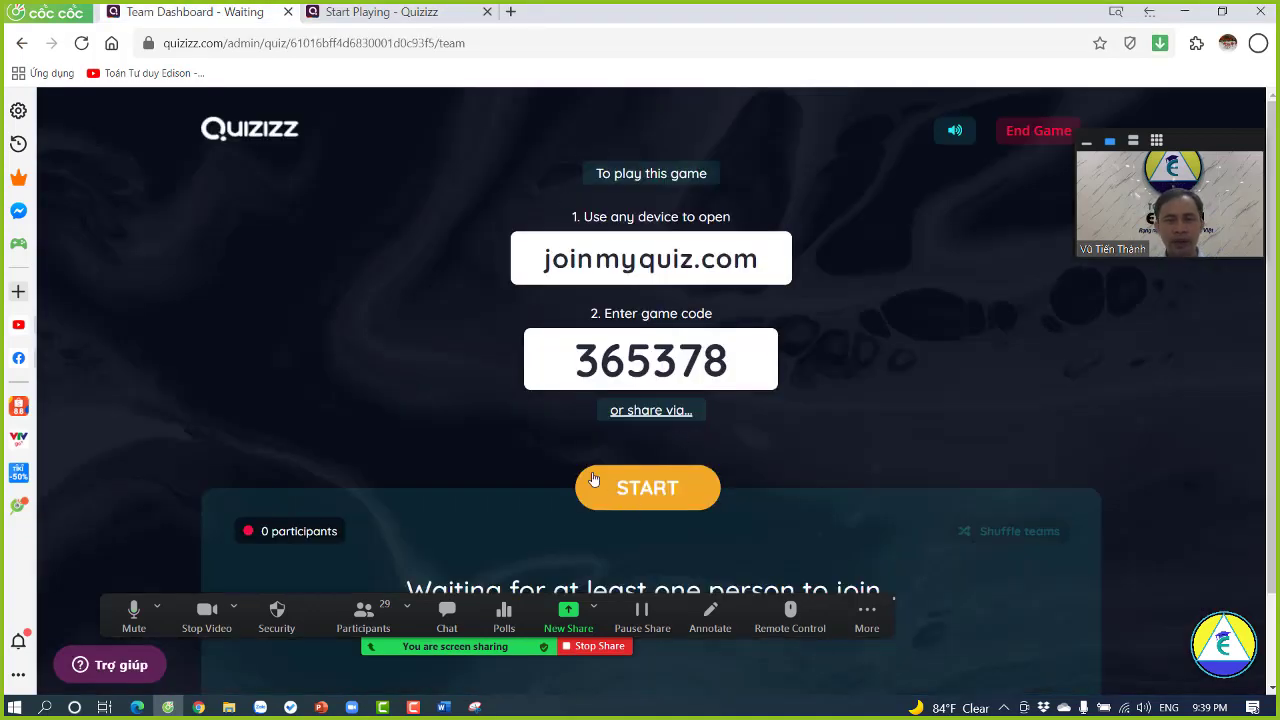
scroll(594, 470, "down", 1)
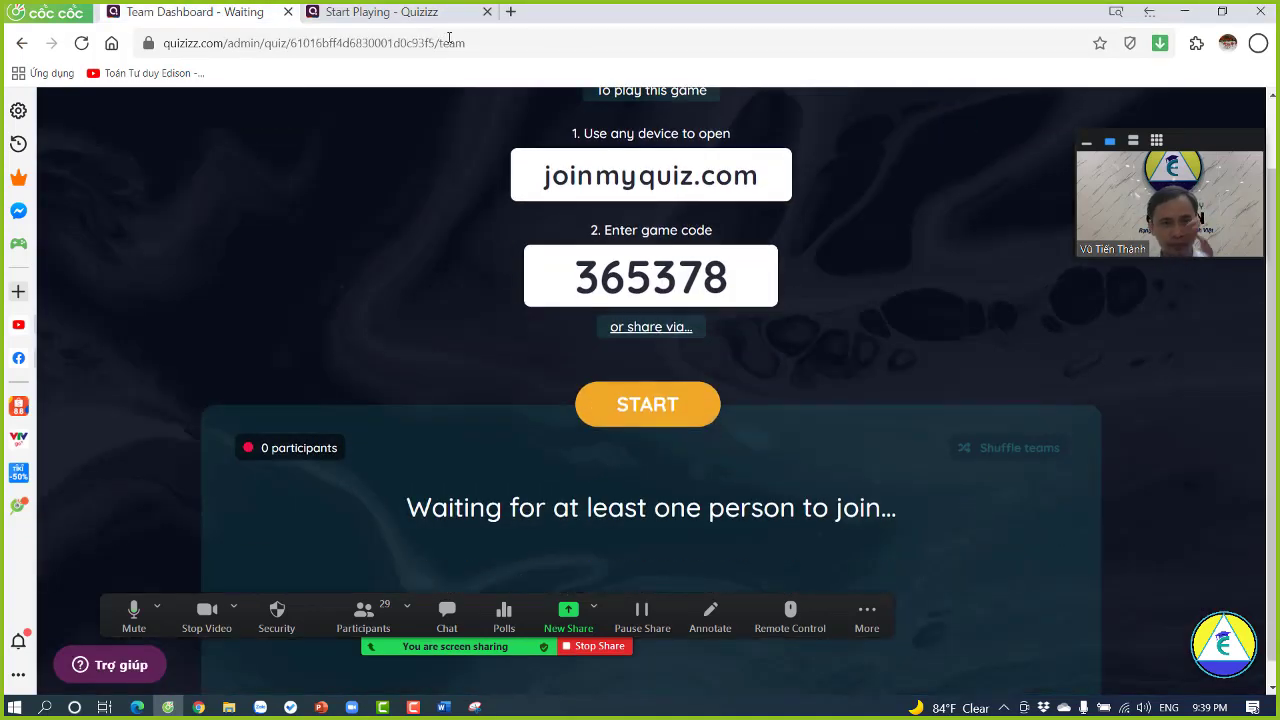
left_click(425, 9)
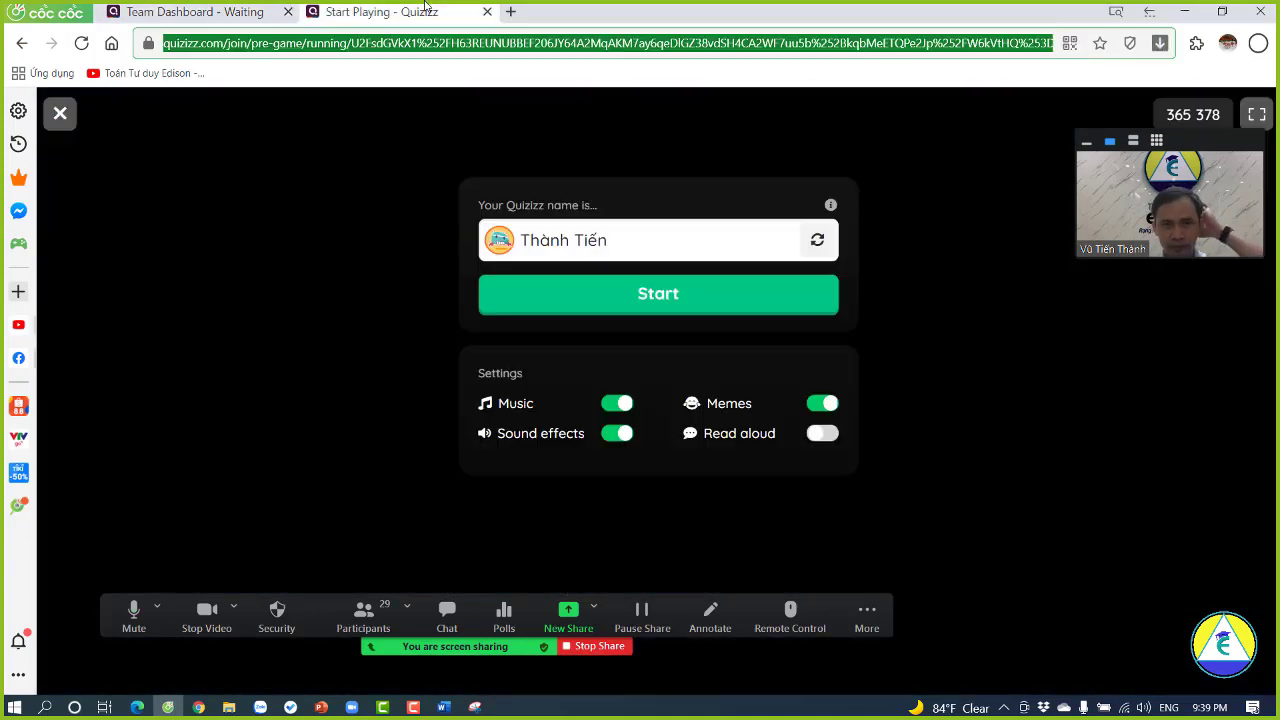
left_click(705, 303)
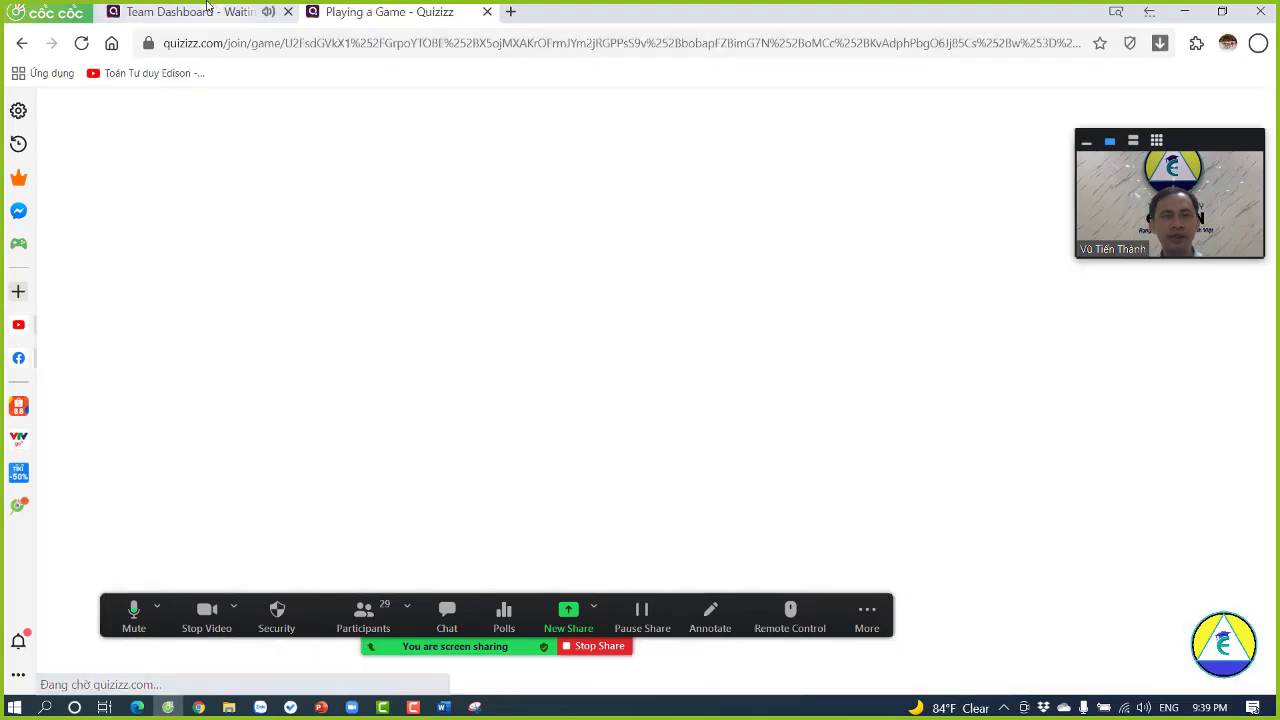
left_click(190, 12)
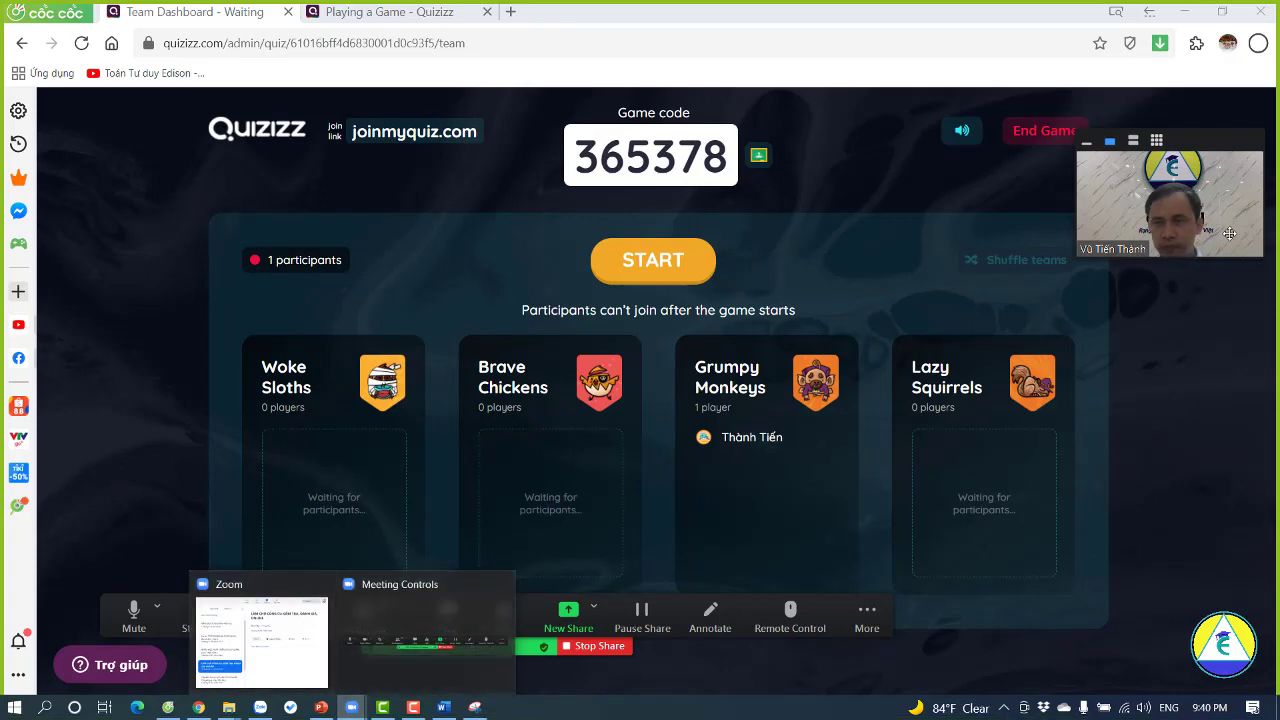
- Stop and restart sharing the entire screen in Zoom so the Quizizz lobby is shown again
left_click(600, 646)
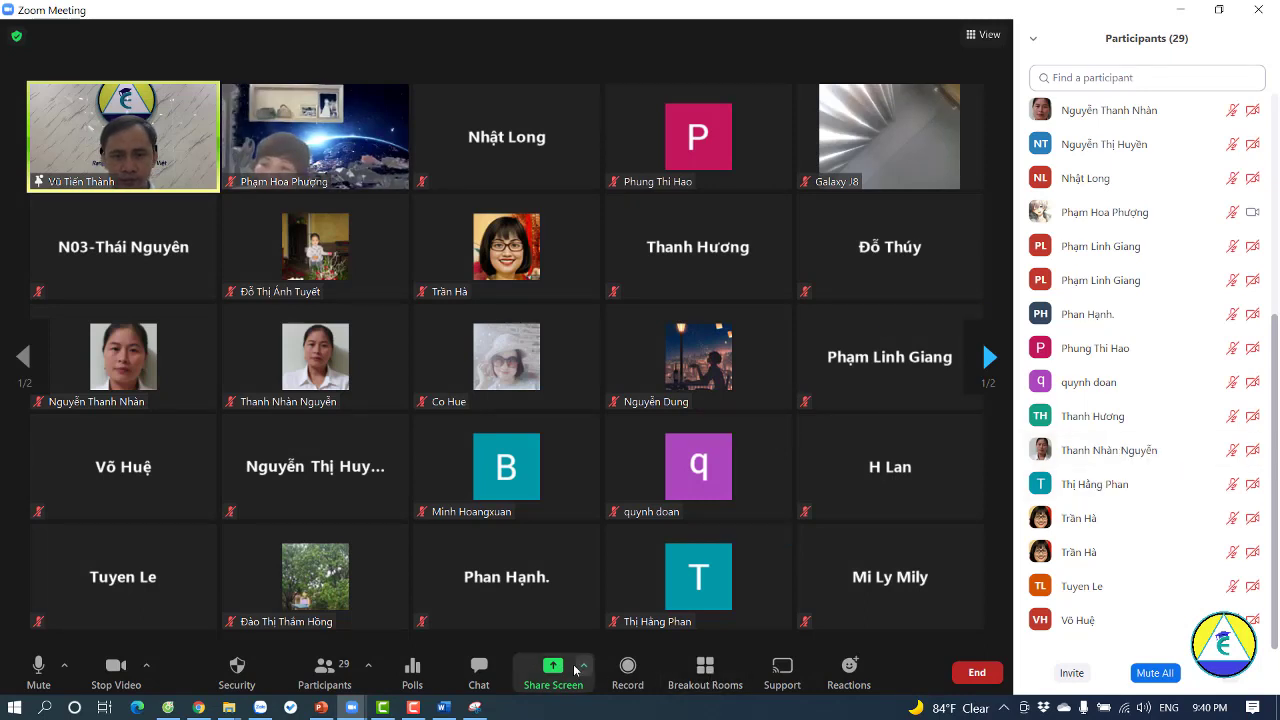
left_click(480, 677)
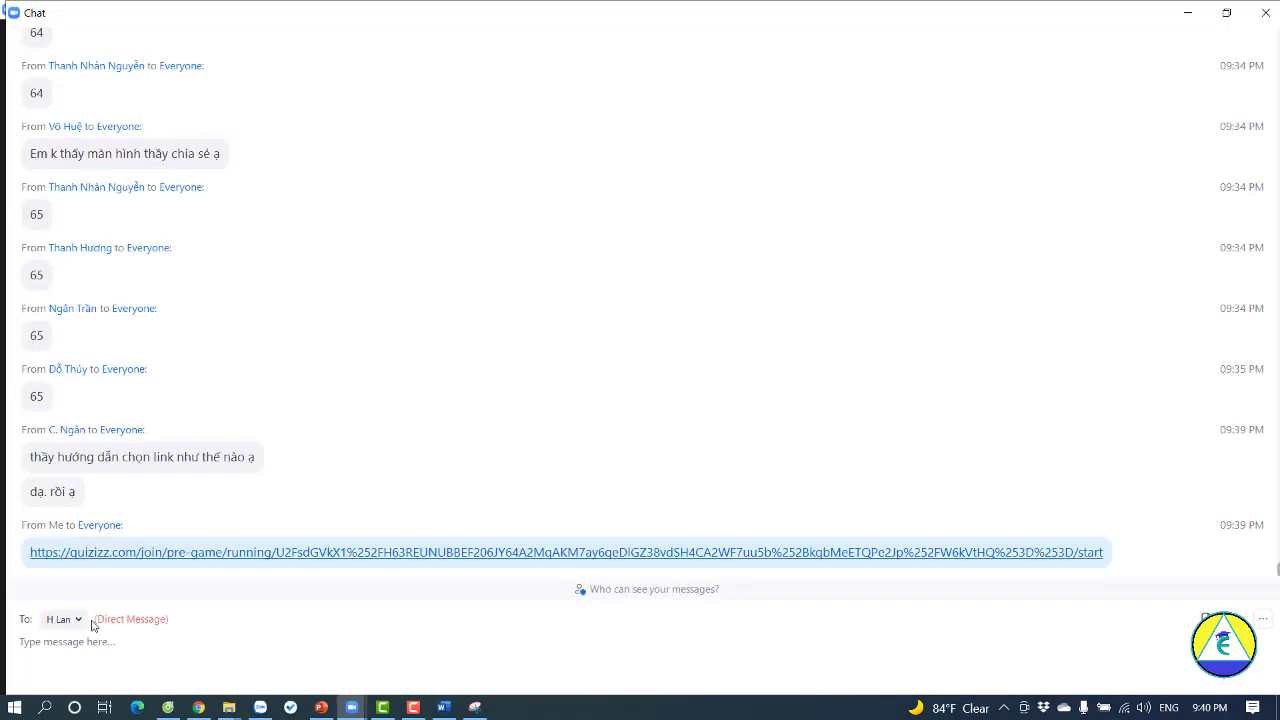
left_click(1267, 15)
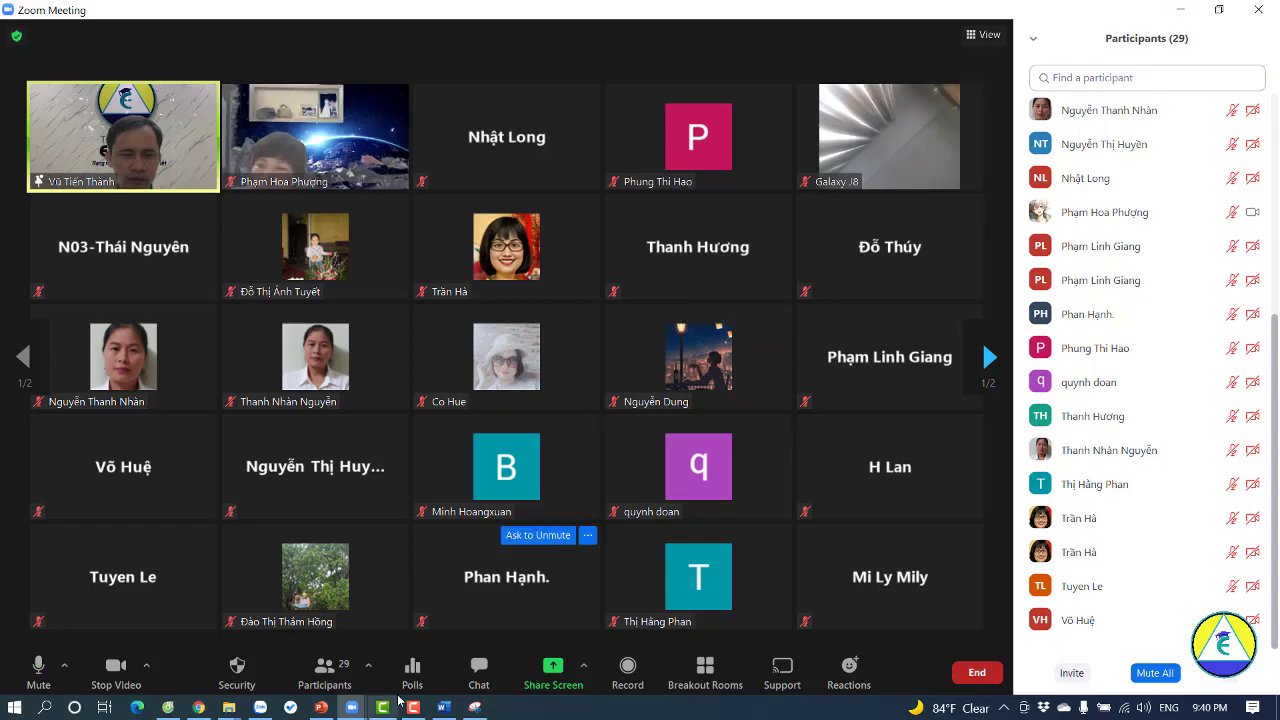
left_click(553, 672)
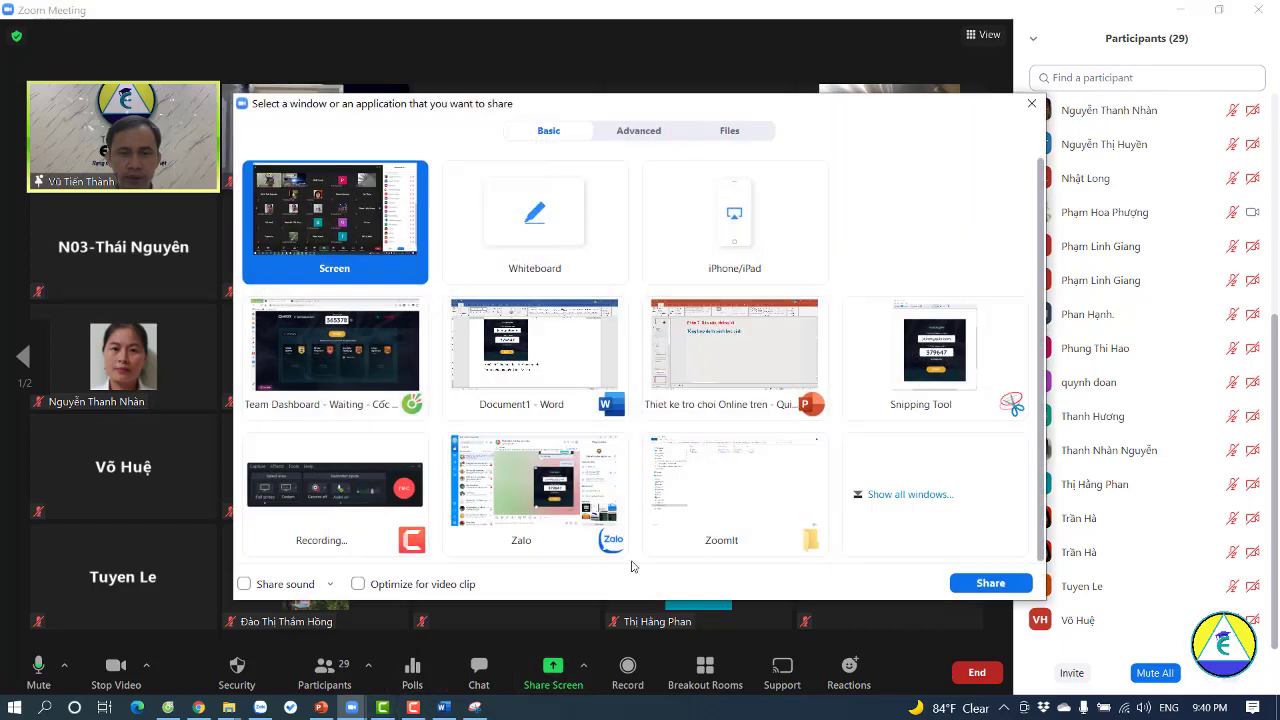
left_click(990, 583)
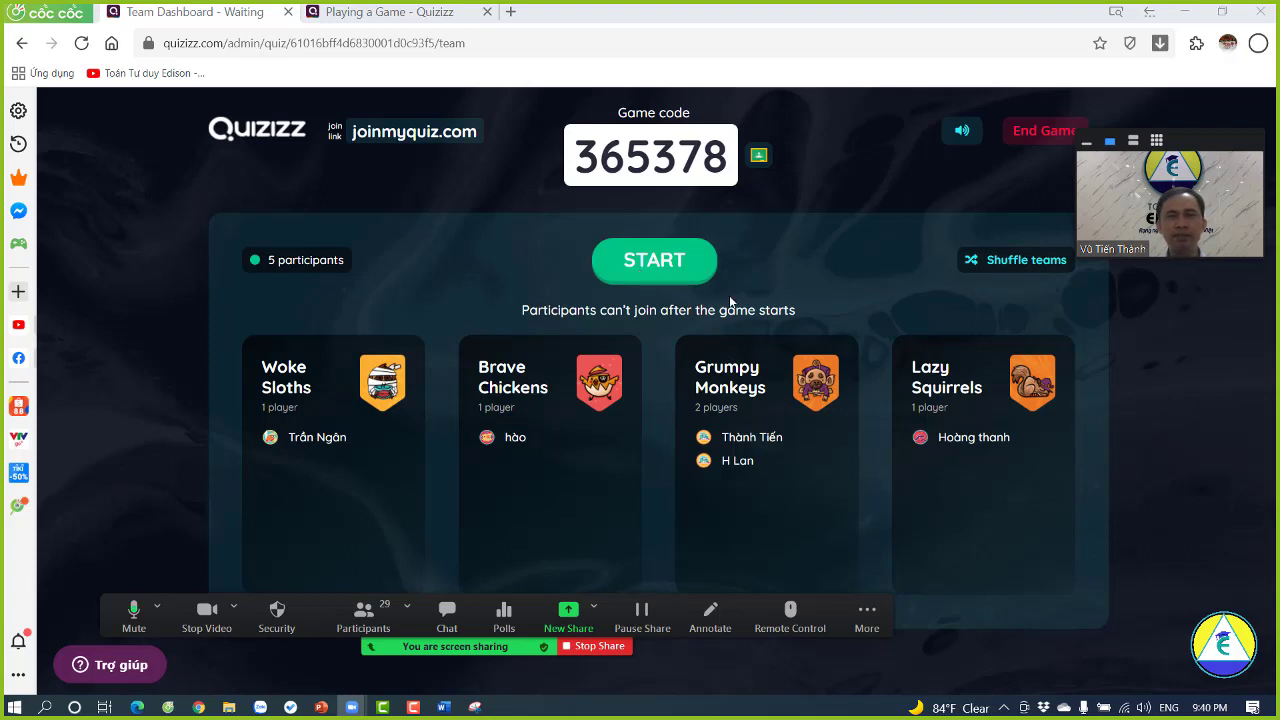
- Check the player's game tab and set the Zoom chat recipient to Everyone
left_click(413, 14)
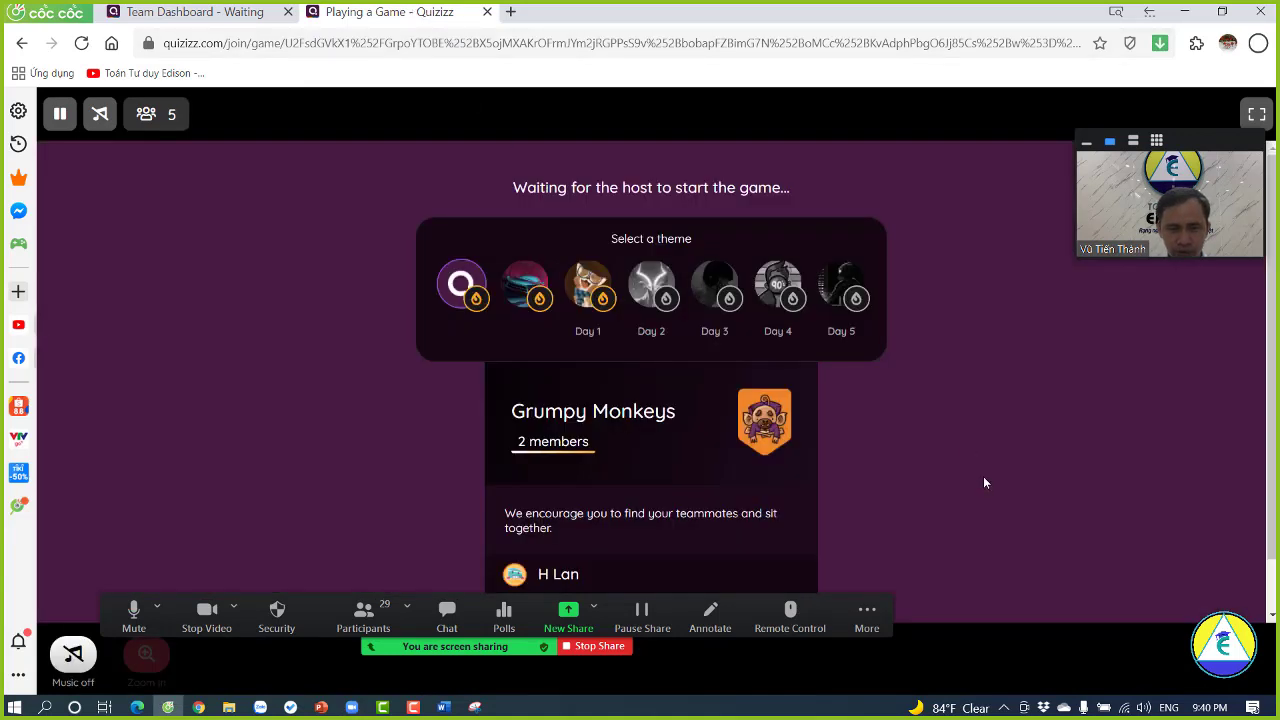
triple_click(862, 211)
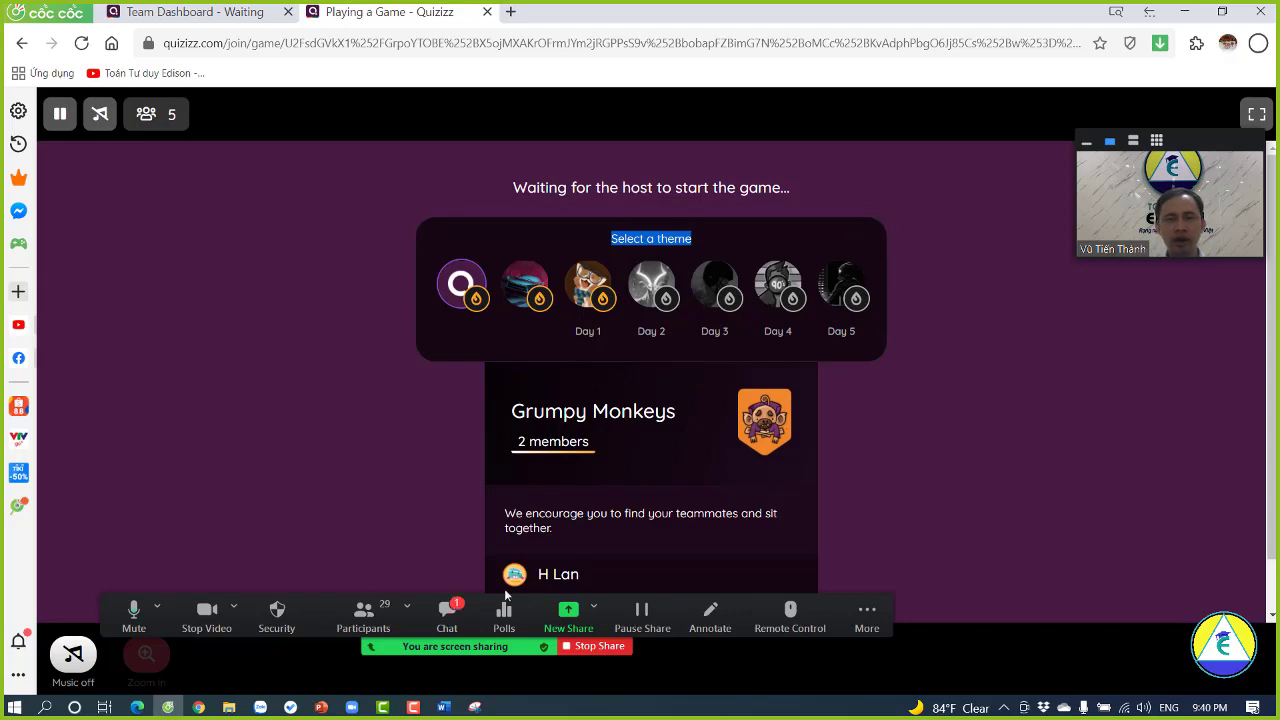
left_click(472, 612)
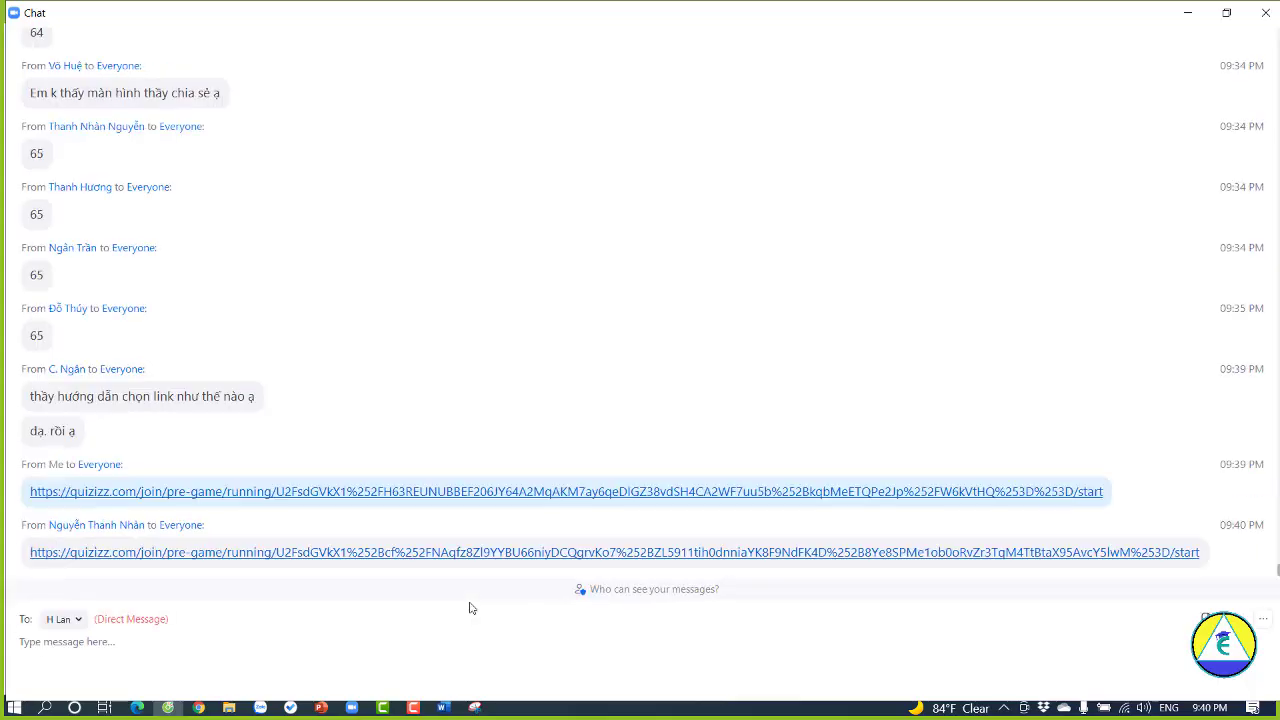
left_click(66, 619)
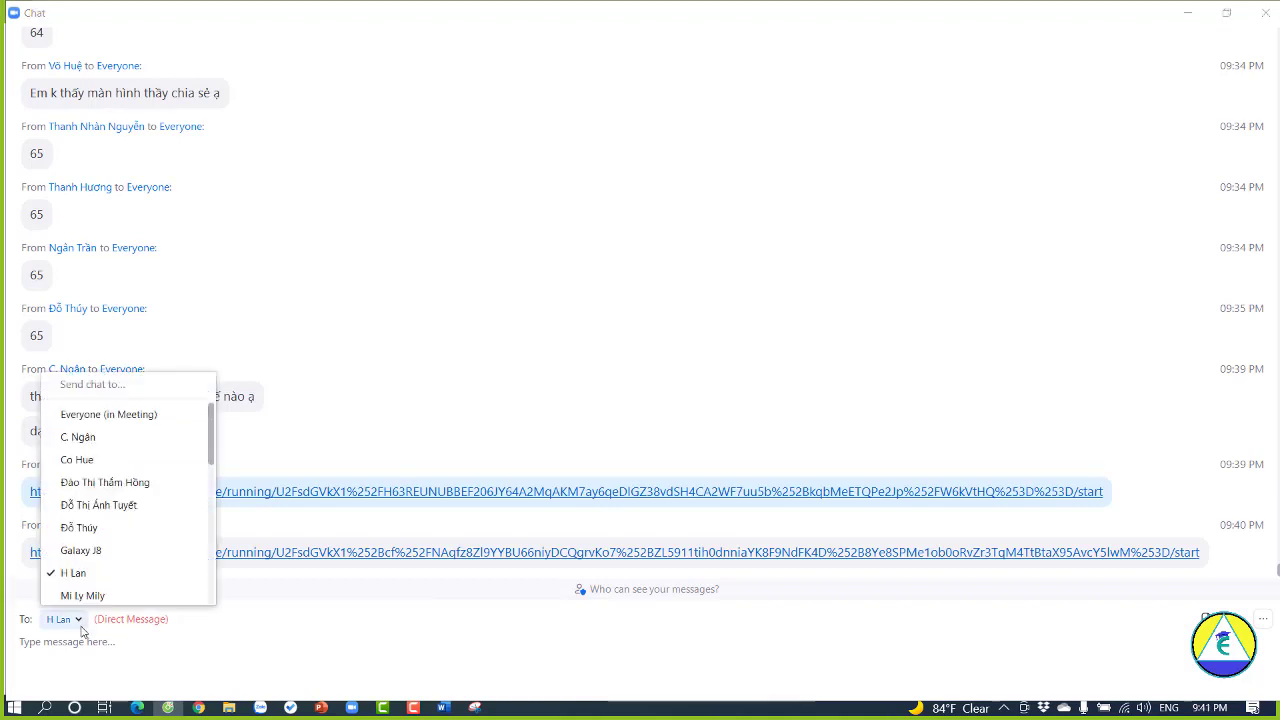
left_click(142, 416)
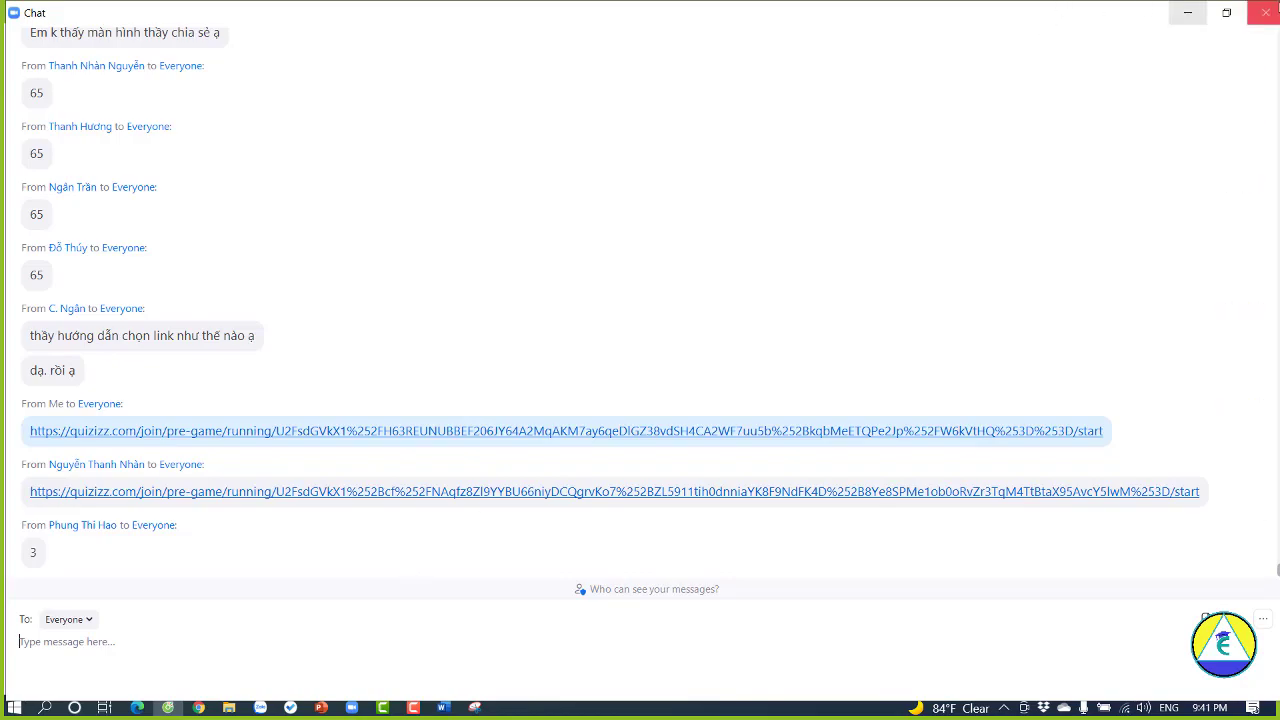
left_click(1265, 12)
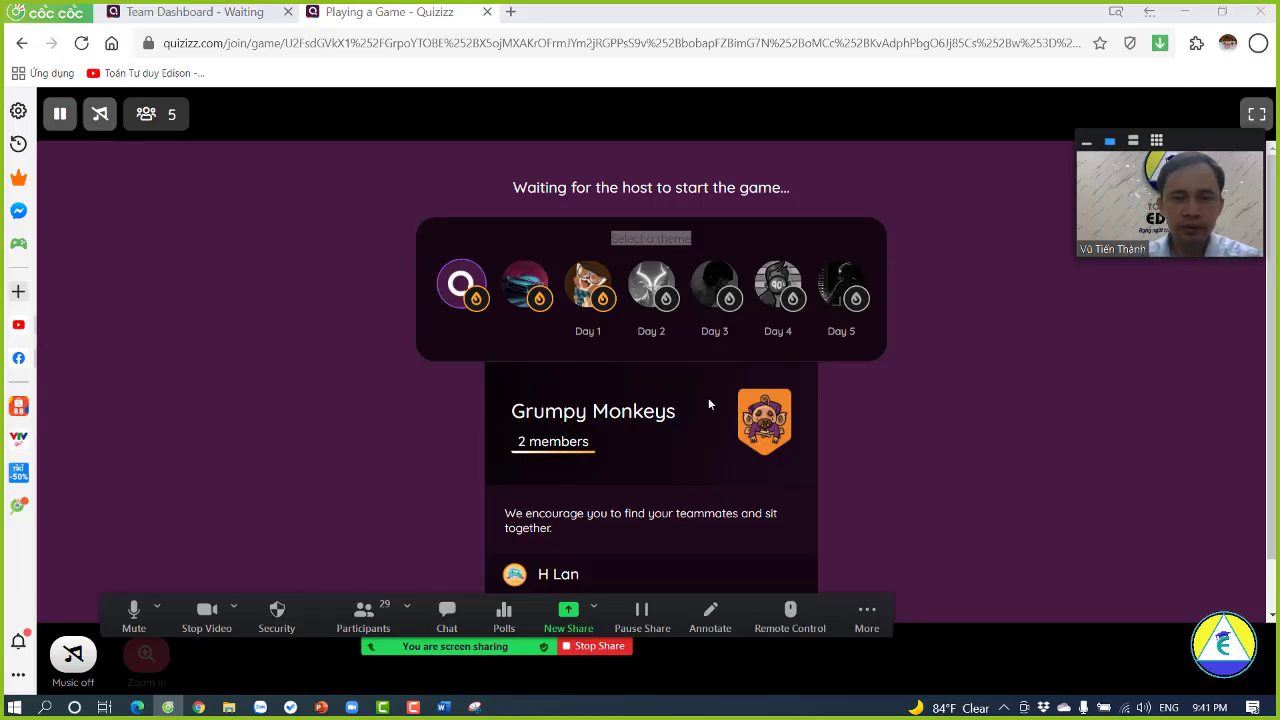
- Close the player's game tab, leaving the host lobby with five participants
scroll(716, 488, "down", 1)
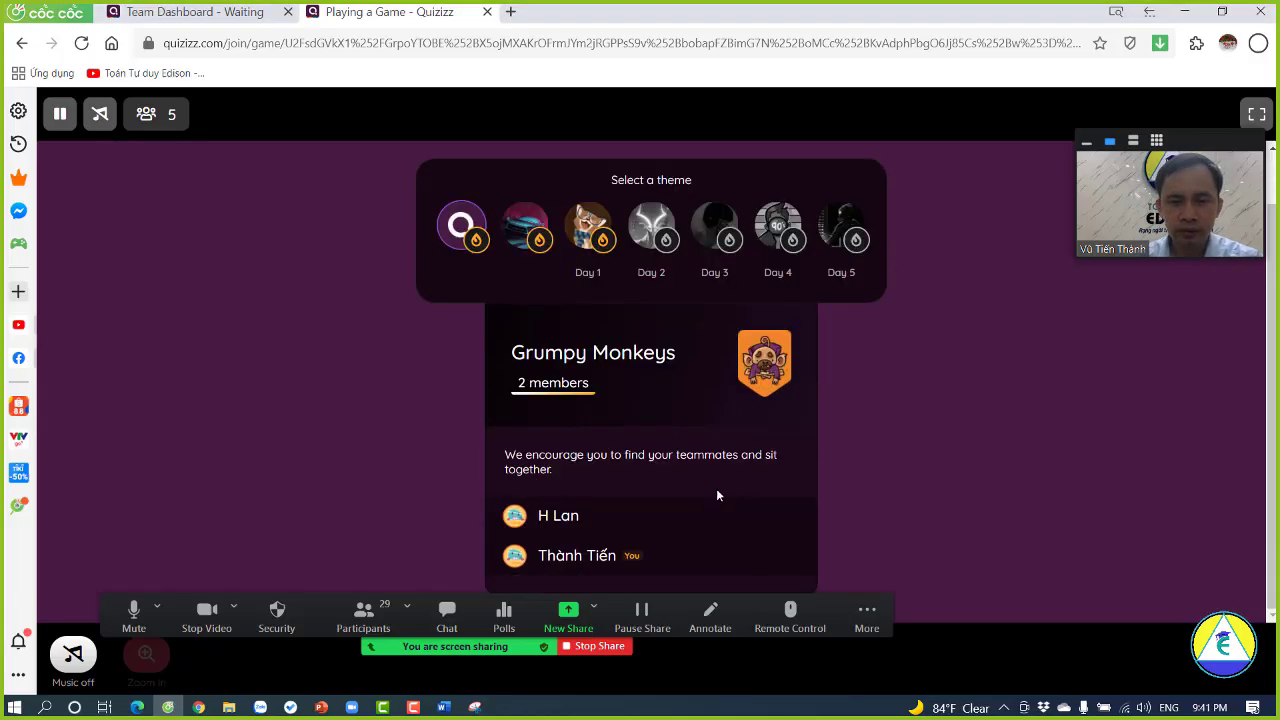
scroll(716, 488, "up", 1)
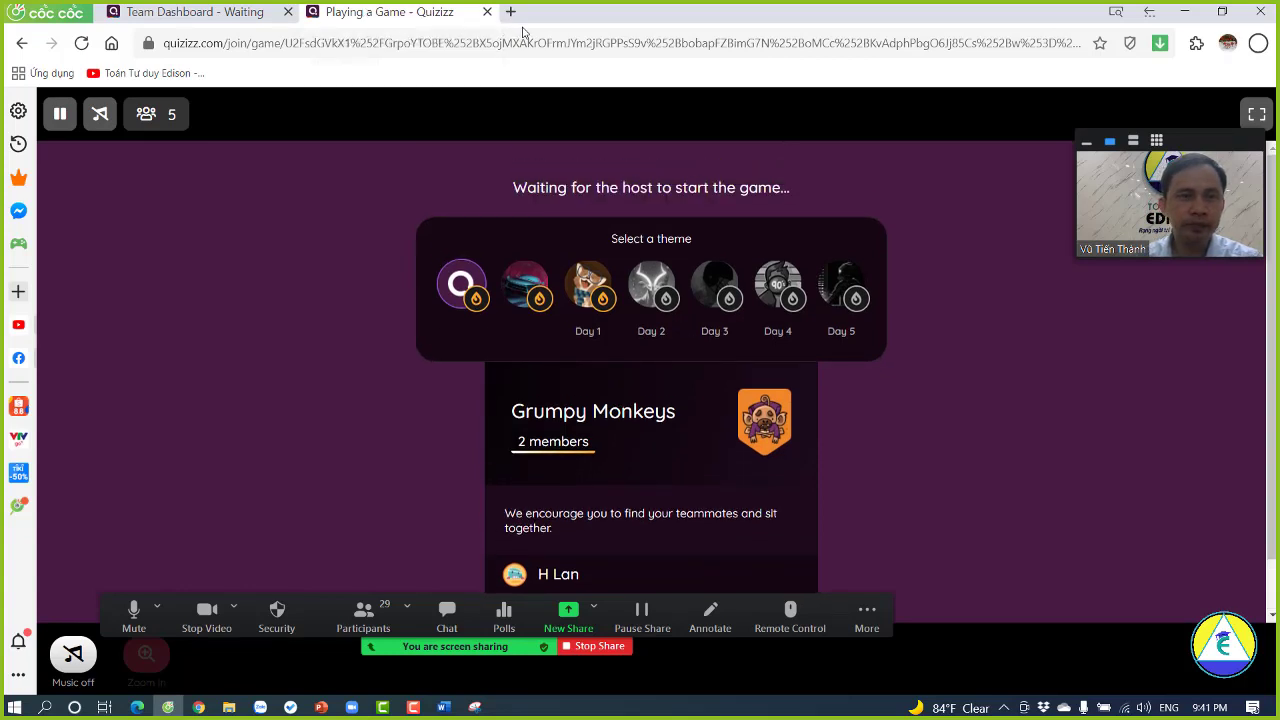
left_click(488, 12)
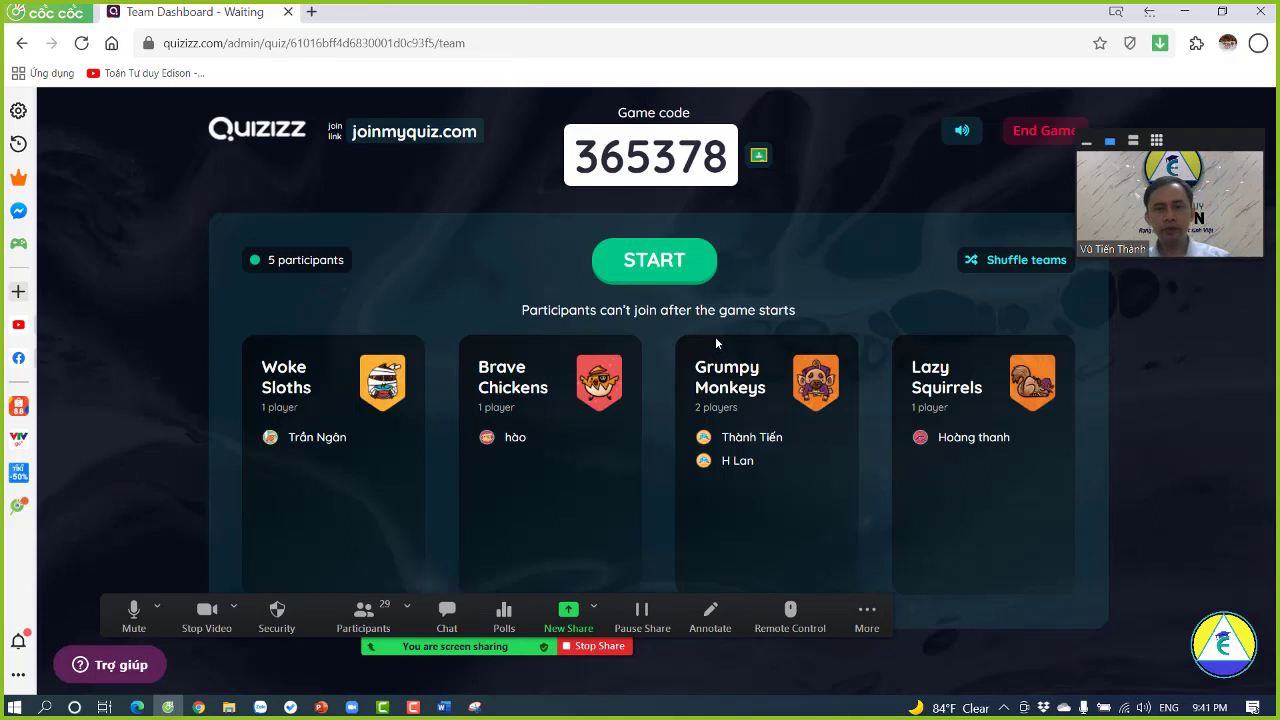
- Return to the addition quiz's Start Live Game page and stop sharing the screen in Zoom
left_click(21, 43)
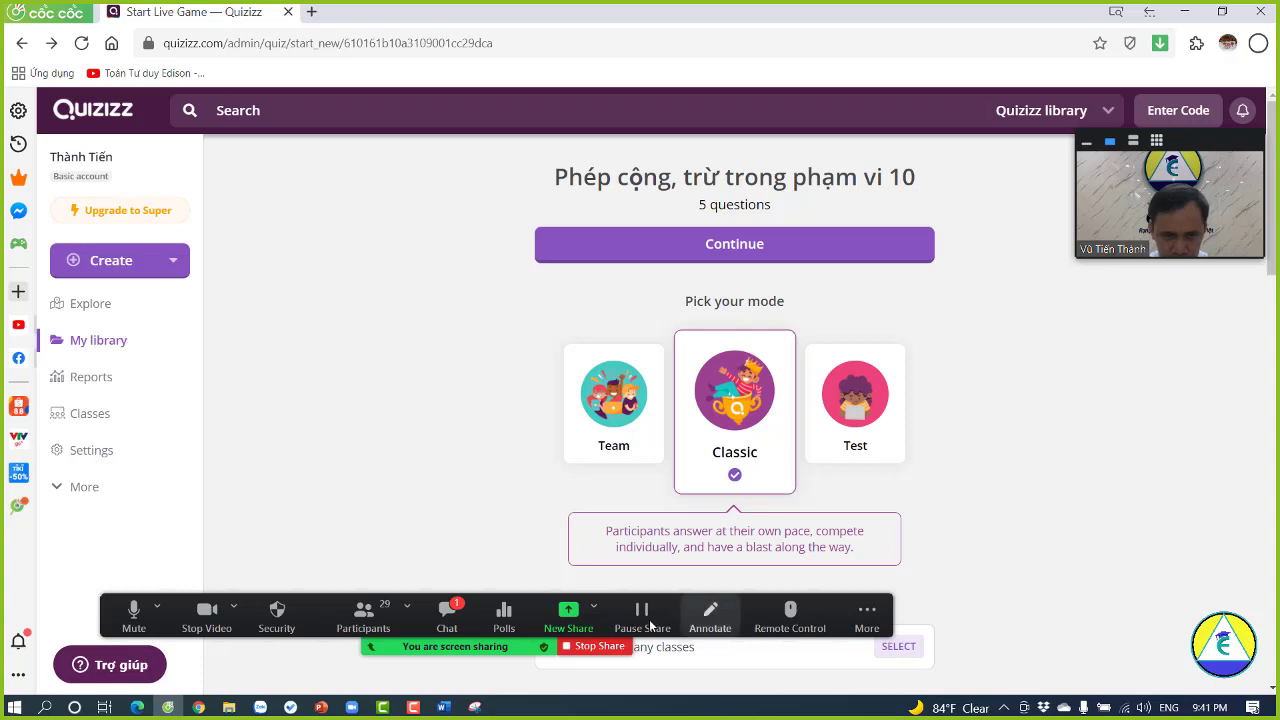
left_click(446, 617)
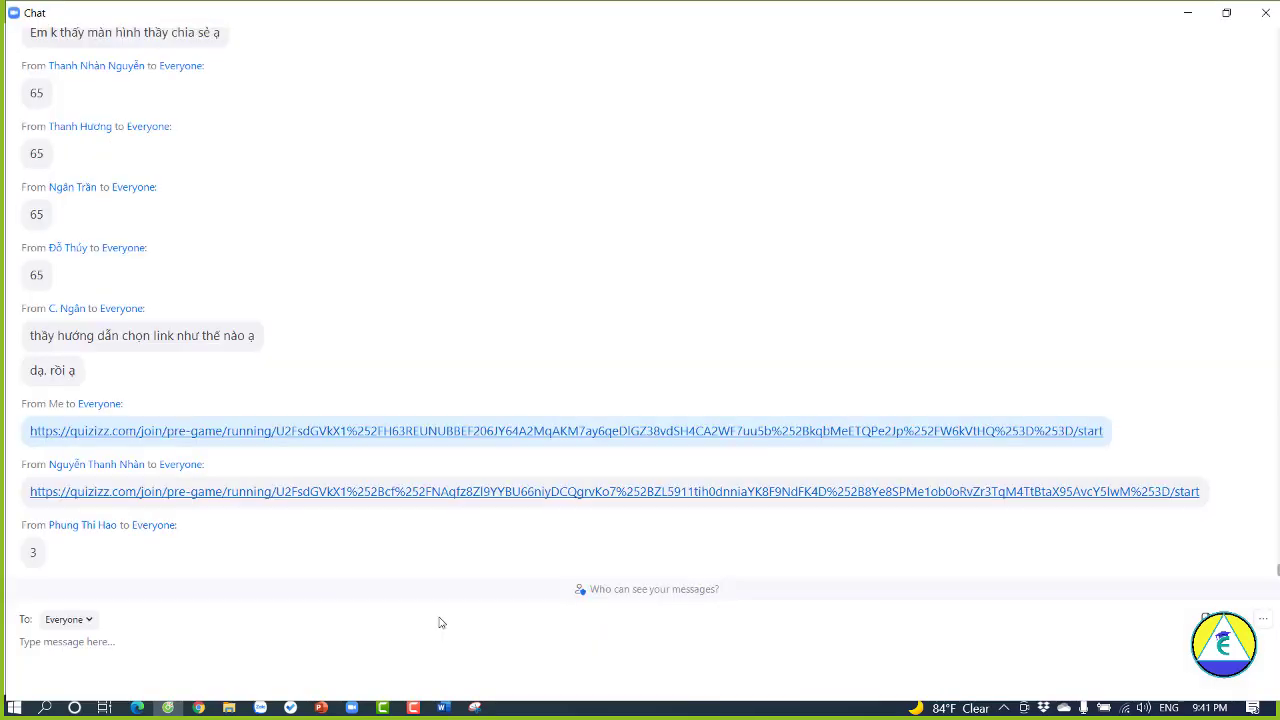
left_click(1265, 13)
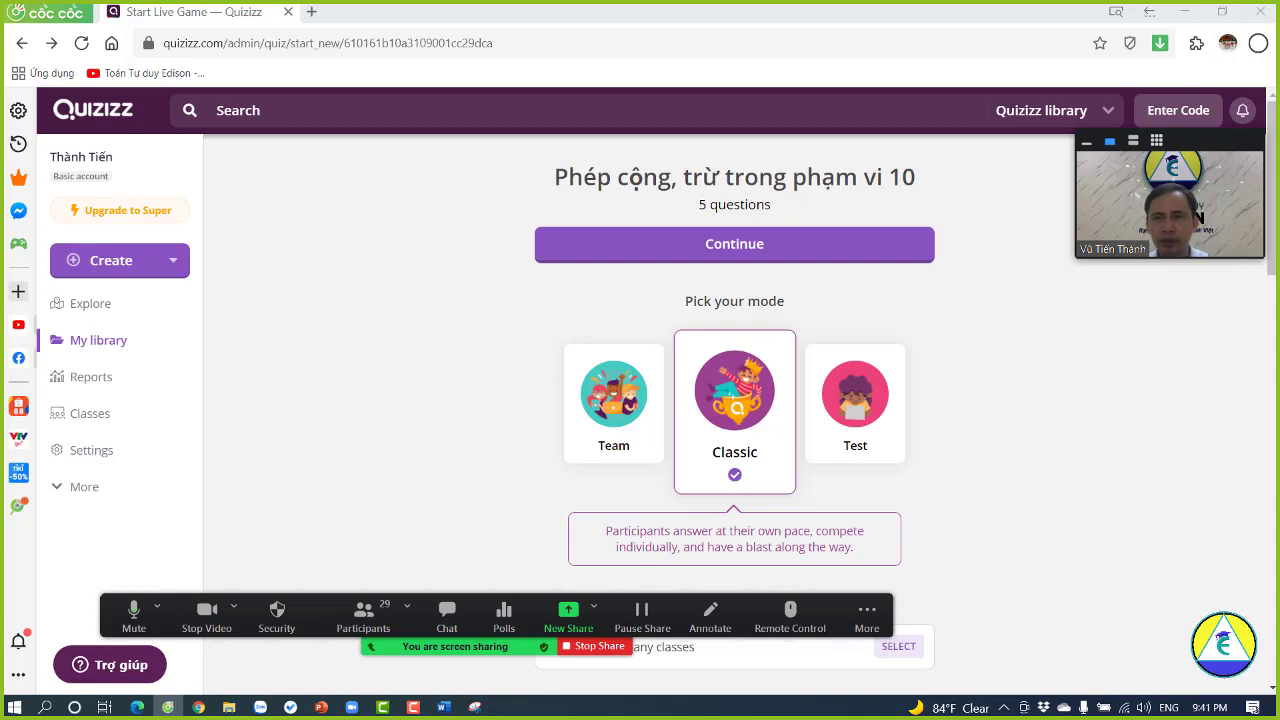
left_click_drag(1170, 200, 982, 193)
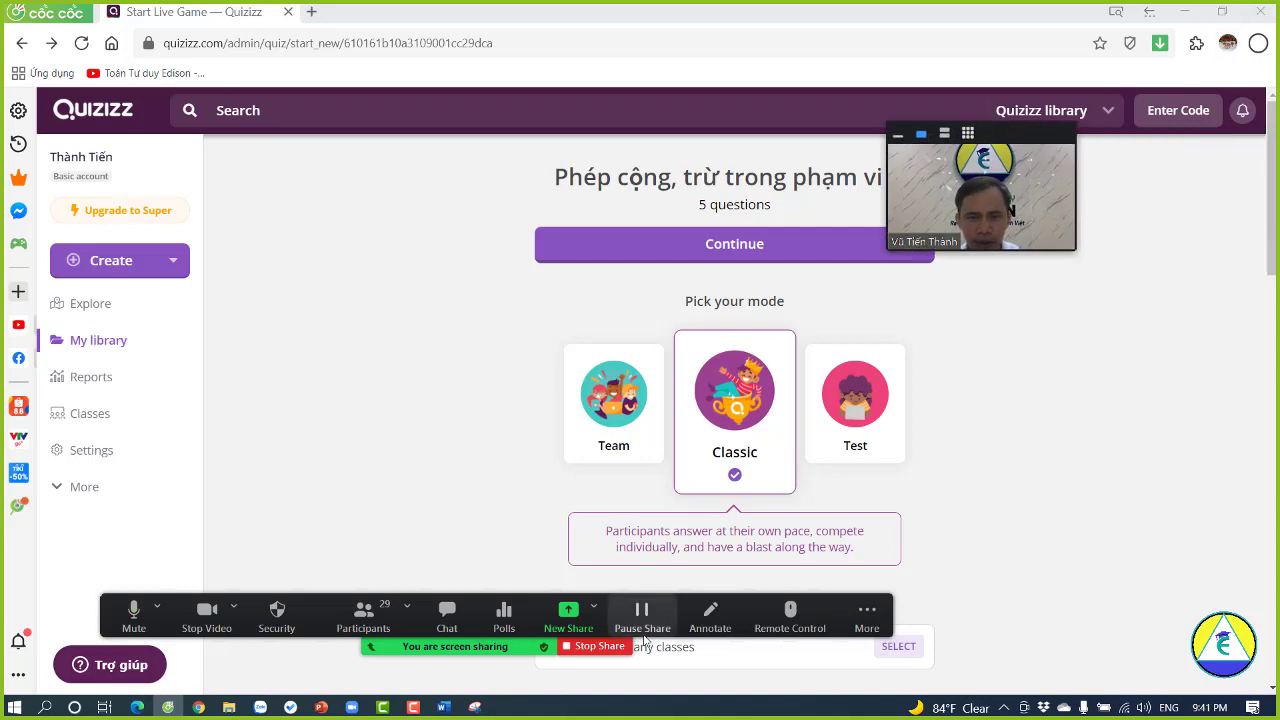
left_click(598, 646)
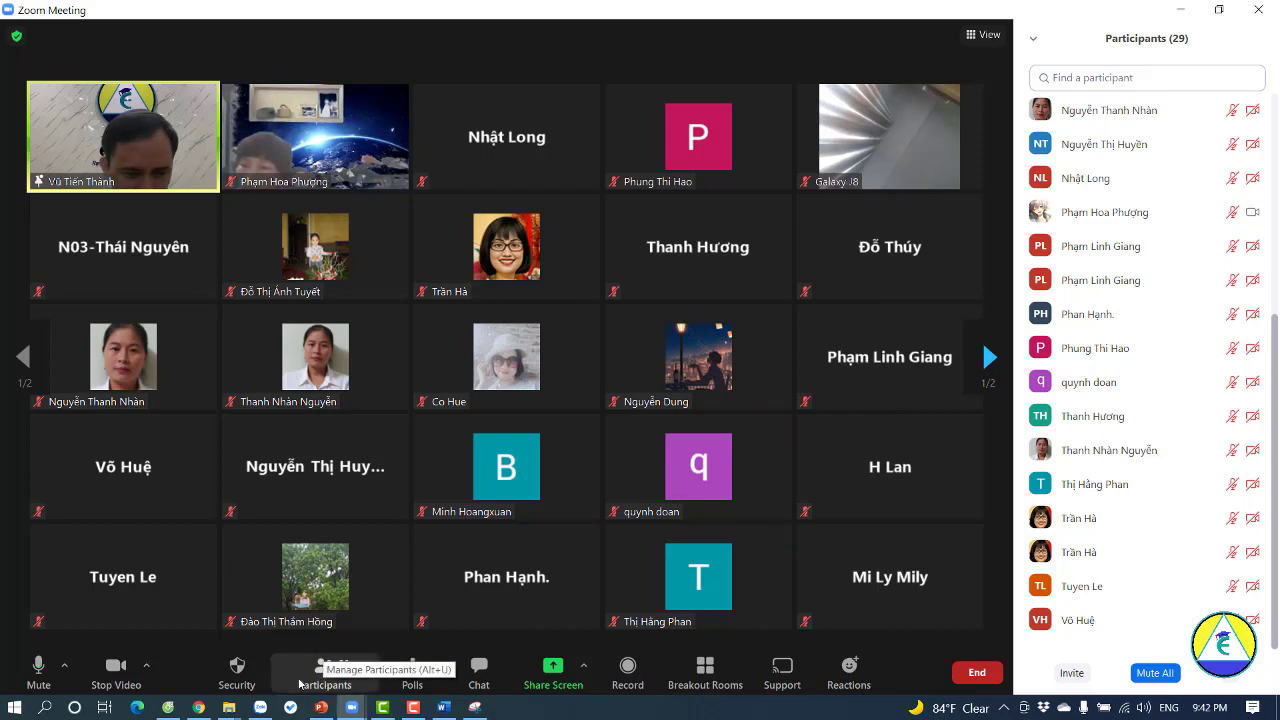
- Enable participant screen sharing under Security, mute all participants, and hide the chat
left_click(232, 672)
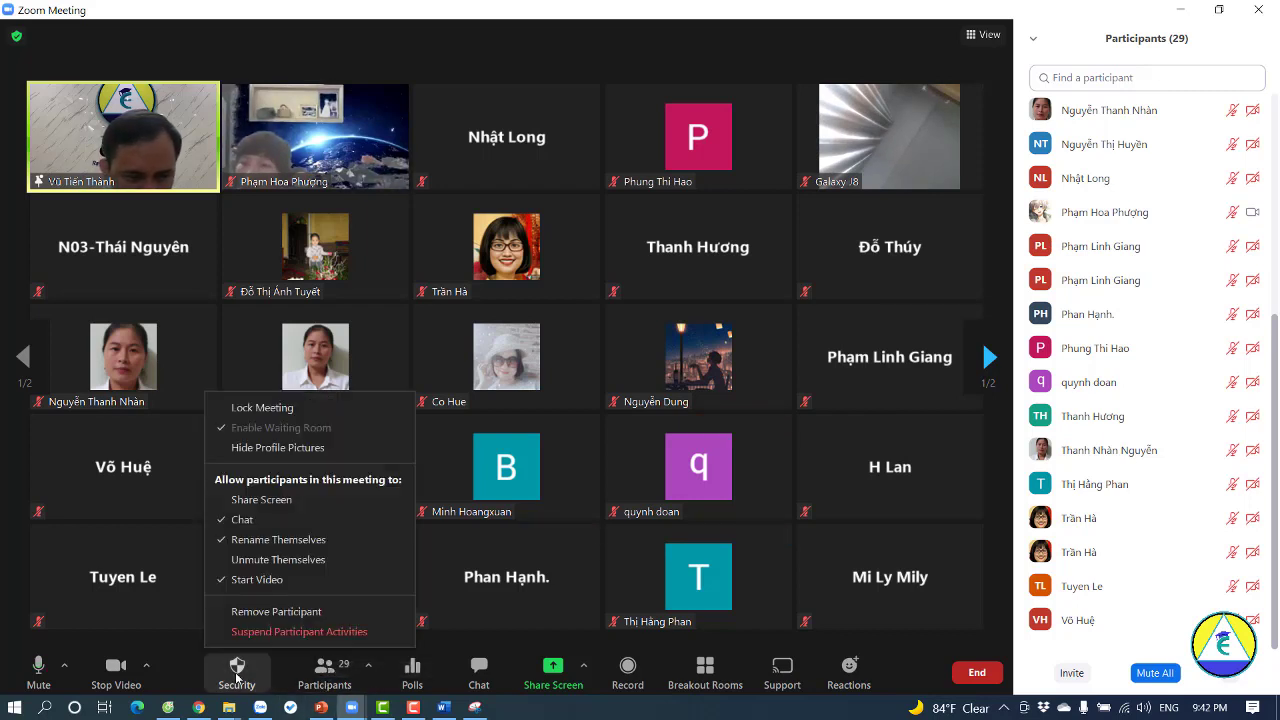
left_click(278, 503)
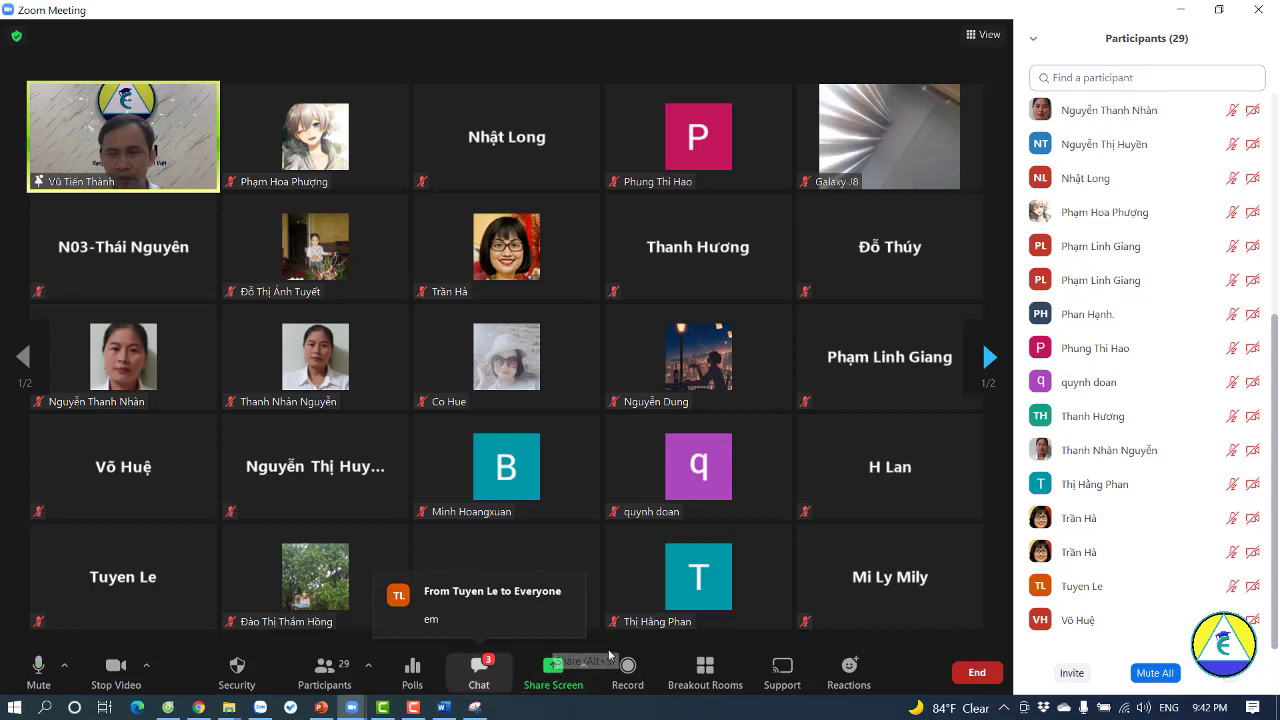
left_click(1150, 675)
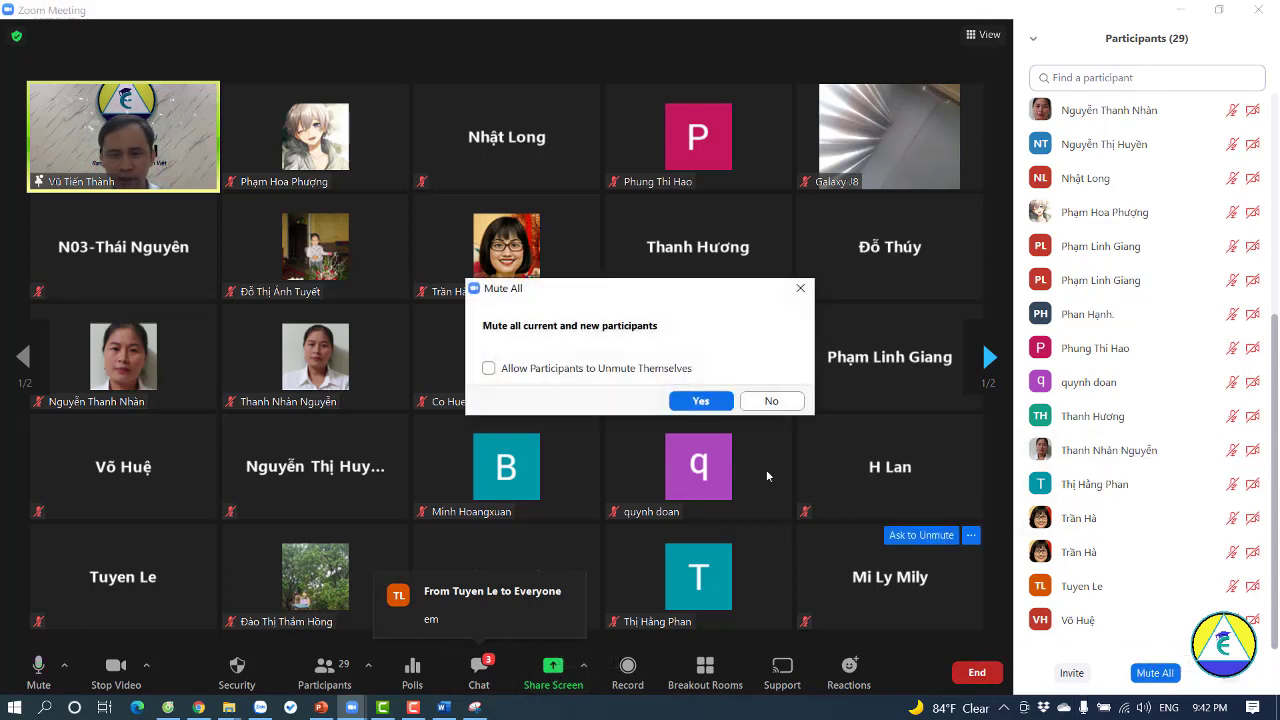
left_click(689, 398)
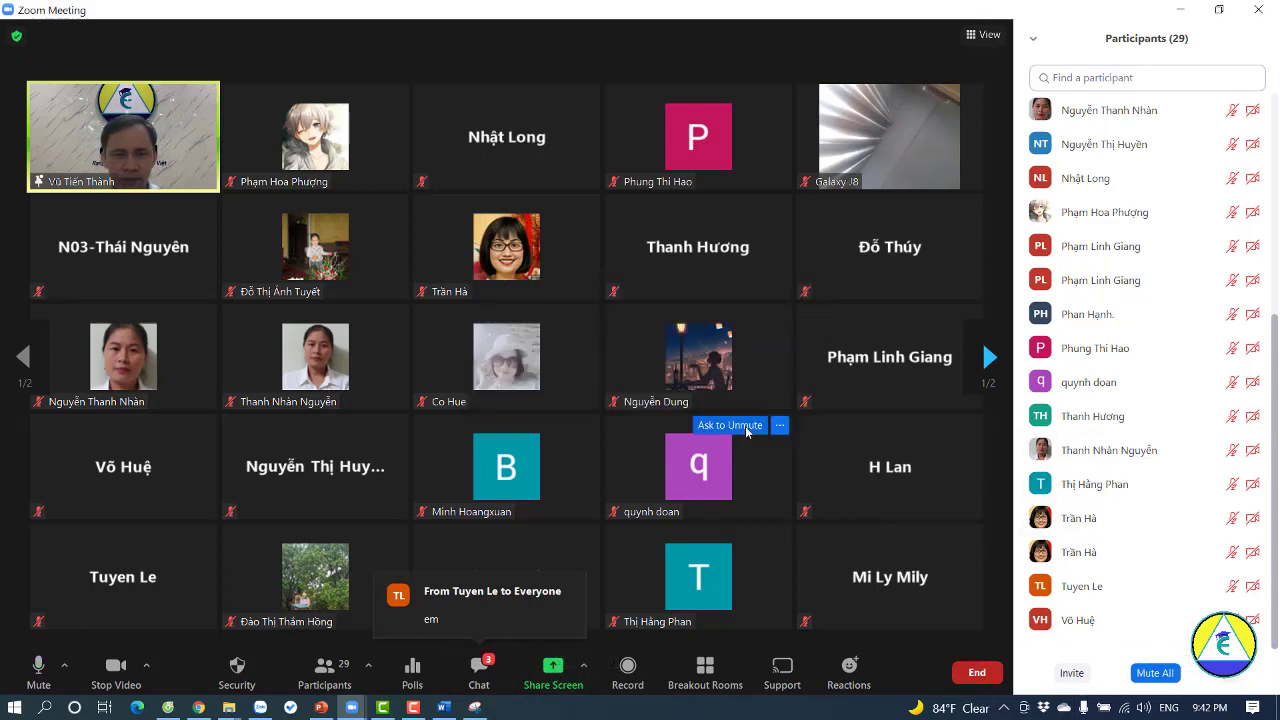
left_click(482, 669)
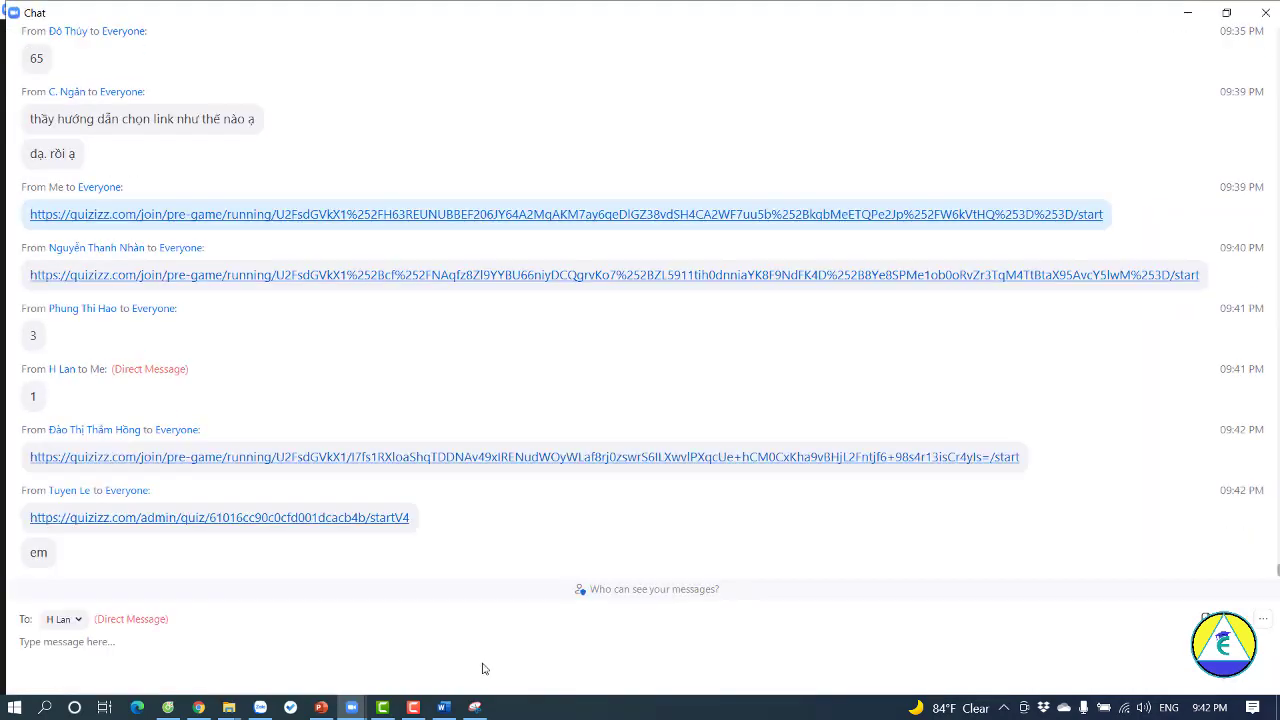
left_click(1186, 12)
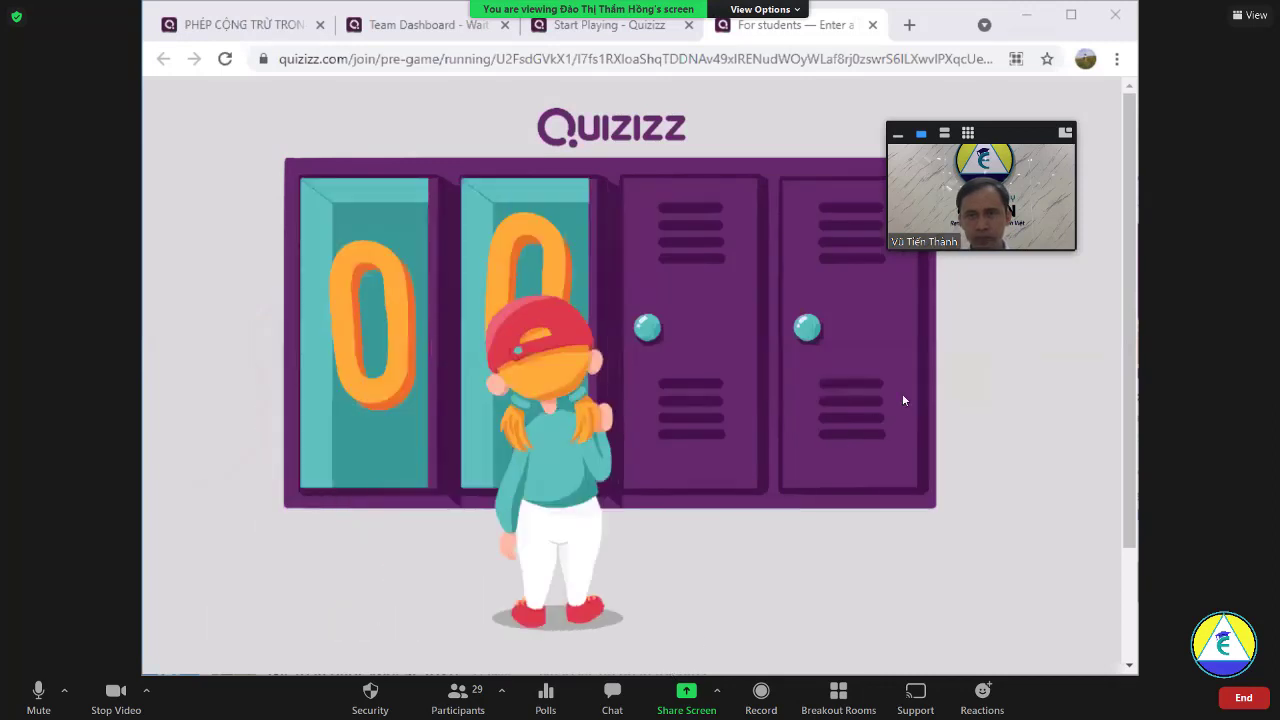
- Open the participant's quizizz.com join link from Zoom chat, showing game code 025 264
left_click_drag(1028, 194, 1003, 63)
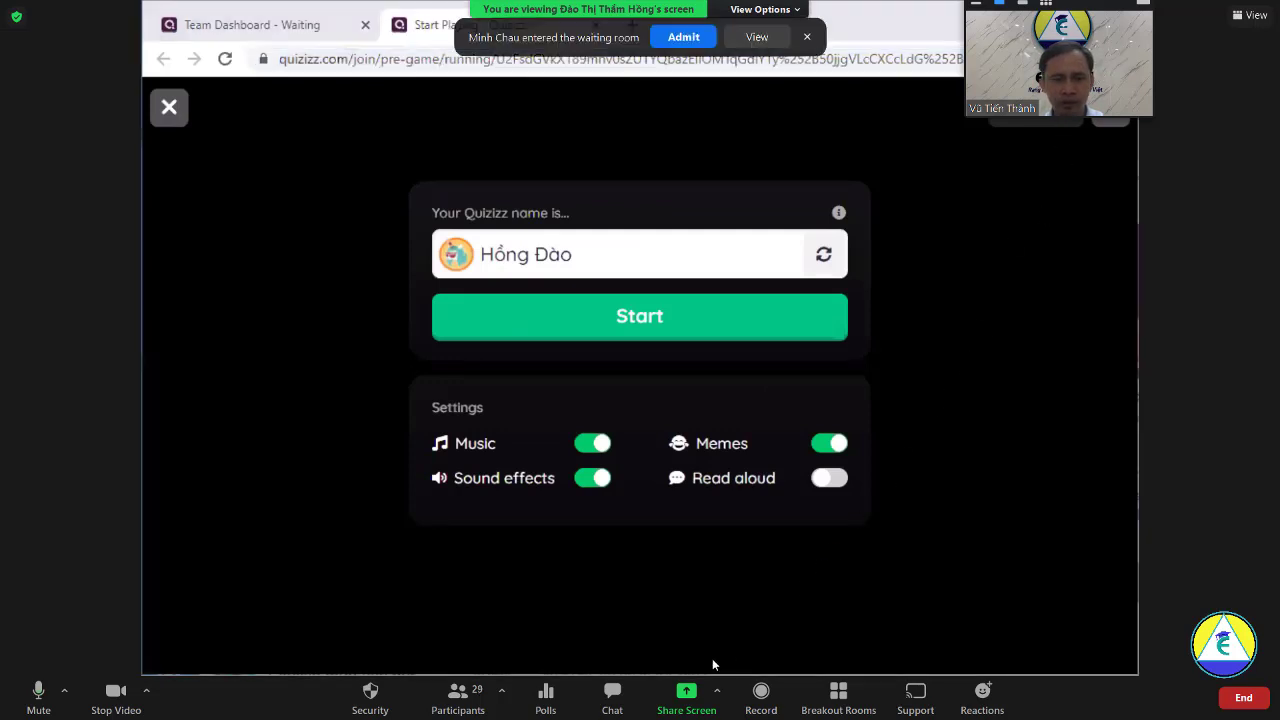
left_click(683, 38)
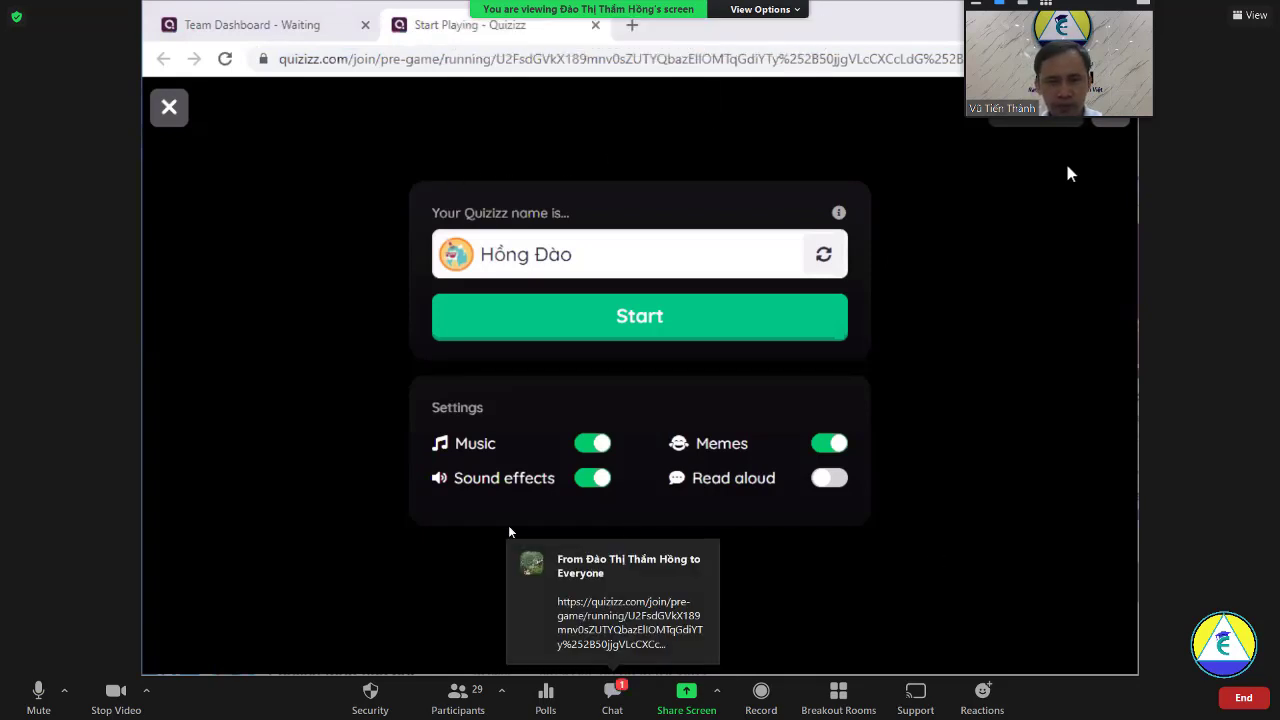
left_click(600, 630)
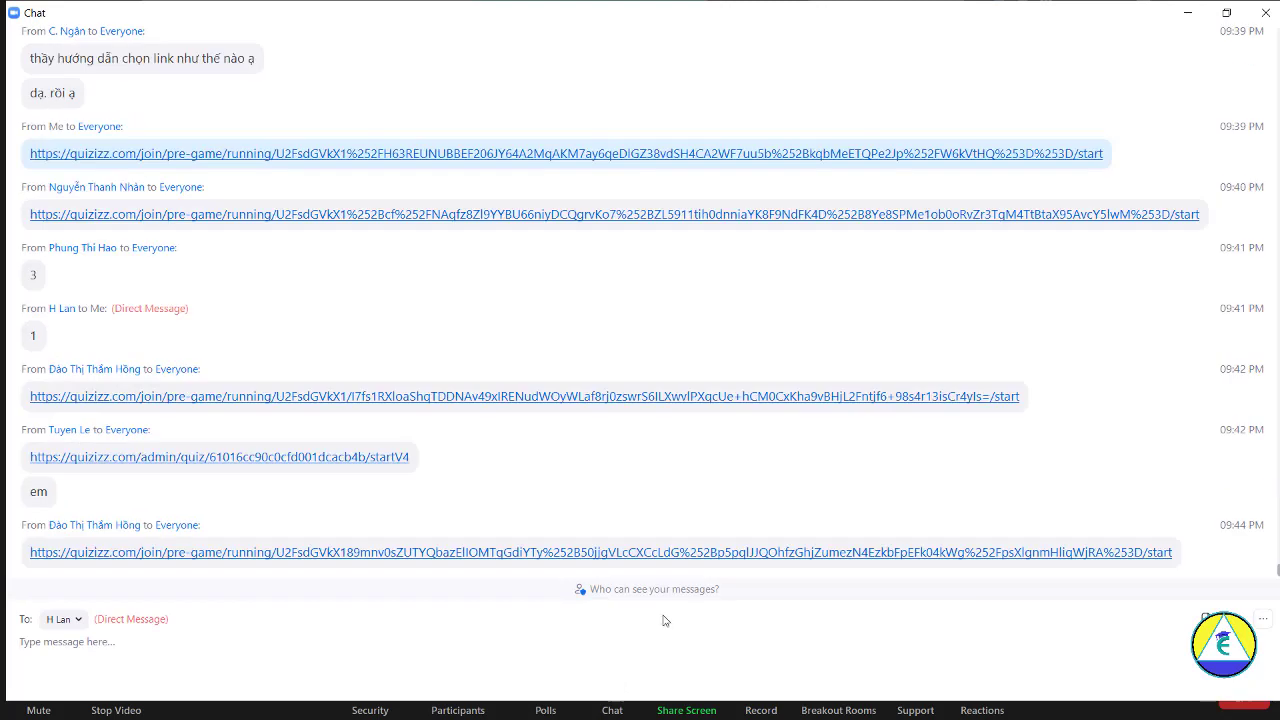
left_click(450, 556)
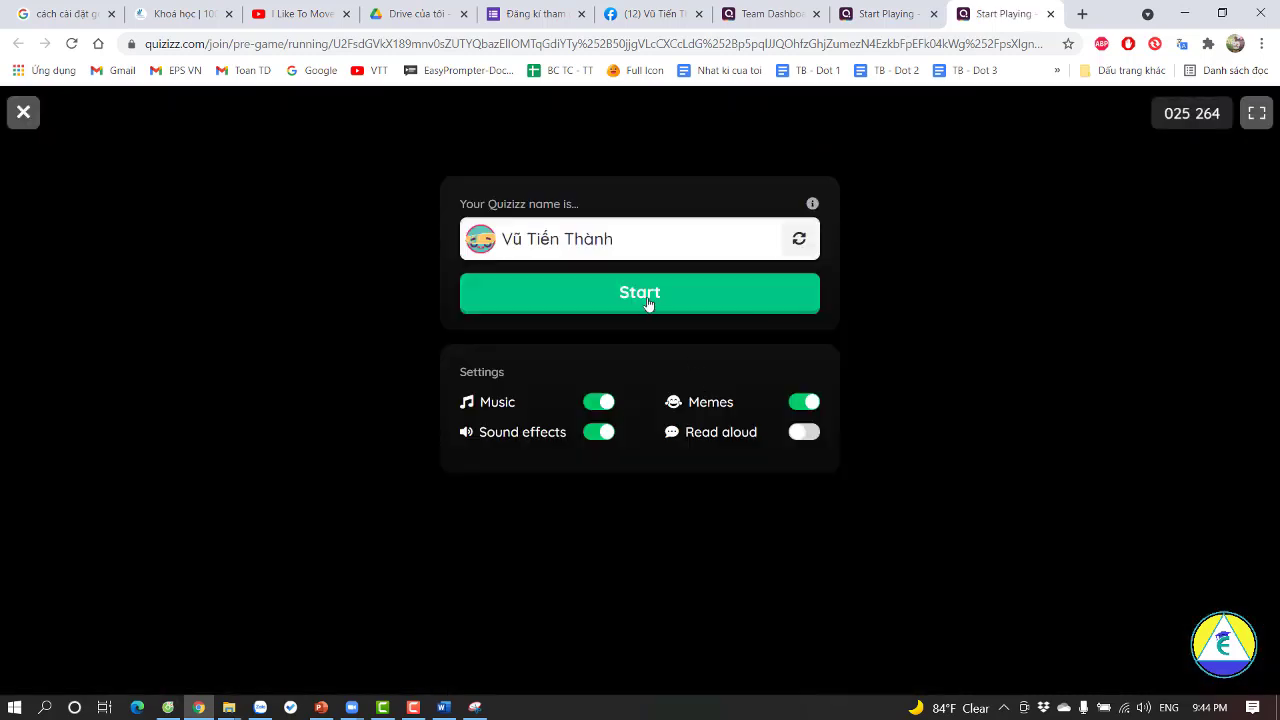
- Join the live game as a player and check the shared team dashboard in Zoom
left_click(657, 289)
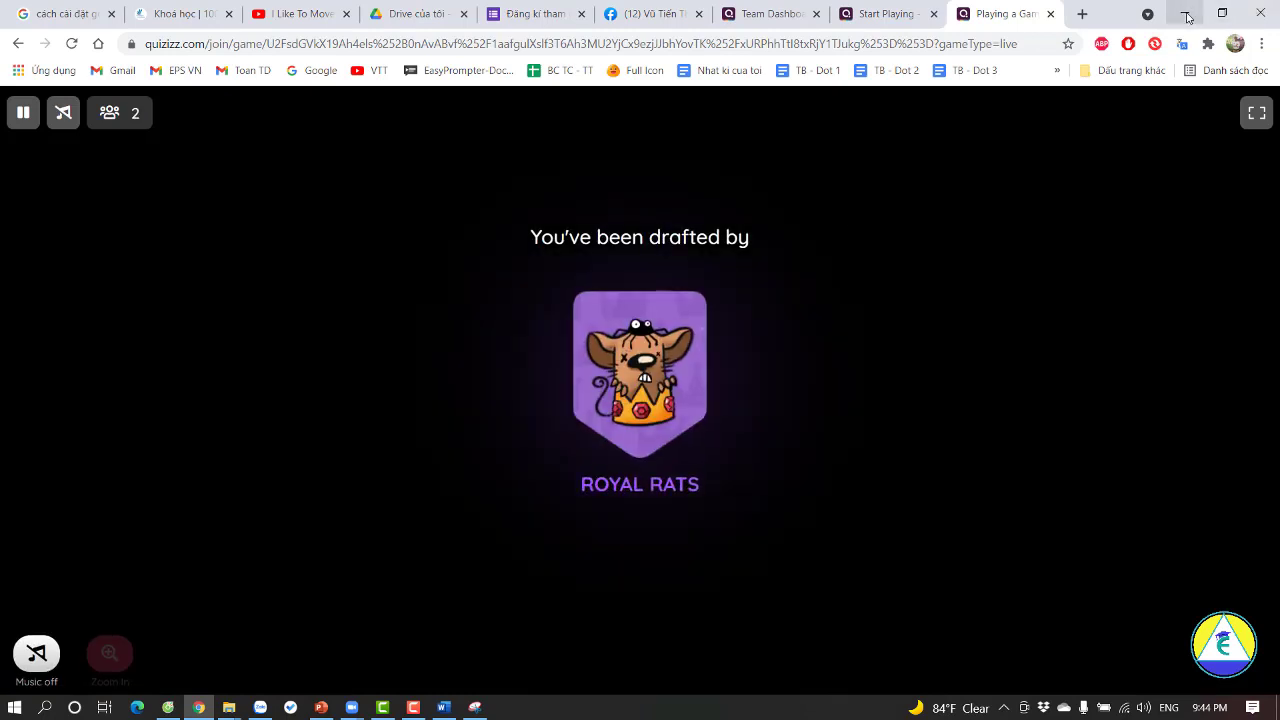
left_click(1186, 14)
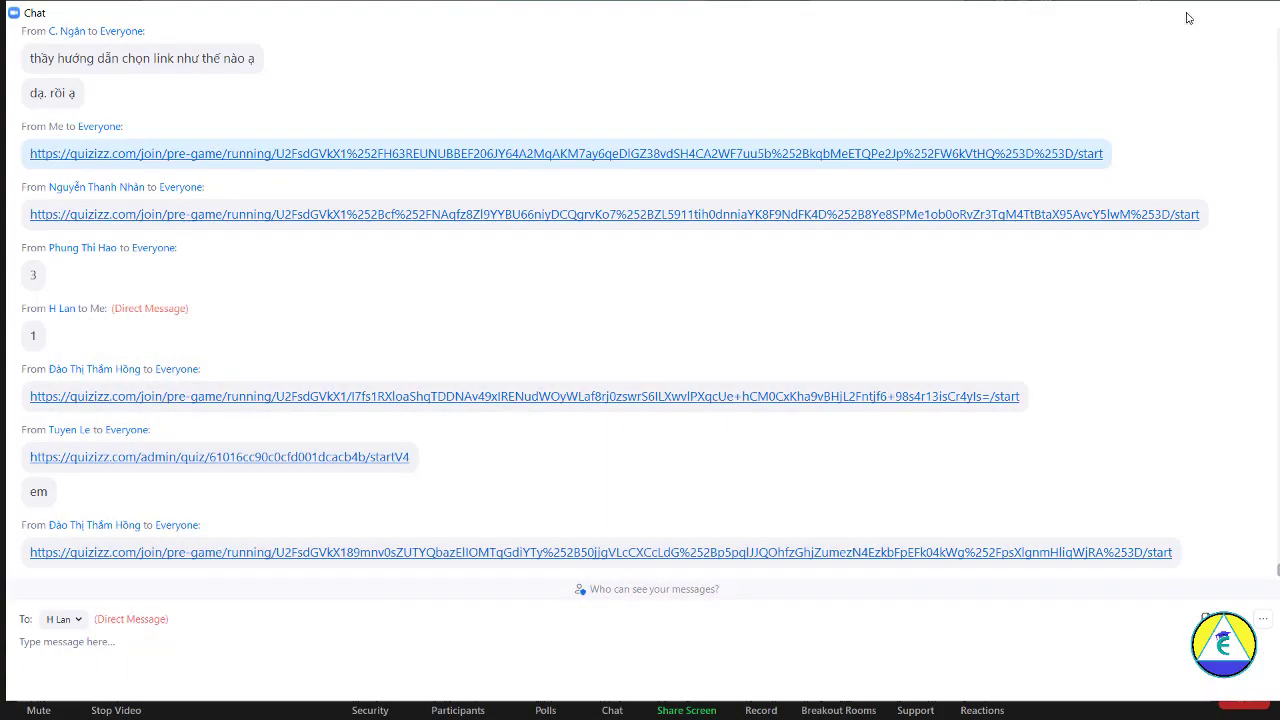
left_click(1188, 18)
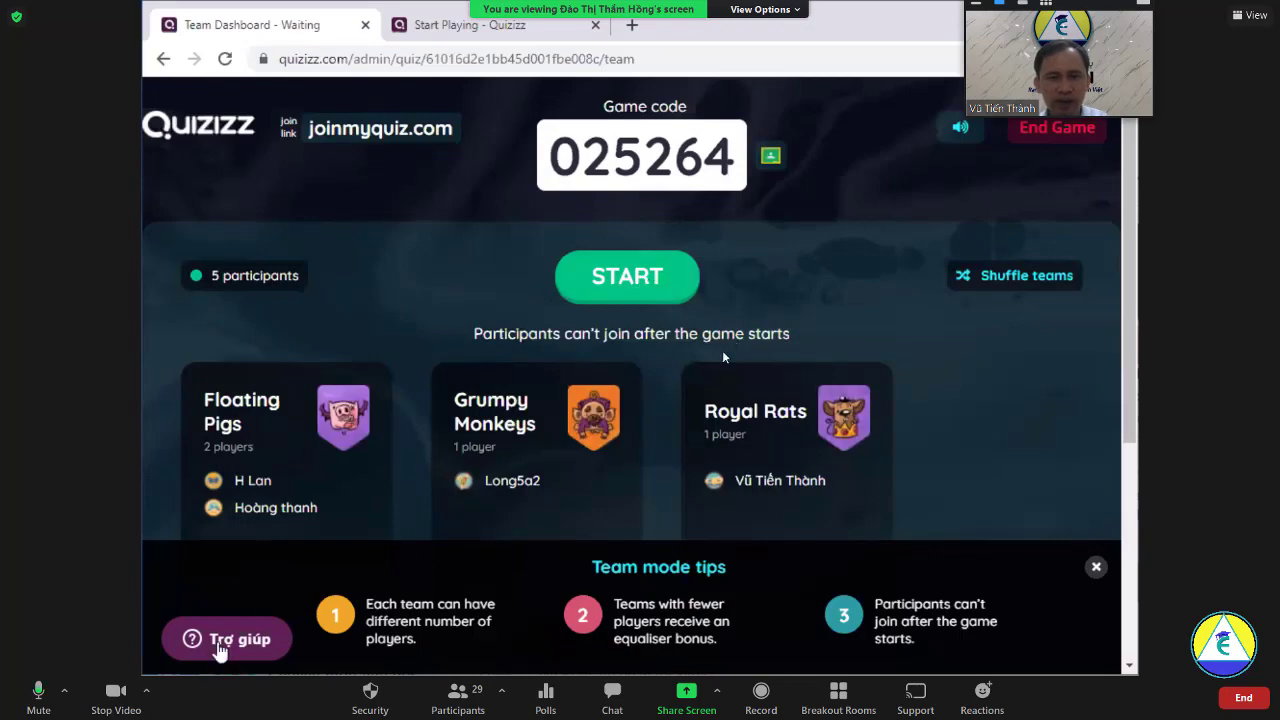
- Dismiss the incoming Zalo message and get back to the game window in Chrome
key("alt+Tab")
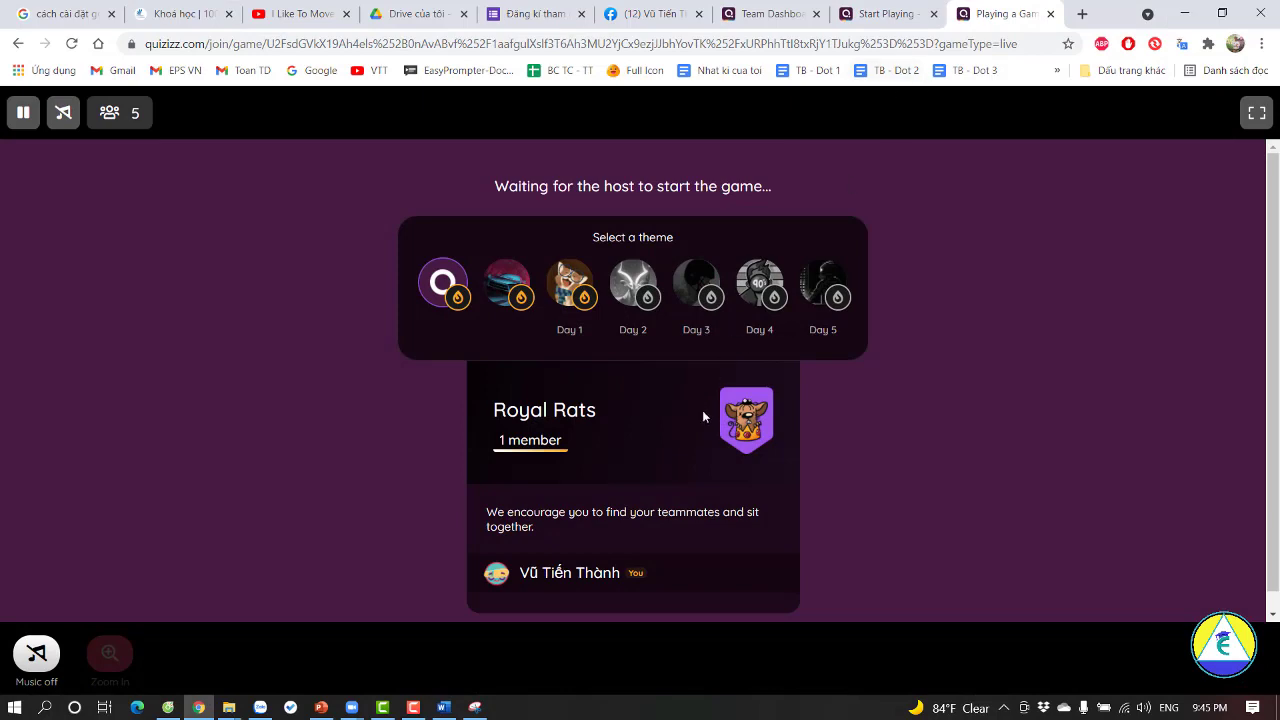
scroll(690, 440, "down", 1)
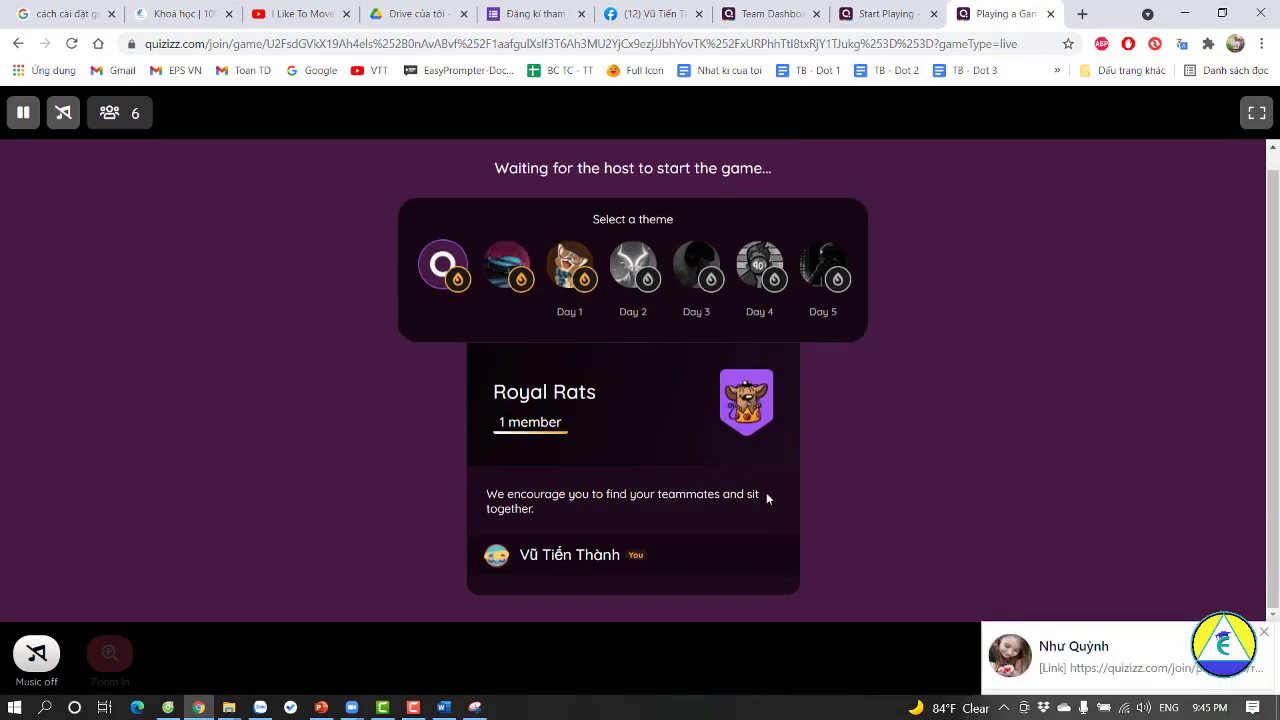
left_click(1100, 681)
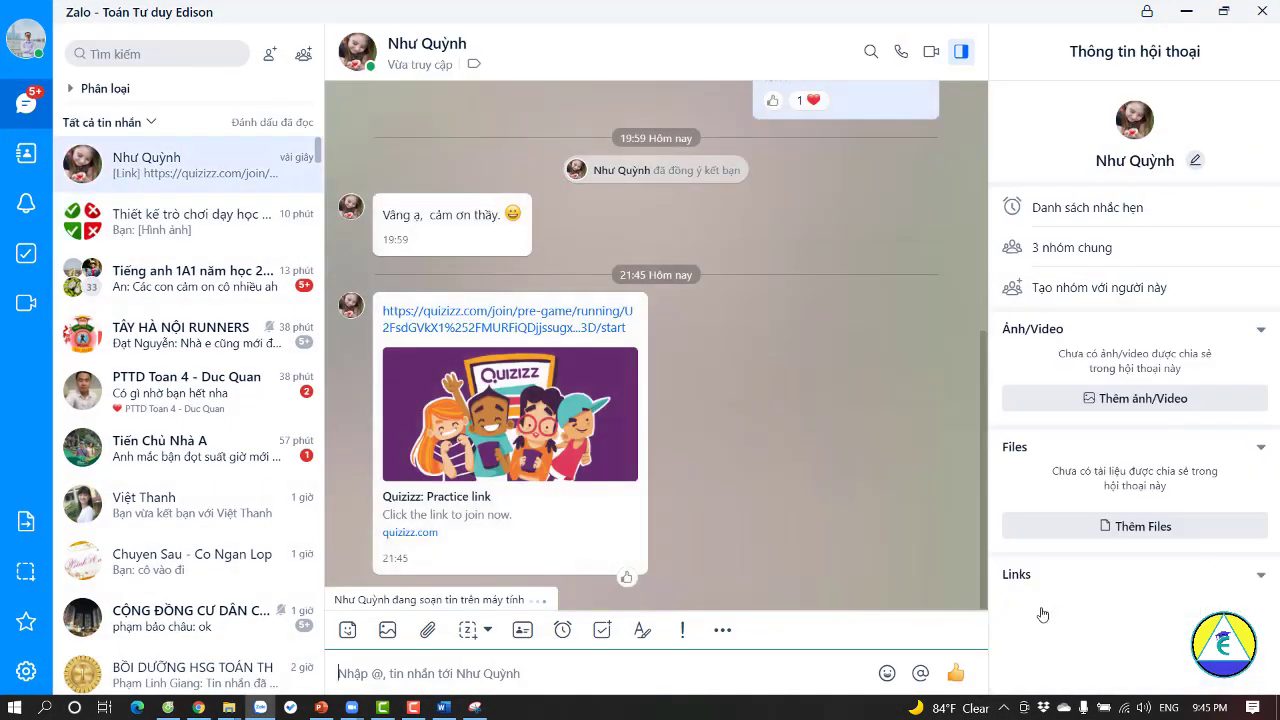
left_click(1186, 12)
key("alt+Tab")
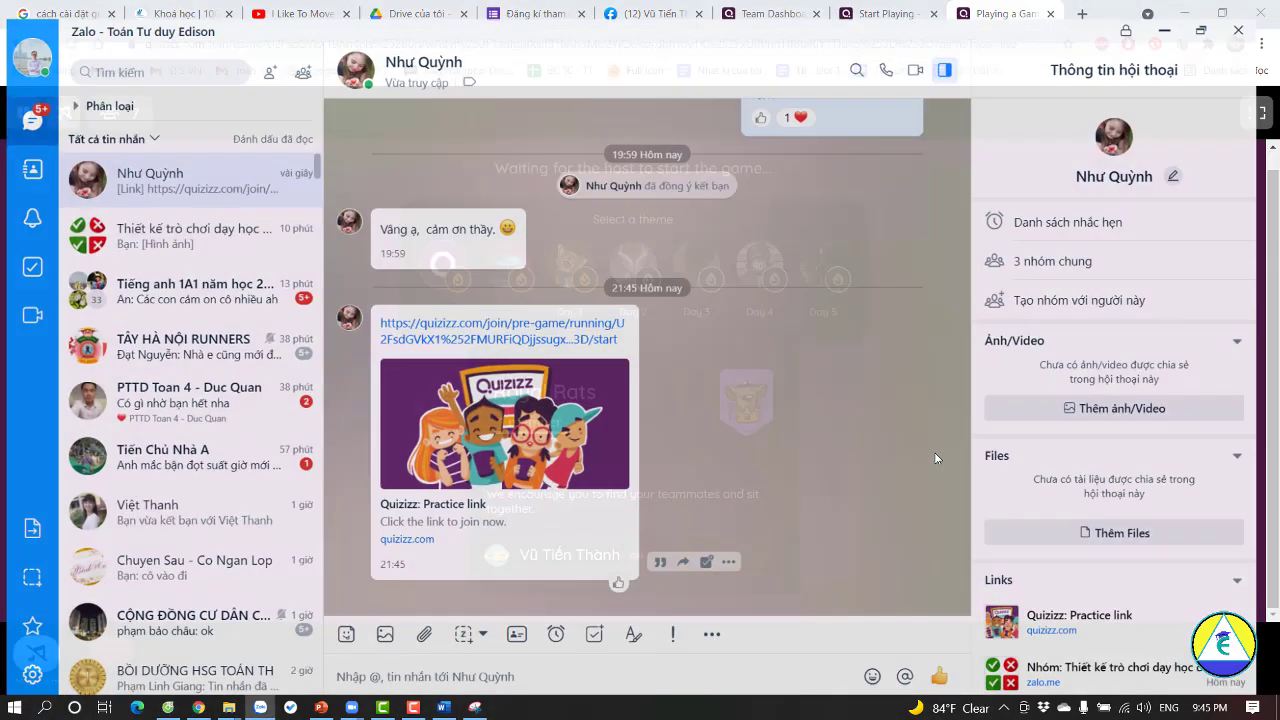
key("alt+Tab")
key("alt+Tab")
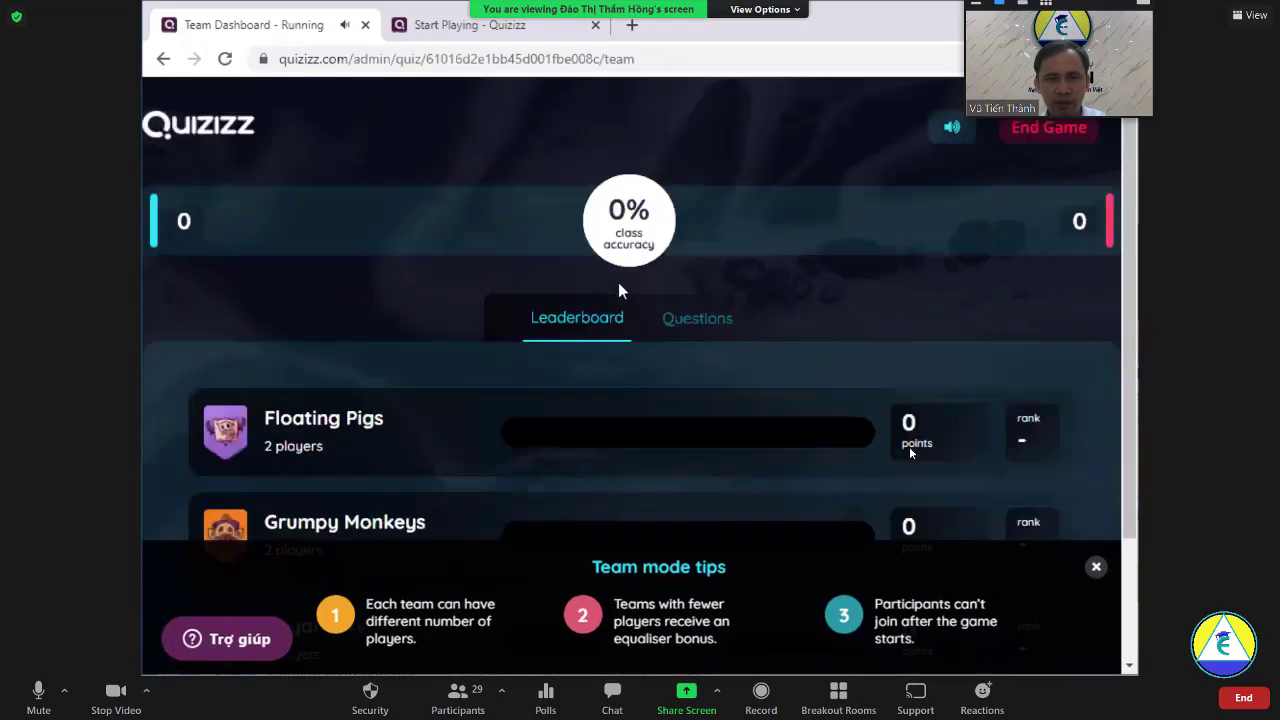
- Answer all five questions correctly: 3+7=10, 5+3=8, 2+7=9, flowers 9, cars 4
key("super+Tab")
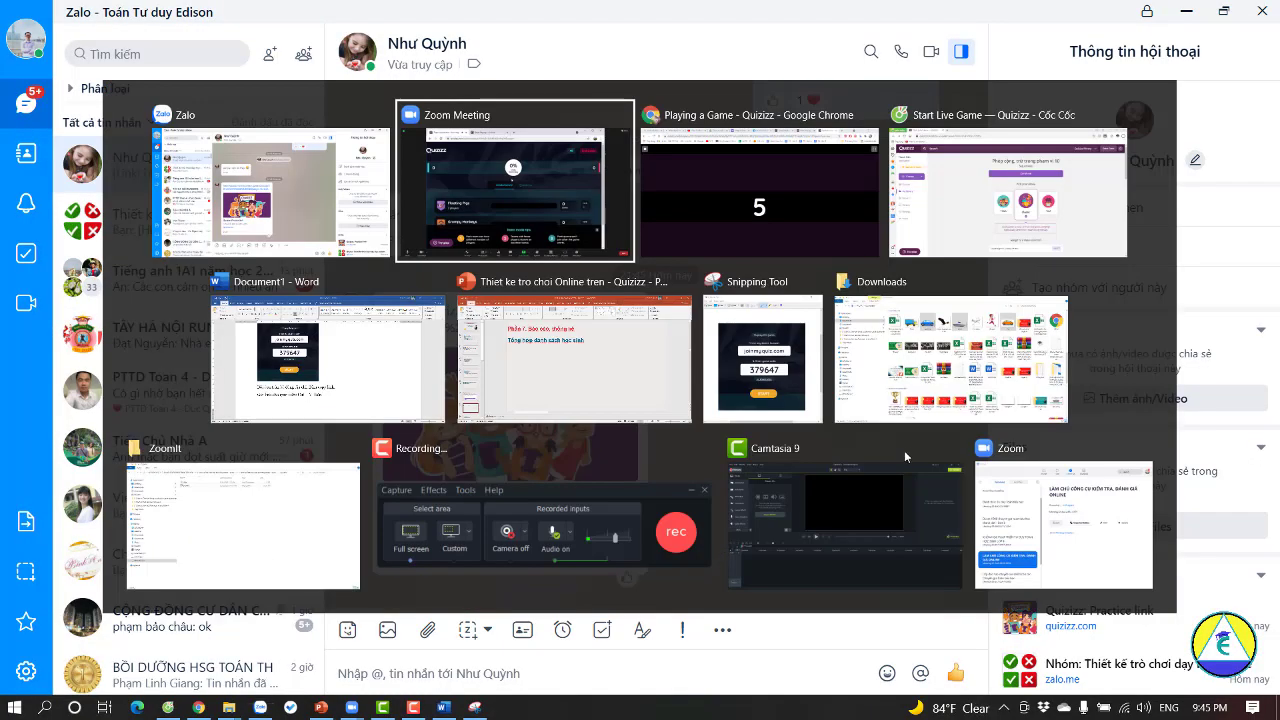
key("Escape")
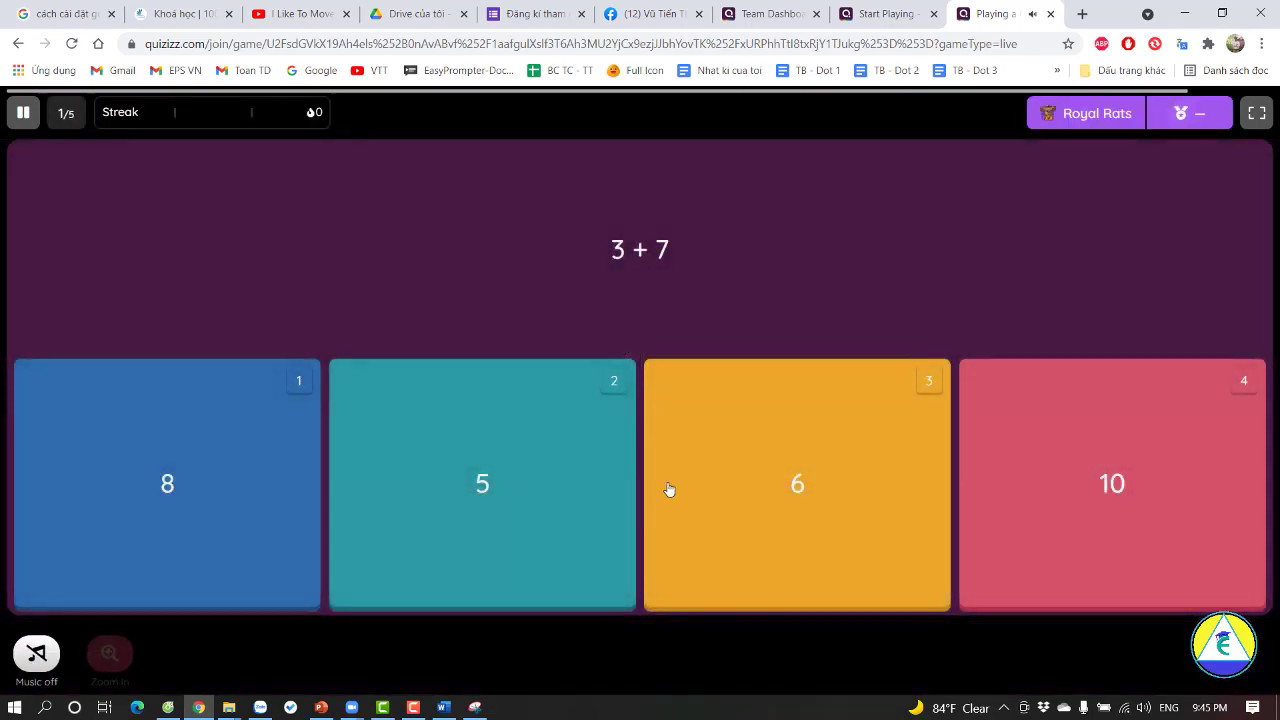
left_click(1005, 492)
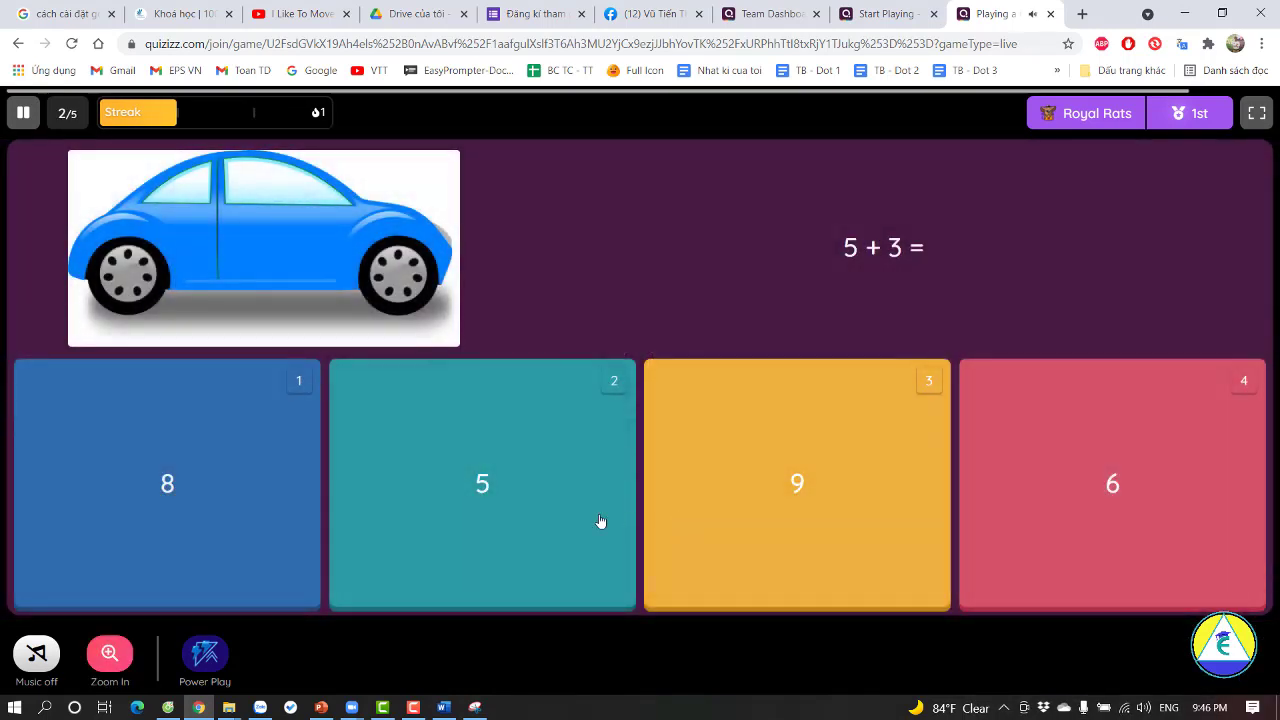
left_click(237, 520)
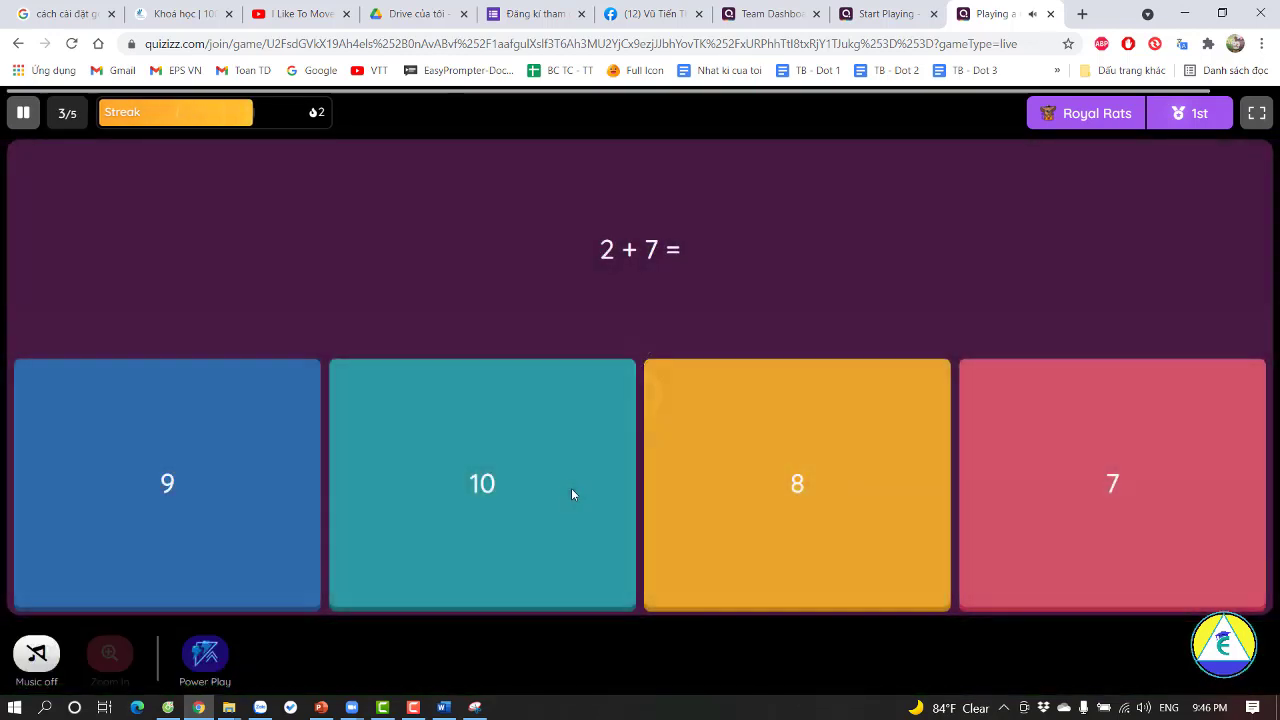
left_click(106, 498)
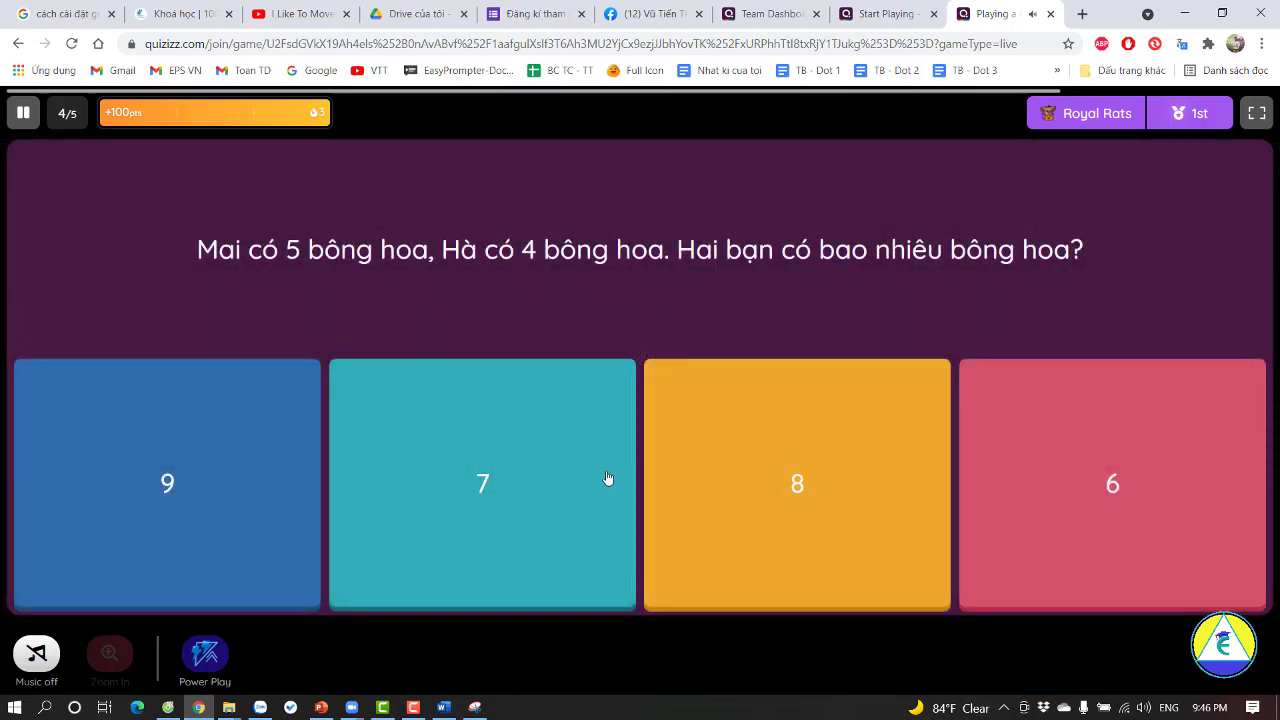
left_click(224, 509)
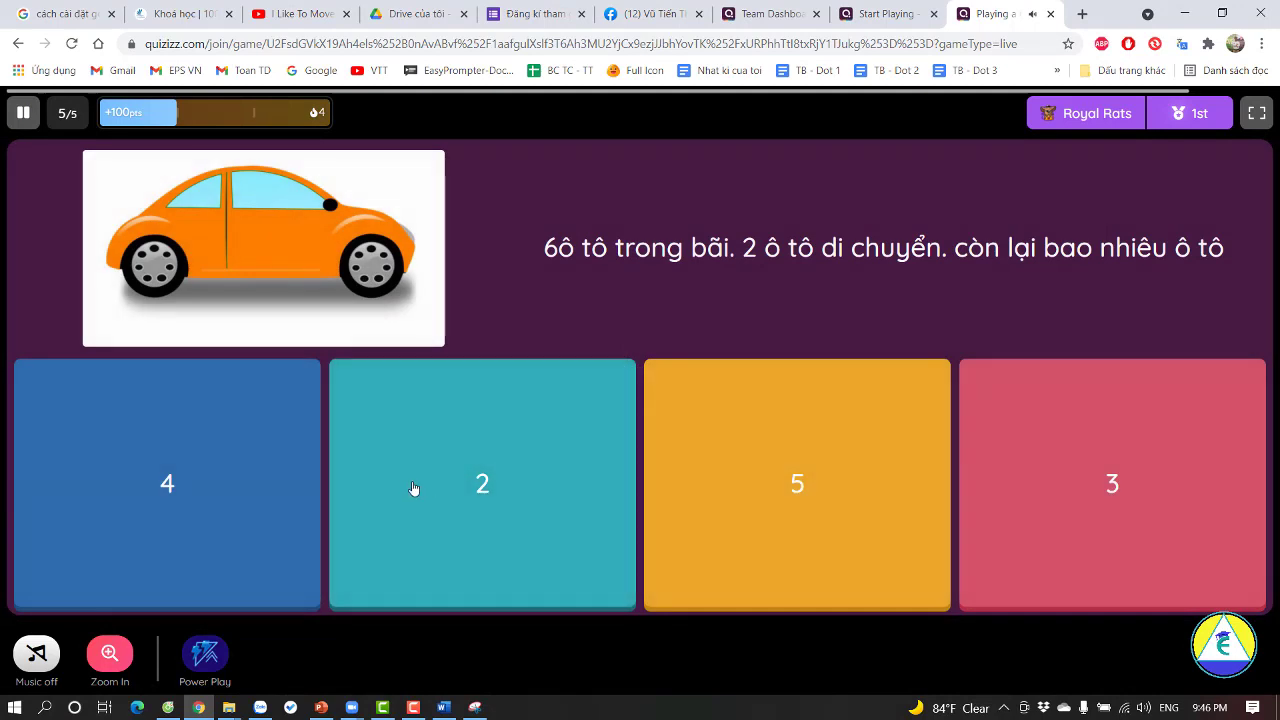
left_click(206, 508)
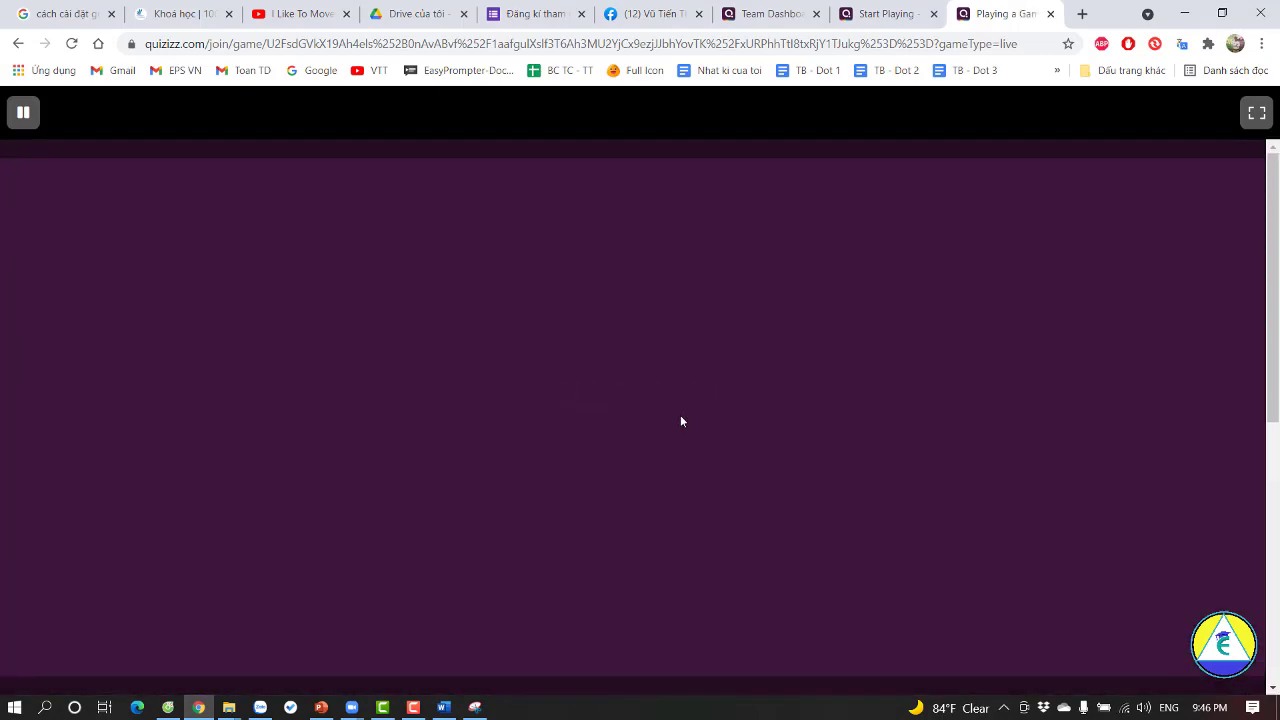
- Minimize Chrome and Zalo to reach the Zoom meeting, placing the video preview beside the leaderboard
left_click(1184, 13)
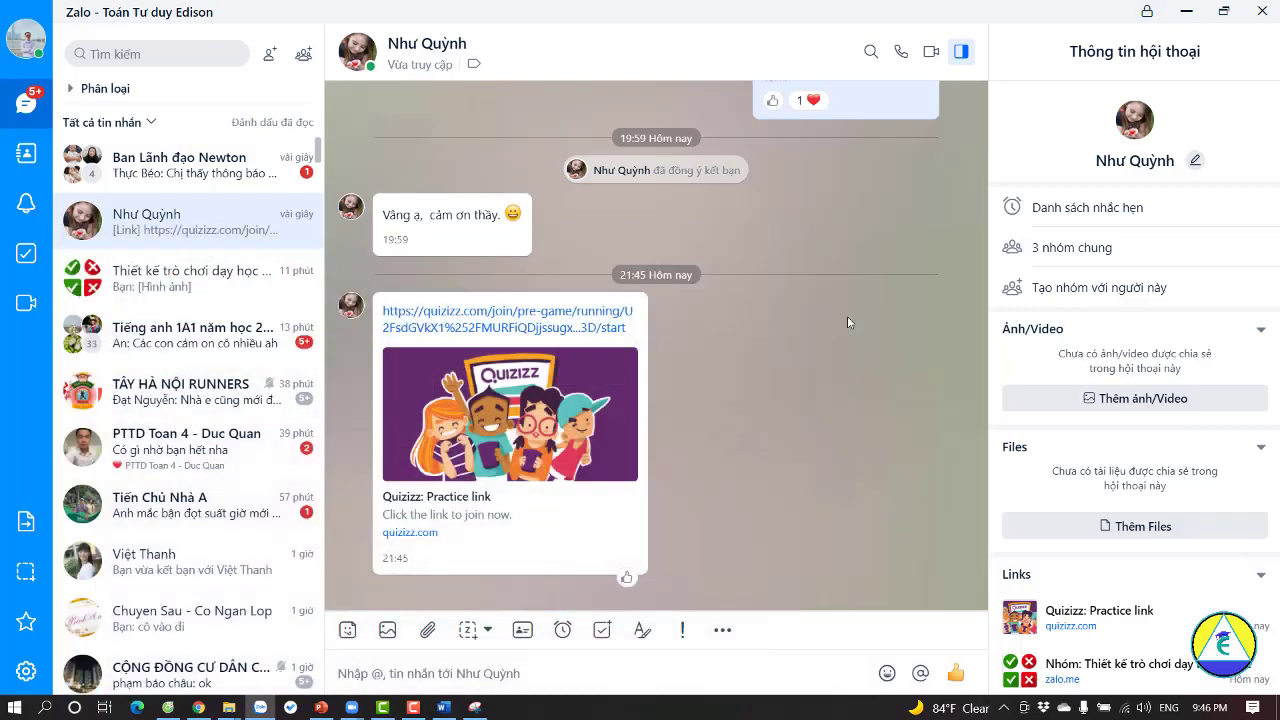
left_click(1186, 11)
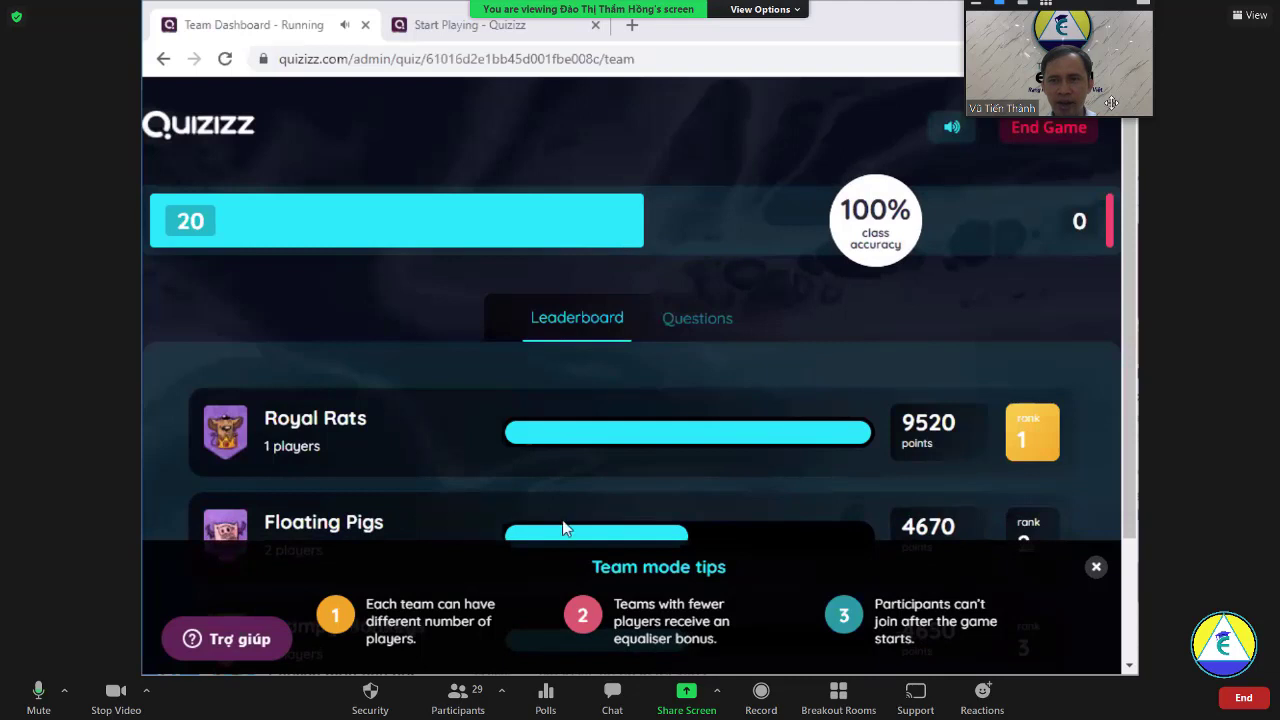
left_click_drag(1123, 10, 1231, 387)
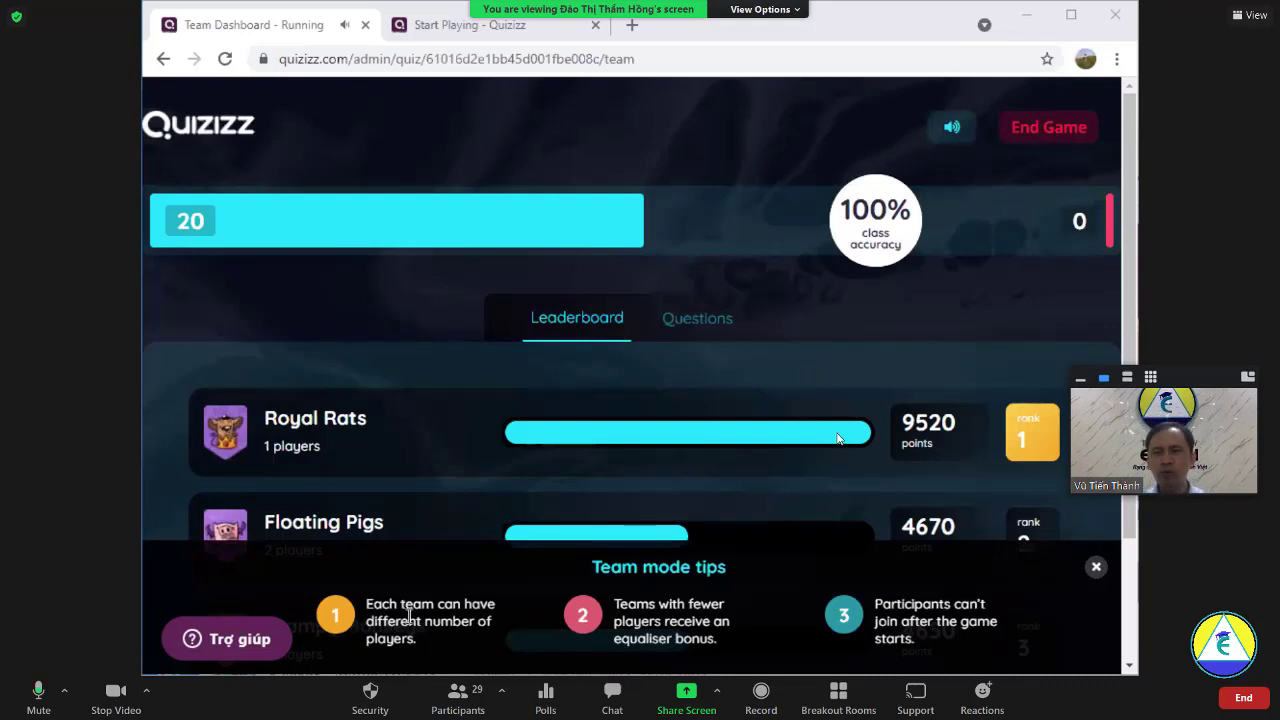
- Choose End Game on the team dashboard to bring up the end-game confirmation
left_click(1047, 133)
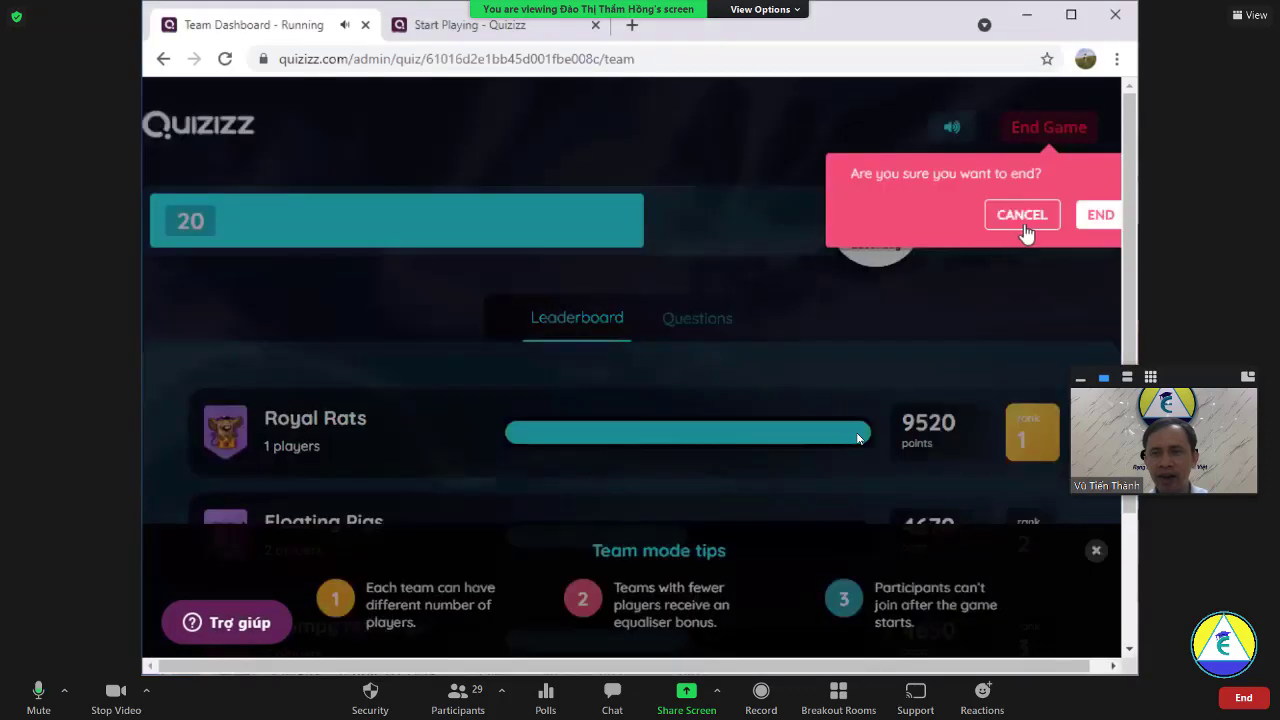
- End the team game so final standings show Royal Rats first with 9520 points, then start screen sharing
left_click(1099, 216)
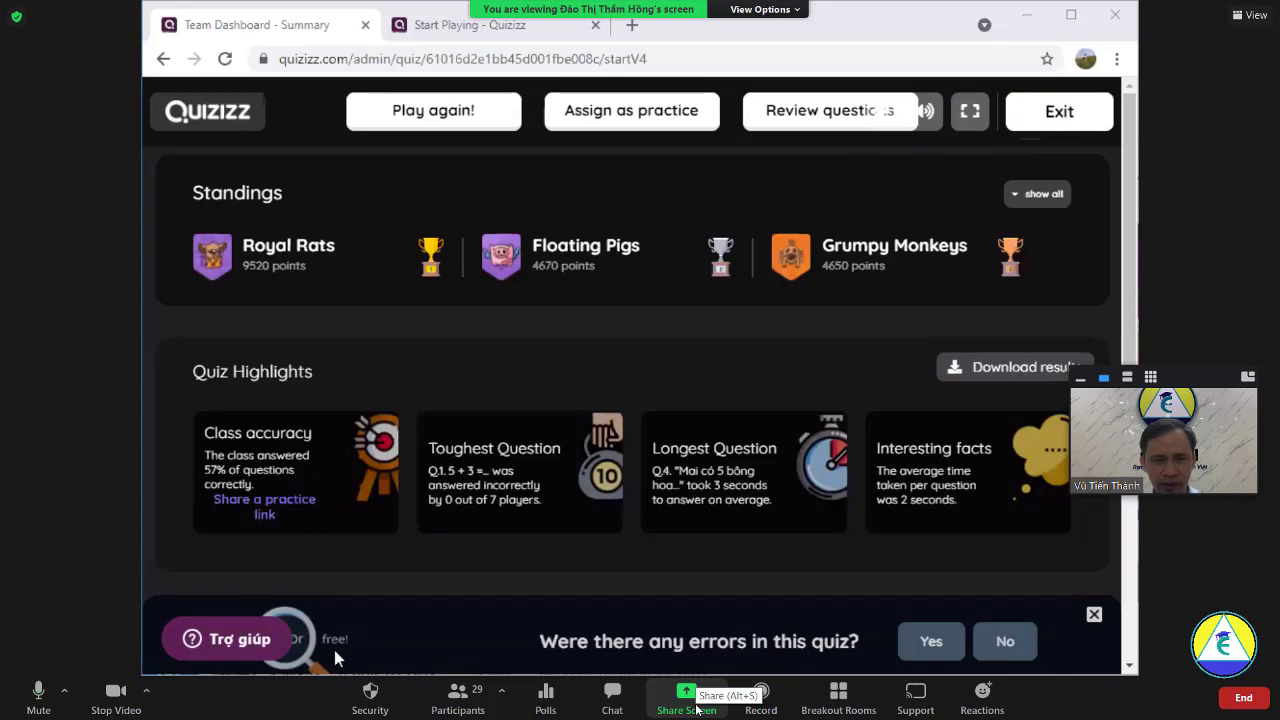
left_click(687, 697)
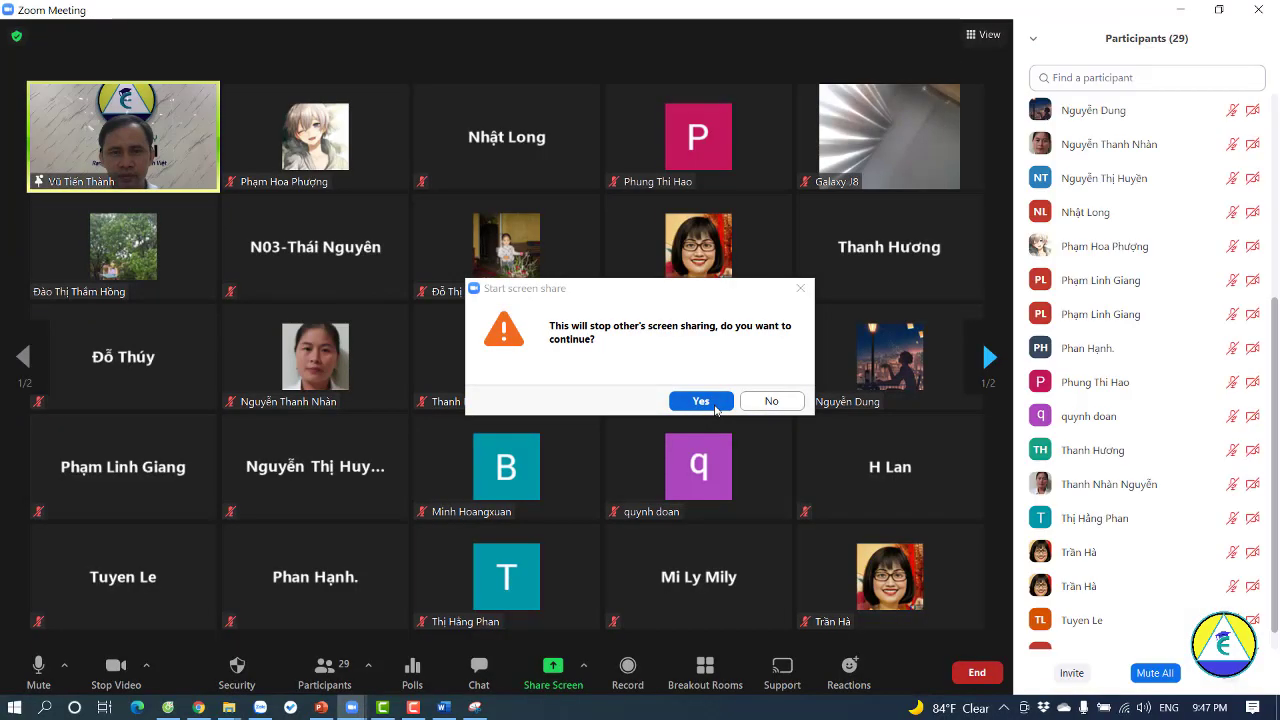
- Take over screen sharing, dismiss the window picker, and bring Zalo to the front
left_click(715, 404)
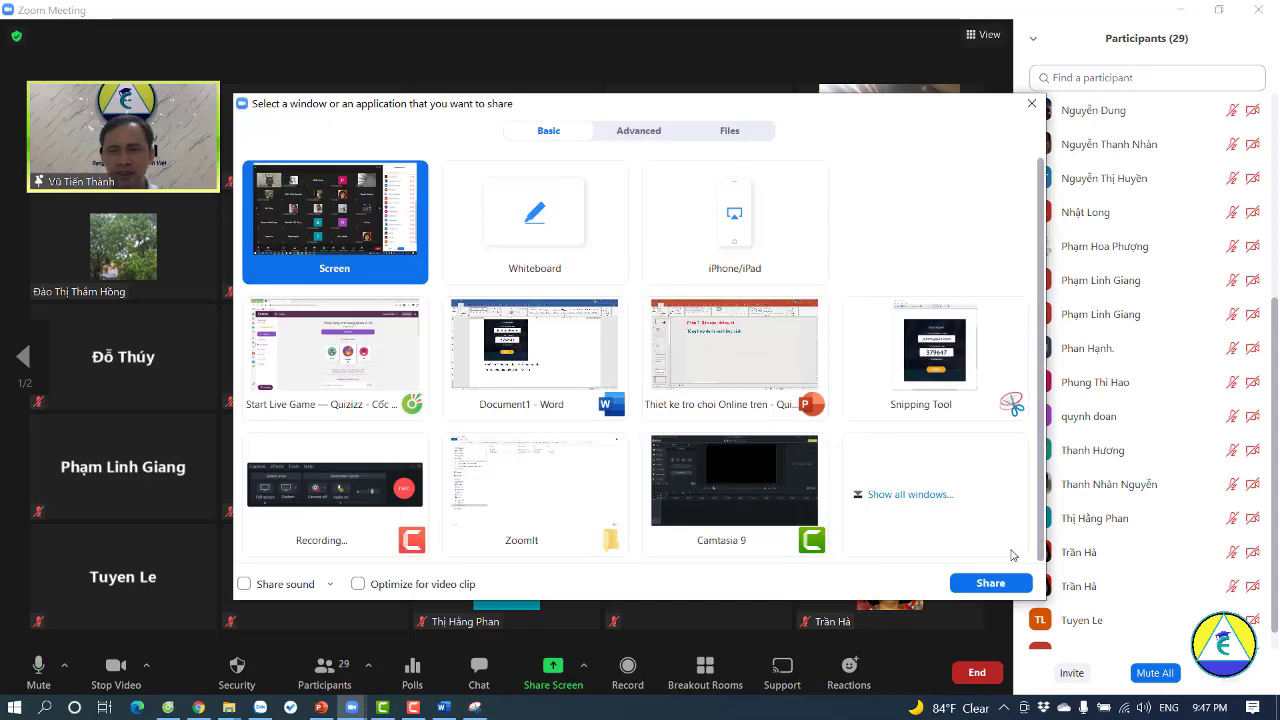
left_click(1032, 103)
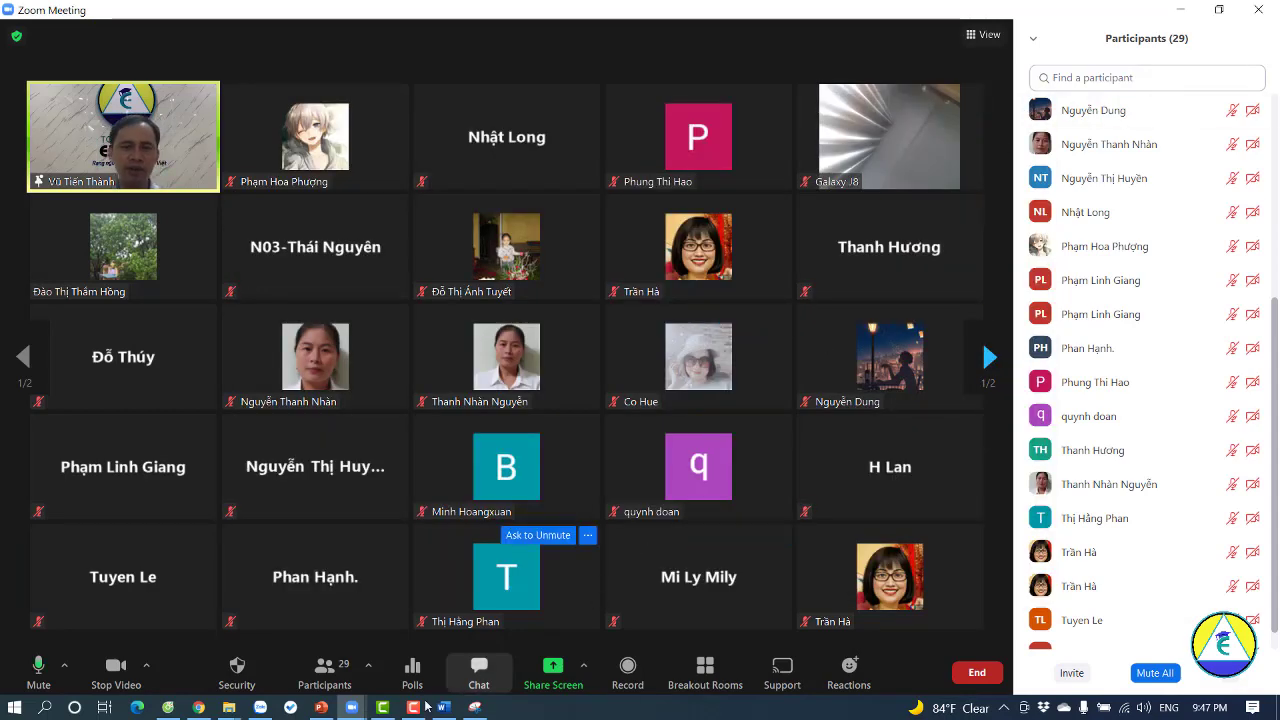
mouse_move(260, 707)
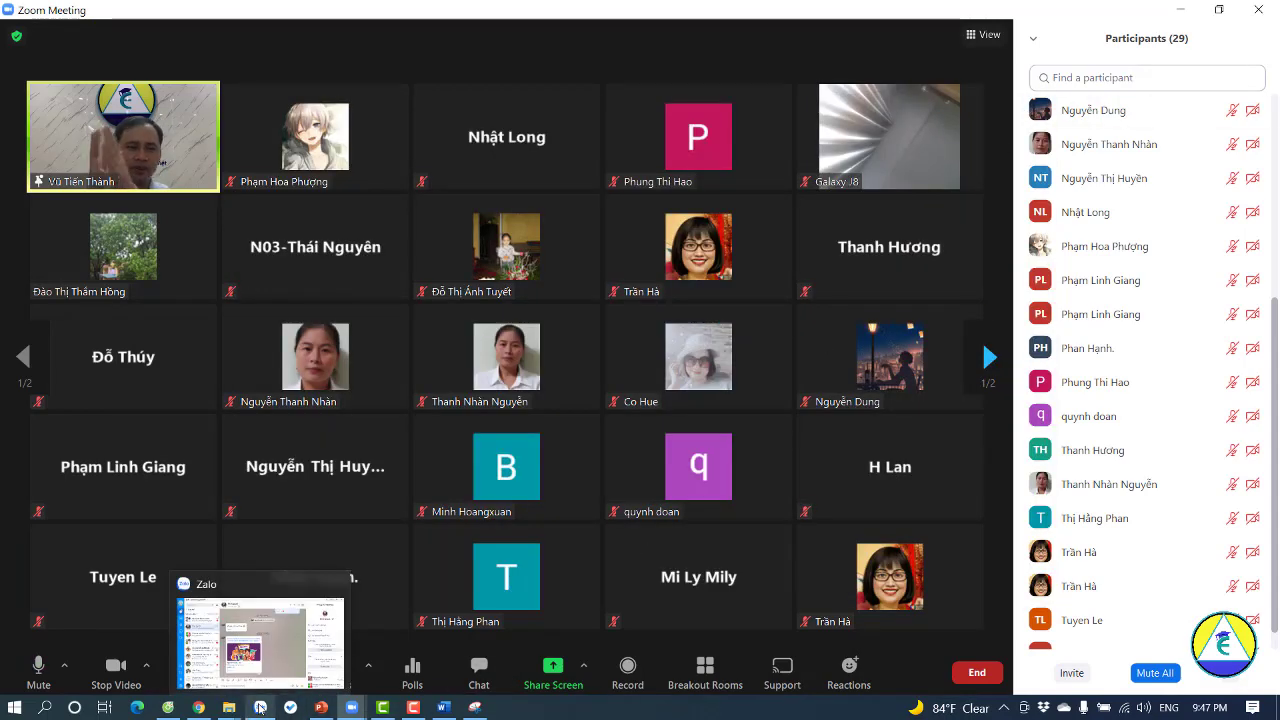
left_click(260, 707)
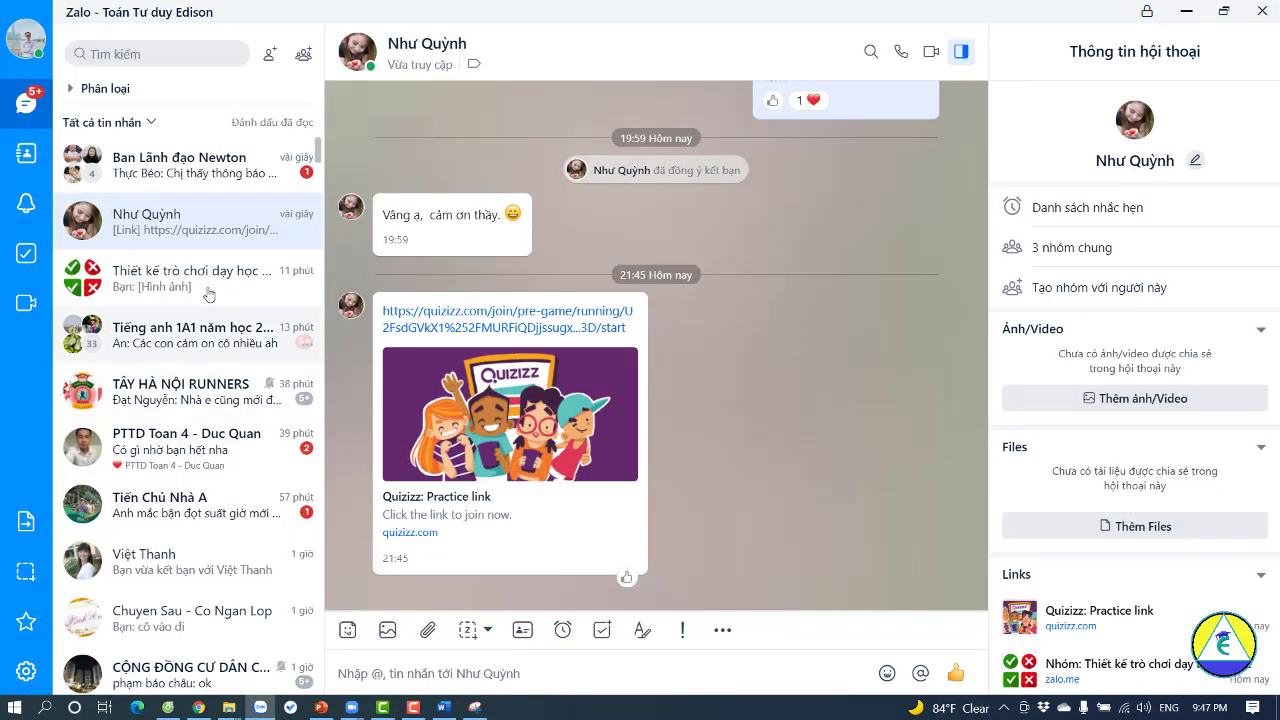
- Post the podium screenshot in the Thiết kế trò chơi dạy học online group, then return to Zoom
left_click(190, 278)
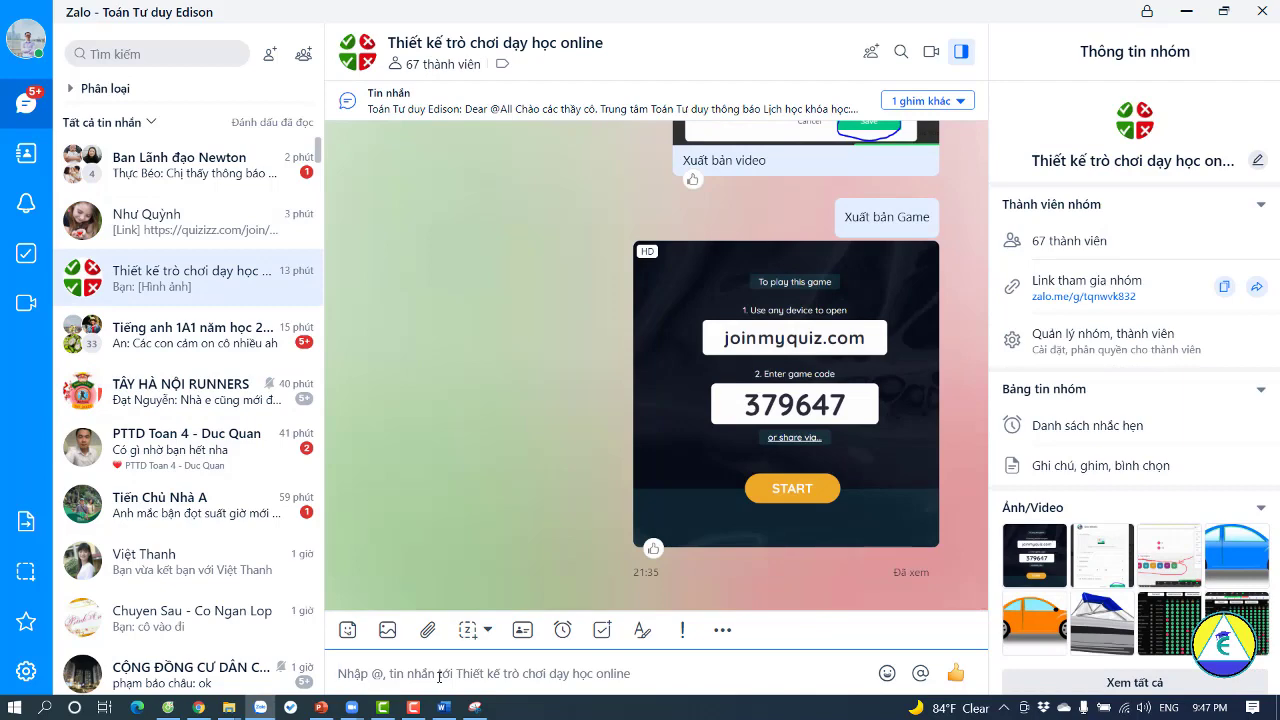
key("ctrl+v")
key("Return")
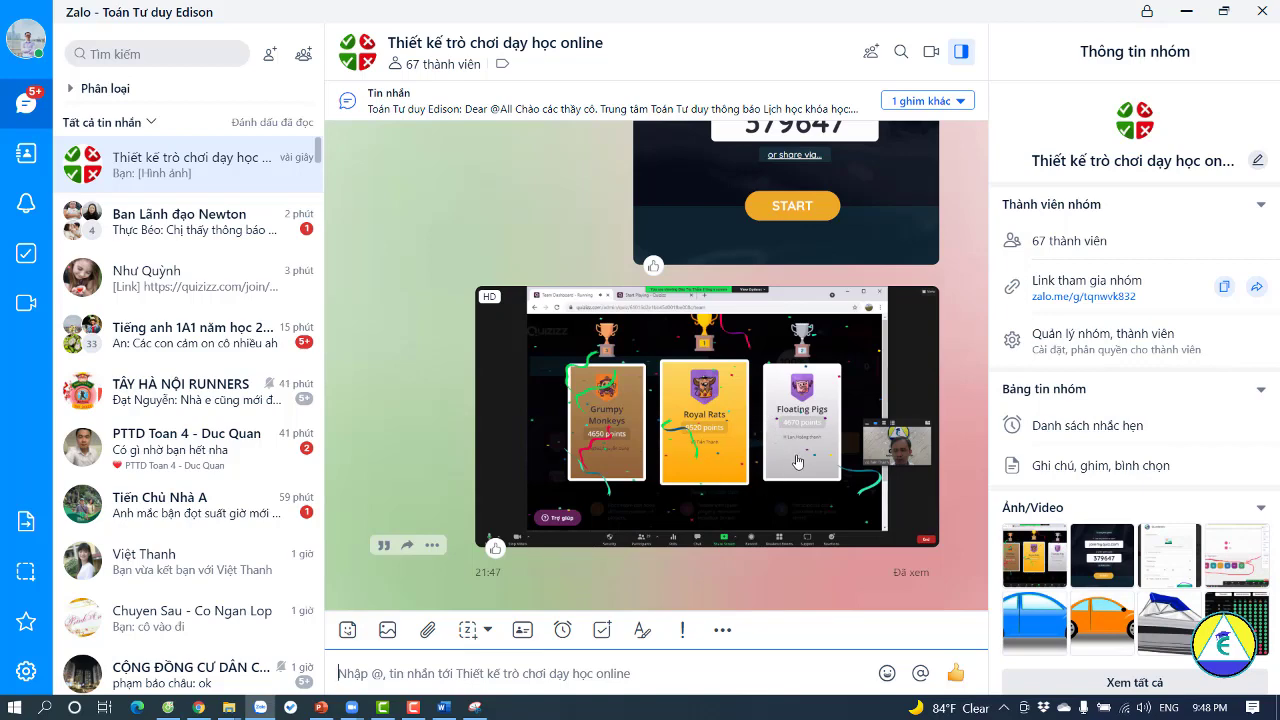
key("alt+Tab")
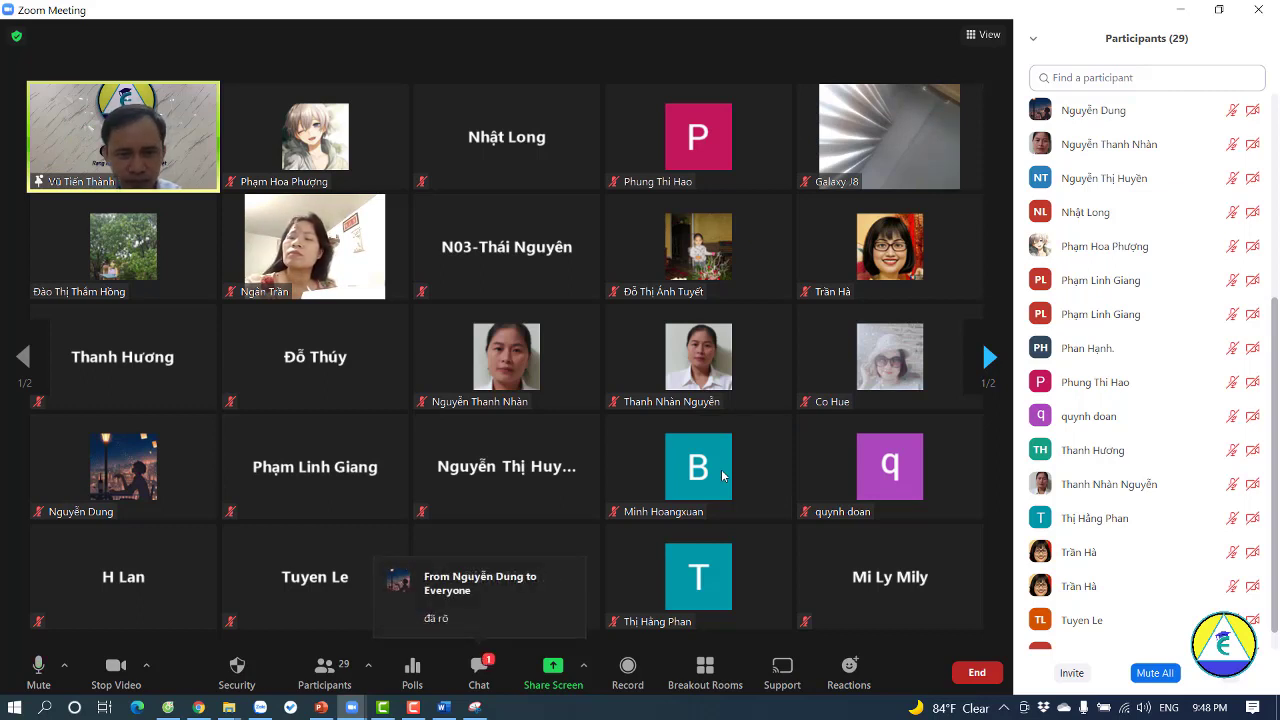
- Check the Zoom chat repeatedly for replies such as 'prt sc' and 'Dạ, em nhìn thấy rồi'
left_click(482, 679)
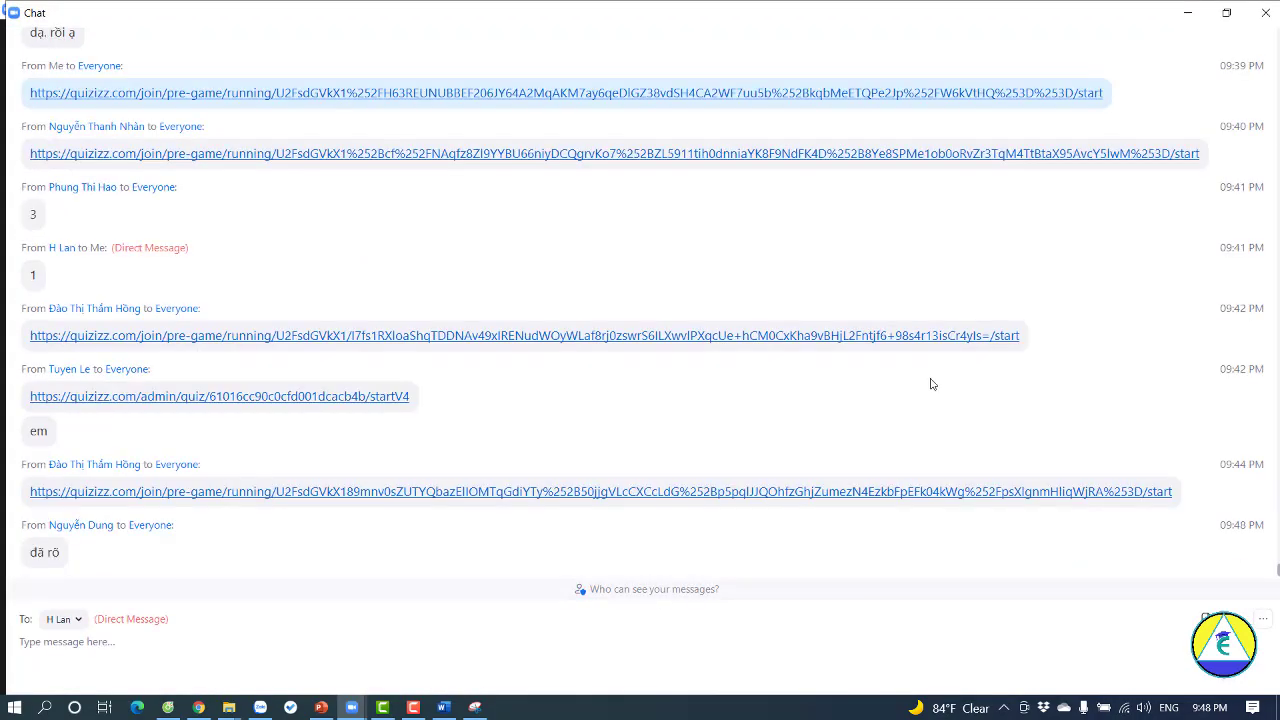
left_click(1265, 12)
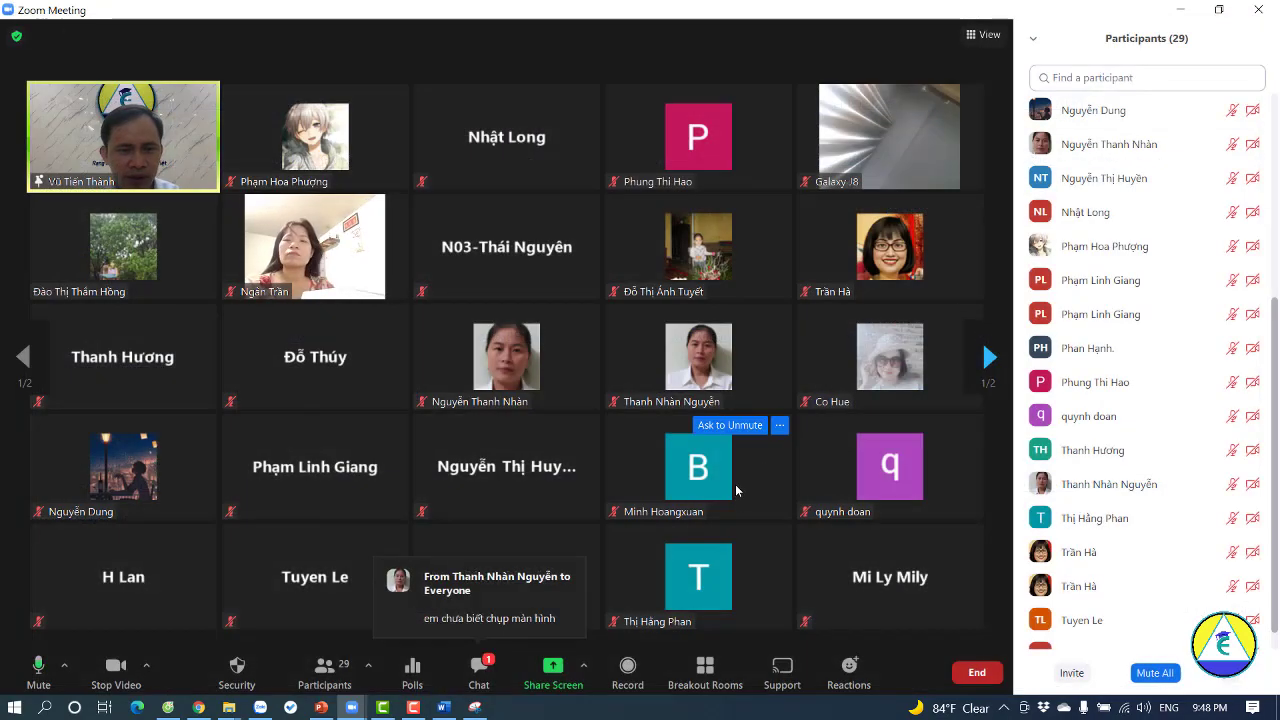
left_click(478, 680)
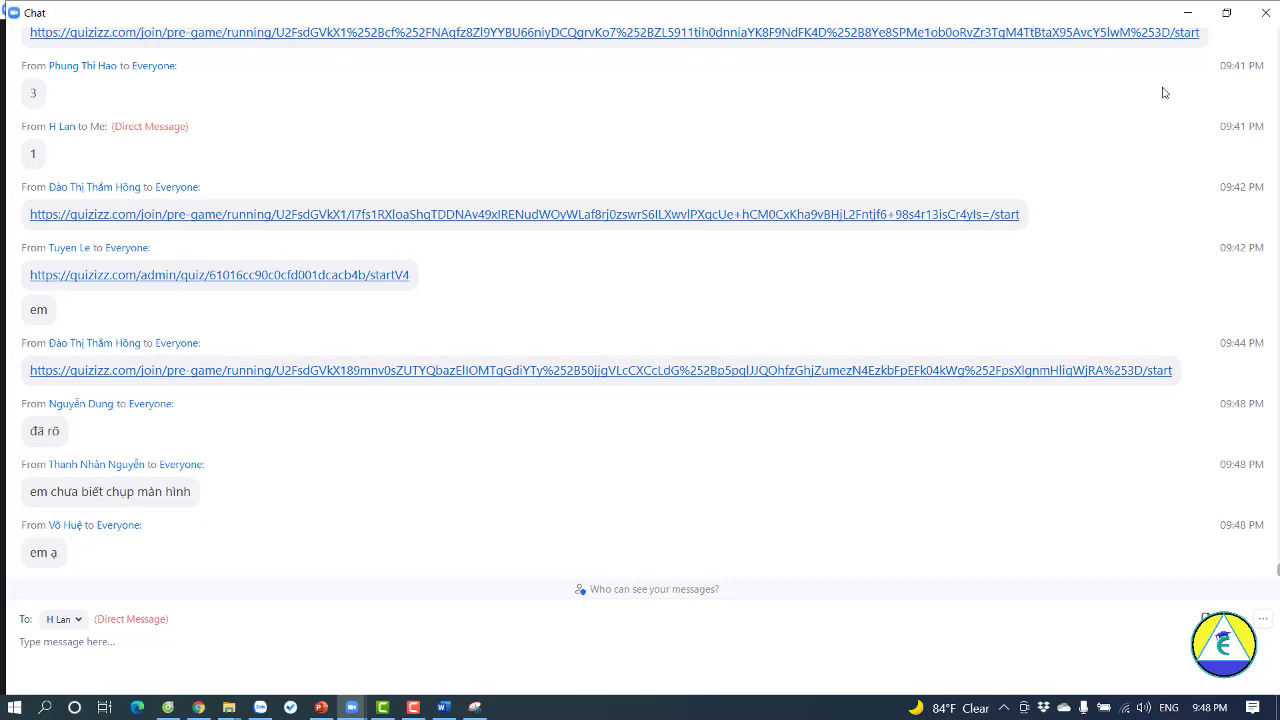
left_click(1266, 12)
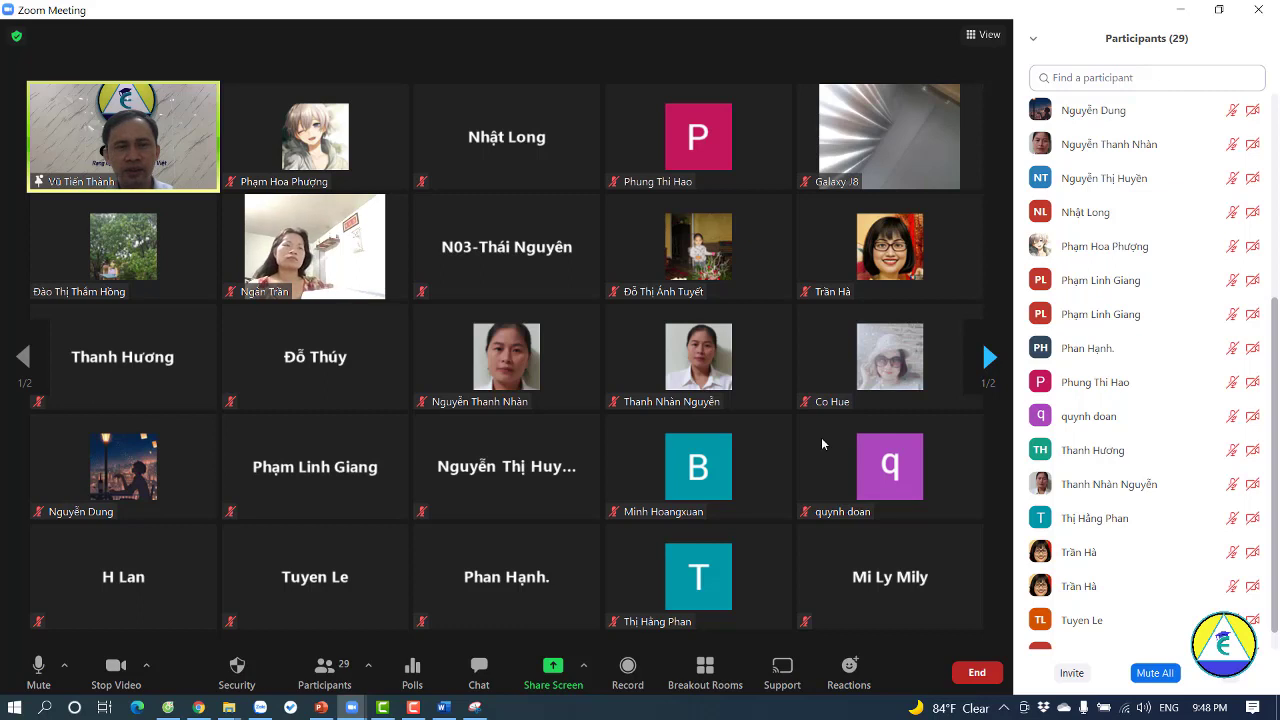
left_click(489, 686)
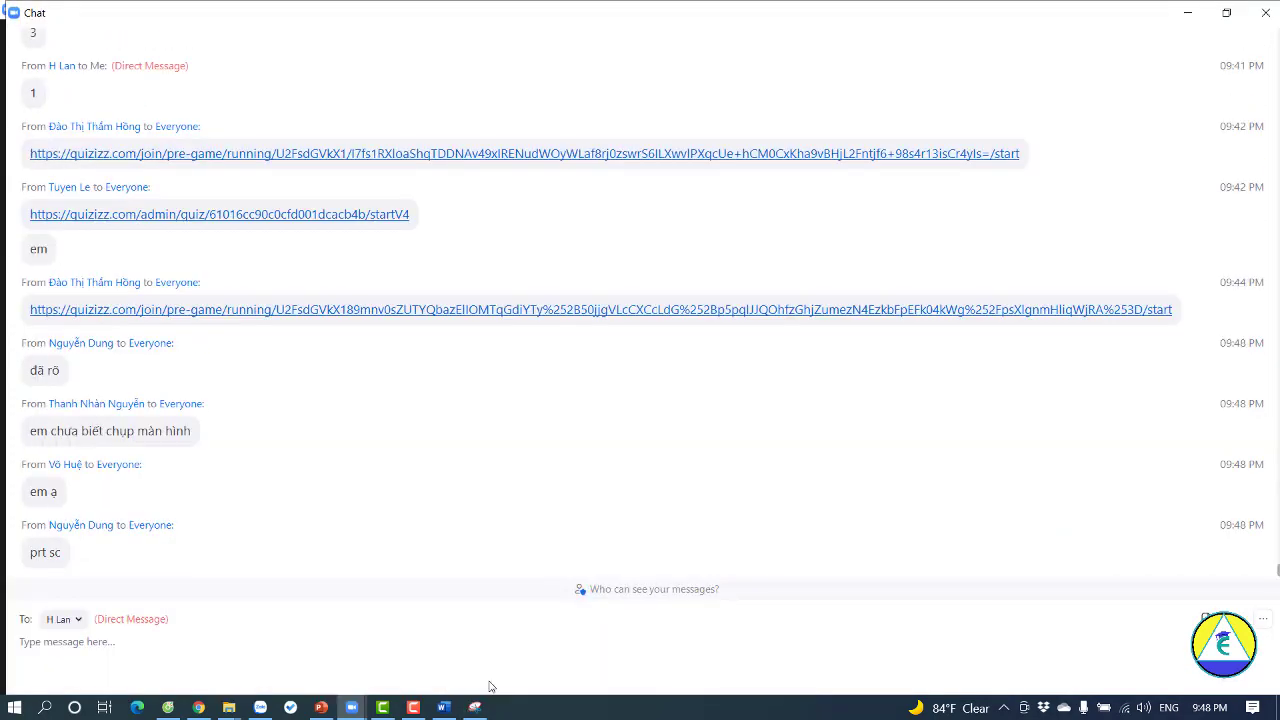
left_click(1265, 13)
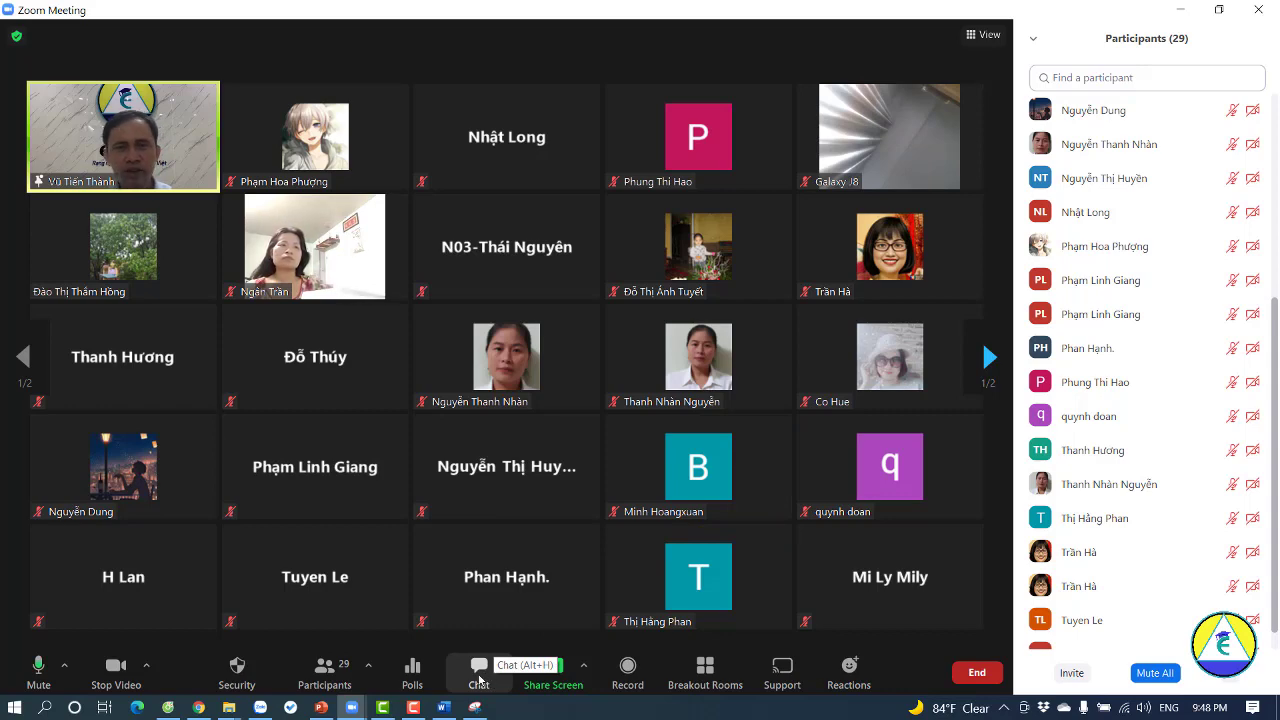
left_click(479, 675)
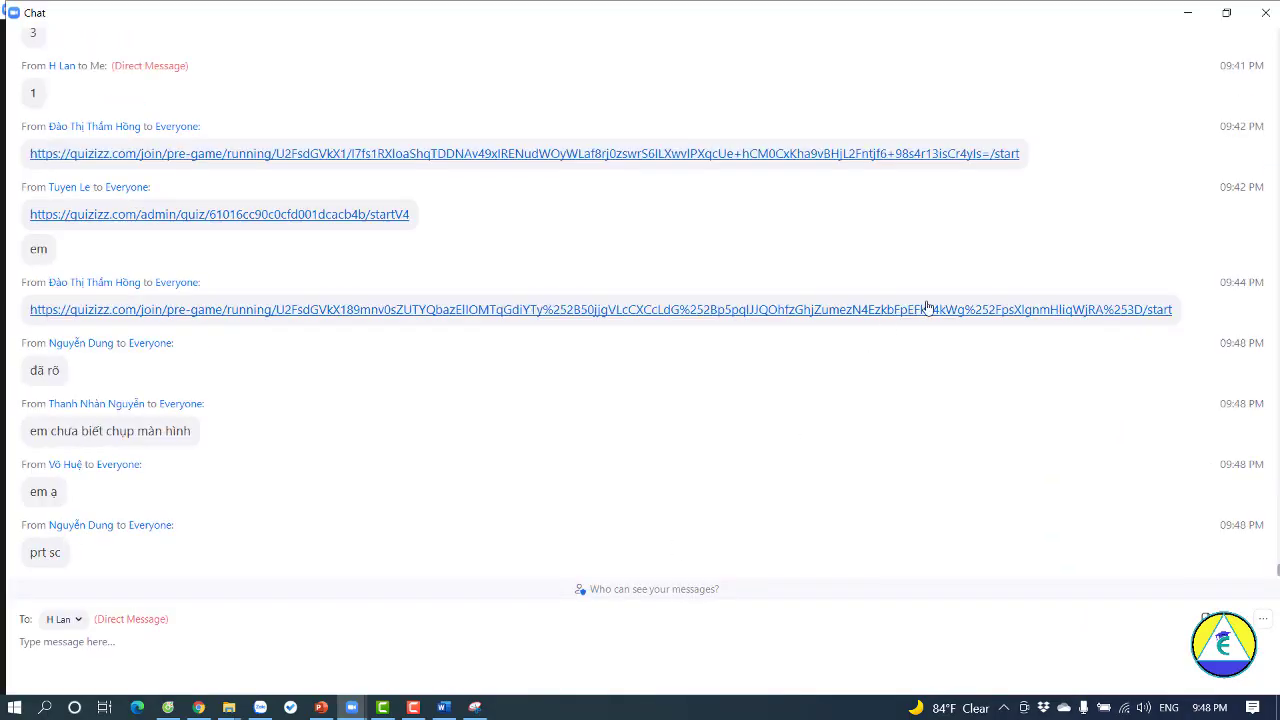
left_click(1257, 19)
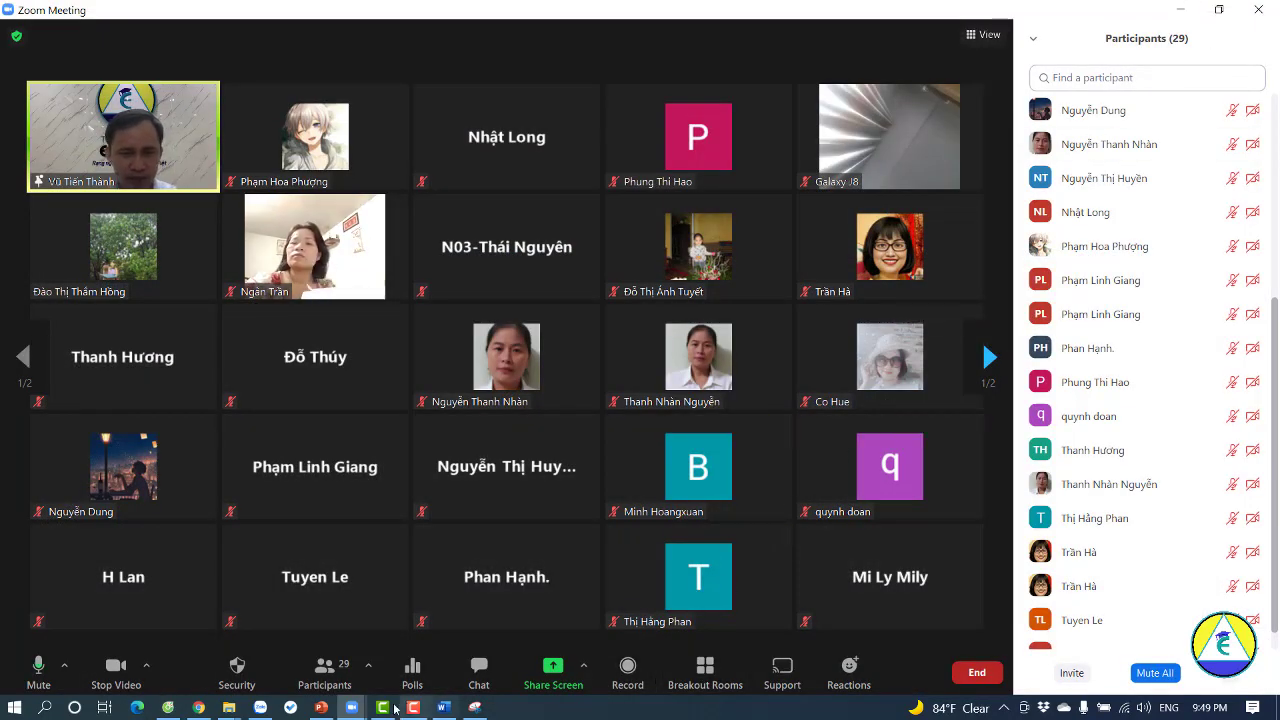
- Share the entire screen, show slide 7 'Phần 6. Tổ chức chơi', then bring up the Word guide
left_click(553, 668)
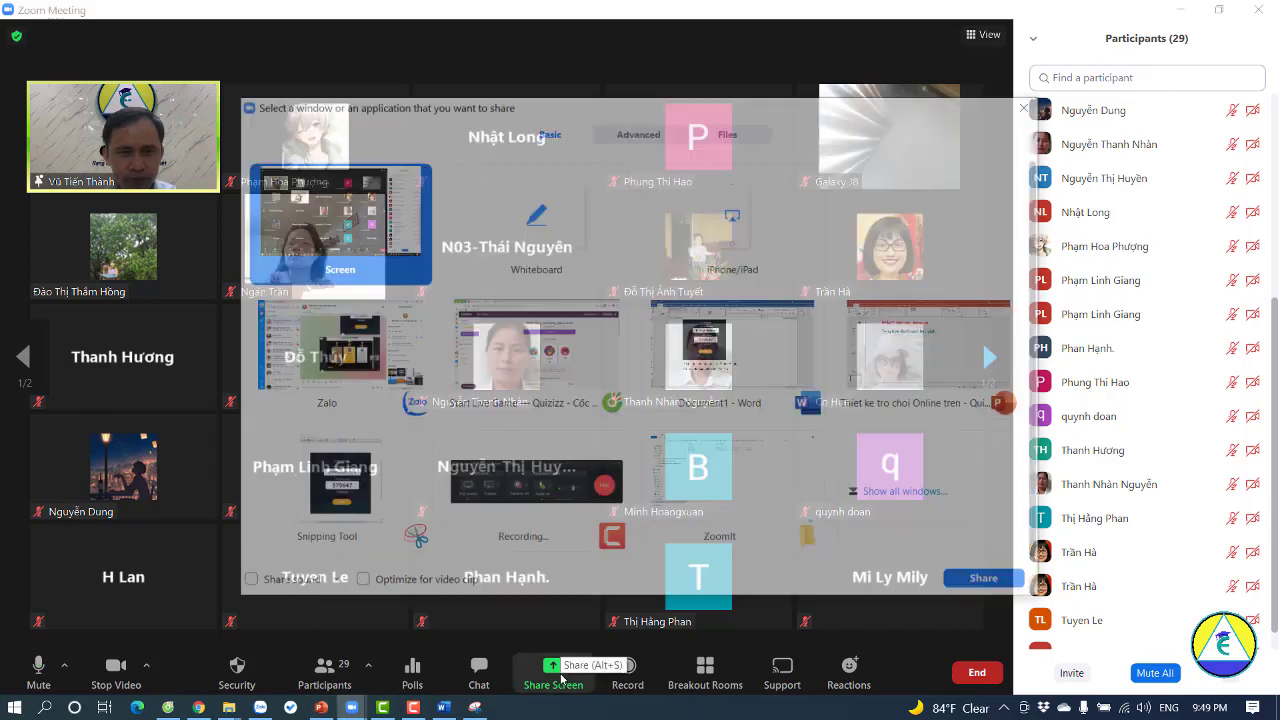
left_click(990, 583)
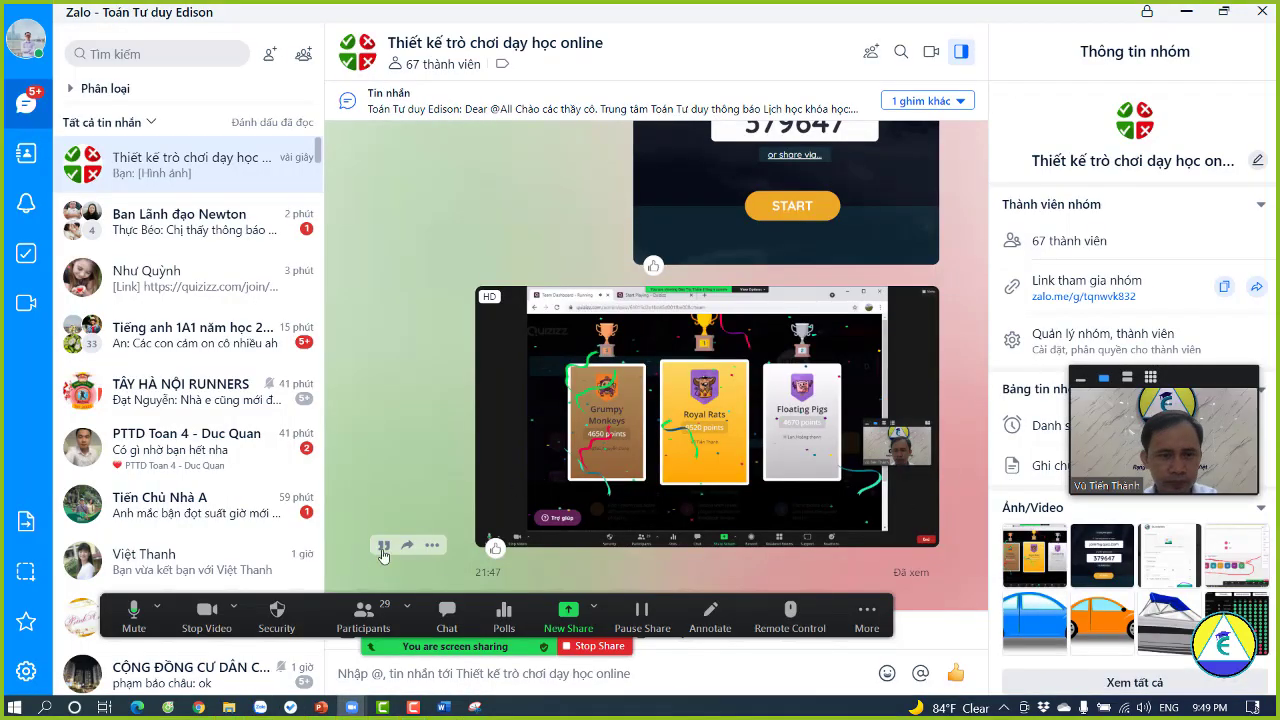
key("alt+Tab")
key("alt+Tab")
key("alt+Tab")
key("alt+Tab")
key("alt+Tab")
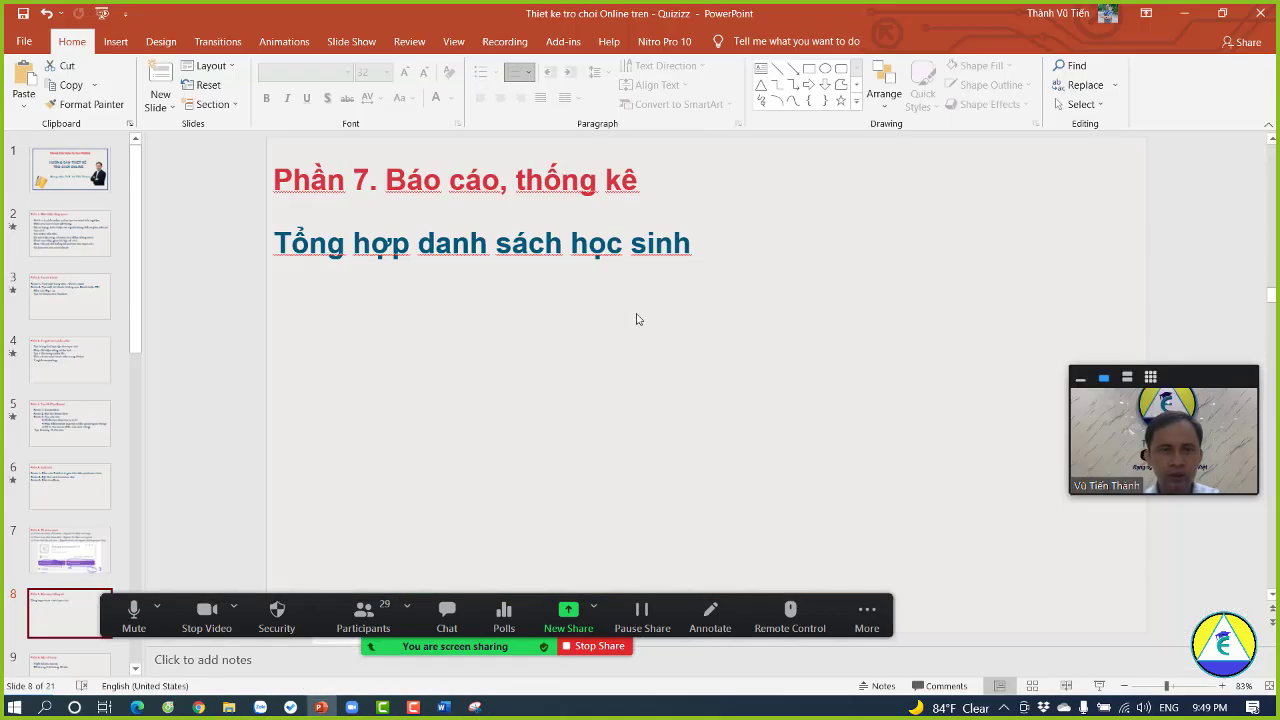
left_click(56, 535)
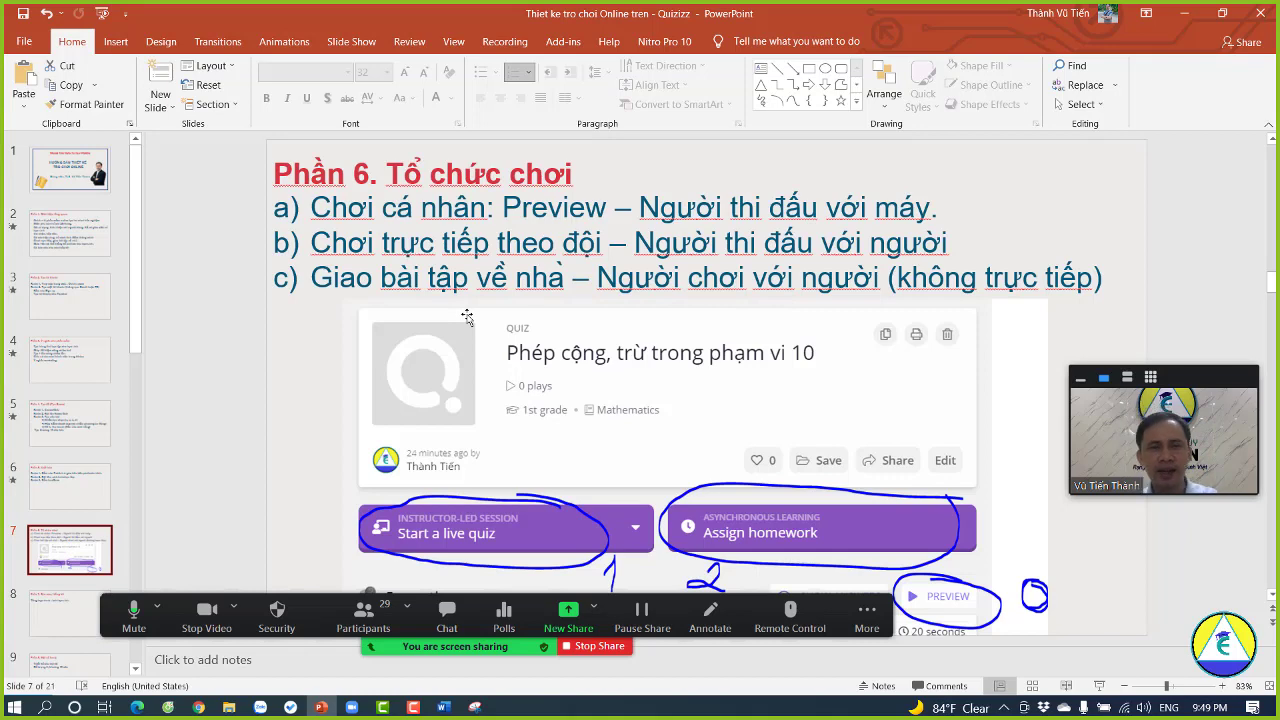
key("alt+Tab")
key("Tab")
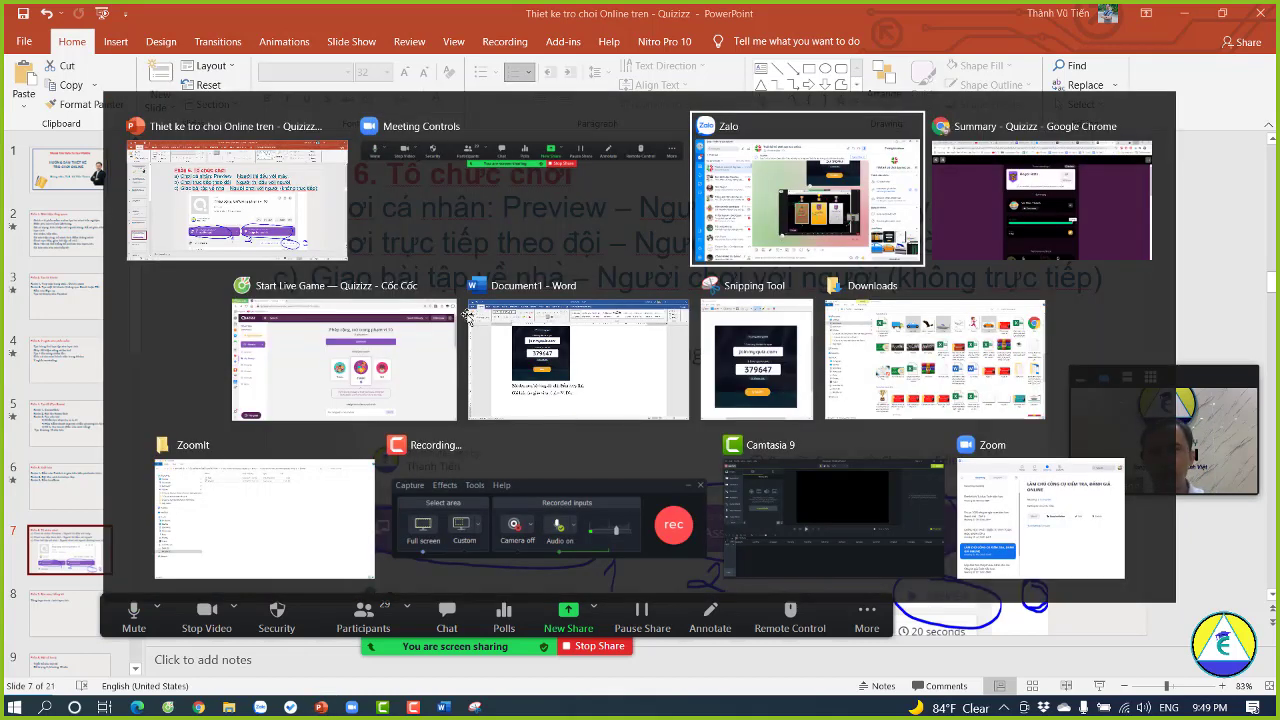
key("Tab")
key("Tab")
key("Tab")
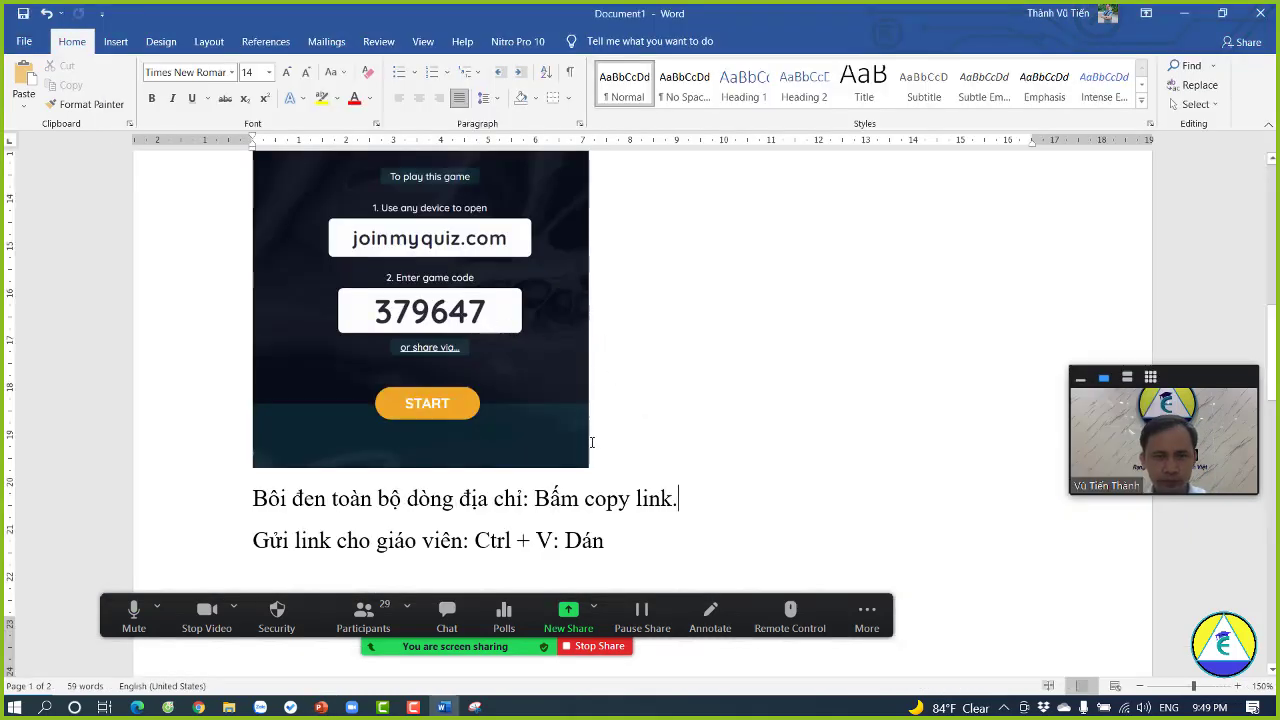
- Add an empty line after the Dán instruction line in the Word guide
scroll(591, 457, "up", 5)
scroll(591, 457, "down", 5)
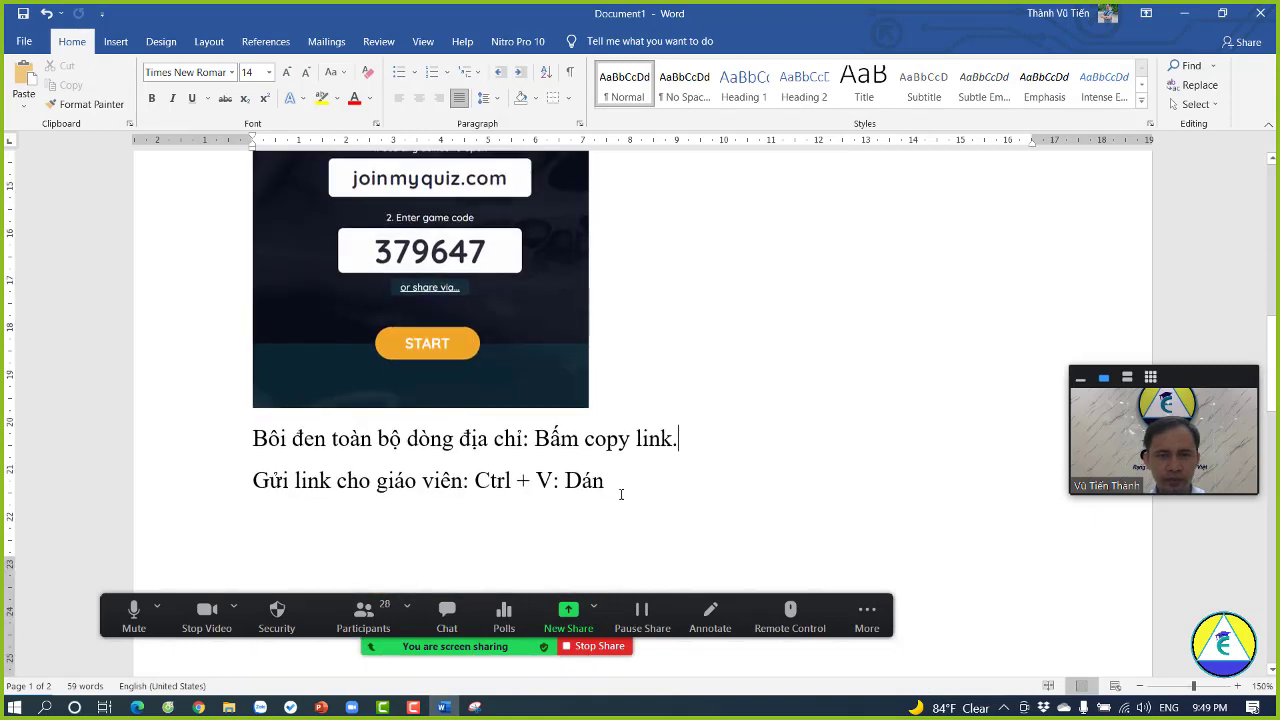
left_click(624, 482)
key("Return")
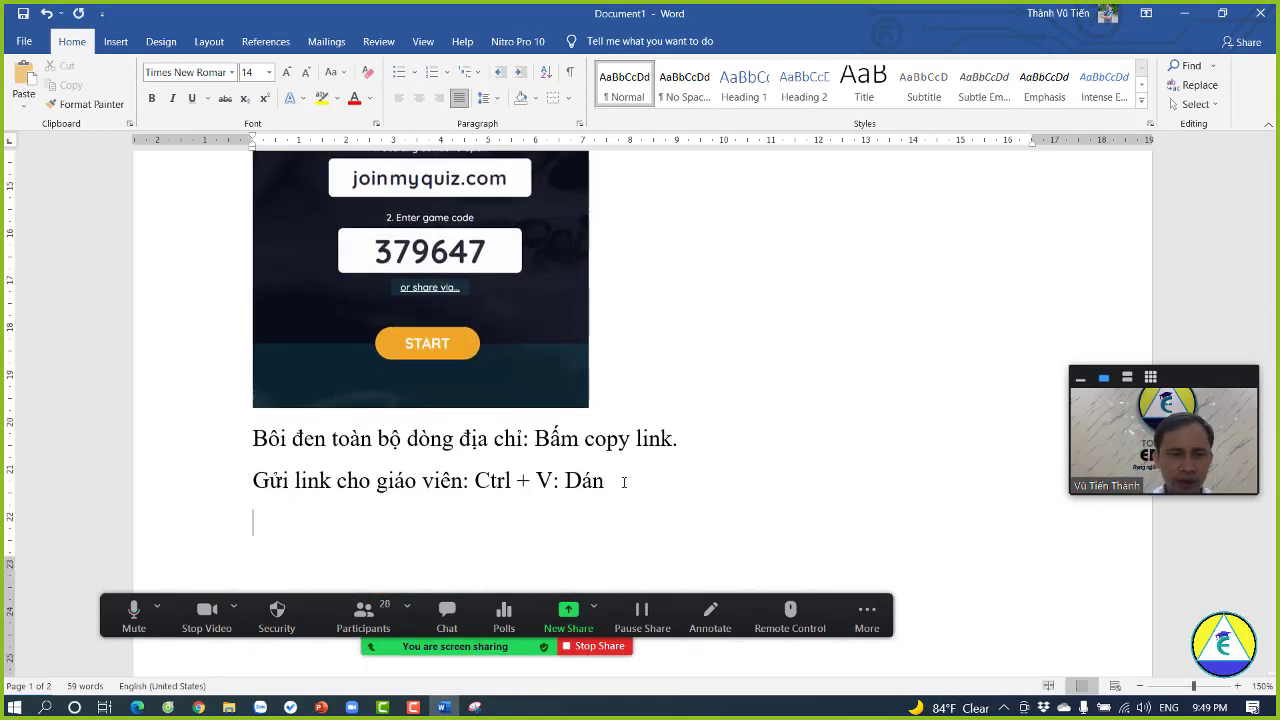
- Type the heading 'HƯỚNG DẪN GIAO BÀI TẬP VỀ NHÀ' on page 2
scroll(624, 482, "up", 12)
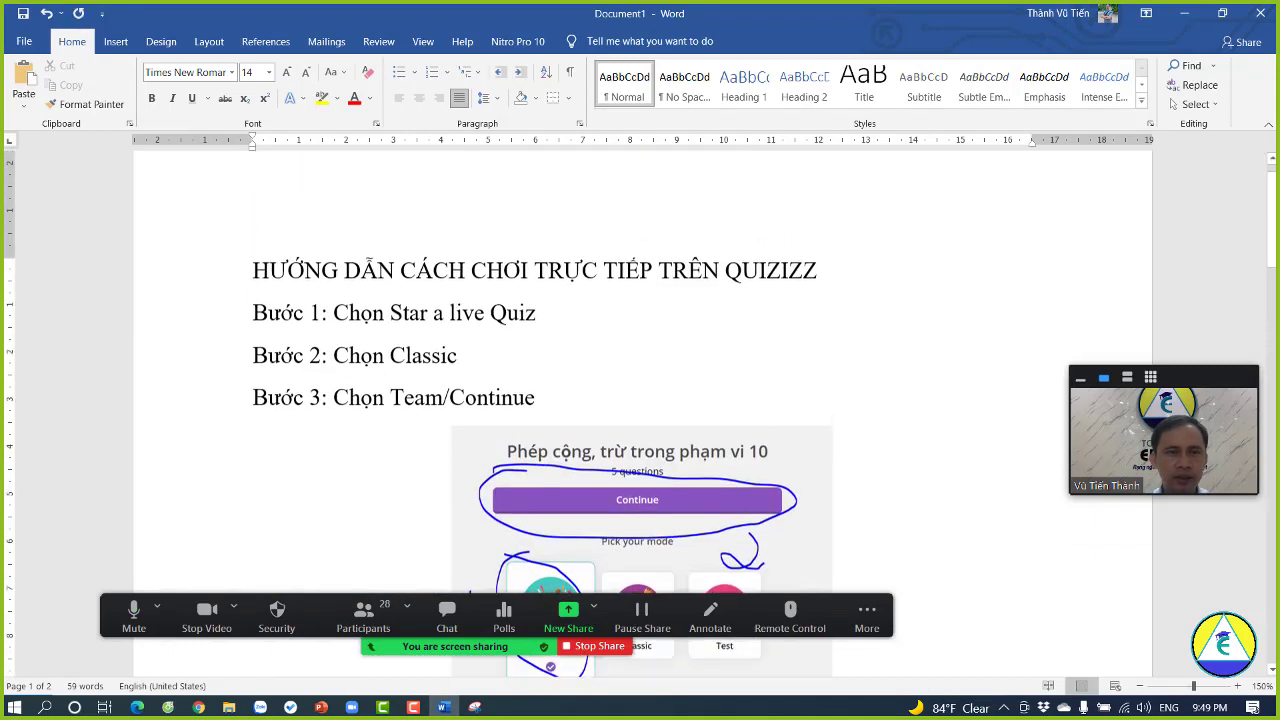
scroll(624, 482, "down", 3)
scroll(624, 482, "down", 10)
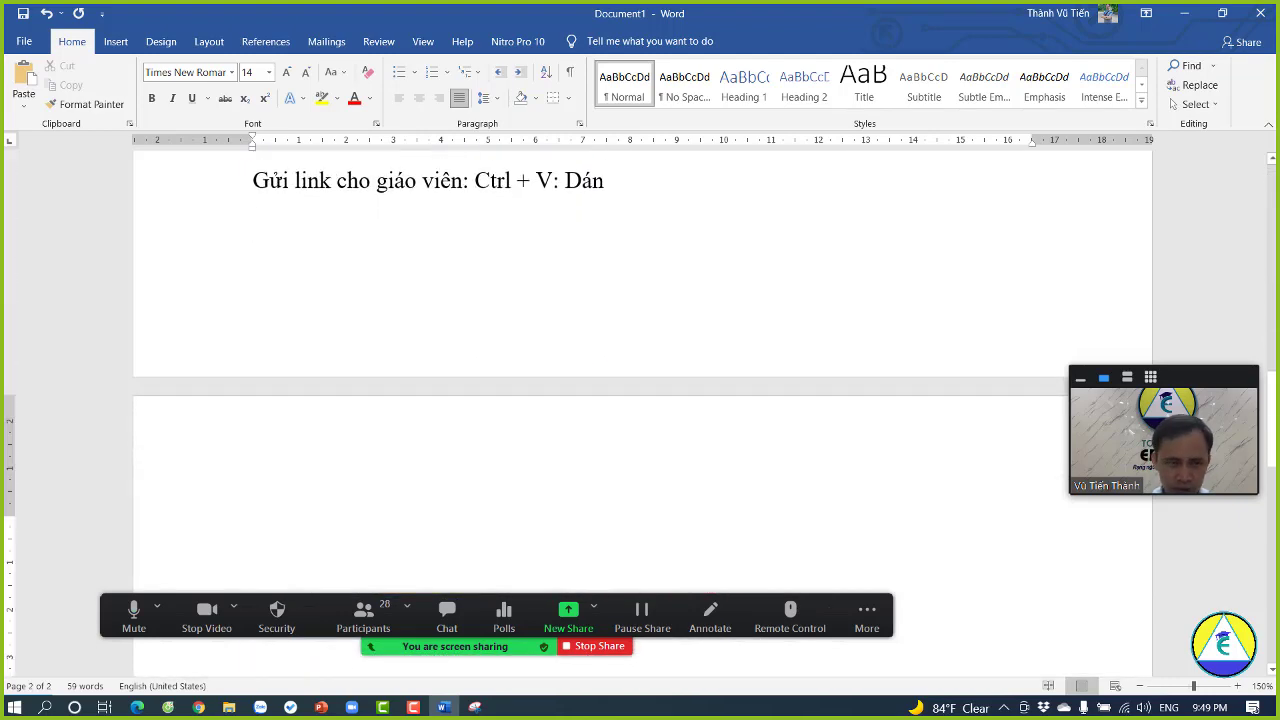
scroll(624, 482, "down", 3)
type("HƯỚNG DẪN ")
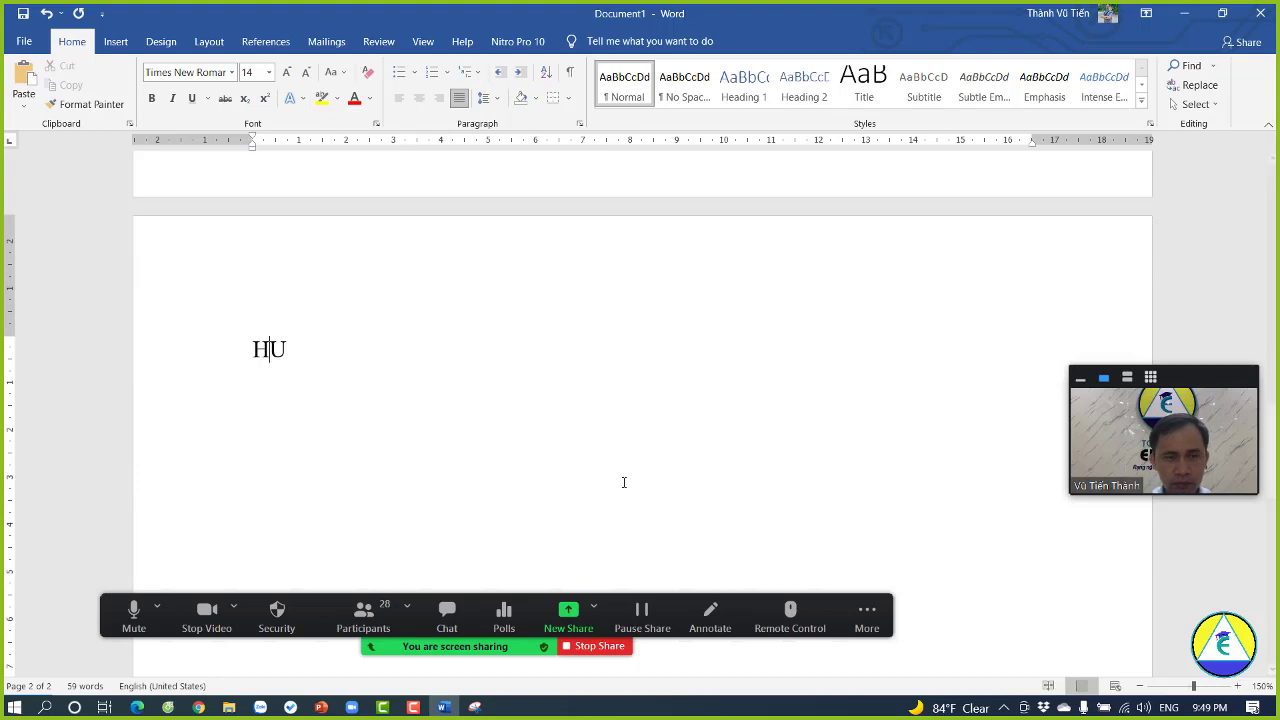
type("GIAO ")
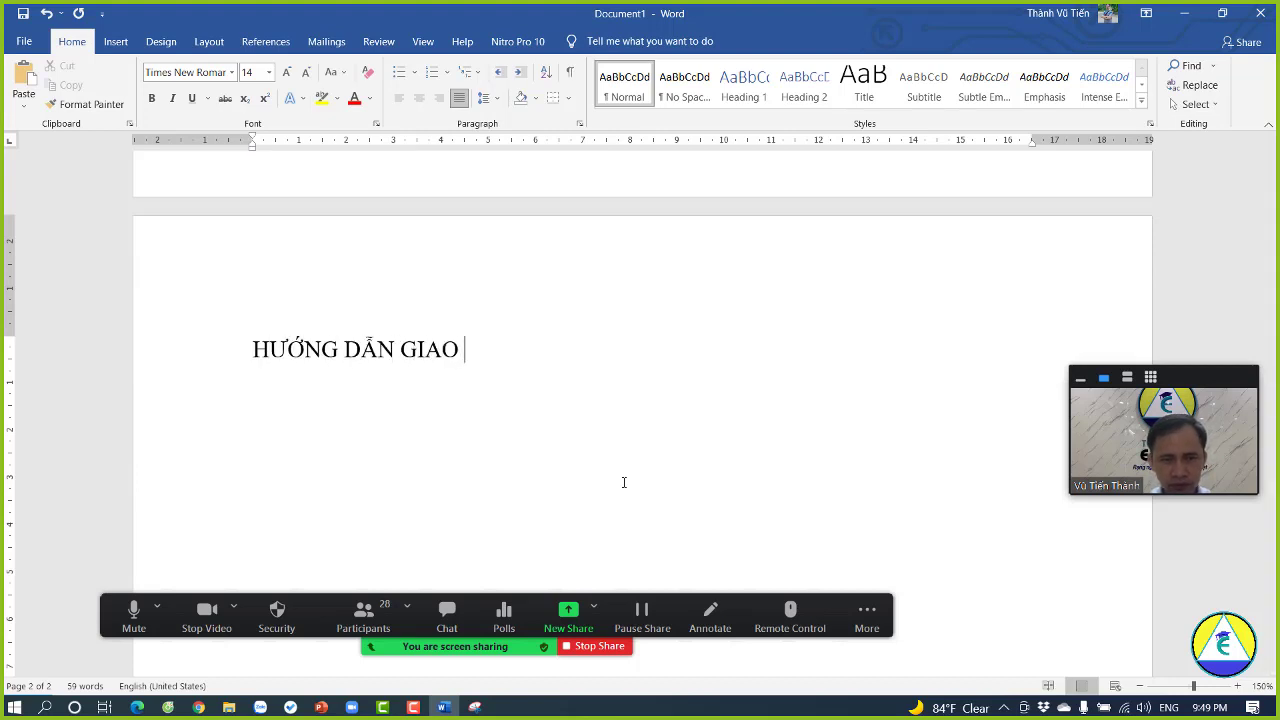
type("BÀI TẬP VEef nhaf")
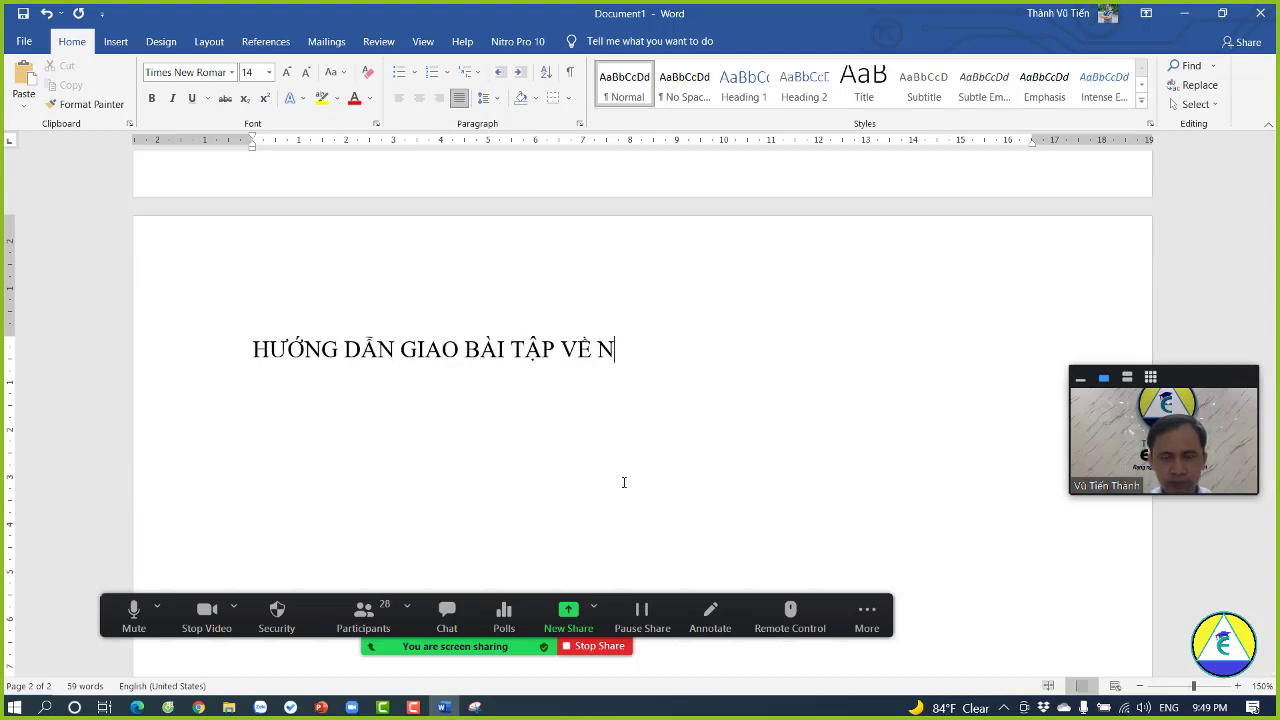
key("Return")
scroll(623, 482, "down", 2)
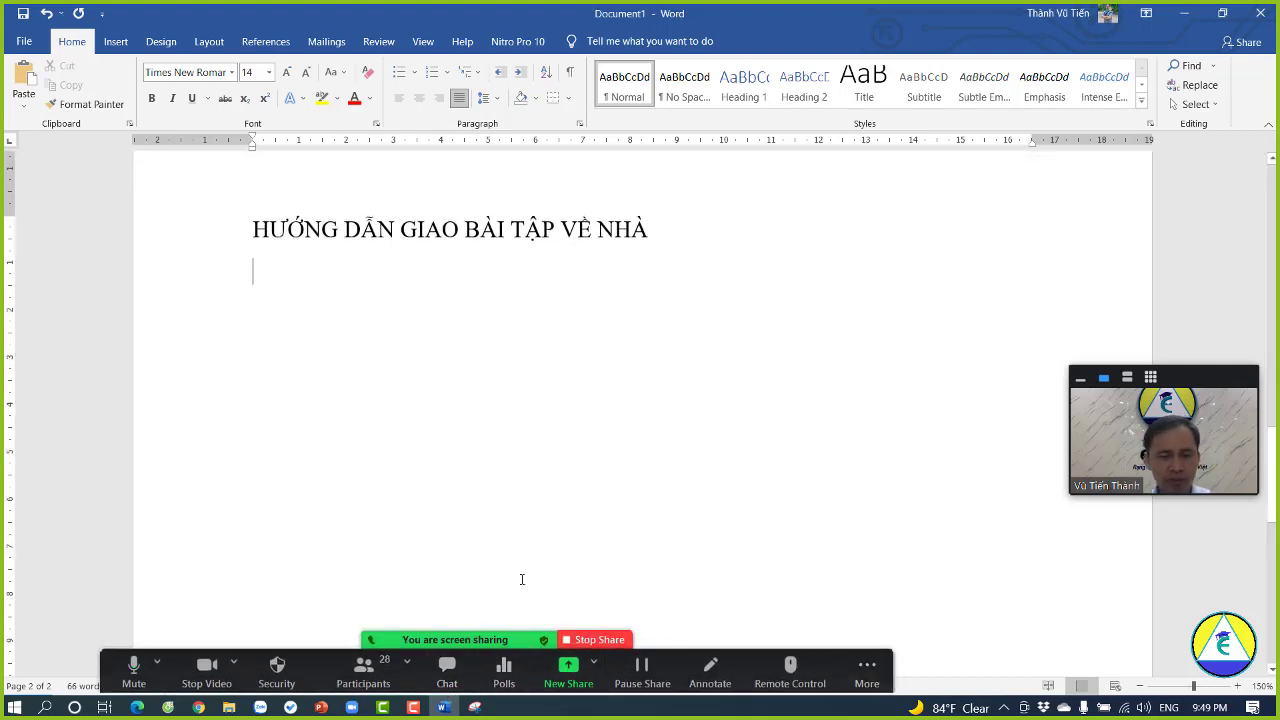
- Switch back to the Quizizz game summary window
key("alt+Tab")
key("alt+Tab")
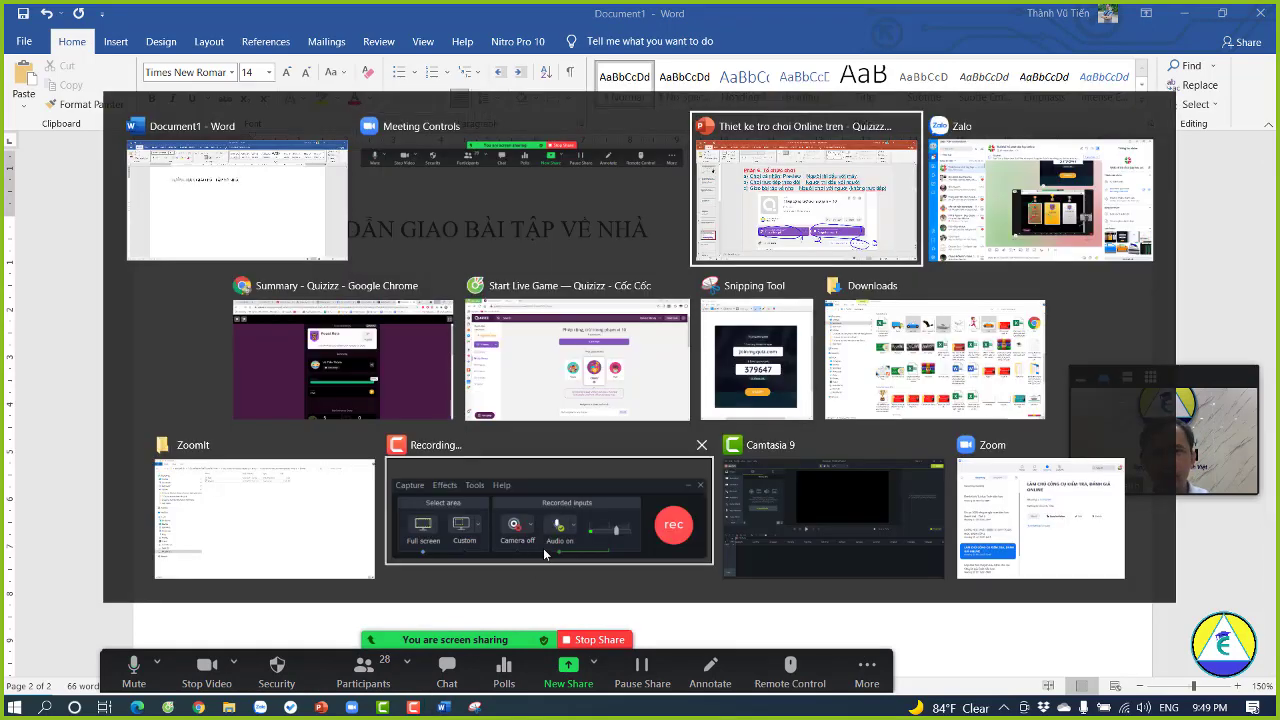
key("alt+Tab")
key("alt+Tab")
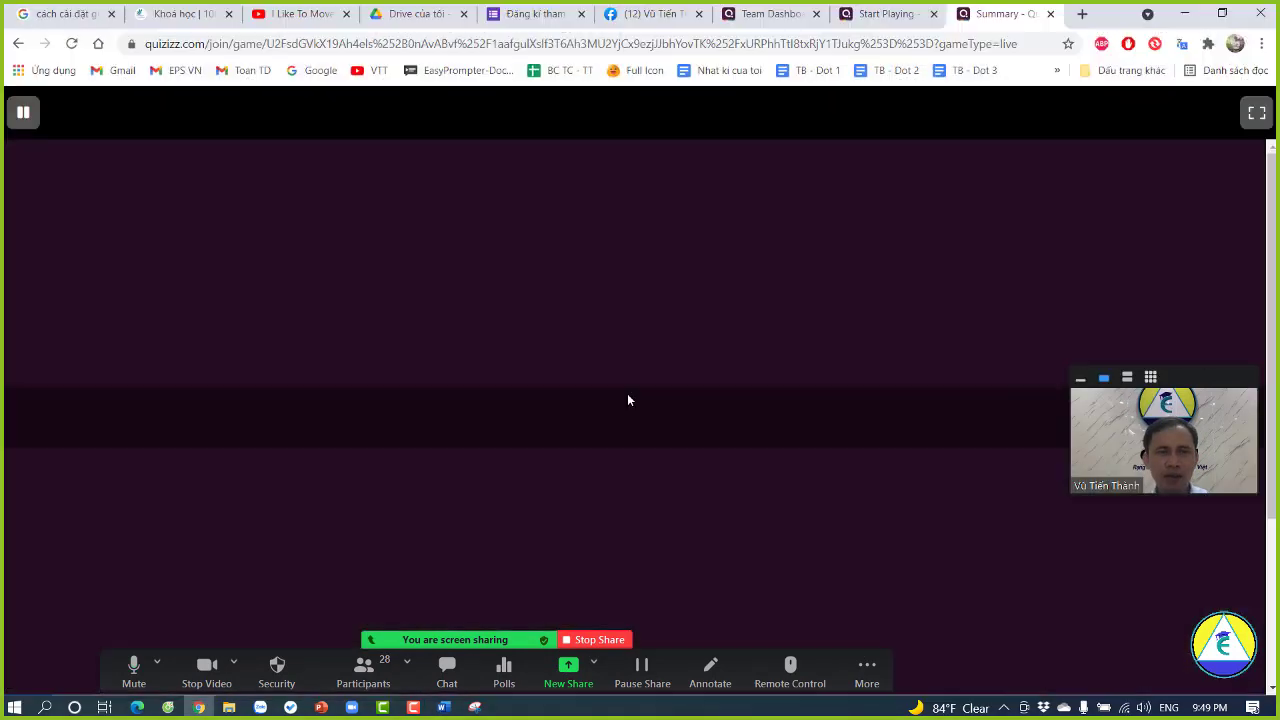
- Open the quiz 'Phép cộng, trừ trong phạm vi 10' from My library to see its 5 questions
key("alt+Tab")
key("alt+Tab")
key("alt+Tab")
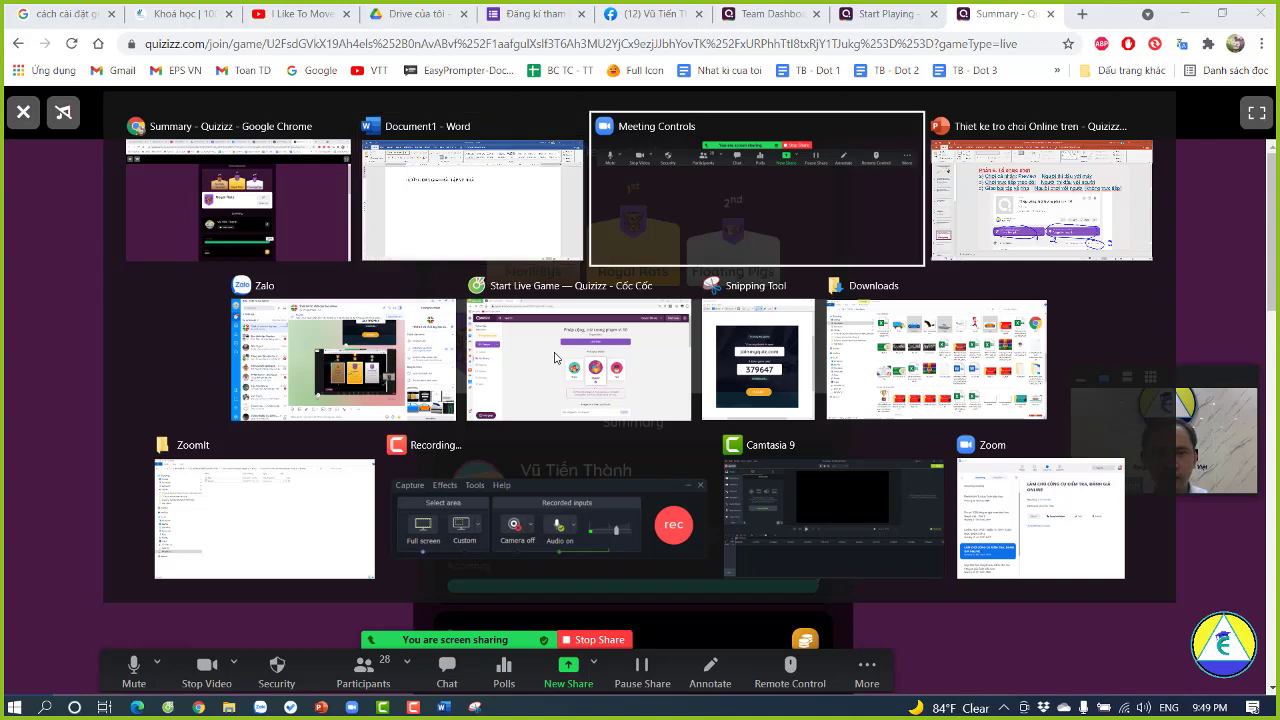
key("alt+Tab")
key("alt+Tab")
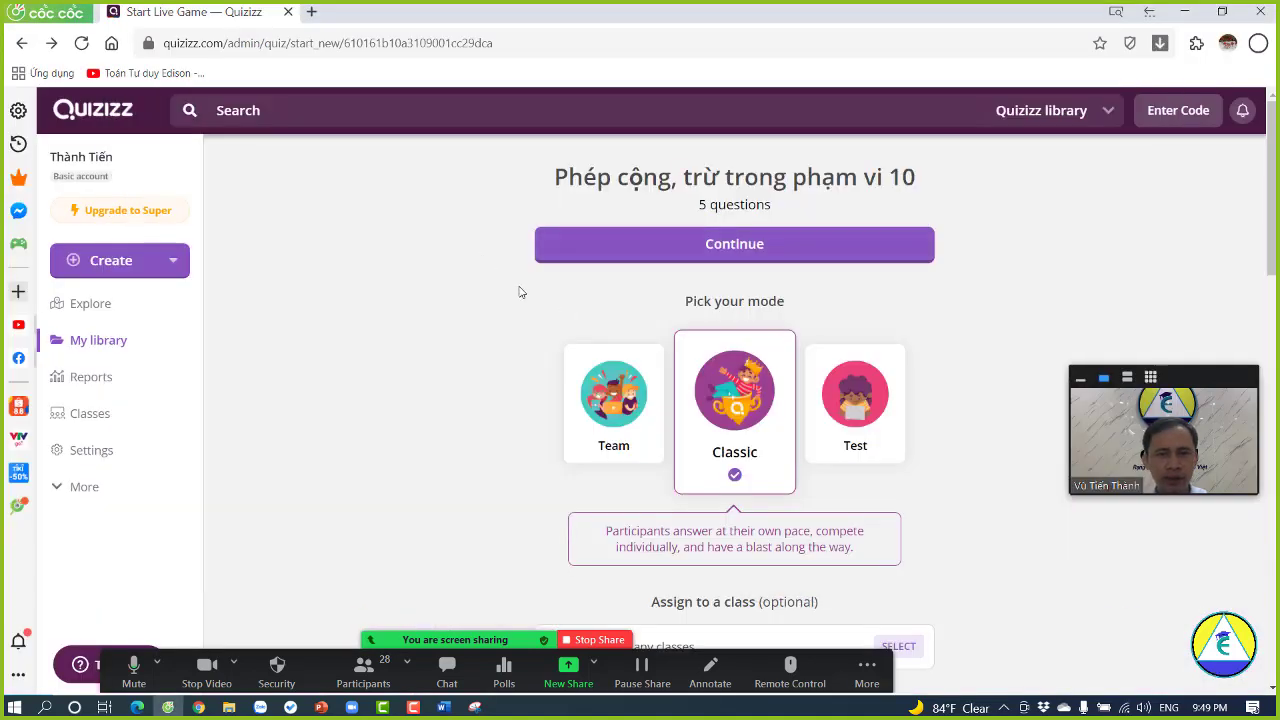
left_click(95, 342)
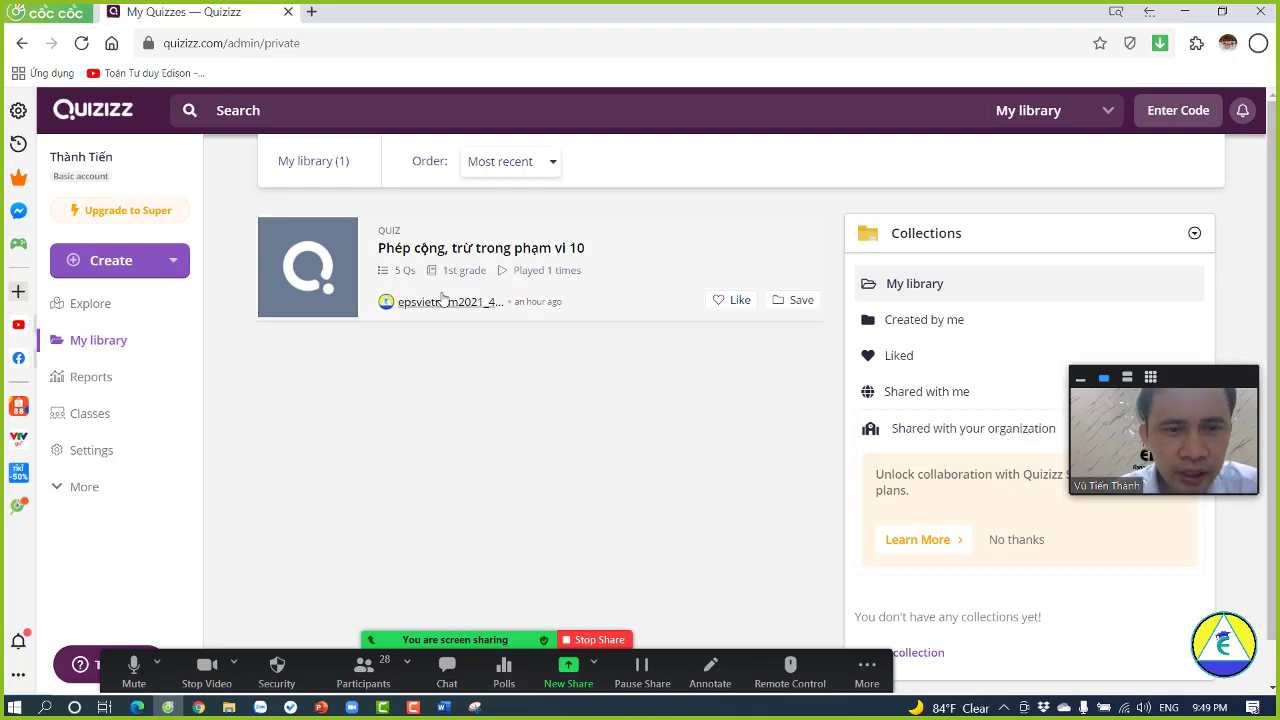
left_click(338, 260)
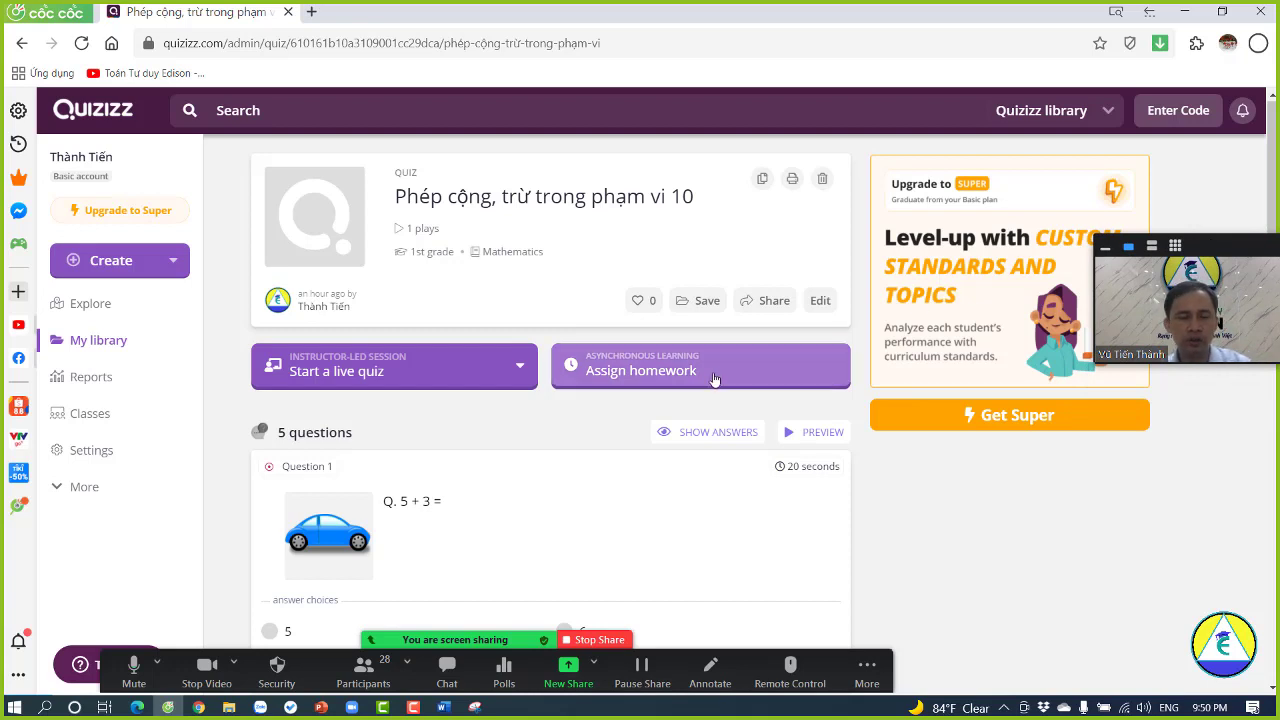
- Start assigning the quiz as homework with a deadline of Friday, July 30 at 10:00 AM
left_click(714, 379)
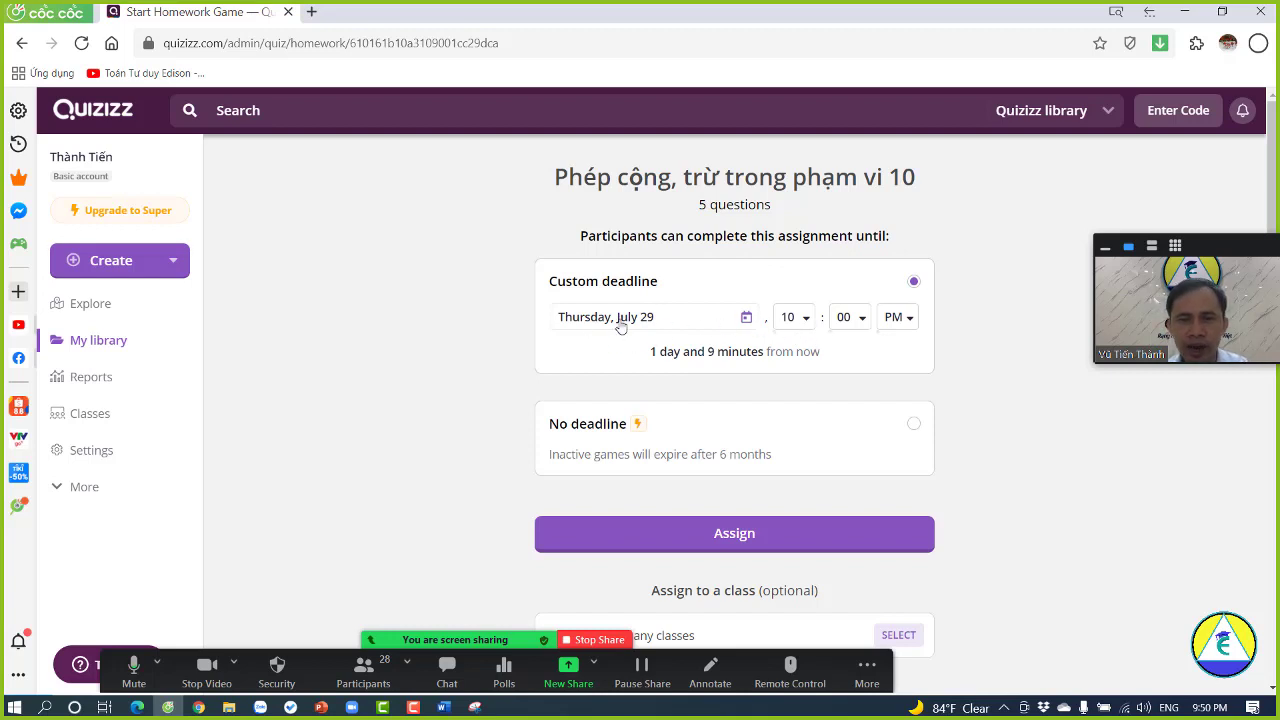
left_click(747, 318)
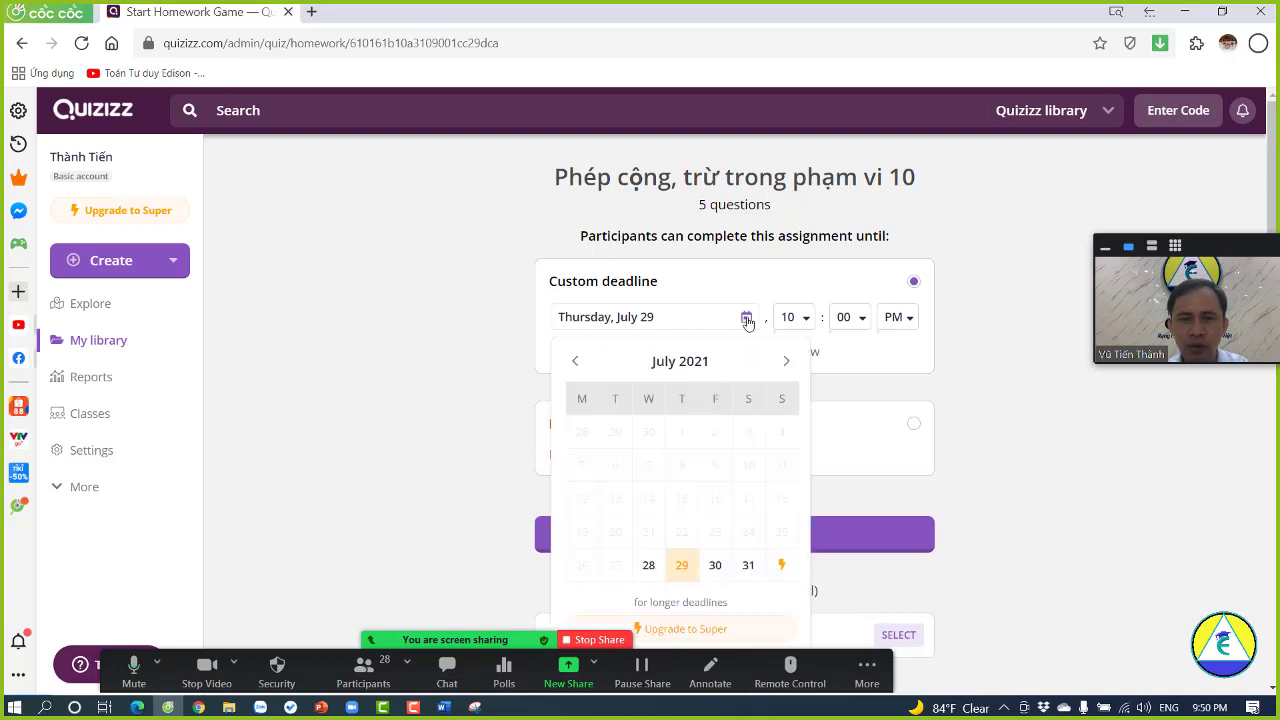
left_click(681, 567)
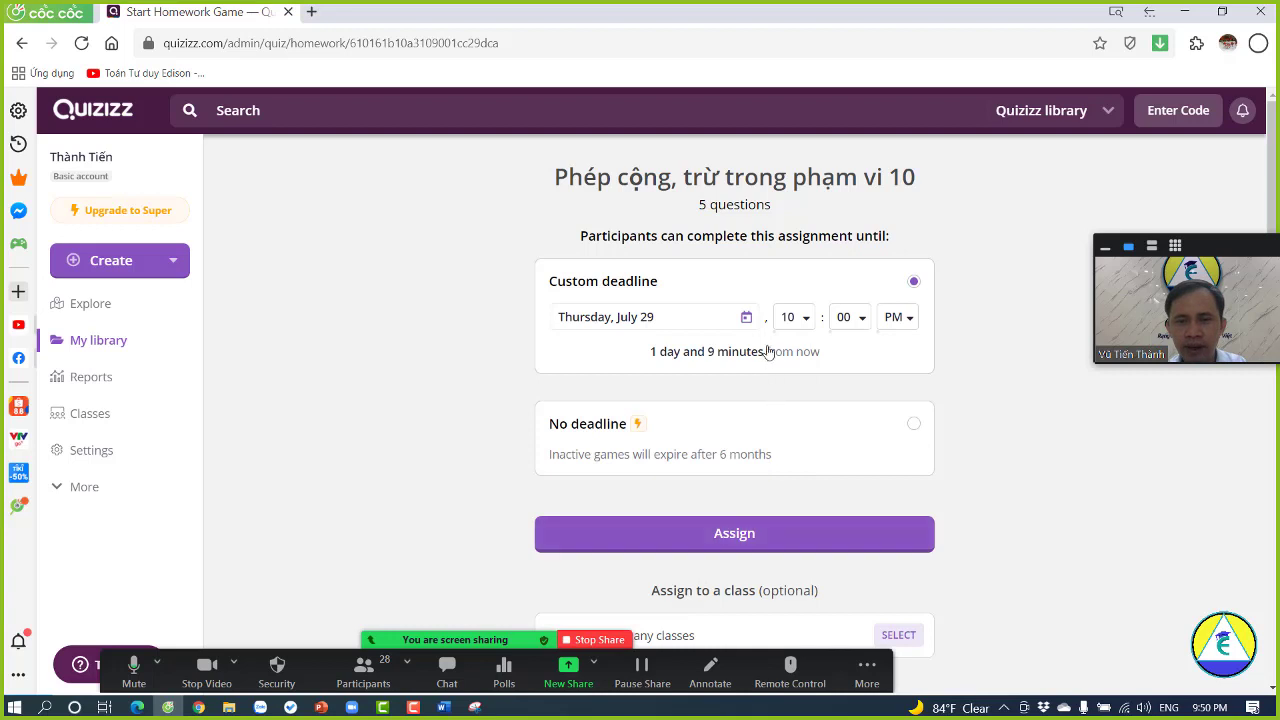
left_click(747, 318)
left_click(716, 567)
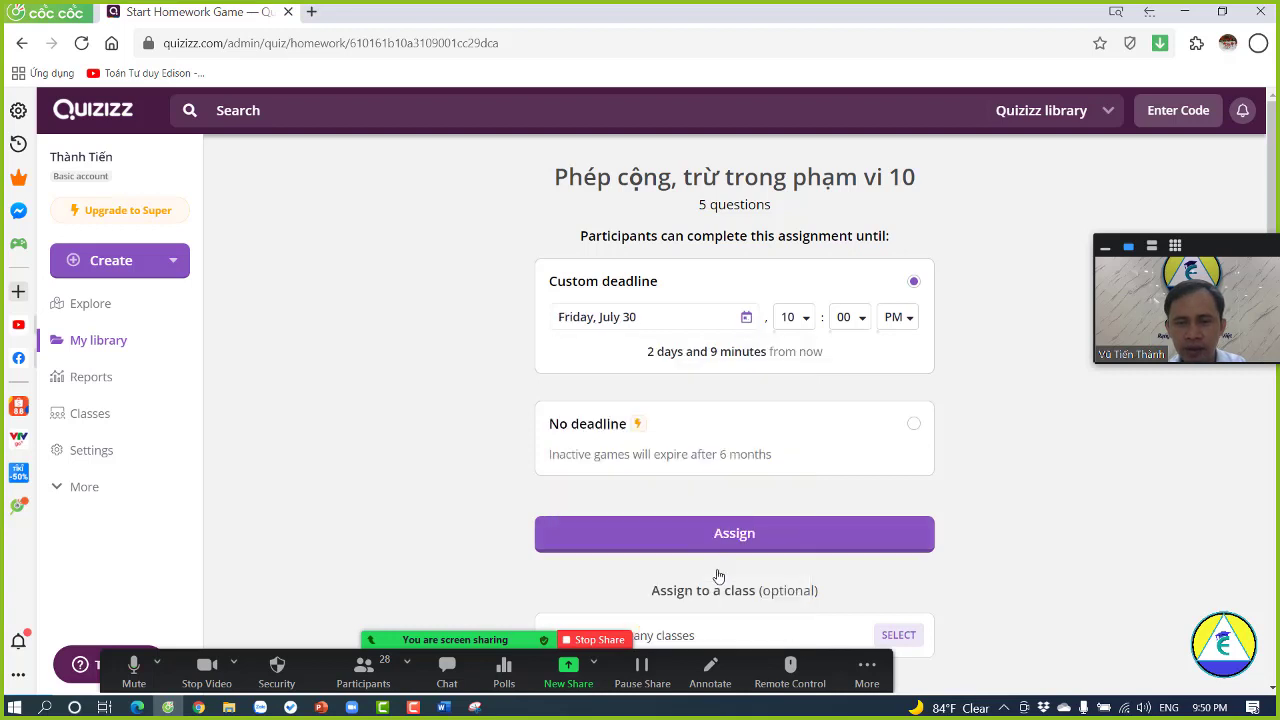
left_click(805, 320)
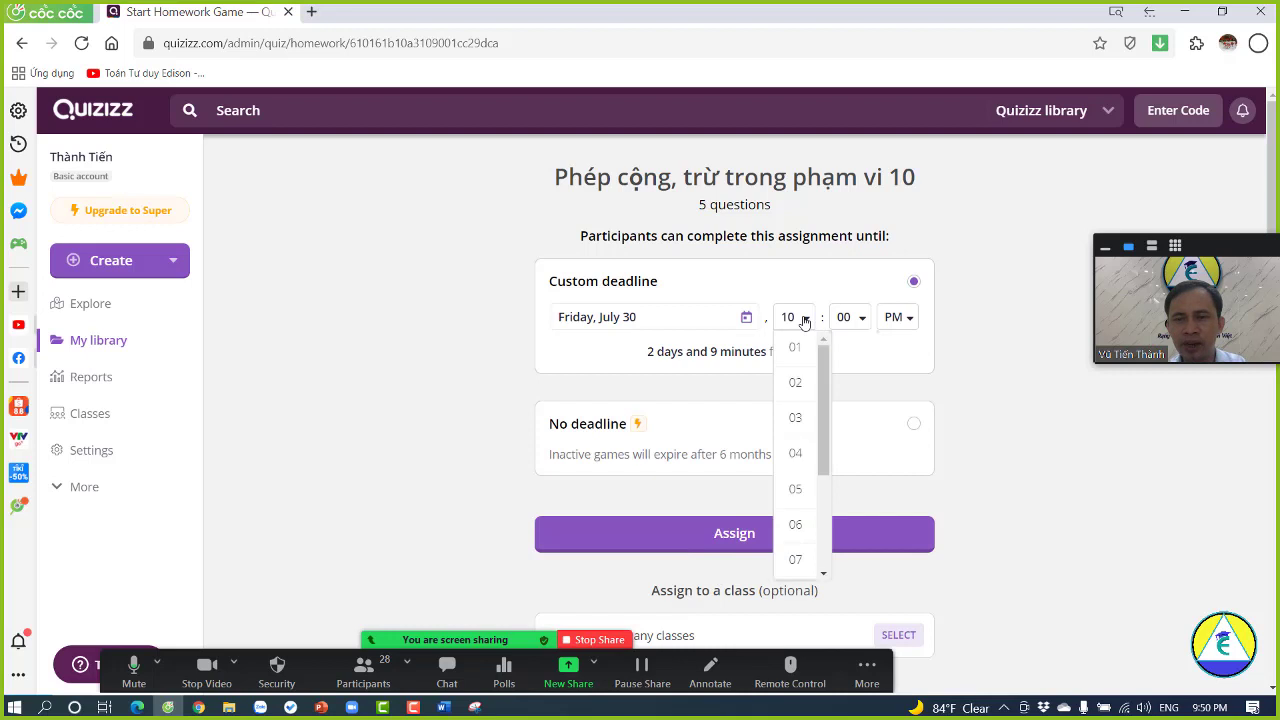
left_click(906, 322)
left_click(906, 349)
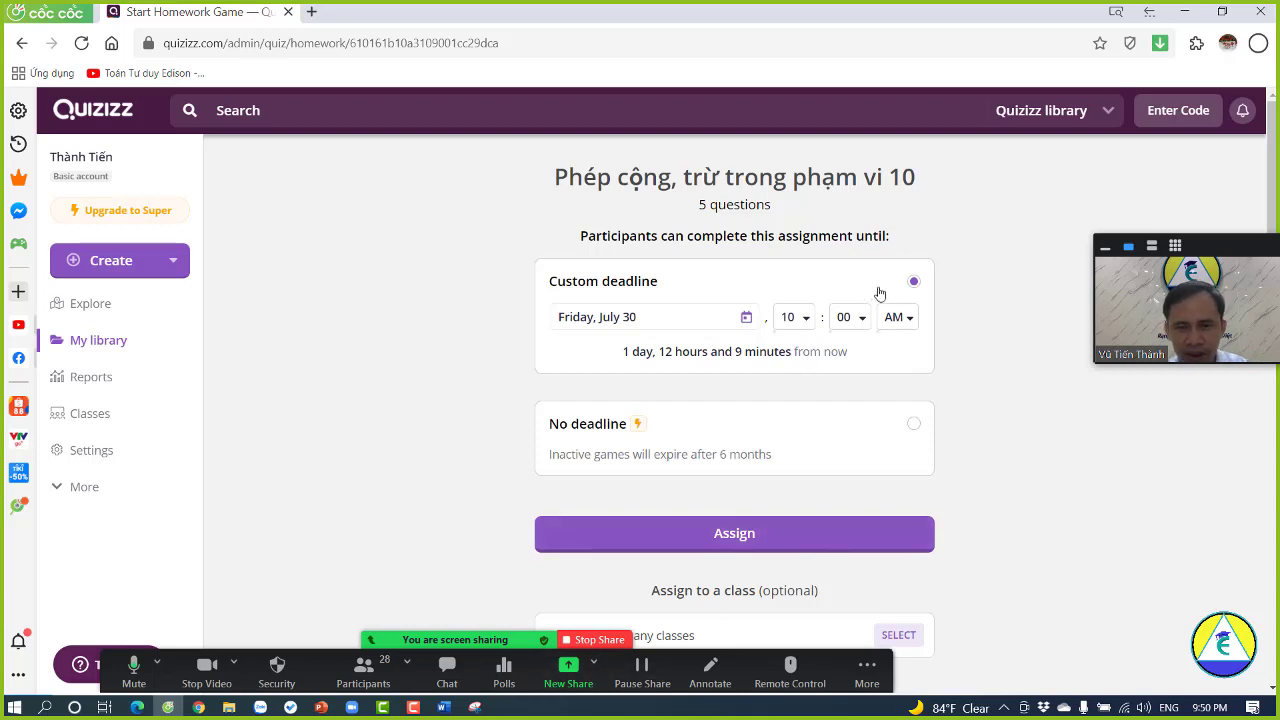
- Shrink the Zoom chat and move it aside to reveal the deadline, then return to Word
left_click_drag(866, 678, 869, 648)
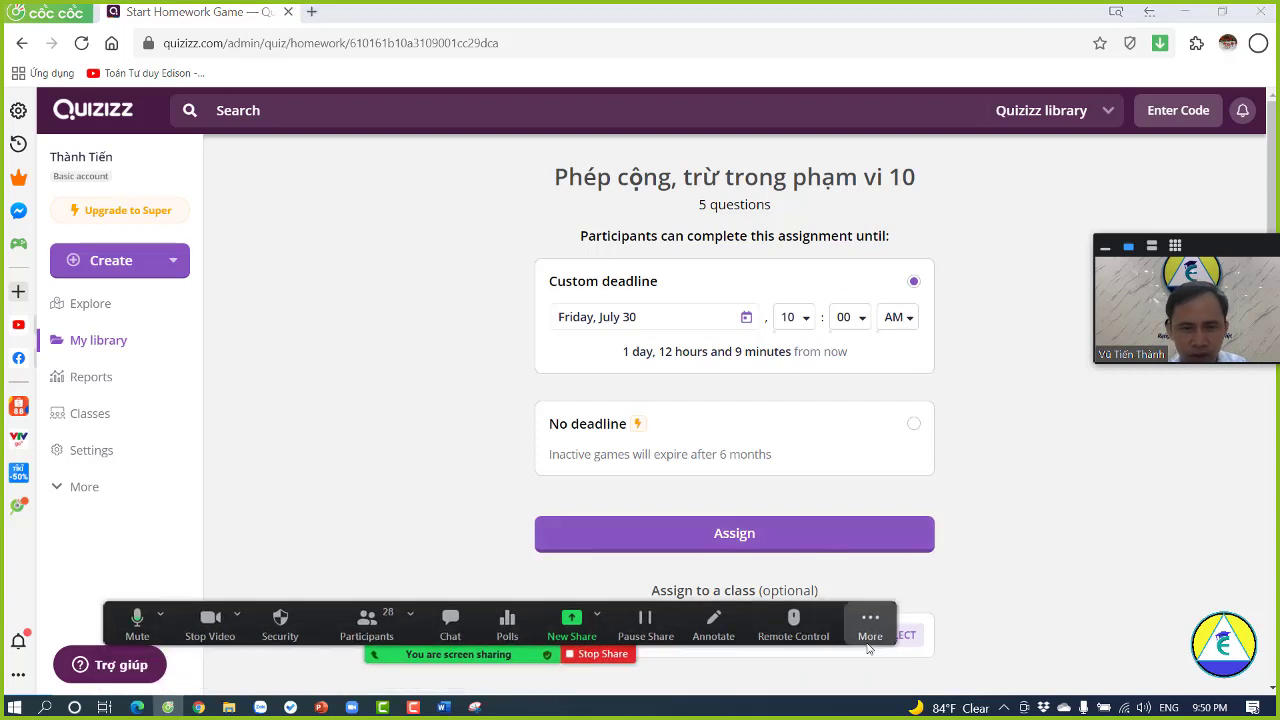
left_click(869, 648)
left_click(869, 648)
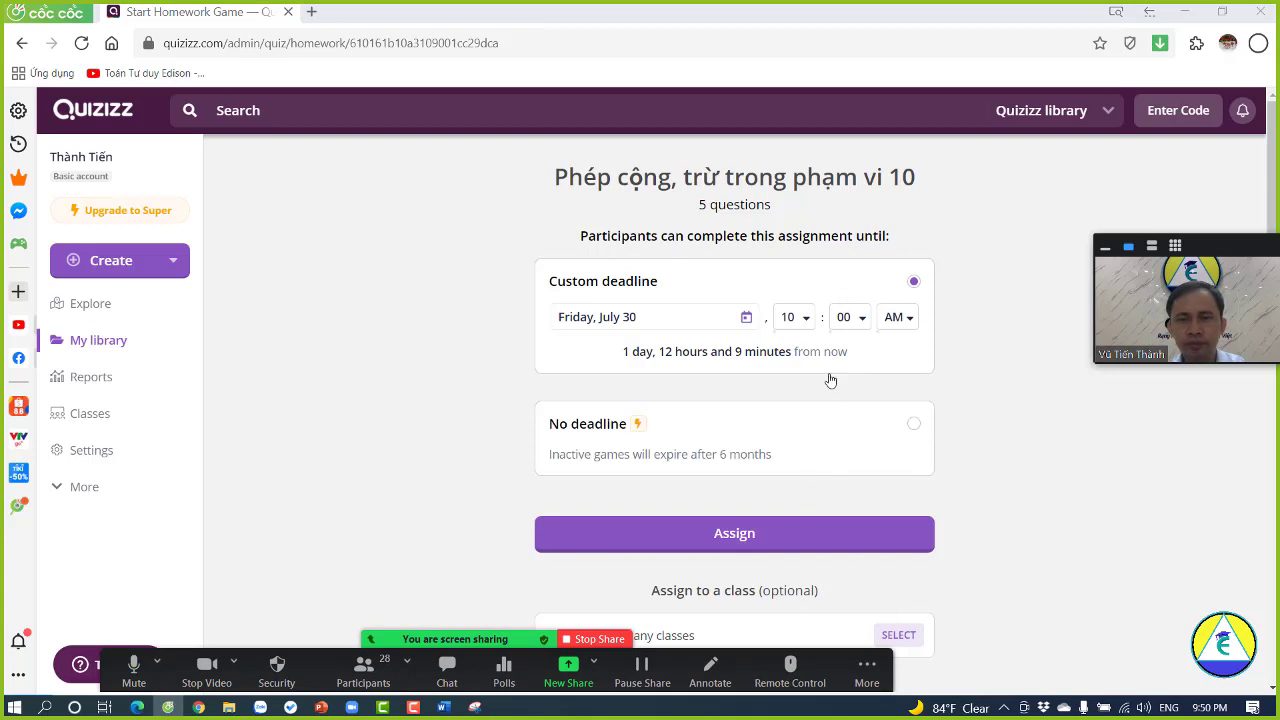
left_click(448, 676)
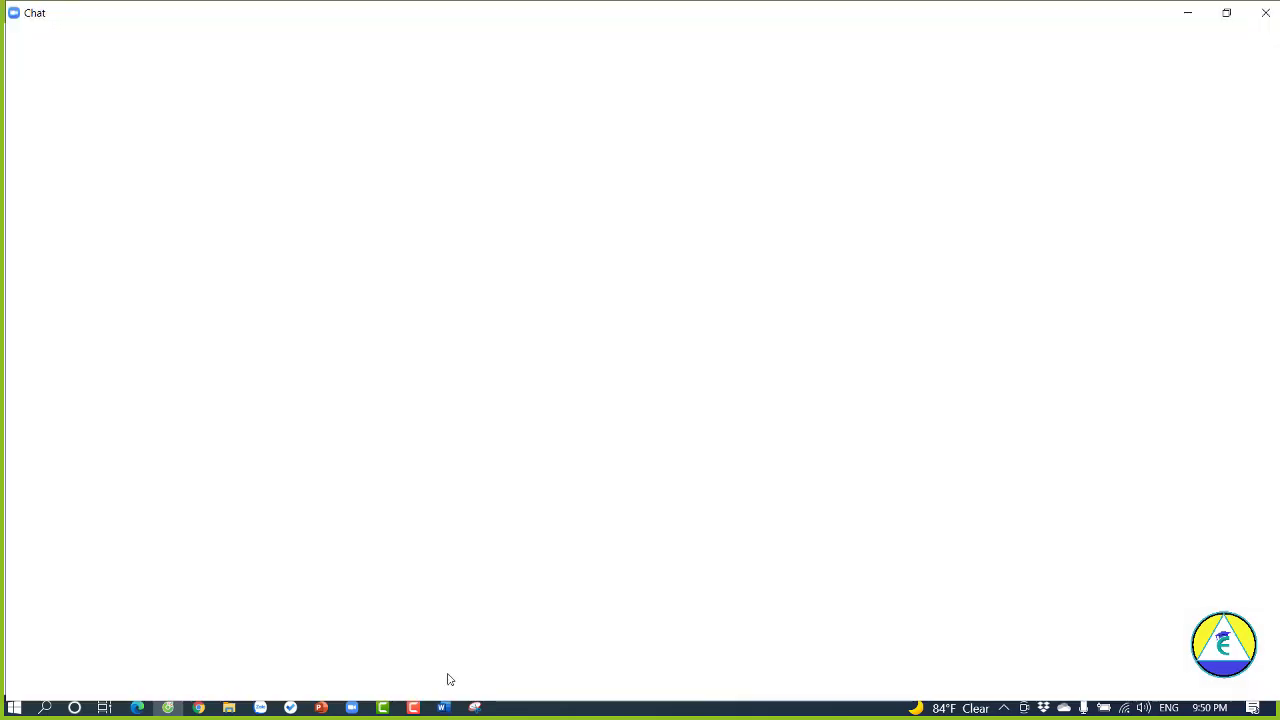
left_click(1226, 12)
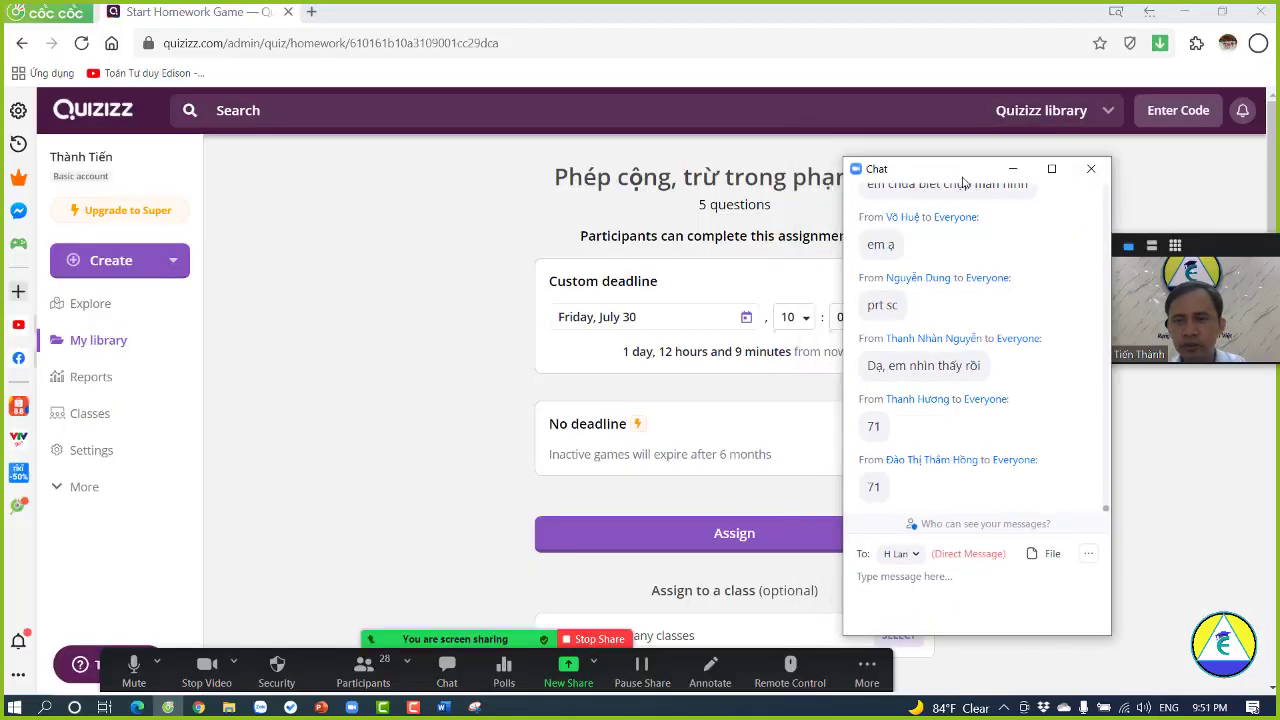
left_click_drag(963, 181, 1089, 83)
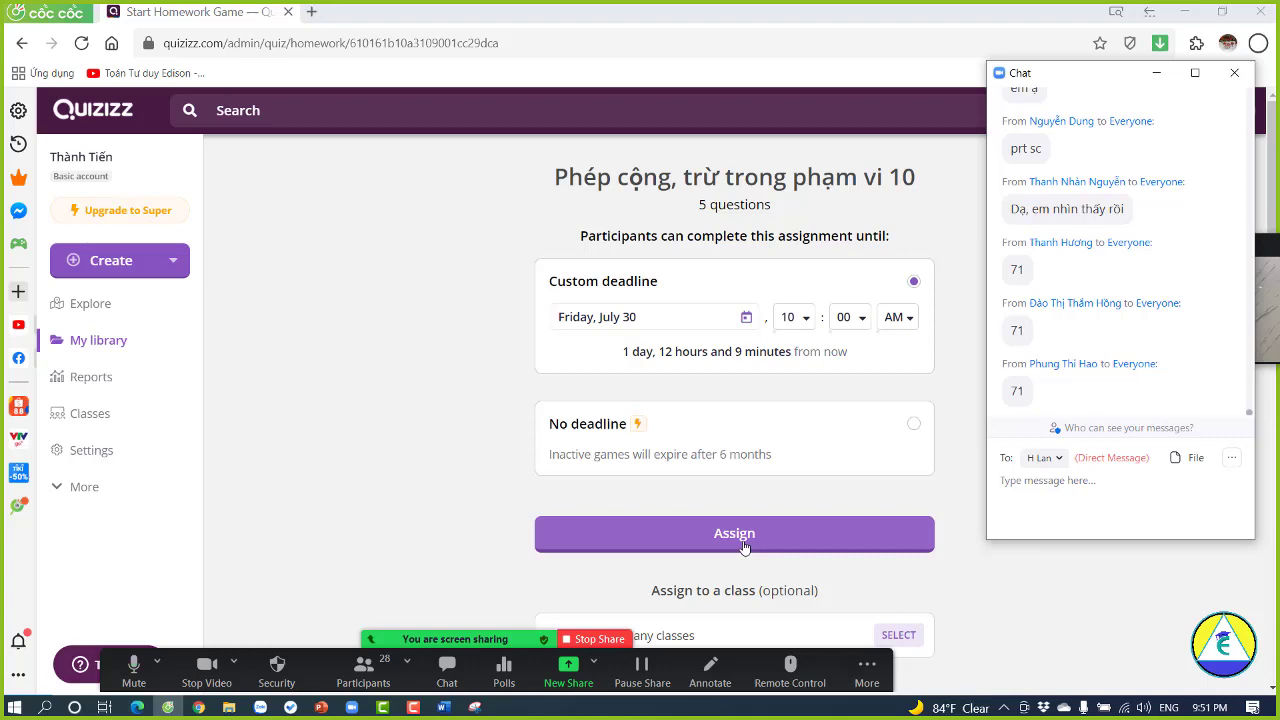
key("alt+Tab")
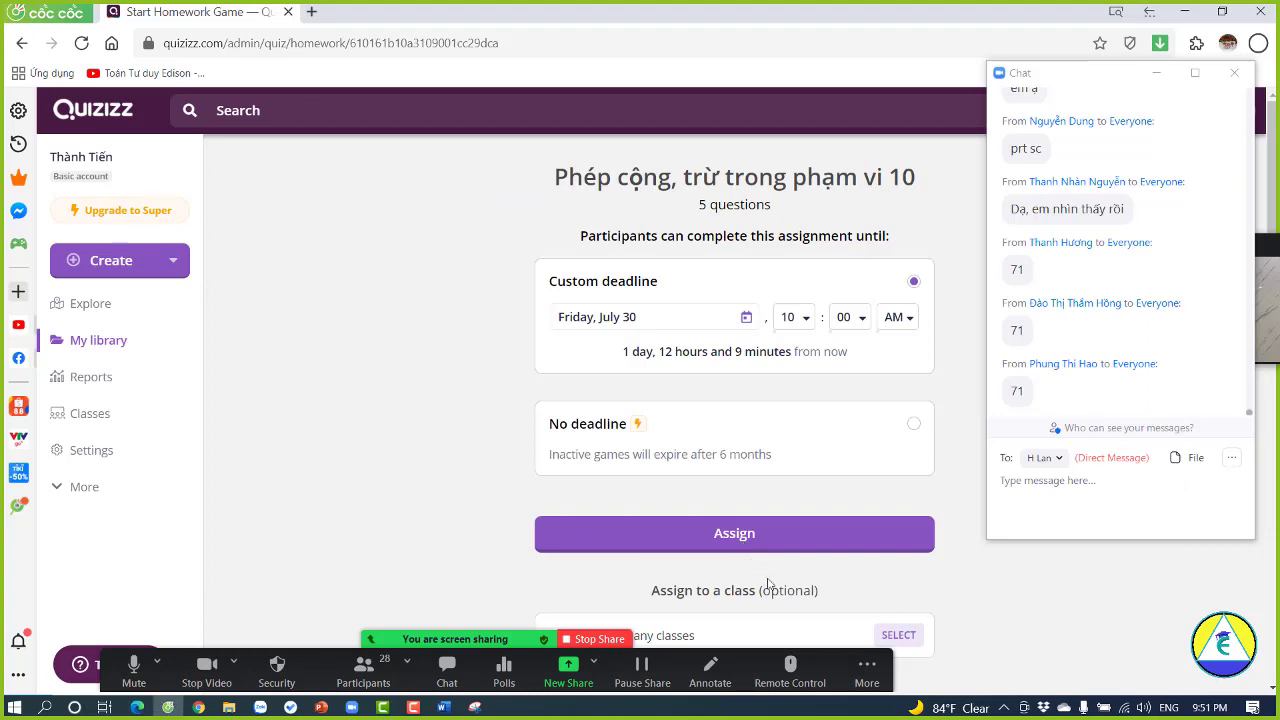
key("alt+Tab")
key("alt+Tab")
key("alt+Tab")
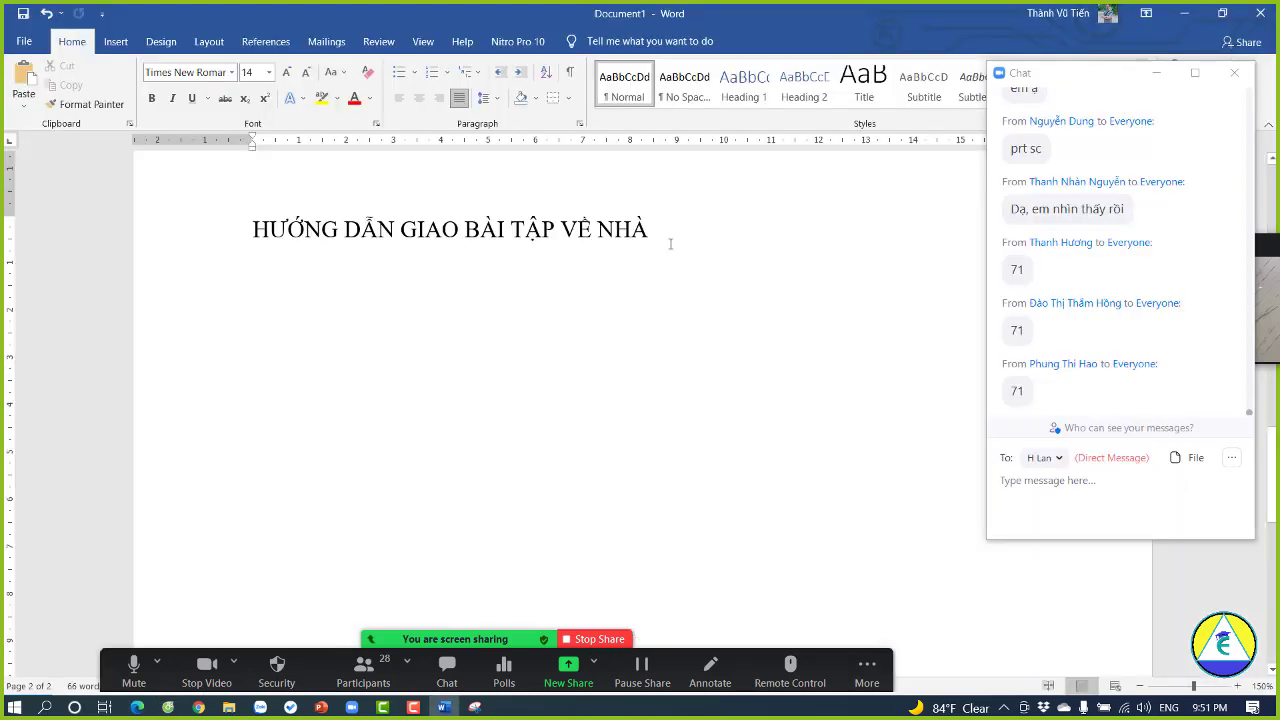
- Write 'Chọn Asign Home word' under the heading, then reopen the quiz's homework deadline page
type("chọn")
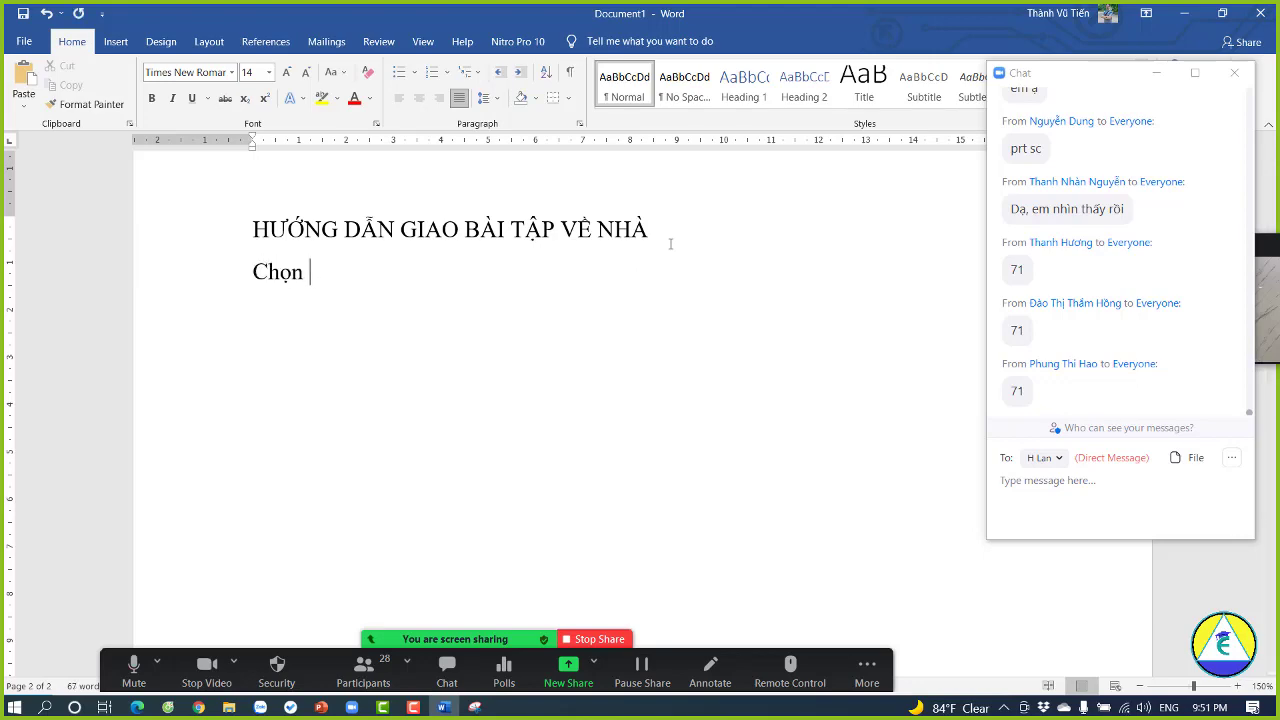
key("alt+Tab")
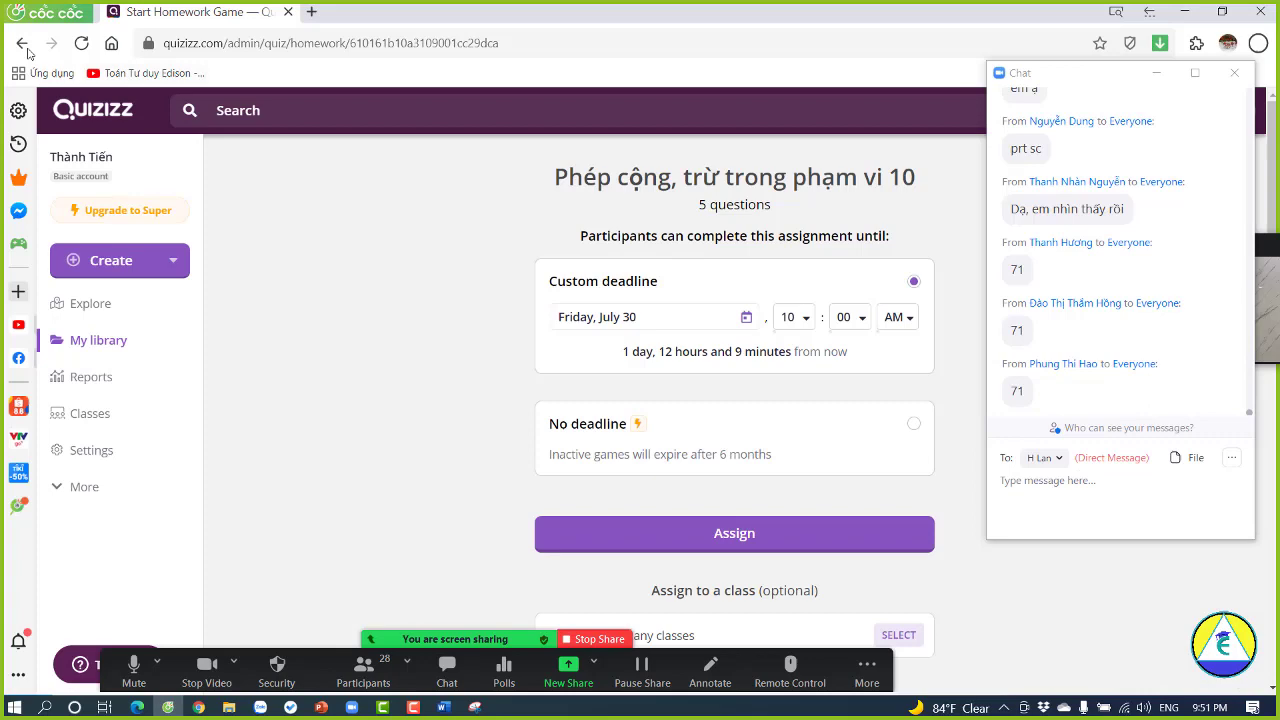
left_click(23, 45)
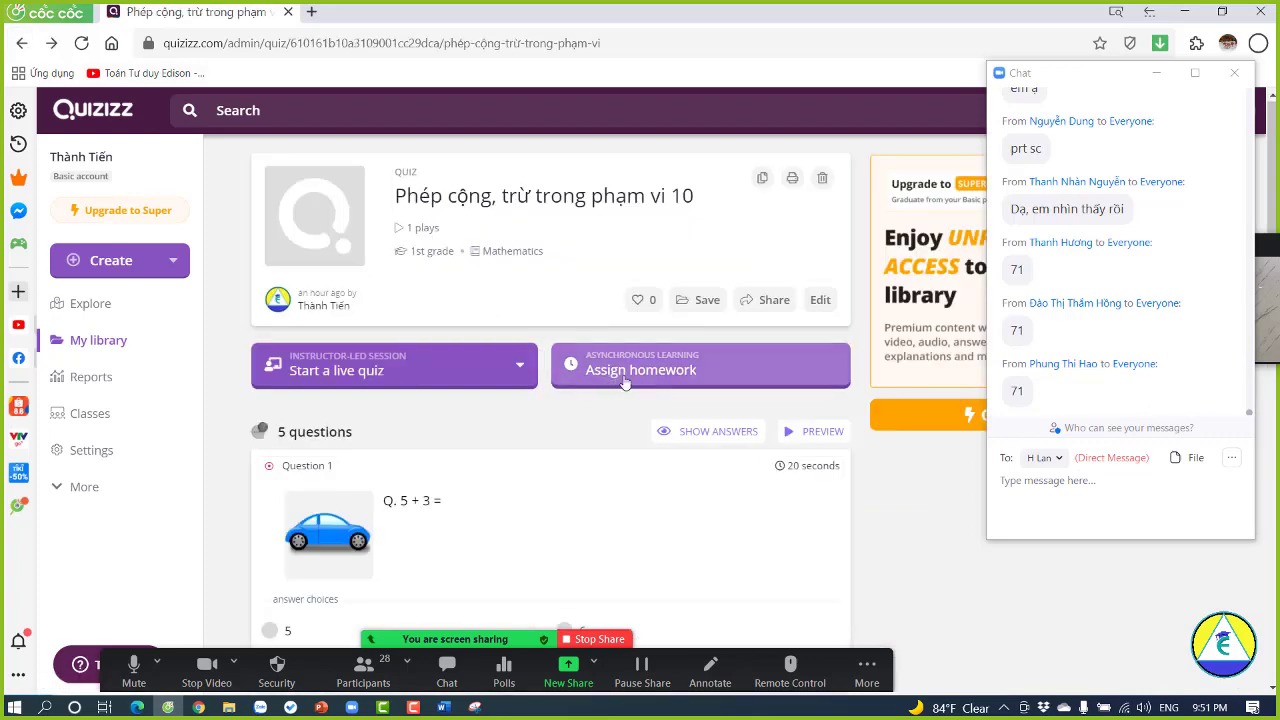
key("alt+Tab")
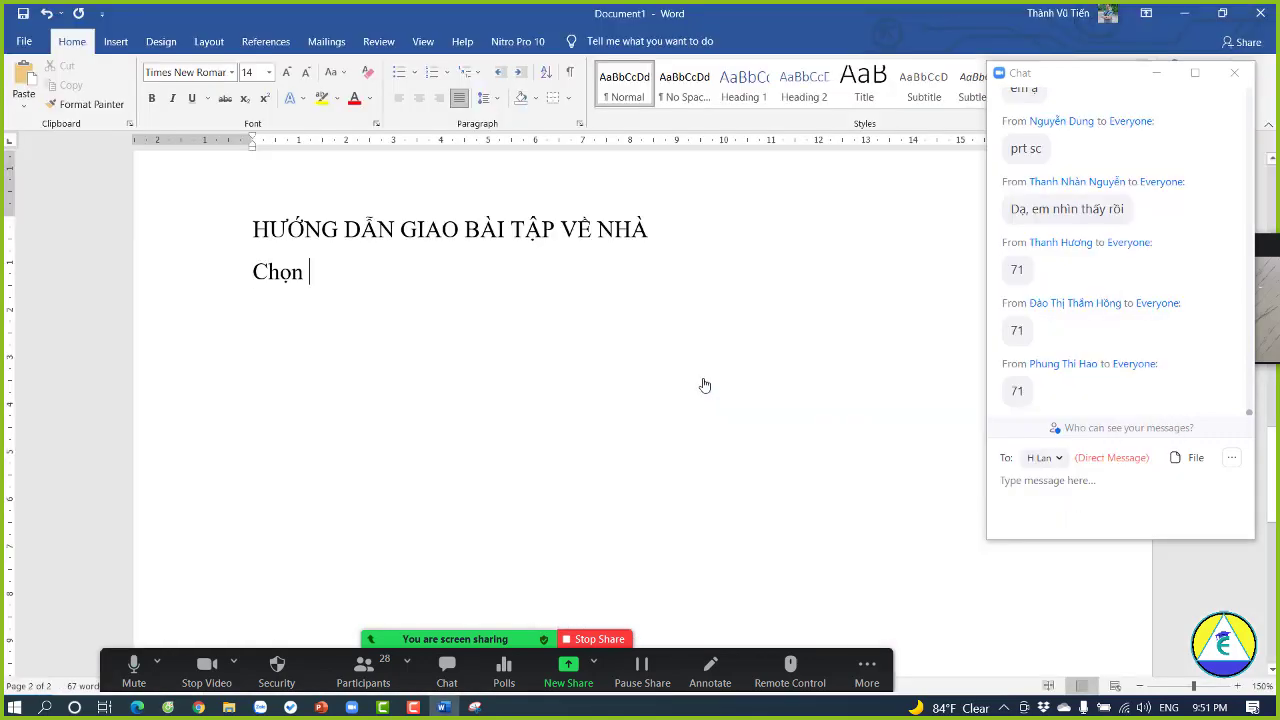
type("Asin")
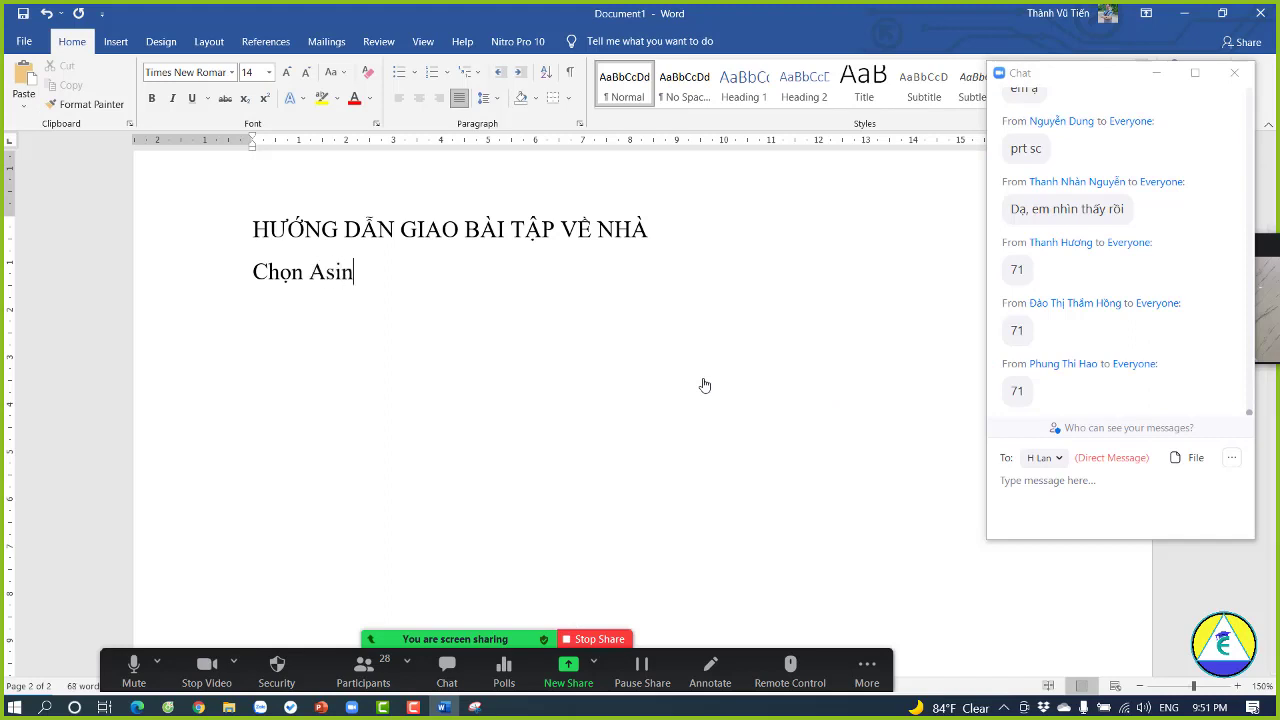
key("BackSpace")
type("gn Home wo")
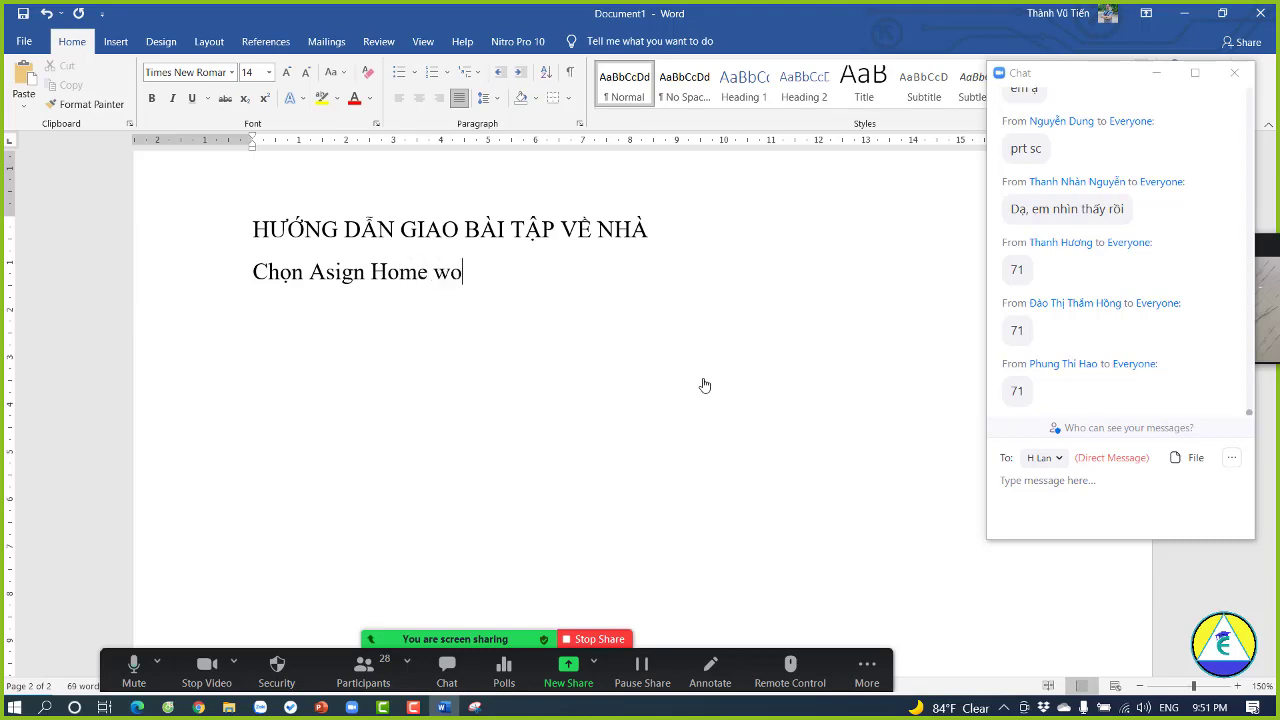
type("rd")
key("alt+Tab")
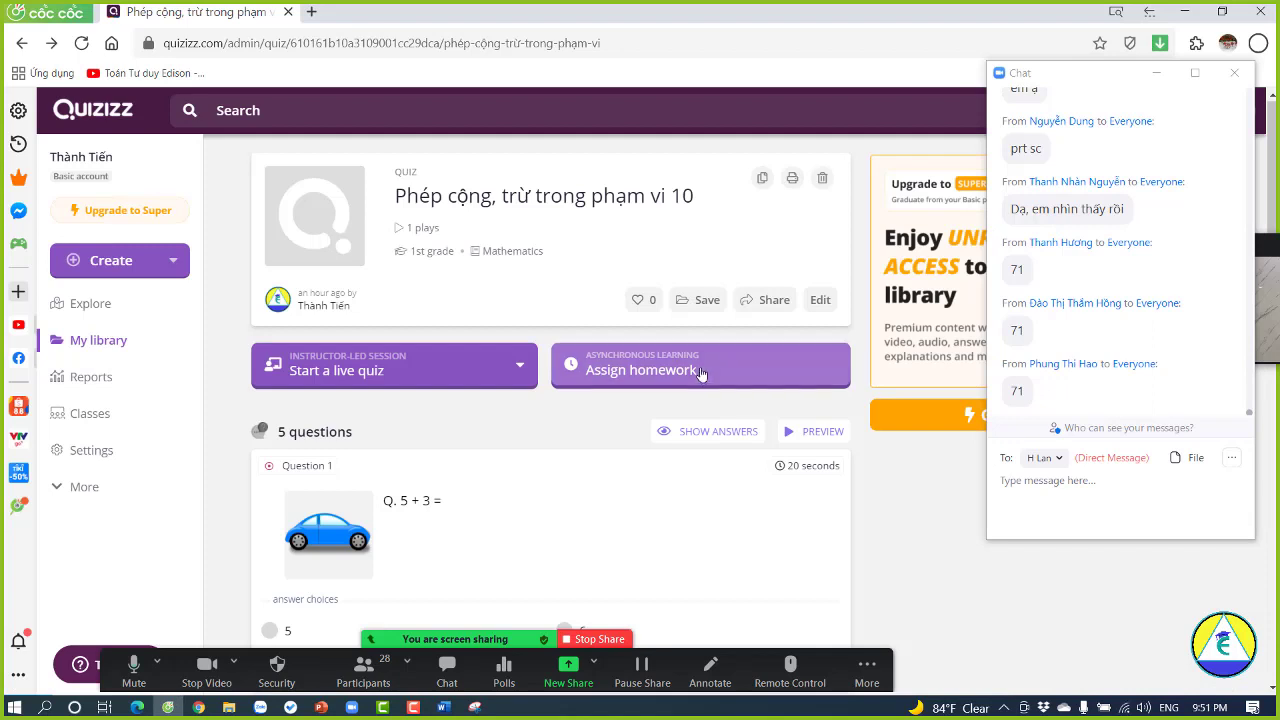
left_click(701, 371)
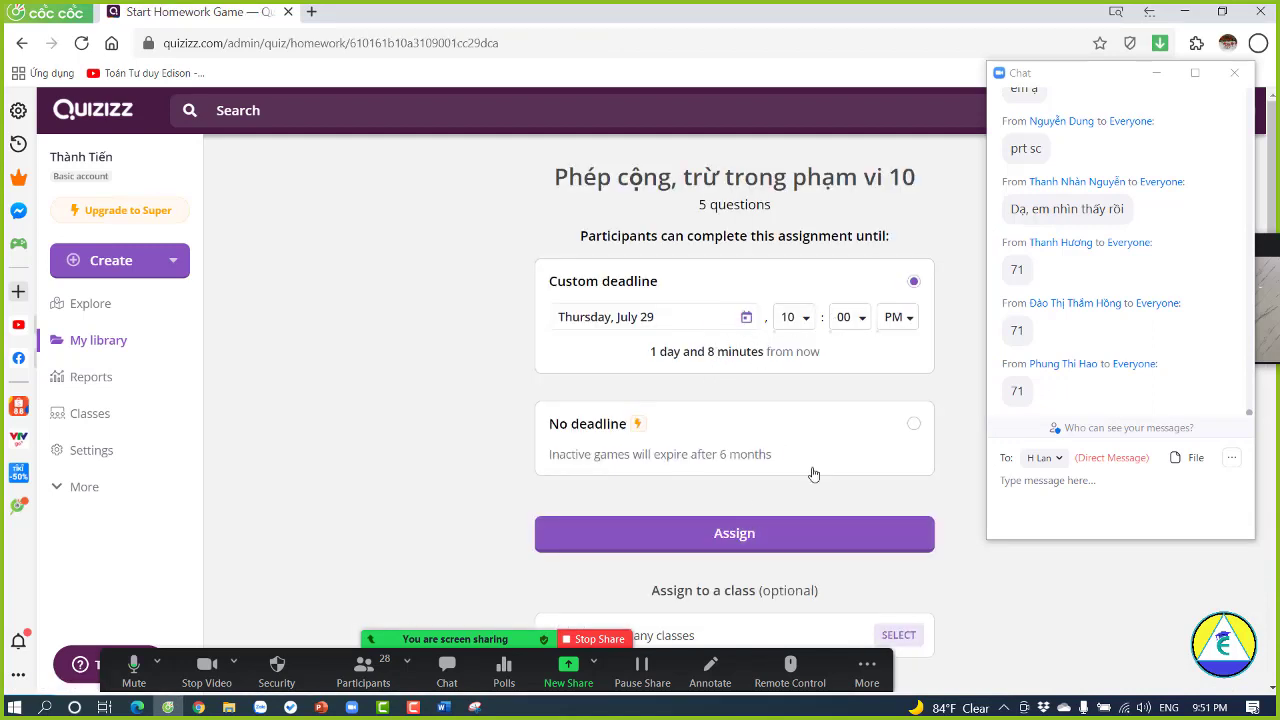
- Assign the homework, getting game code 5362 4614 due 10:00pm July 29, and return to Word
left_click(773, 539)
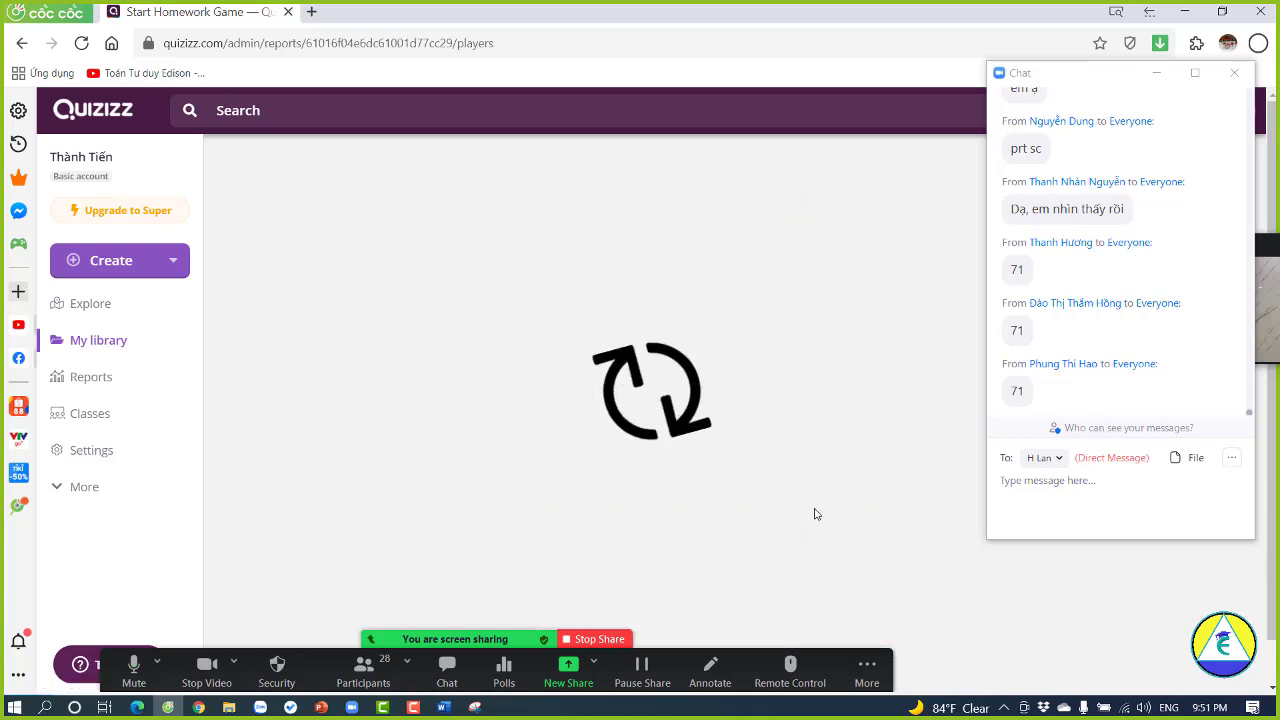
scroll(745, 471, "down", 1)
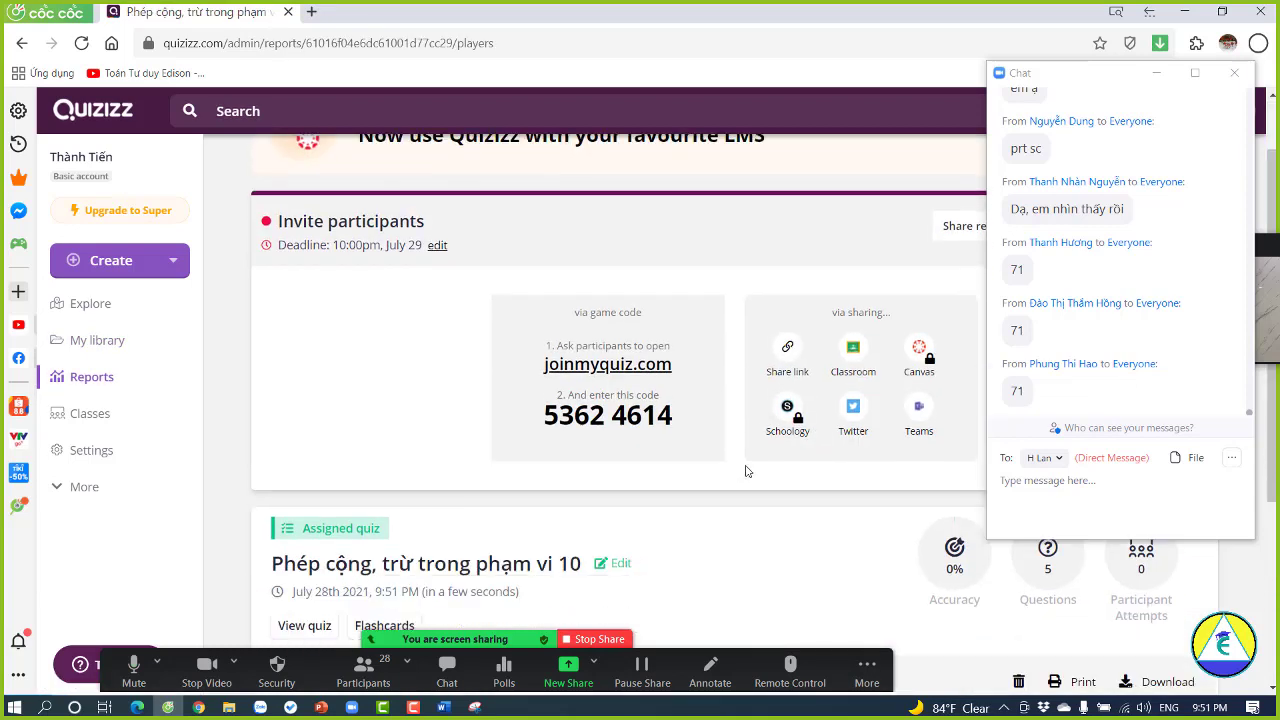
scroll(745, 471, "down", 2)
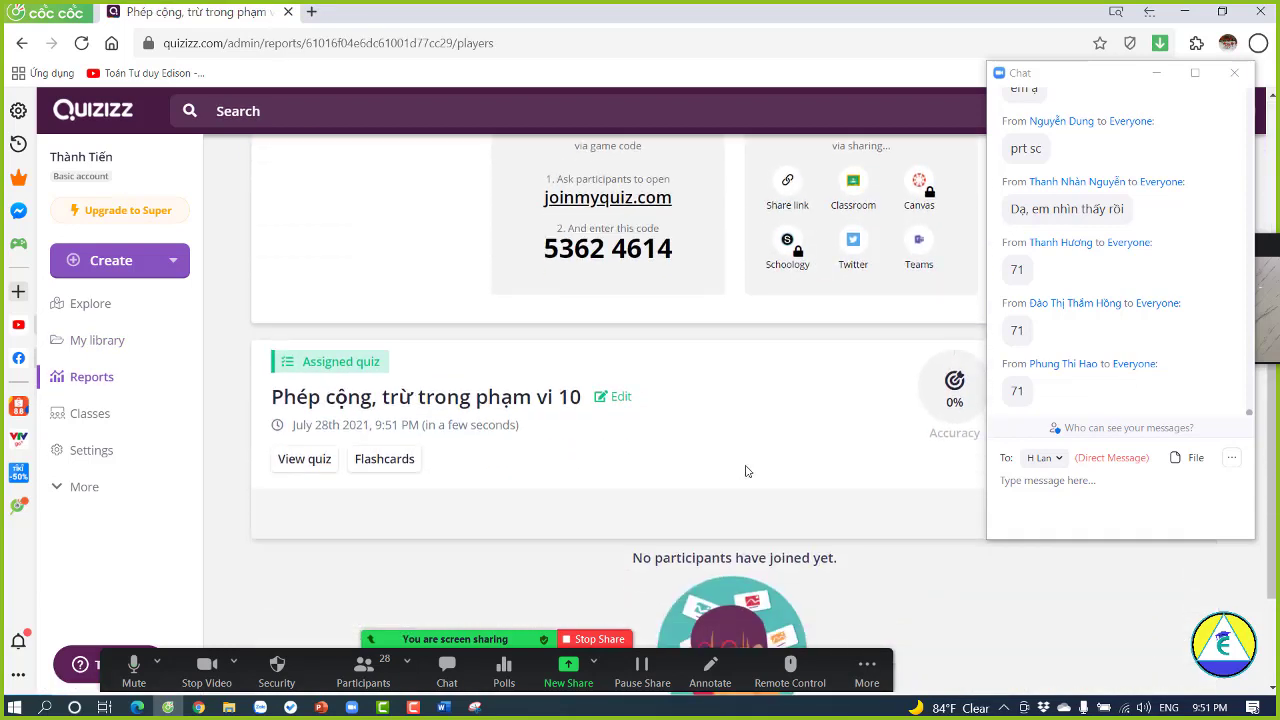
scroll(745, 471, "up", 1)
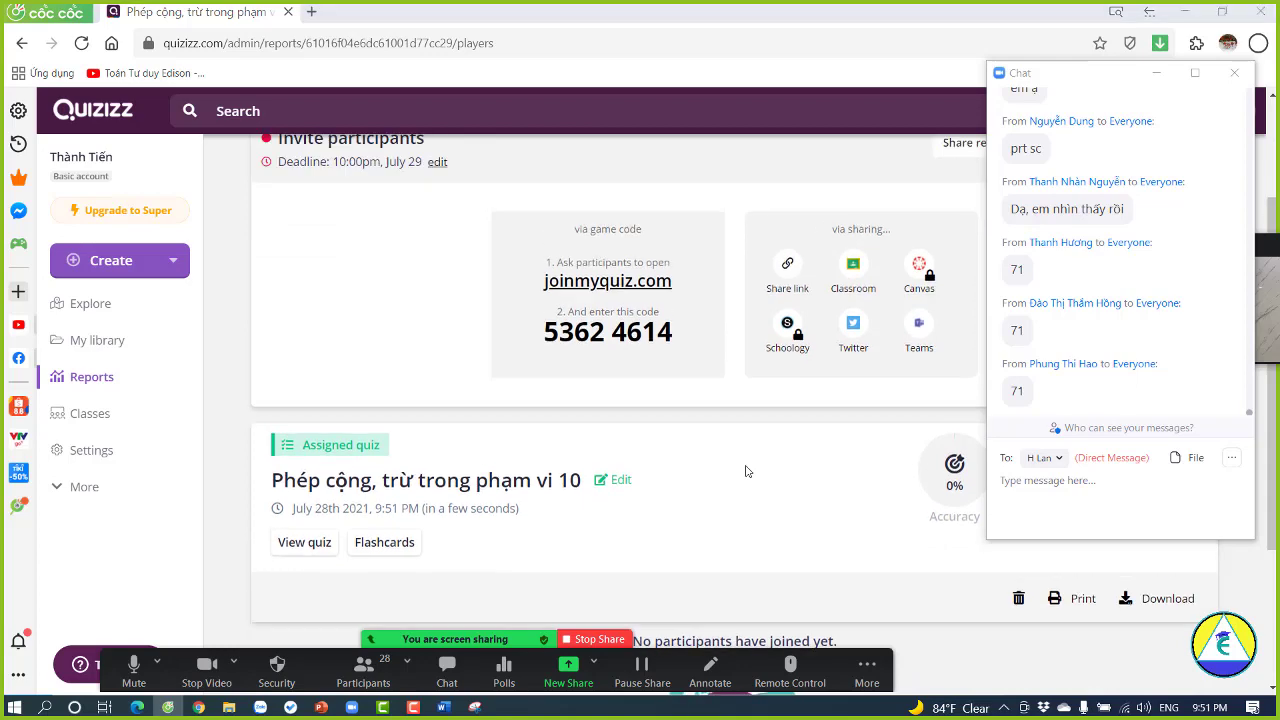
key("alt+Tab")
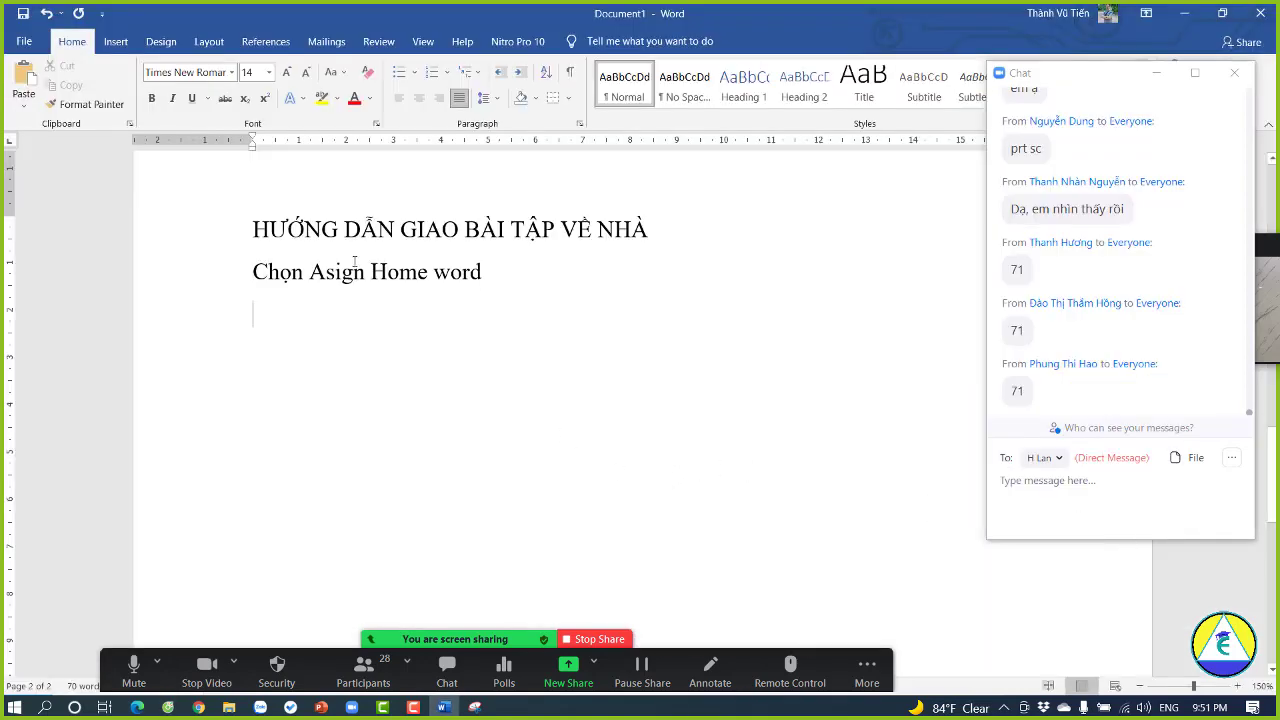
- Correct 'Asign' to 'Assign' and prefix the first instruction with 'Bước 1:'
type("s")
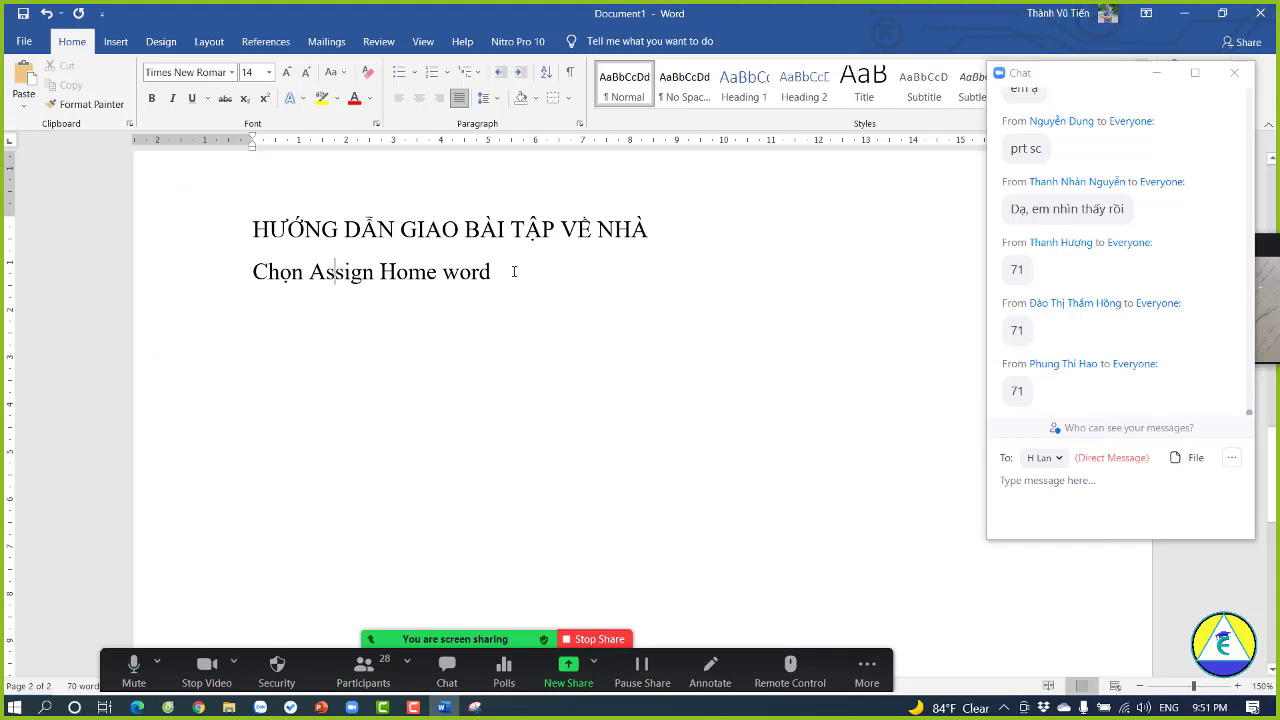
scroll(516, 270, "up", 5)
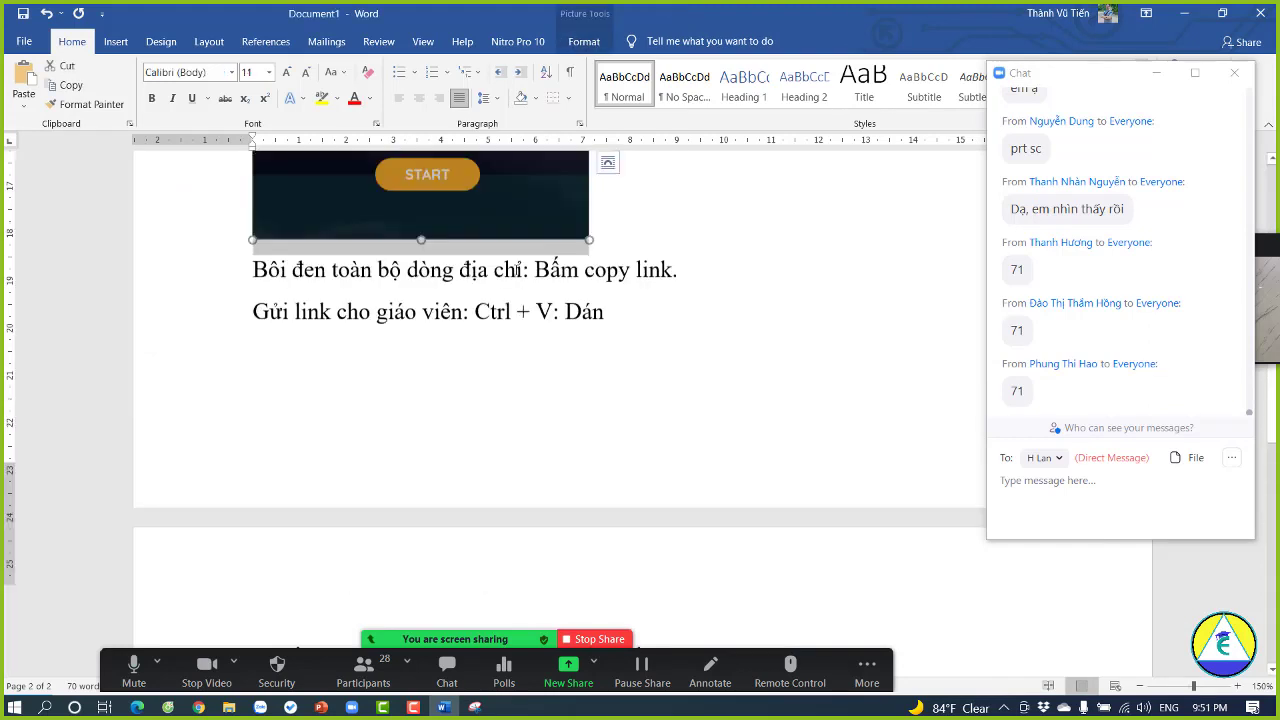
left_click(480, 230)
scroll(480, 300, "down", 3)
scroll(474, 340, "down", 3)
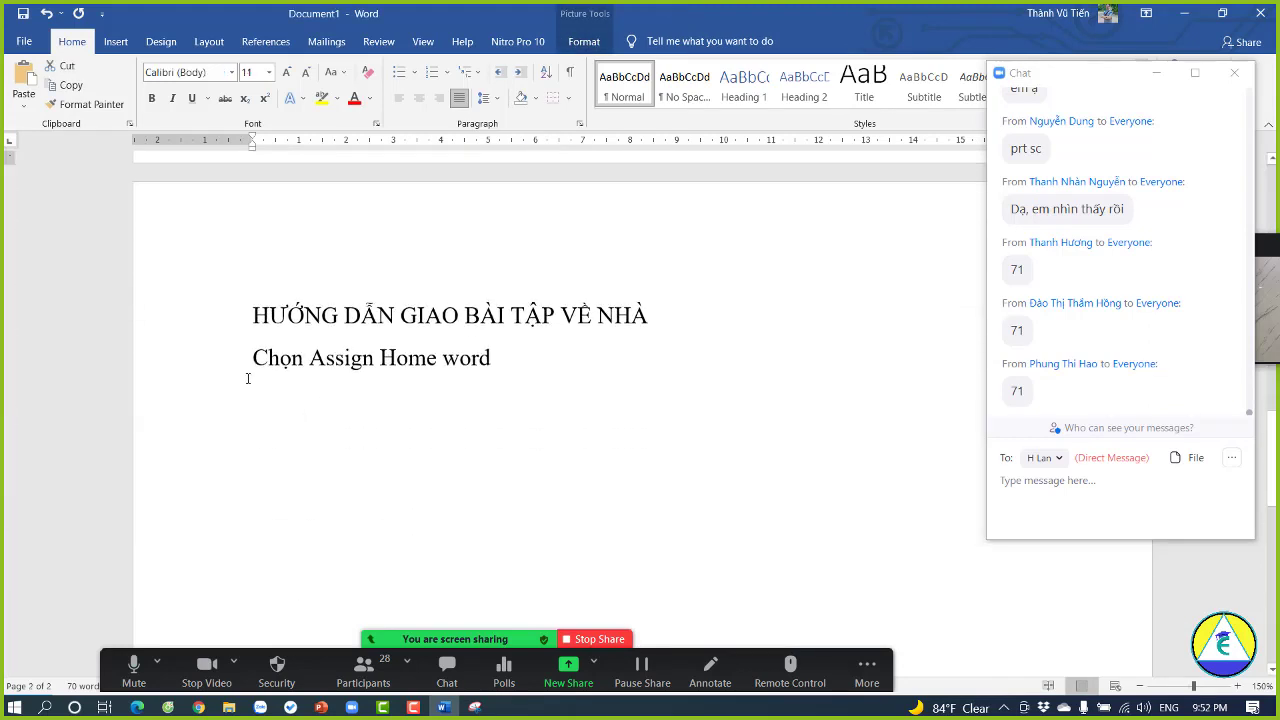
left_click(251, 358)
type("Bước 1:")
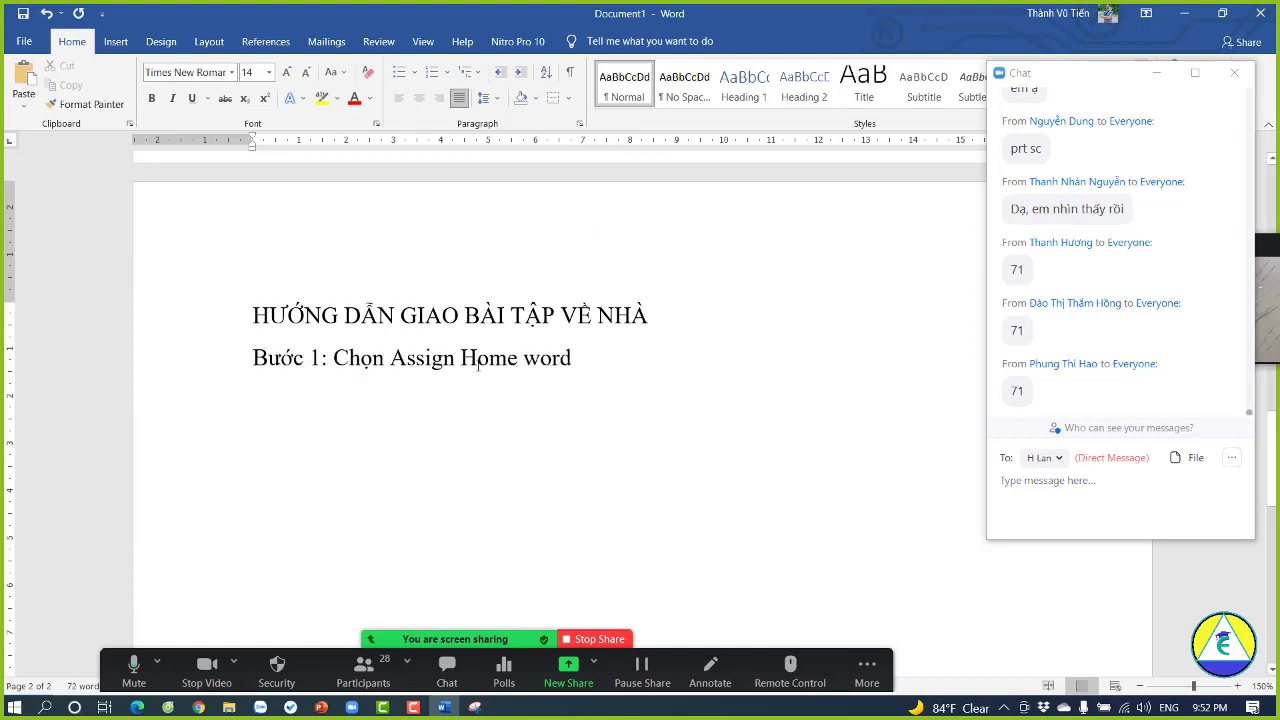
key("Return")
- Add 'Bước 2: Chọn Cài đặt thời gian' and 'Bước 3: Chọn Assign', then return to Quizizz
type("Bước 2")
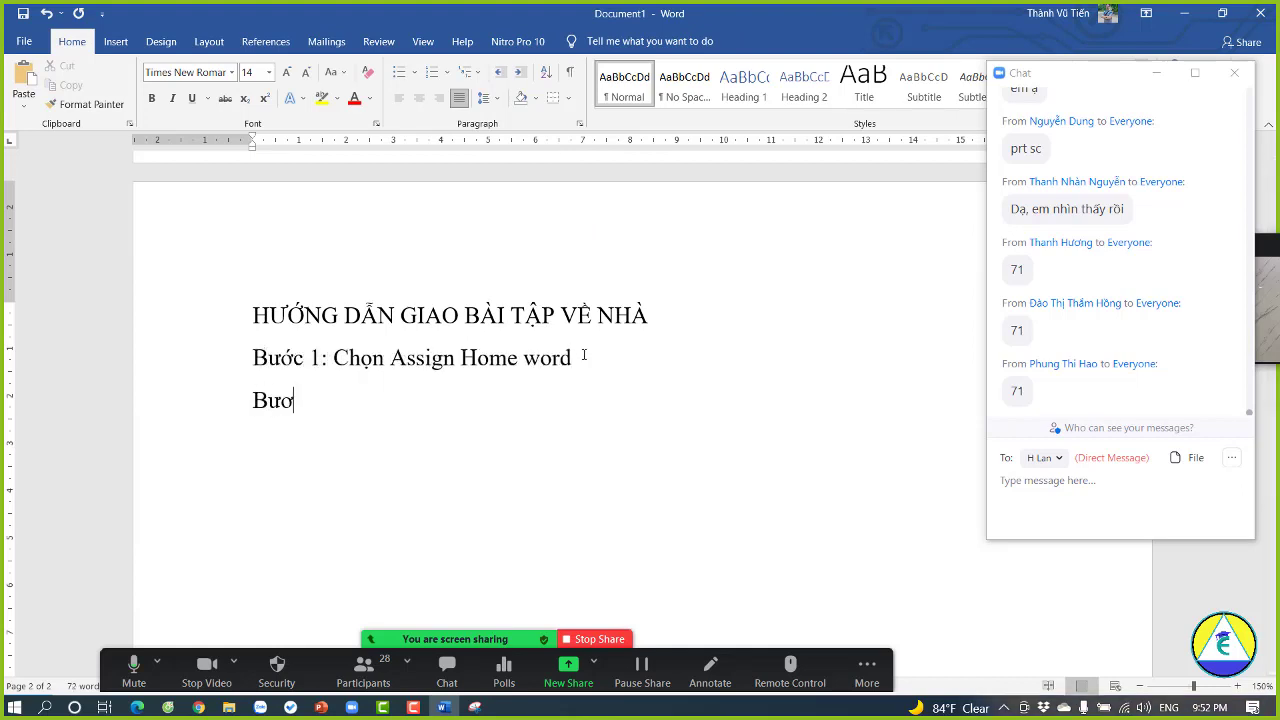
type(": Chọn")
type(" Cài đặt thời ")
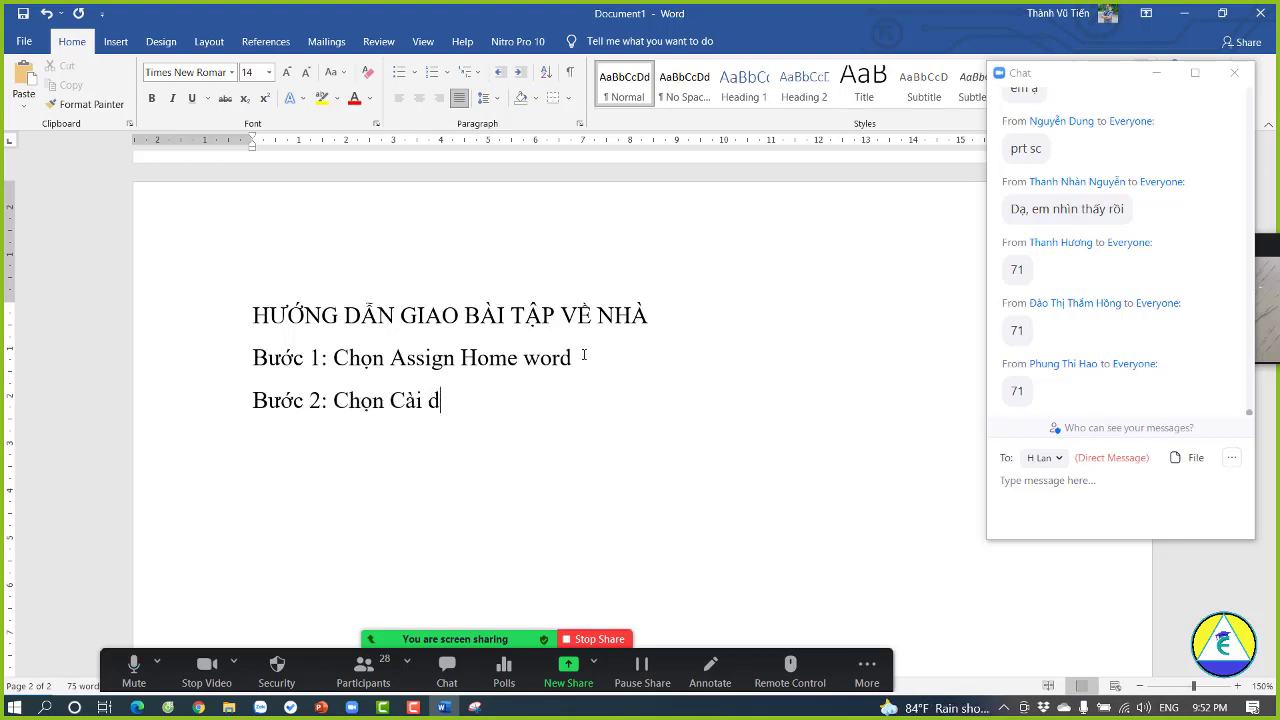
type("gian")
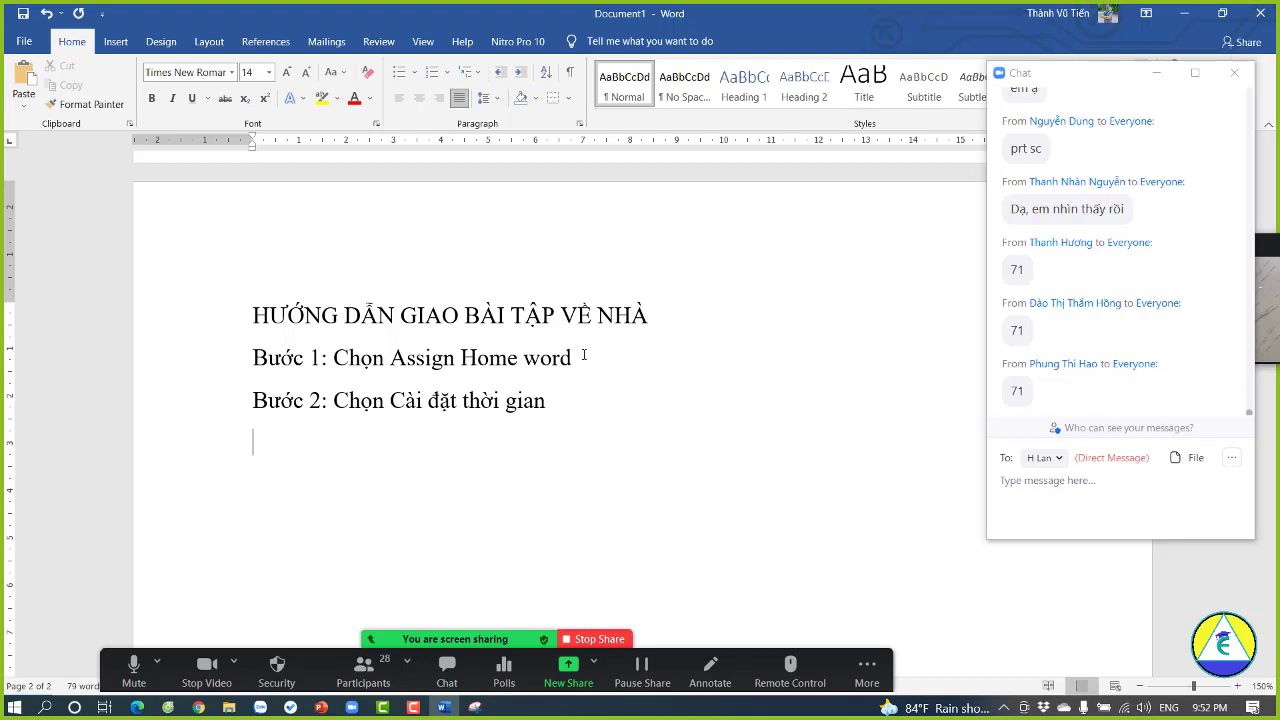
type("Bước 3")
type(": Chon")
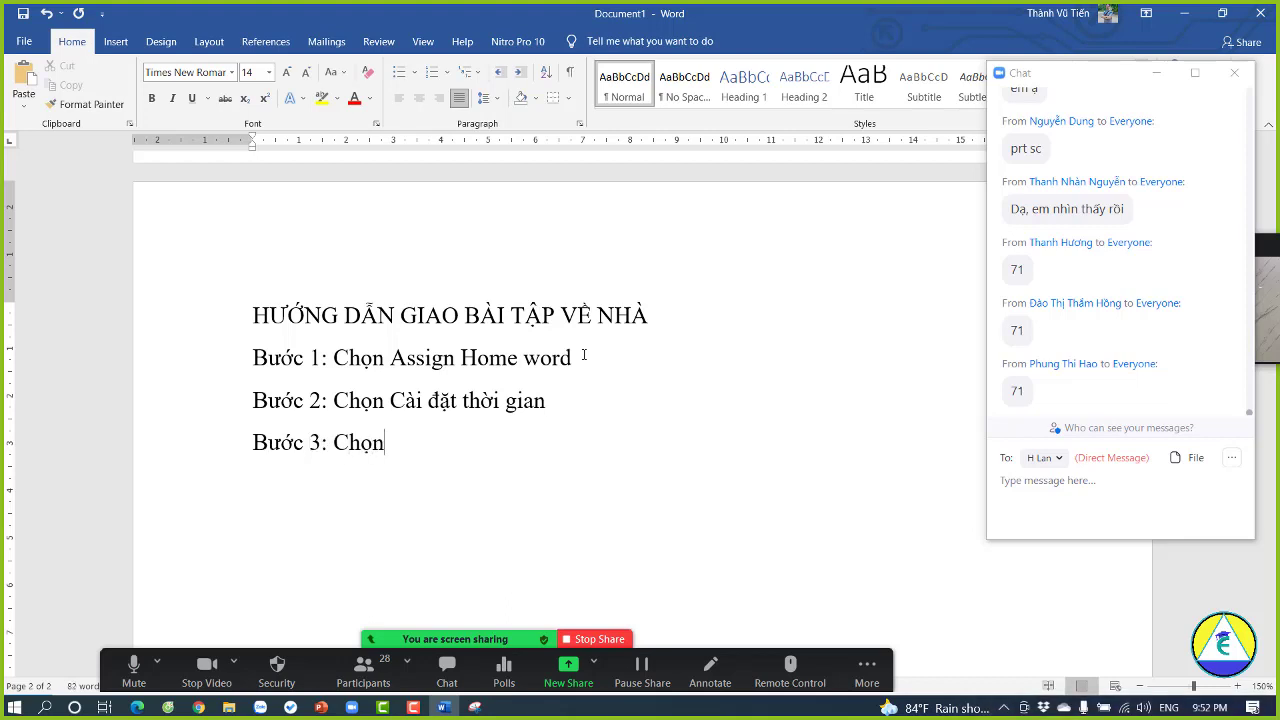
type("Assin")
key("BackSpace")
type("gn")
key("alt+Tab")
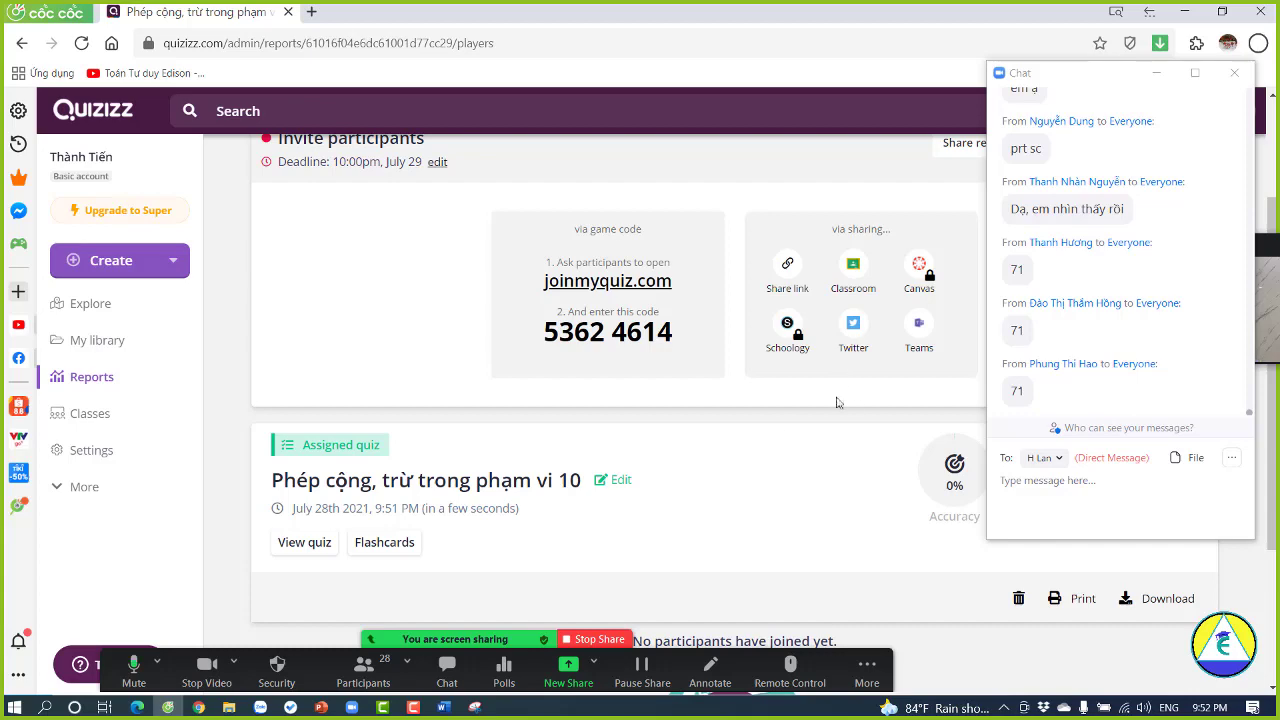
- Drag the Zoom chat window aside and close it
left_click_drag(1114, 84, 1161, 104)
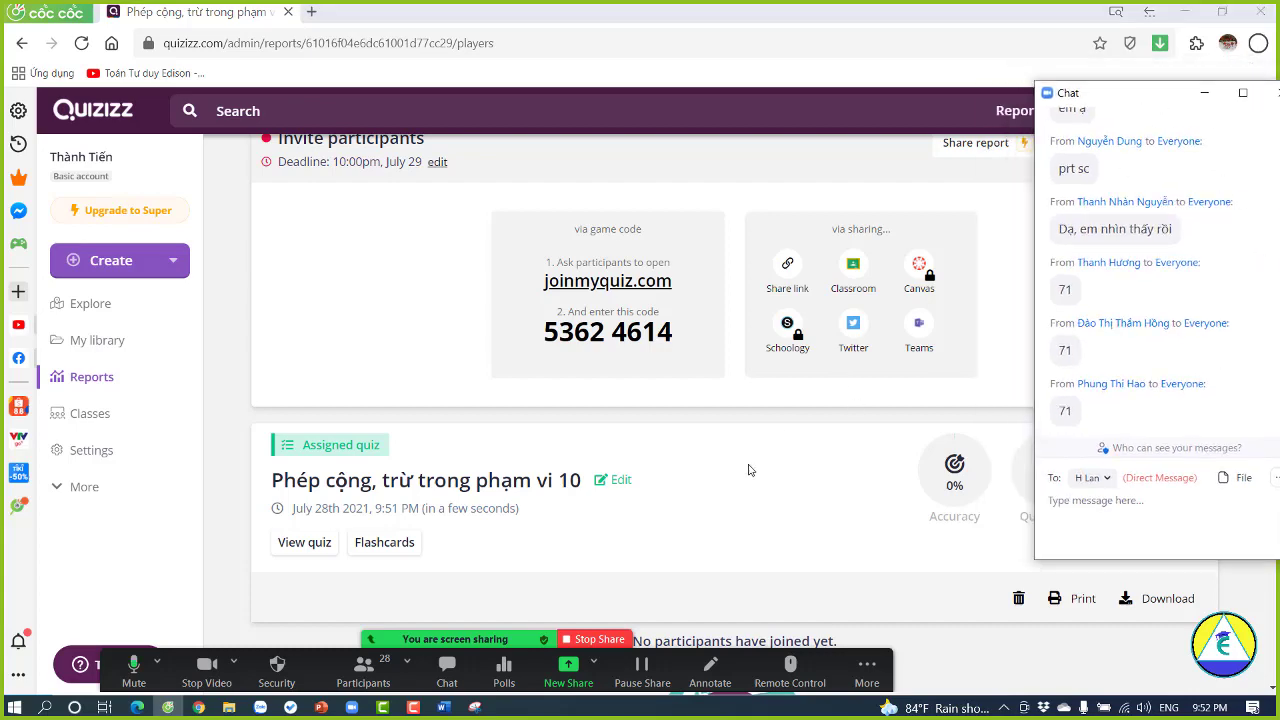
scroll(751, 466, "up", 2)
scroll(748, 470, "down", 1)
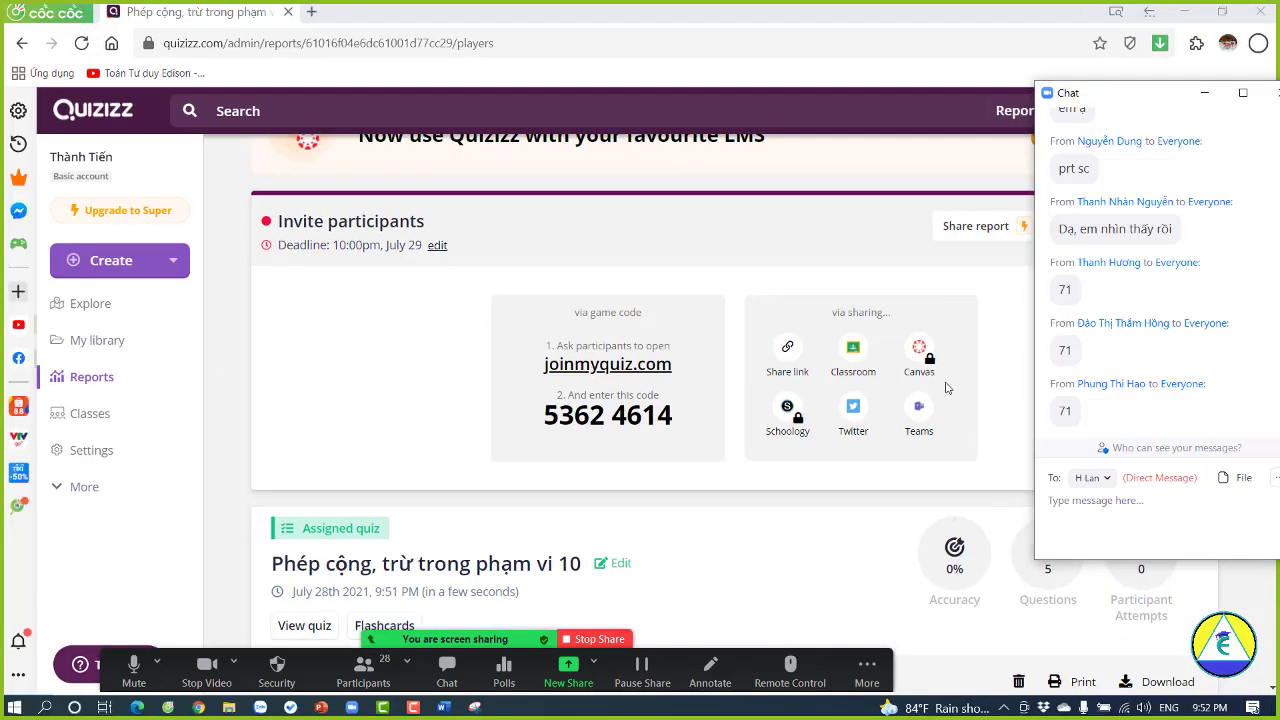
key("alt+h")
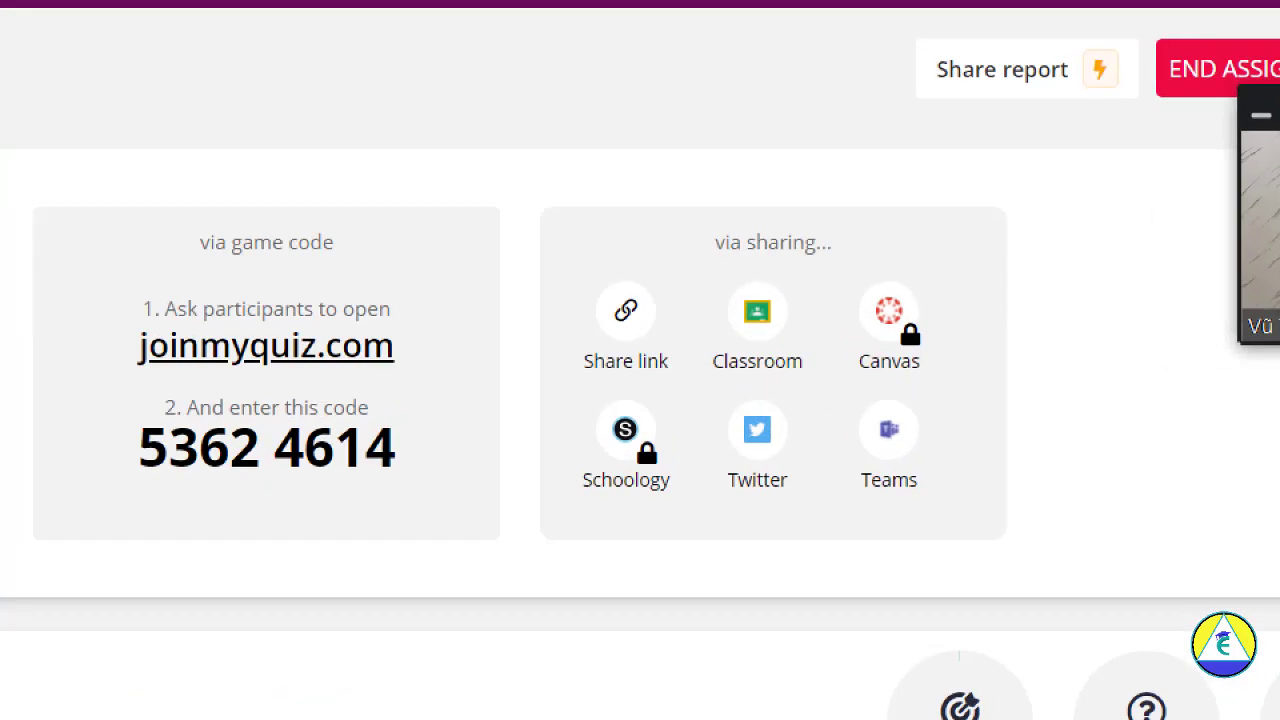
- Mark the Share link and game code instructions in red, then reposition the video thumbnail
left_click_drag(811, 313, 776, 311)
mouse_move(604, 241)
left_mouse_down()
mouse_move(540, 318)
mouse_move(680, 386)
mouse_move(698, 270)
mouse_move(612, 232)
left_mouse_up()
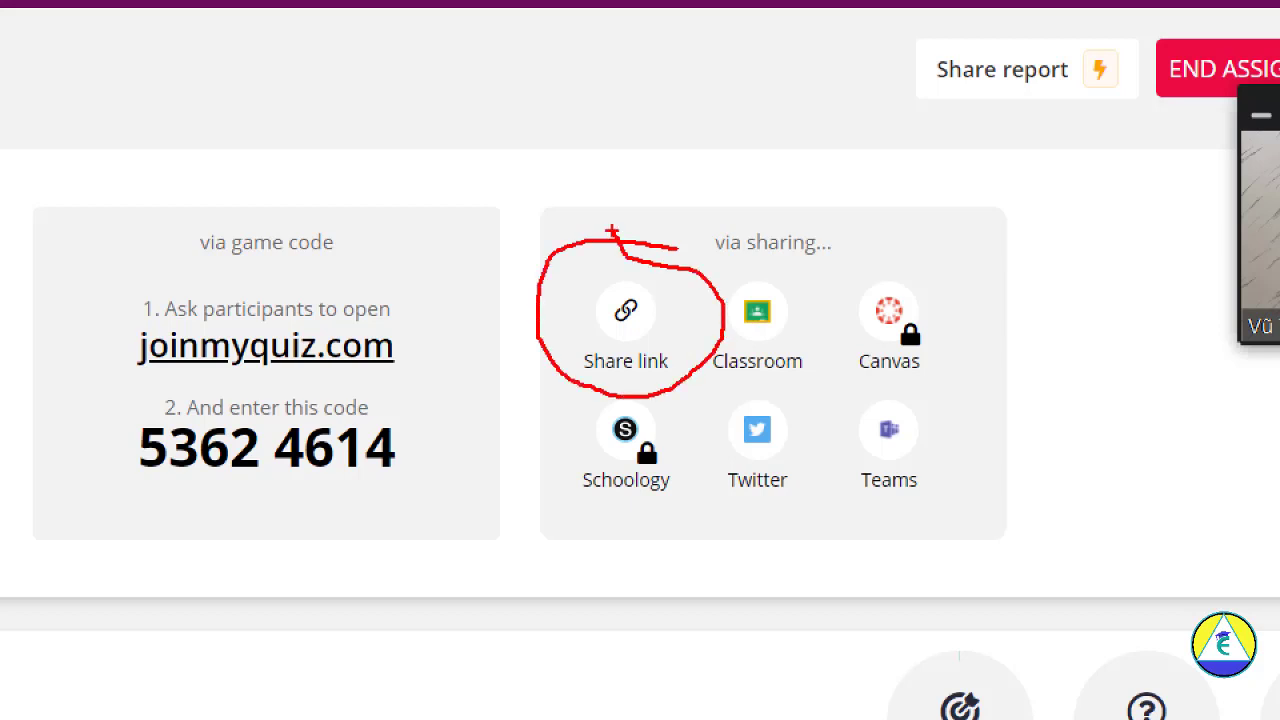
mouse_move(417, 417)
left_mouse_down()
mouse_move(348, 400)
mouse_move(136, 408)
mouse_move(150, 505)
mouse_move(398, 508)
mouse_move(425, 412)
mouse_move(378, 406)
left_mouse_up()
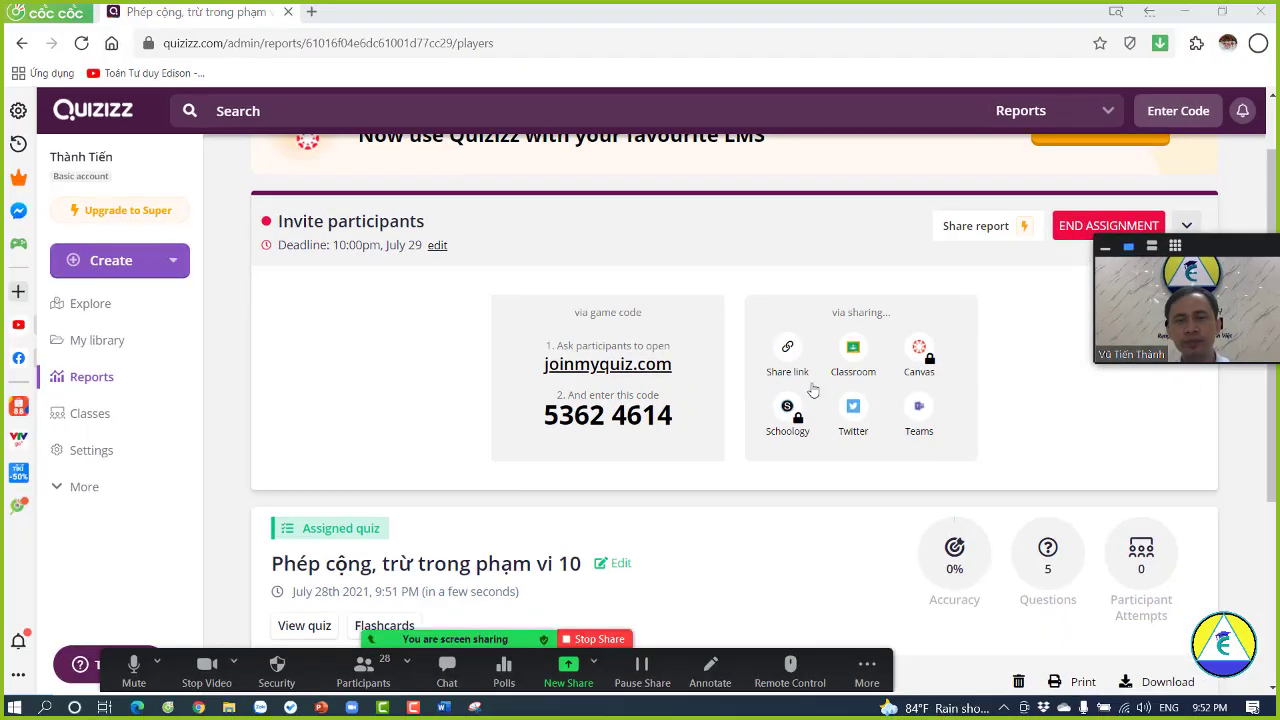
left_click_drag(1224, 261, 1199, 160)
- In Word, add 'Giao bài tập:' and 'Cách 1: Gửi mã Code' below the steps, then return to Quizizz
key("alt+Tab")
key("alt+Tab")
key("alt+Tab")
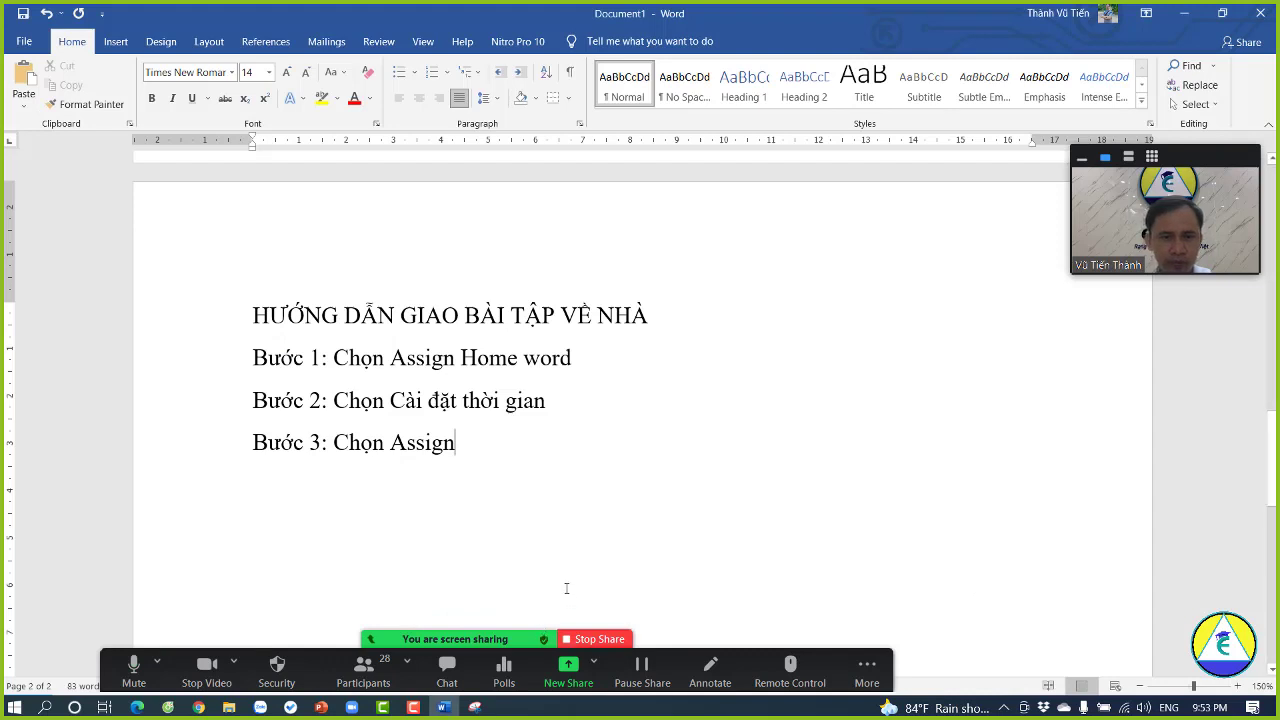
type("g")
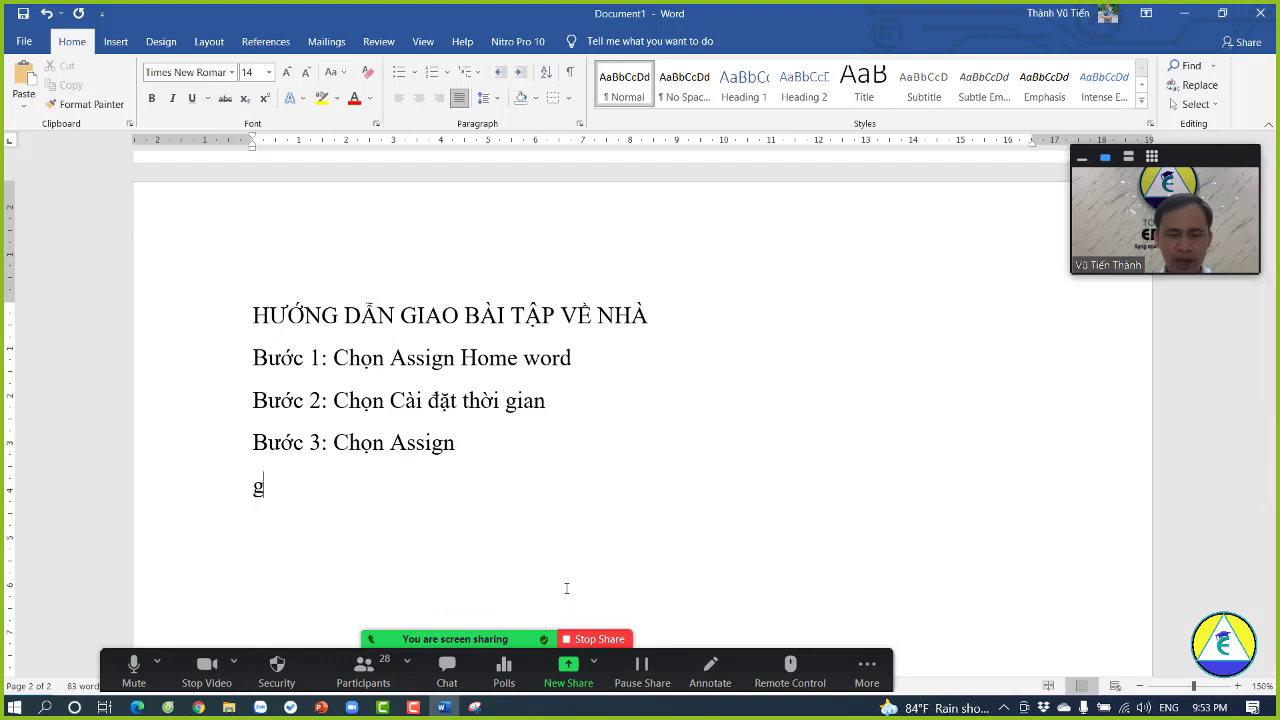
key("BackSpace")
type("Giao ")
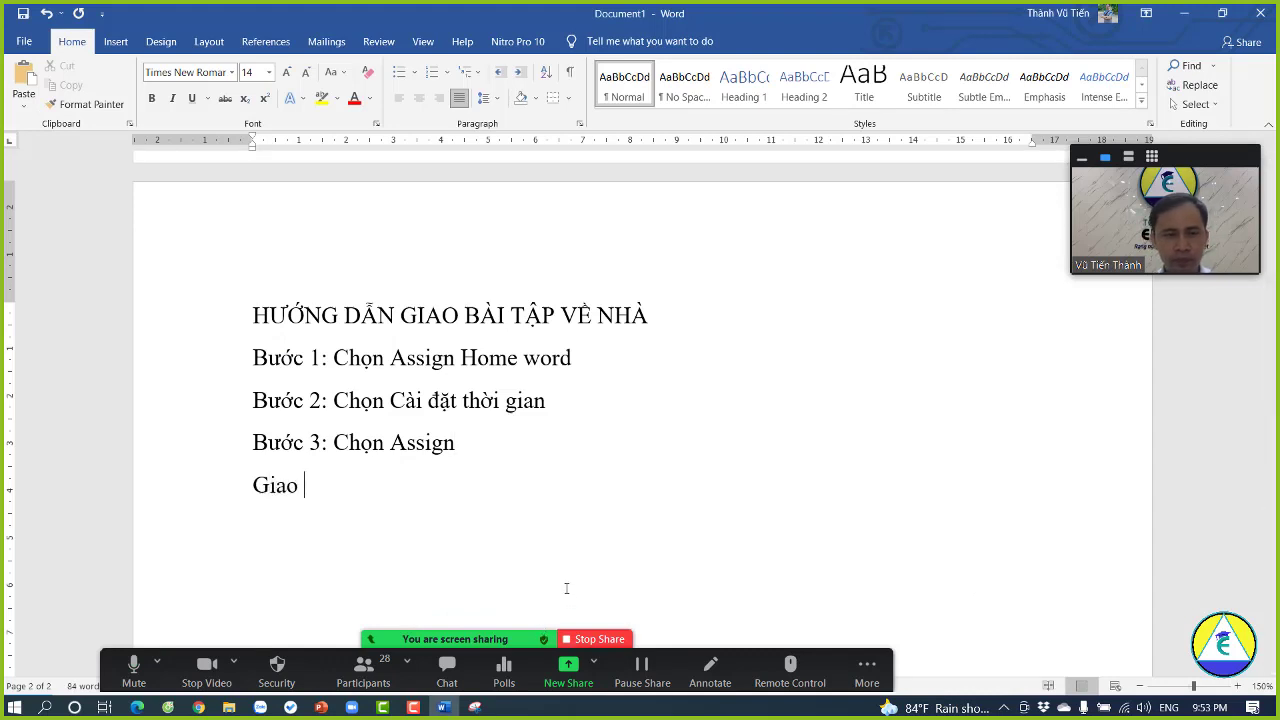
type("bài tập: ")
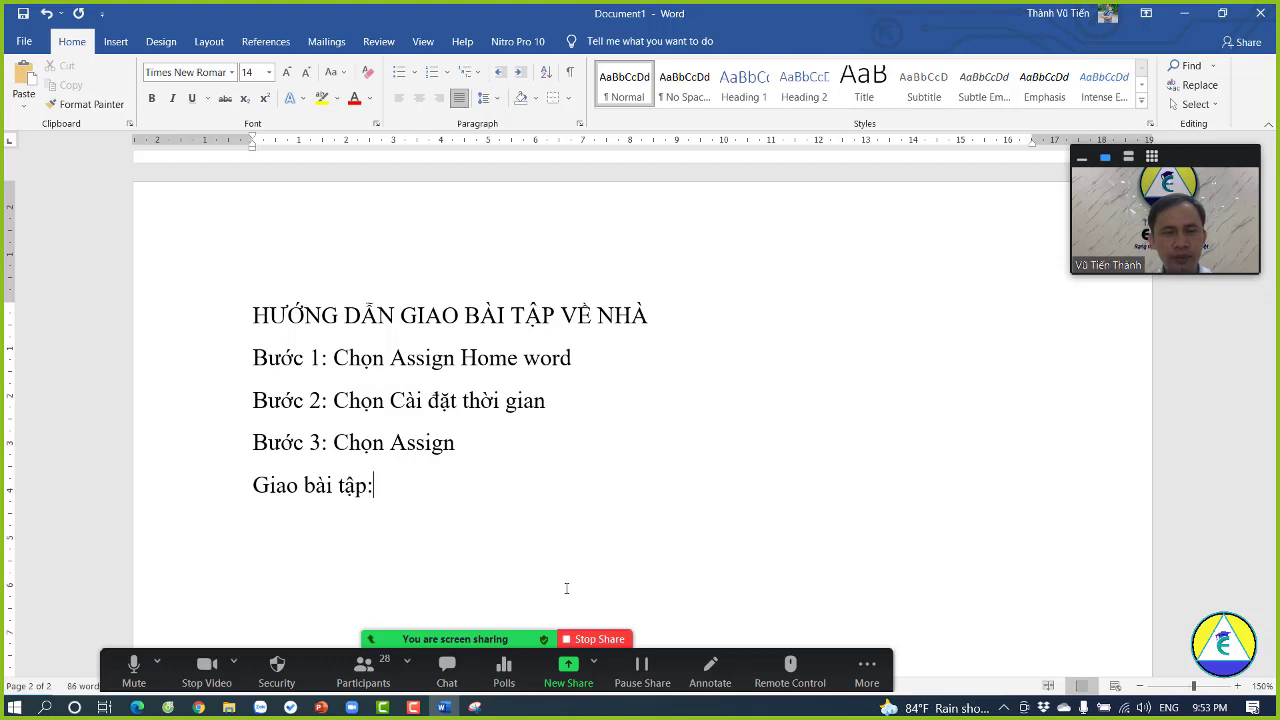
type("Cách 1")
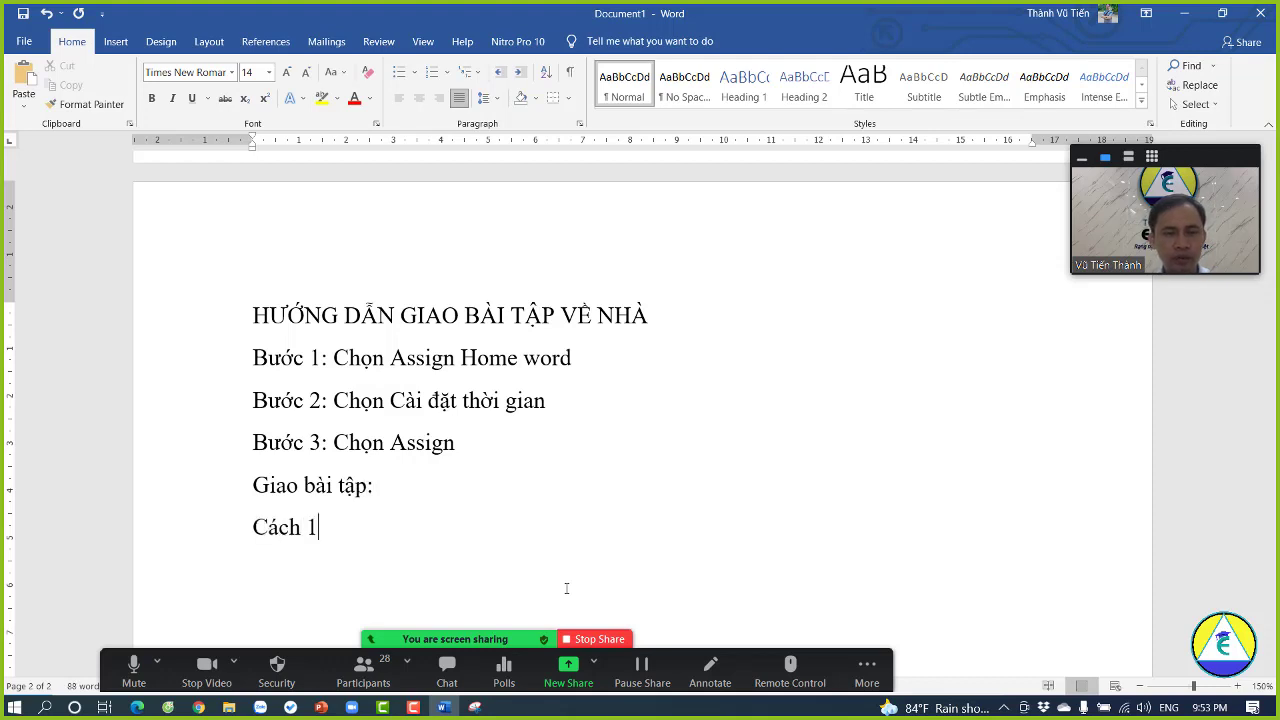
type(": Gửi ")
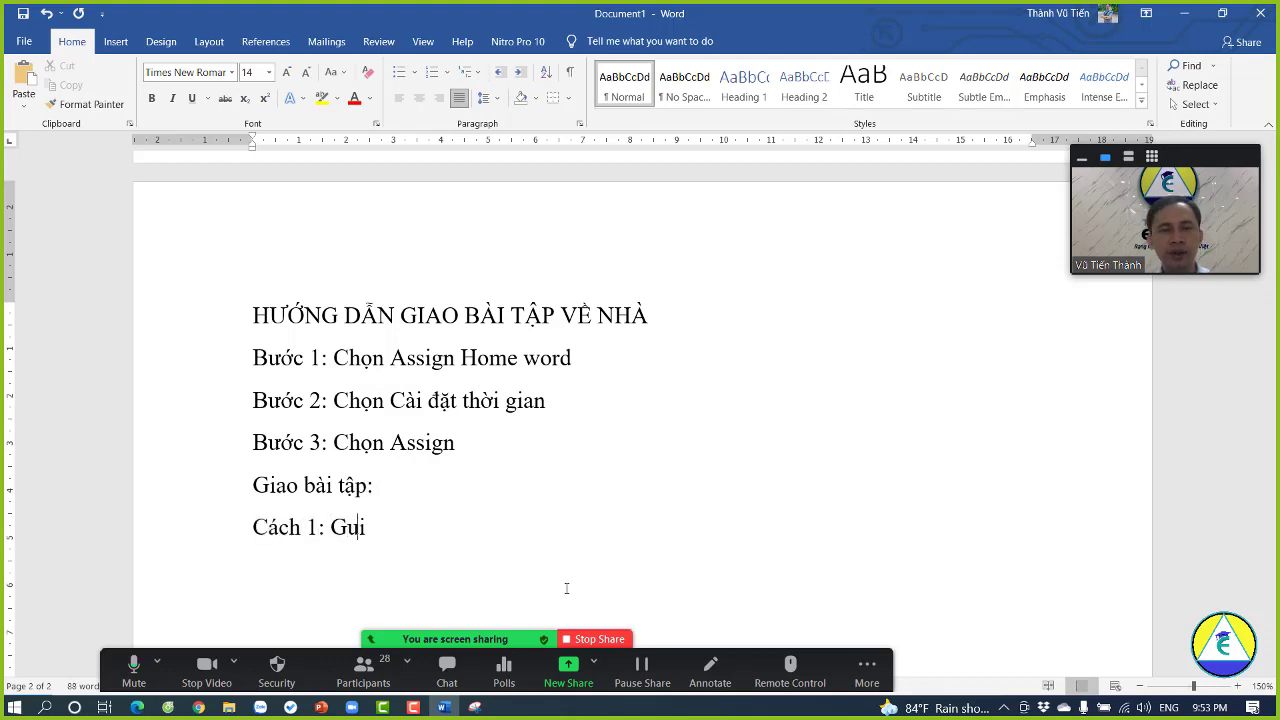
type("mã")
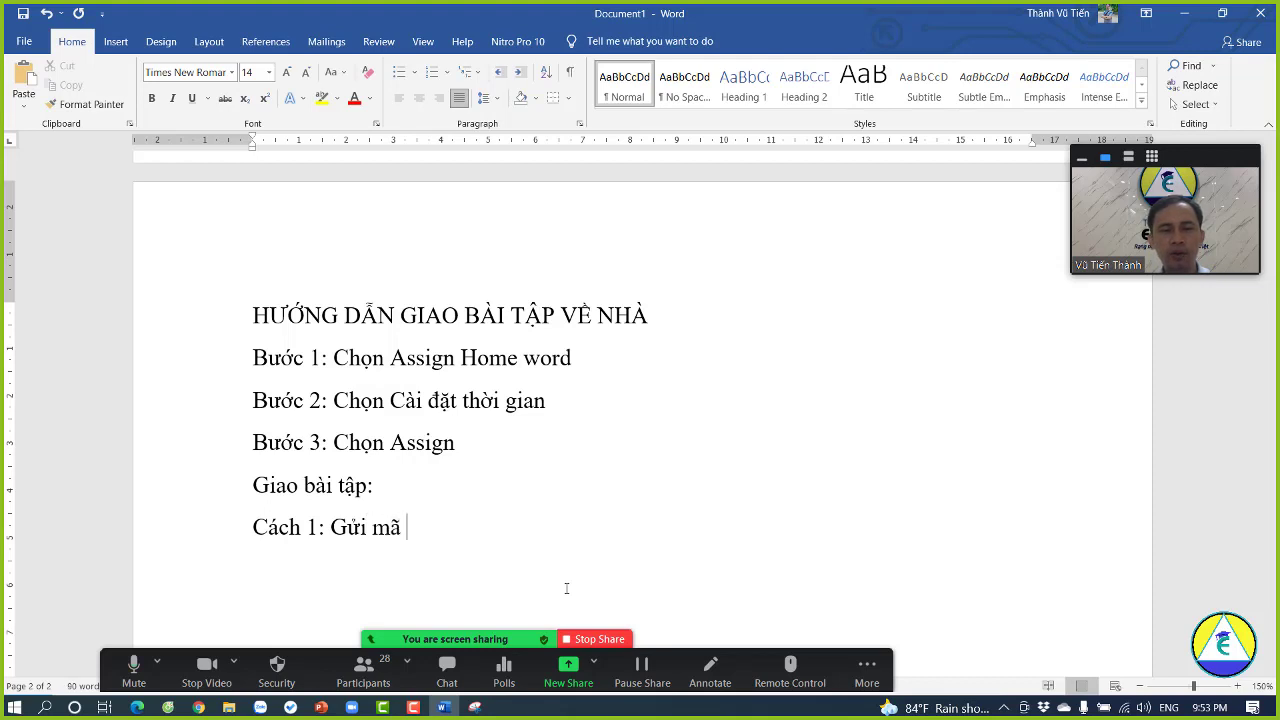
type(" Code")
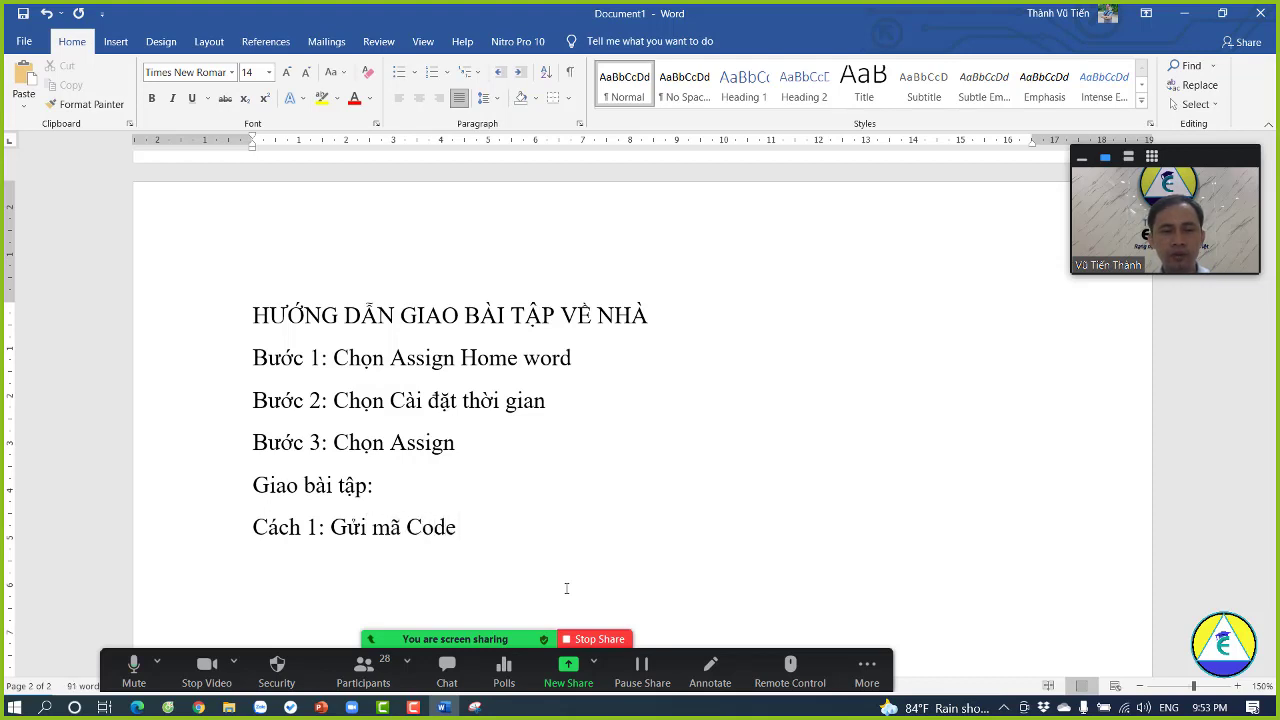
key("alt+Tab")
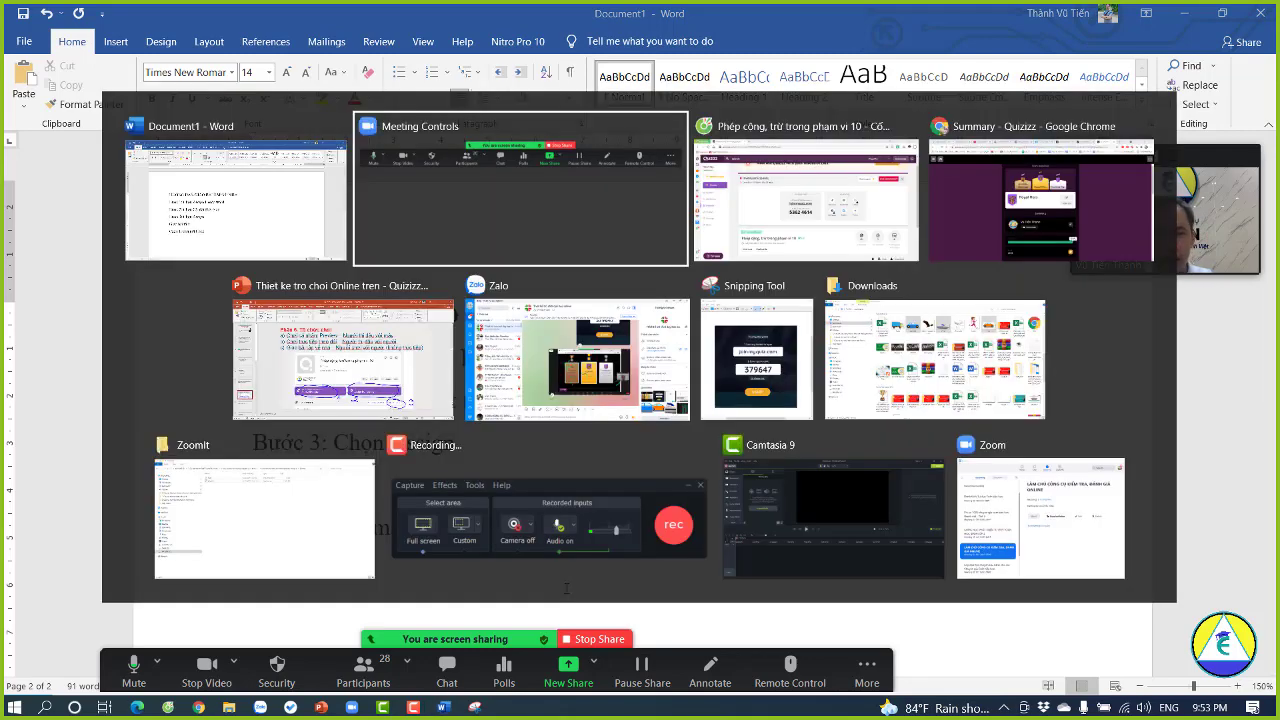
key("alt+Tab")
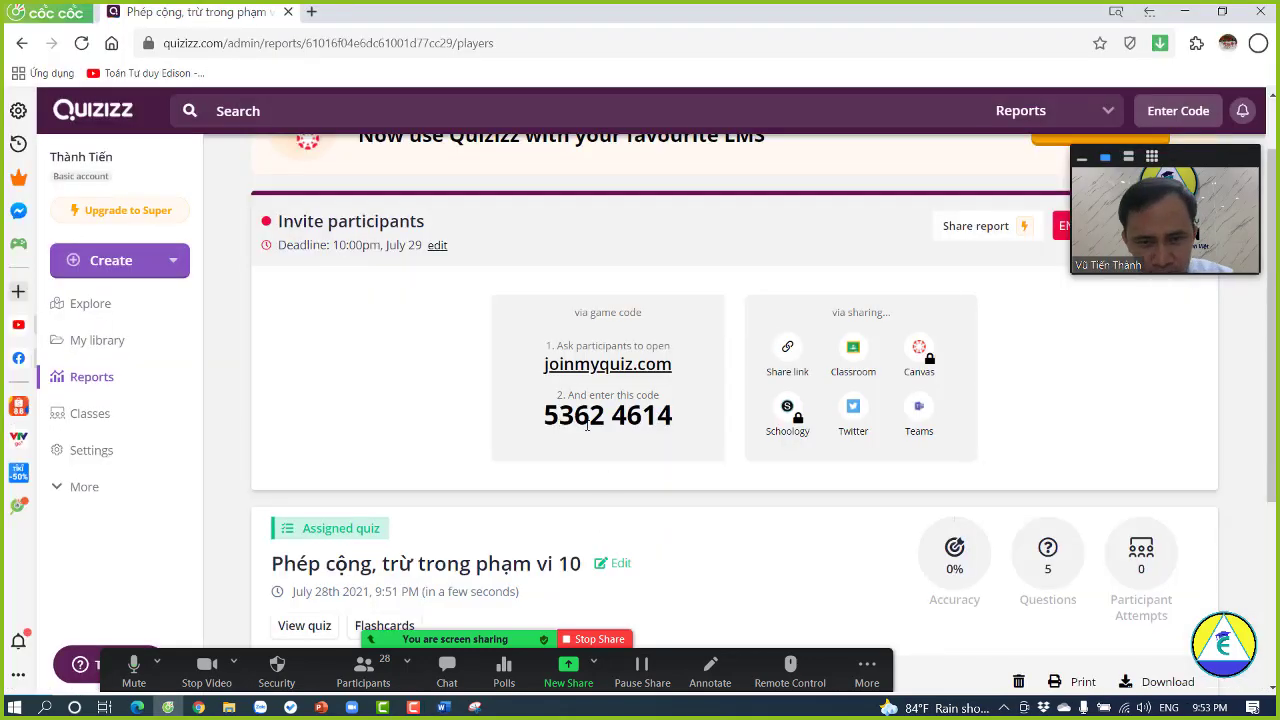
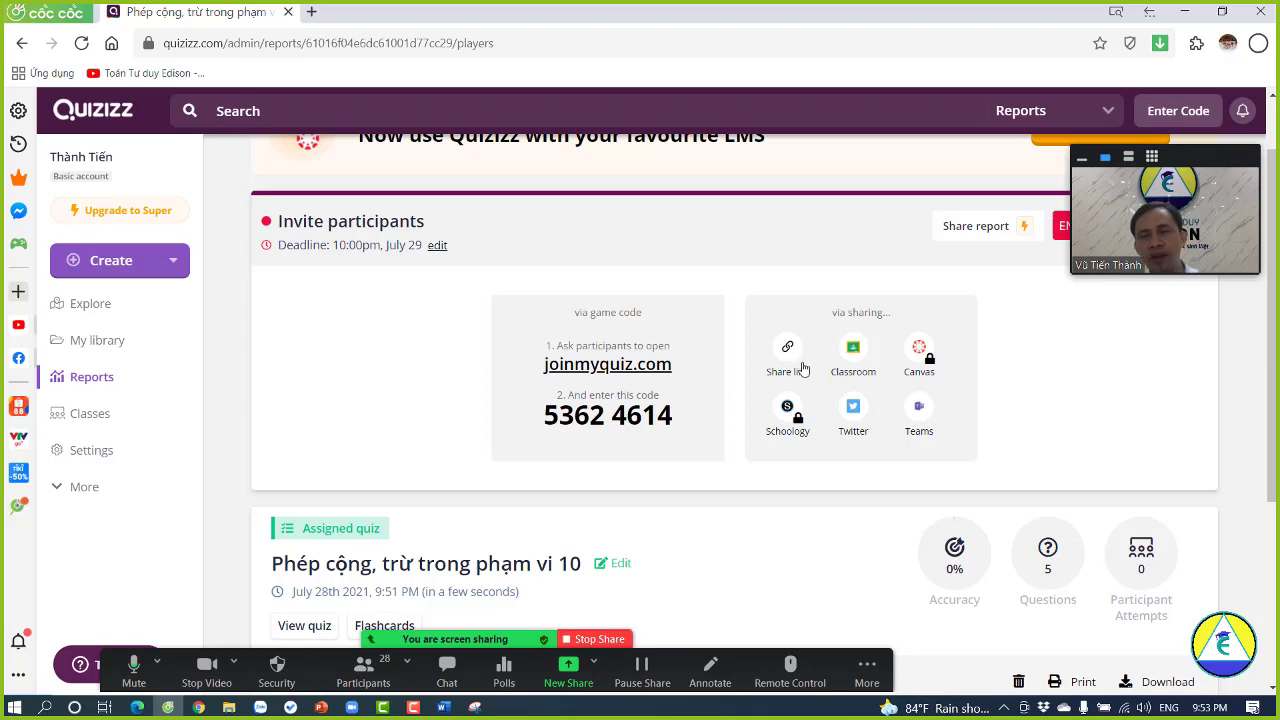
- In Word, complete 'Cách 1: Gửi mã Code cho học sinh' and add a 'Cách 2: Share link' line below
key("alt+Tab")
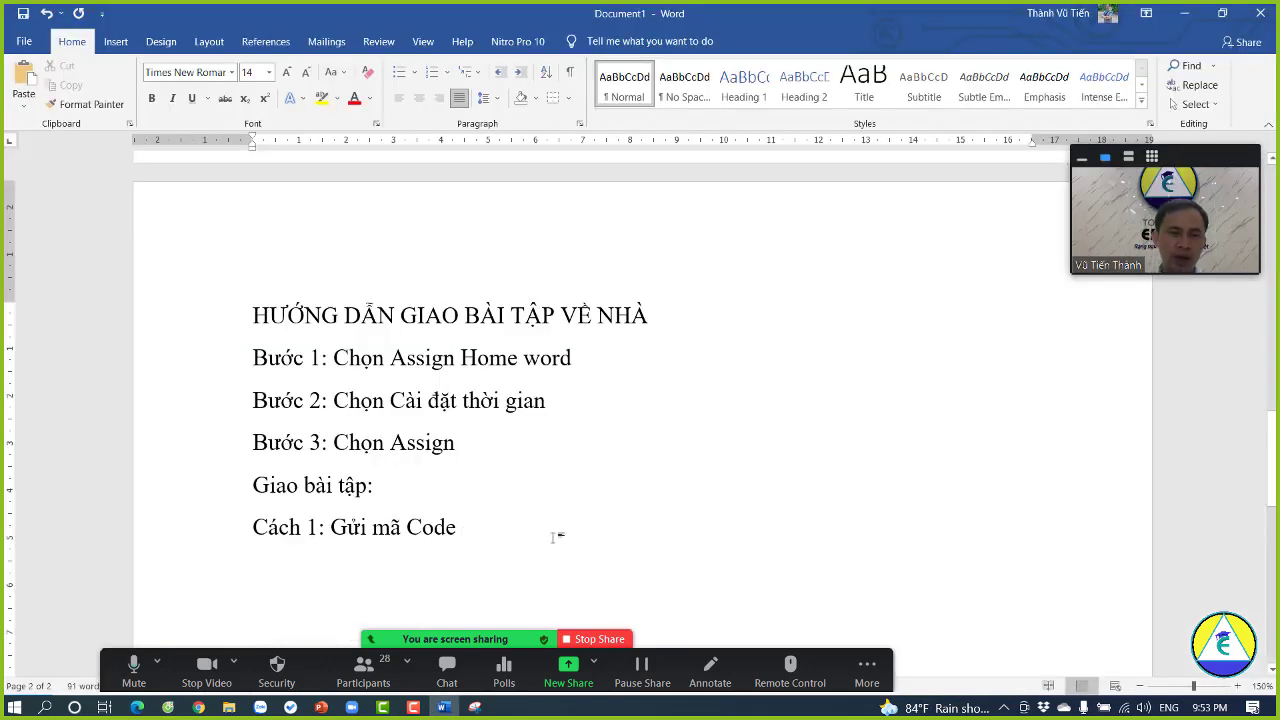
type("cho học sinh")
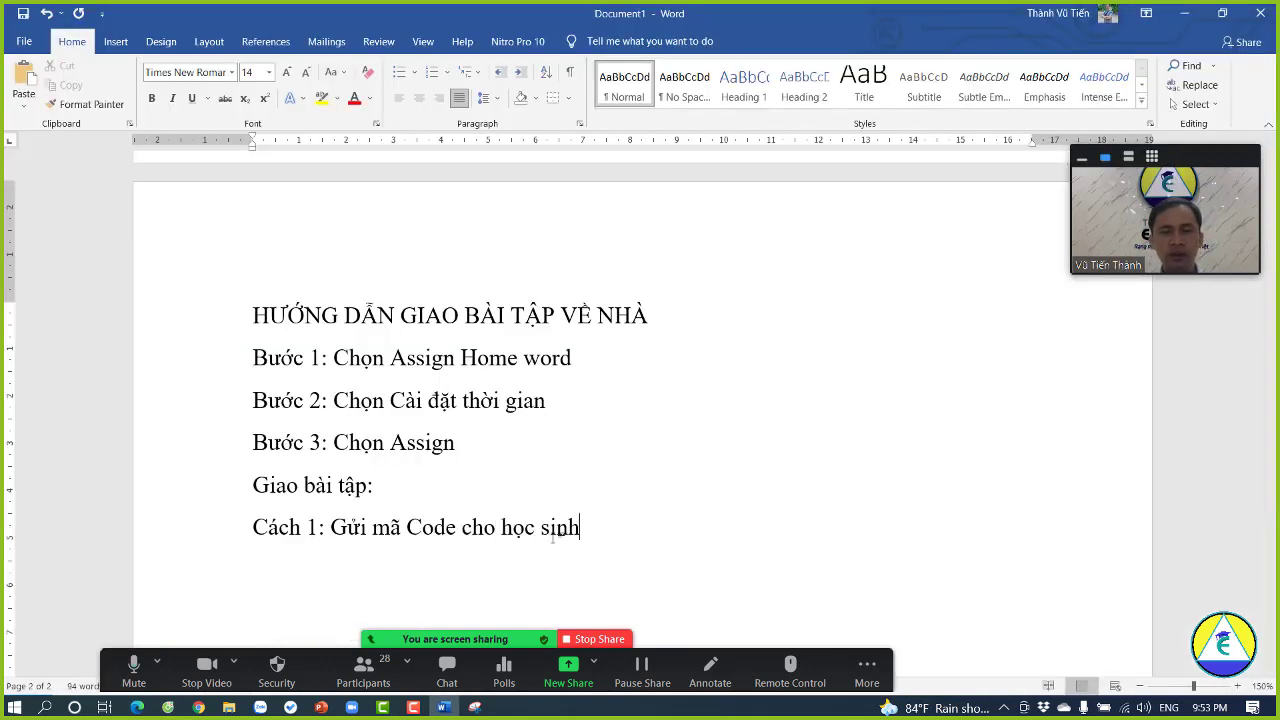
key("Return")
type("Cách 2")
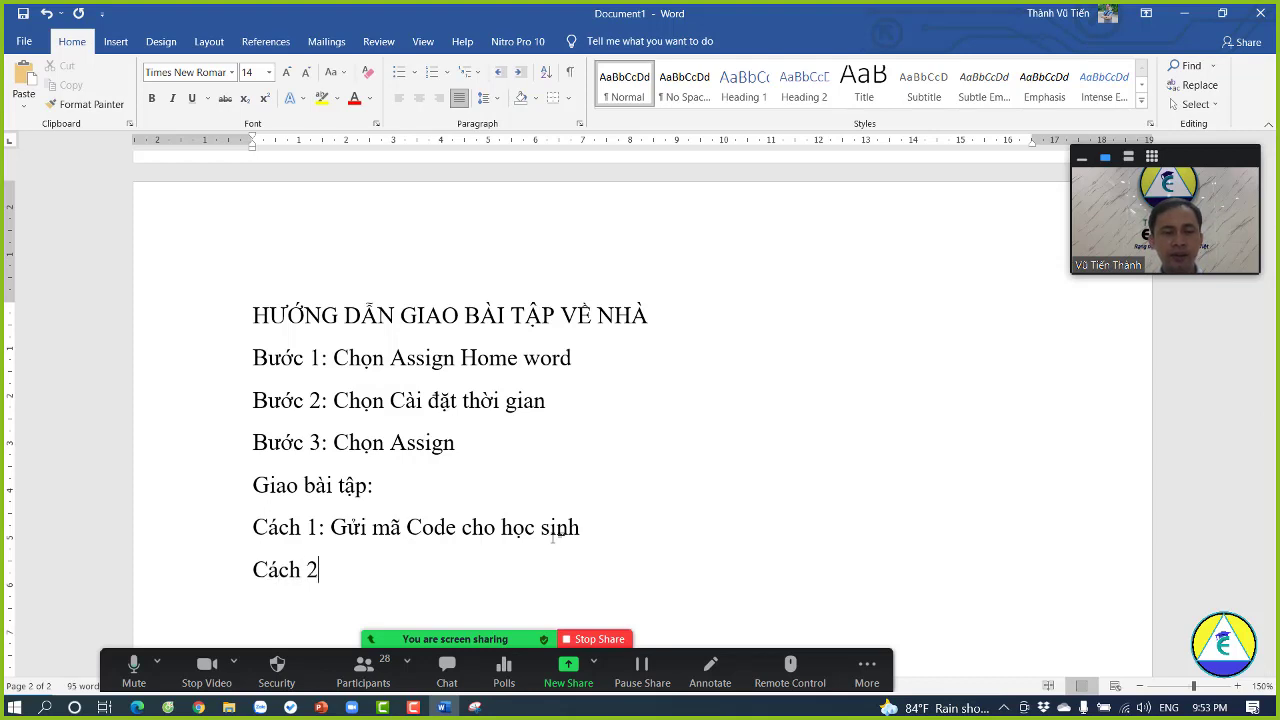
type(": Share link")
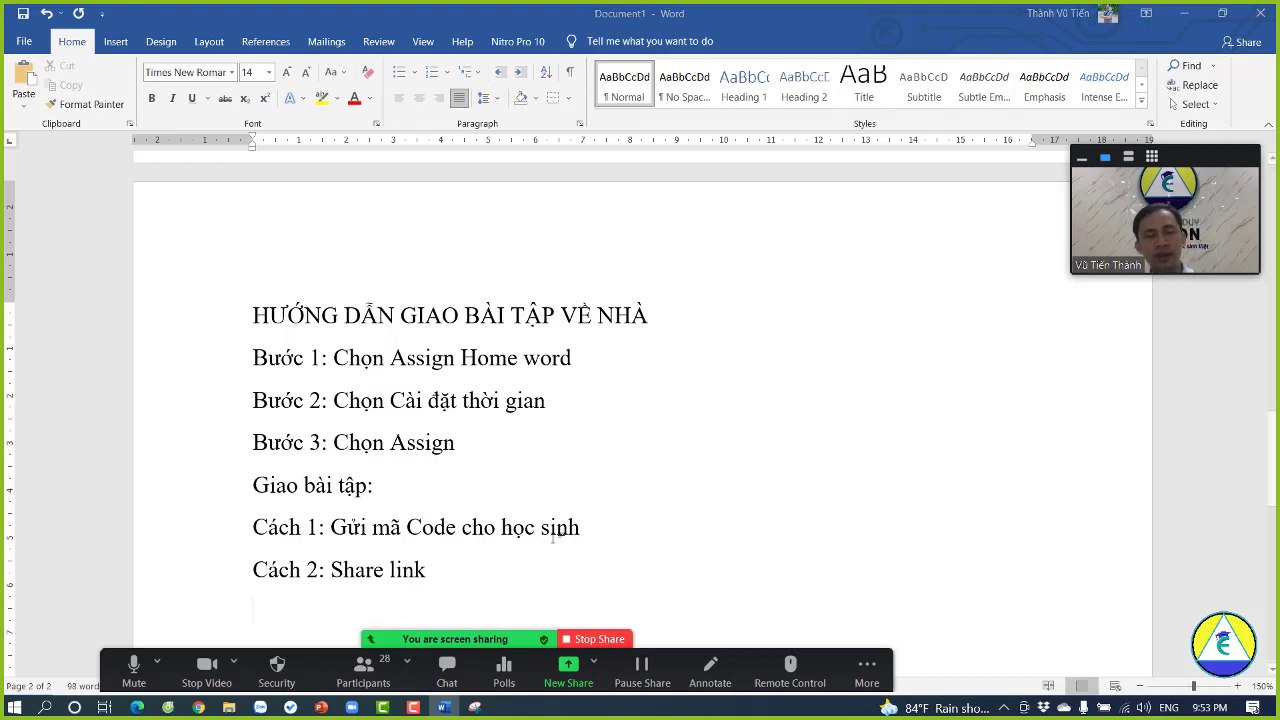
key("alt+Tab")
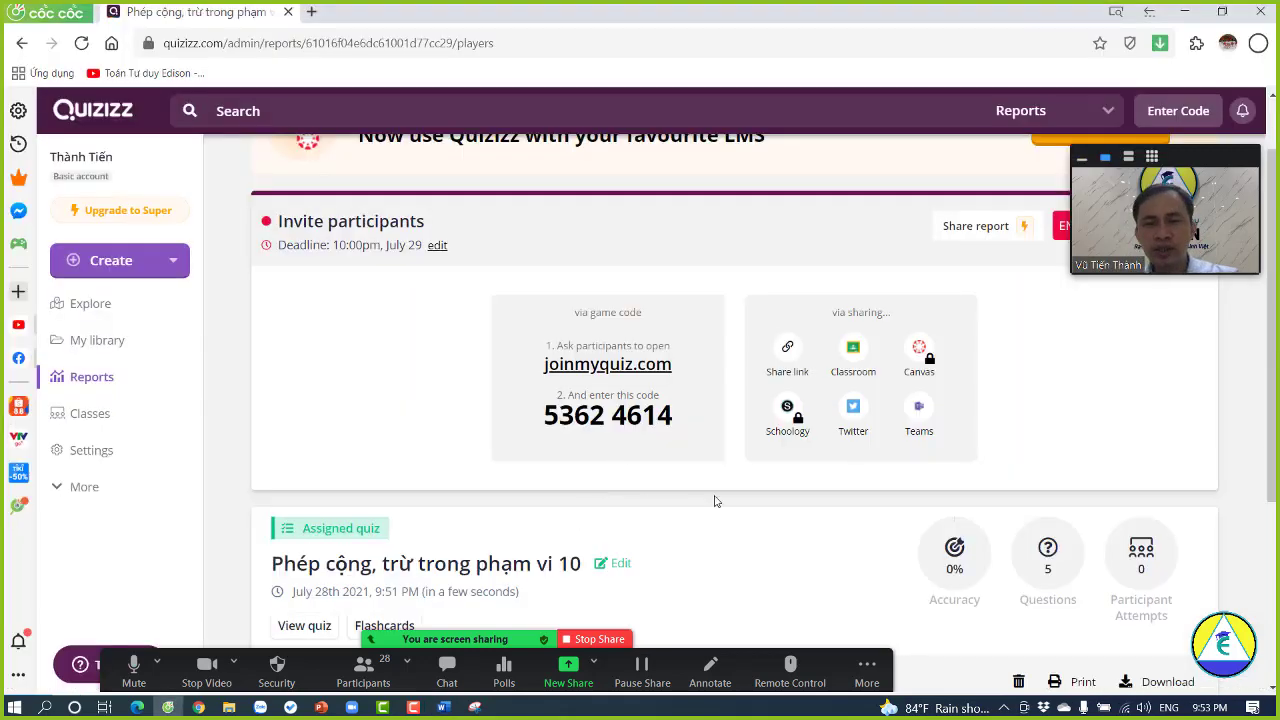
- Copy the quiz's Share link and send it to Everyone in the Zoom meeting chat
left_click(789, 358)
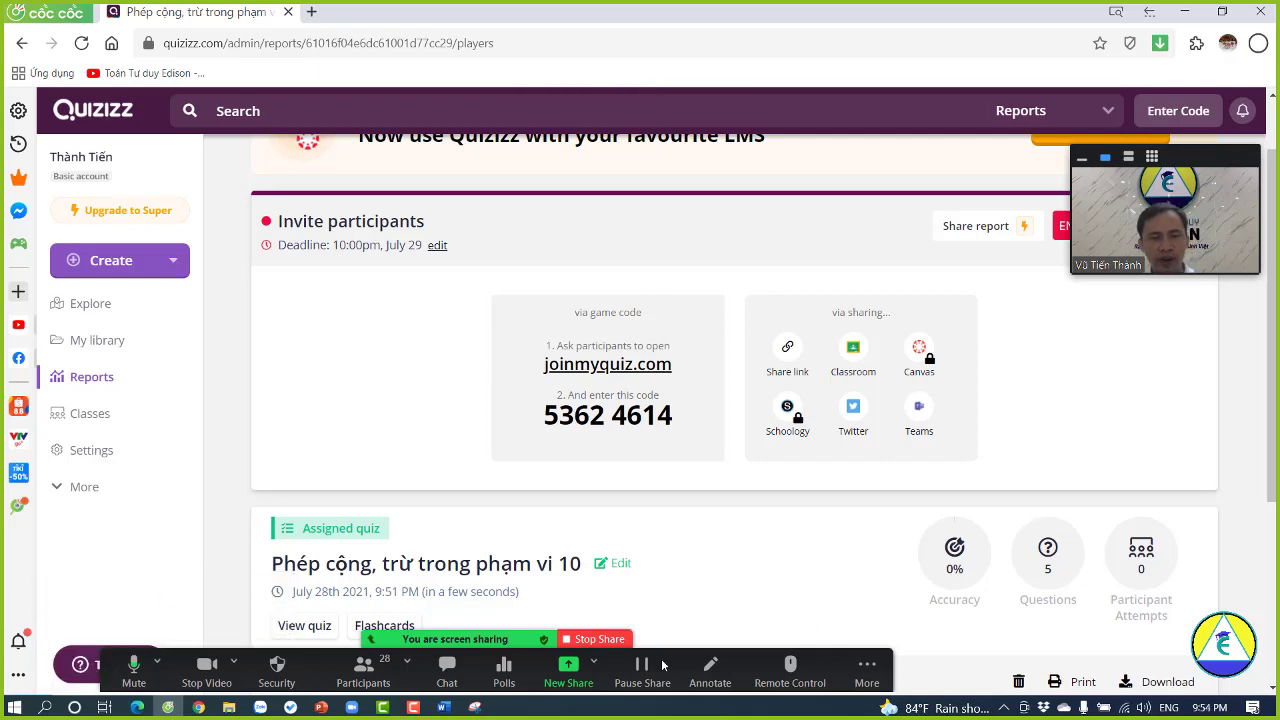
left_click(447, 670)
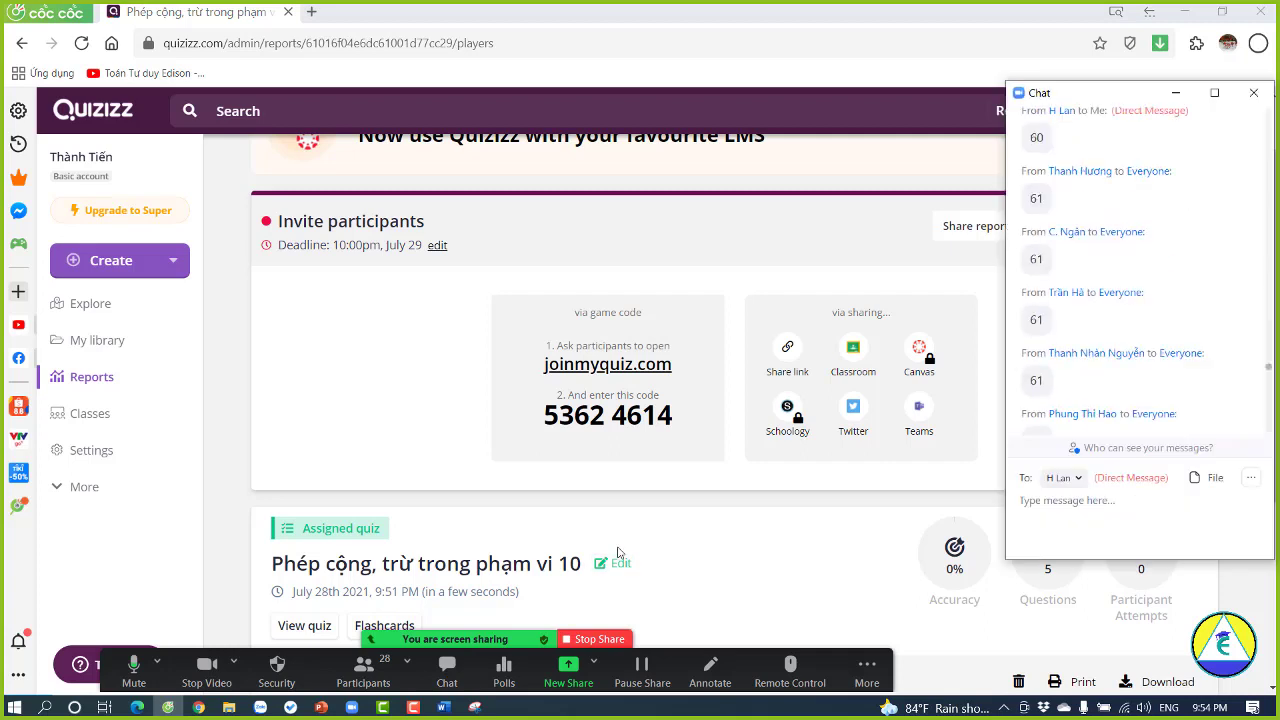
left_click(1080, 480)
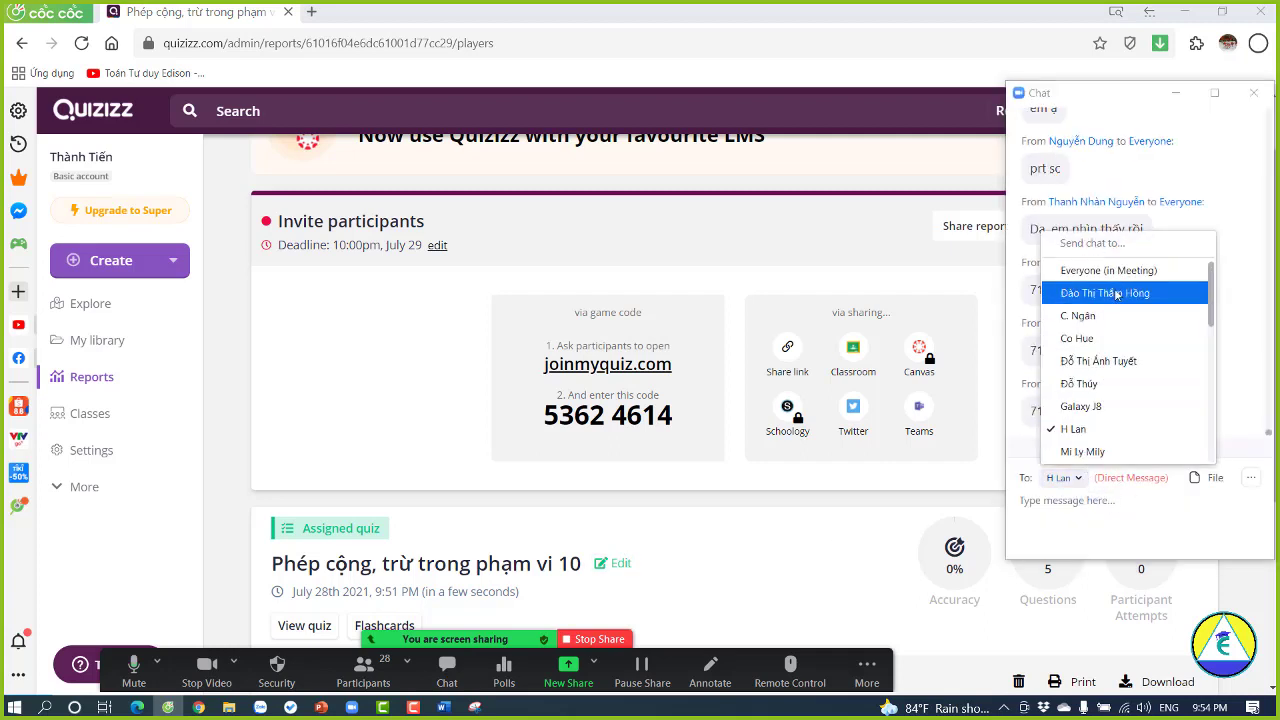
left_click(1108, 272)
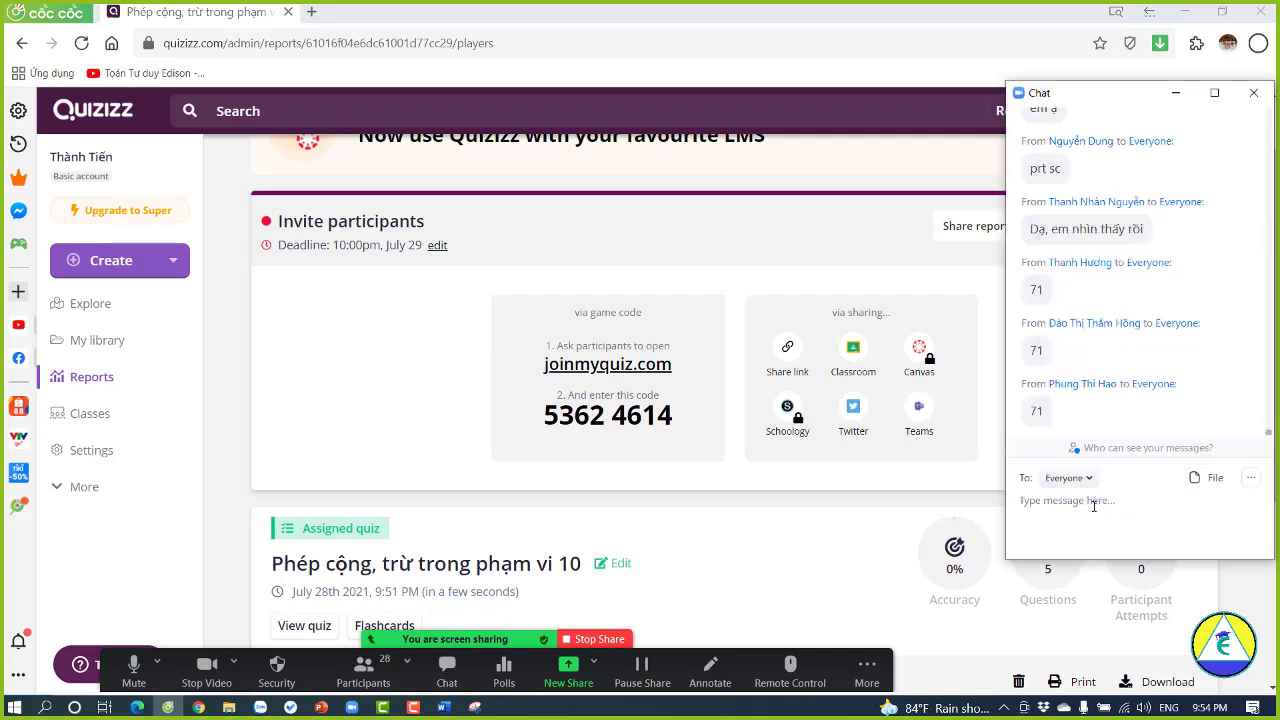
key("ctrl+v")
key("Return")
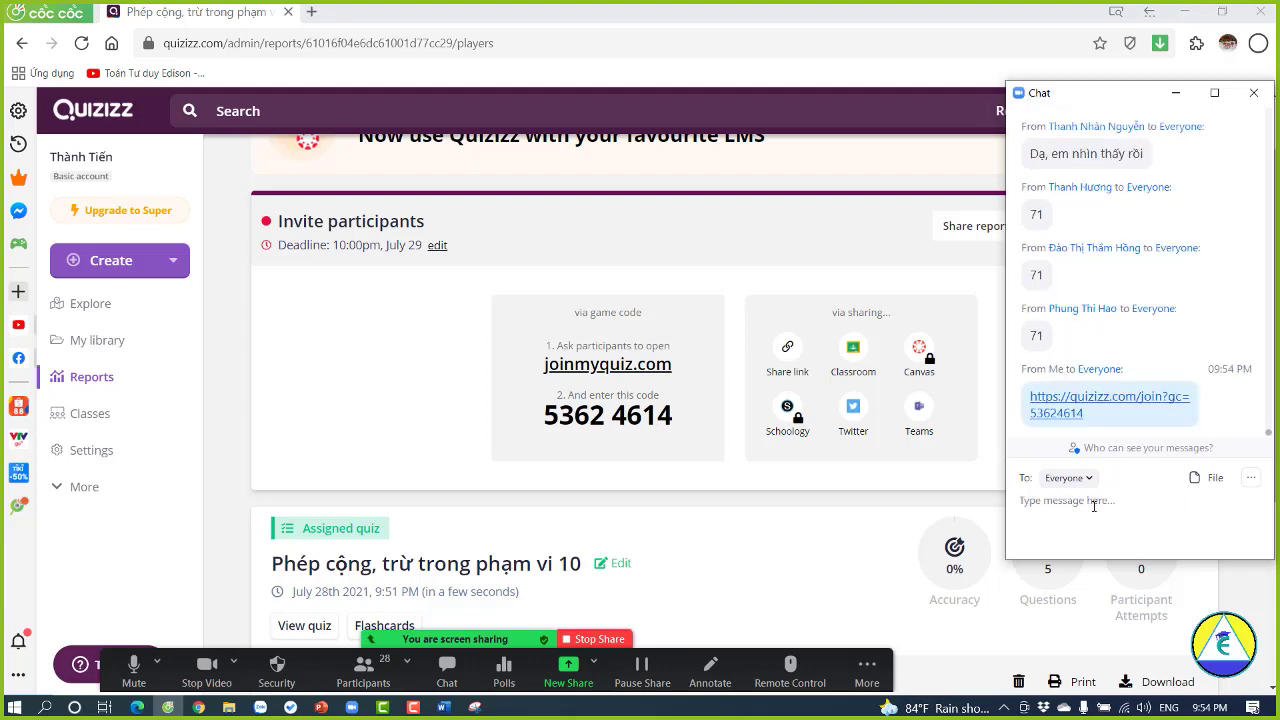
key("alt+Tab")
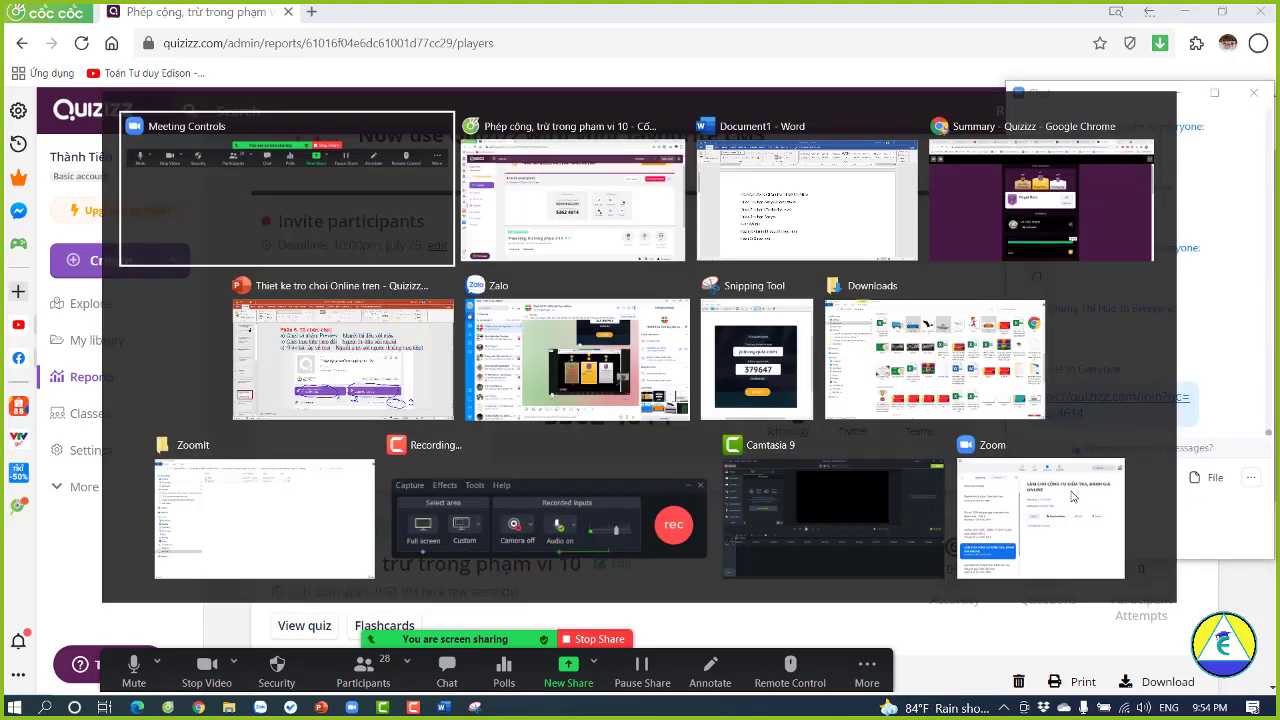
- Add dash bullets '- Bấm vào Share link' and 'Bấm ctrl + V để gửi link cho học sinh' under Cách 2
key("alt+Tab")
key("alt+Tab")
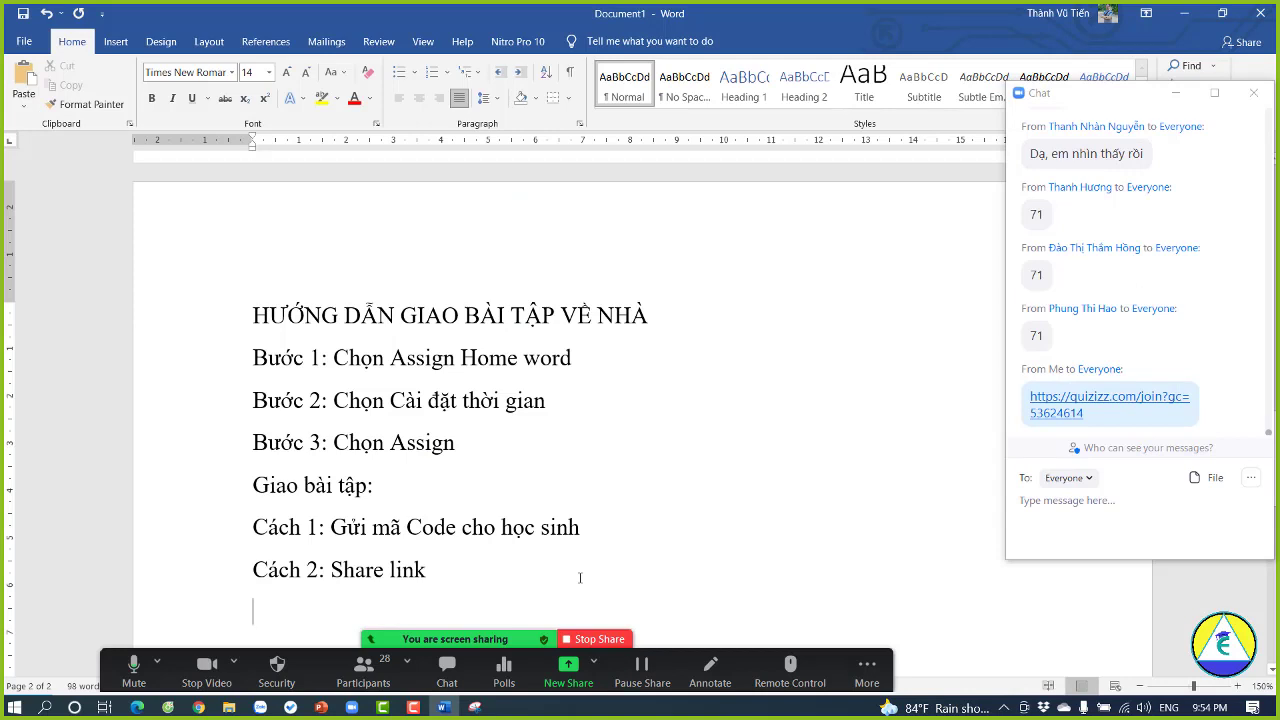
type("- B")
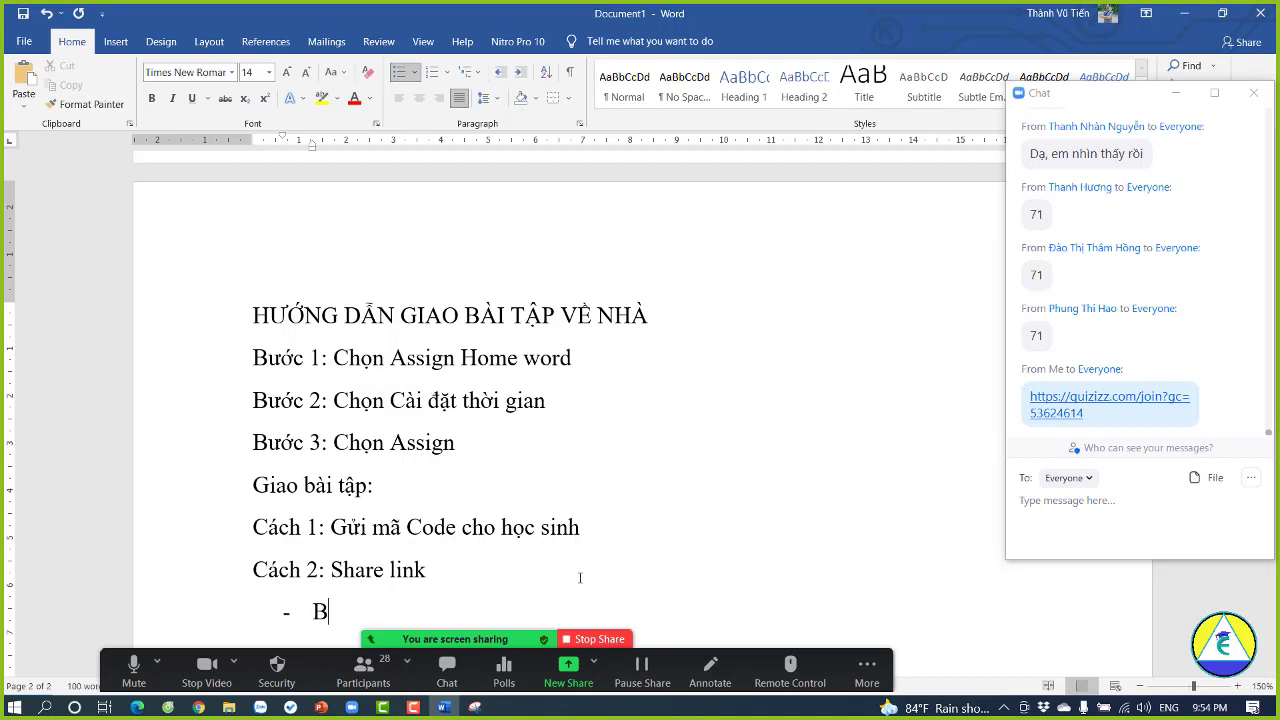
type("ấm vào Sh")
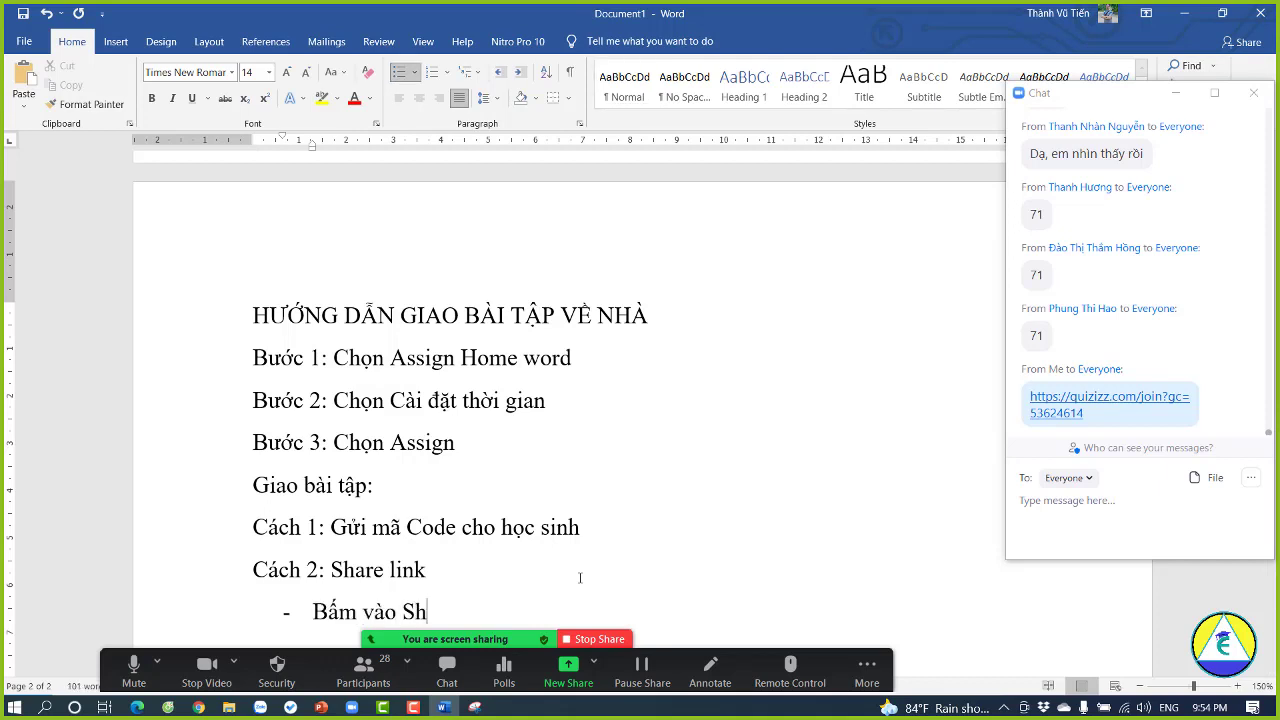
type("are link")
scroll(580, 577, "down", 3)
key("Return")
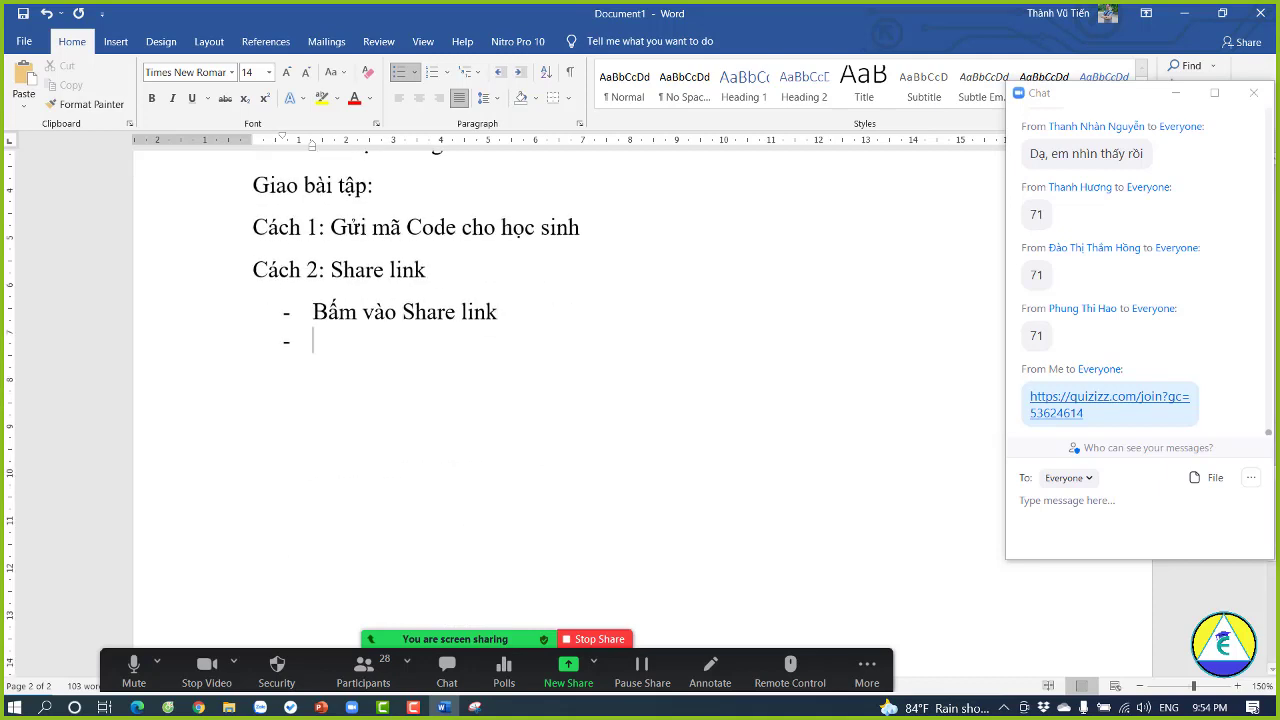
type("Bấm ")
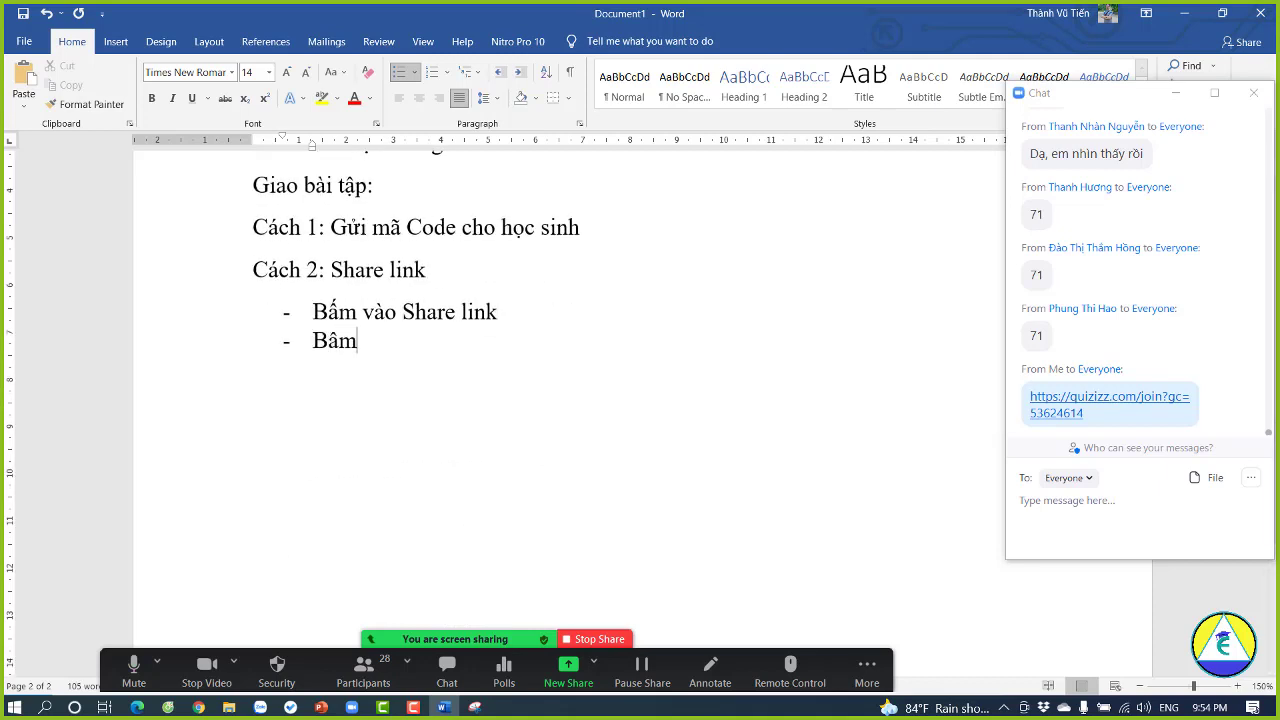
type("c")
type("trl")
type(" + V để ")
type("gửi link cho ")
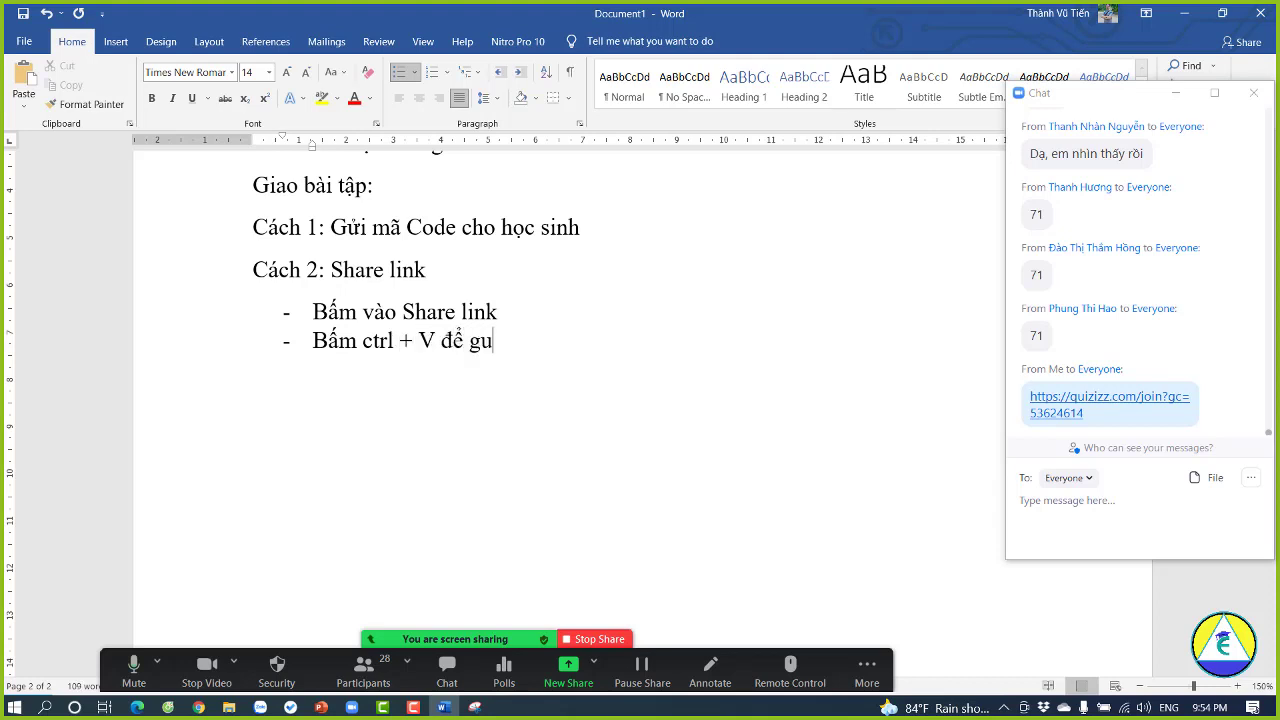
type("học sinh")
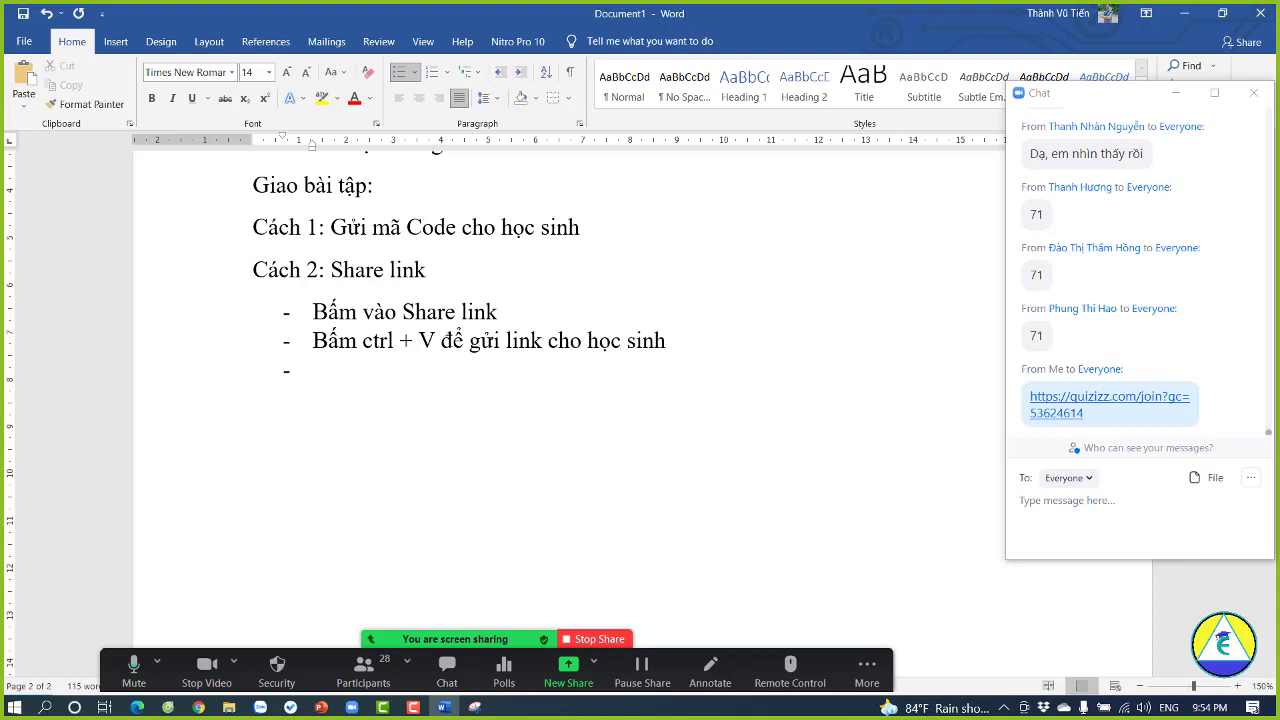
key("BackSpace")
key("BackSpace")
key("BackSpace")
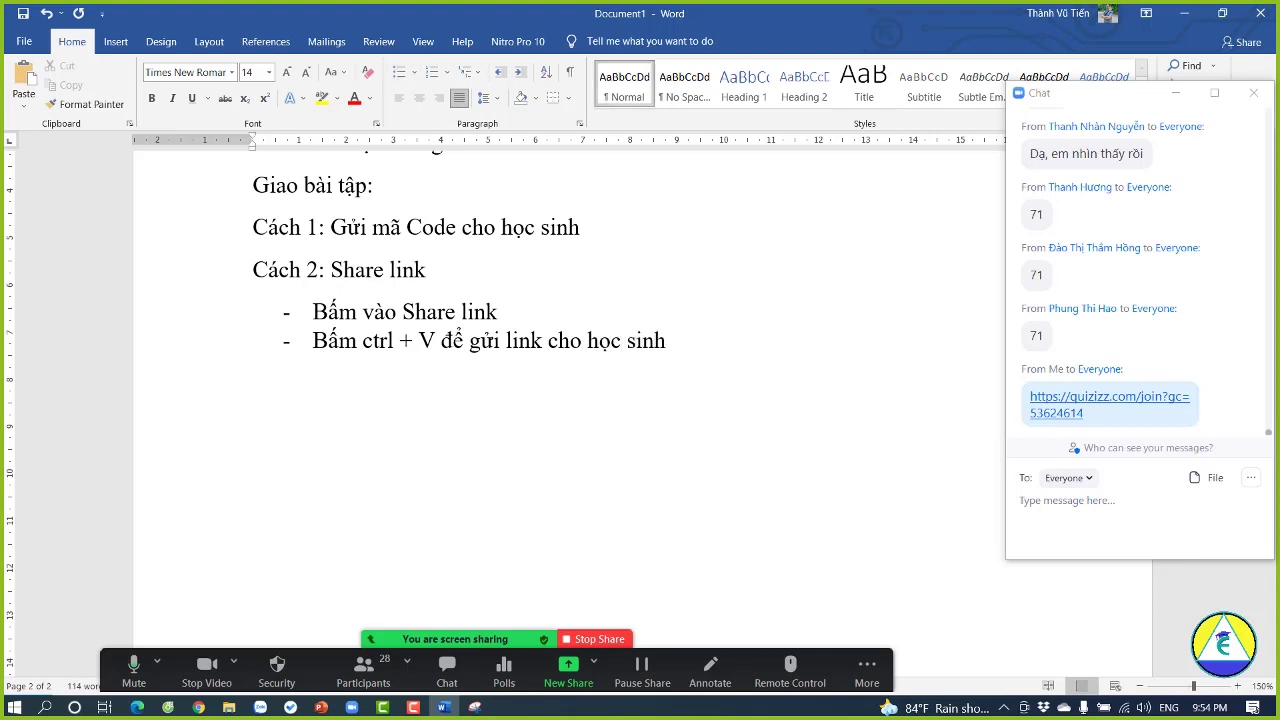
key("alt+Tab")
key("alt+Tab")
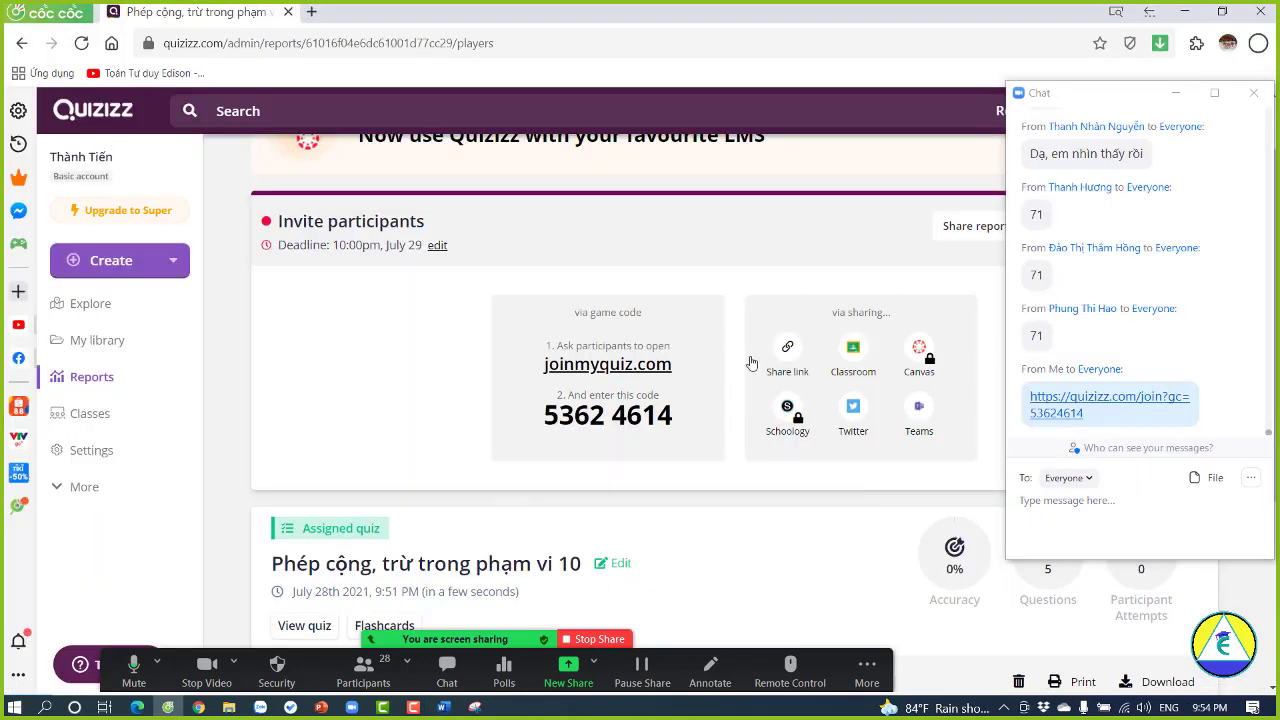
- Paste the join link into Chrome's address bar, switch Music on, and enter the game lobby
left_click(199, 708)
left_click(1002, 44)
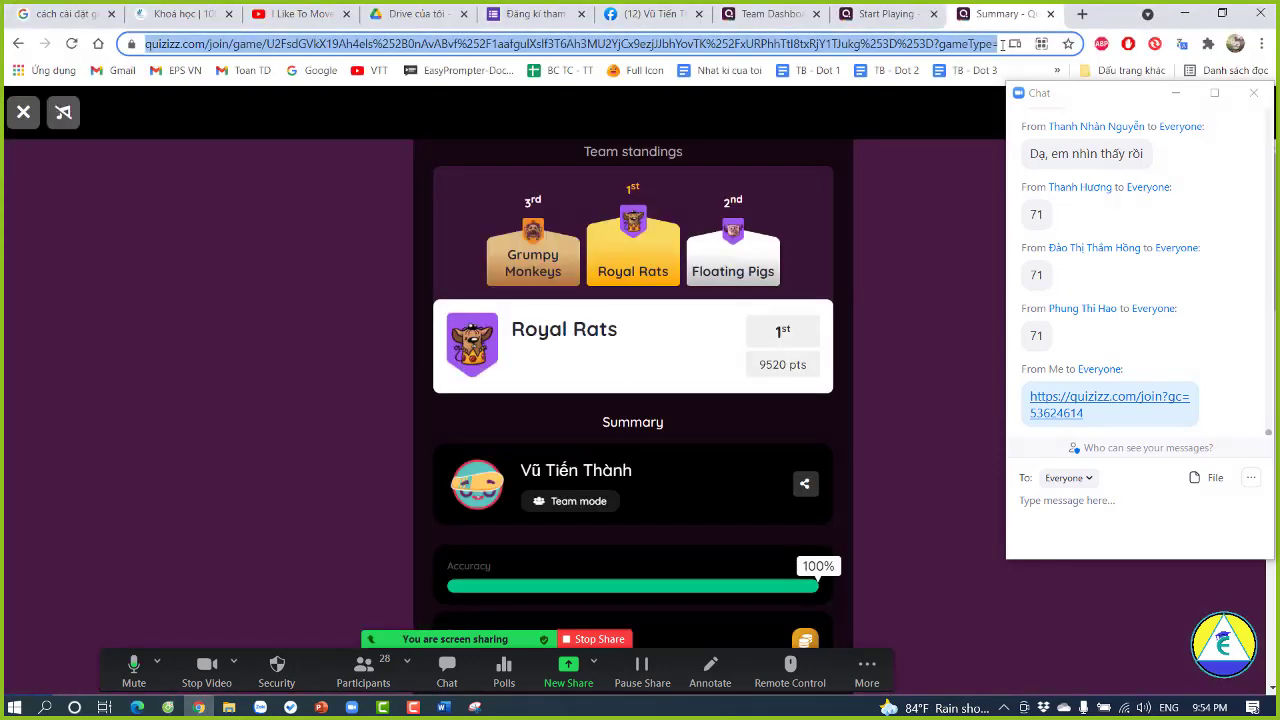
type("https://quizizz.com/join?gc=53624614")
key("Return")
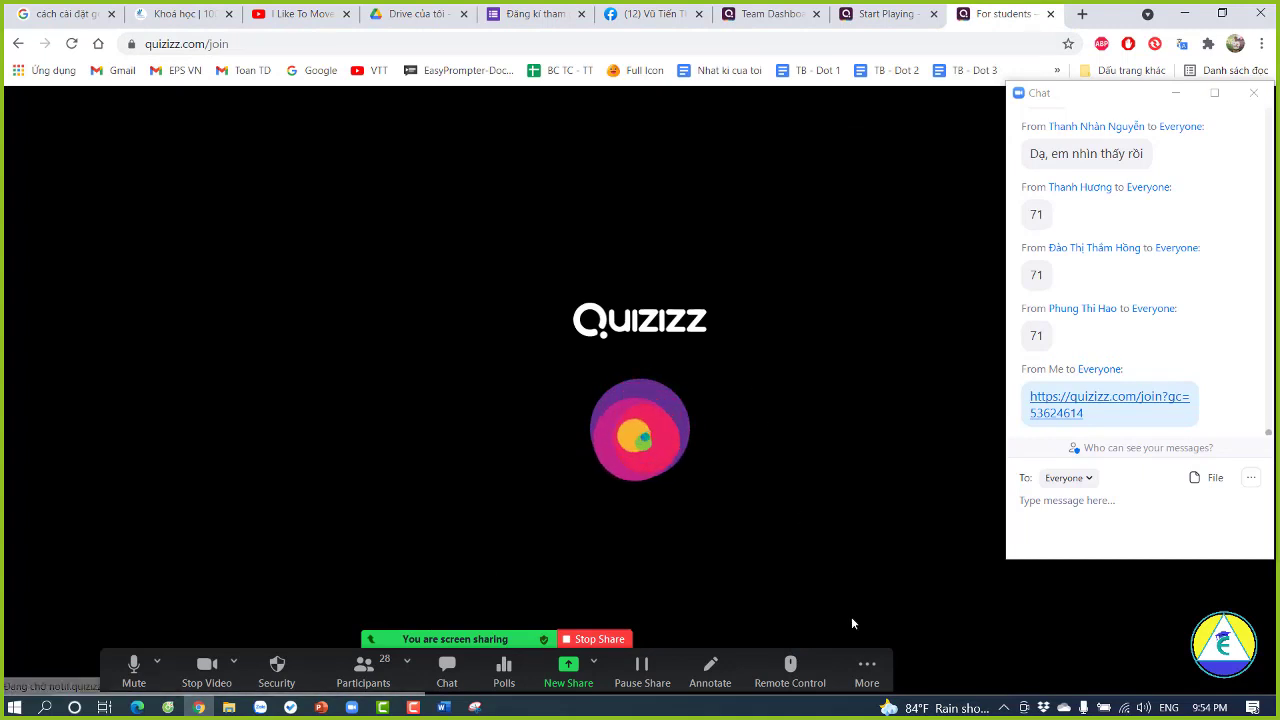
left_click_drag(828, 655, 730, 5)
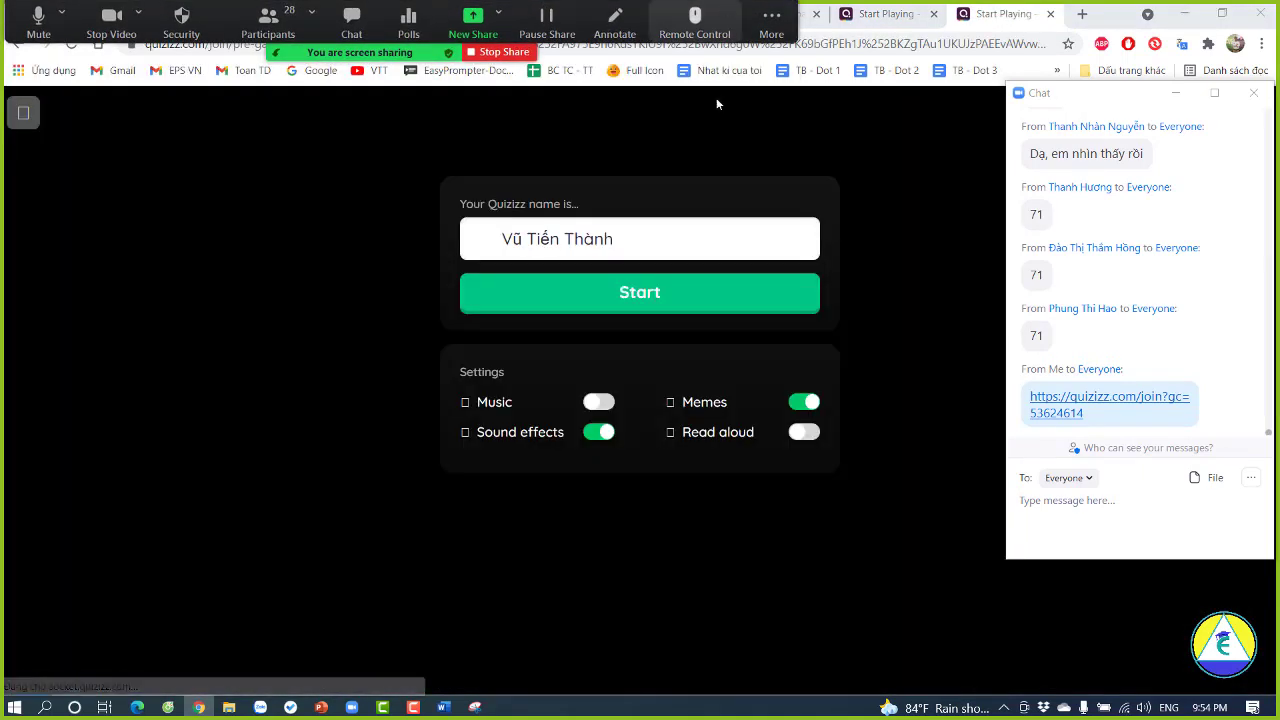
left_click(608, 408)
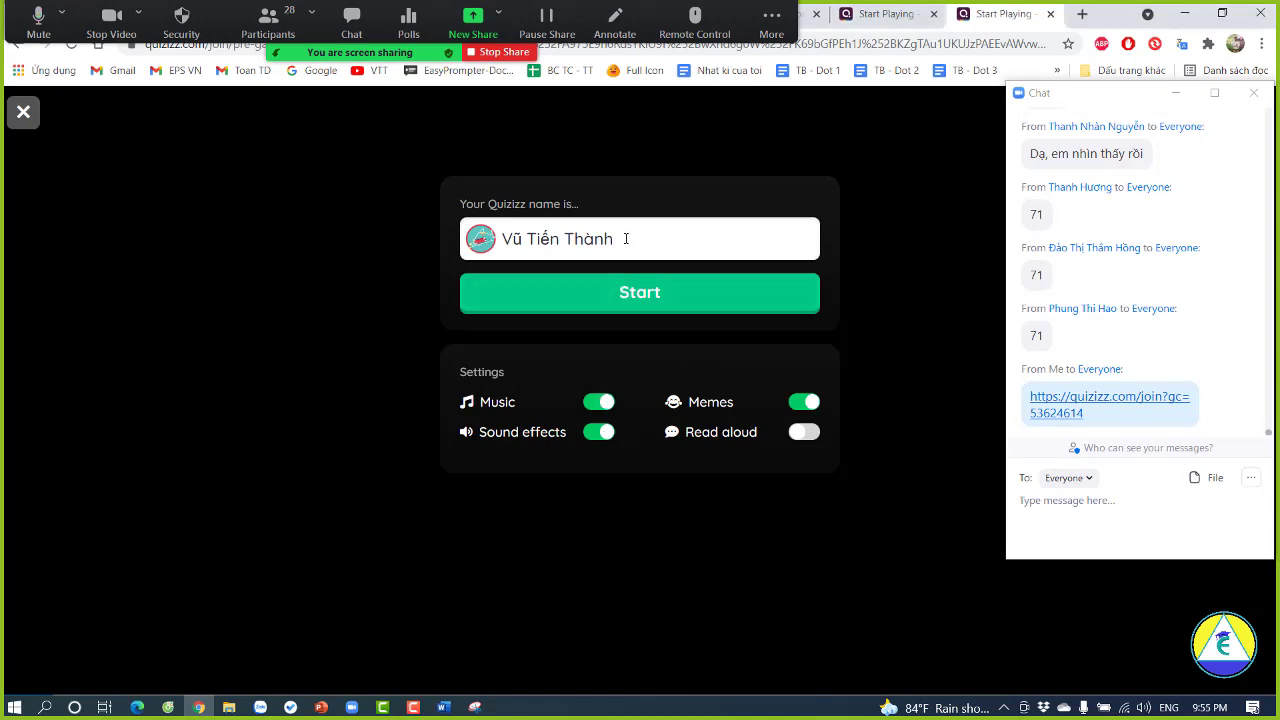
left_click(637, 309)
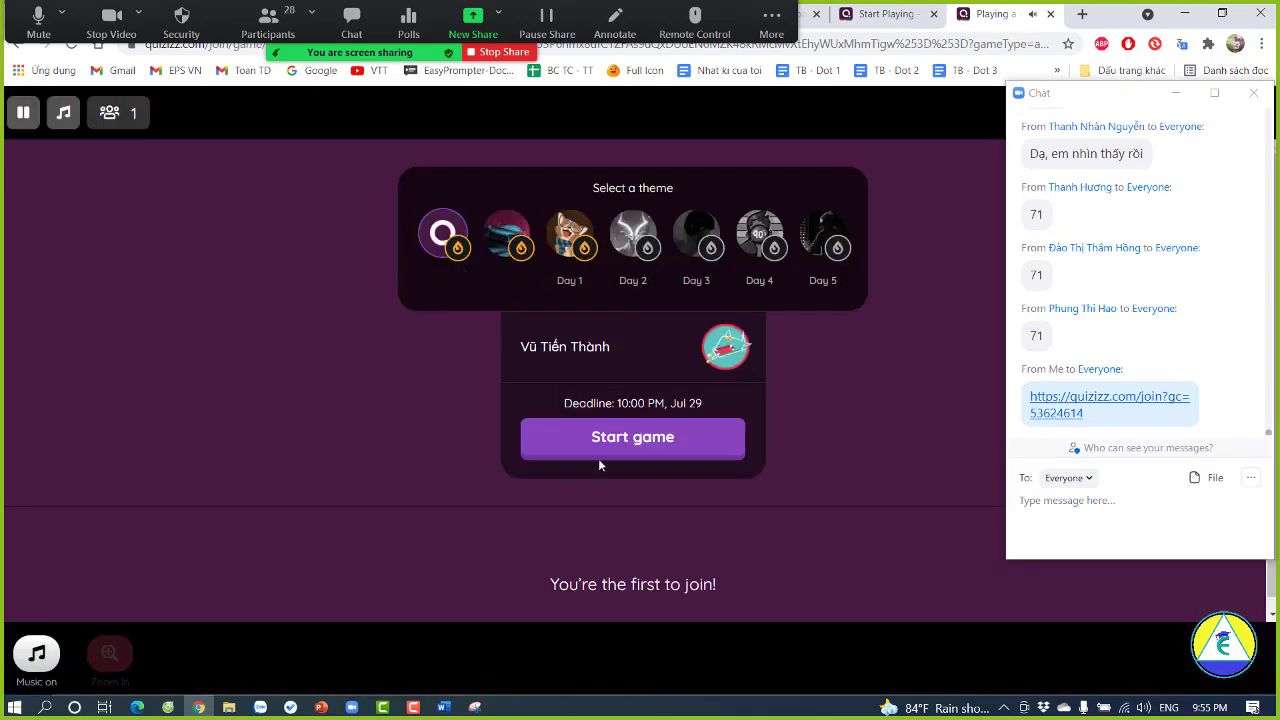
- Start the game and answer the first questions: 4 ô tô, 2 + 7 = 9, 5 + 3 = 8
left_click(606, 452)
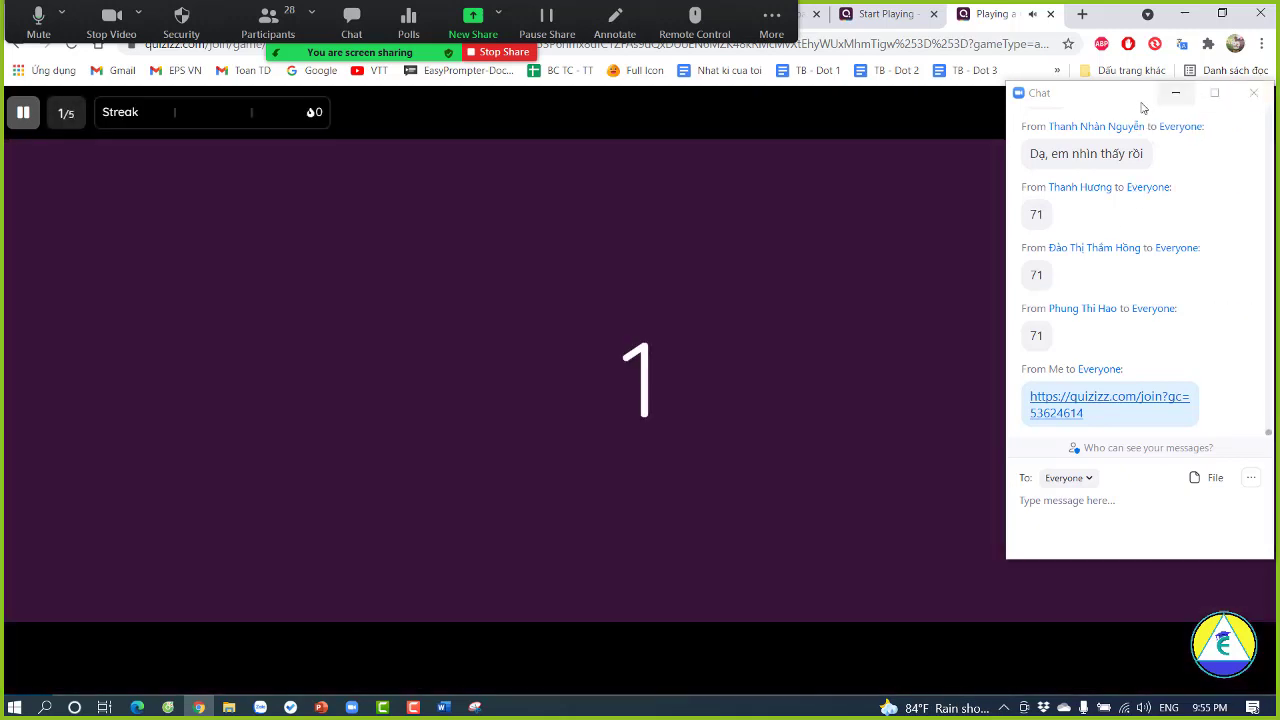
left_click_drag(1134, 106, 1167, 111)
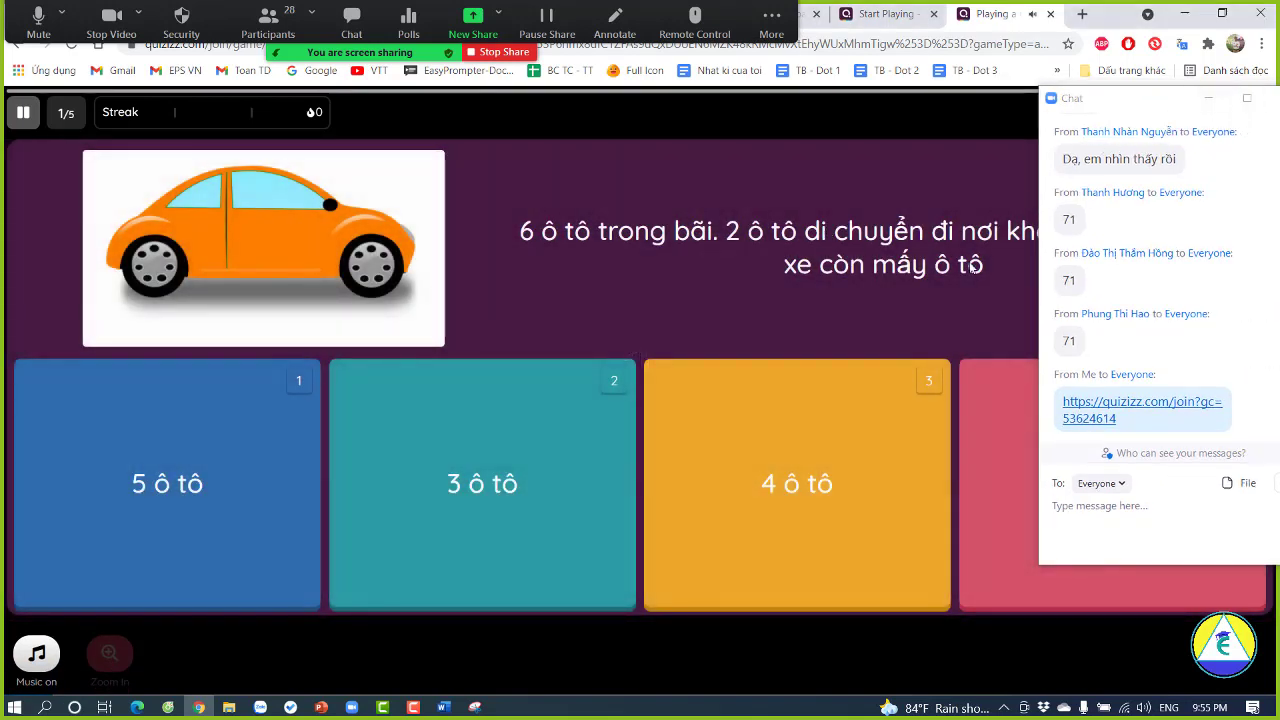
left_click(834, 500)
left_click_drag(1162, 93, 676, 112)
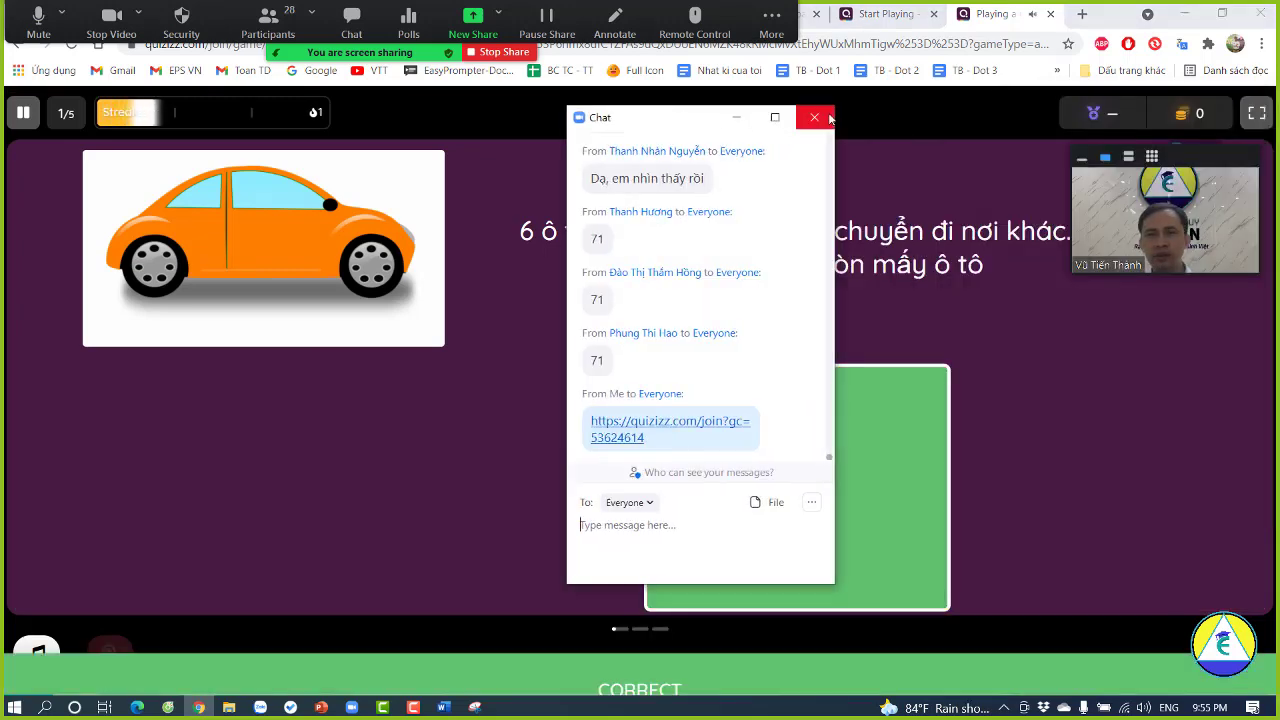
left_click(814, 117)
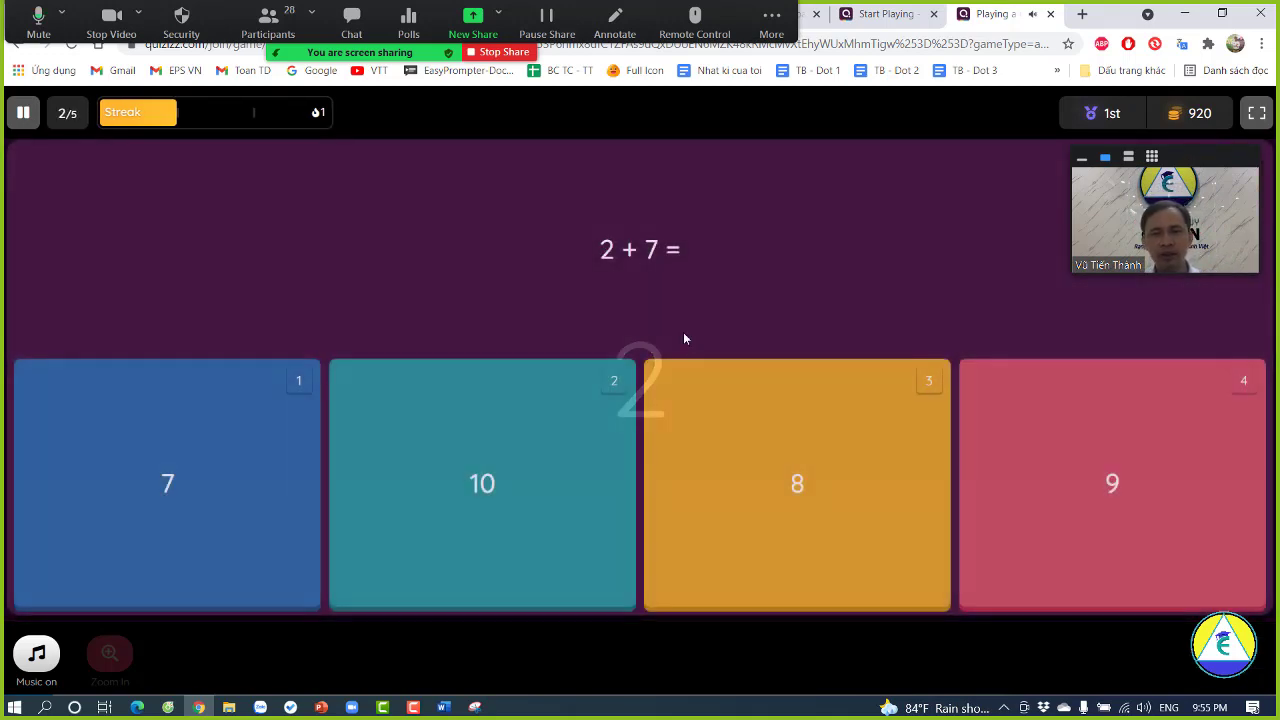
left_click(1078, 484)
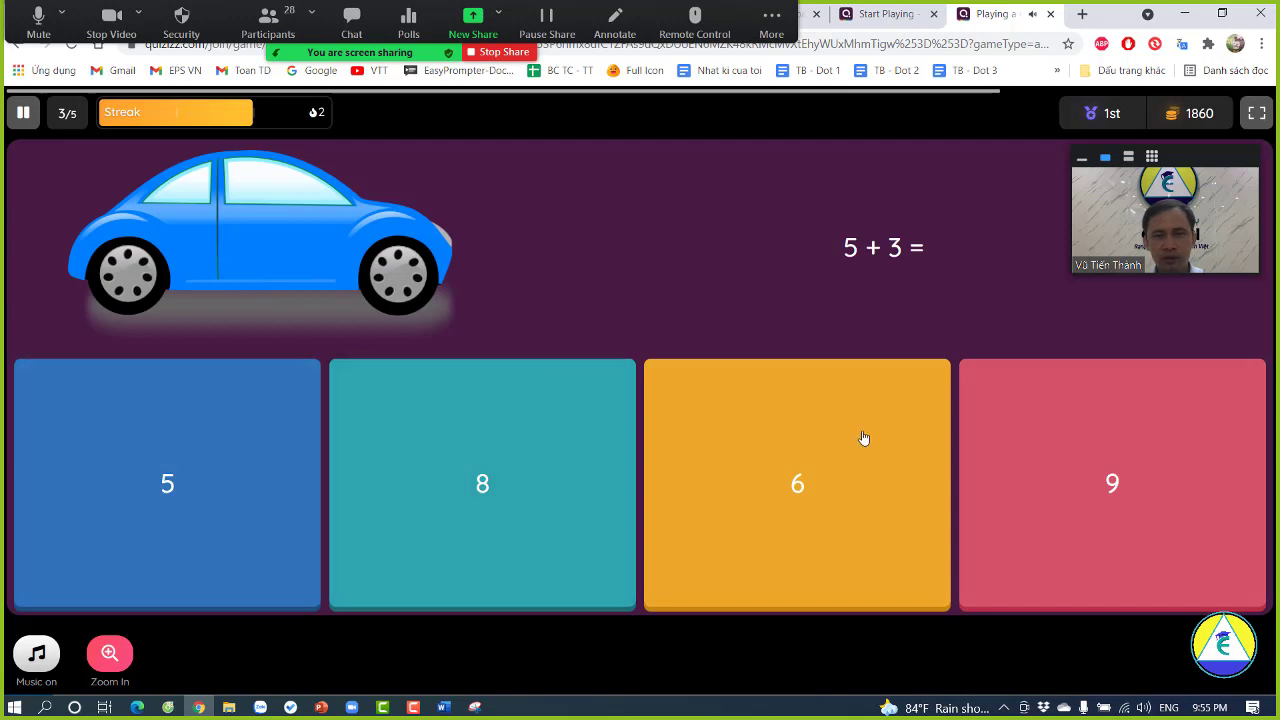
left_click(584, 491)
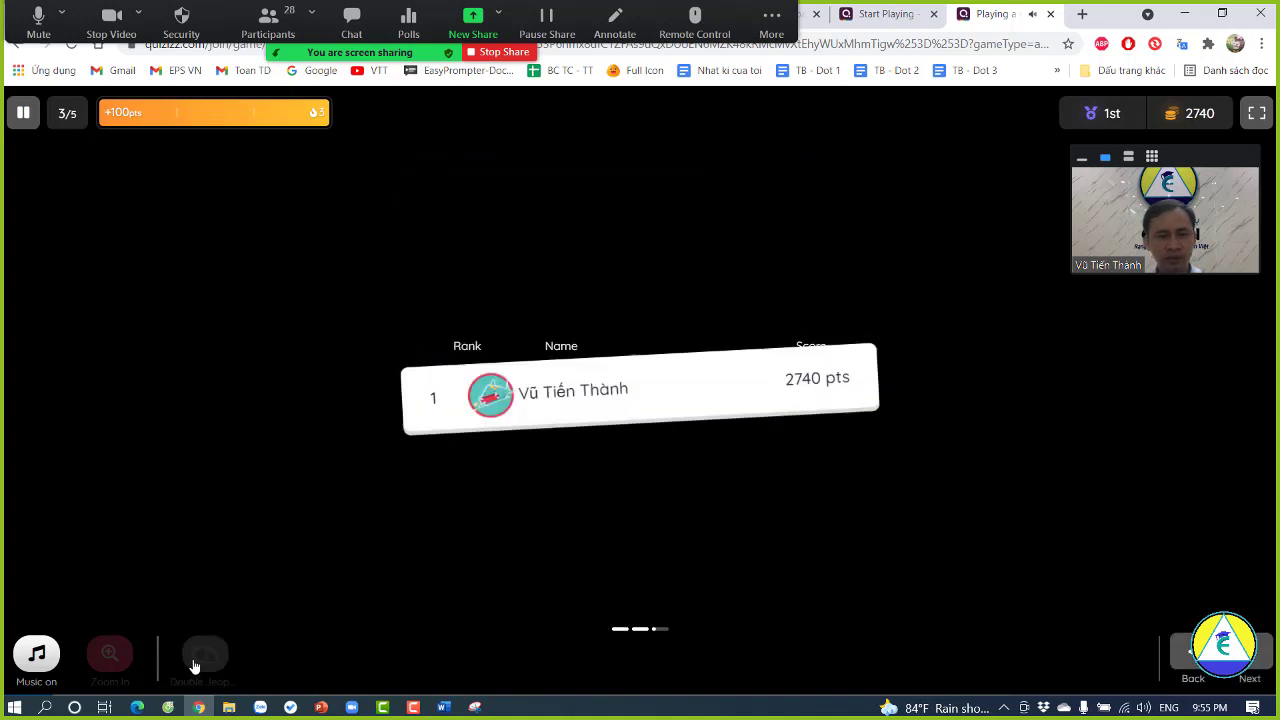
- Activate Double Jeopardy, then answer 9 - 4 = 5 and 4 + 3 = 7
left_click(200, 660)
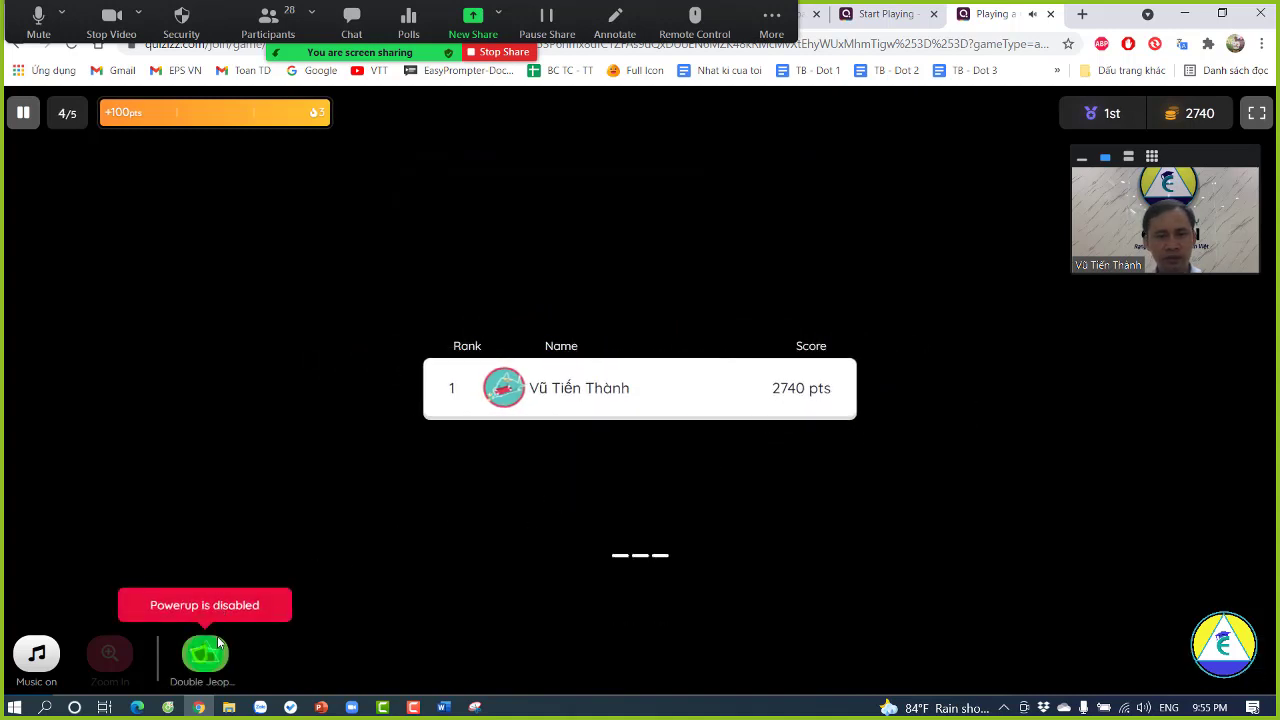
left_click(210, 648)
left_click(208, 588)
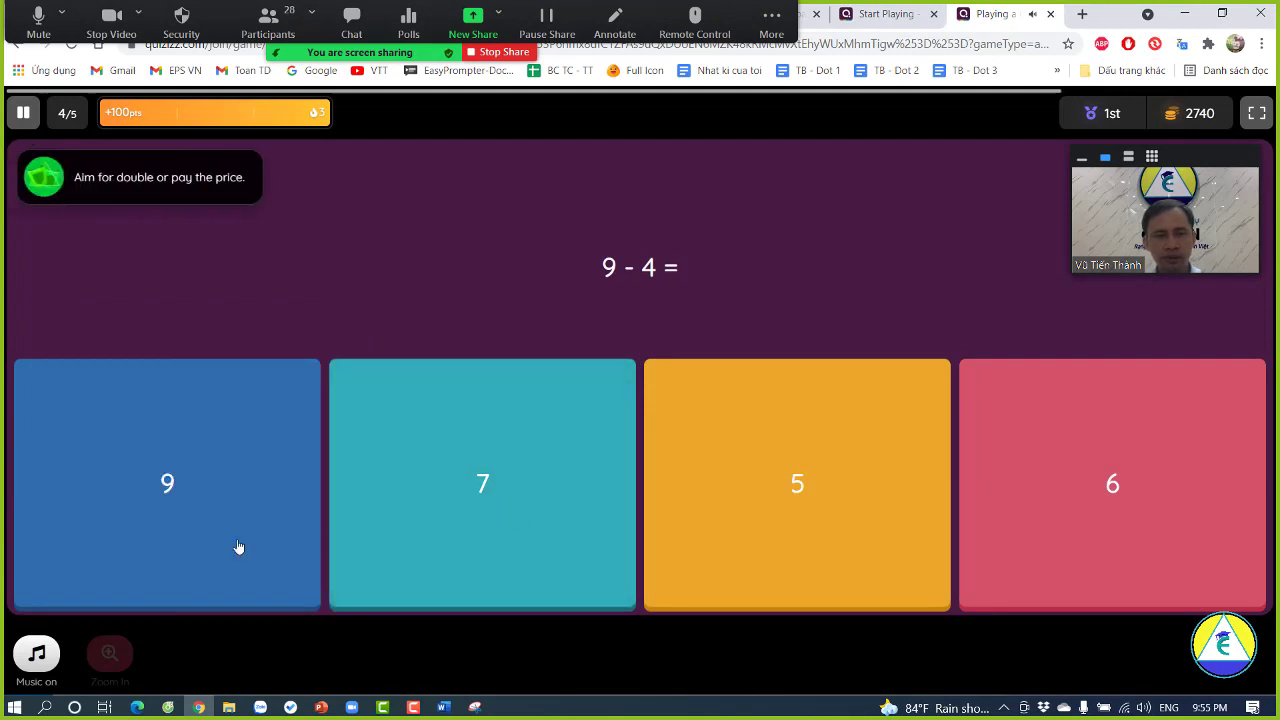
left_click(809, 488)
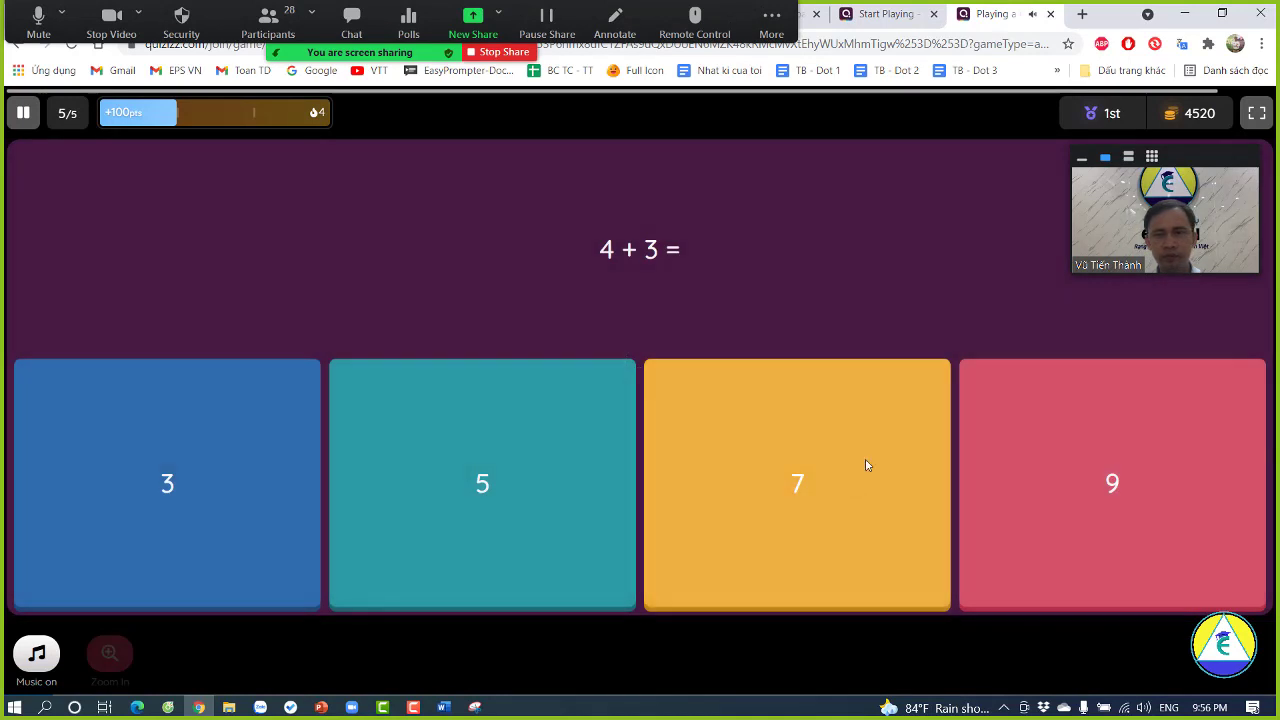
left_click(850, 455)
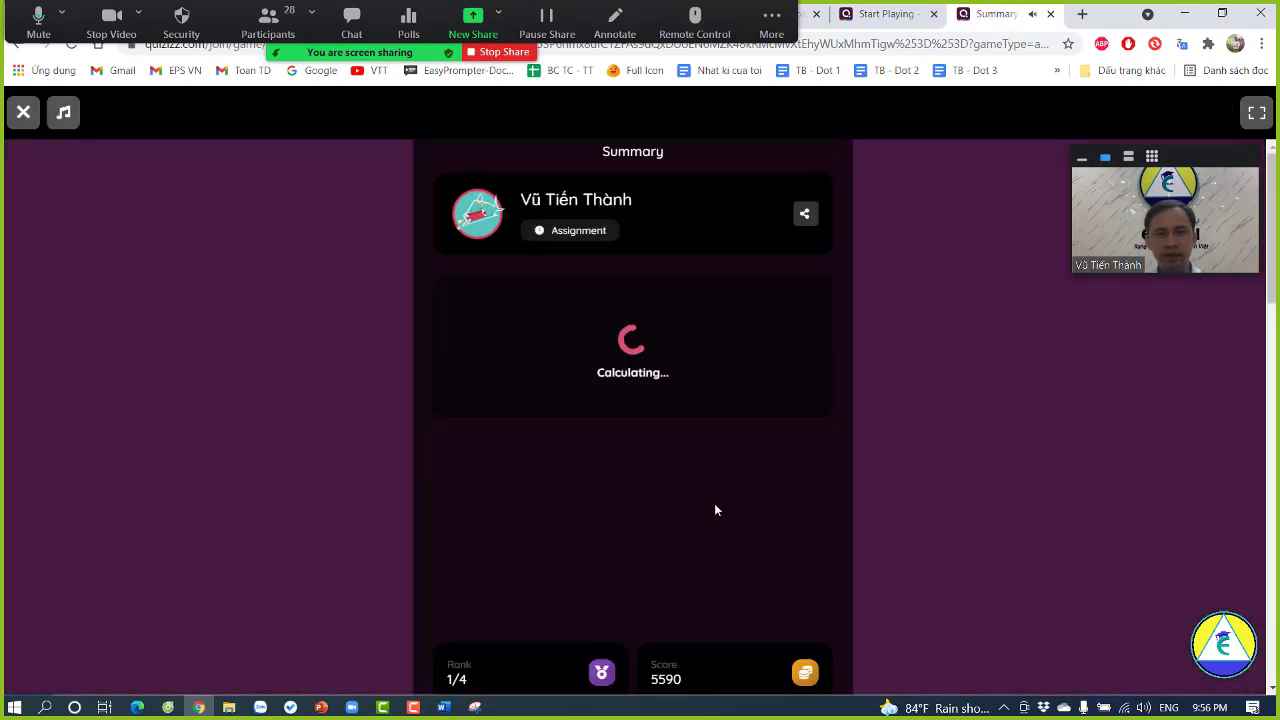
- Leave the quiz summary and bring the Coc Coc Quizizz reports page back to the top
scroll(666, 490, "down", 2)
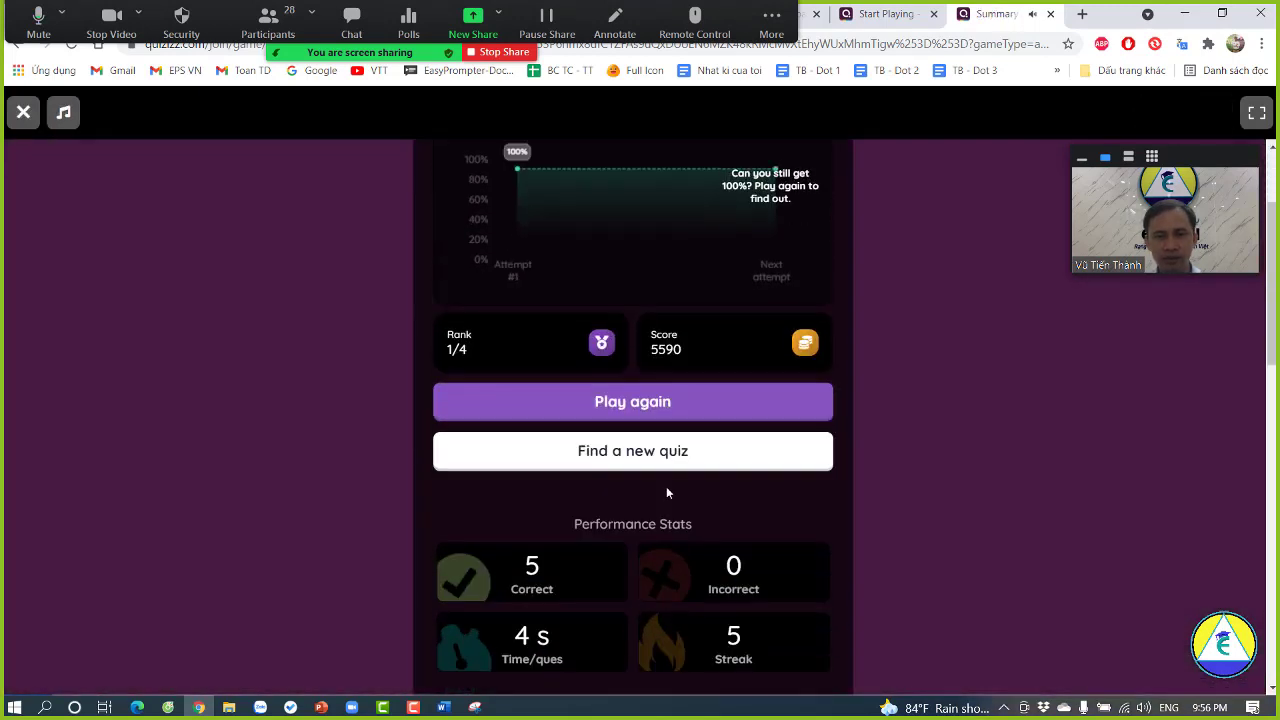
scroll(662, 487, "up", 1)
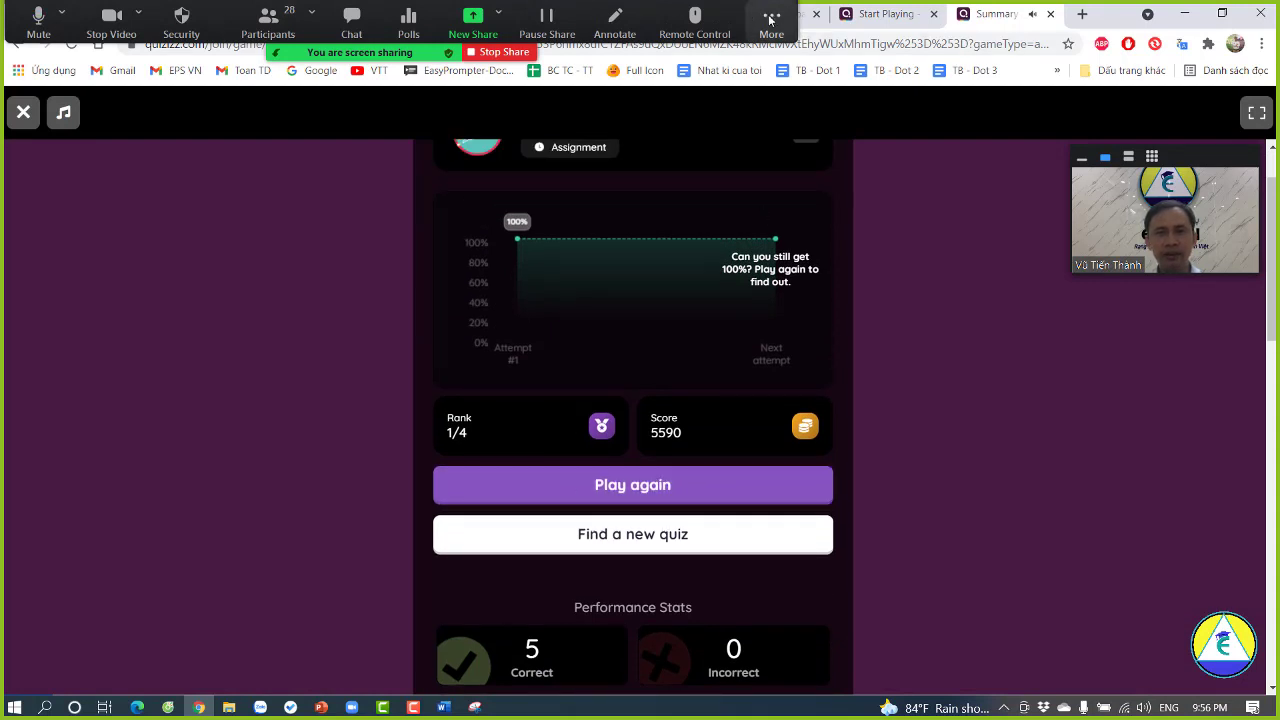
left_click_drag(768, 18, 749, 112)
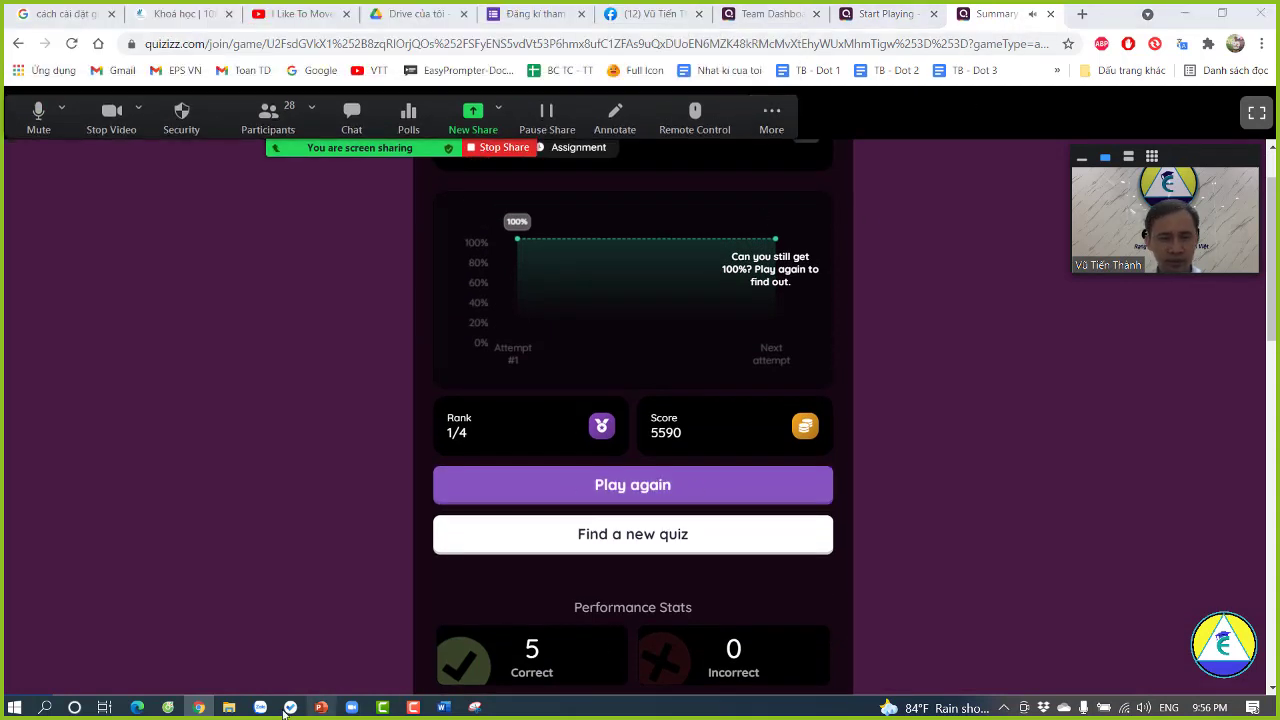
left_click(168, 707)
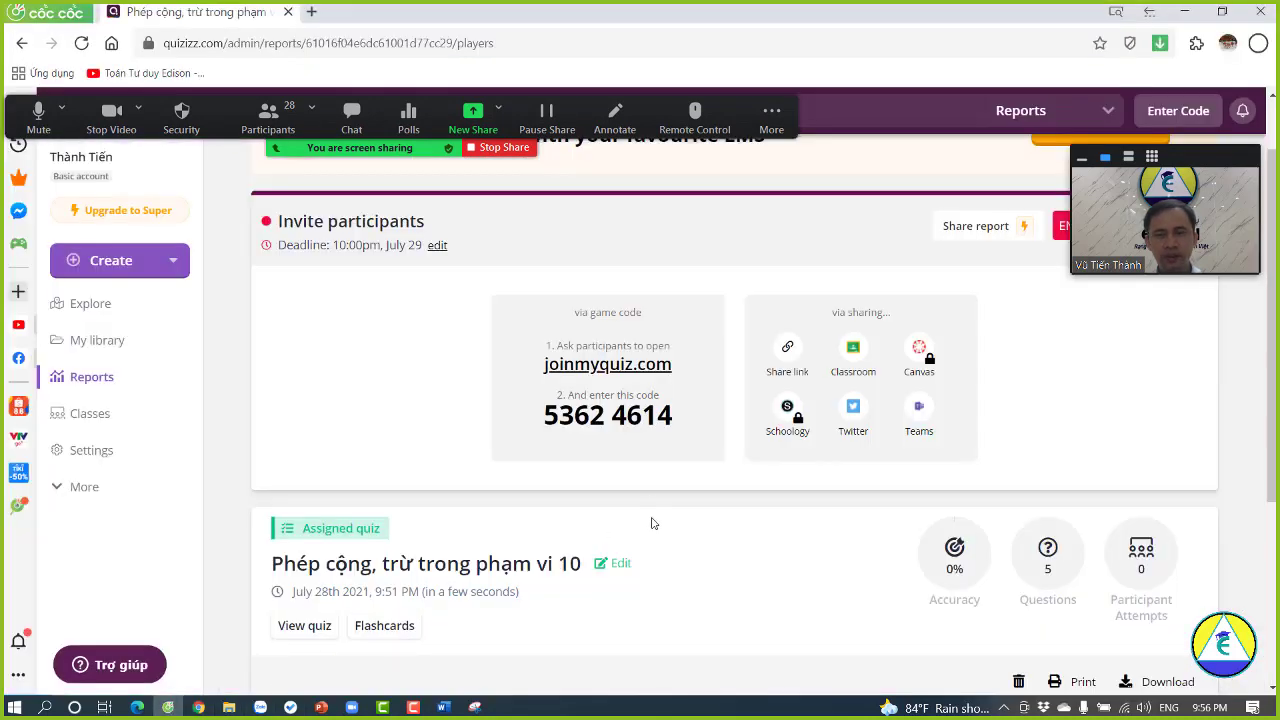
scroll(651, 523, "down", 2)
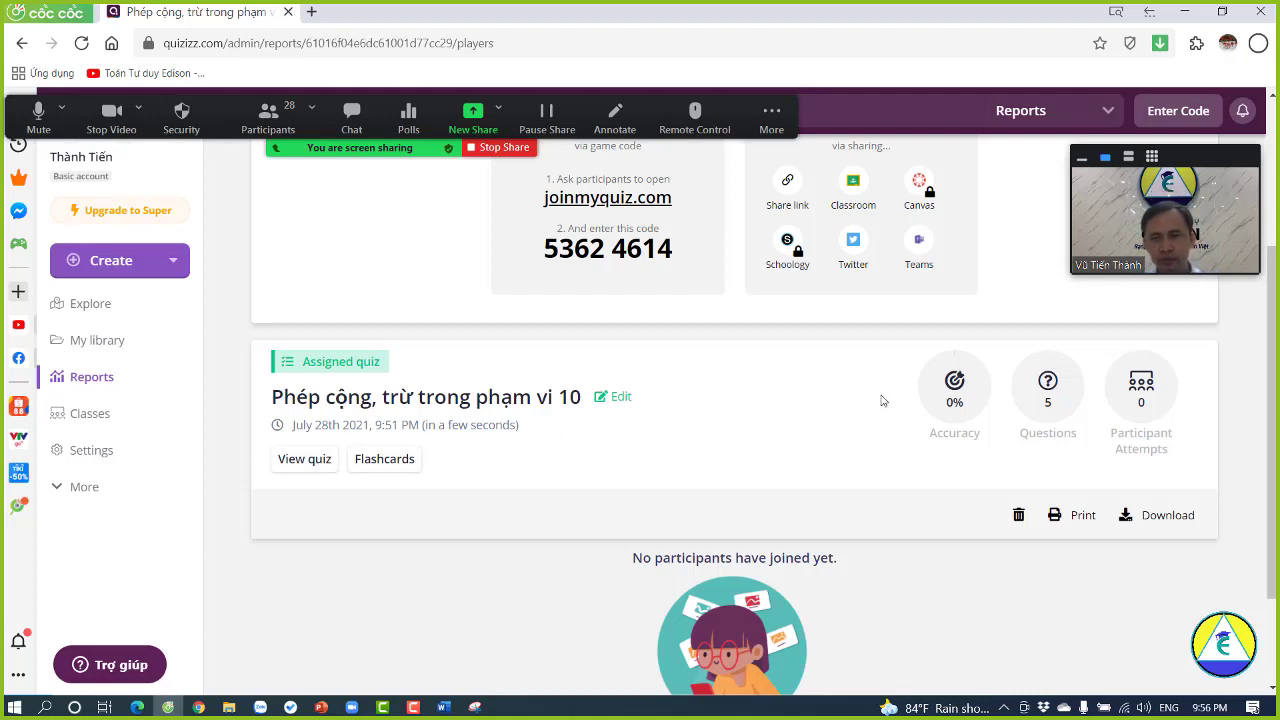
scroll(925, 396, "down", 2)
scroll(932, 395, "up", 5)
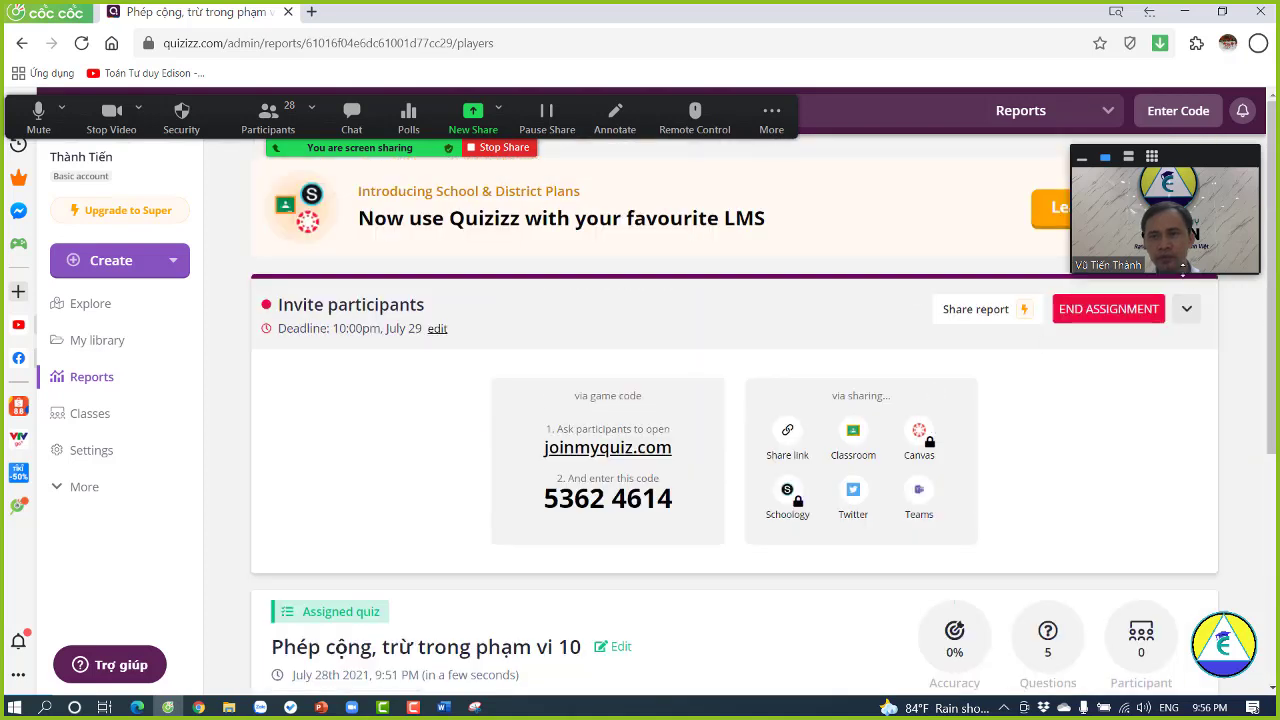
left_click_drag(1236, 168, 1236, 132)
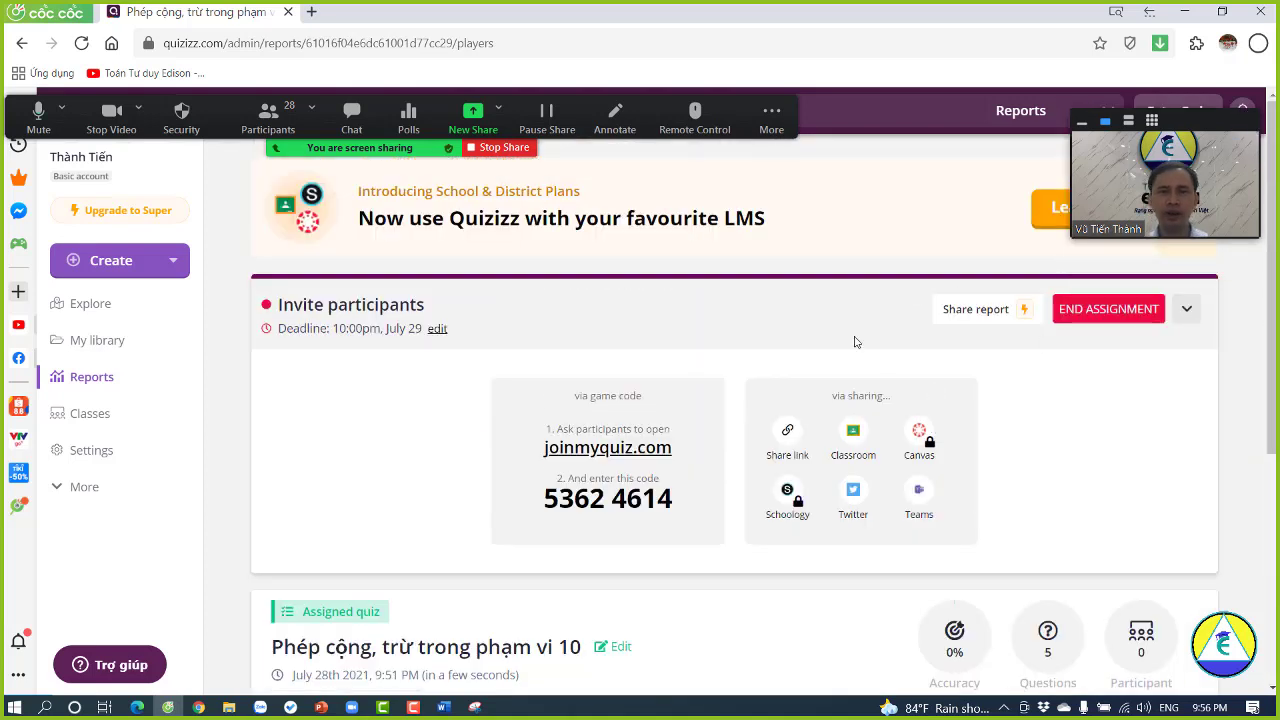
- Begin a 'Lưu ý:' note in Word saying students can do the homework without waiting for the teacher
left_click(443, 708)
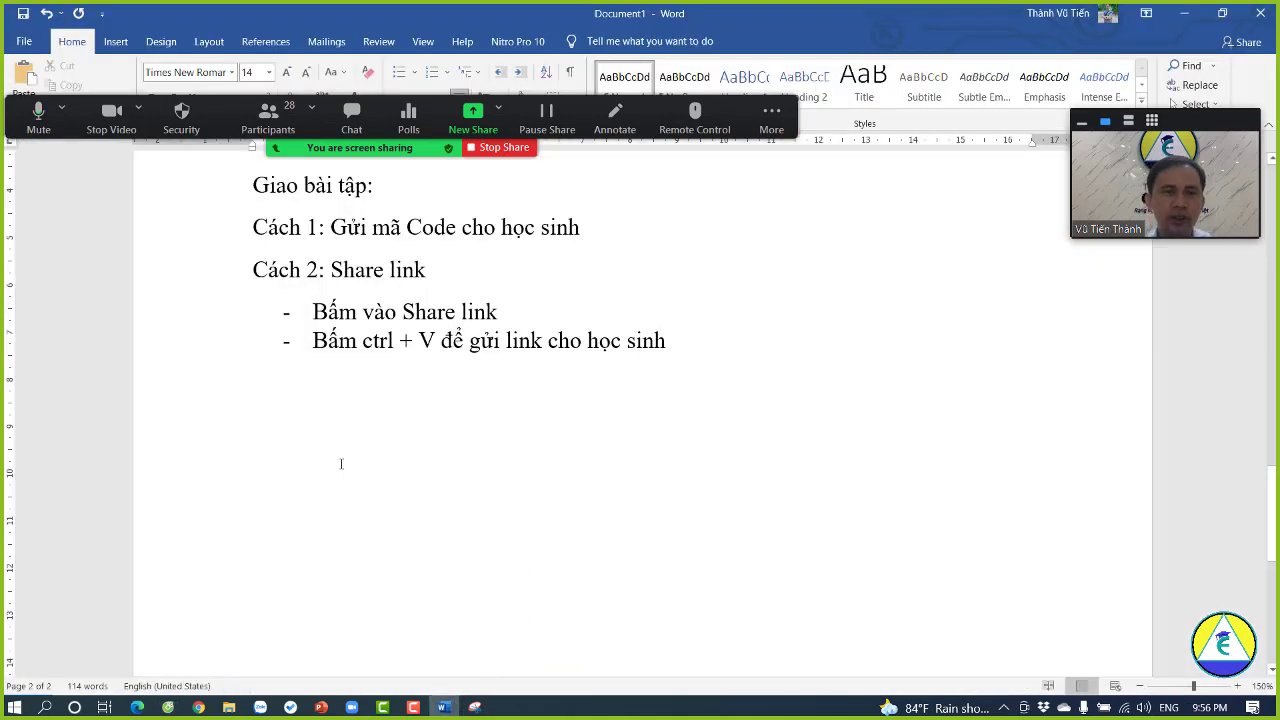
scroll(341, 464, "up", 4)
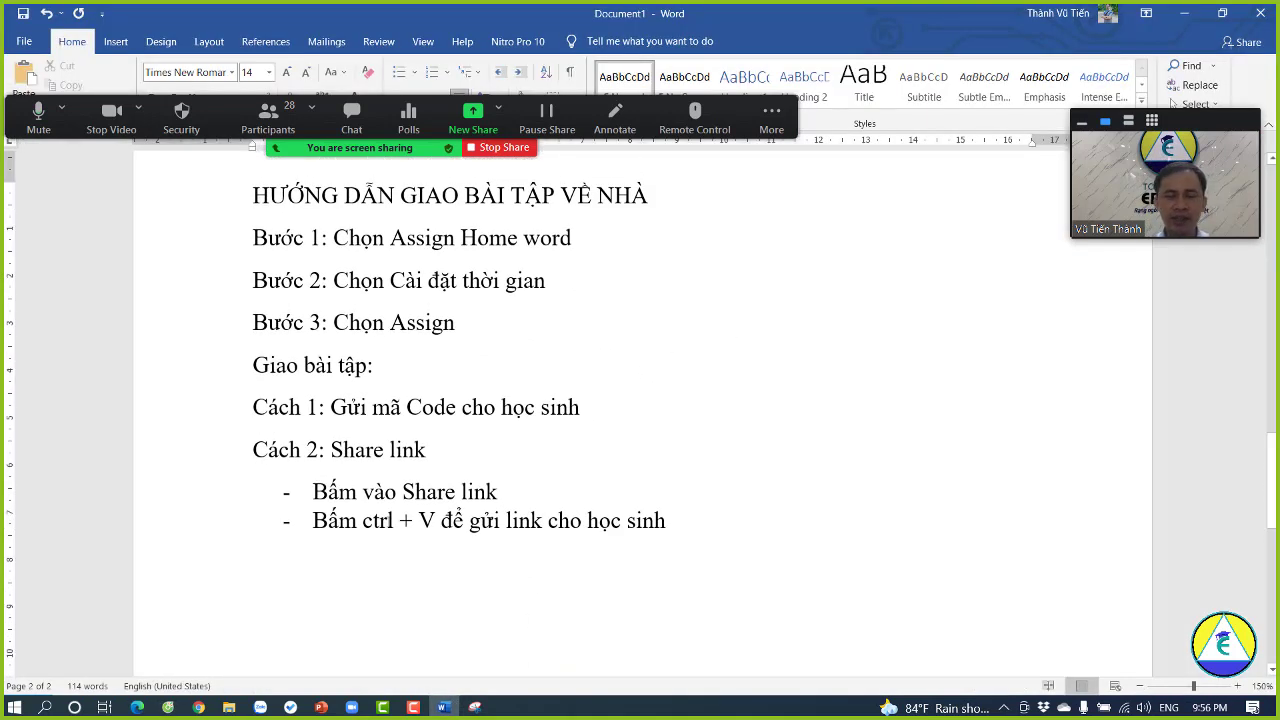
type("Lu")
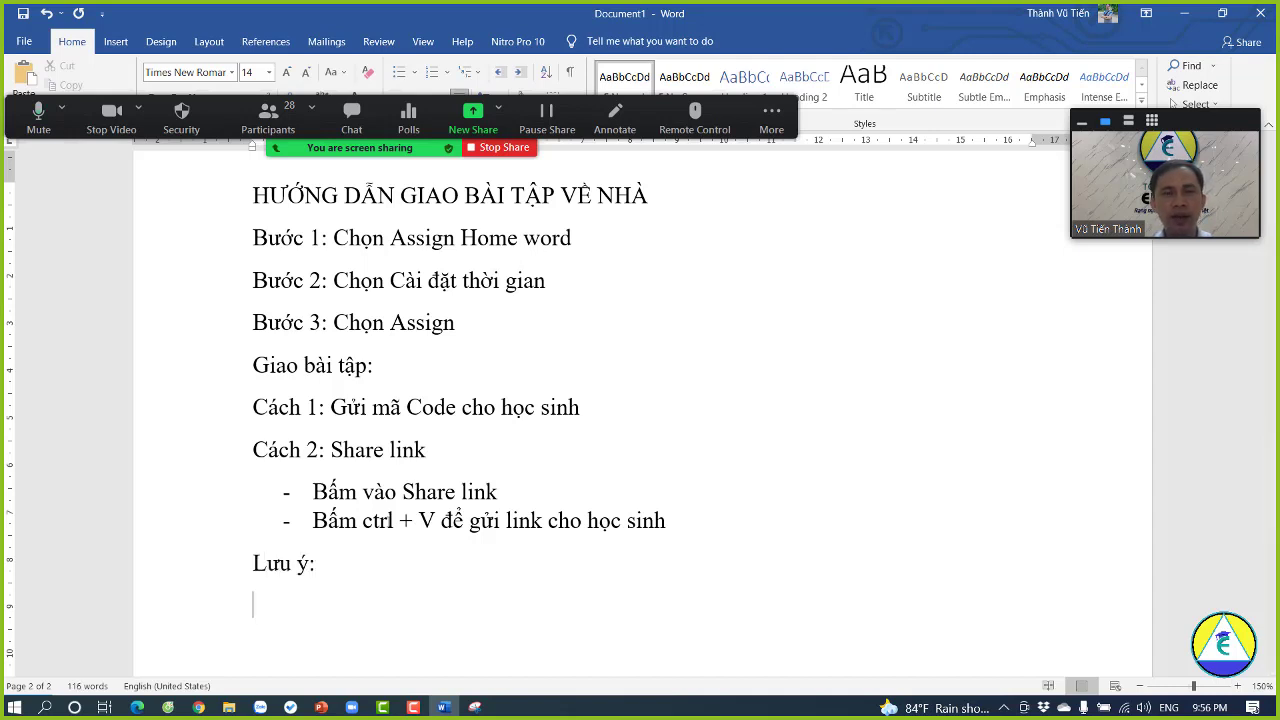
type(" giao bài tập:")
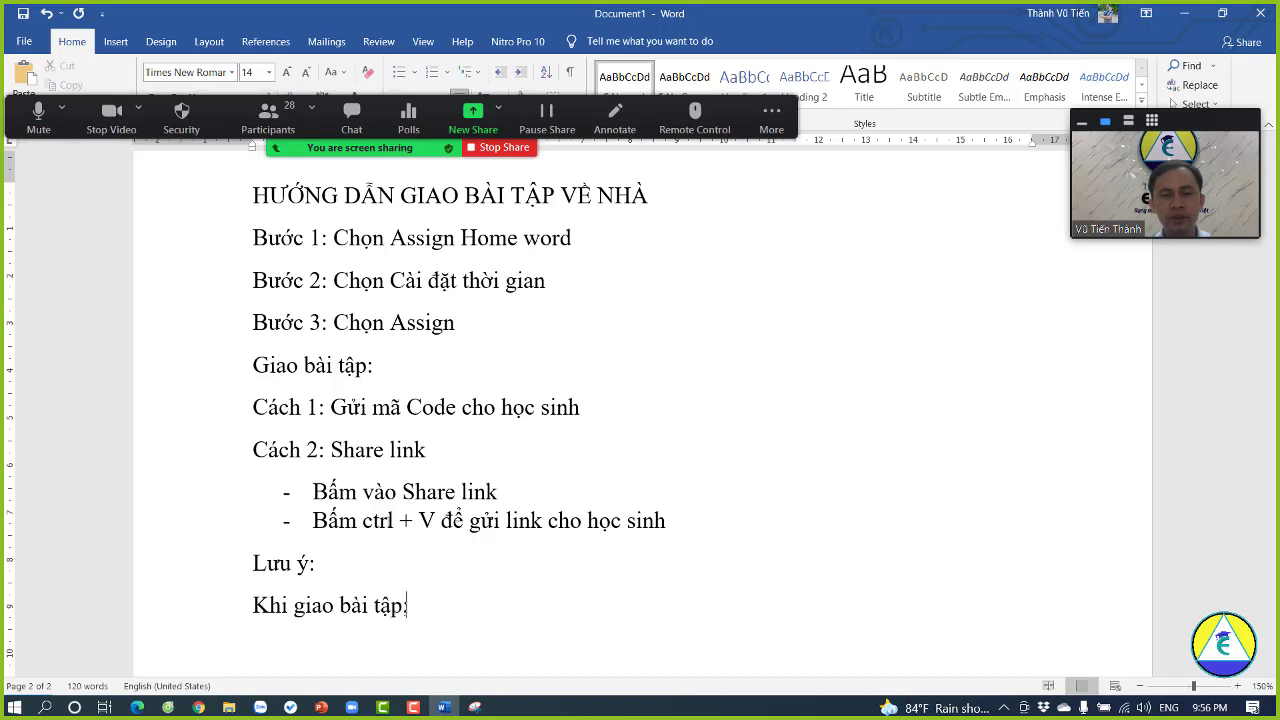
type(" ho")
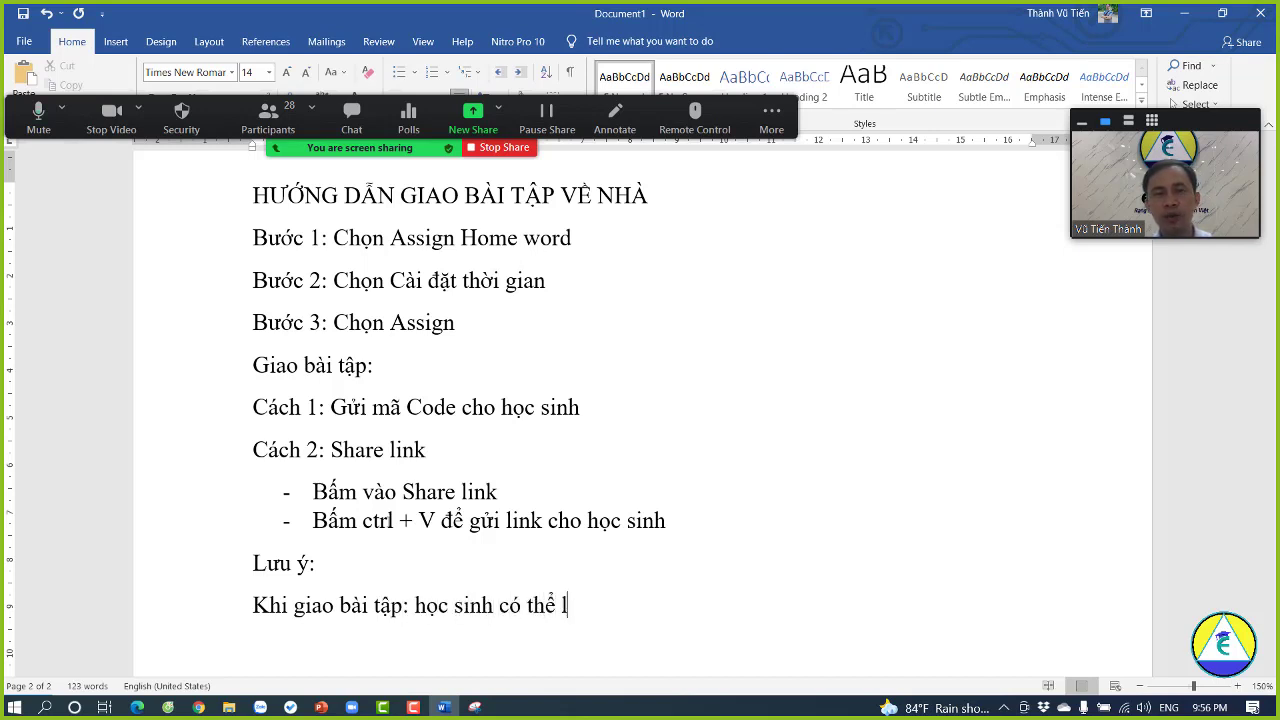
type("àm luôn, kho")
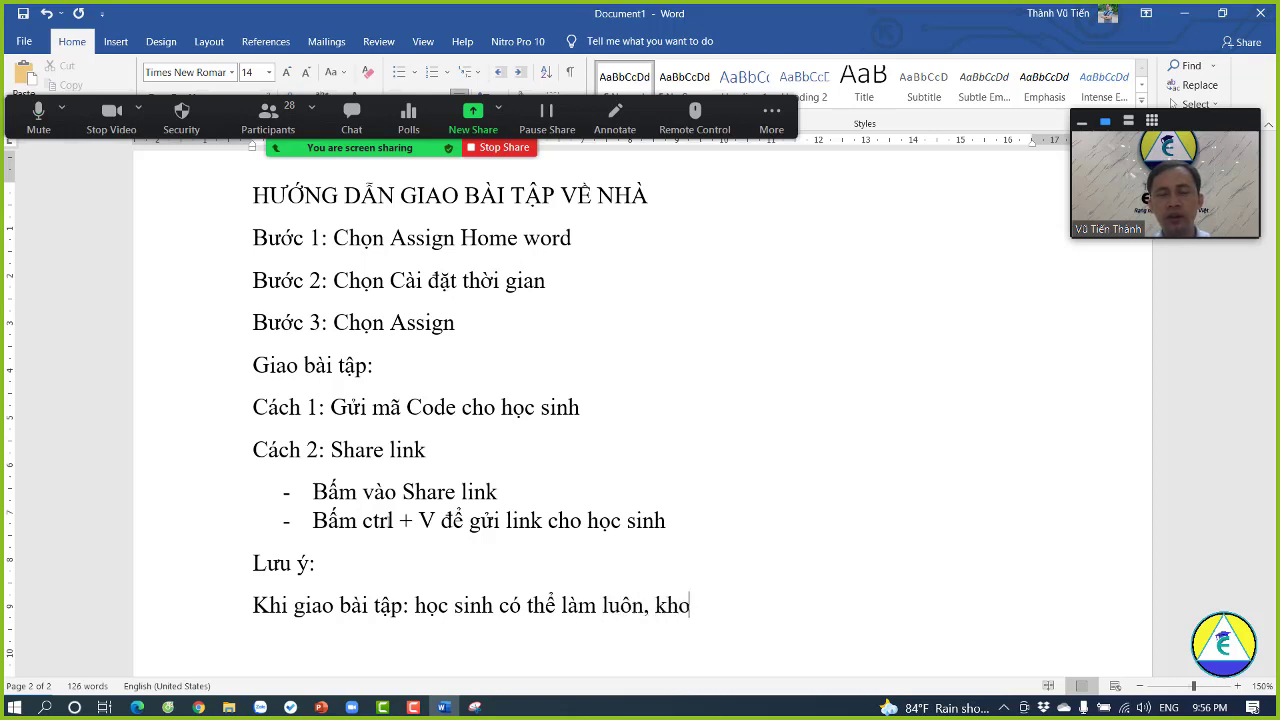
type("f cho")
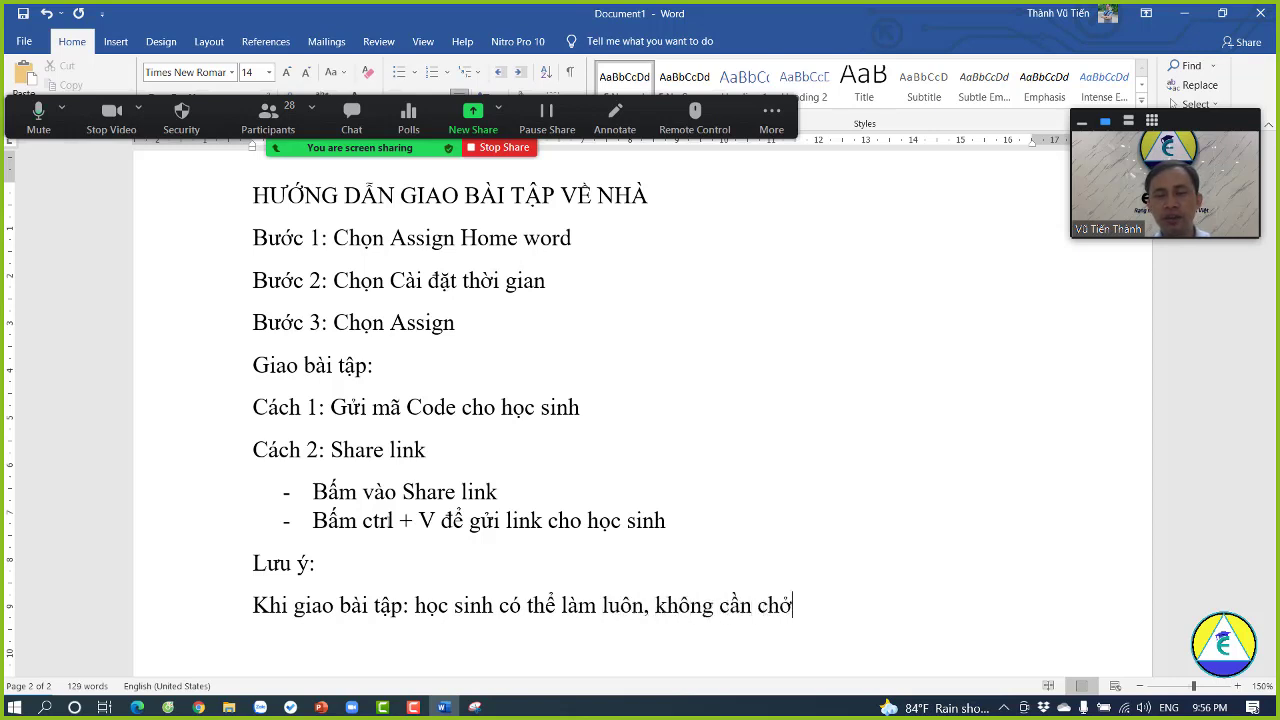
type(" giáo v")
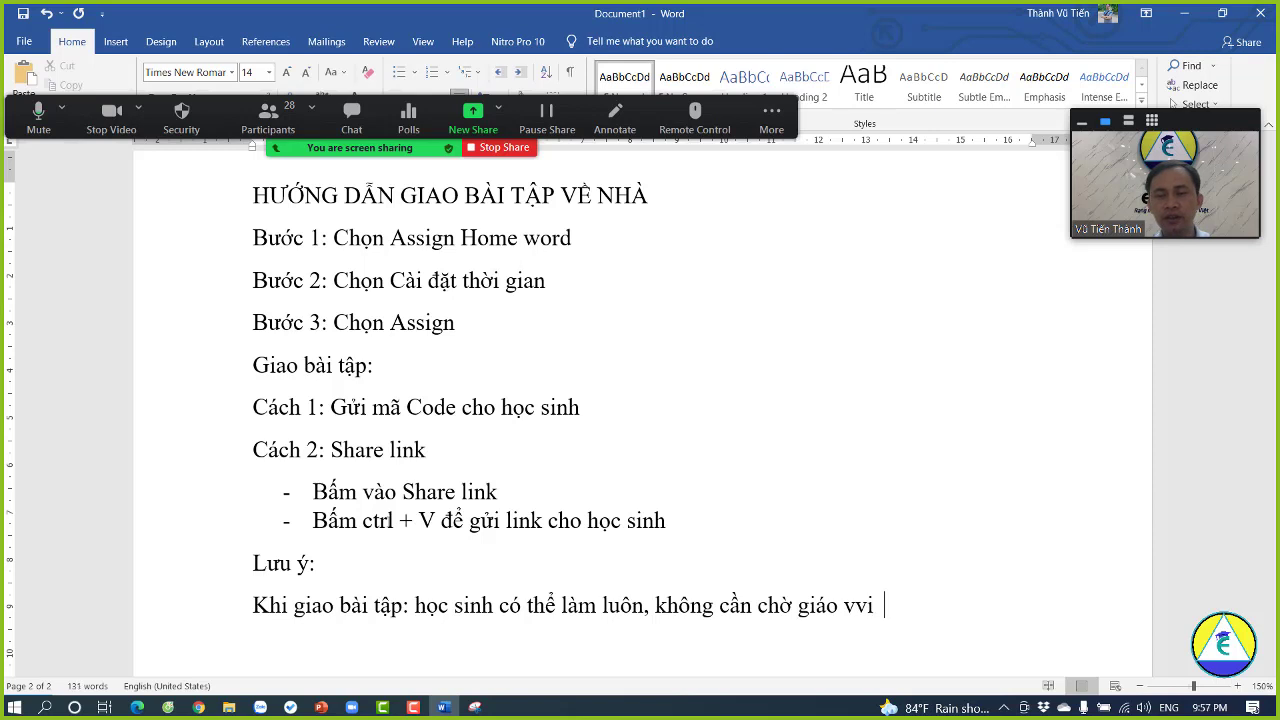
type("iem")
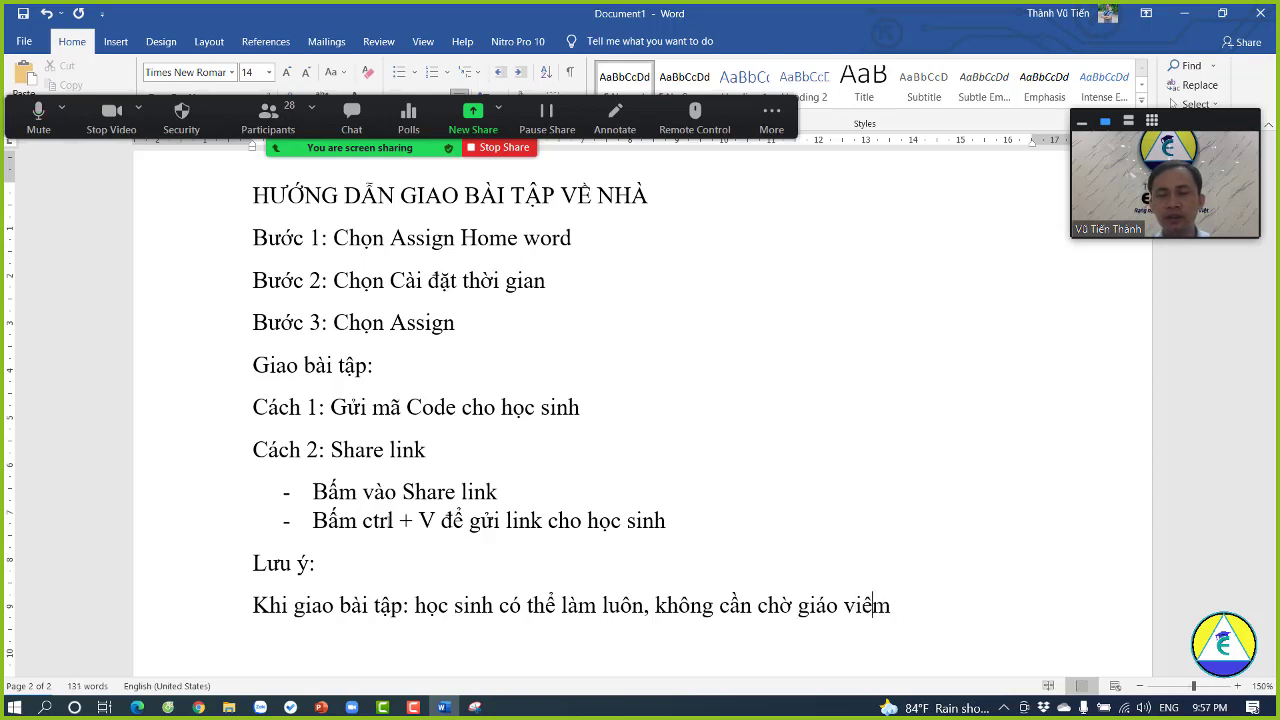
type("e ba")
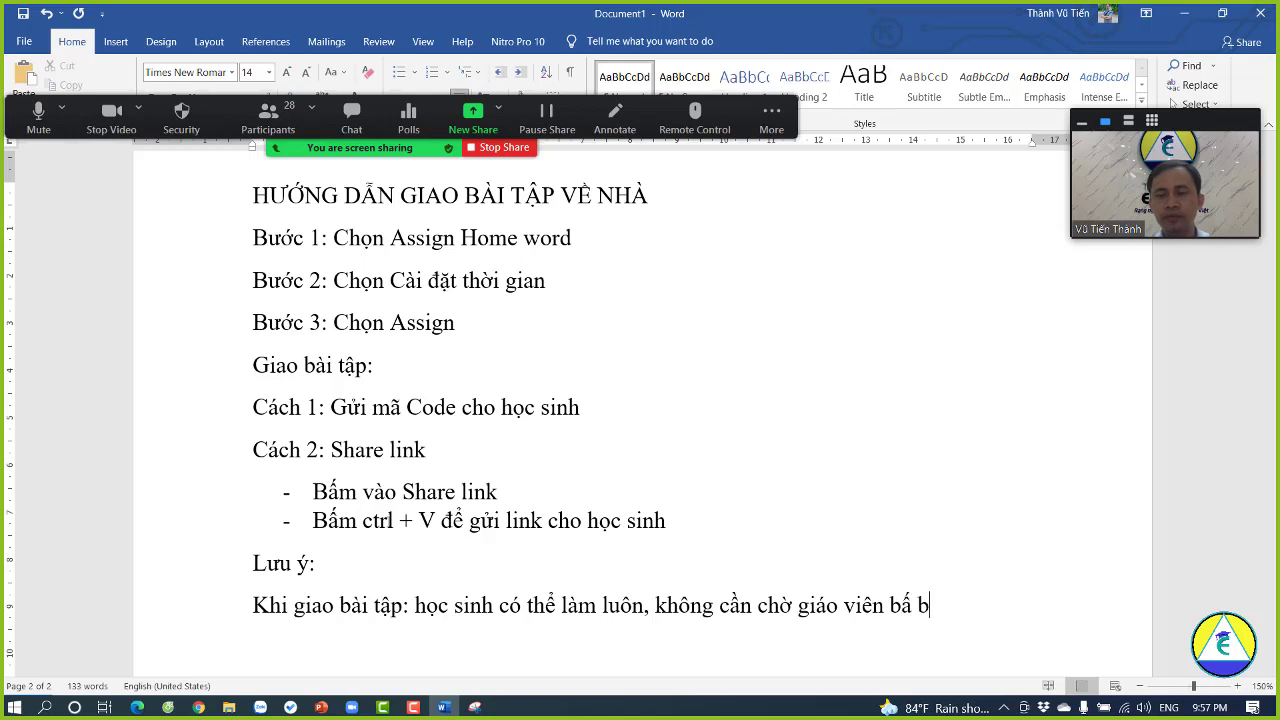
type(" đâ")
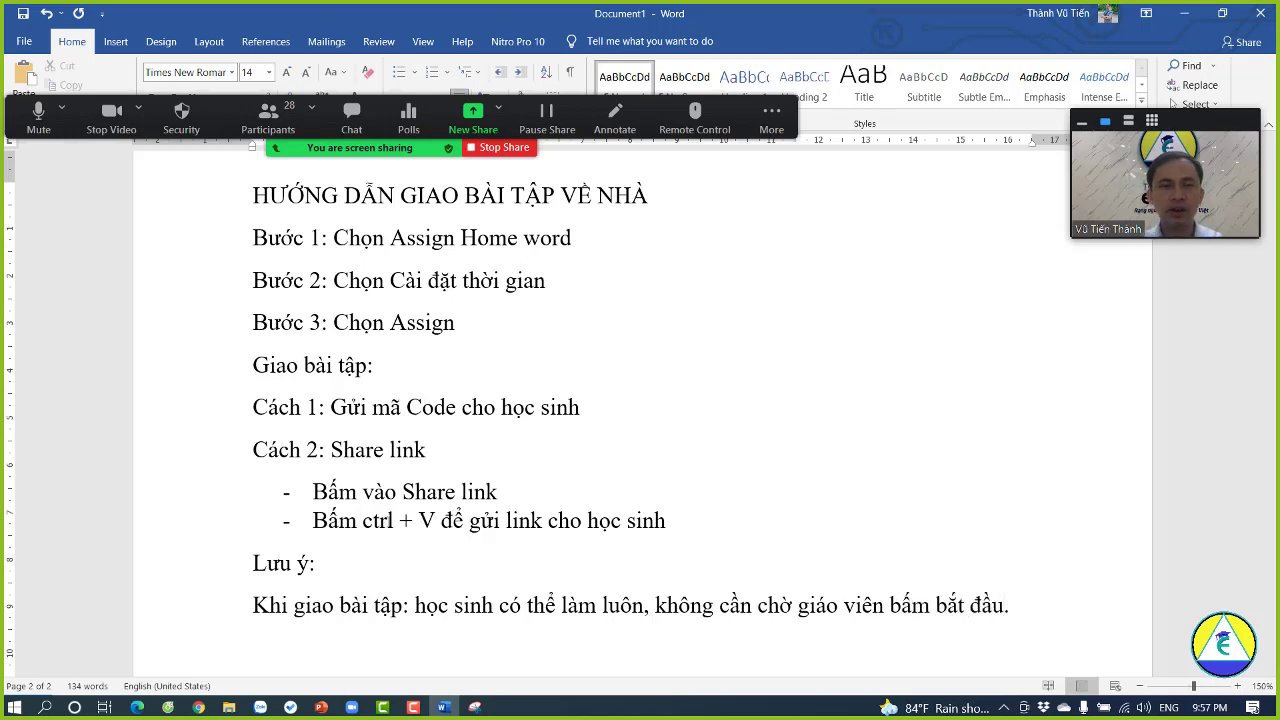
- Below the Dán line, add 'Sau khi học sinh vào phòng thì giáo viên phải bấm Start để học sinh chơi.'
scroll(517, 491, "up", 7)
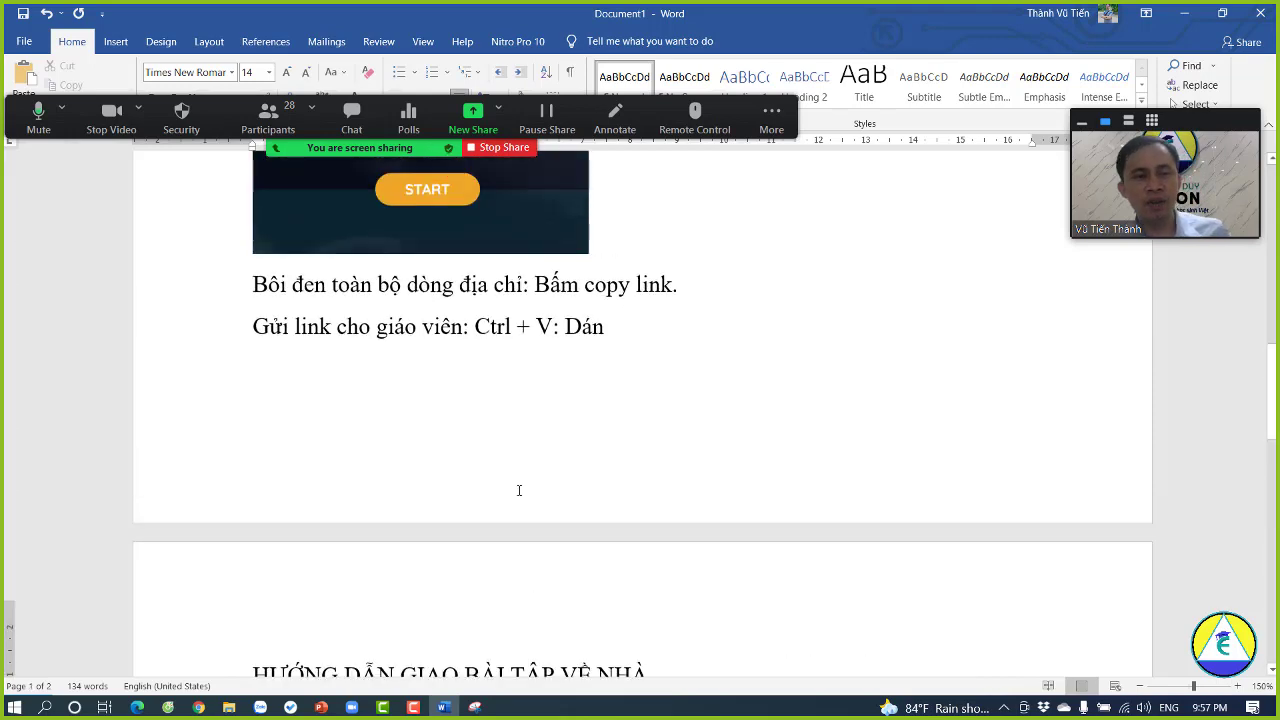
scroll(650, 524, "up", 1)
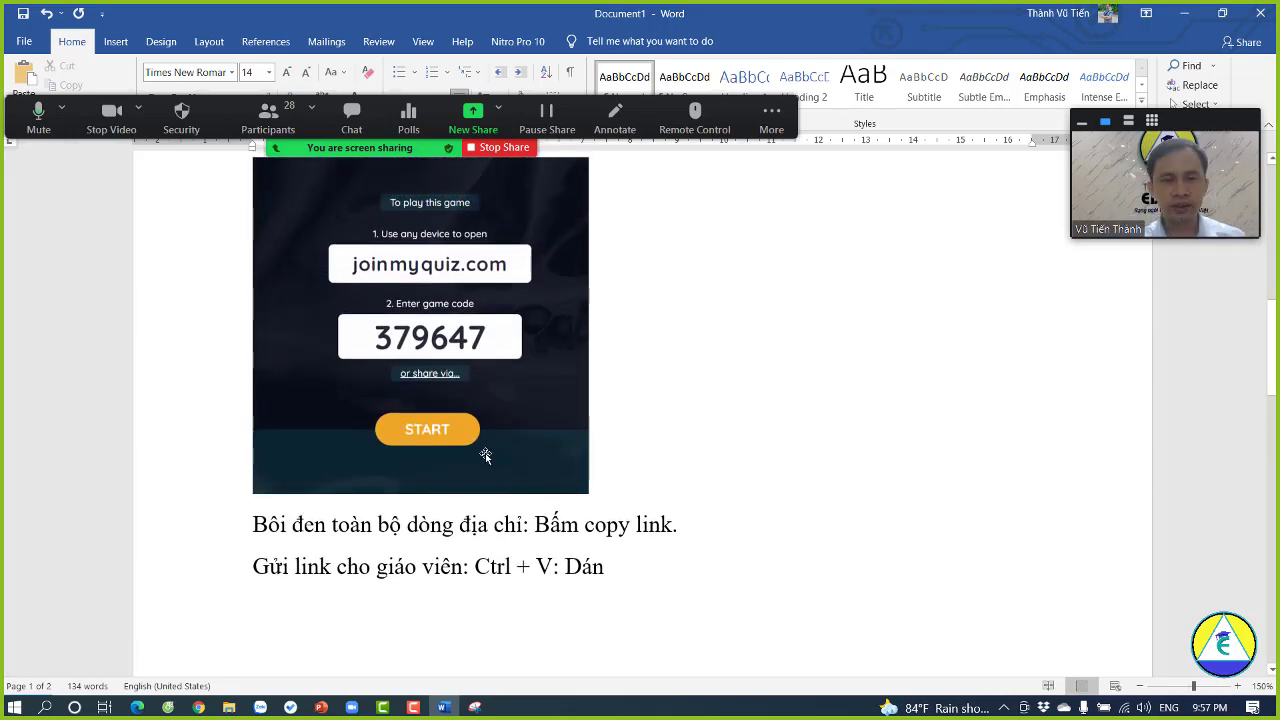
left_click(642, 577)
key("Return")
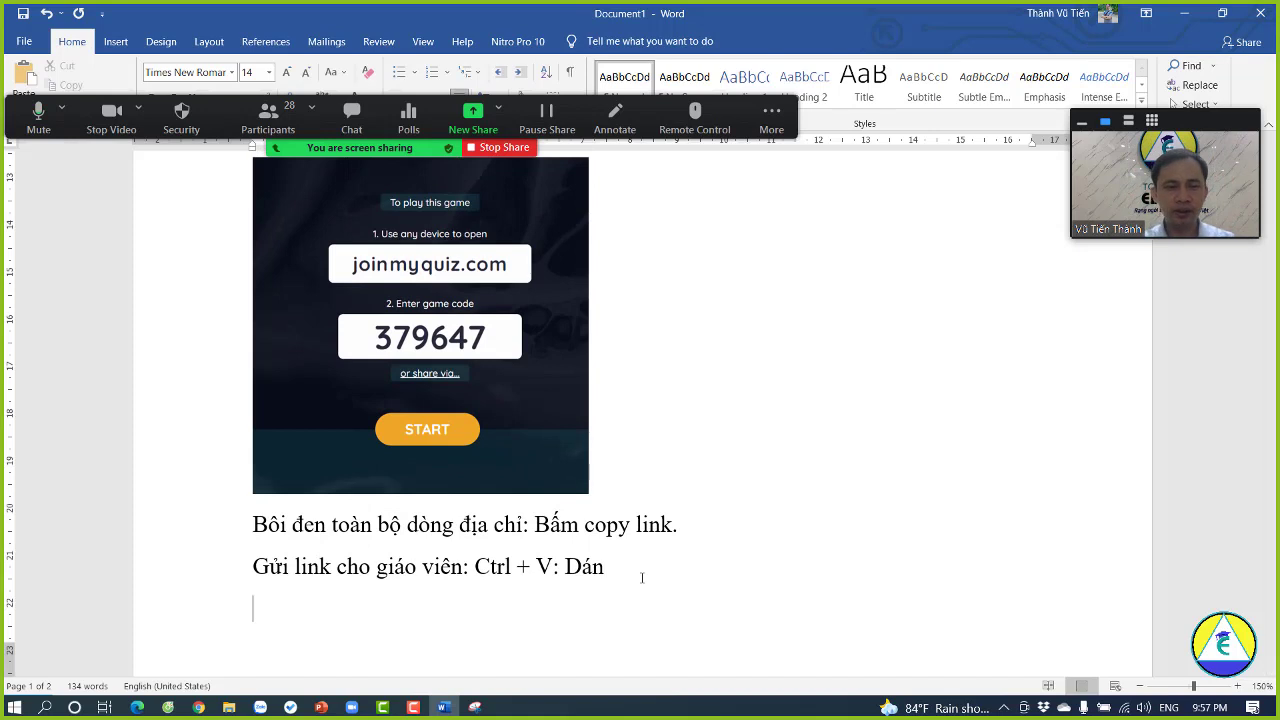
type("Sau khi học s")
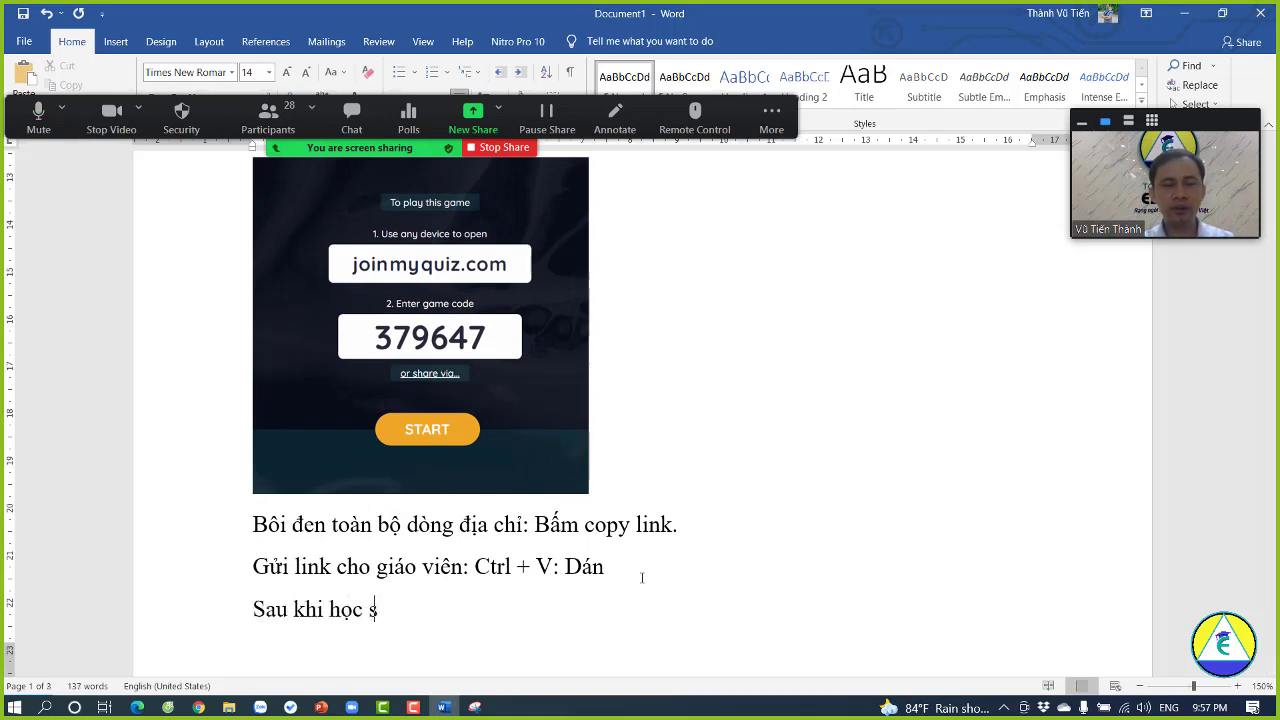
type("inh vào ")
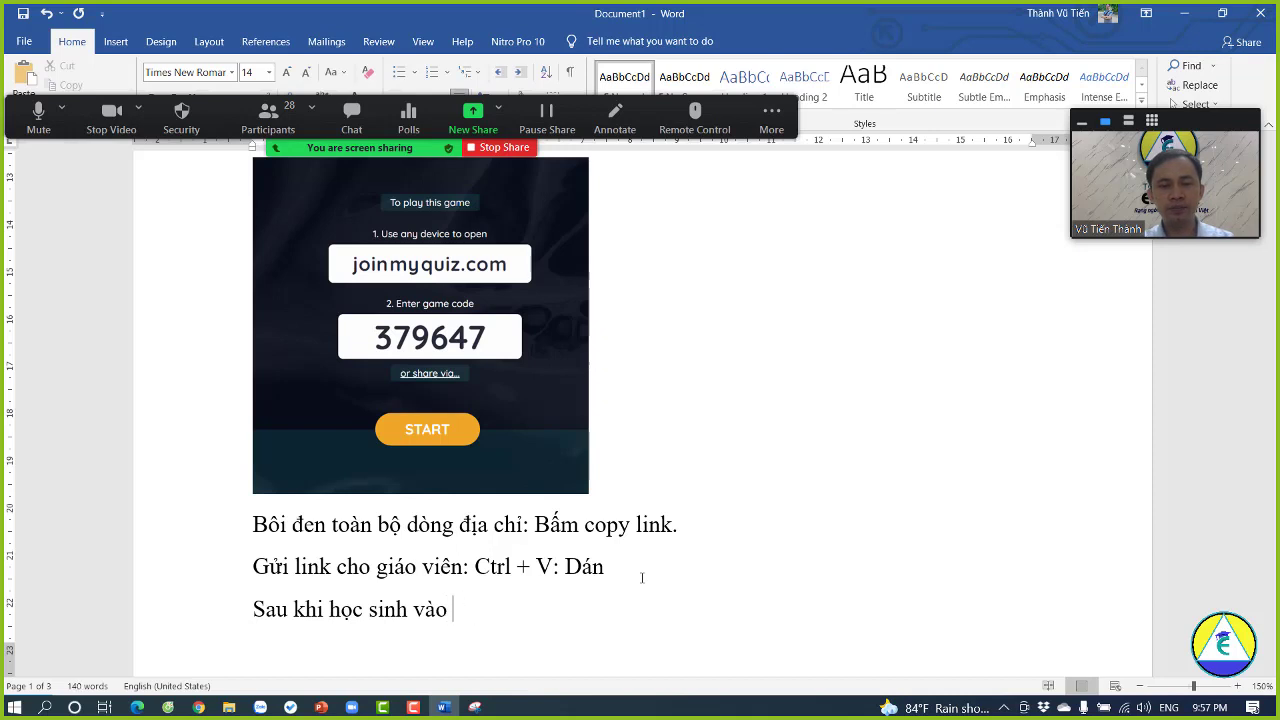
type("phòng thi")
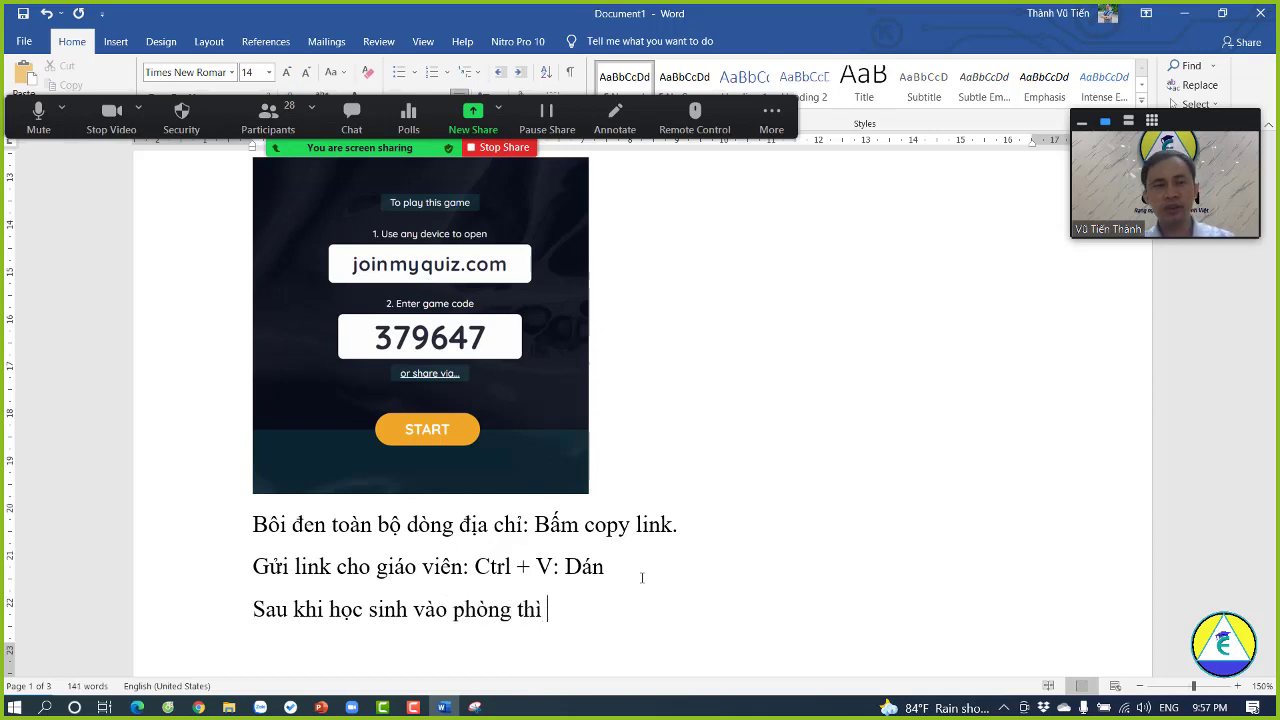
type(" gia vieên ph")
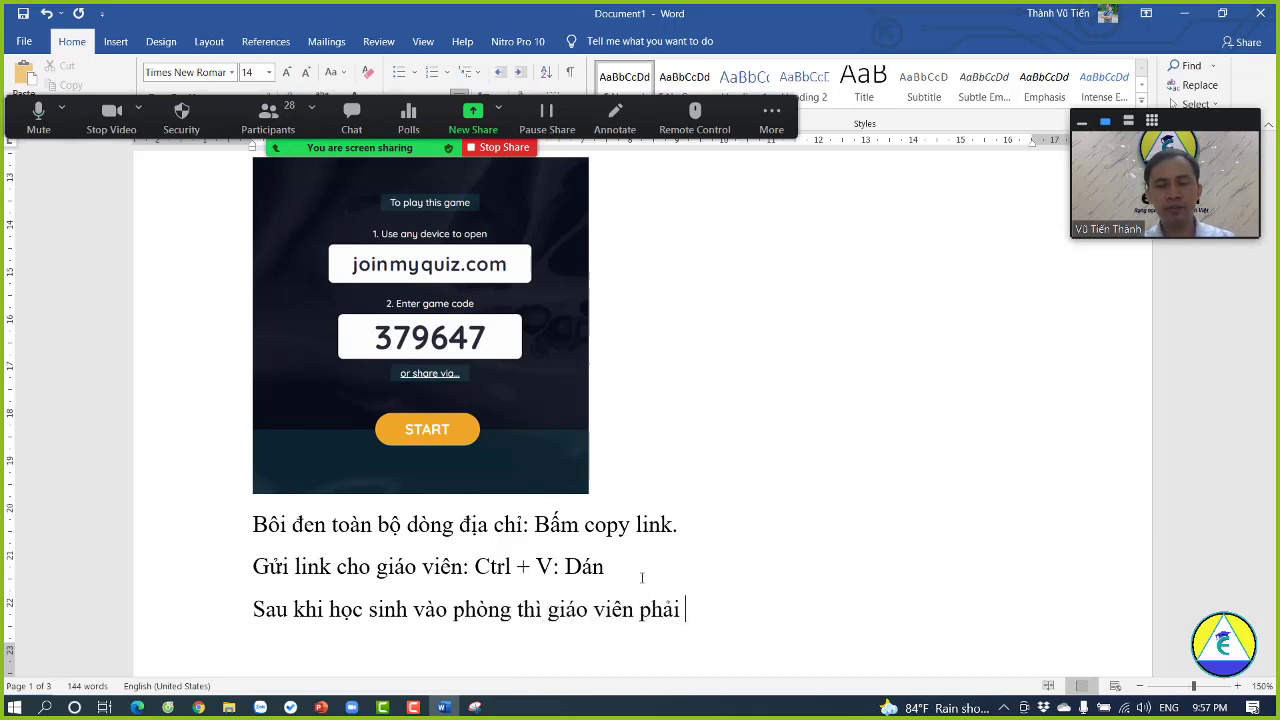
type("ải bấm Str")
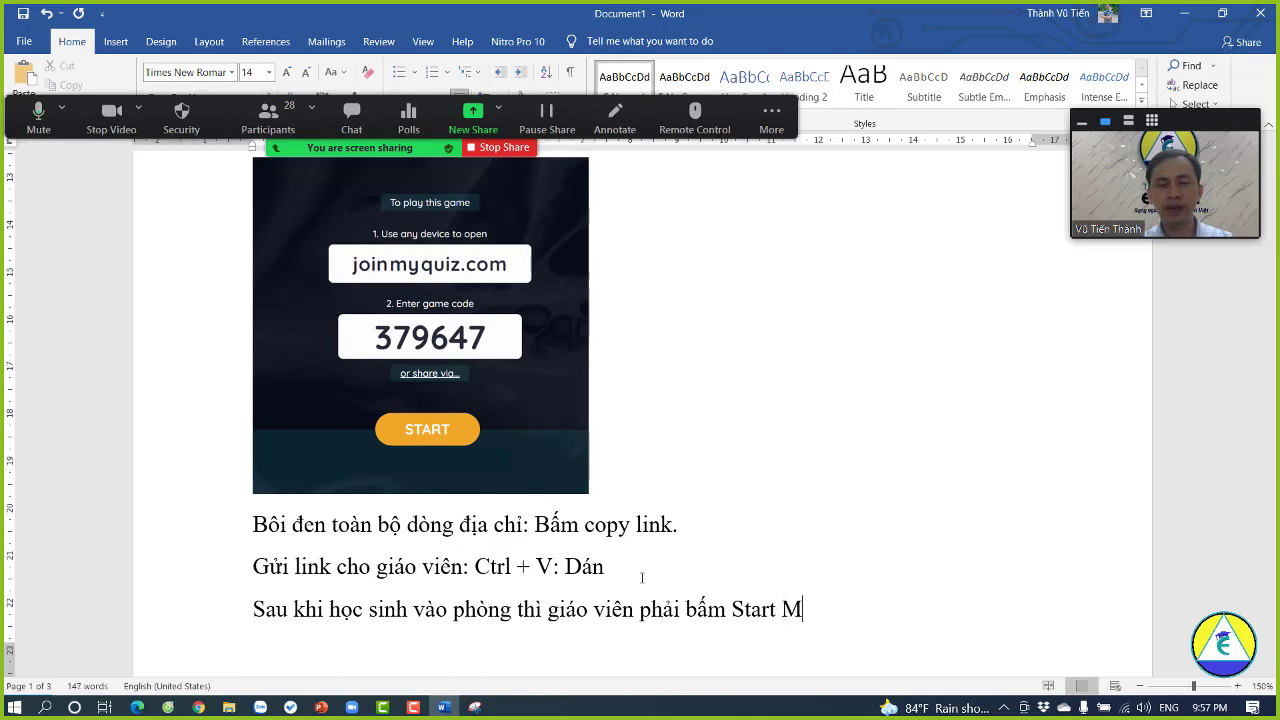
key("BackSpace")
type("học sinh cho")
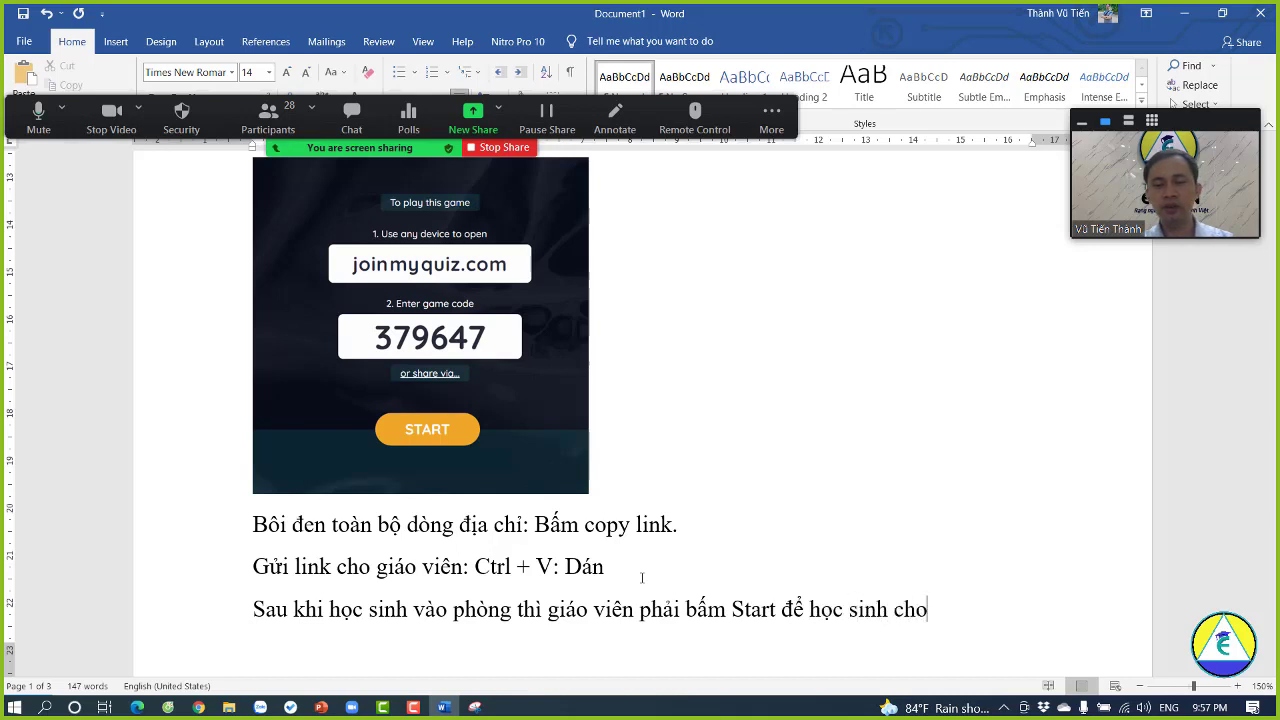
- Scroll through the Word guide and bring the PowerPoint presentation forward
scroll(642, 577, "down", 1)
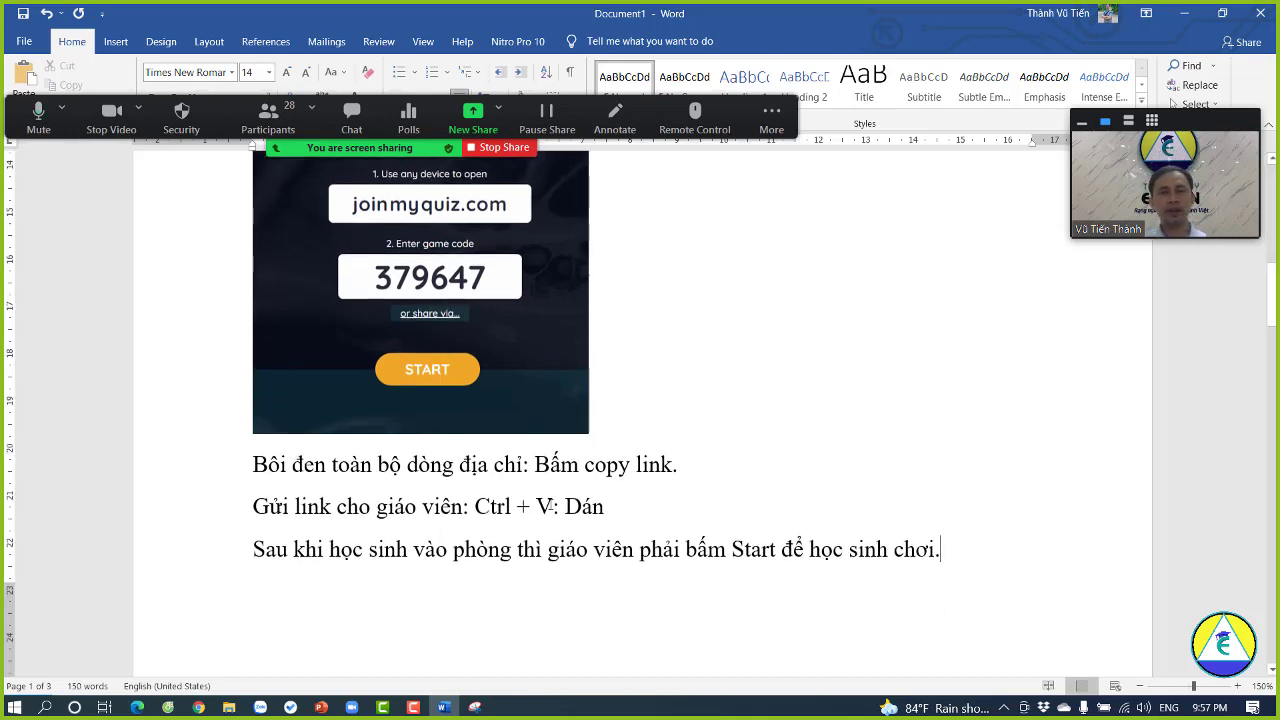
scroll(764, 401, "down", 5)
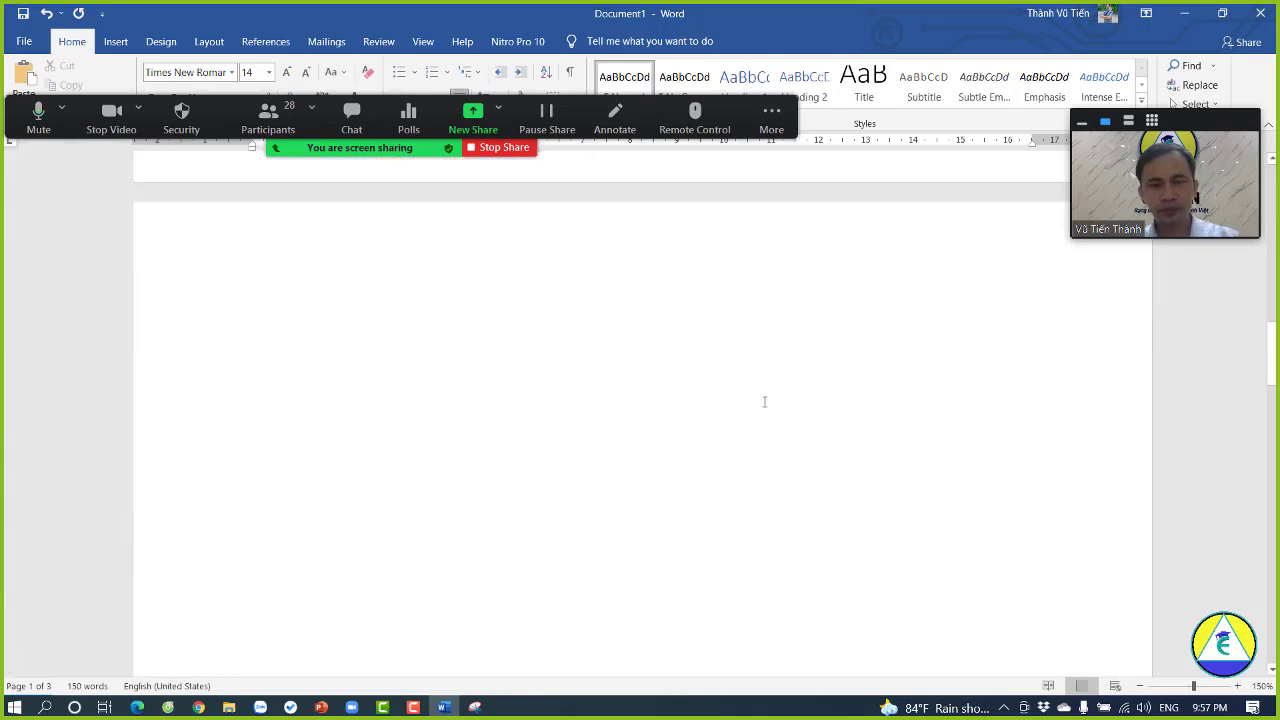
scroll(764, 401, "down", 10)
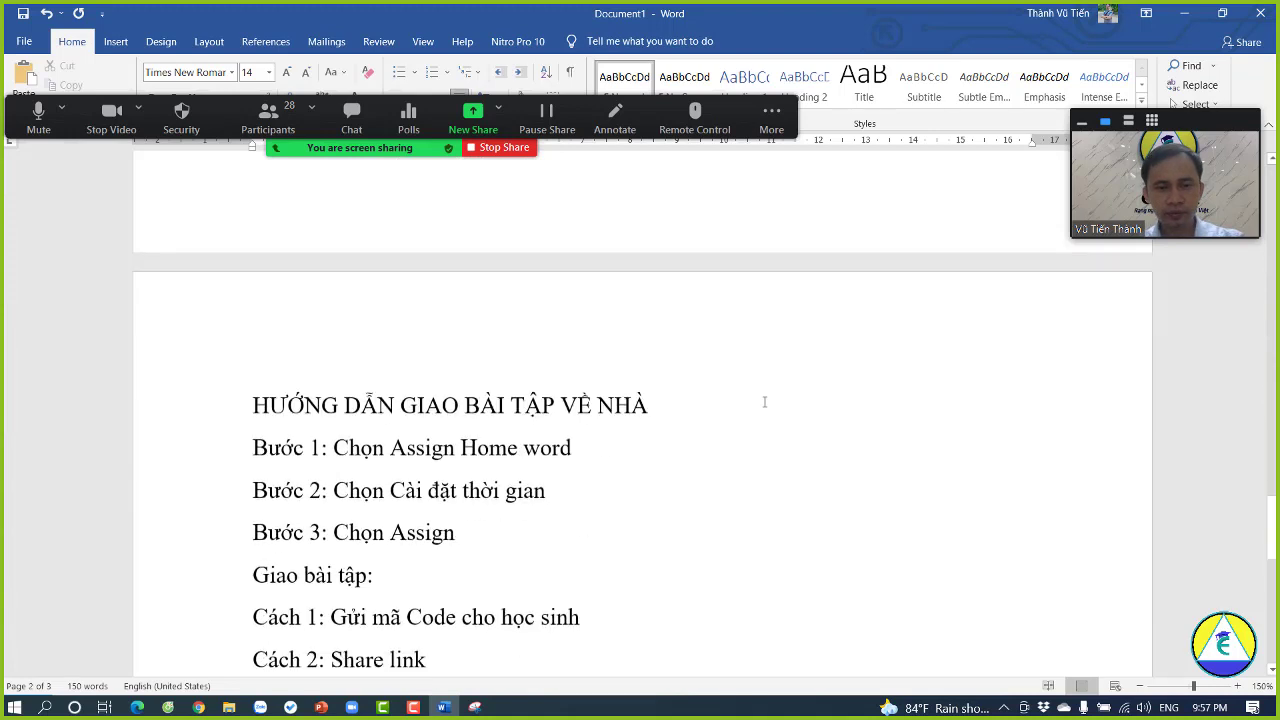
scroll(730, 405, "up", 4)
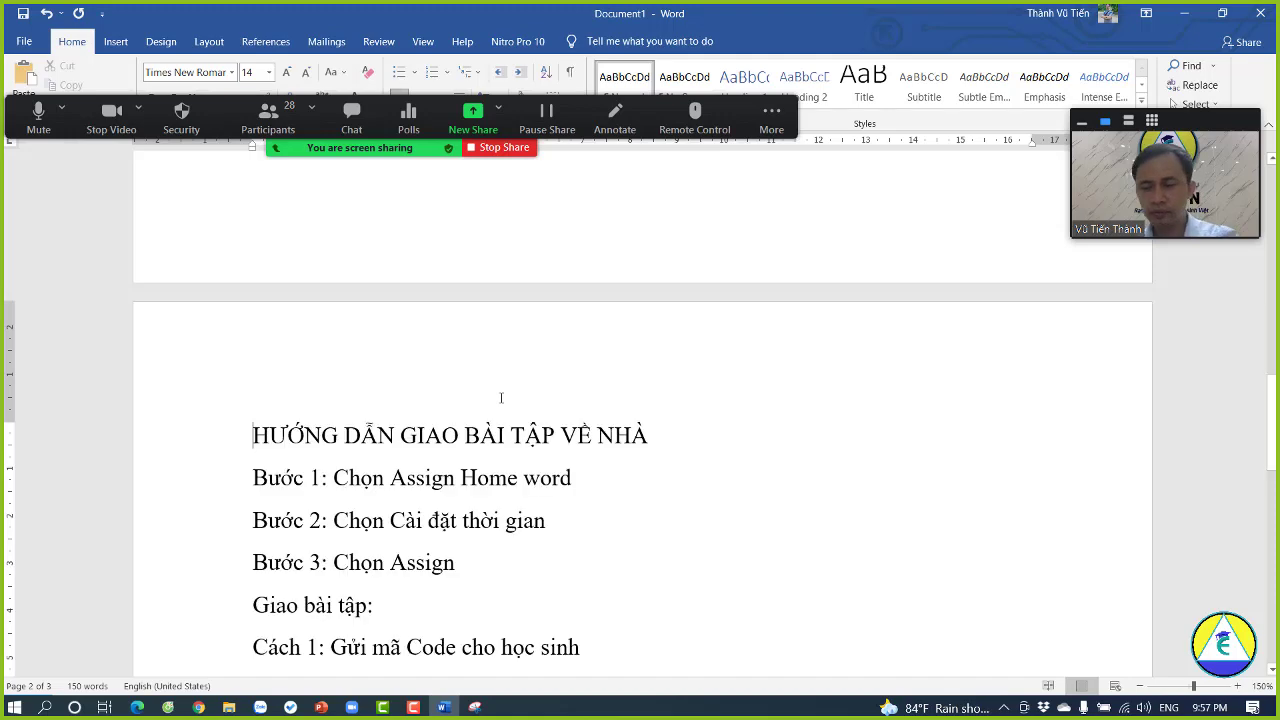
scroll(600, 475, "down", 5)
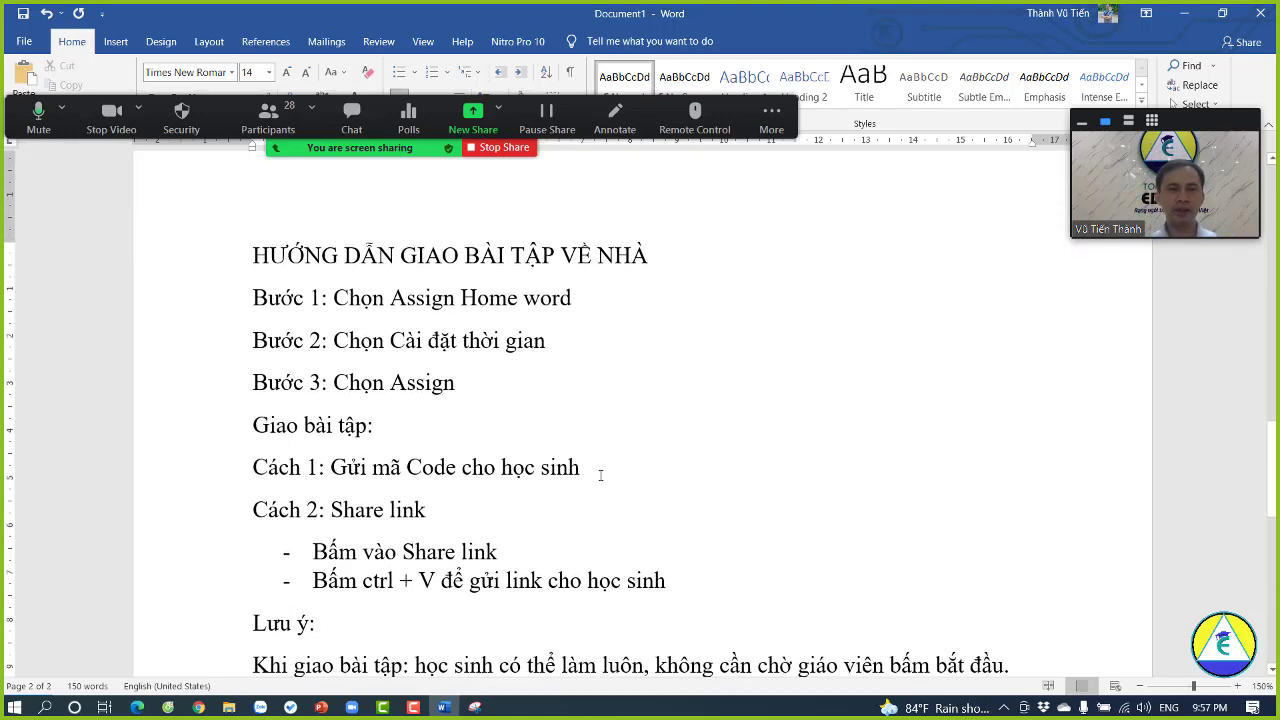
left_click(321, 707)
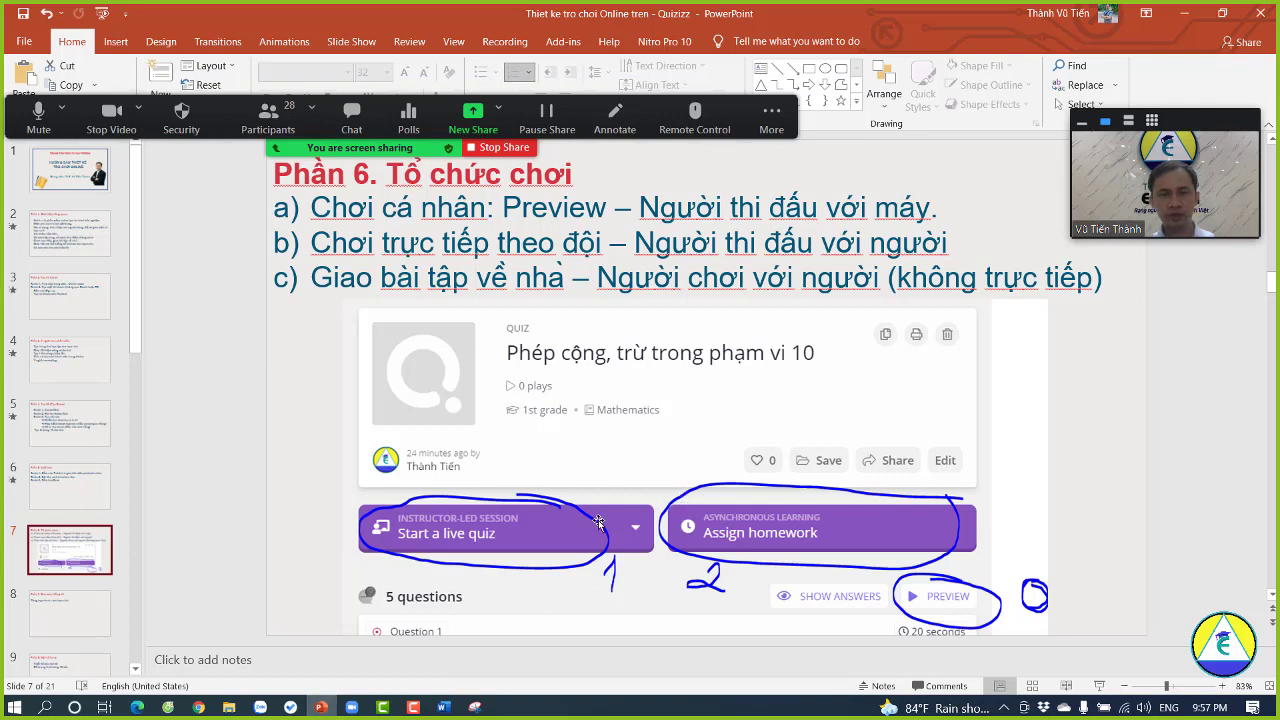
key("alt+Tab")
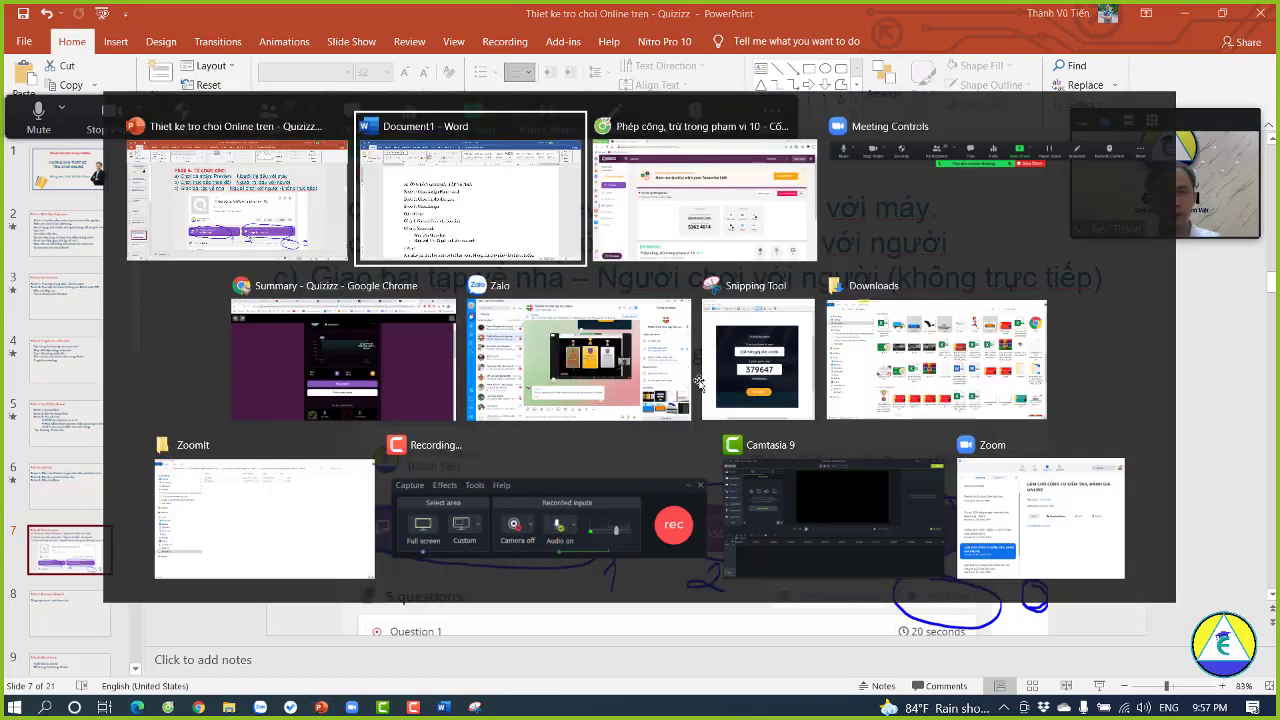
- Check the new Zoom chat messages over the Quizizz report, moving the meeting toolbar out of the way
key("alt+Tab")
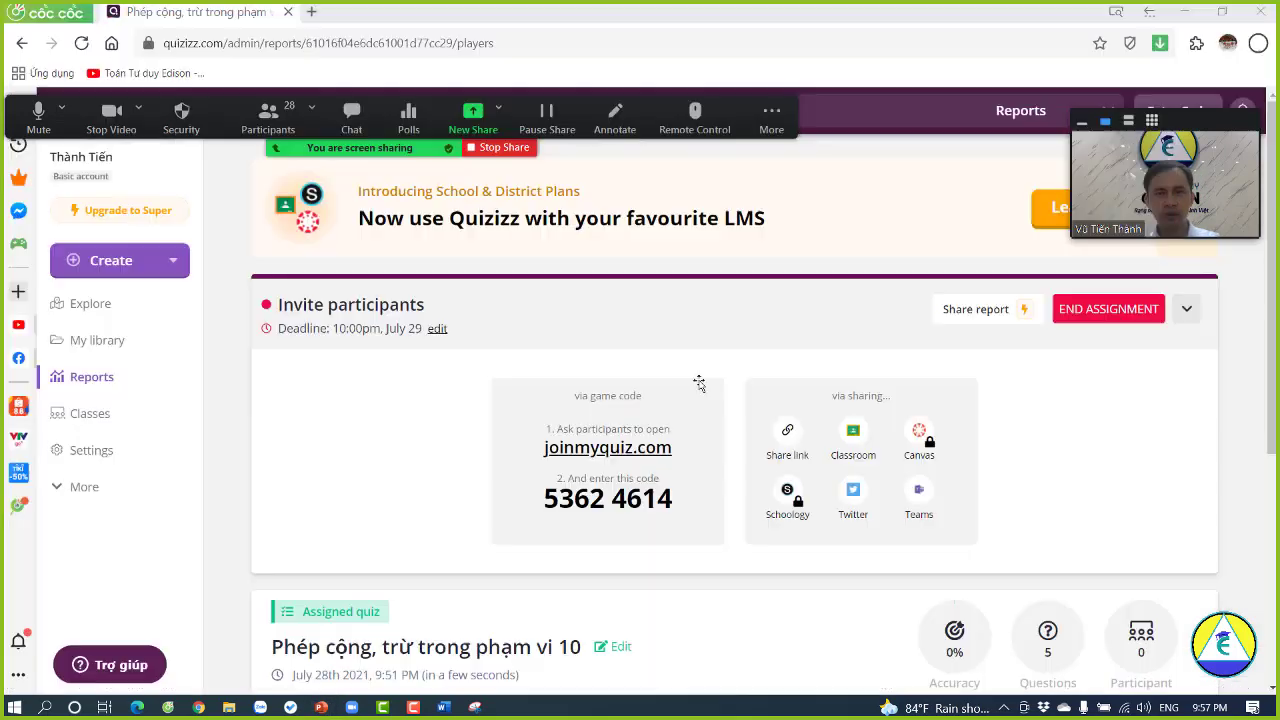
scroll(735, 465, "down", 2)
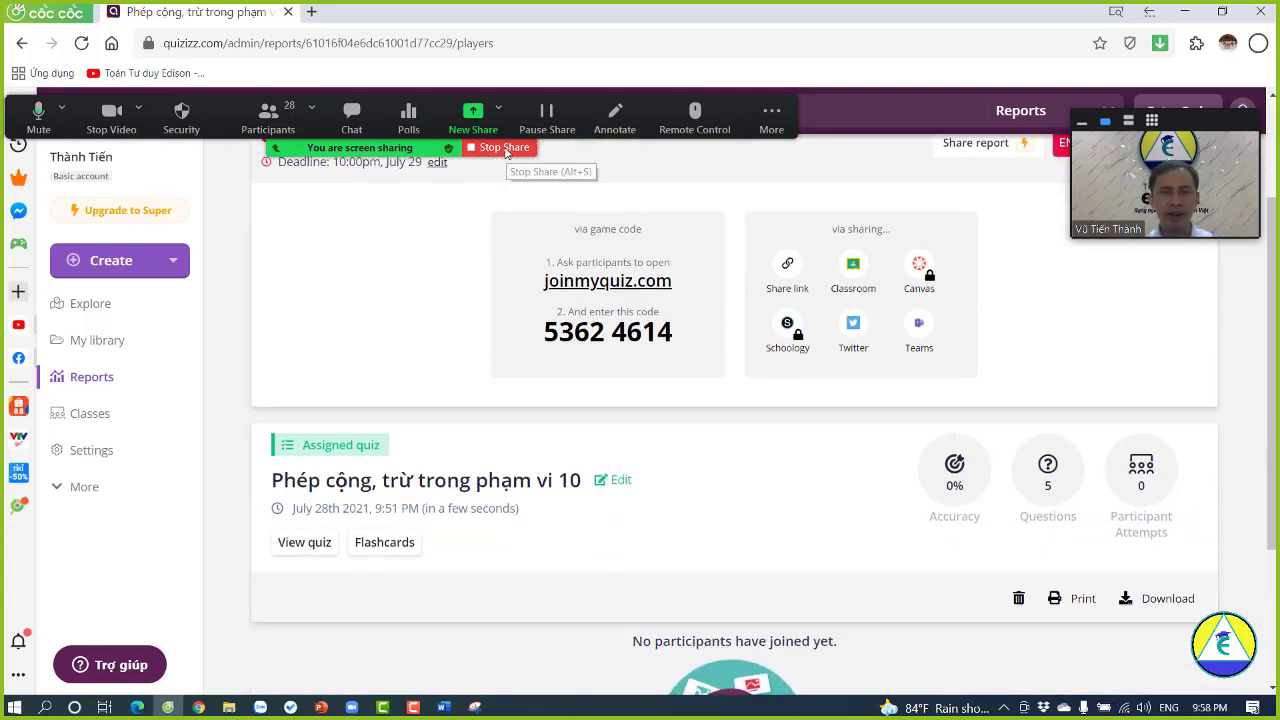
left_click(352, 115)
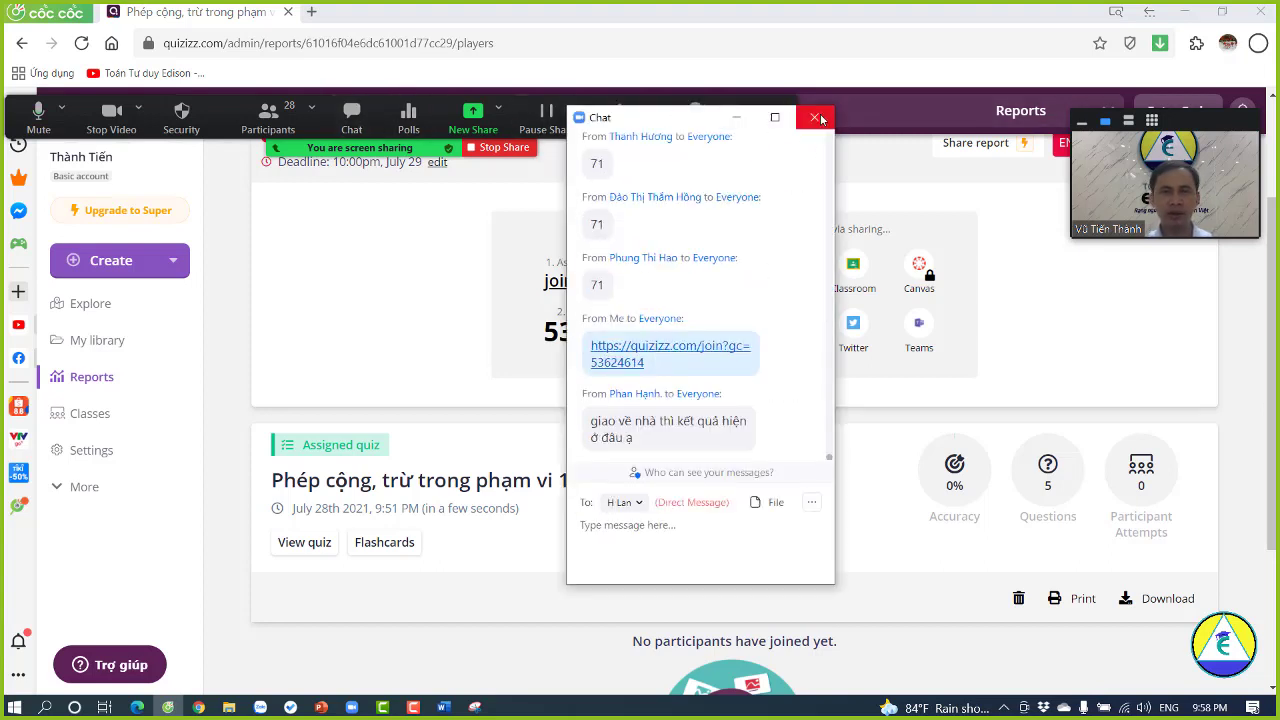
left_click(820, 119)
left_click_drag(775, 114, 983, 5)
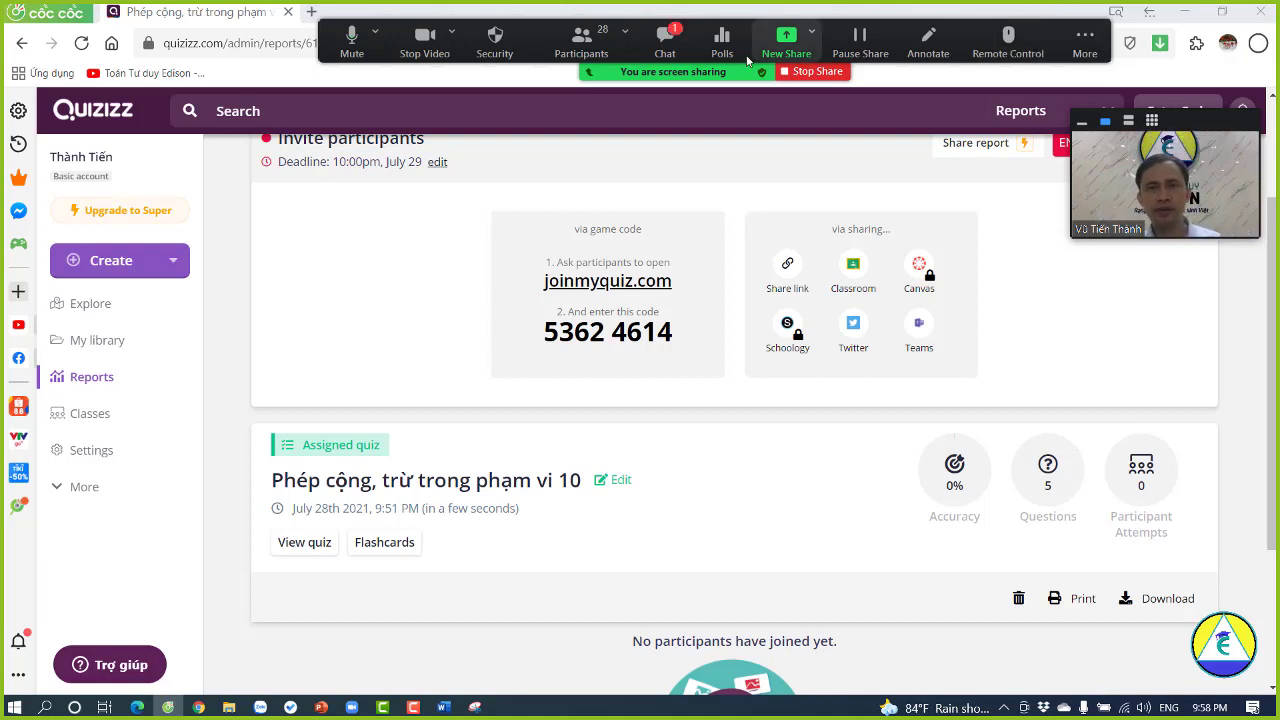
key("alt+h")
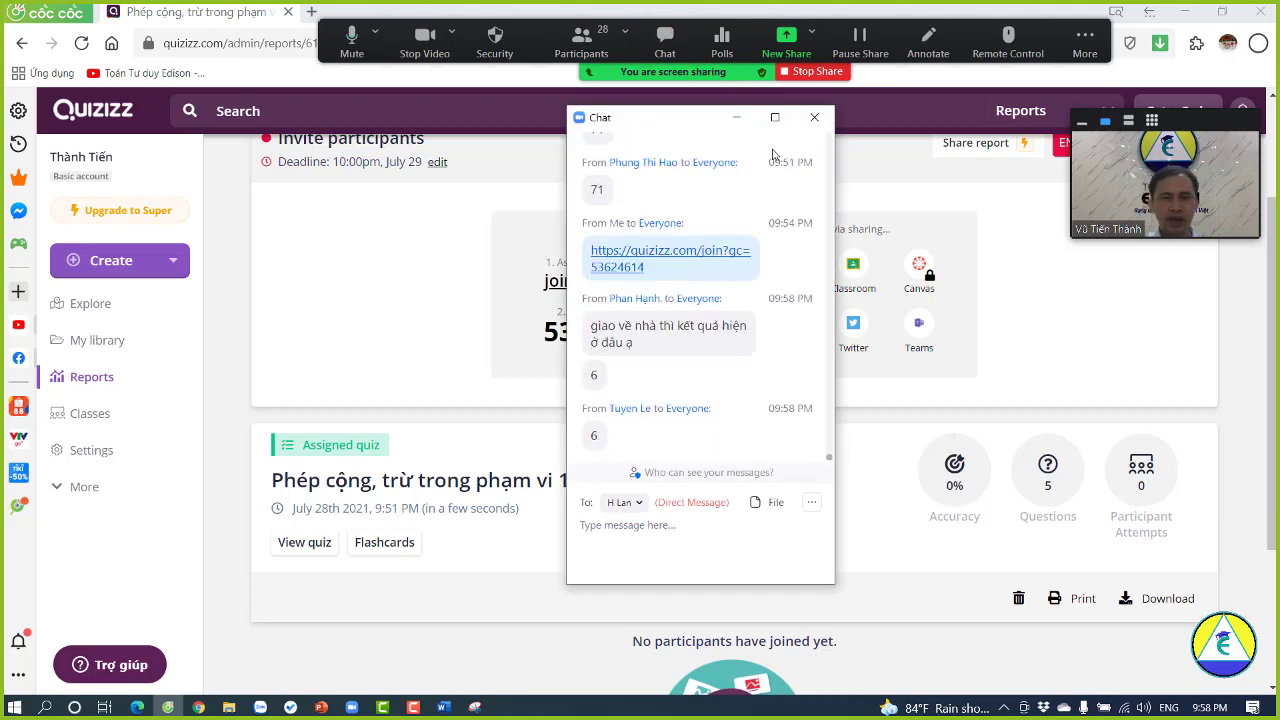
left_click(813, 119)
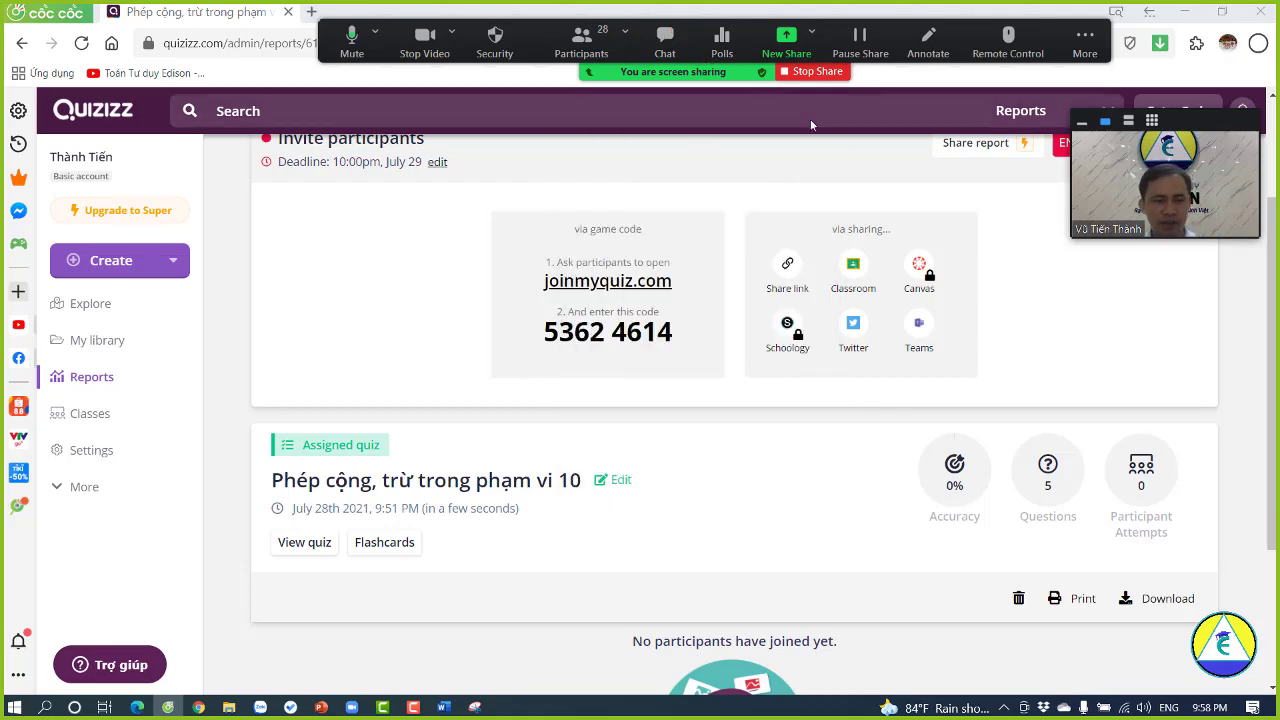
key("alt+Tab")
key("Tab")
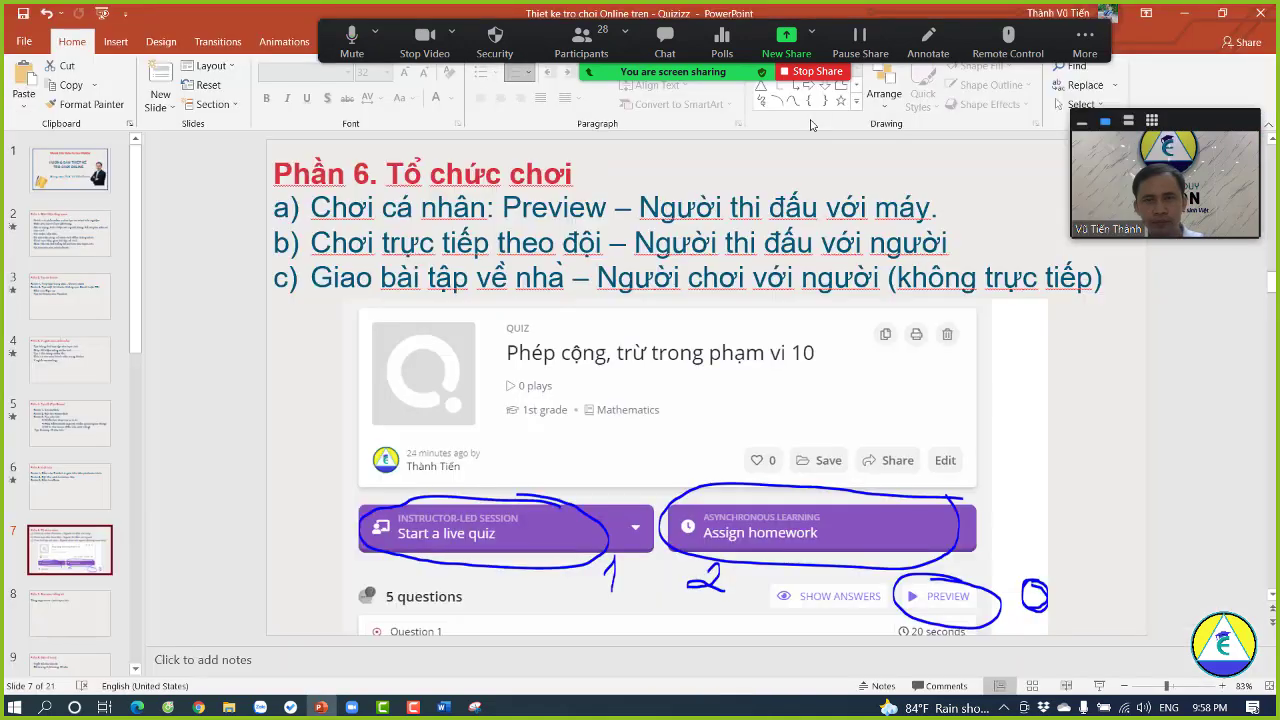
- Review slides 'Phần 7. Báo cáo, thống kê' and 'Phần 8. Một số lưu ý', then return to the Quizizz report
left_click(60, 612)
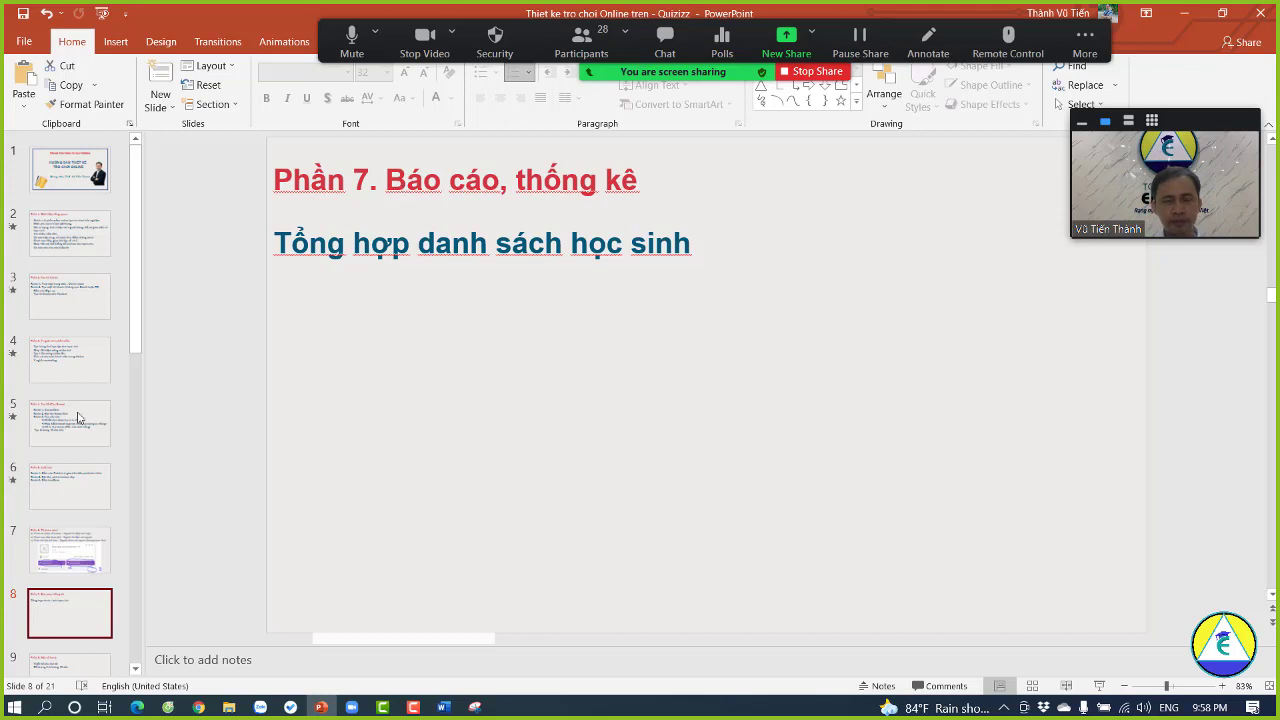
left_click(68, 662)
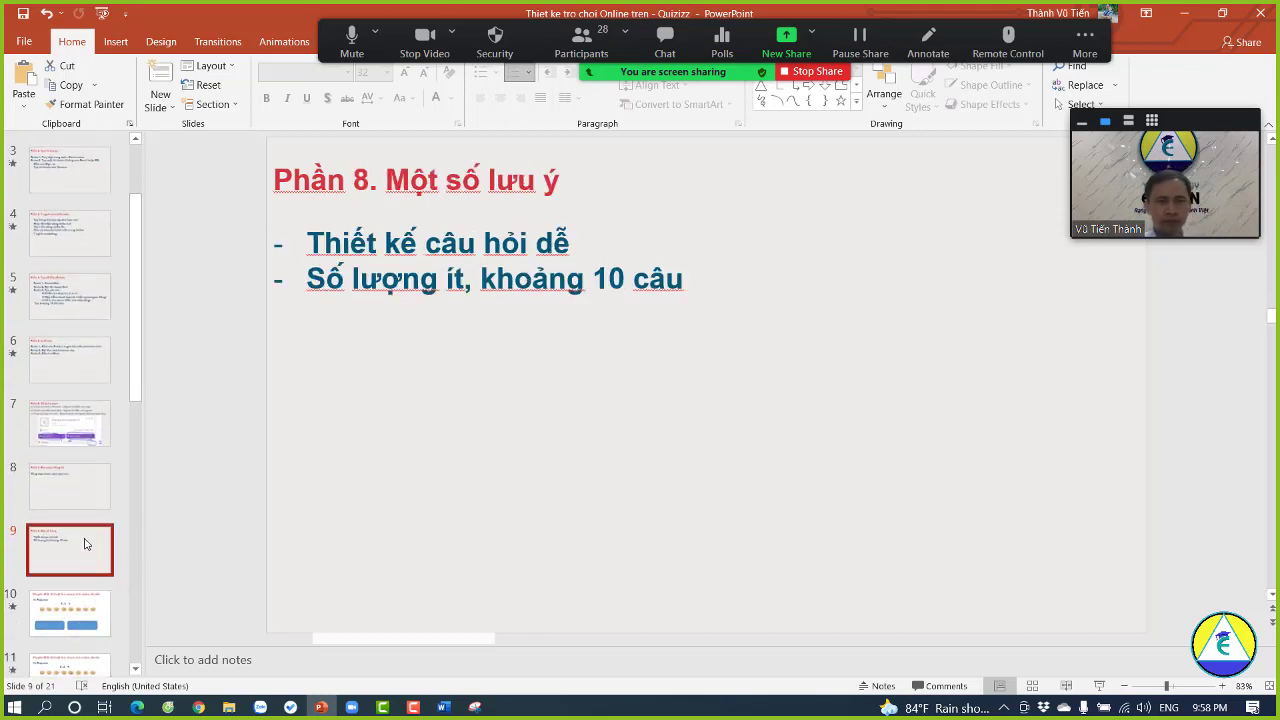
left_click(75, 488)
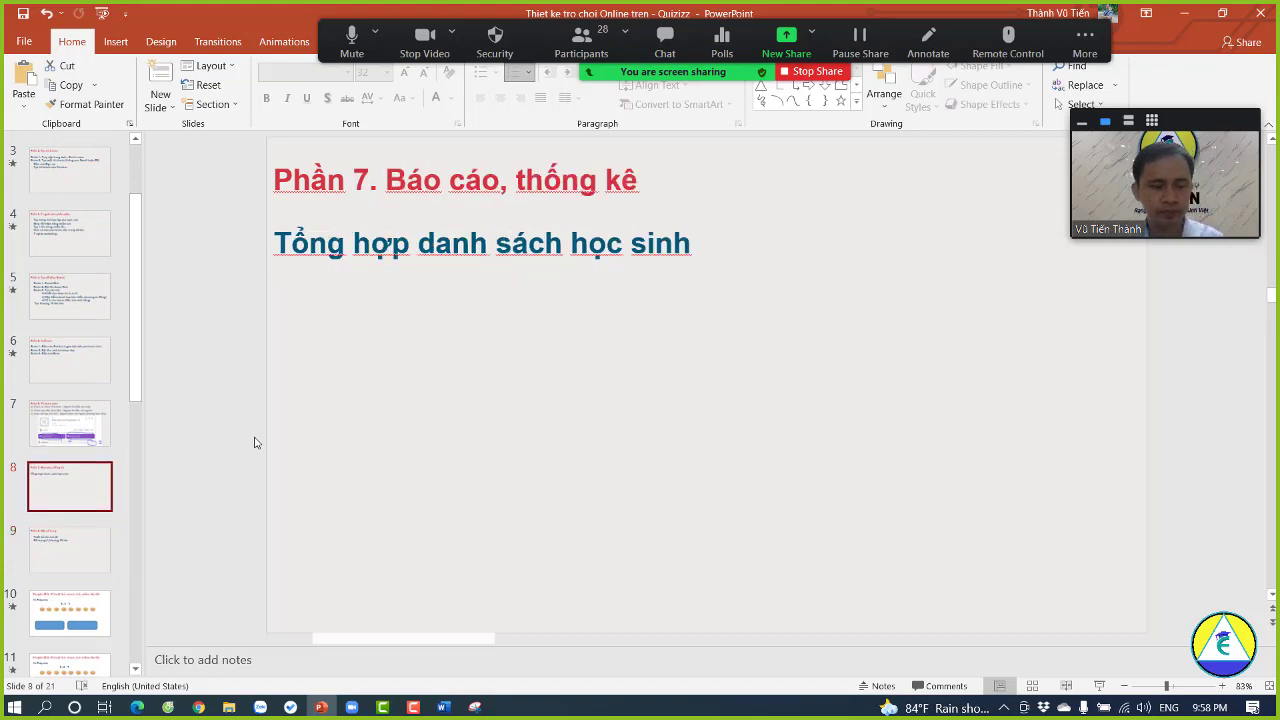
key("alt+Tab")
key("alt+Tab")
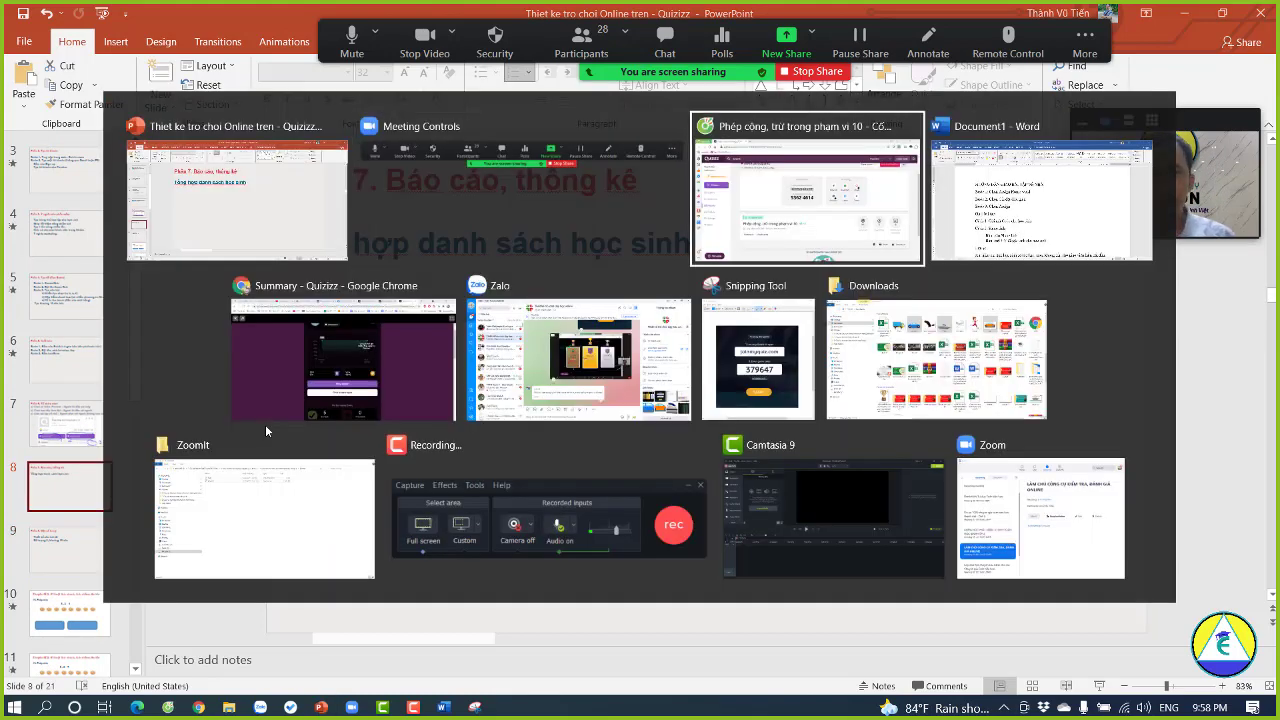
scroll(392, 414, "up", 3)
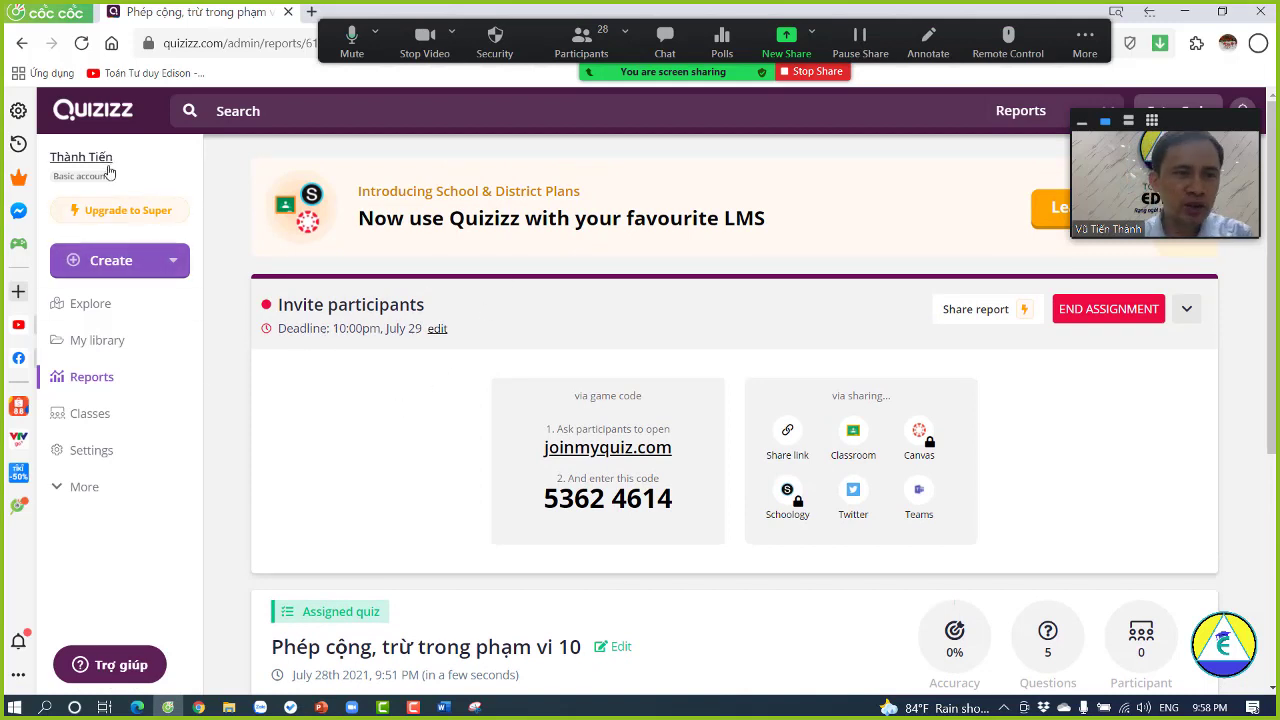
- Open the Reports list from My library and drag the floating video preview aside
left_click(95, 342)
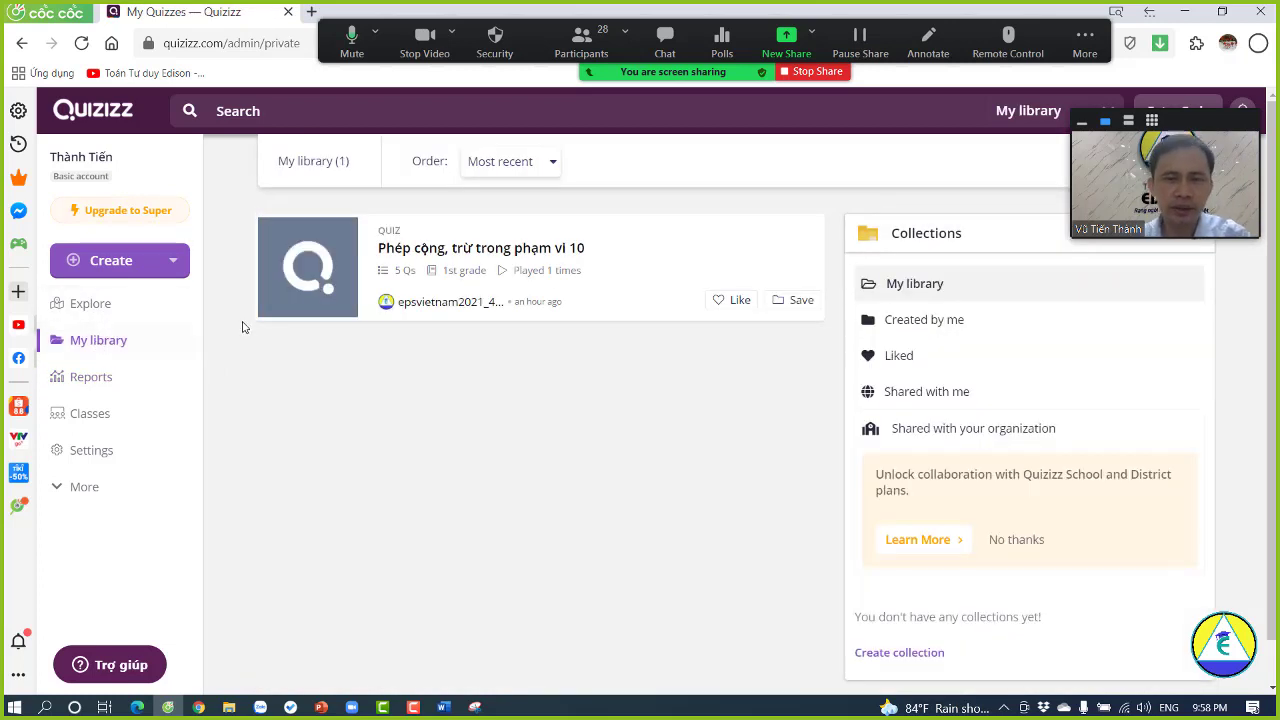
left_click(104, 386)
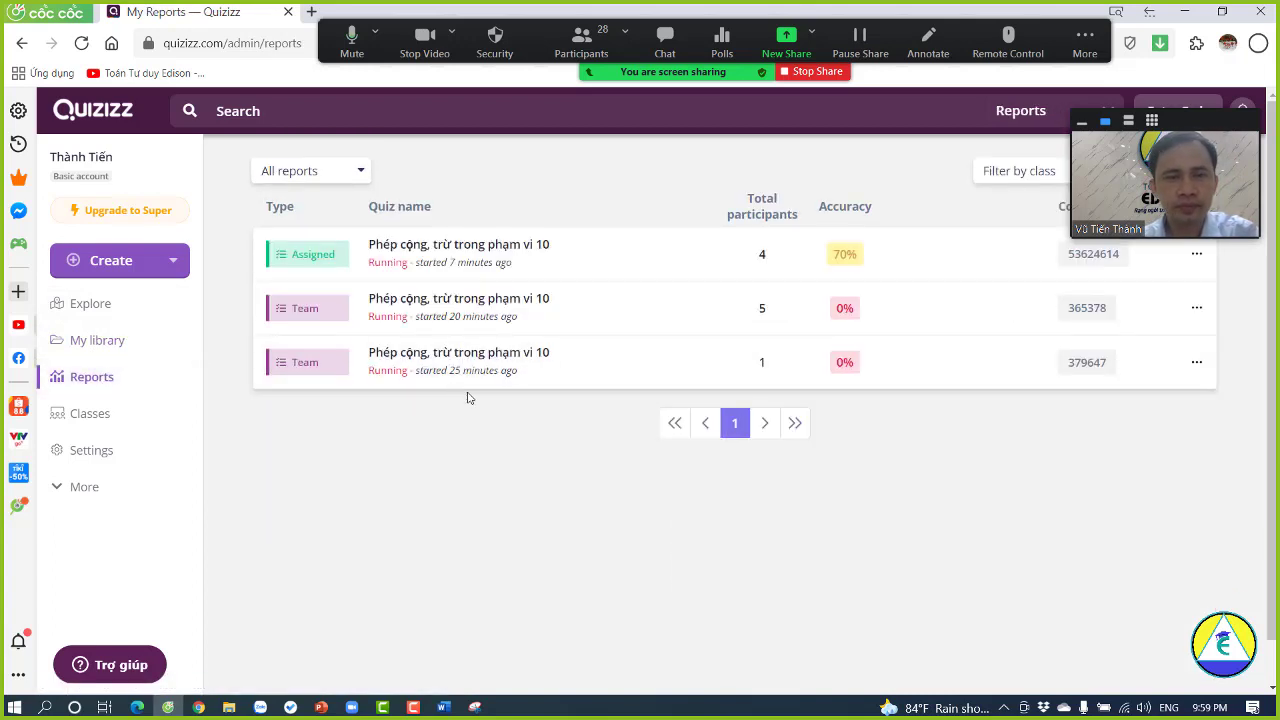
left_click_drag(1192, 111, 1171, 17)
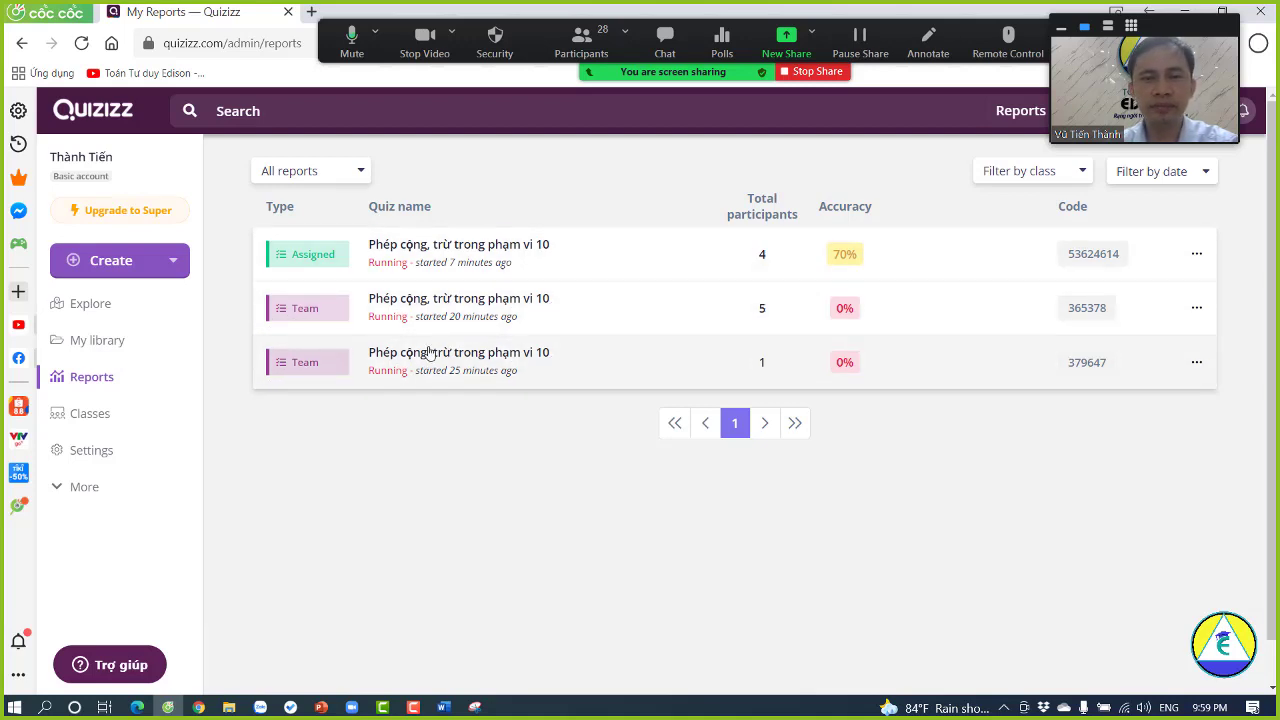
- Open the assigned homework quiz report and scroll through its four participant scores
left_click(309, 261)
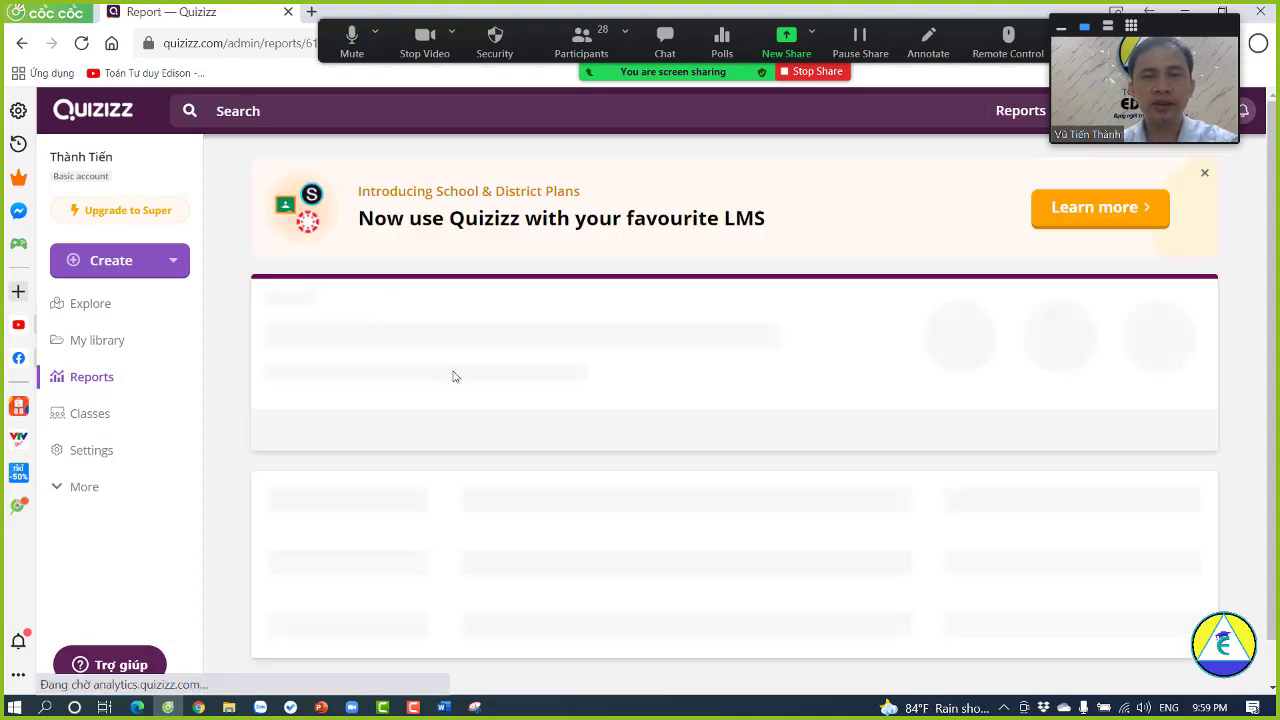
scroll(531, 387, "down", 2)
scroll(531, 387, "down", 2)
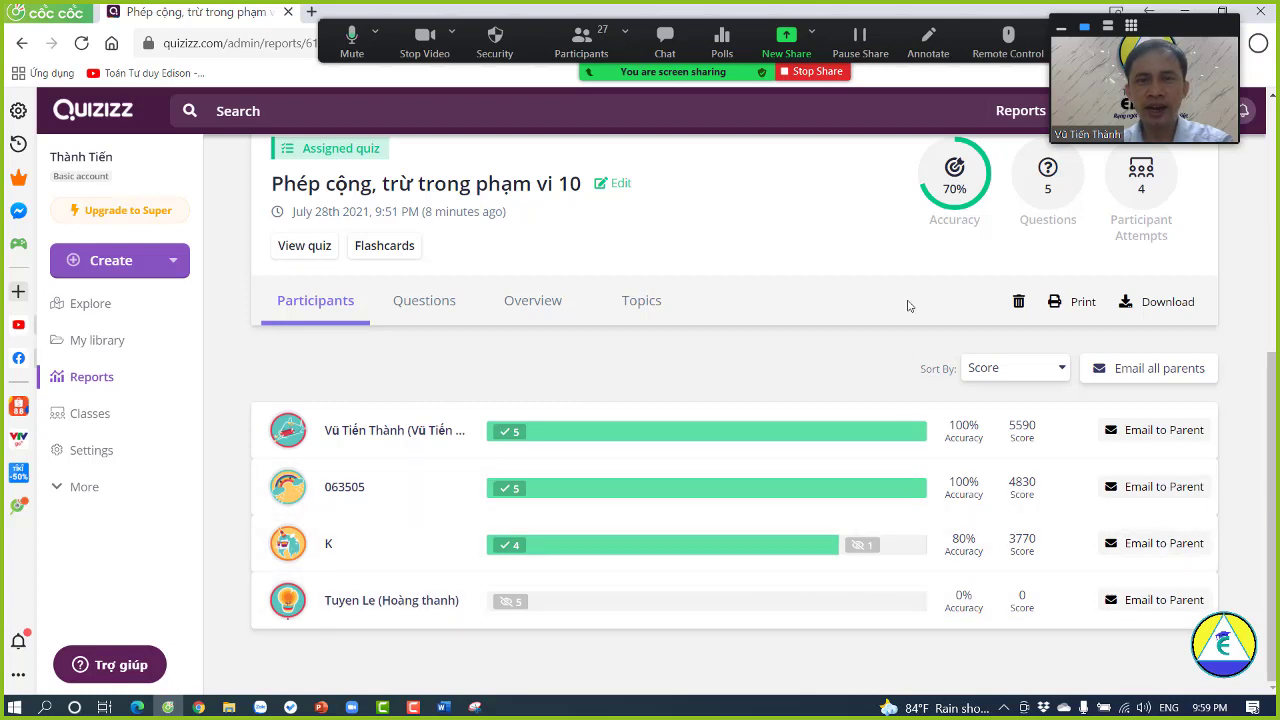
- Check the meeting chat, toggle the camera off and back on, and stop screen sharing
left_click(665, 45)
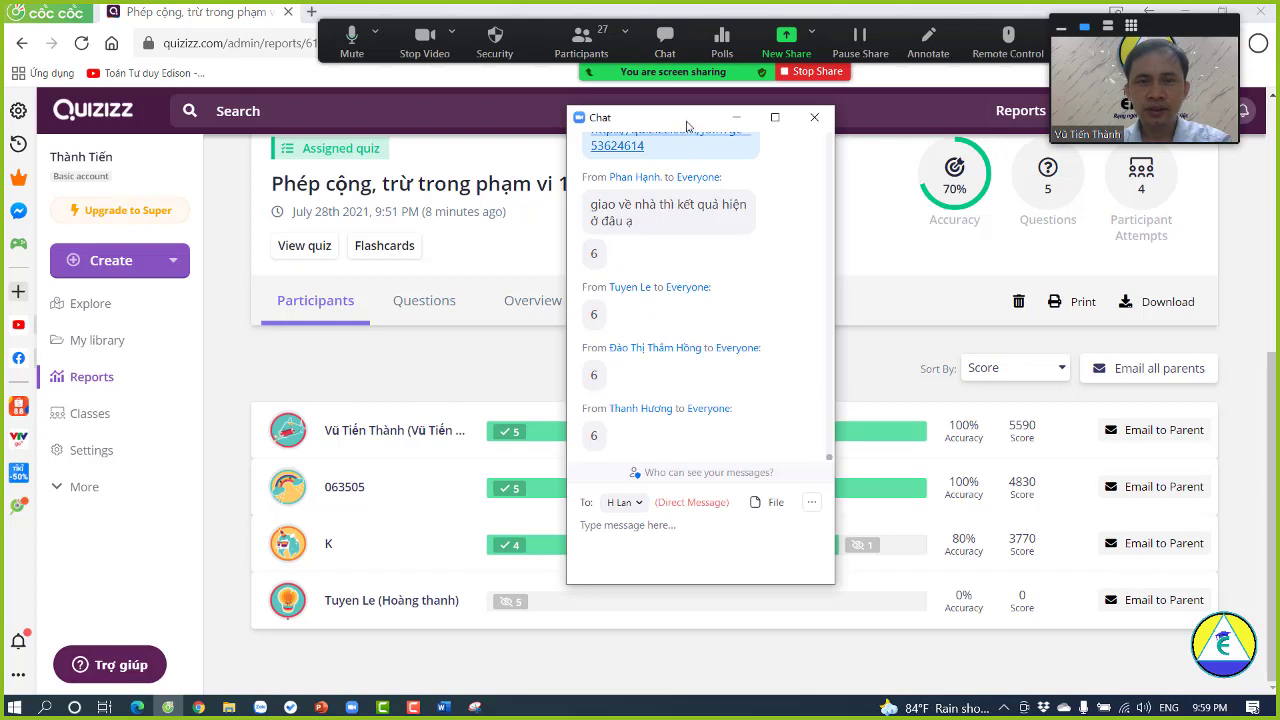
left_click_drag(688, 118, 1071, 135)
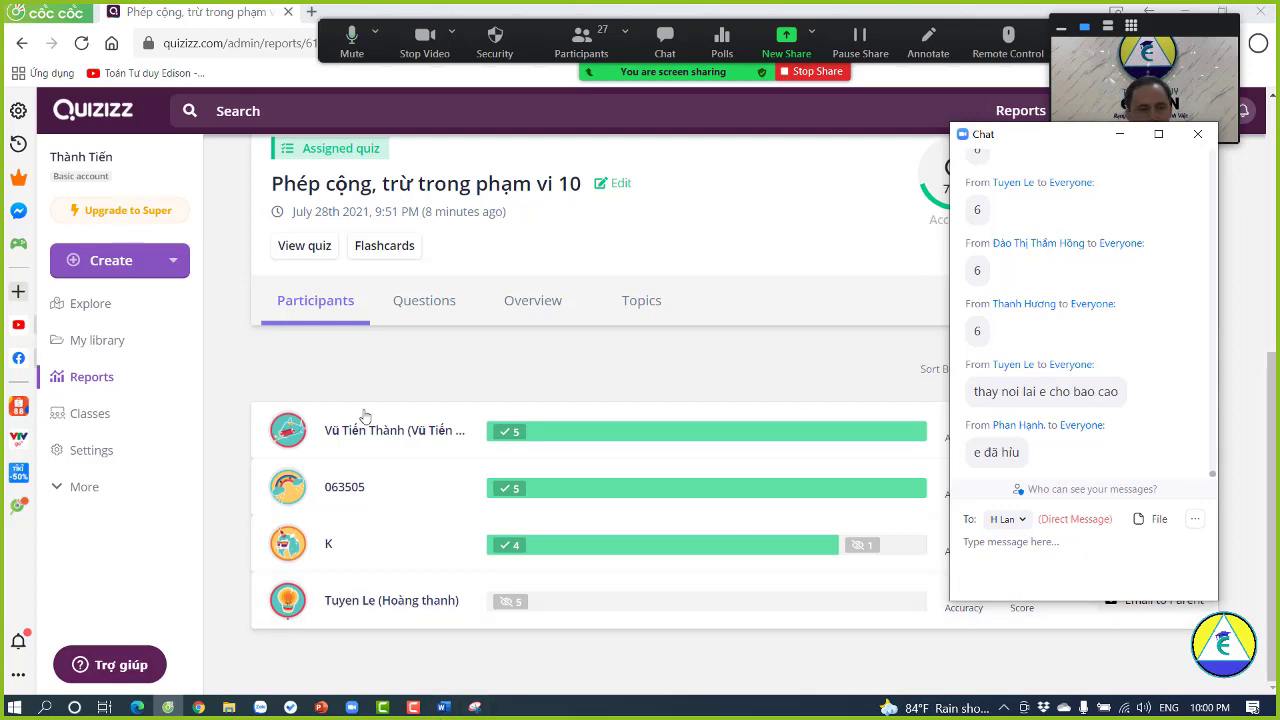
left_click(418, 40)
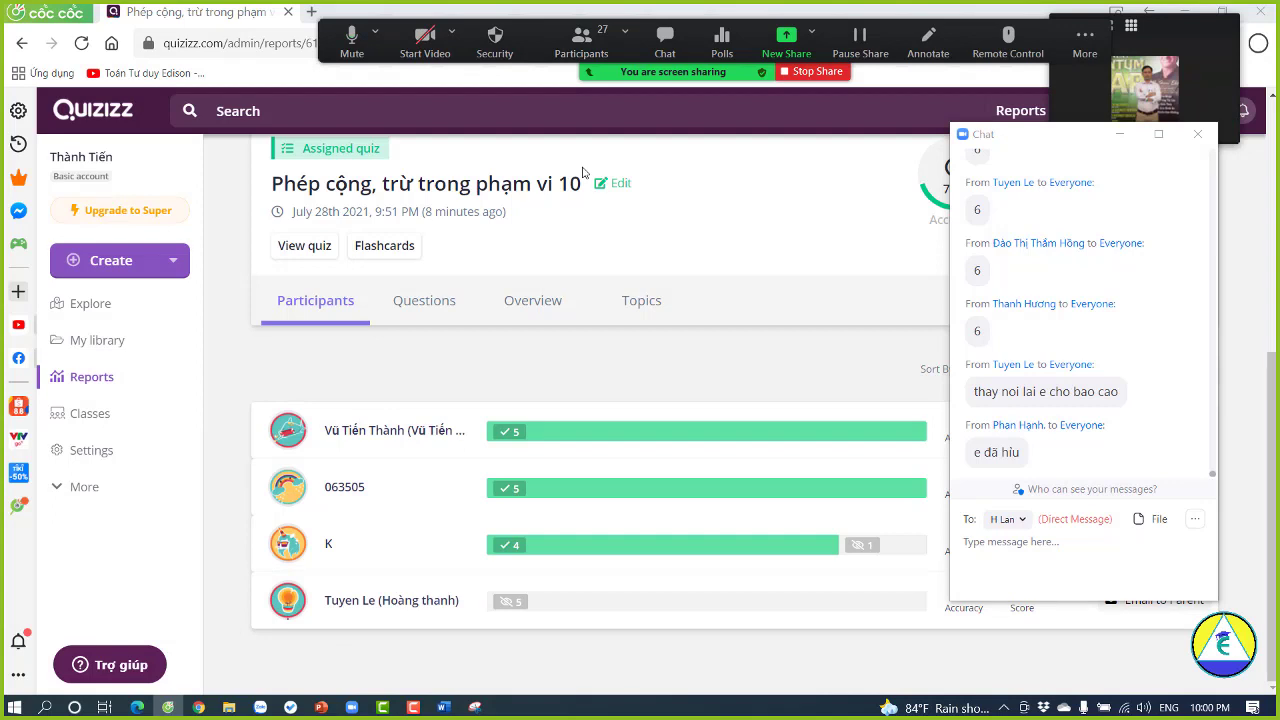
left_click(425, 40)
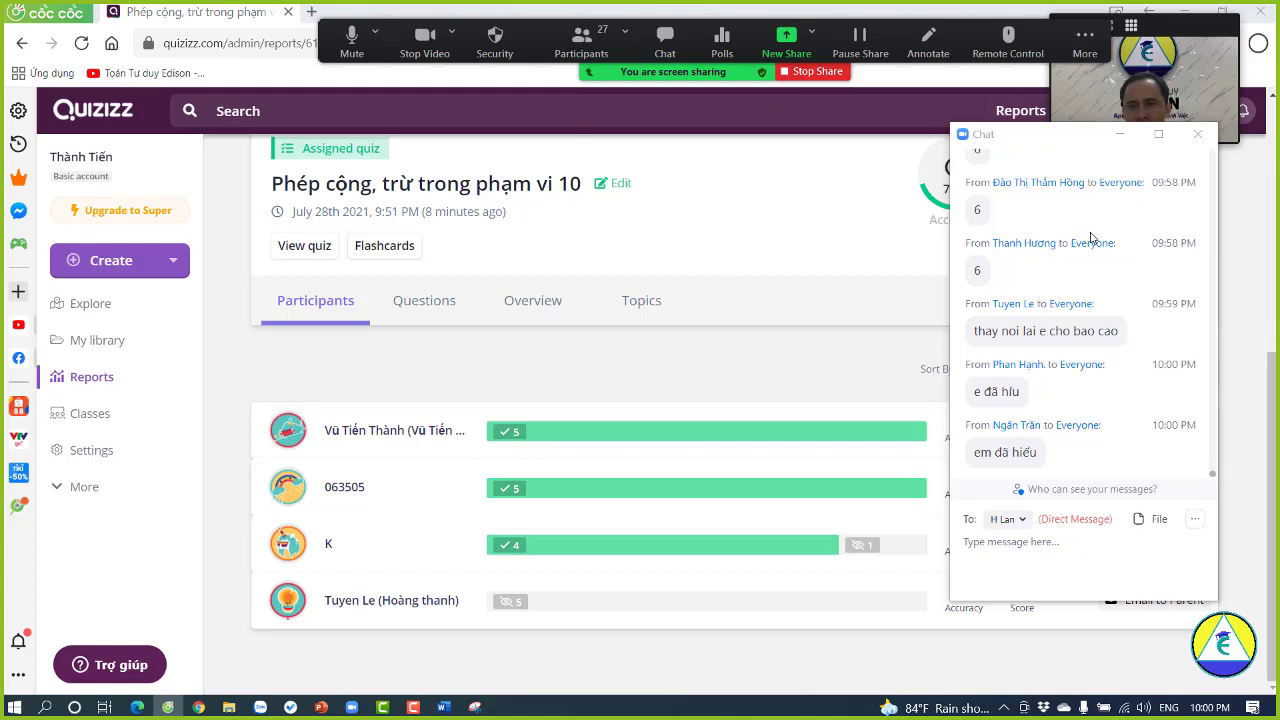
left_click(1197, 134)
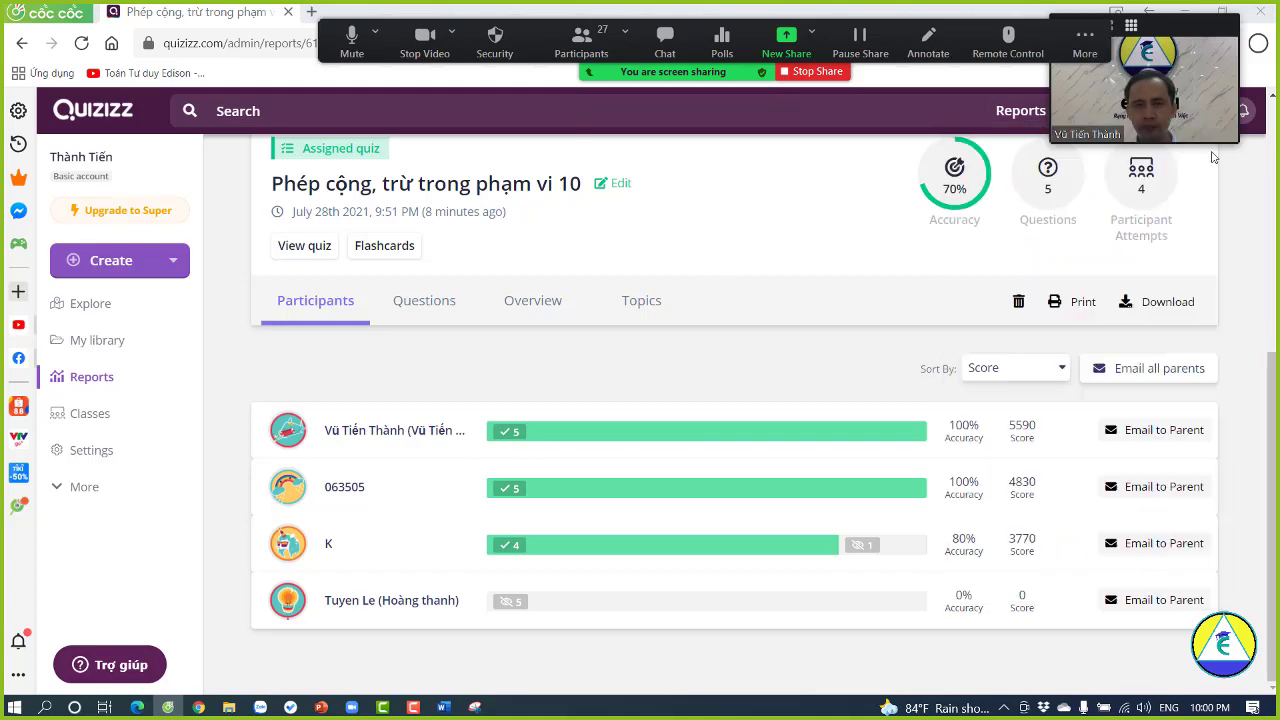
left_click(813, 71)
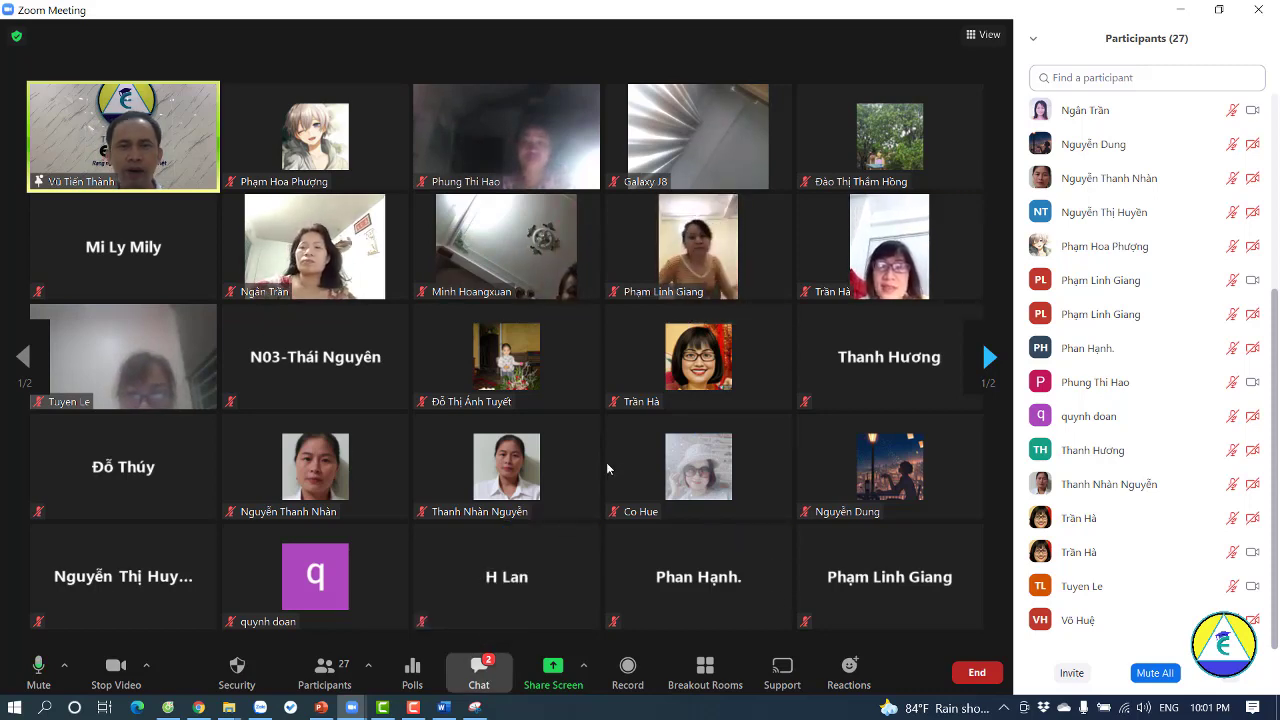
- Read new messages in an enlarged, repositioned chat window, then open the share-screen chooser
key("alt+h")
left_click_drag(1090, 135, 1141, 41)
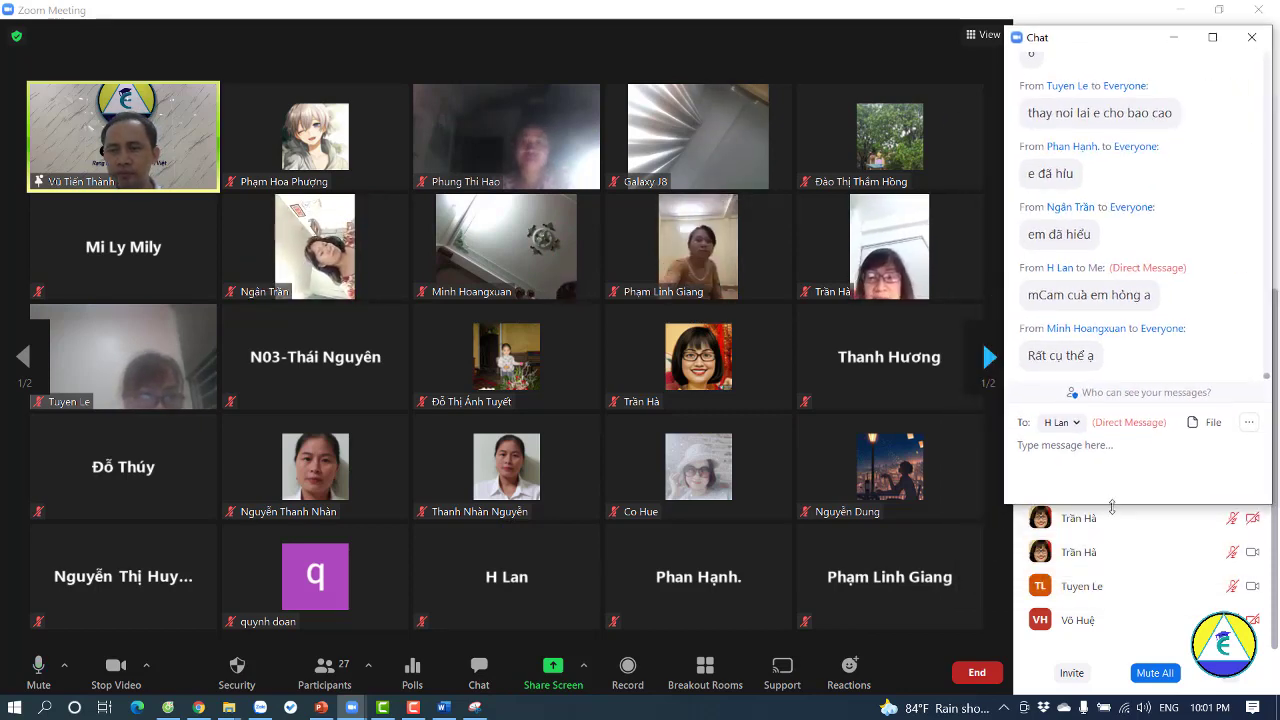
left_click_drag(1111, 508, 1108, 610)
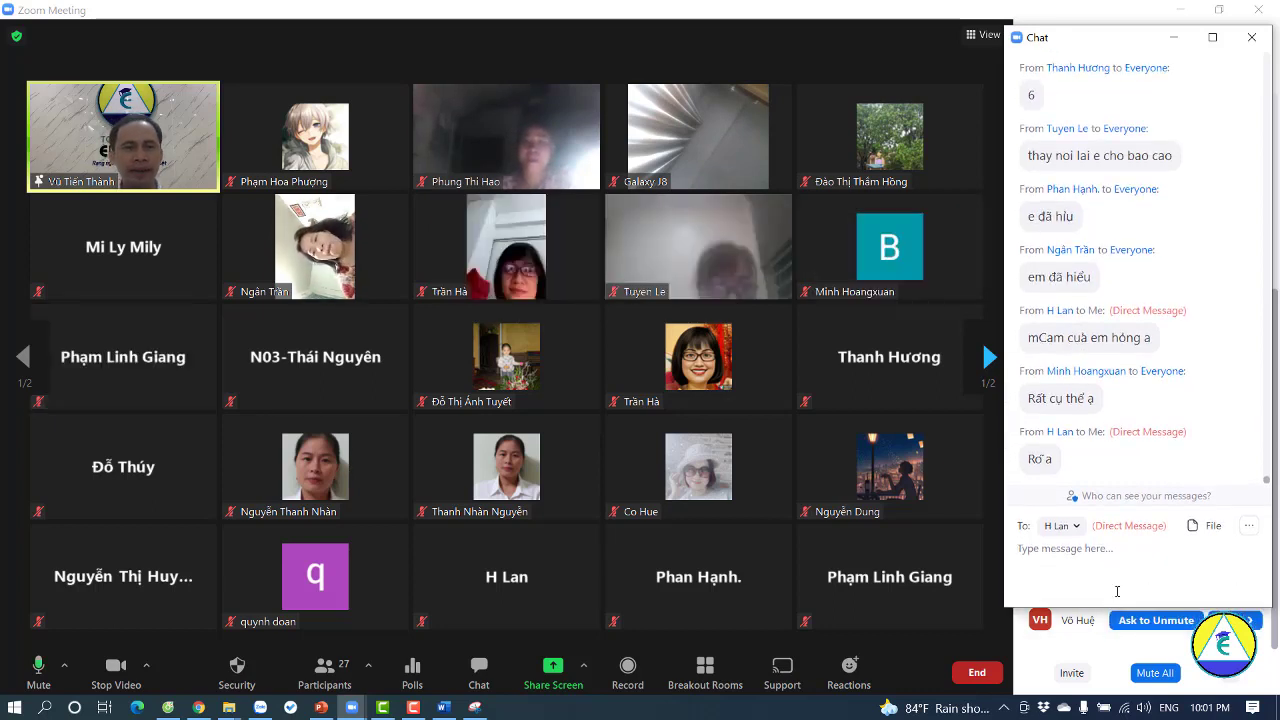
left_click(1117, 591)
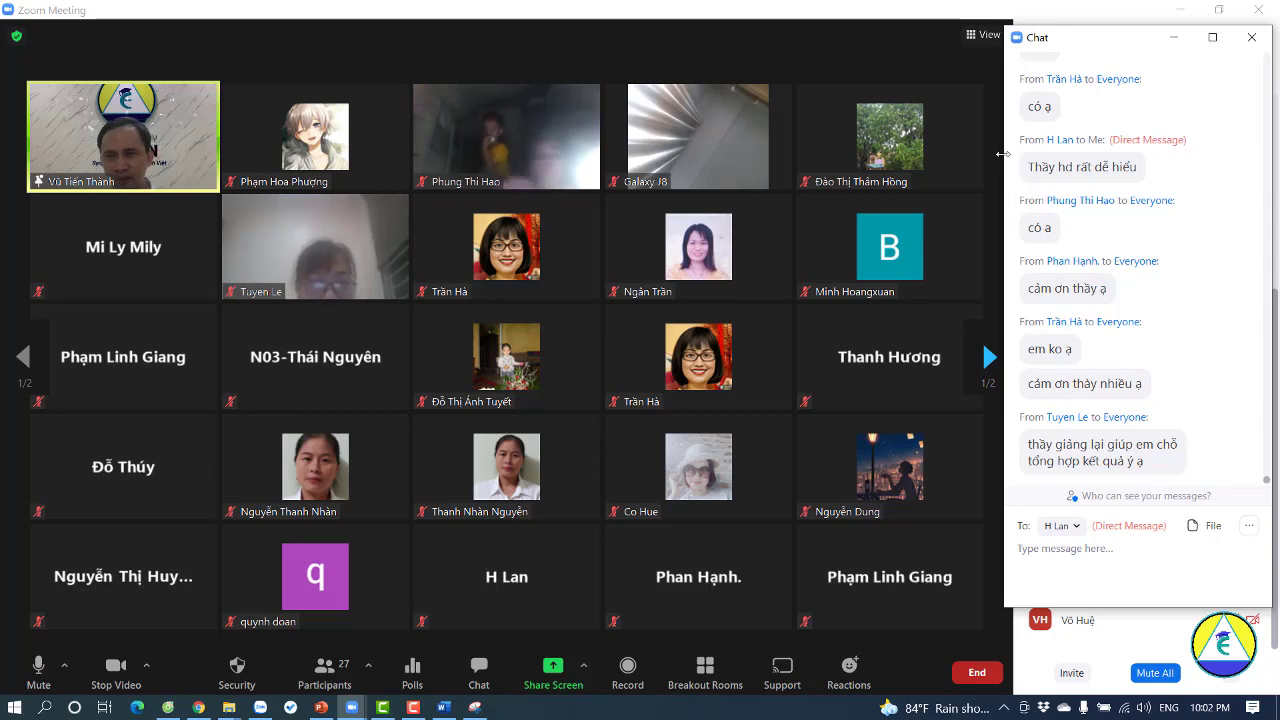
left_click_drag(1003, 154, 795, 181)
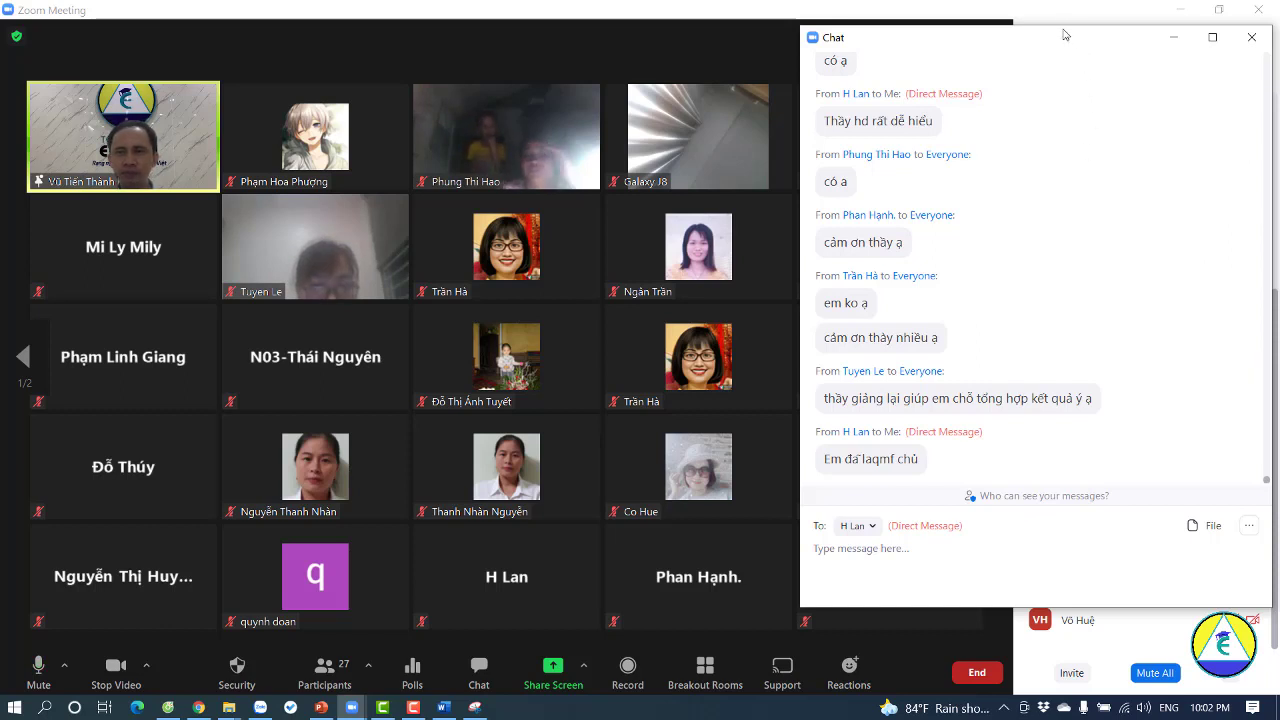
left_click_drag(1063, 25, 1063, 19)
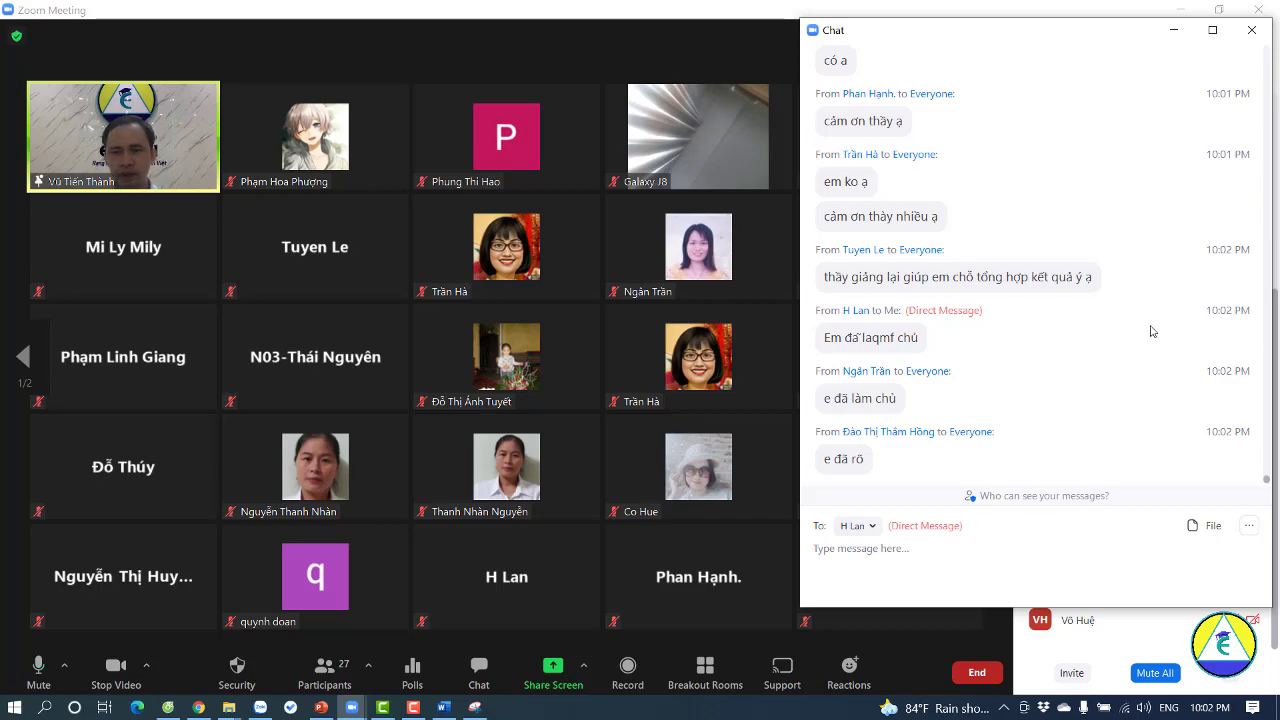
left_click(1251, 30)
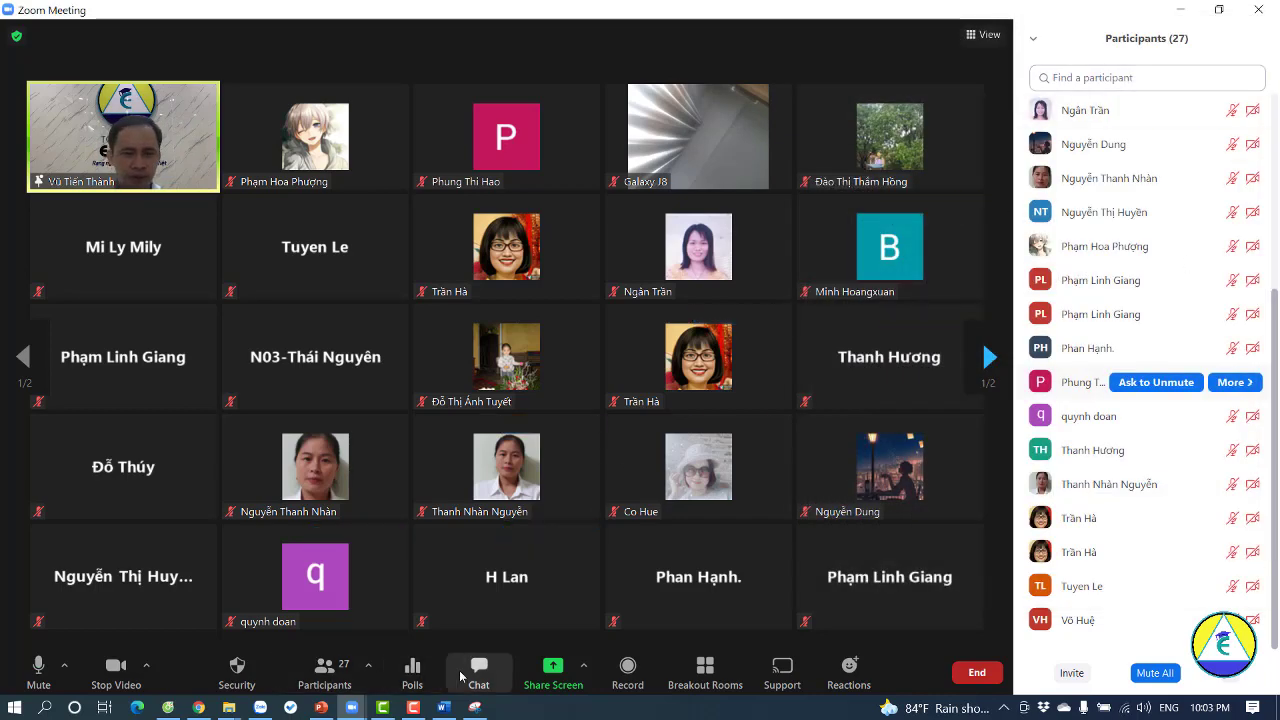
left_click(553, 673)
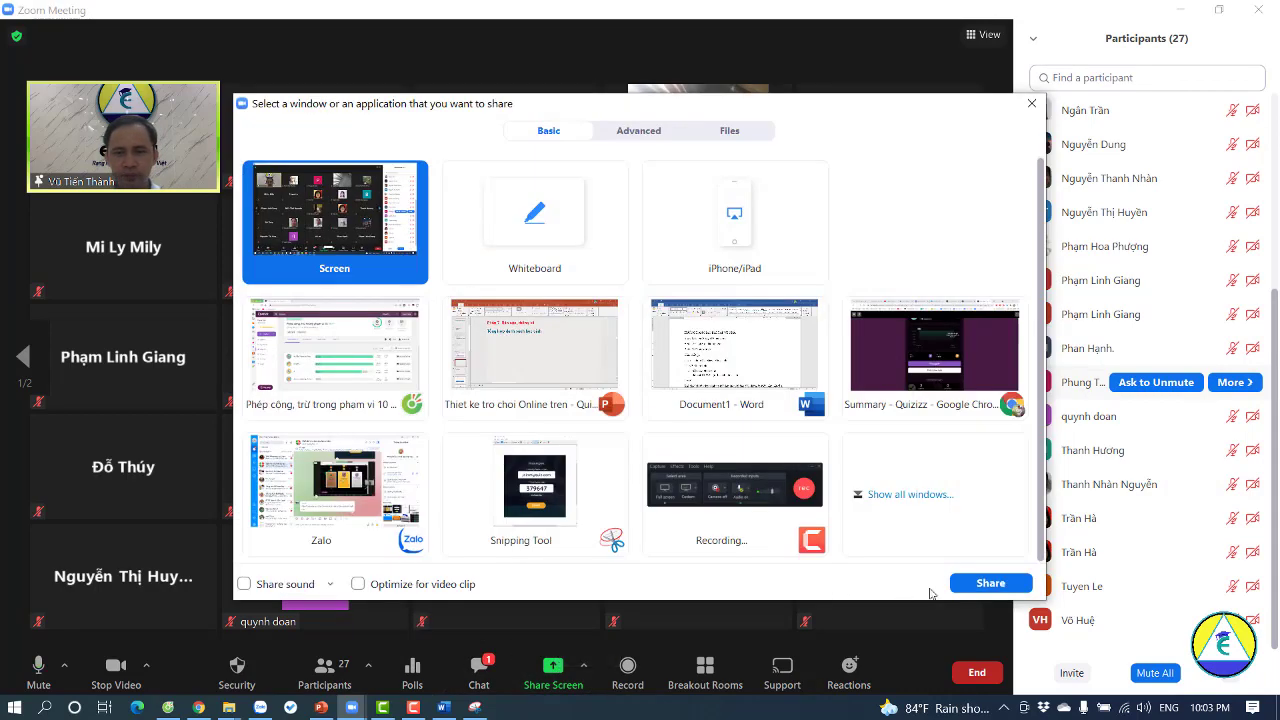
- Resume sharing the entire screen and return to My Reports via My library
left_click(968, 583)
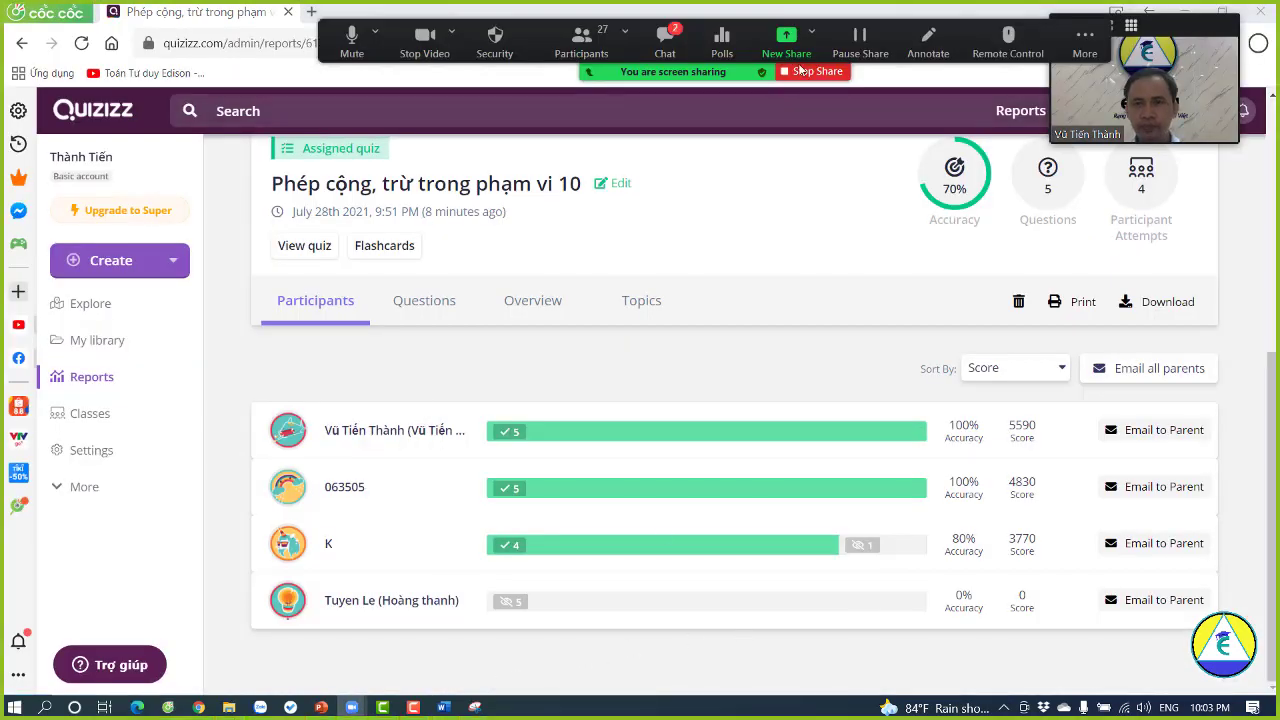
left_click(672, 52)
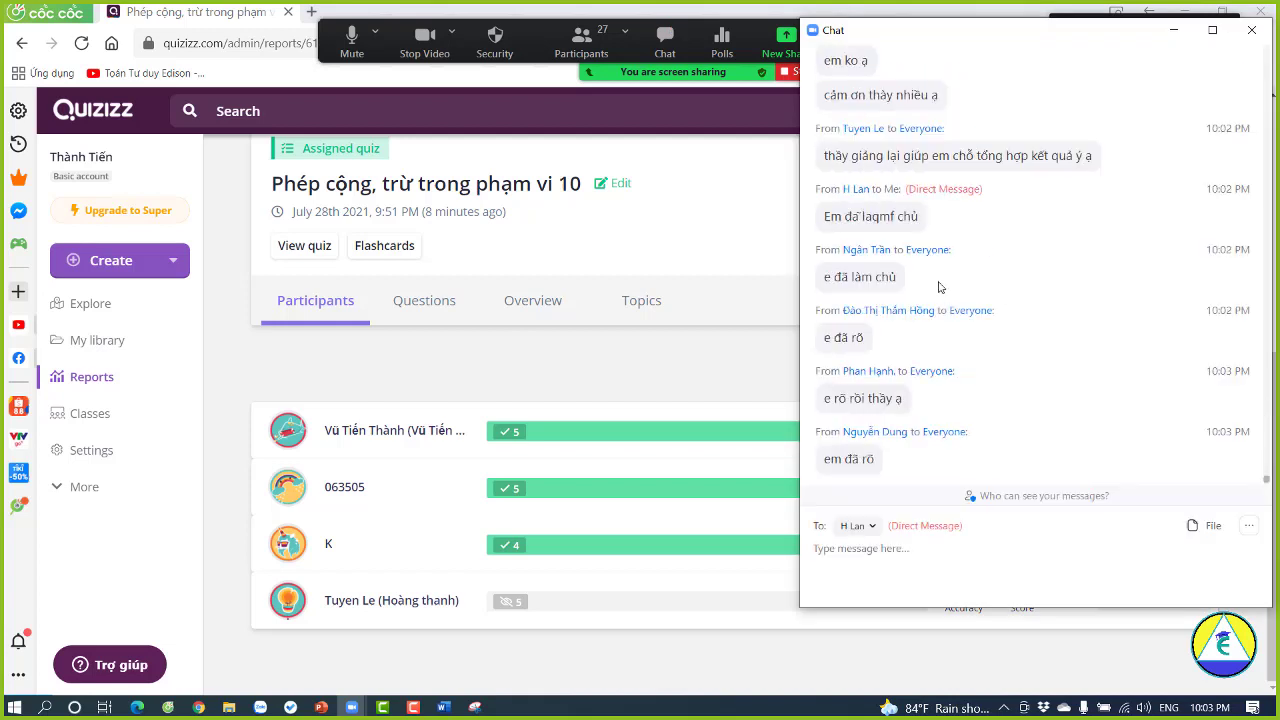
left_click(1251, 30)
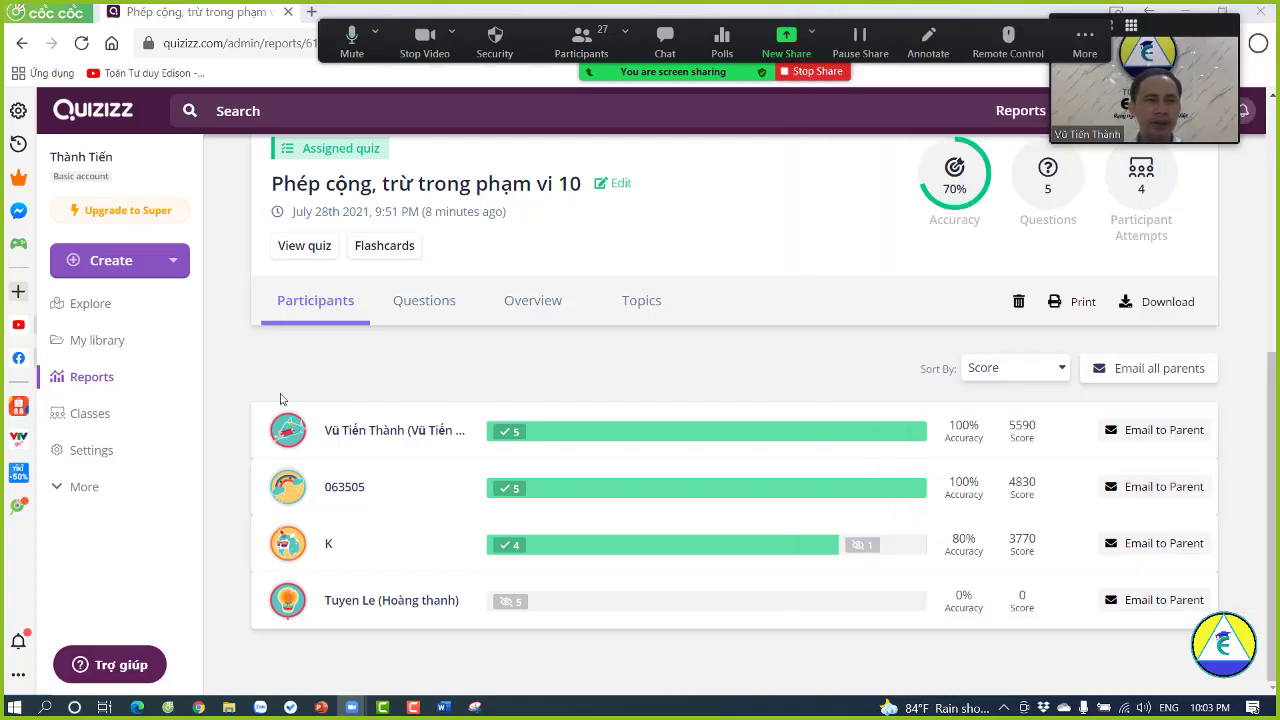
left_click(96, 343)
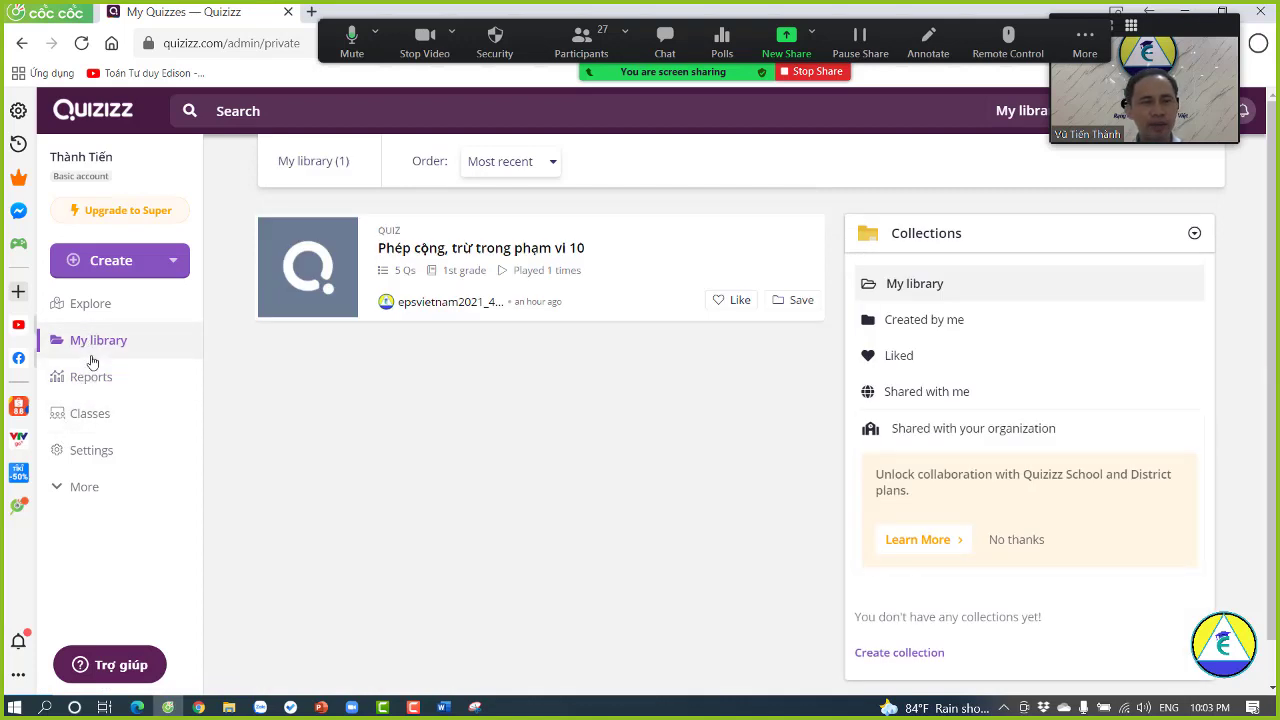
left_click(91, 385)
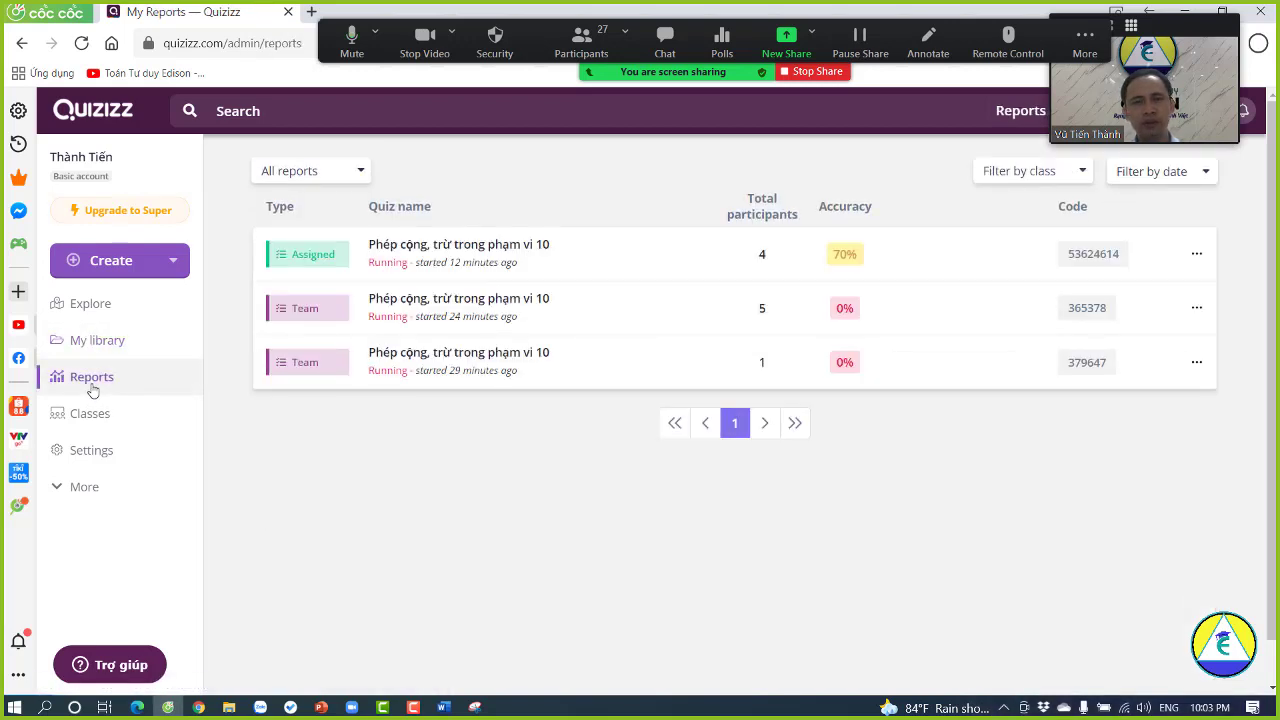
- Reopen the assigned homework report, scroll its results, and go back to the Reports list
left_click(313, 265)
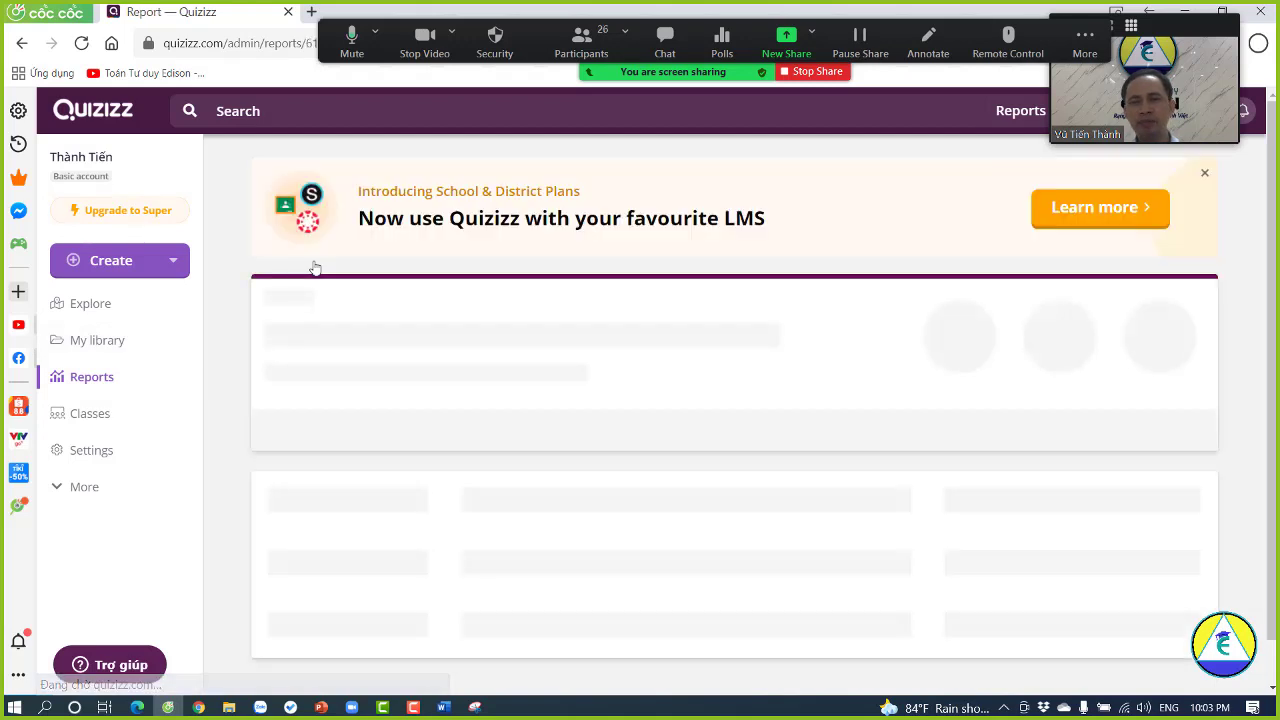
scroll(460, 597, "down", 2)
scroll(460, 595, "down", 3)
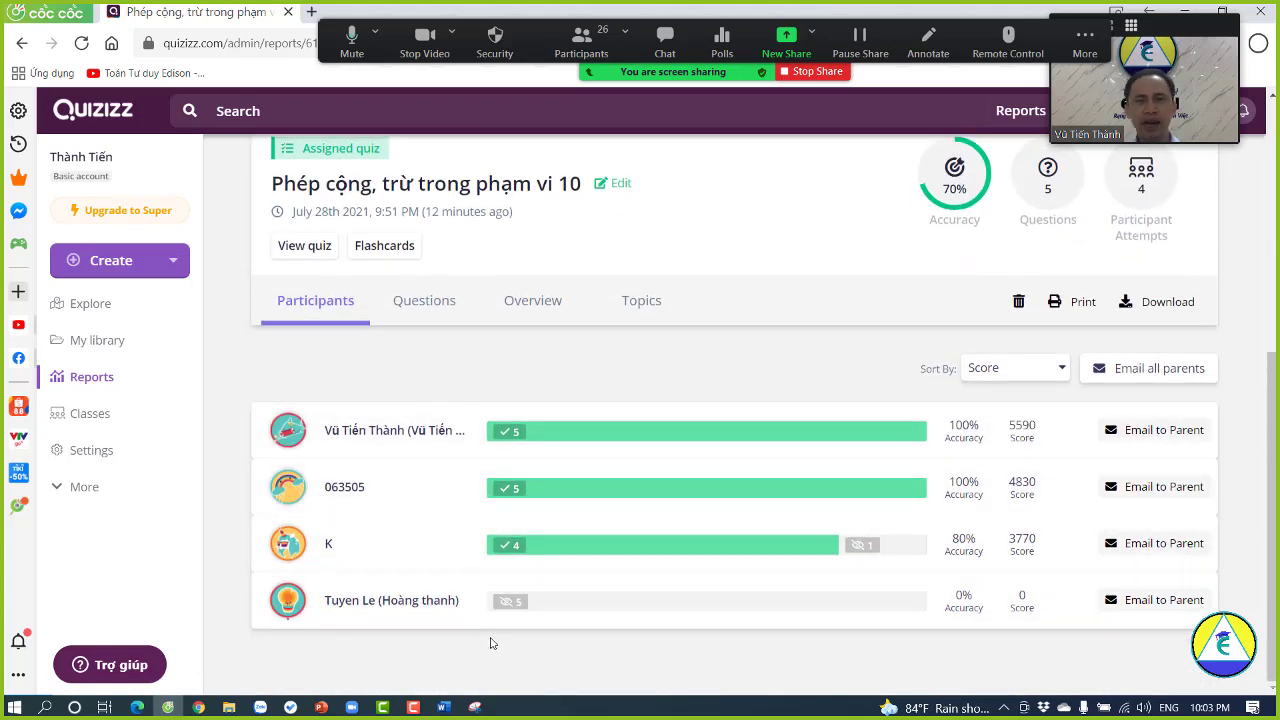
left_click(120, 345)
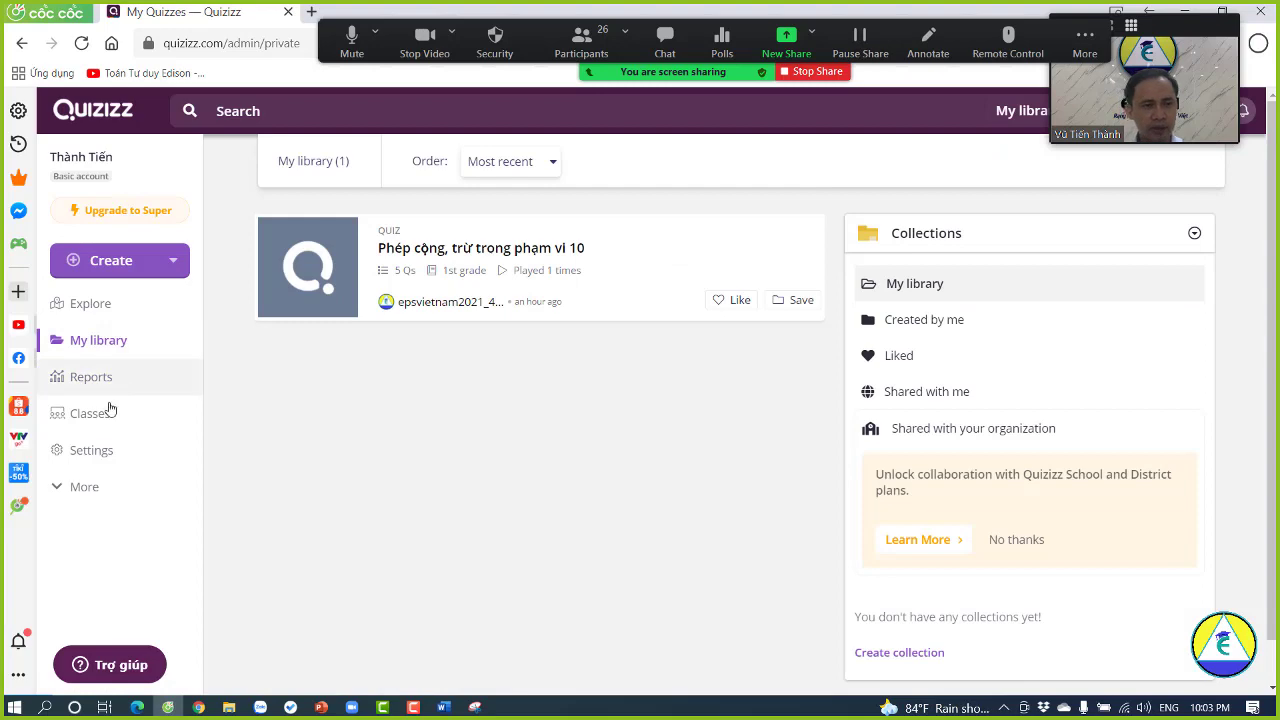
left_click(98, 377)
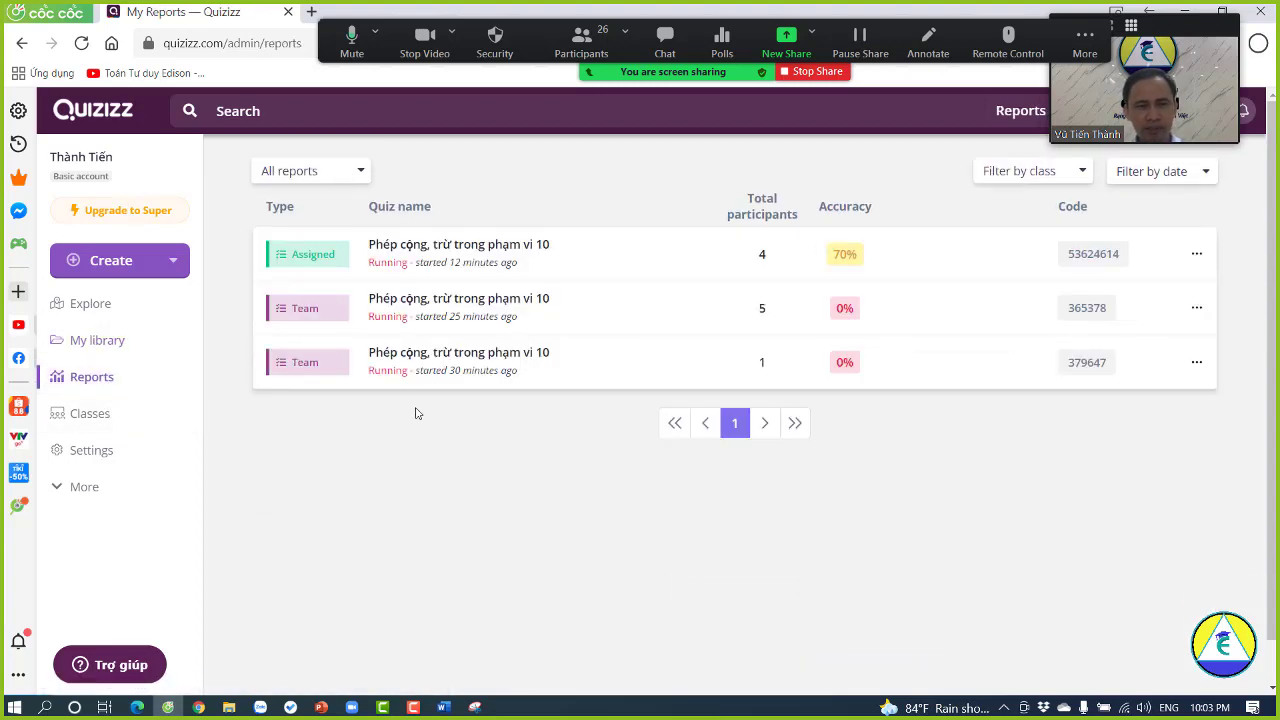
- Review the running team quiz report's five participants at 0%, then switch back to PowerPoint
left_click(300, 309)
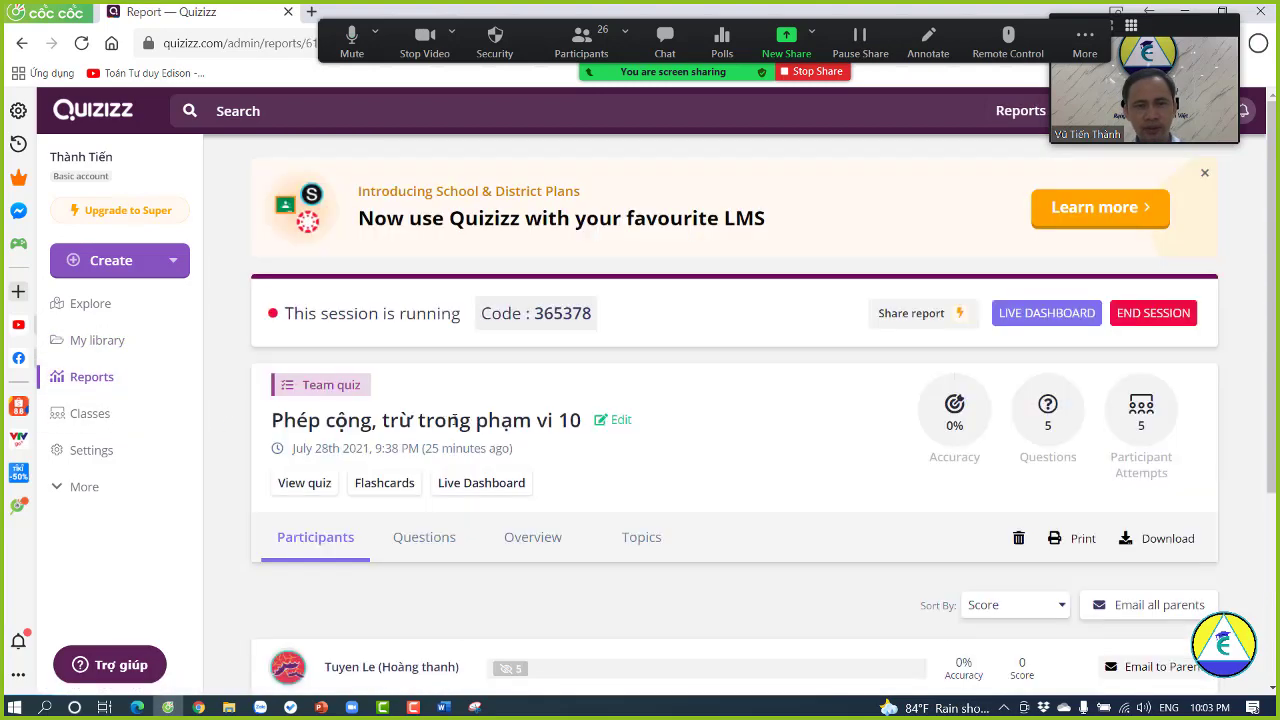
scroll(530, 480, "down", 3)
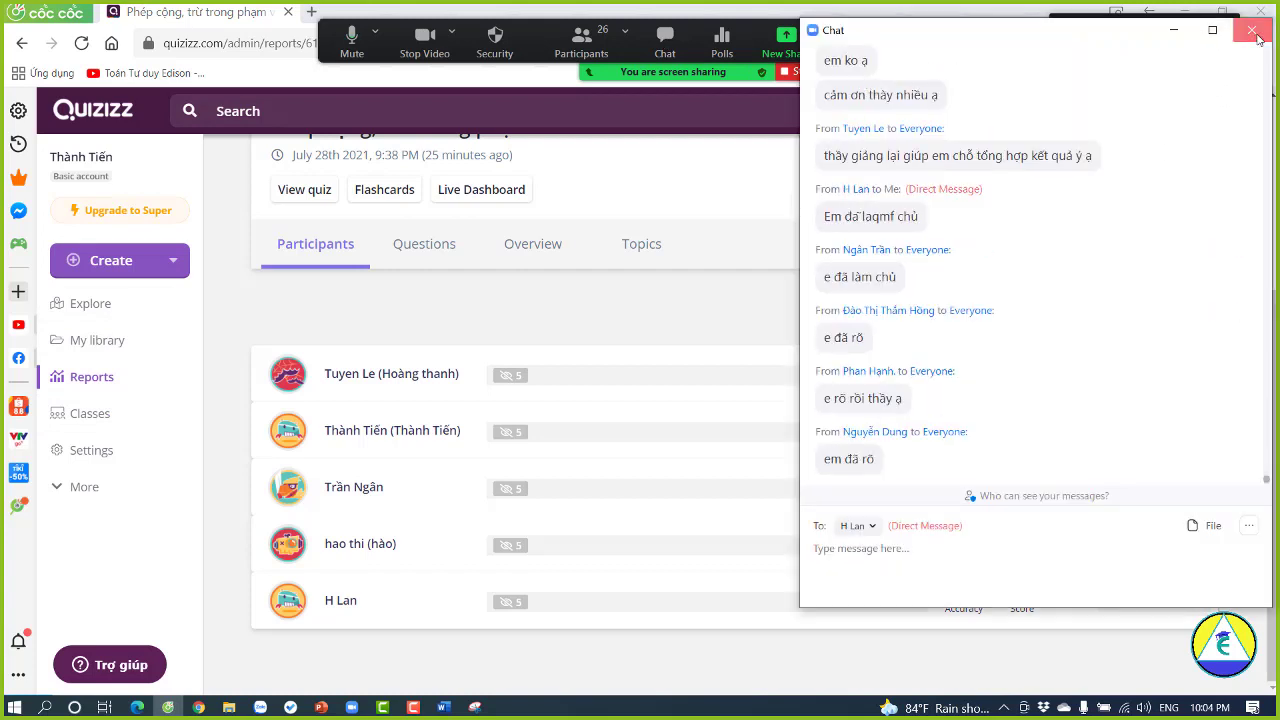
left_click(1251, 30)
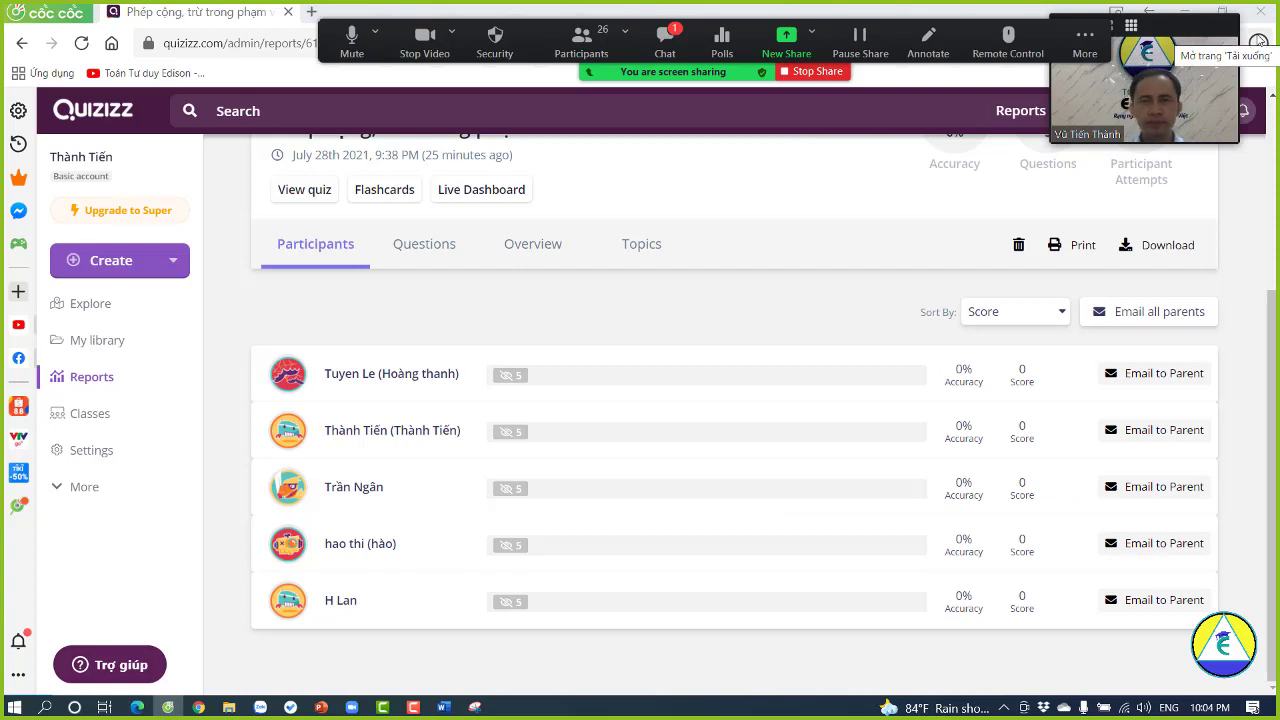
left_click(665, 42)
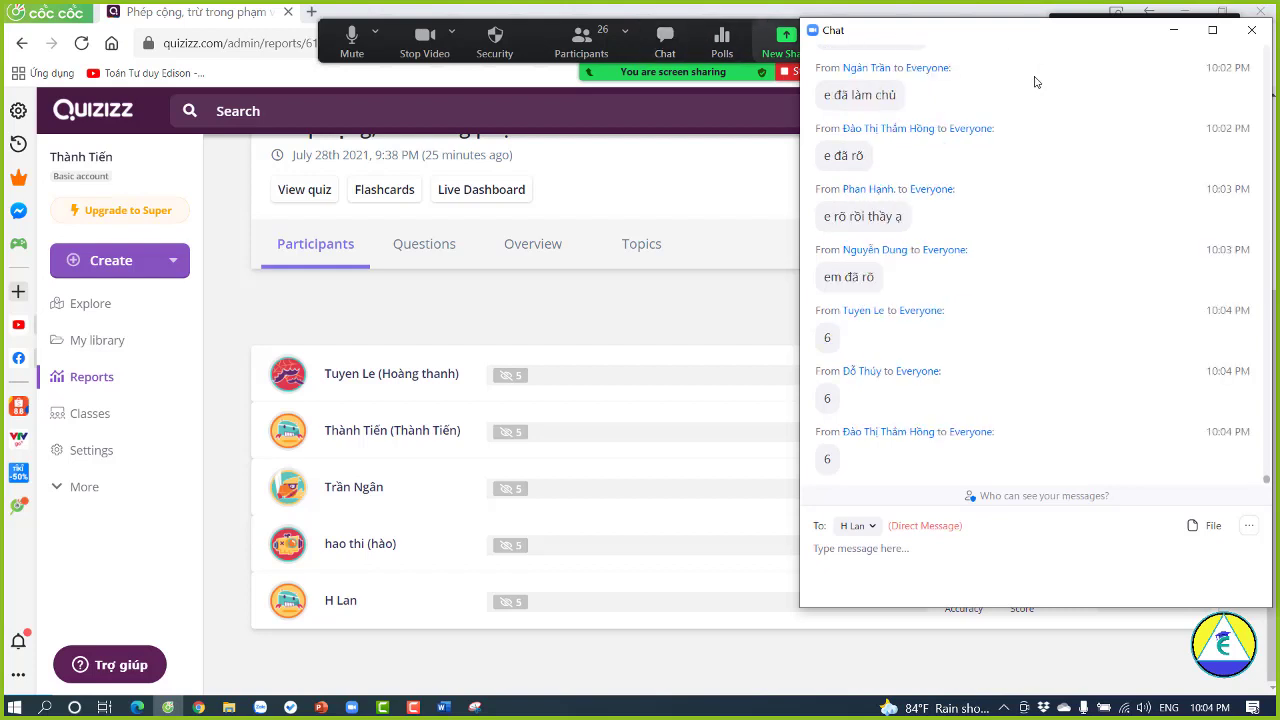
left_click(1252, 30)
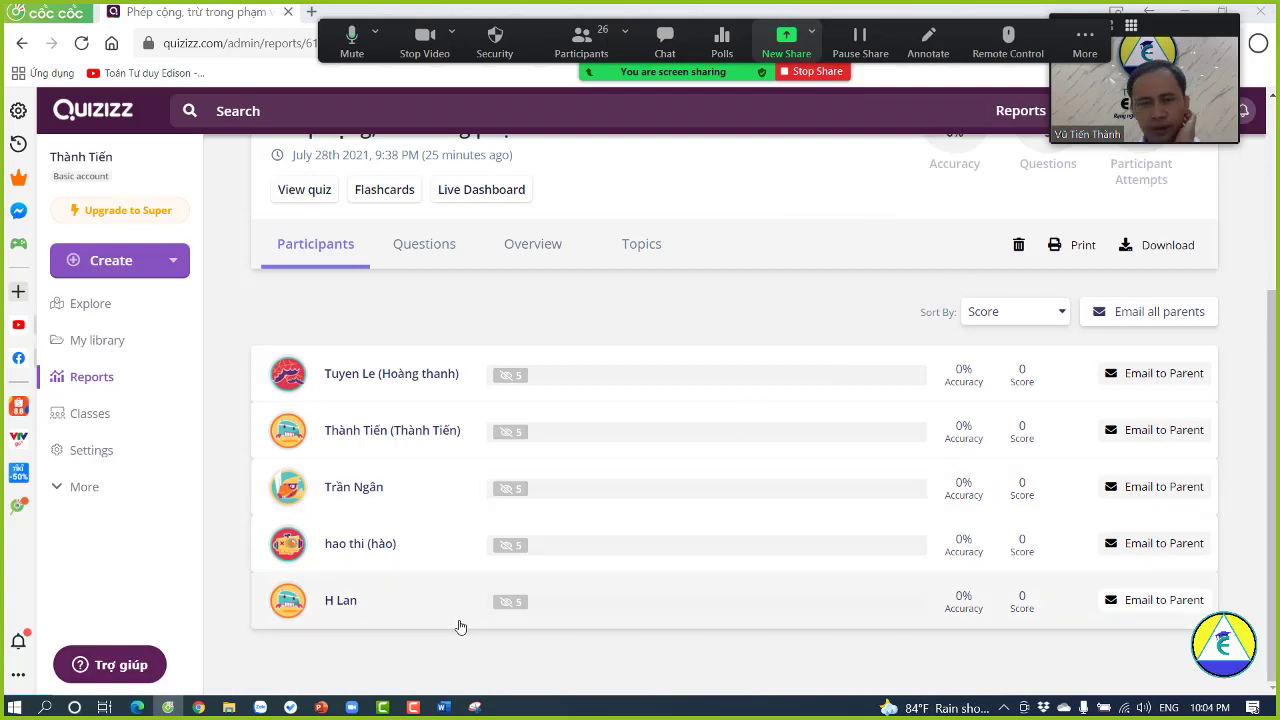
left_click(321, 707)
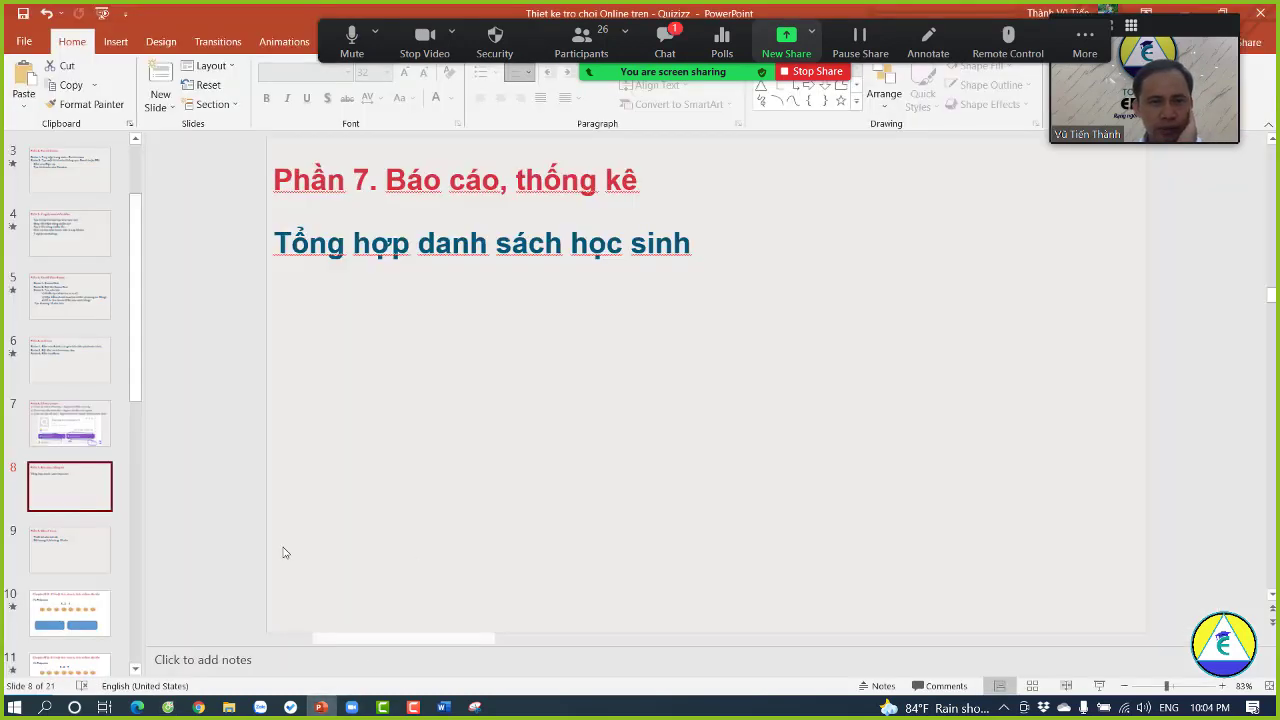
- Show the Phần 8. Một số lưu ý slide full-screen, then return to editing
left_click(100, 551)
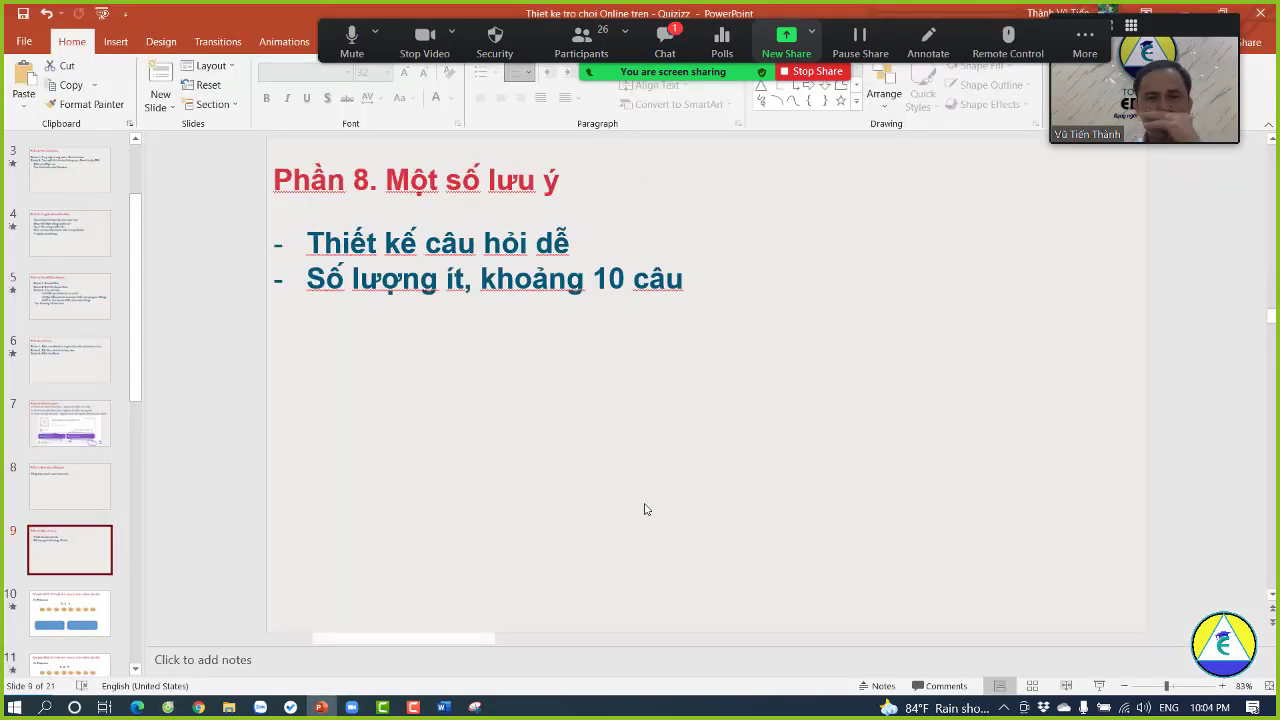
left_click(1100, 687)
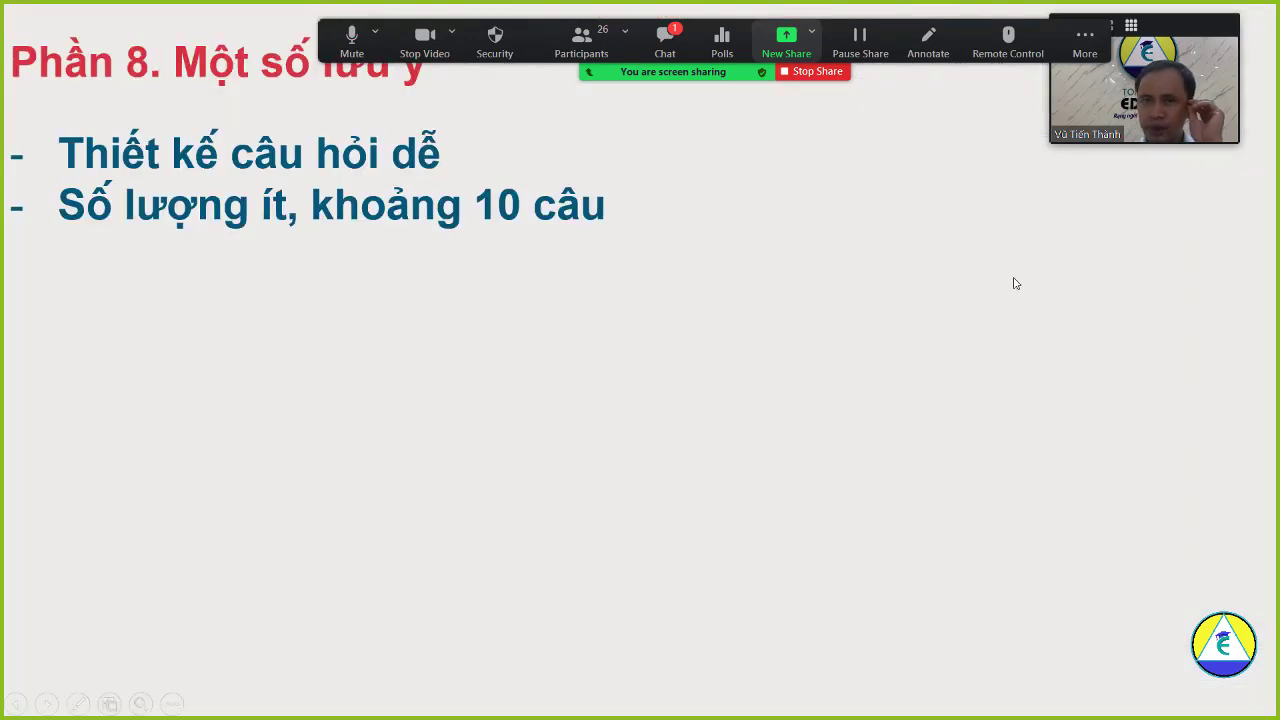
left_click(665, 40)
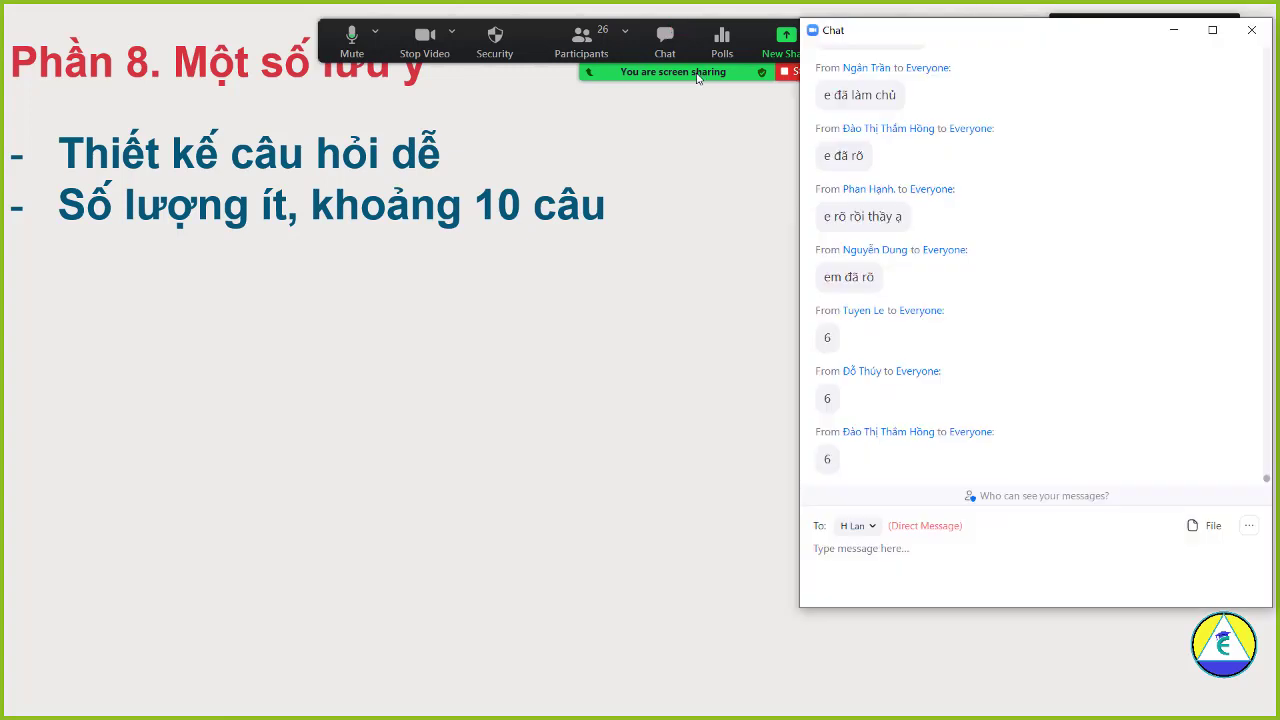
left_click(1250, 31)
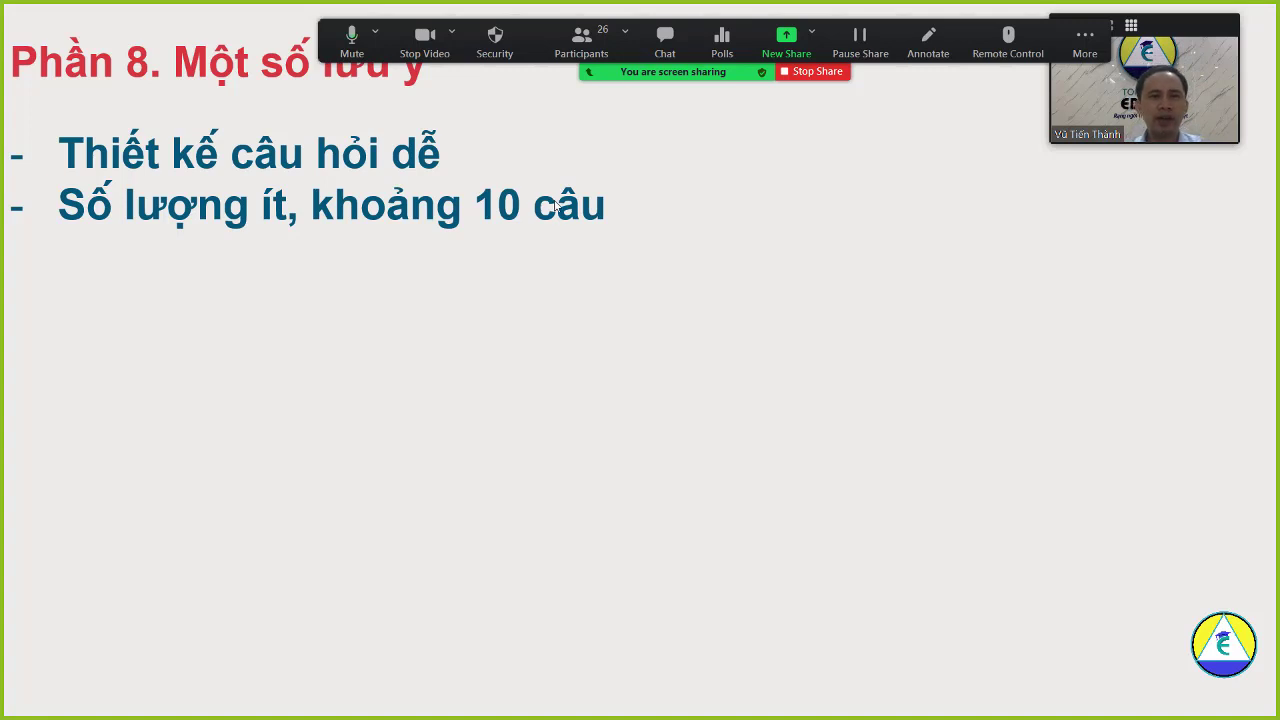
key("Escape")
- Append ', phản ứng nhanh' to the first tip after 'dễ'
left_click(593, 241)
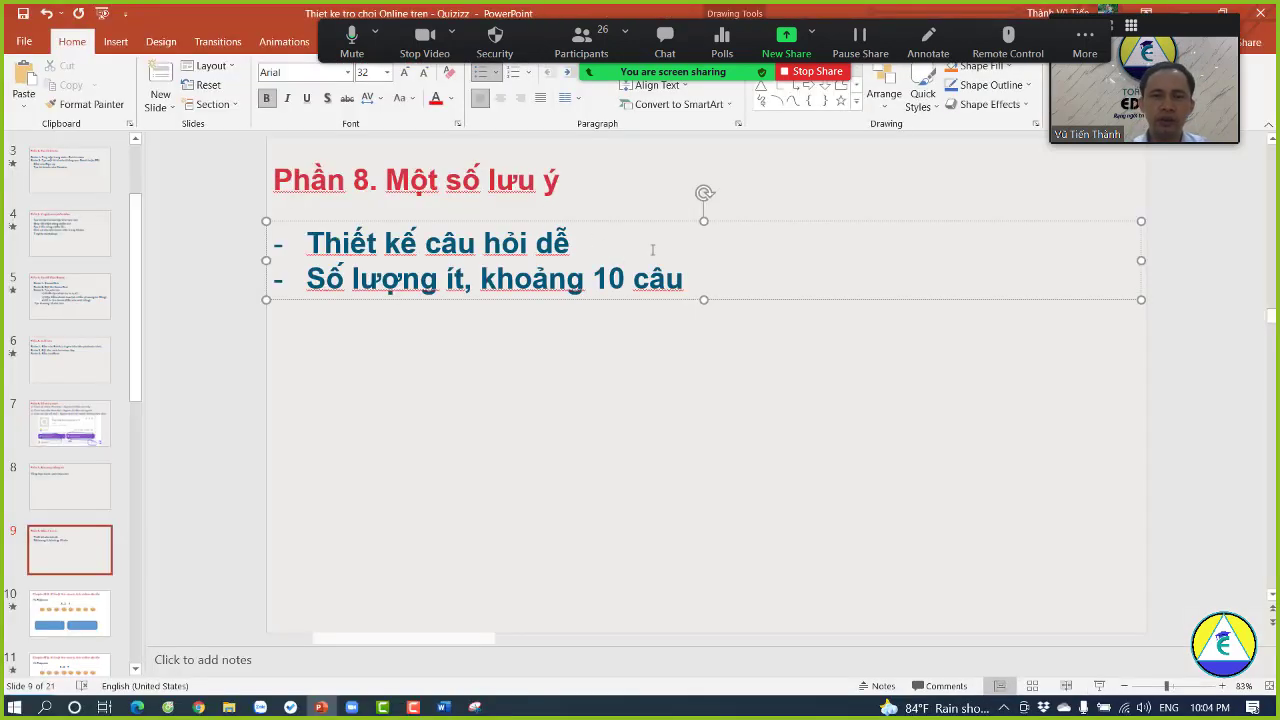
type(", phản")
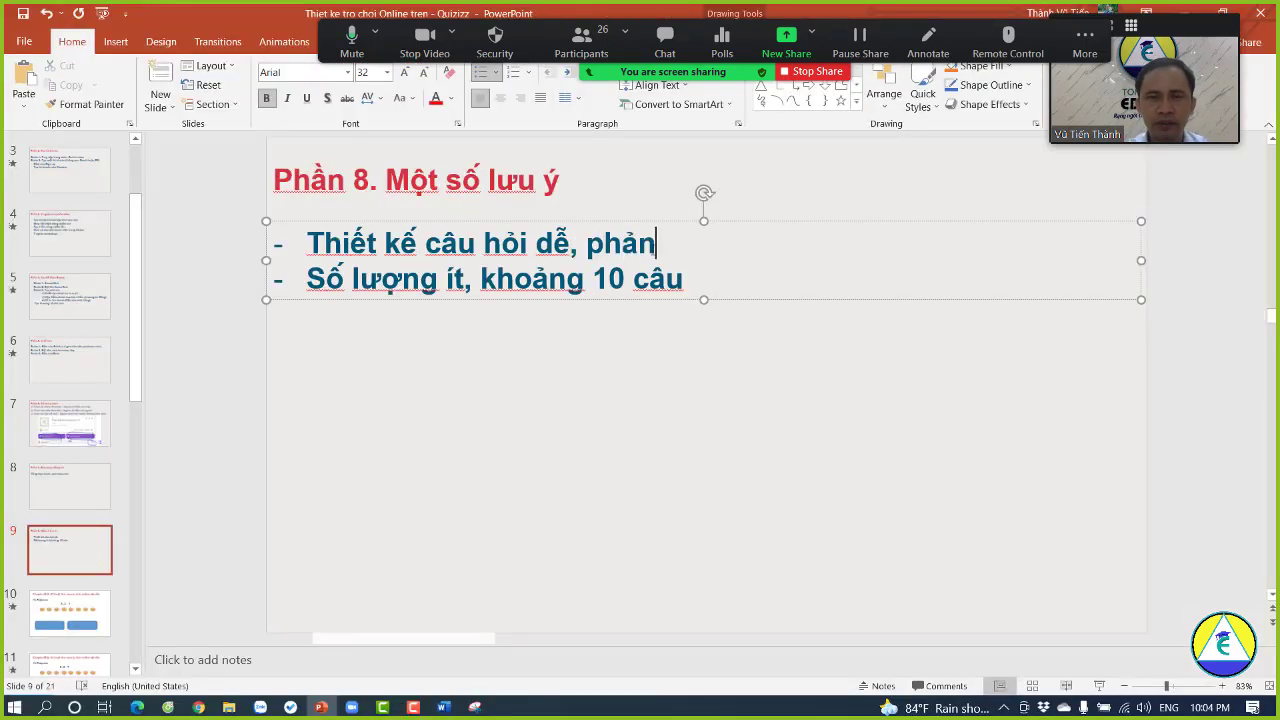
type(" ưng nhanh")
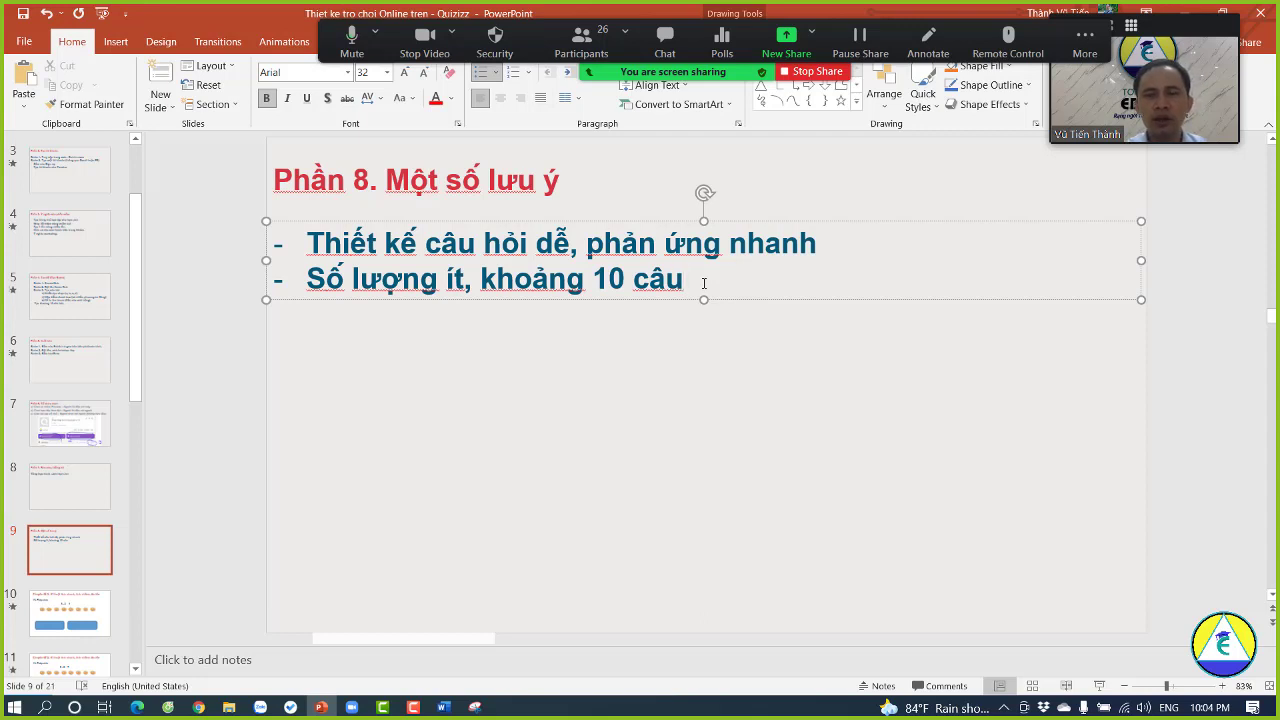
type("(")
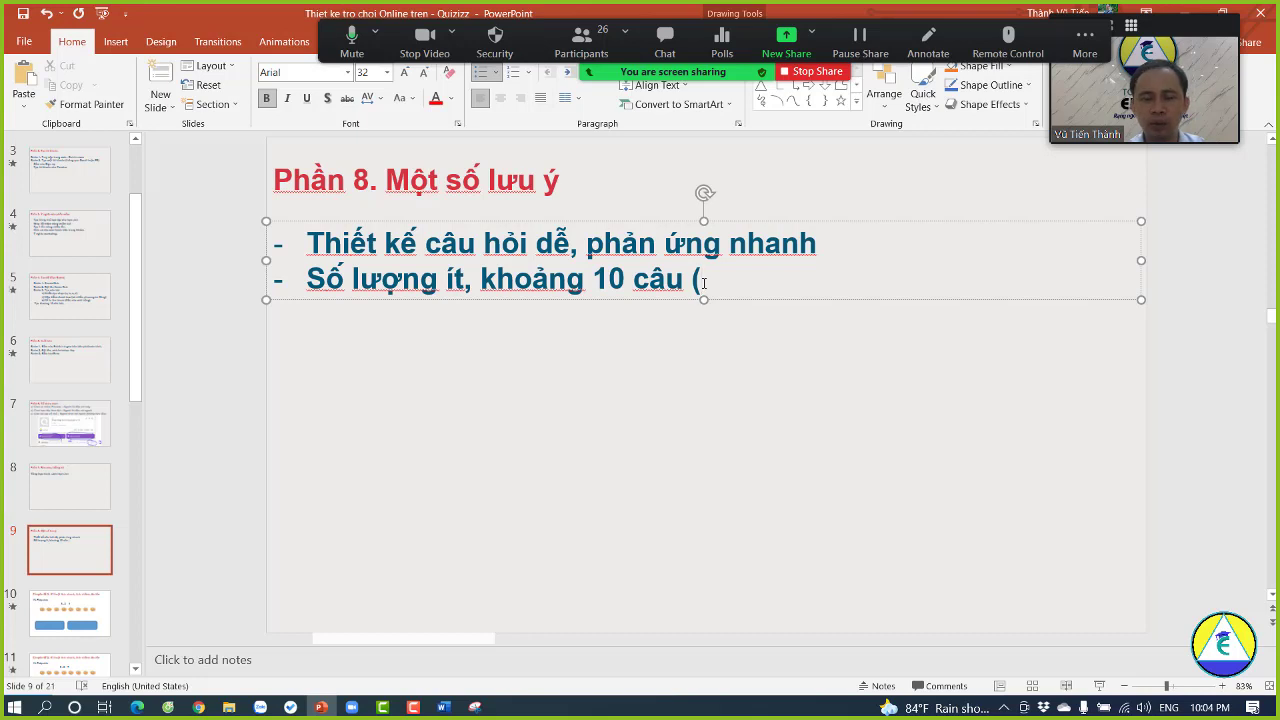
key("BackSpace")
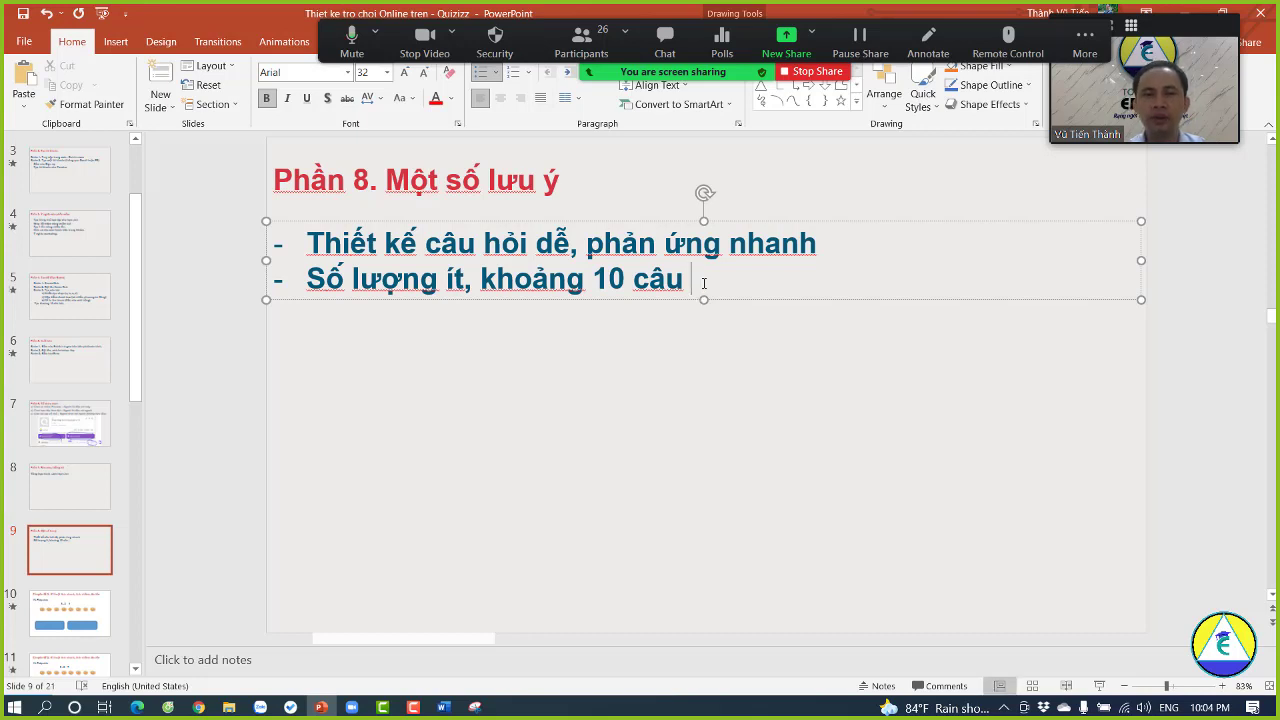
- Add a third tip: 'Copy thêm hình ảnh ở mỗi câu hỏi (nếu được)'
key("Return")
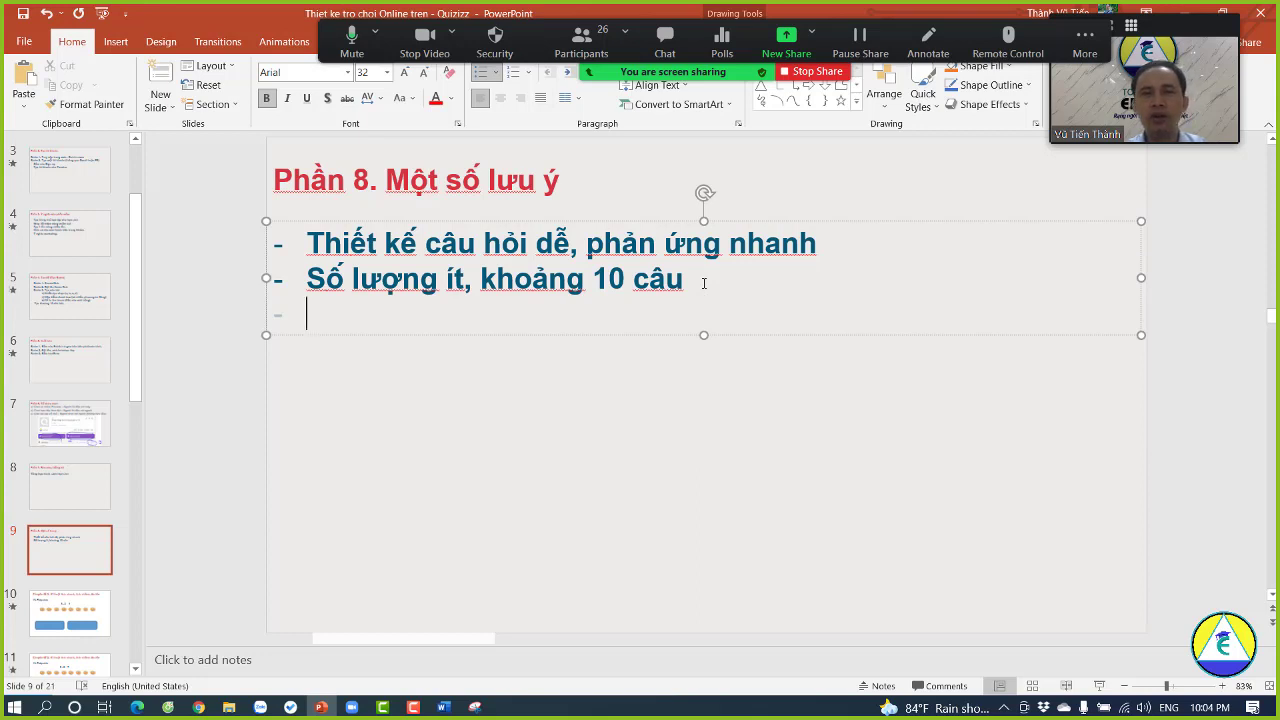
type("Copy")
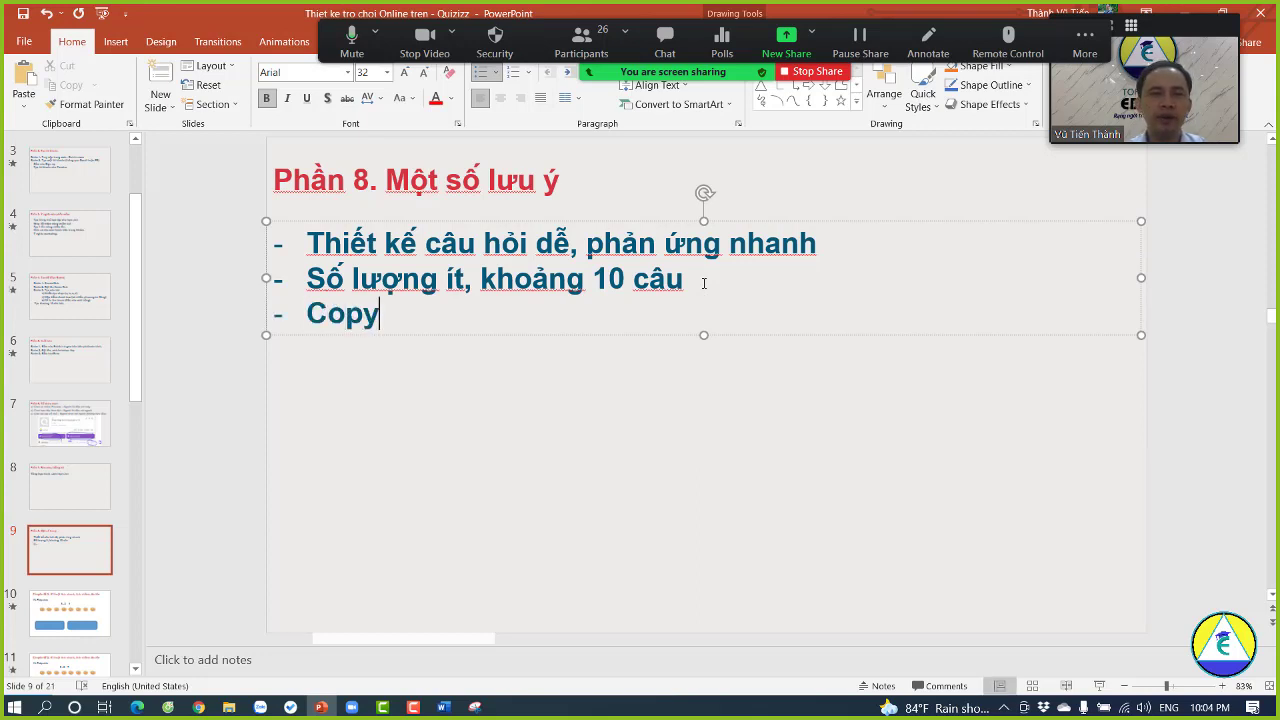
type(" thêm hình hh")
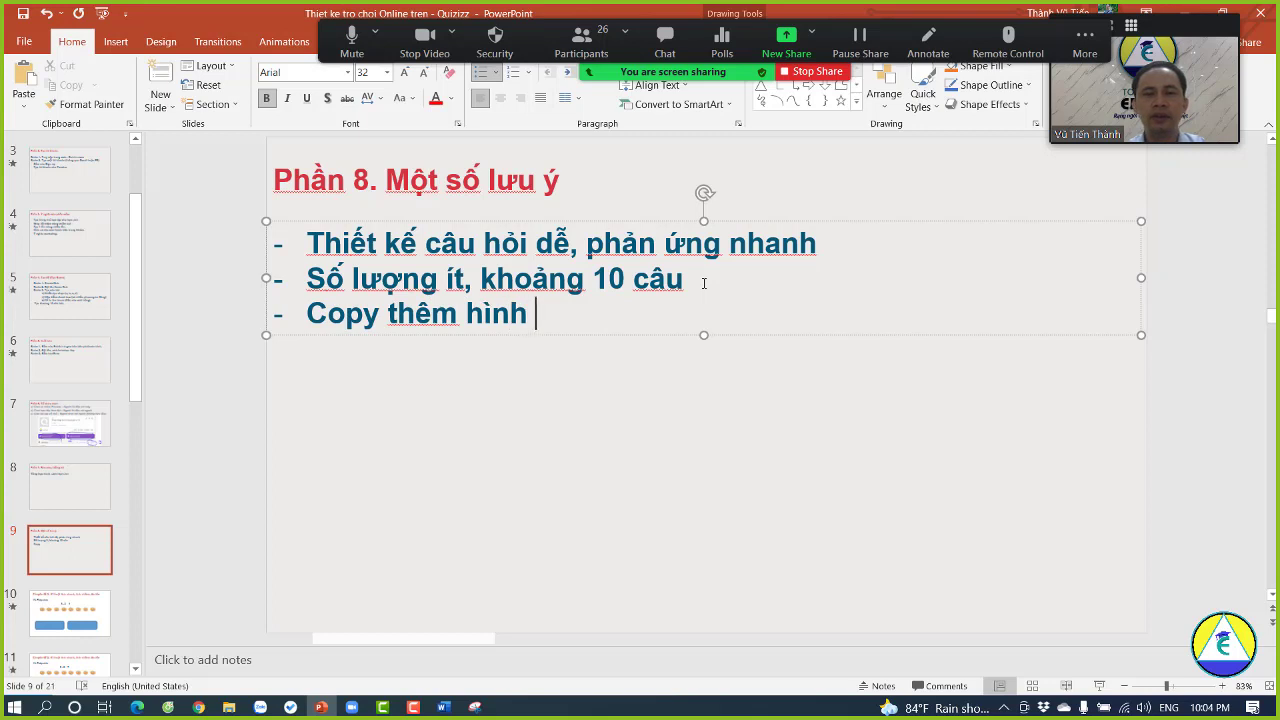
key("BackSpace")
key("BackSpace")
type("ảnh")
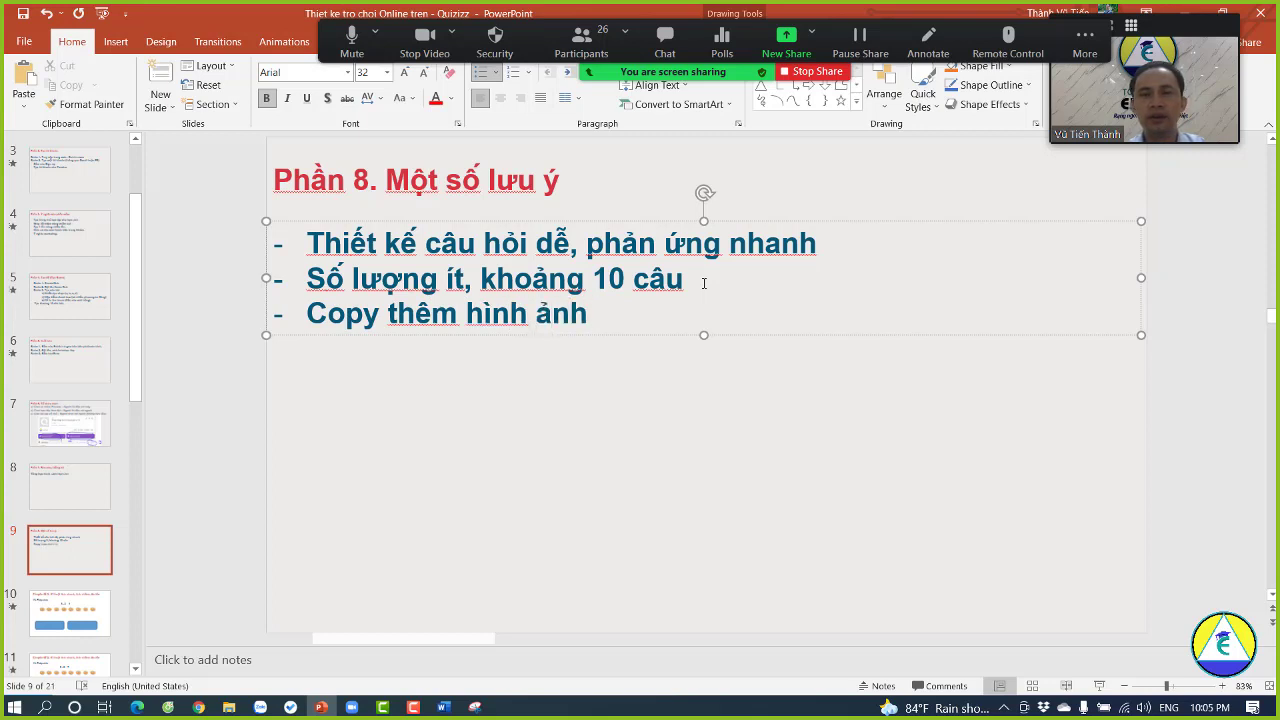
type(" oở mỗi c")
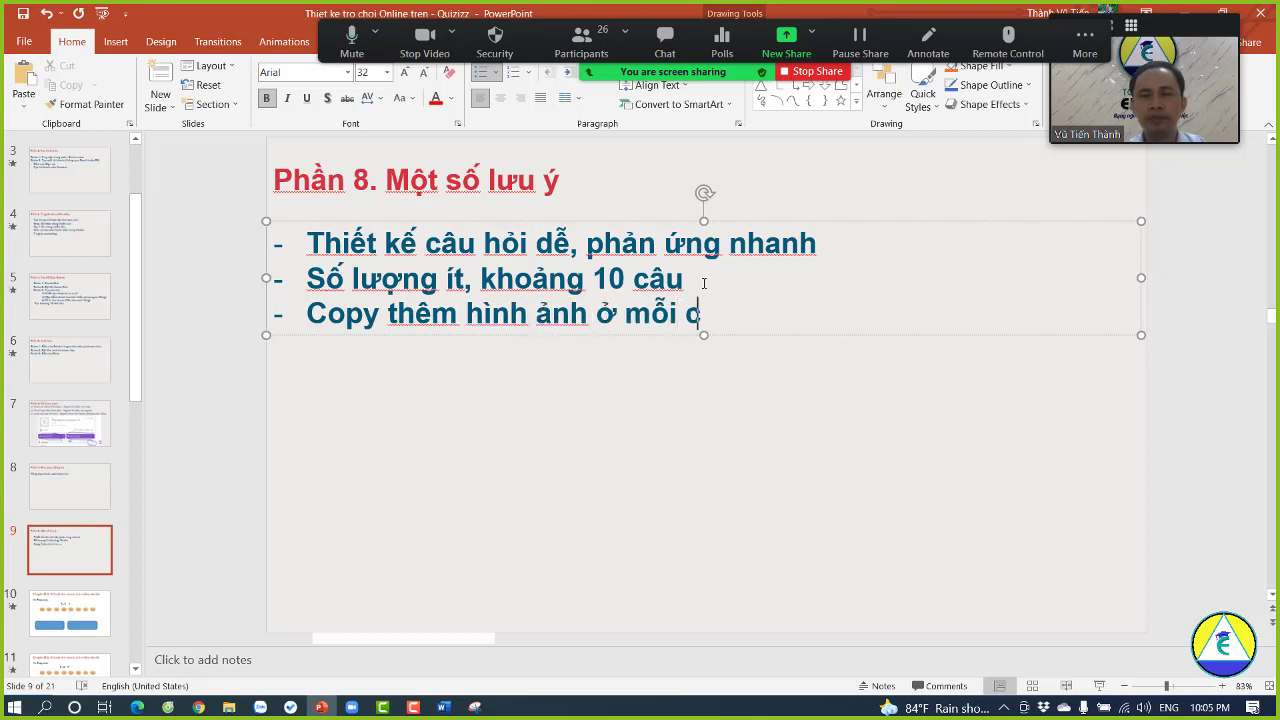
type("âu hoi ")
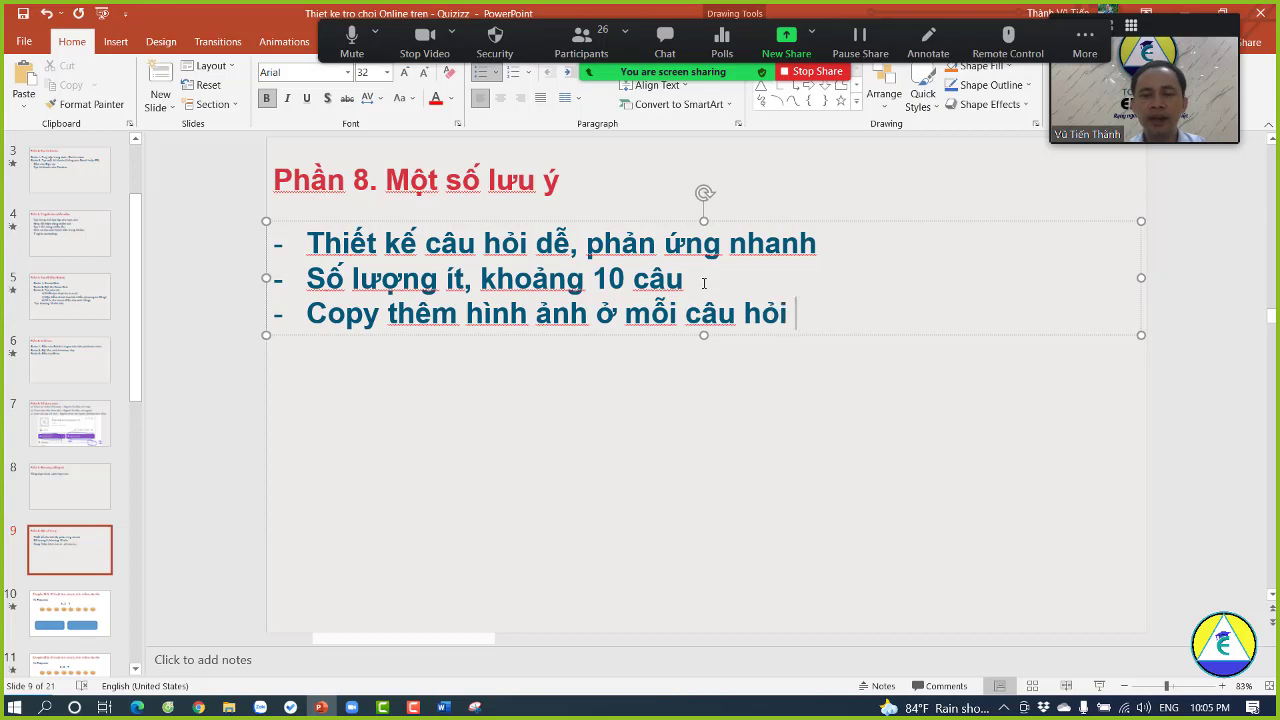
type("(nếu được")
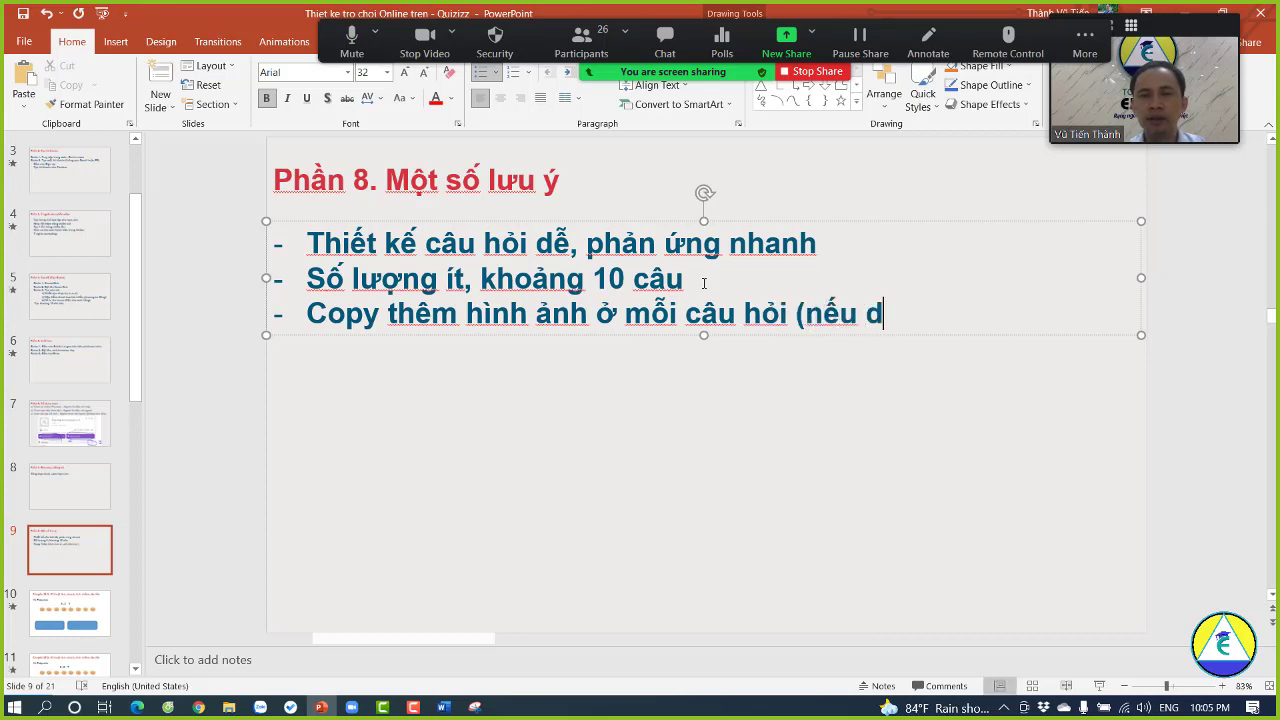
type(")")
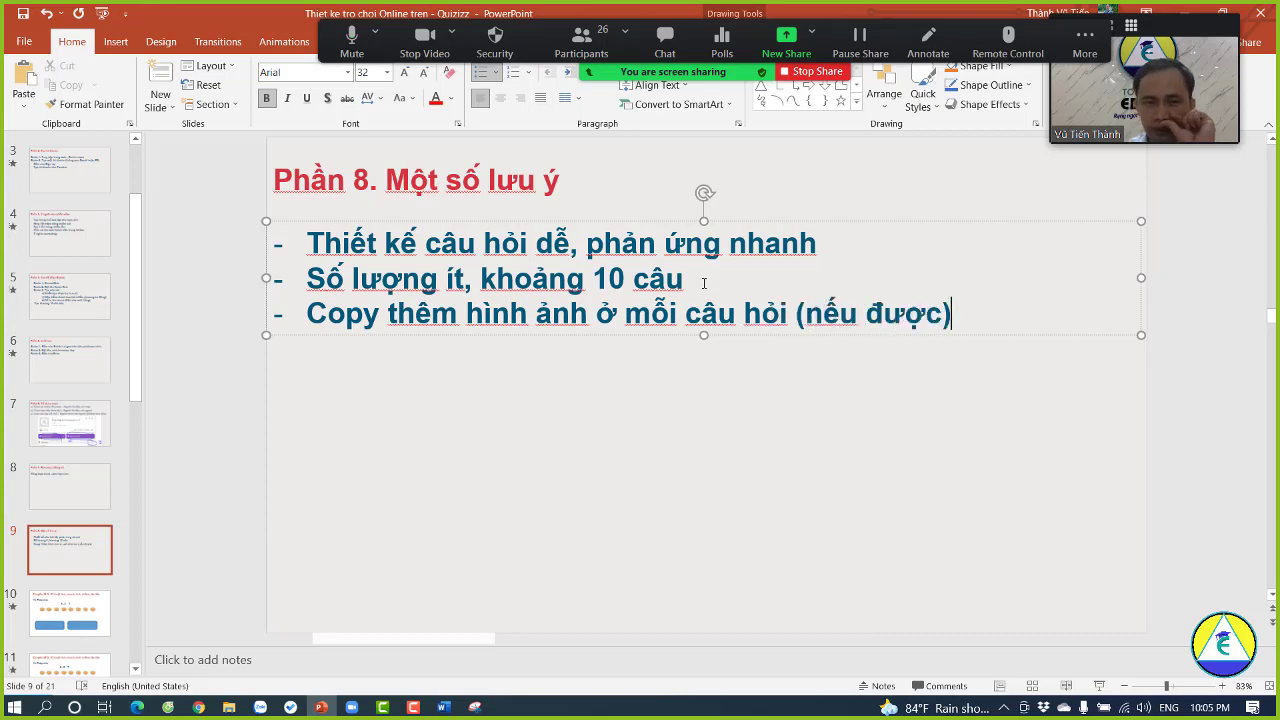